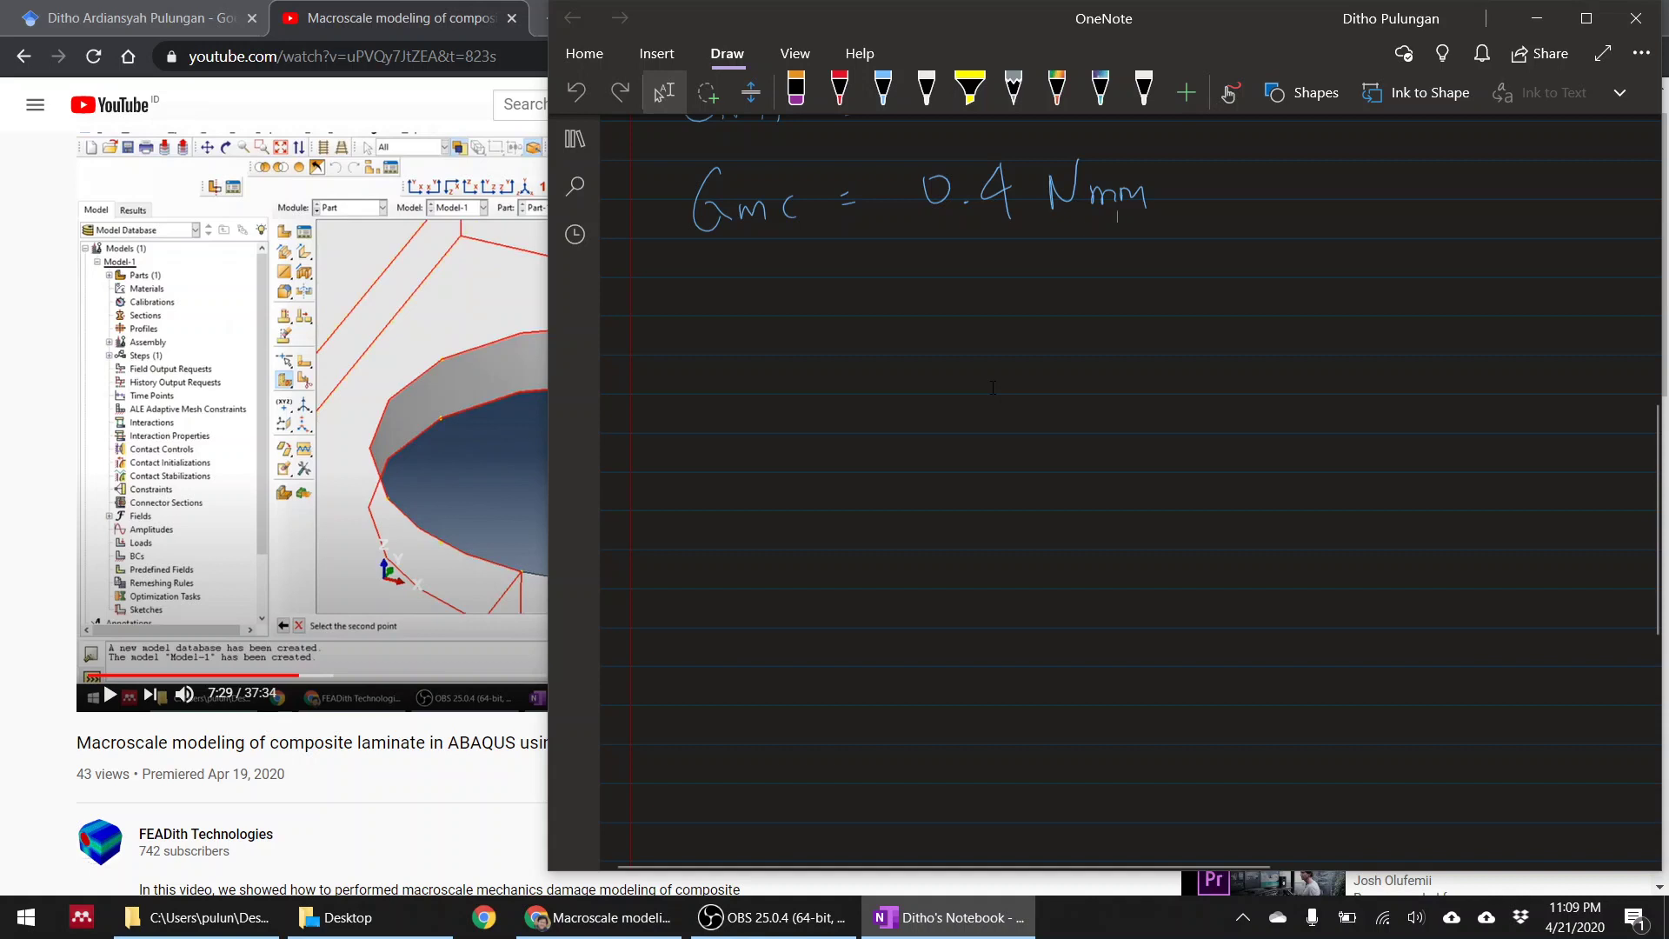
Step: Draw a laminate of three stacked layers below the fracture energy values and label them 0°, 90n and 0°
left_click(883, 91)
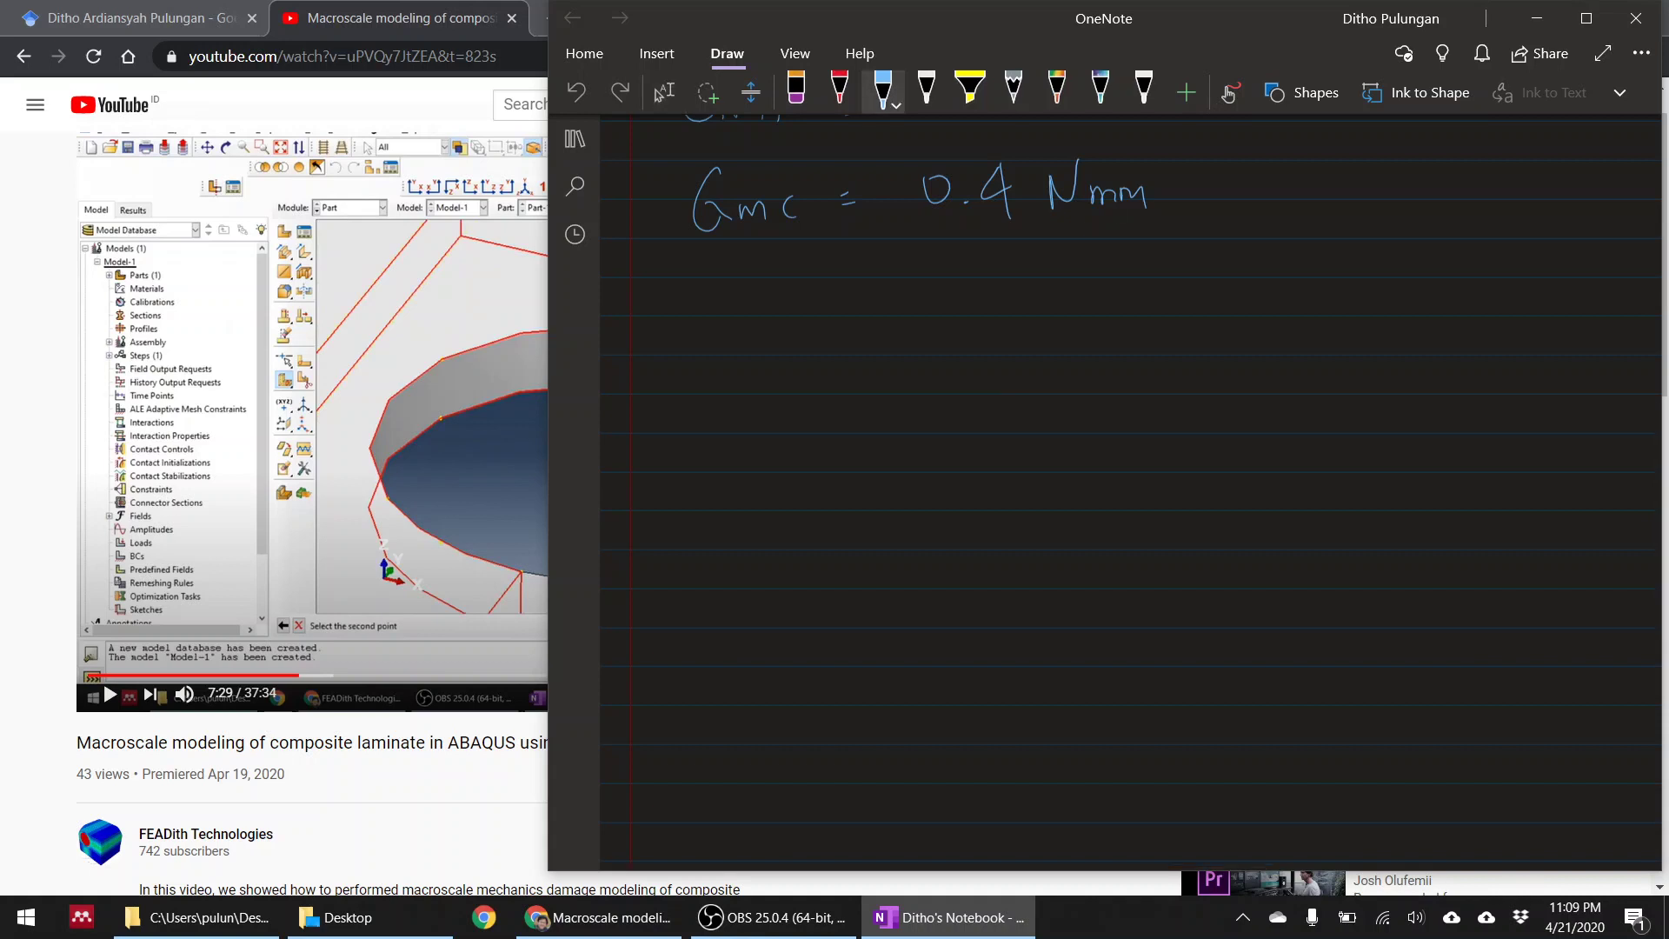
mouse_move(766, 402)
left_mouse_down()
mouse_move(767, 435)
mouse_move(1207, 438)
mouse_move(1208, 400)
left_mouse_up()
mouse_move(763, 403)
left_mouse_down()
mouse_move(947, 383)
mouse_move(1197, 392)
mouse_move(1261, 412)
left_mouse_up()
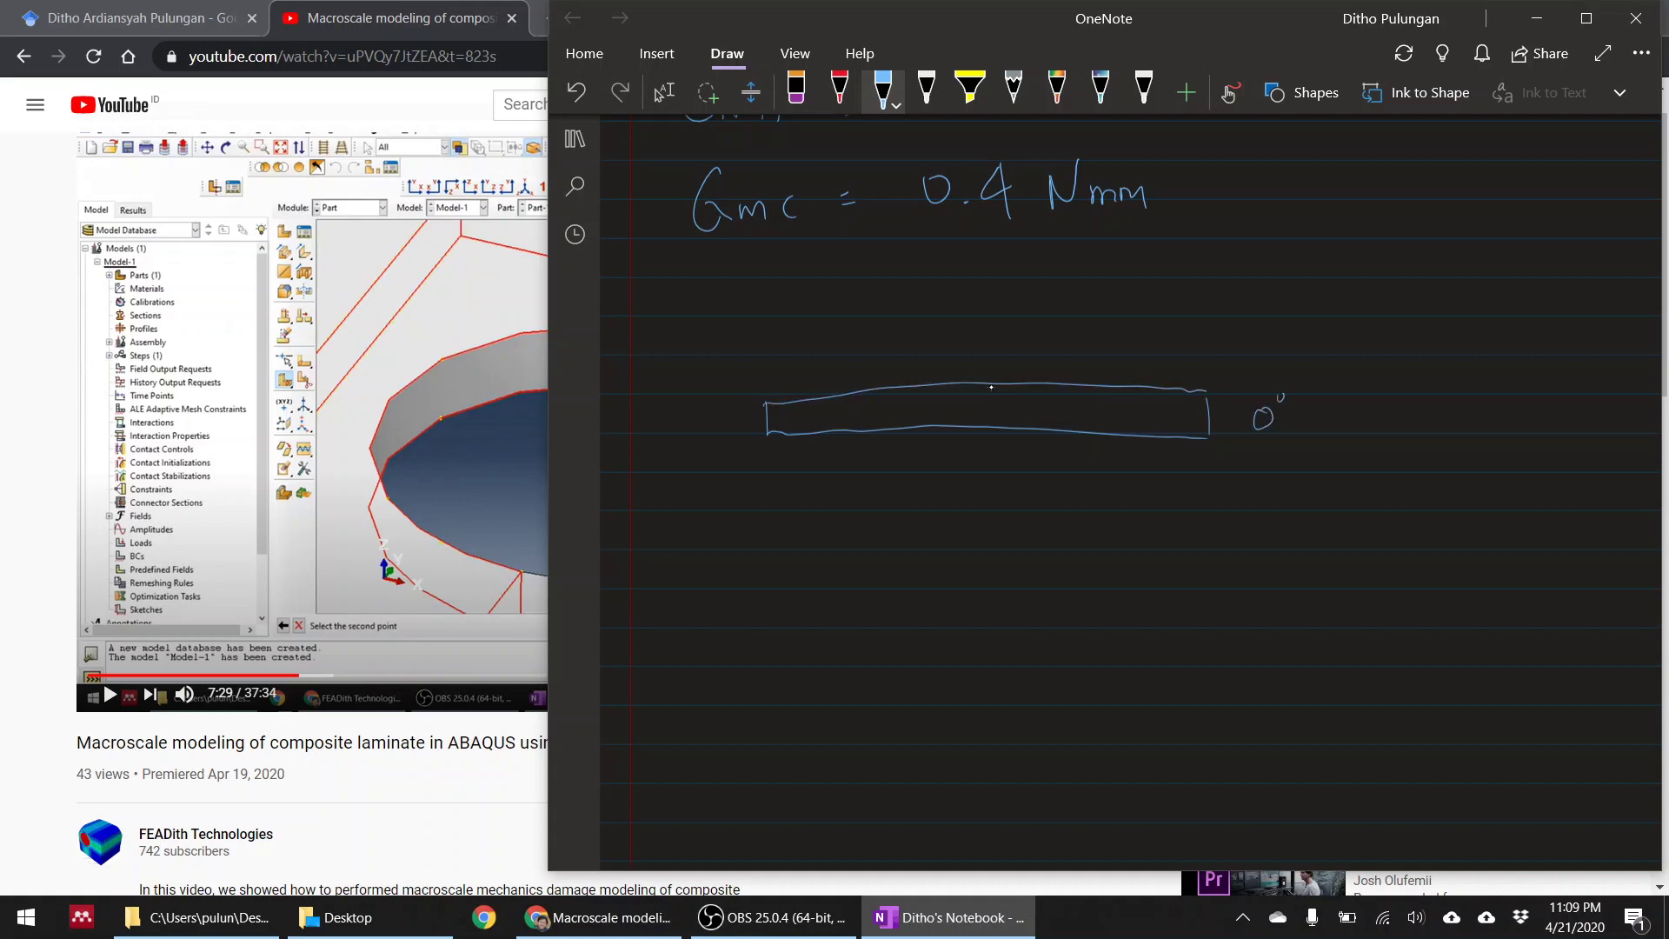
mouse_move(763, 432)
left_mouse_down()
mouse_move(787, 513)
mouse_move(907, 565)
mouse_move(1187, 554)
left_mouse_up()
left_click_drag(1205, 439, 1203, 553)
mouse_move(1262, 480)
left_mouse_down()
mouse_move(1258, 521)
mouse_move(1283, 485)
mouse_move(1330, 523)
left_mouse_up()
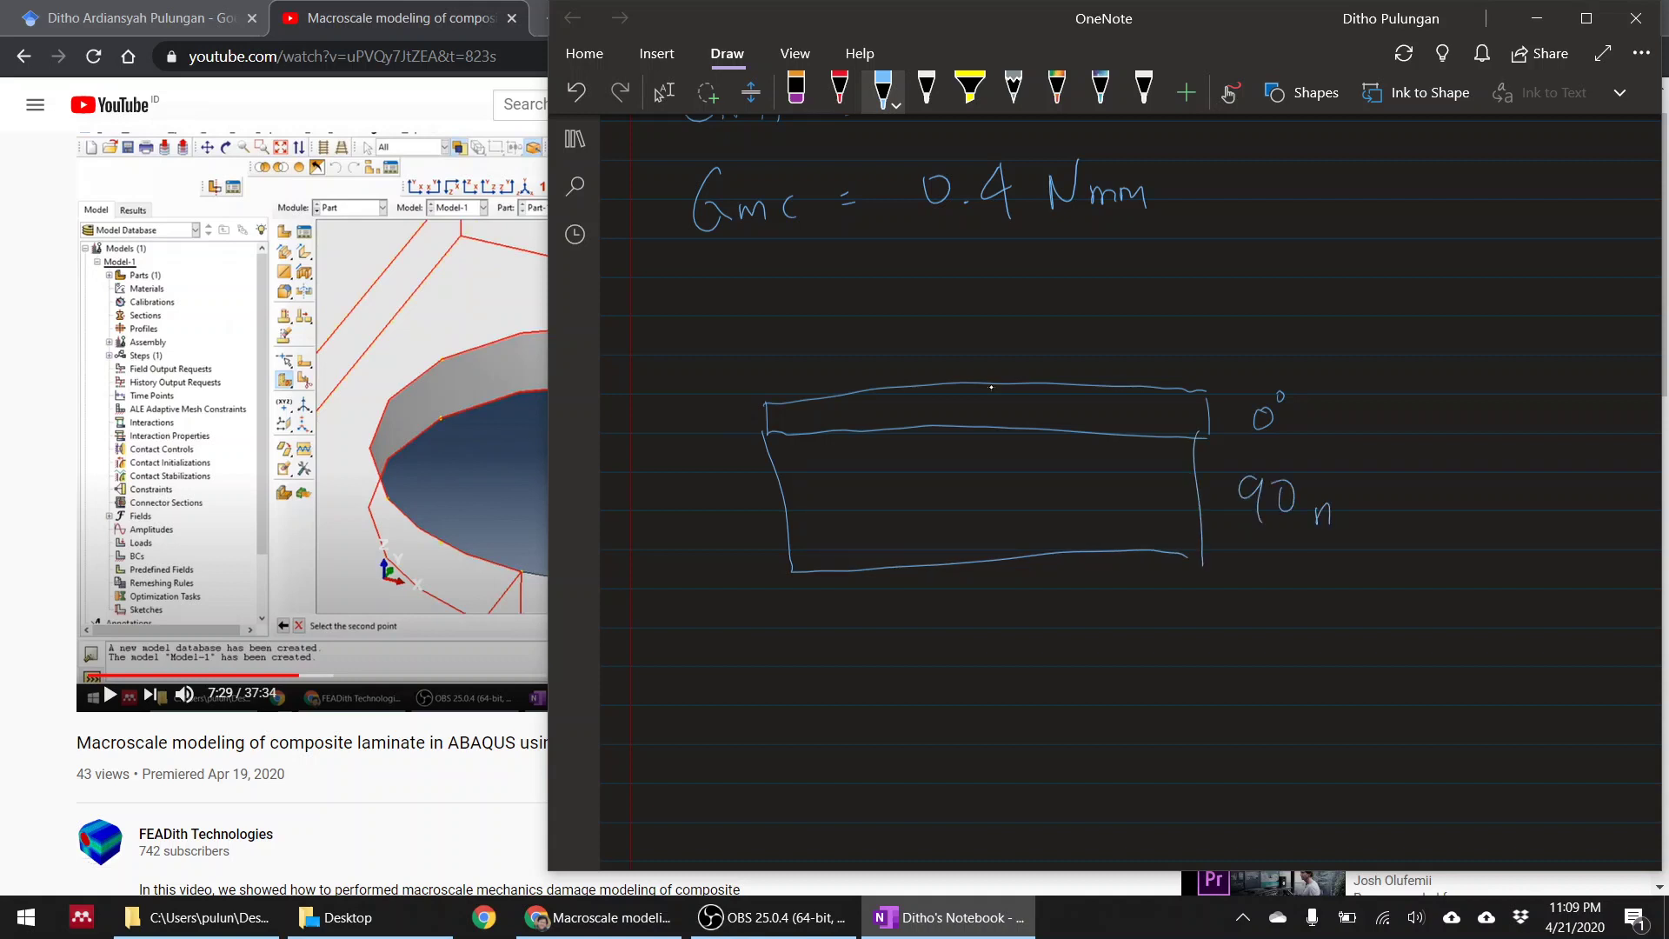
mouse_move(788, 570)
left_mouse_down()
mouse_move(787, 594)
mouse_move(1056, 624)
mouse_move(1231, 613)
left_mouse_up()
mouse_move(1204, 543)
left_mouse_down()
mouse_move(1204, 610)
mouse_move(1283, 584)
mouse_move(1299, 561)
left_mouse_up()
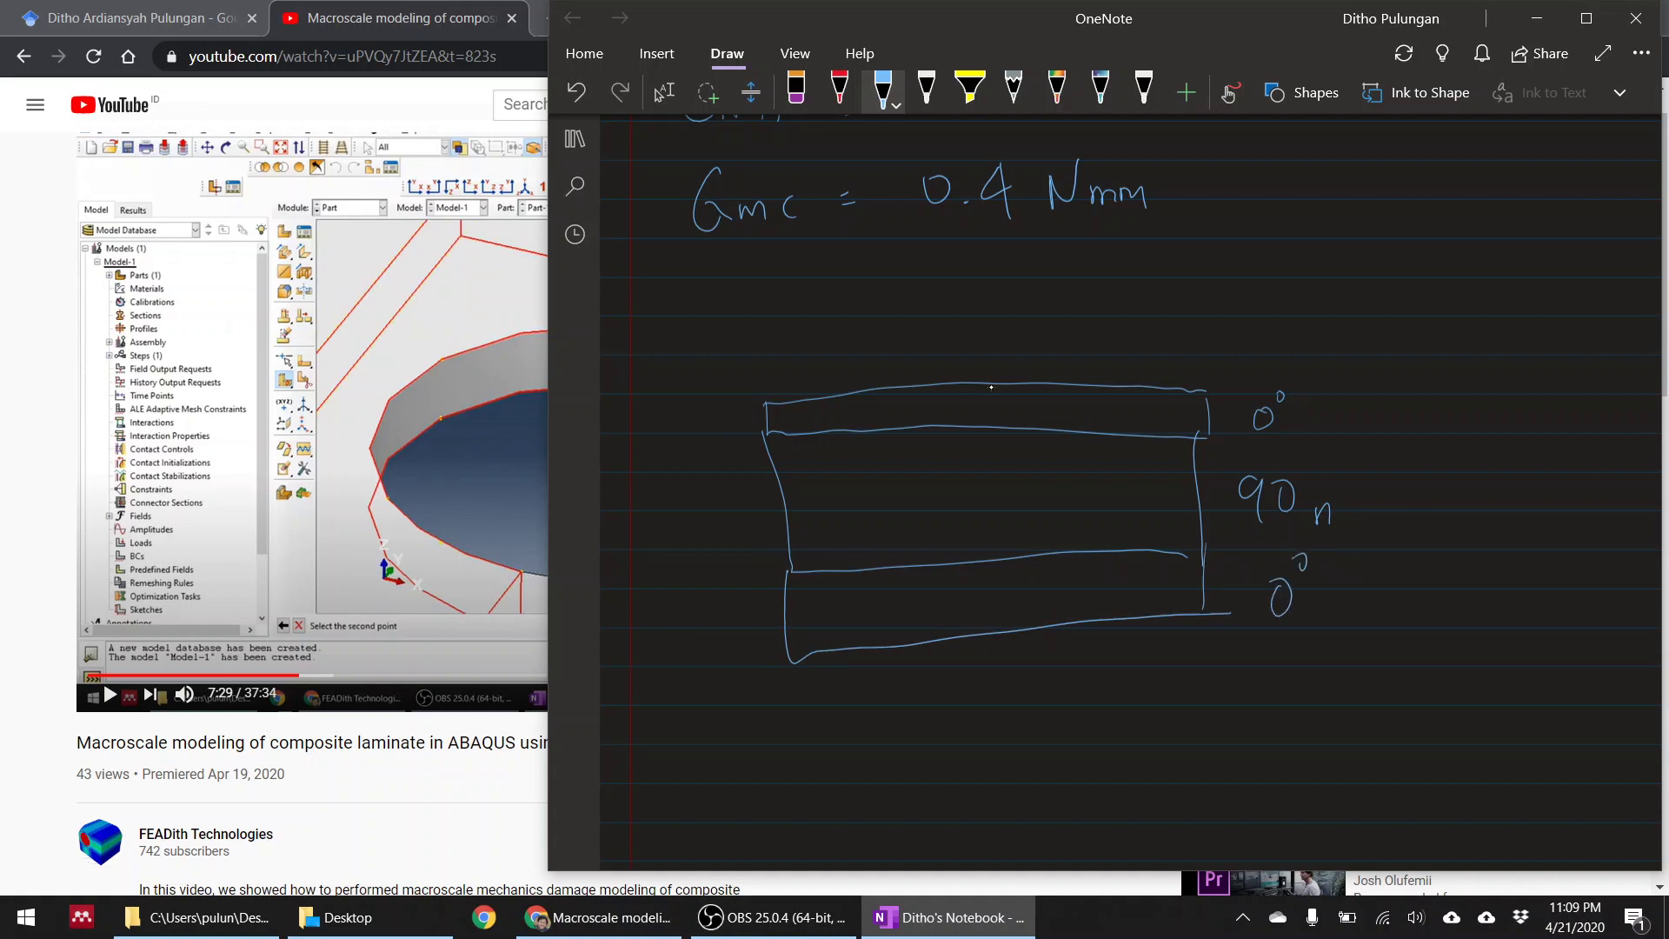
Step: Add the subscript m to both 0° labels and write the condition m < n beside the laminate
left_click_drag(1281, 437, 1301, 445)
mouse_move(1310, 622)
left_mouse_down()
mouse_move(1320, 609)
mouse_move(1331, 623)
left_mouse_up()
mouse_move(1393, 480)
left_mouse_down()
mouse_move(1425, 461)
mouse_move(1441, 490)
left_mouse_up()
mouse_move(1504, 442)
left_mouse_down()
mouse_move(1479, 468)
mouse_move(1572, 486)
left_mouse_up()
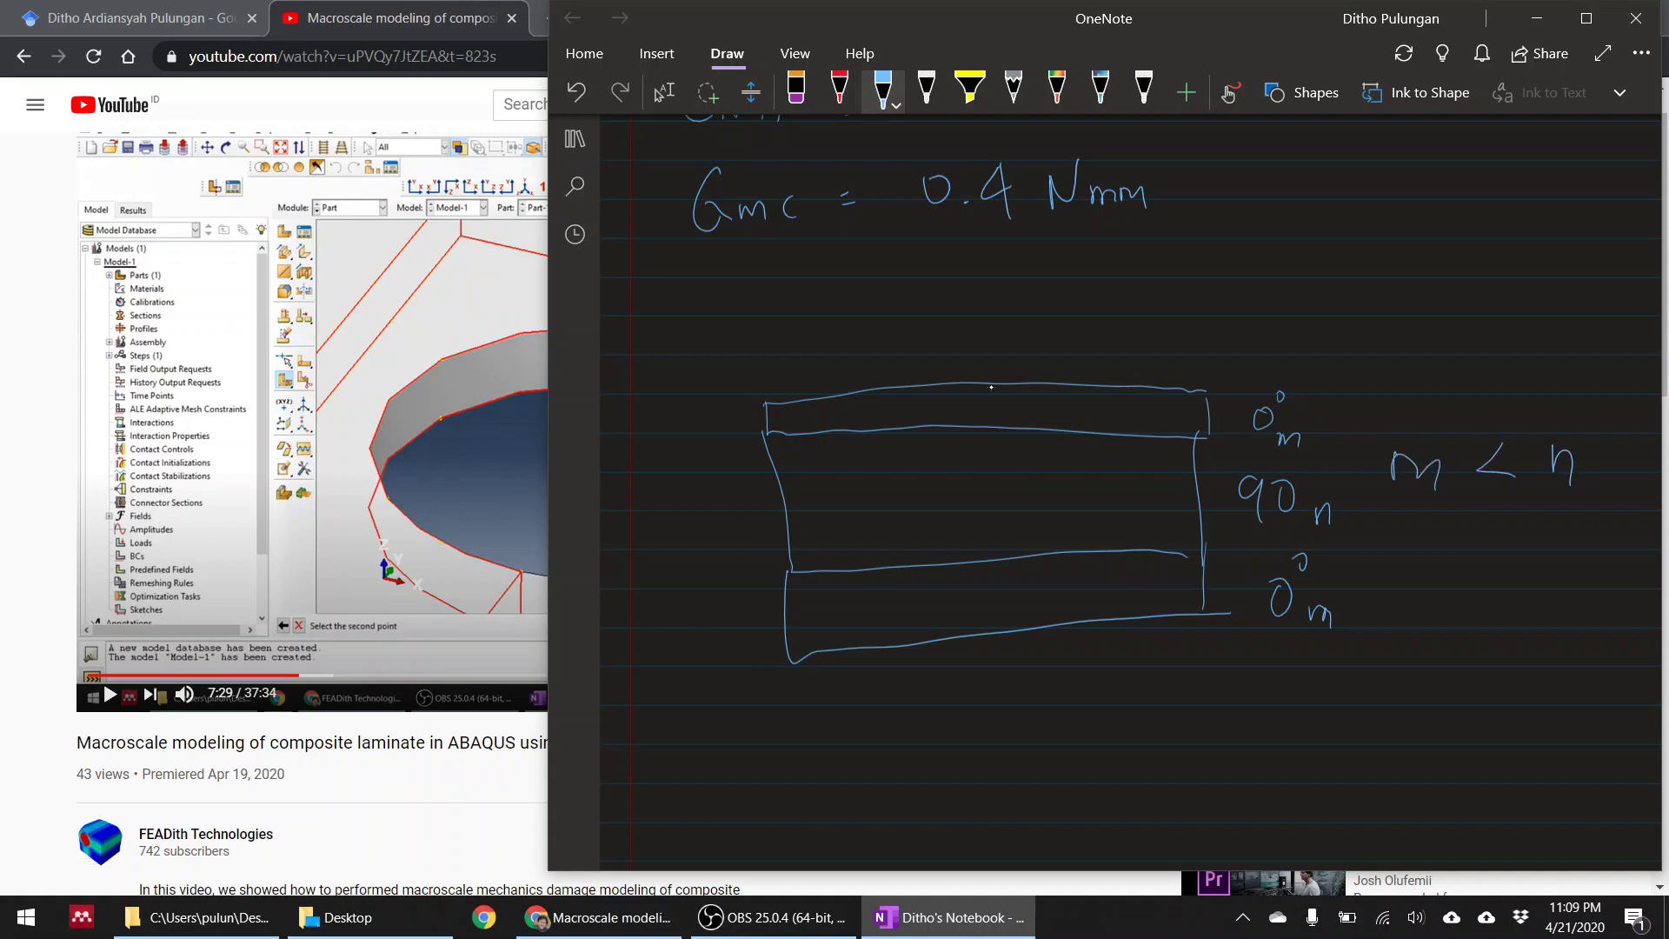
Step: Write an example stacking sequence below the laminate with a 90 block between two 0₄ blocks, separated by vertical bars
left_click_drag(1202, 695, 1227, 753)
left_click_drag(1257, 673, 1255, 789)
mouse_move(1301, 700)
left_mouse_down()
mouse_move(1304, 746)
mouse_move(1330, 710)
mouse_move(1381, 737)
left_mouse_up()
left_click_drag(1422, 656, 1419, 773)
left_click_drag(1449, 696, 1448, 746)
left_click_drag(1497, 731, 1506, 763)
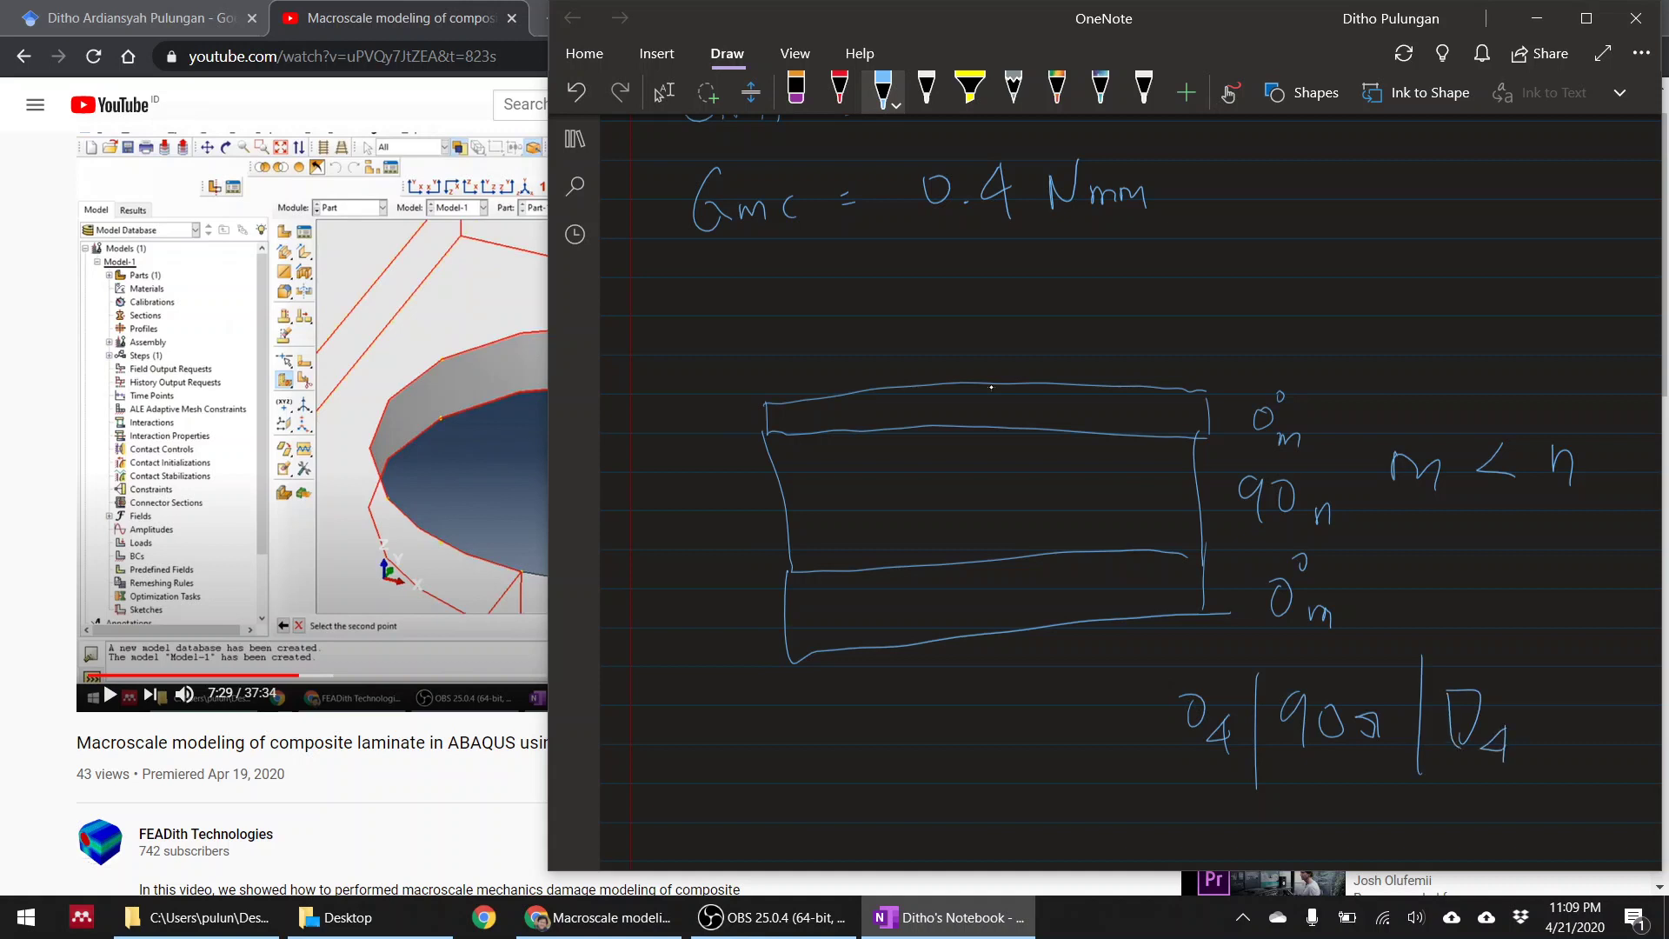
Step: Write the four-ply stack 0, 90, 90, 0 below the stacking sequence, separated by horizontal lines
scroll(991, 387, "down", 5)
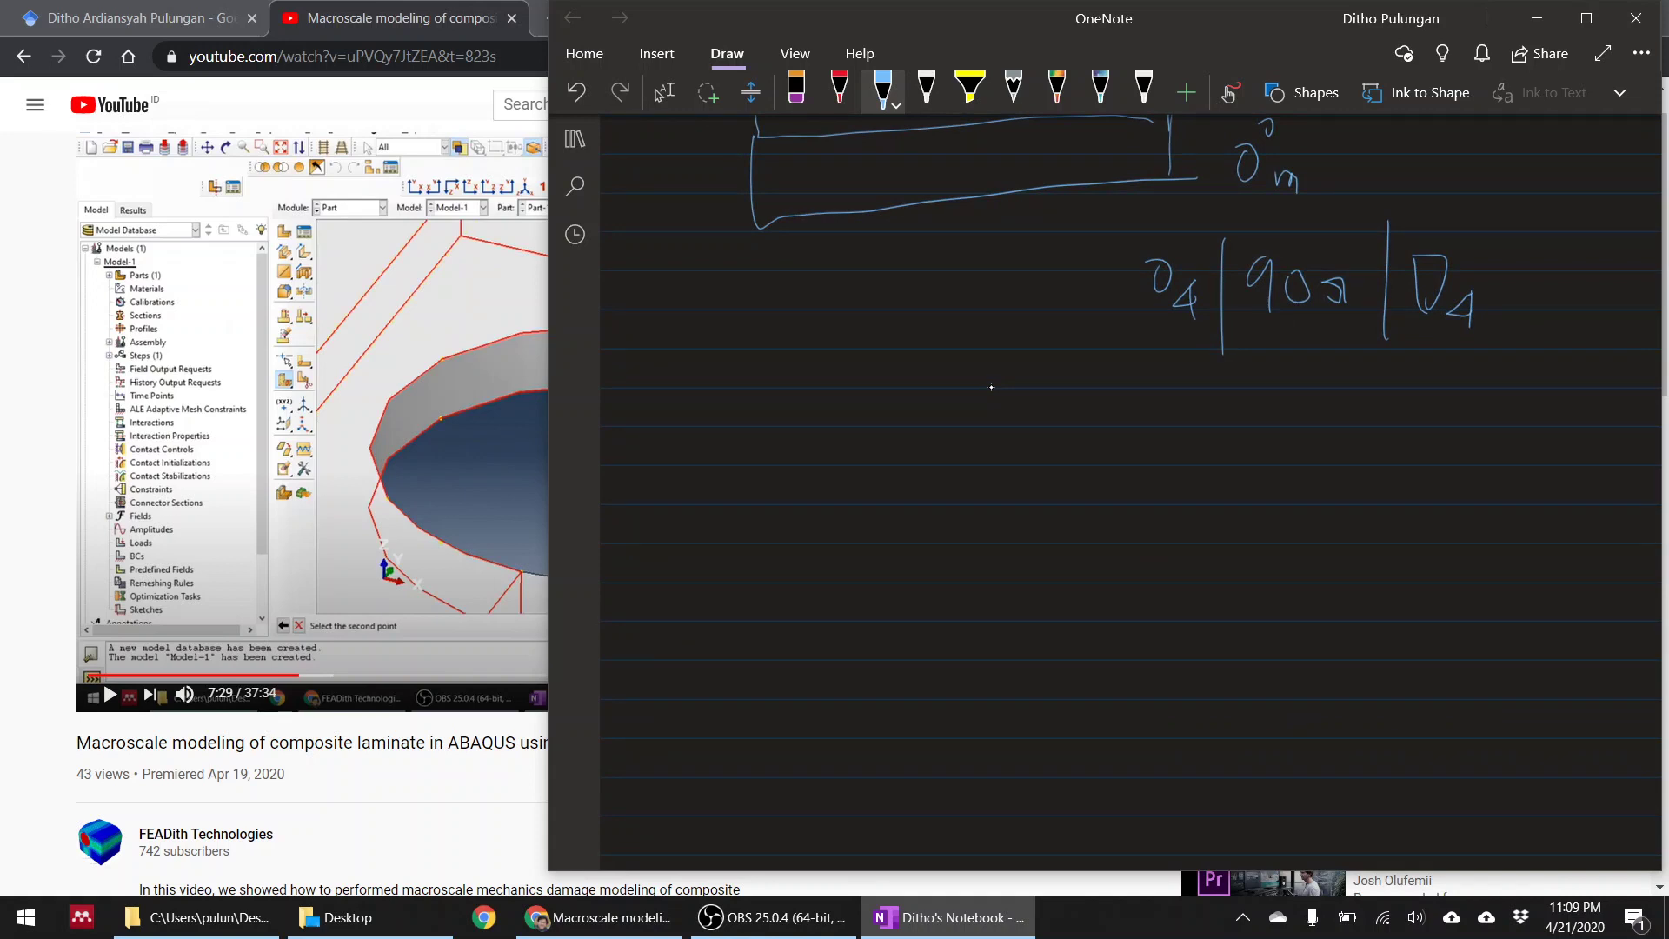
mouse_move(947, 445)
left_mouse_down()
mouse_move(950, 487)
mouse_move(1016, 509)
mouse_move(957, 584)
mouse_move(970, 557)
mouse_move(1022, 593)
left_mouse_up()
left_click_drag(959, 622, 972, 684)
left_click_drag(993, 629, 991, 631)
mouse_move(913, 718)
left_mouse_down()
mouse_move(1056, 715)
mouse_move(993, 739)
left_mouse_up()
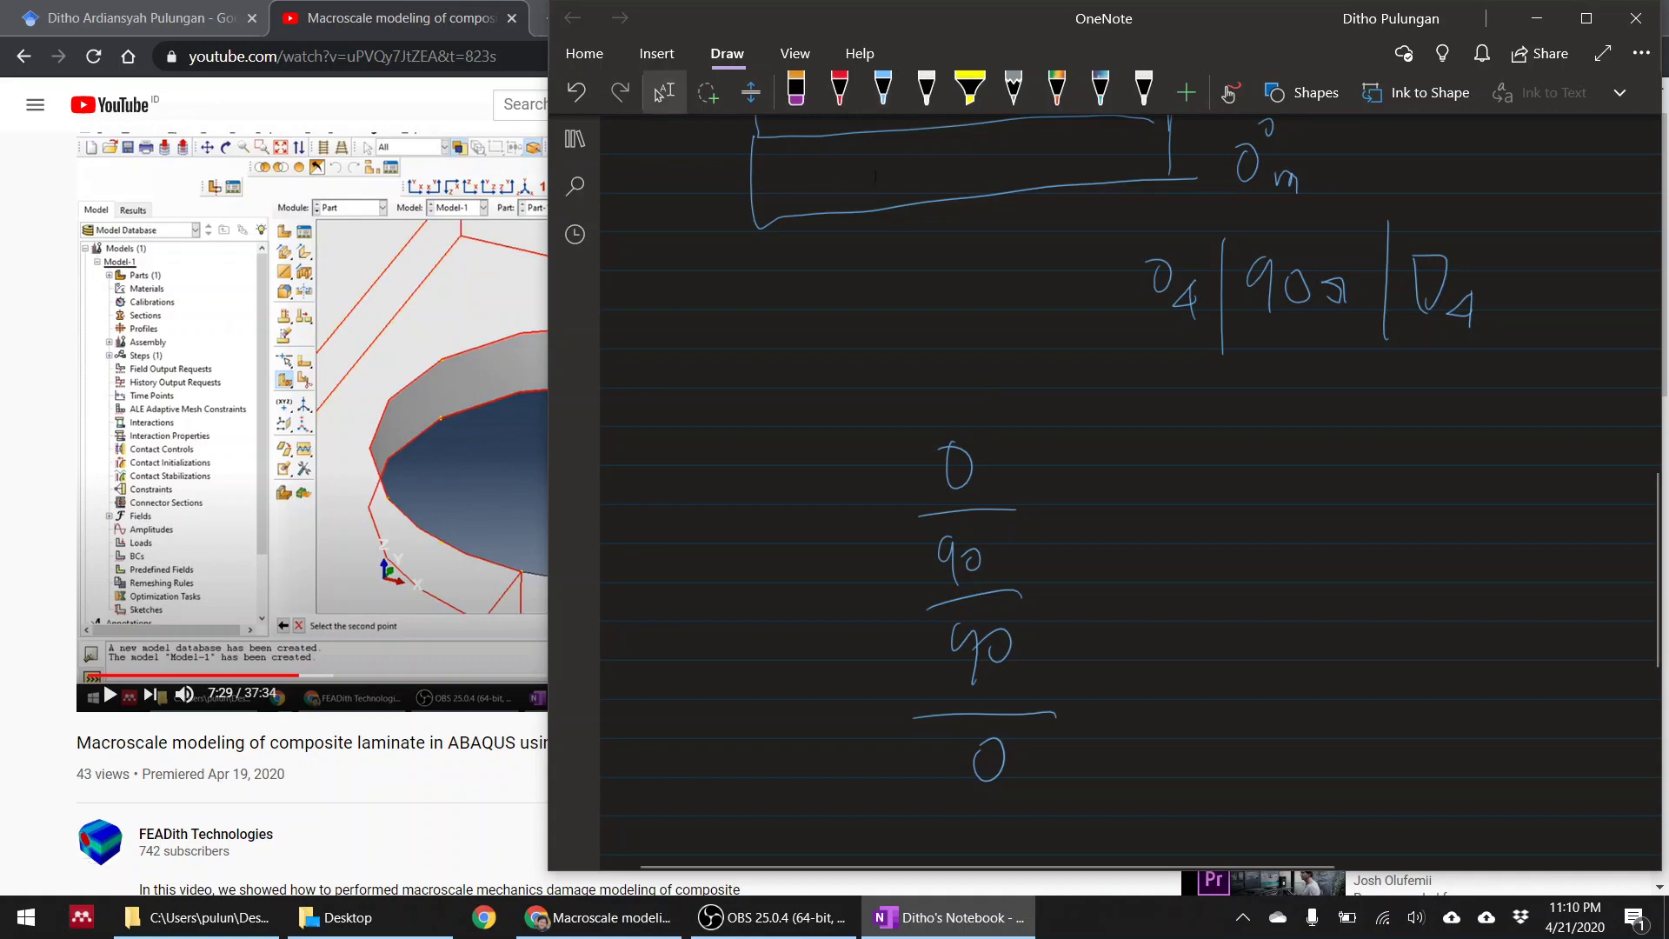
Step: Review the elastic constants, strengths and fracture energies at the start of the notes
scroll(887, 393, "up", 15)
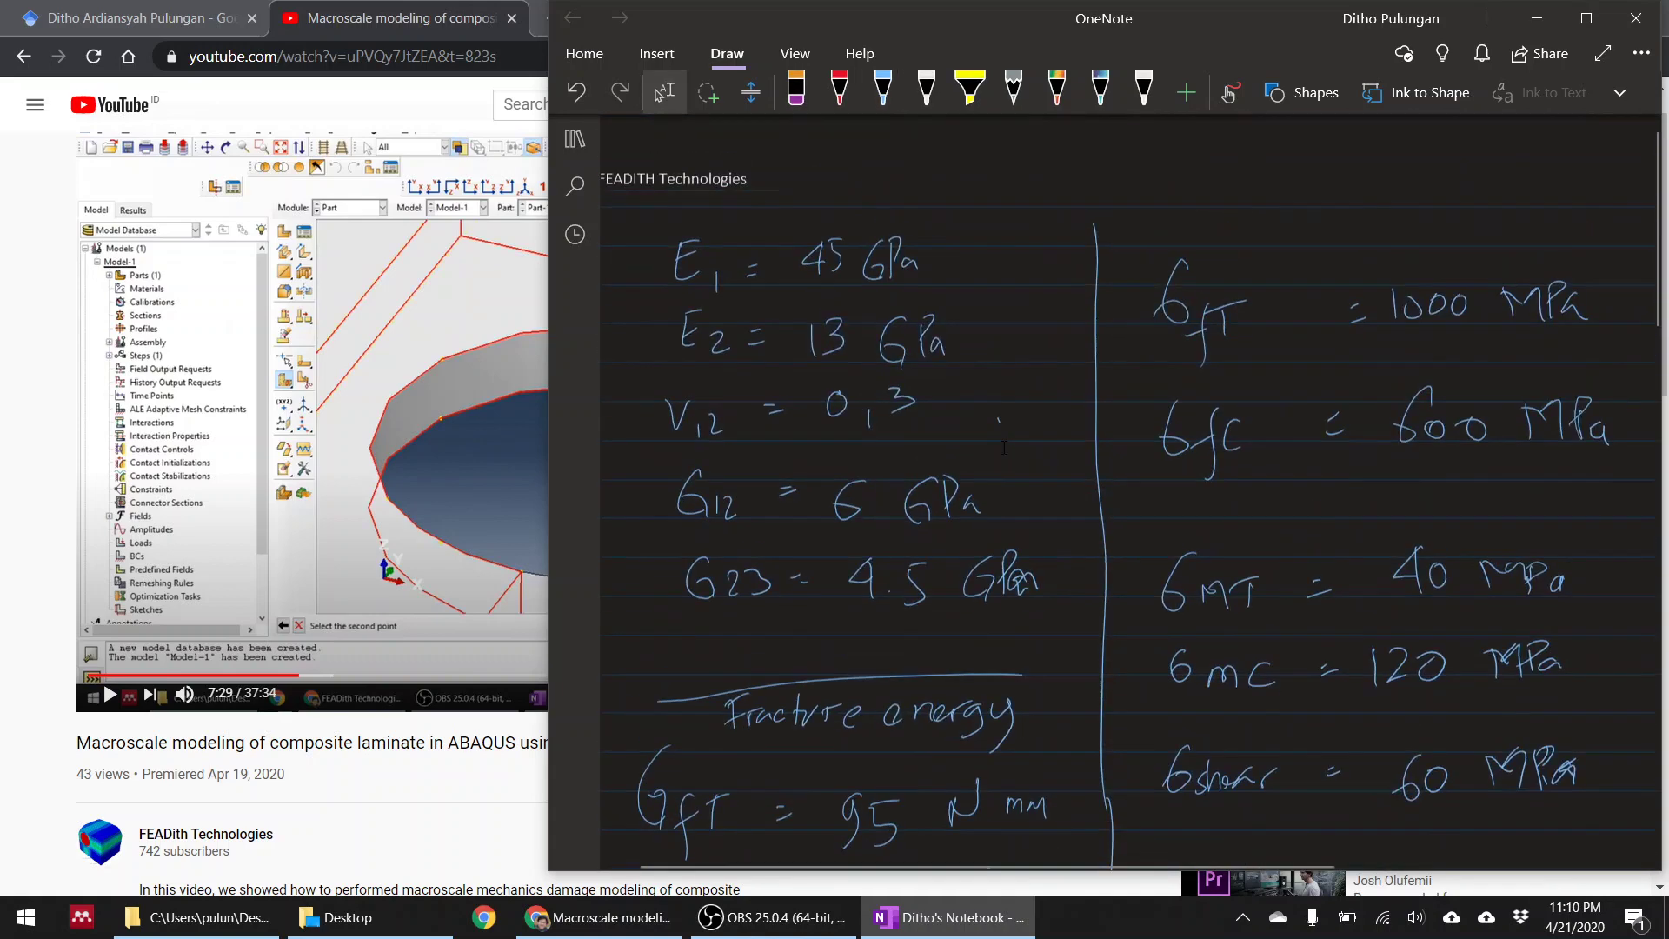
scroll(1004, 448, "down", 4, "ctrl")
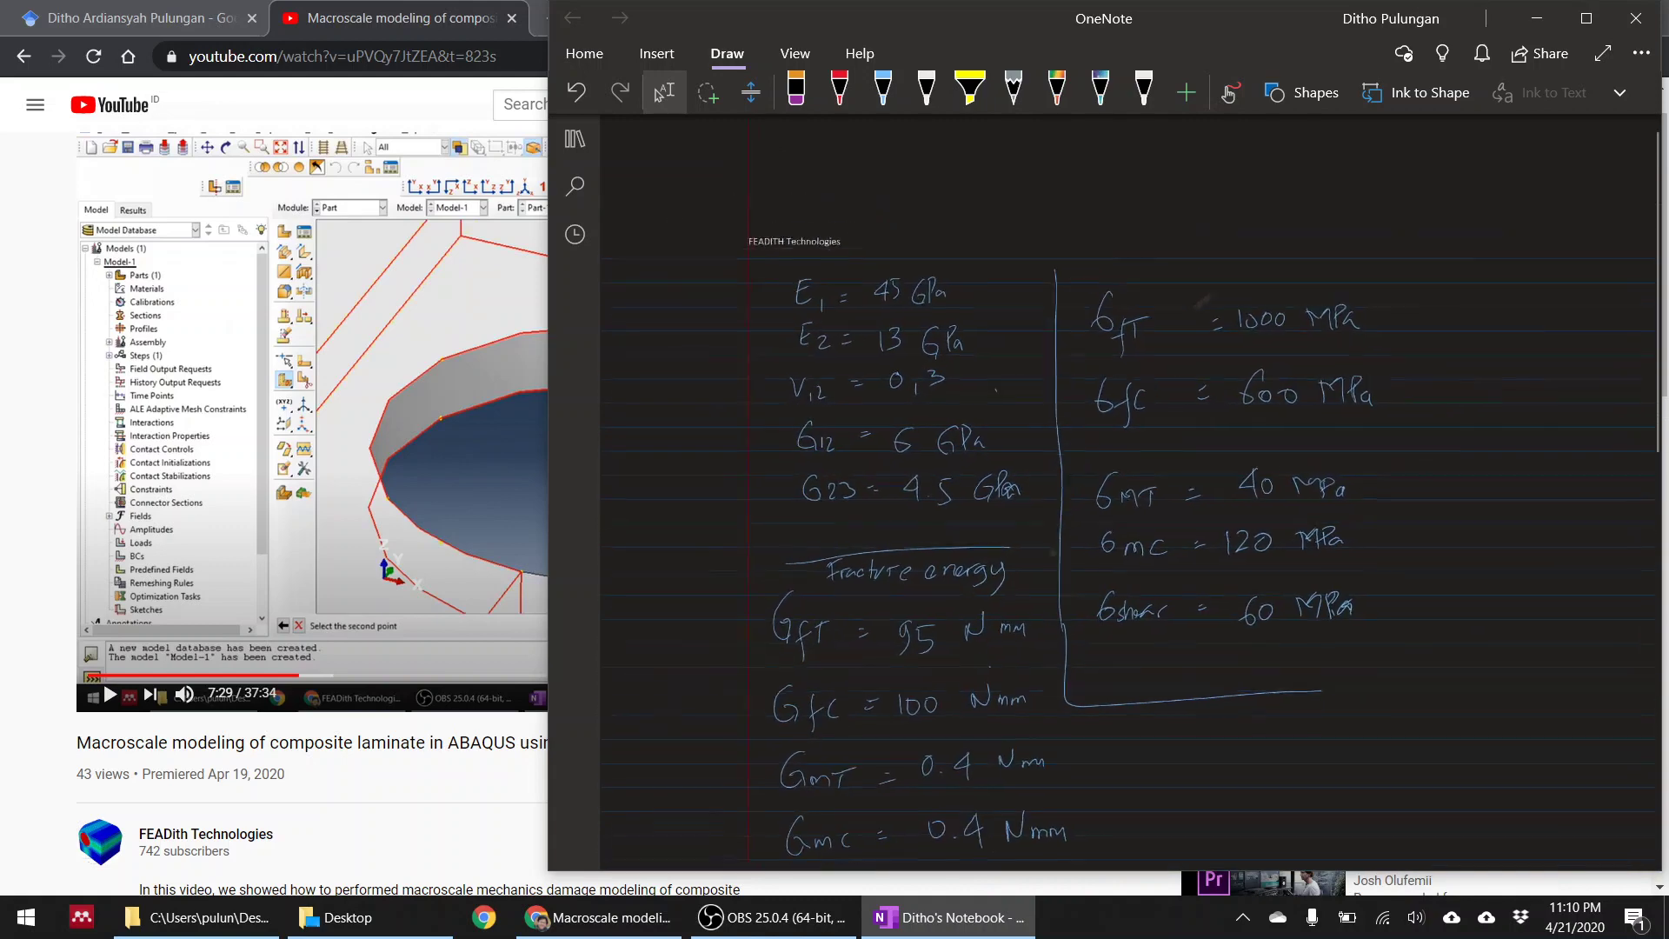
scroll(1004, 448, "down", 3, "ctrl")
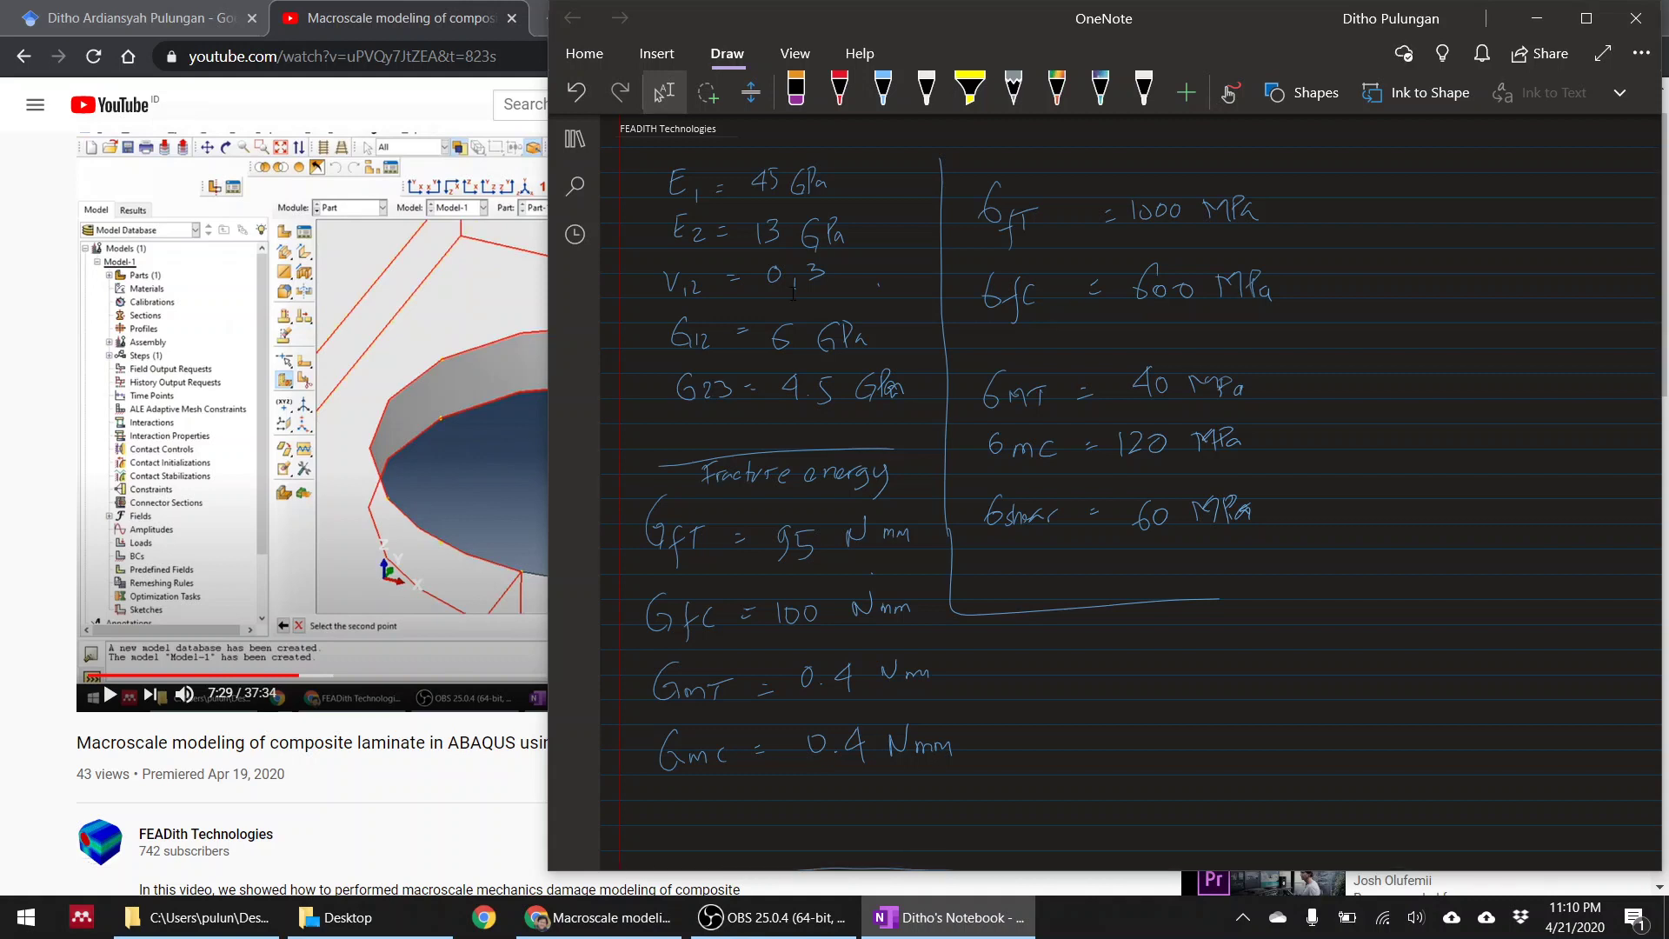
left_click(740, 924)
right_click(740, 923)
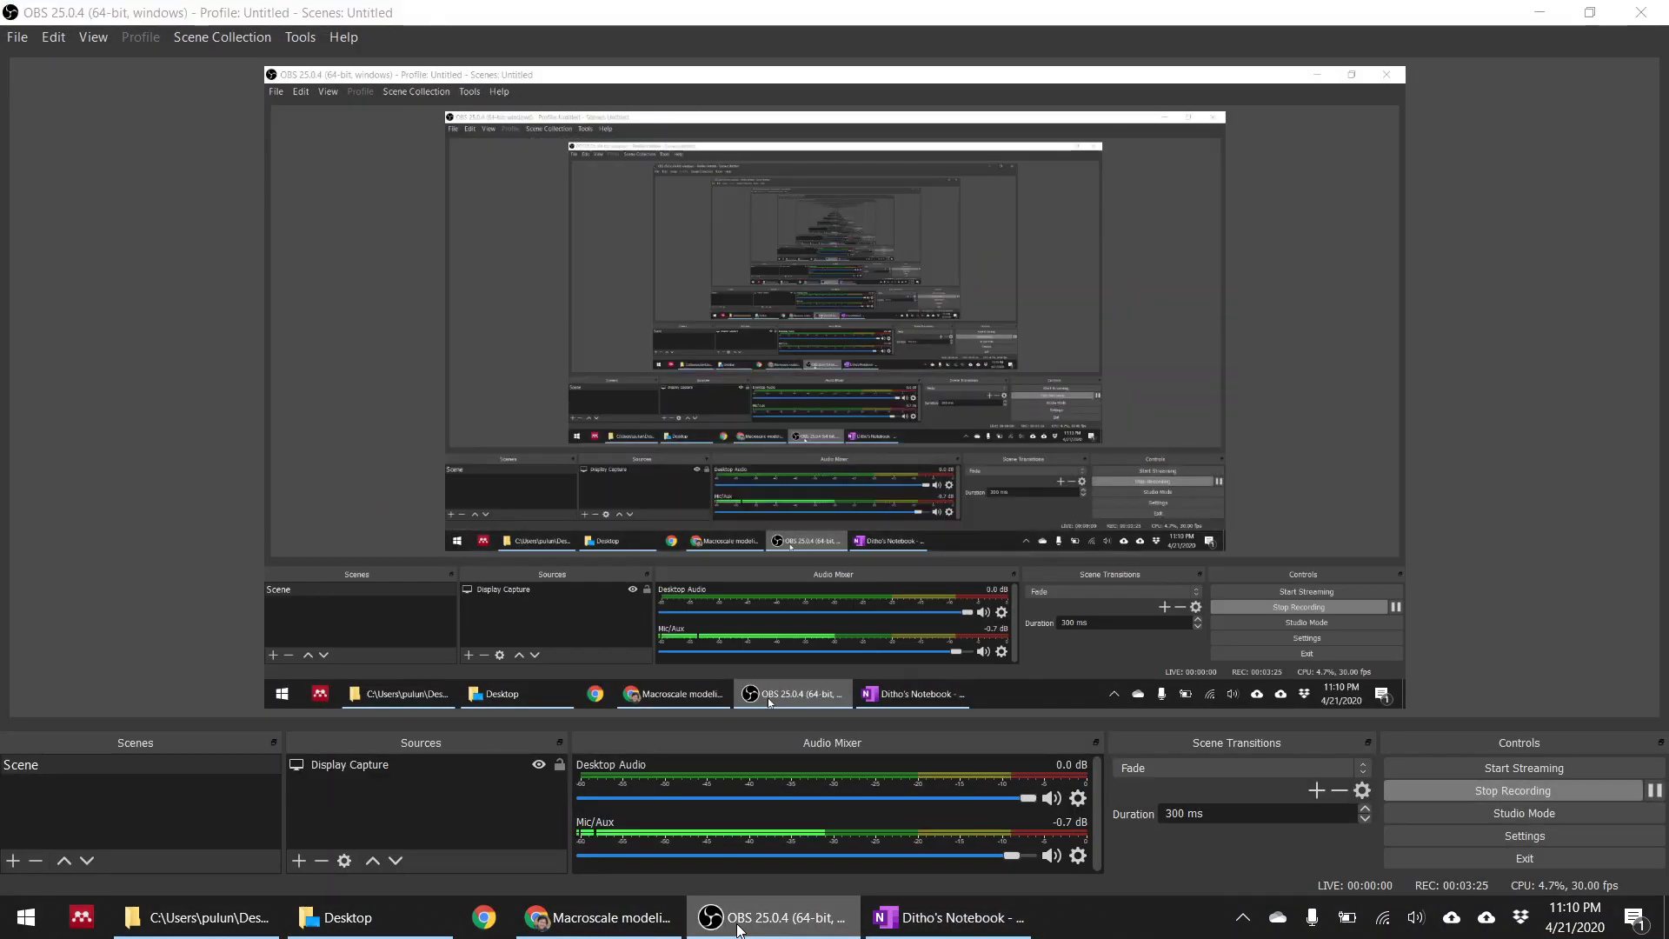
left_click(740, 927)
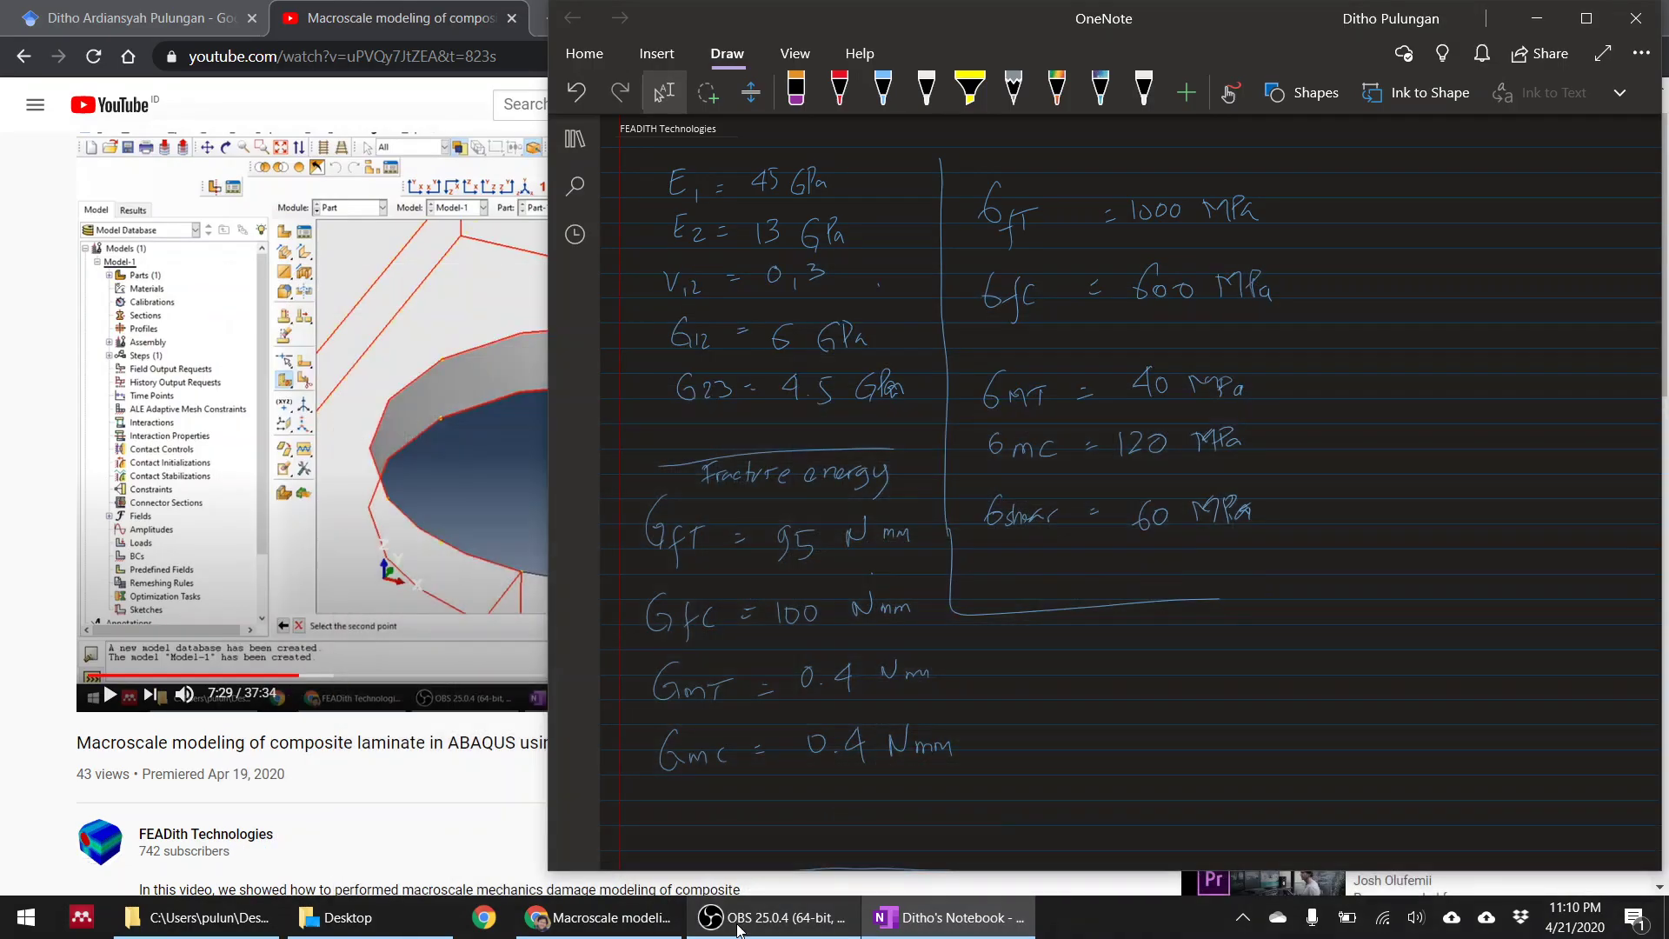
Step: Close the separate File Explorer window showing the Desktop folder
left_click(648, 923)
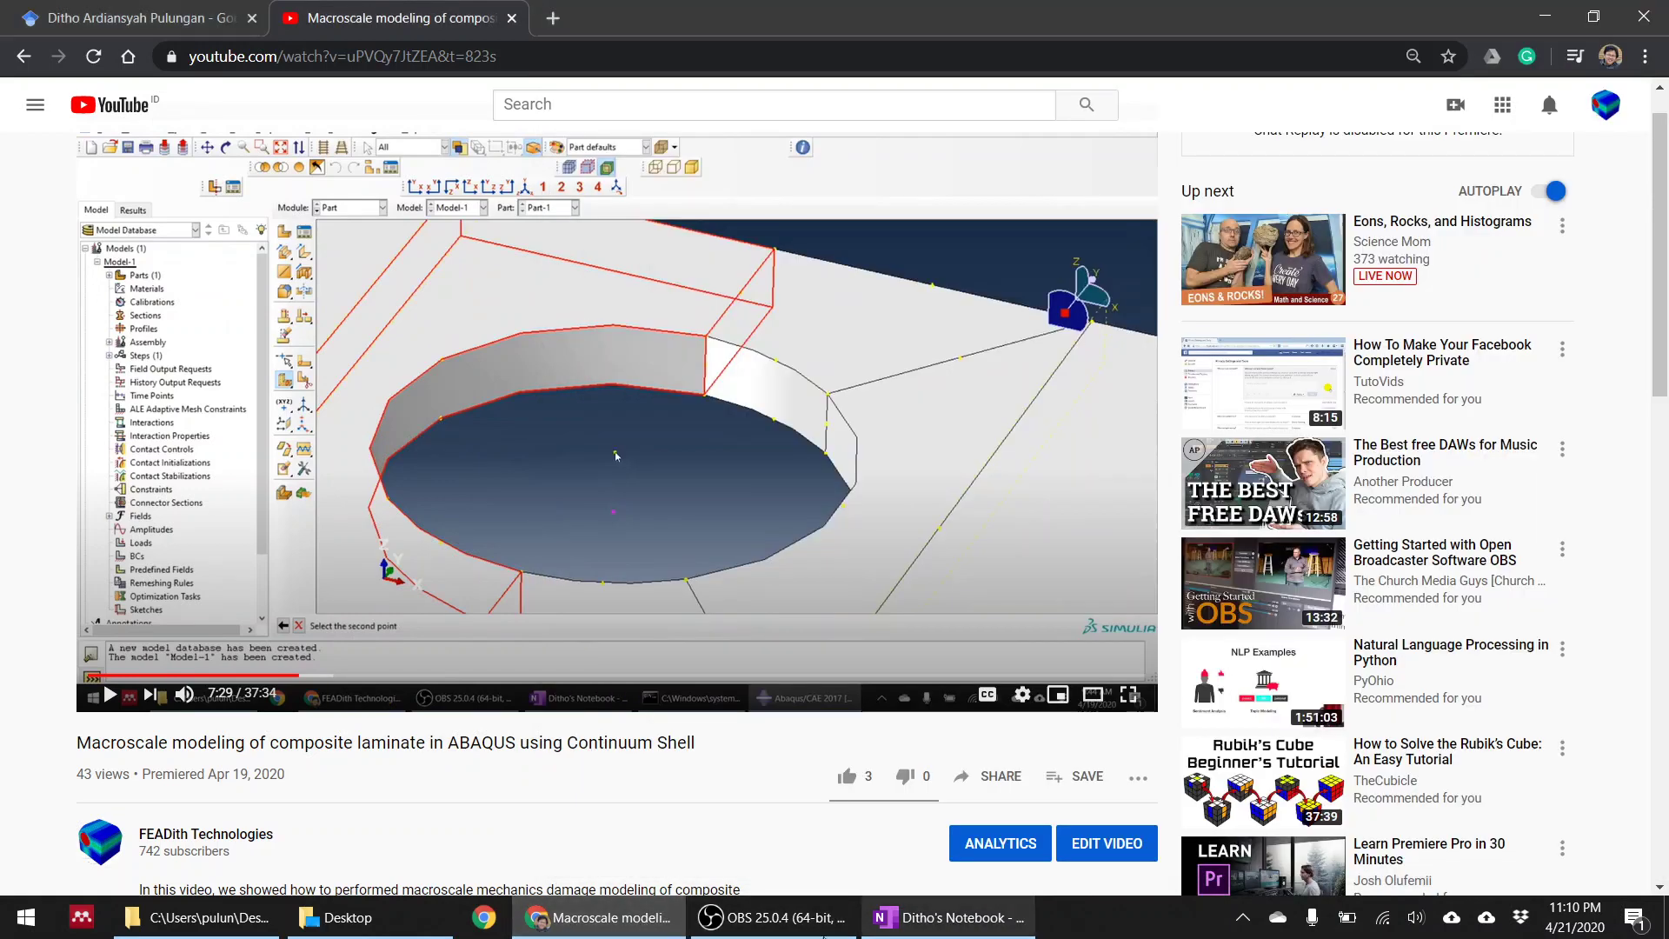
mouse_move(537, 913)
left_click(352, 922)
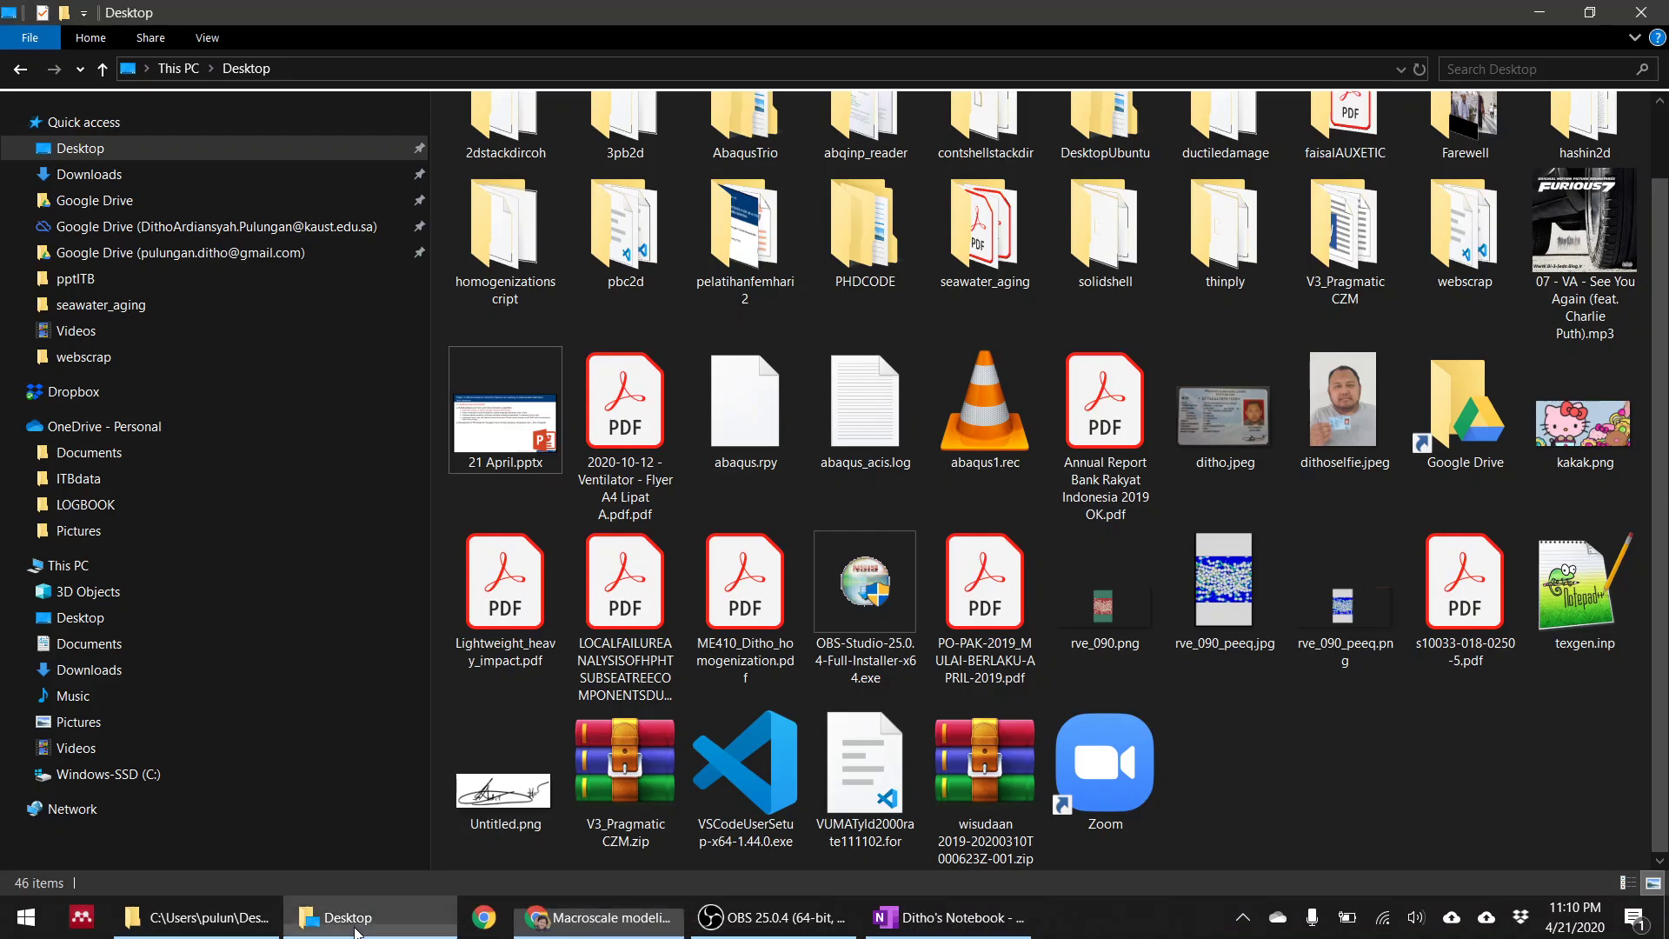
right_click(357, 924)
left_click(348, 872)
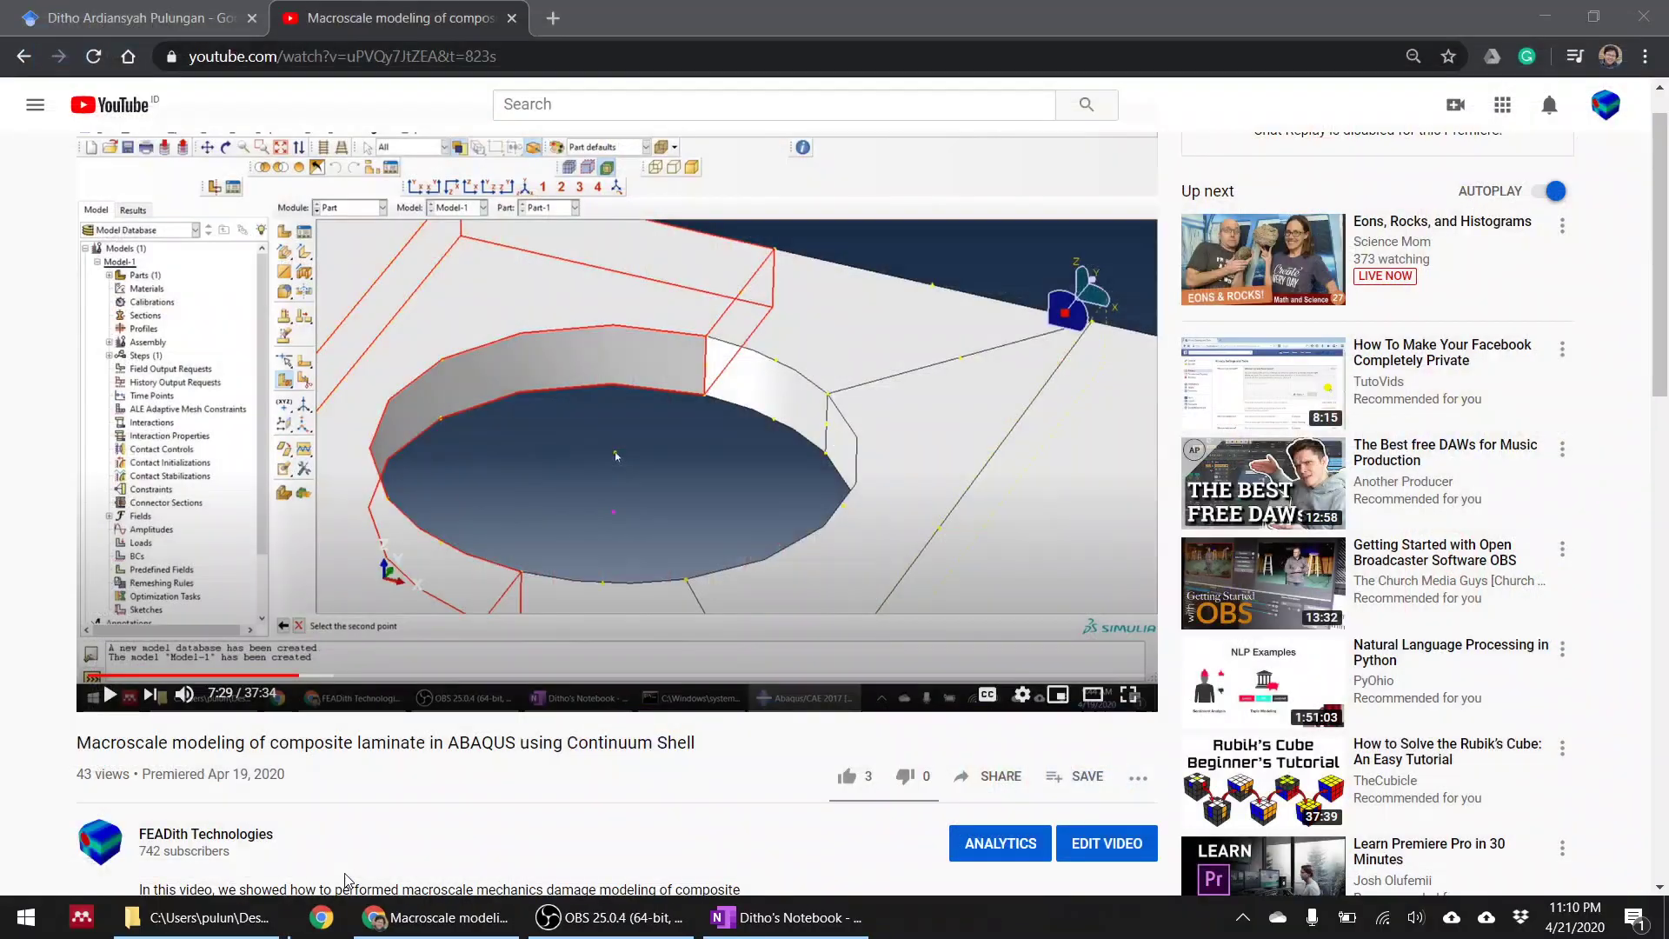
Step: Switch to the remaining File Explorer window, go to the Desktop folder and maximize the window
left_click(243, 927)
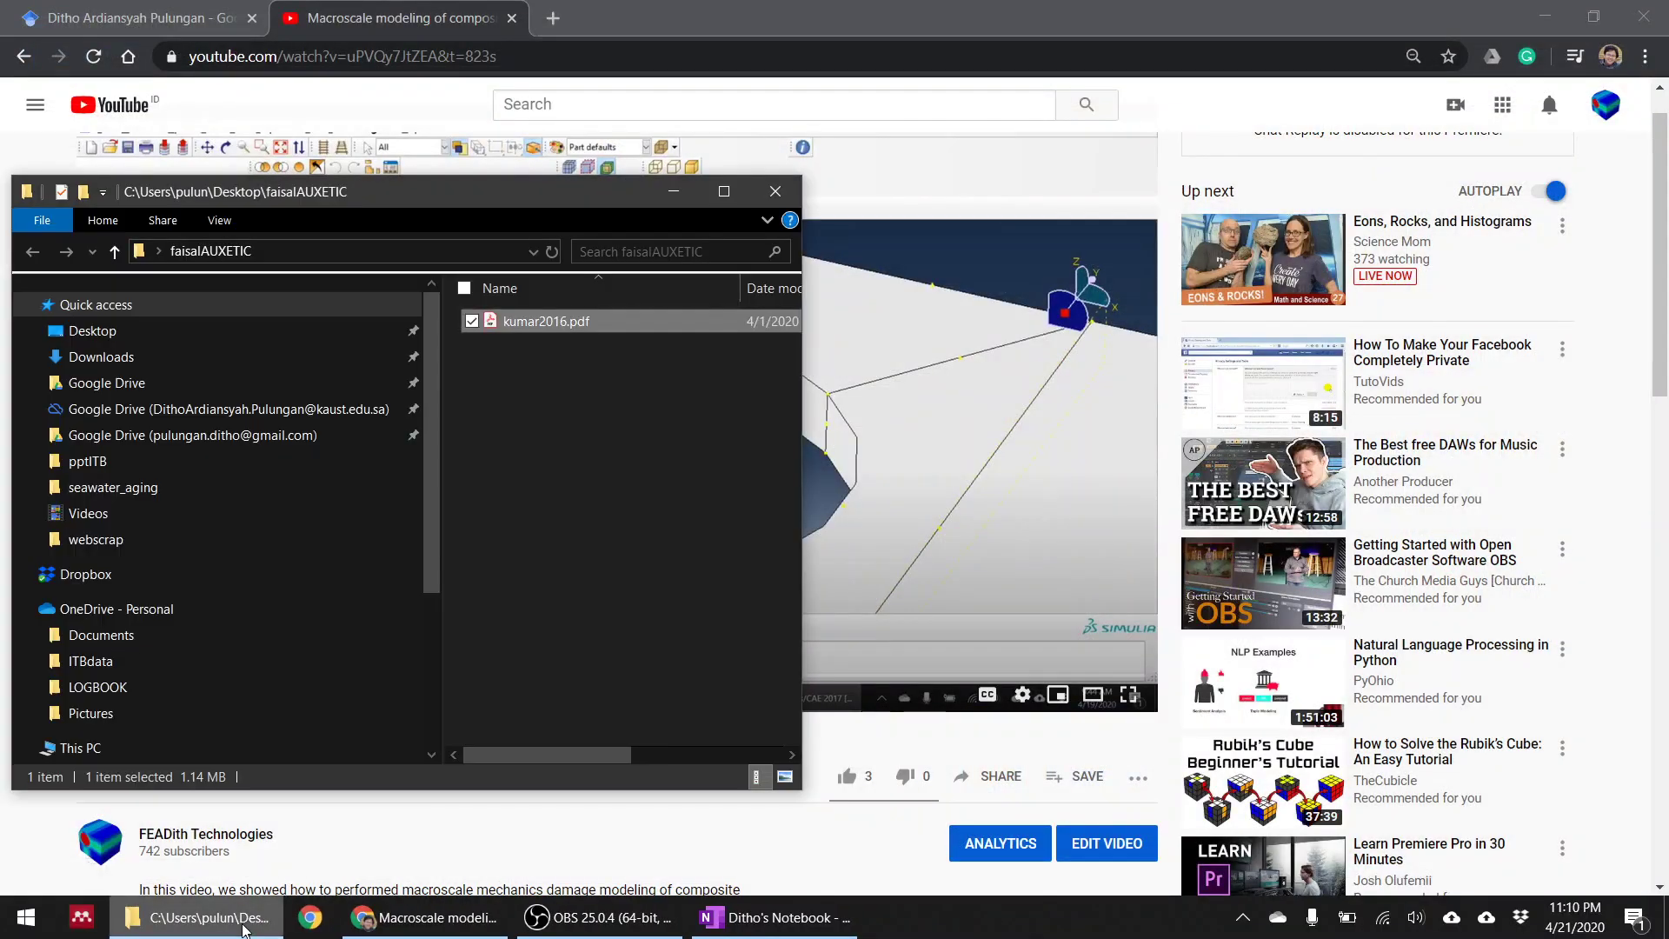
left_click(638, 478)
left_click(124, 335)
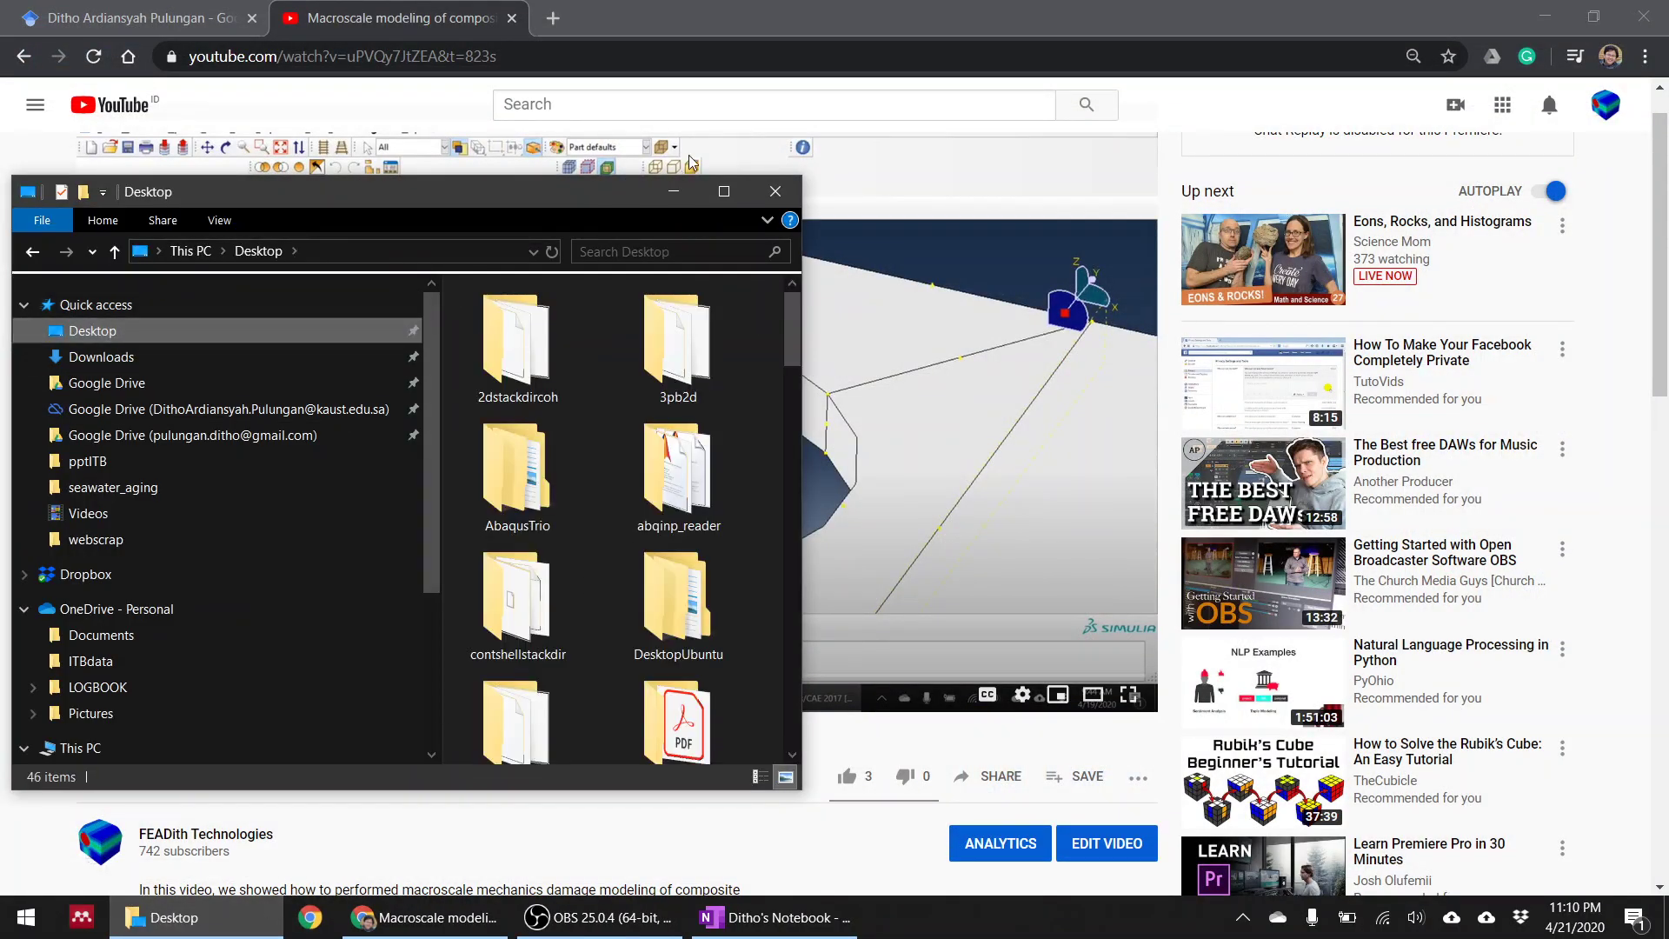
left_click(724, 191)
left_click(1187, 591)
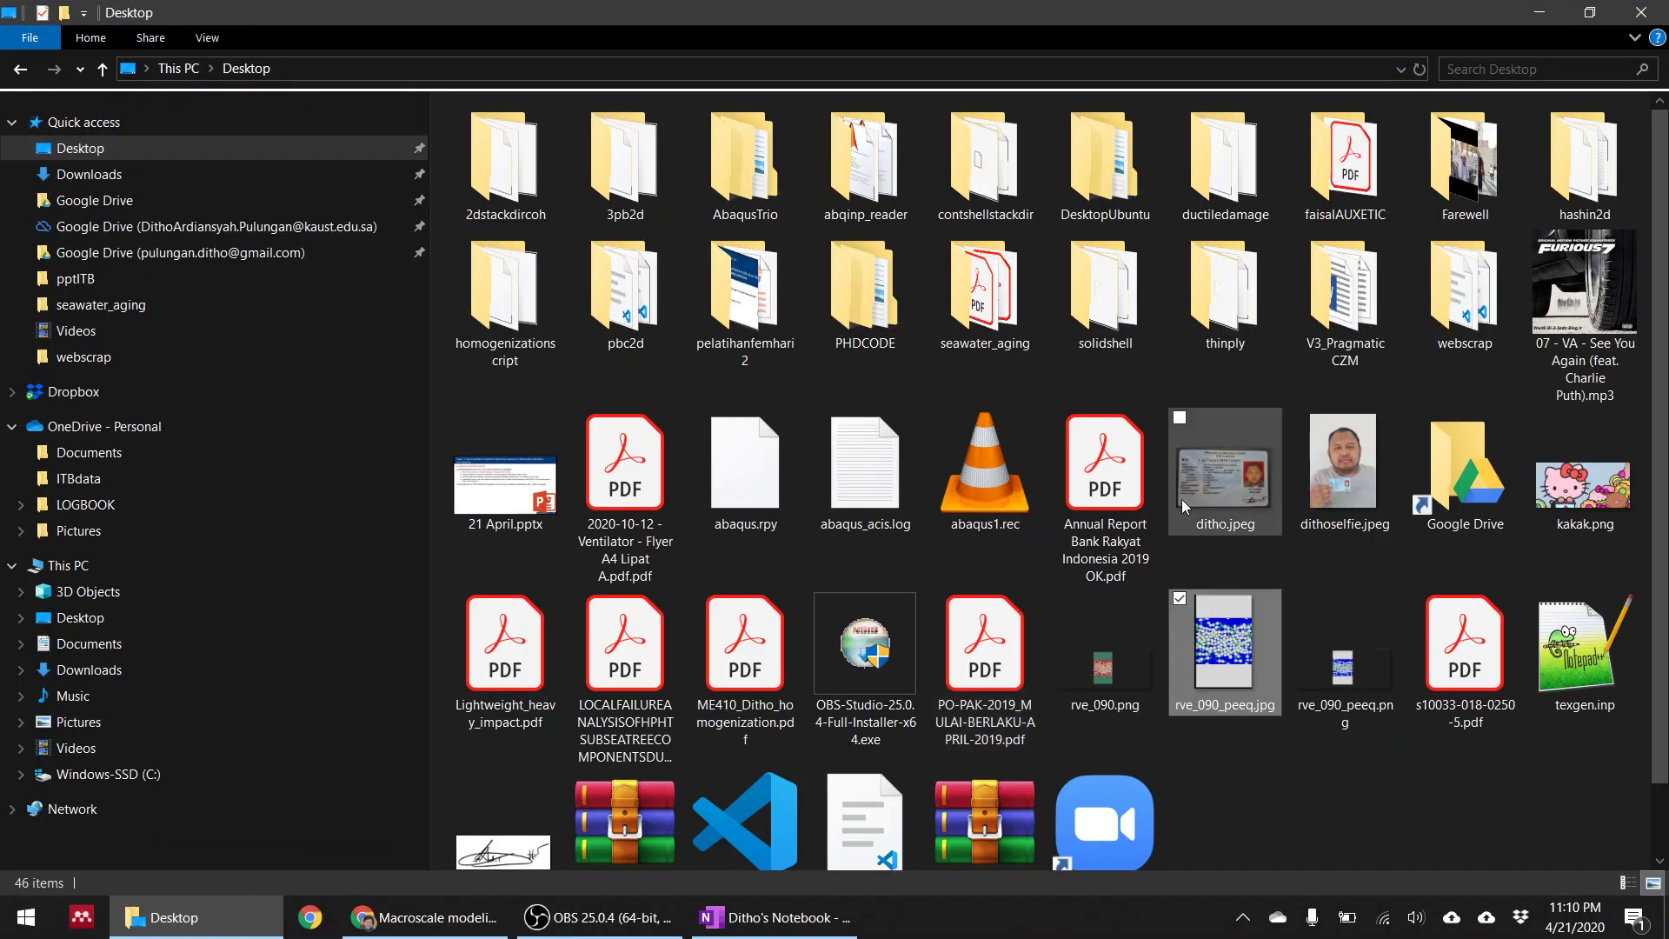
Step: Create a folder named crossmeso on the Desktop and open it
scroll(1172, 440, "down", 1)
right_click(1212, 764)
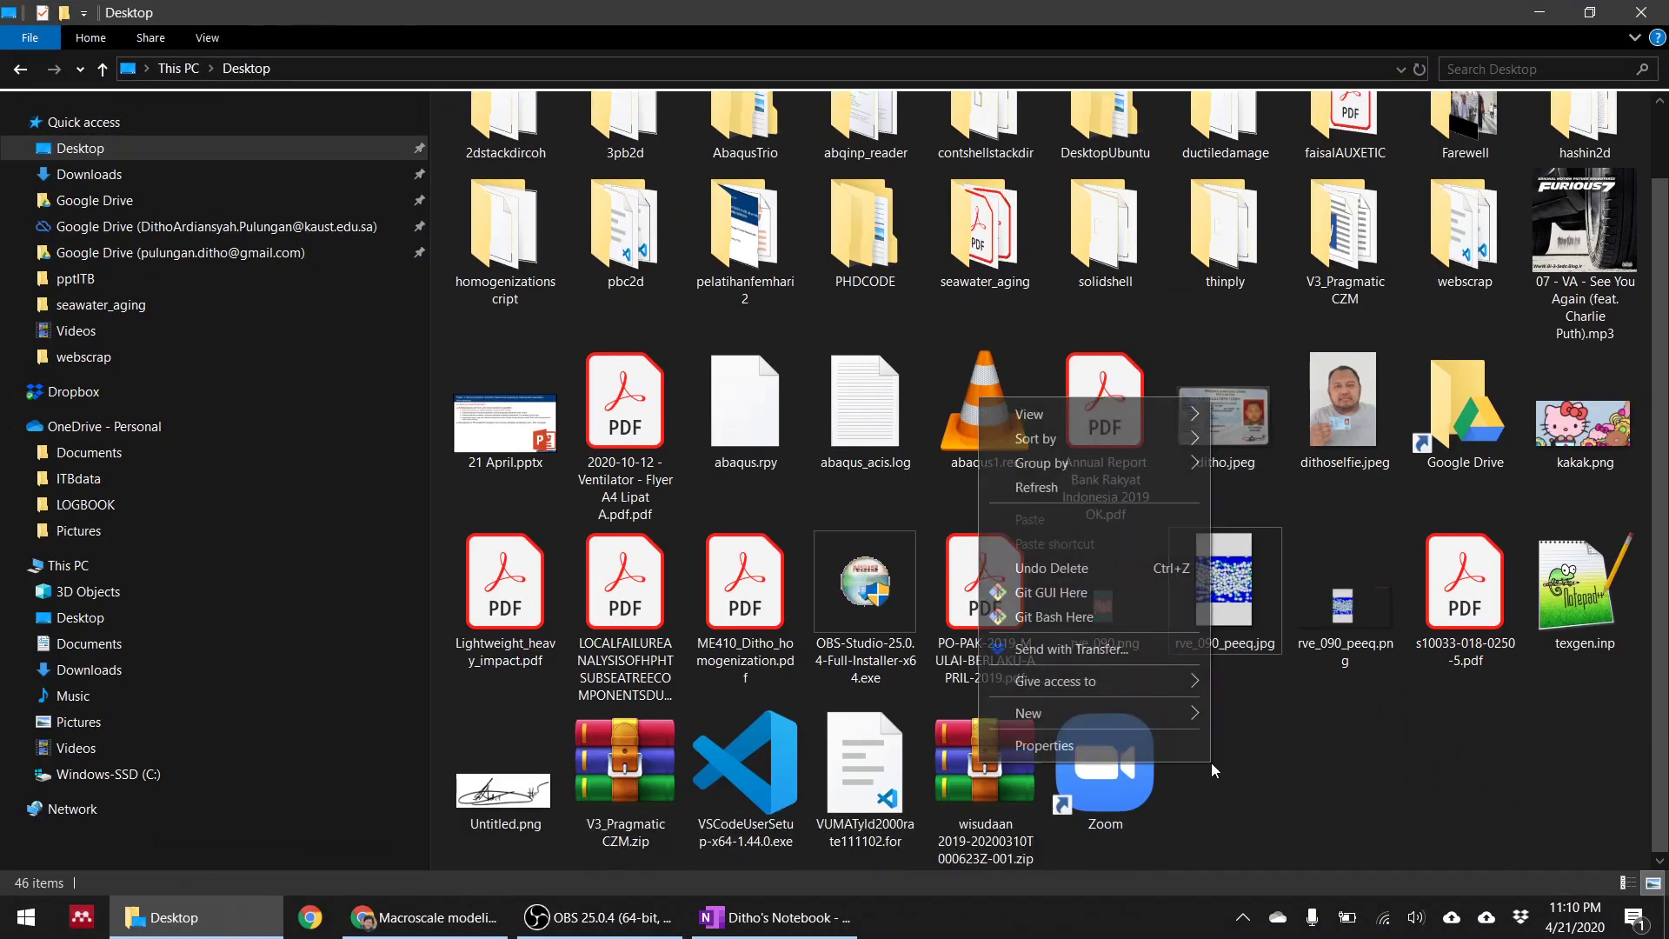
mouse_move(1124, 714)
left_click(1269, 715)
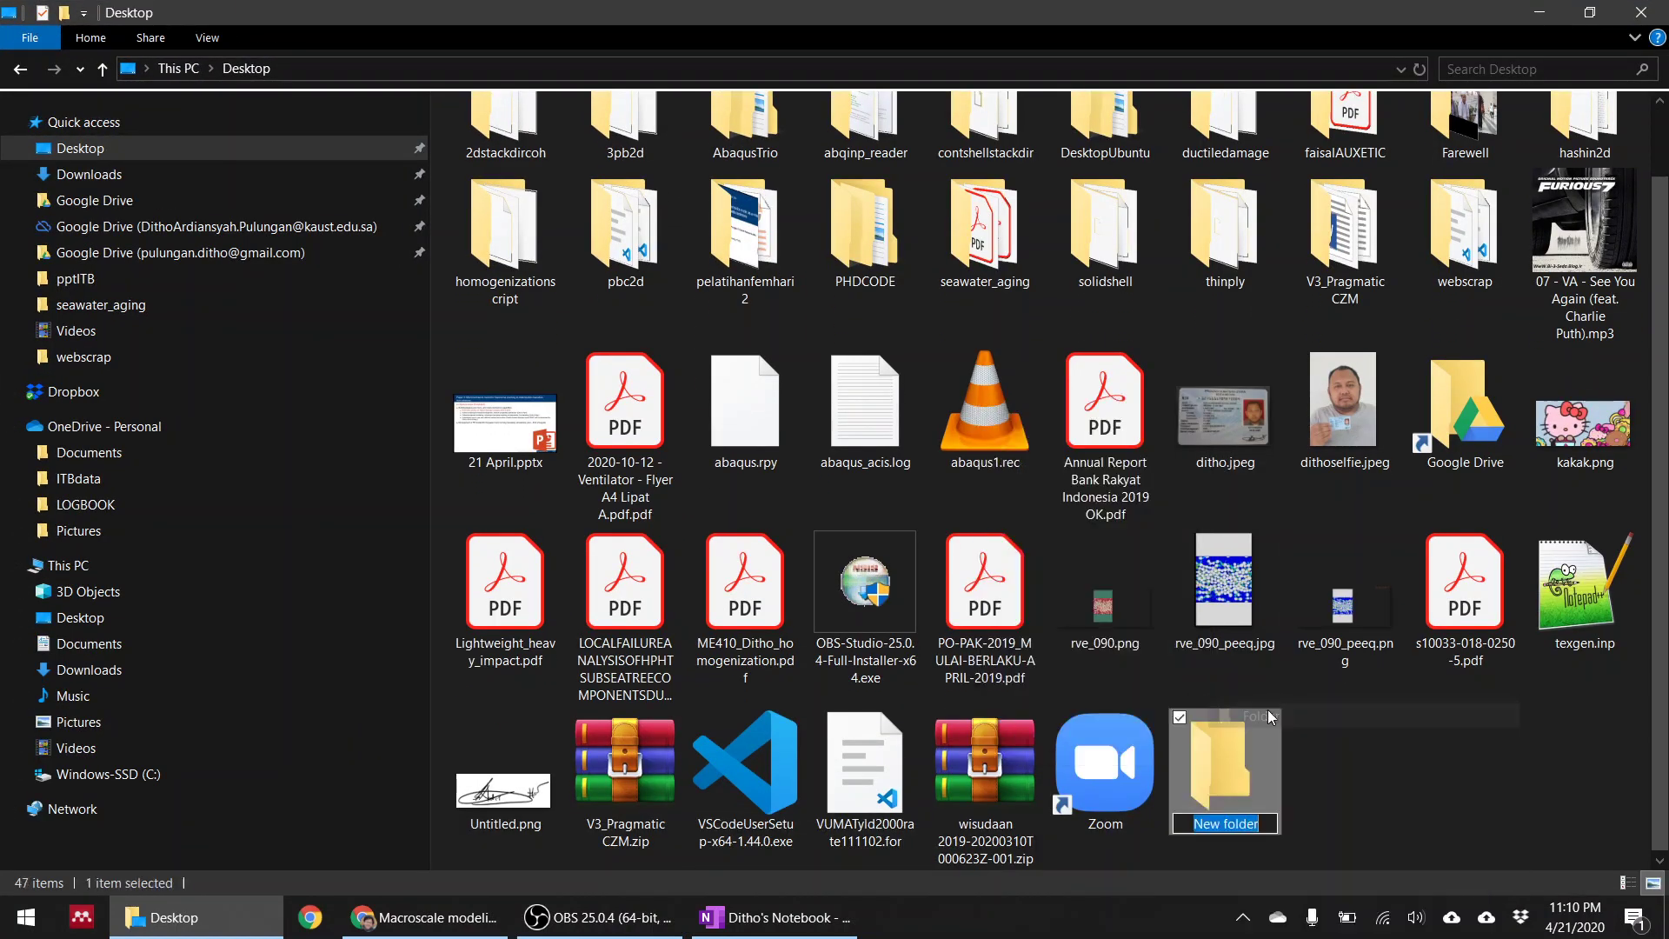
type("crossmeso")
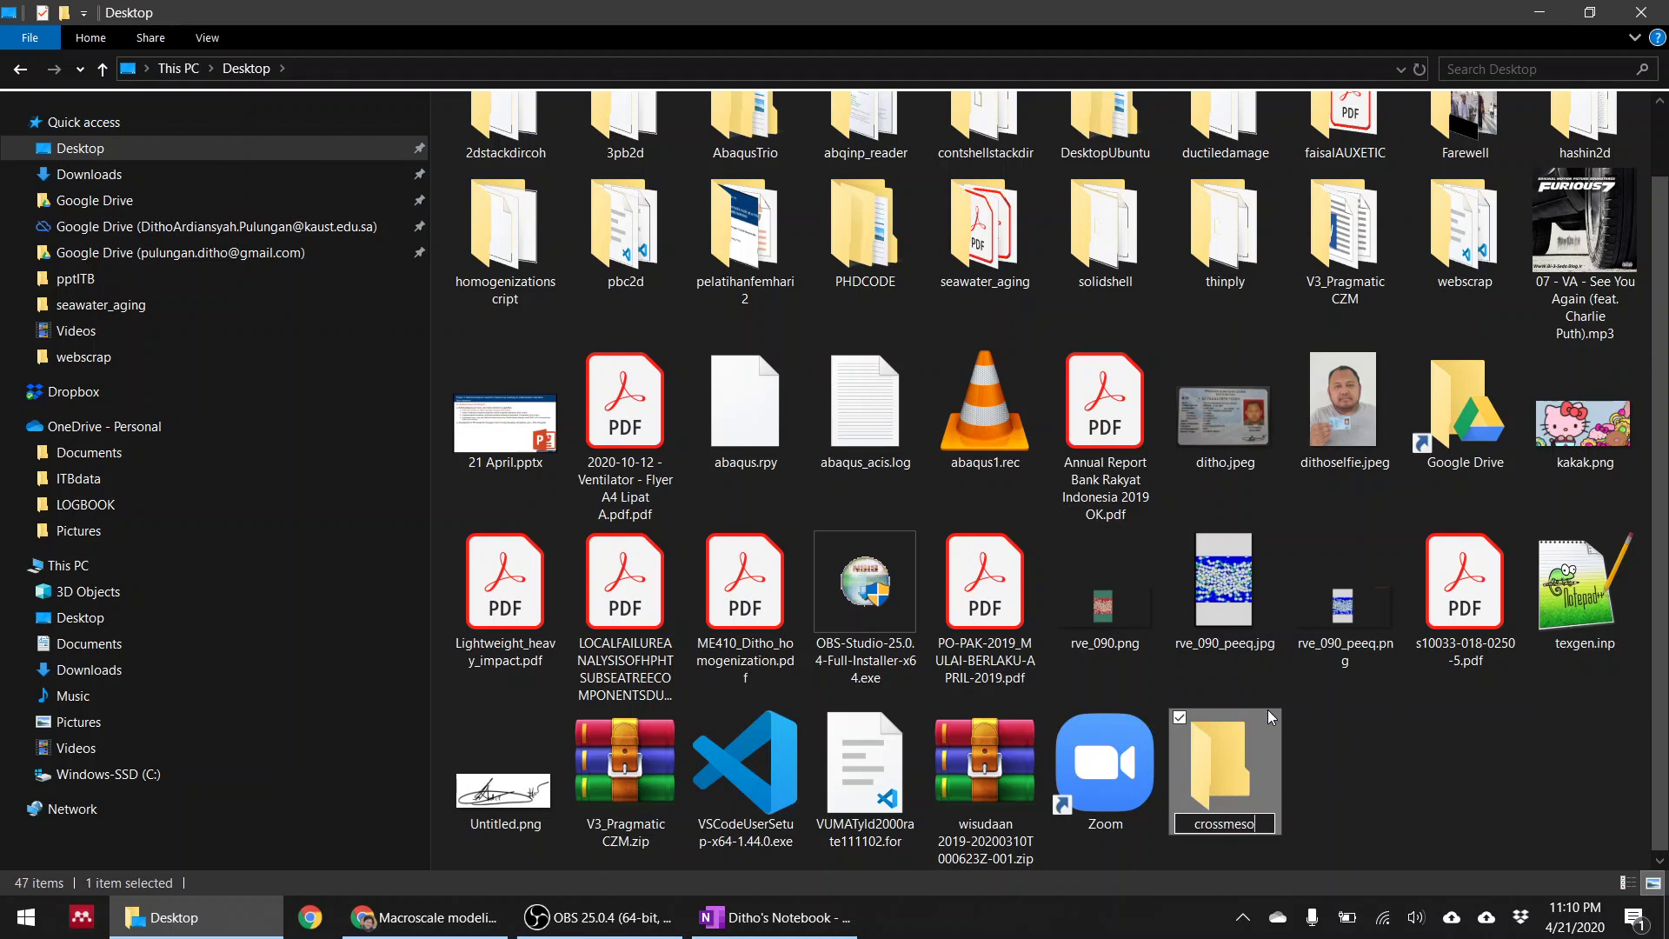
key("Return")
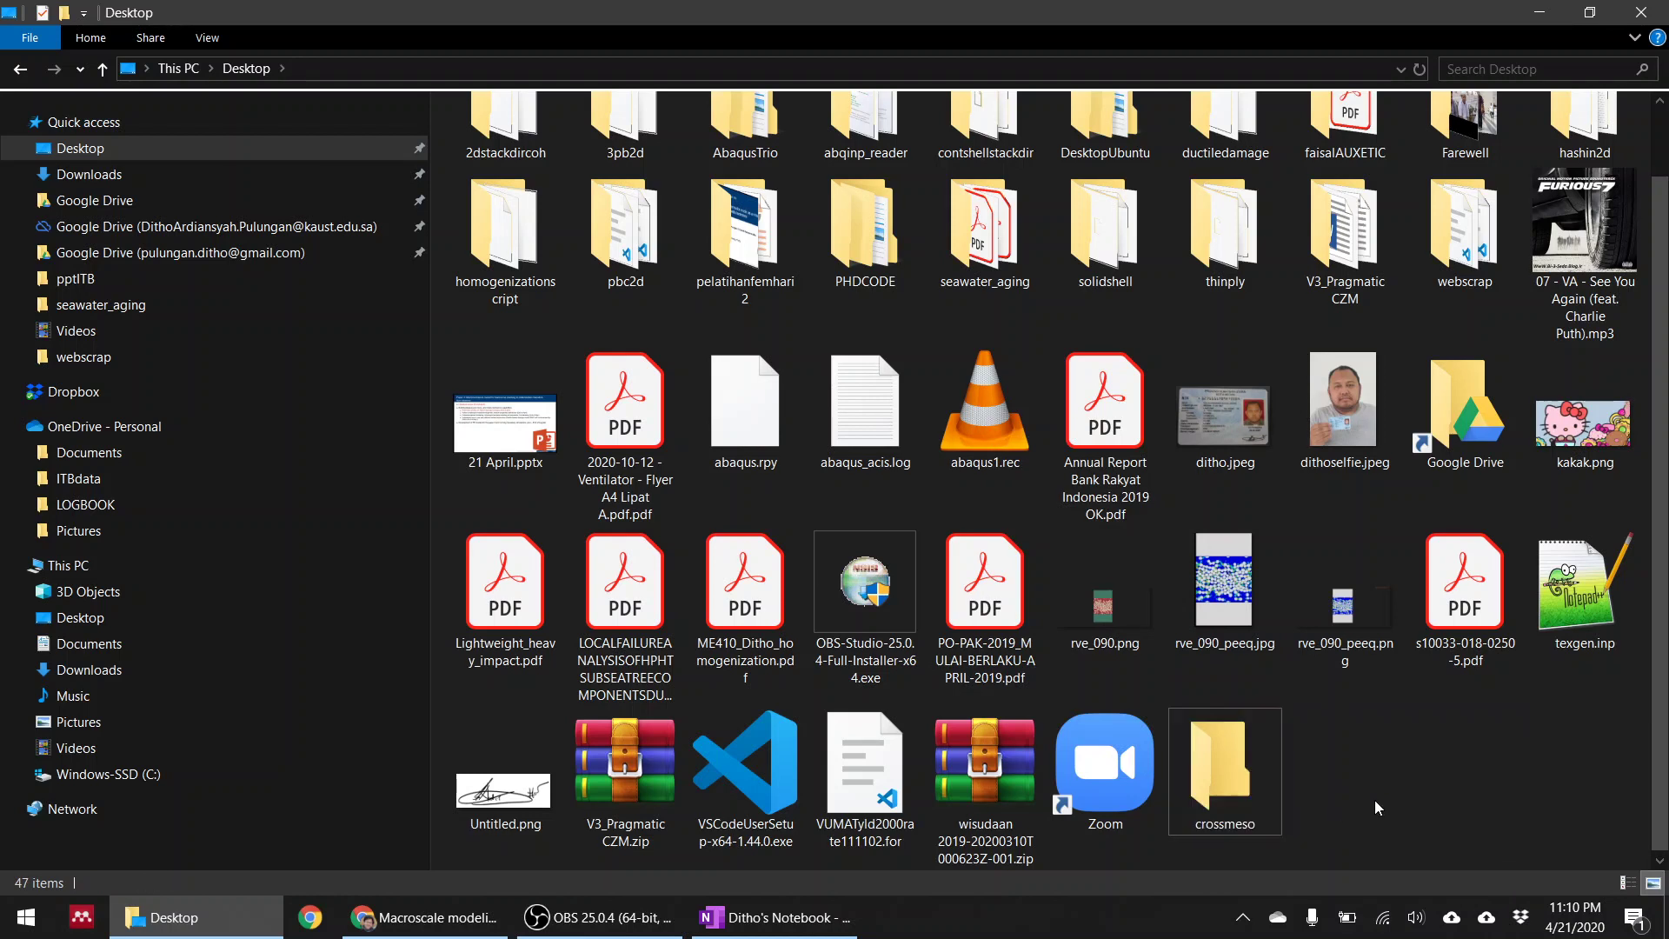
double_click(1243, 793)
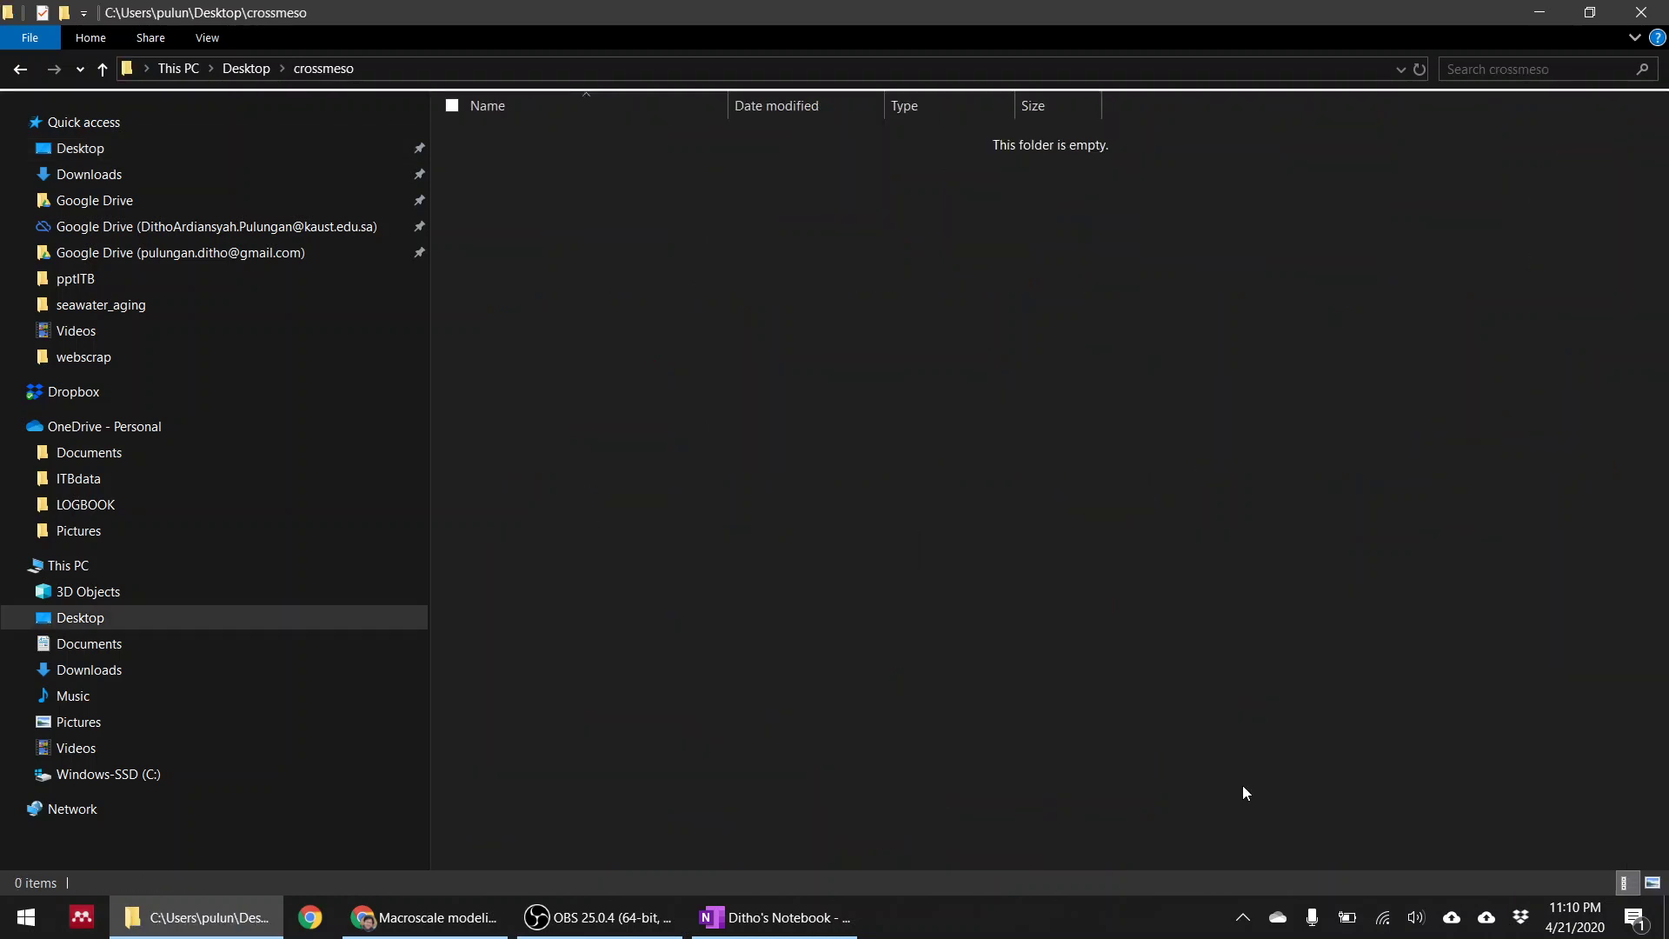
right_click(1028, 350)
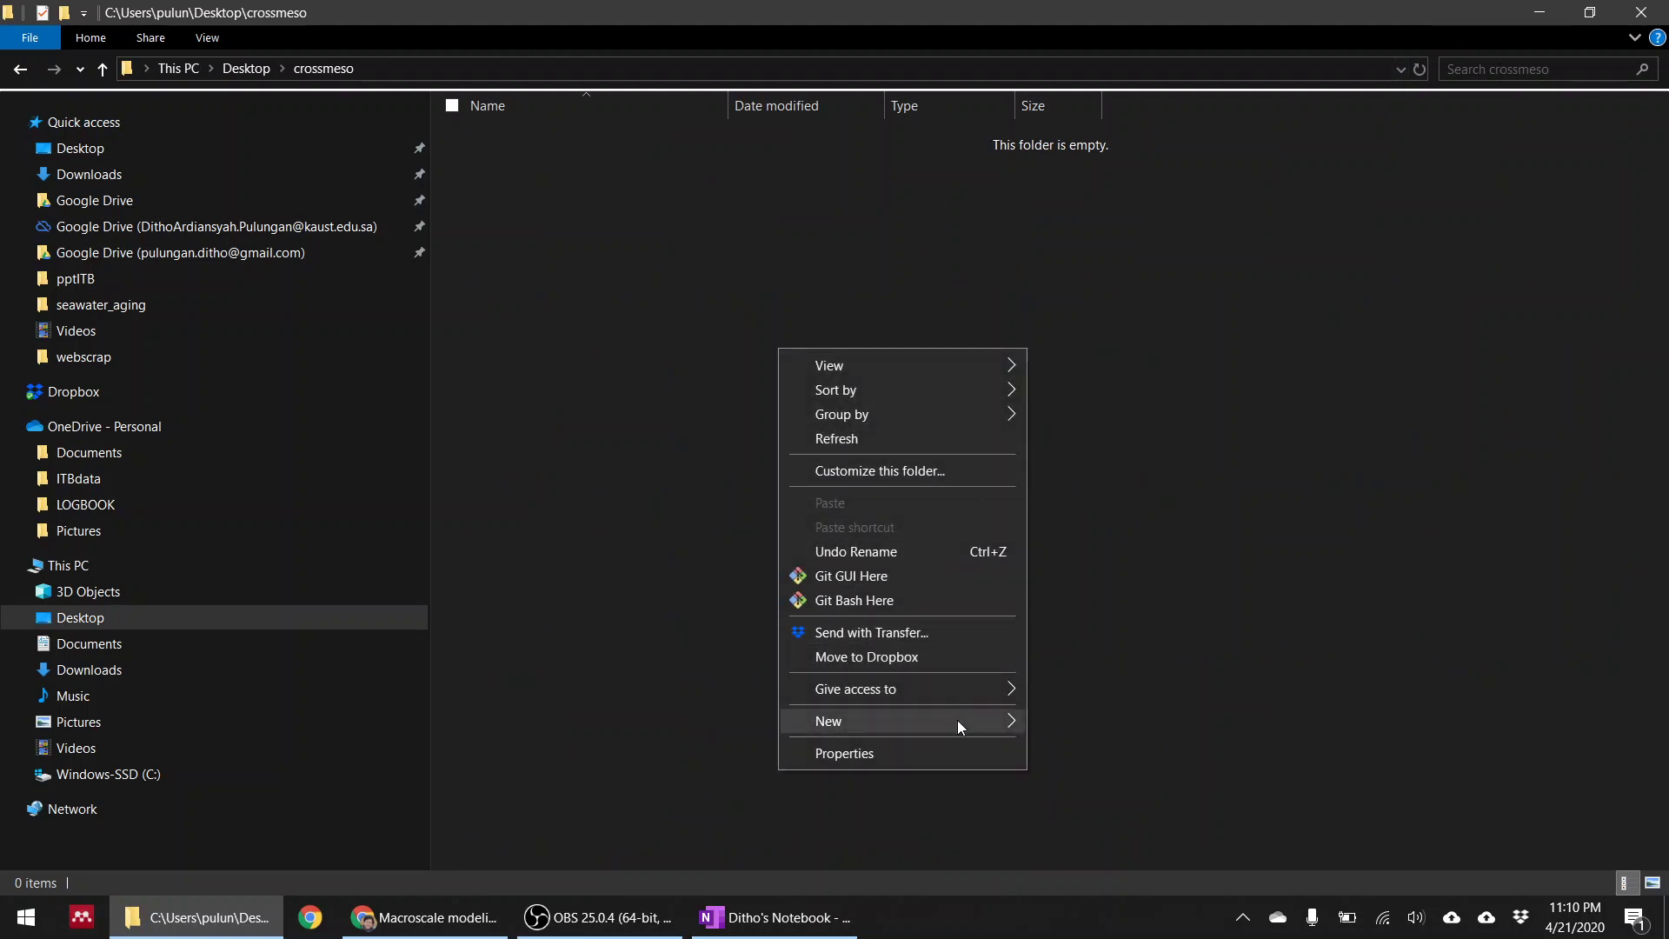
left_click(600, 917)
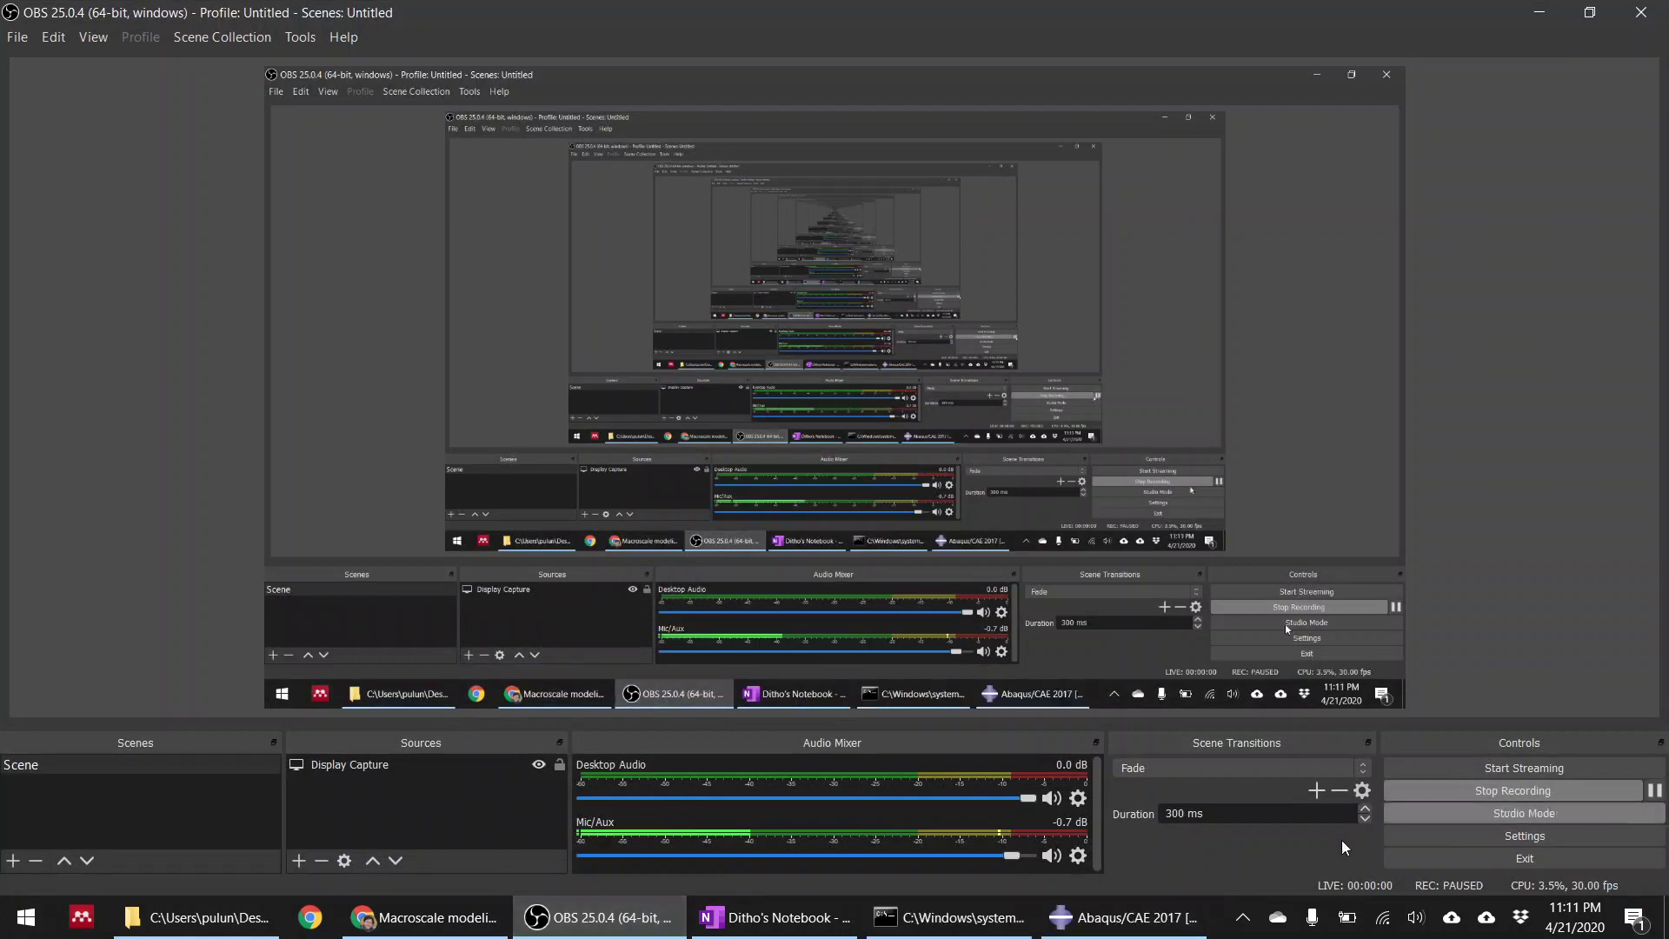
left_click(606, 920)
left_click(606, 918)
Step: Switch to the OneNote notes and draw a long thin rectangle beside the 0/90/90/0 stack
left_click(776, 917)
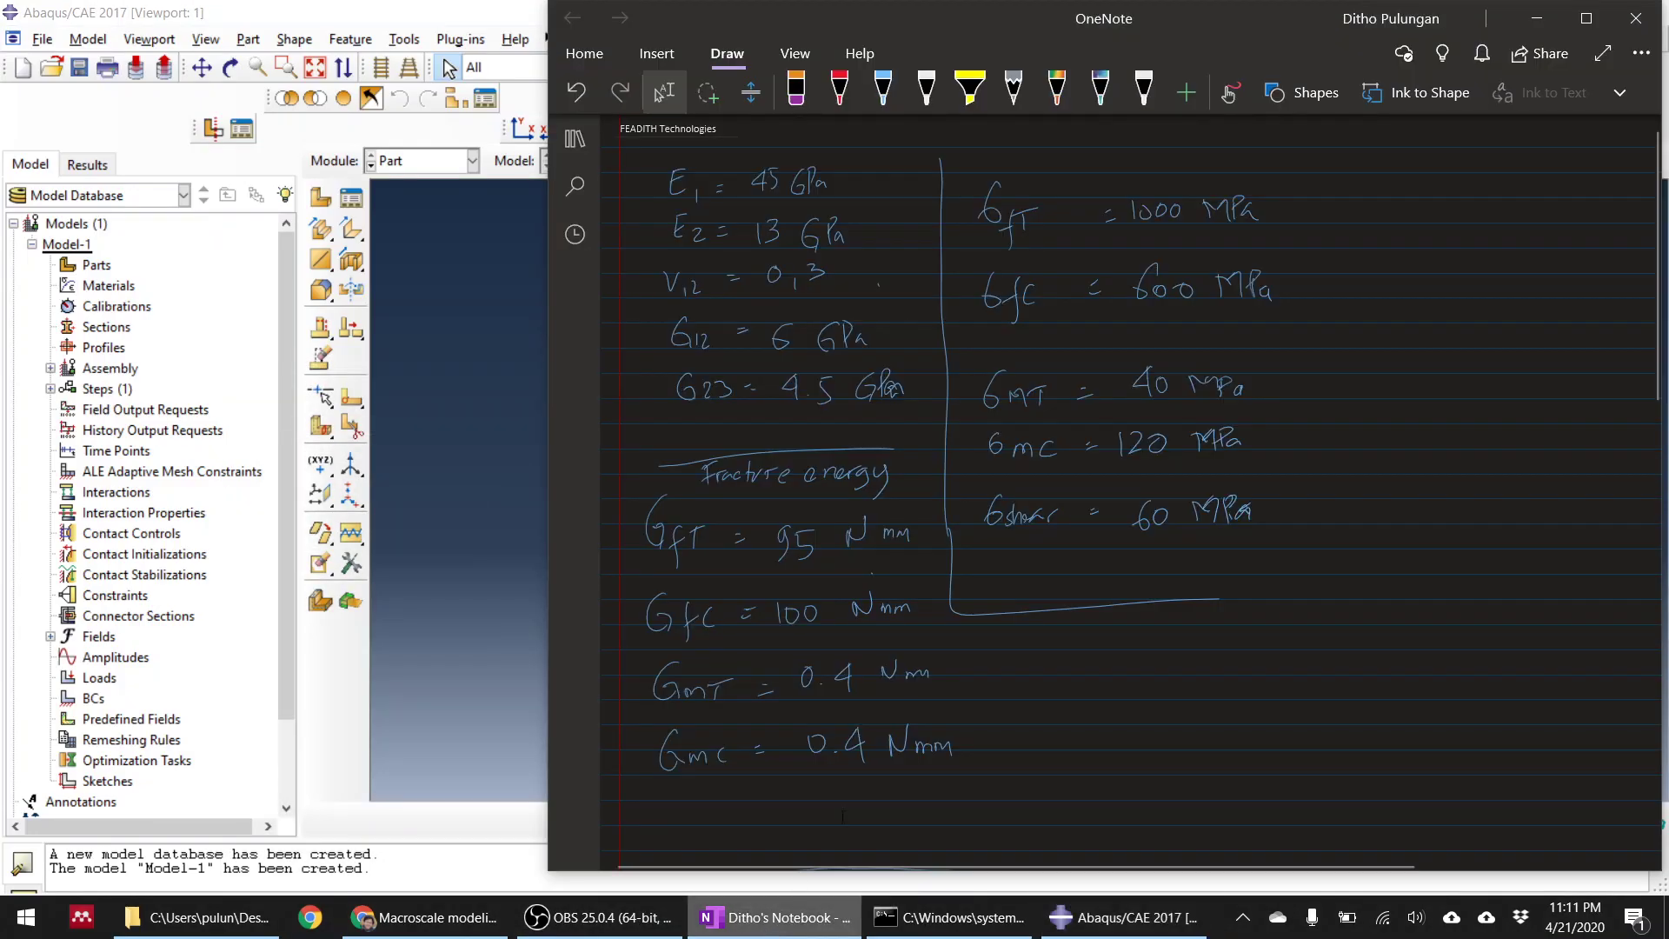
scroll(1196, 639, "down", 10)
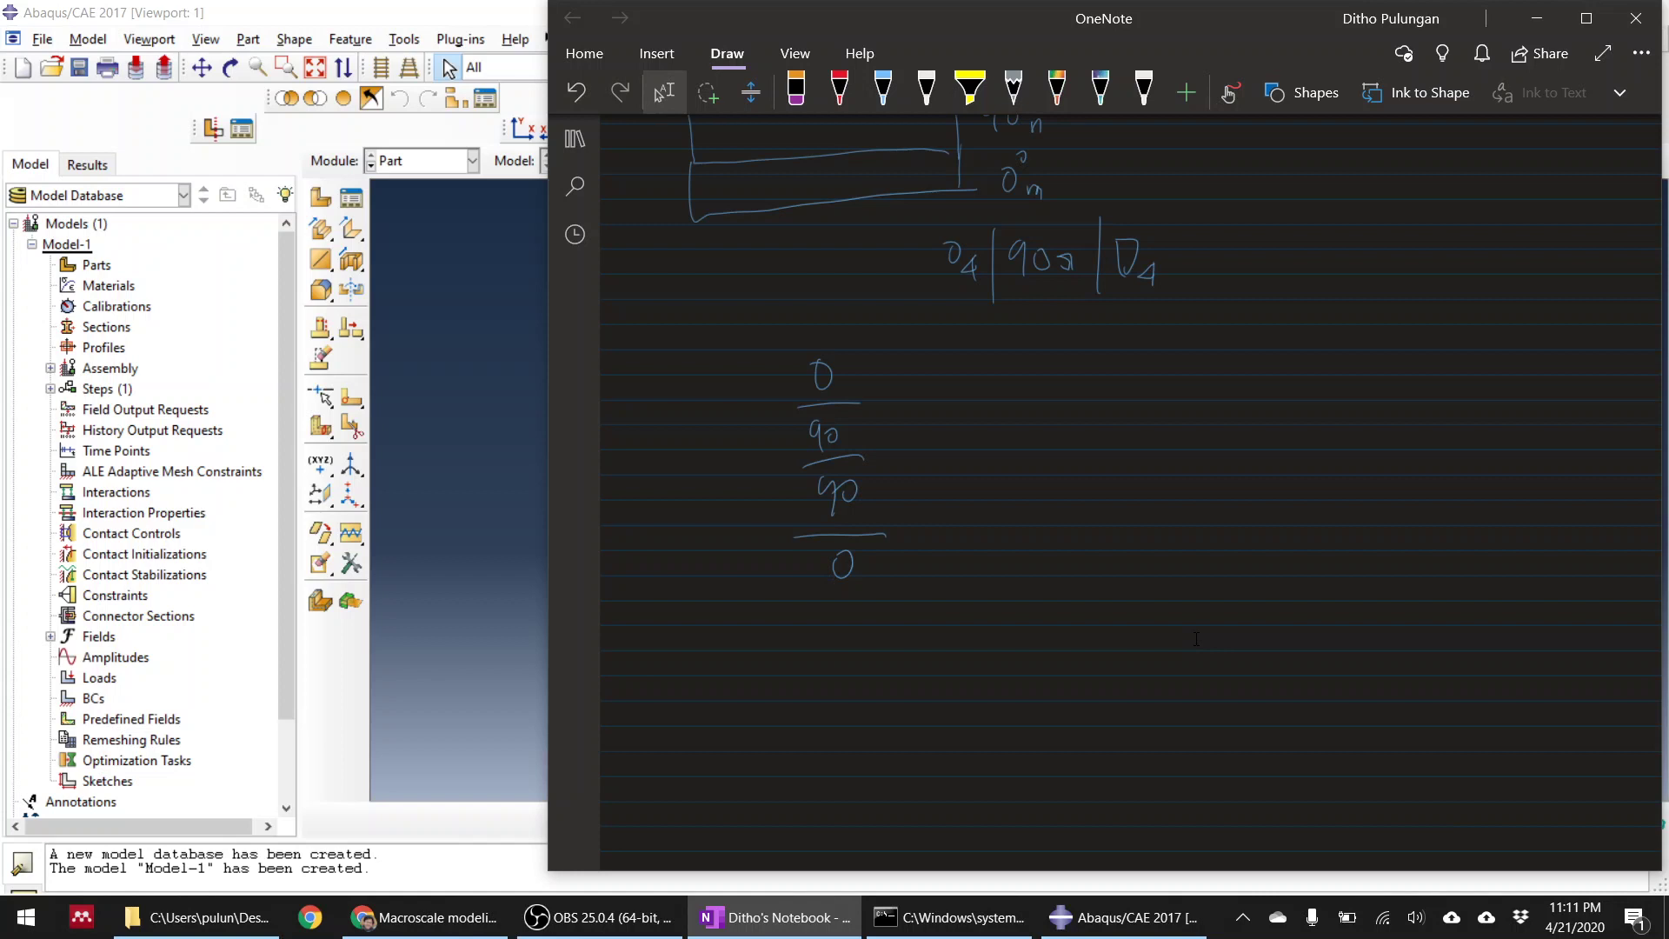
mouse_move(1048, 532)
left_mouse_down()
mouse_move(1007, 591)
mouse_move(1359, 596)
mouse_move(1328, 529)
mouse_move(1020, 536)
left_mouse_up()
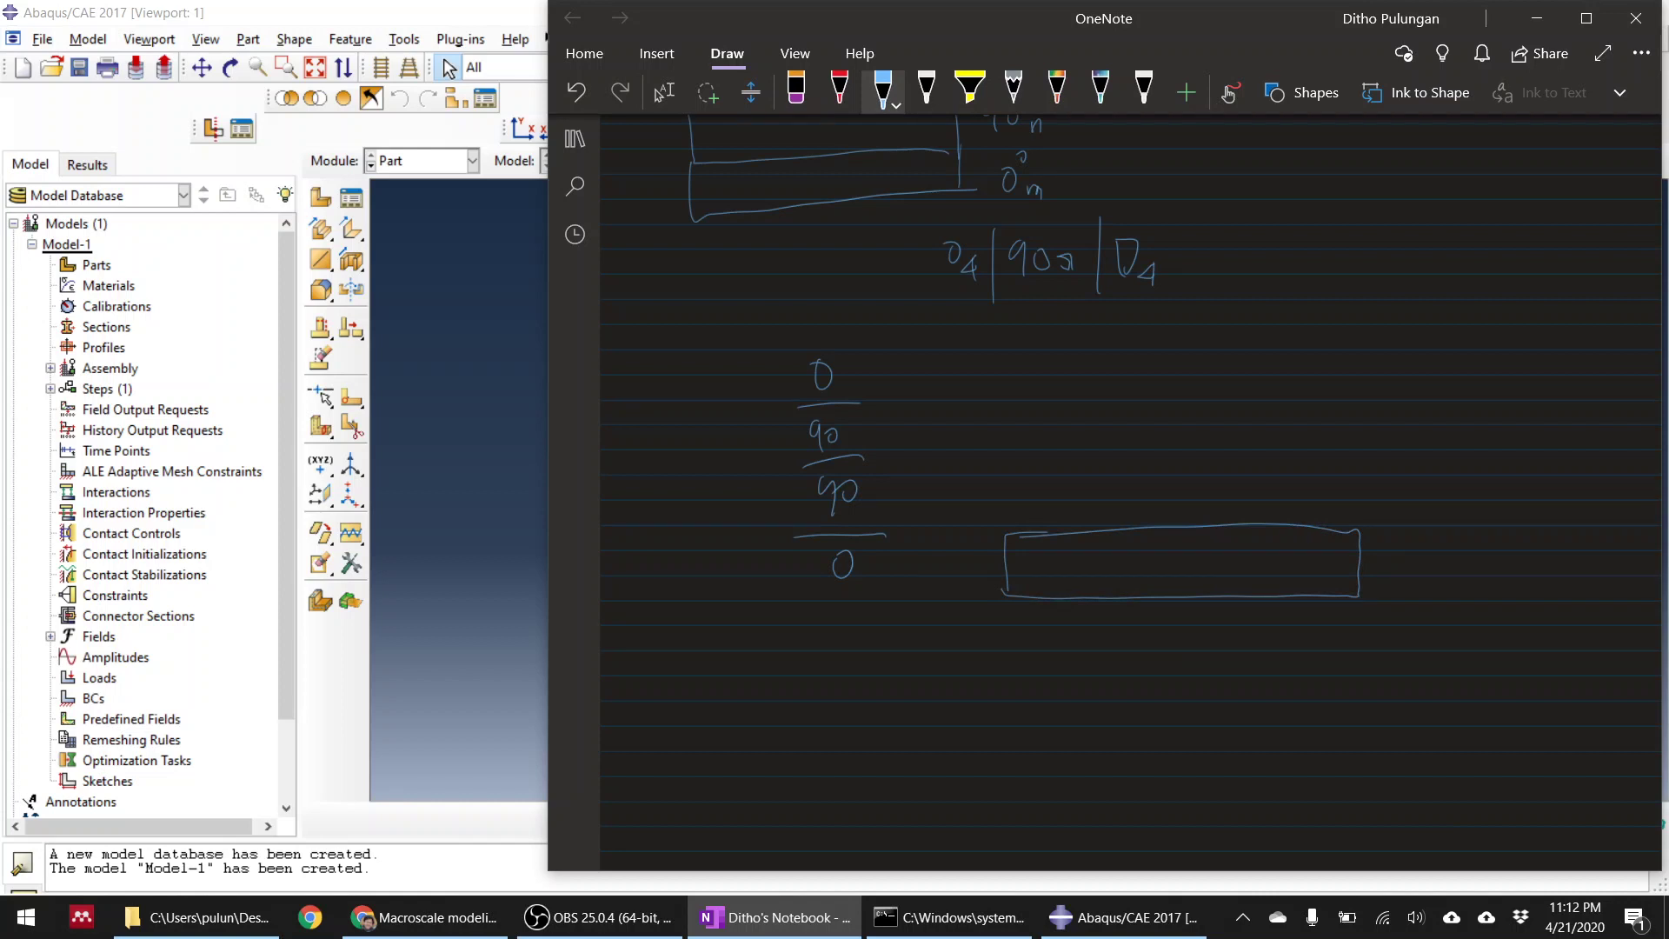
Step: Write the single ply thickness above the rectangle as 1 ply, 0.25 mm
left_click_drag(1152, 349, 1153, 388)
mouse_move(1204, 364)
left_mouse_down()
mouse_move(1201, 408)
mouse_move(1229, 371)
mouse_move(1226, 424)
left_mouse_up()
left_click_drag(1342, 362, 1387, 392)
left_click_drag(1391, 355, 1532, 399)
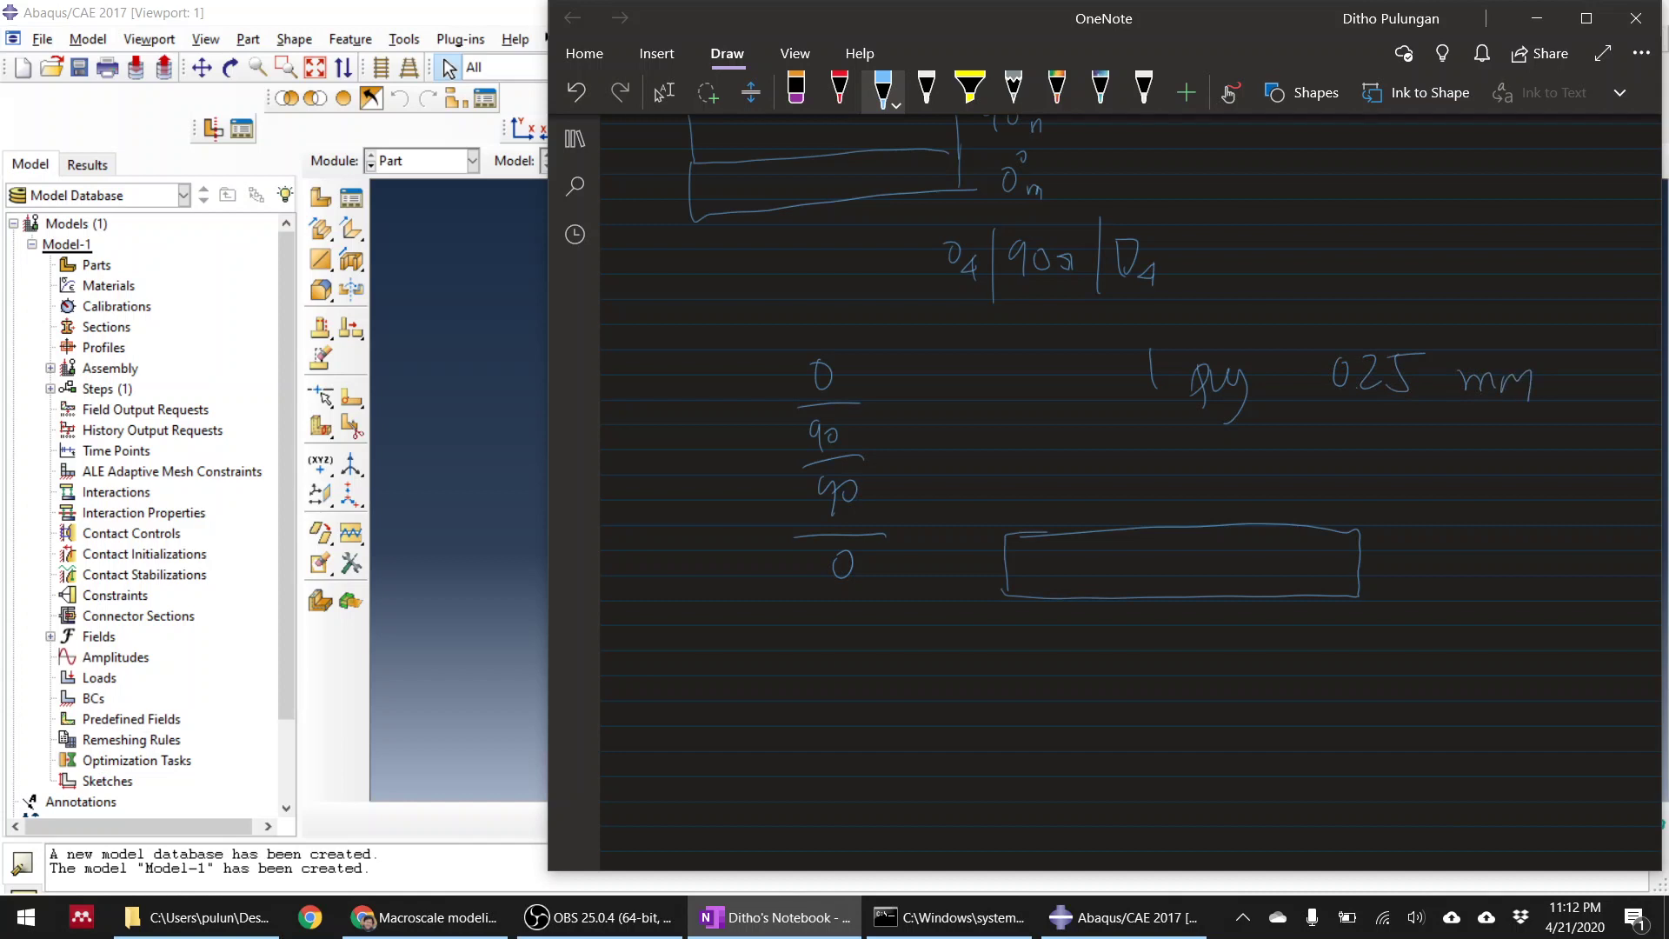
Step: Write the total thickness below the ply thickness as 4 plies, 1 mm, overwriting the miswritten digit
mouse_move(1366, 420)
left_mouse_down()
mouse_move(1371, 450)
mouse_move(1442, 446)
left_mouse_up()
left_click_drag(1187, 434, 1199, 472)
left_click_drag(1225, 447, 1228, 487)
left_click_drag(1226, 450, 1297, 471)
mouse_move(1363, 419)
left_mouse_down()
mouse_move(1347, 443)
mouse_move(1374, 439)
mouse_move(1368, 469)
mouse_move(1472, 439)
mouse_move(1487, 456)
left_mouse_up()
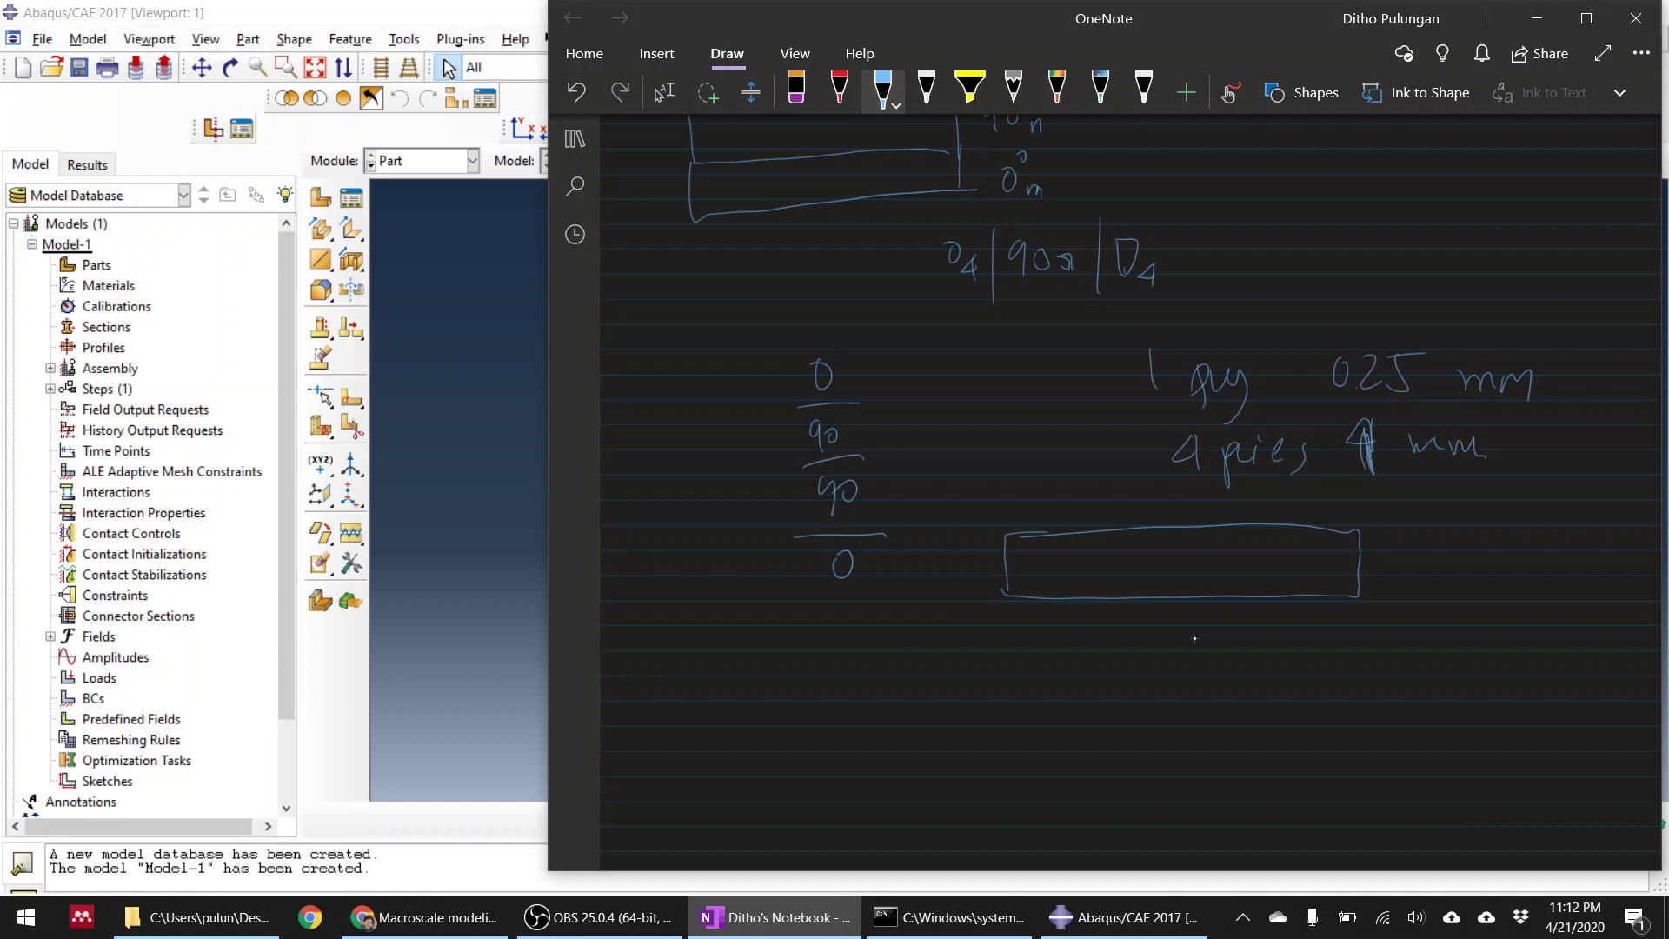
left_click_drag(1363, 424, 1365, 461)
Step: Add a 1 mm thickness dimension beside the rectangle and draw the ply division lines inside it
left_click_drag(1427, 531, 1465, 527)
mouse_move(1436, 529)
left_mouse_down()
mouse_move(1443, 596)
mouse_move(1485, 577)
left_mouse_up()
left_click_drag(1506, 567, 1566, 570)
mouse_move(1022, 561)
left_mouse_down()
mouse_move(1392, 529)
mouse_move(1030, 570)
mouse_move(1351, 556)
mouse_move(1330, 557)
left_mouse_up()
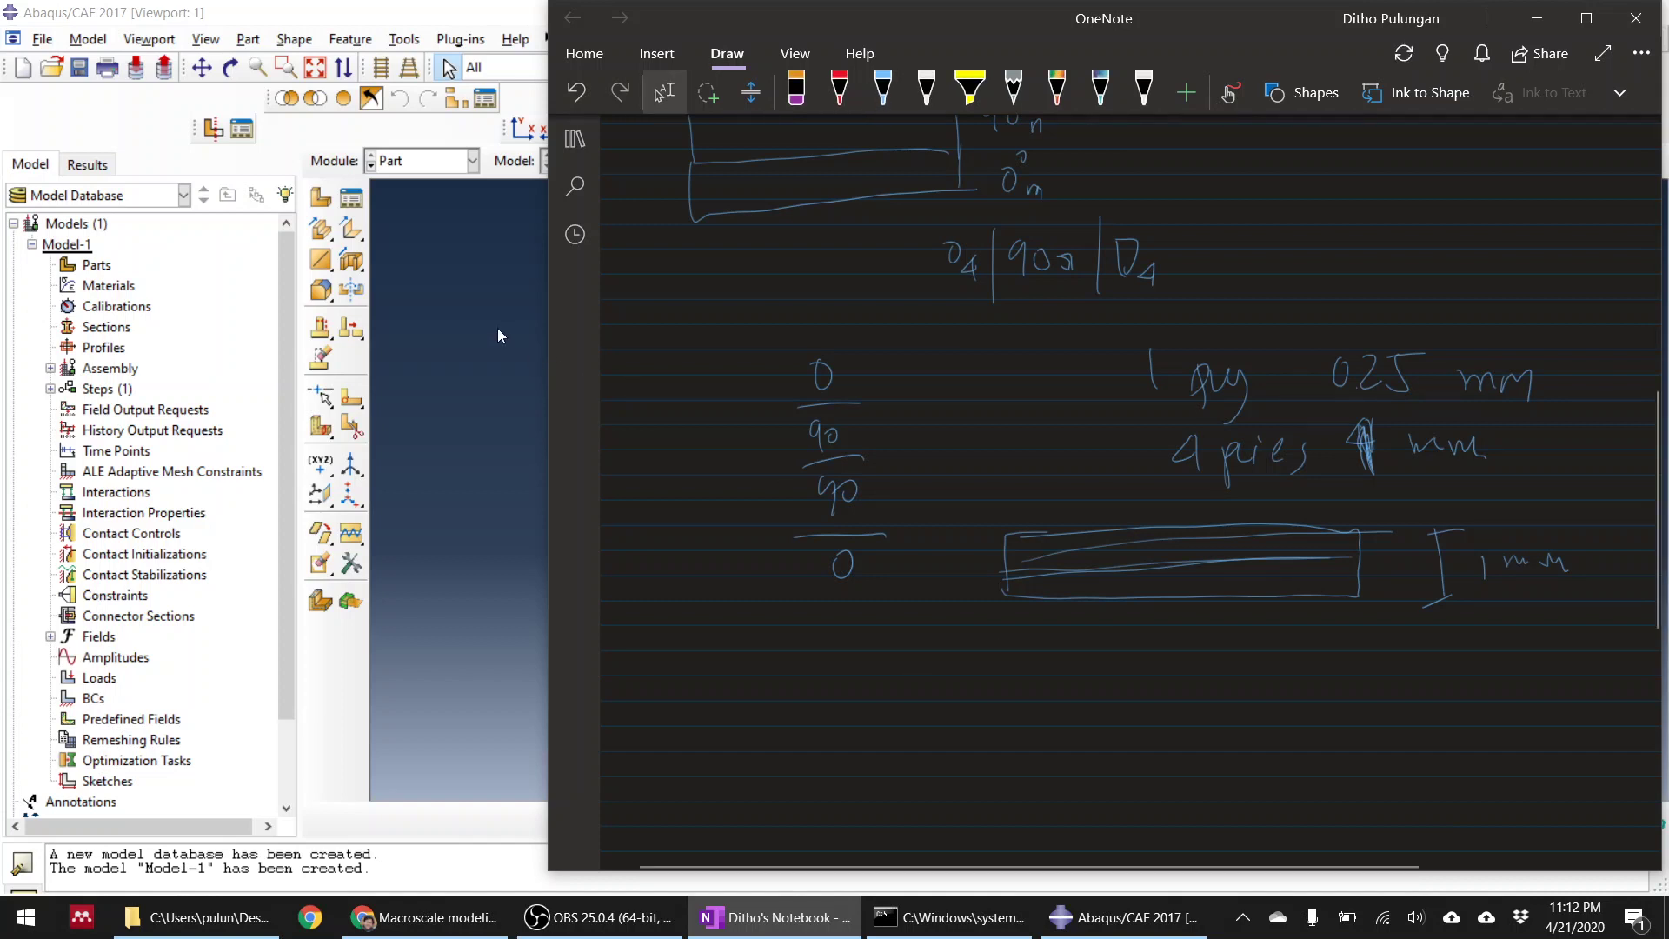
Step: Draw a length dimension below the rectangle and label it 200 mm
mouse_move(1007, 641)
left_mouse_down()
mouse_move(1009, 691)
mouse_move(1369, 665)
left_mouse_up()
left_click_drag(1367, 652, 1366, 693)
left_click_drag(1137, 701, 1167, 721)
mouse_move(1184, 706)
left_mouse_down()
mouse_move(1180, 728)
mouse_move(1186, 706)
left_mouse_up()
left_click_drag(1235, 714, 1270, 723)
left_click_drag(1281, 714, 1312, 733)
Step: Draw the receding edges that turn the rectangle into a 3D plate and label its width 25 mm
mouse_move(1006, 532)
left_mouse_down()
mouse_move(1043, 478)
mouse_move(1410, 465)
mouse_move(1367, 520)
left_mouse_up()
mouse_move(927, 527)
left_mouse_down()
mouse_move(1000, 459)
mouse_move(1015, 474)
left_mouse_up()
left_click_drag(904, 476, 929, 492)
mouse_move(929, 469)
left_mouse_down()
mouse_move(939, 488)
mouse_move(949, 448)
mouse_move(1033, 406)
left_mouse_up()
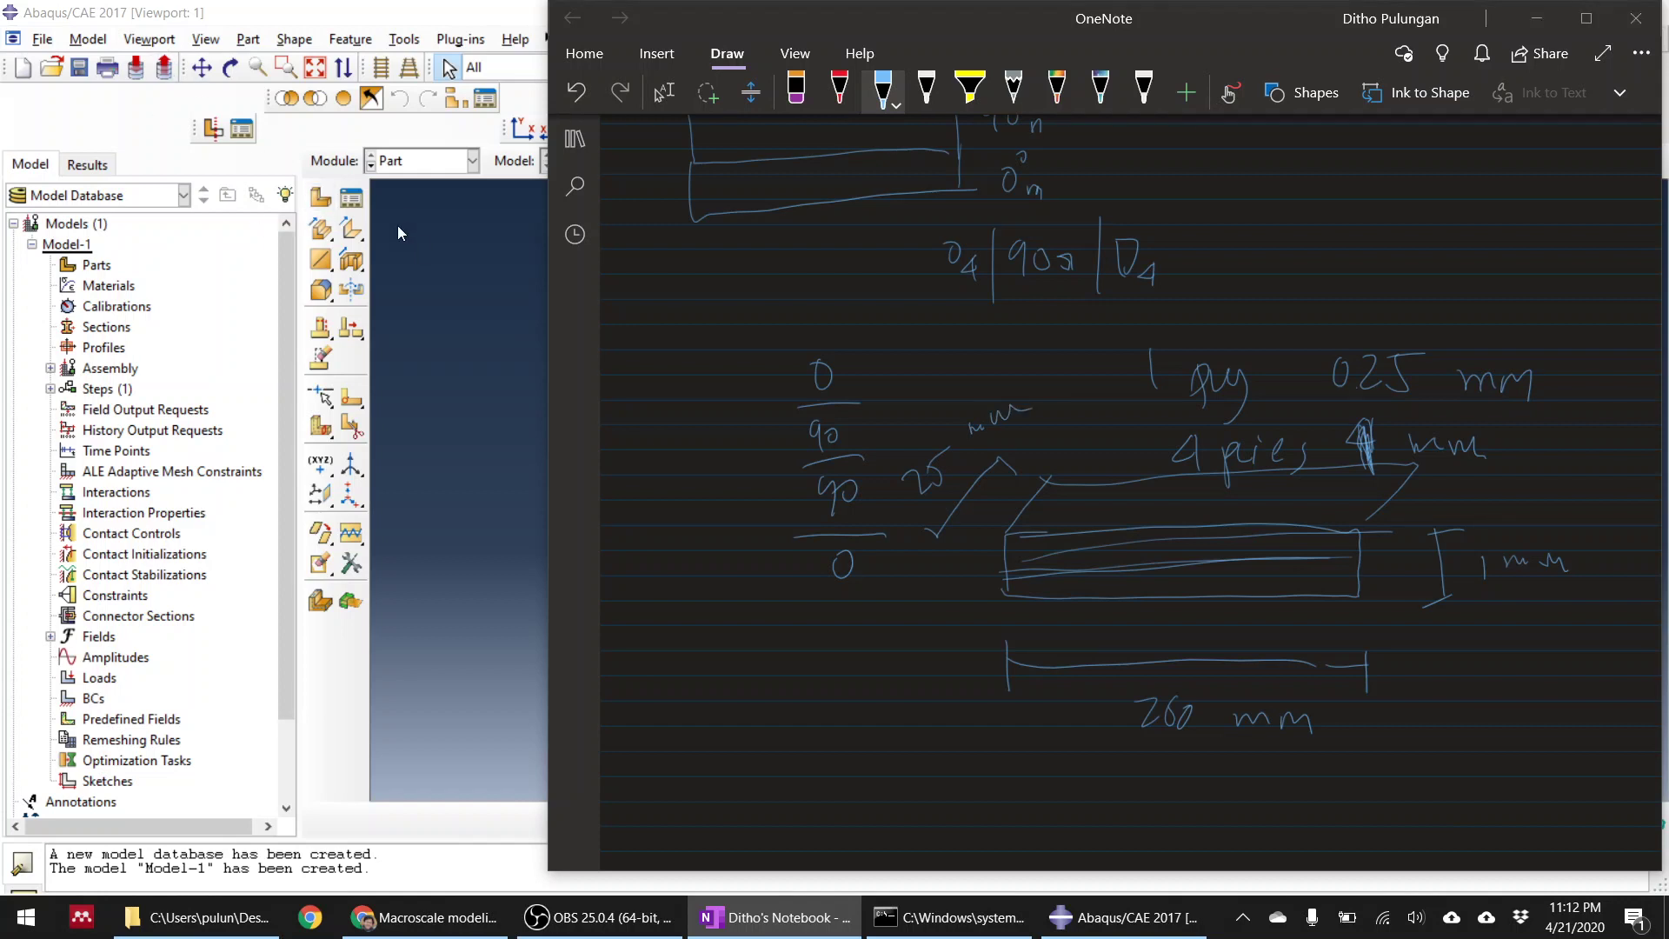
Step: Switch to Abaqus/CAE, create a 3D deformable solid extrusion part, and sketch its rectangle from 0,0 to 200,25
left_click(425, 301)
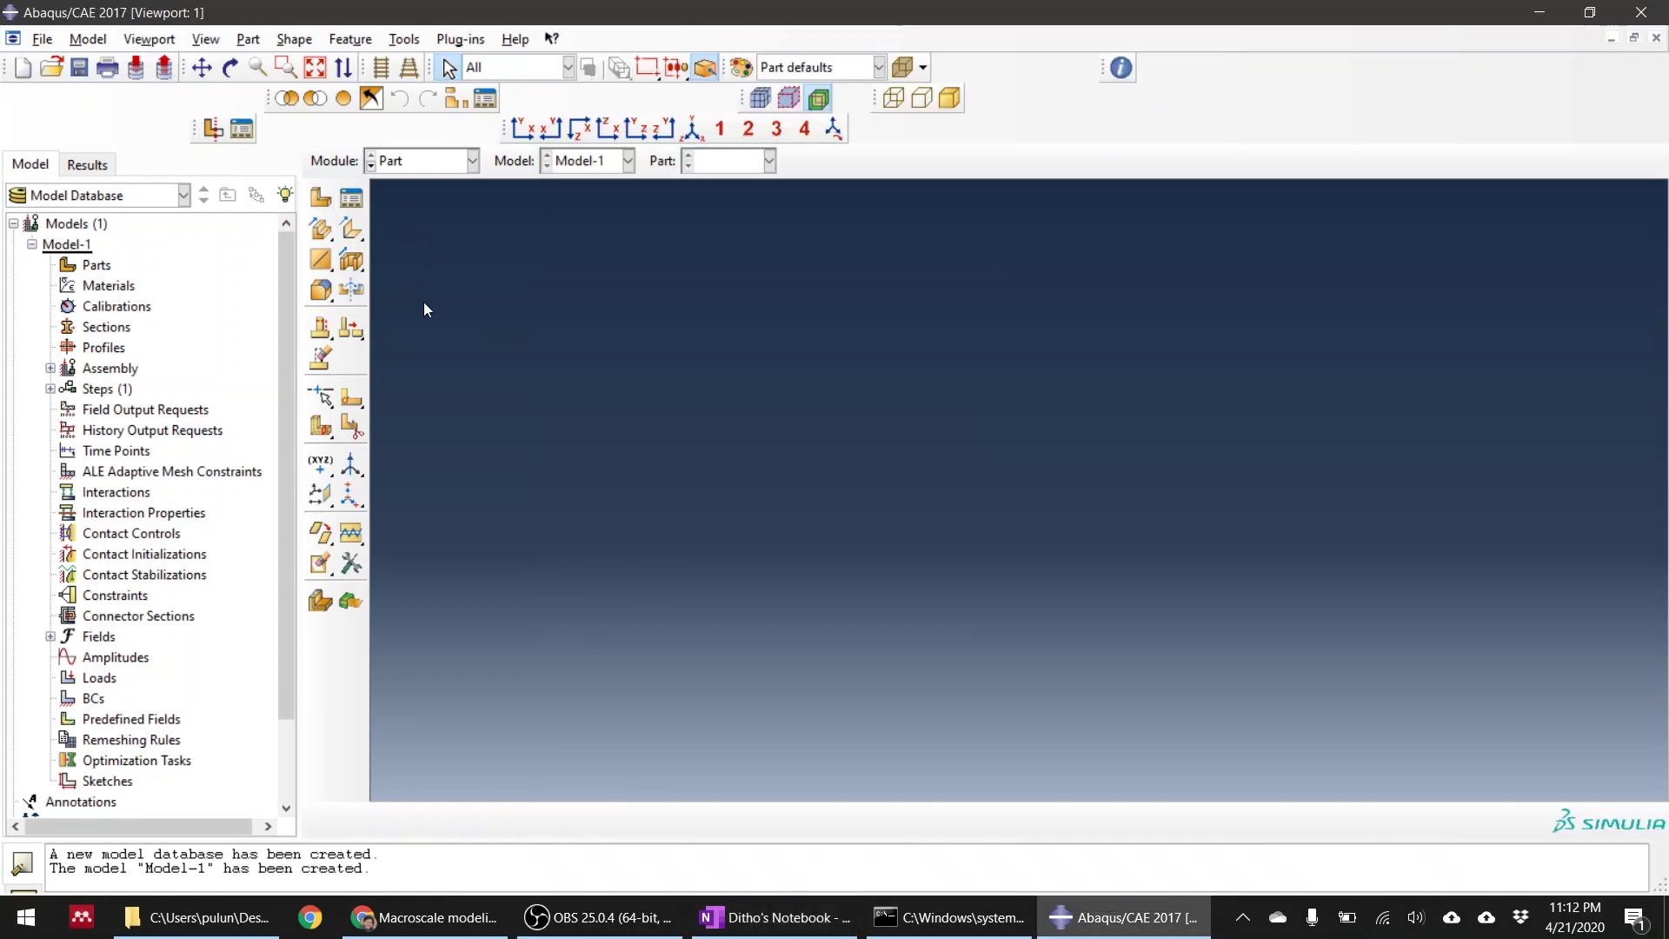
left_click(321, 199)
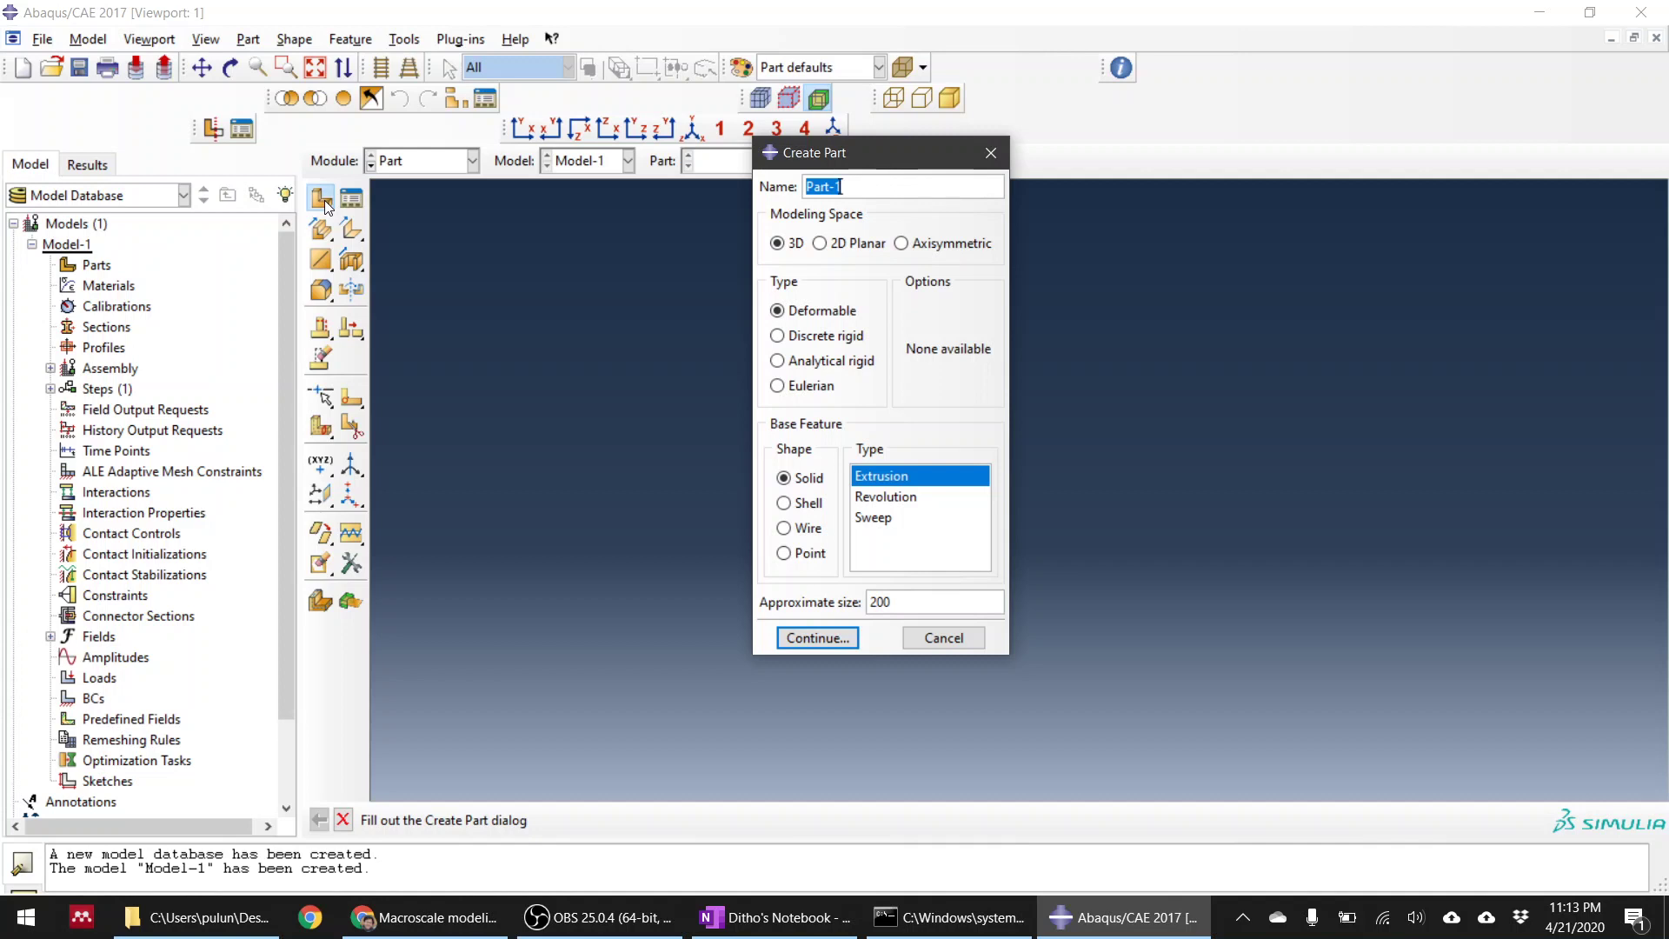
left_click(802, 640)
left_click(351, 230)
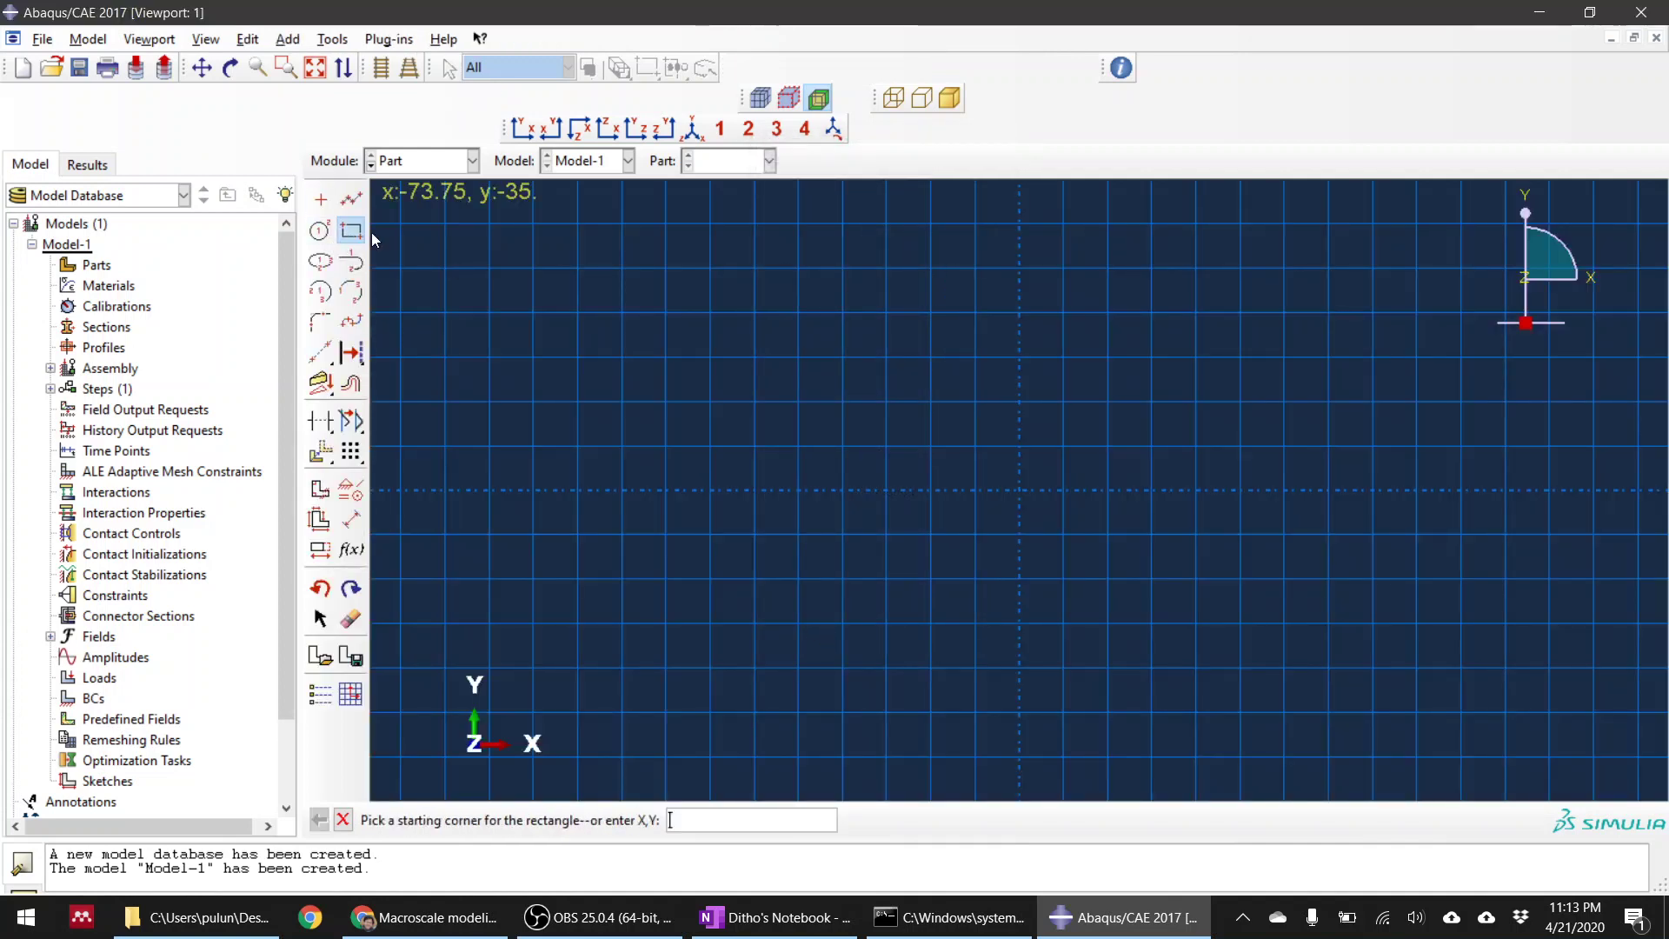
type("0,0")
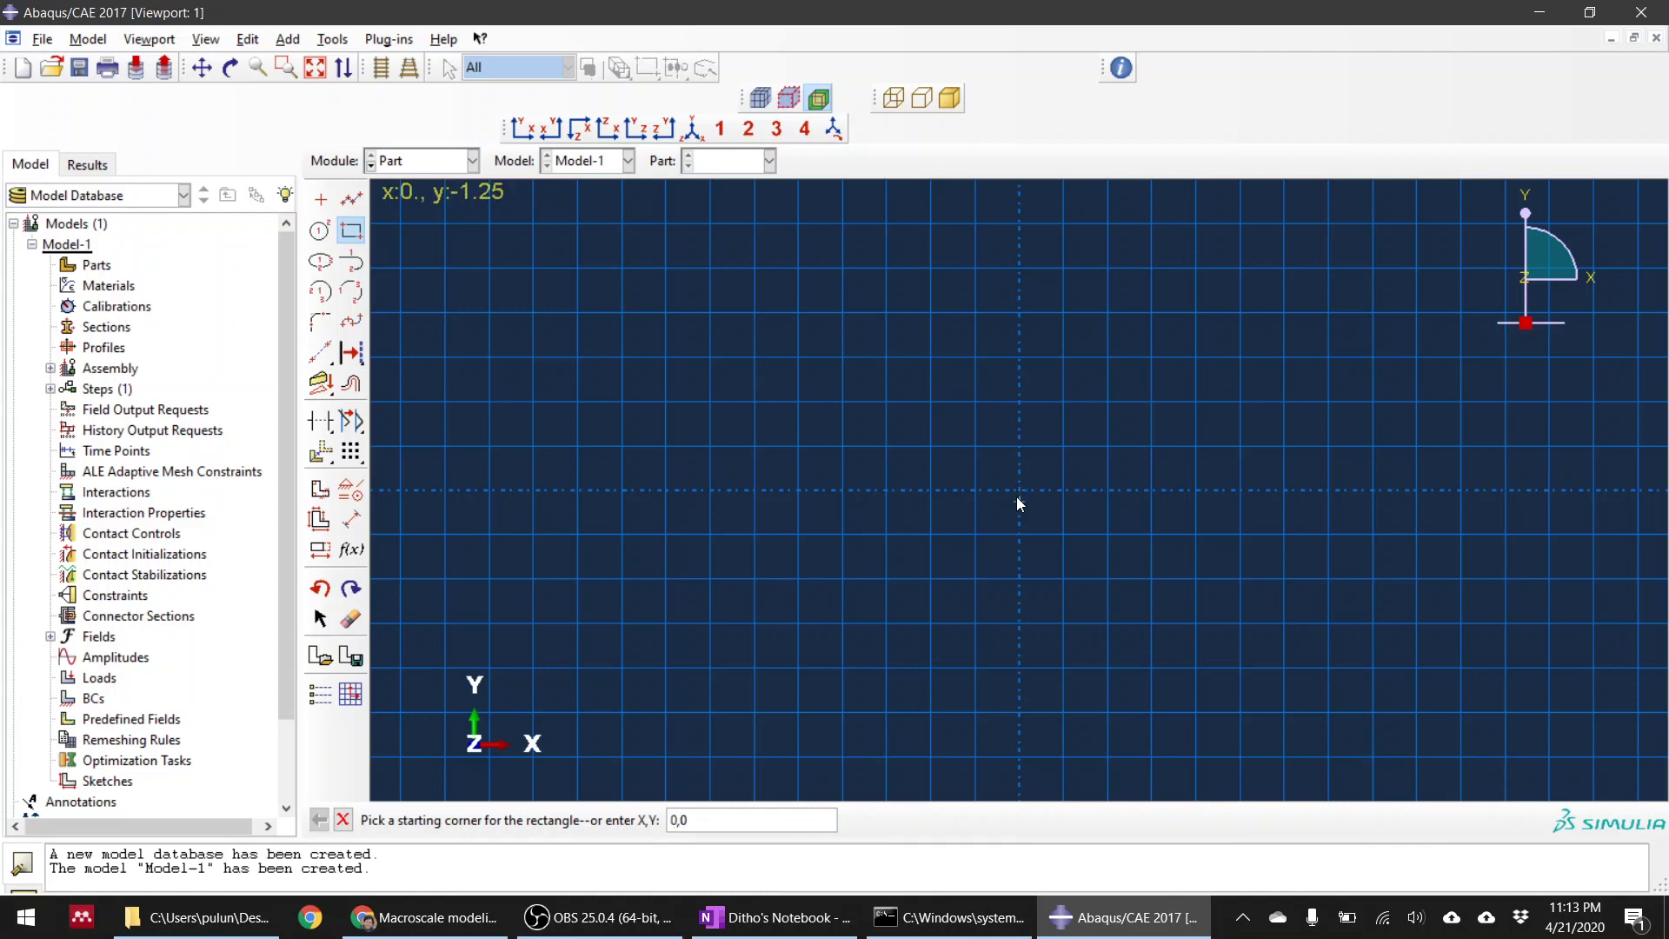
key("Return")
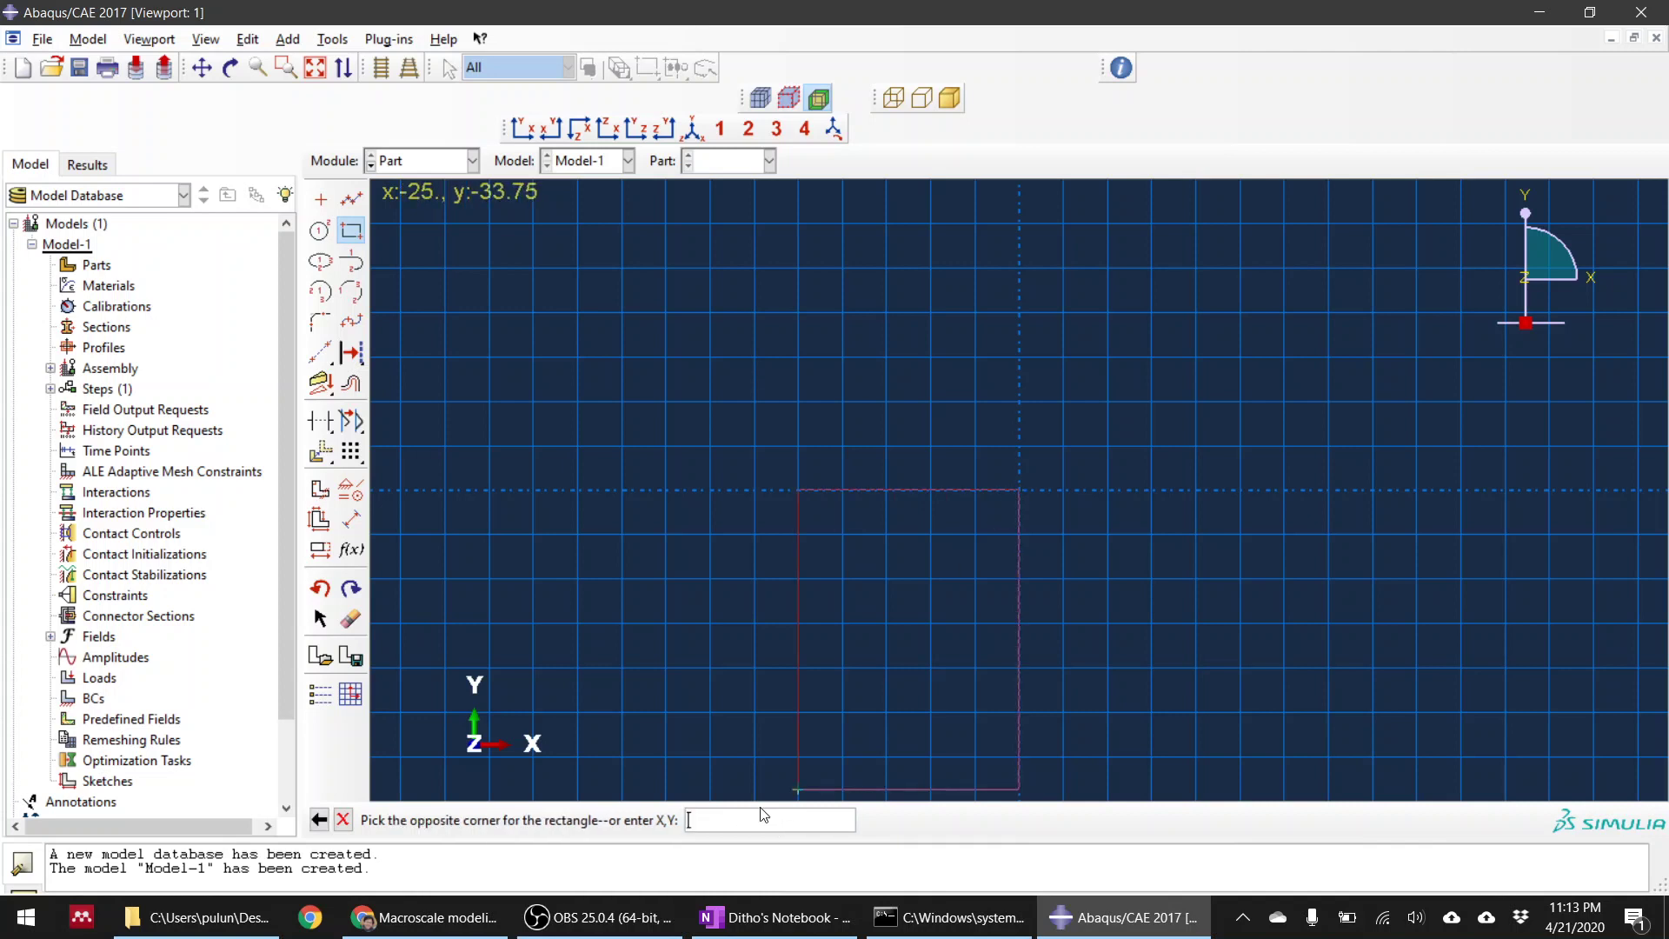
type("200,25")
key("Return")
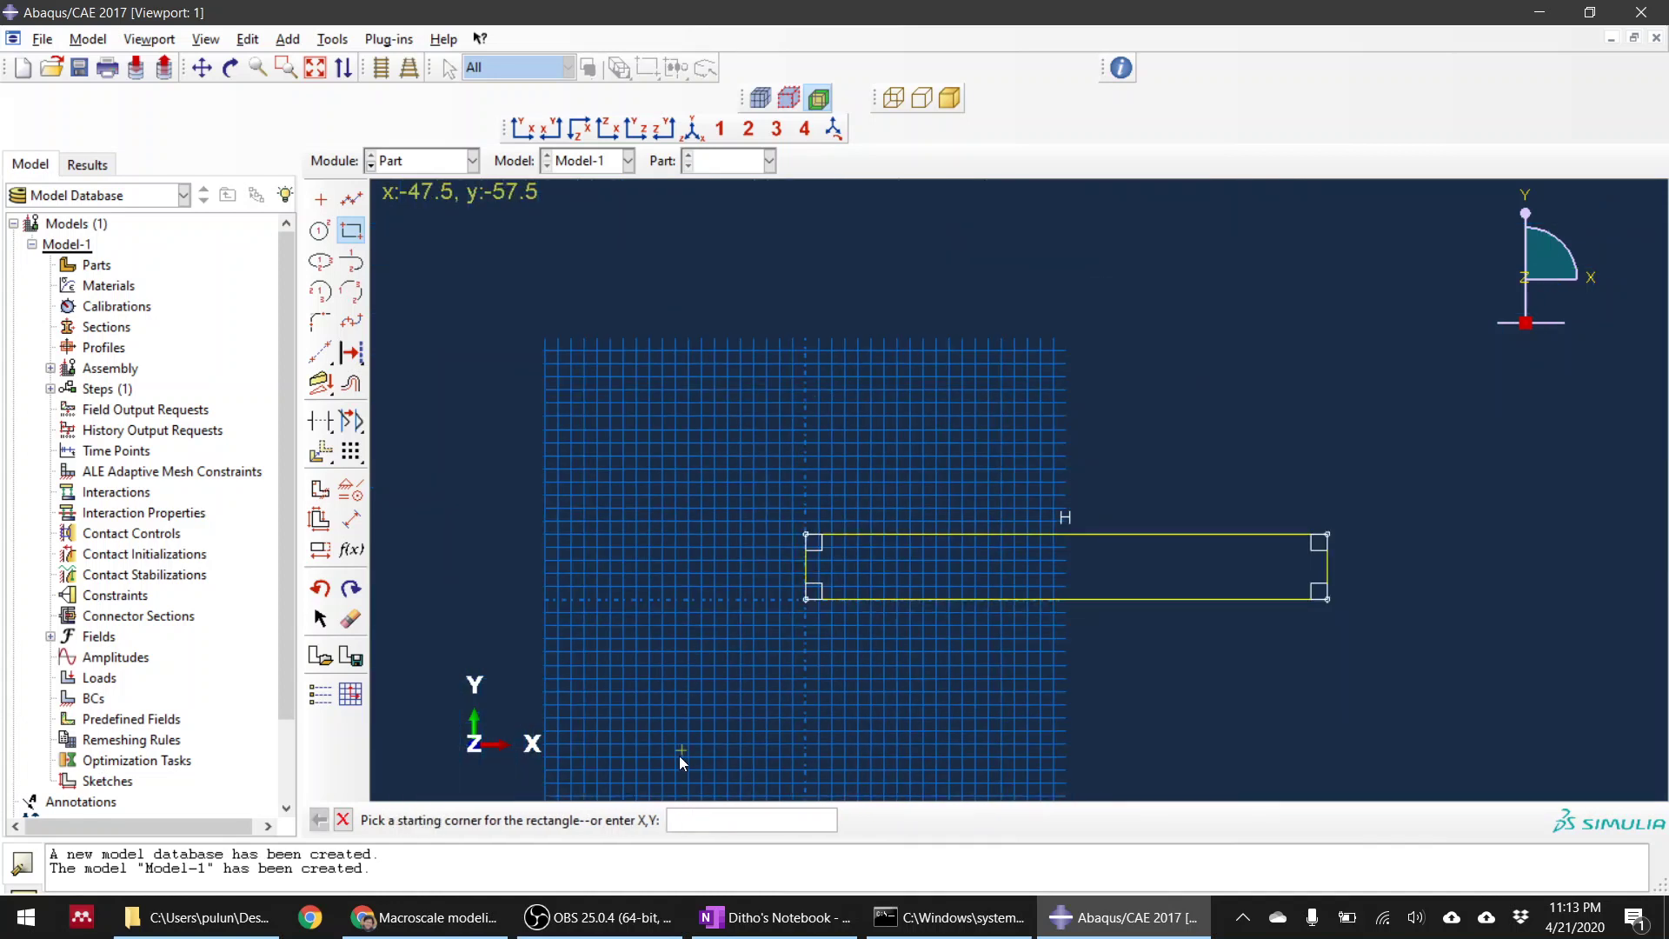
left_click(350, 821)
Step: Finish the rectangle sketch and extrude it to a depth of 1
left_click(619, 820)
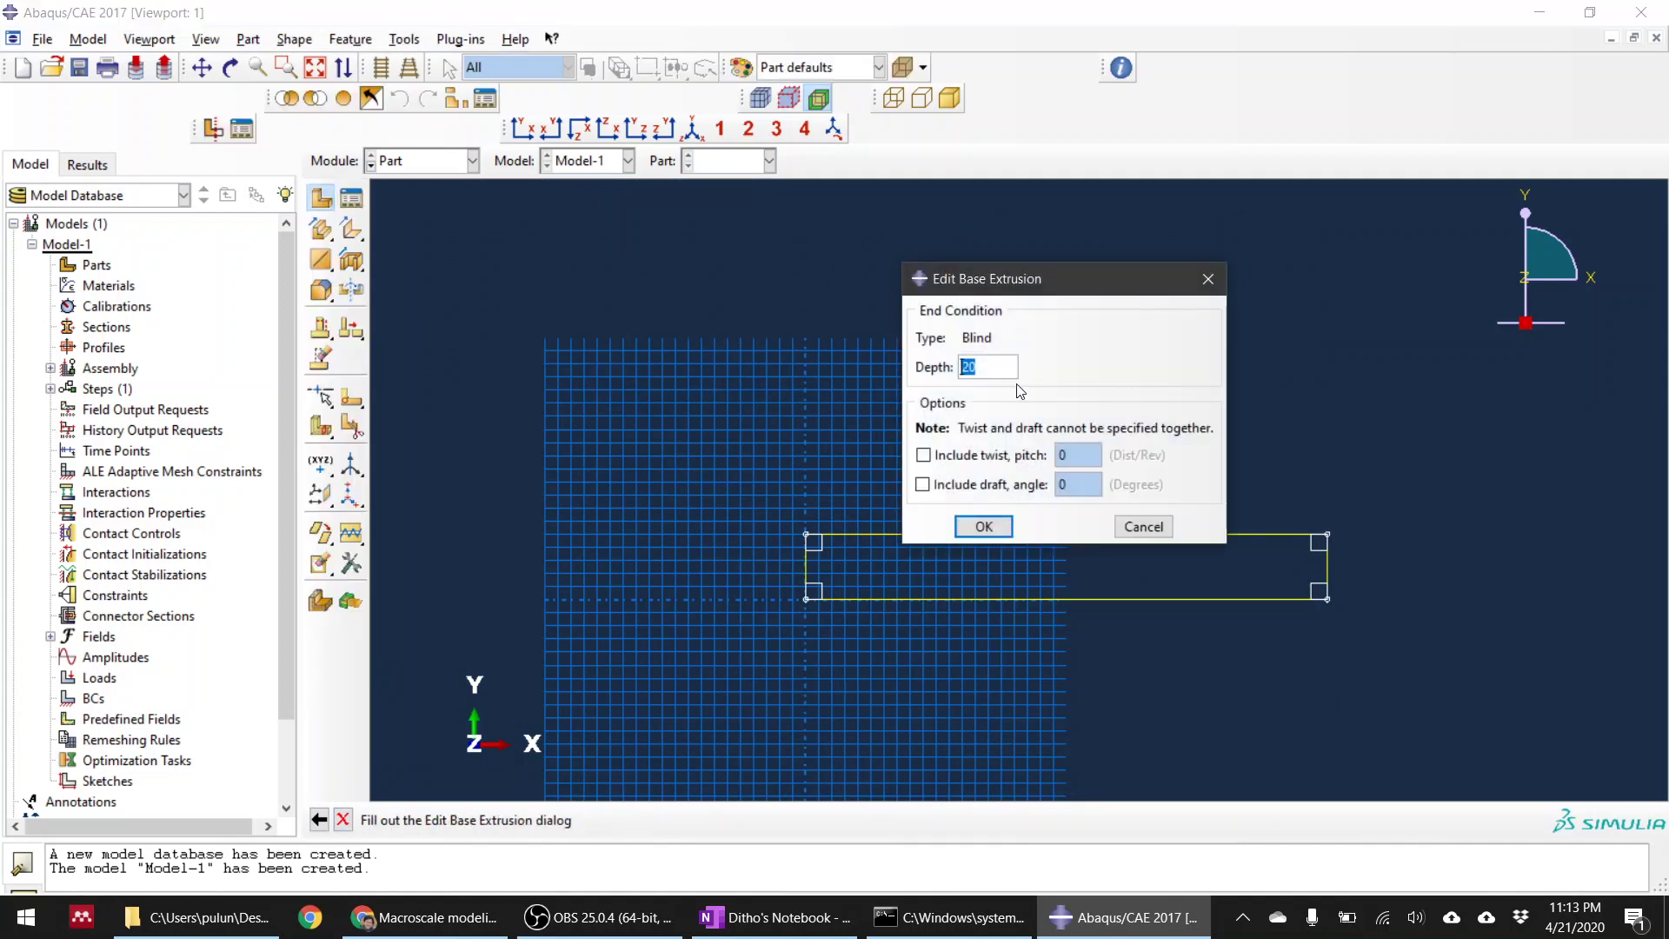
type("1")
left_click(974, 527)
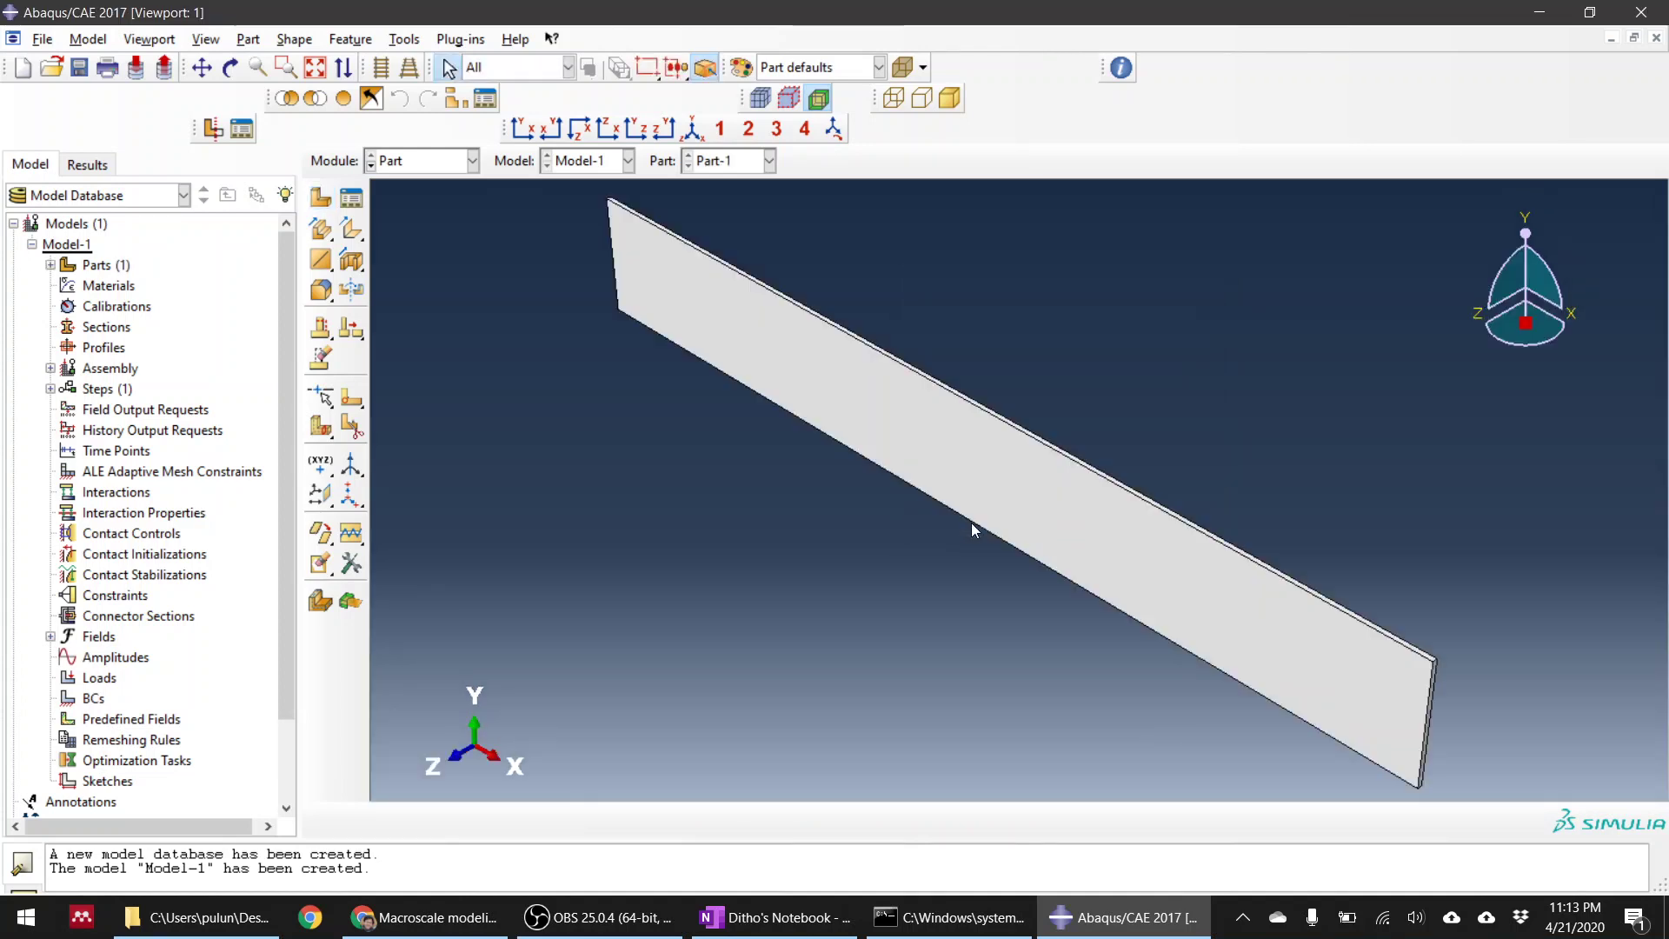
Step: Create a datum plane on the plate, offset 0.25 from the XY principal plane
left_click_drag(952, 299, 900, 470, "ctrl+alt")
scroll(504, 218, "down", 4)
scroll(503, 225, "up", 4)
left_click_drag(689, 354, 921, 469, "ctrl+alt")
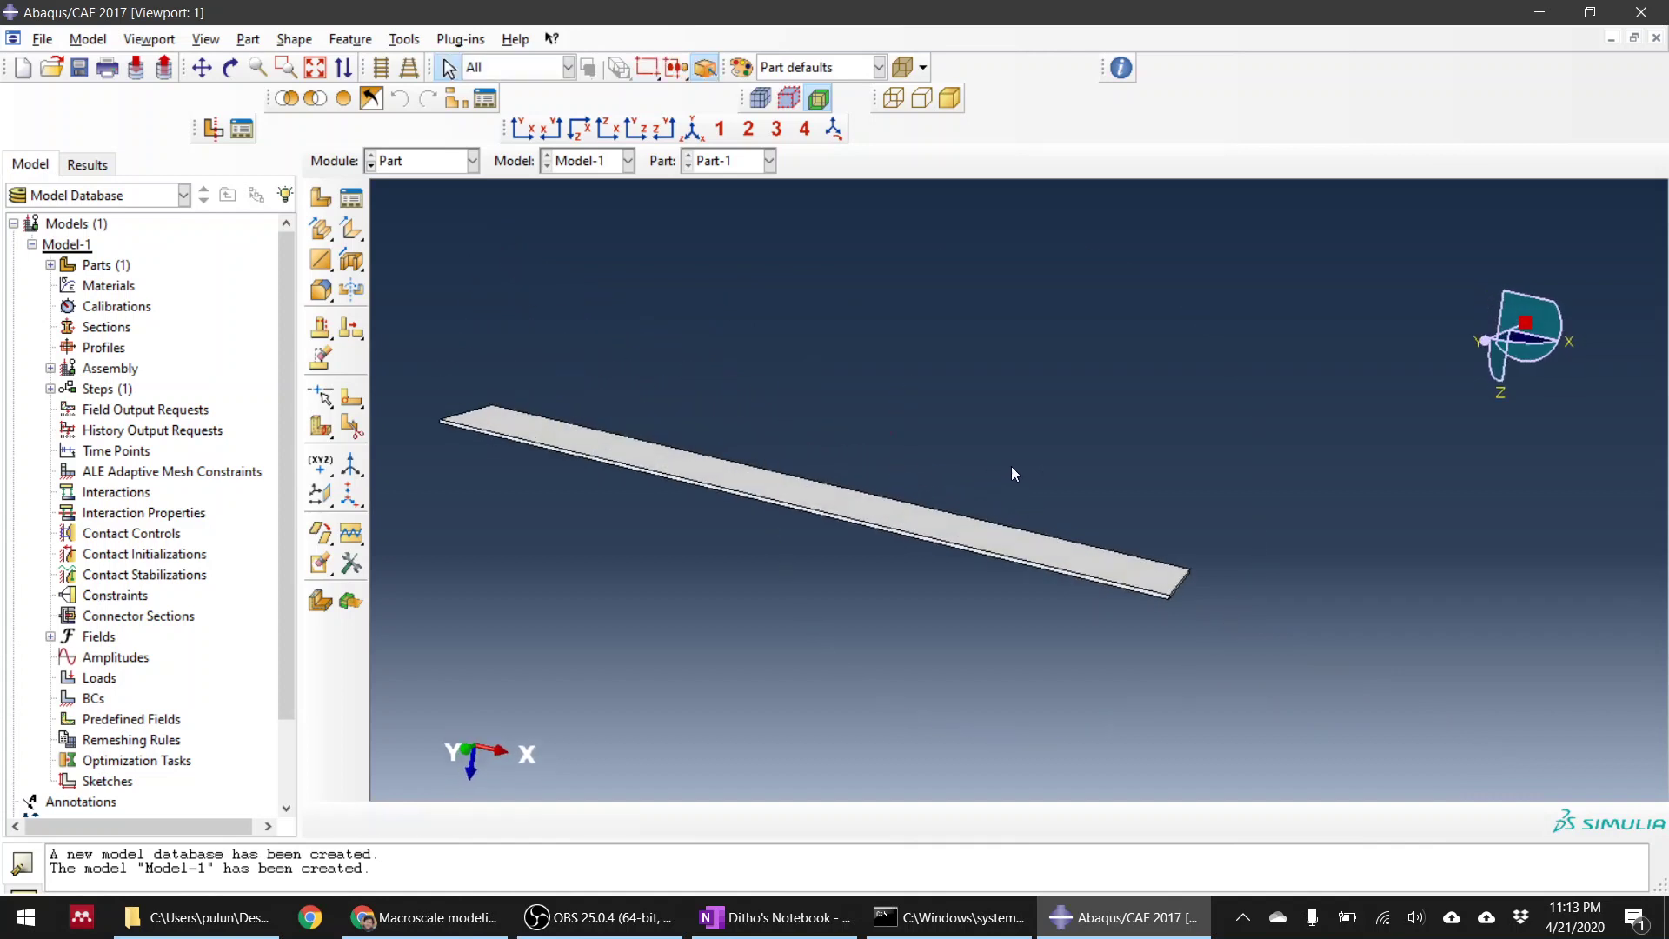
scroll(994, 473, "up", 3)
scroll(838, 480, "down", 3)
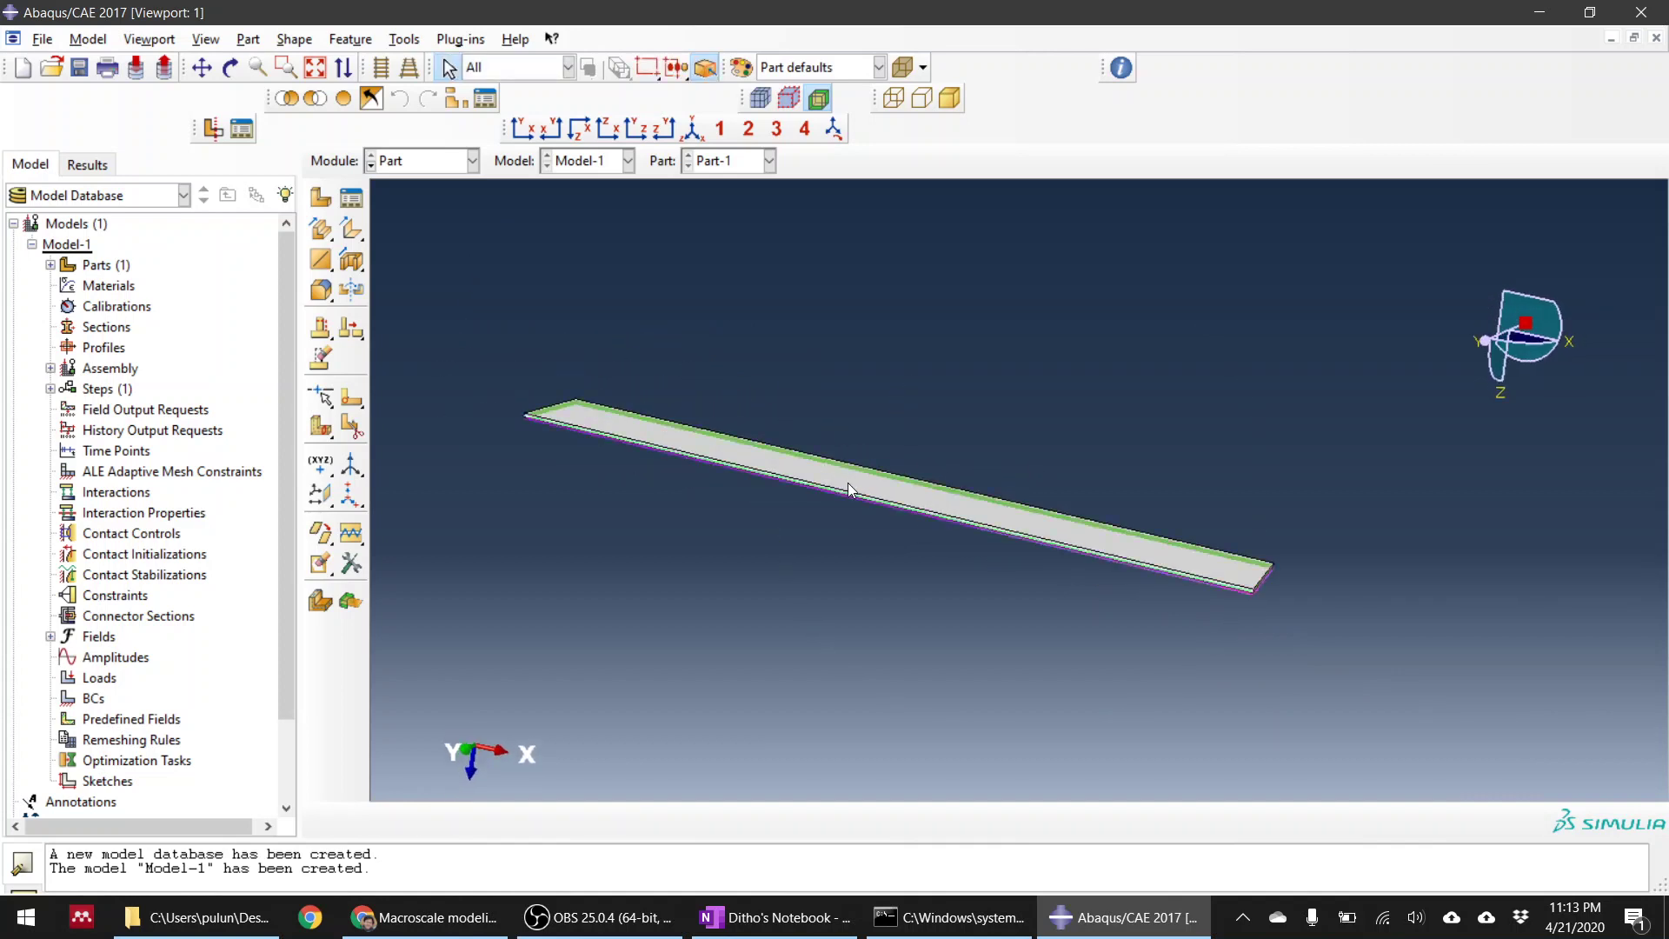
left_click(325, 511)
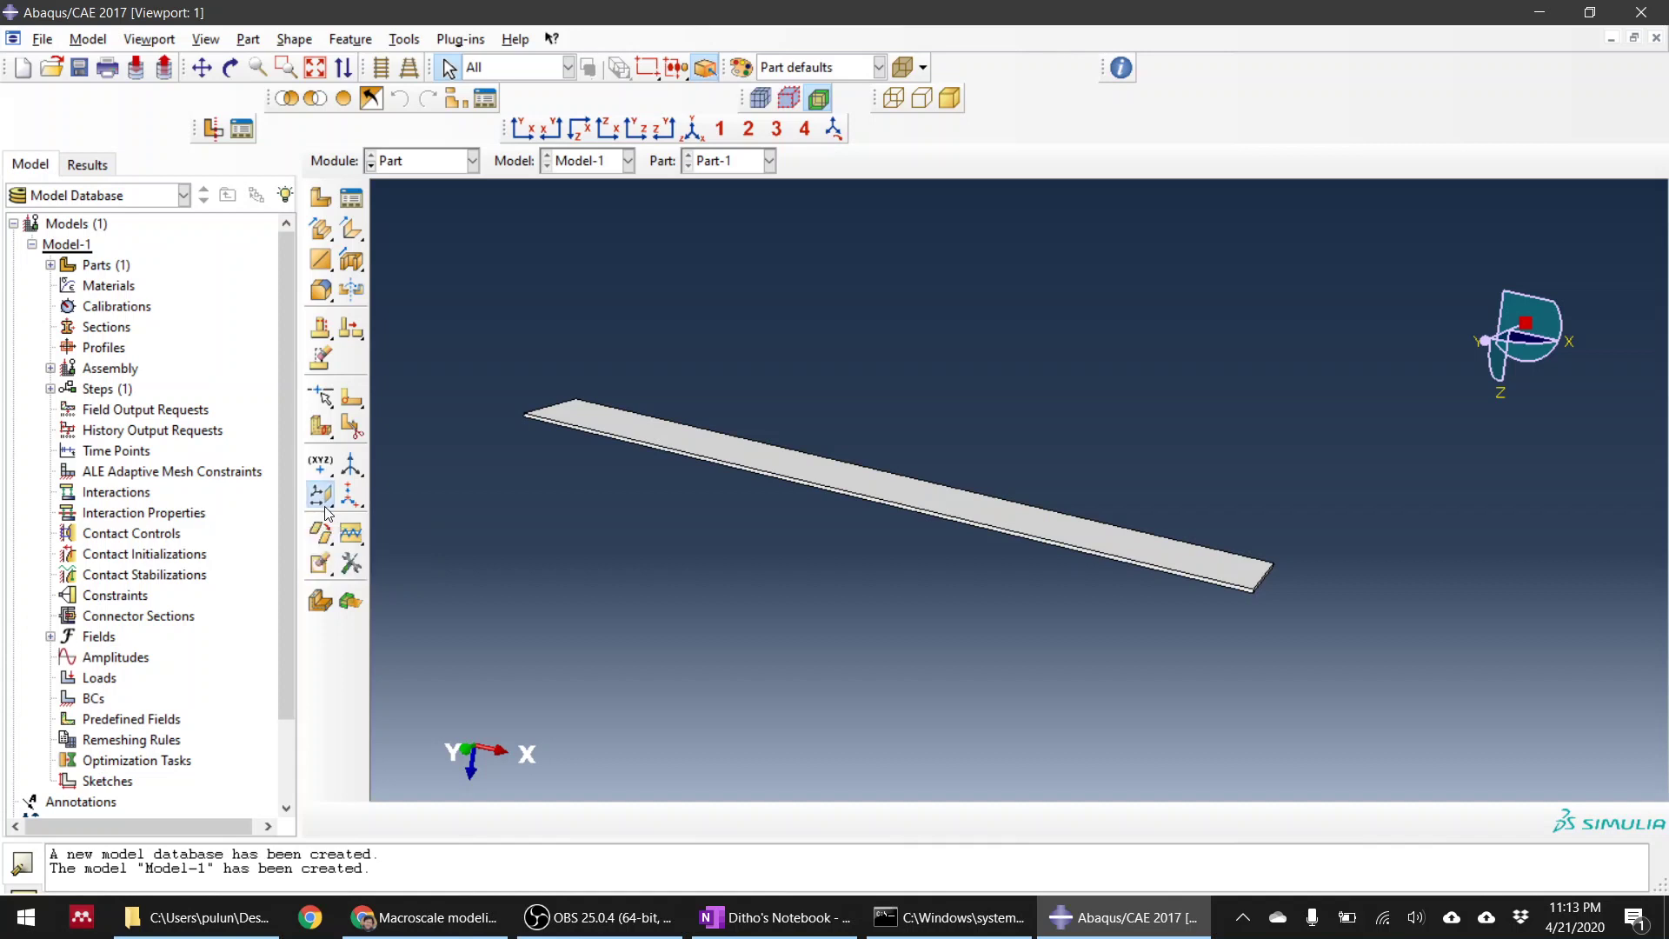
left_click(322, 498)
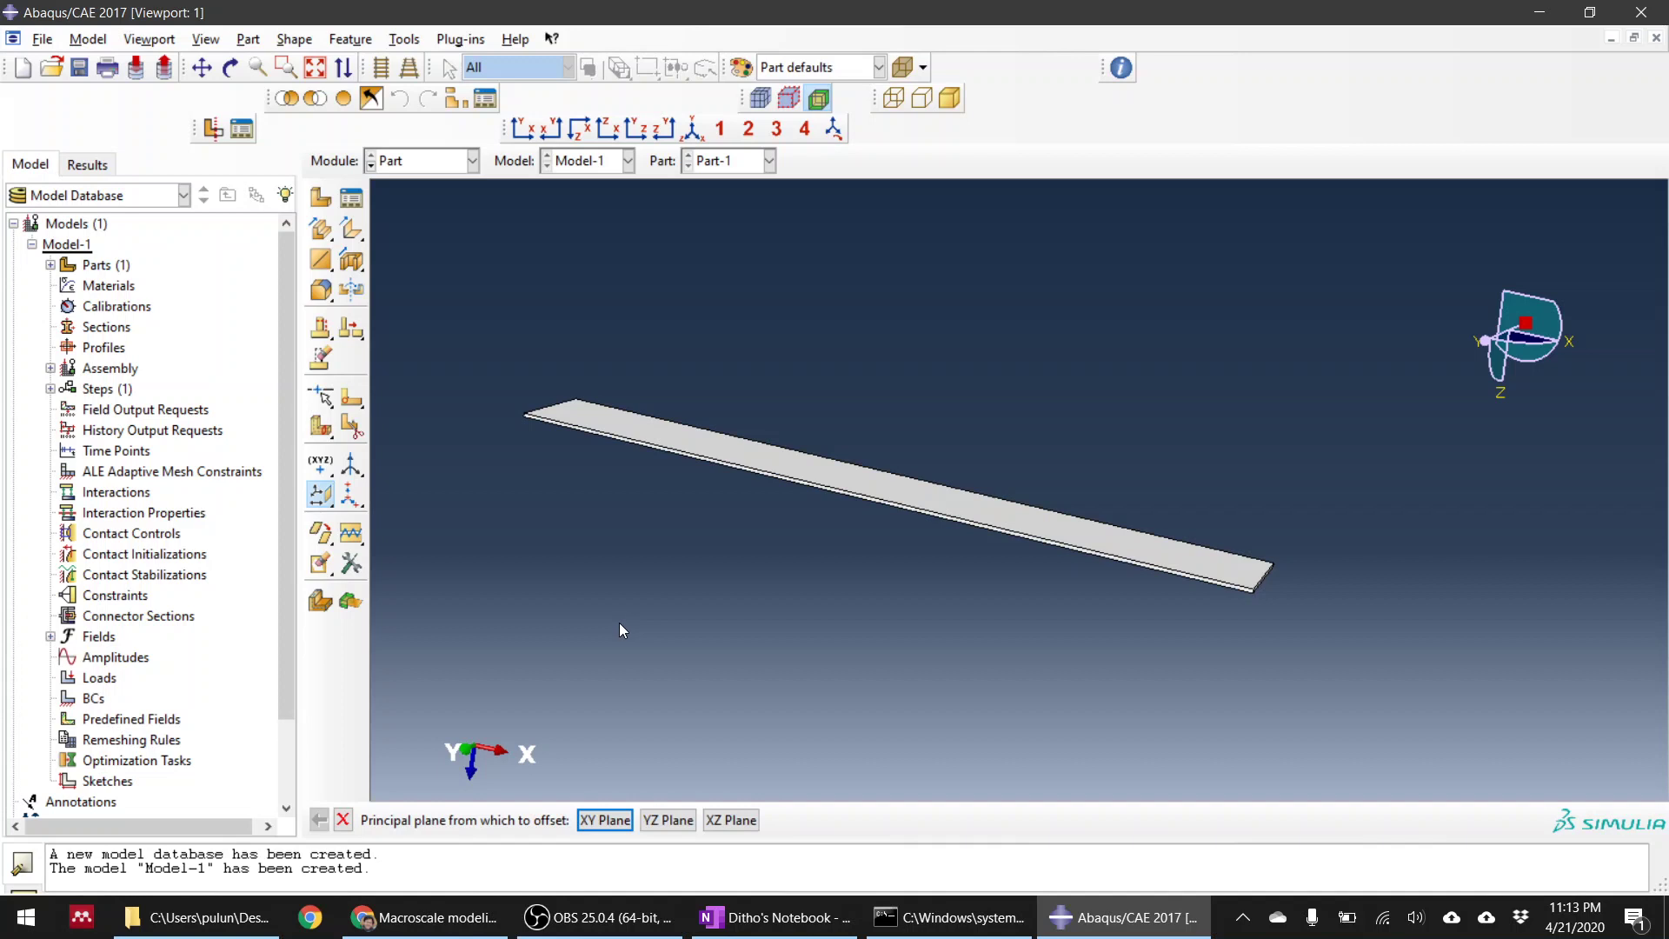
left_click_drag(732, 619, 731, 573, "ctrl+alt")
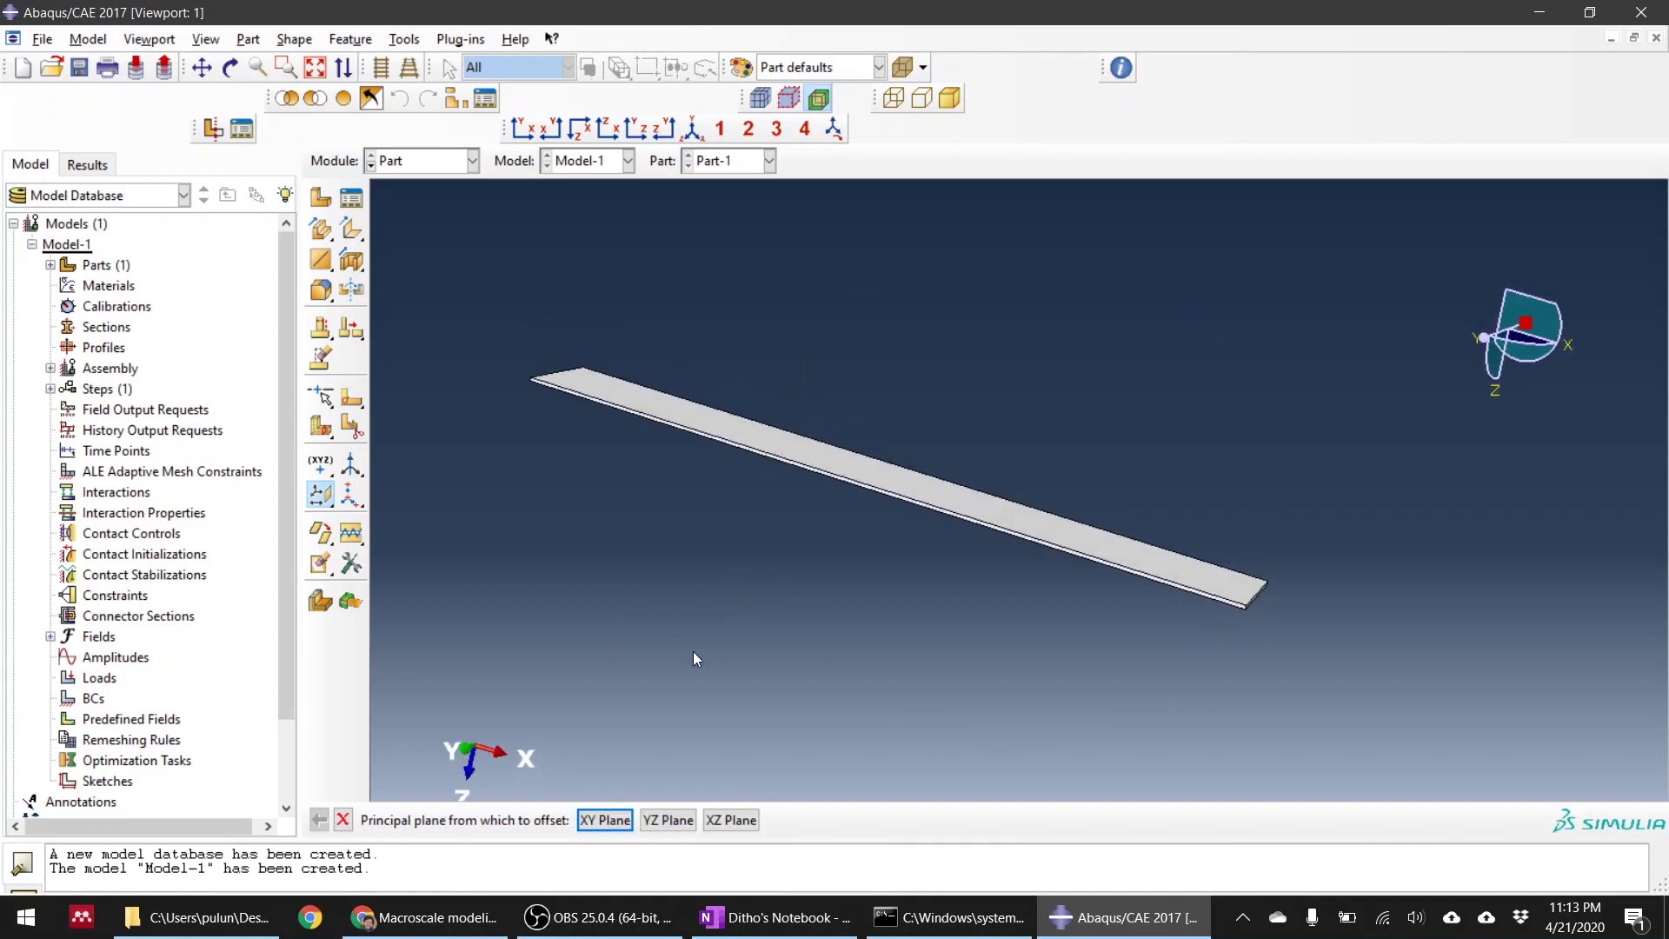
left_click(608, 822)
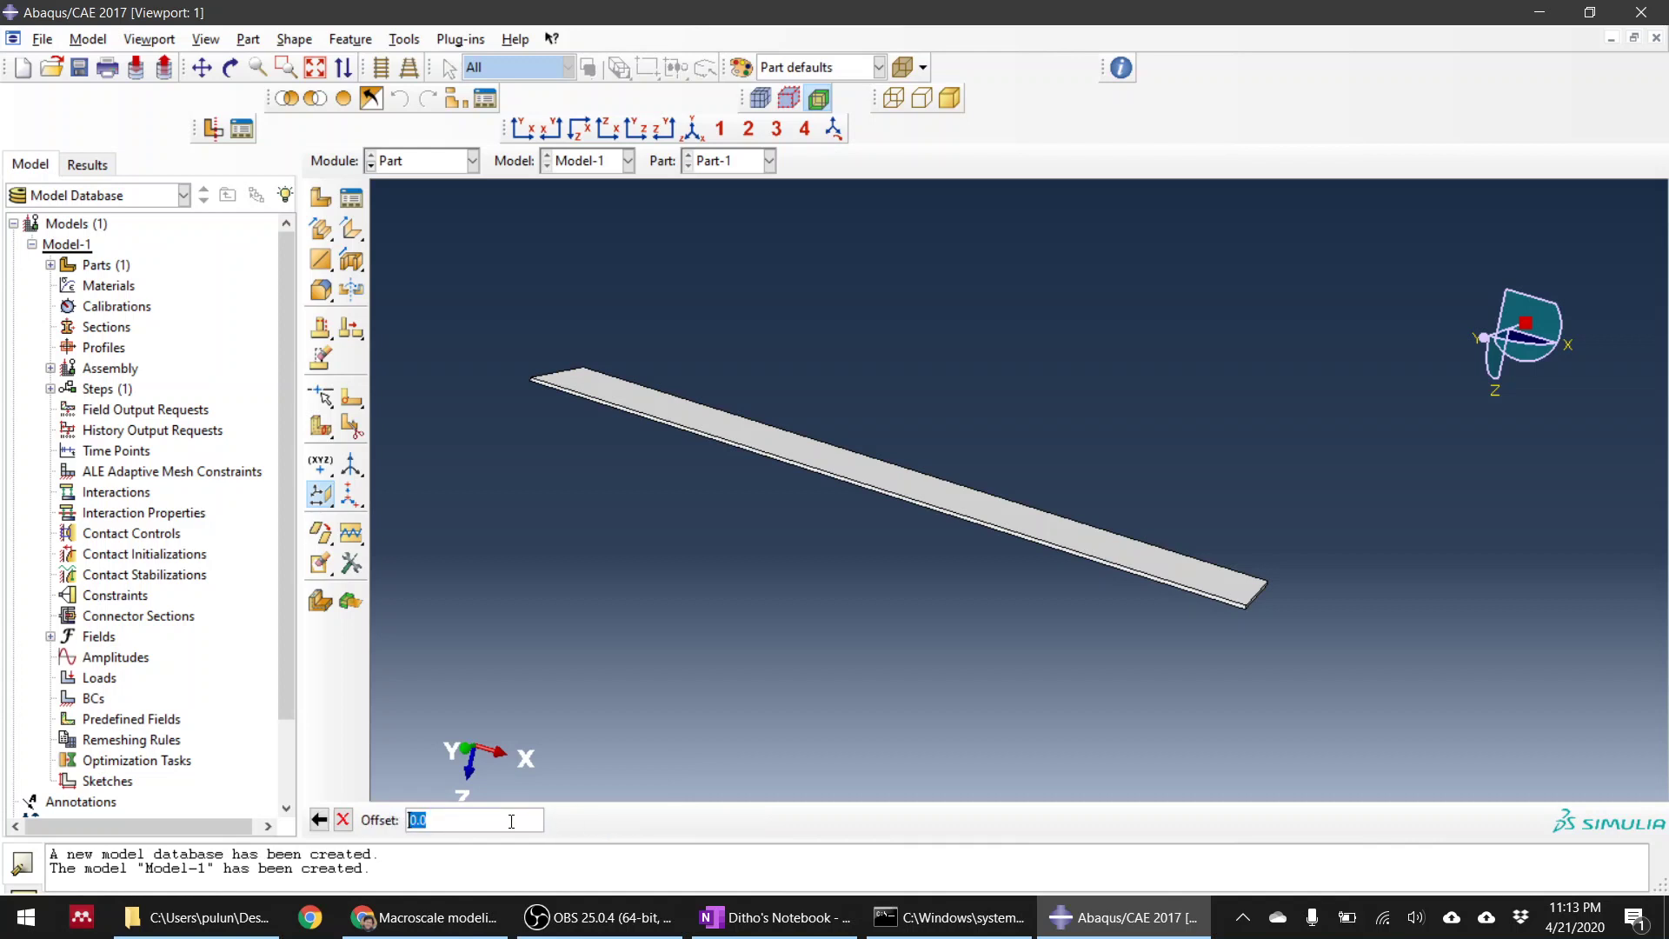
type("0.25")
key("Return")
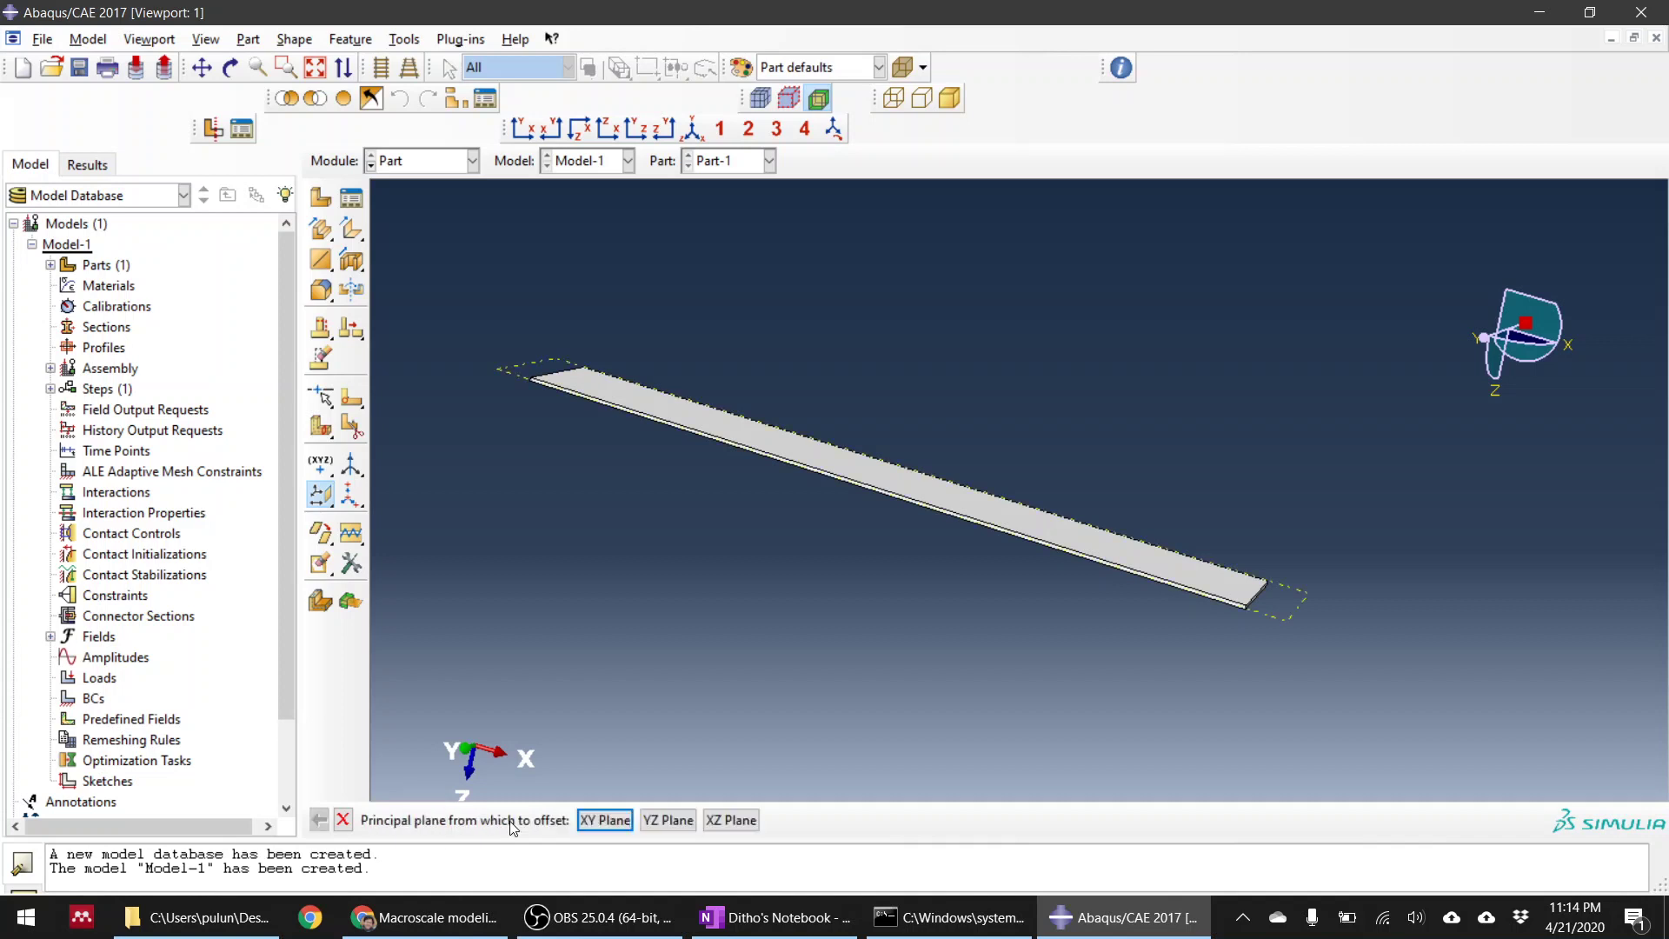
Step: Add two more datum planes parallel to the XY plane at offsets 0.5 and 0.75
left_click(604, 820)
type("0.5")
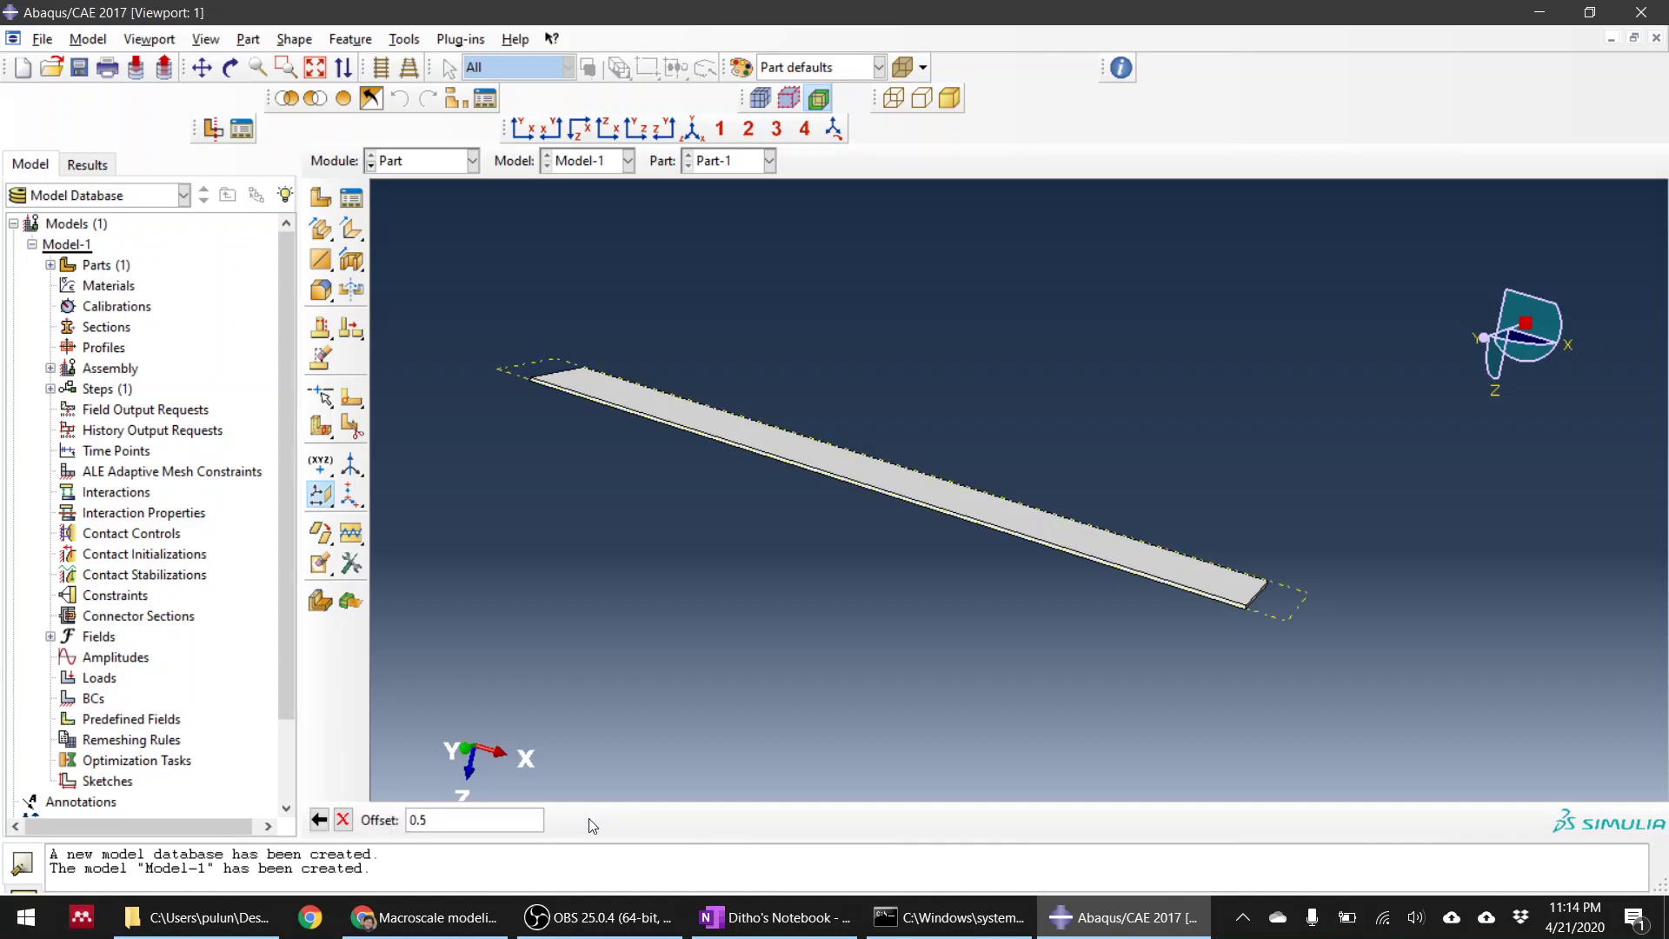
key("Return")
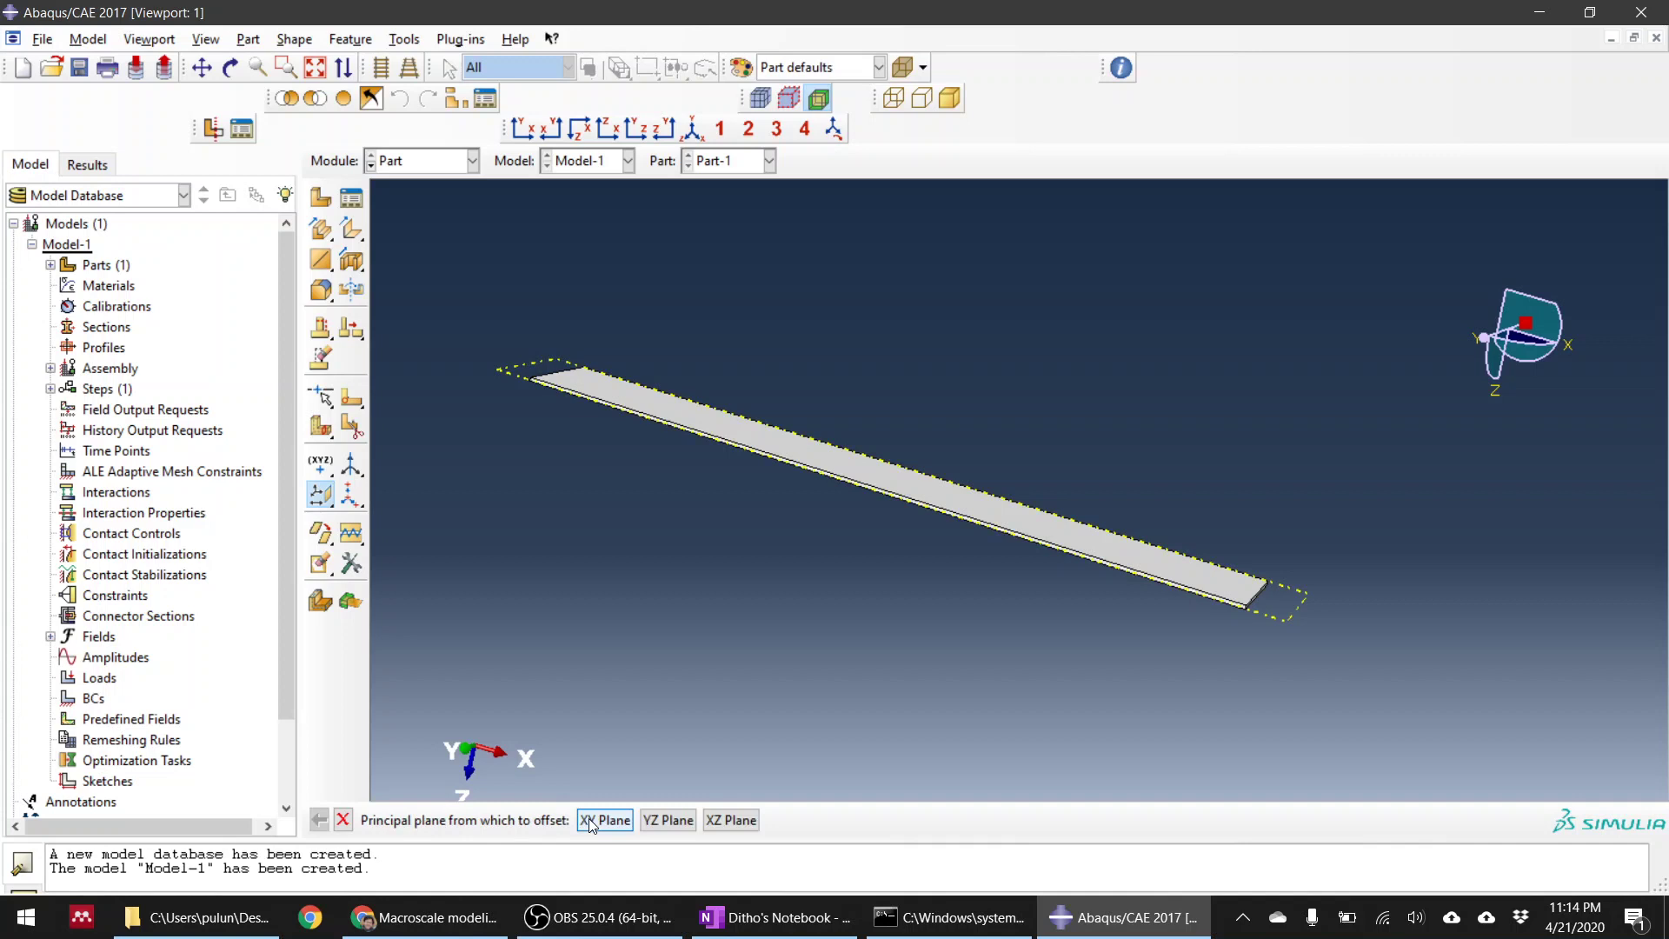
left_click(589, 820)
type("0.75")
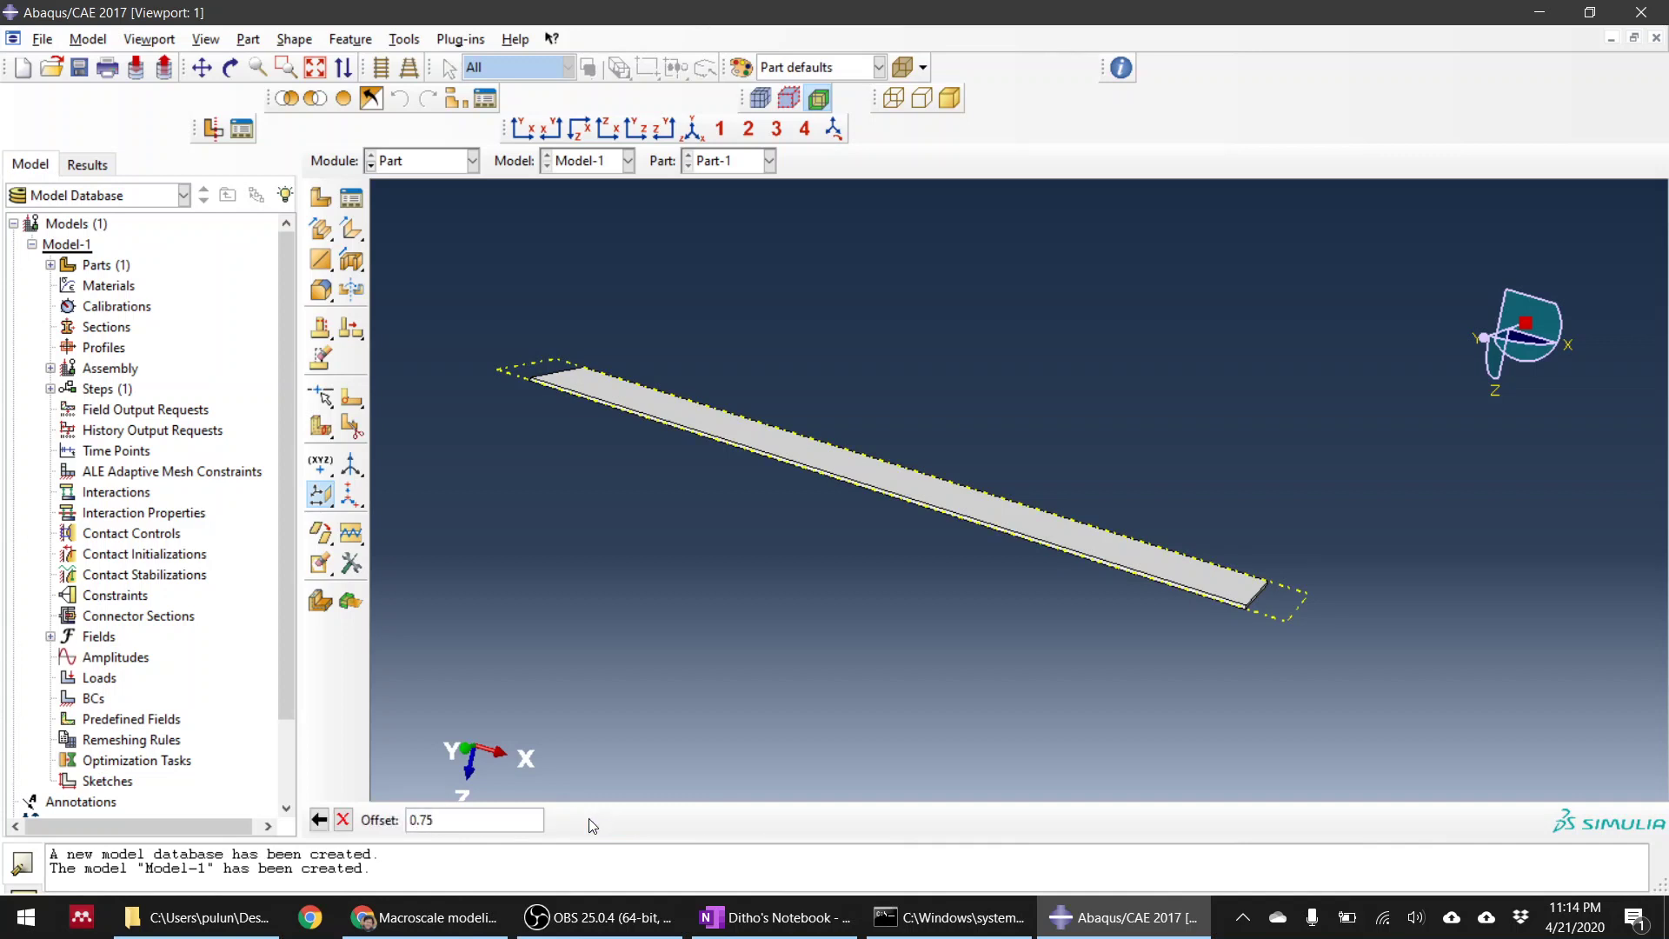
key("Return")
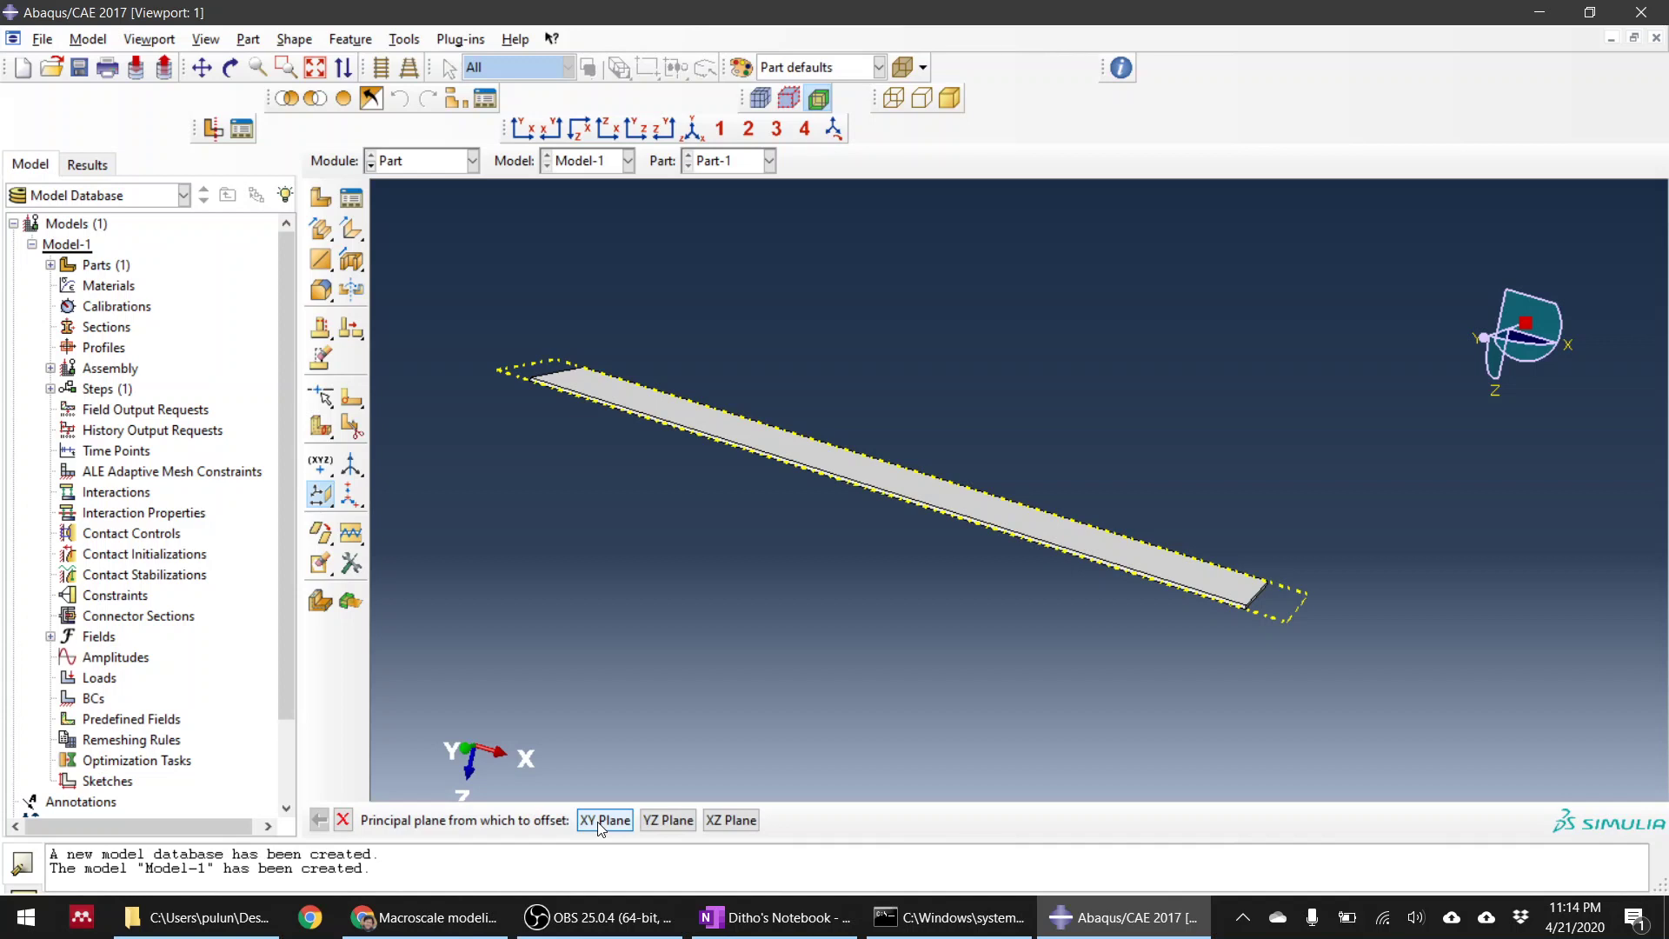
Step: Add datum planes offset 0.251 and 0.751 from the XY plane, then leave the datum plane command
left_click(599, 823)
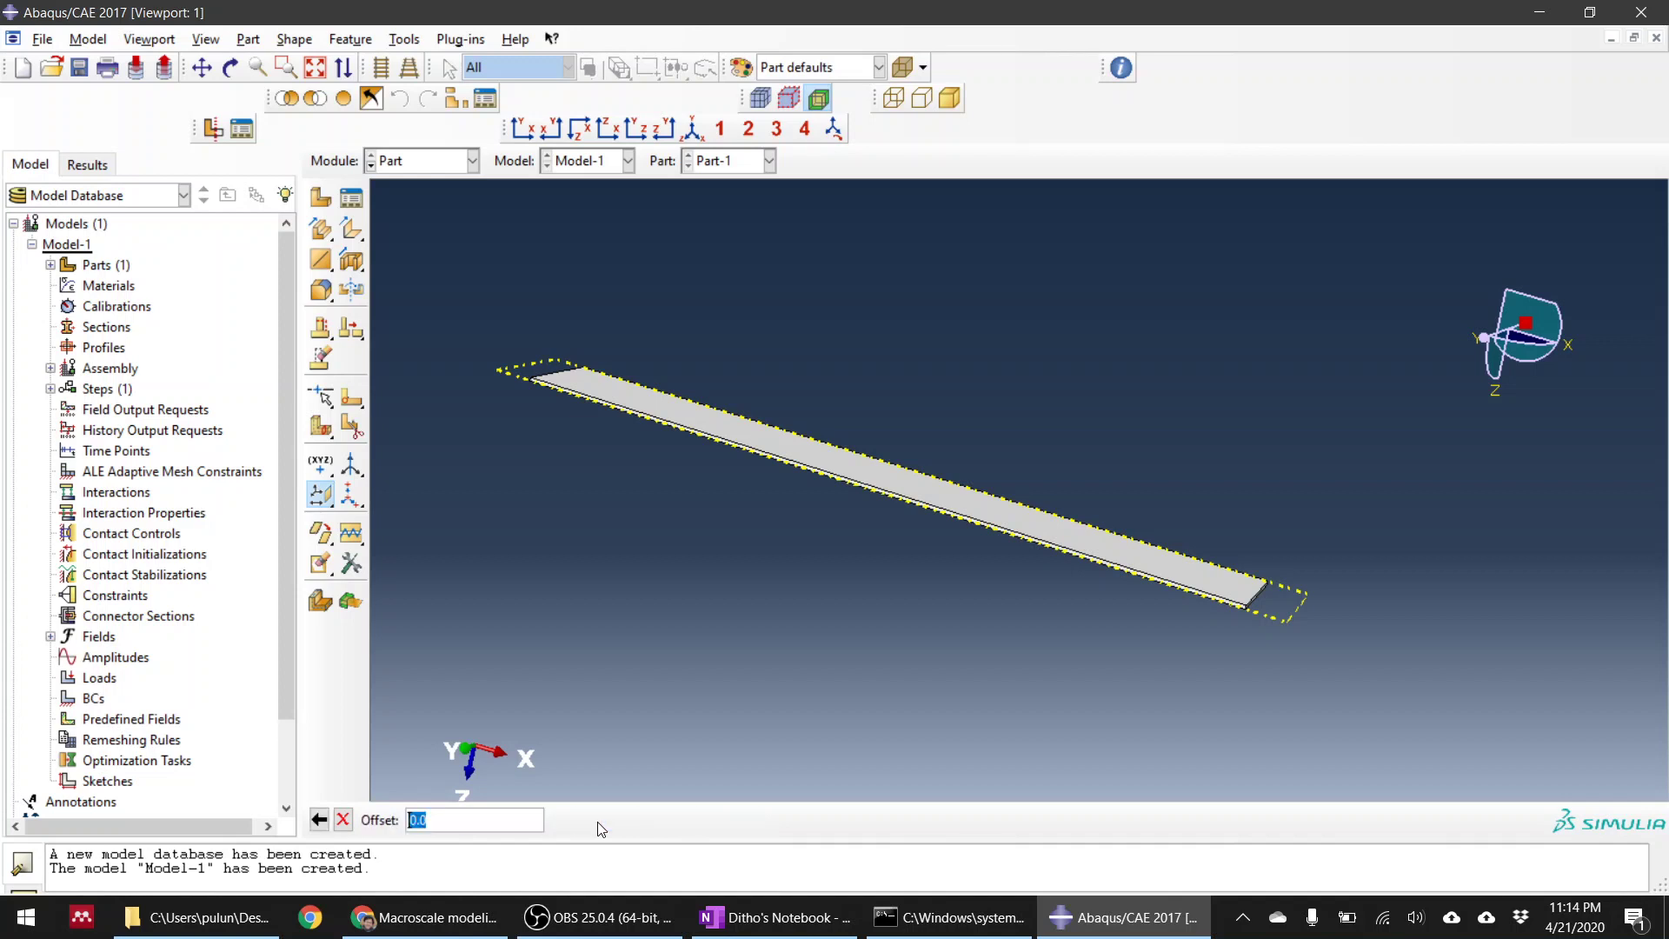
type("251")
key("Return")
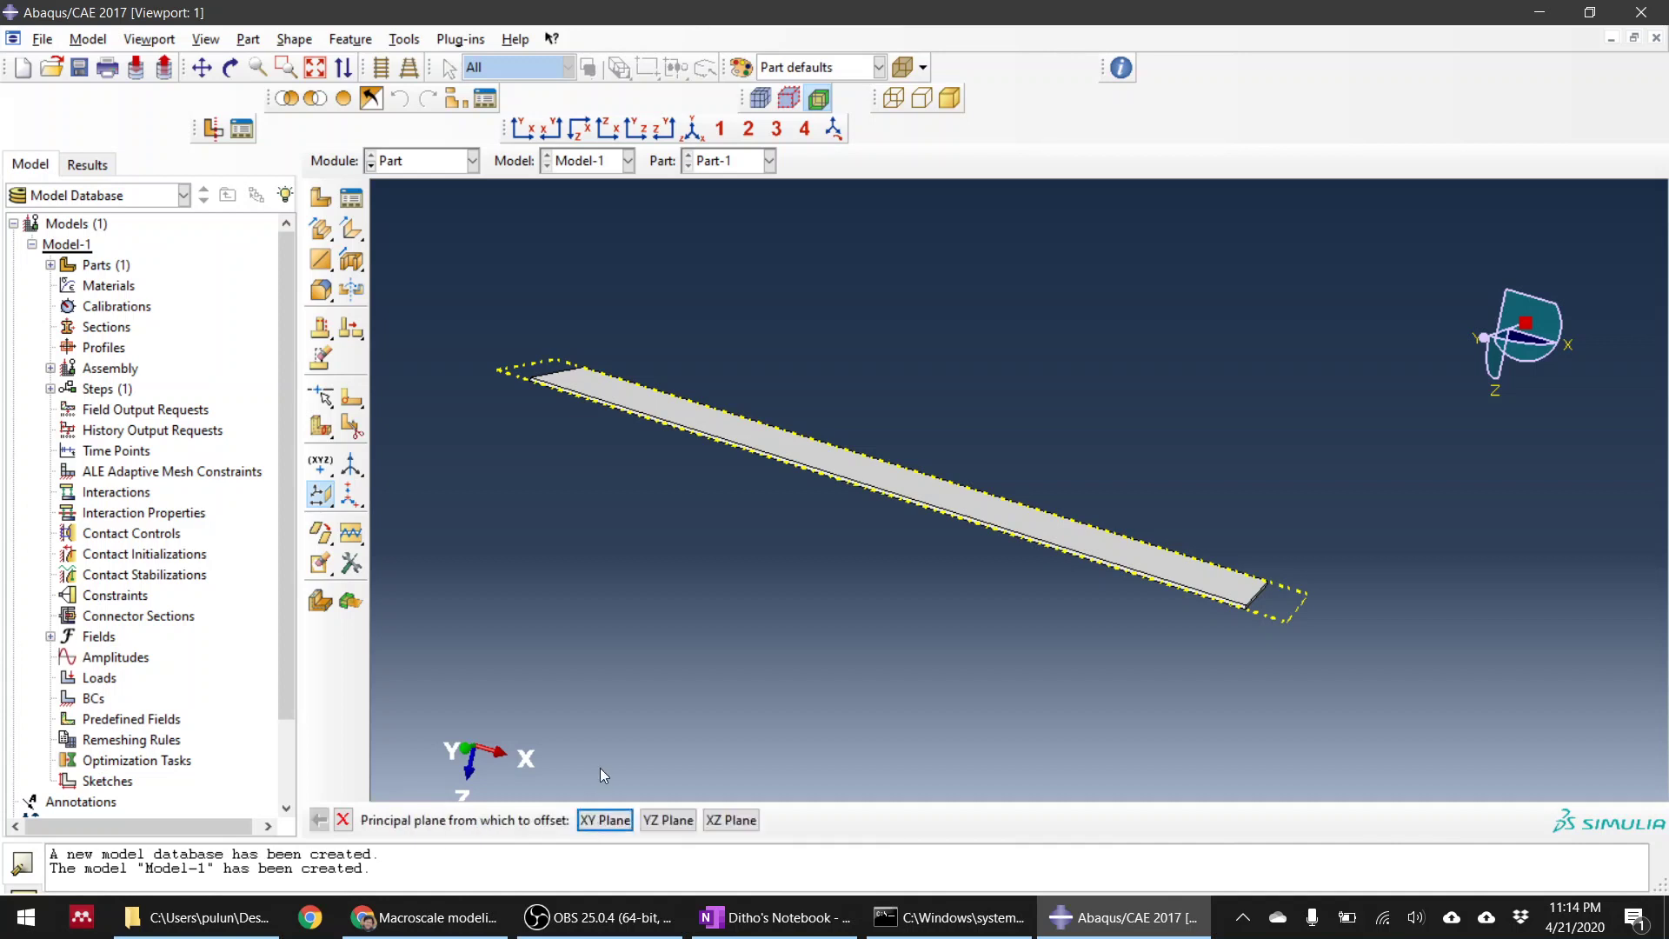
left_click(600, 822)
type("0.751")
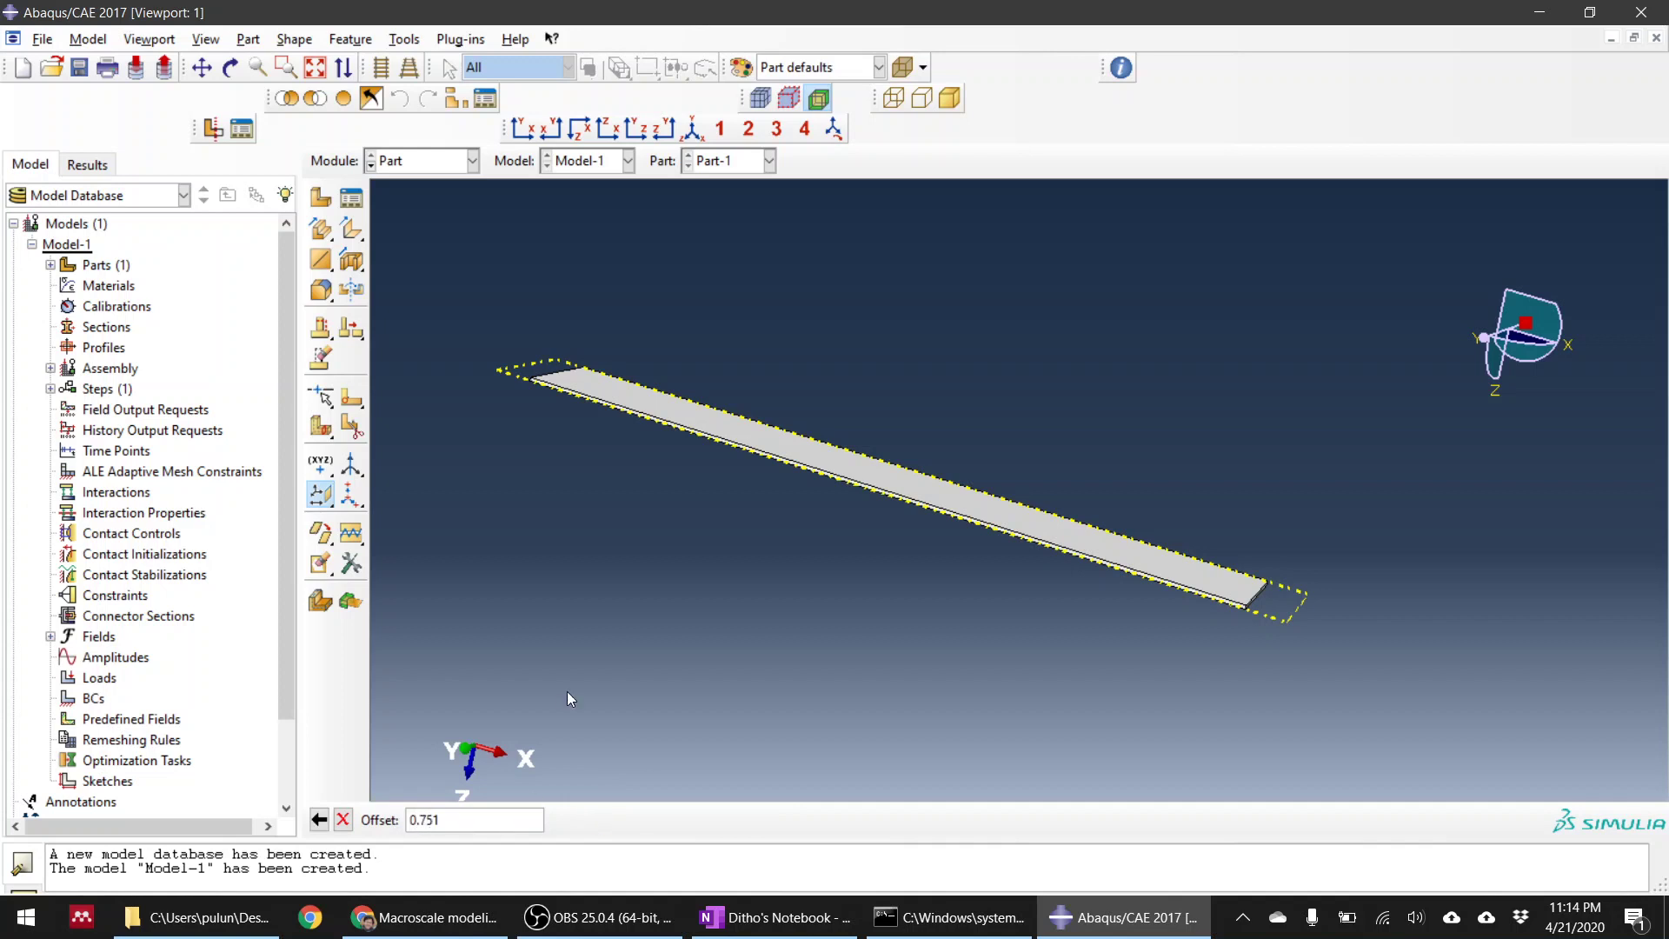
key("Return")
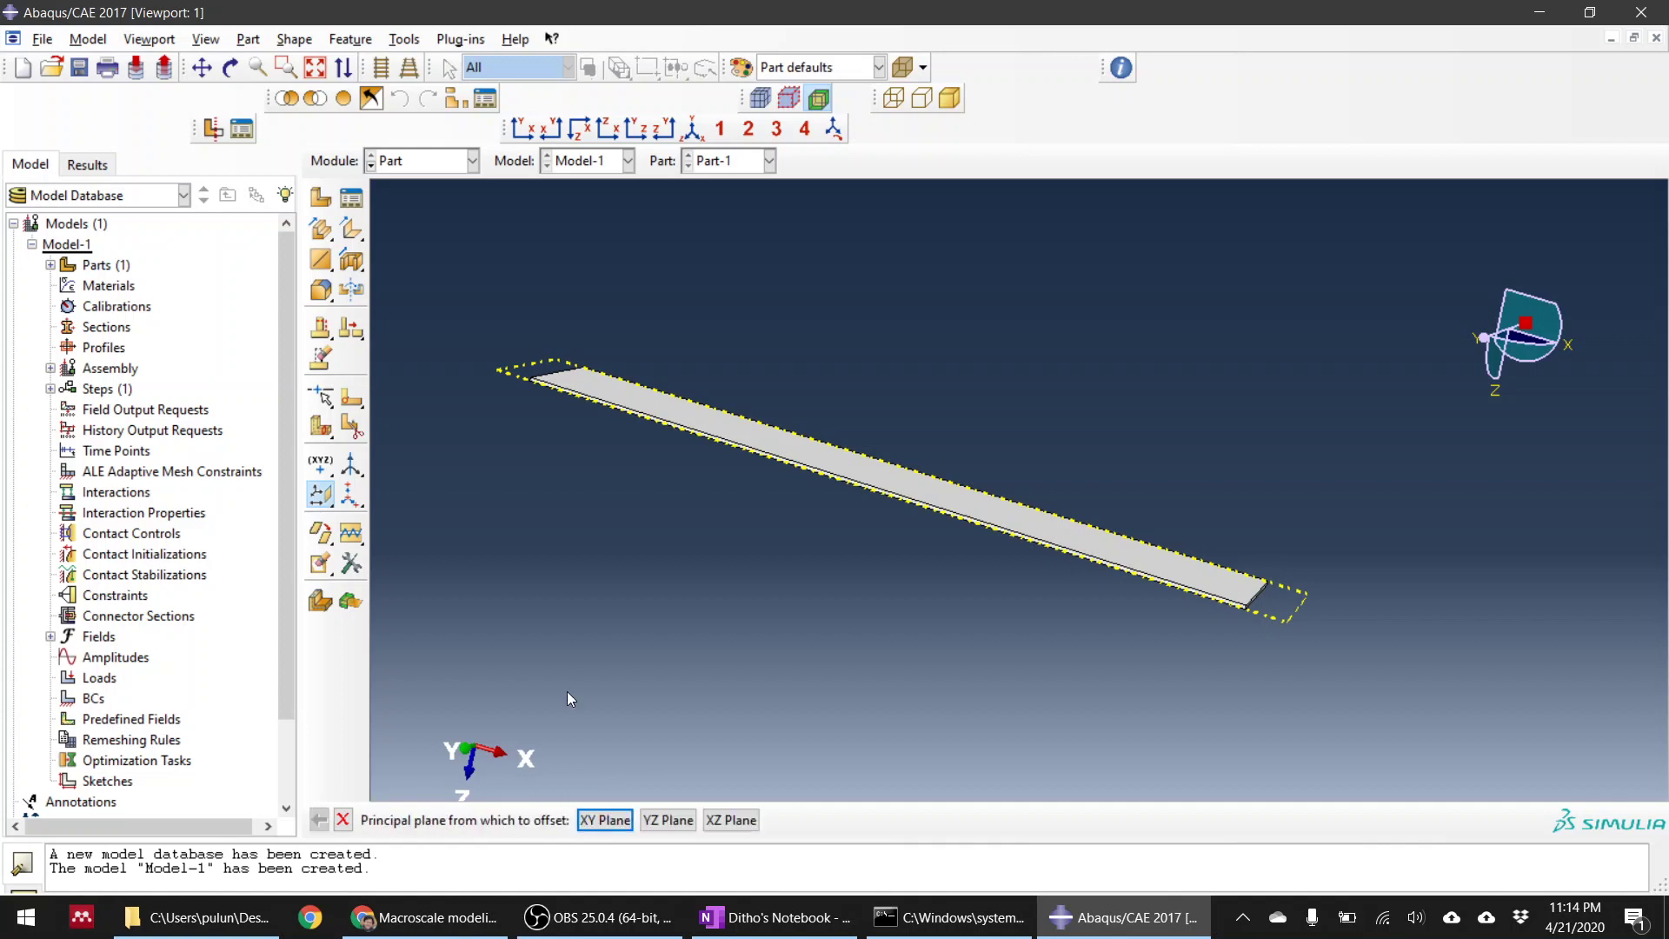
left_click(344, 820)
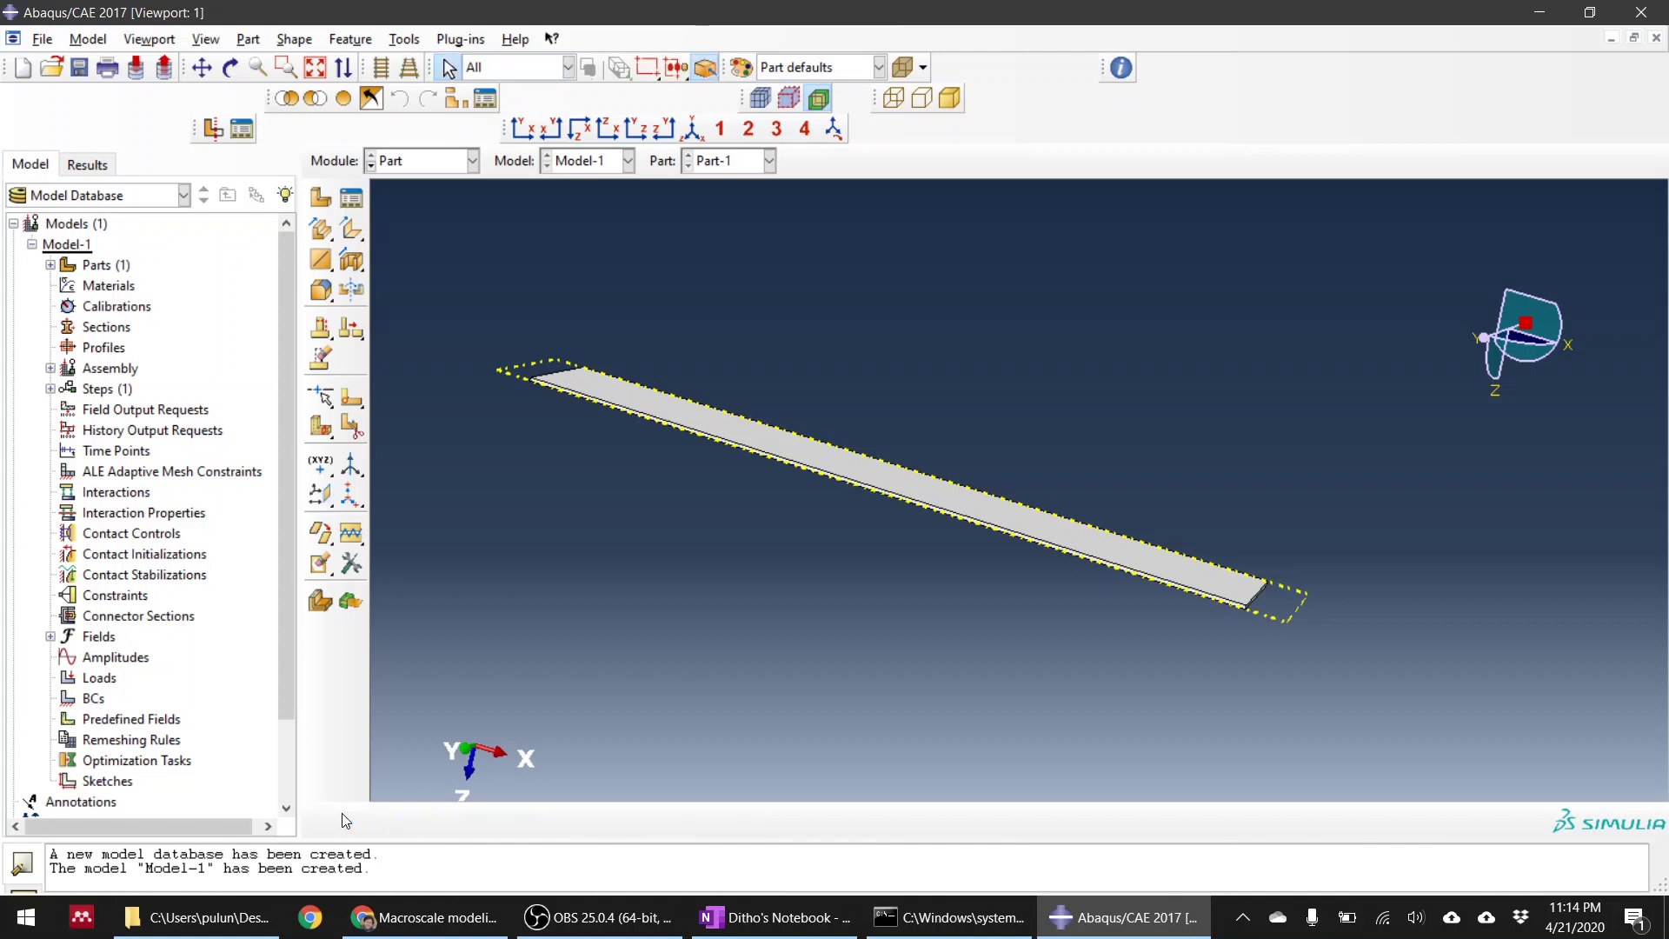
Step: Switch to OneNote and, below the plate drawing, draw a large laminate rectangle with its lowest ply line labelled 0.25 in blue
left_click(759, 923)
scroll(1015, 671, "down", 10)
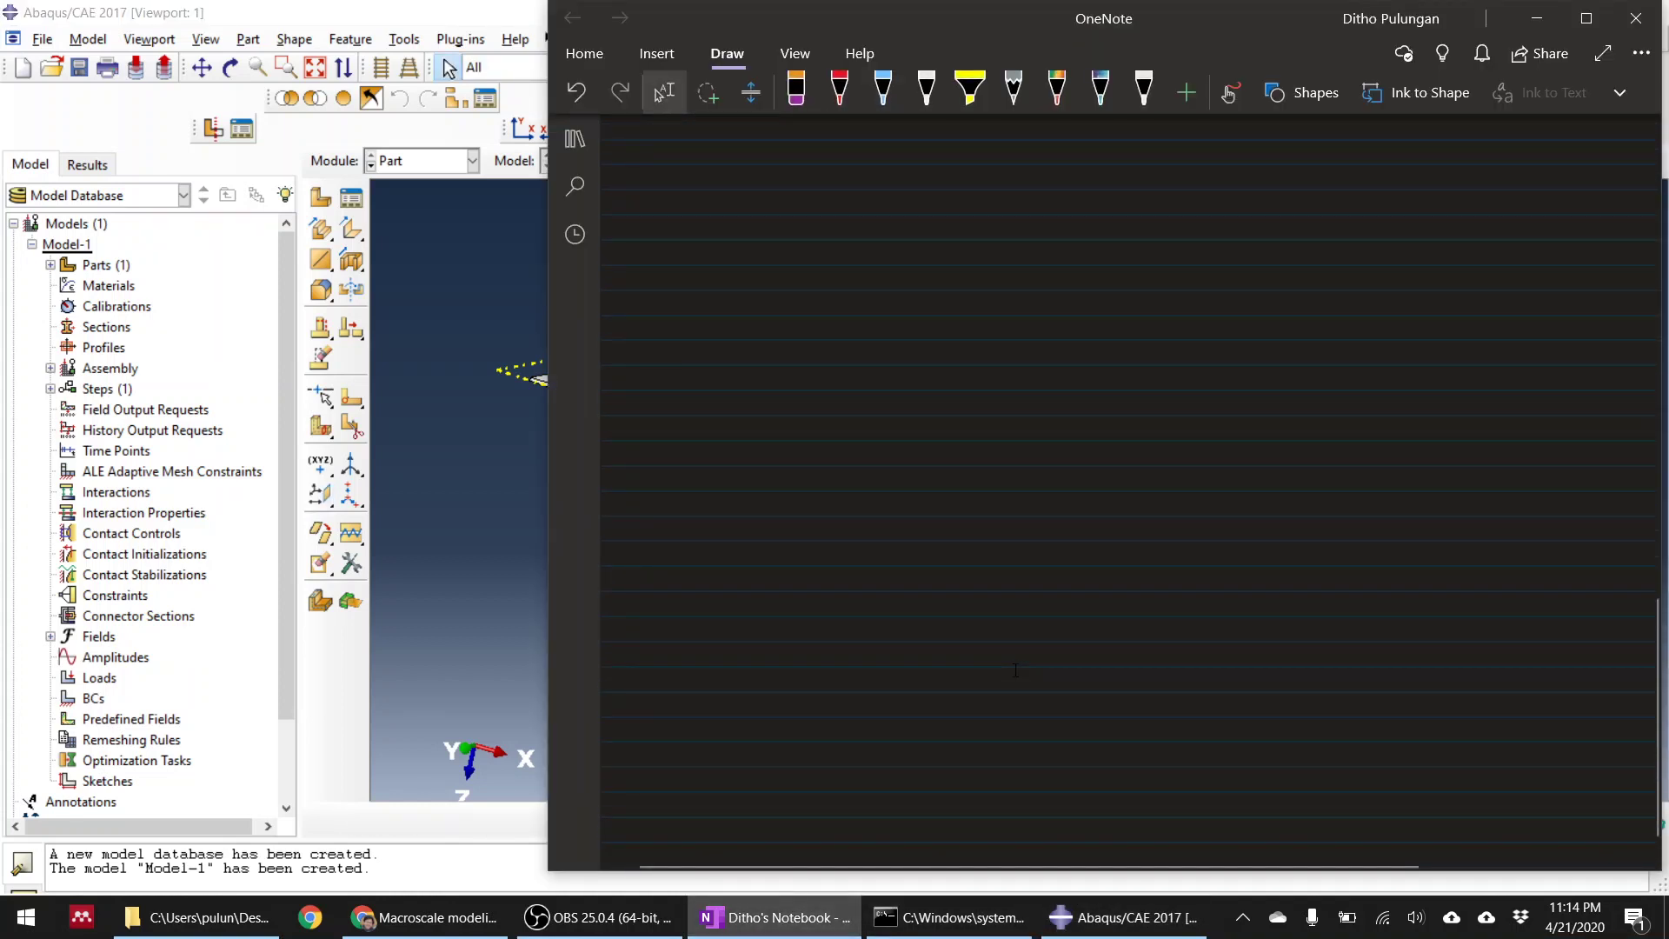
scroll(1015, 670, "up", 8)
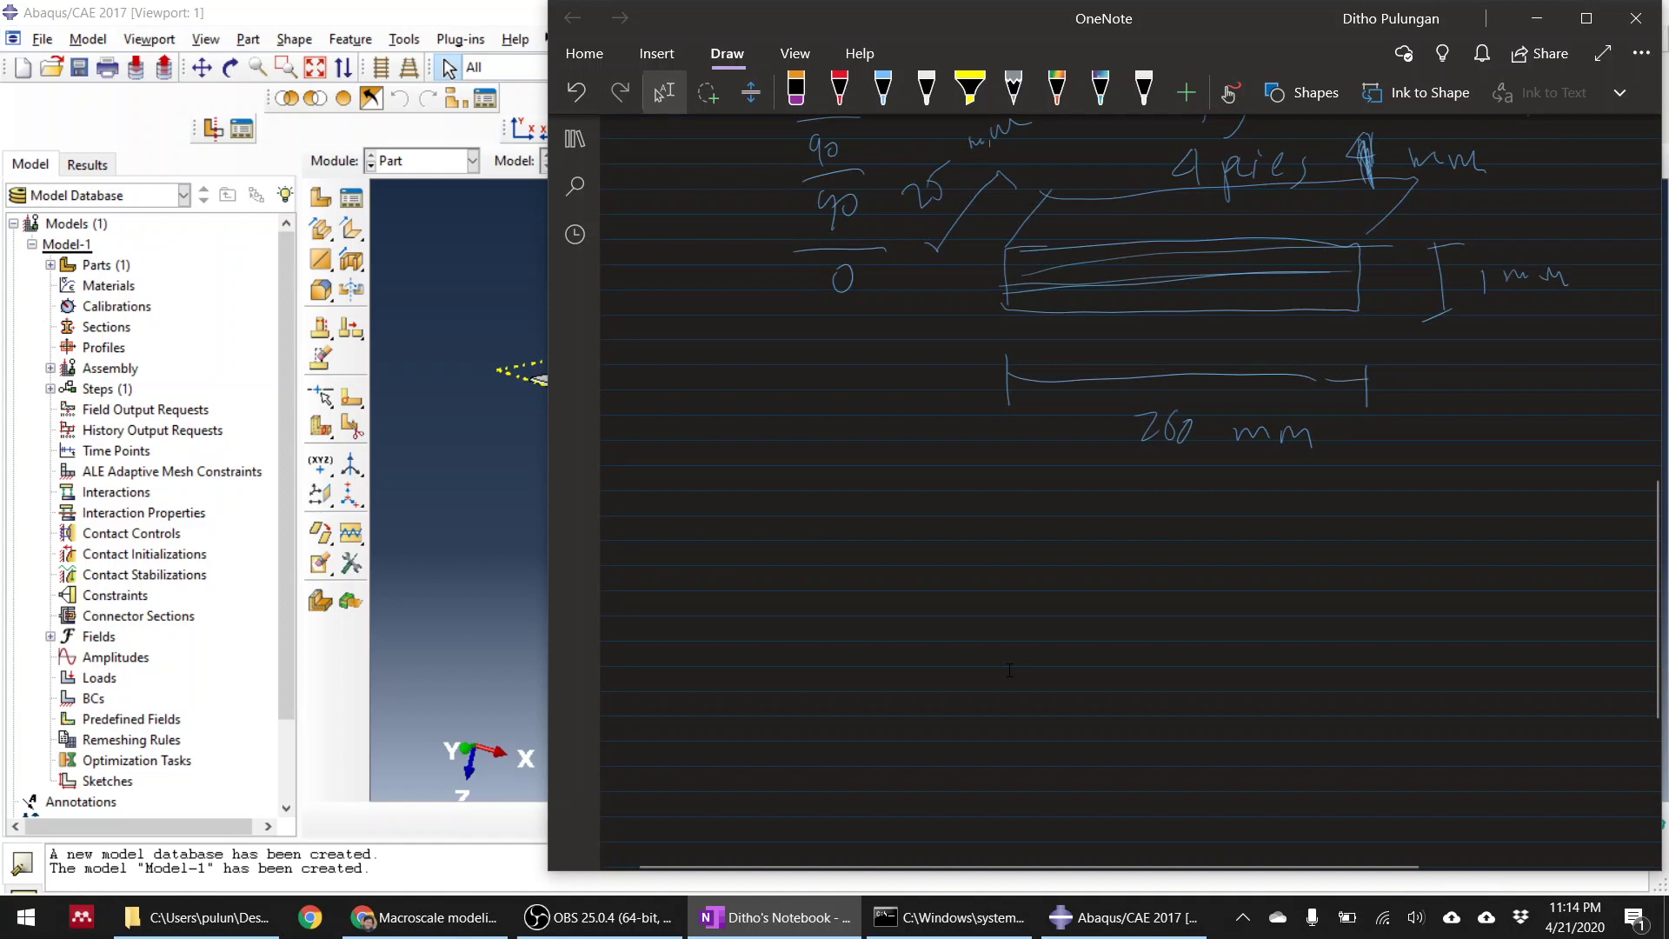
left_click(883, 87)
mouse_move(845, 594)
left_mouse_down()
mouse_move(944, 744)
mouse_move(1408, 717)
mouse_move(1256, 585)
mouse_move(847, 594)
left_mouse_up()
mouse_move(669, 749)
left_mouse_down()
mouse_move(750, 752)
mouse_move(838, 697)
mouse_move(1454, 691)
mouse_move(1557, 711)
left_mouse_up()
left_click_drag(1571, 690, 1562, 715)
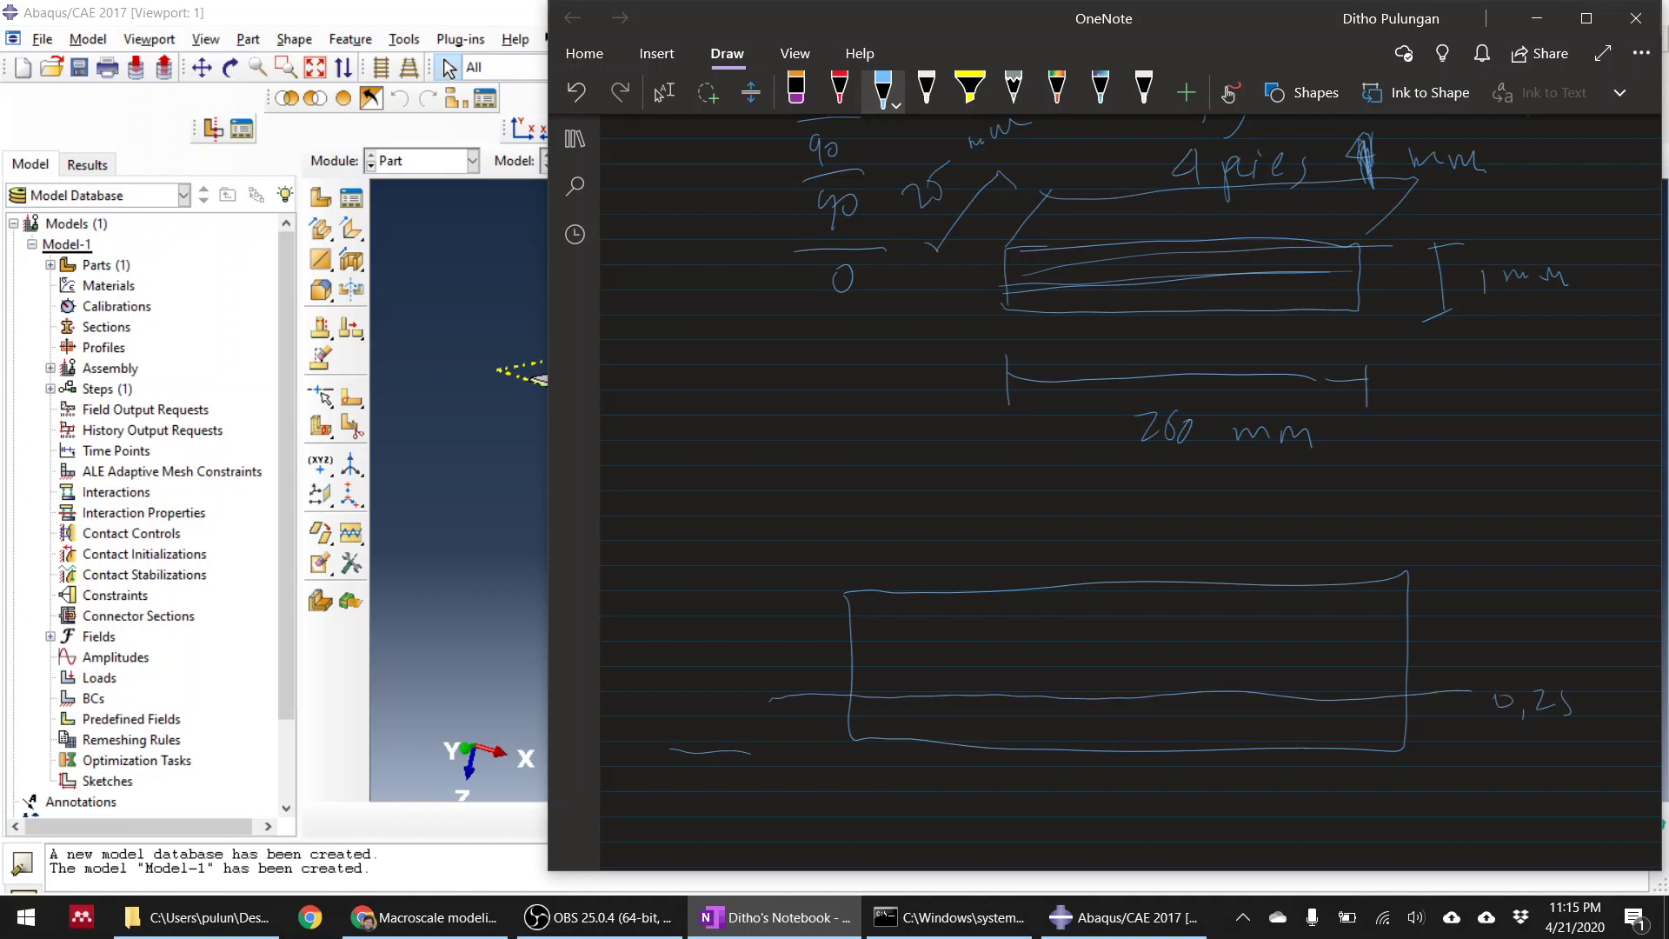
Step: Draw two more ply lines across the large rectangle and label them 0.5 and 0.75
mouse_move(798, 656)
left_mouse_down()
mouse_move(1257, 658)
mouse_move(1475, 635)
mouse_move(1557, 656)
mouse_move(1580, 612)
left_mouse_up()
left_click(1535, 647)
mouse_move(784, 622)
left_mouse_down()
mouse_move(1469, 588)
mouse_move(1532, 604)
left_mouse_up()
mouse_move(1549, 578)
left_mouse_down()
mouse_move(1556, 597)
mouse_move(1590, 598)
left_mouse_up()
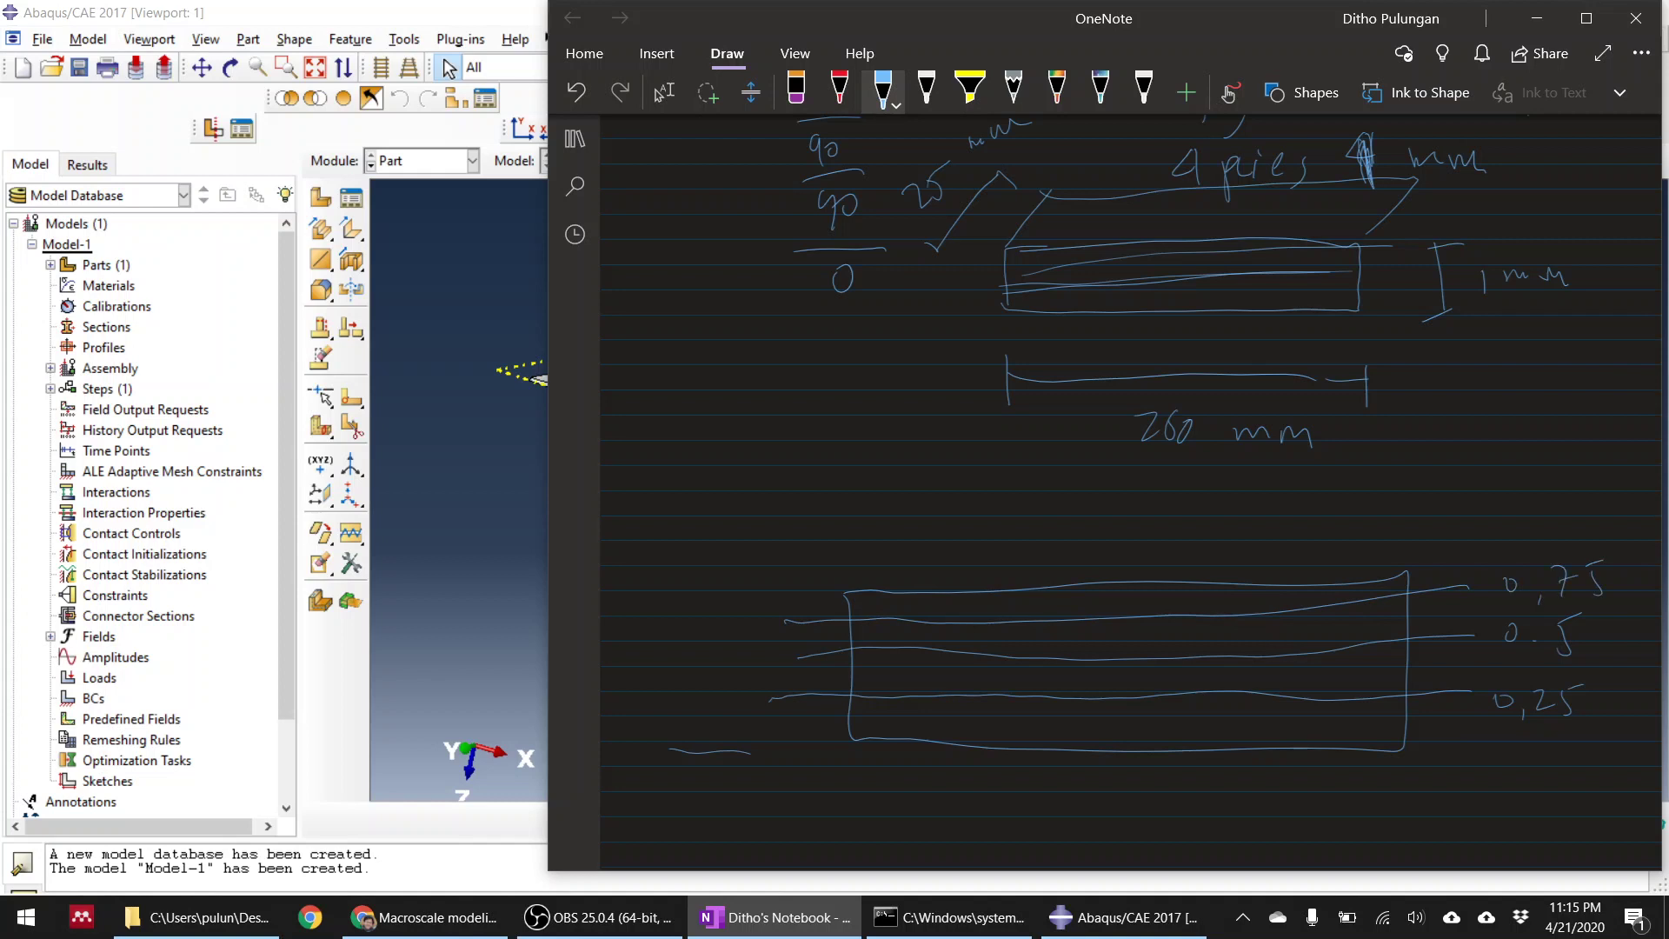
Step: Draw a second line just above the 0.25 ply line and label it 0.251
mouse_move(829, 693)
left_mouse_down()
mouse_move(1372, 690)
mouse_move(1511, 668)
mouse_move(1563, 683)
left_mouse_up()
left_click(1530, 677)
left_click_drag(1565, 663, 1584, 659)
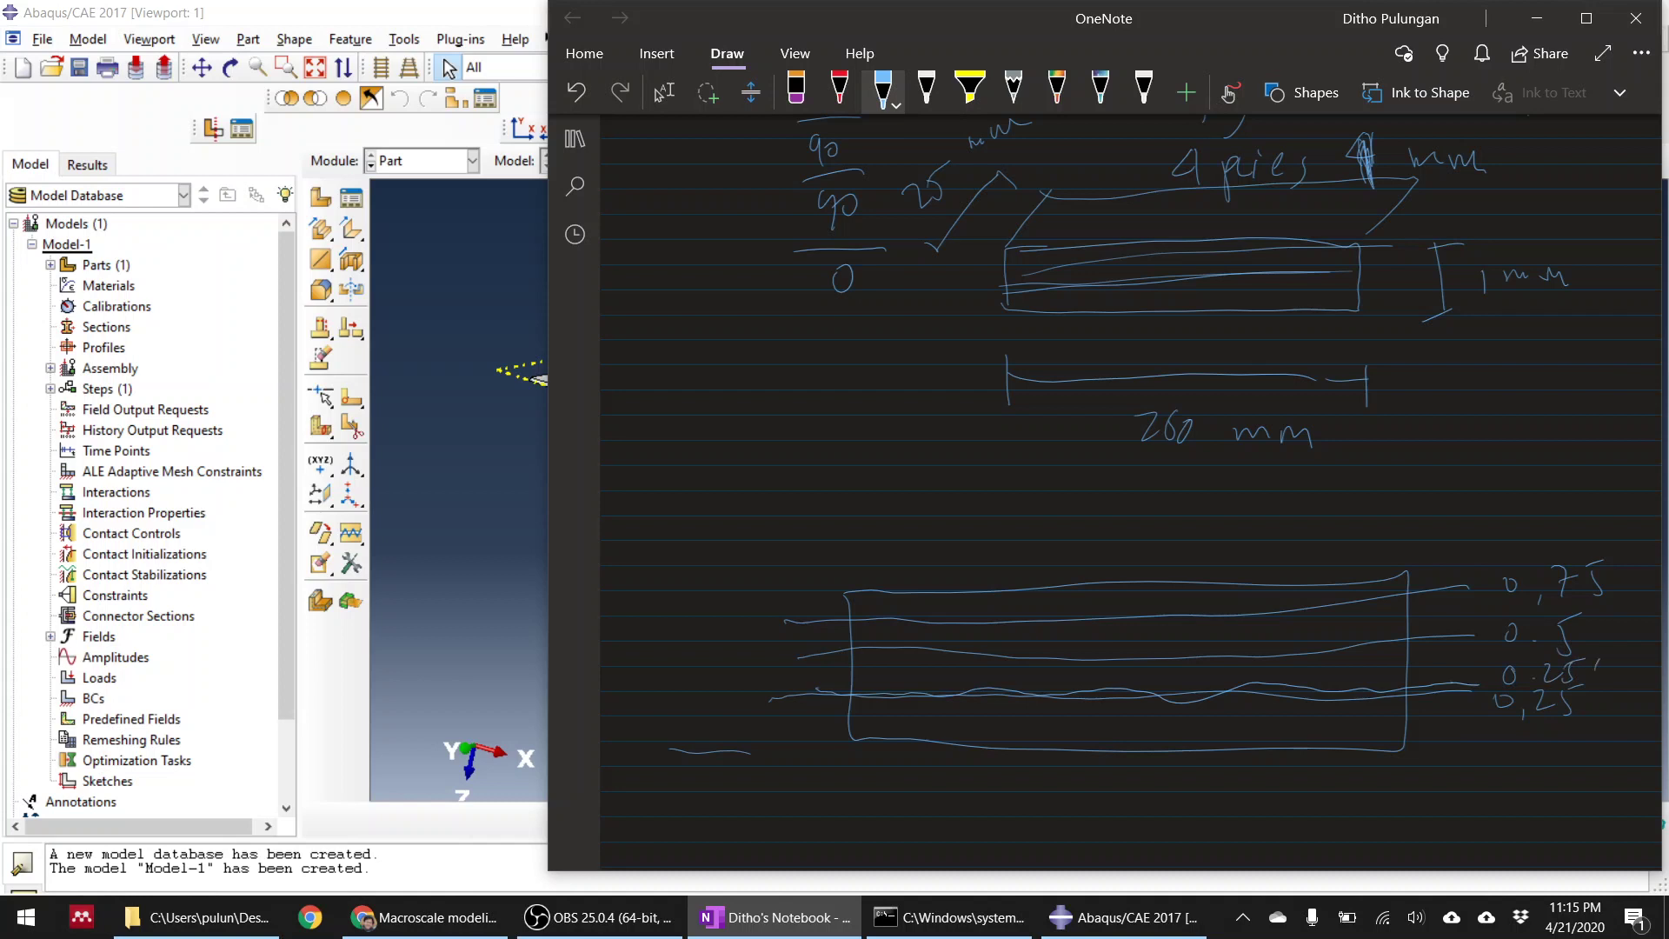
Step: Mark the thin gap at the 0.25 line with facing arrows labelled 0.001, and add a 0.001 arrow at the 0.75 line
left_click_drag(1463, 762, 1471, 708)
left_click_drag(1451, 650, 1454, 683)
left_click_drag(1475, 765, 1501, 766)
left_click(1481, 777)
left_click_drag(1515, 762, 1515, 770)
left_click_drag(1426, 539, 1430, 591)
mouse_move(1443, 574)
left_mouse_down()
mouse_move(1433, 594)
mouse_move(1465, 562)
mouse_move(1494, 565)
left_mouse_up()
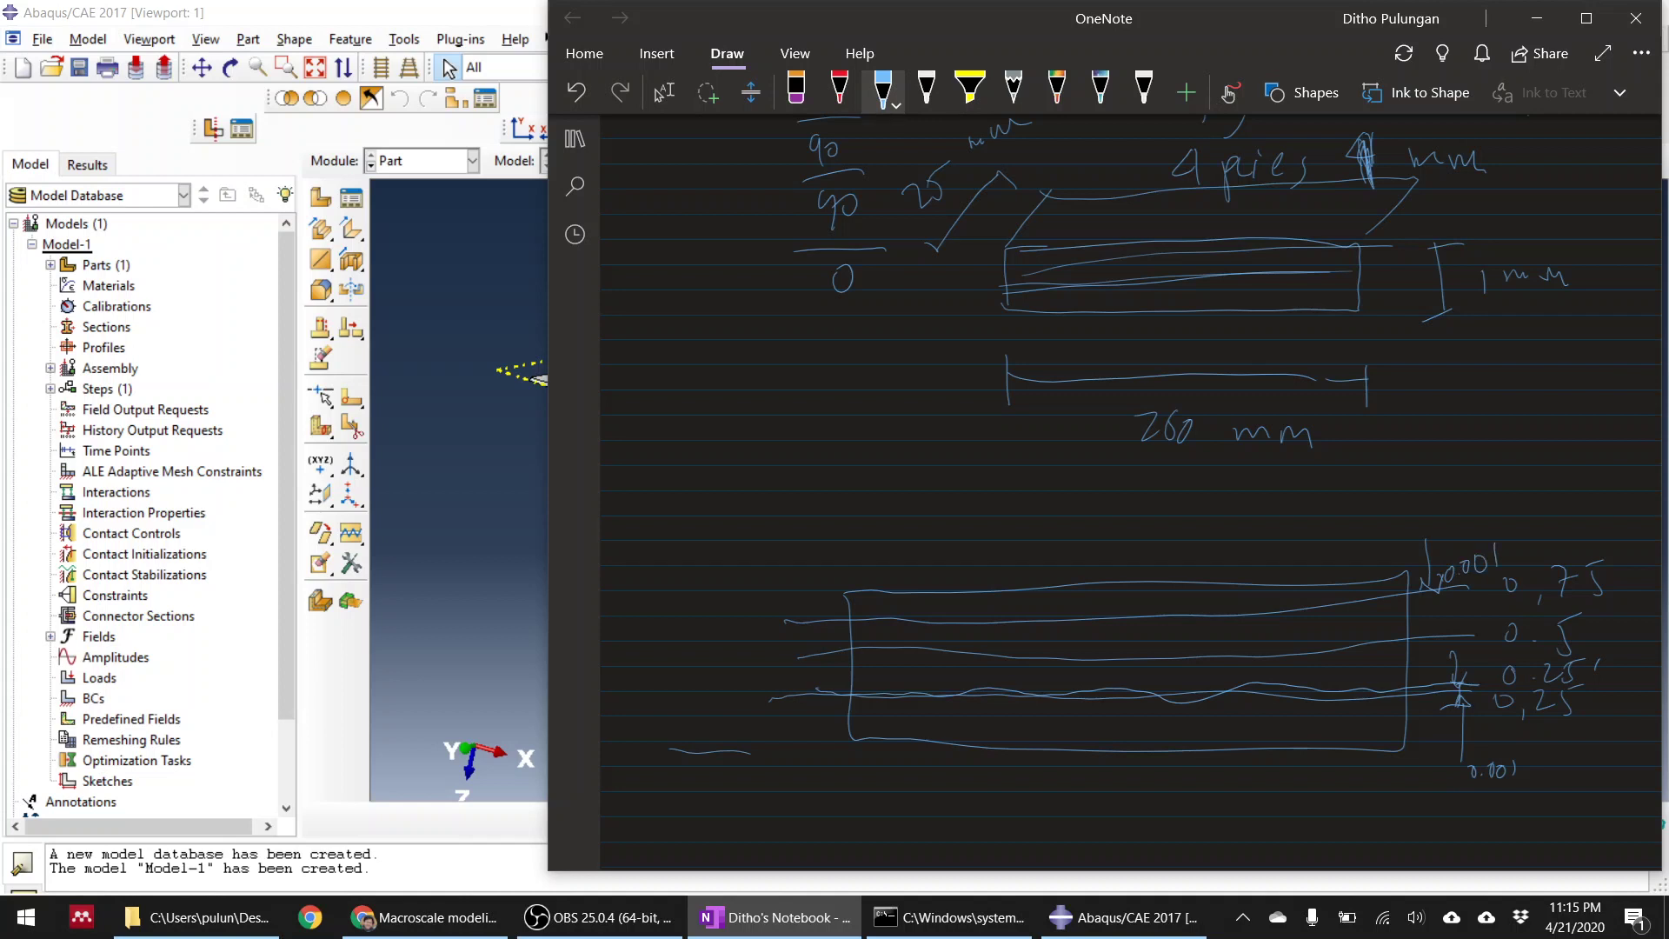
Step: Label the two middle plies 90 and trace over the 0.5 line between them
left_click_drag(1403, 637, 1437, 634)
left_click_drag(1227, 628, 1213, 695)
left_click_drag(1234, 665, 1233, 680)
mouse_move(809, 652)
left_mouse_down()
mouse_move(1231, 660)
mouse_move(1405, 639)
left_mouse_up()
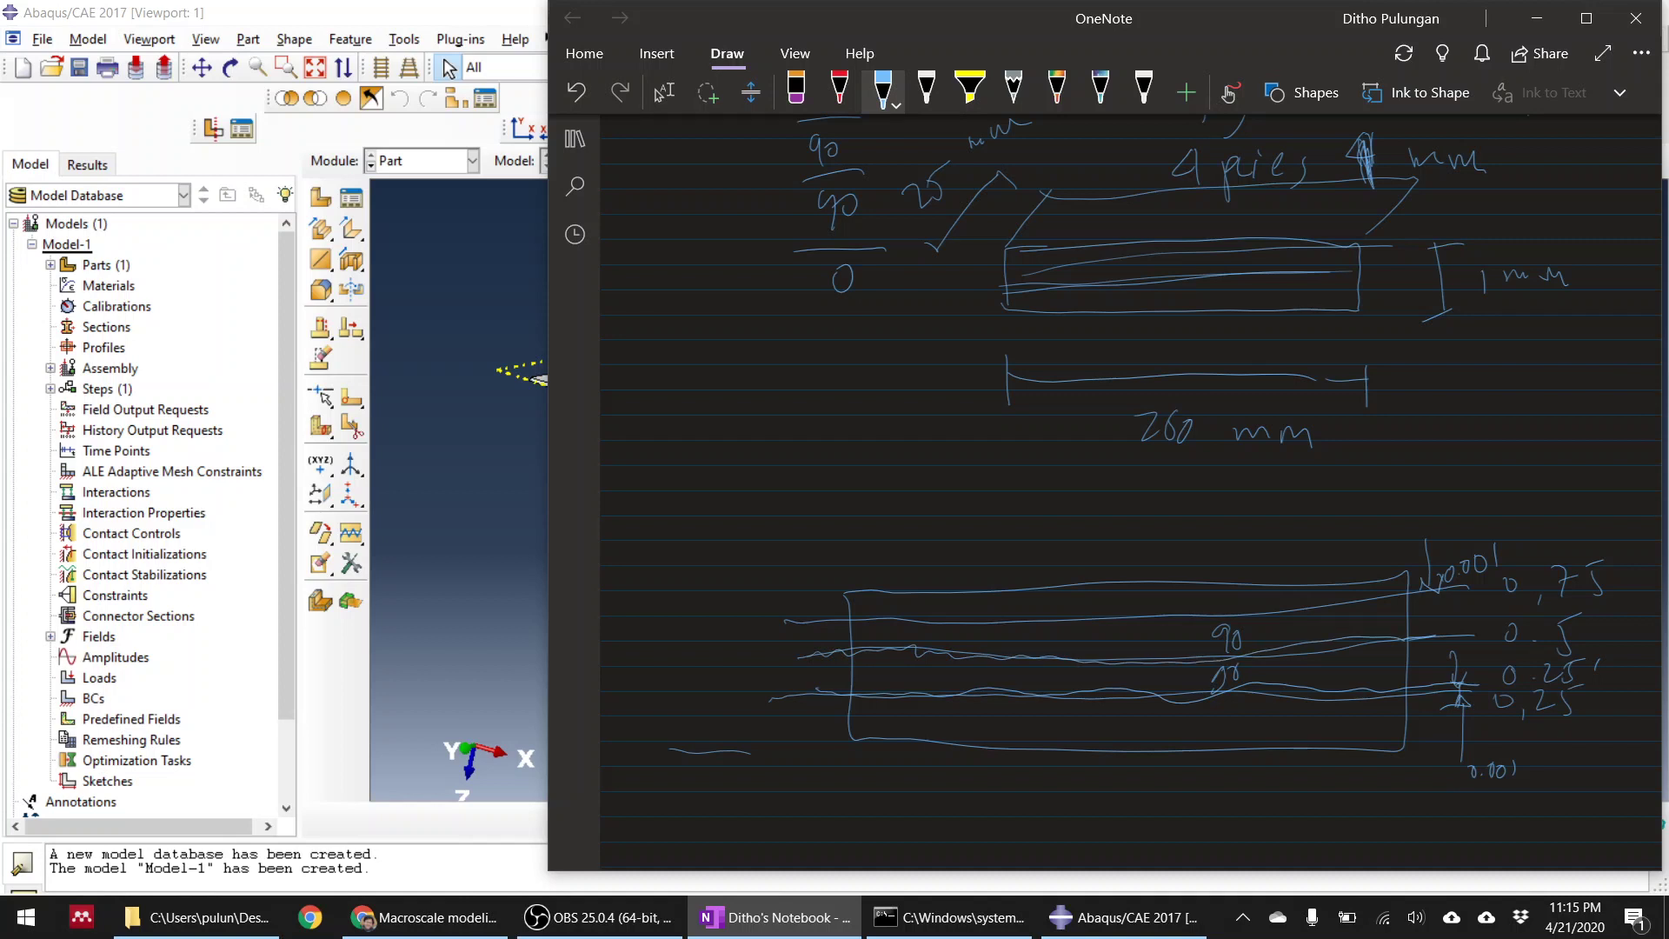
Step: Label the top two plies 0 and 90 near the left end, and trace the upper and lower 0/90 interfaces in red
mouse_move(894, 603)
left_mouse_down()
mouse_move(909, 600)
mouse_move(893, 642)
mouse_move(977, 625)
left_mouse_up()
left_click_drag(854, 685, 1377, 707)
left_click(839, 90)
left_click_drag(965, 623, 1356, 602)
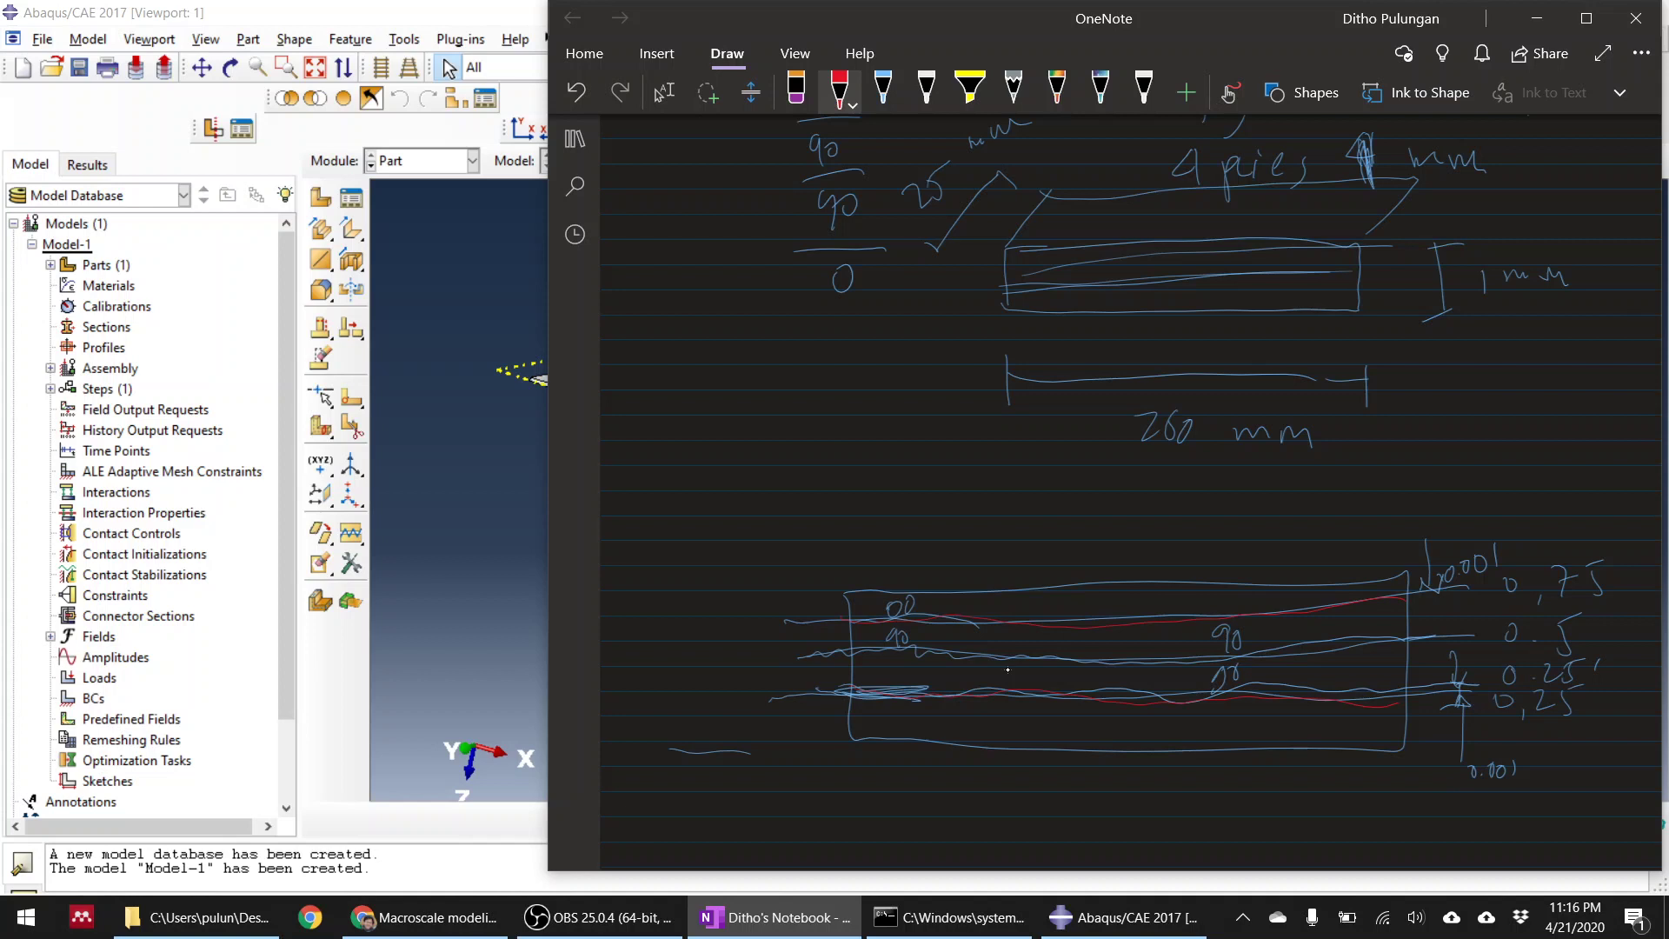
Step: Switch back to Abaqus/CAE and partition the plate cell with the lower of the two closely spaced datum planes nearest the bottom face
left_click(530, 464)
scroll(463, 504, "up", 2)
scroll(477, 497, "down", 1)
scroll(521, 356, "up", 3)
scroll(506, 381, "up", 2)
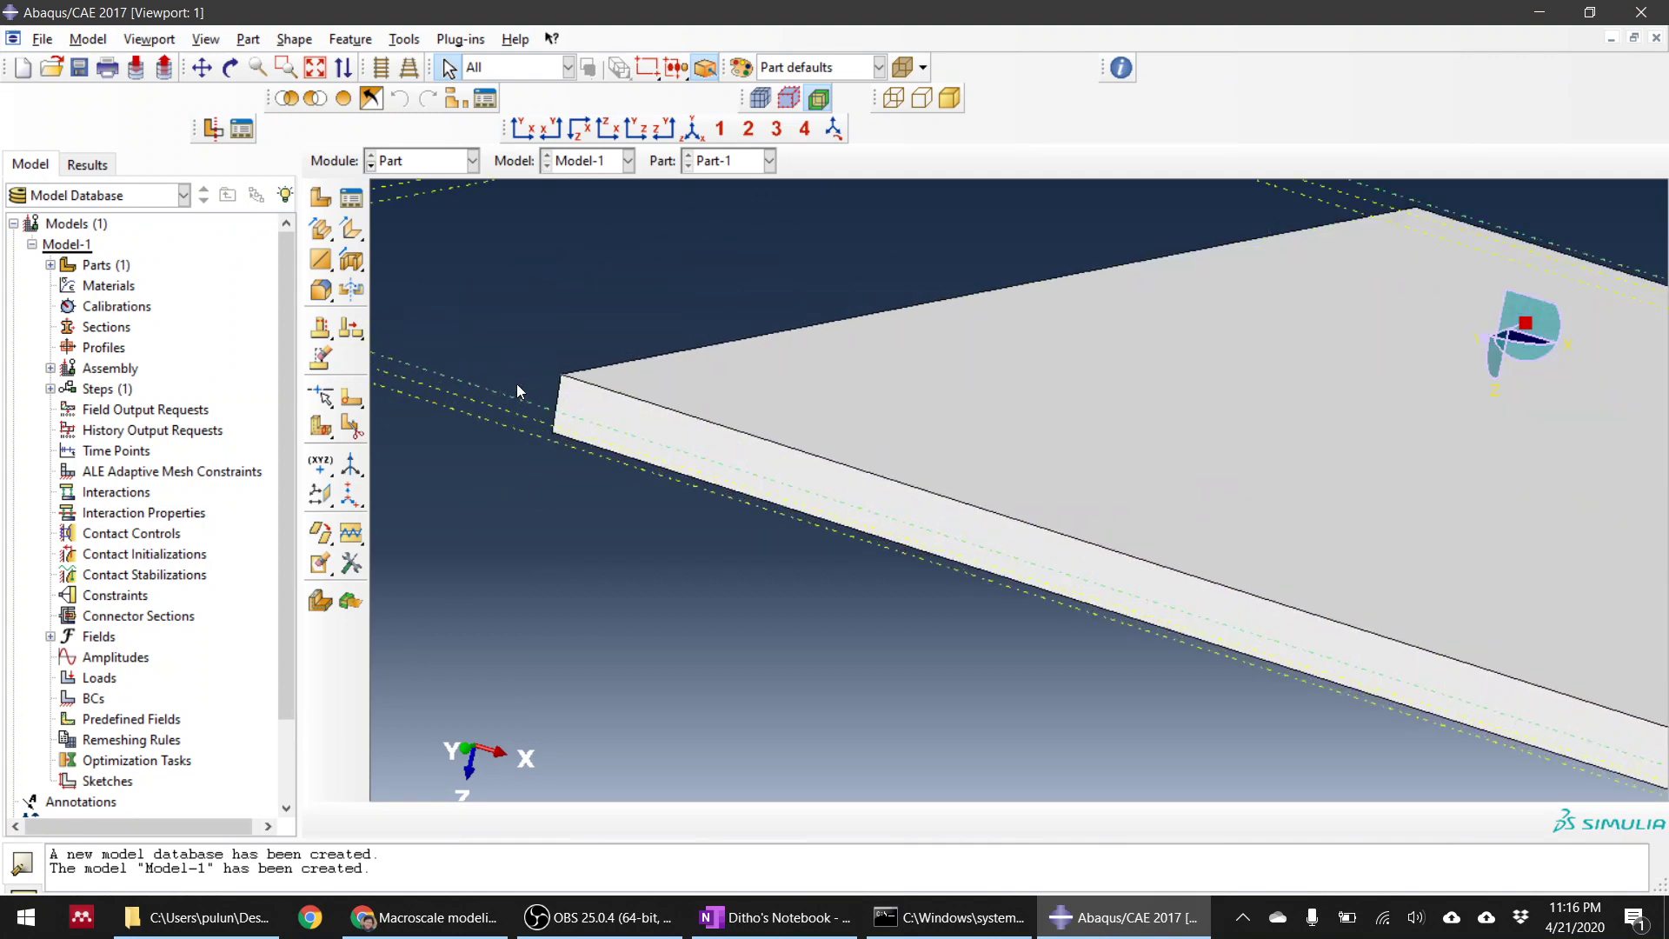
left_click(323, 430)
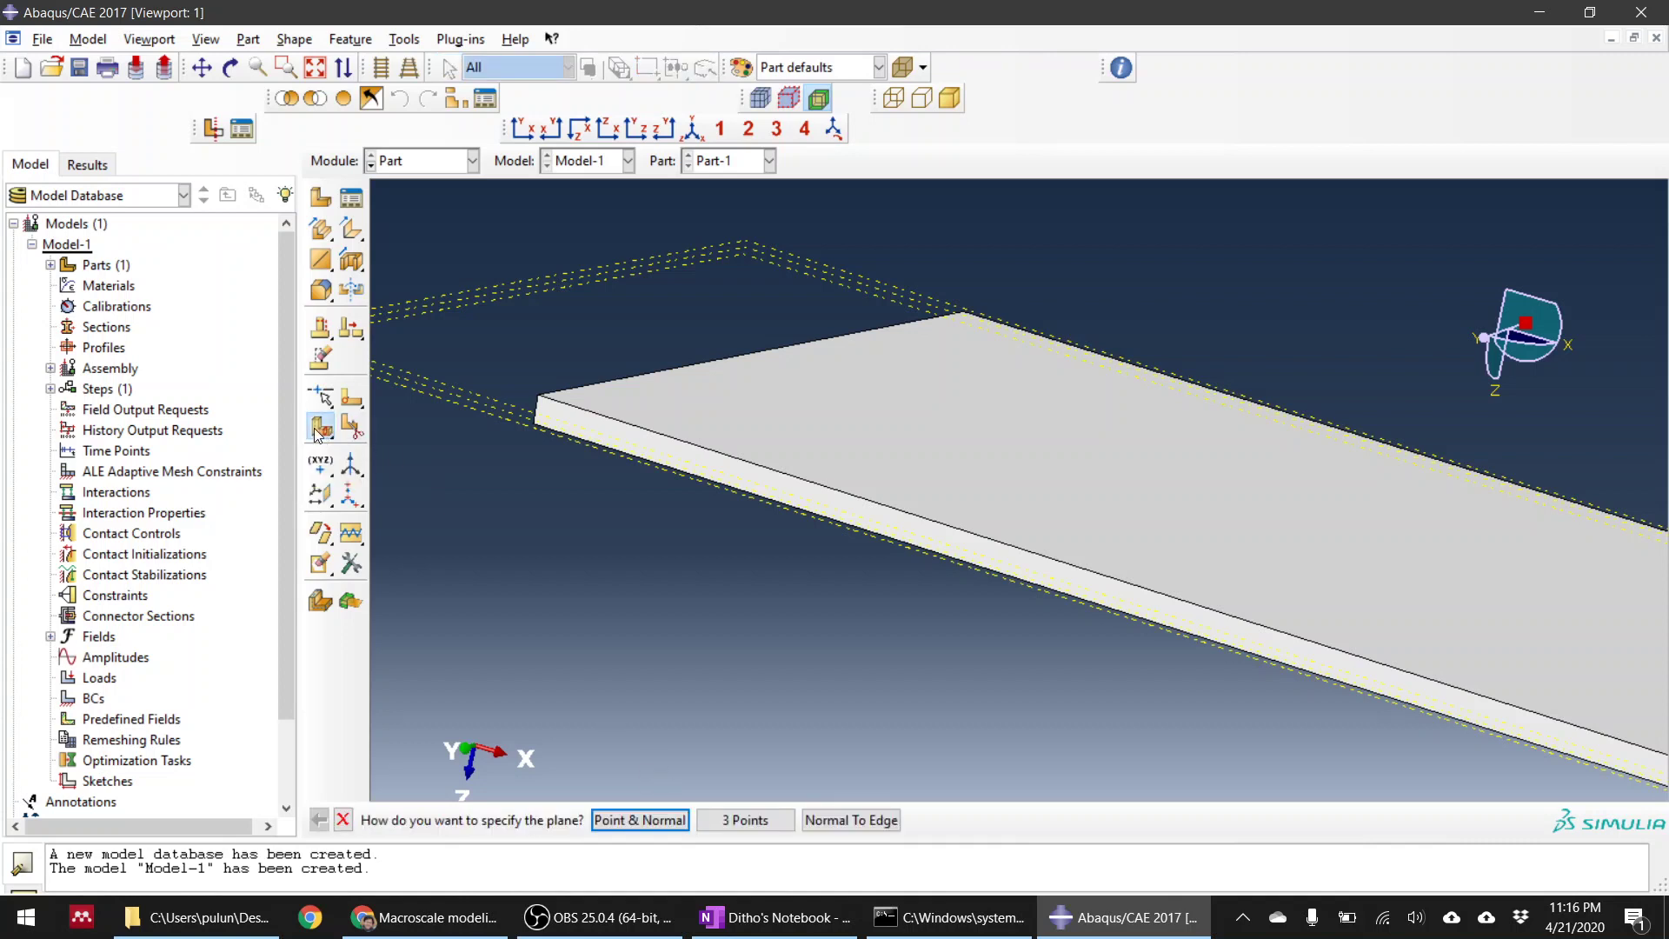
left_click(318, 431)
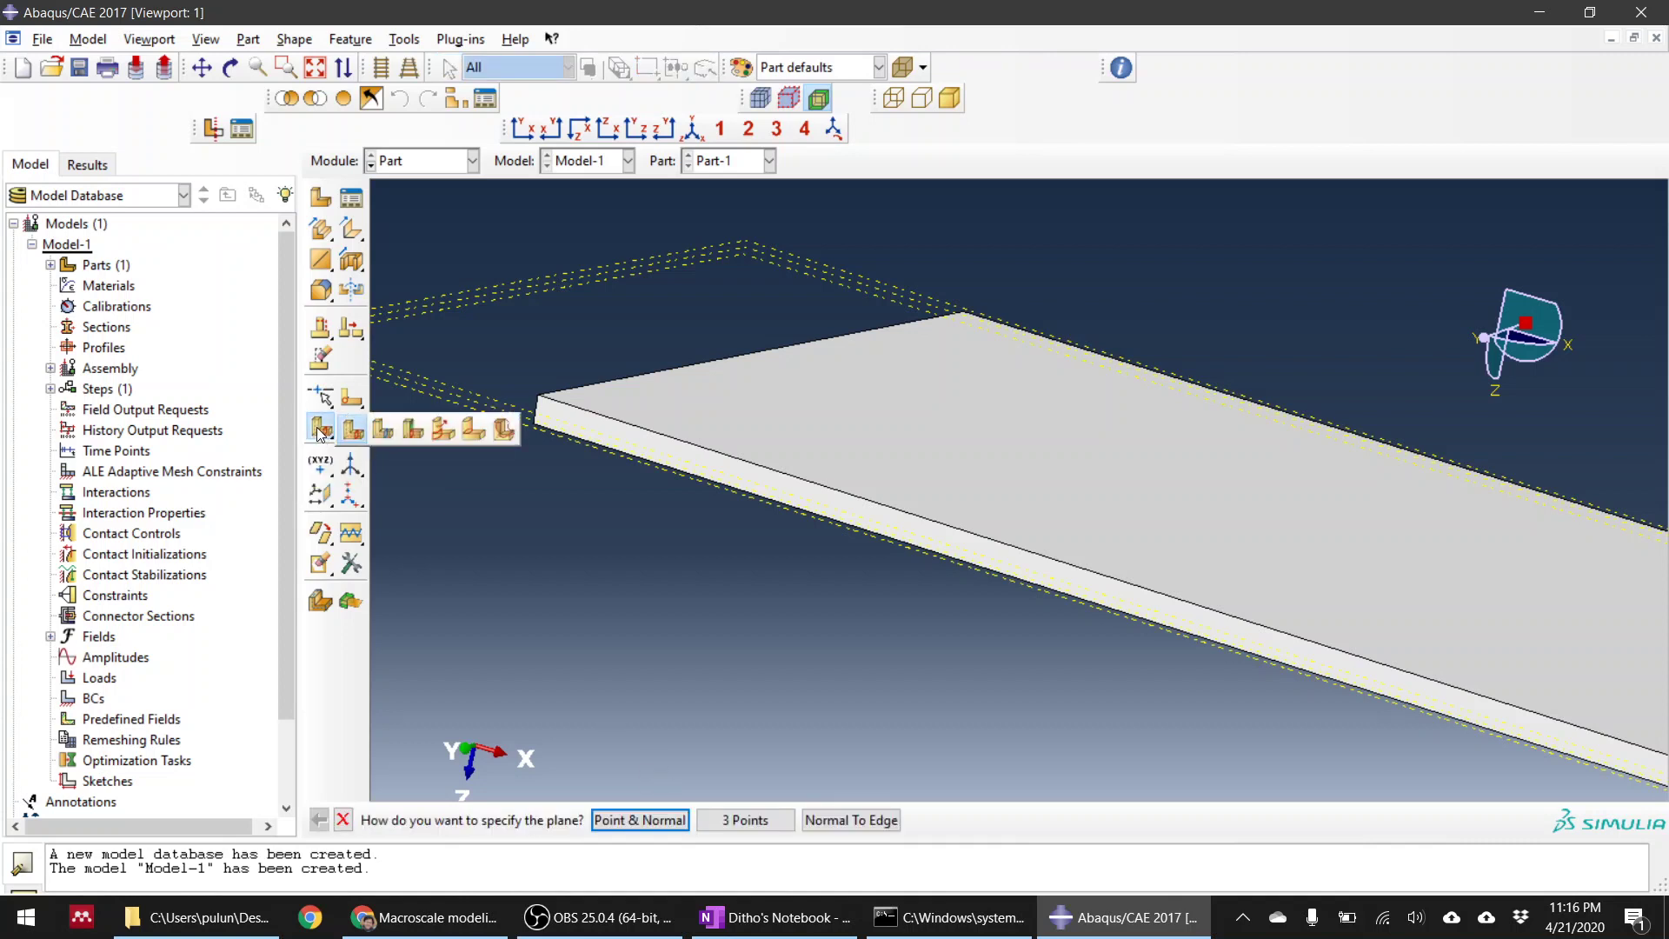
left_click(384, 438)
scroll(473, 413, "up", 3)
scroll(523, 432, "up", 8)
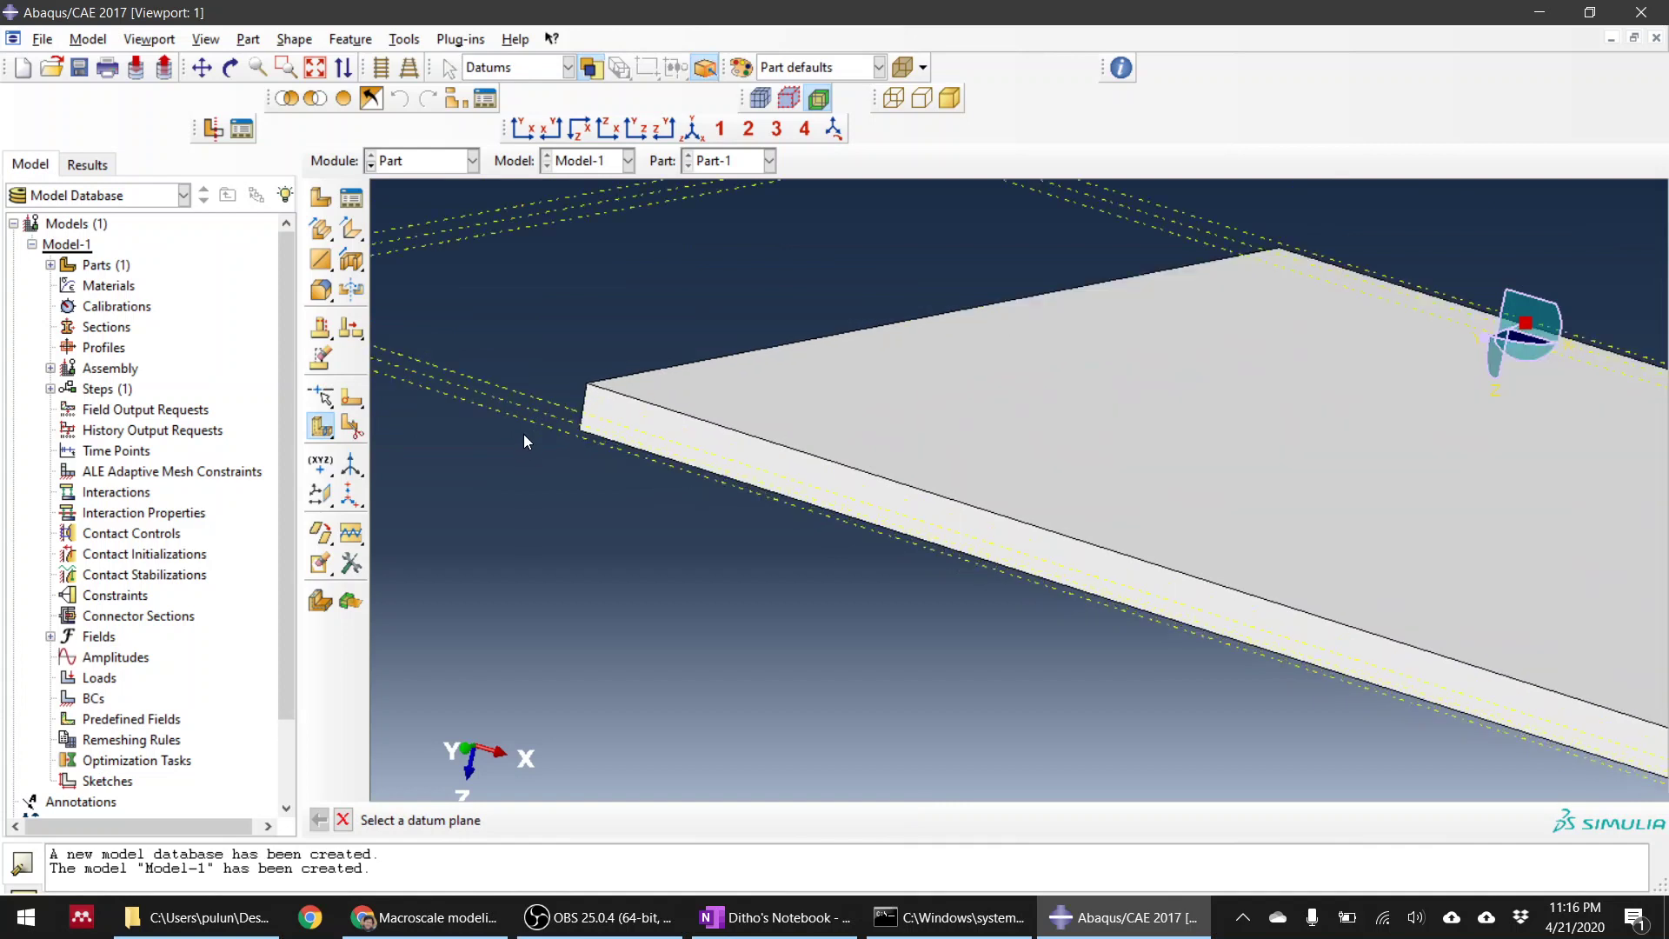
scroll(687, 460, "up", 2)
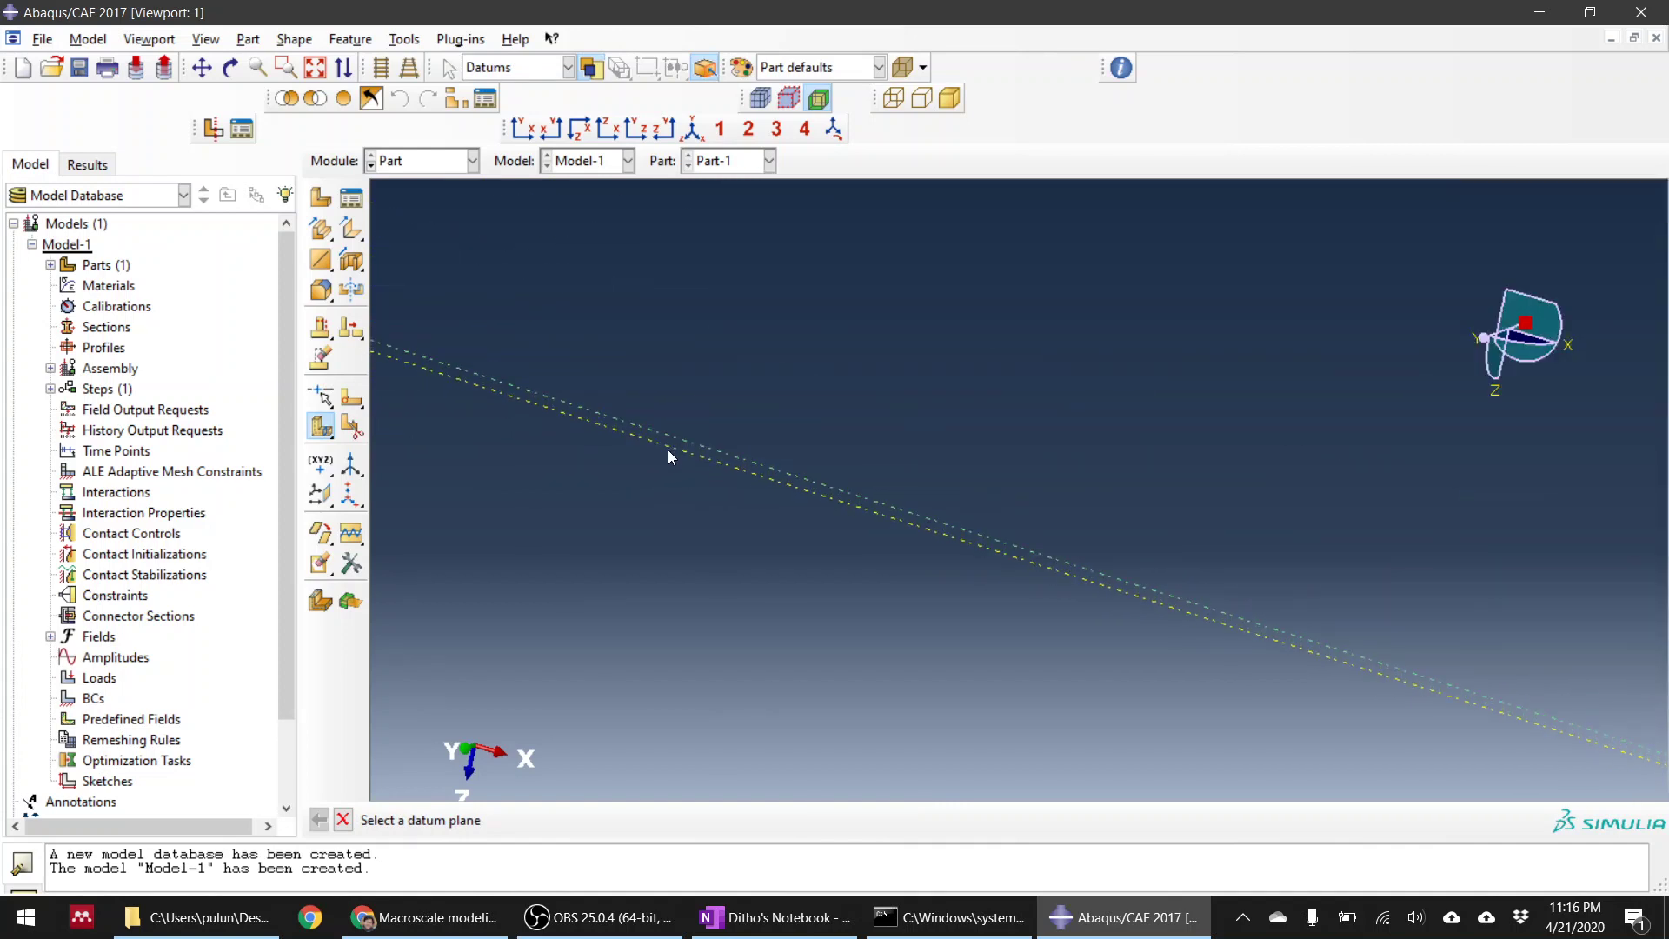
left_click(669, 450)
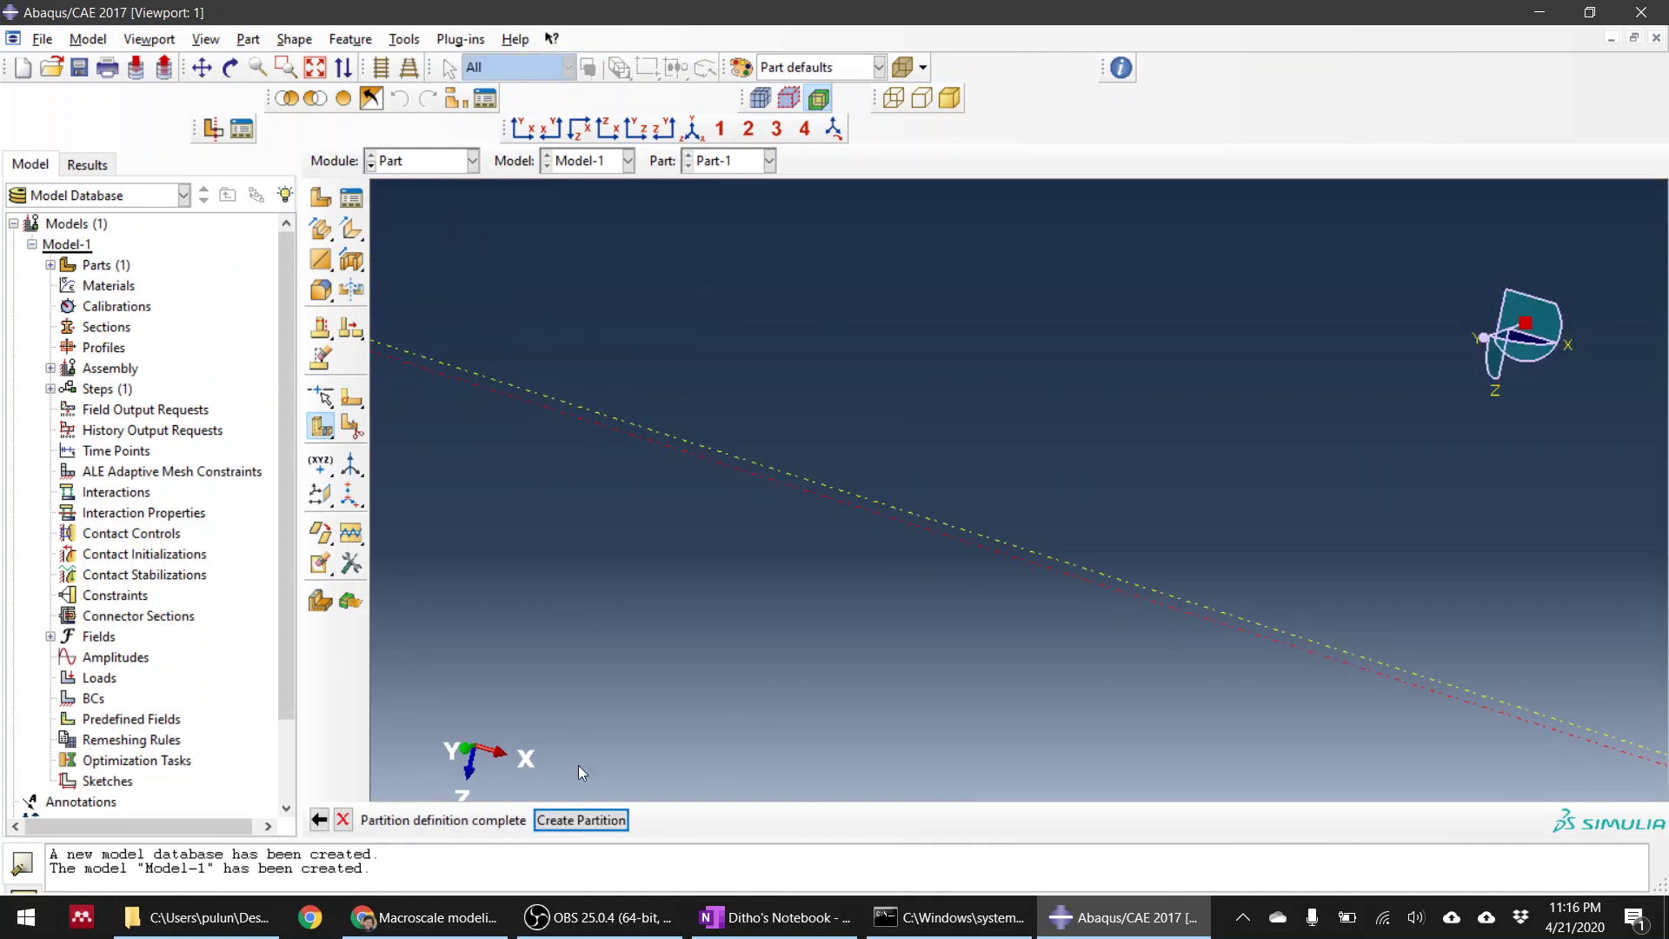
left_click(577, 817)
Step: Partition the adjoining cell with the upper datum plane of that same closely spaced pair to form the thin lower interface layer
scroll(608, 632, "down", 5)
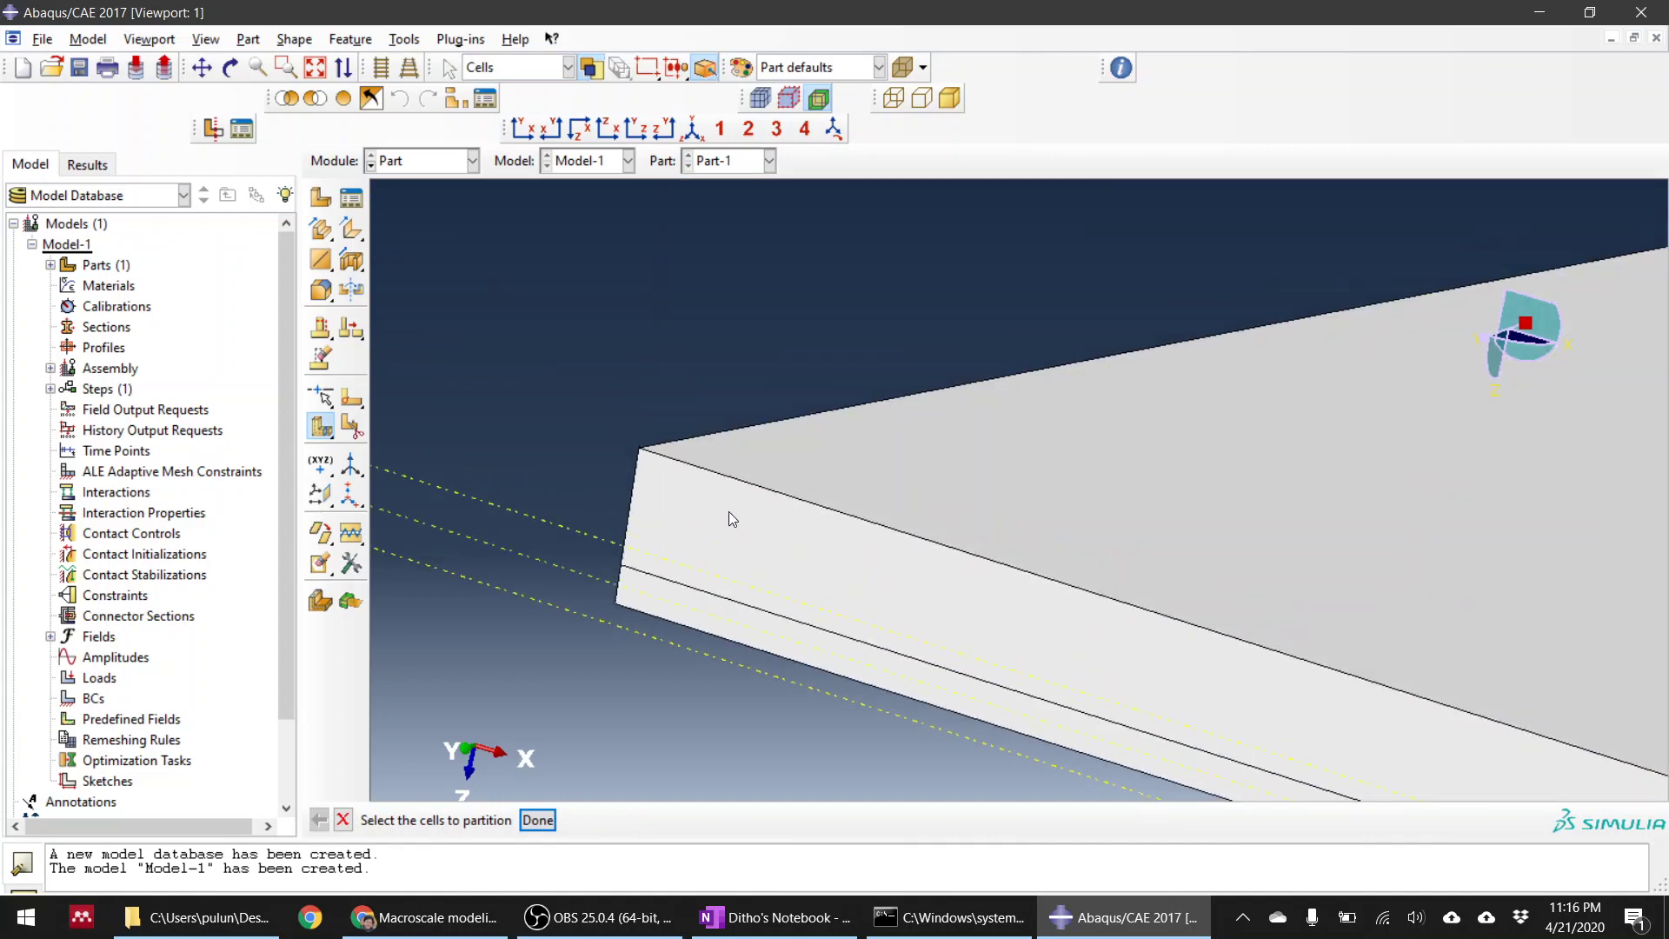
left_click(660, 599)
left_click(537, 820)
scroll(595, 615, "up", 2)
scroll(594, 615, "up", 3)
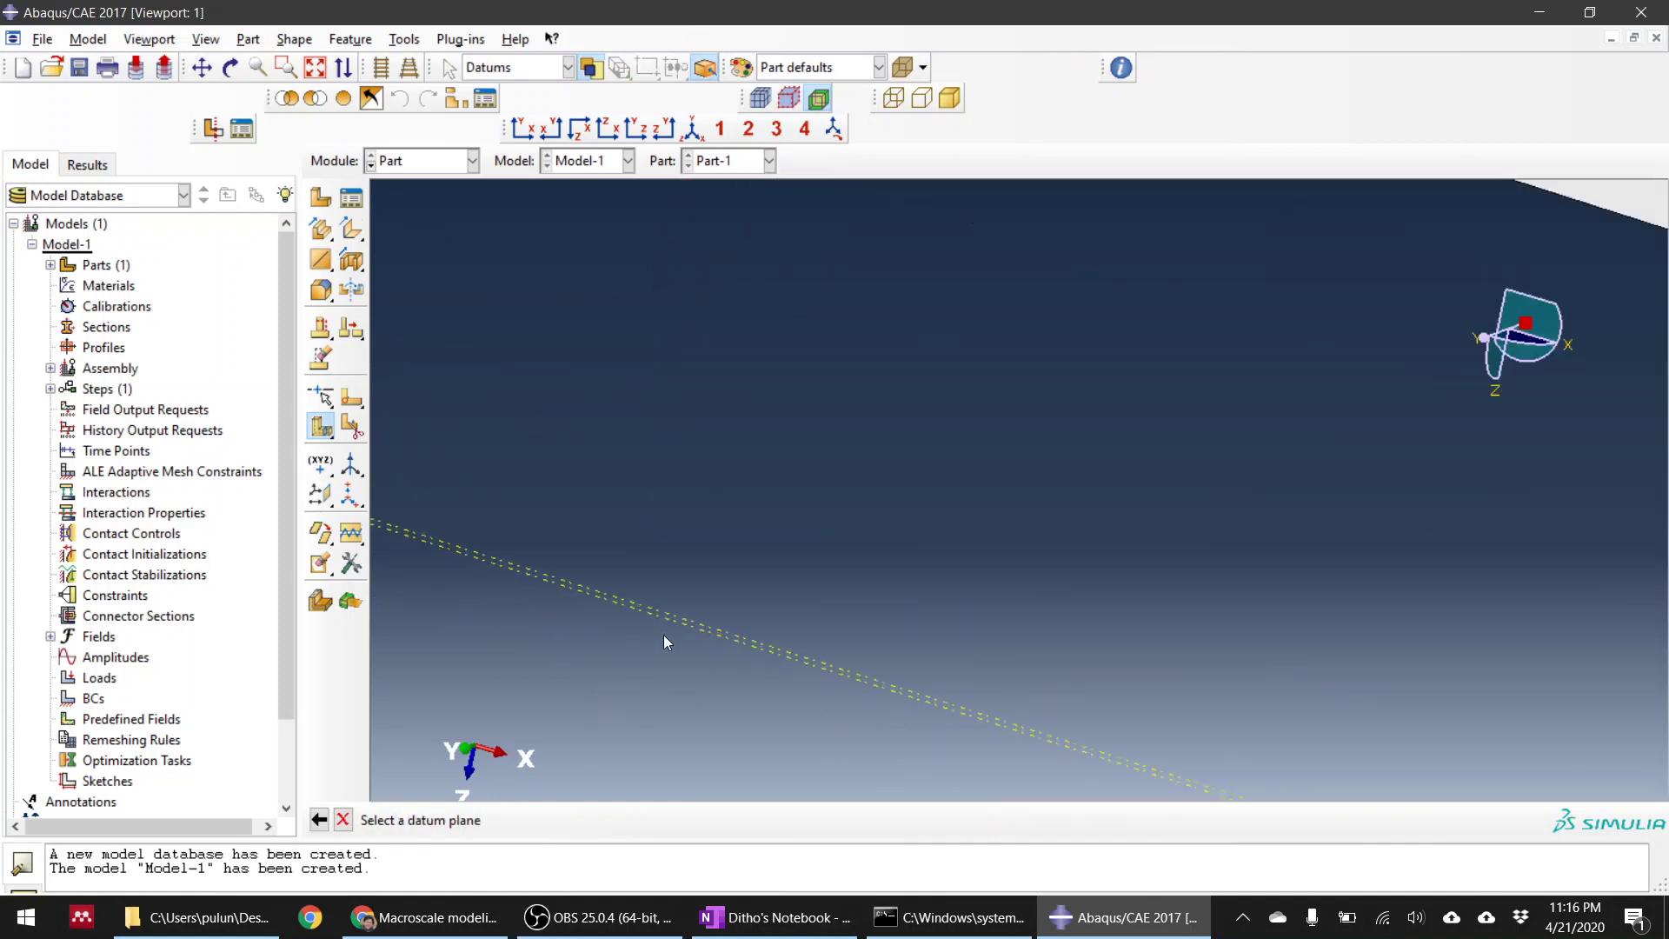
left_click(688, 596)
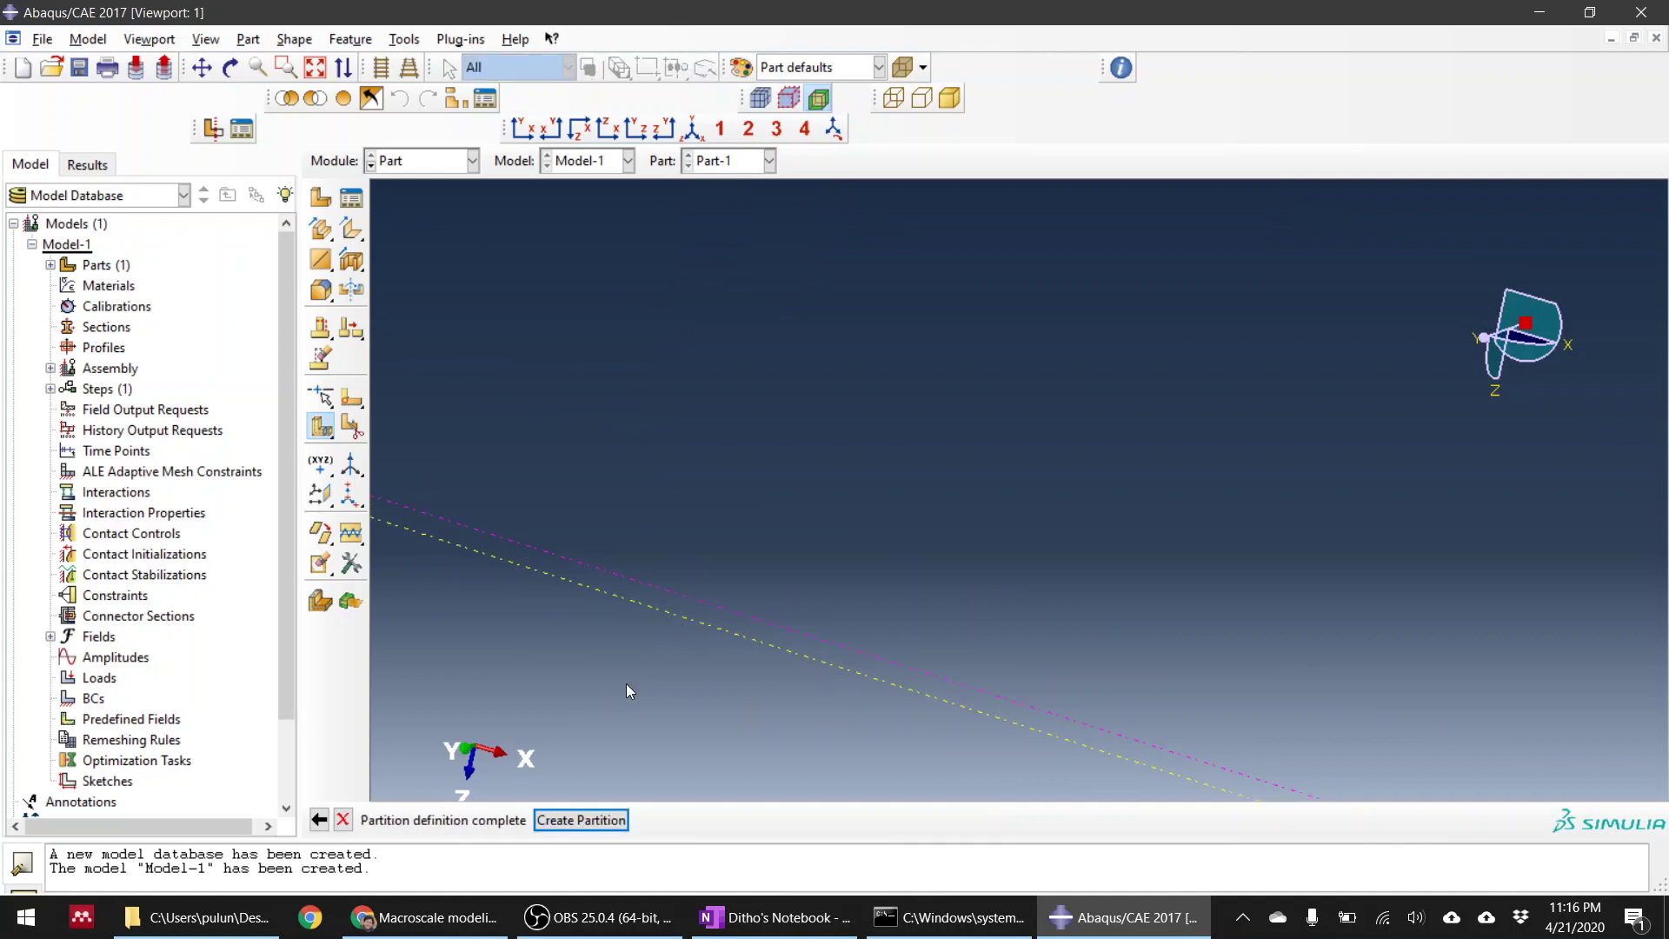
left_click(593, 821)
Step: Partition the large upper cell of the plate with the datum plane at mid-thickness
scroll(616, 687, "down", 8)
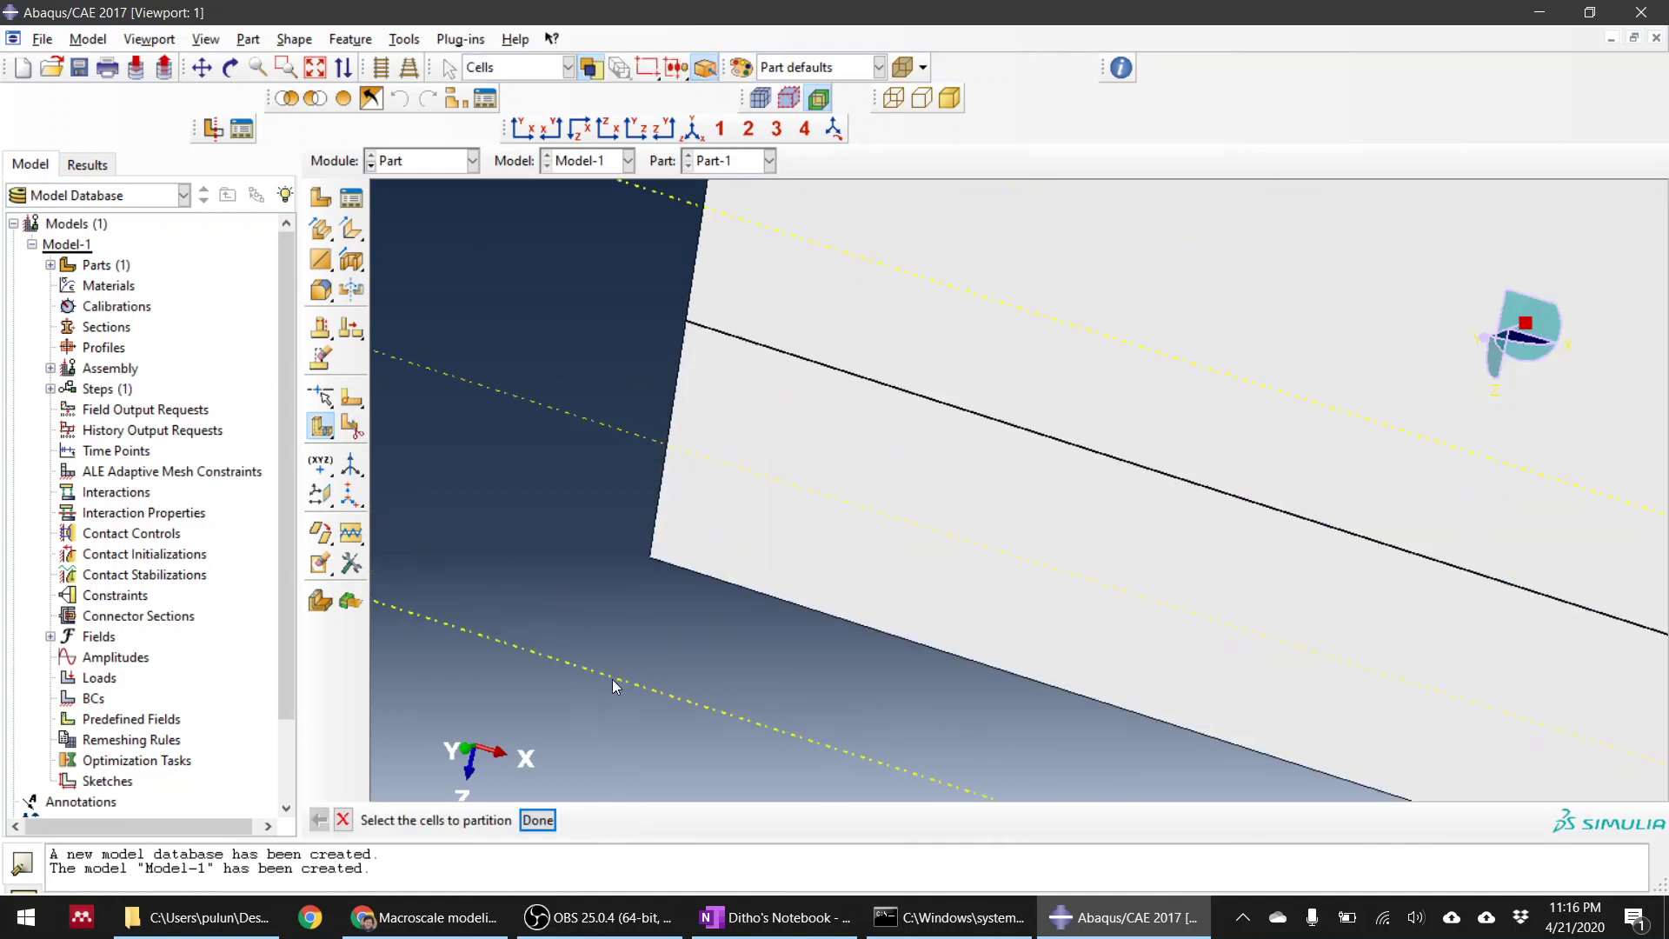
left_click(758, 430)
left_click(537, 820)
scroll(592, 601, "up", 3)
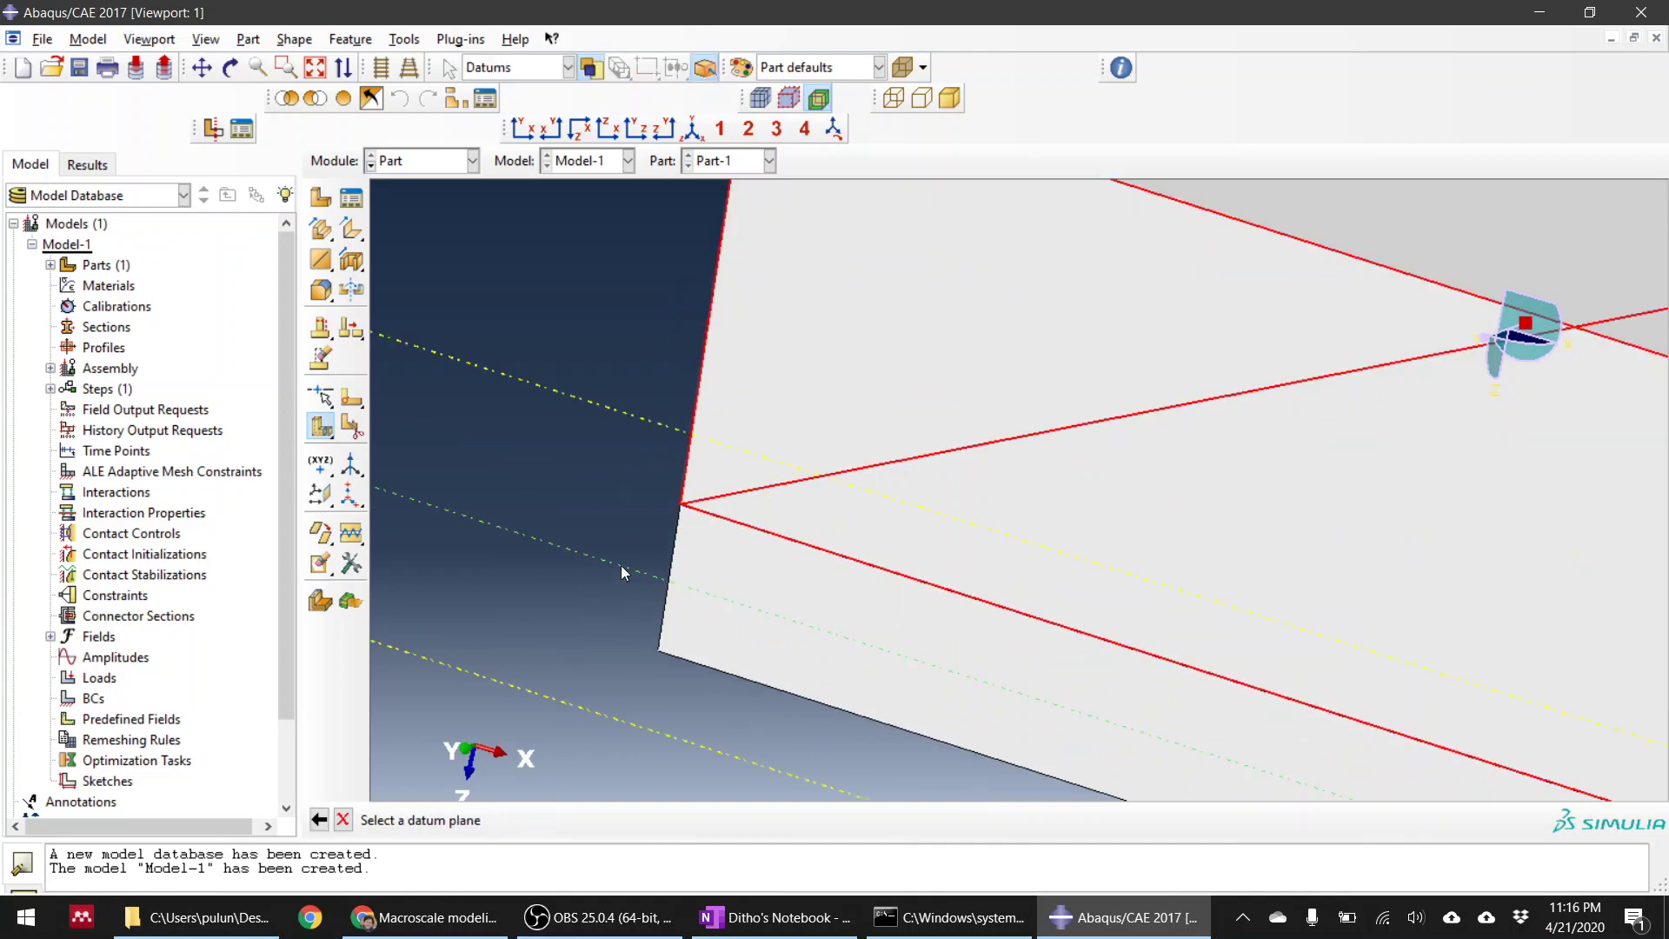
left_click(621, 565)
left_click(609, 816)
Step: Partition the upper half of the plate with the lower of the two closely spaced datum planes at the upper ply interface
scroll(593, 612, "down", 2)
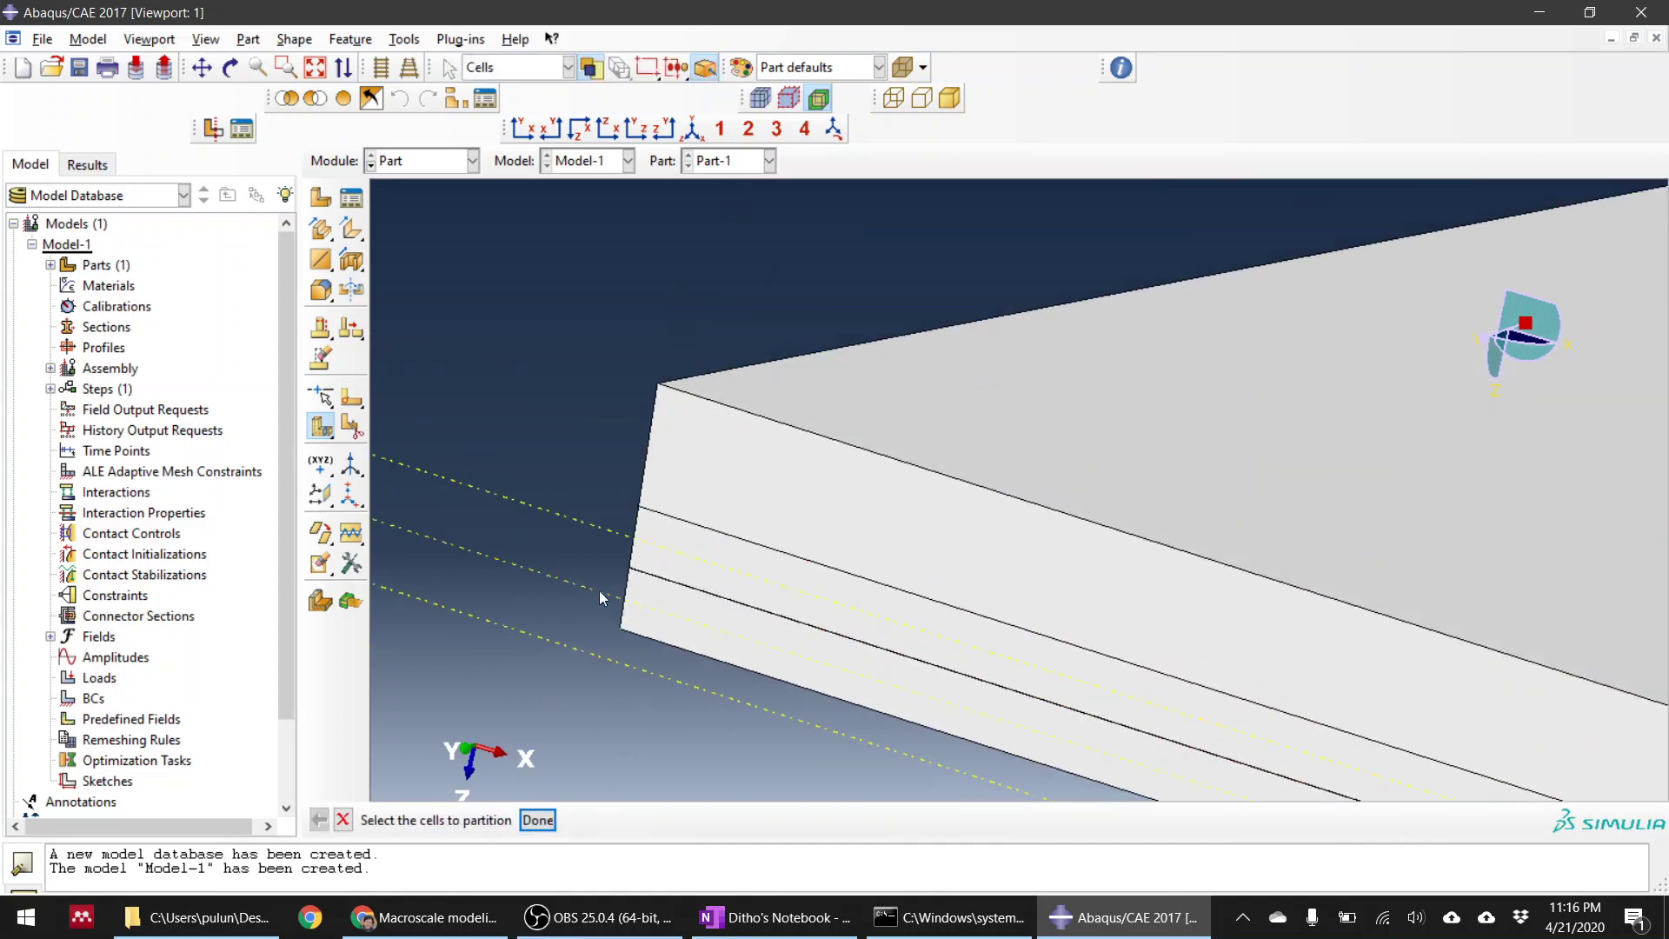
left_click(712, 414)
left_click(538, 820)
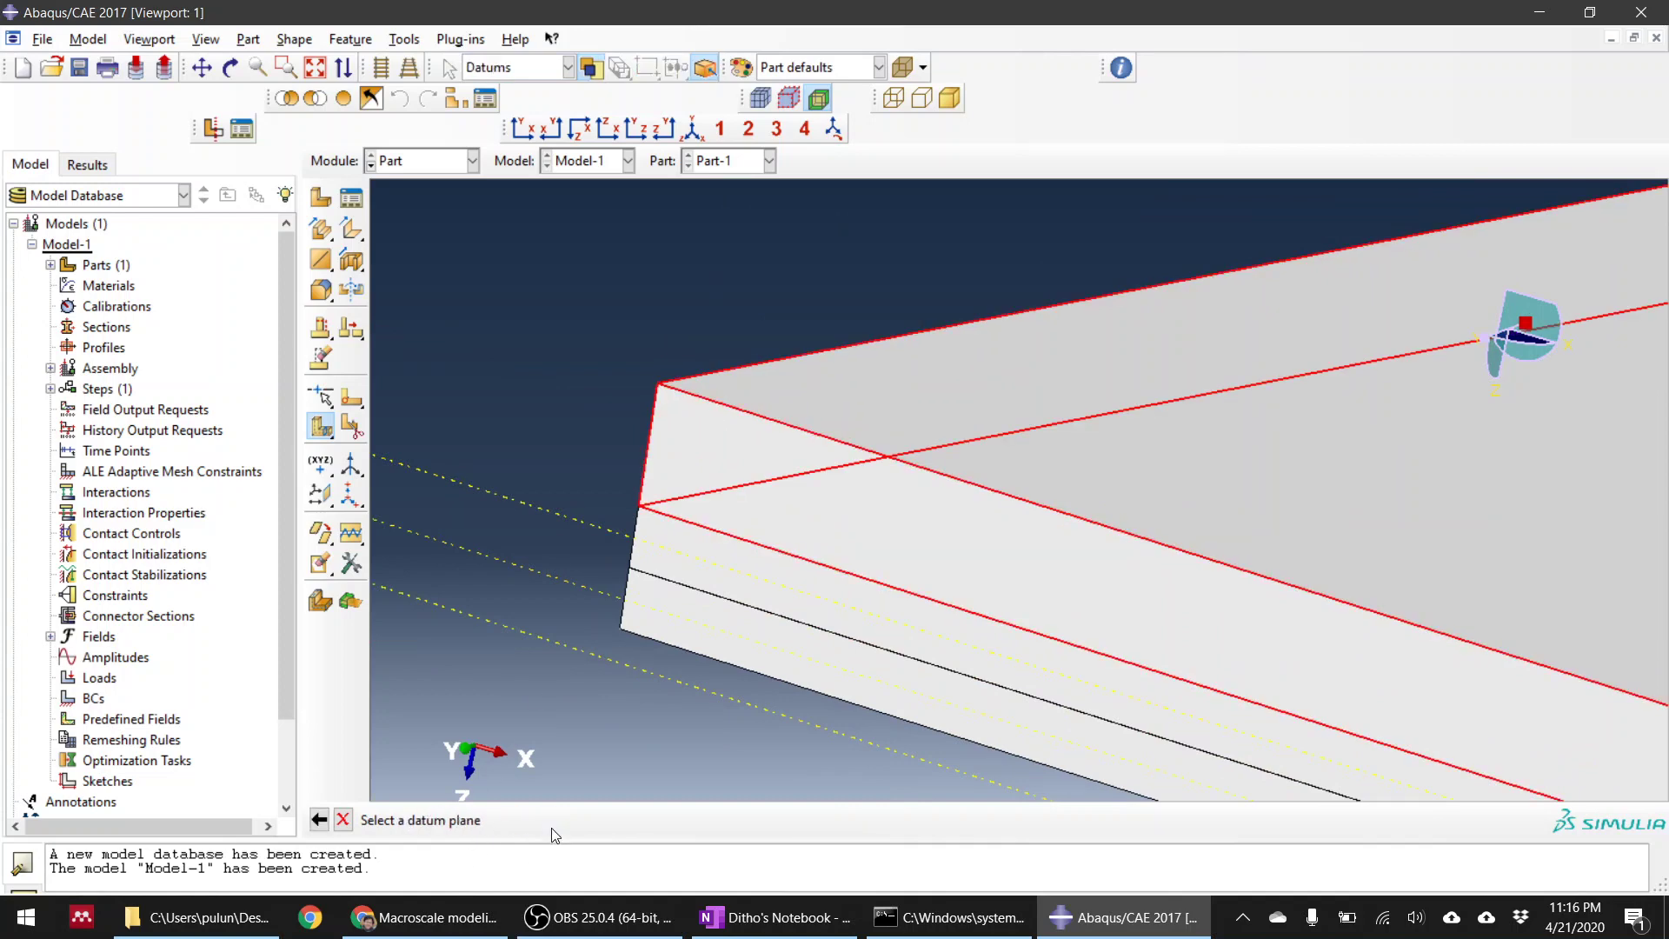
scroll(690, 471, "up", 3)
scroll(826, 521, "up", 2)
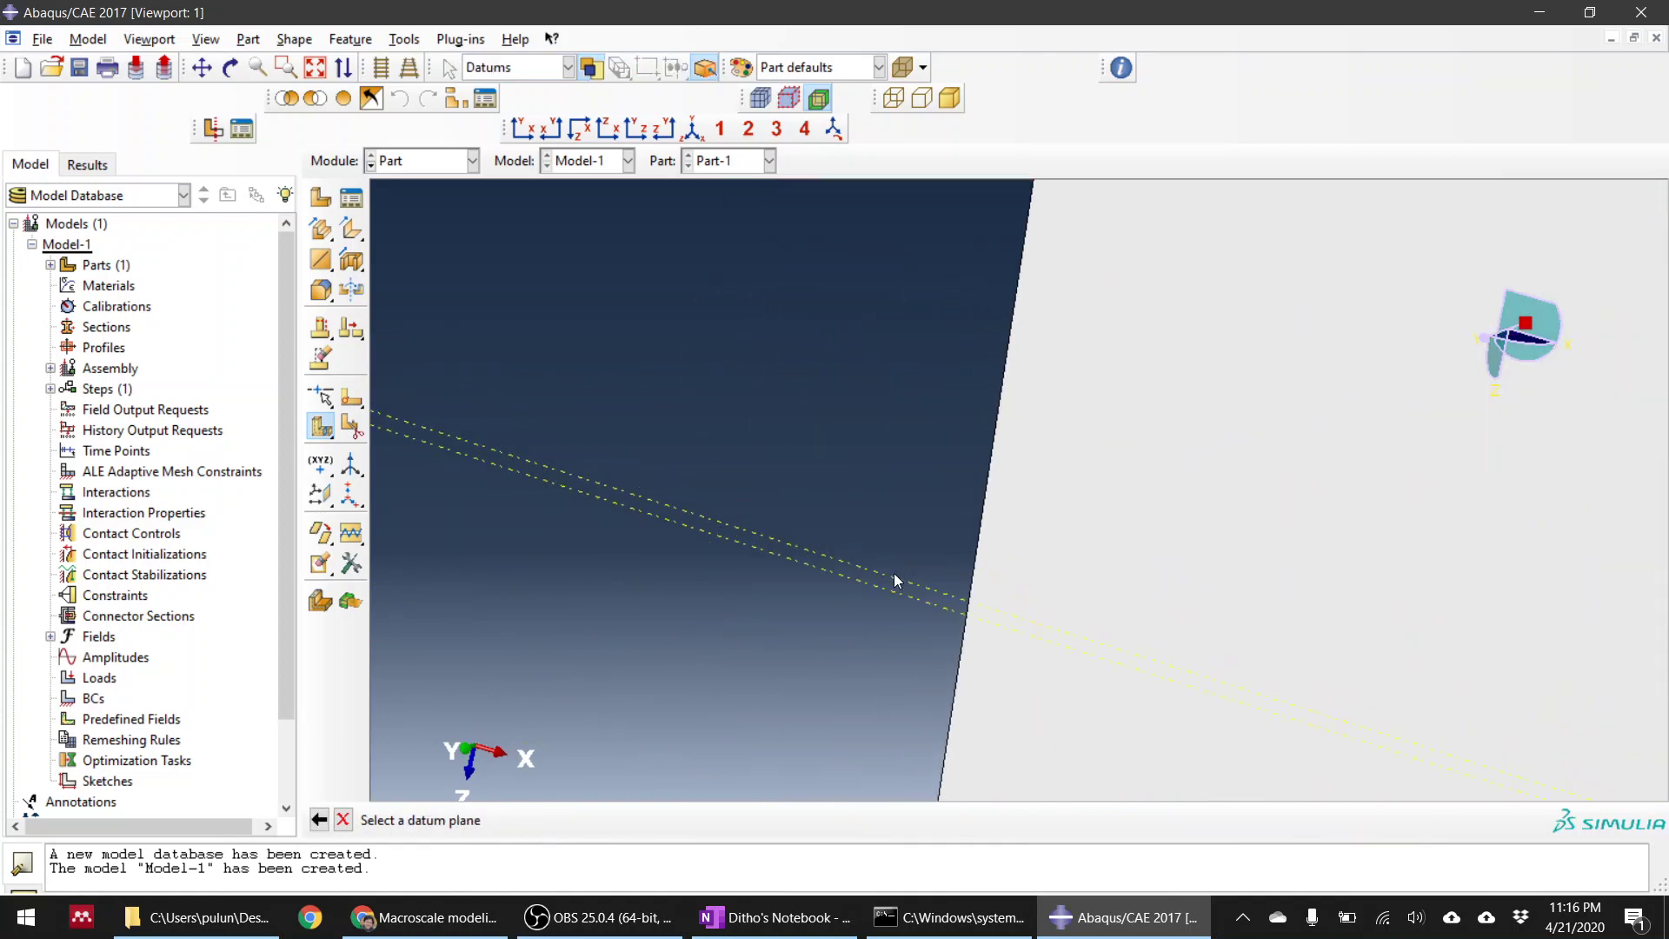
left_click(885, 591)
left_click(591, 823)
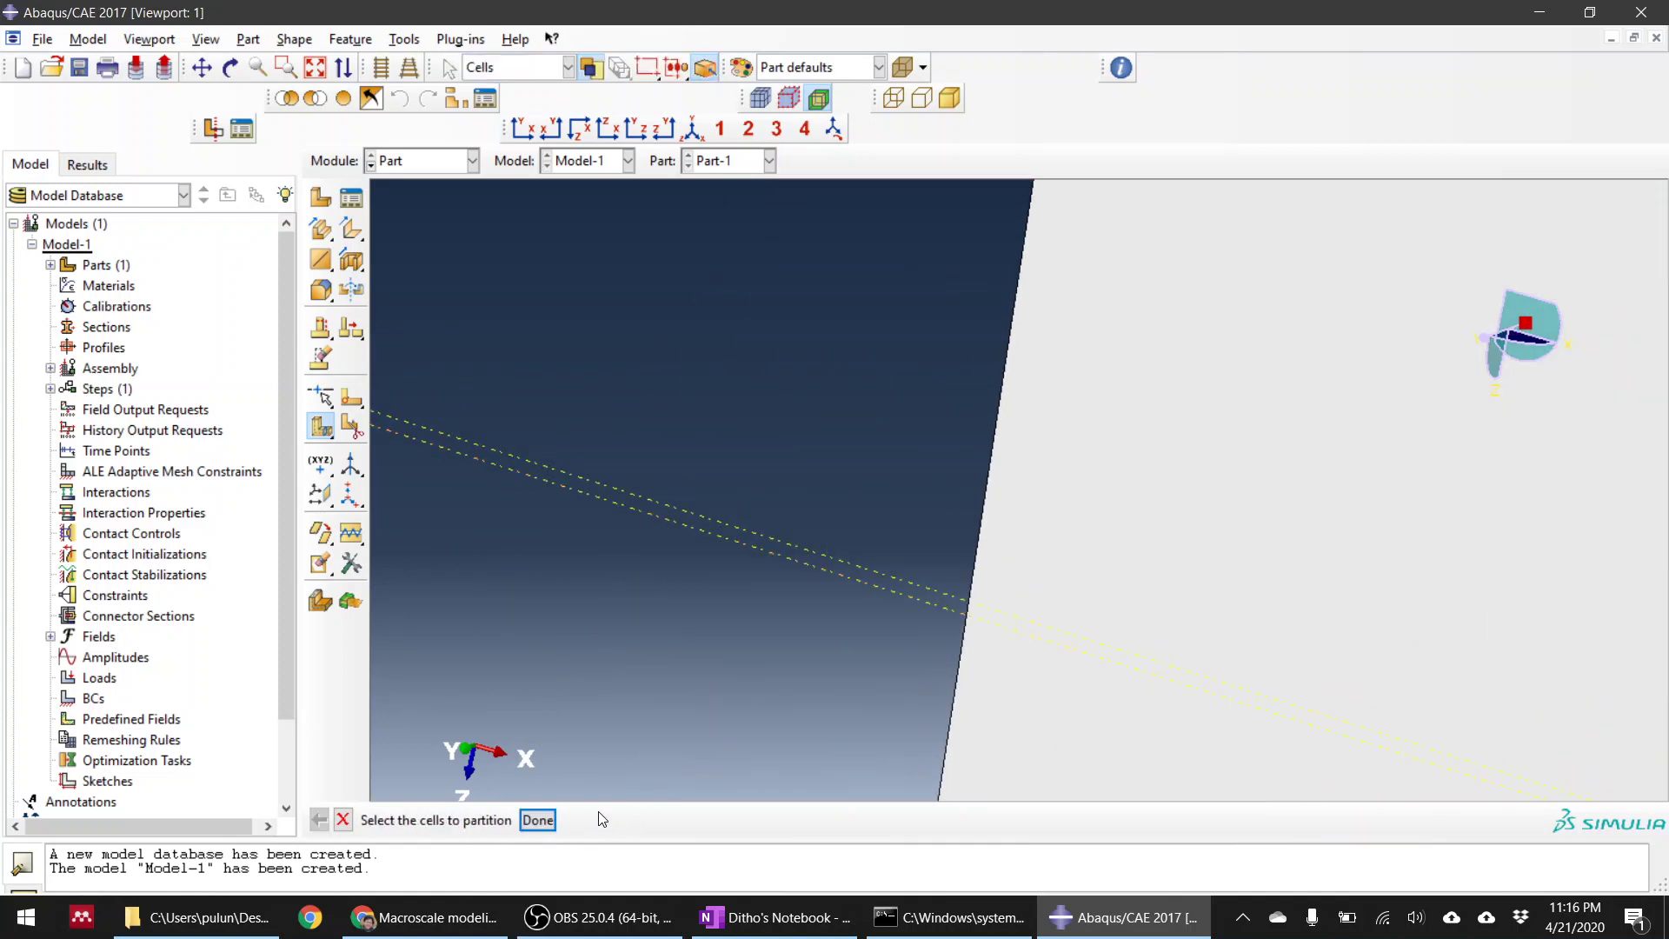
Step: Partition the topmost cell with the upper datum plane of the upper interface pair to form the second thin layer
scroll(657, 645, "down", 4)
left_click(822, 363)
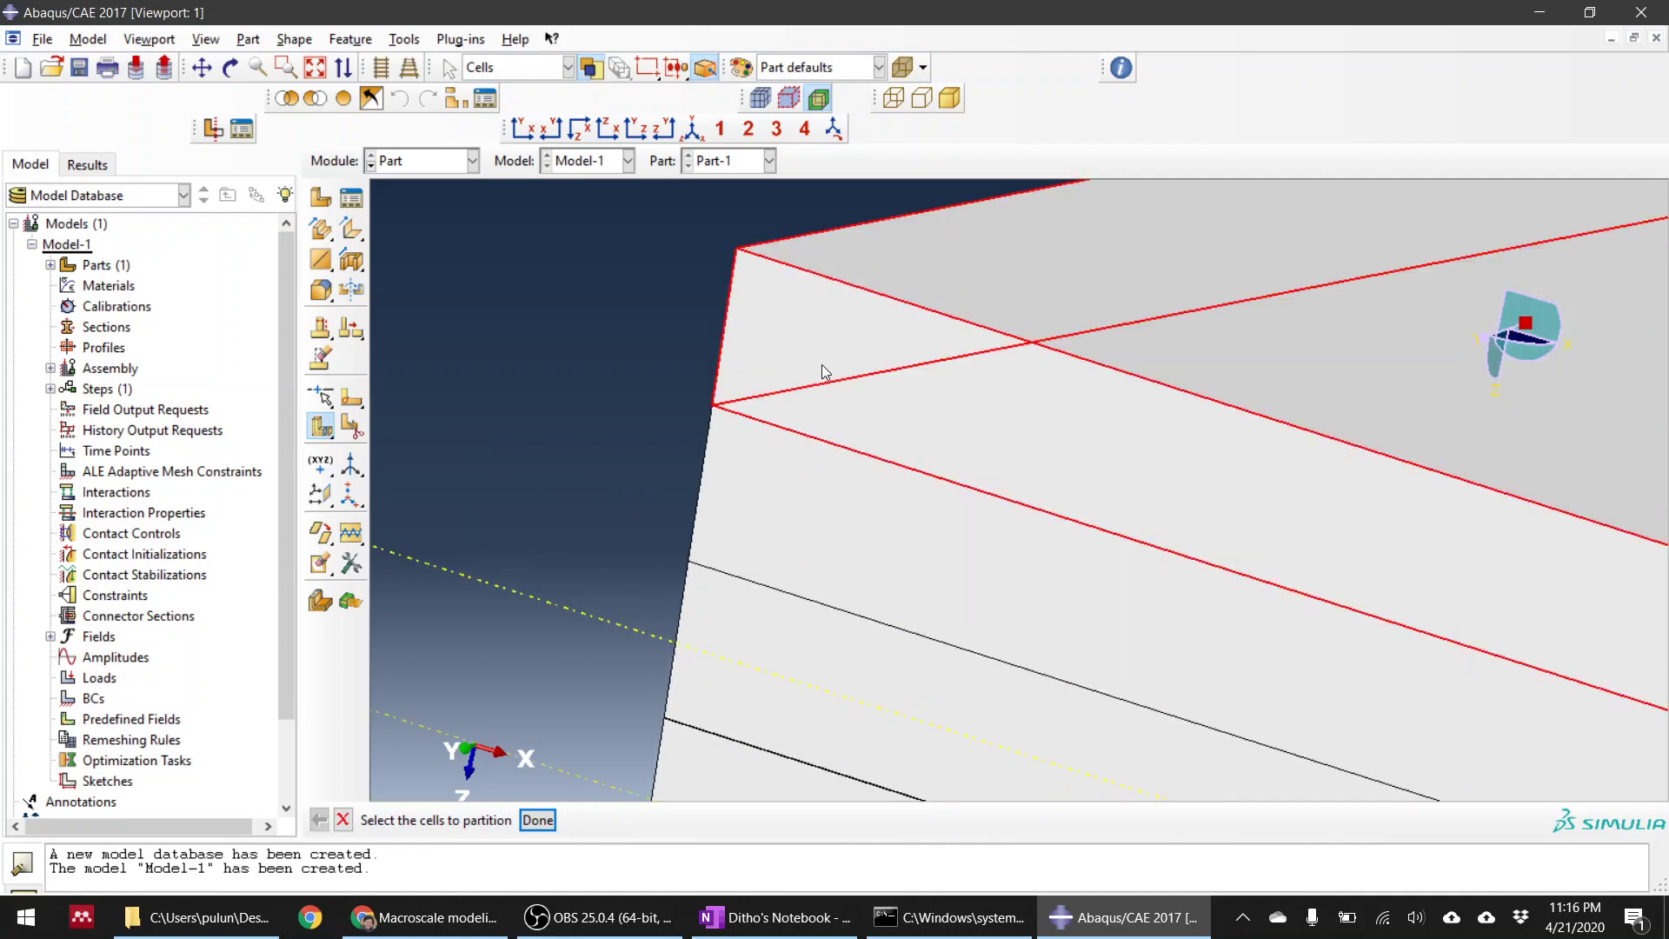
left_click(537, 821)
scroll(629, 626, "up", 5)
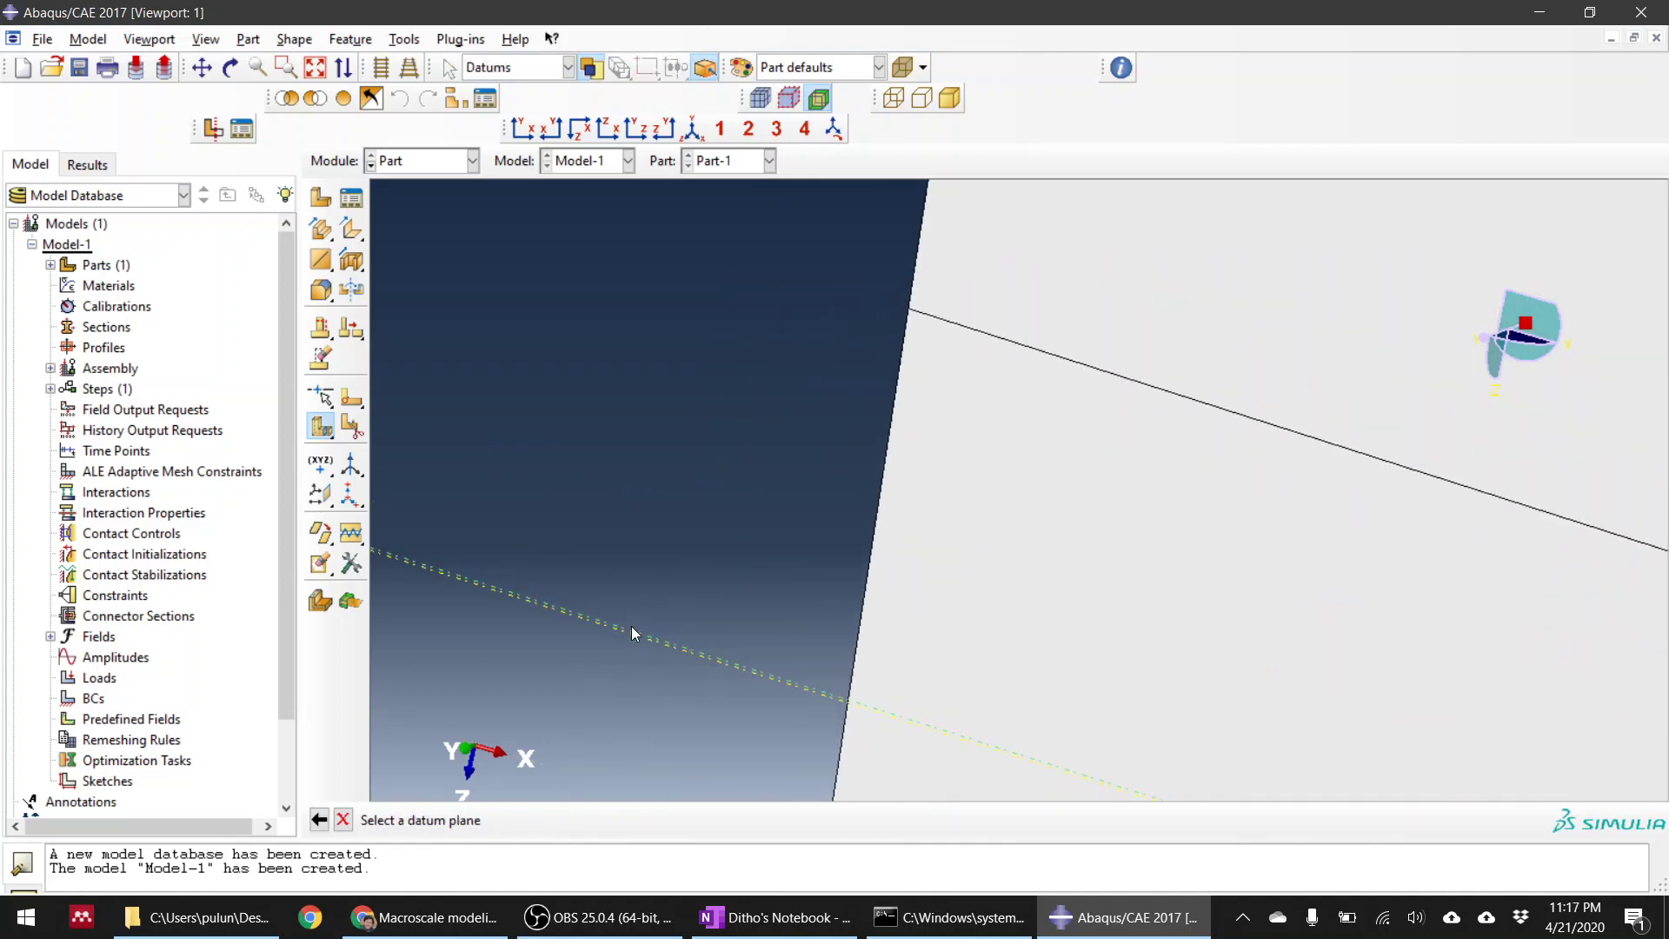
left_click(669, 645)
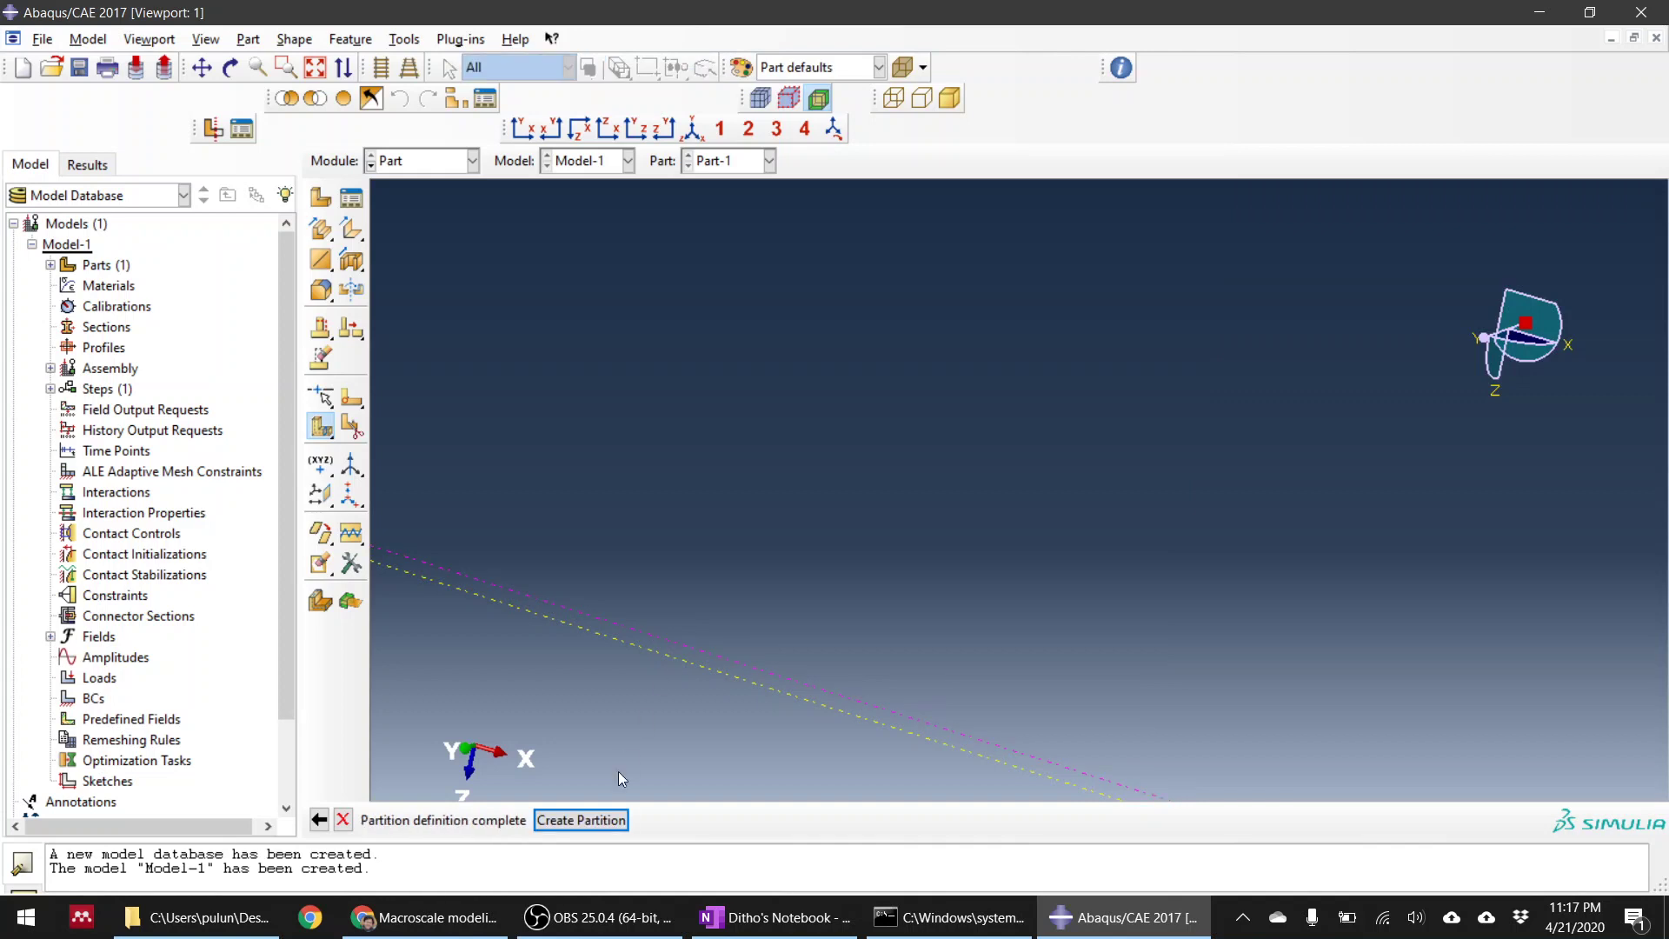
left_click(591, 820)
Step: Examine the ply cells and the thin interface layers at the plate's end, and end the cell partitioning
scroll(640, 516, "down", 5)
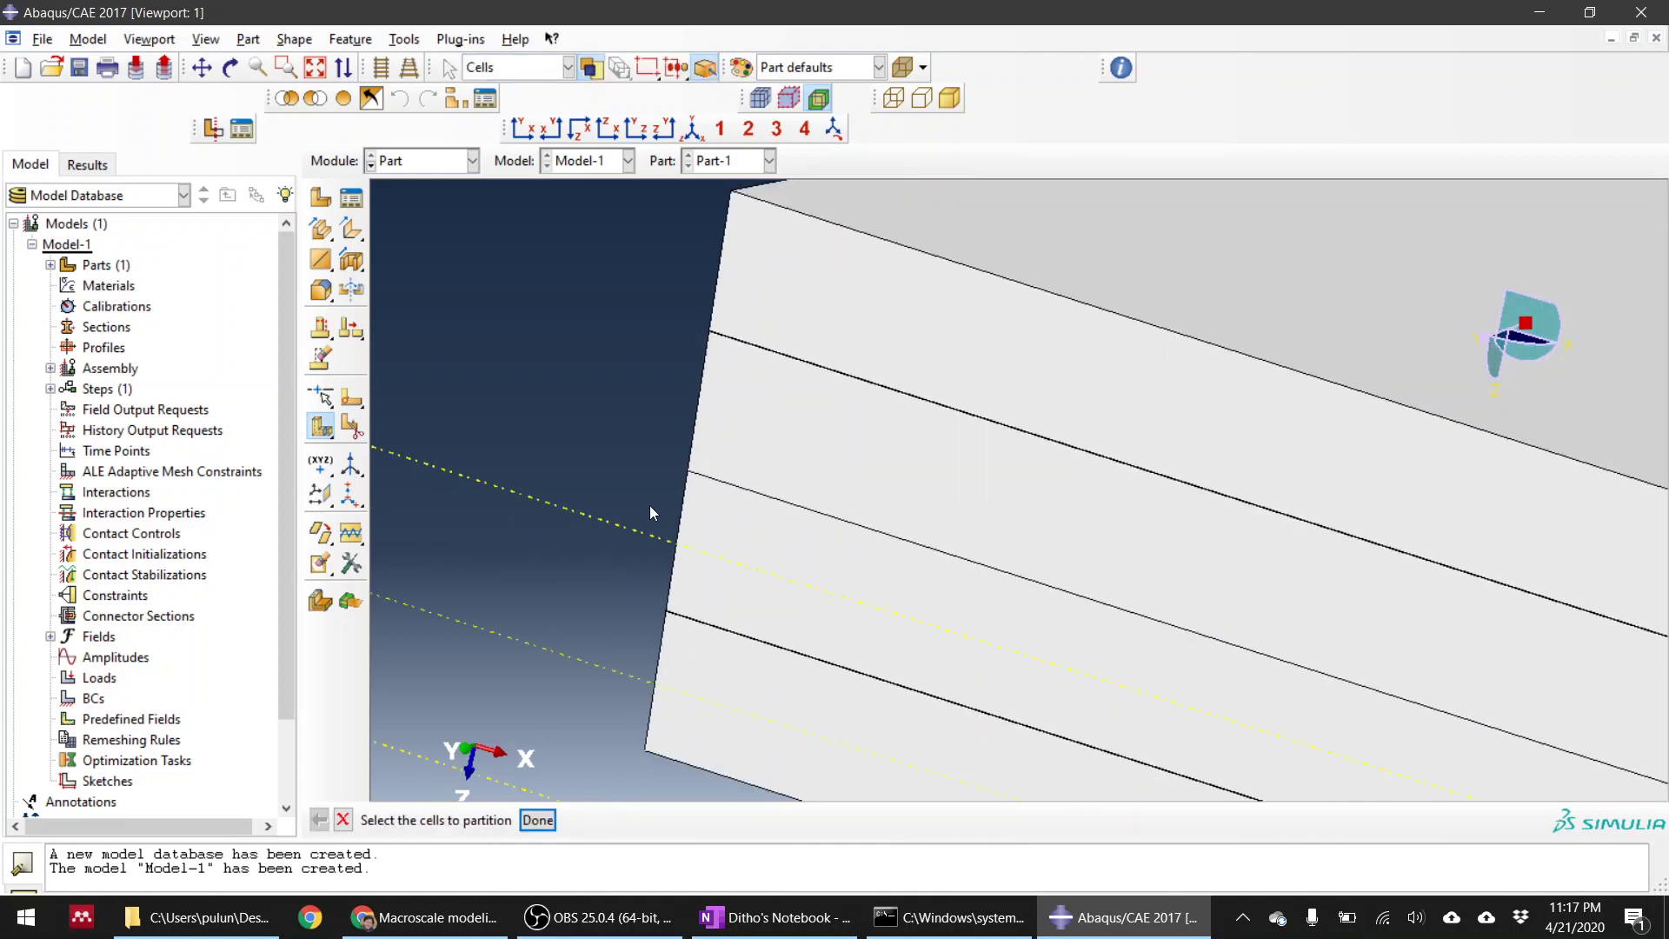
scroll(709, 337, "up", 5)
left_click(723, 325)
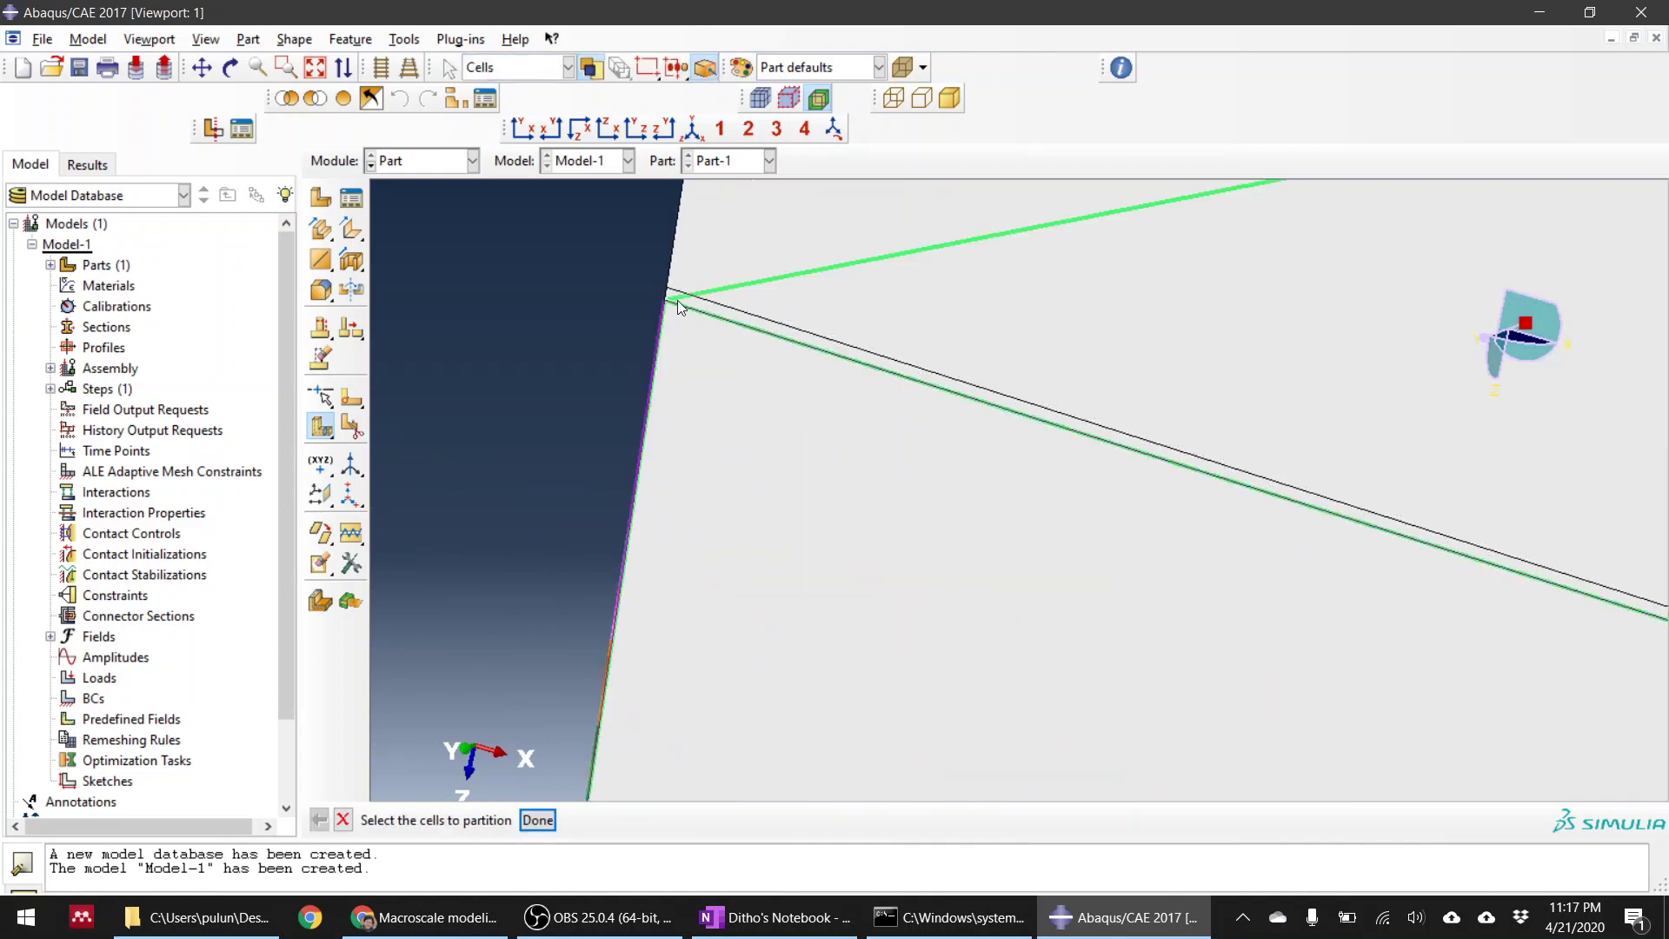
scroll(587, 301, "down", 6)
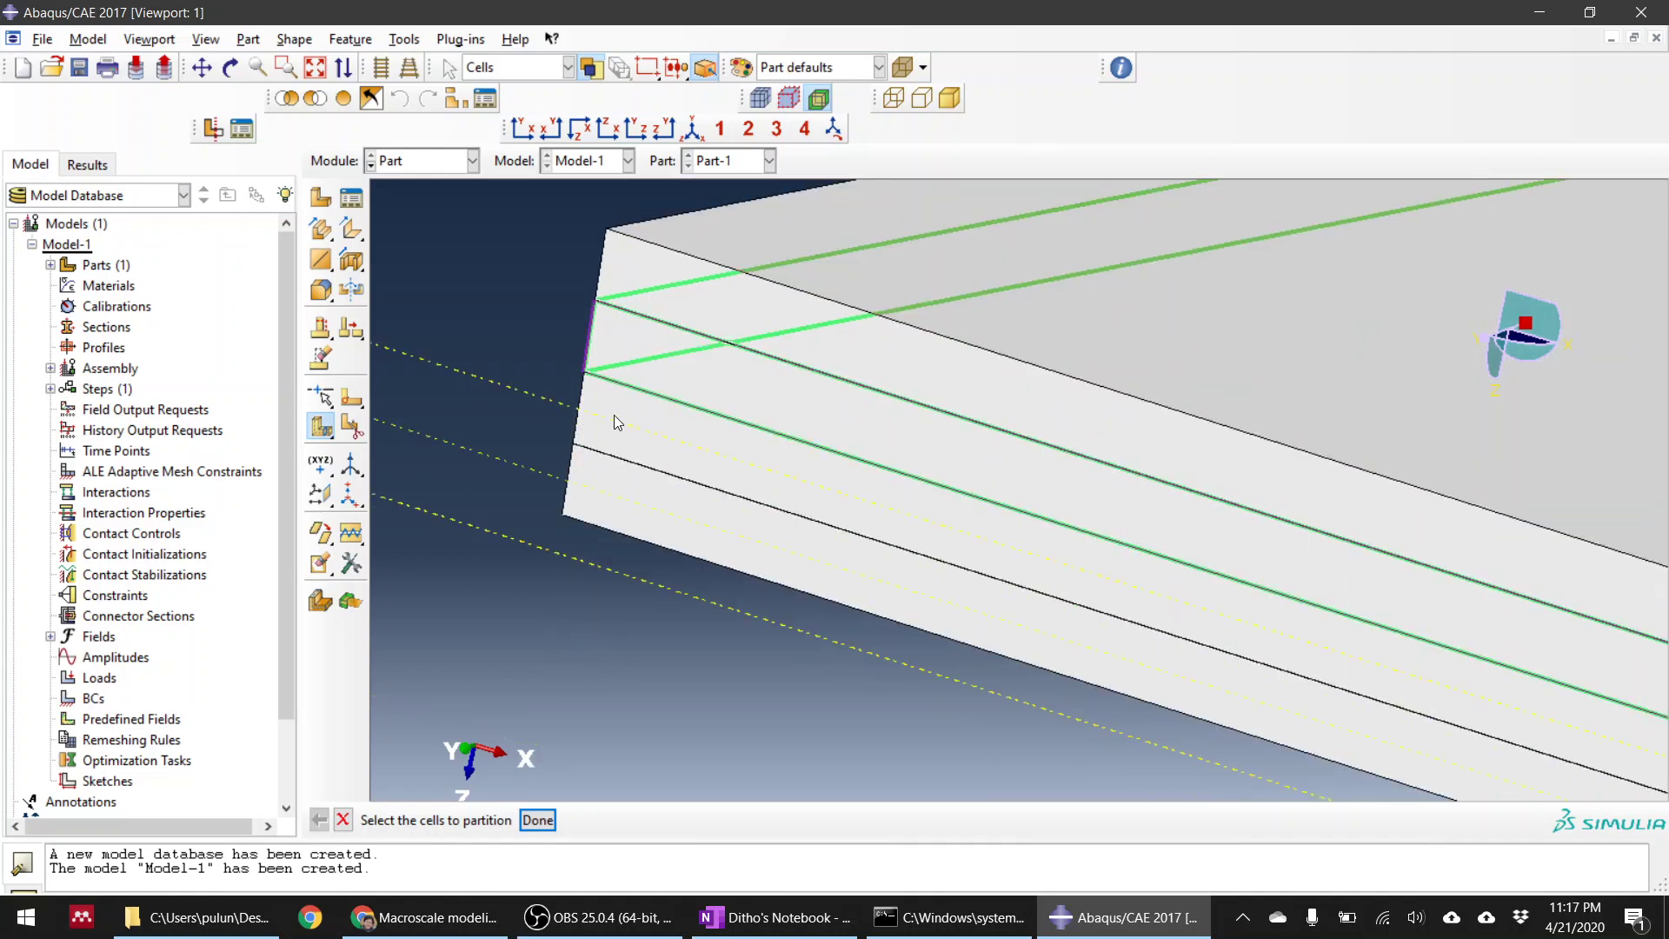
scroll(600, 424, "up", 2)
scroll(549, 478, "up", 4)
scroll(509, 383, "up", 2)
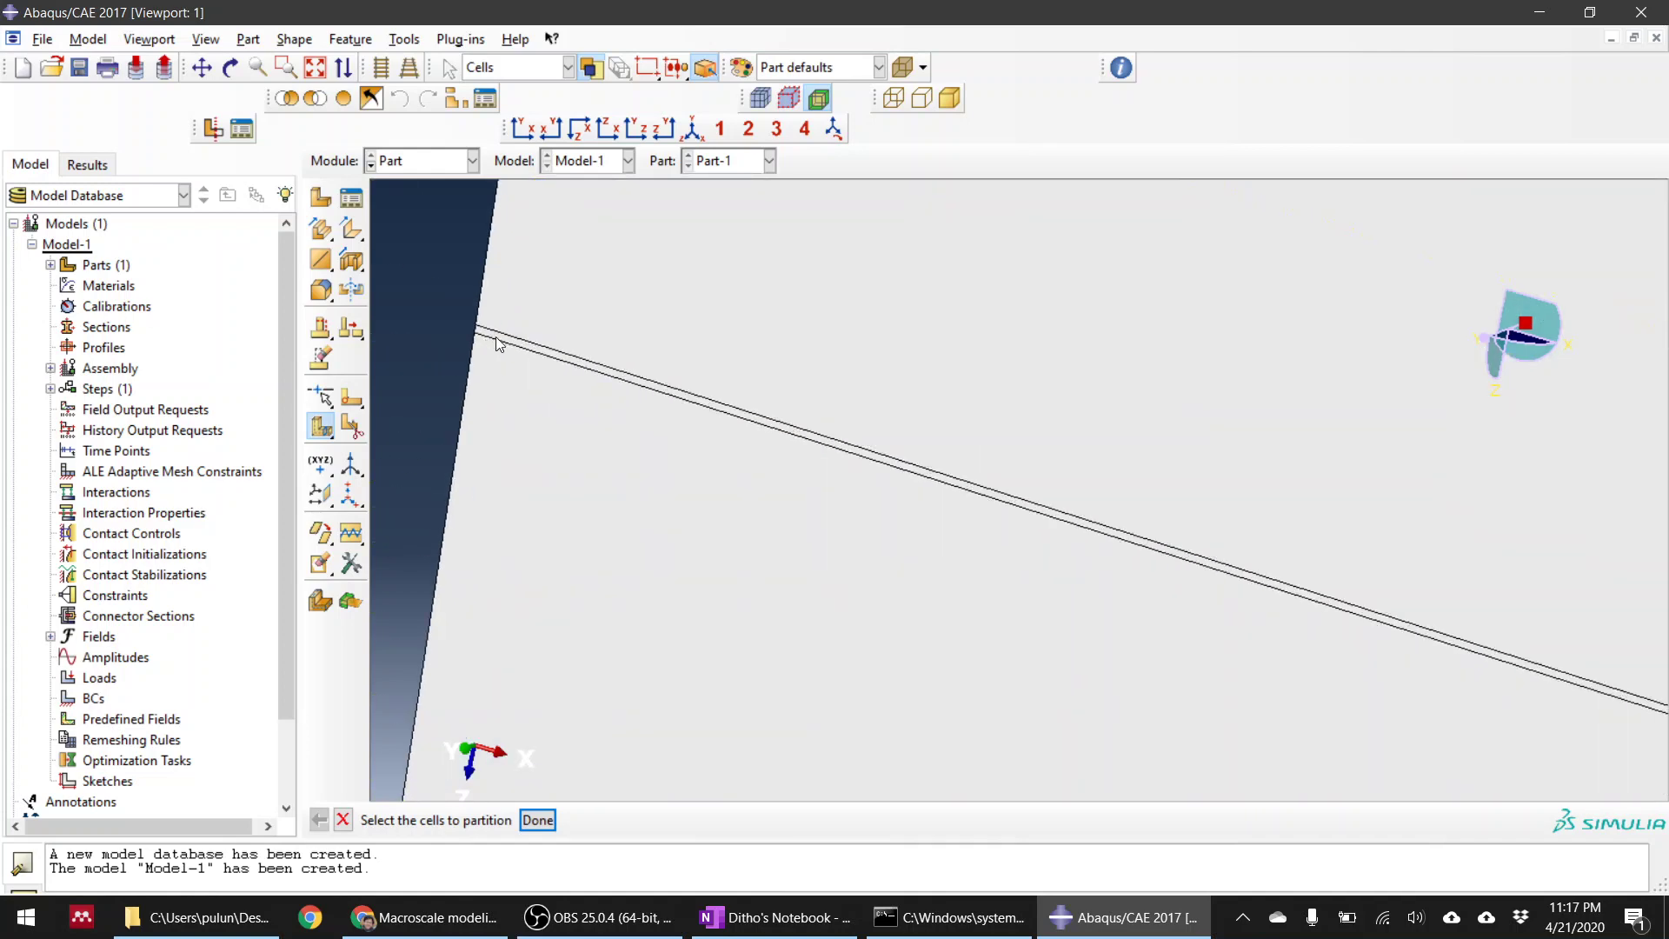
left_click(567, 342)
left_click(537, 820)
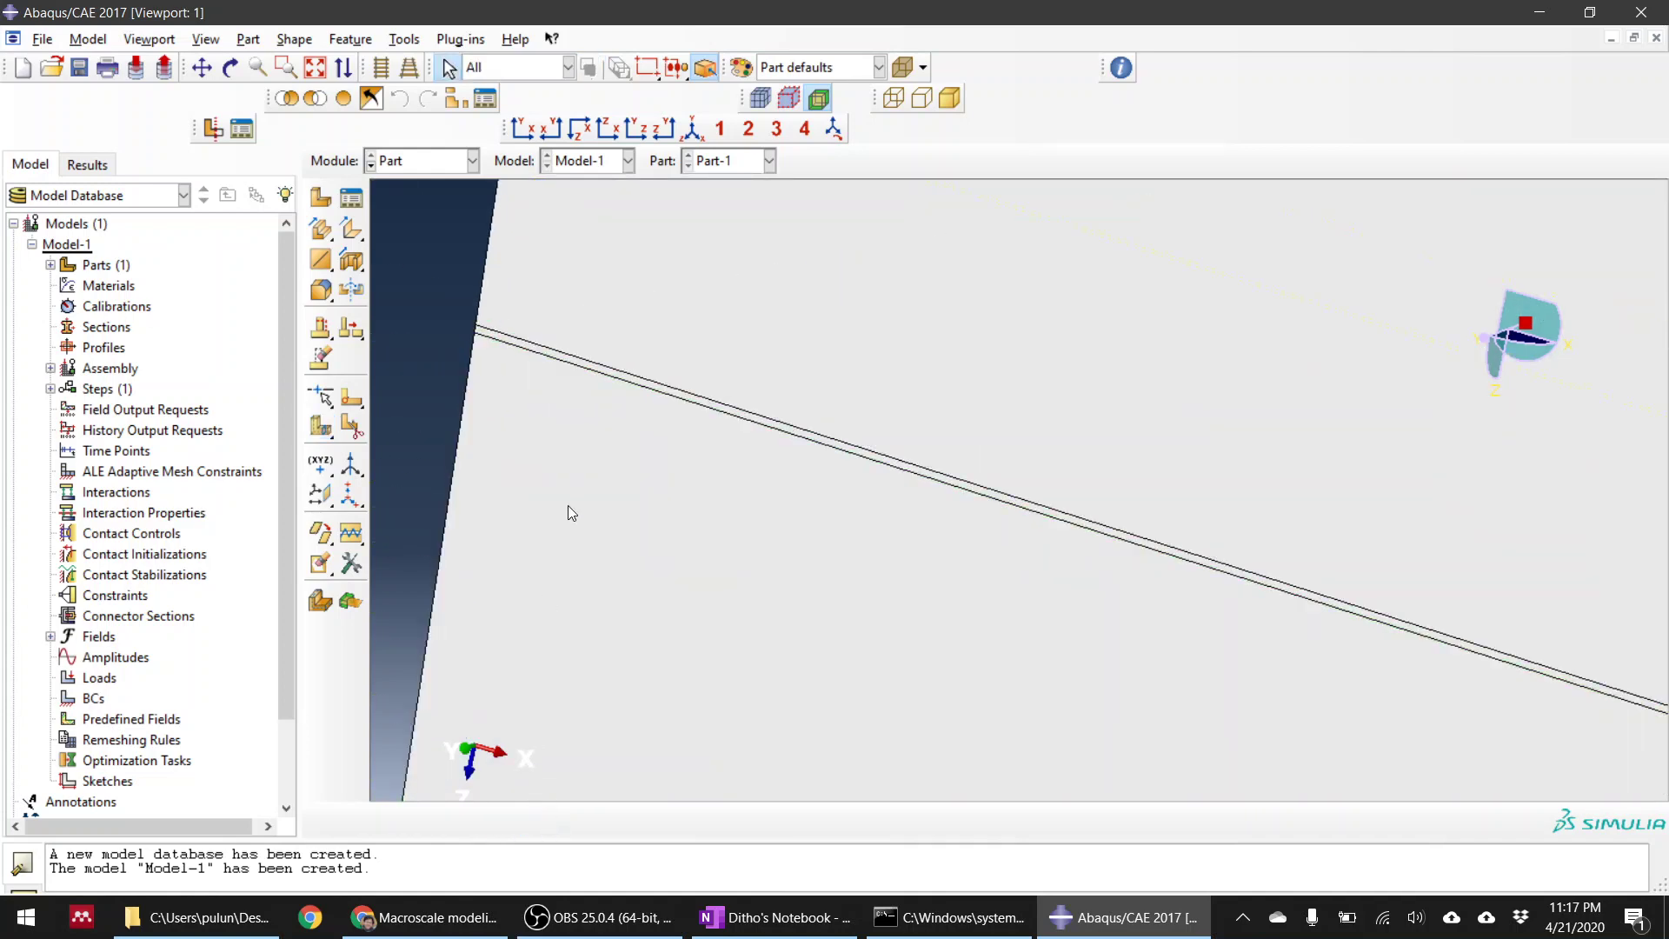
Step: Switch to the Property module with the partitioned plate in view
scroll(571, 513, "down", 6)
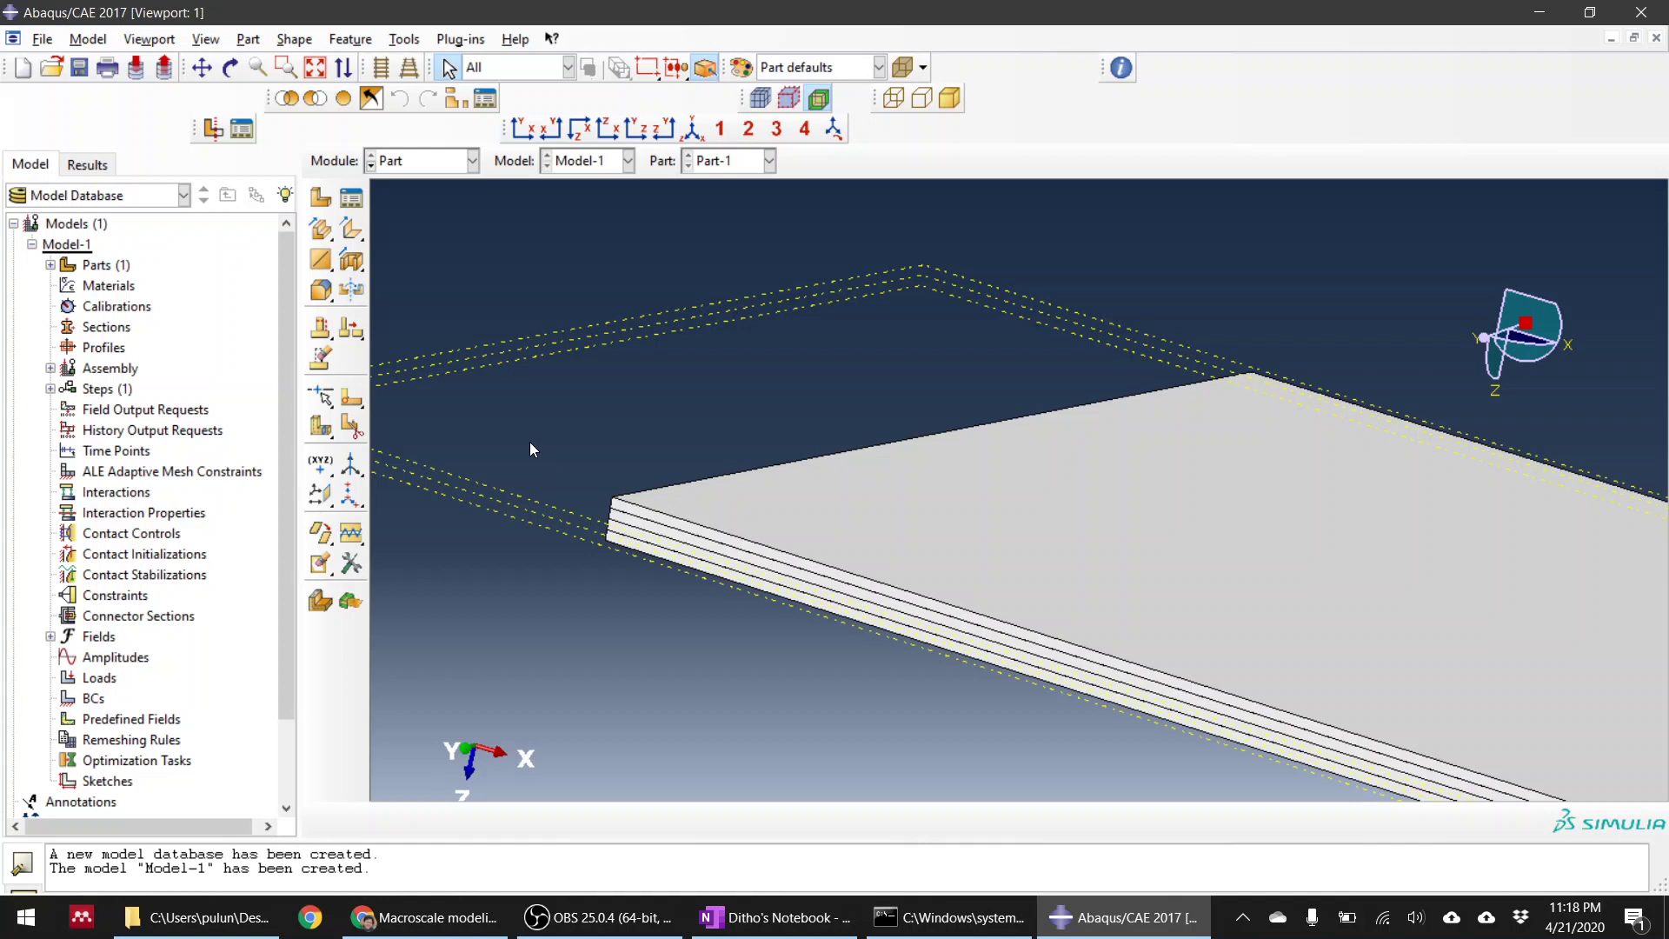
left_click(430, 165)
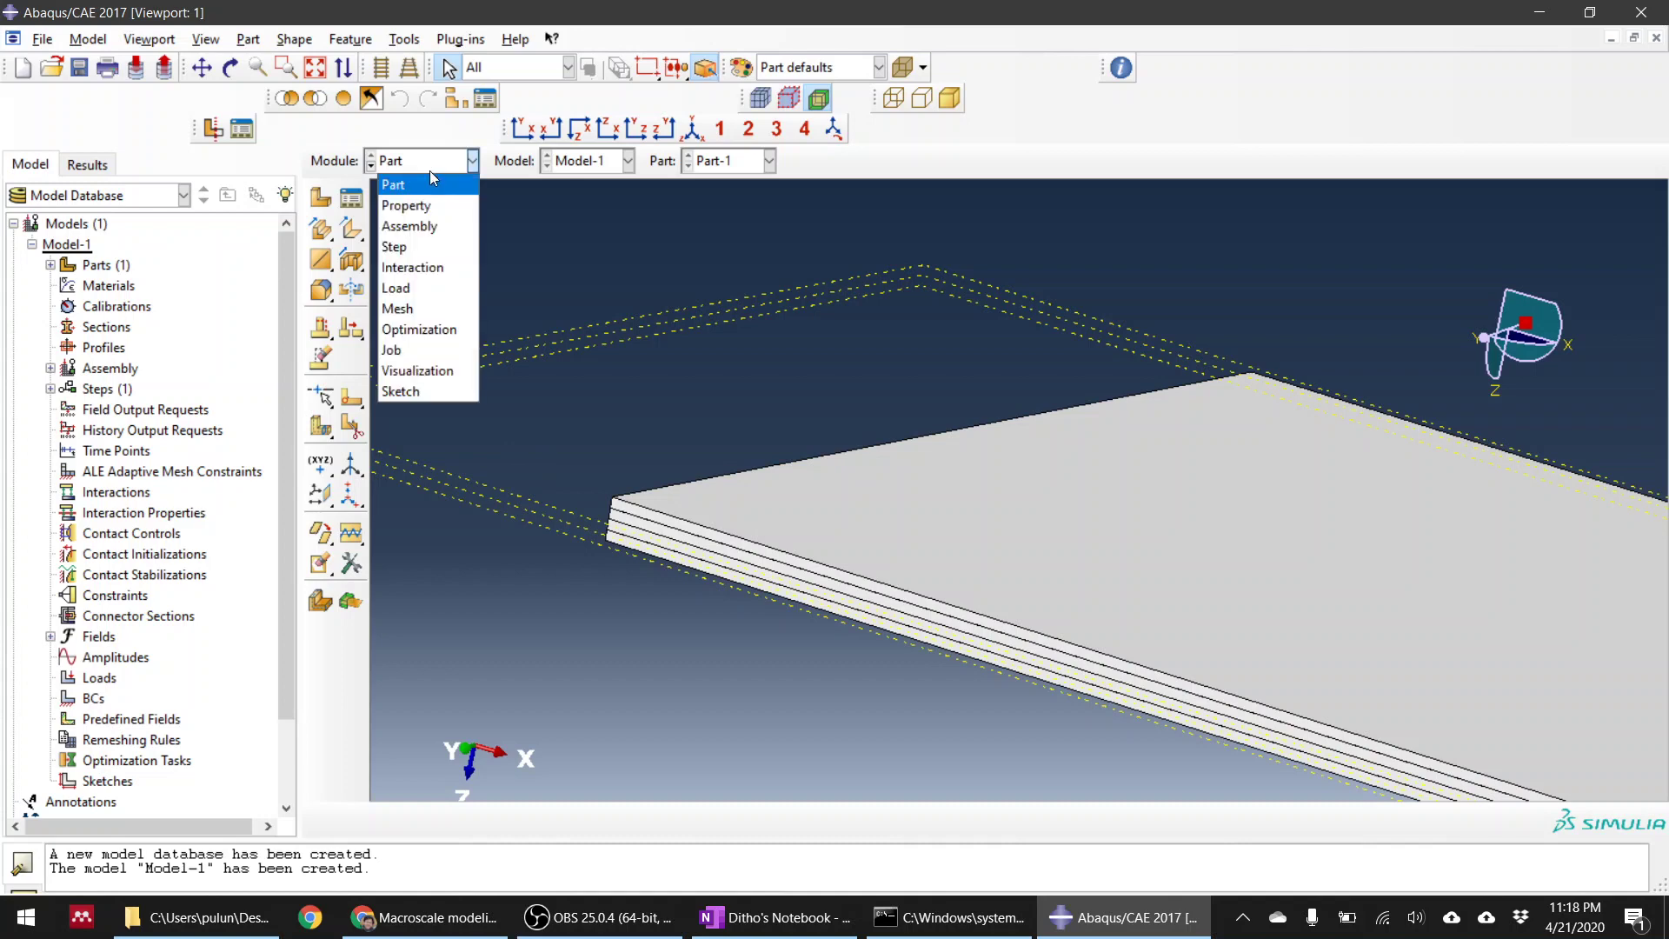
left_click(432, 200)
scroll(478, 410, "down", 2)
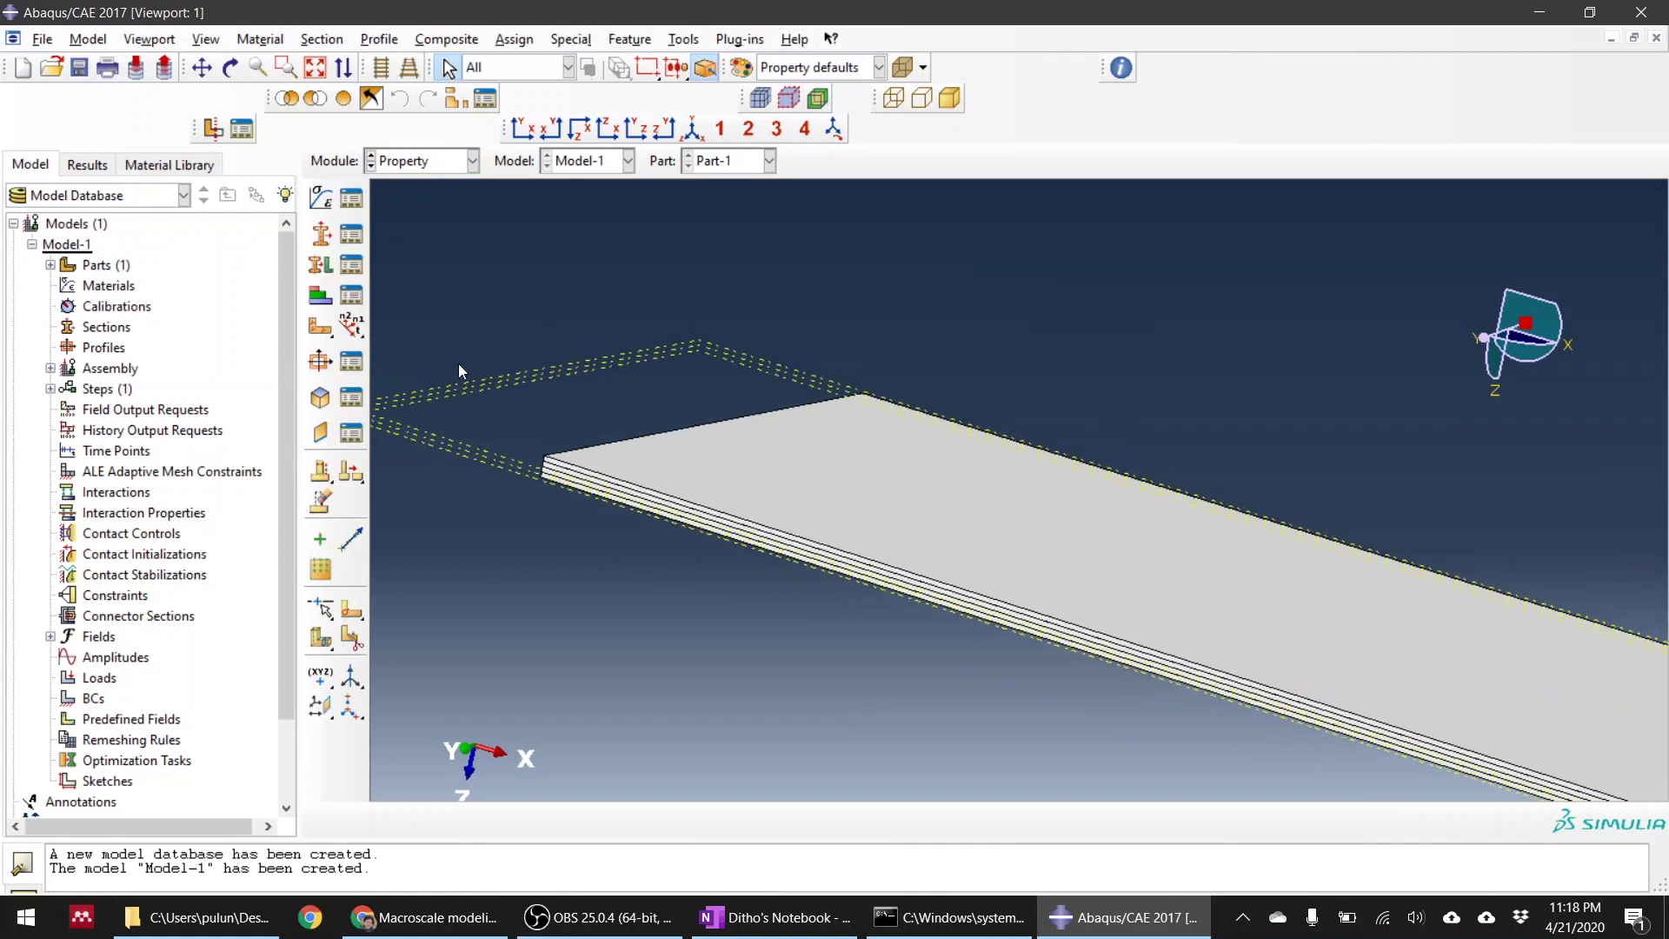
scroll(451, 314, "down", 1)
scroll(465, 364, "up", 1)
scroll(475, 404, "up", 1)
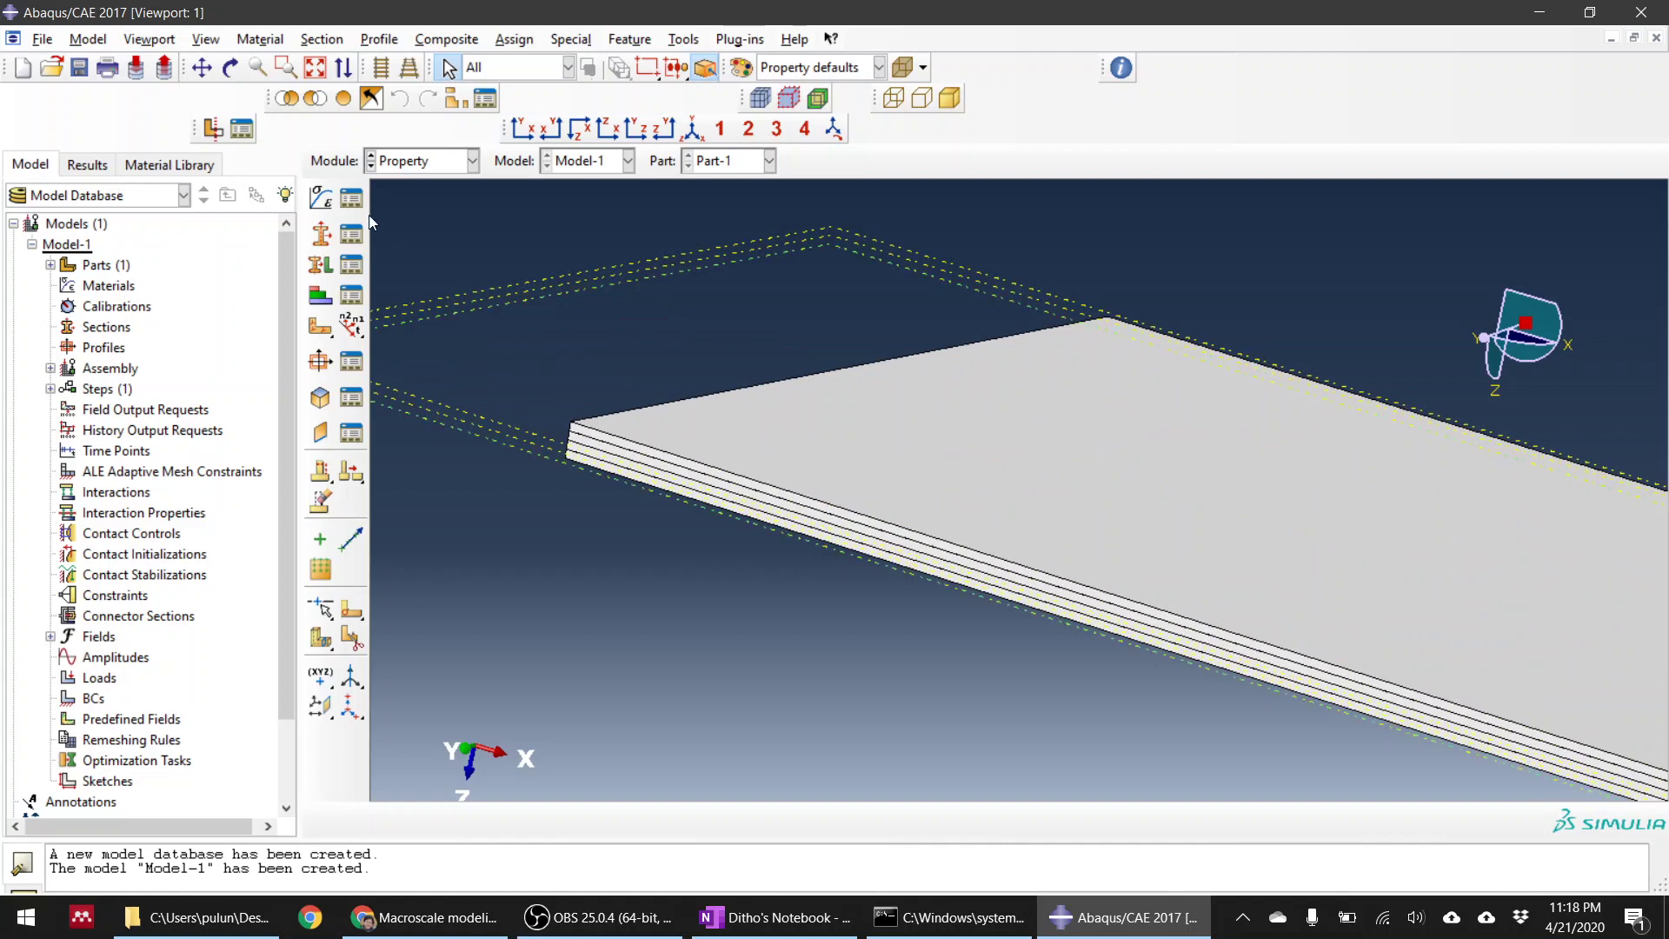
Step: Create a material with an Elastic behavior and set its type to Lamina
left_click(323, 202)
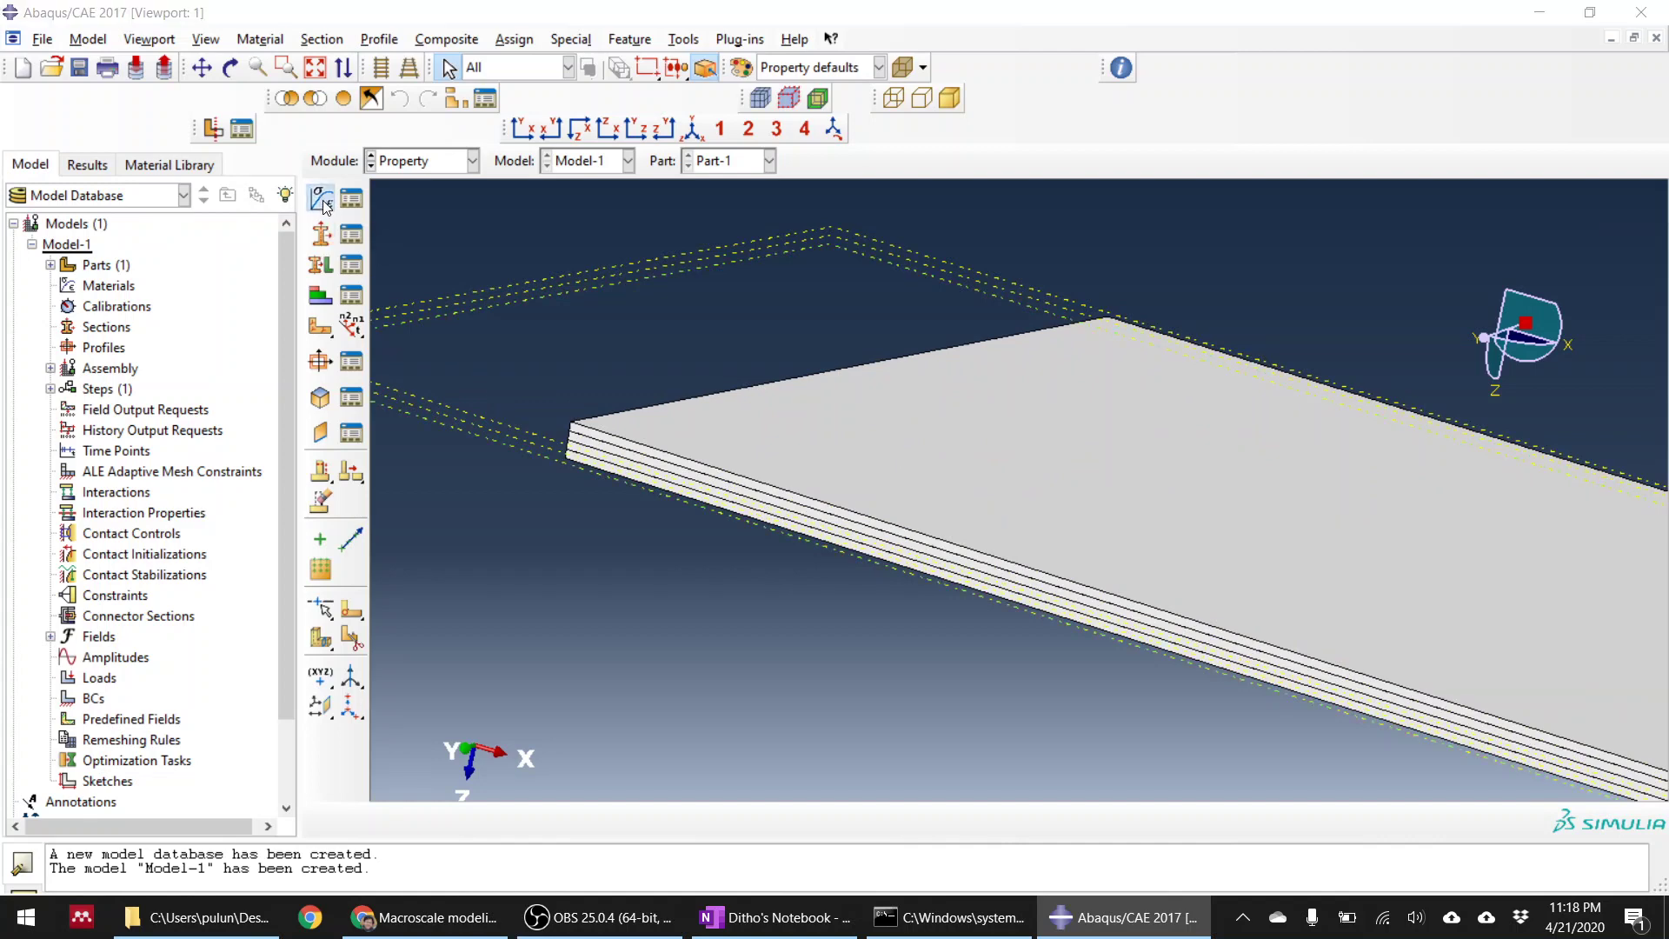
left_click(615, 384)
mouse_move(638, 406)
left_click(909, 405)
left_click(655, 450)
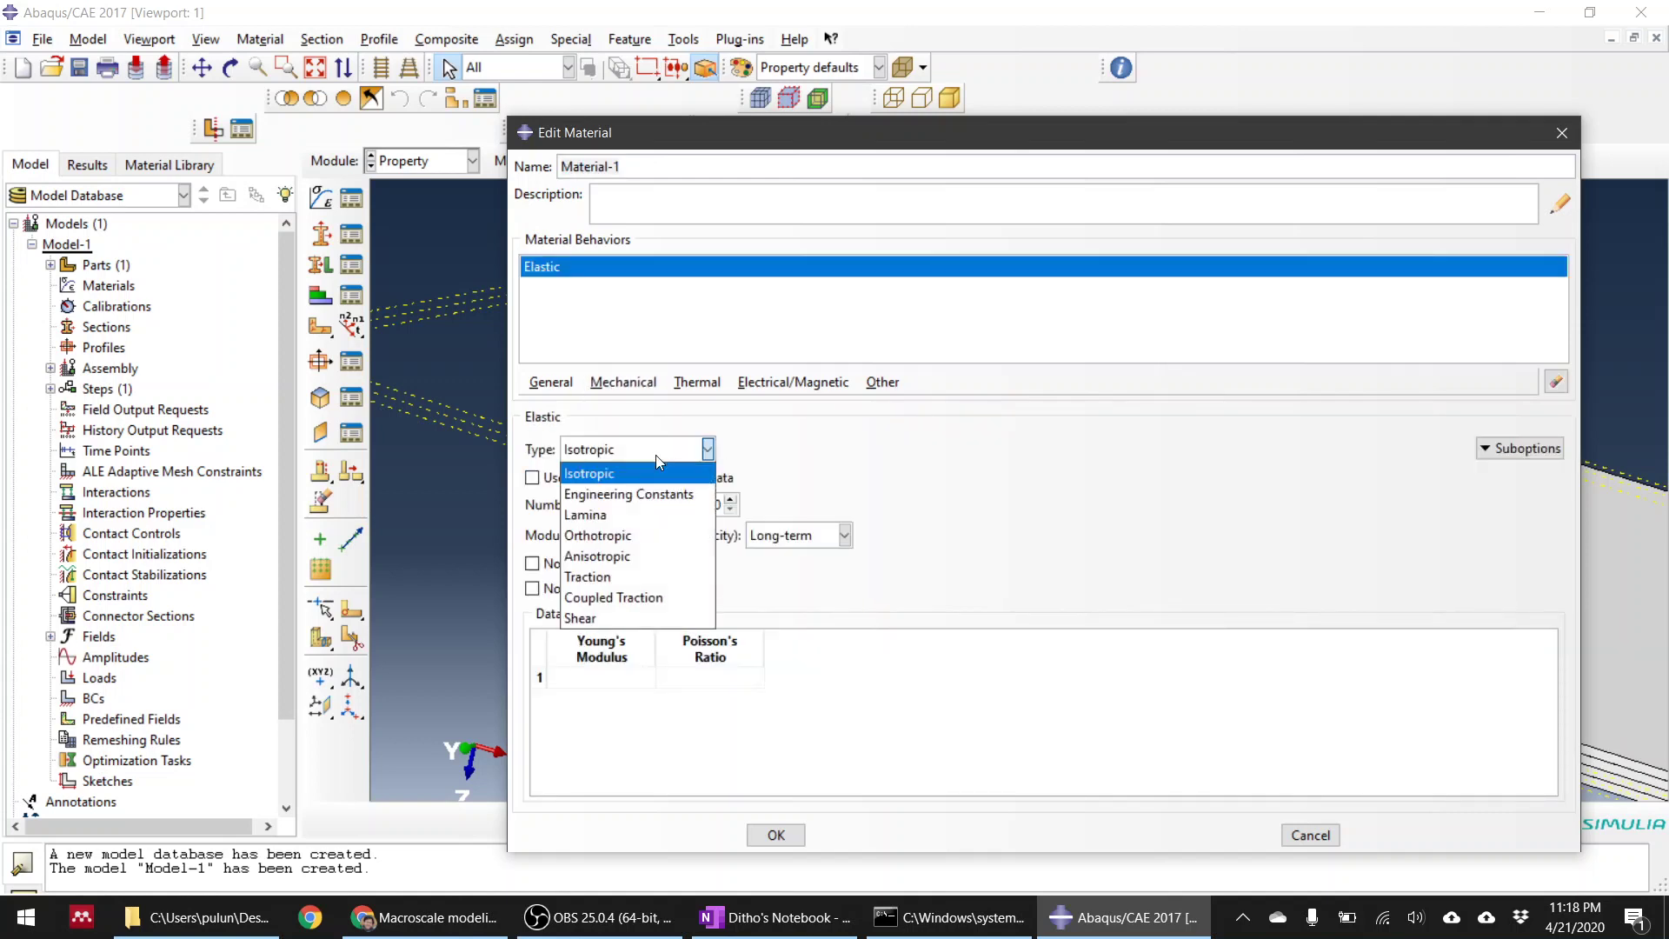
left_click(654, 485)
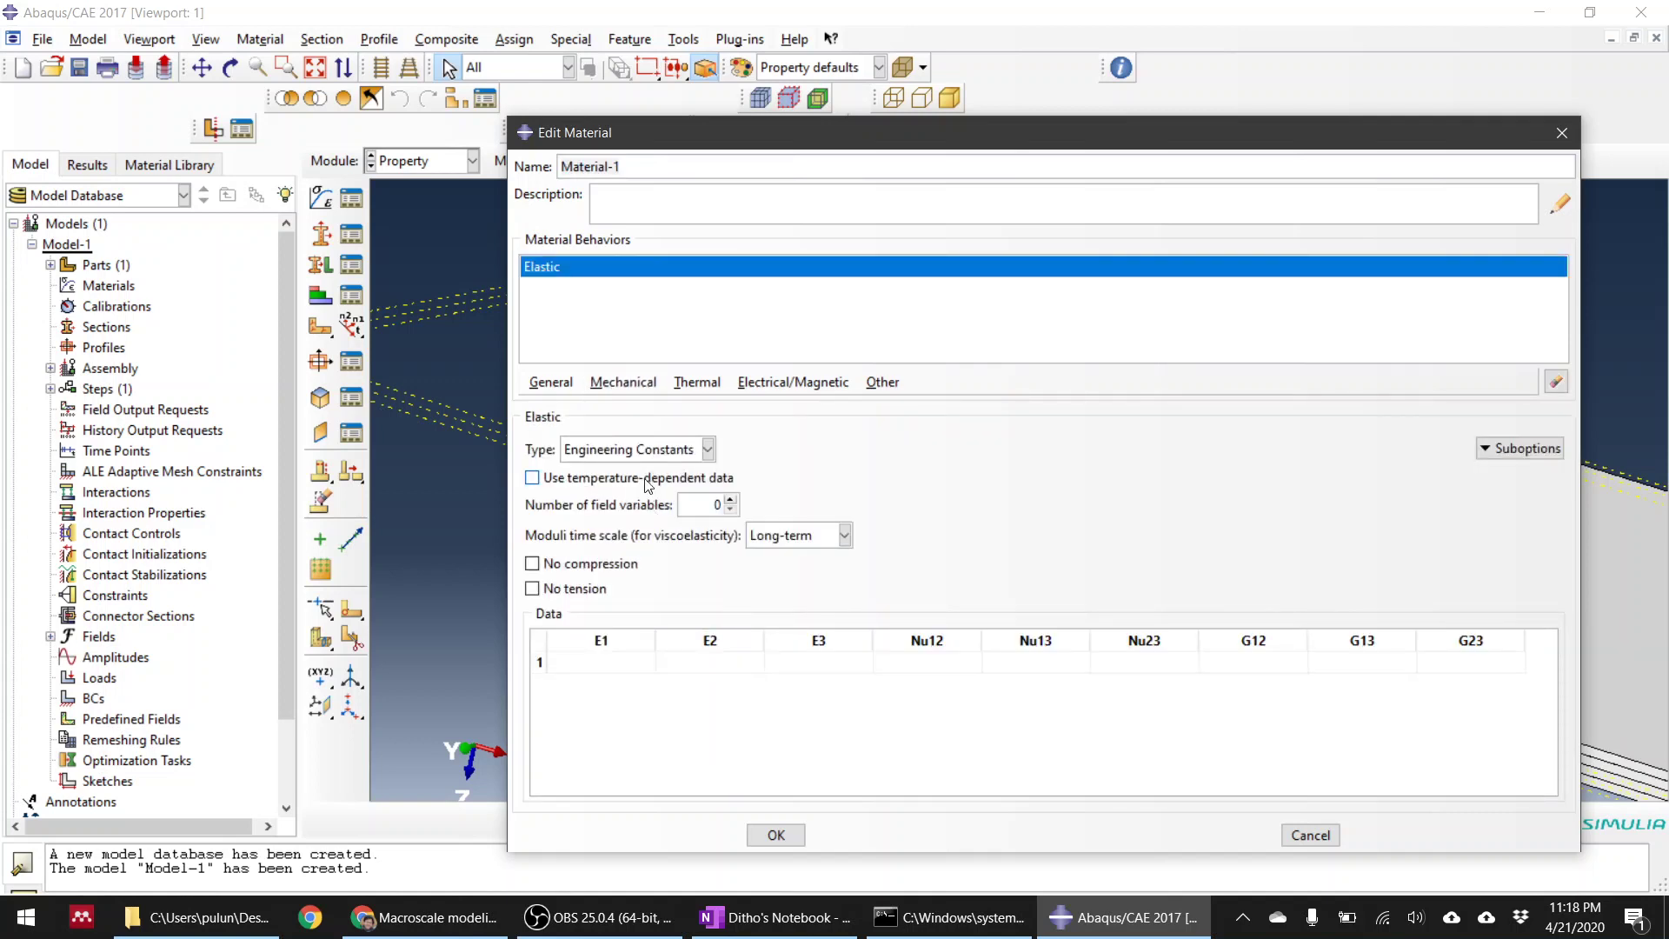
left_click(643, 450)
left_click(630, 518)
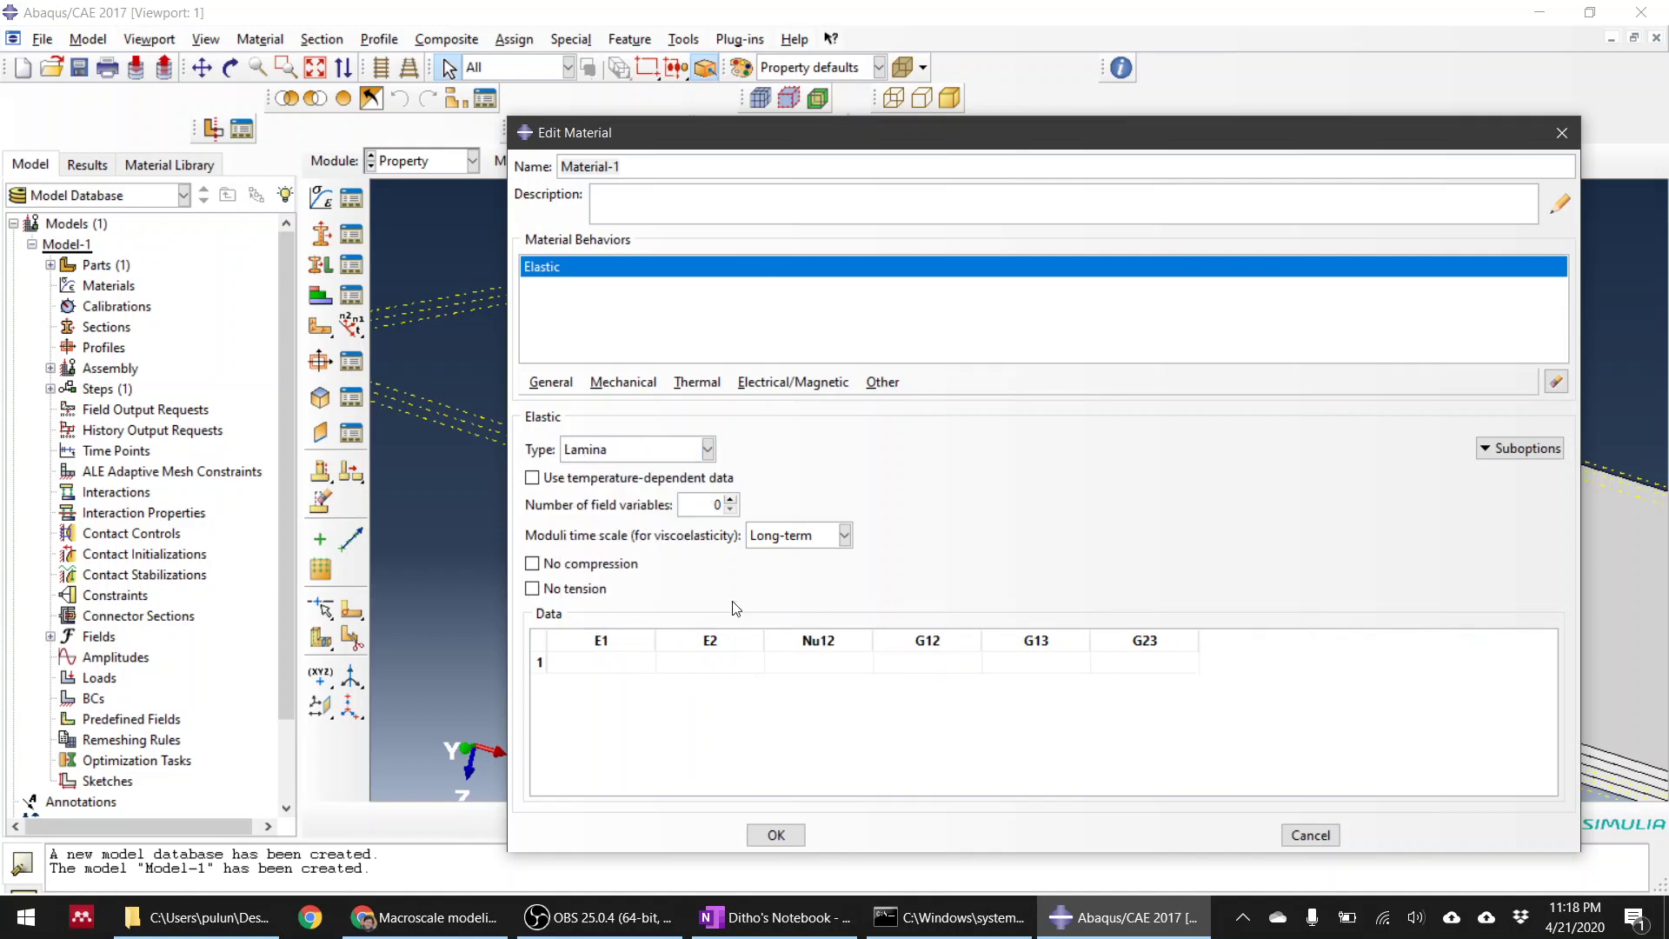
Step: Move the material definition aside, switch to OneNote and look up the handwritten elastic constants and strength values
left_click_drag(722, 139, 522, 96)
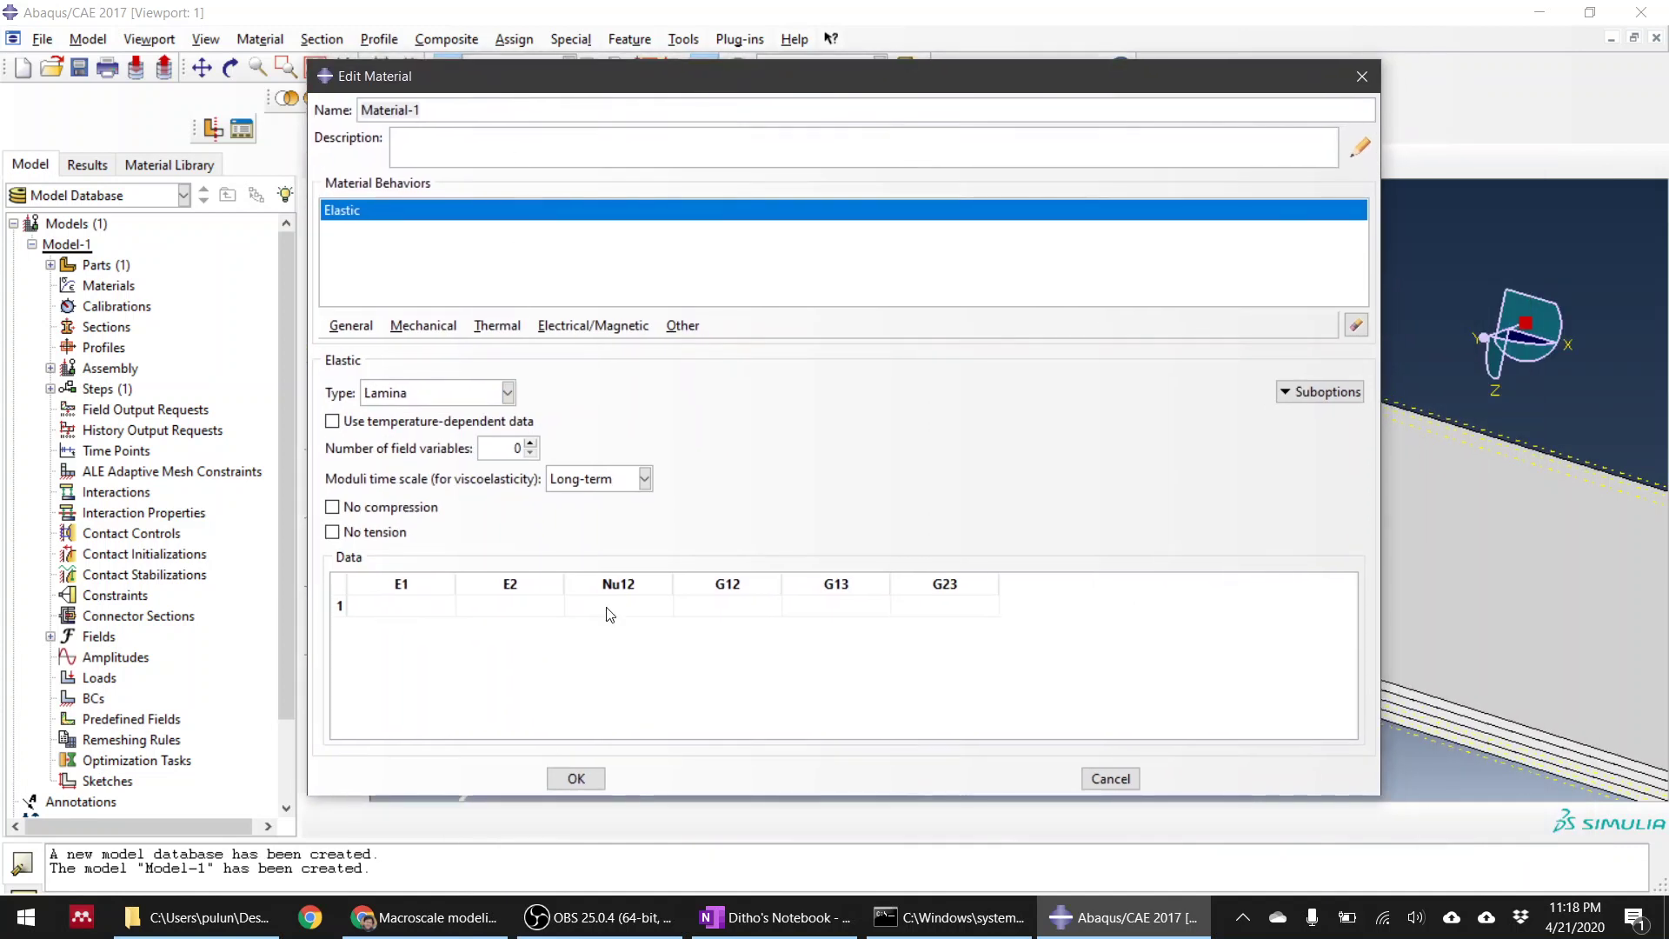
left_click(778, 917)
left_click_drag(443, 89, 222, 106)
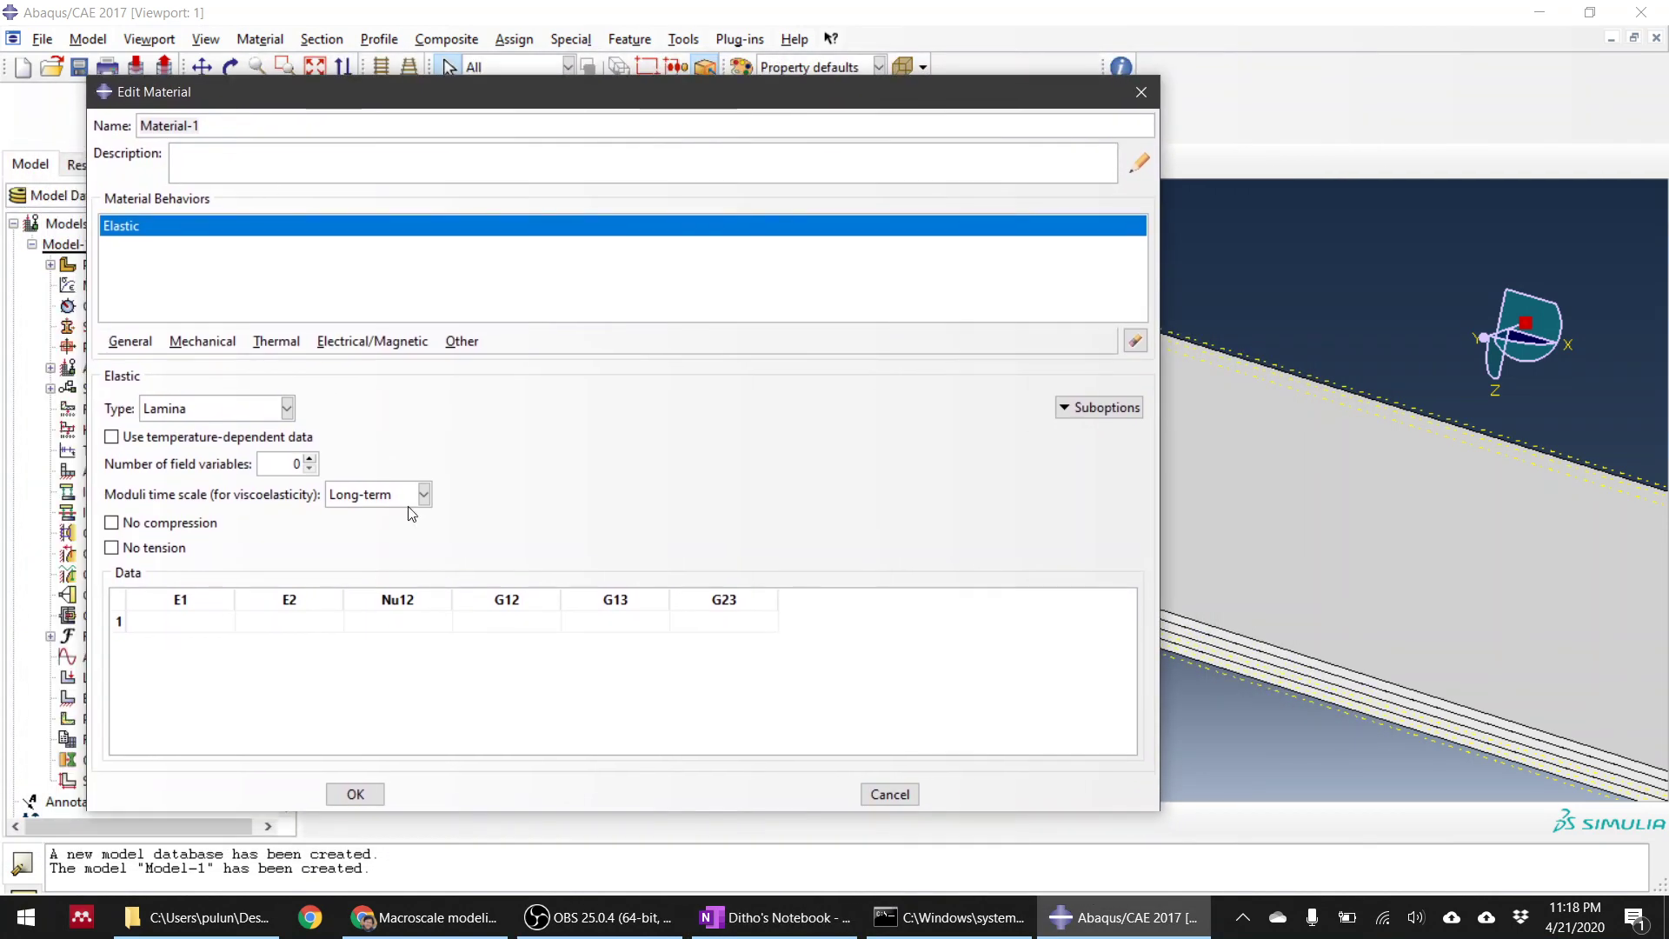
left_click(778, 918)
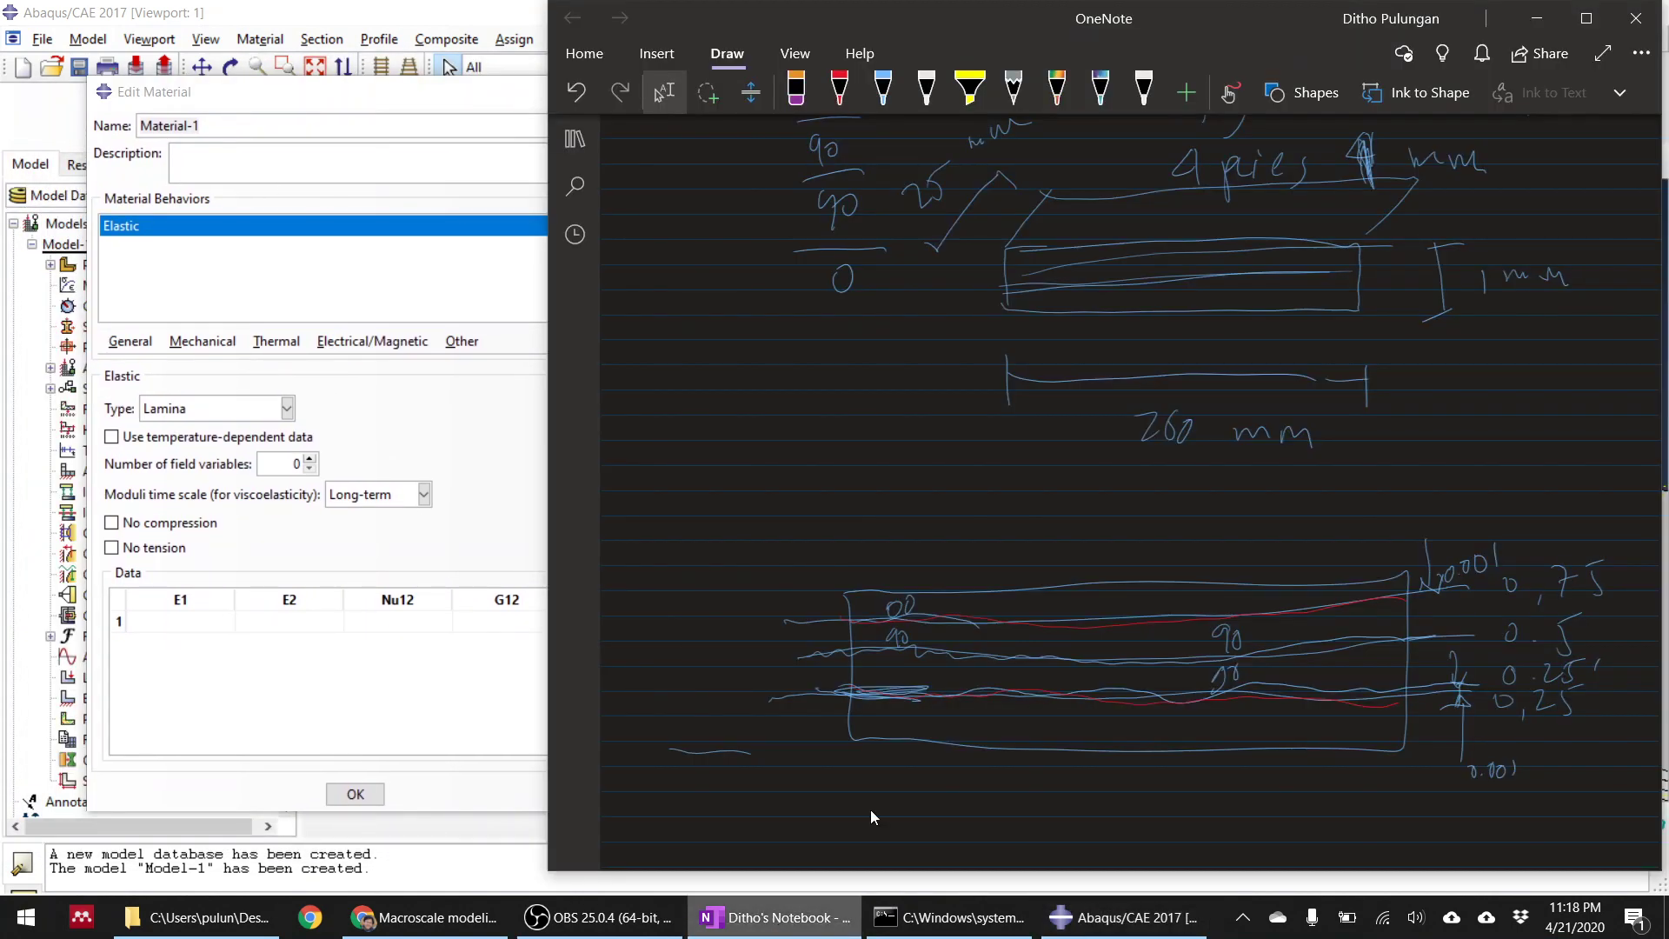
scroll(944, 689, "up", 10)
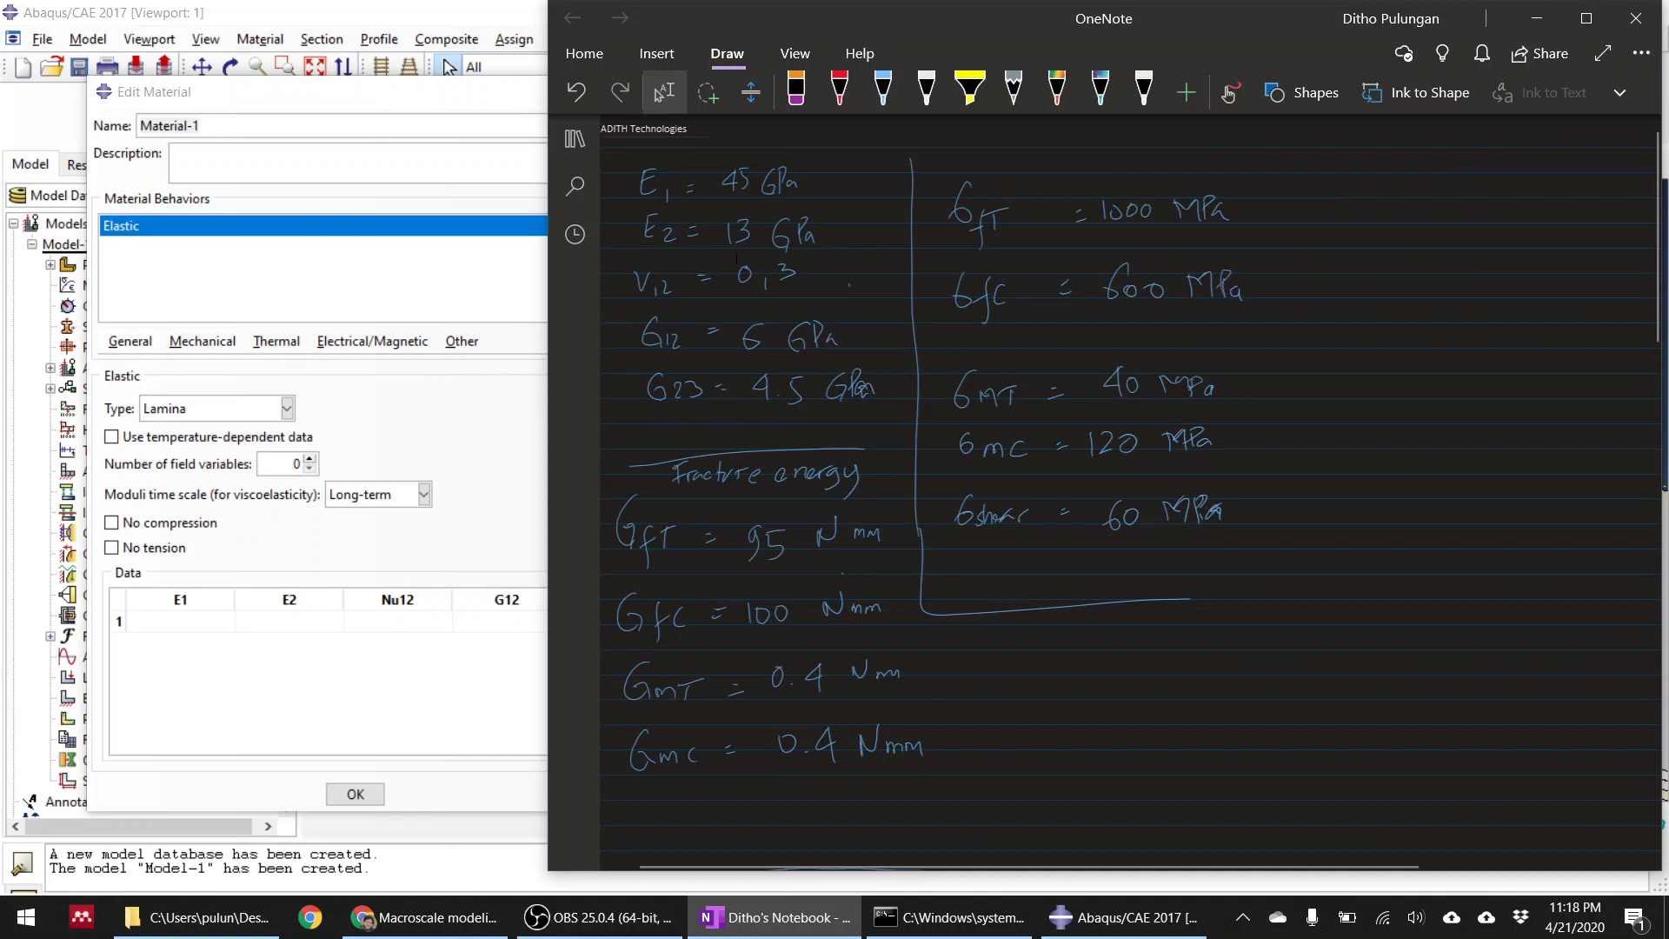
Step: Return to Abaqus/CAE and set the lamina moduli E1 to 45000 and E2 to 13000
left_click(203, 628)
type("4500")
left_click(272, 623)
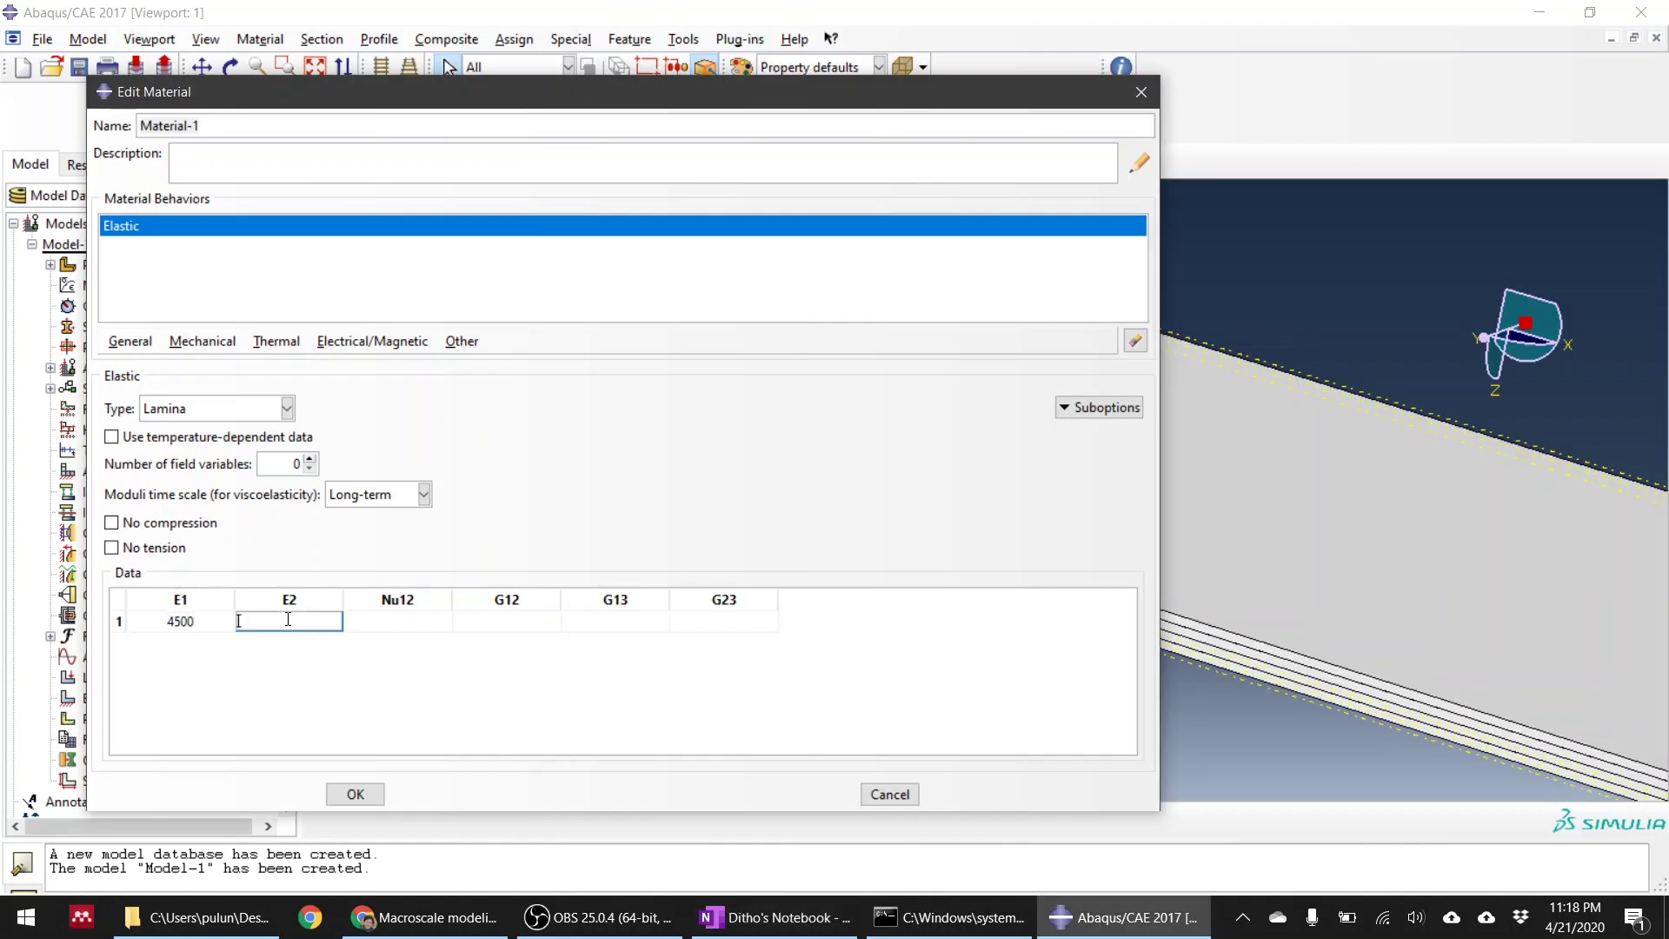
left_click(222, 619)
left_click(222, 619)
type("0")
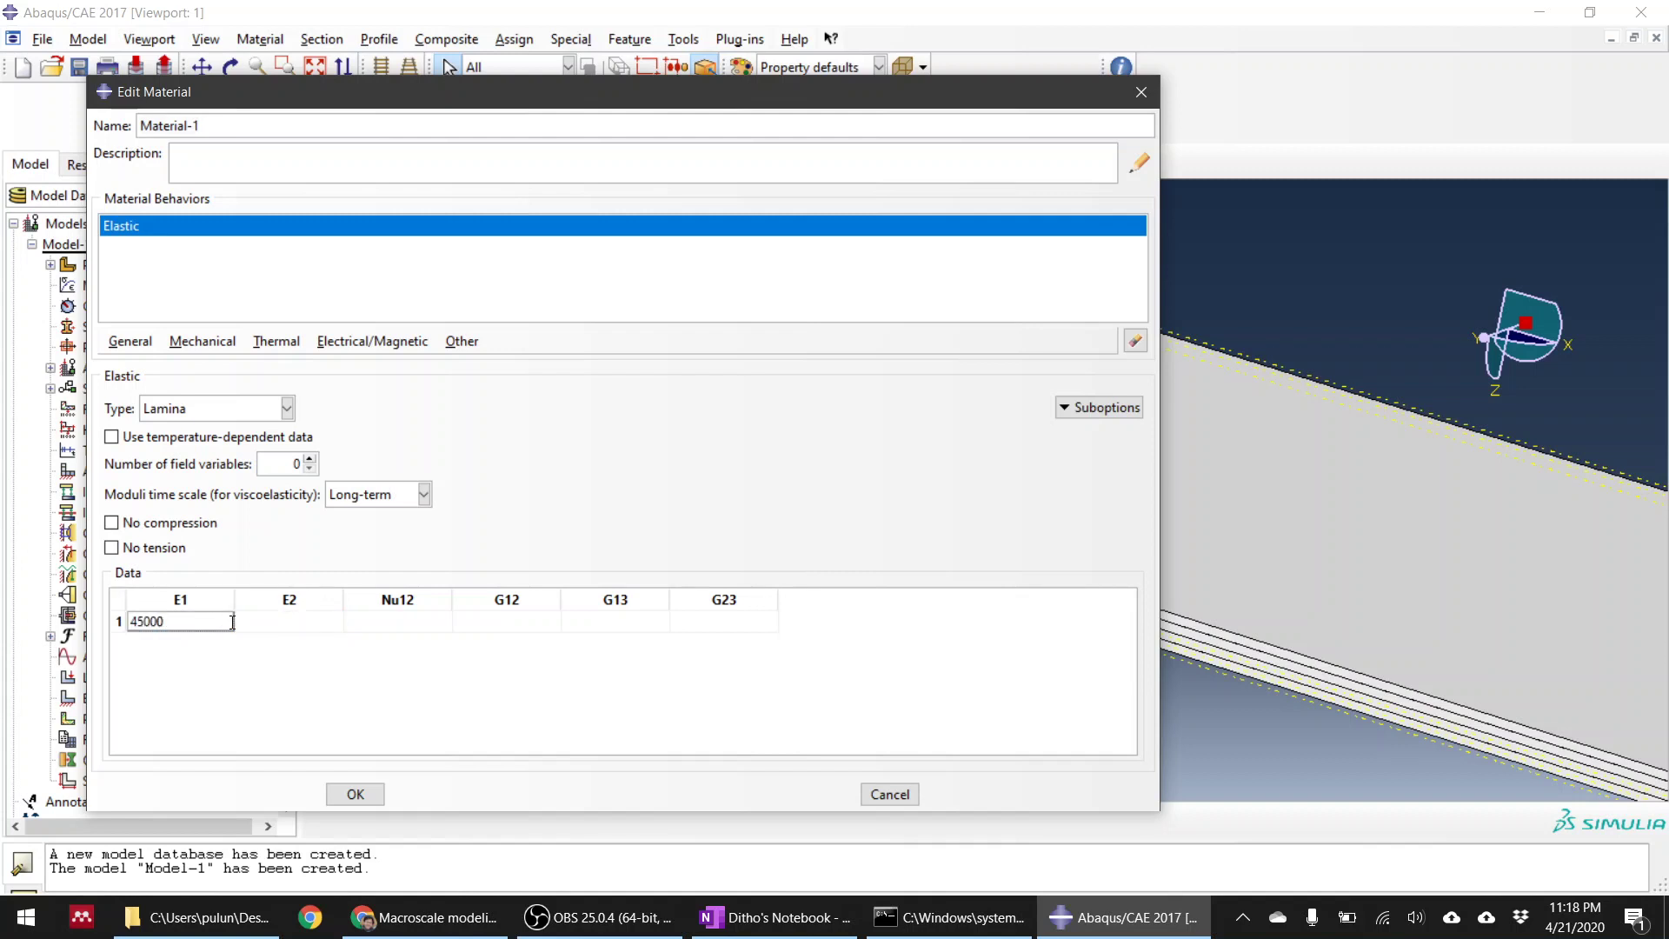
left_click(290, 623)
type("13000")
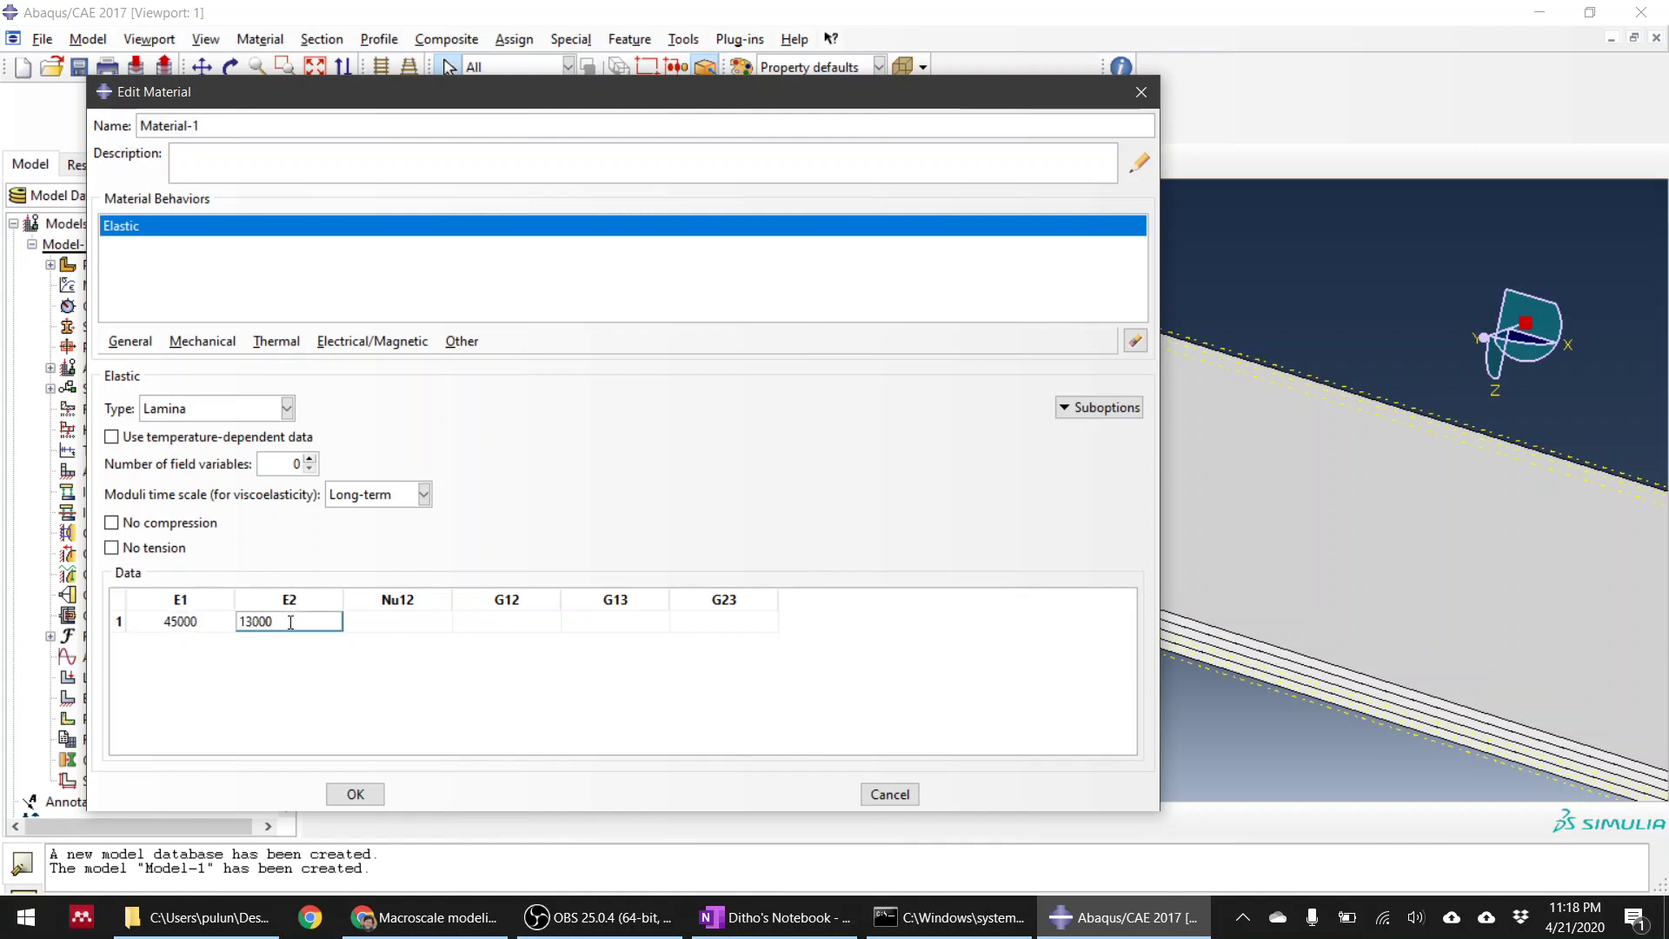
Step: Check the Poisson's ratio in the OneNote notes and set Nu12 to 0.3
left_click(407, 624)
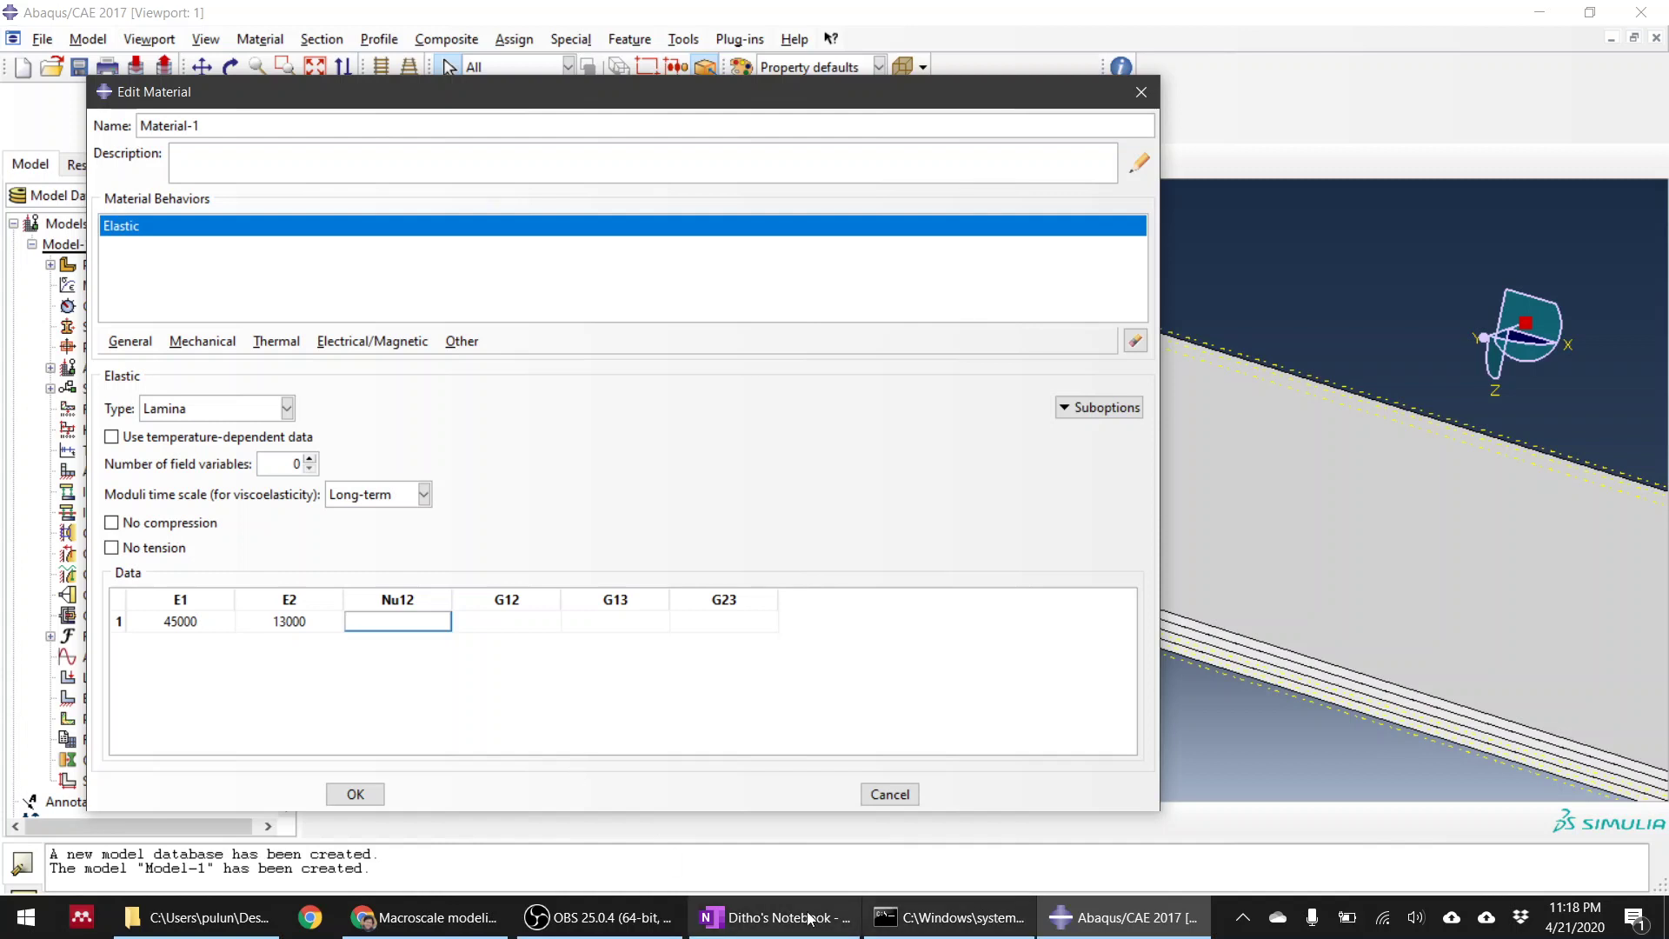
left_click(771, 920)
left_click(393, 623)
type("0.3")
key("Tab")
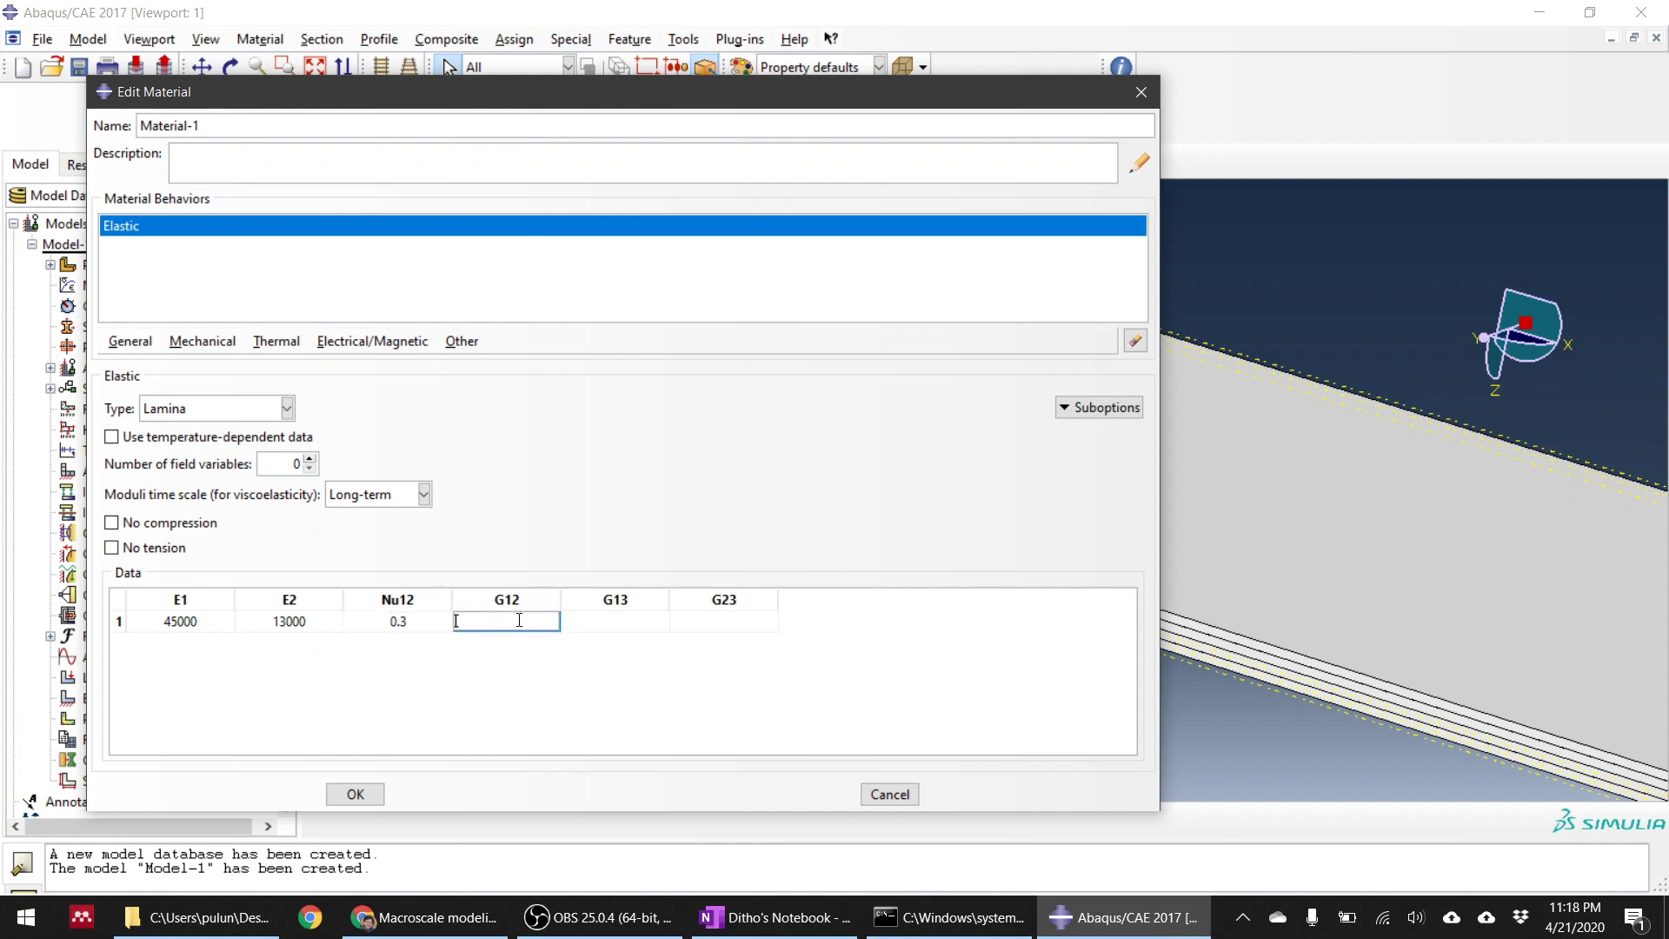
Step: Look up the shear moduli in OneNote, then set G12 and G13 to 6000 and G23 to 4500
left_click(740, 926)
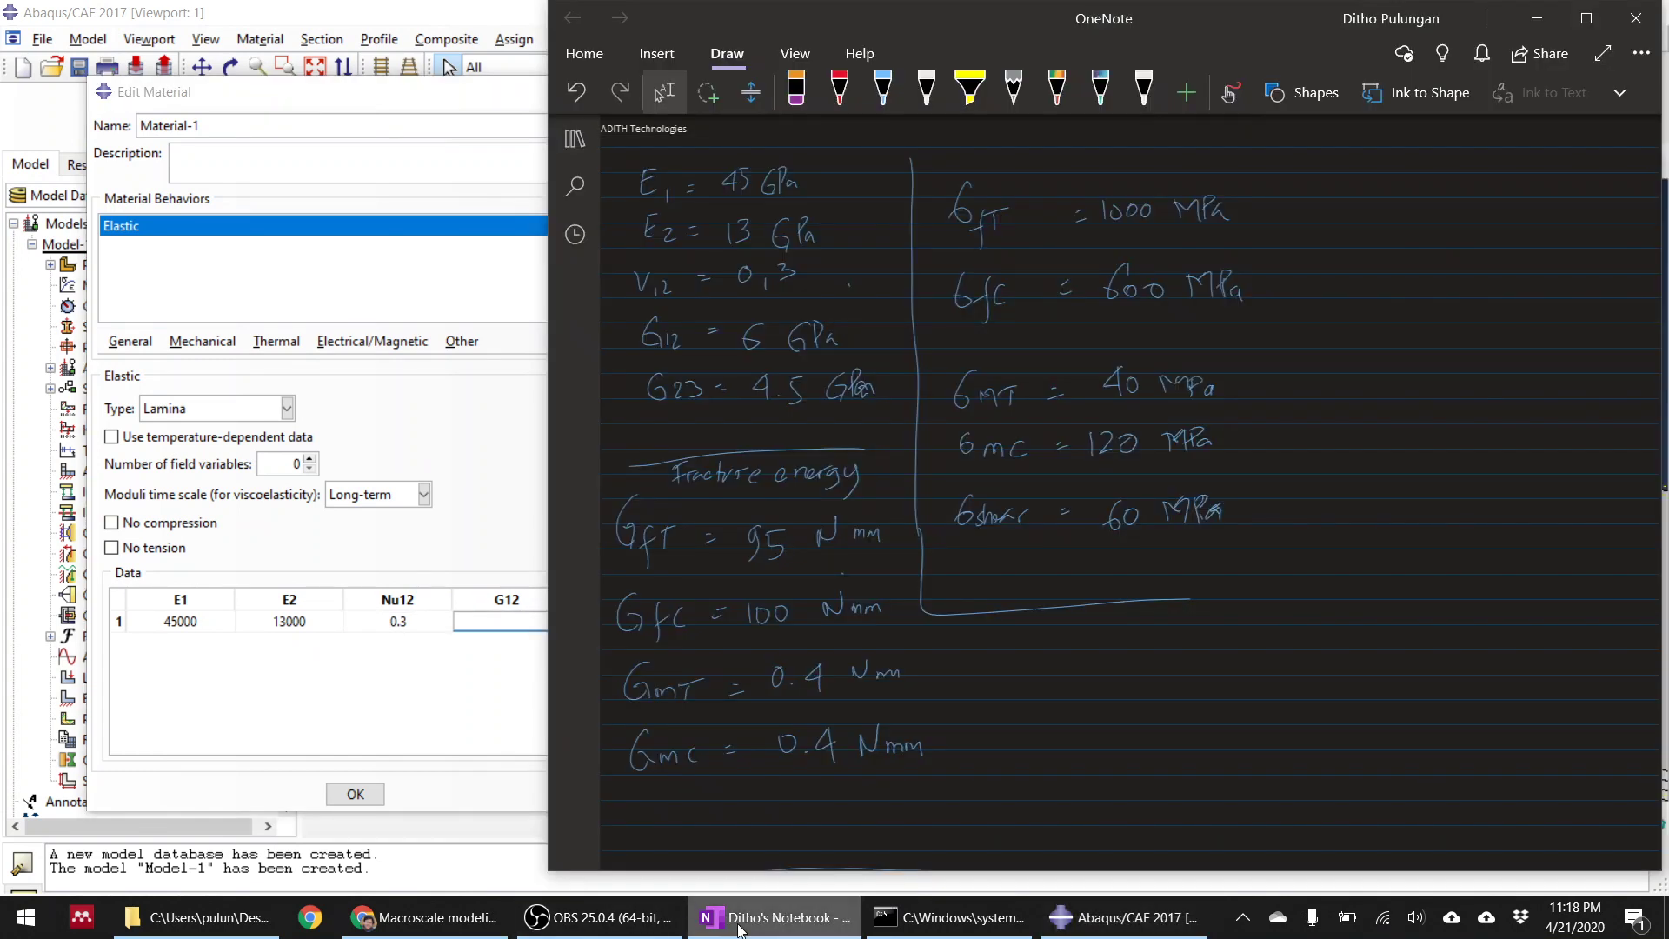
left_click(506, 623)
type("6")
left_click(600, 626)
type("4500")
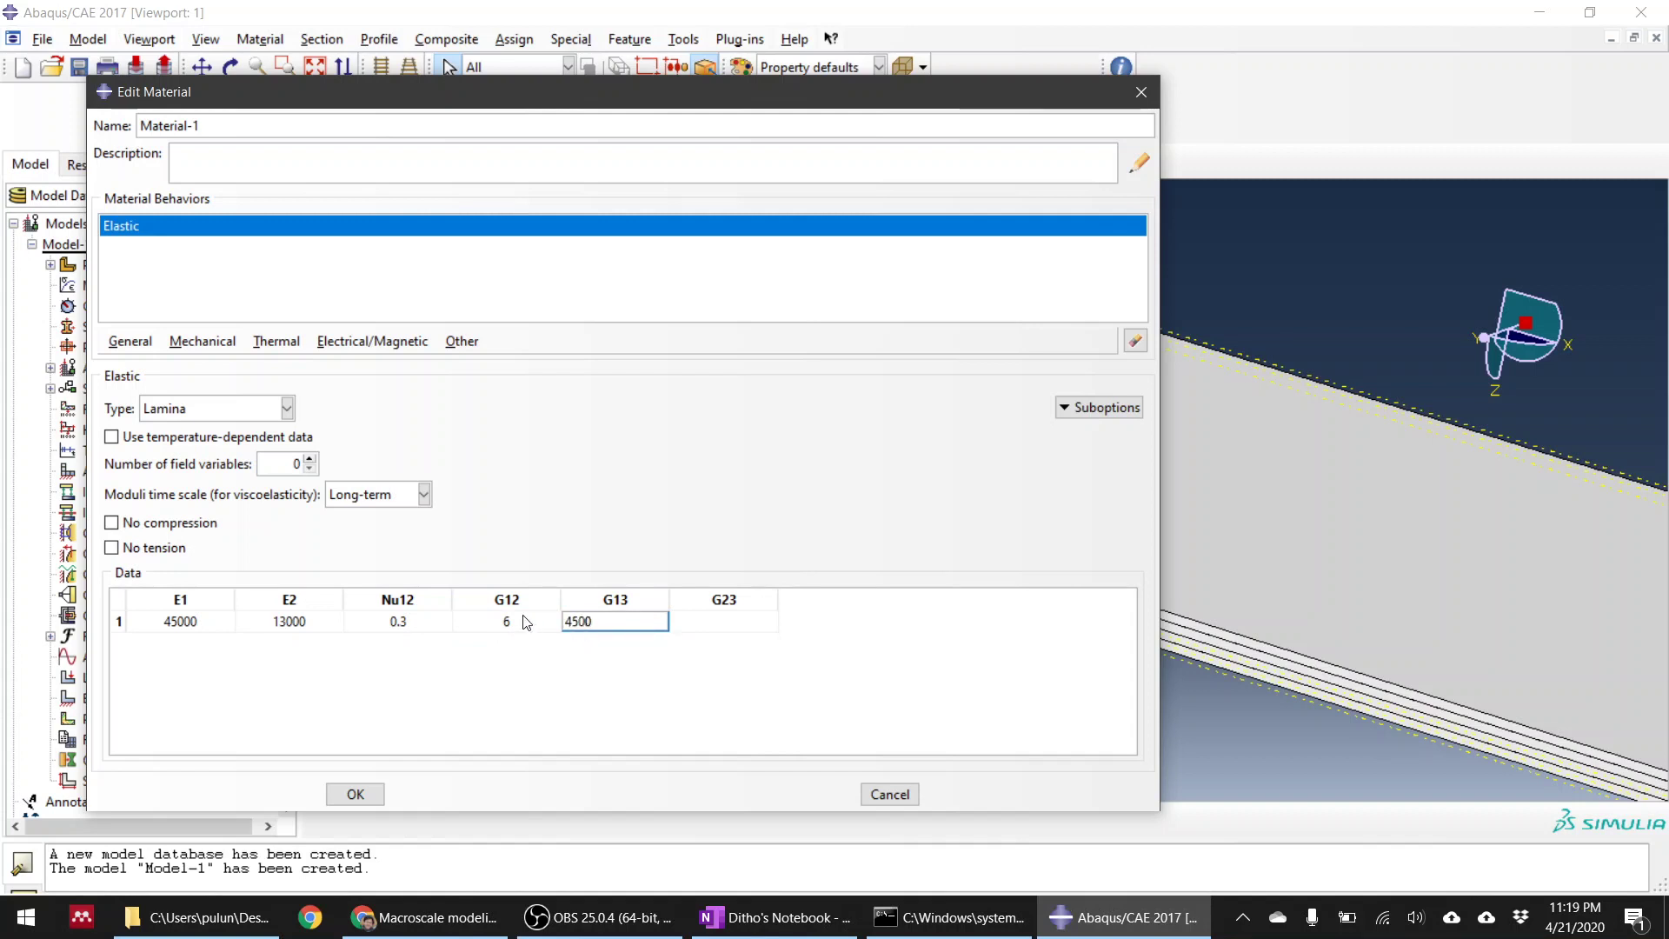
left_click(525, 622)
type("000")
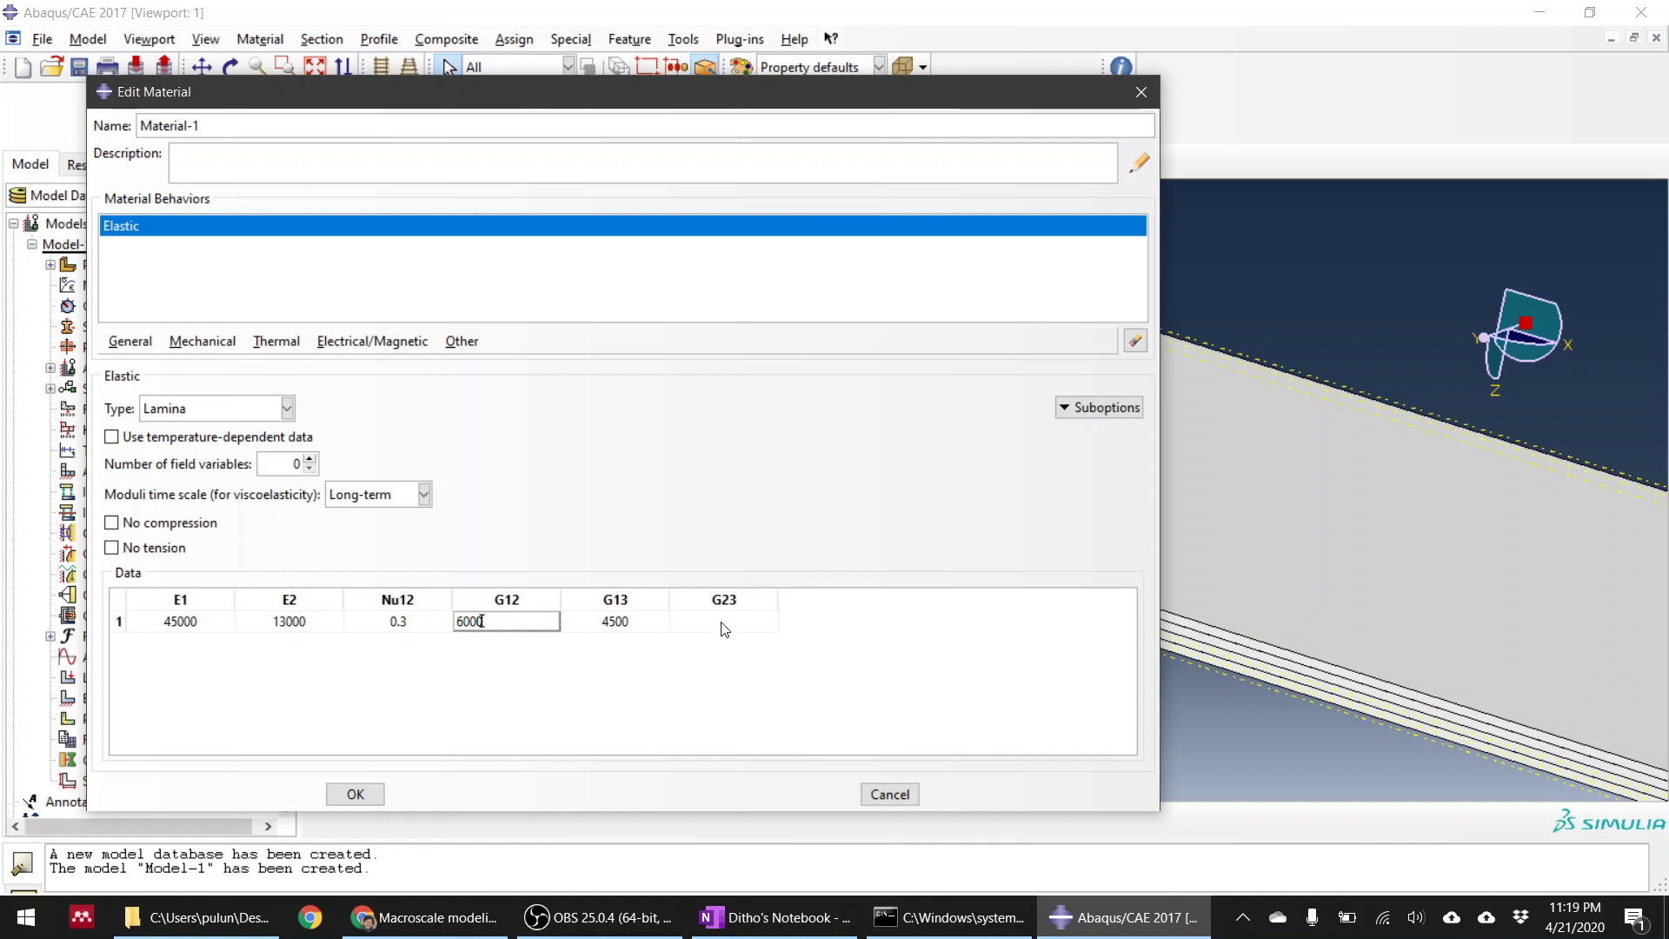
left_click(642, 628)
type("6000")
left_click(718, 620)
type("4500")
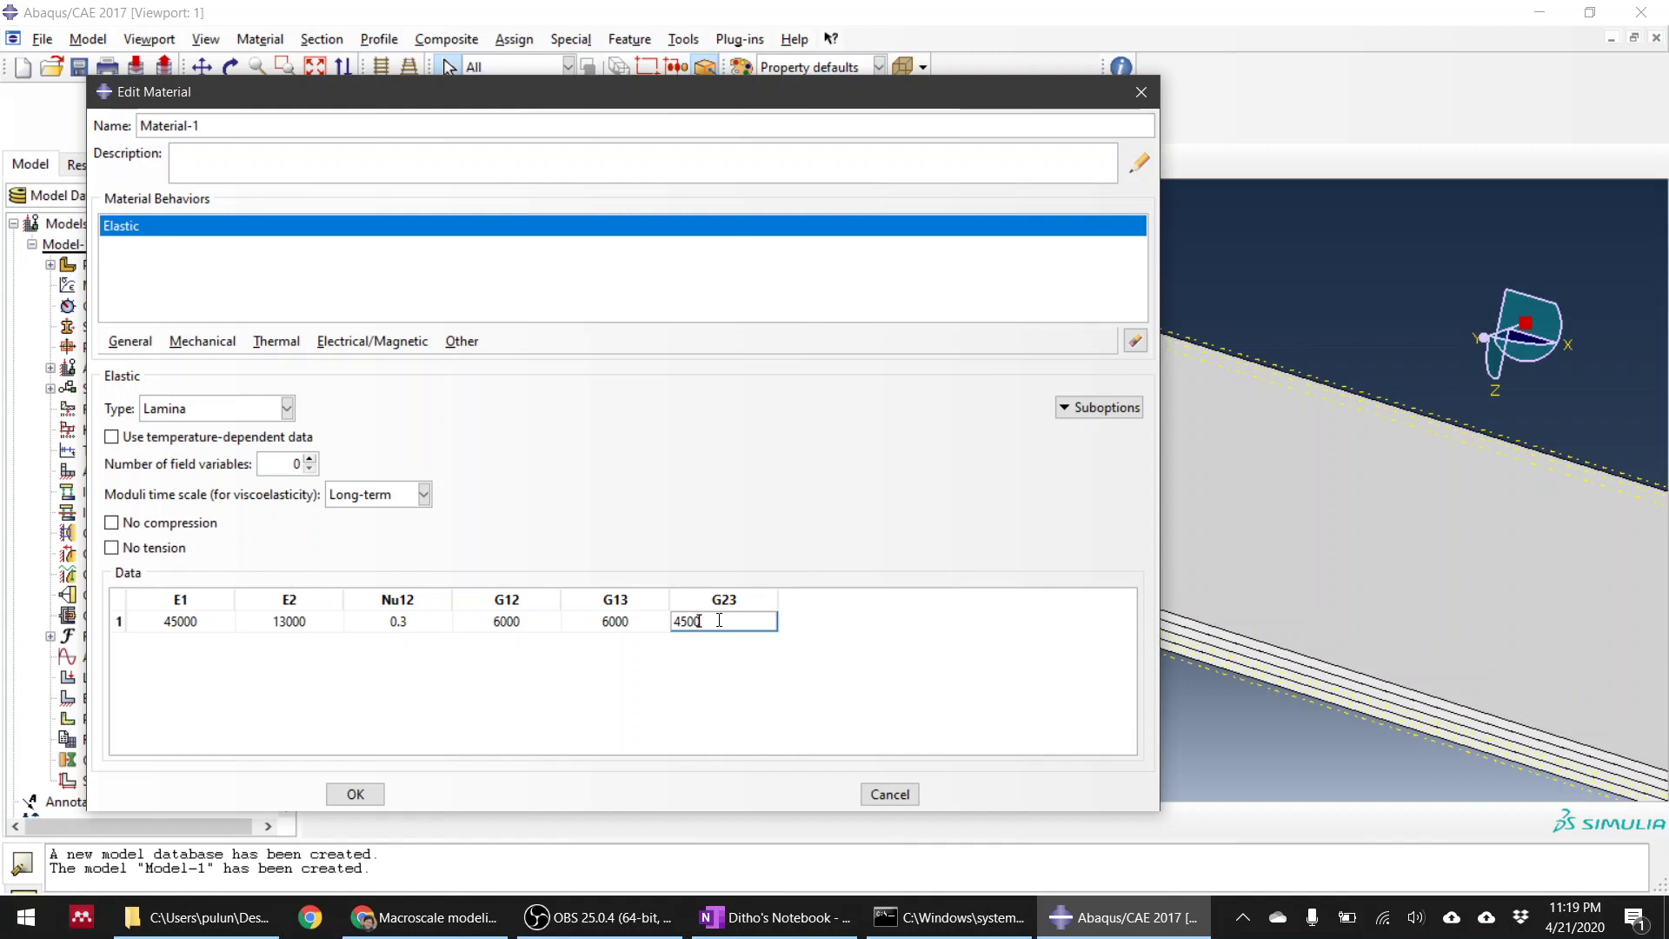
key("Return")
Step: Switch to OneNote and sketch a red 3D block with four filled fibre cross-sections on its front face
left_click(810, 924)
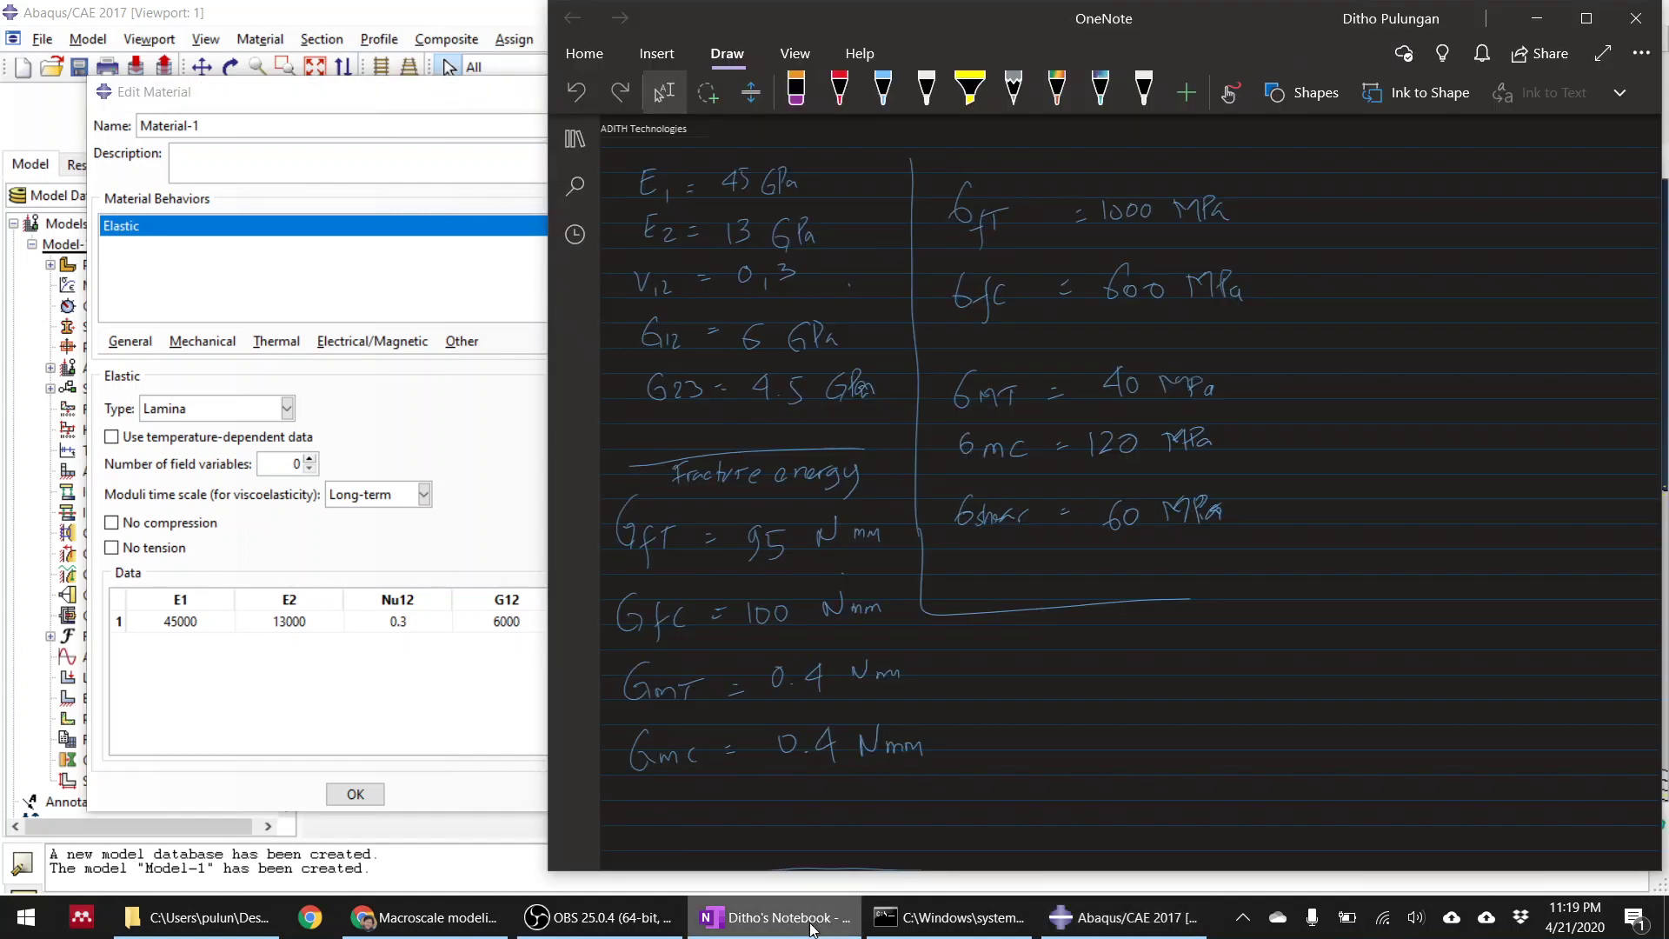
left_click_drag(1123, 671, 1122, 801)
left_click_drag(1135, 796, 1323, 811)
left_click_drag(1328, 656, 1325, 830)
left_click_drag(1122, 672, 1351, 648)
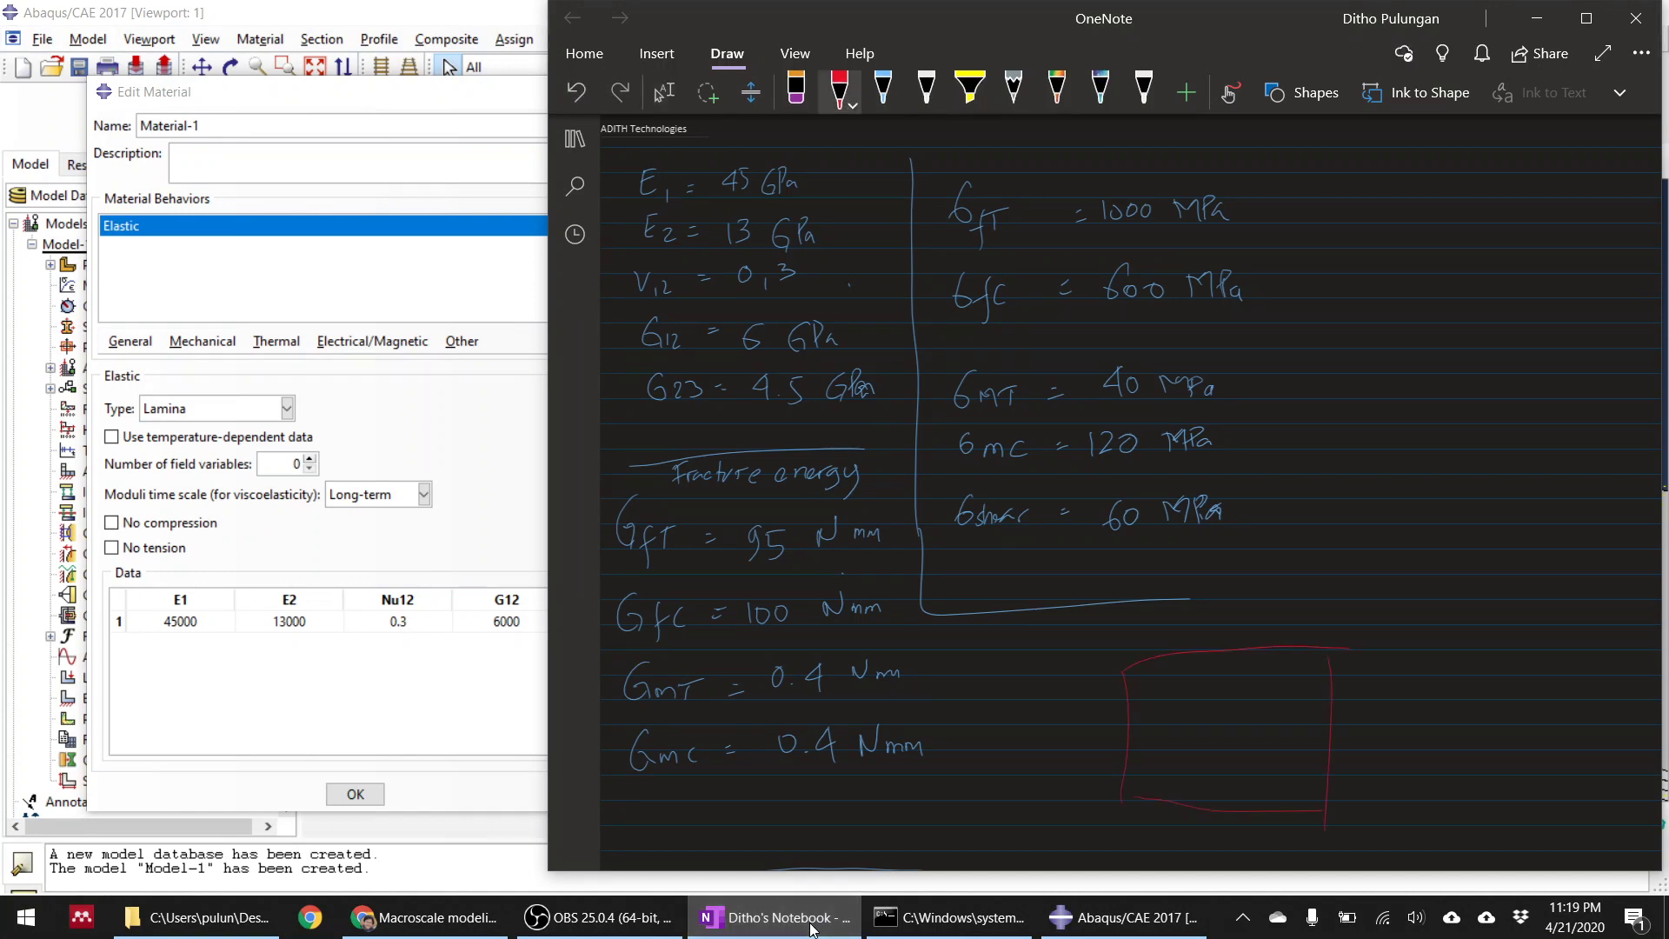
left_click_drag(1170, 725, 1180, 705)
left_click_drag(1180, 783, 1261, 758)
mouse_move(1122, 674)
left_mouse_down()
mouse_move(1261, 550)
mouse_move(1441, 555)
mouse_move(1350, 648)
left_mouse_up()
left_click_drag(1458, 685, 1321, 828)
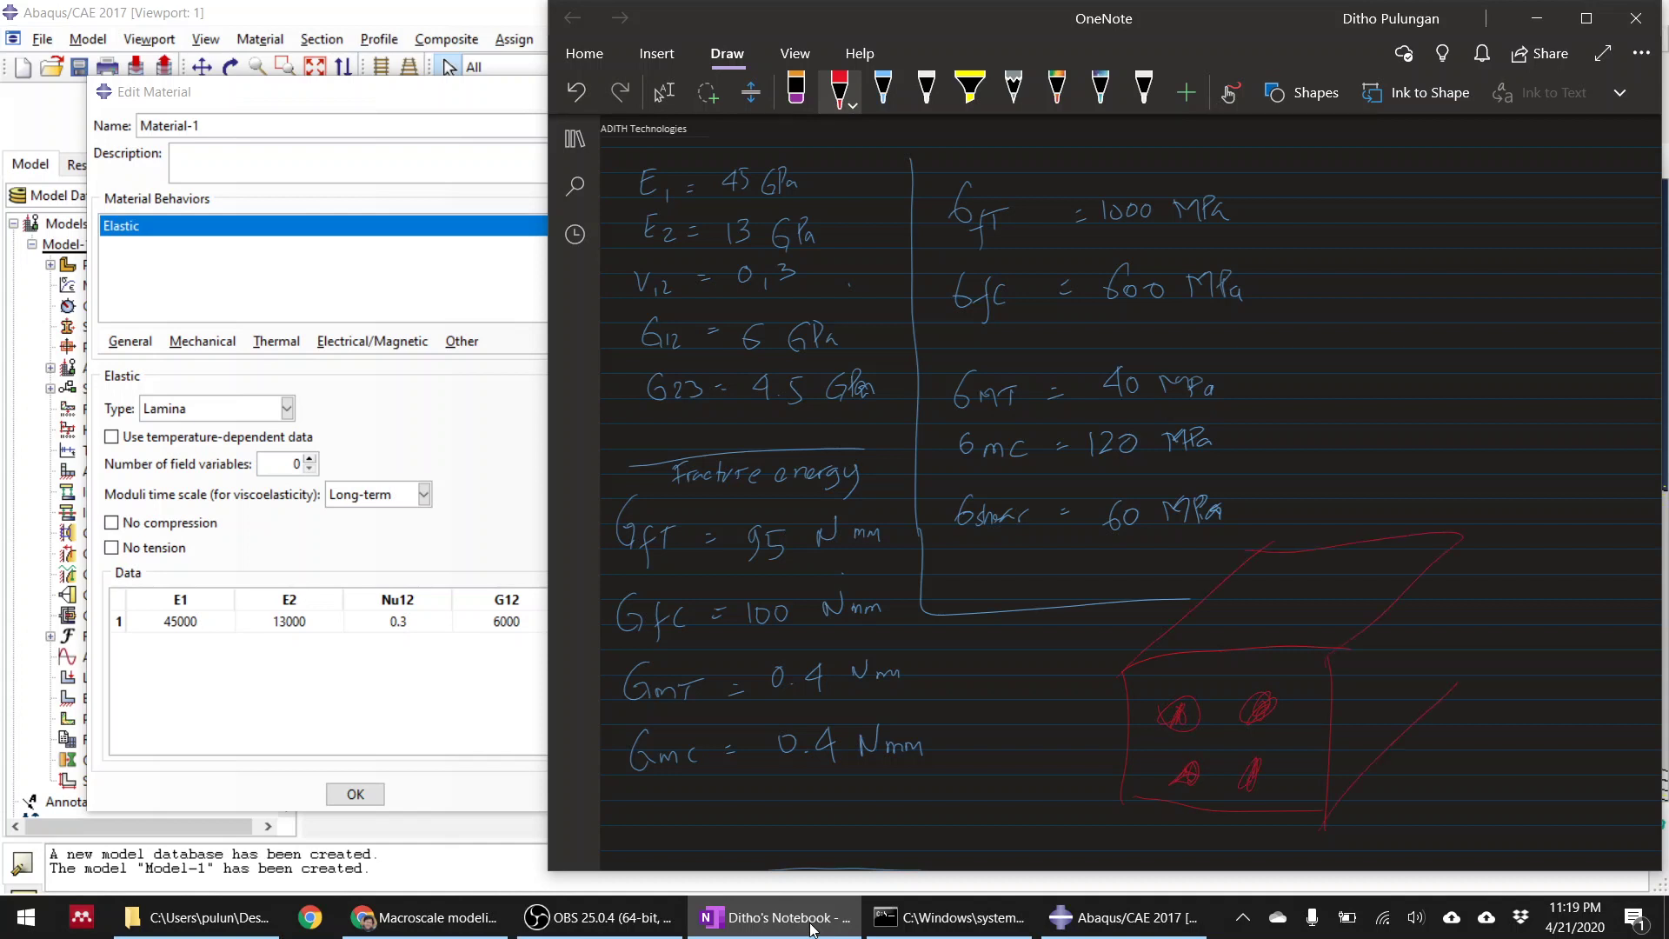
Step: Add red coordinate axes beside the block and shear arrows around its front face
left_click_drag(1423, 783, 1369, 837)
left_click_drag(1371, 838, 1463, 833)
left_click_drag(1367, 759, 1370, 835)
left_click_drag(1090, 668, 1082, 798)
left_click_drag(1325, 607, 1099, 642)
left_click_drag(1119, 836, 1280, 840)
left_click_drag(1343, 671, 1348, 664)
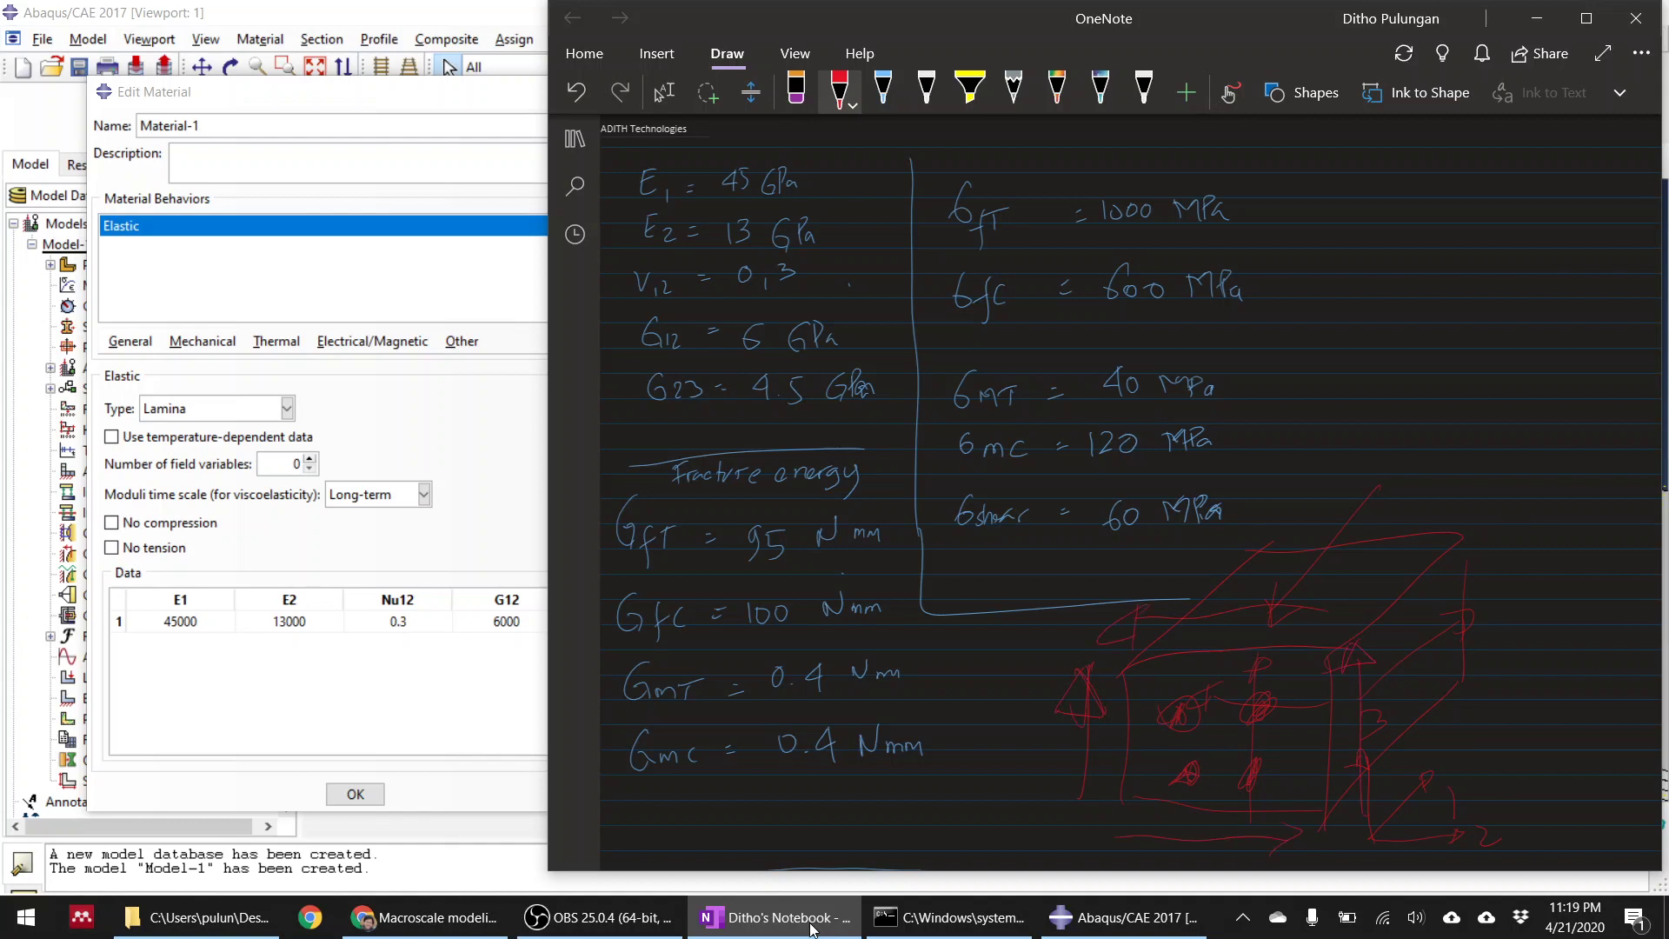
left_click_drag(1363, 763, 1366, 848)
Step: Retrace the 2 and 3 axes in blue and add blue direction arrows around the block's front face
left_click(883, 87)
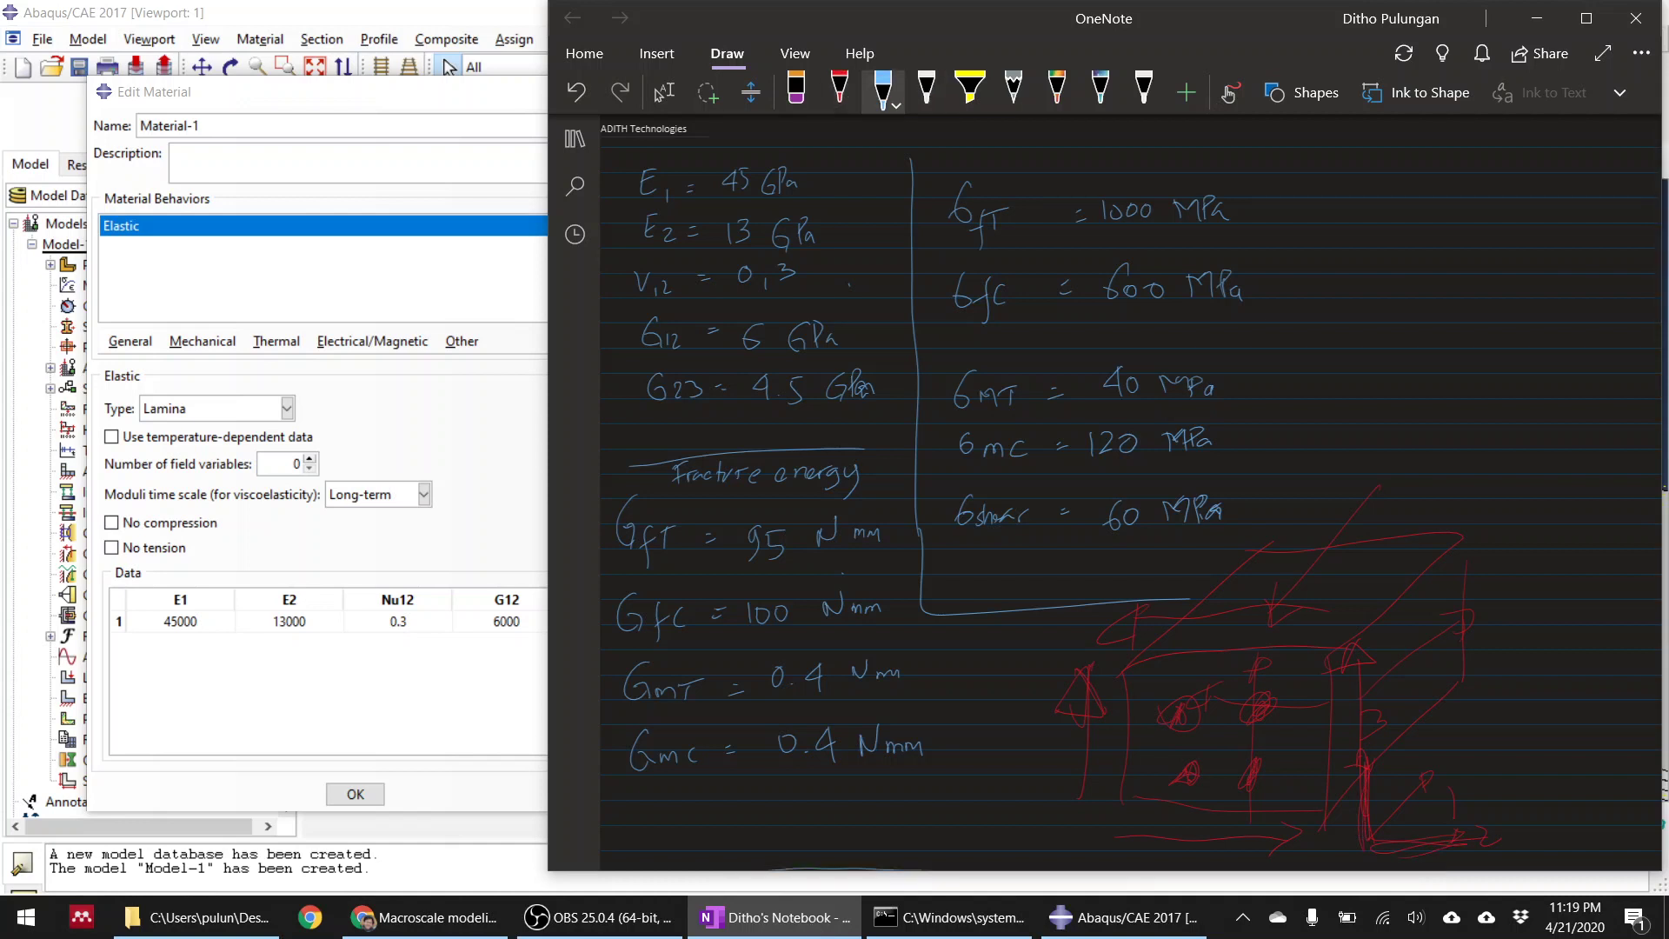
mouse_move(1371, 766)
left_mouse_down()
mouse_move(1374, 842)
mouse_move(1371, 773)
left_mouse_up()
left_click_drag(1374, 845, 1530, 858)
left_click_drag(1372, 708, 1389, 722)
left_click_drag(1354, 654, 1353, 811)
left_click_drag(1345, 682, 1375, 668)
mouse_move(1140, 619)
left_mouse_down()
mouse_move(1338, 617)
mouse_move(1330, 628)
left_mouse_up()
mouse_move(1080, 629)
left_mouse_down()
mouse_move(1087, 786)
mouse_move(1090, 756)
left_mouse_up()
left_click_drag(1320, 840, 1113, 835)
left_click_drag(1123, 811, 1091, 863)
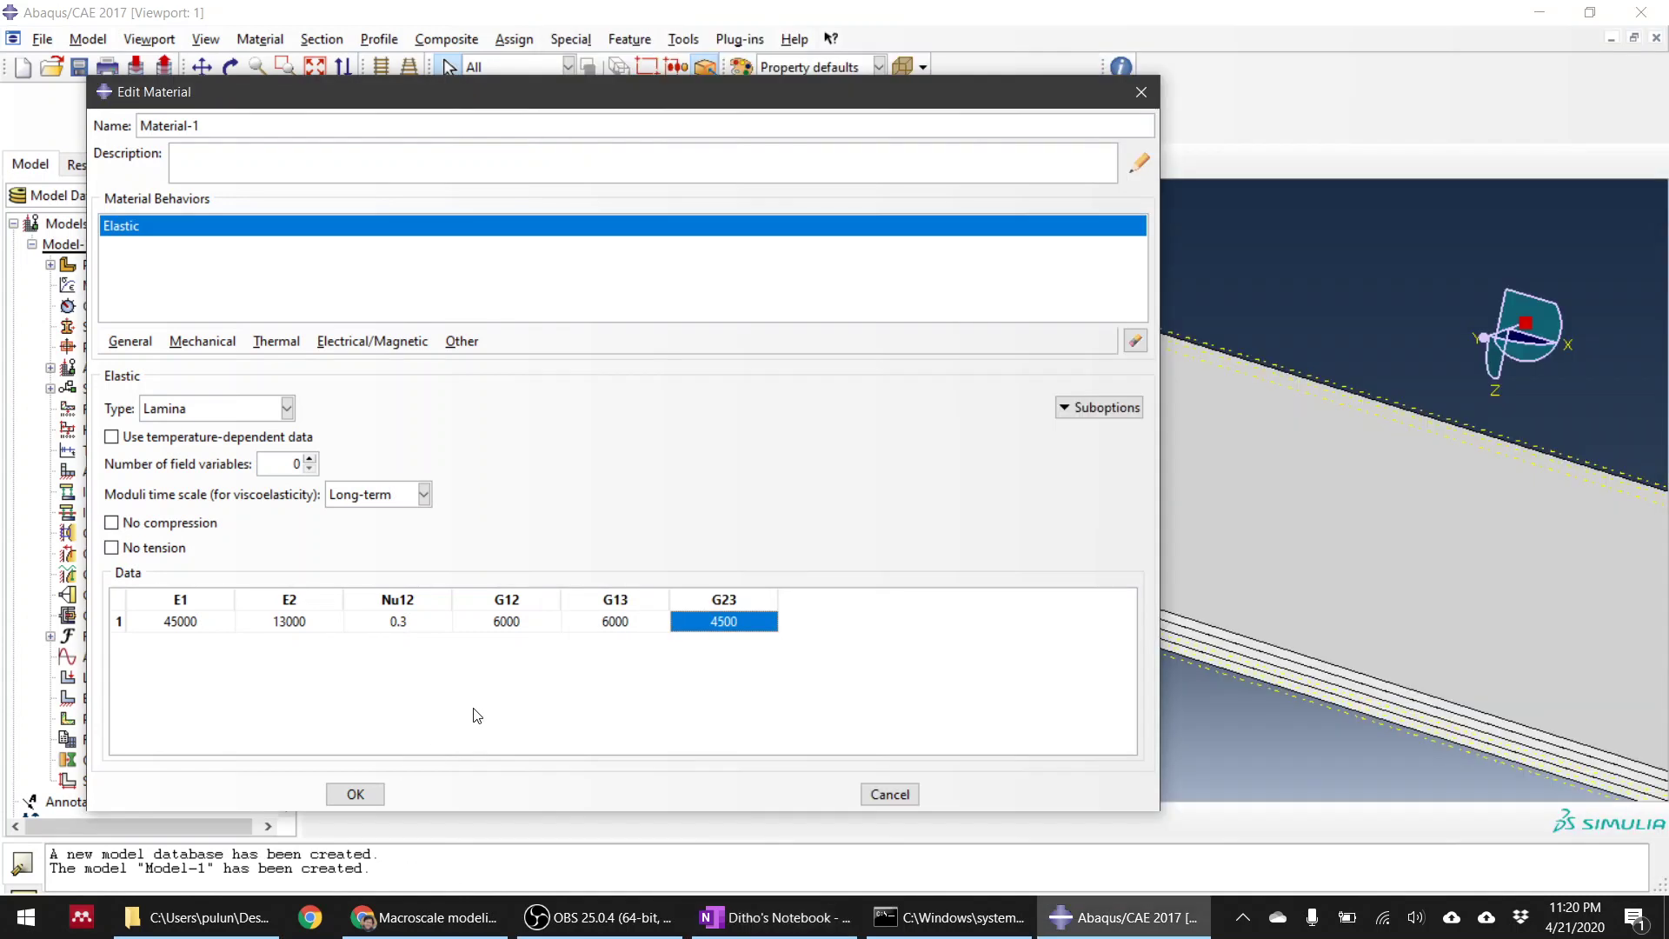
Step: Return to Abaqus/CAE and add a Hashin Damage behavior for fiber-reinforced composites to the material
left_click(474, 716)
left_click(231, 342)
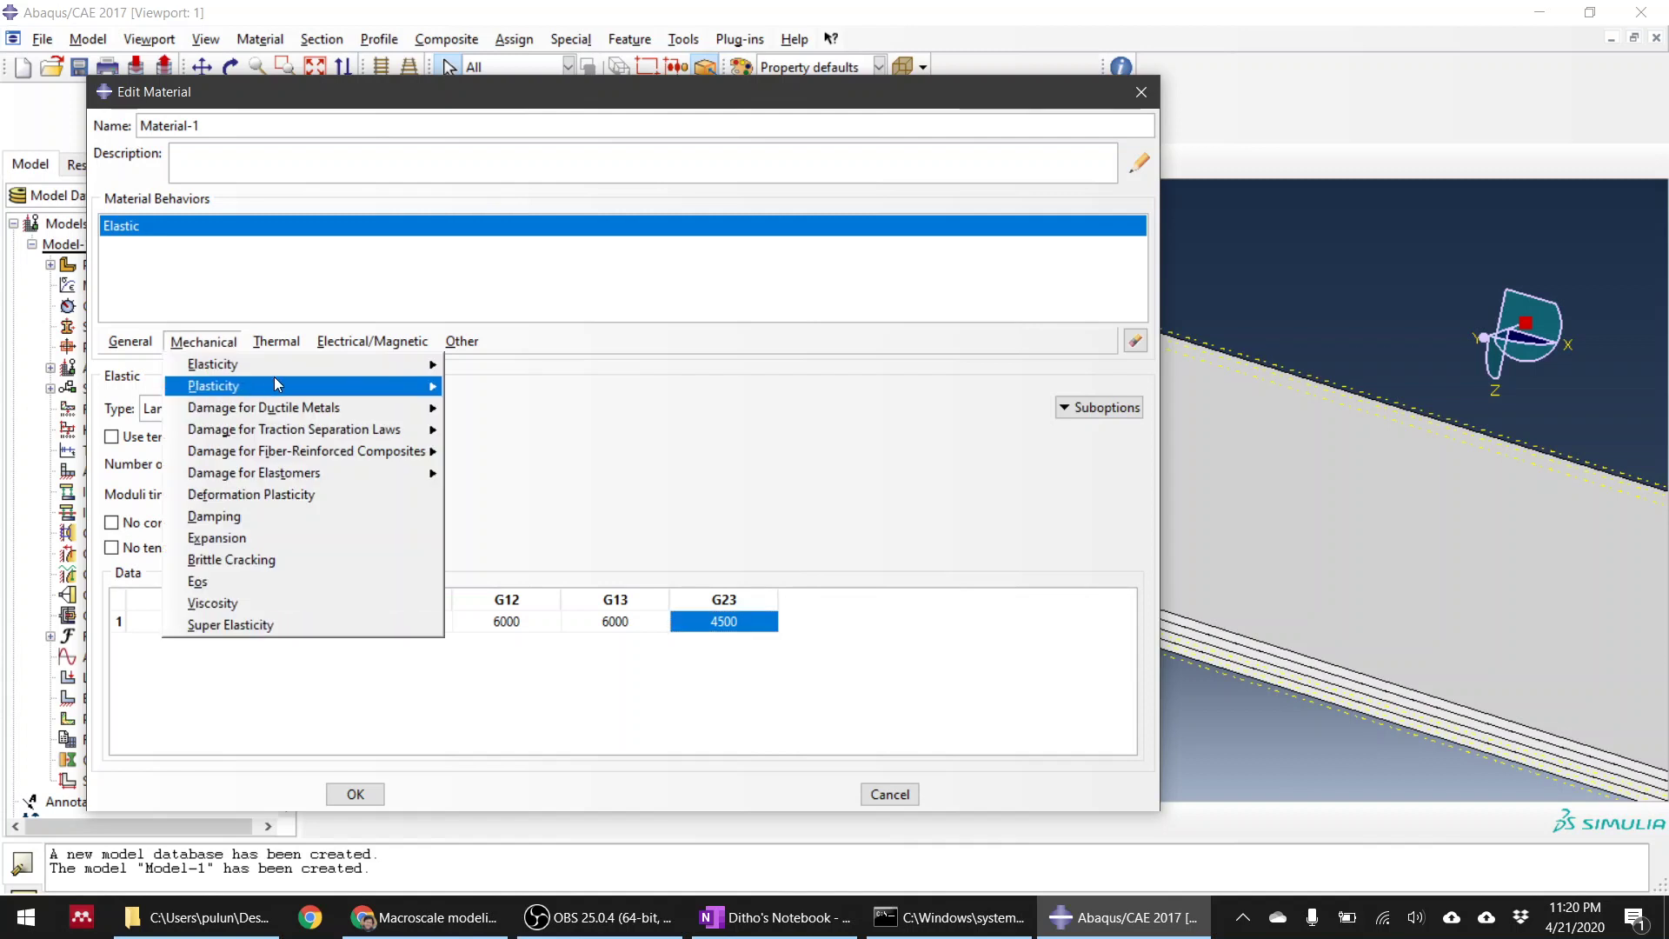
mouse_move(406, 458)
left_click(491, 452)
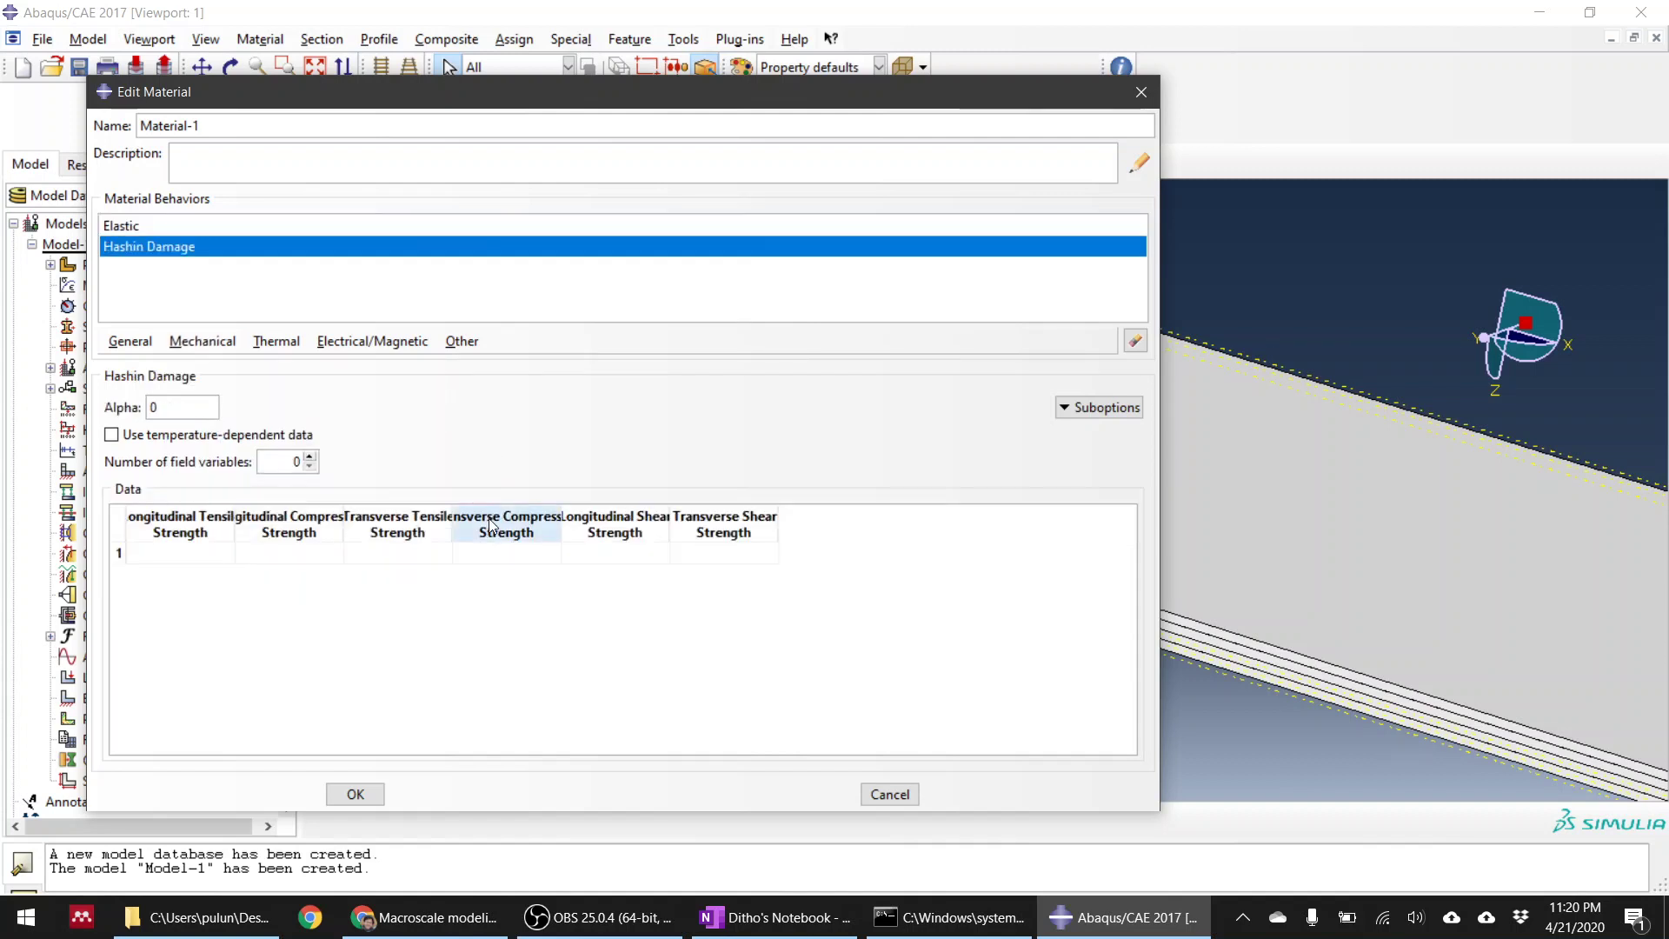
Step: Consult the OneNote strengths and set the longitudinal tensile strength to 1000 and the longitudinal compressive strength to 600
left_click(217, 553)
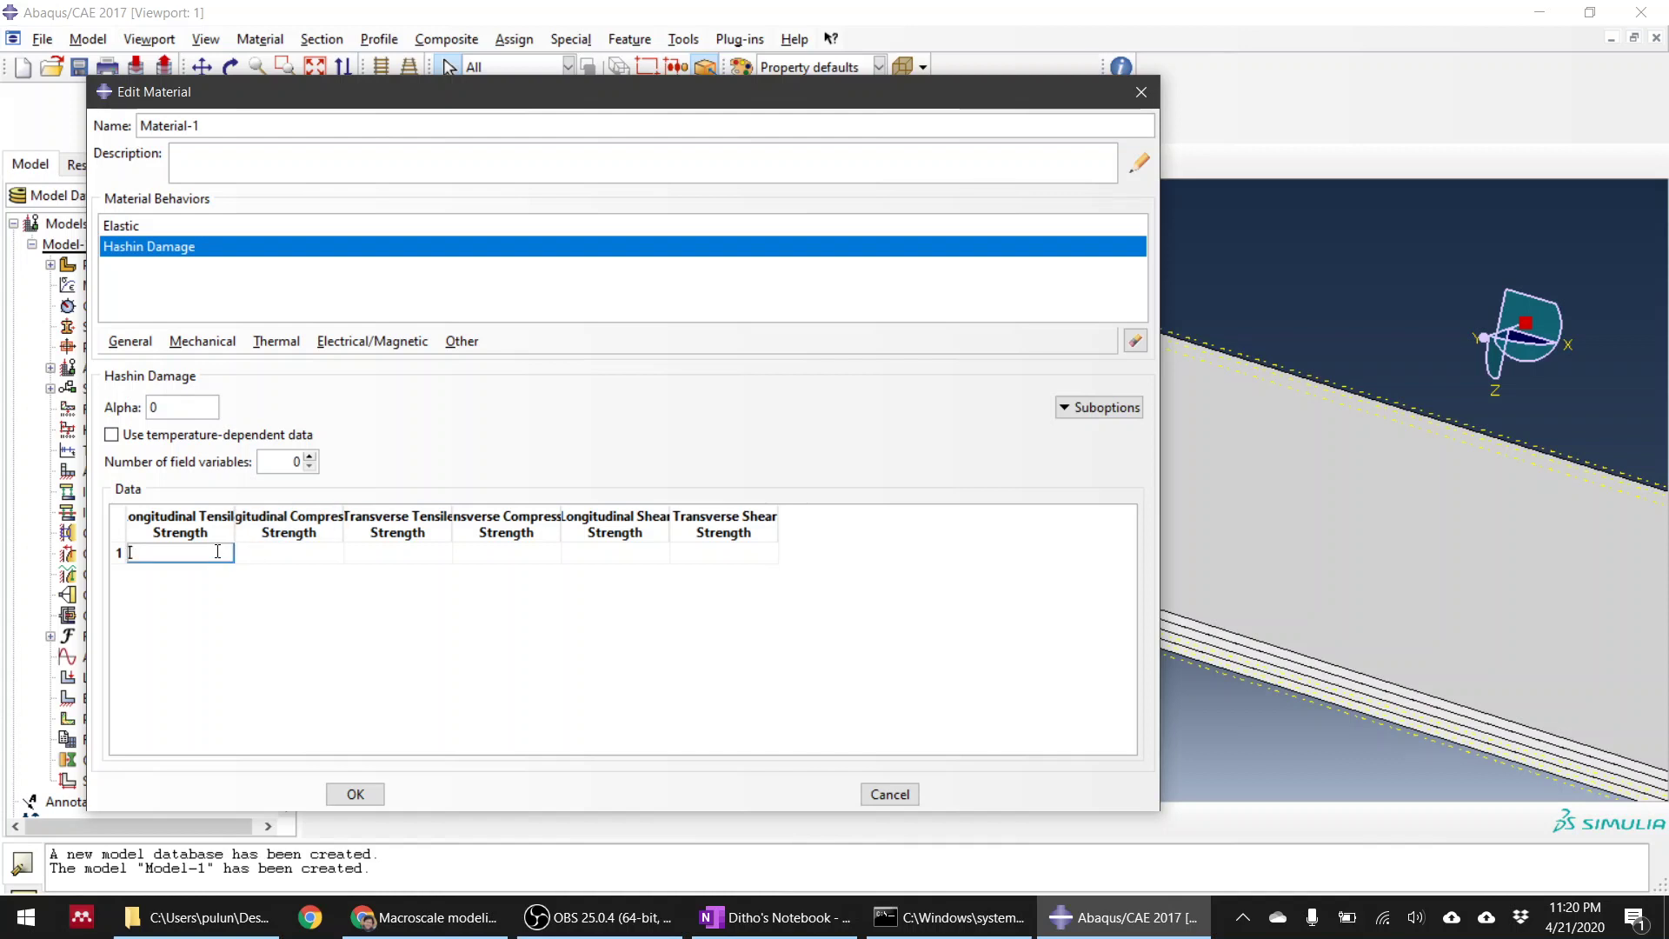
left_click(765, 920)
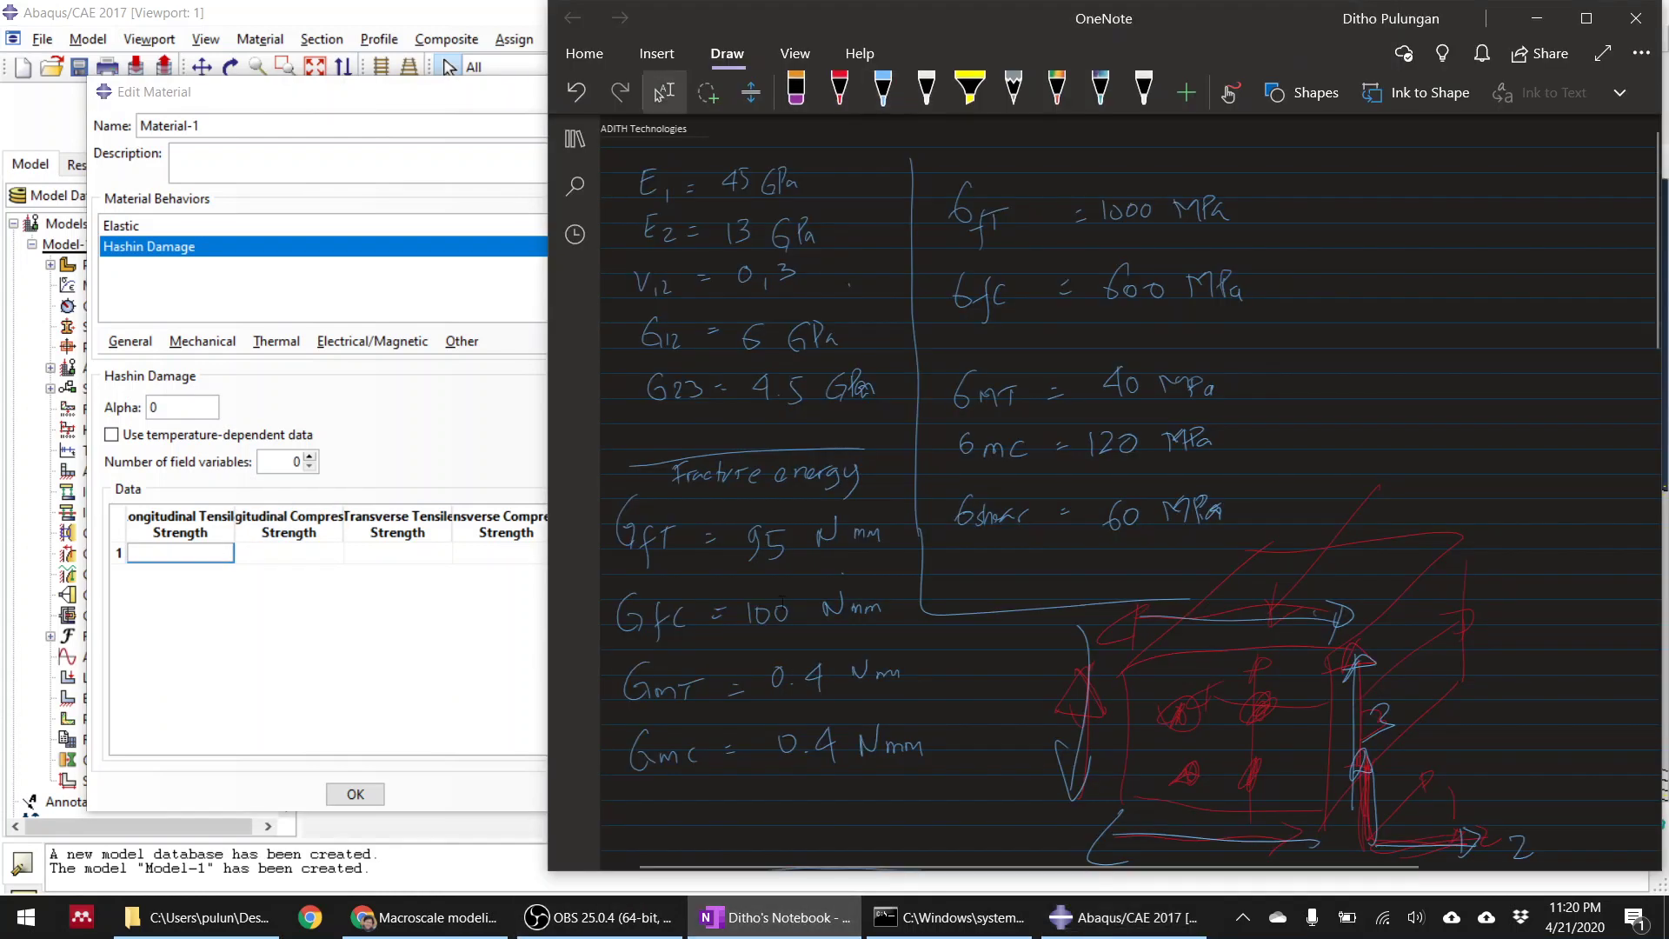
left_click(197, 558)
type("1000")
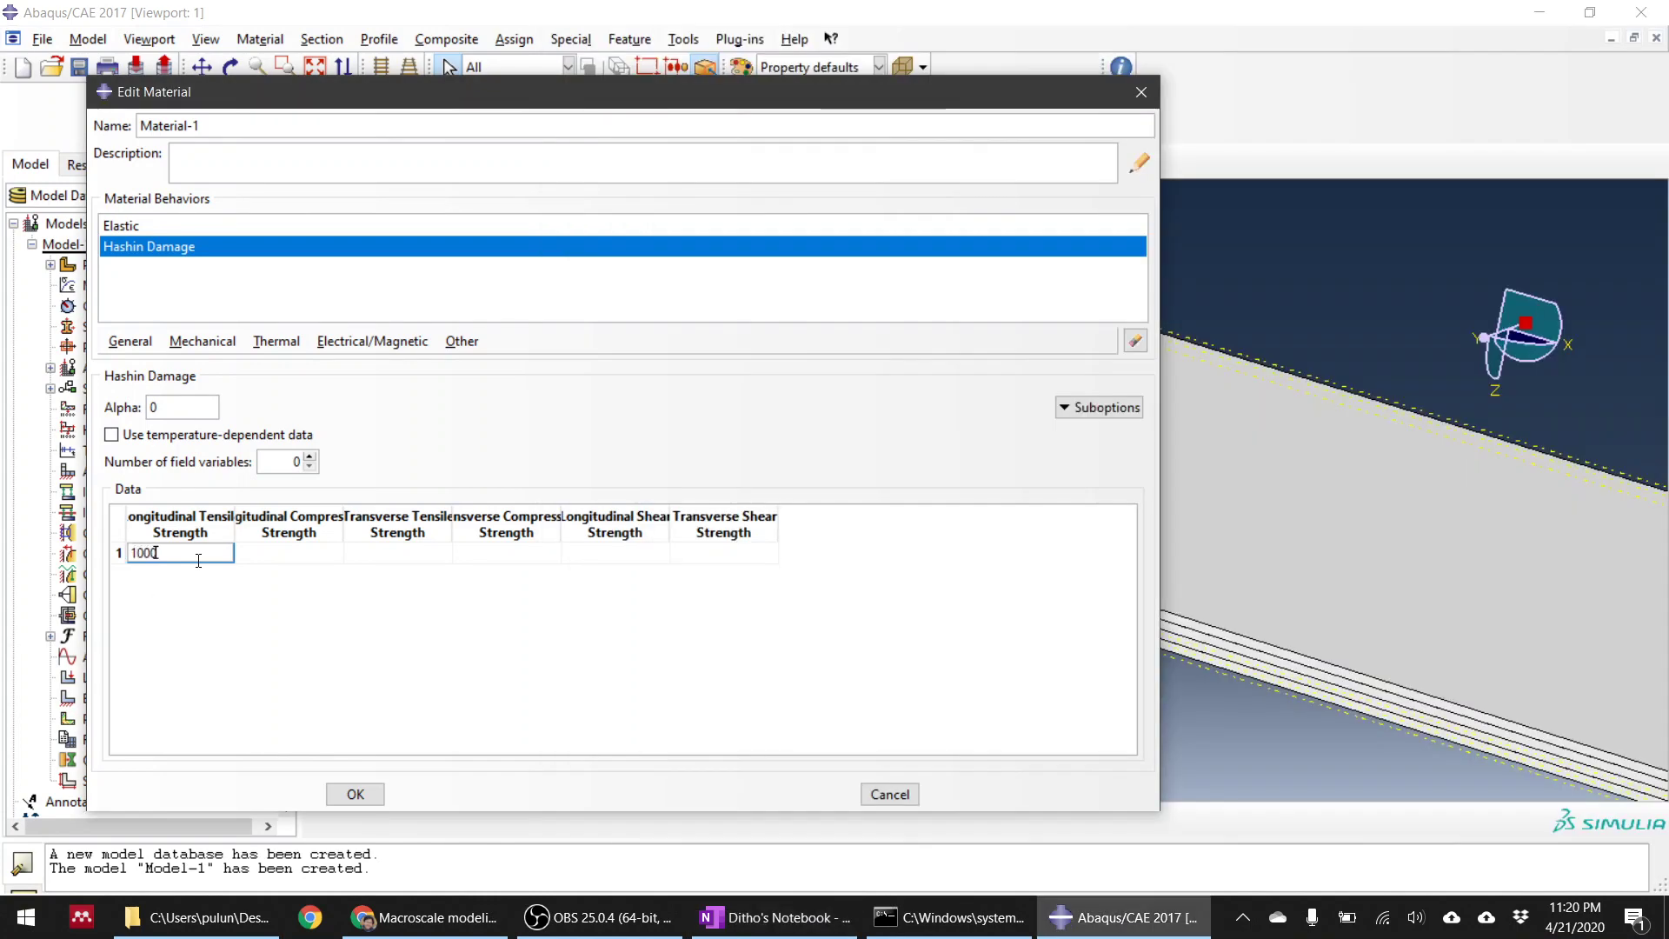
left_click(326, 559)
type("600")
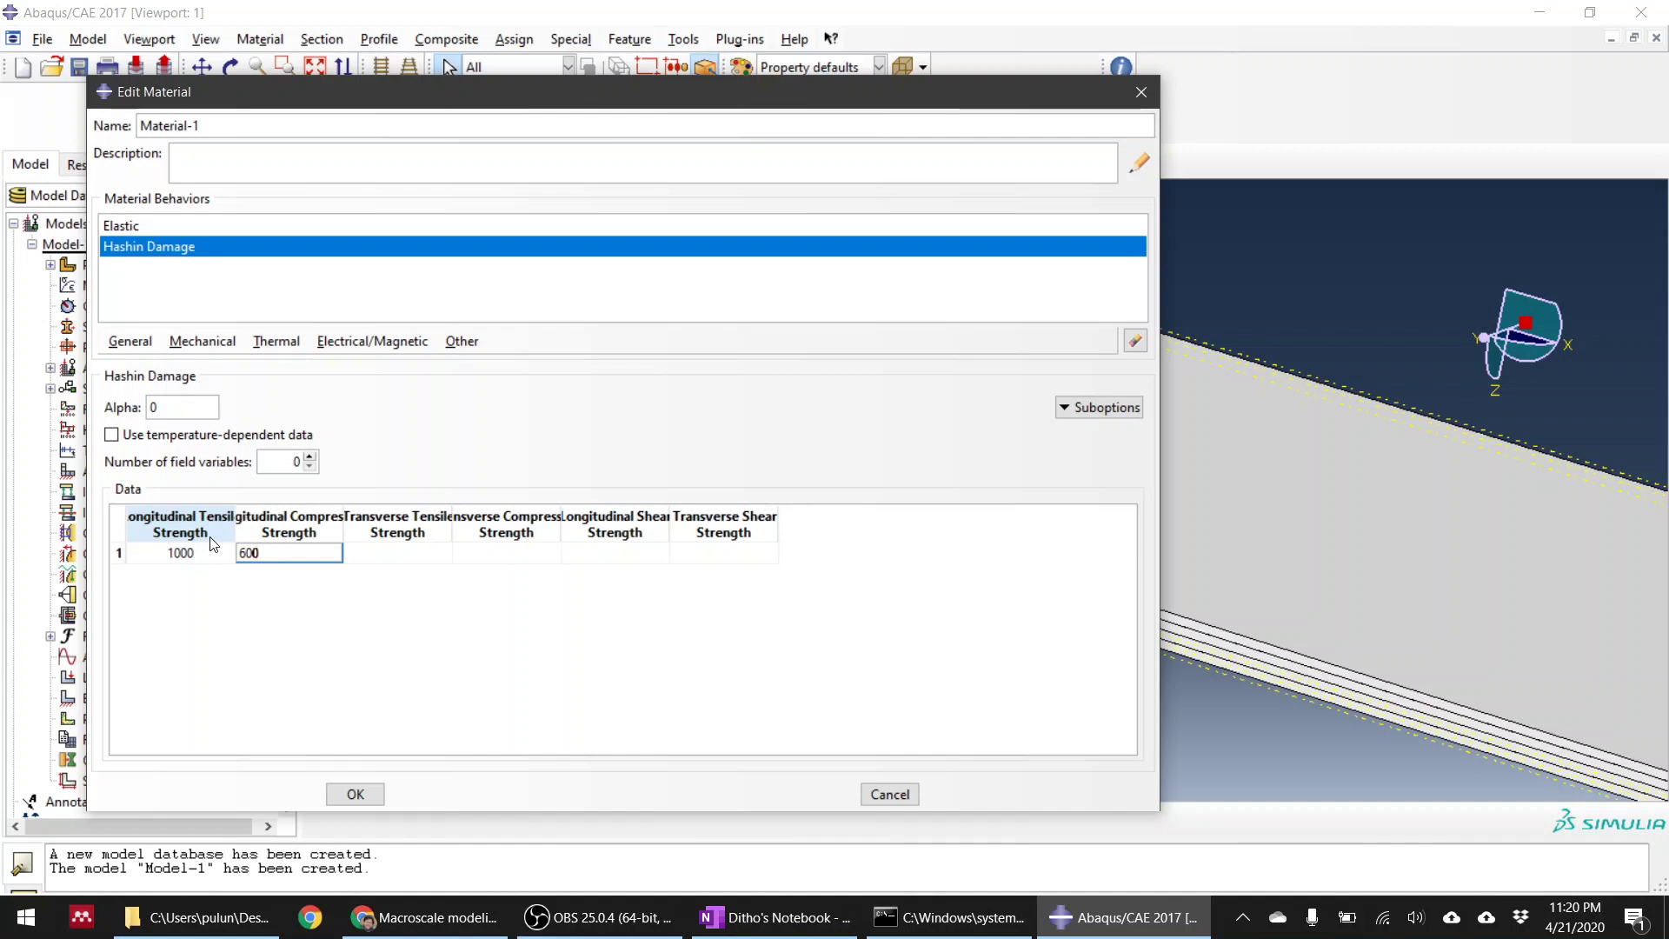
Step: Check the matrix strengths in OneNote and set the transverse tensile strength to 40 and the transverse compressive strength to 120
left_click(402, 557)
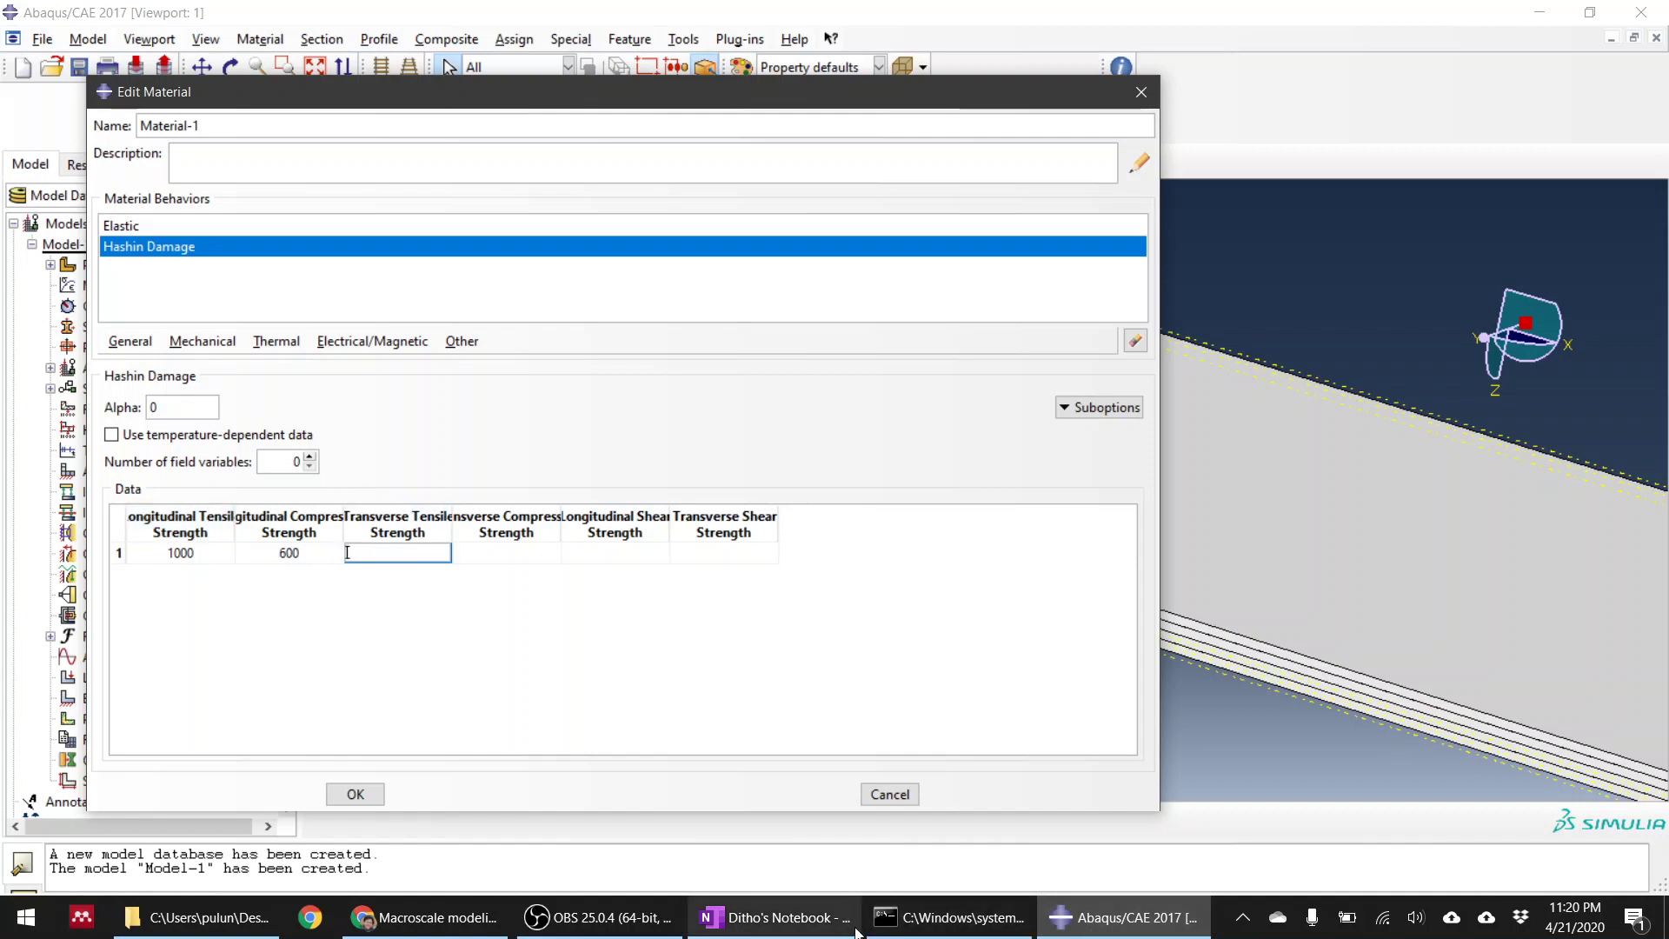
left_click(778, 918)
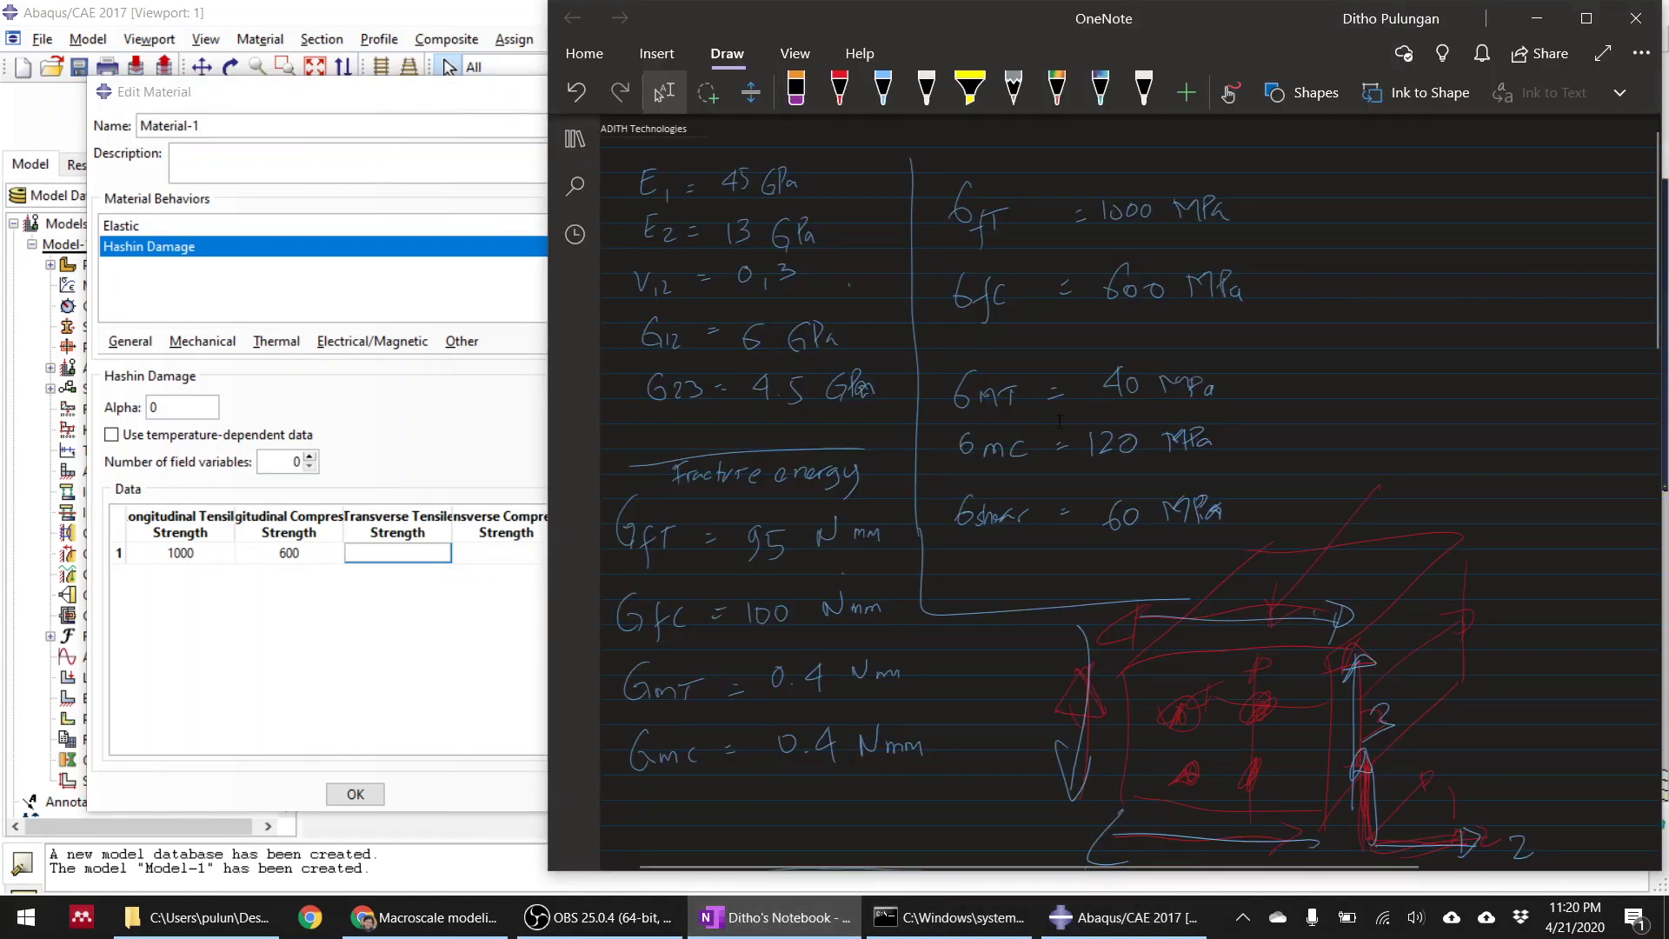
left_click(469, 576)
left_click(384, 551)
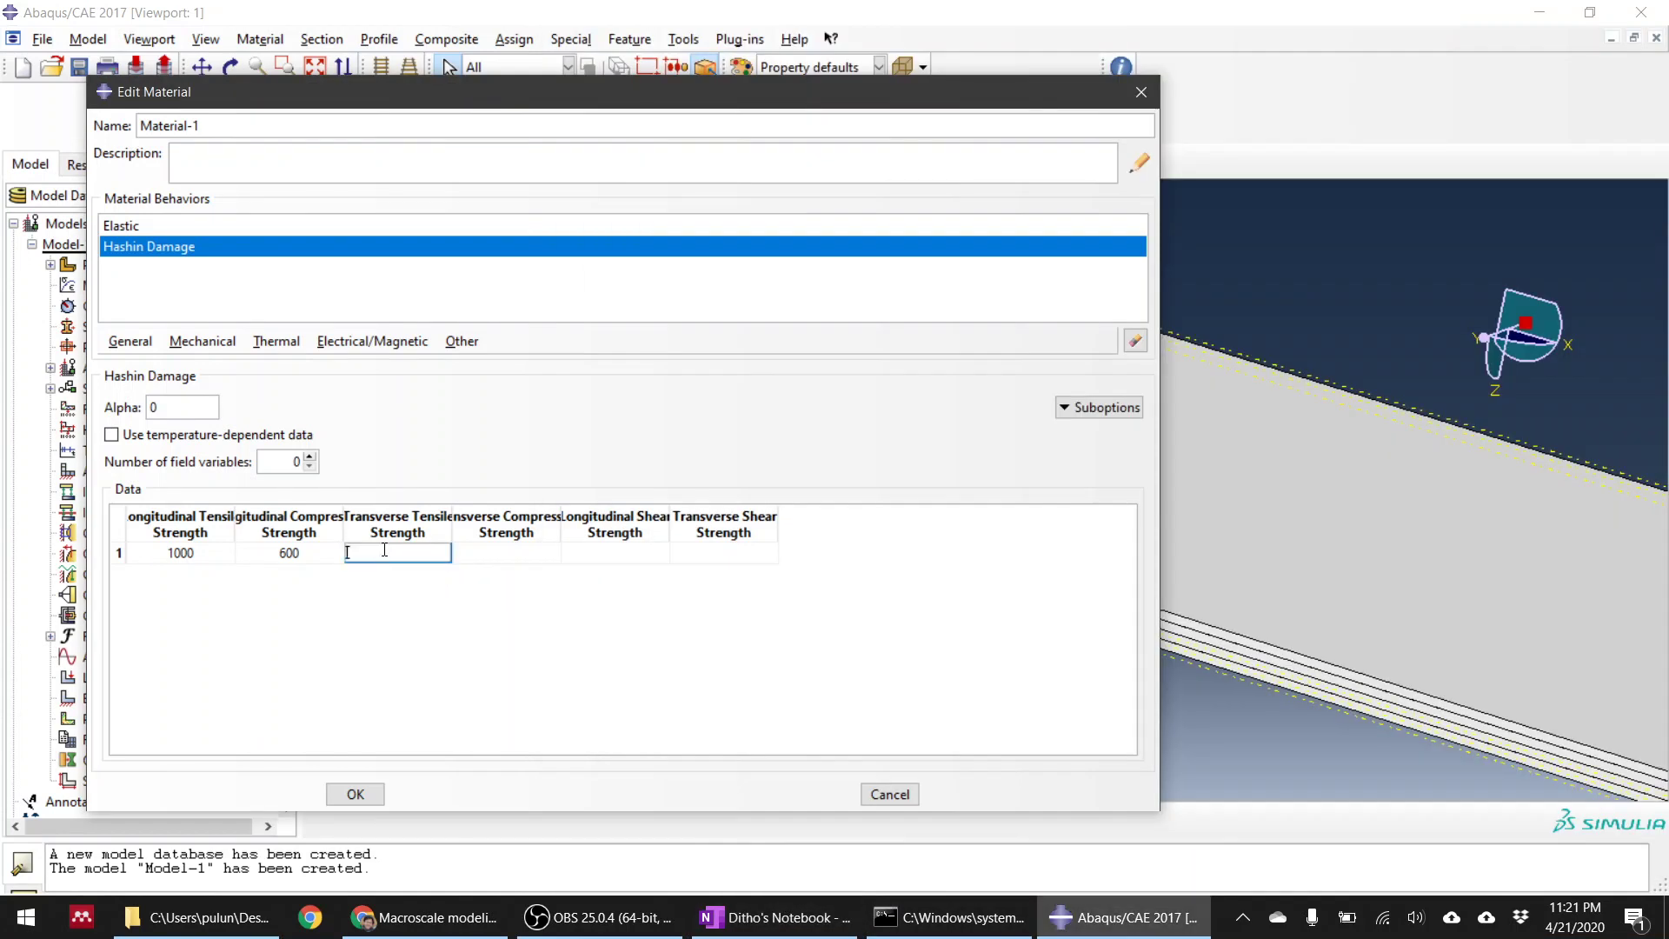
type("40")
left_click(712, 920)
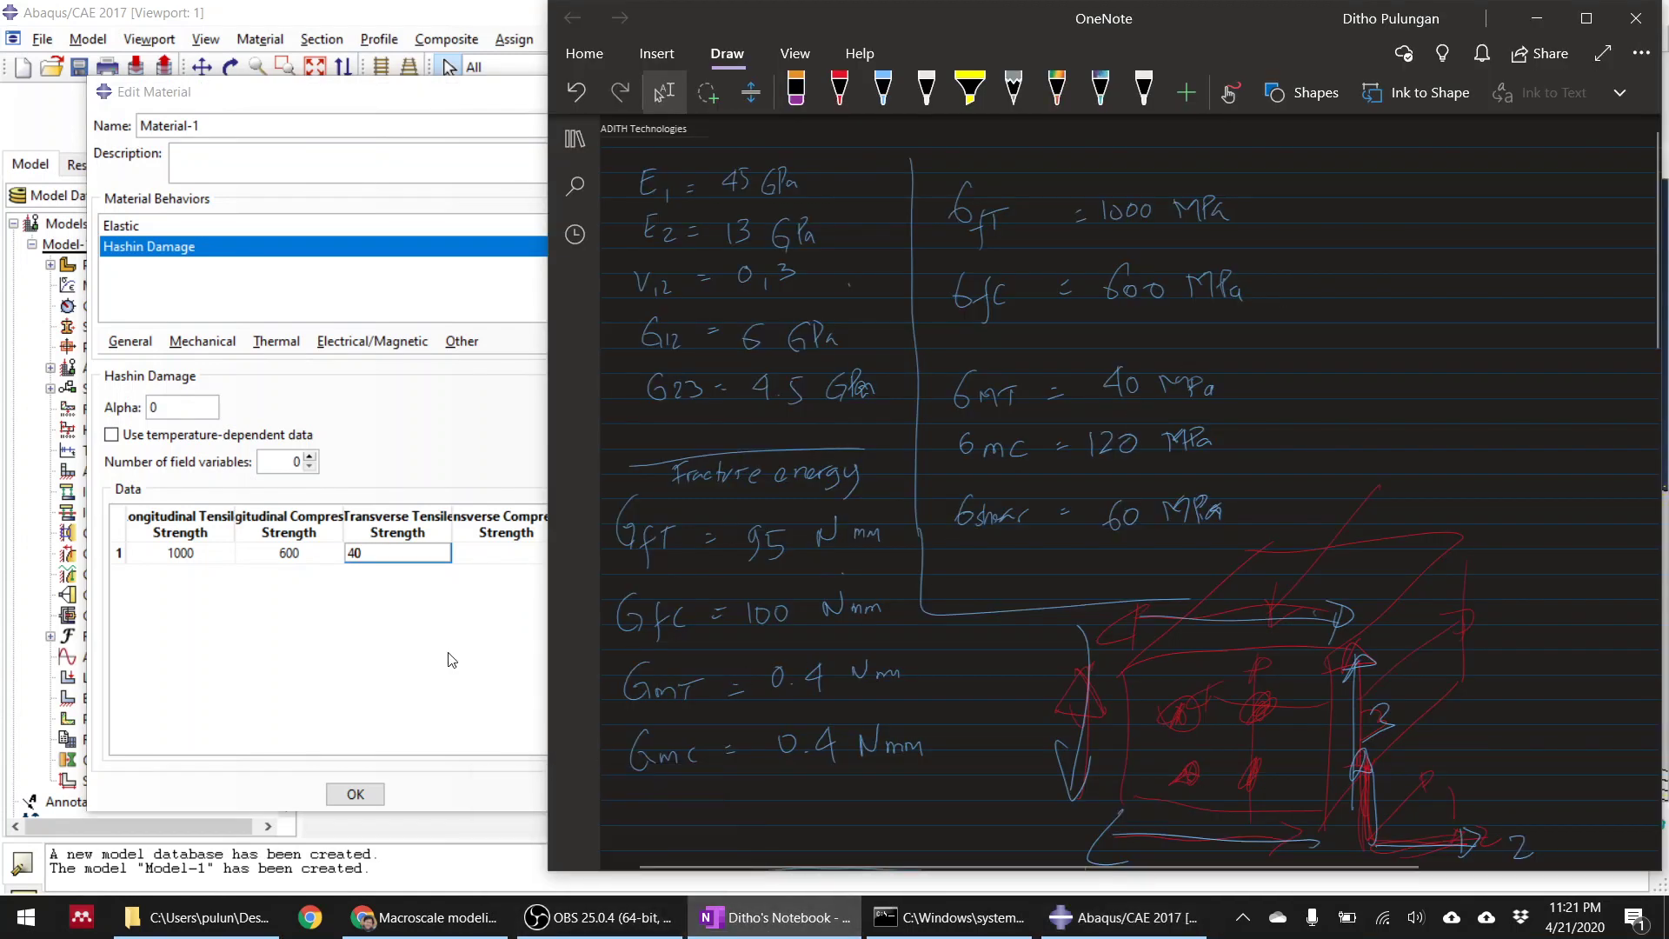
left_click(526, 553)
type("120")
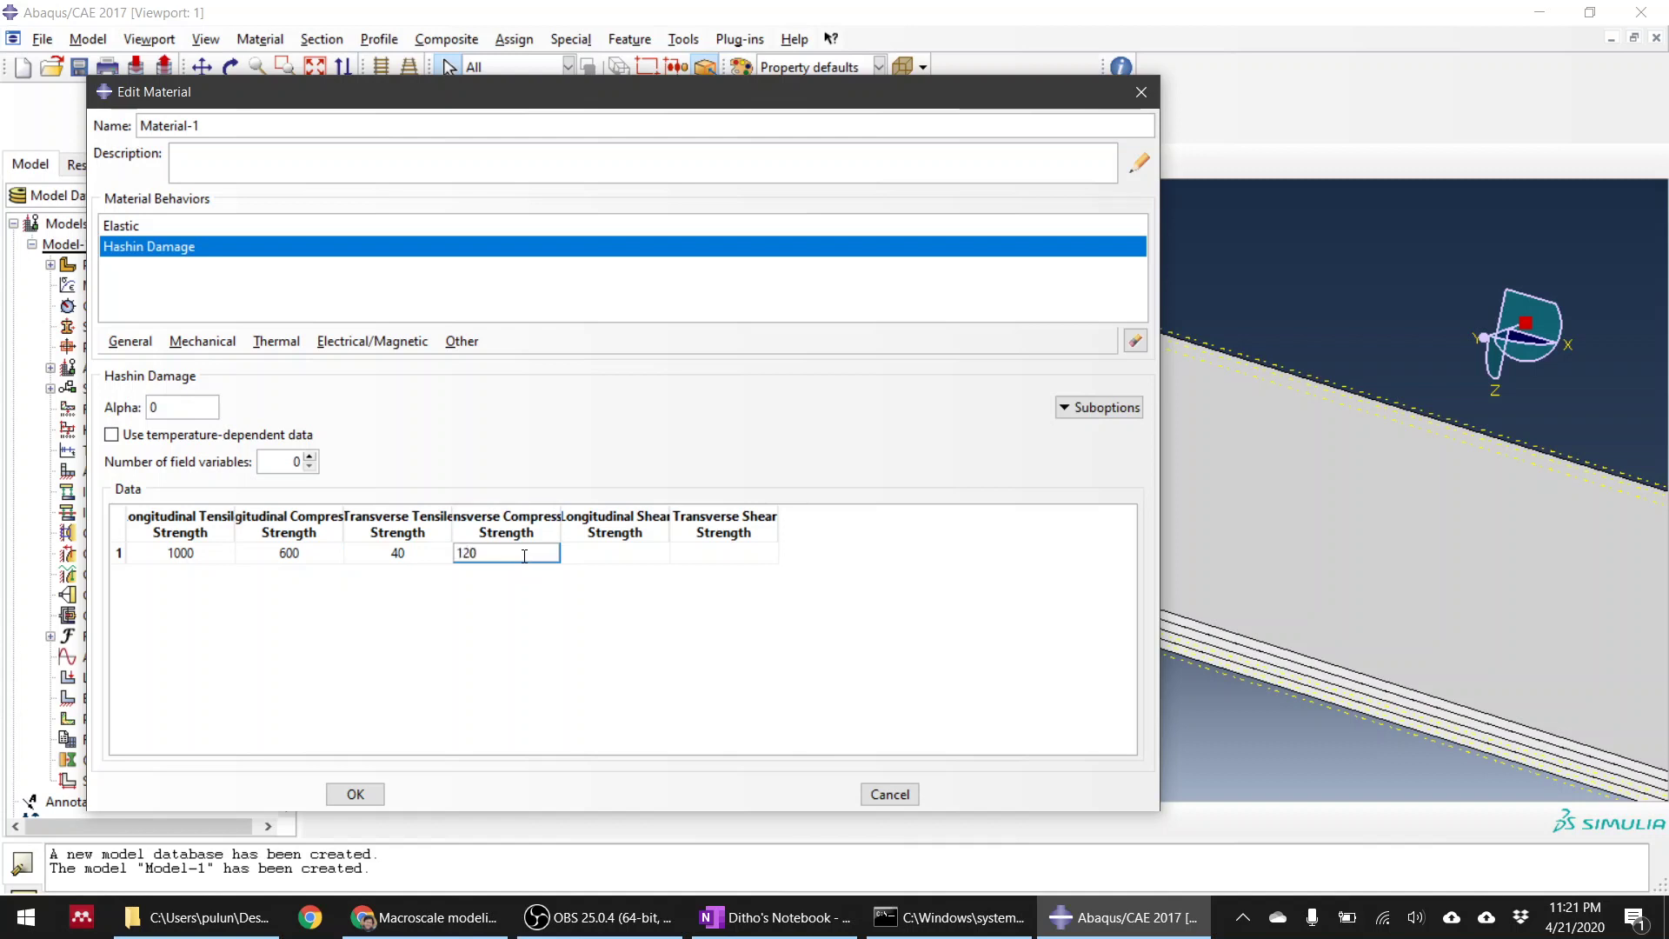
key("Return")
Step: Look up the shear strength in OneNote and set both the longitudinal and transverse shear strengths to 60
left_click(700, 923)
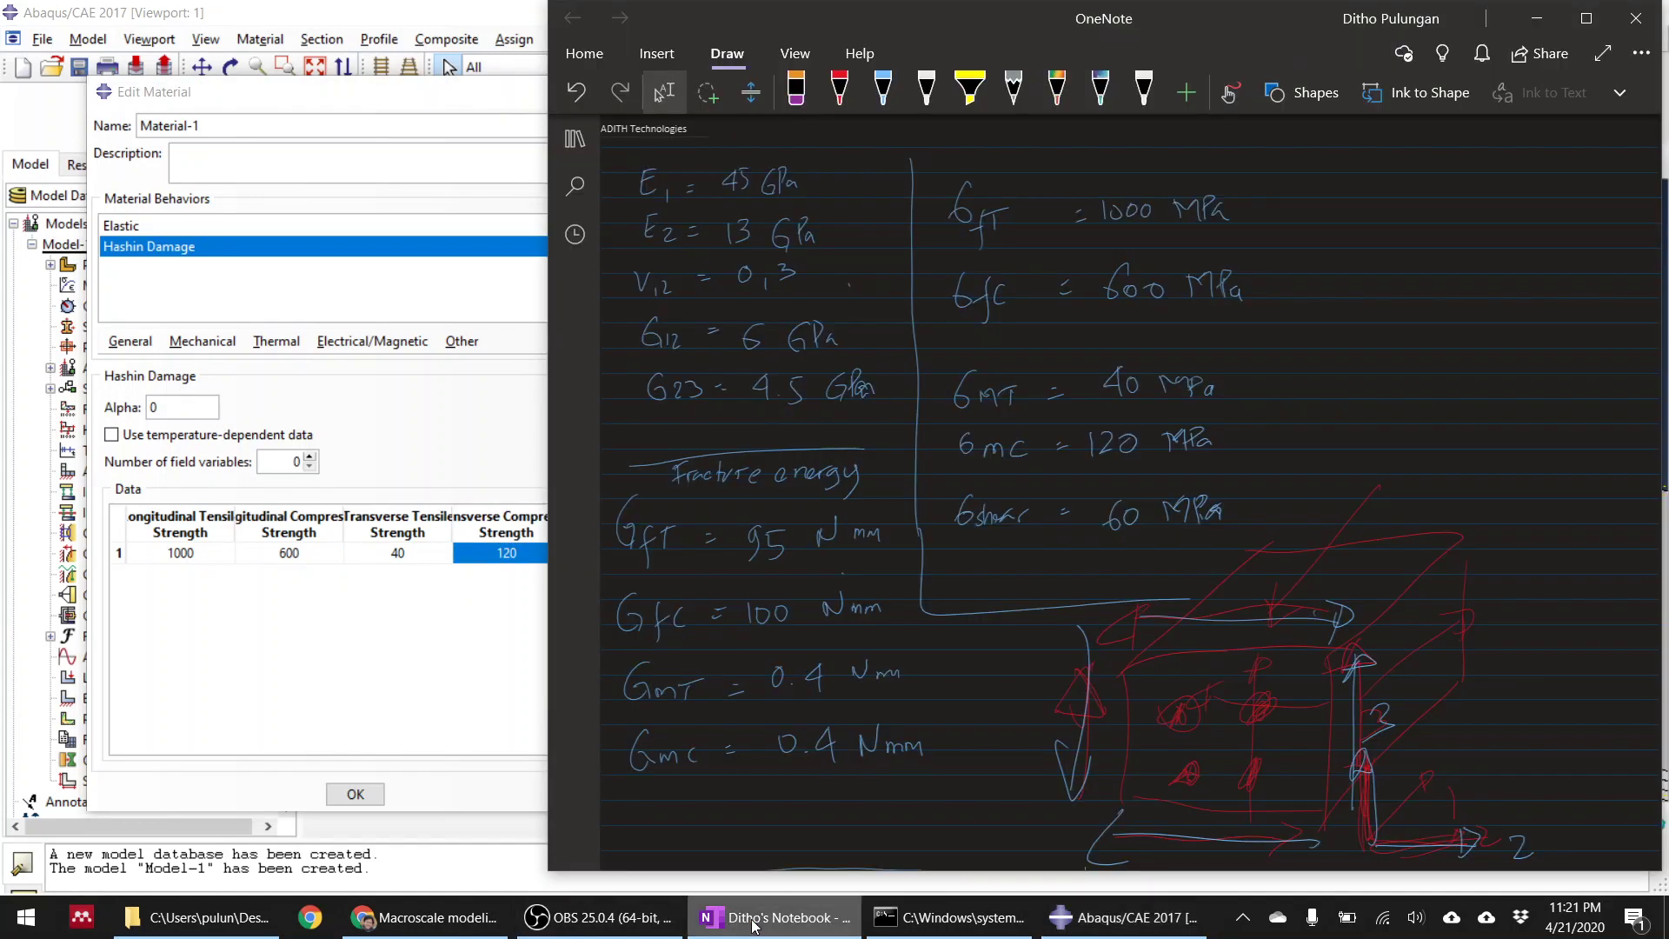
left_click(785, 926)
left_click(647, 553)
type("60")
key("Tab")
type("60")
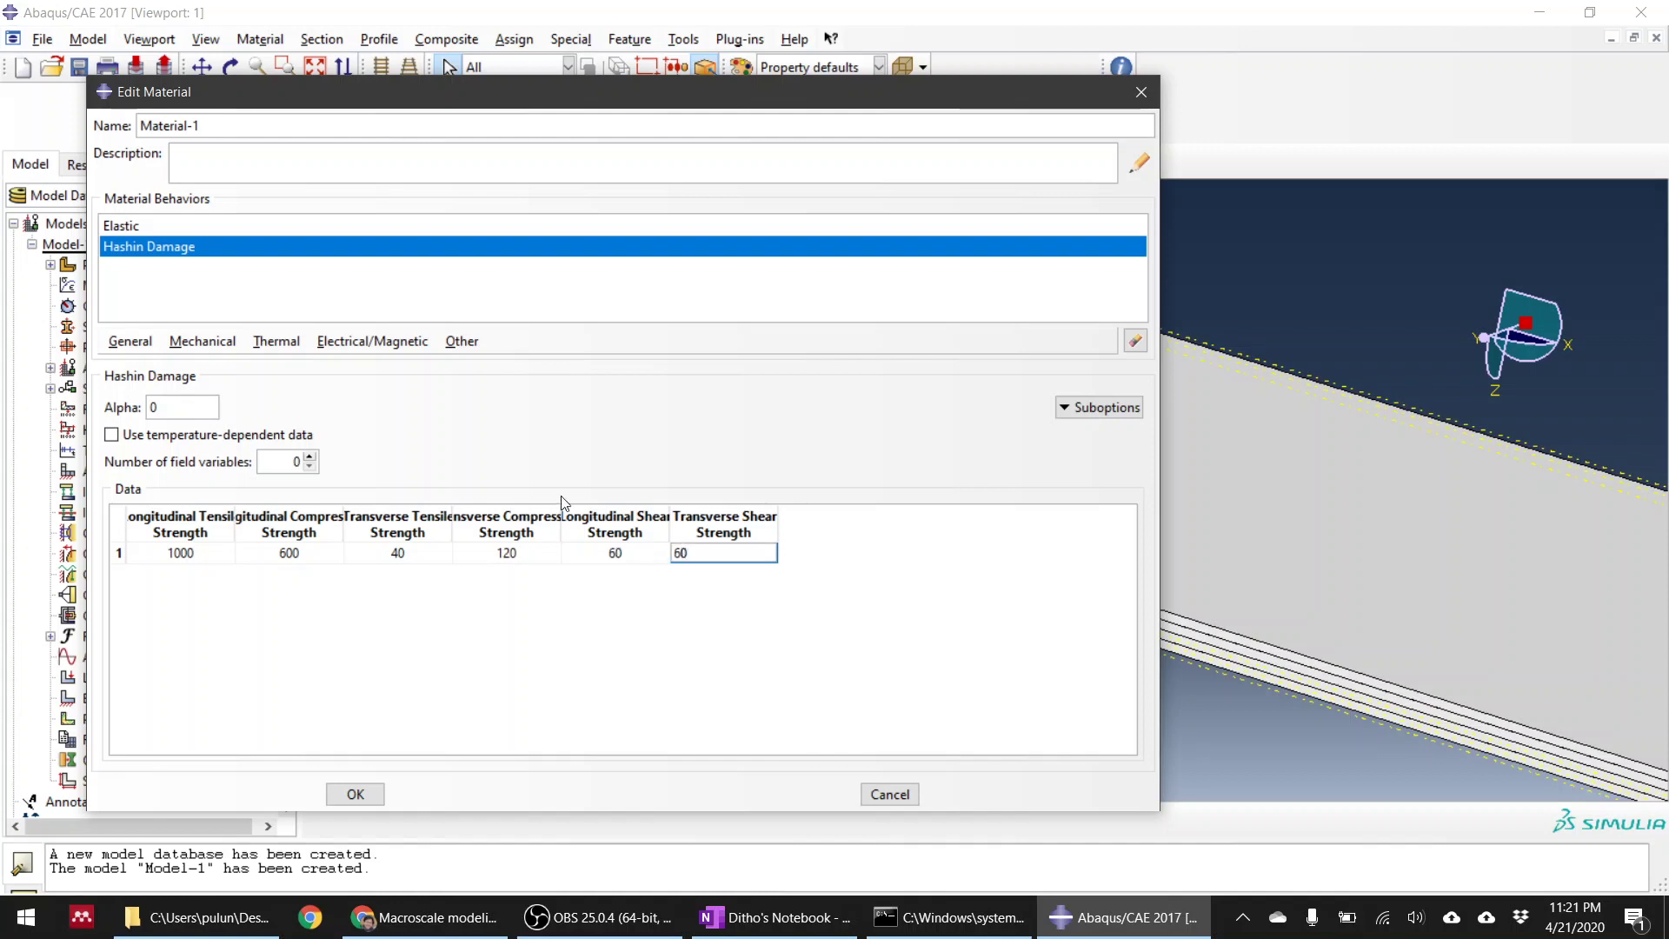
key("Return")
Step: Open the Damage Evolution suboption, widen its window and fracture energy columns, and bring up the fracture energy values in OneNote
left_click(1064, 409)
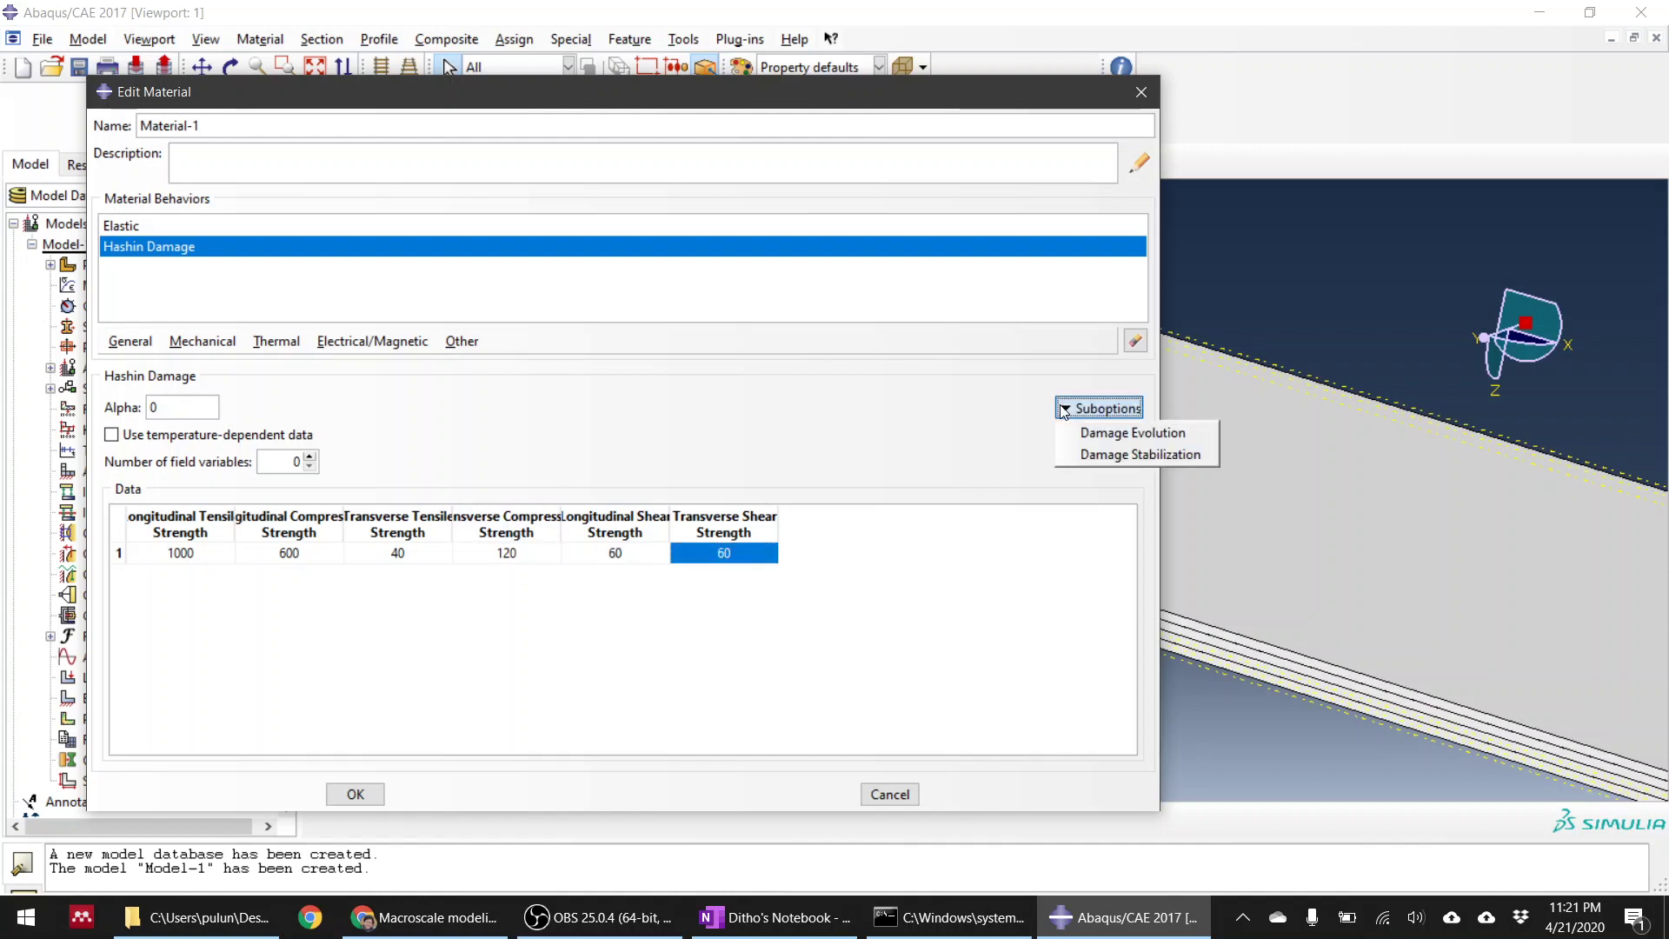
left_click(1109, 434)
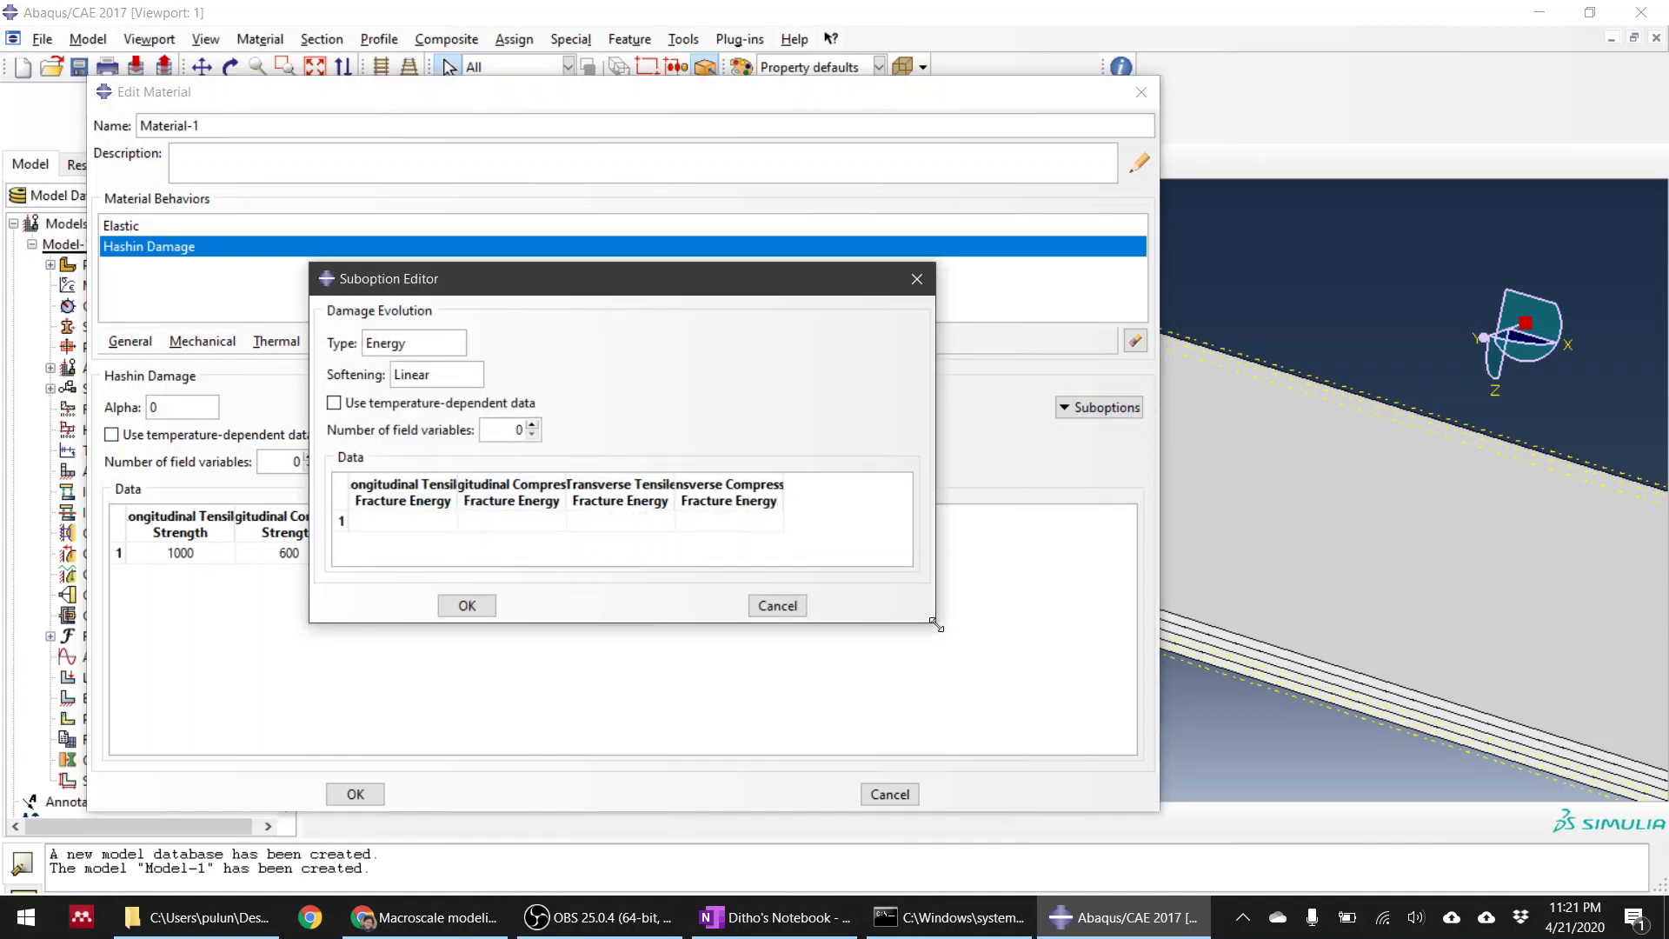
left_click_drag(937, 623, 1166, 700)
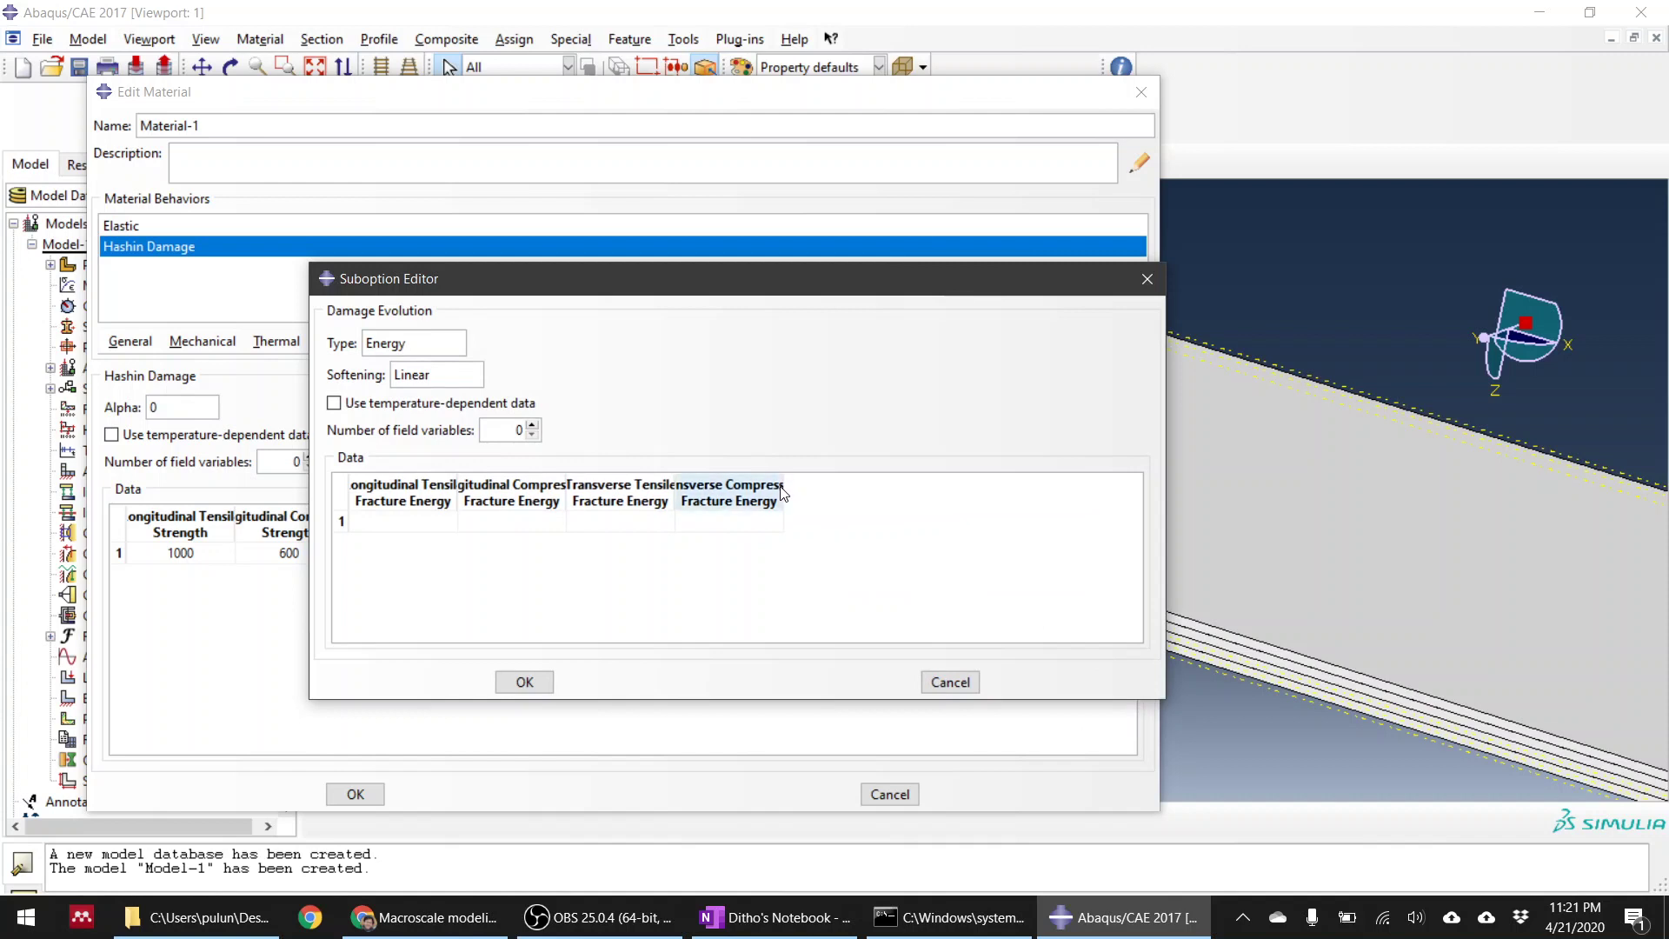
left_click_drag(784, 487, 939, 486)
left_click_drag(674, 484, 810, 484)
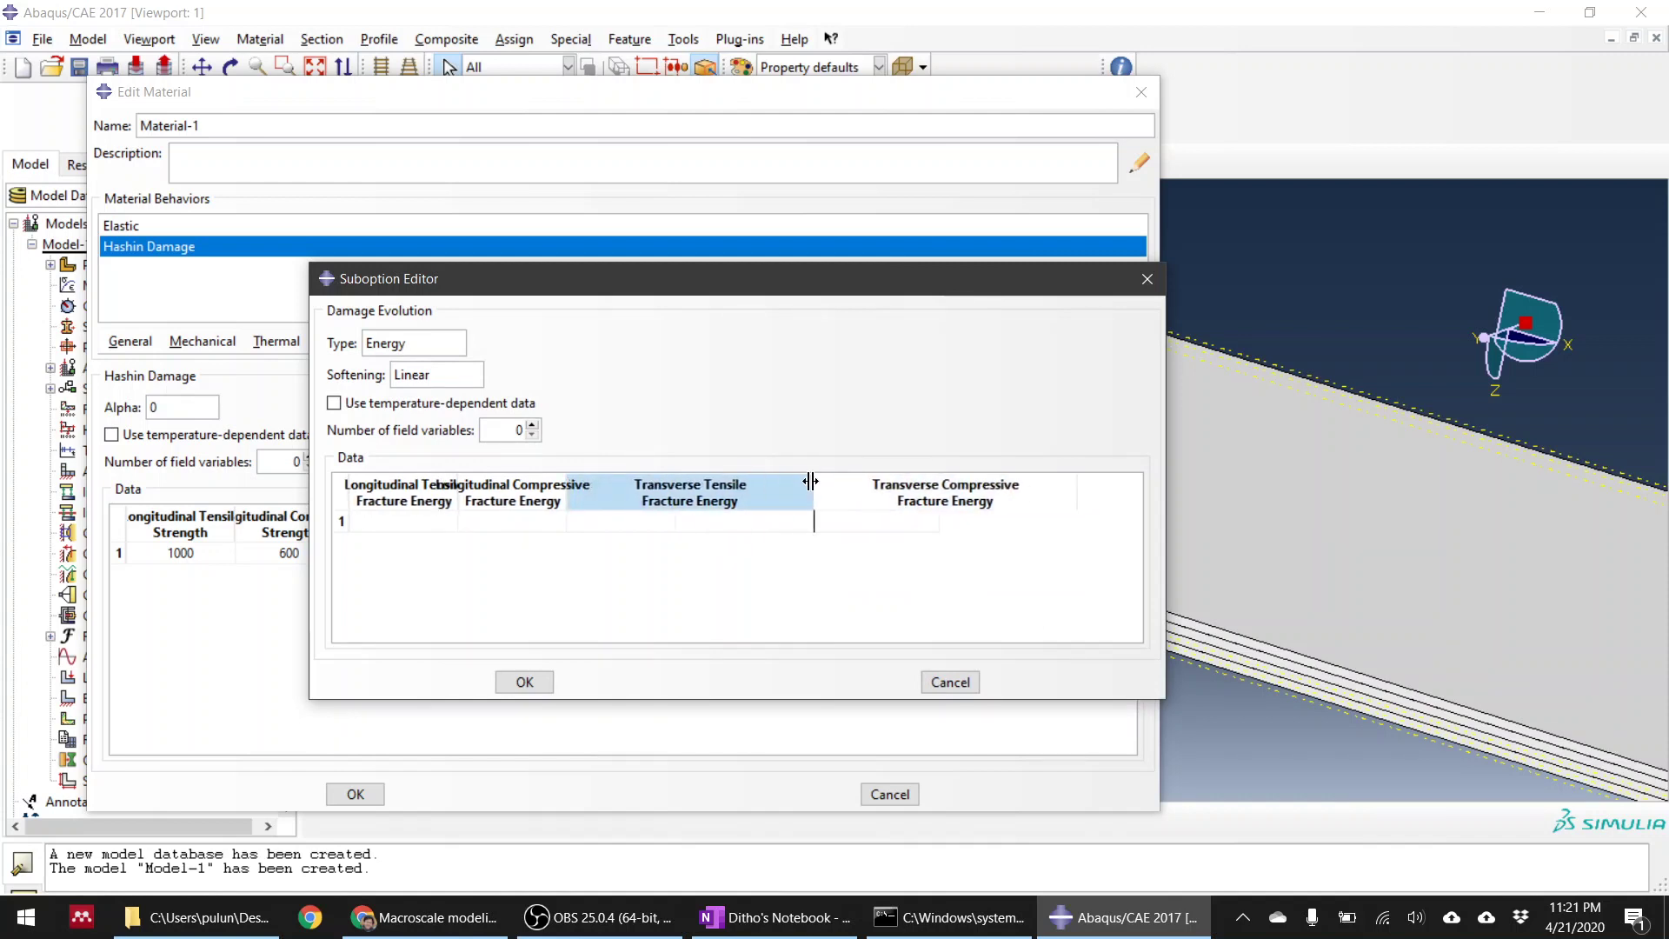
left_click_drag(564, 488, 650, 488)
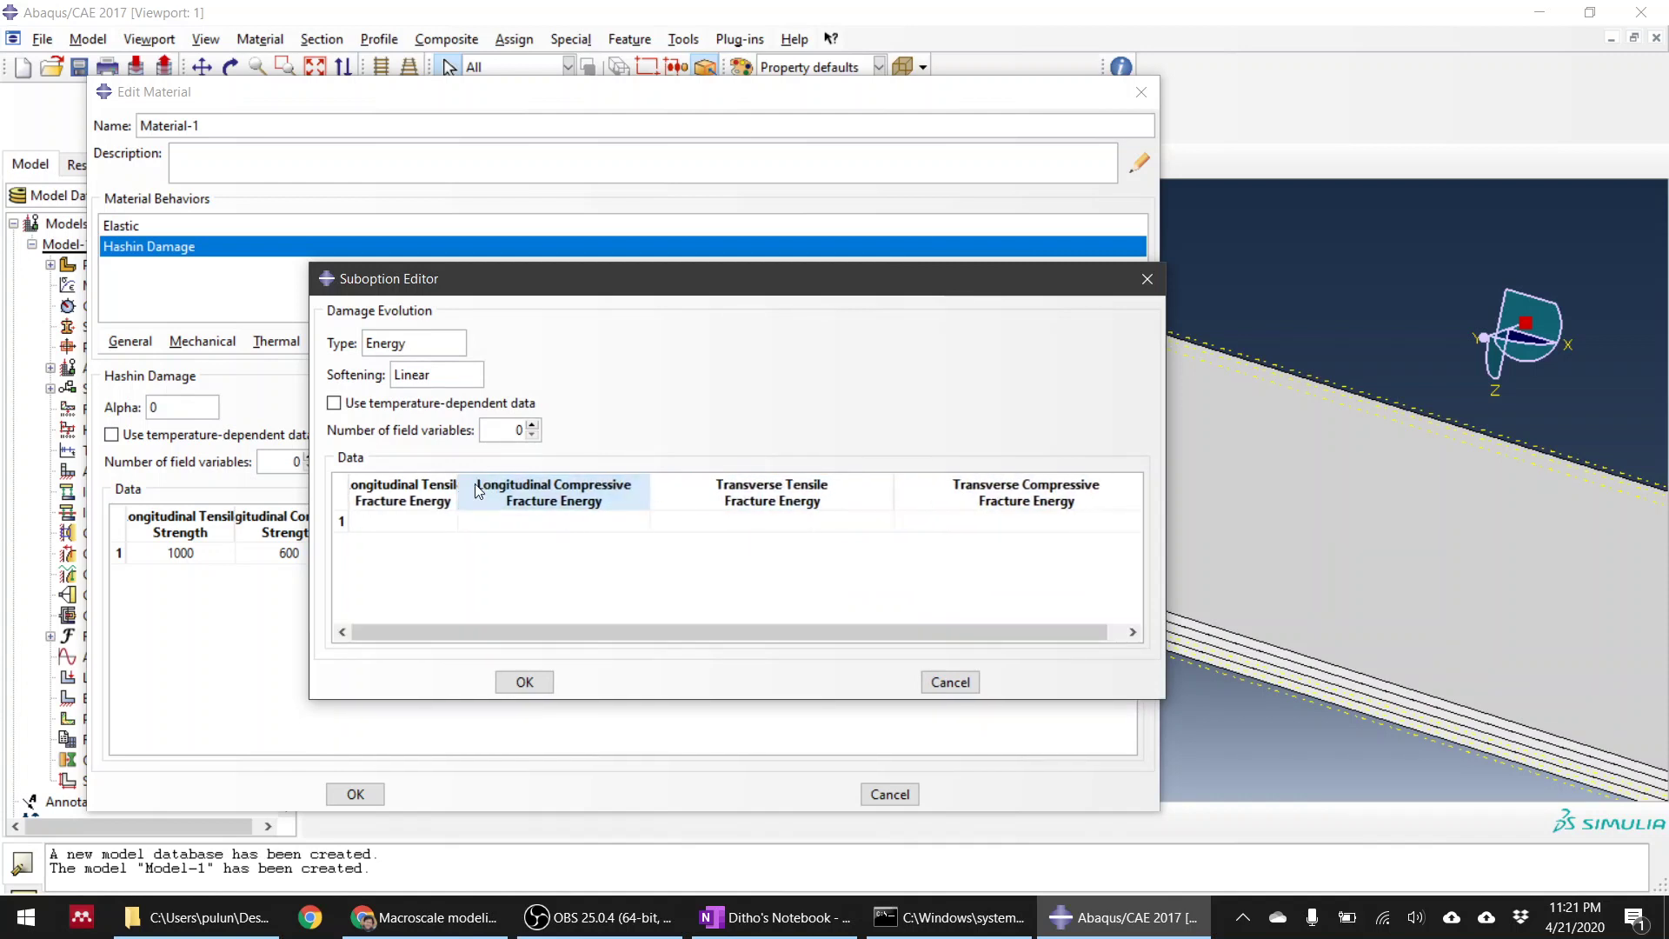
left_click_drag(458, 488, 485, 488)
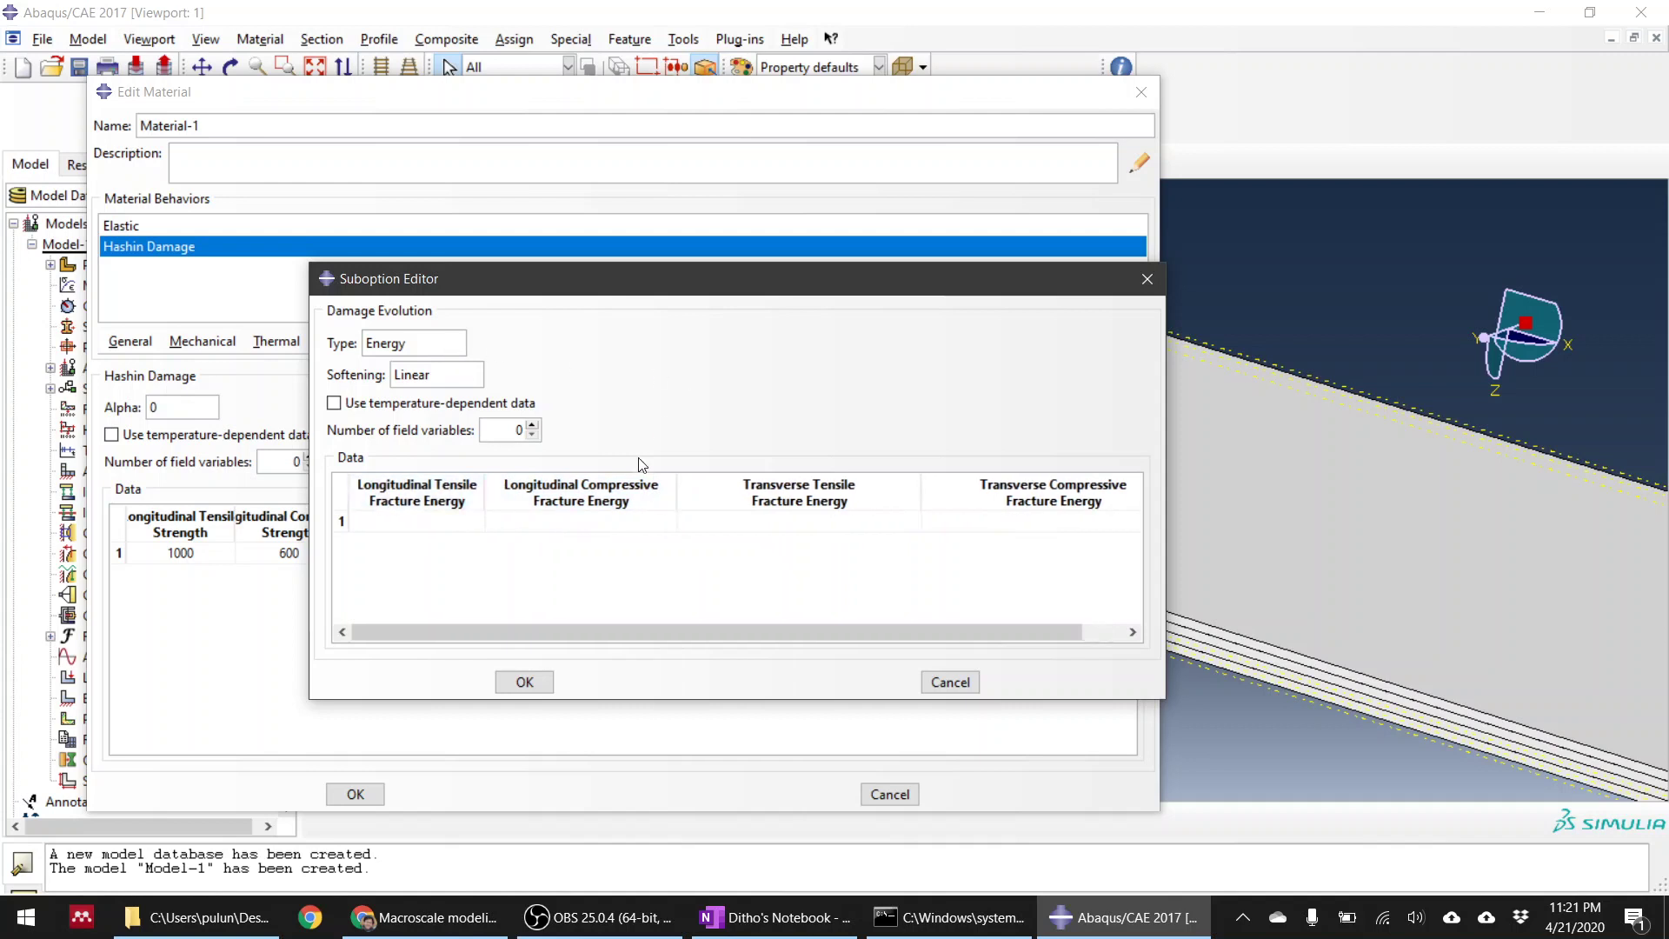
left_click(777, 930)
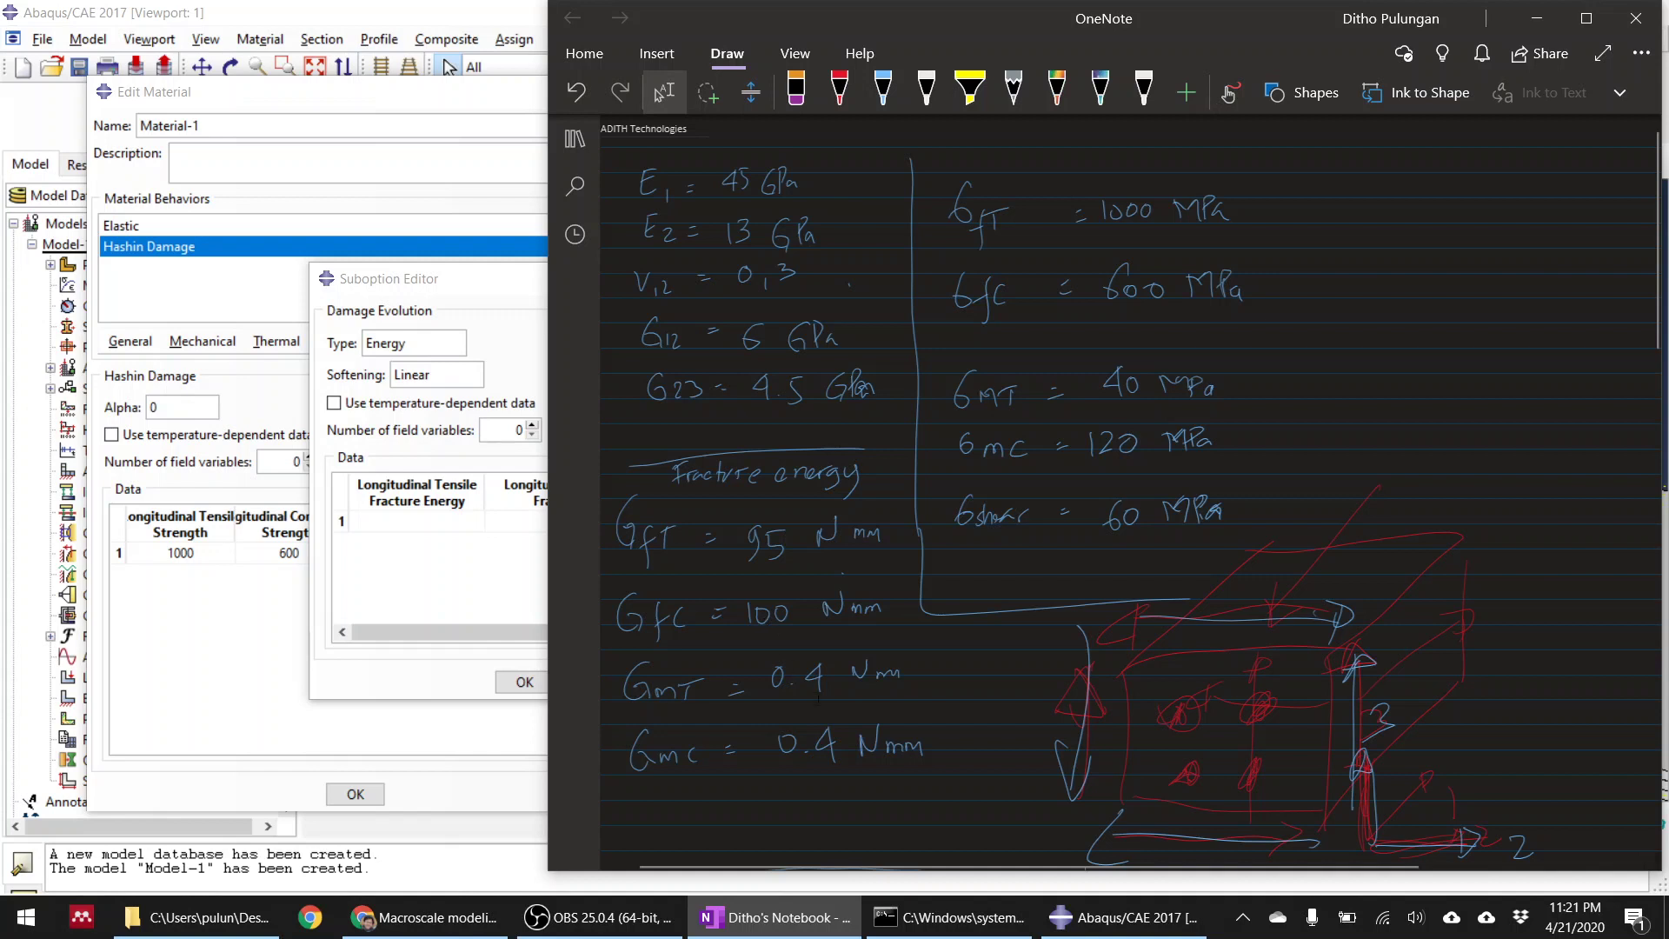
Step: Set the fracture energies to 95 longitudinal tensile, 100 longitudinal compressive, 0.4 transverse tensile and 0.4 transverse compressive, and accept the damage evolution
left_click(409, 522)
type("95")
key("Tab")
type("100")
key("Tab")
type("0.4")
key("Tab")
type("0")
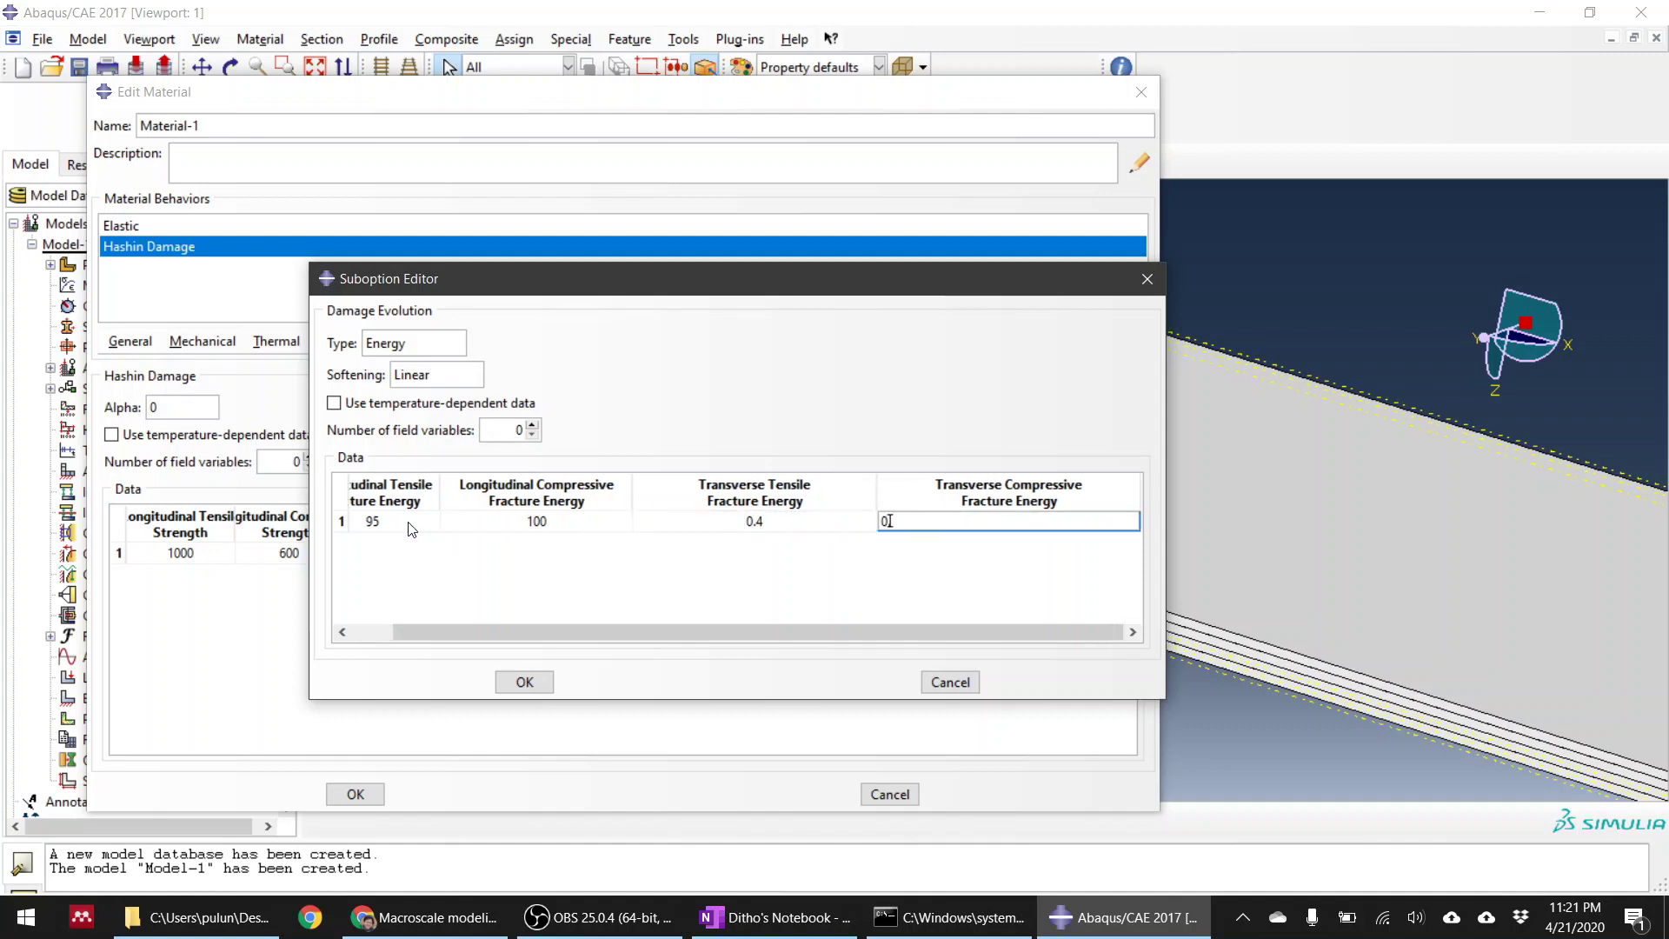
left_click(525, 601)
left_click(531, 674)
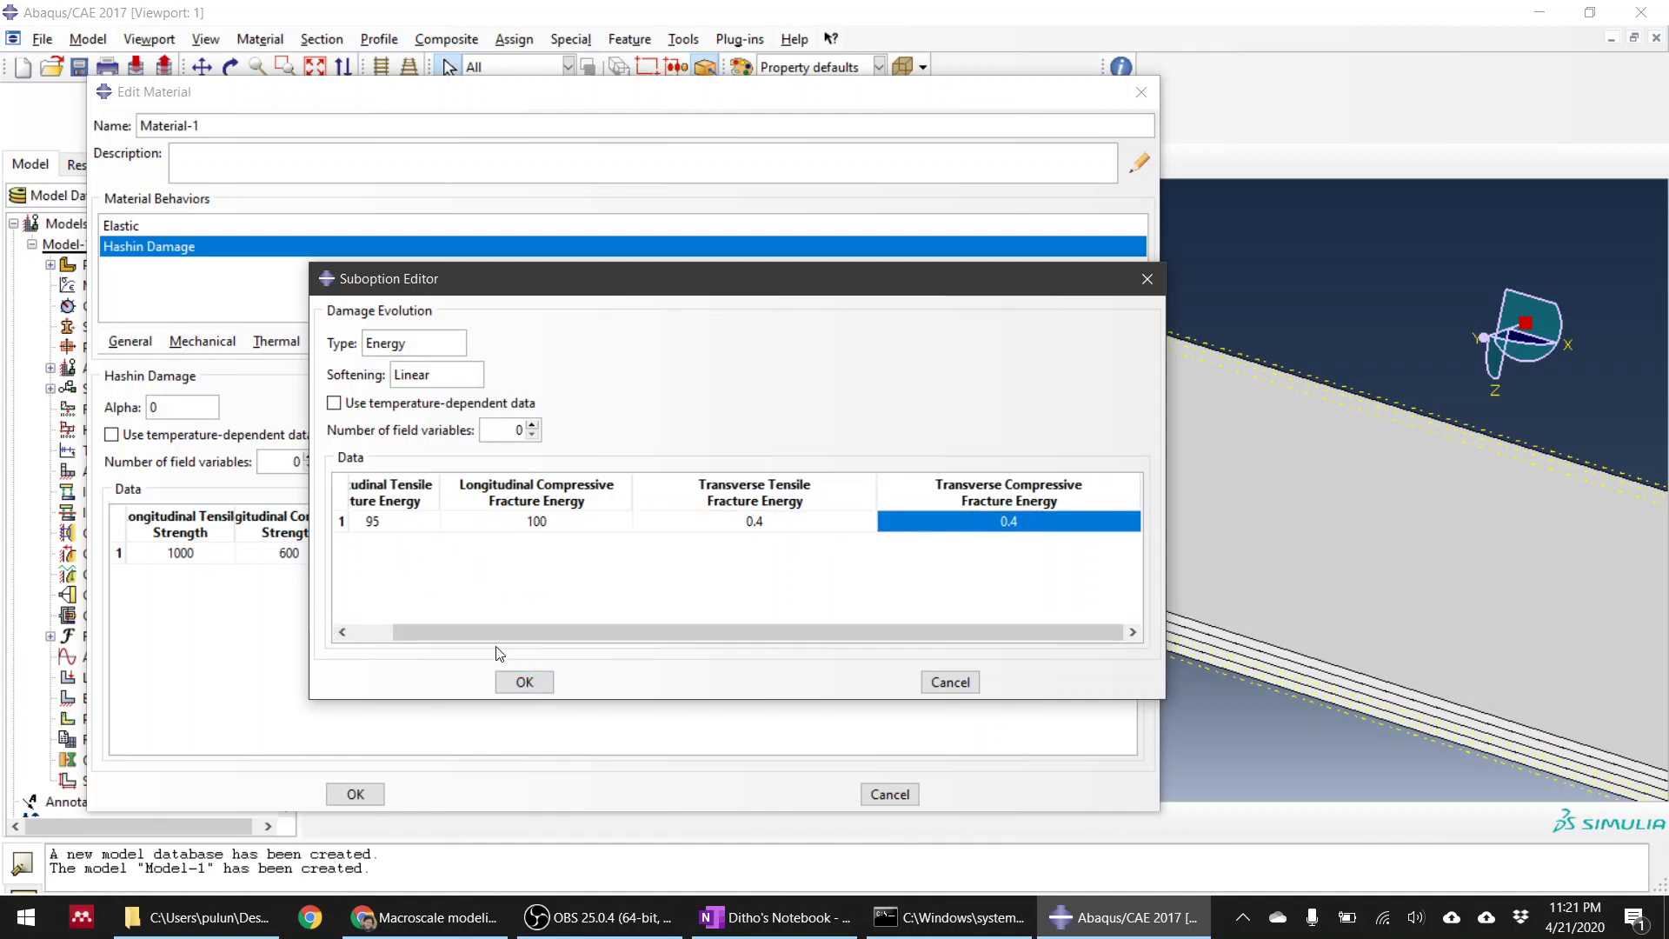
left_click(522, 681)
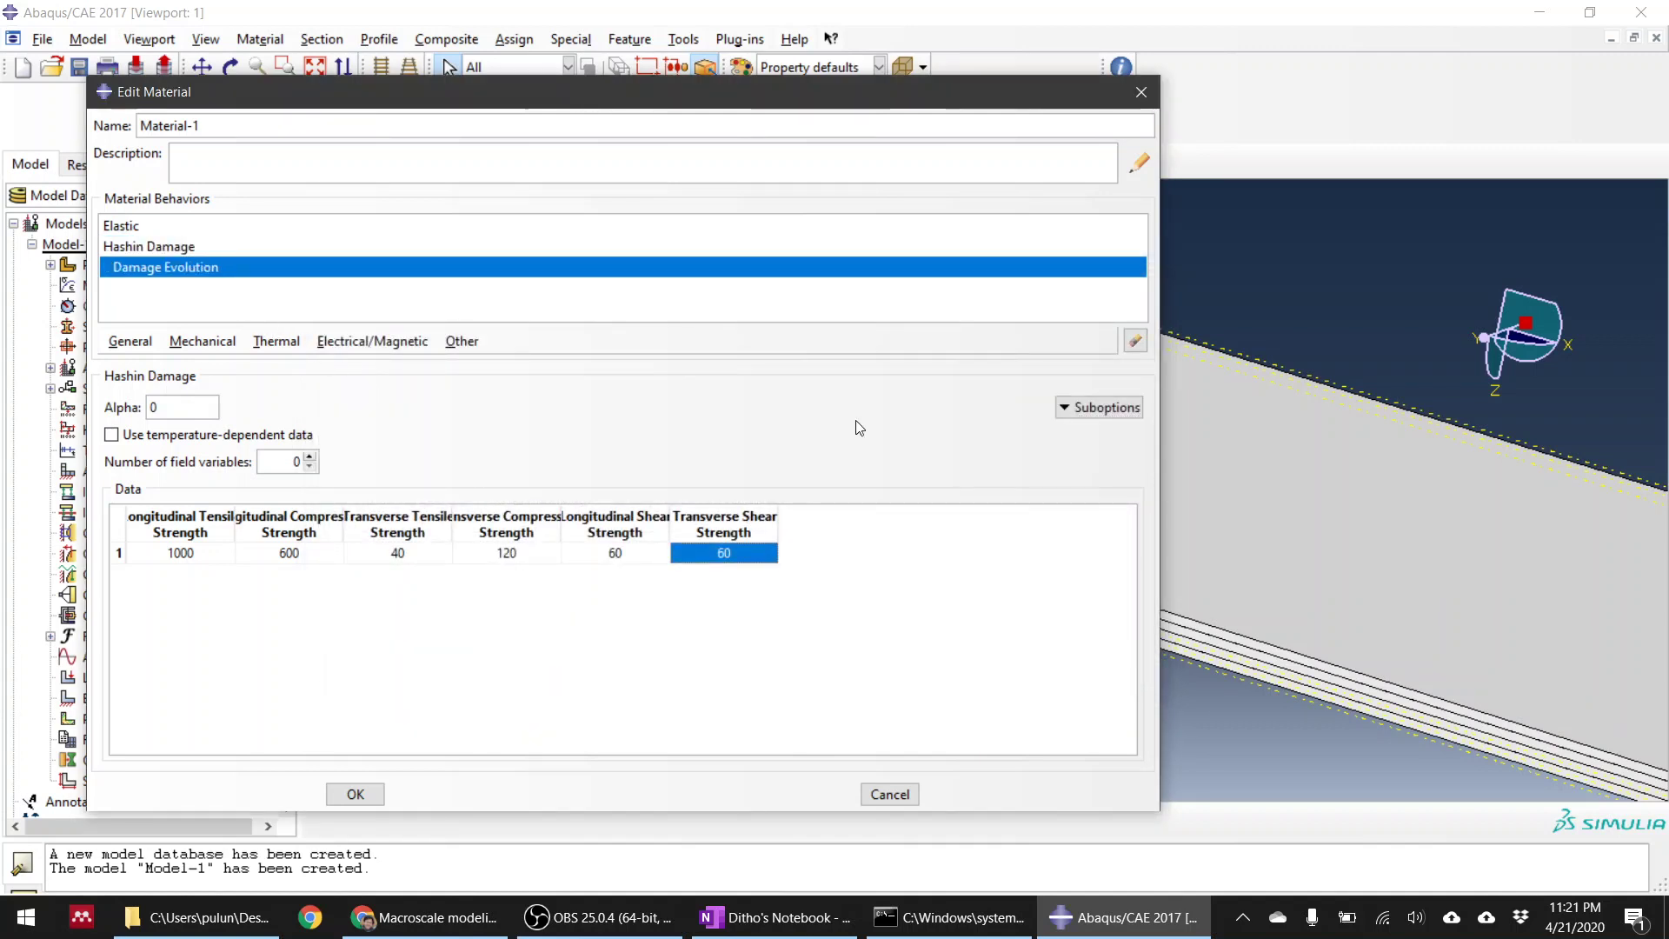
Step: Add Damage Stabilization with all four viscosity coefficients set to 0.001 and finish the material definition
left_click(1061, 408)
left_click(1083, 449)
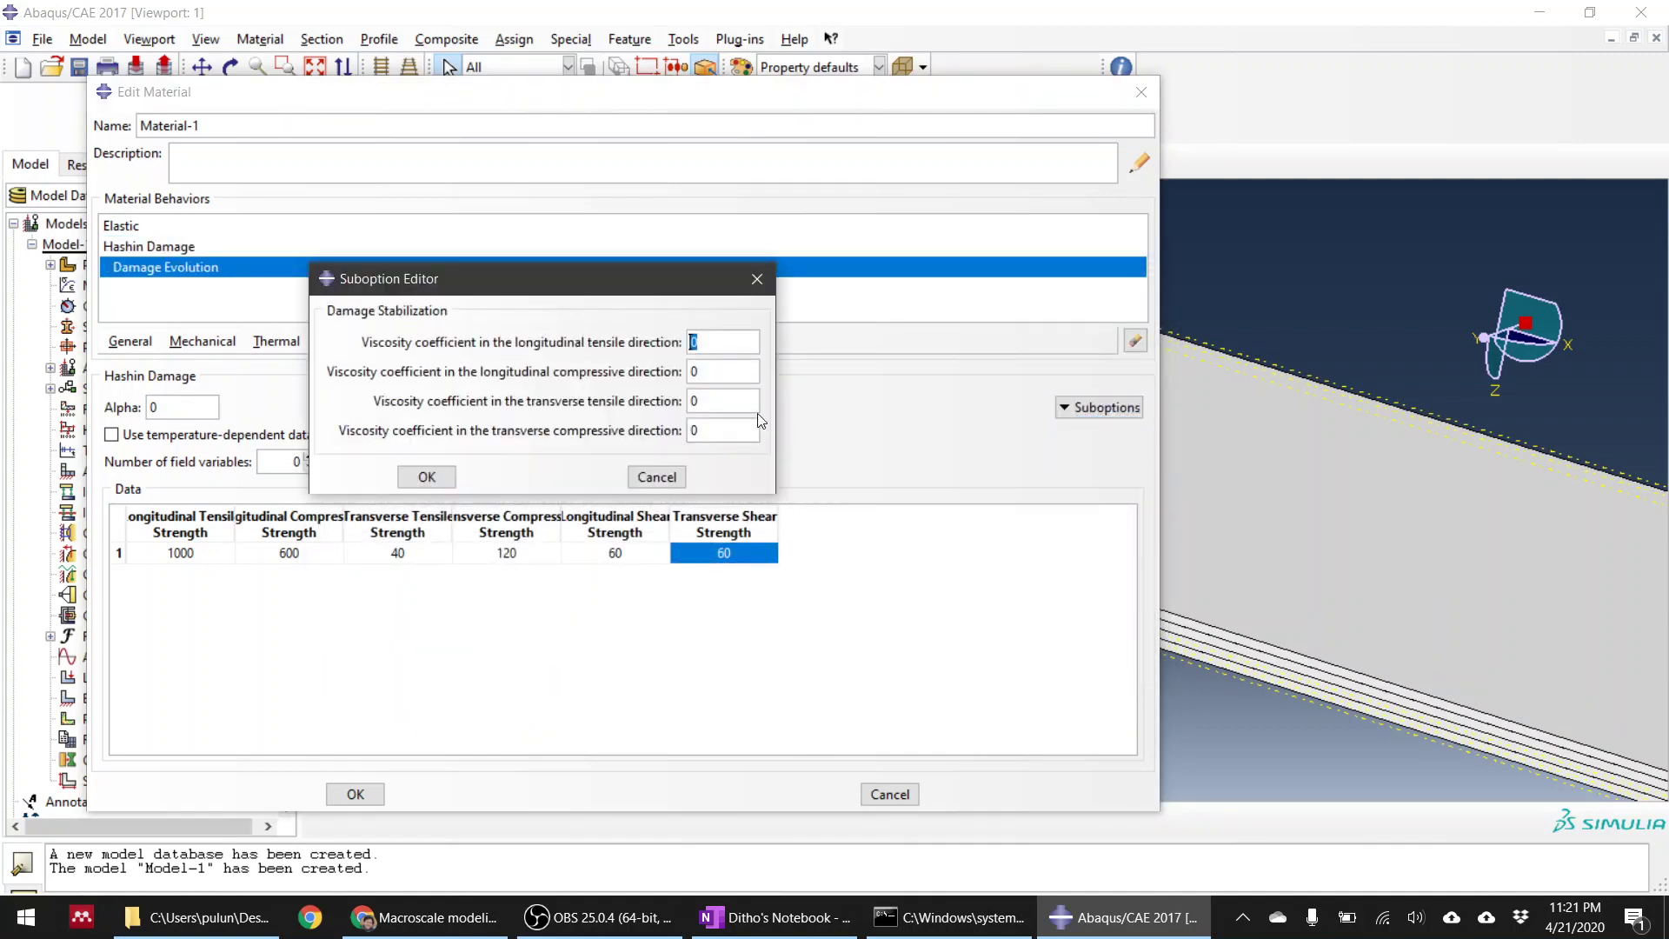
type("0.001")
key("Tab")
type("0.001")
key("Tab")
type("0.001")
key("Tab")
type("0.001")
left_click(427, 476)
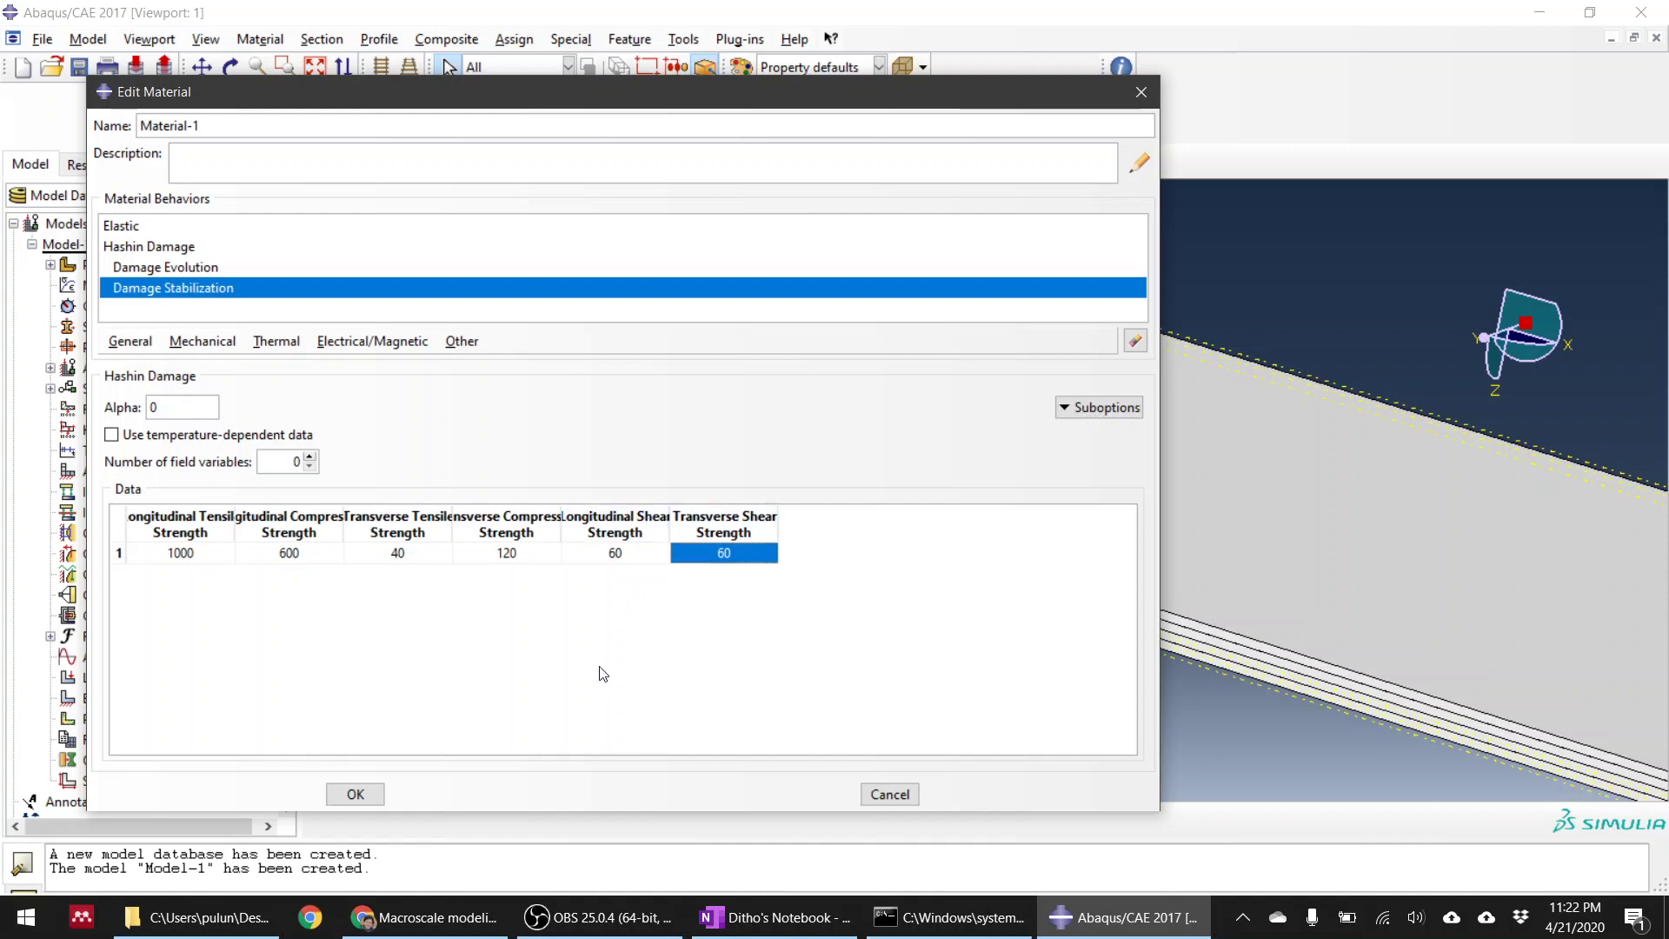
left_click(358, 795)
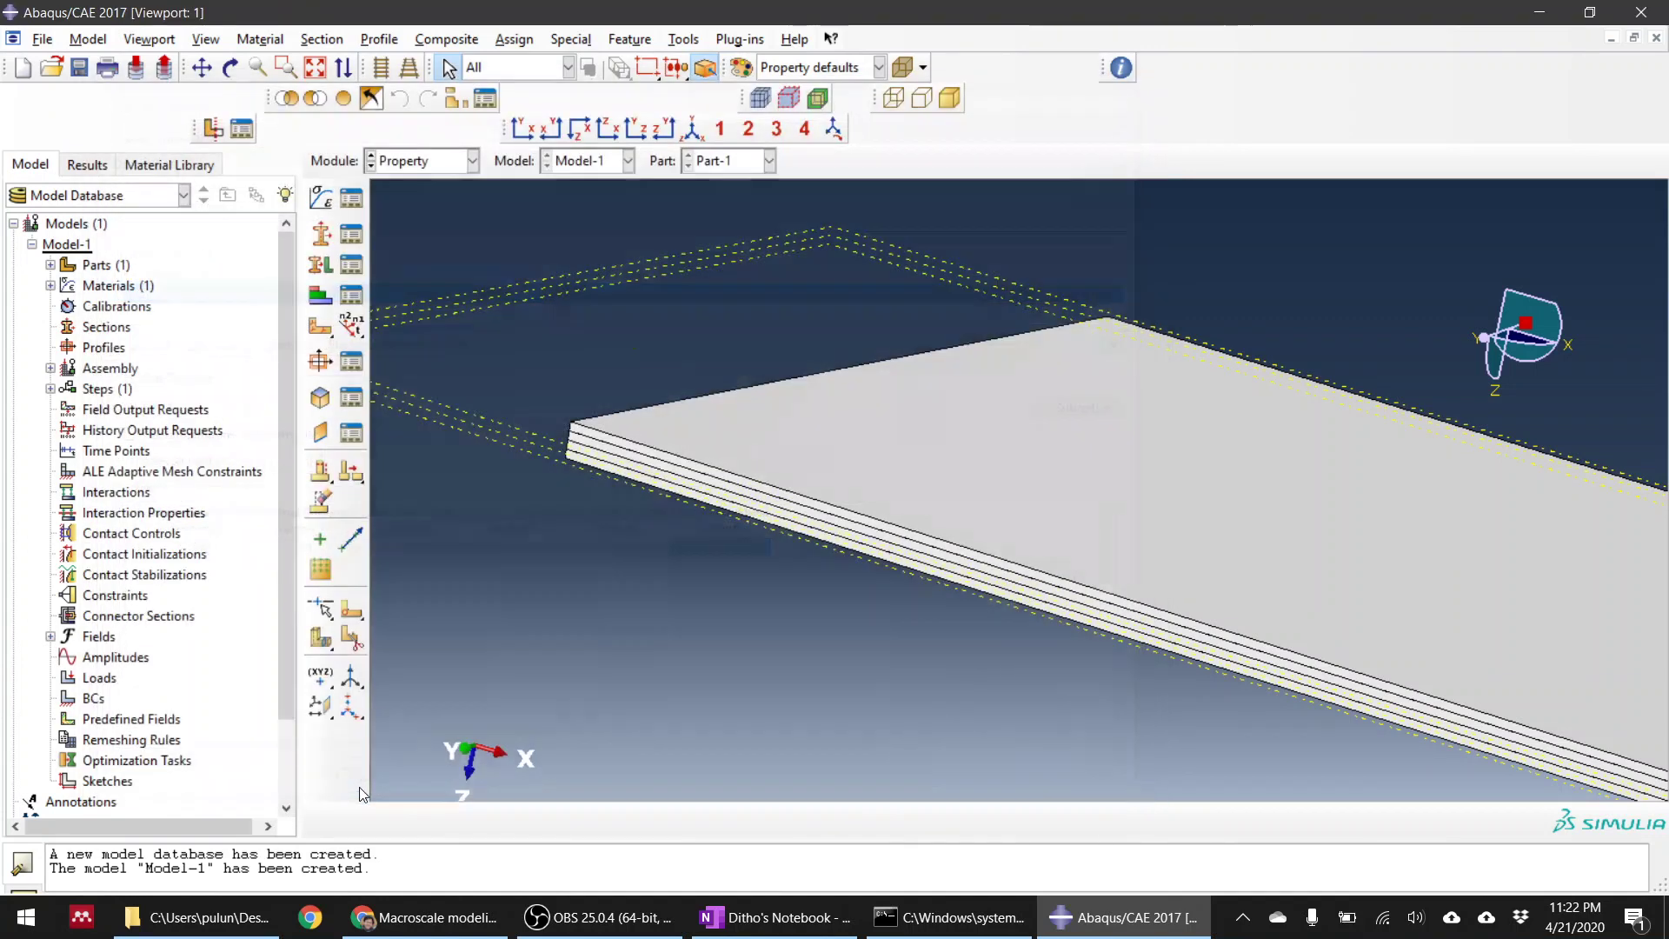
Step: Create a homogeneous shell section with a thickness of 0.25 that uses Material-1
left_click(321, 235)
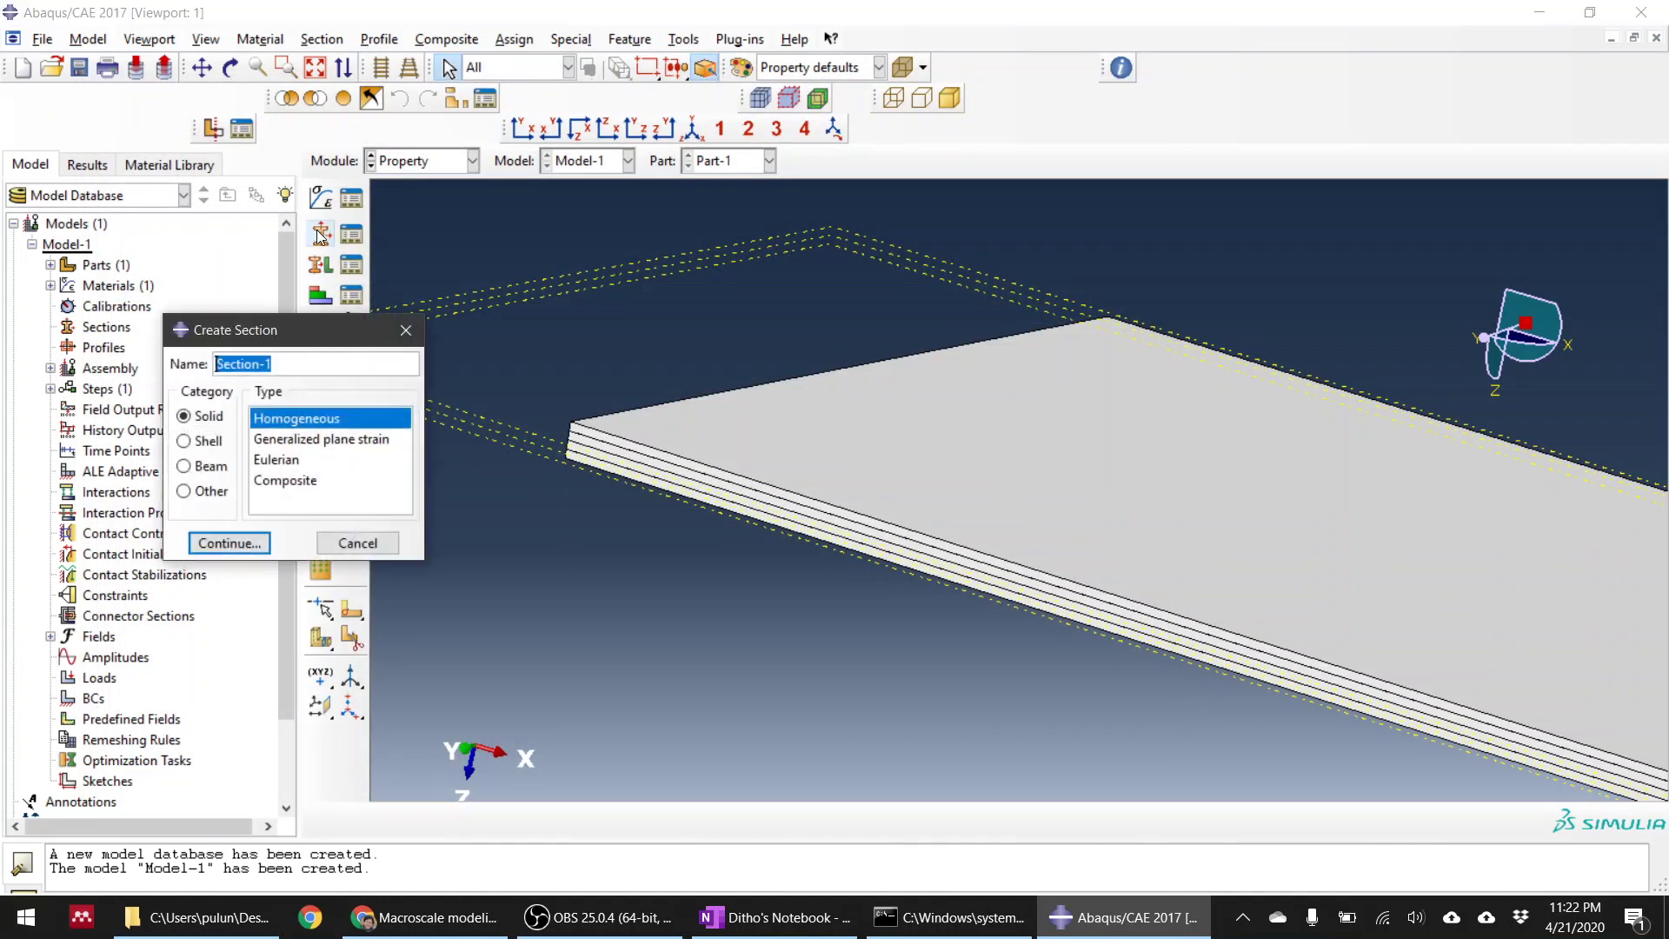
left_click(207, 441)
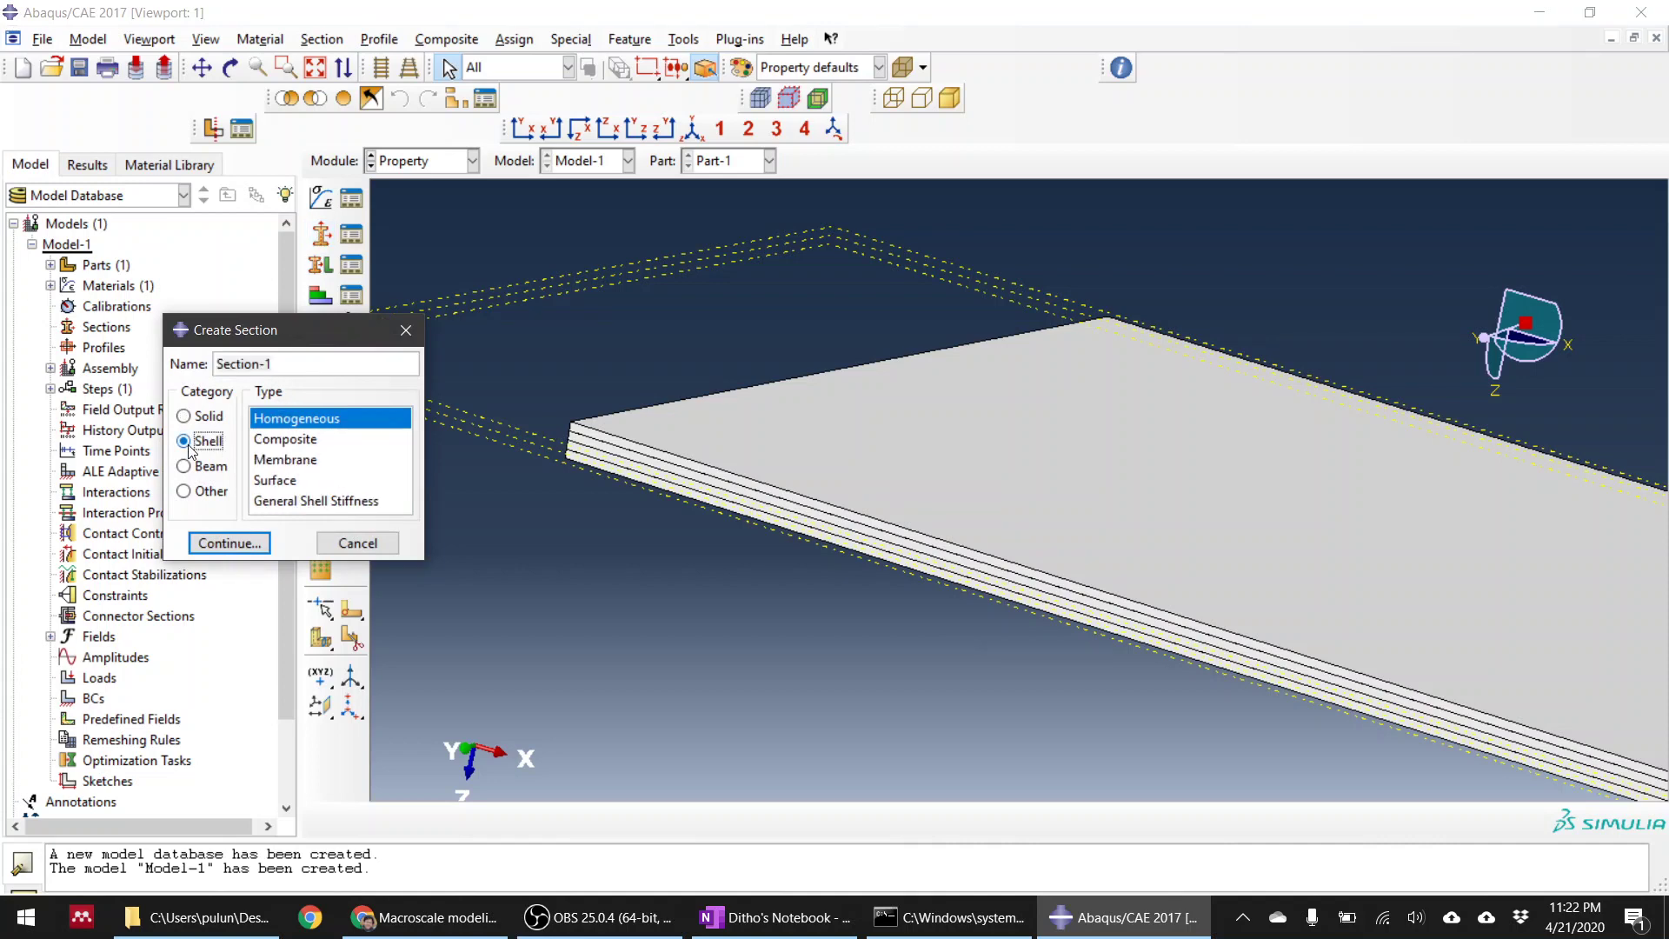
left_click(244, 548)
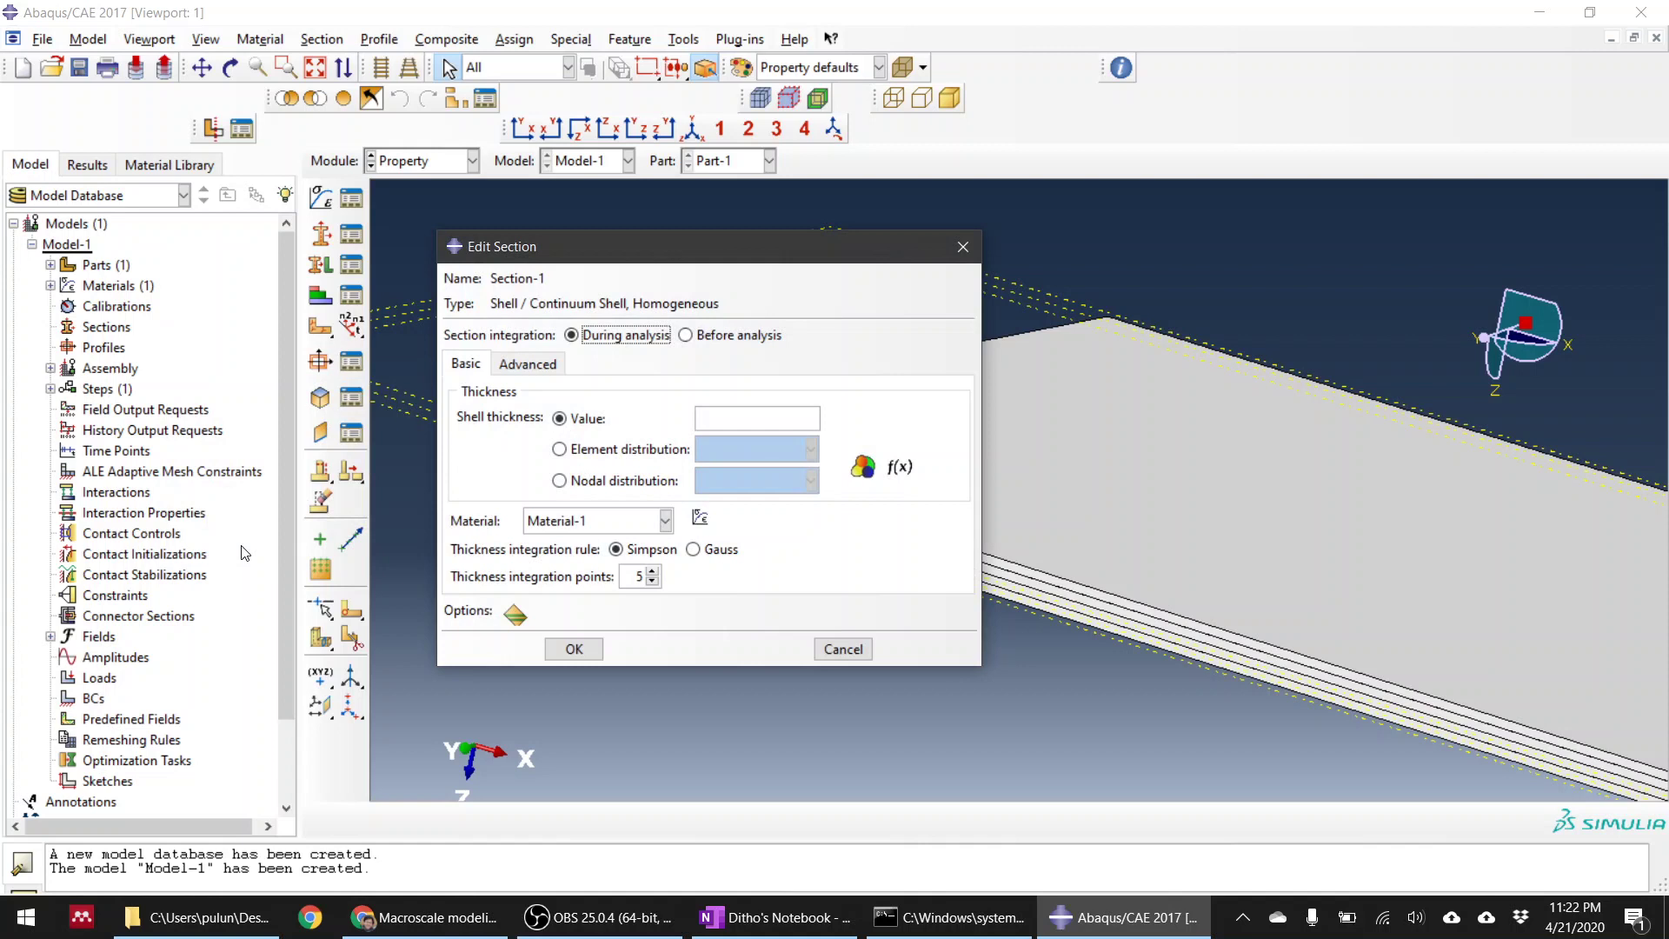
left_click(526, 364)
left_click(468, 365)
left_click(756, 424)
left_click_drag(633, 240, 356, 227)
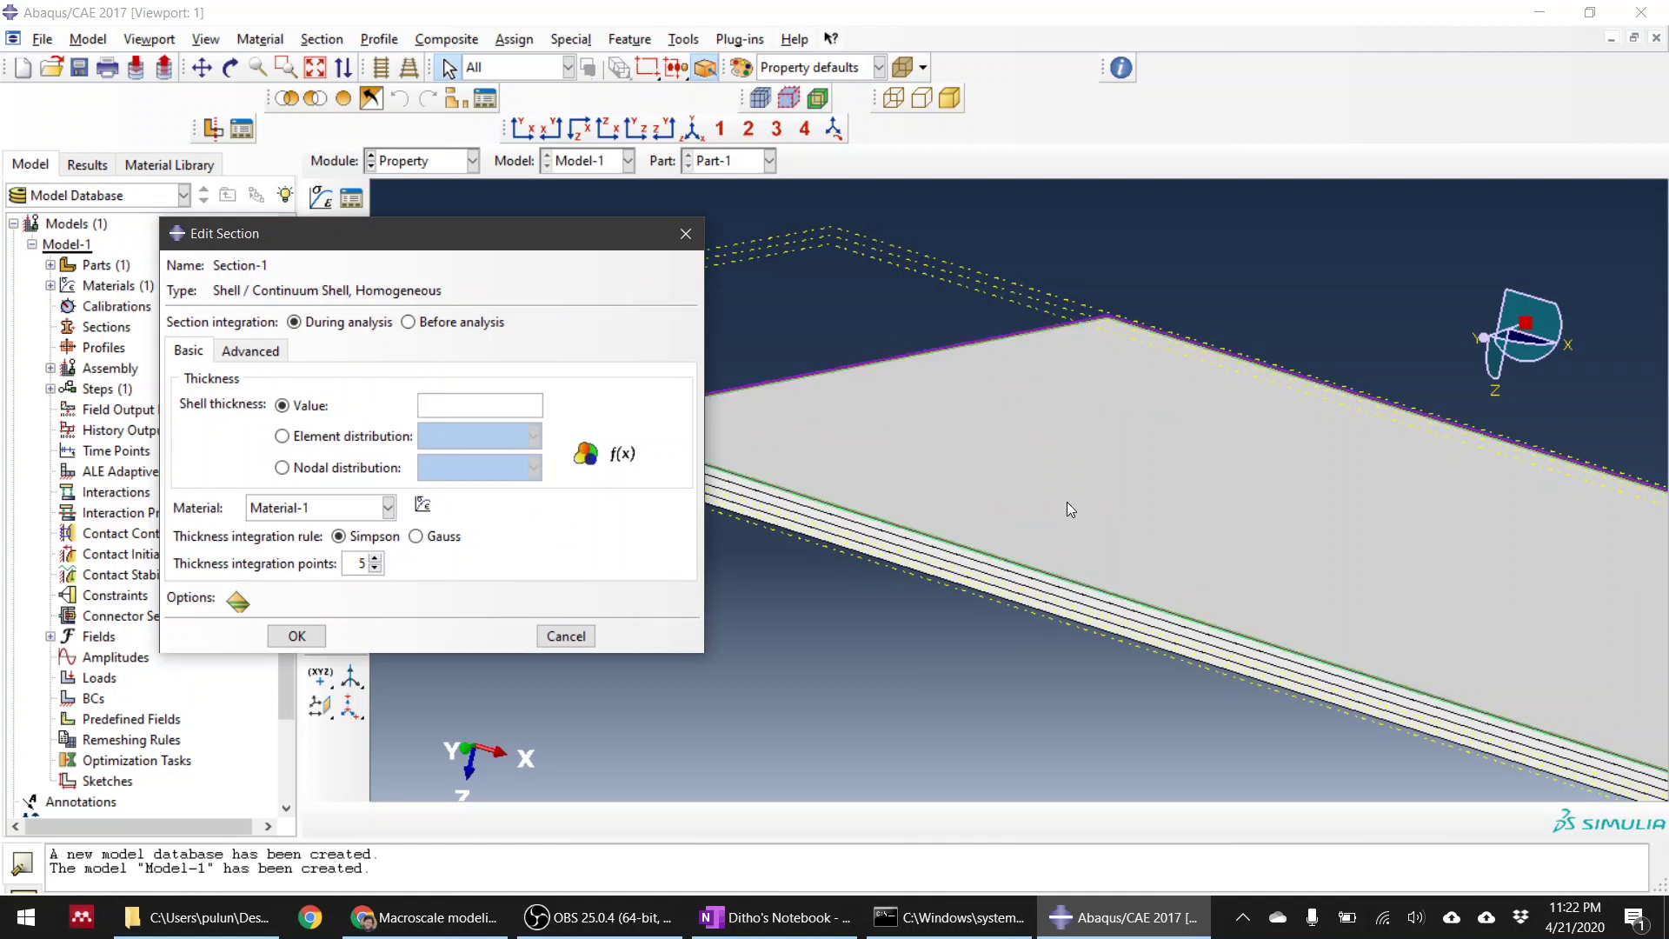
type("0")
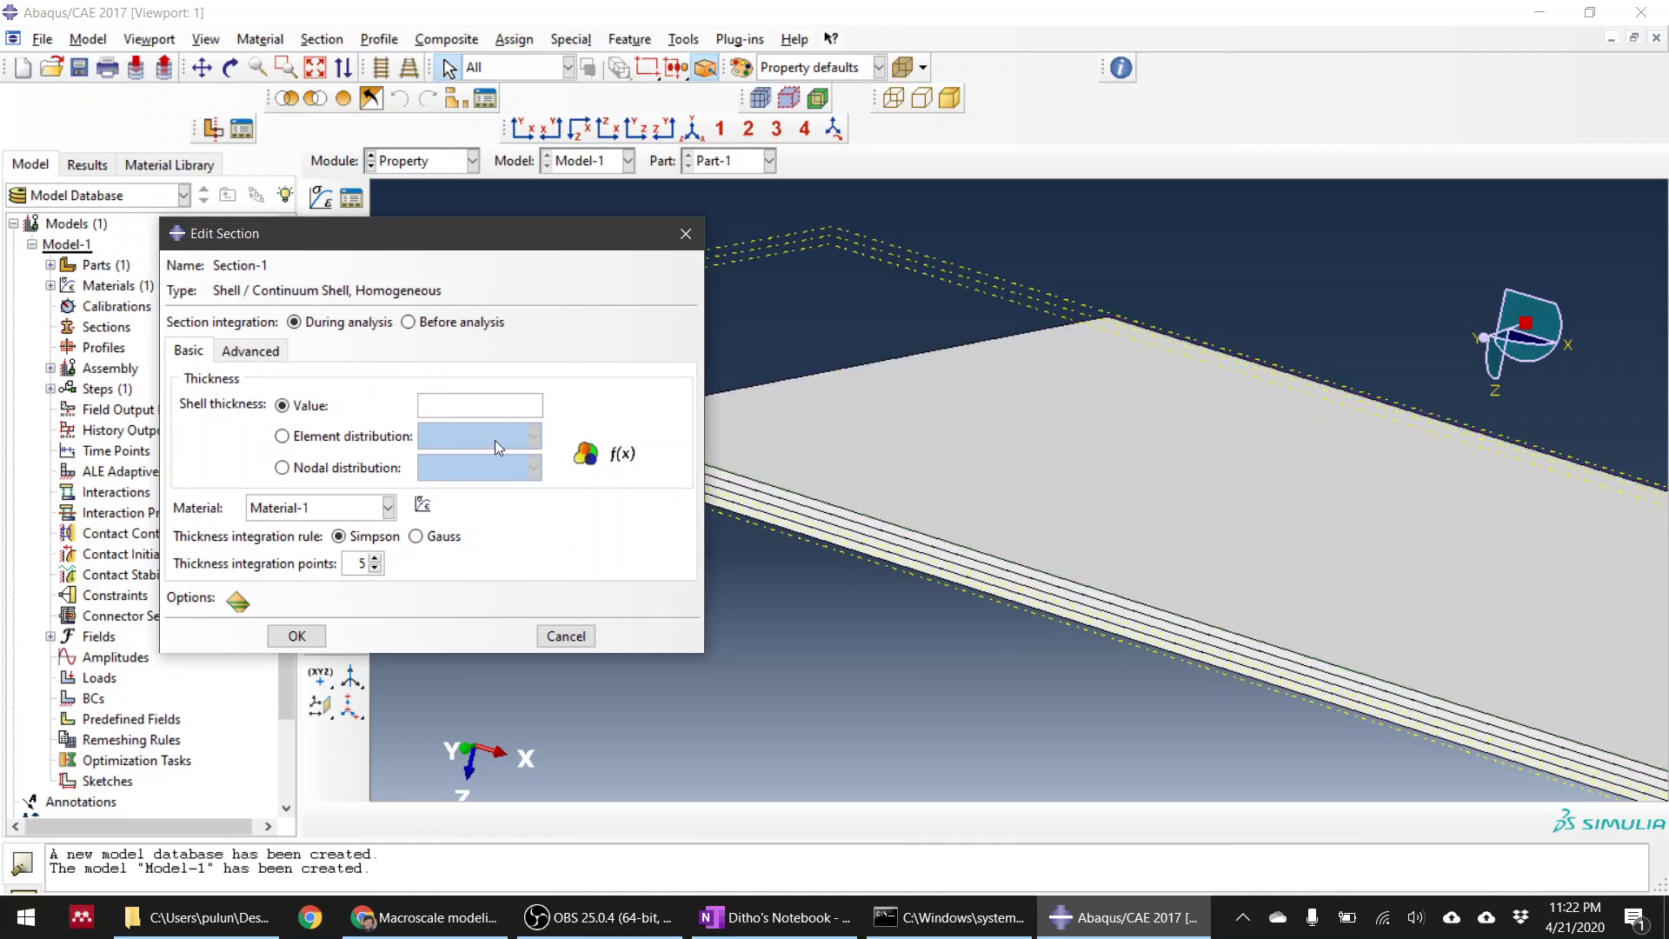
type(".25")
left_click(256, 351)
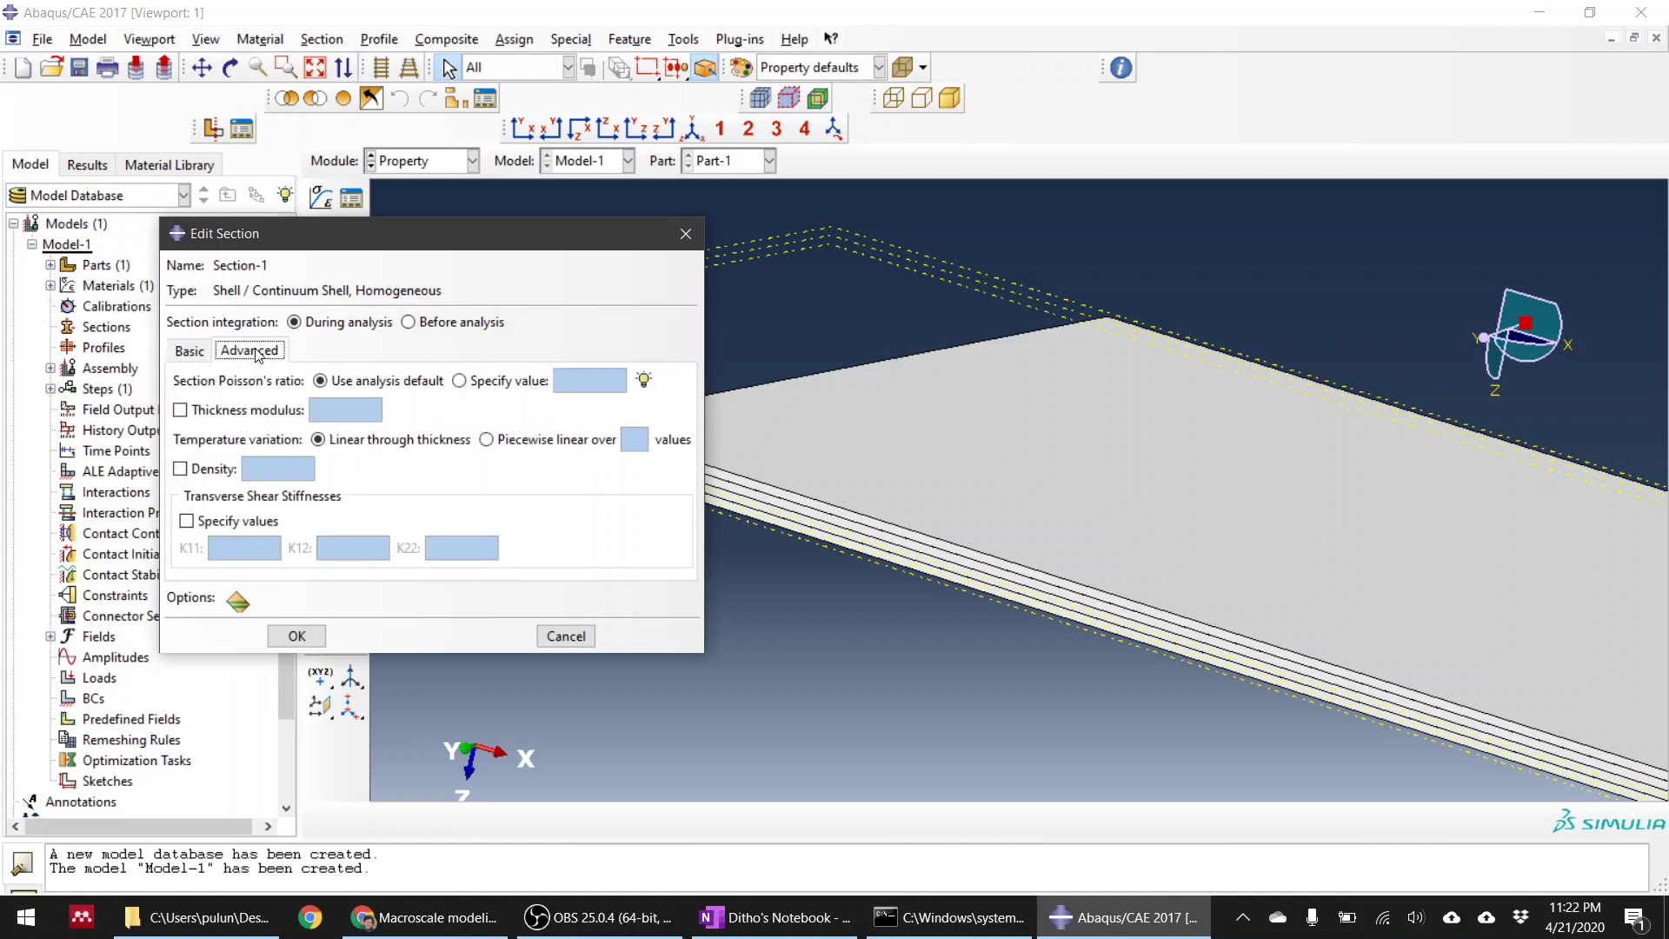
left_click(189, 352)
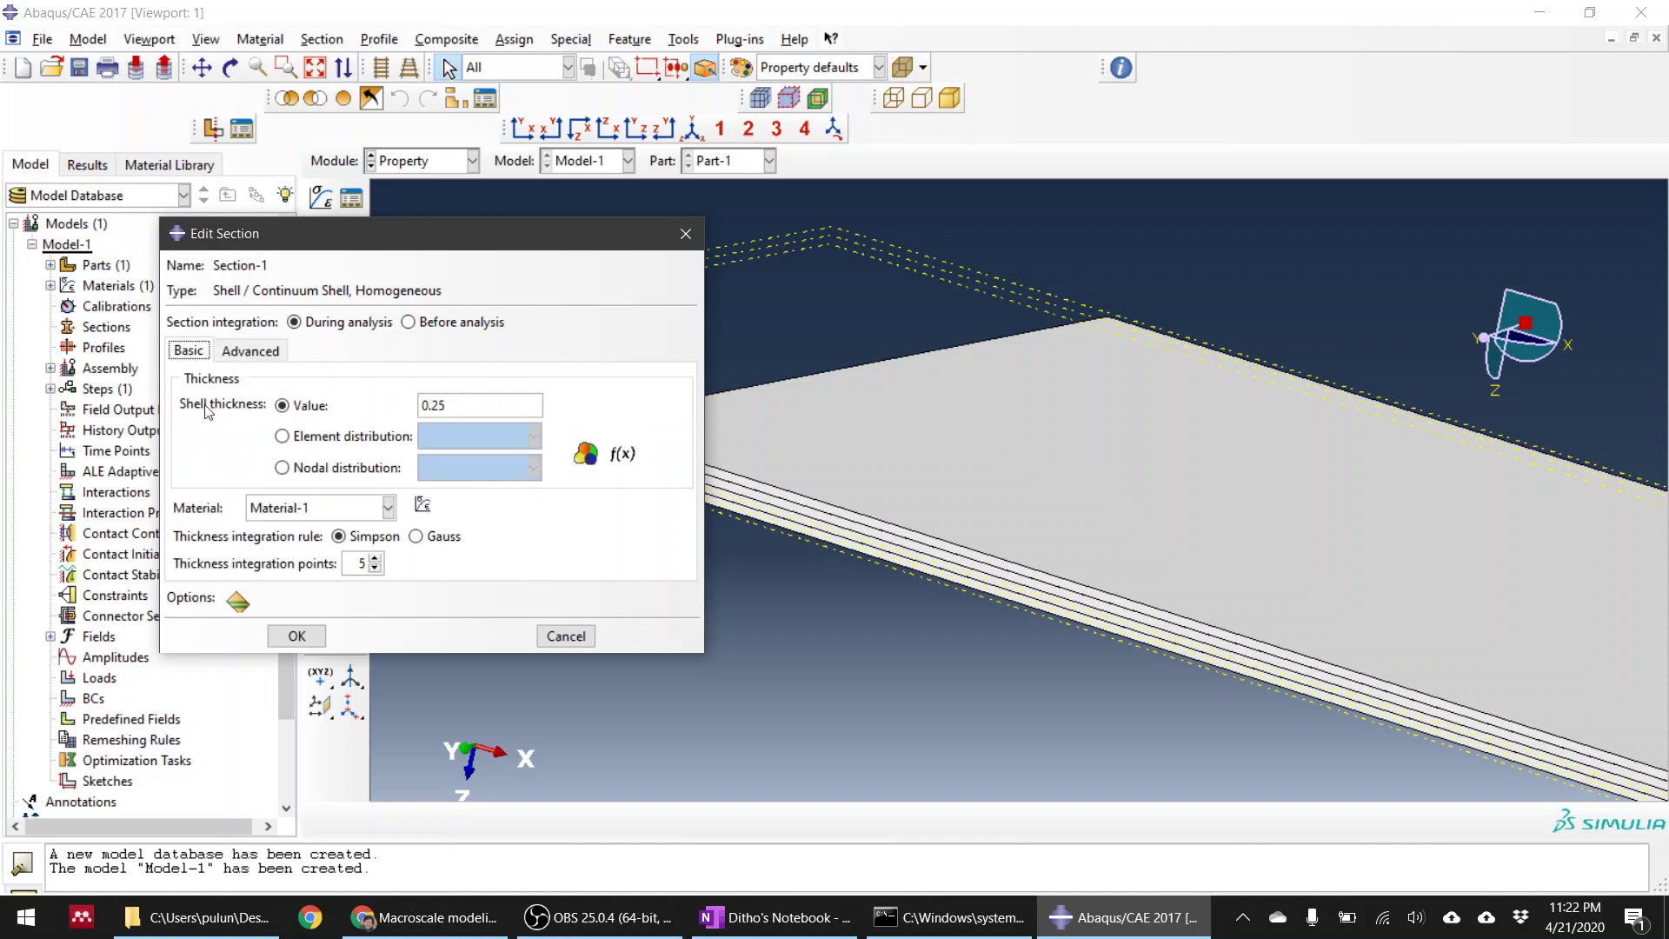
left_click(296, 637)
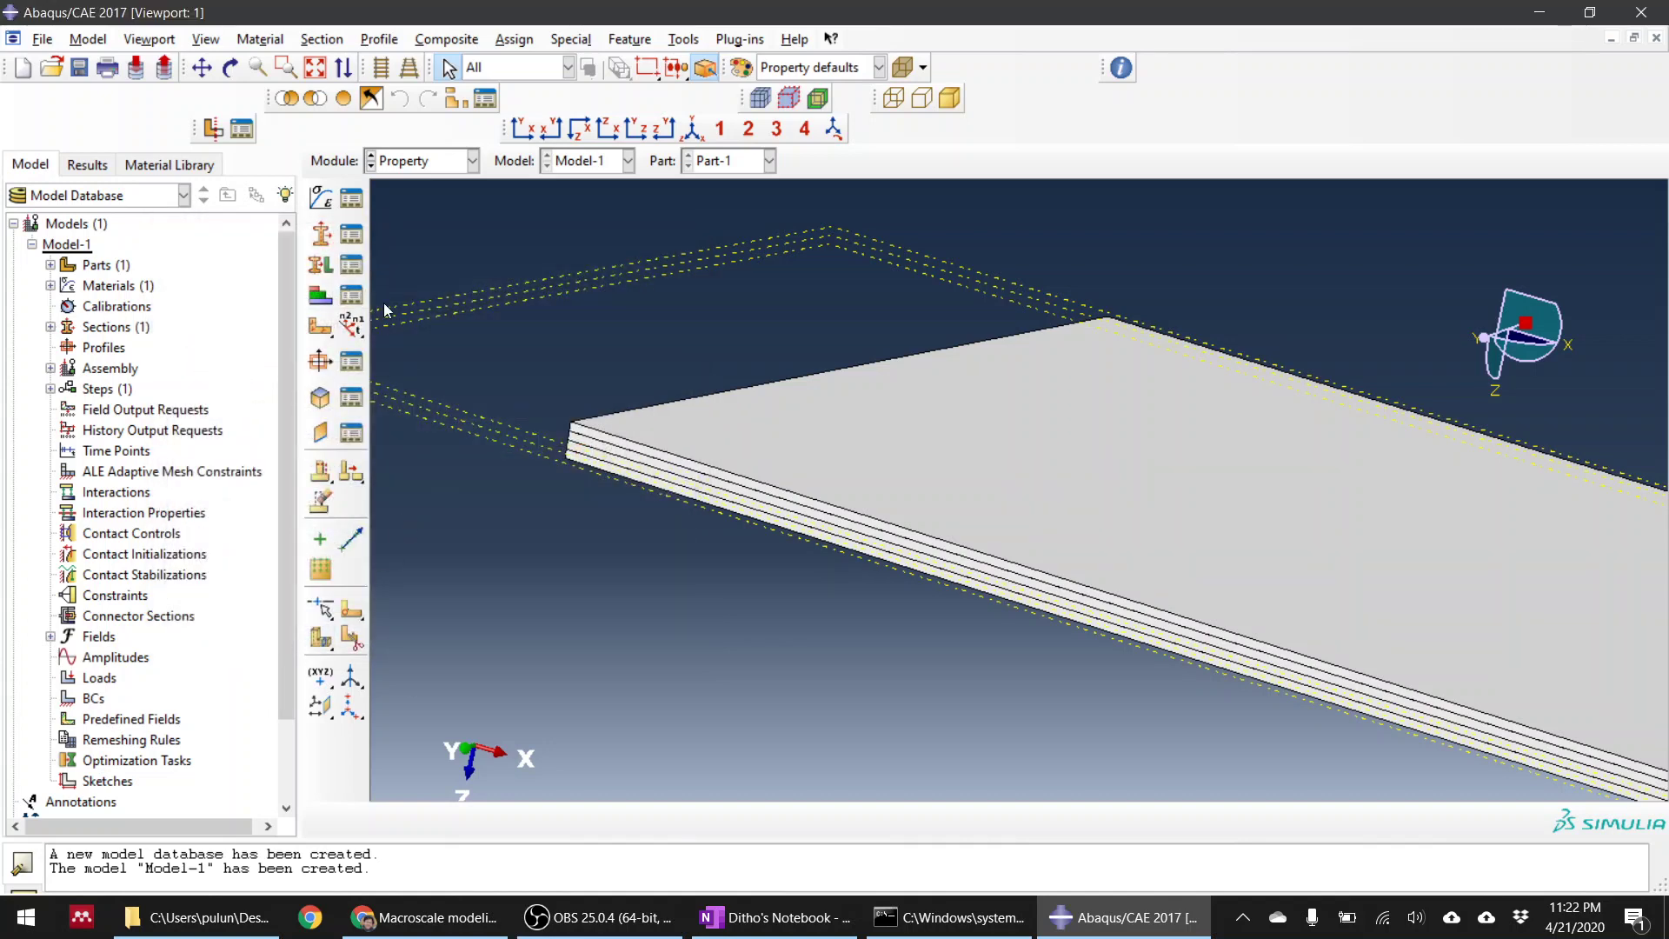
Step: Assign Section-1 to all four plies of the laminate as Set-1 and end the section assignment
left_click(326, 262)
left_click(691, 437)
left_click(823, 822)
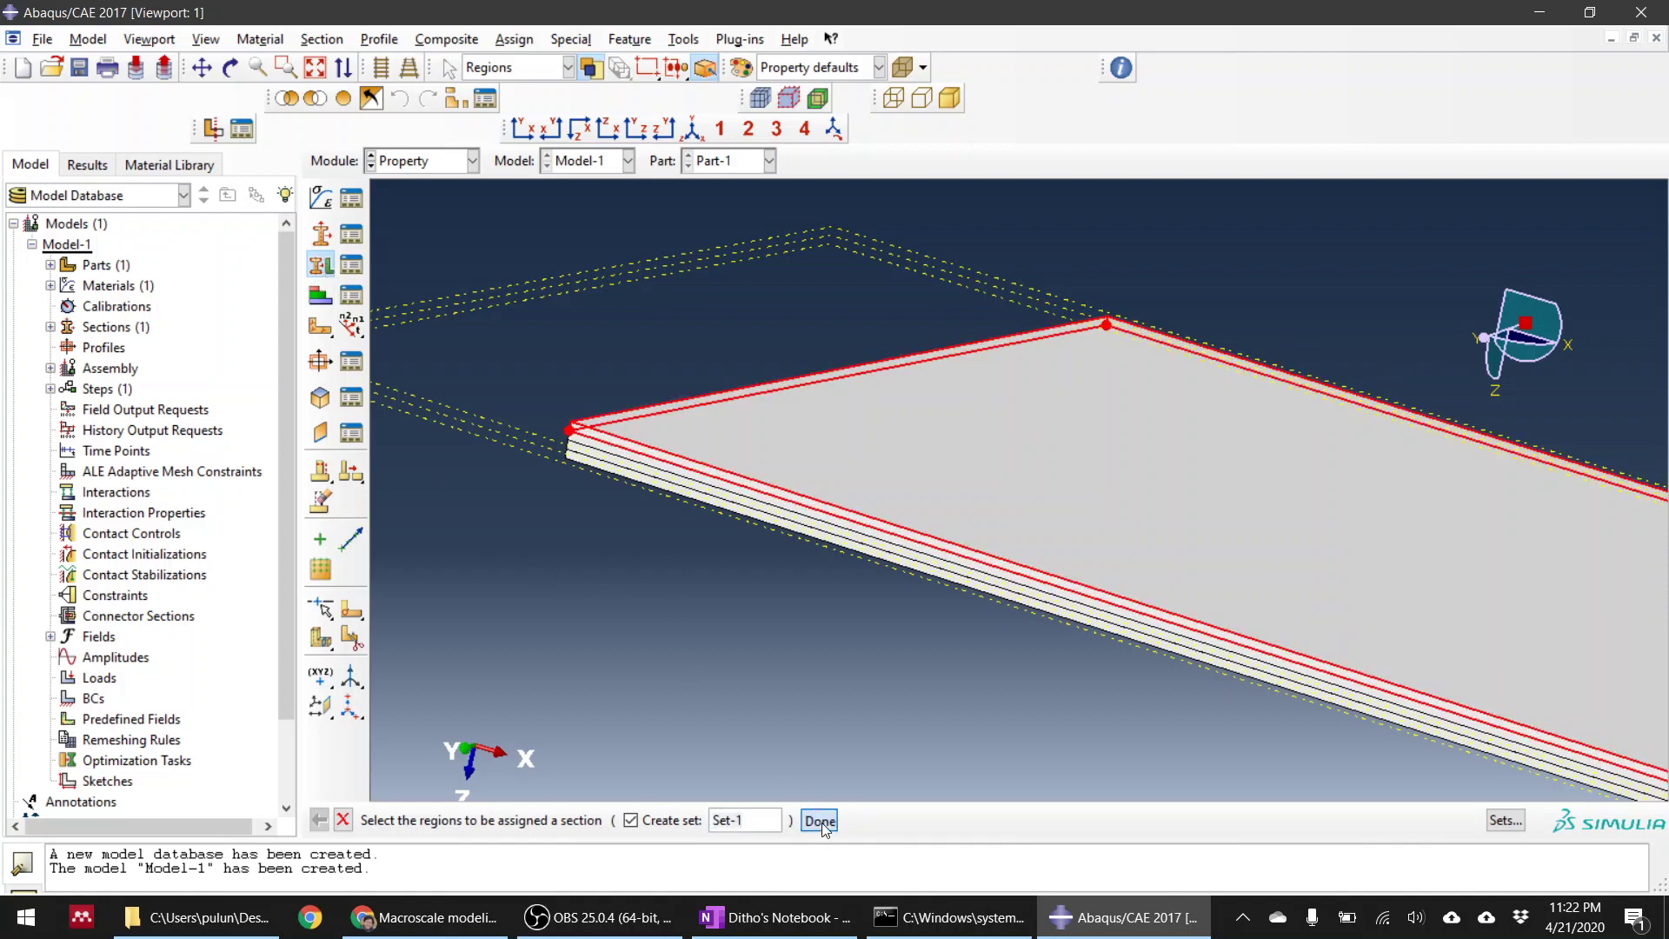
left_click_drag(533, 357, 897, 657)
left_click(819, 819)
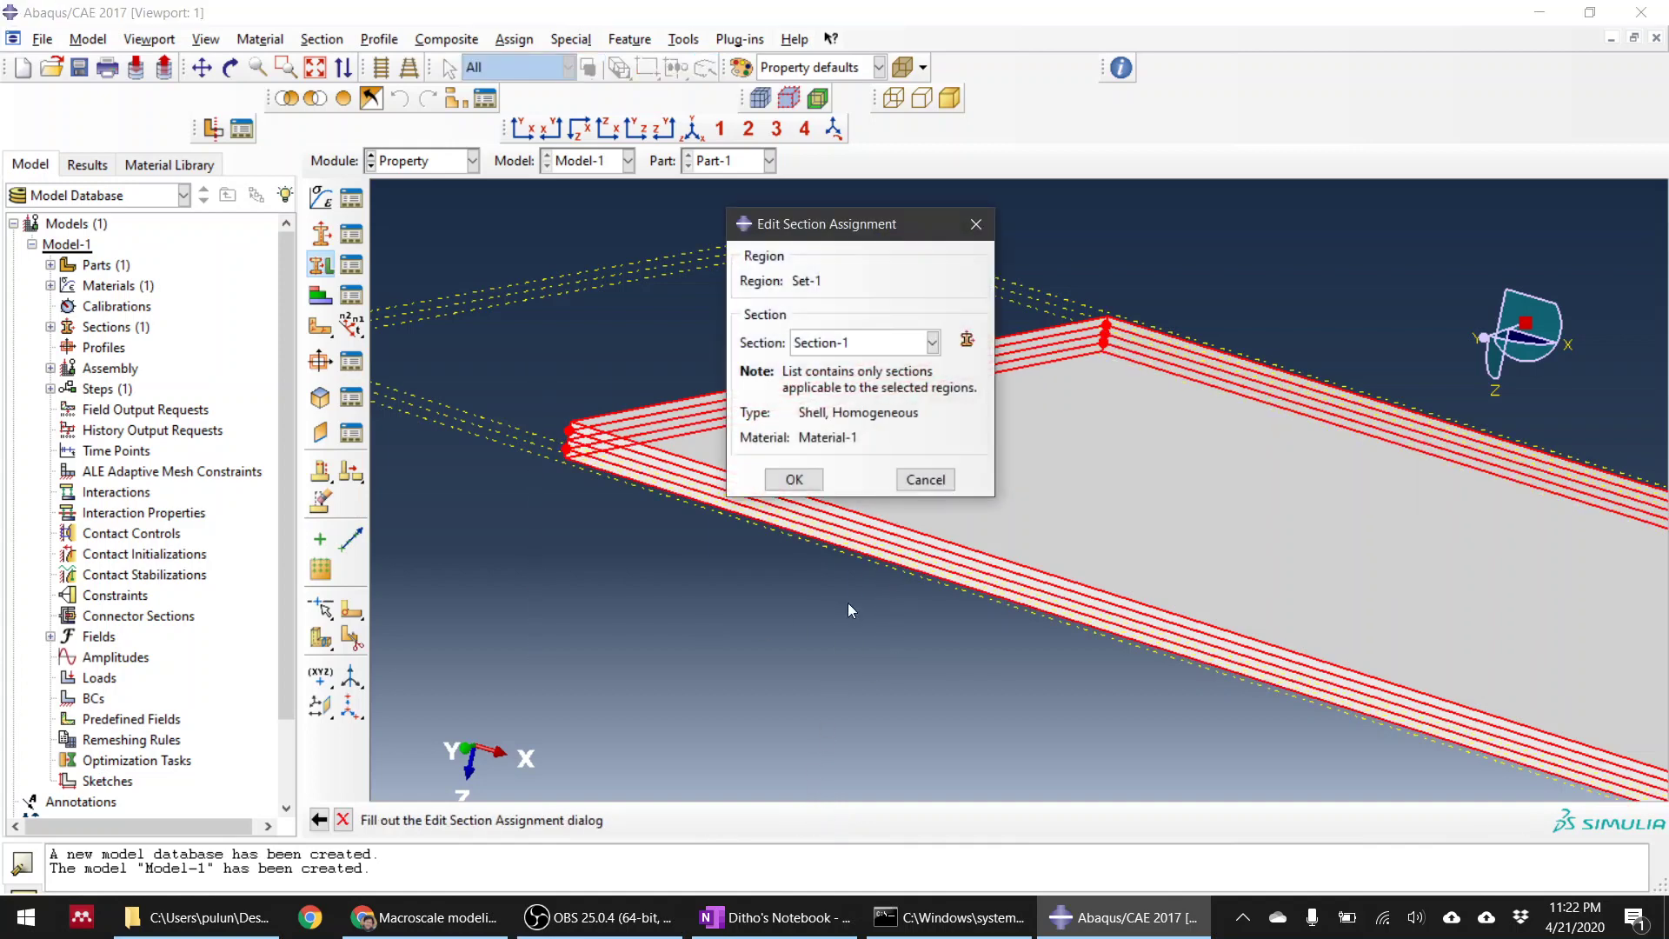
left_click(805, 480)
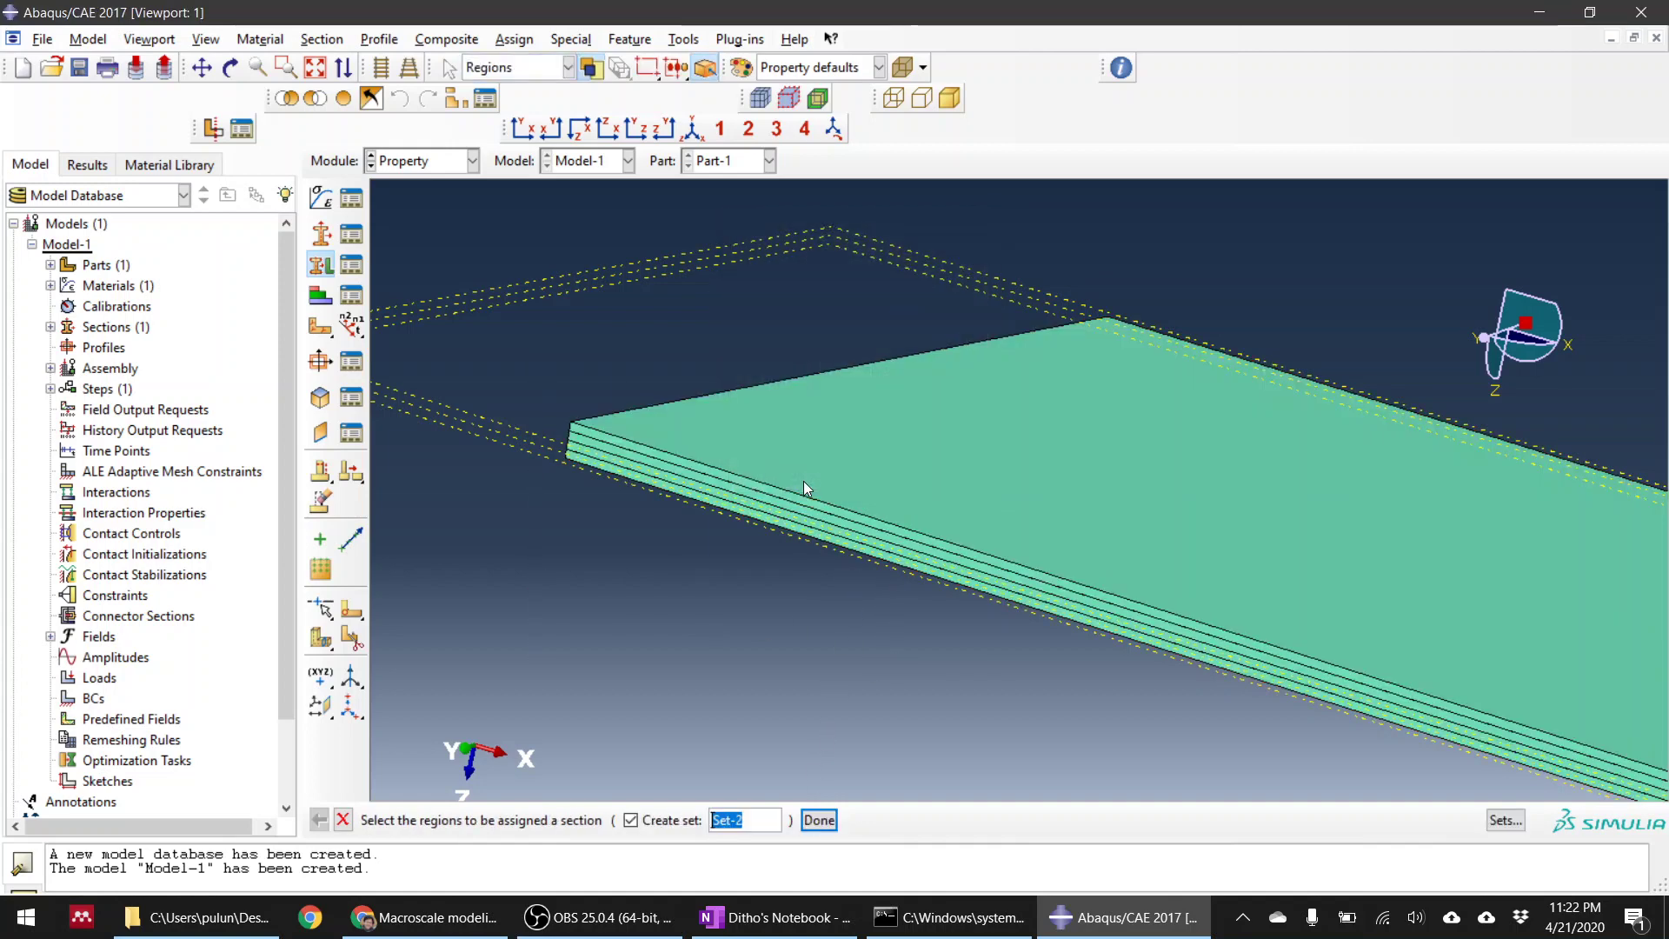
left_click(348, 824)
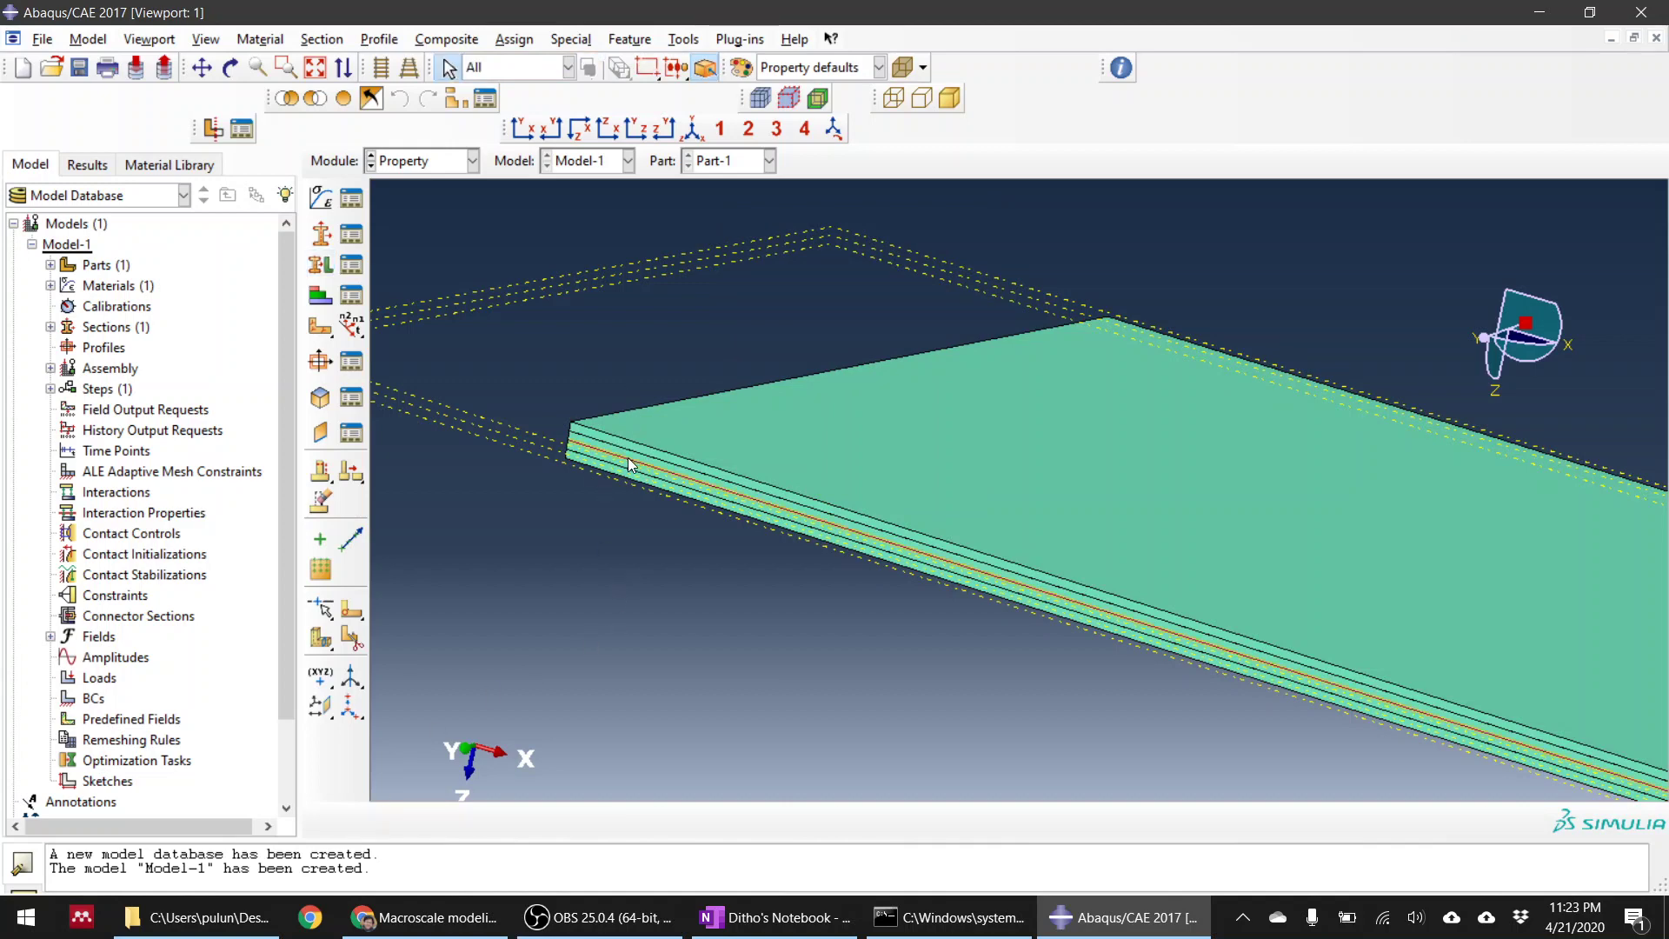
Step: Assign the top ply a material orientation from the global coordinate system with an additional rotation of 0 degrees about Axis 3
scroll(556, 550, "down", 5)
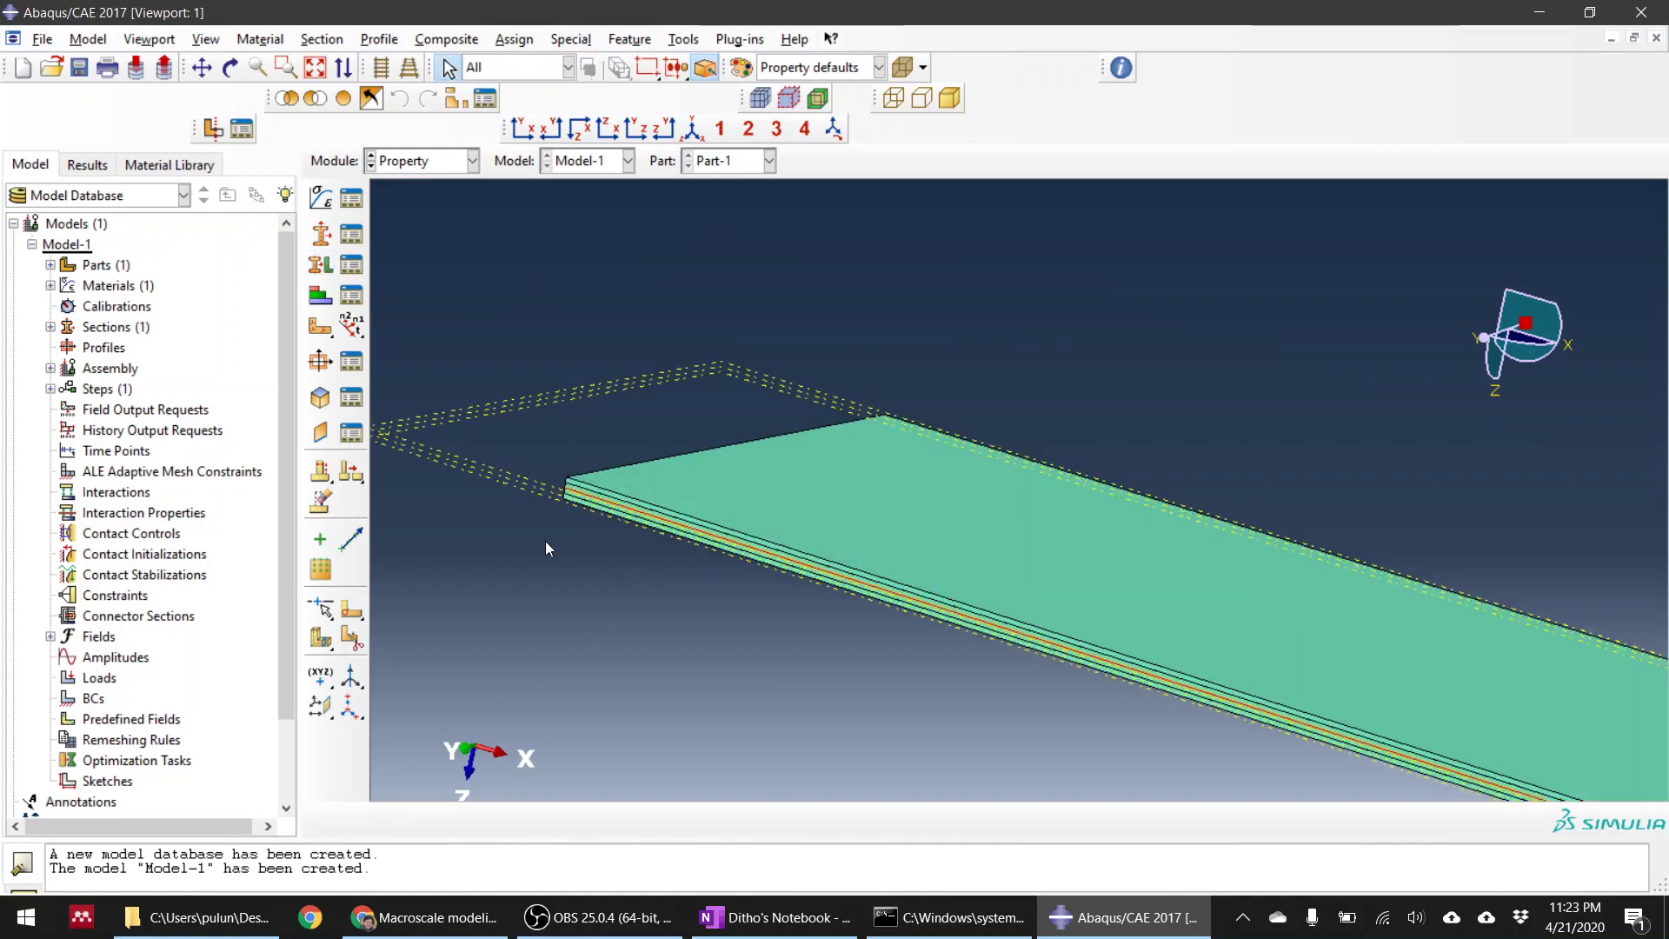
left_click(523, 128)
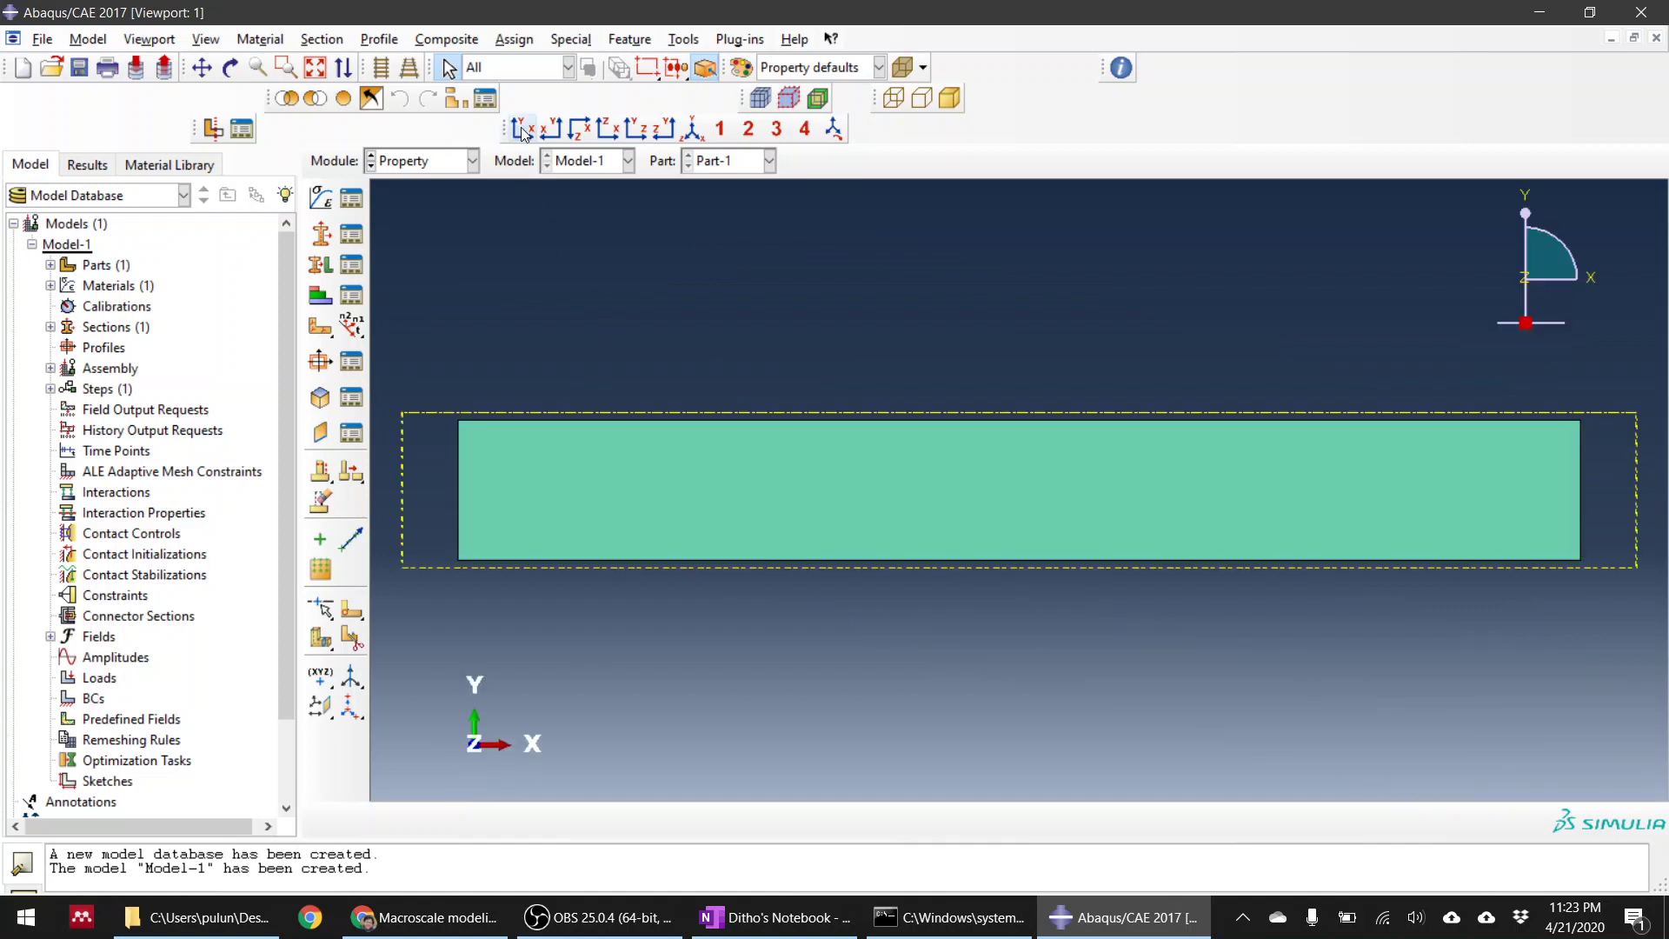
left_click_drag(680, 635, 936, 381, "ctrl+alt")
left_click_drag(879, 418, 1022, 466, "ctrl+alt")
left_click_drag(884, 343, 952, 370, "ctrl+alt")
scroll(521, 335, "down", 10)
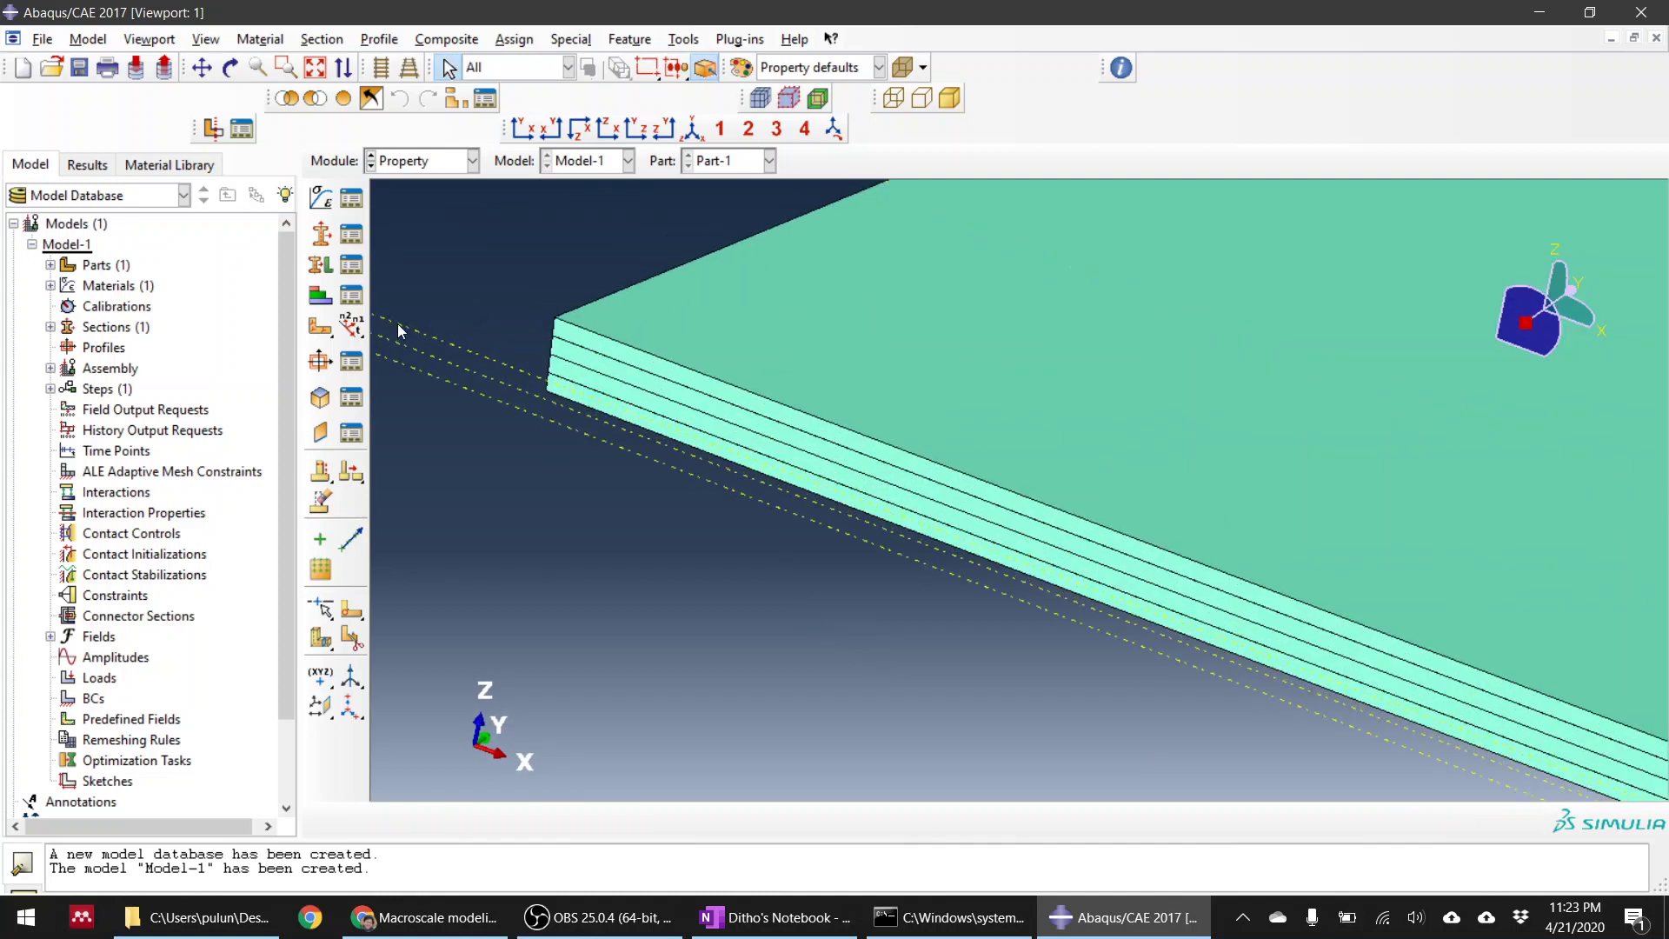
scroll(652, 323, "down", 3)
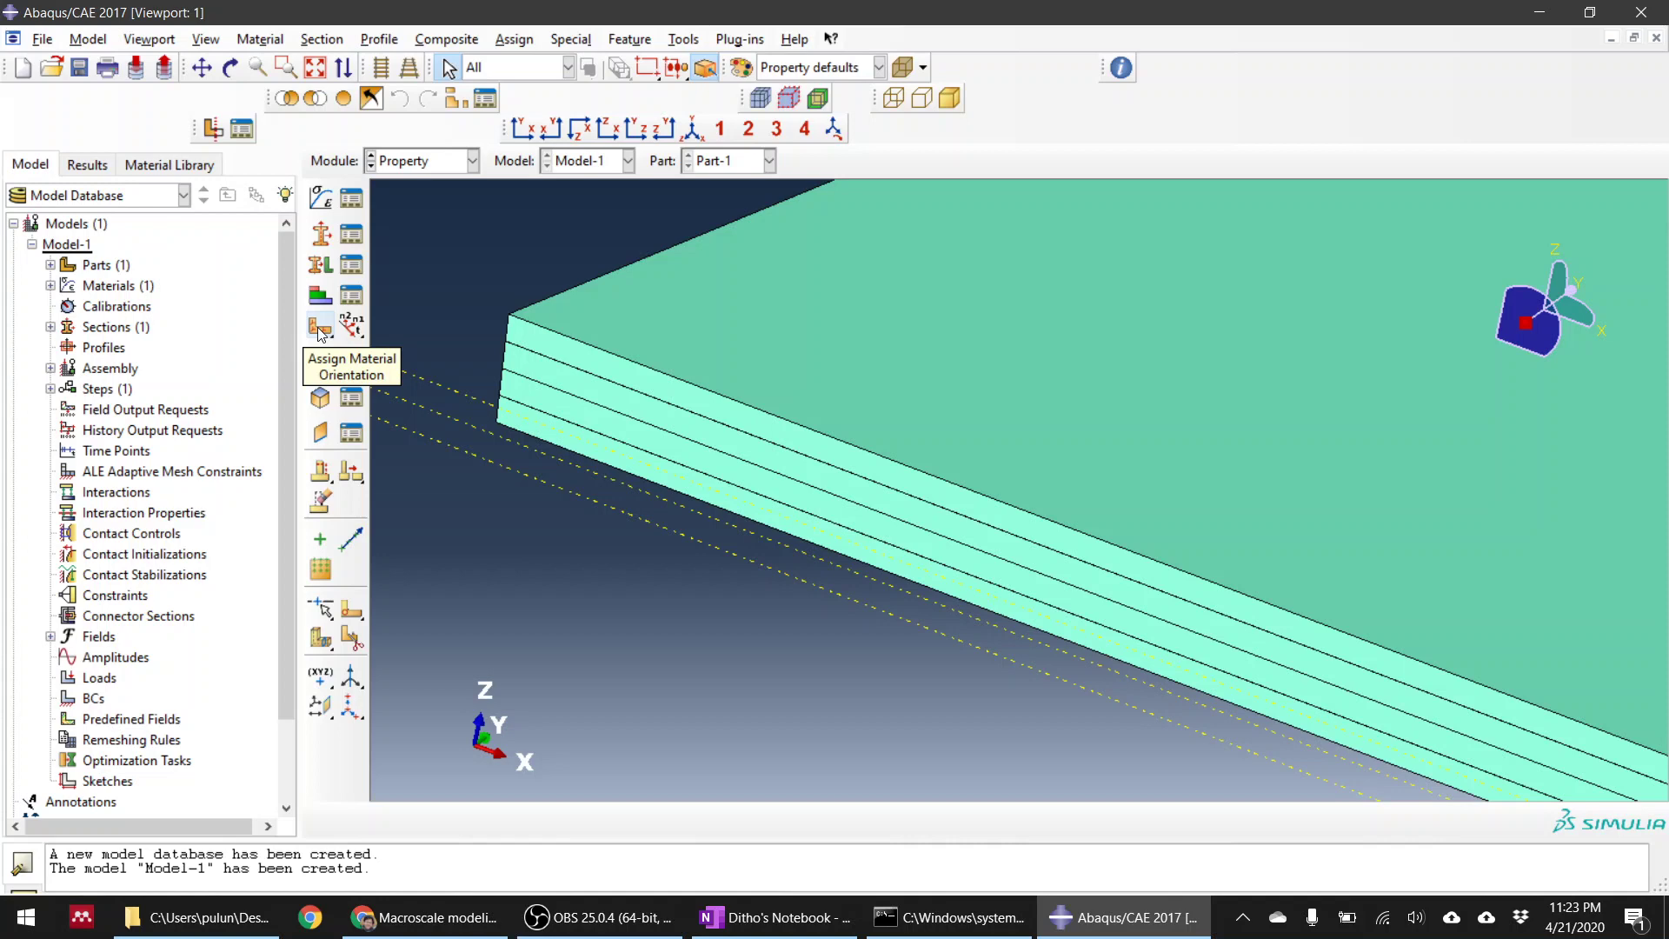
left_click(322, 333)
left_click(652, 374)
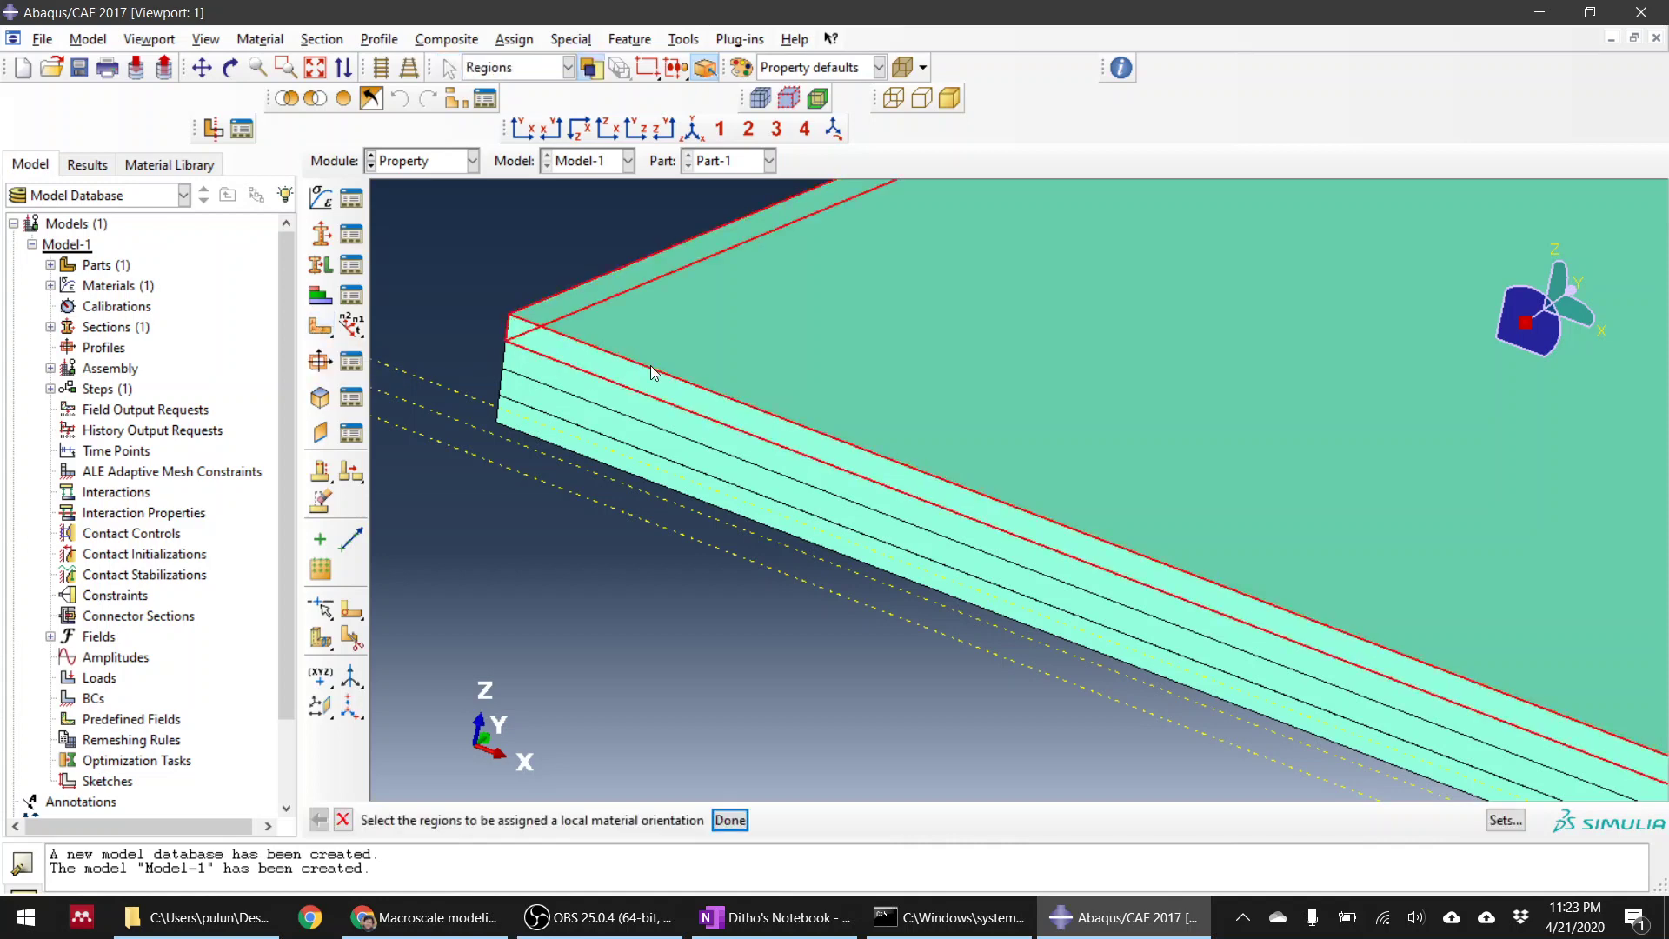
middle_click(563, 644)
scroll(578, 624, "down", 5)
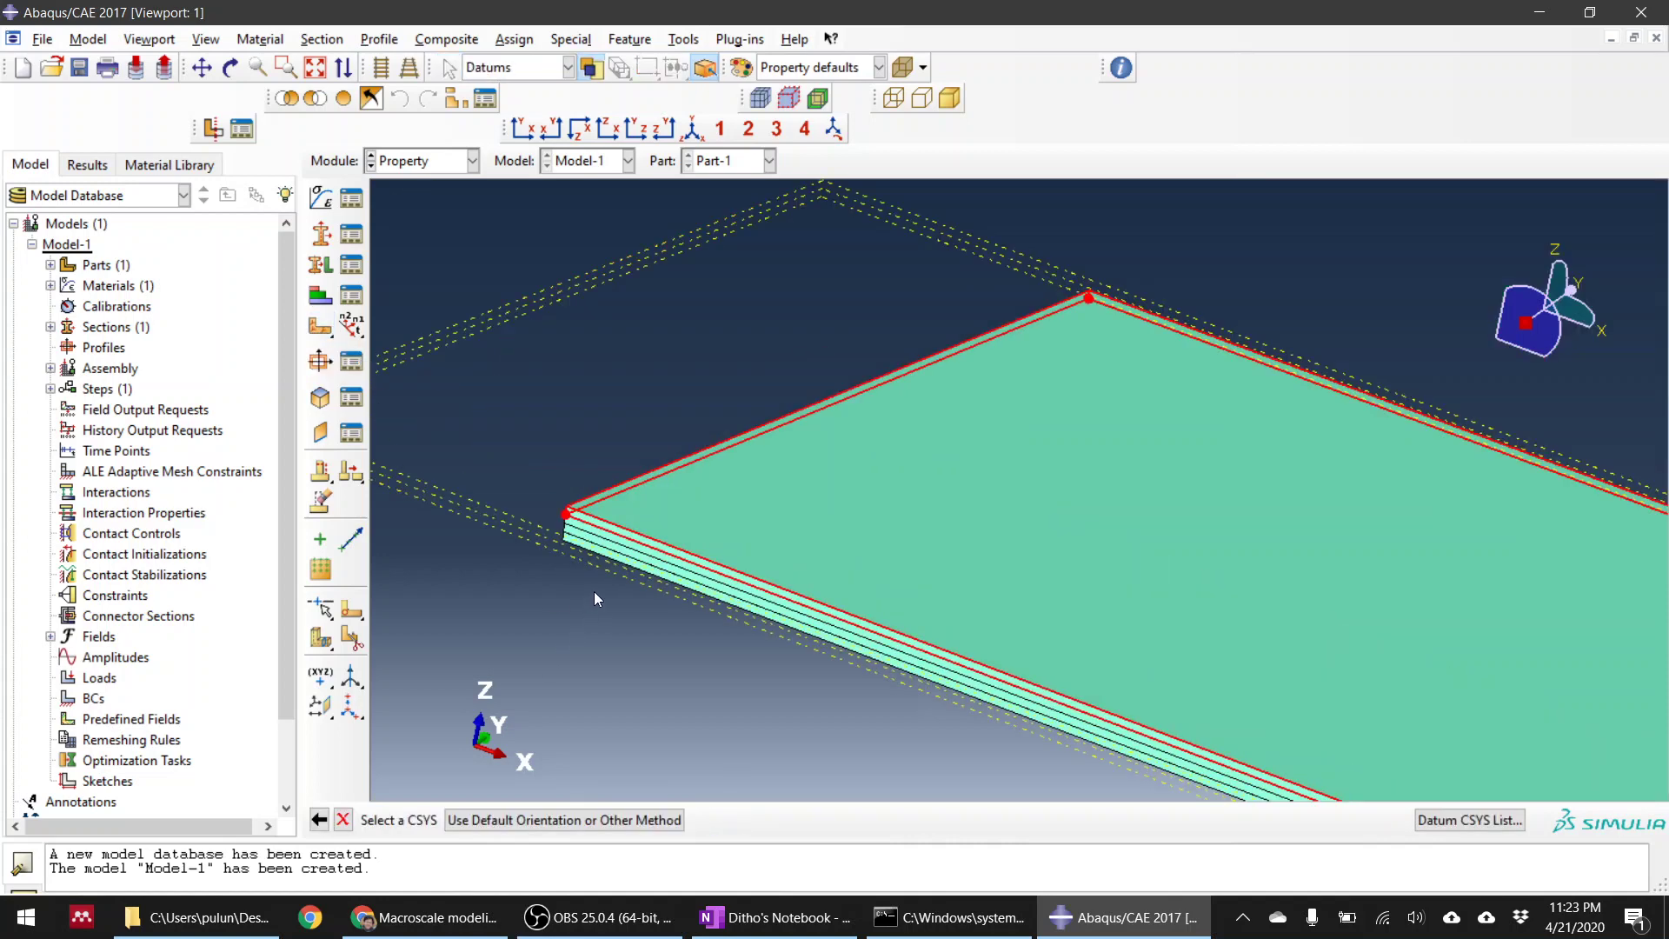
scroll(585, 483, "up", 10)
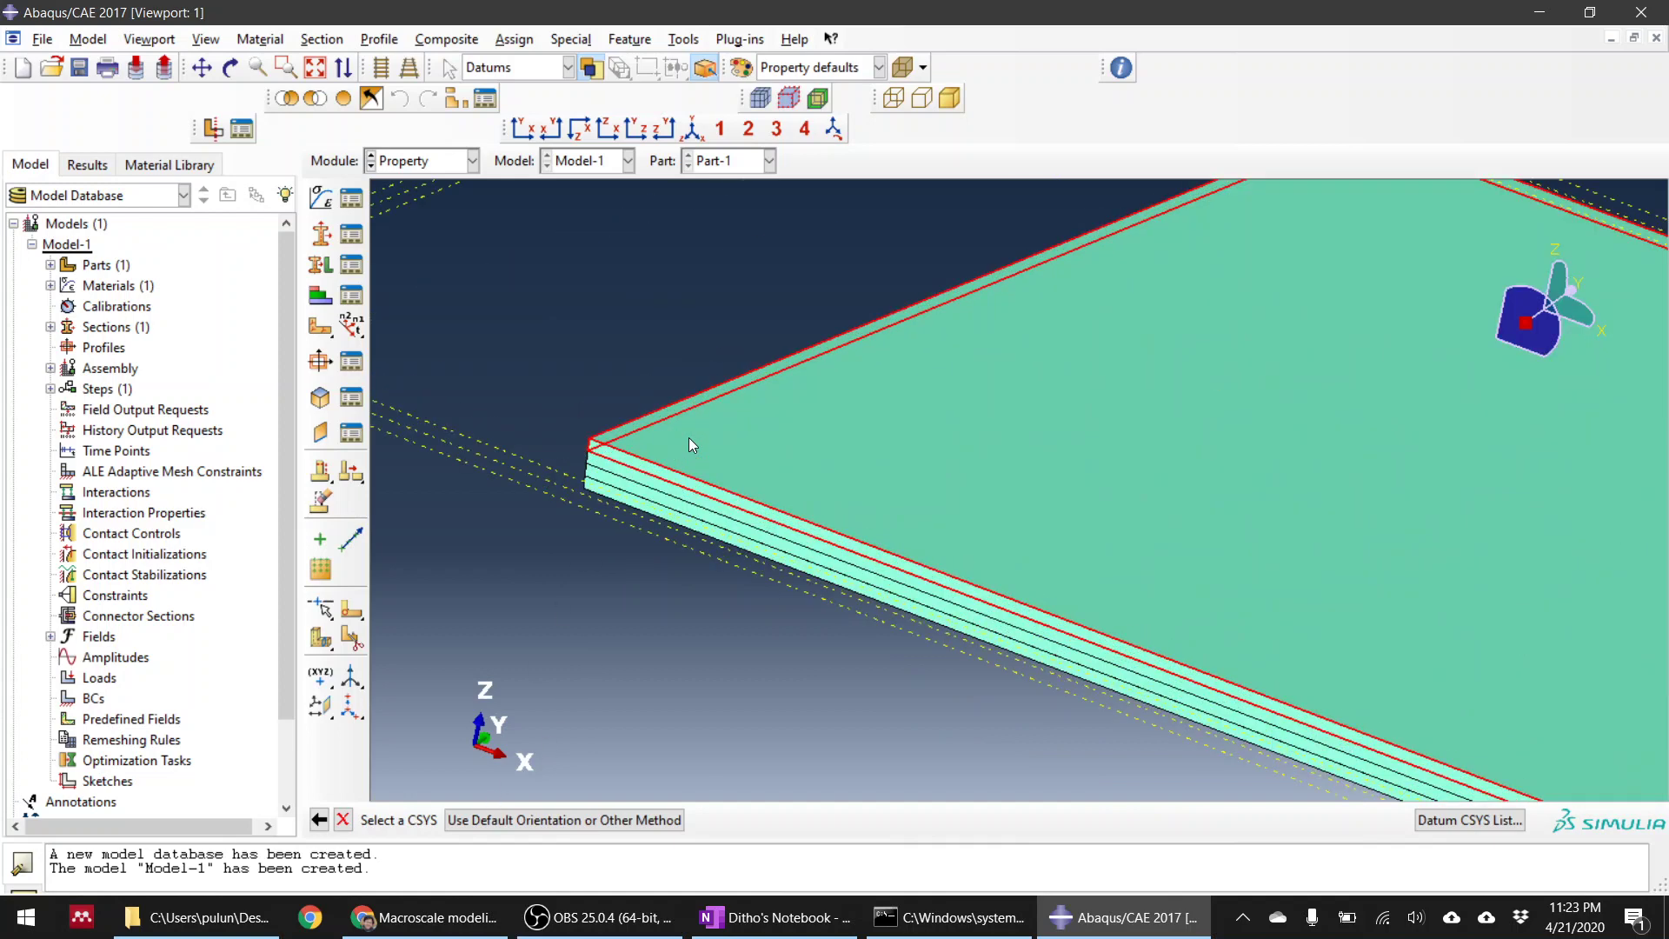
scroll(744, 525, "down", 3)
left_click(563, 819)
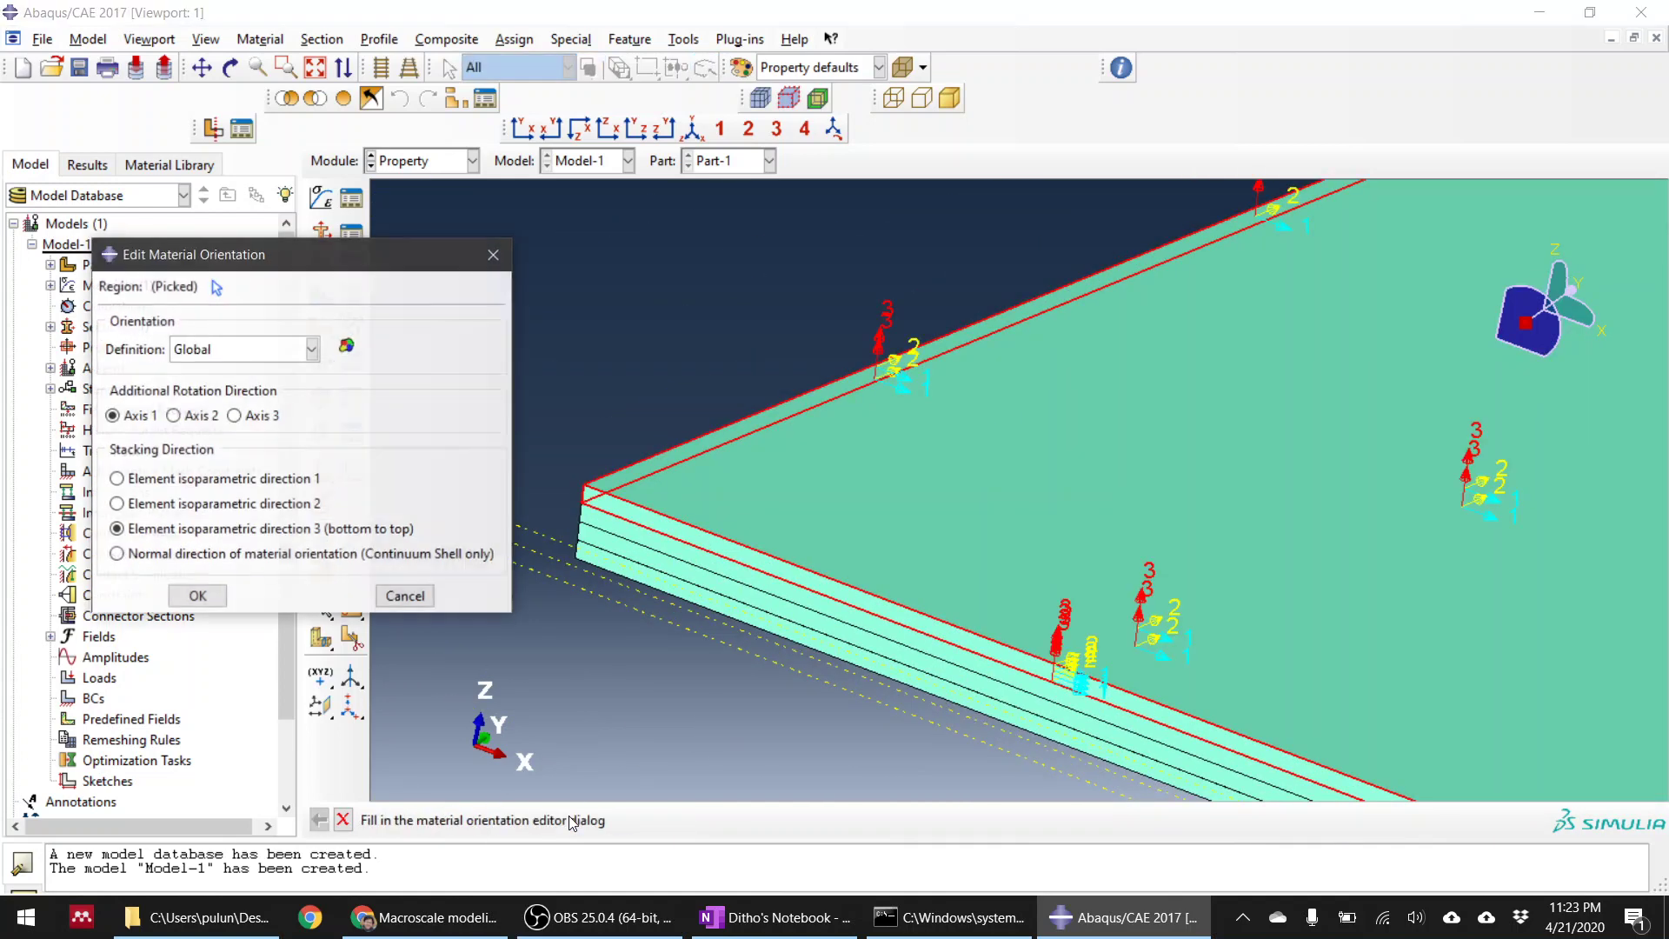
left_click(291, 352)
left_click(274, 373)
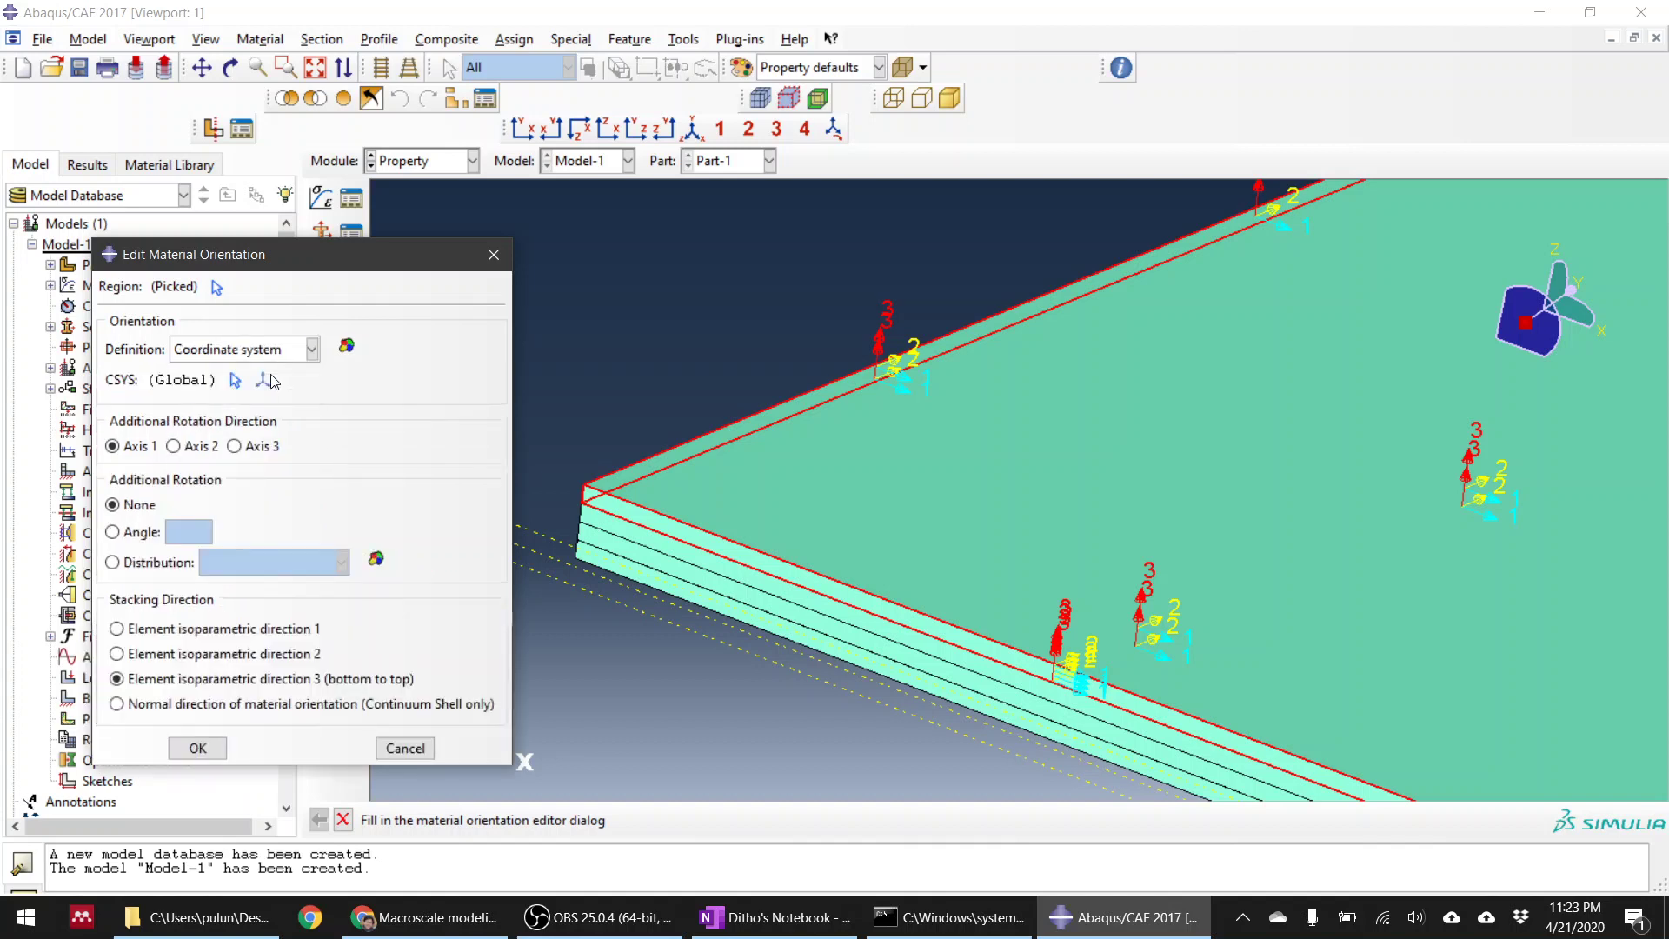
left_click(236, 447)
left_click(132, 535)
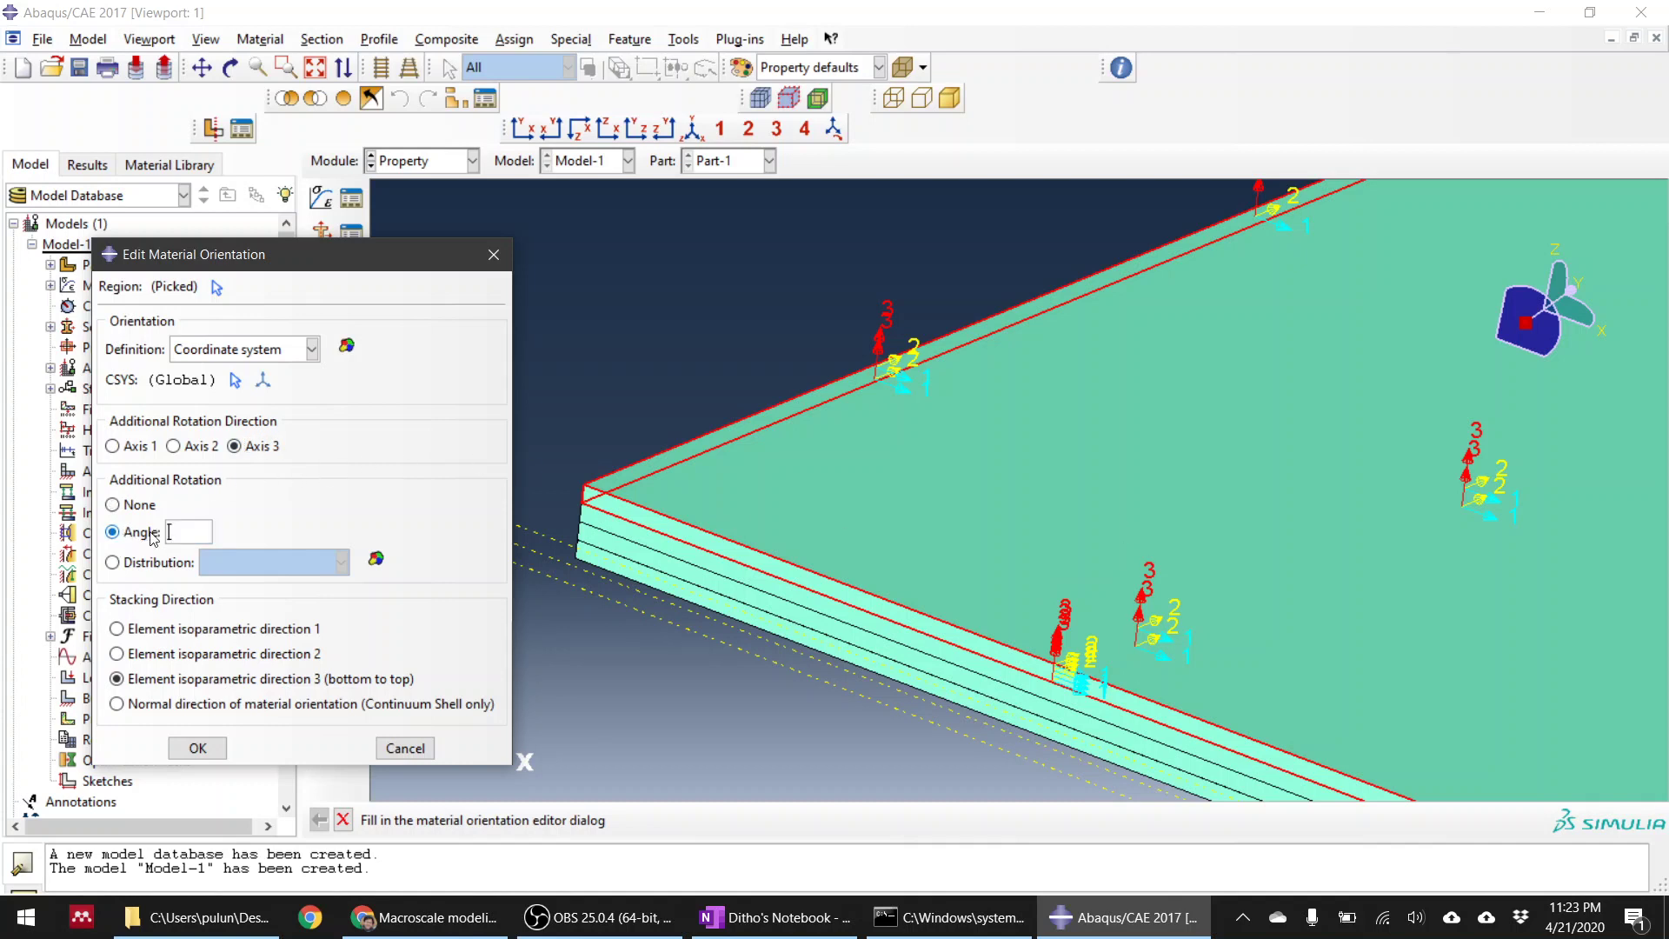
type("0")
left_click(196, 748)
Step: Define the second ply's material orientation by the global coordinate system with a 90-degree additional rotation about Axis 3
left_click(615, 537)
left_click(733, 821)
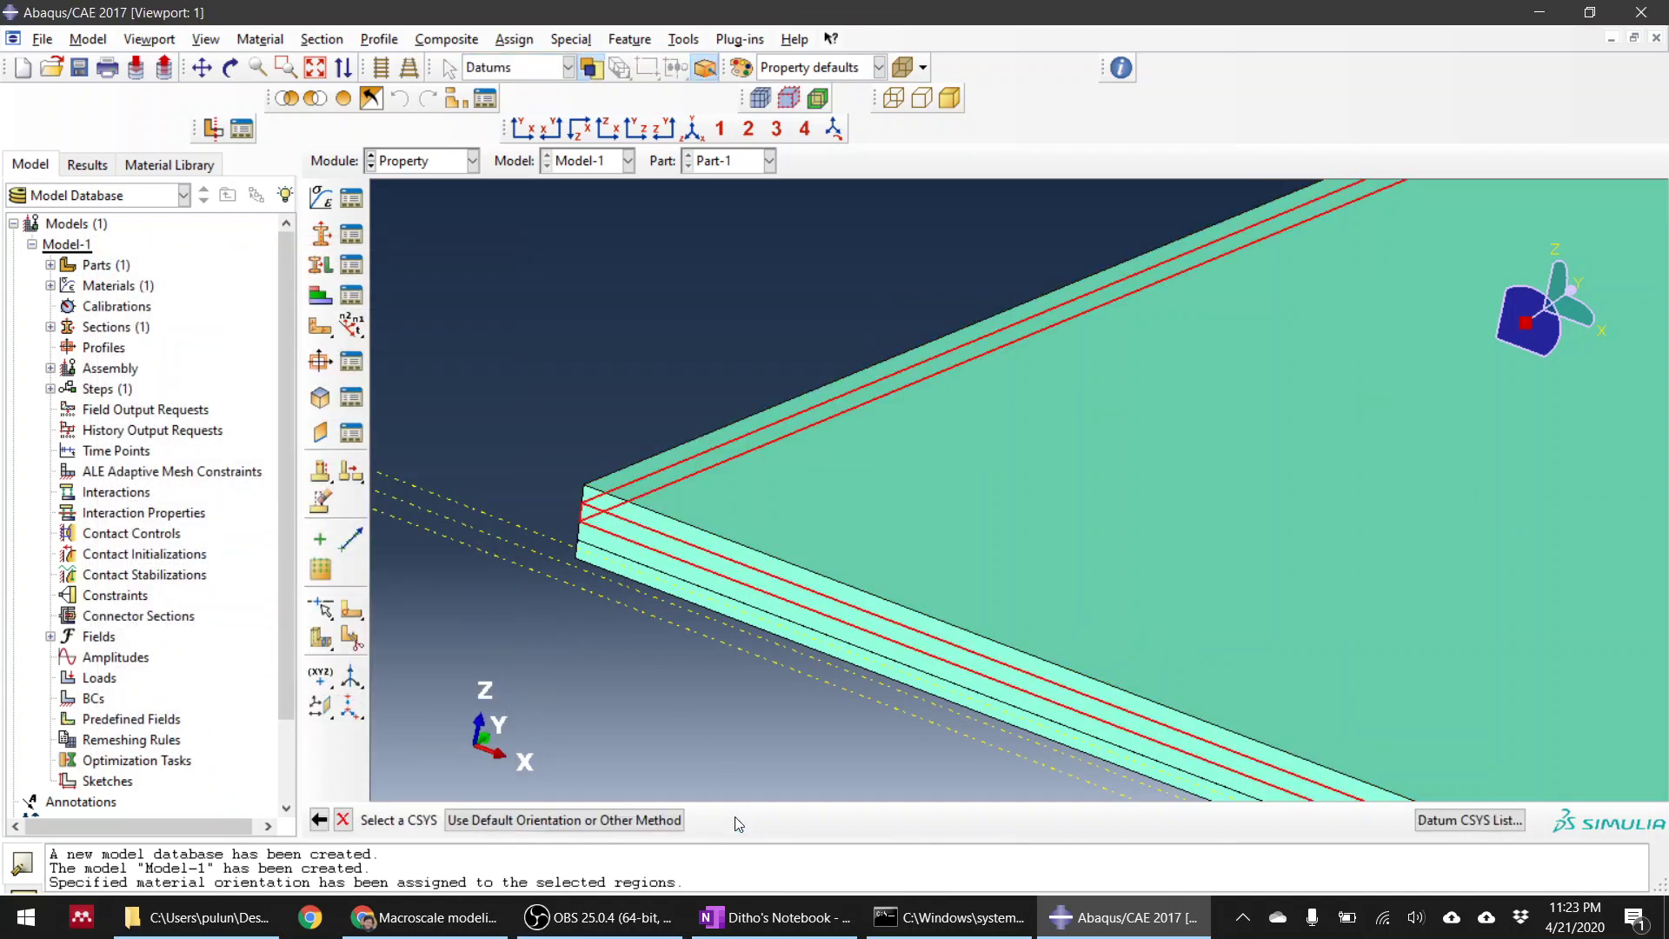
left_click(564, 820)
left_click(263, 351)
left_click(228, 373)
left_click(234, 445)
left_click(175, 531)
type("90.")
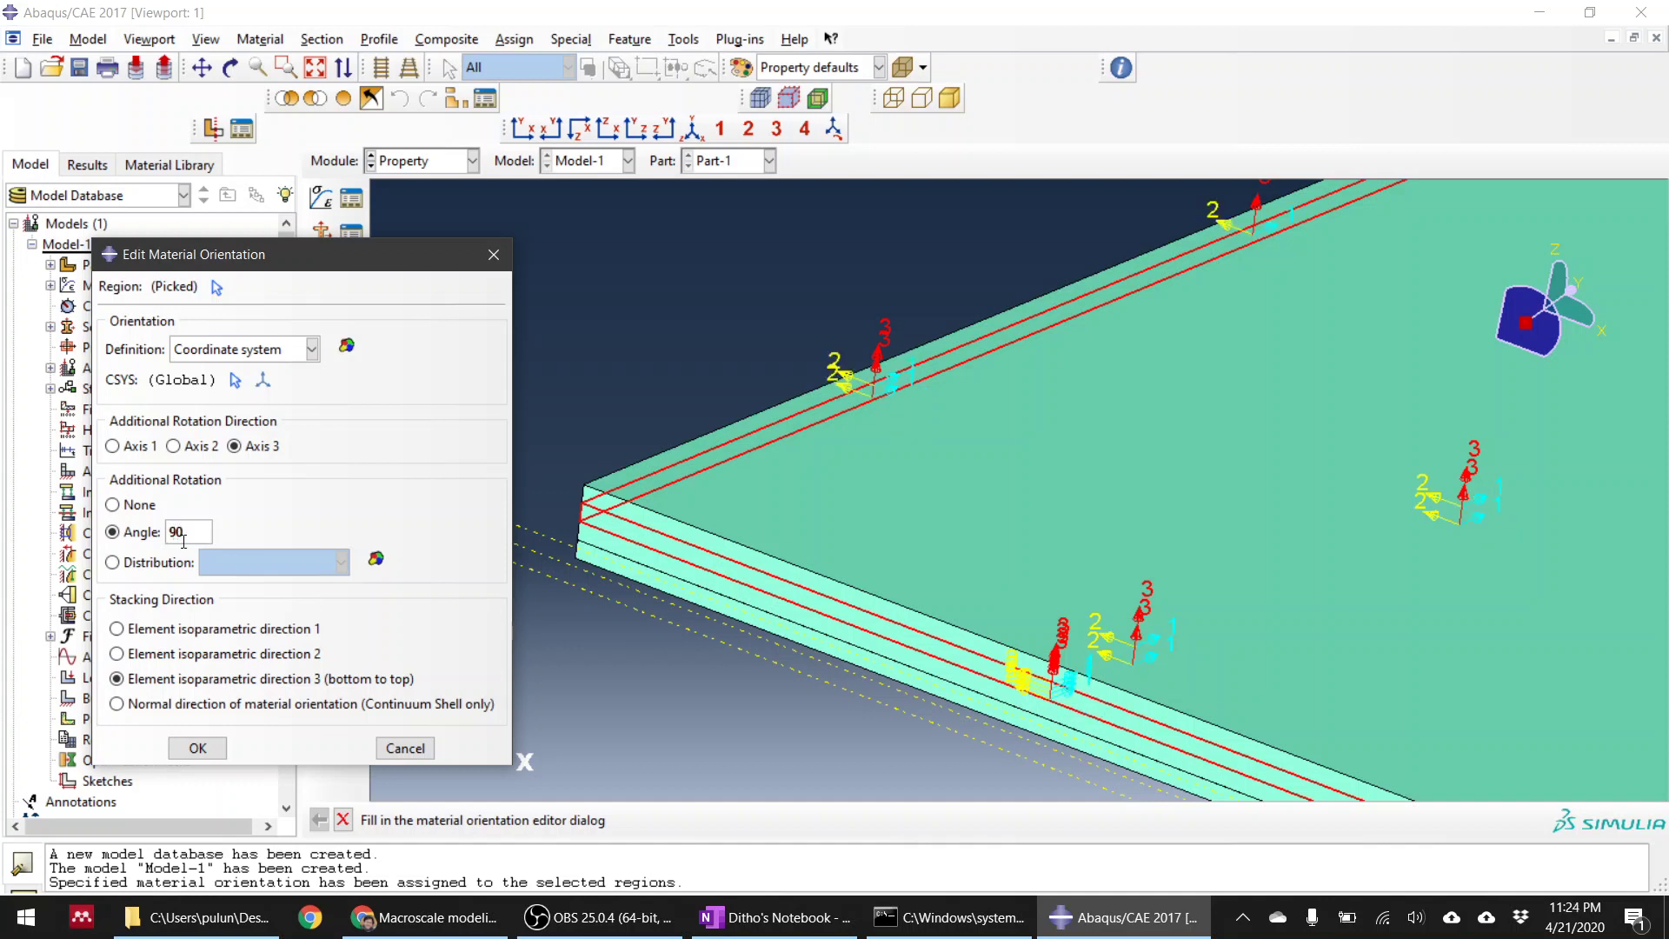
Step: Try additional rotation angles of 45 and 0 degrees to compare the material axes previewed on the second ply
key("BackSpace")
type("45")
key("Delete")
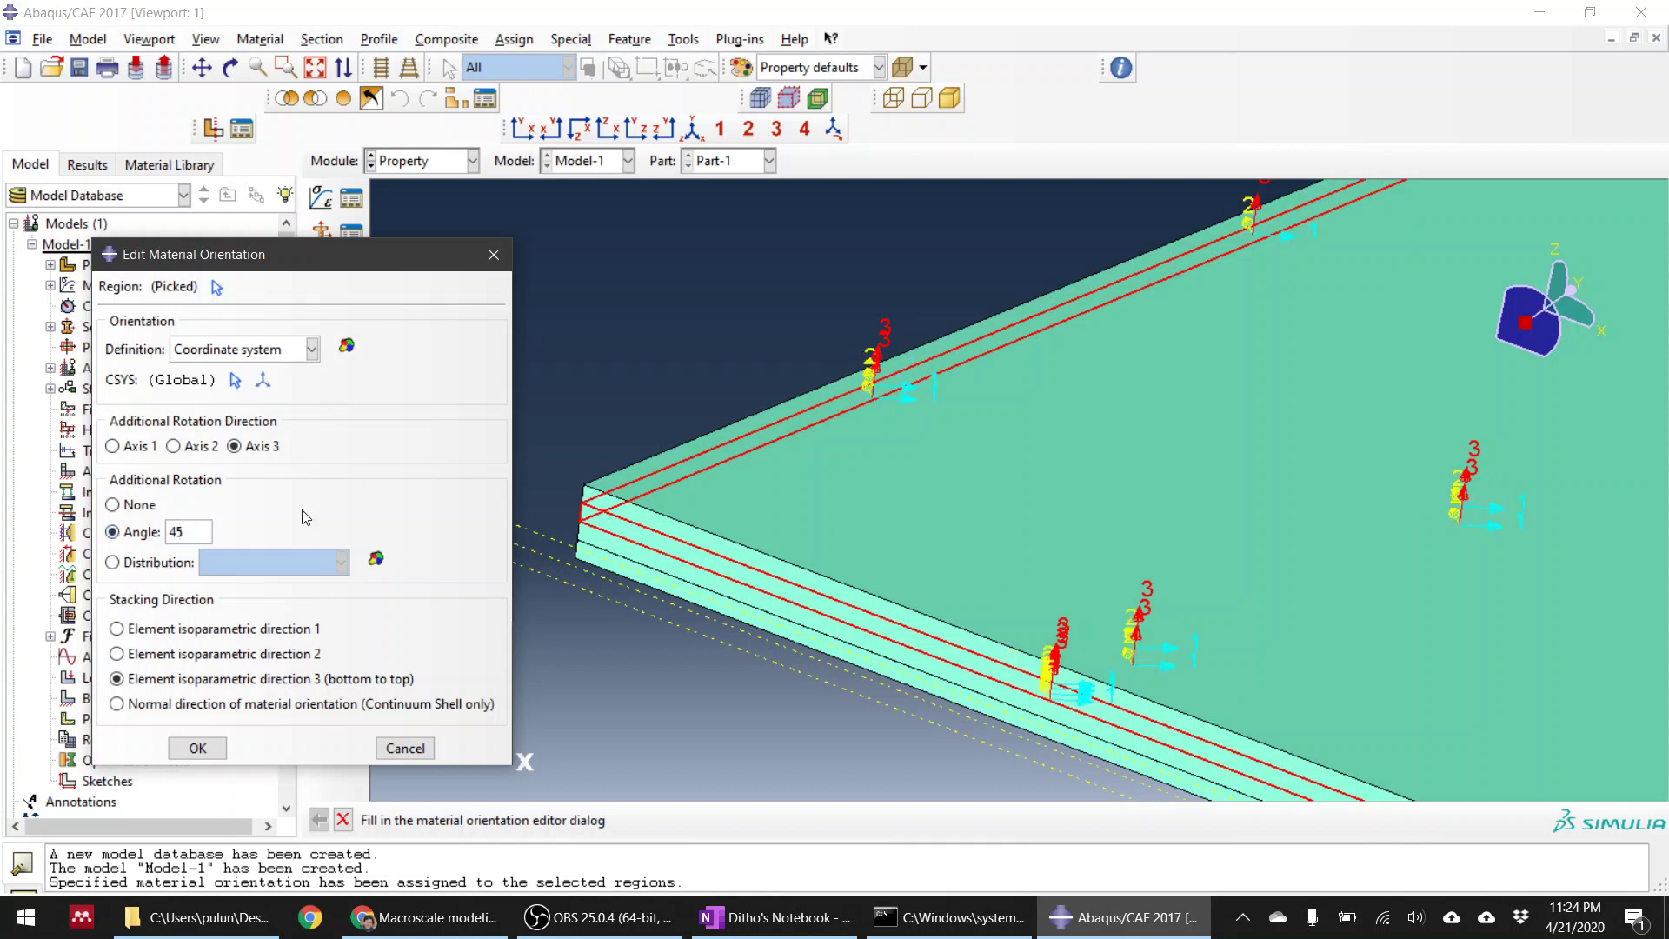
type("0")
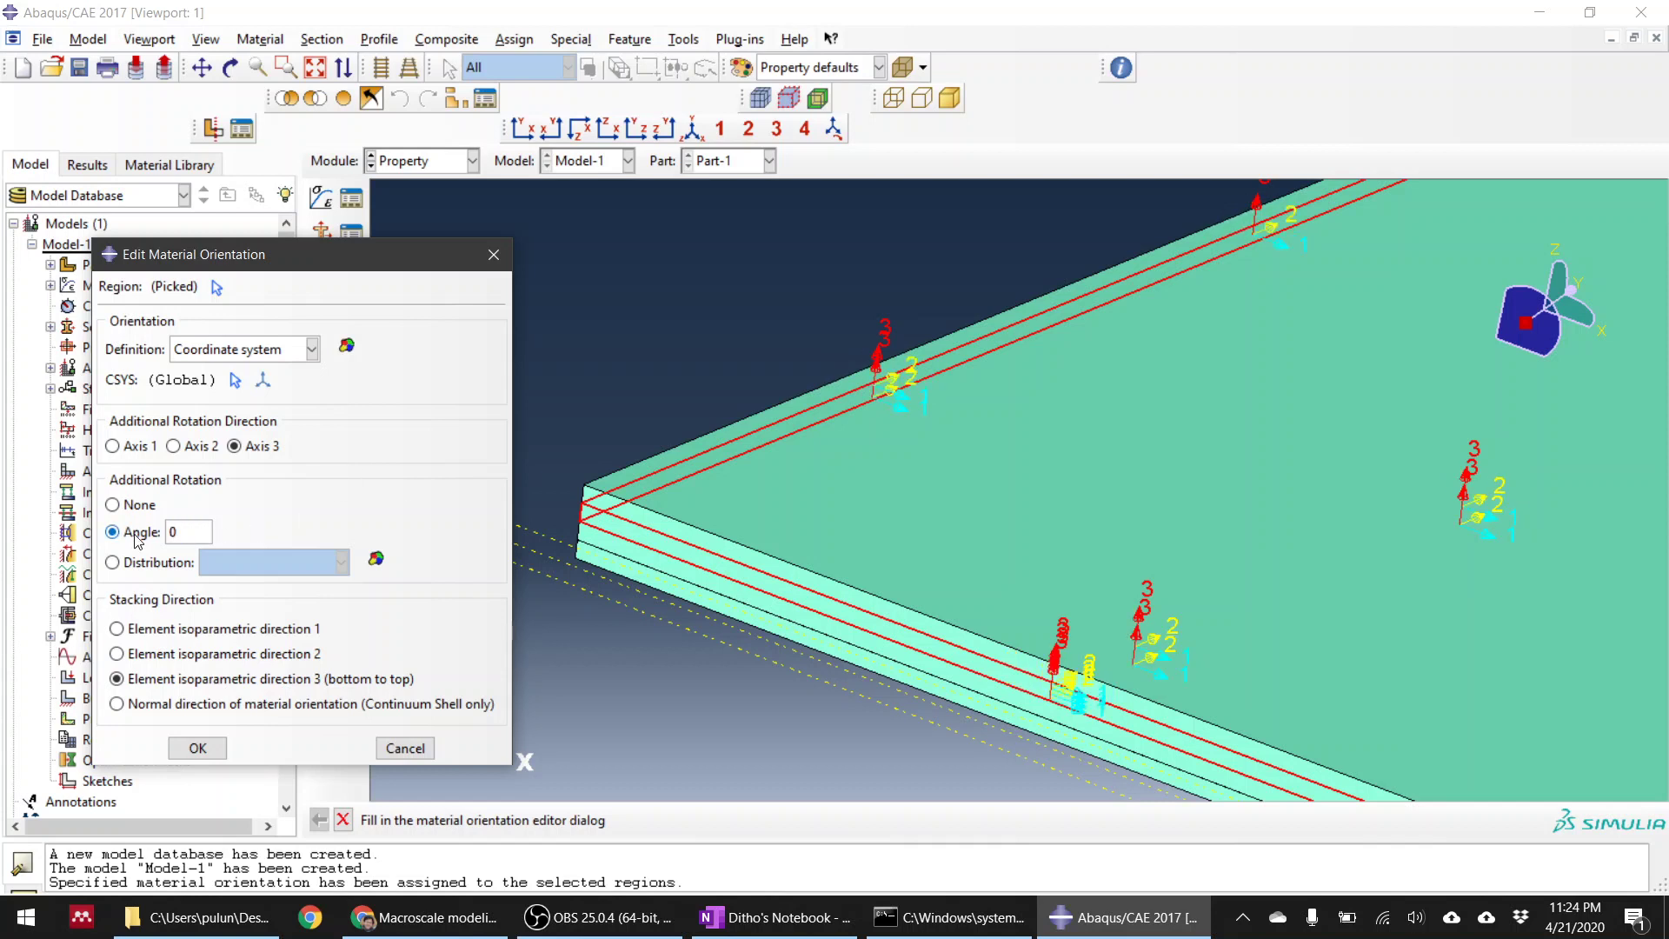
key("Delete")
type("45")
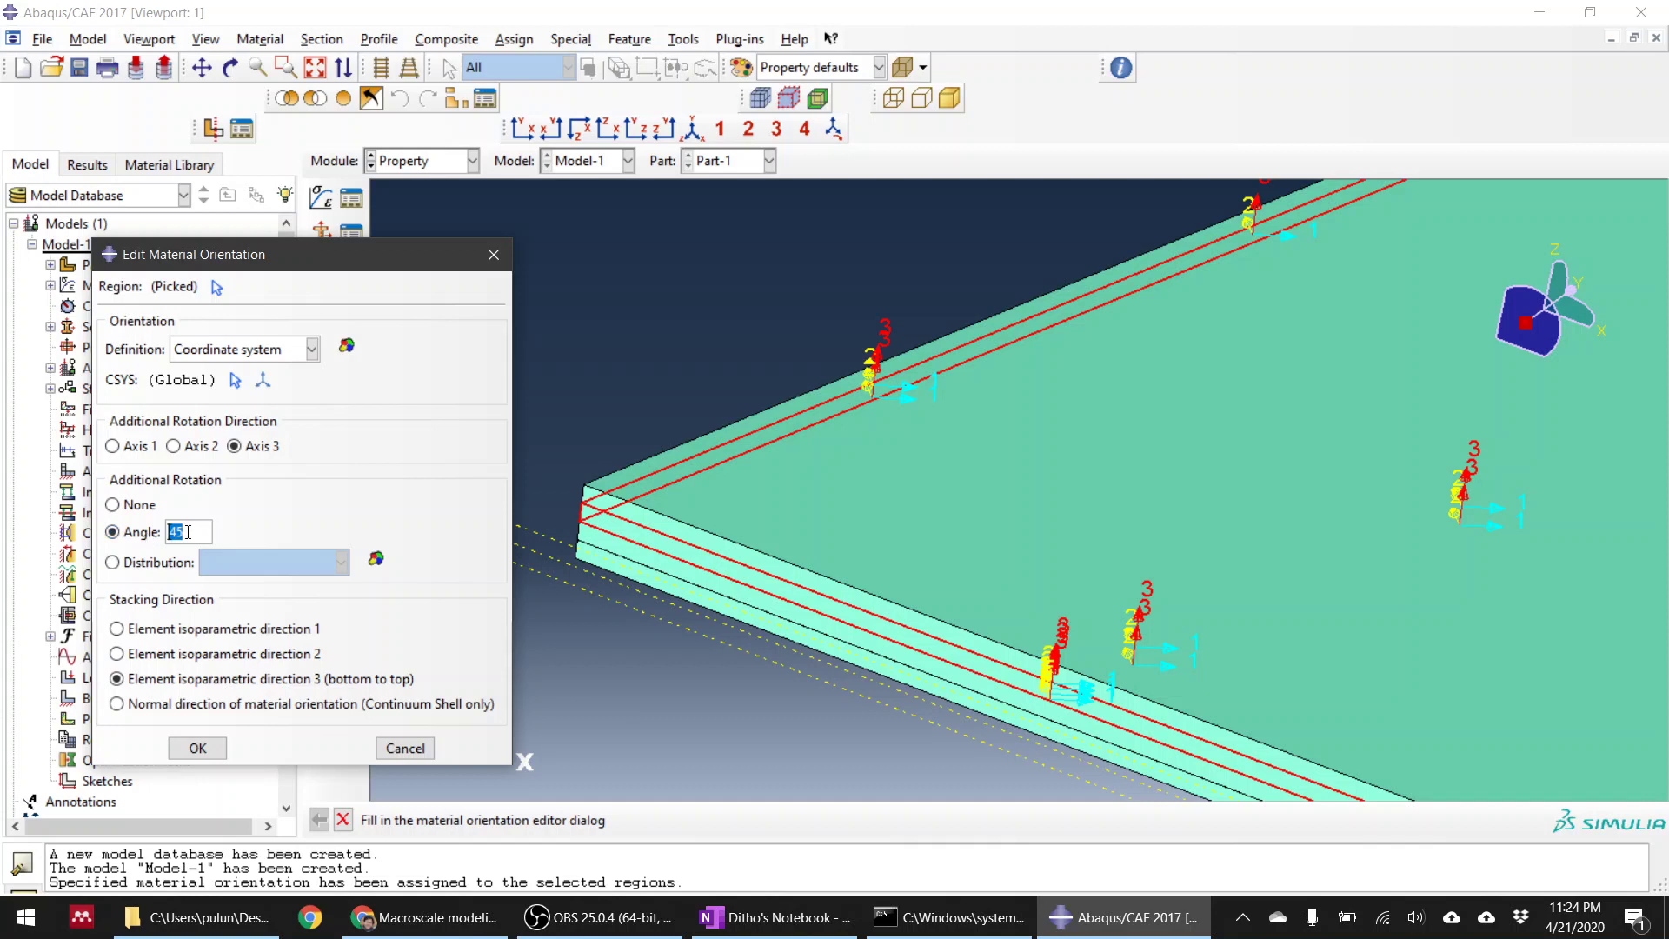
Step: Set the second ply's additional rotation angle back to 90 degrees and apply the orientation
type("90")
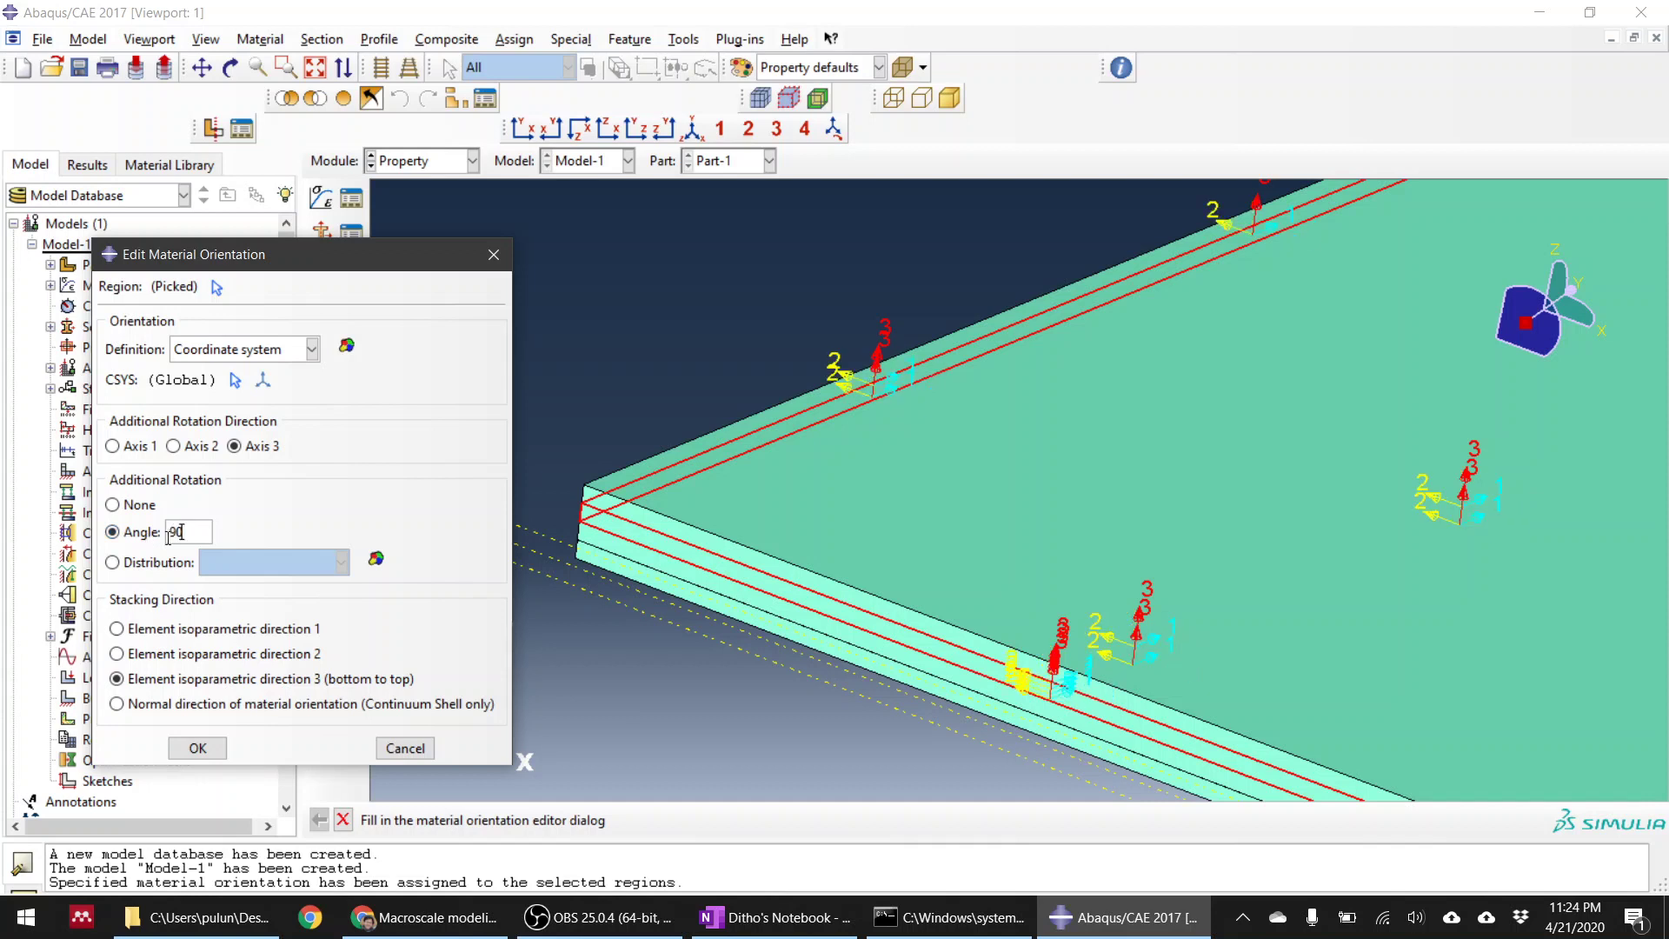
left_click(197, 750)
left_click(197, 749)
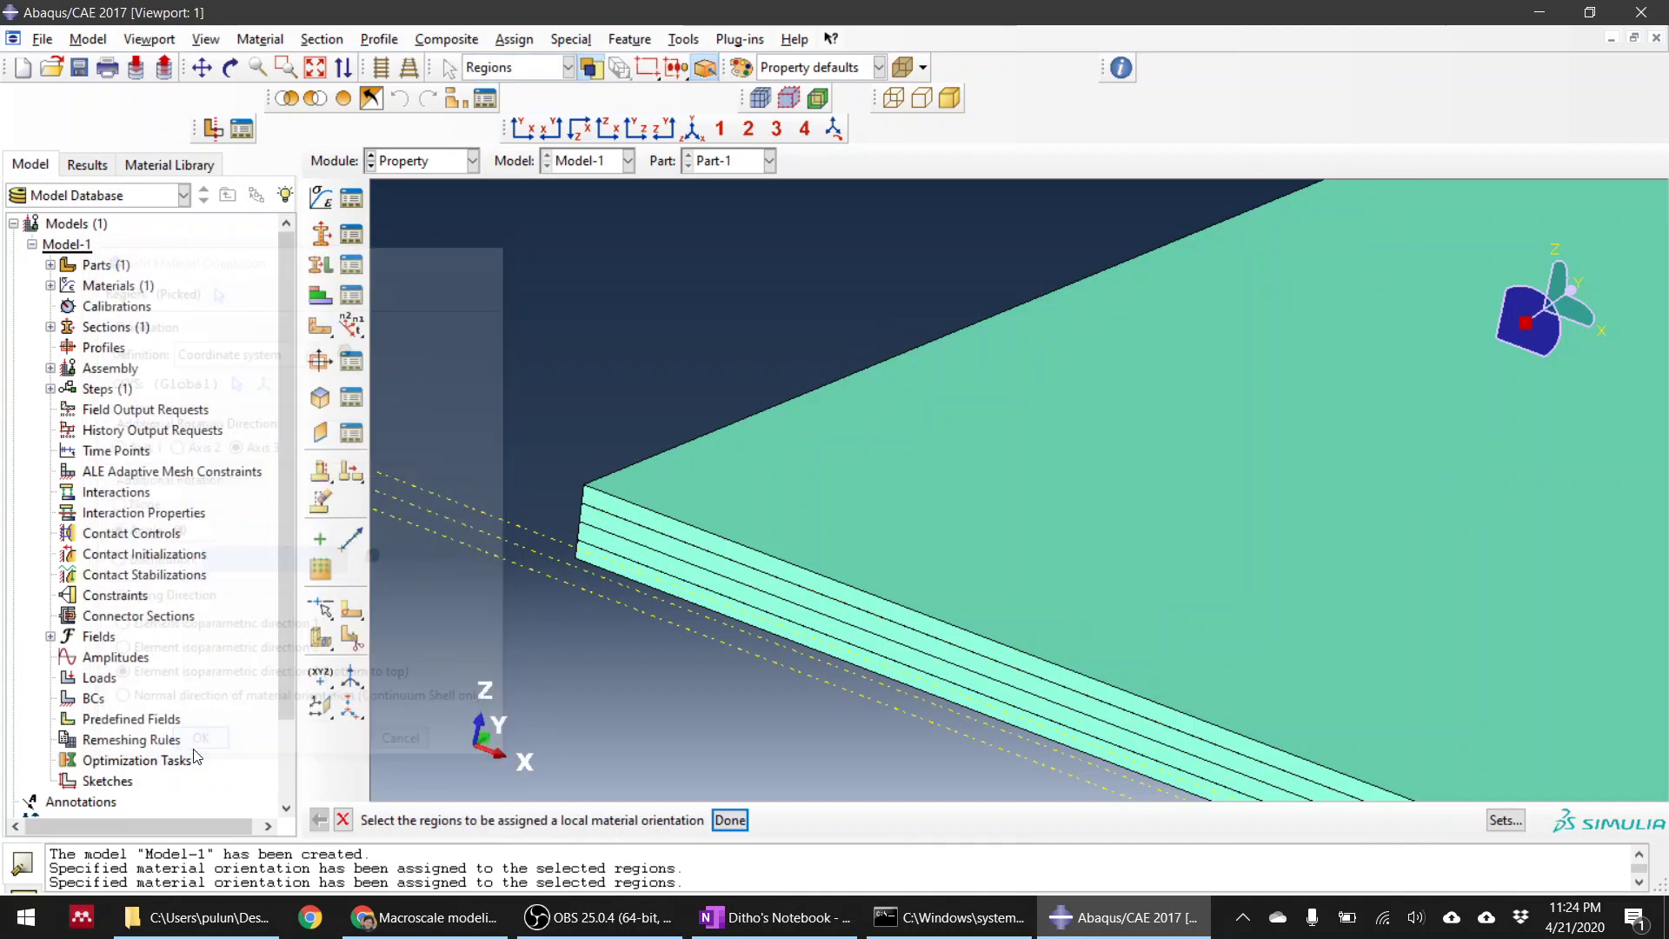
Step: Assign the third ply a material orientation from the global coordinate system with a 90-degree additional rotation about Axis 3
left_click(603, 540)
left_click(731, 820)
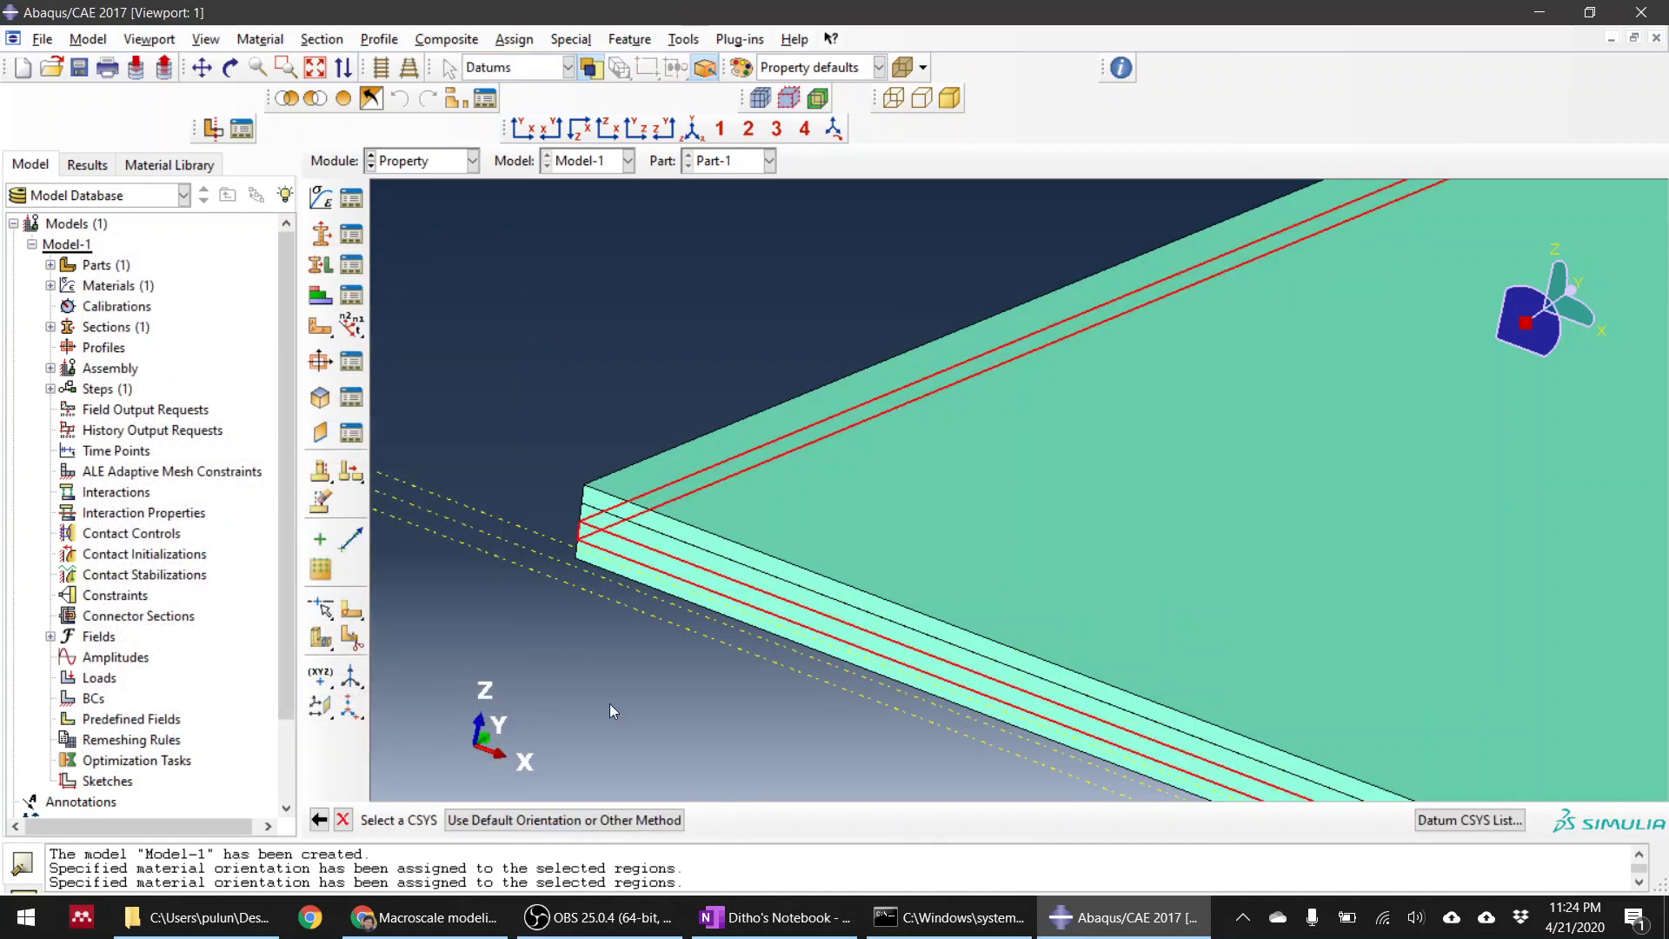
left_click(574, 819)
left_click(243, 349)
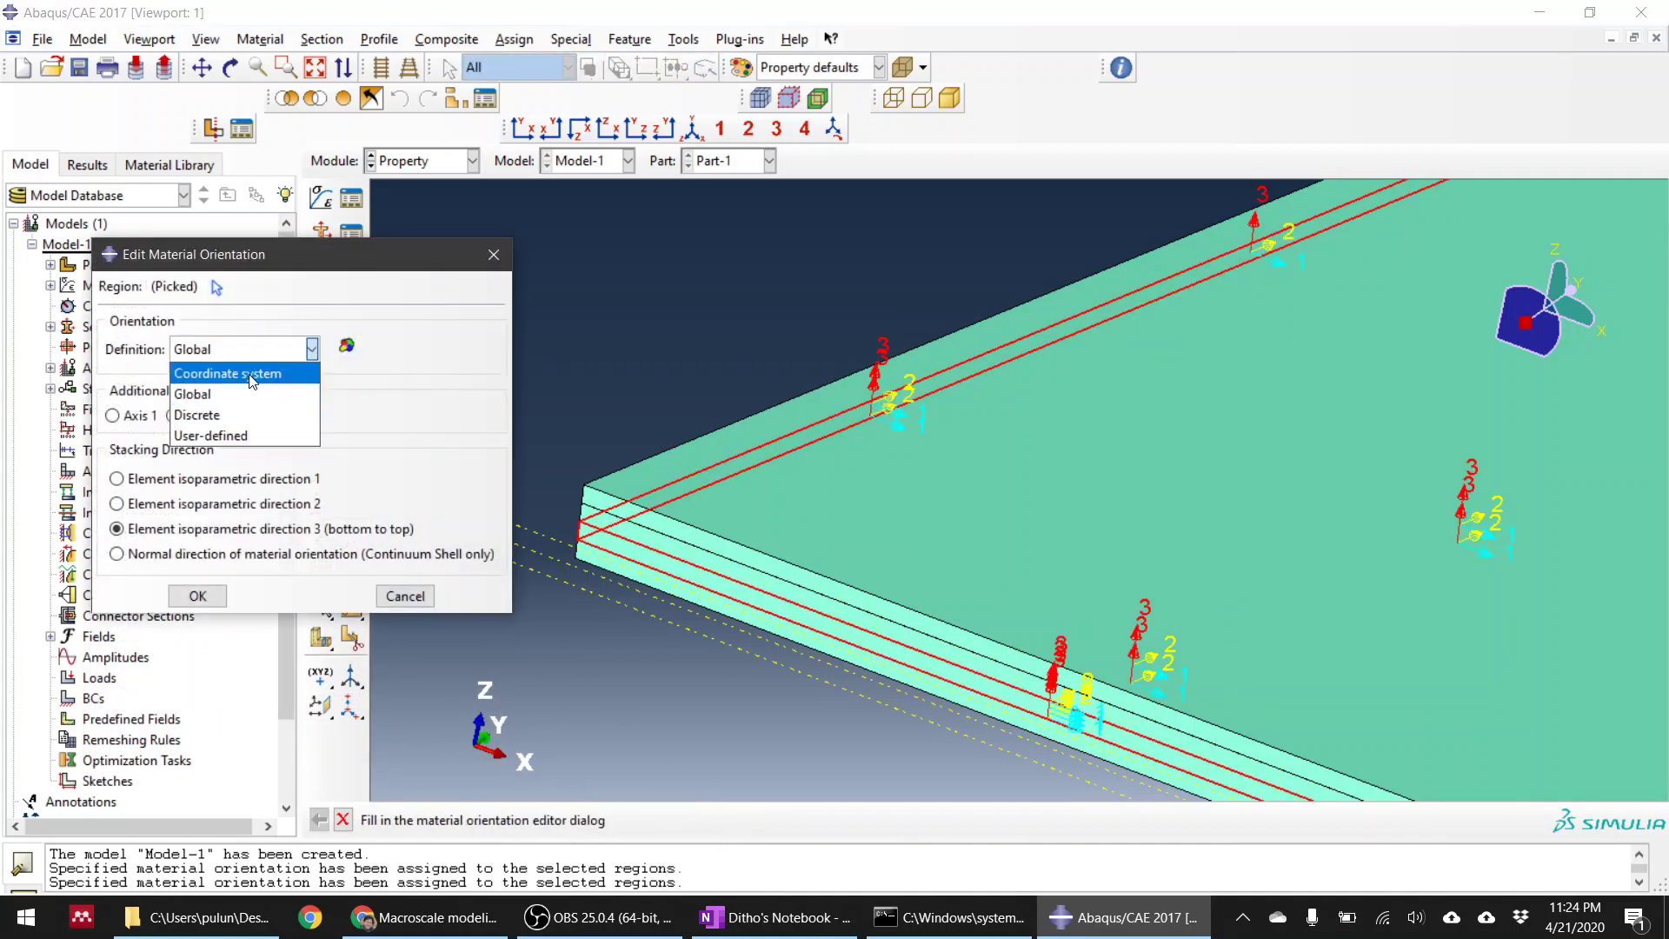
left_click(248, 369)
left_click(197, 748)
Step: Assign the bottom ply a material orientation from the global coordinate system with a 0-degree additional rotation about Axis 3
left_click(601, 566)
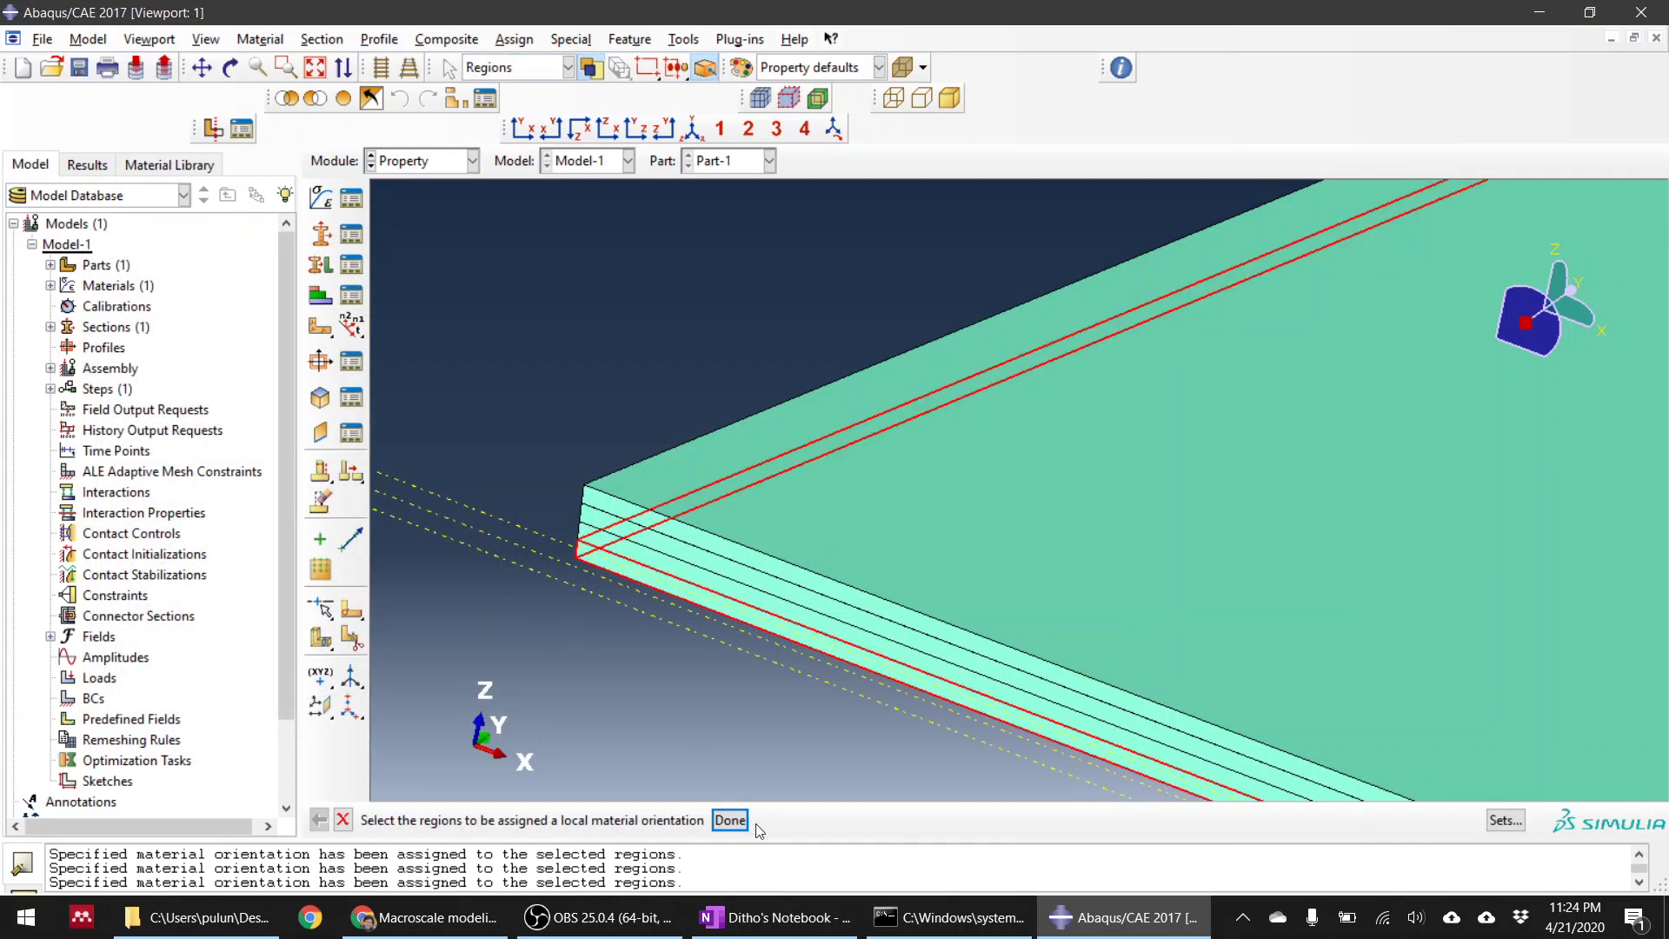
left_click(731, 820)
left_click(522, 820)
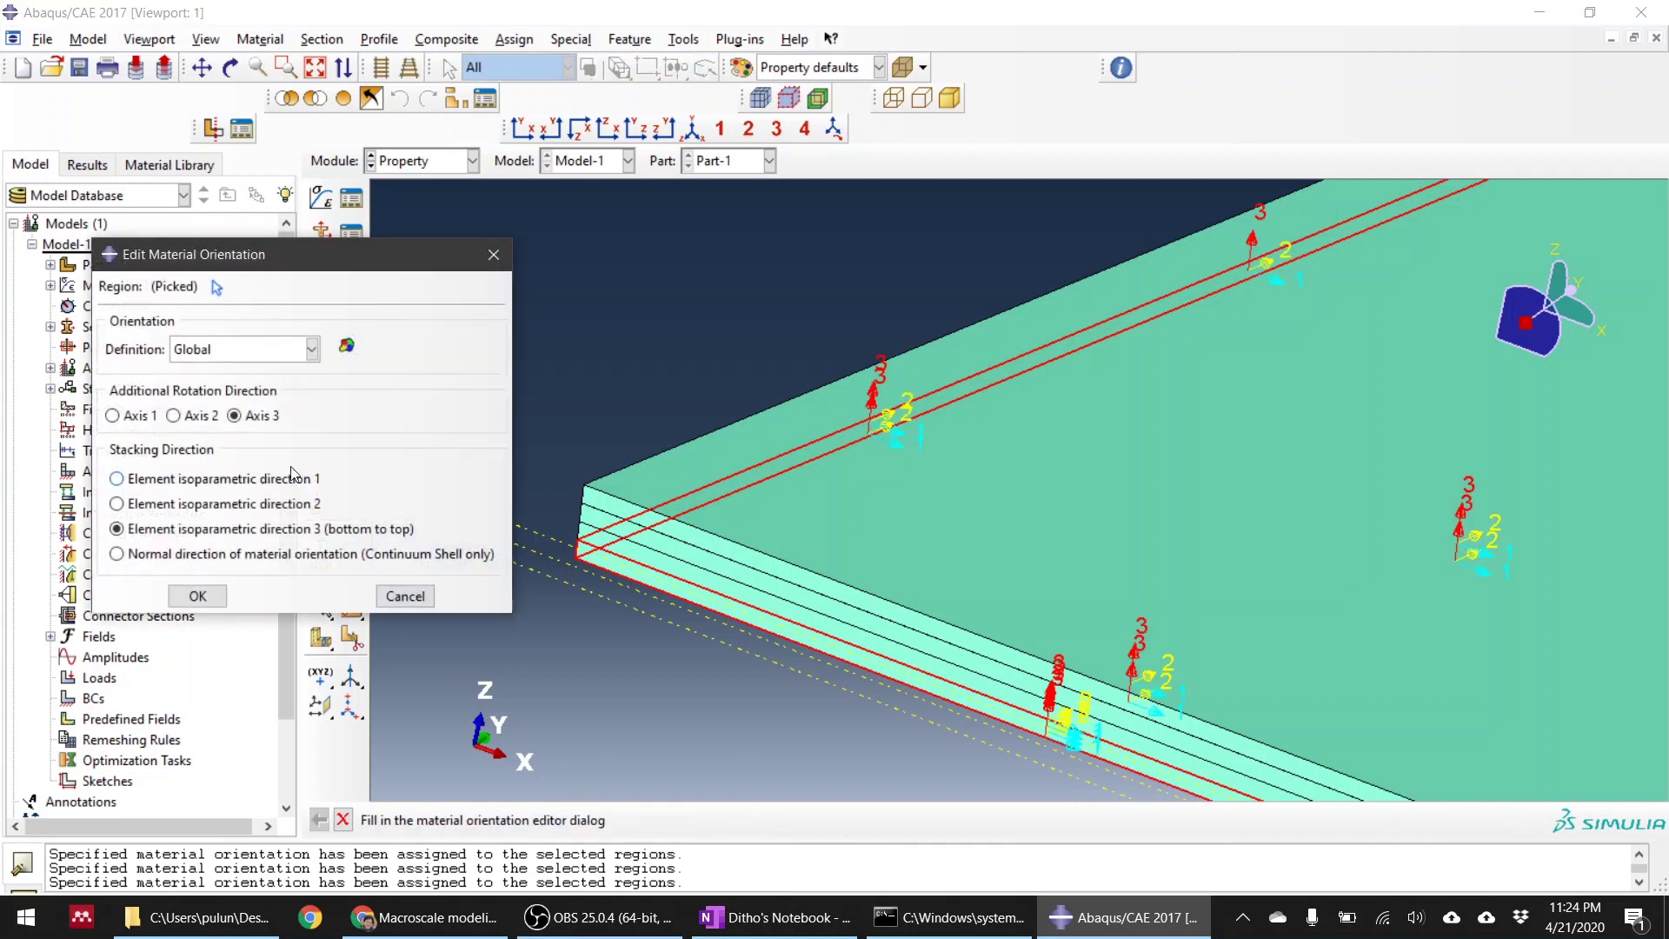
left_click(294, 349)
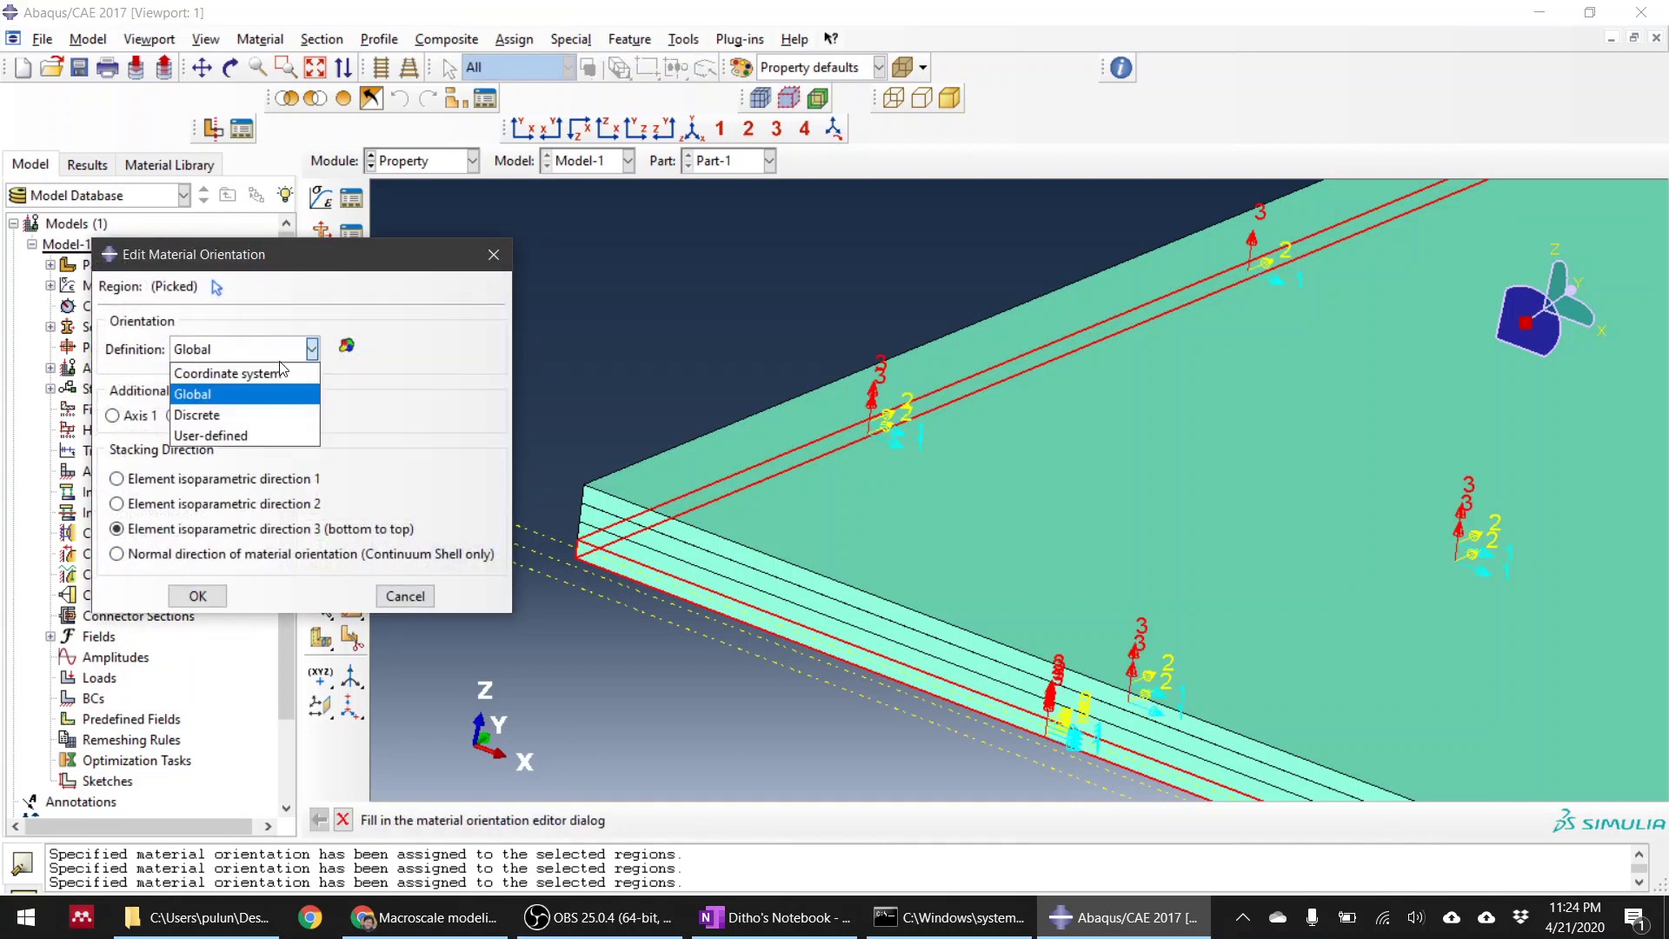
left_click(208, 369)
double_click(177, 531)
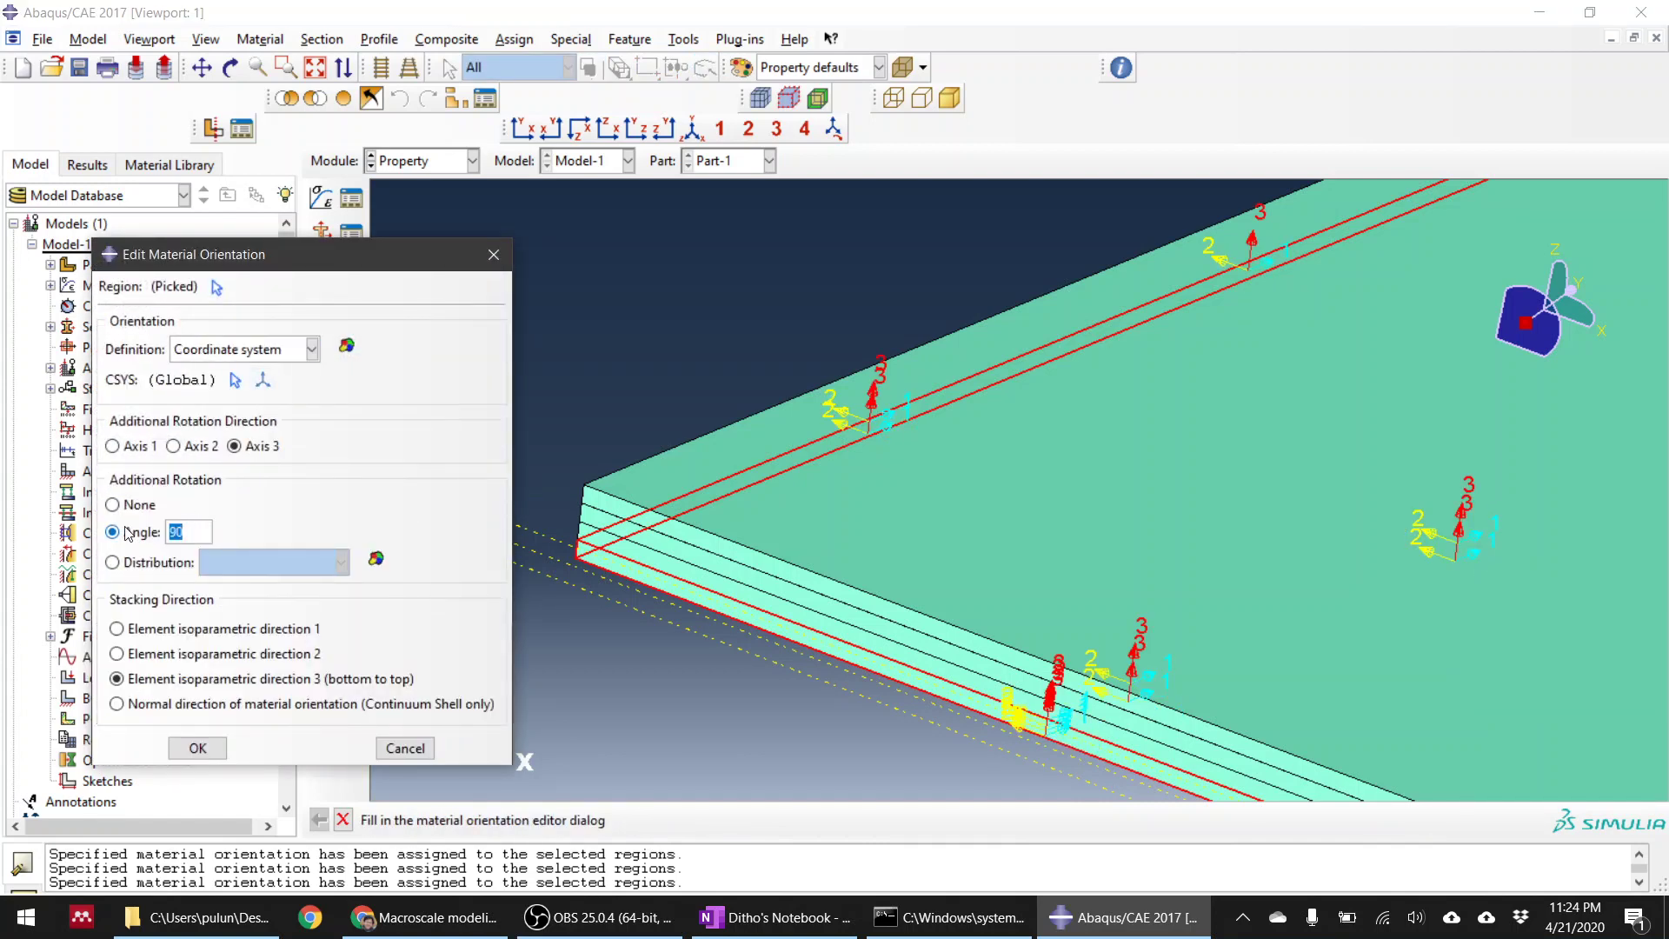
type("0")
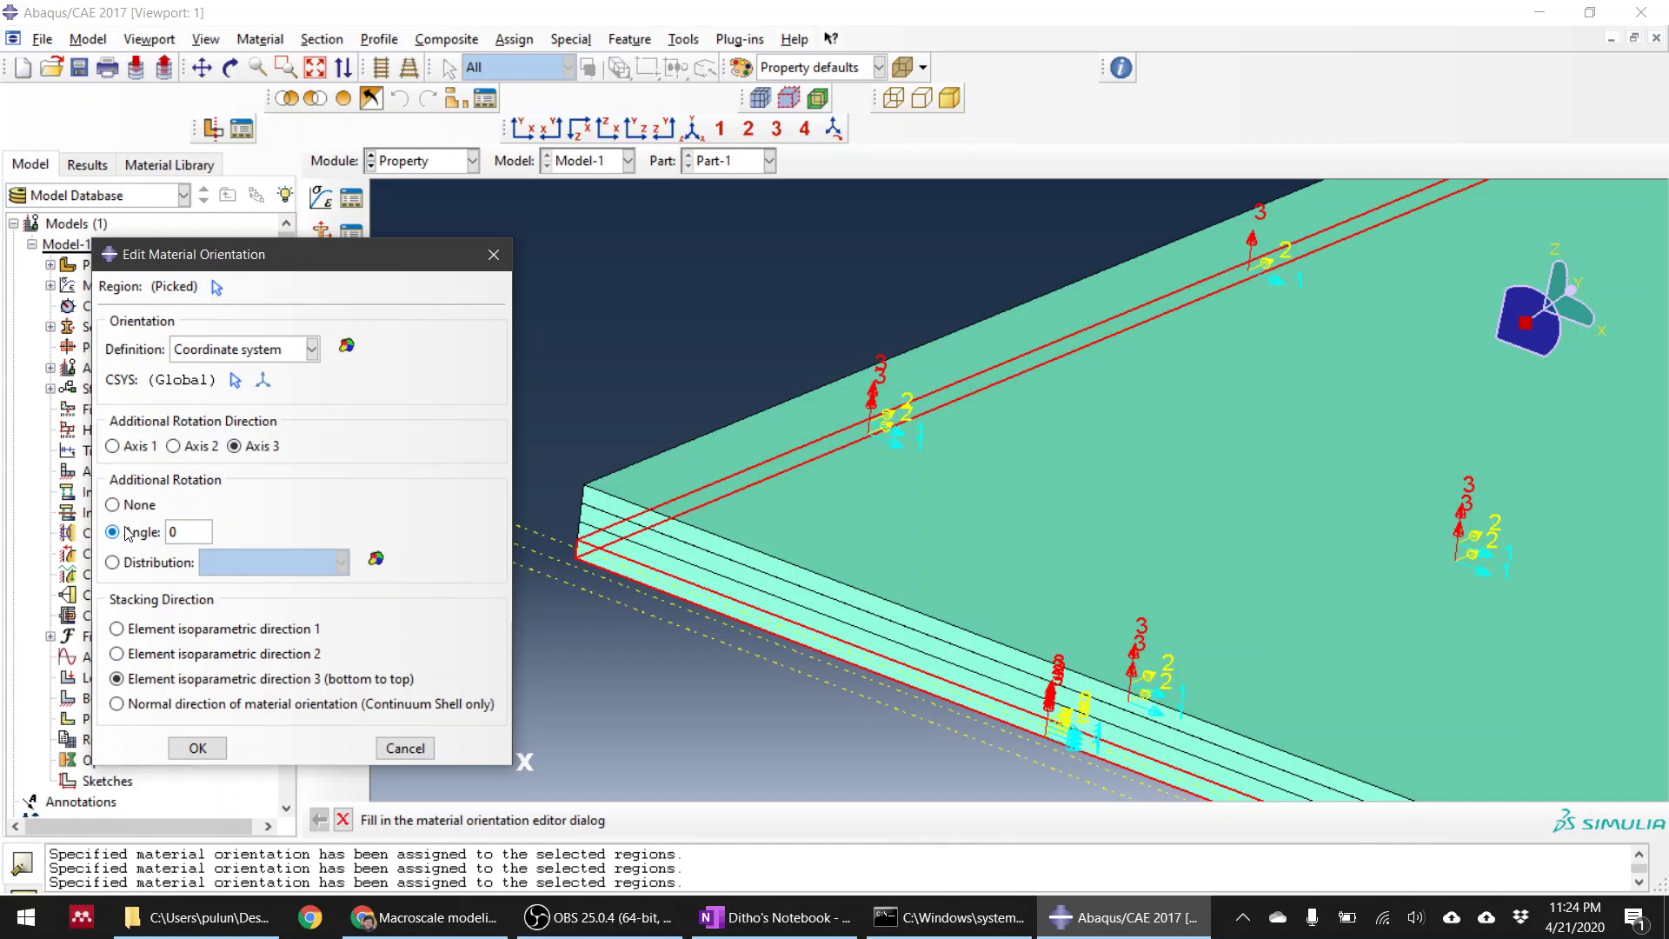
left_click(198, 747)
left_click(730, 819)
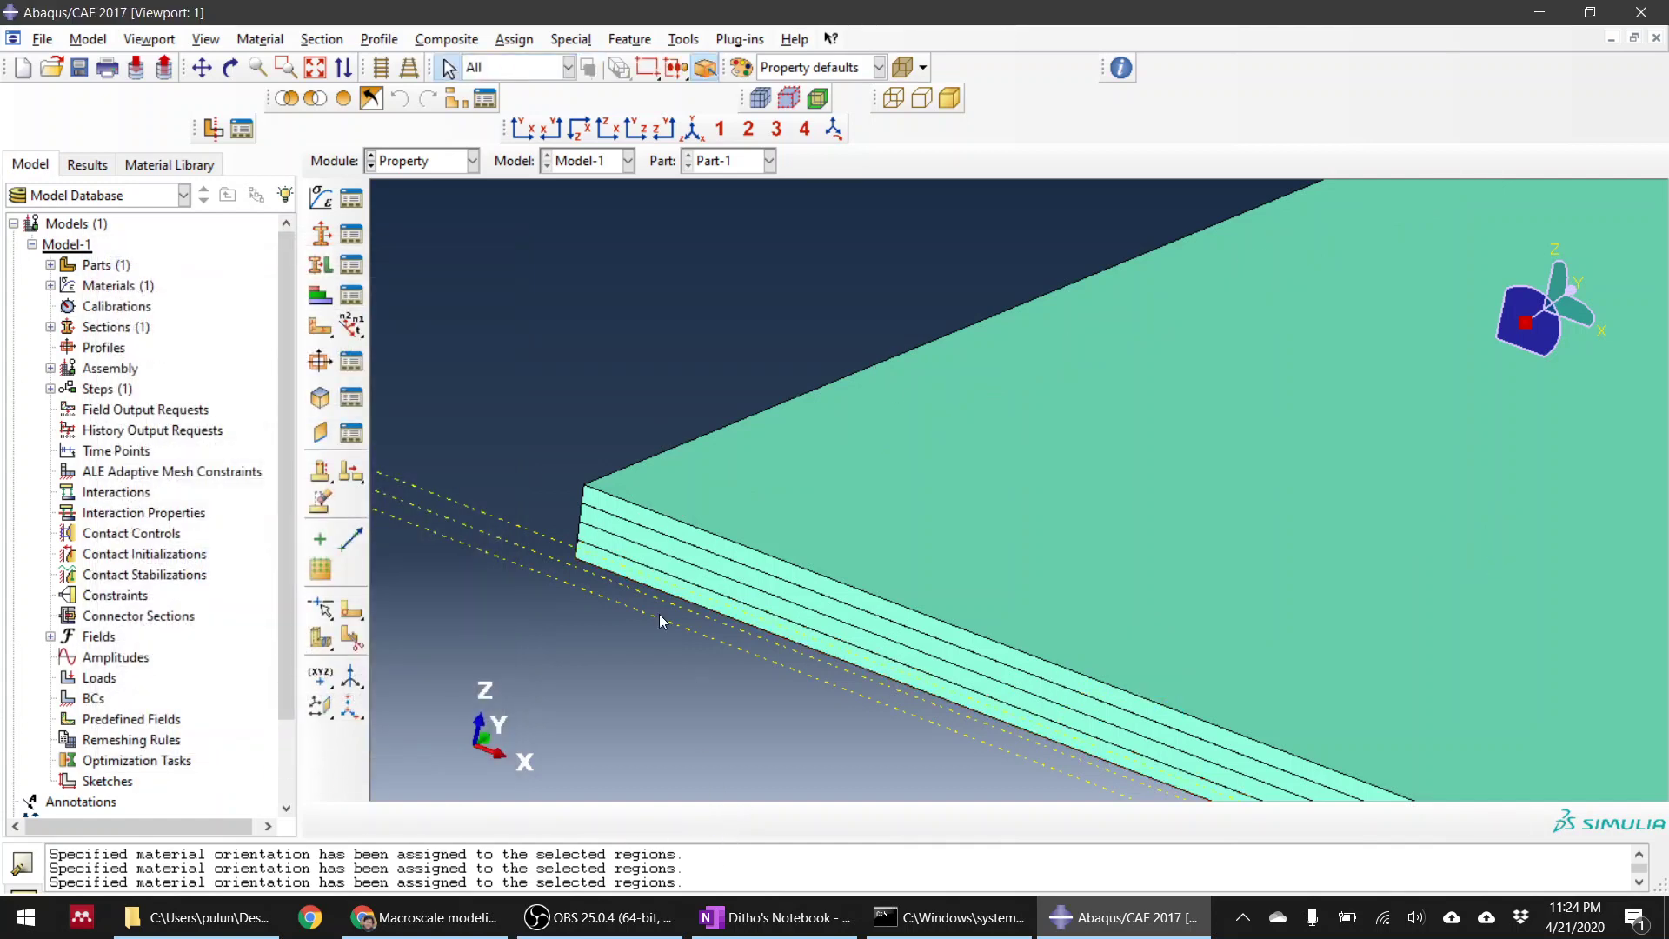
Step: Save the model database as crossply in the crossmeso folder
scroll(709, 389, "up", 5)
key("ctrl+s")
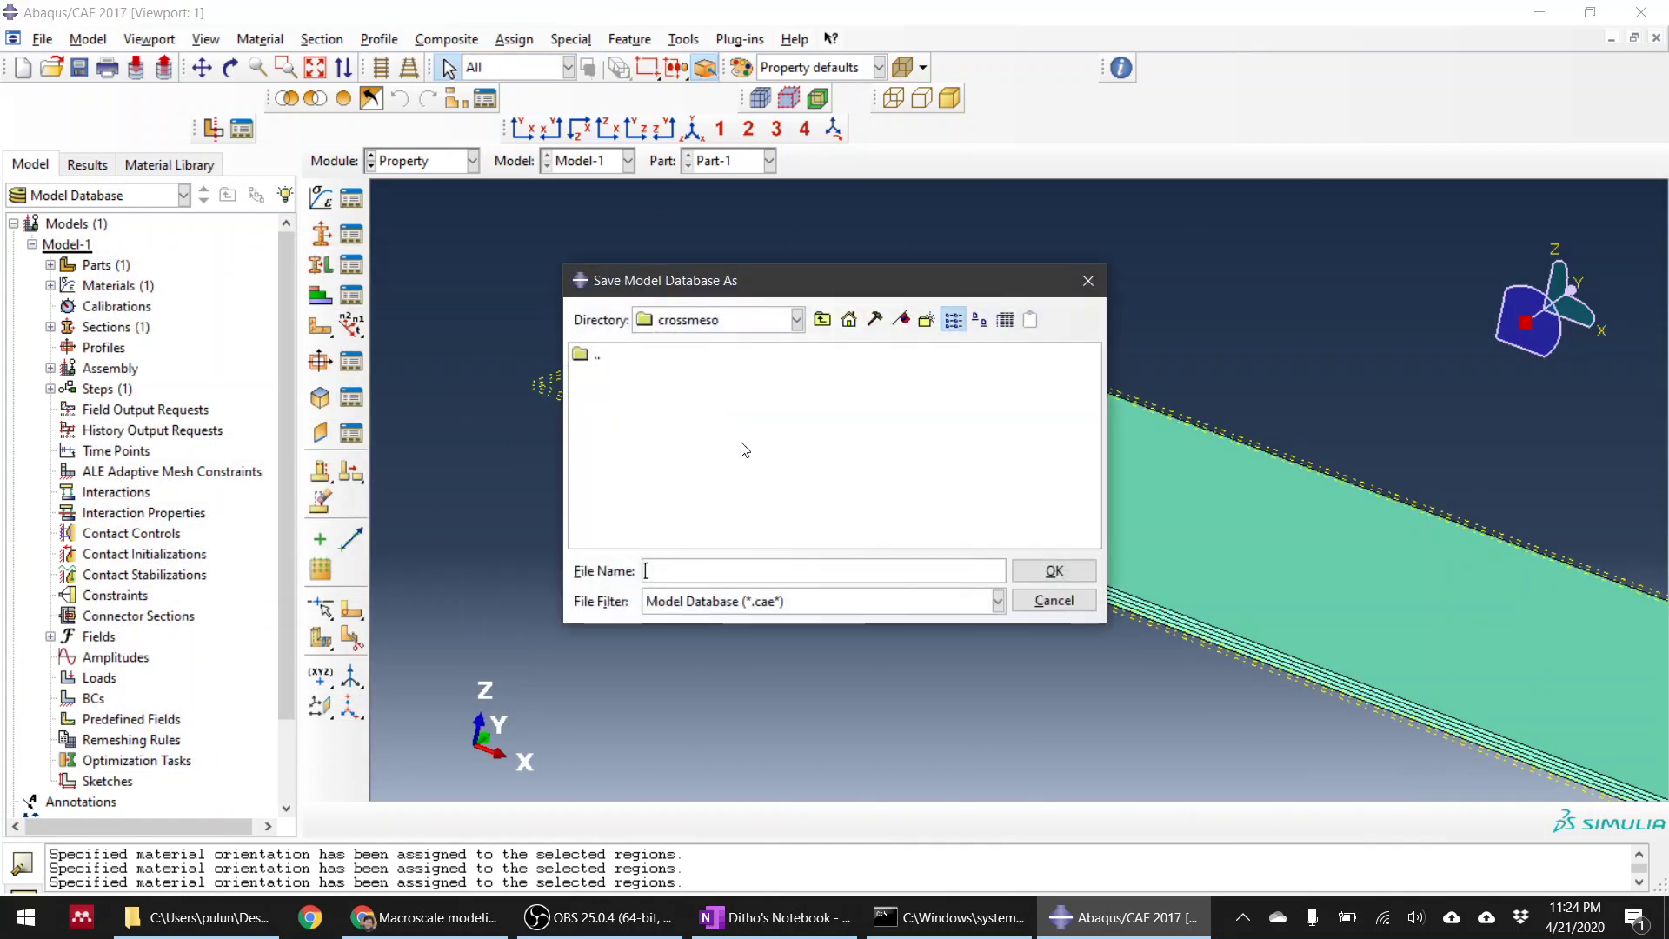
type("crossply")
key("Return")
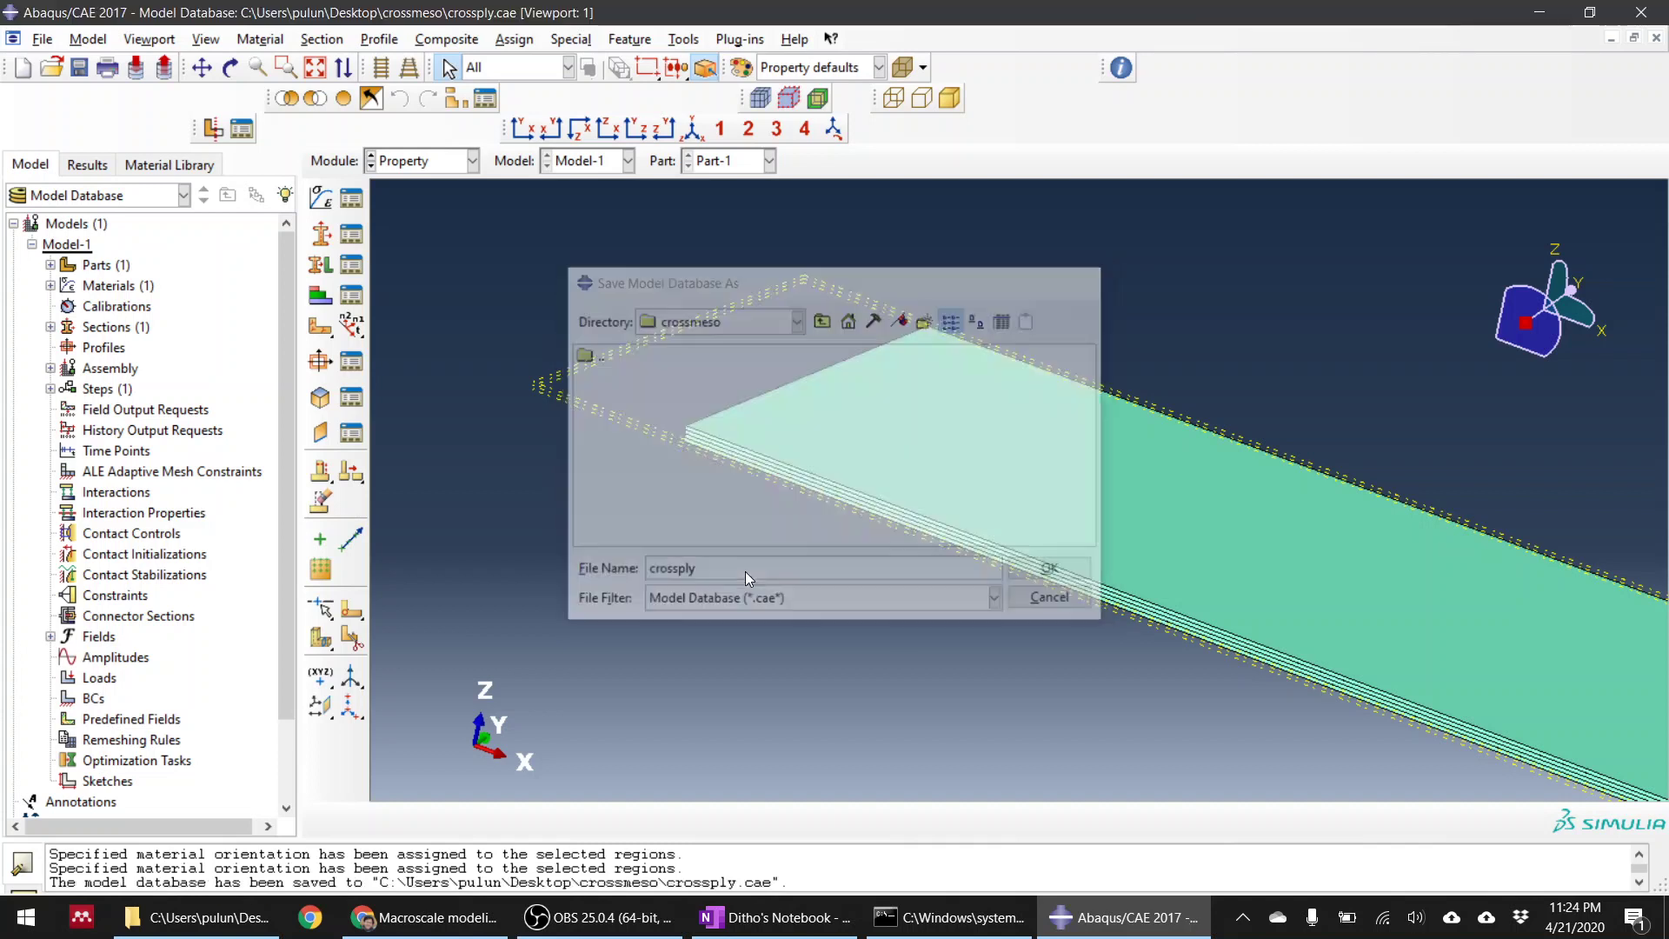
Step: Create a dependent instance of Part-1 in the assembly
left_click(421, 161)
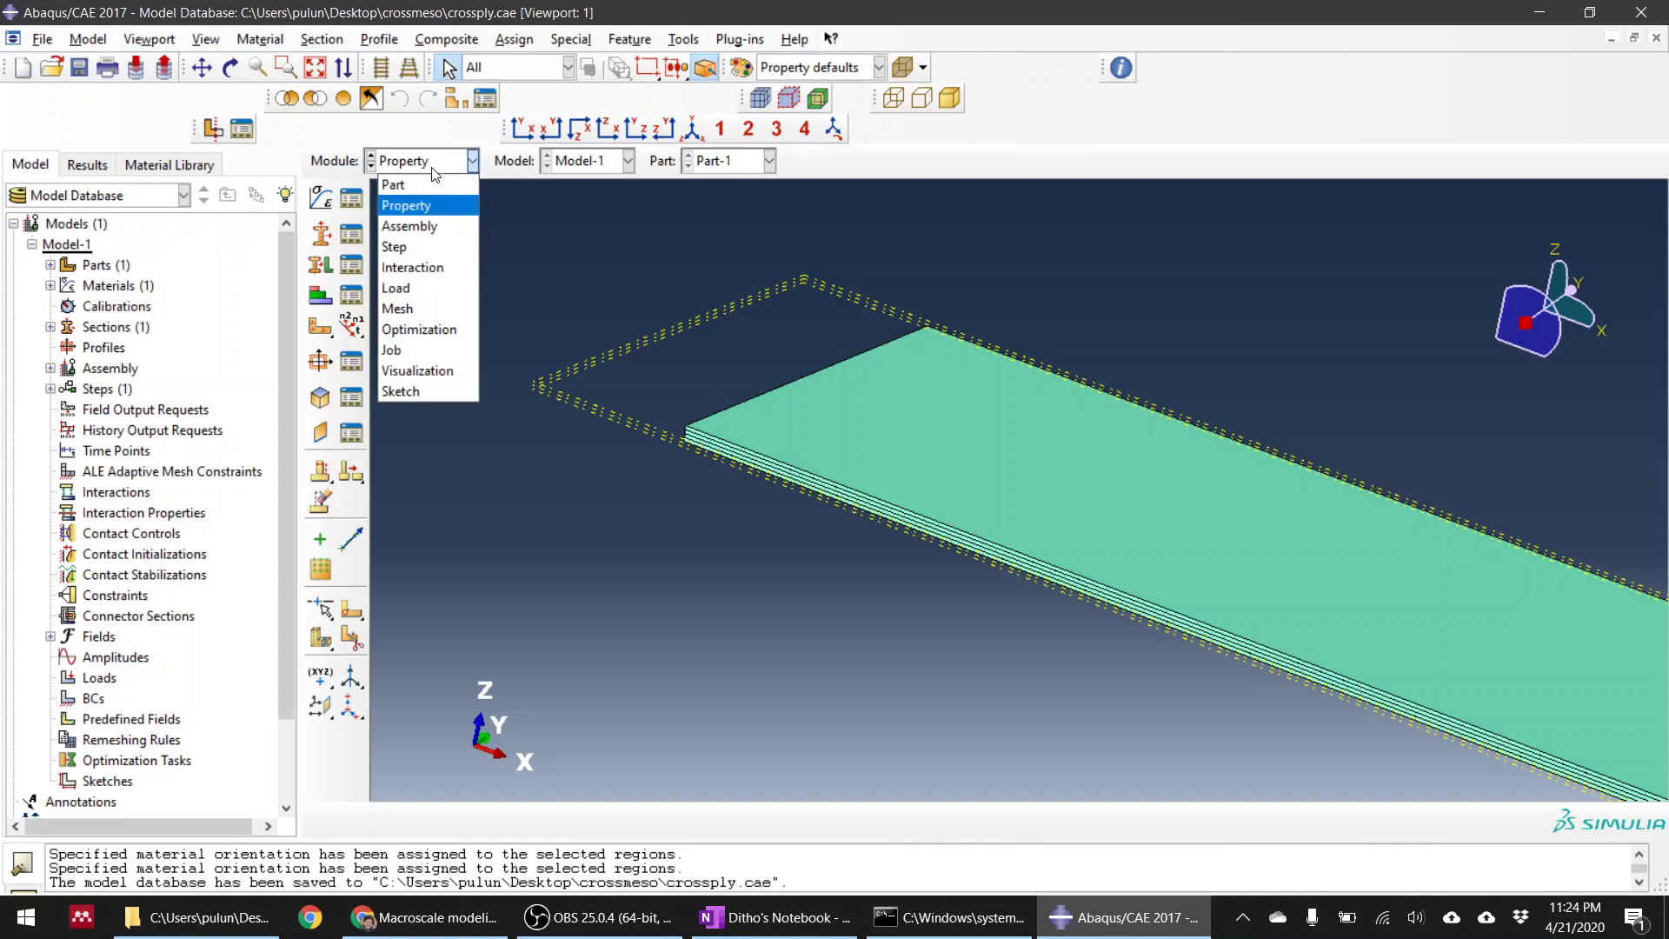
left_click(424, 226)
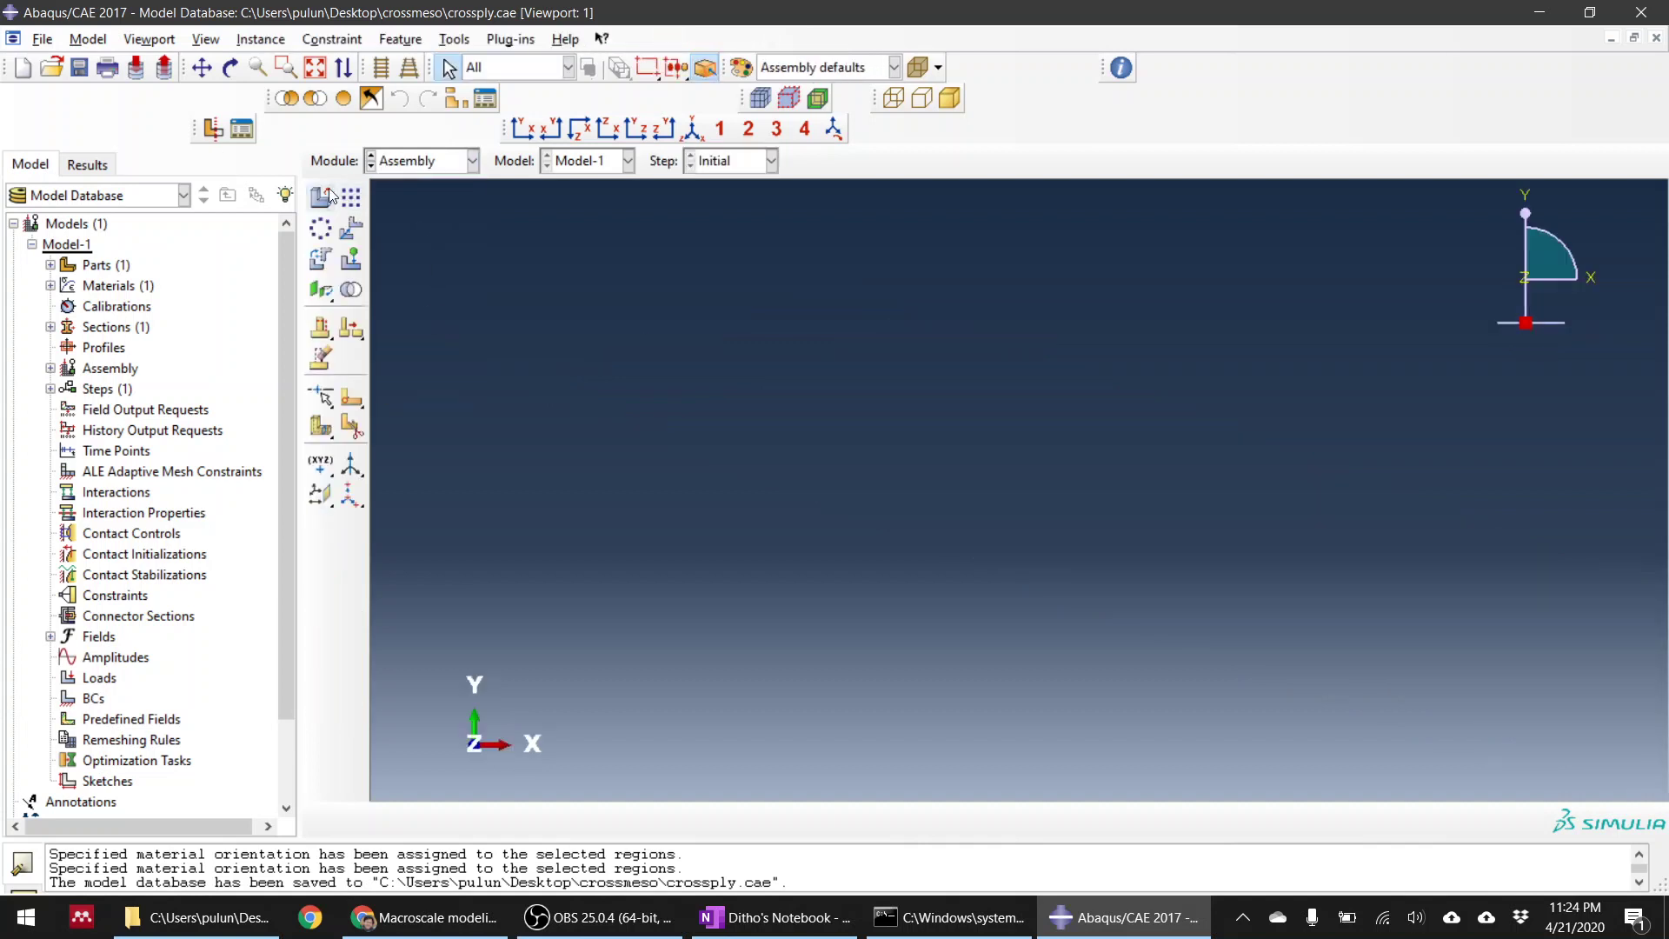
left_click(324, 197)
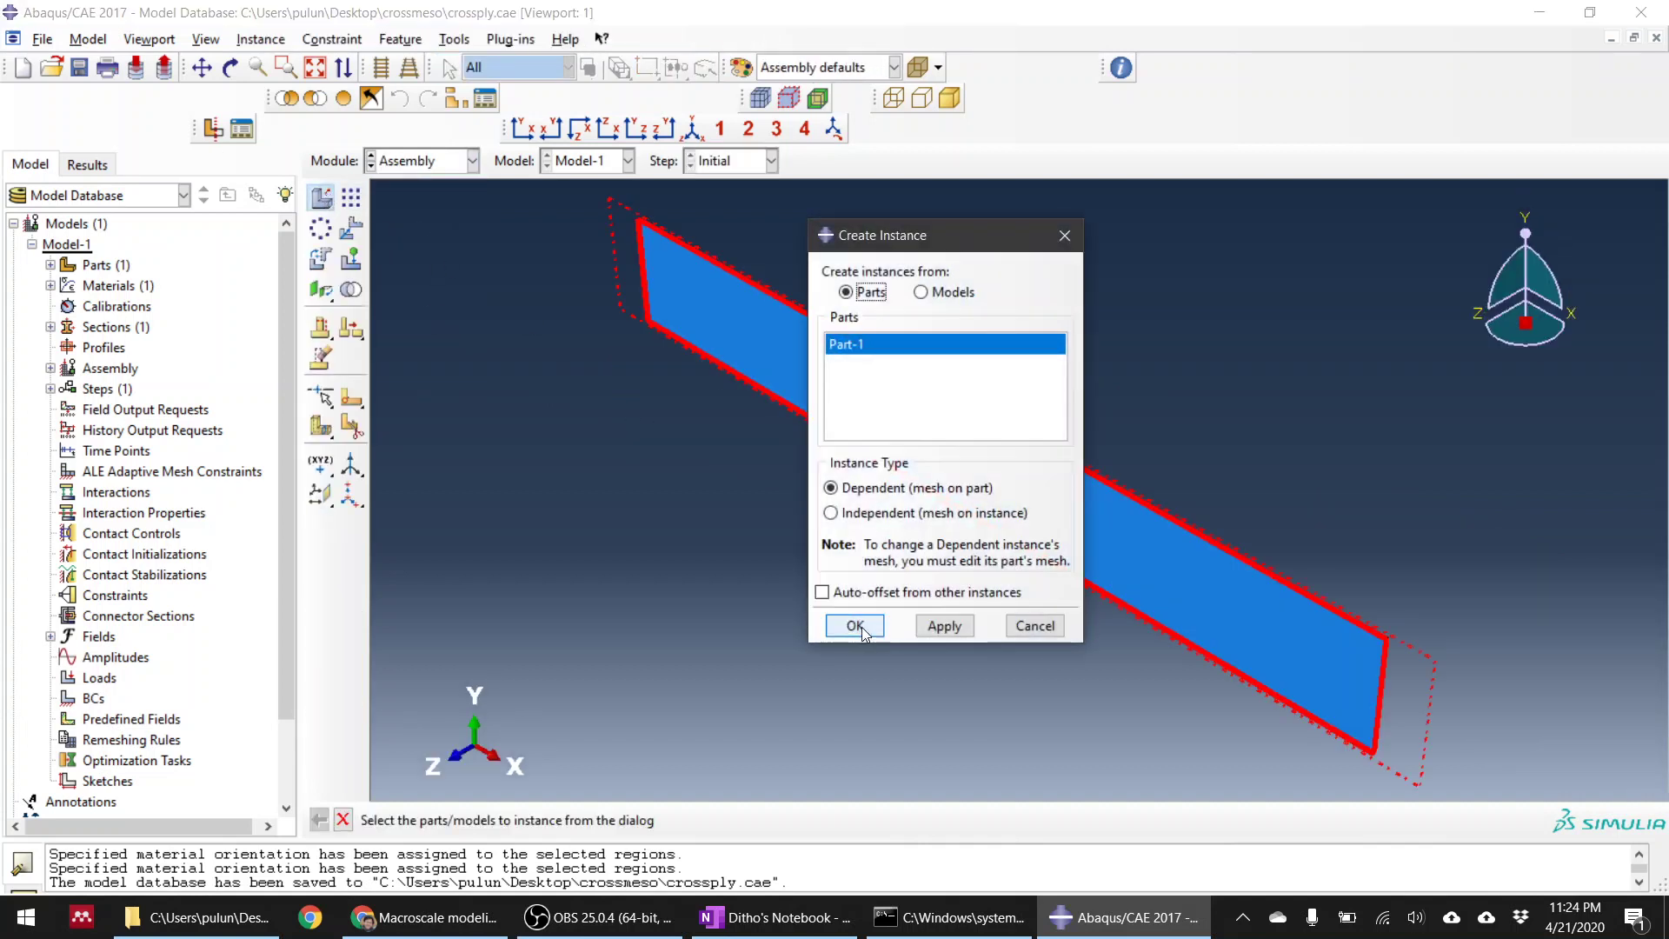
left_click(855, 624)
Step: Create a Static, General step after Initial with automatic stabilization set to Specify dissipated energy fraction
left_click(440, 165)
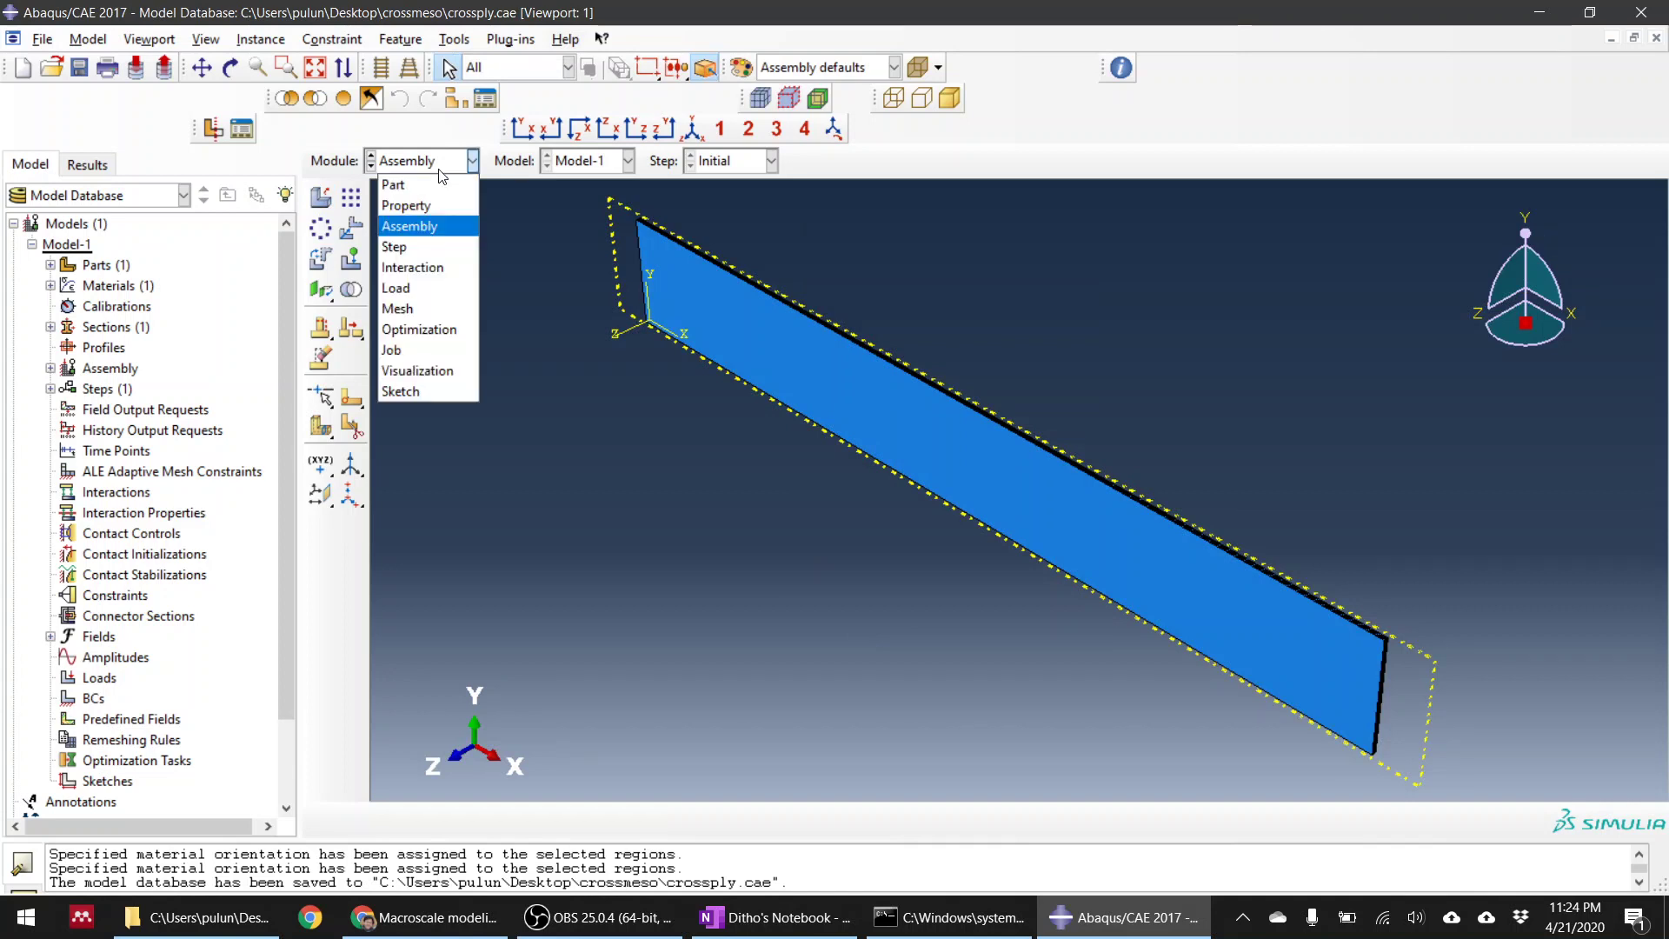
left_click(439, 248)
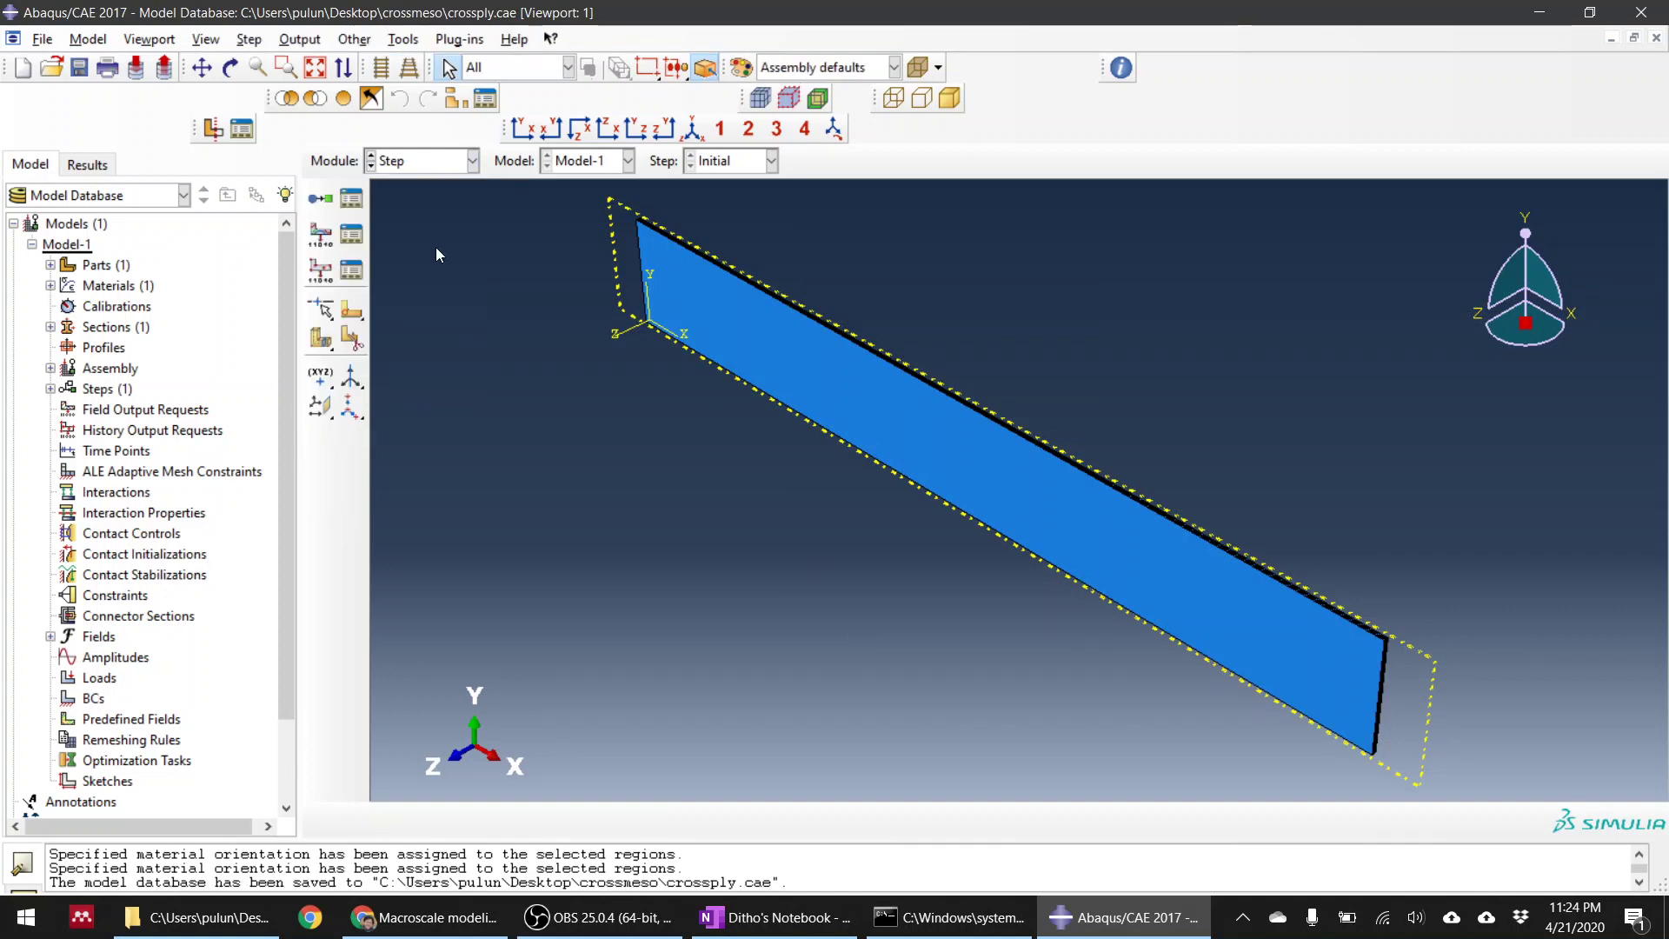
left_click(320, 200)
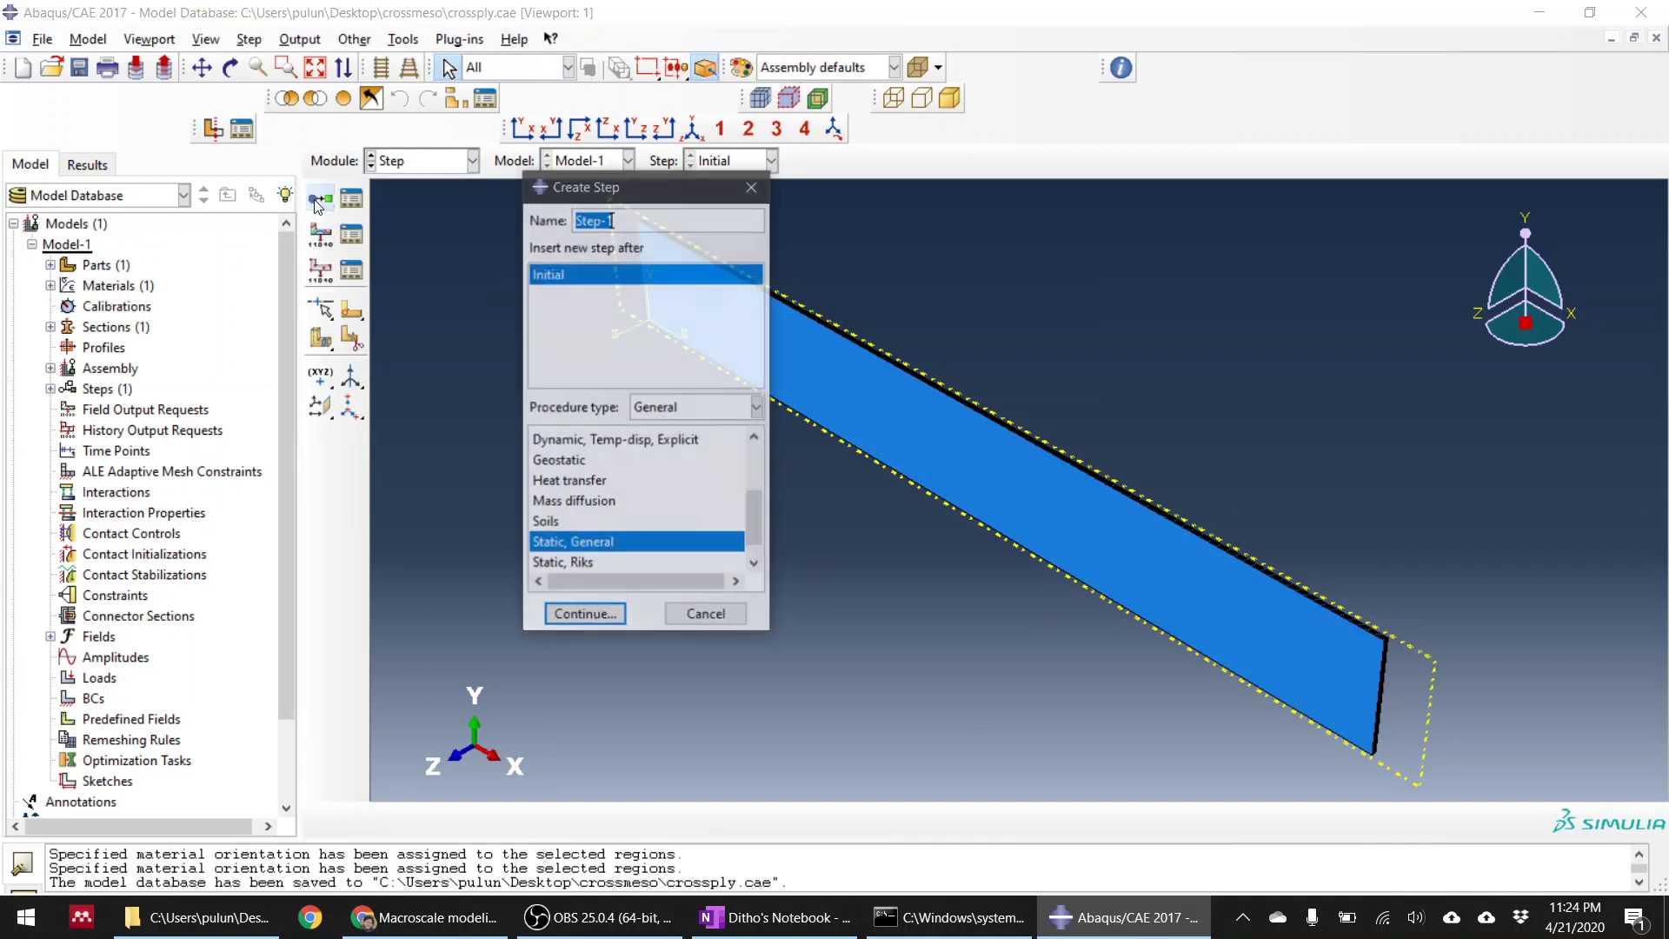
left_click(584, 617)
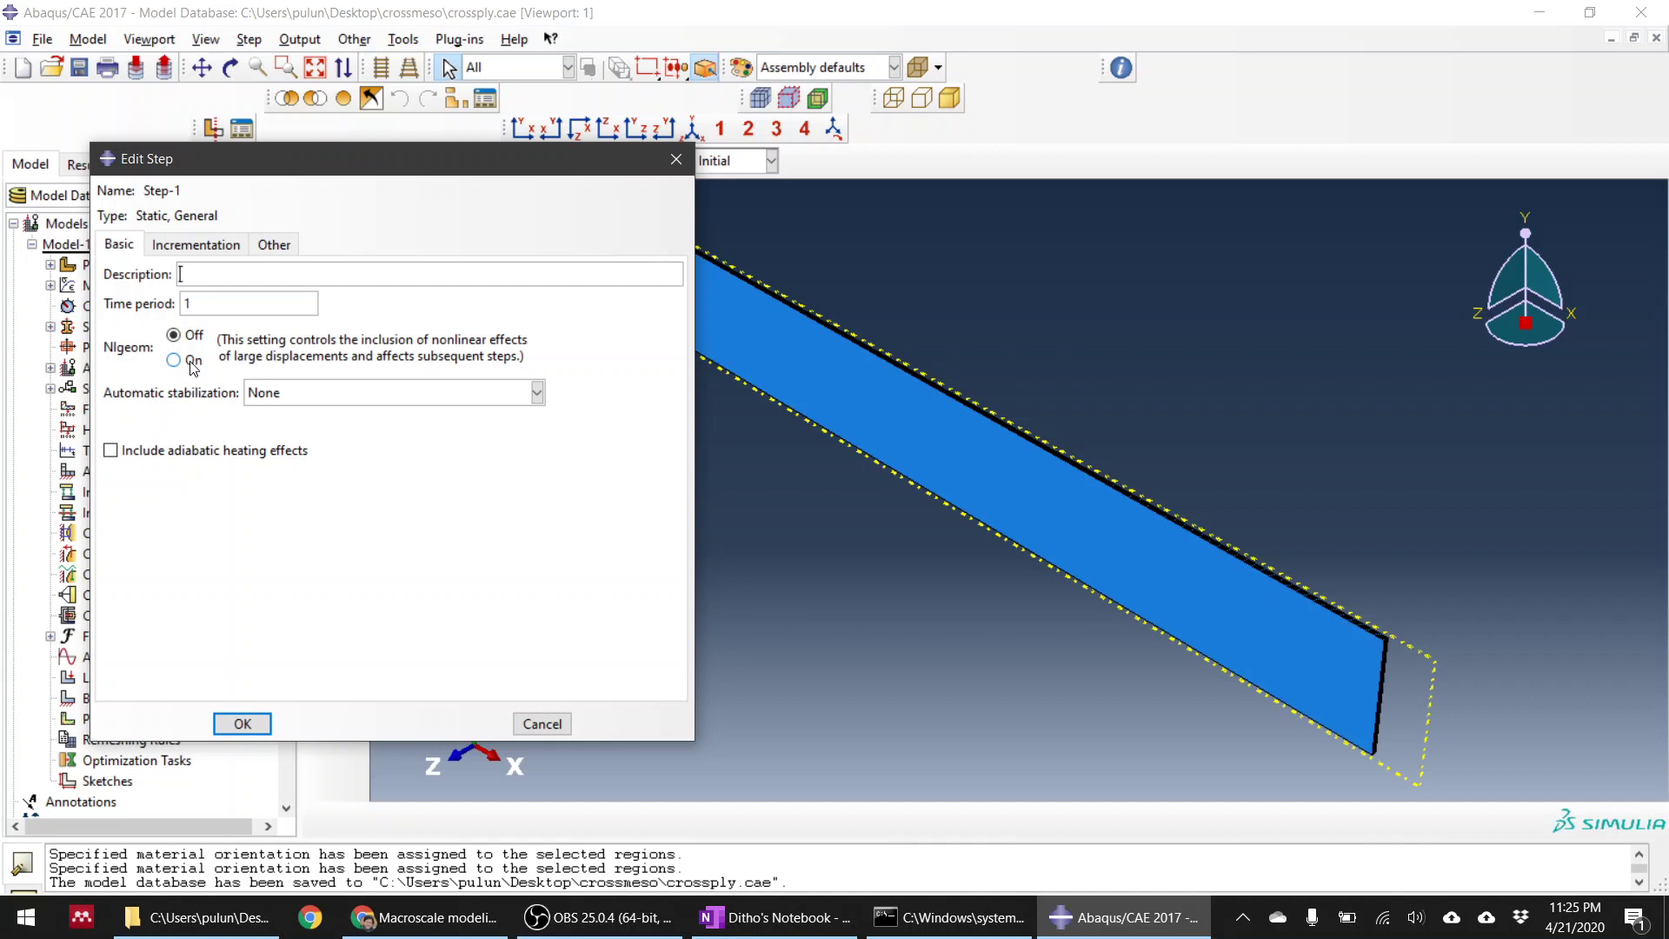
left_click(352, 392)
left_click(372, 440)
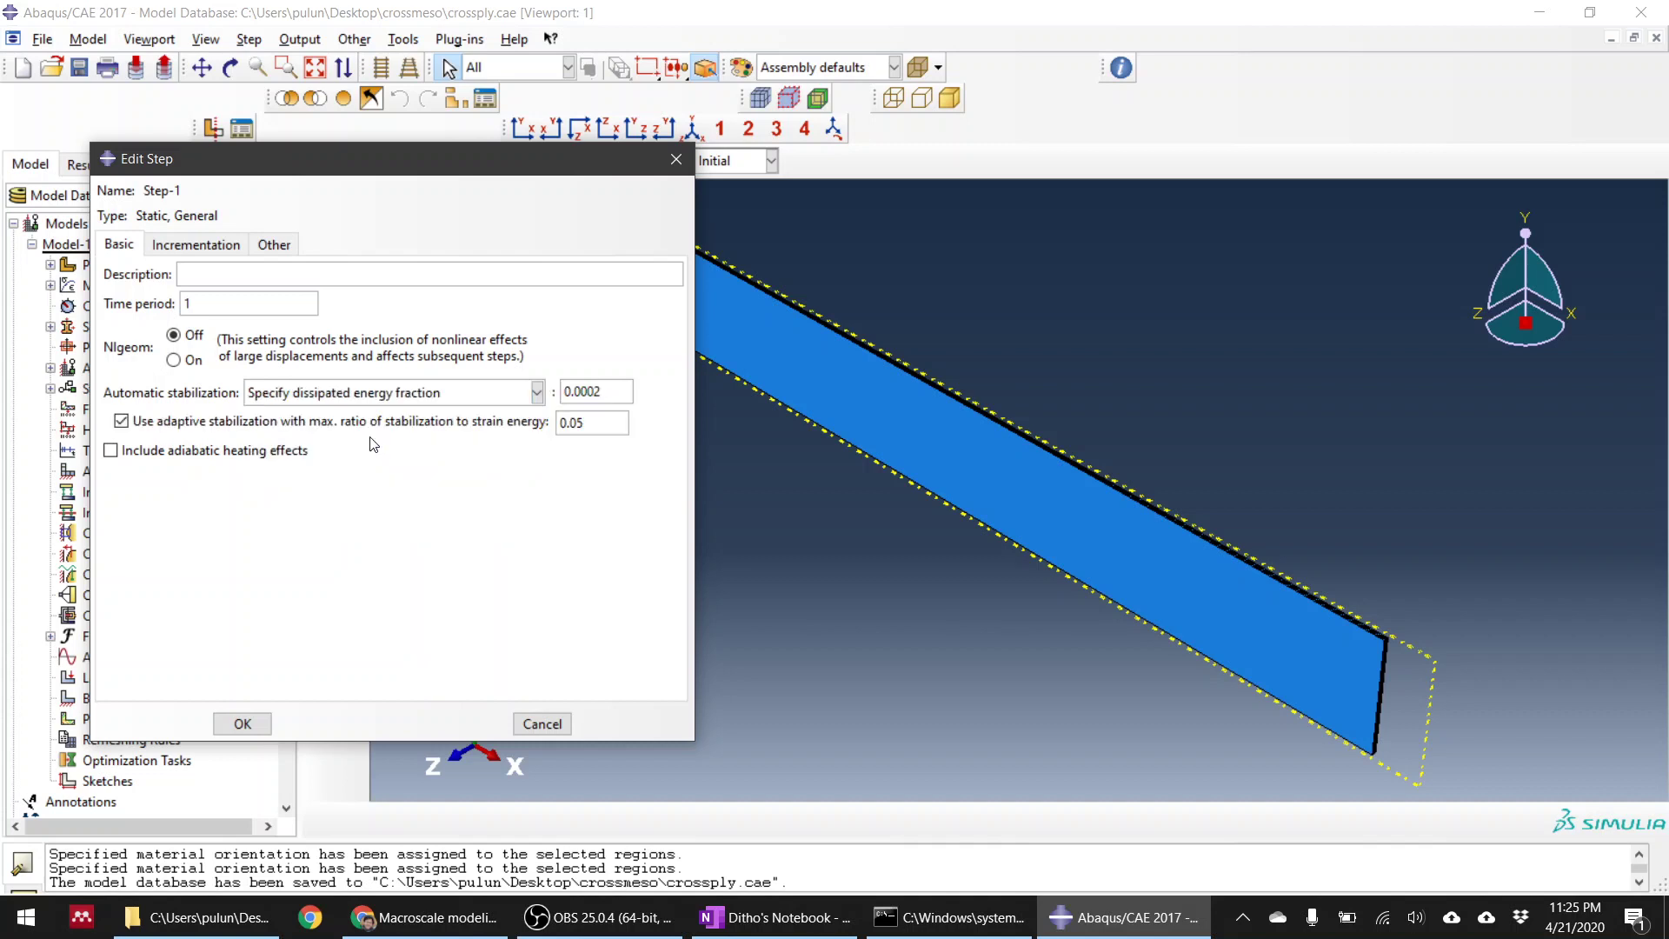
Step: Set the minimum increment size to 1E-0010 and the initial to 0.001, raise the maximum number of increments, and accept the step
left_click(209, 247)
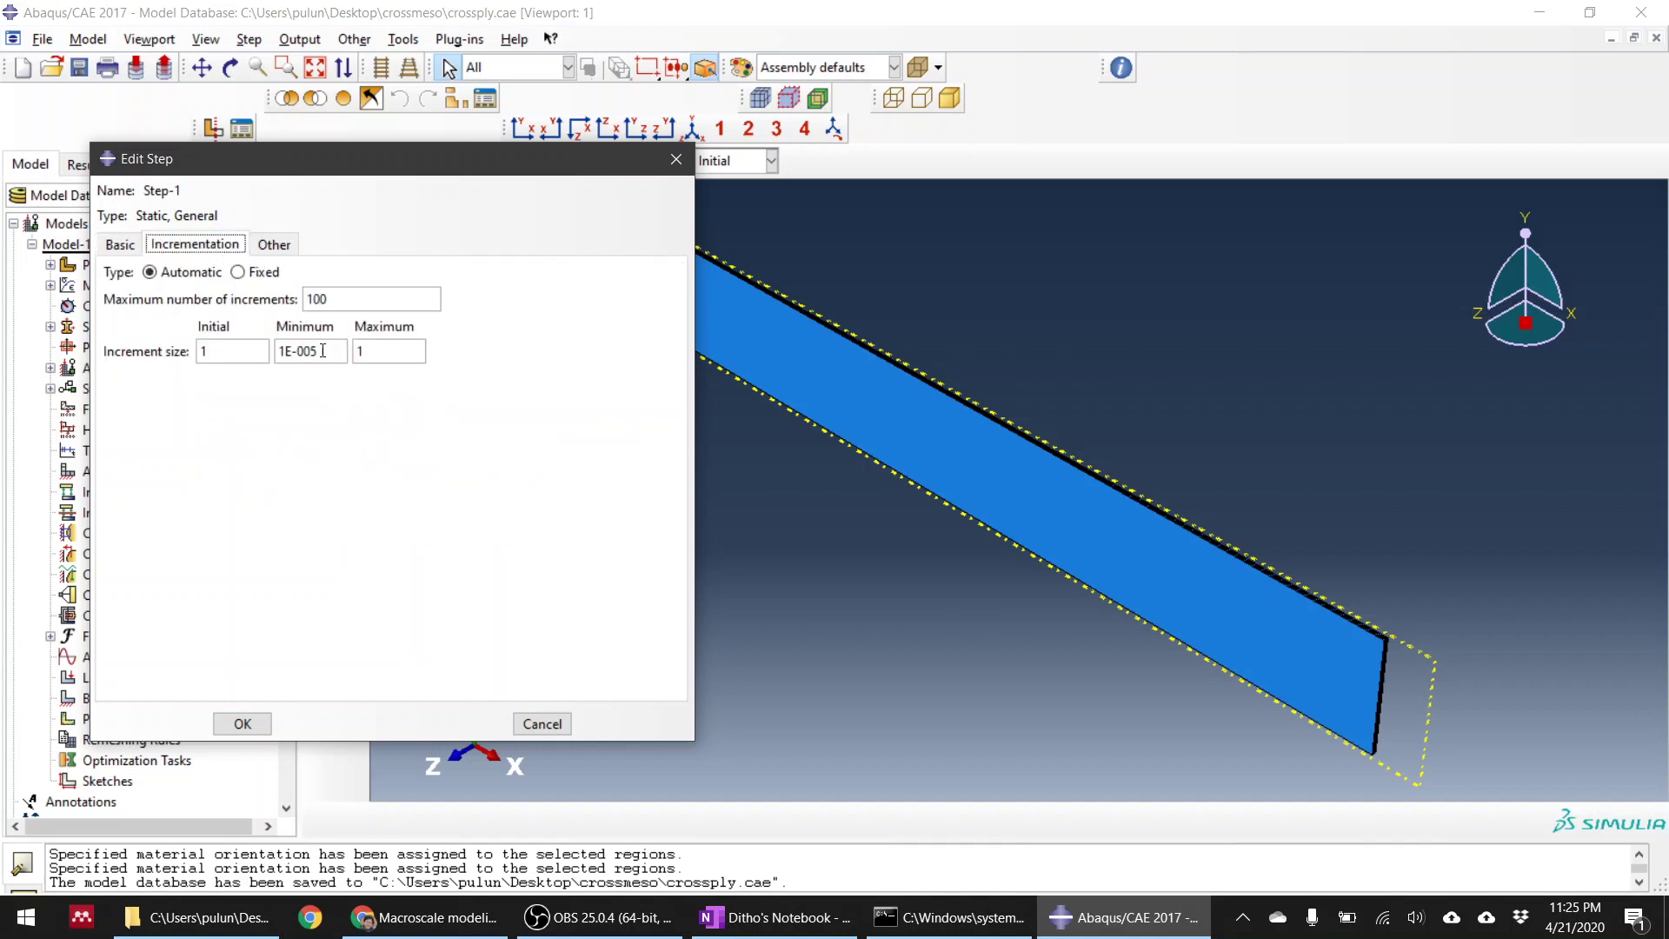
left_click_drag(318, 351, 311, 351)
type("10")
double_click(204, 351)
type("0.001")
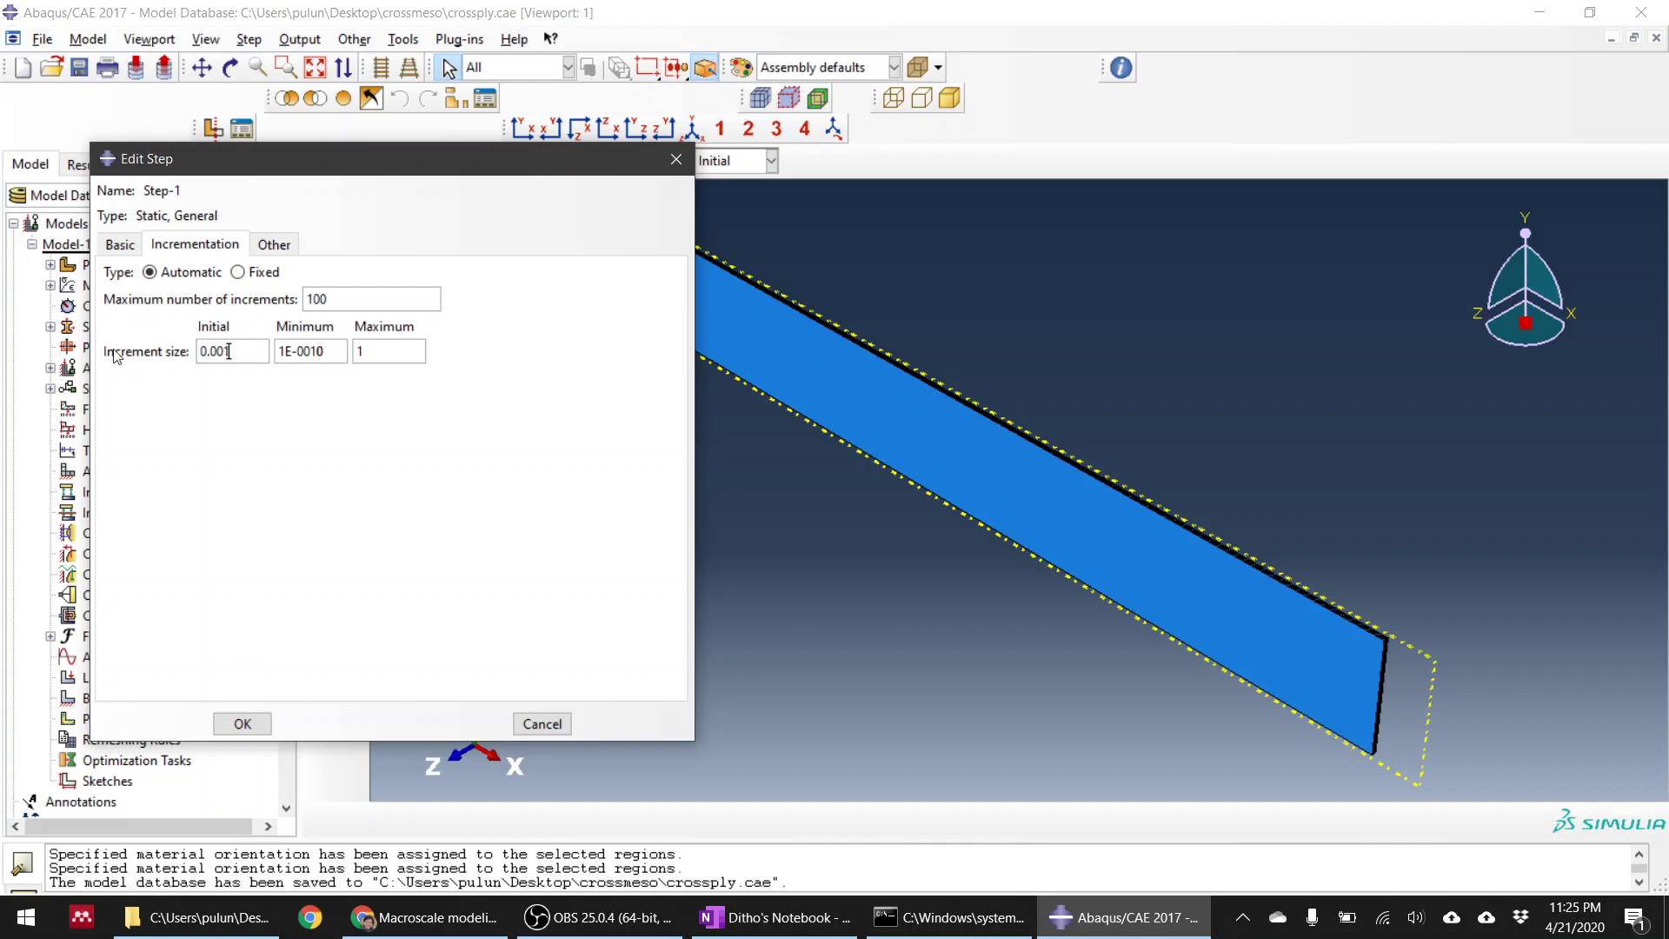
left_click(325, 299)
type("00")
left_click_drag(365, 299, 269, 284)
left_click(243, 723)
Step: Open the general solution controls for Step-1 and choose to specify custom parameters
left_click(301, 40)
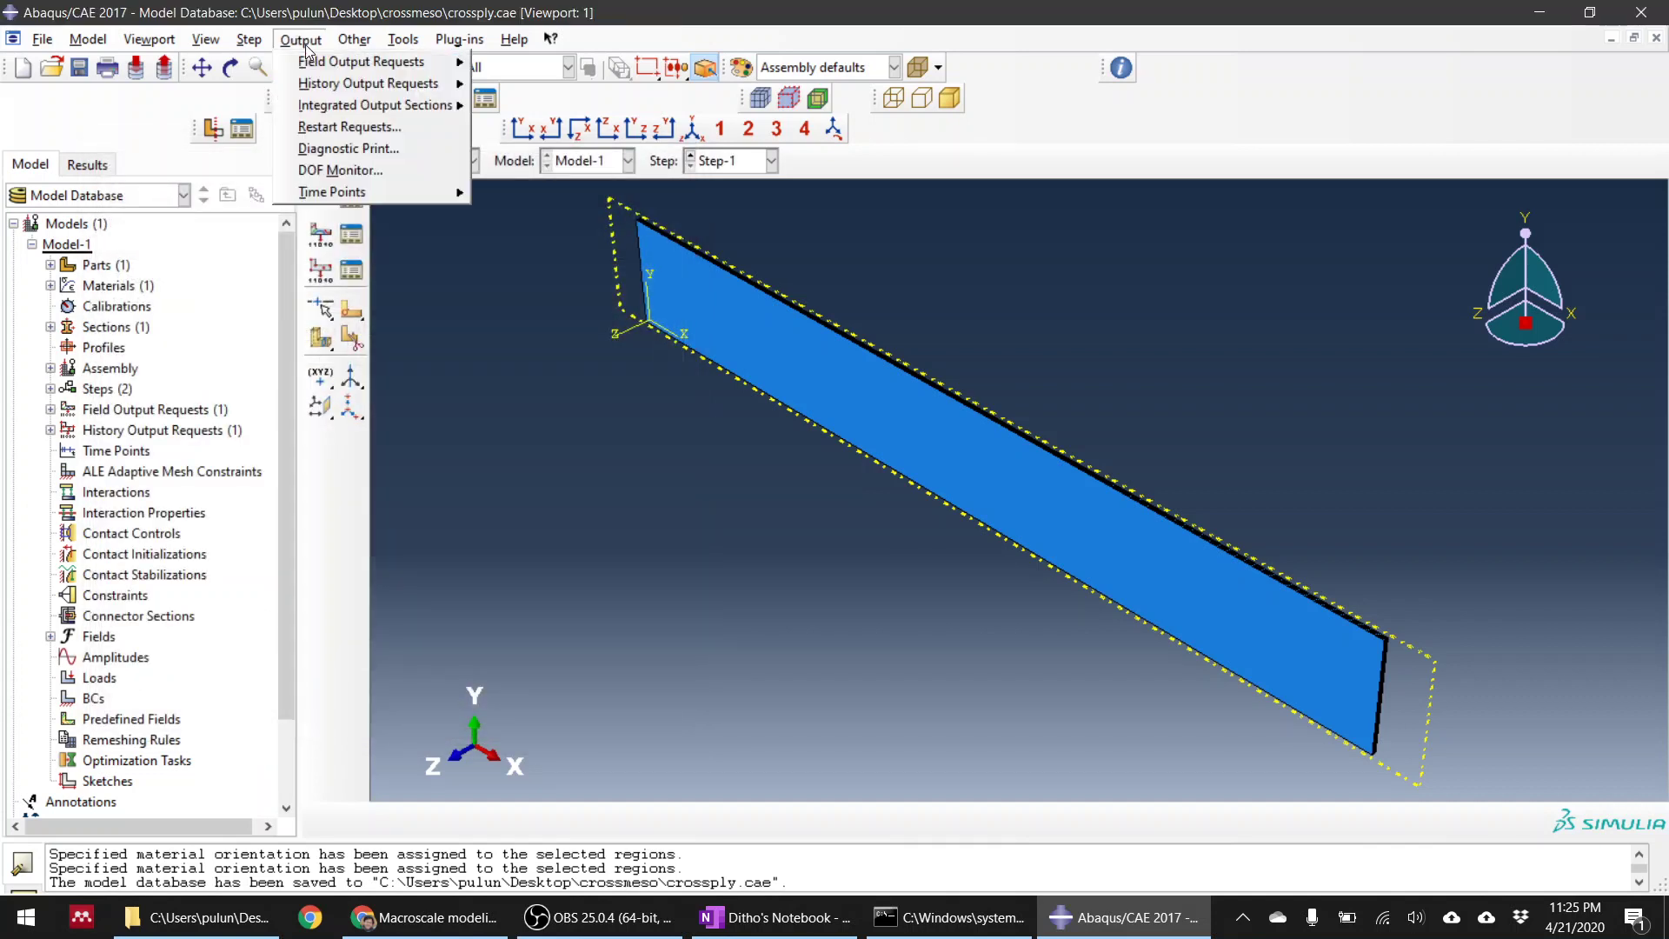
mouse_move(355, 40)
mouse_move(504, 131)
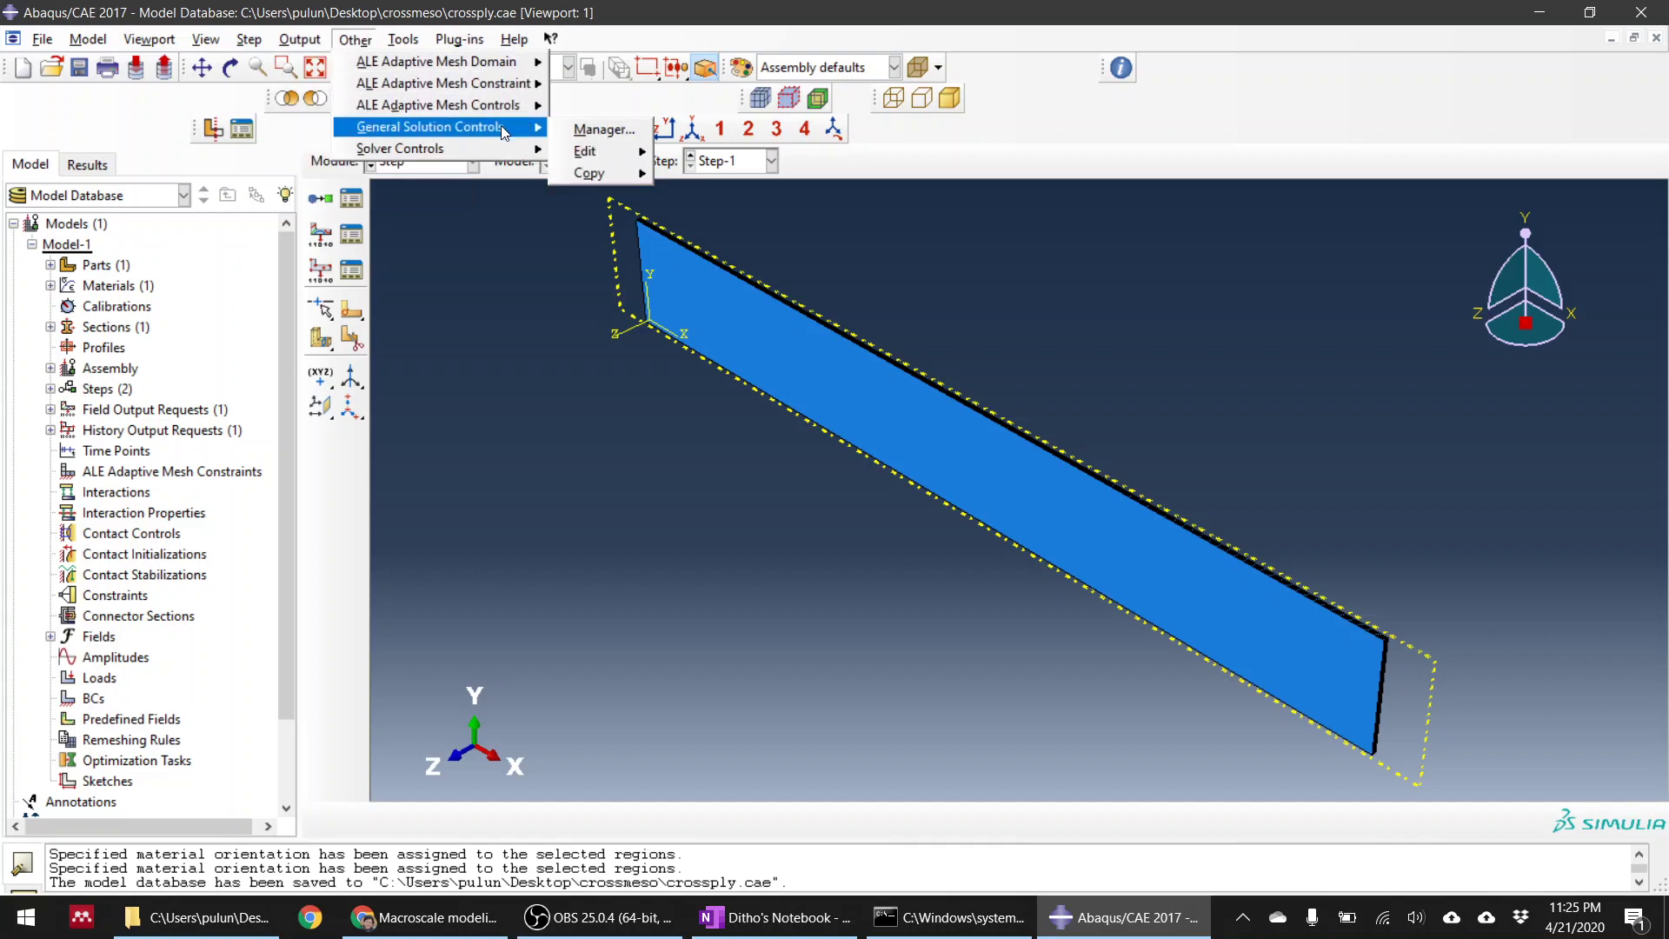
mouse_move(612, 153)
left_click(699, 172)
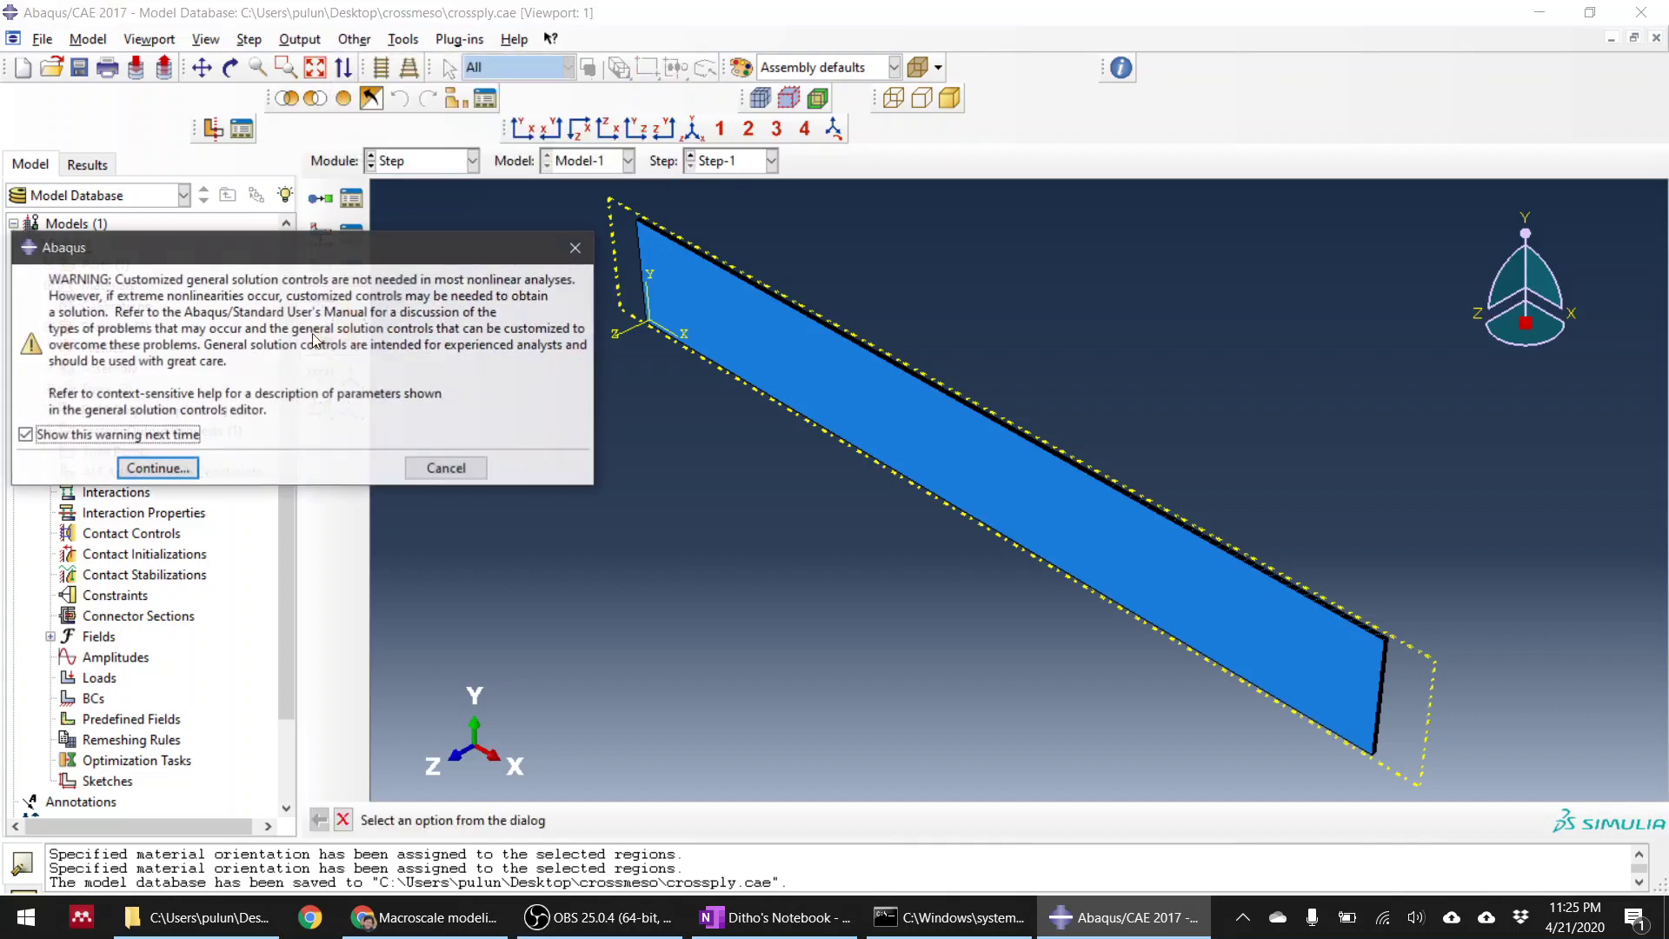
left_click(158, 468)
left_click(186, 194)
Step: Set the I_A parameter of the time incrementation controls to 20
left_click(304, 255)
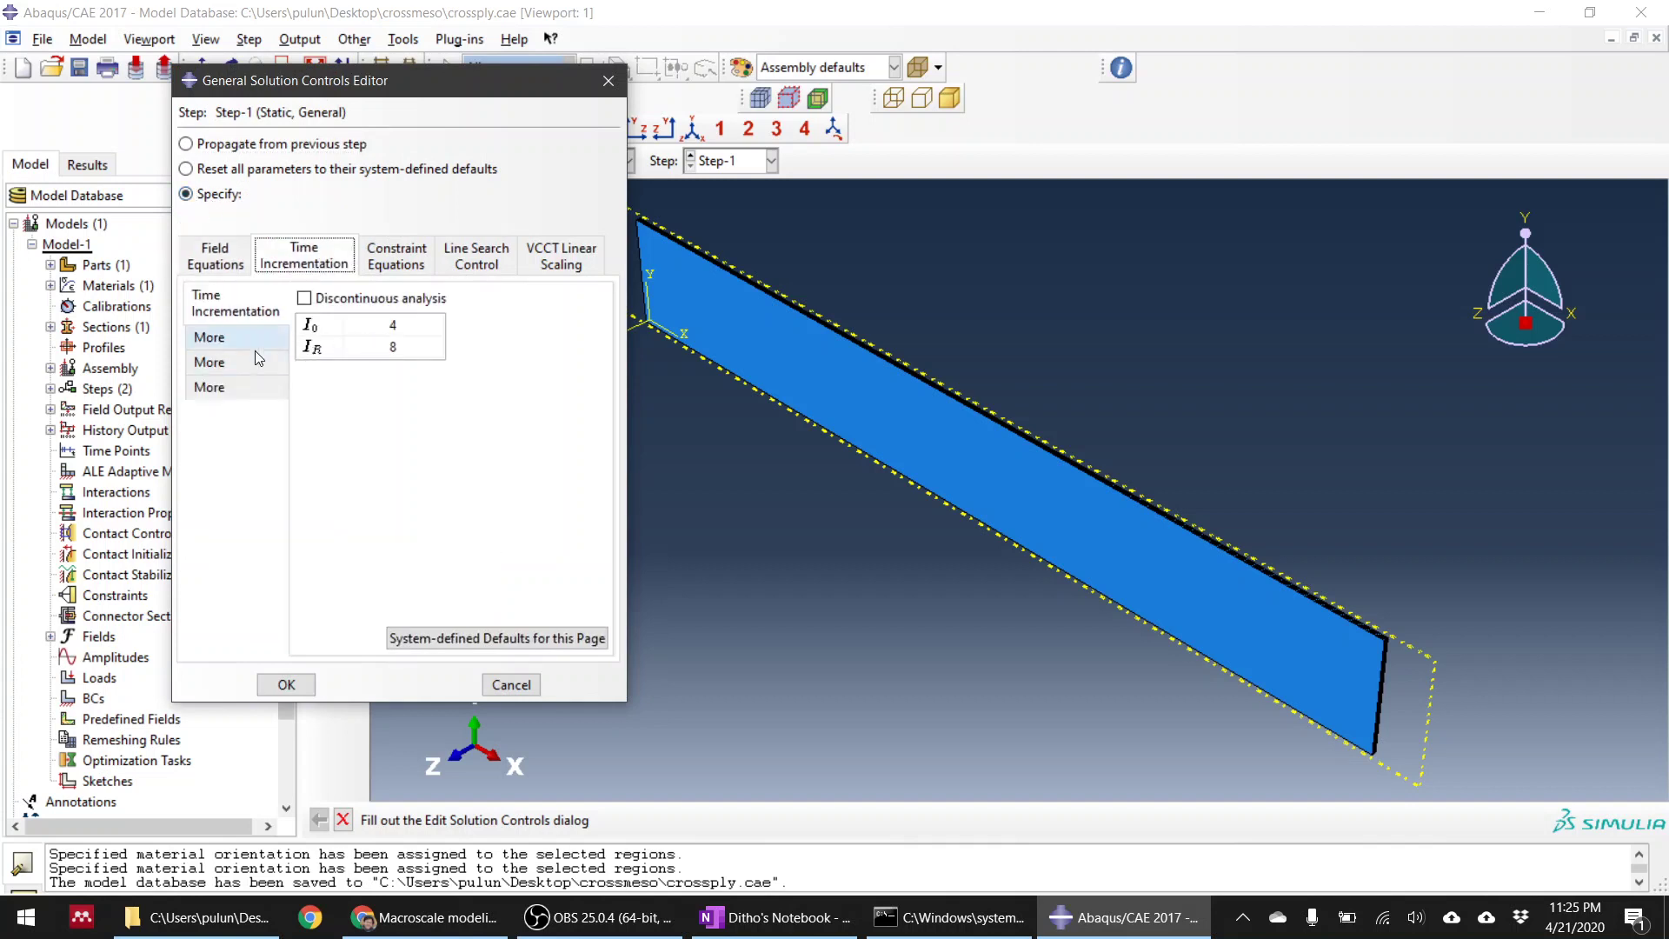
left_click(278, 358)
left_click(266, 341)
left_click(396, 412)
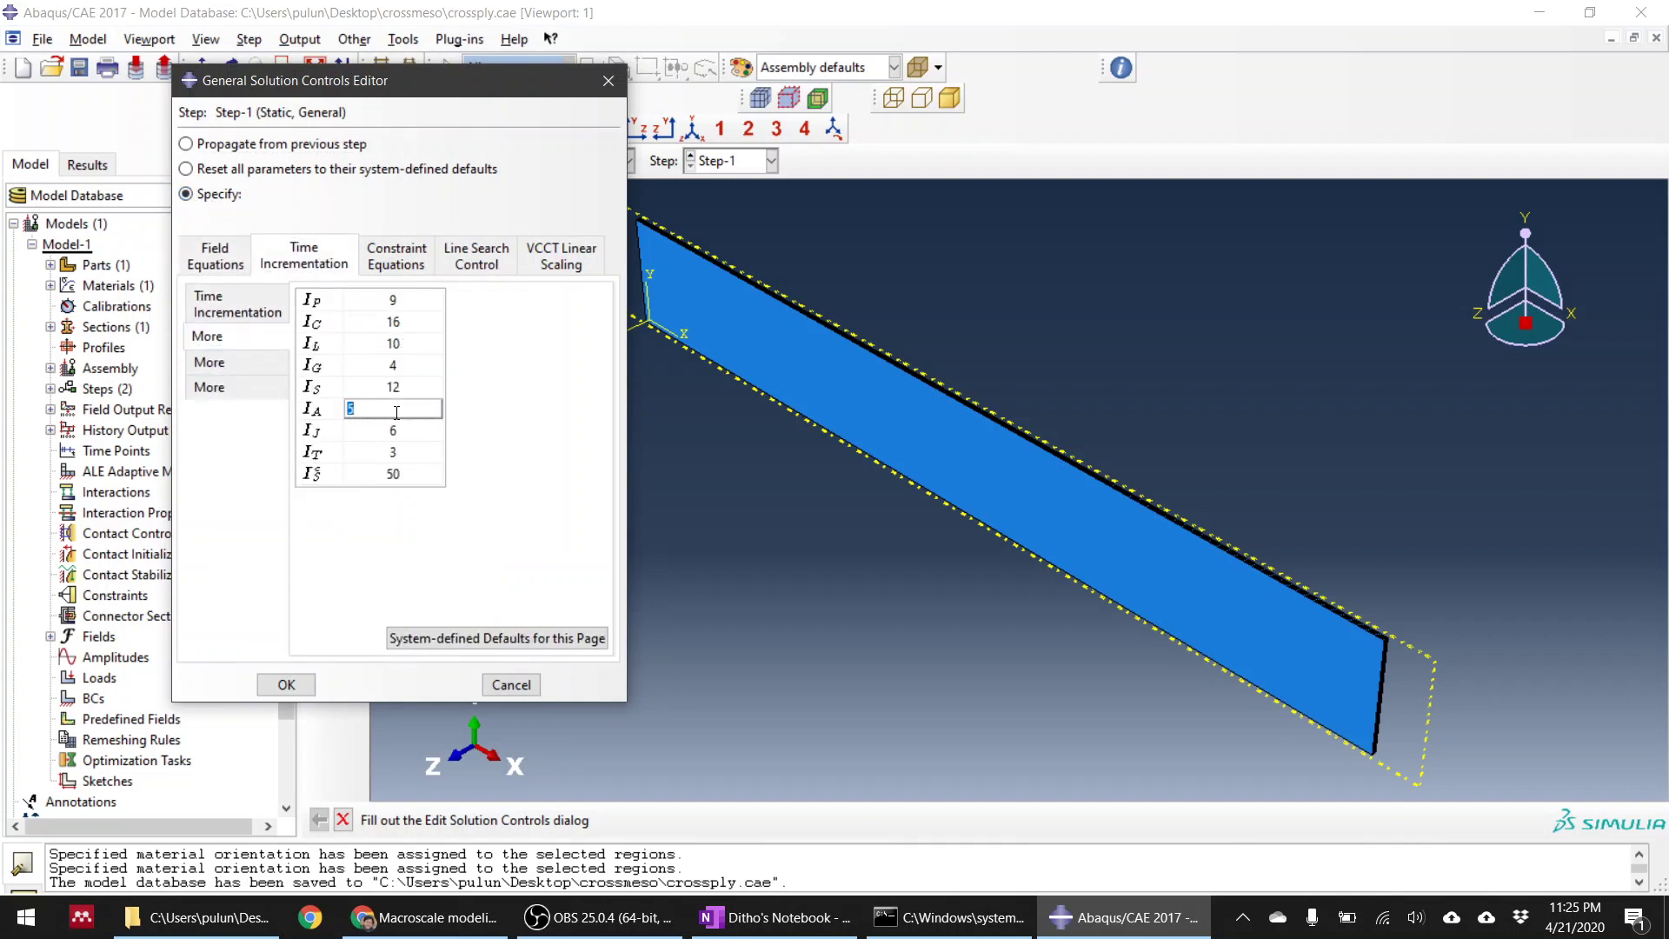
type("20")
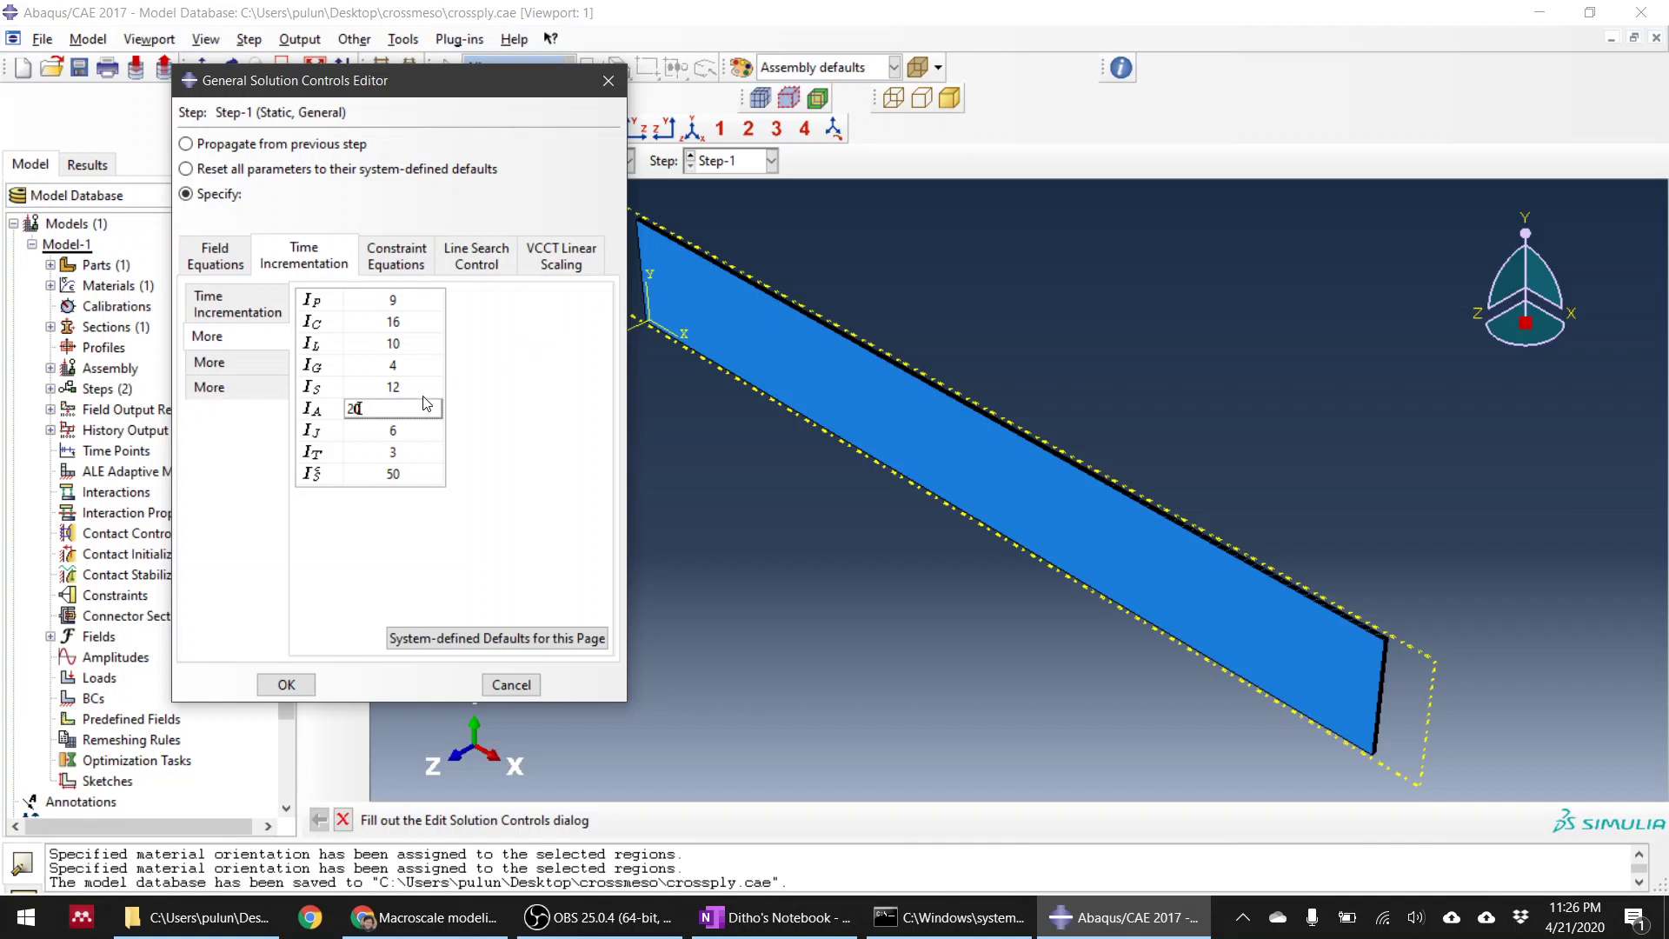
Step: Try a value of 5 for I_A and set it back to 20
left_click(304, 416)
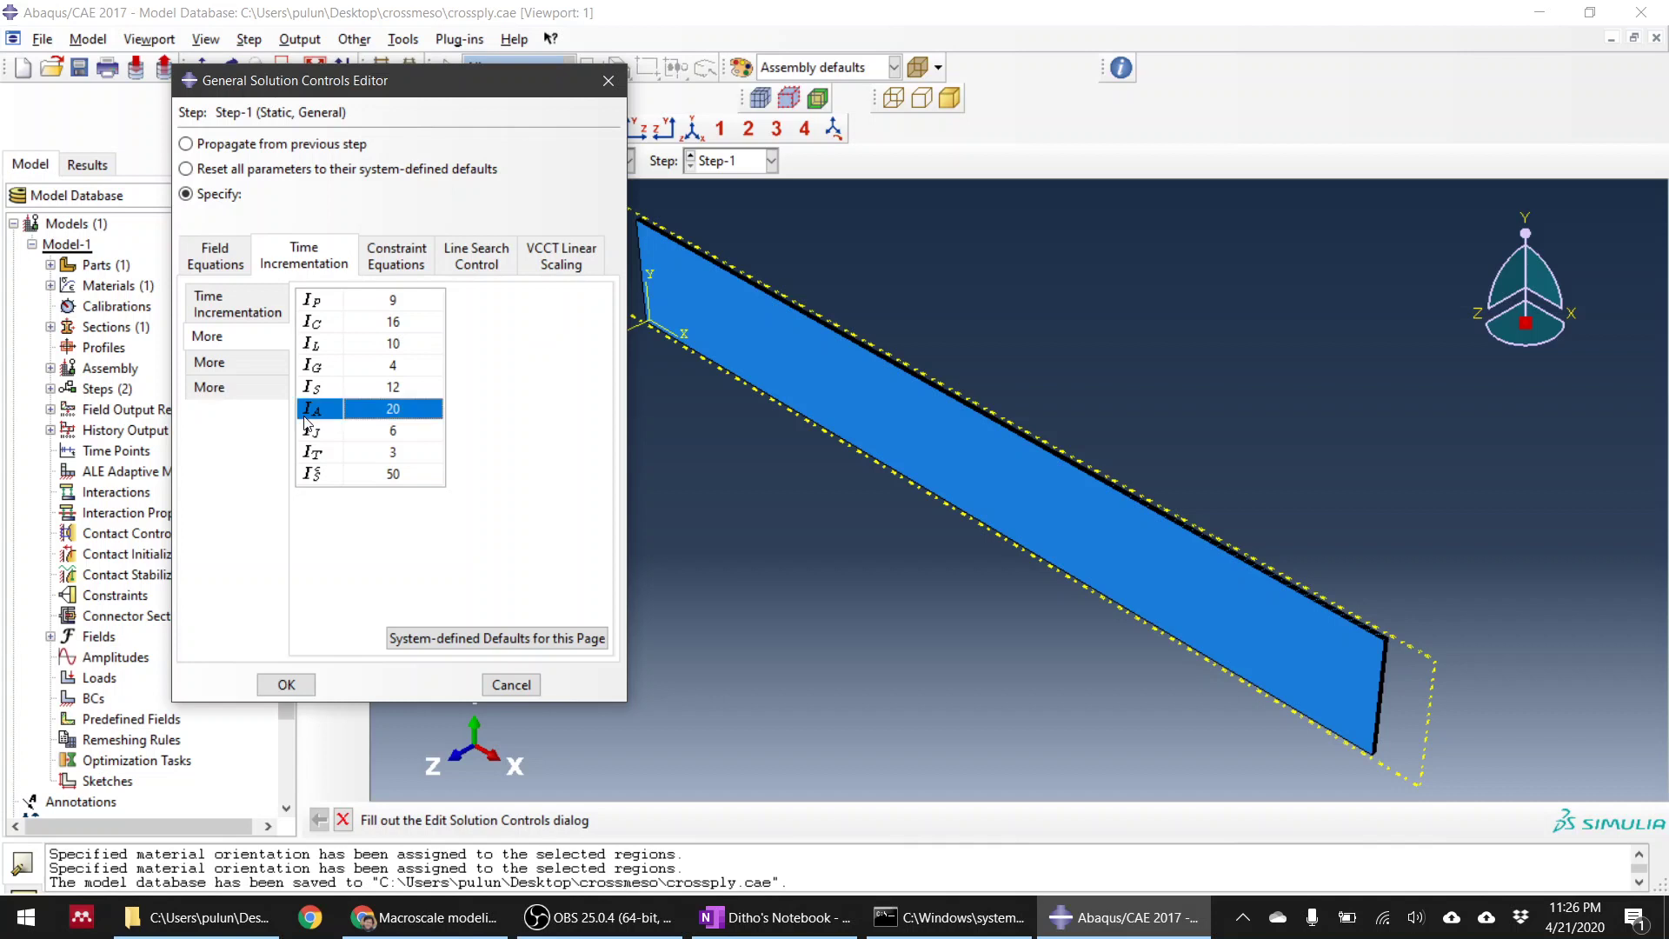
double_click(409, 413)
type("5")
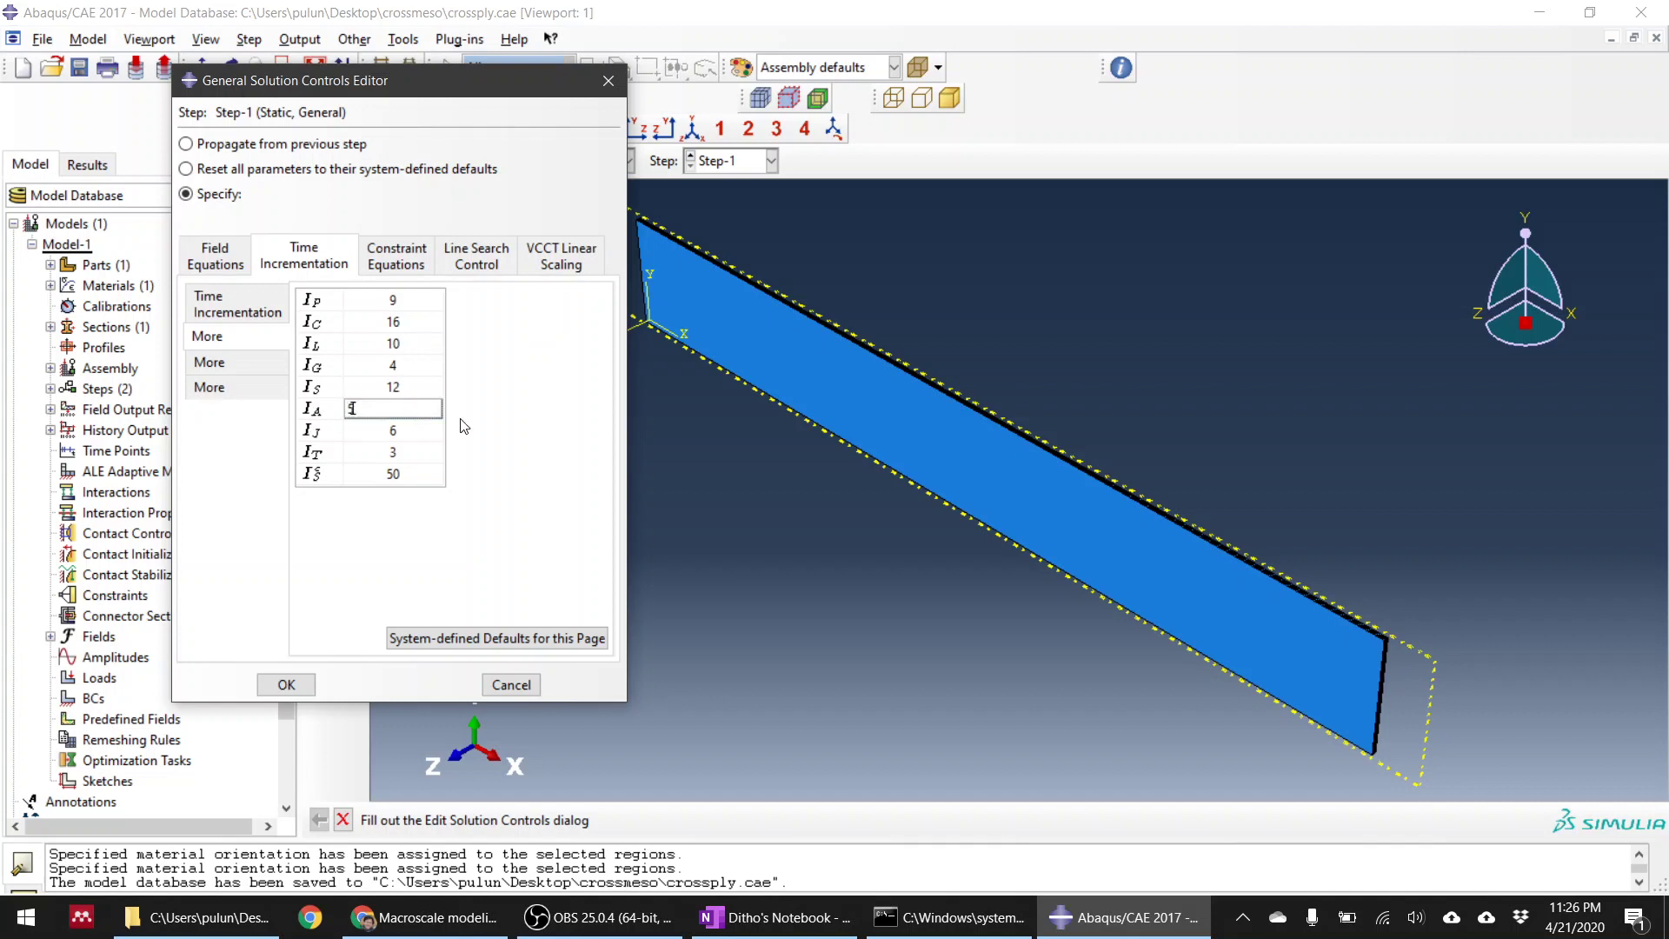
double_click(415, 407)
type("20")
Step: Set the time incrementation parameters I_0 to 20 and I_R to 40, and apply the solution controls
left_click(195, 303)
double_click(414, 326)
type("20")
double_click(410, 347)
type("4")
left_click(428, 327)
left_click(419, 346)
left_click(428, 332)
left_click(423, 352)
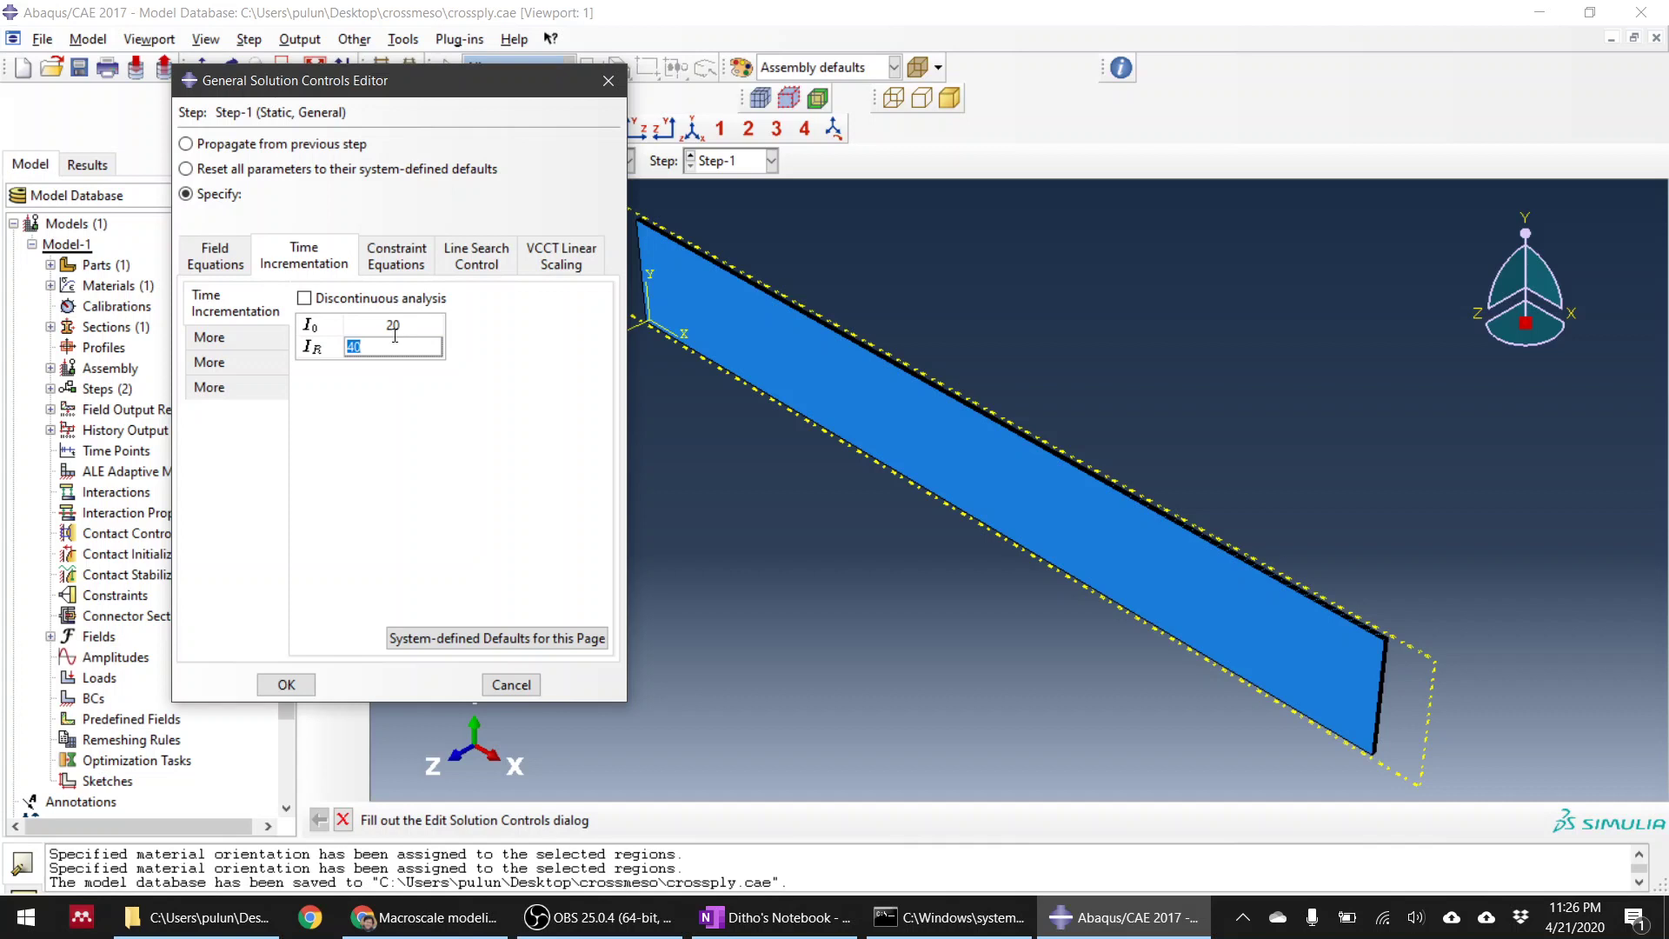
left_click(286, 685)
Step: Set the F-Output-1 field output request to evenly spaced time intervals with an interval of 100
left_click(349, 244)
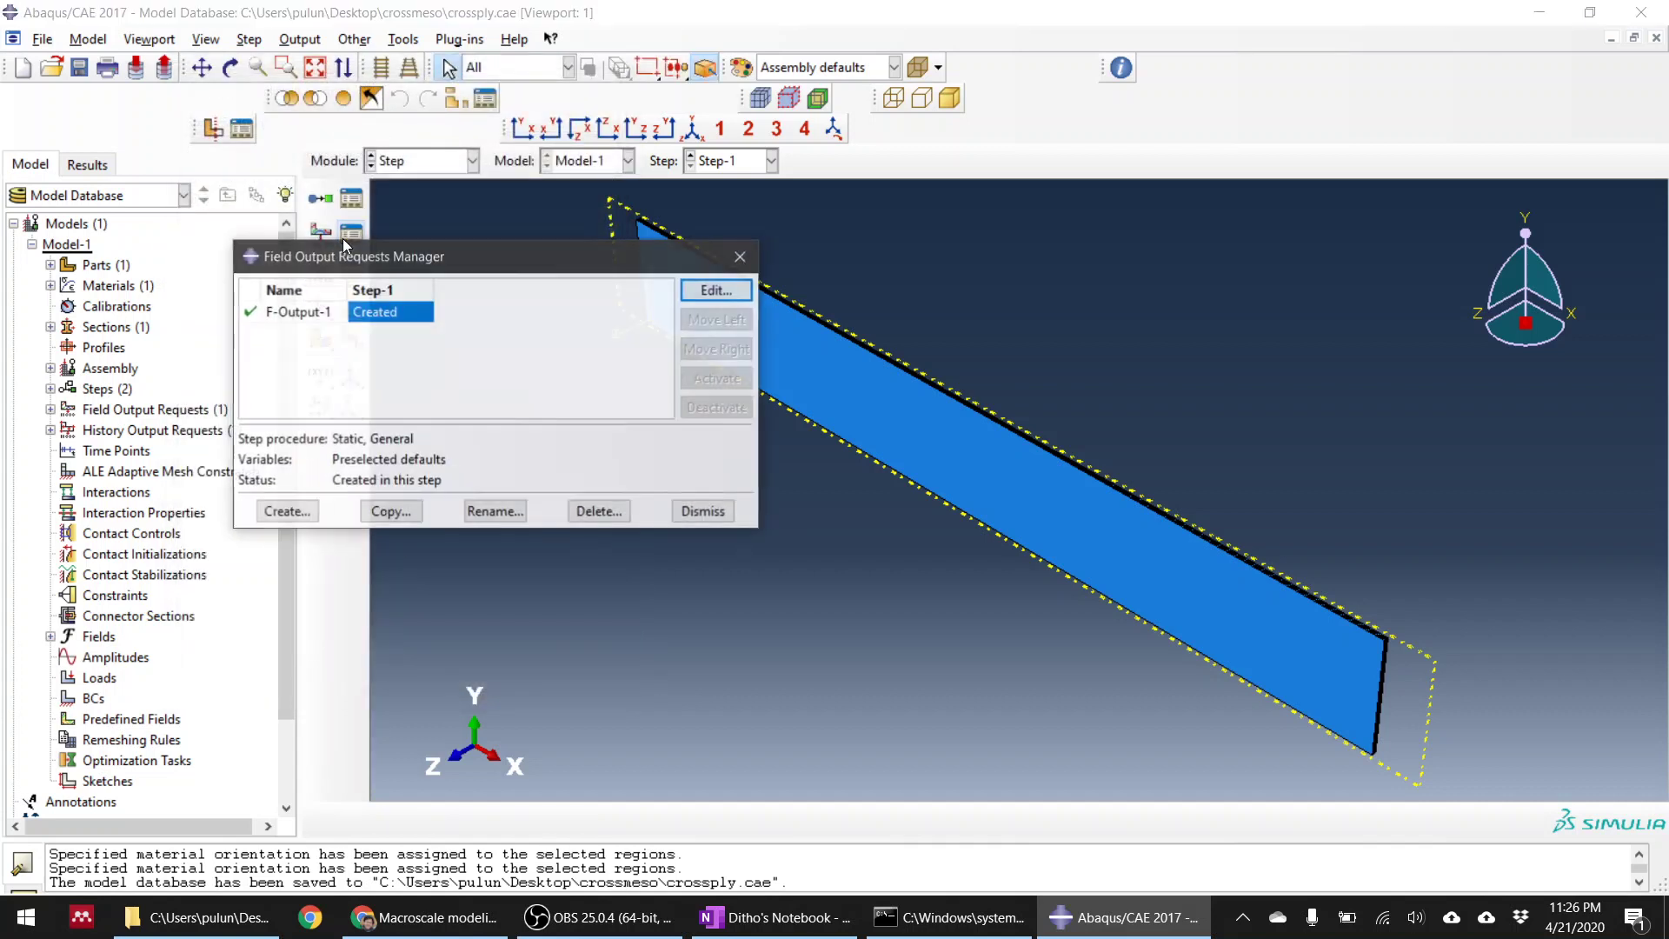
double_click(393, 312)
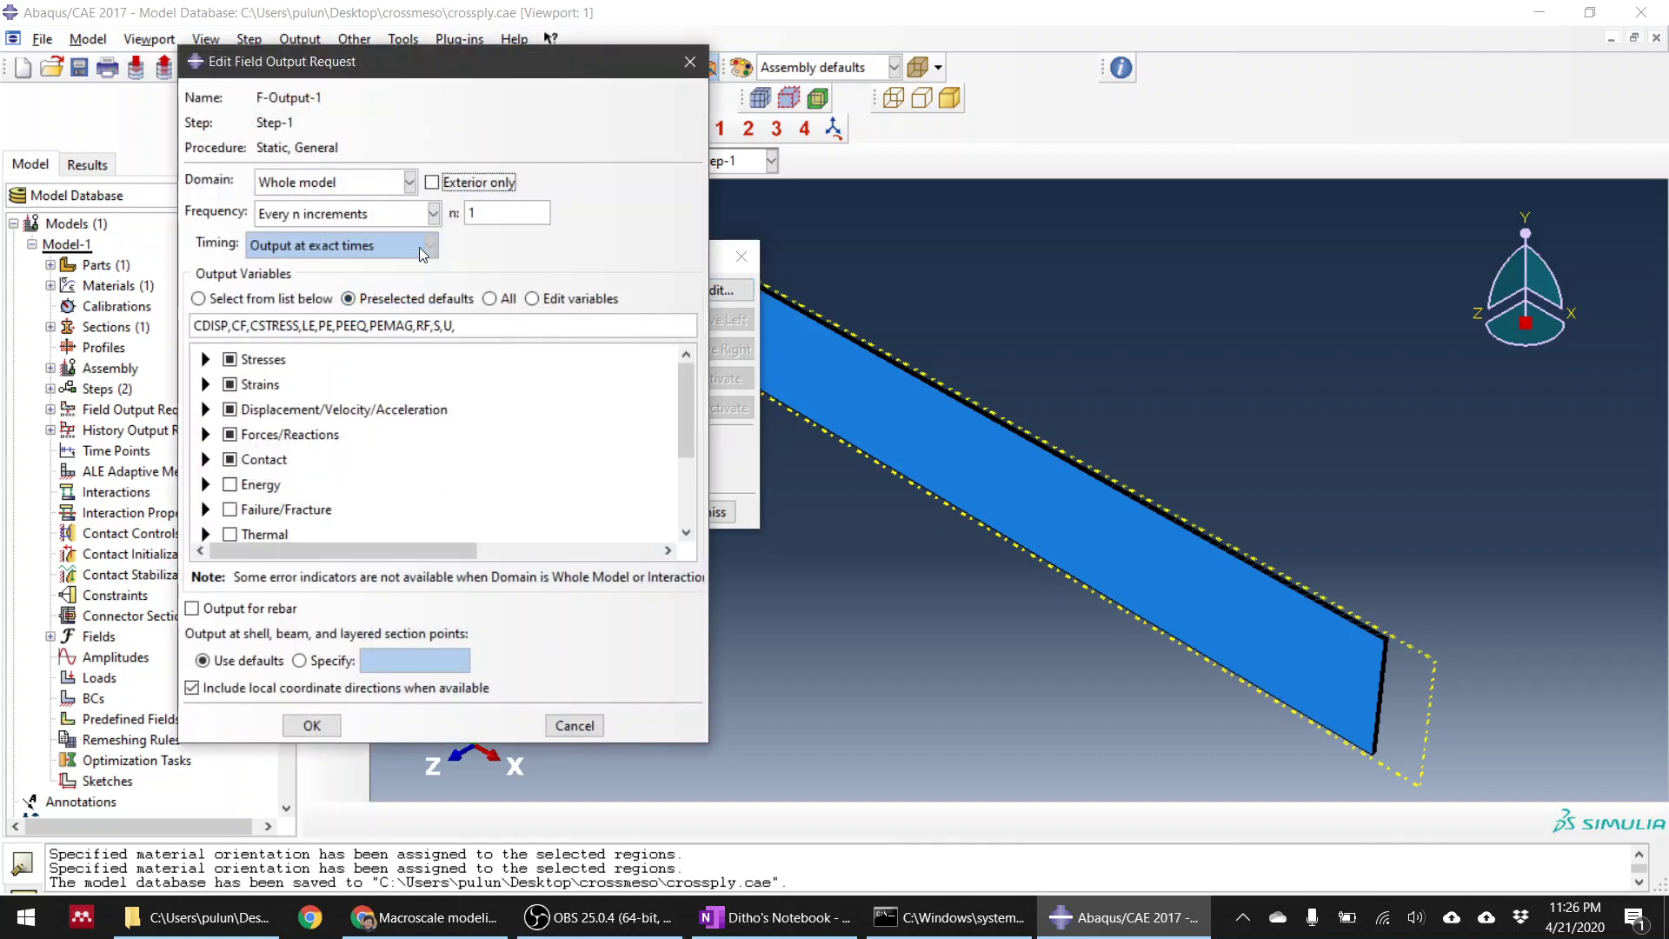
left_click(374, 213)
left_click(348, 277)
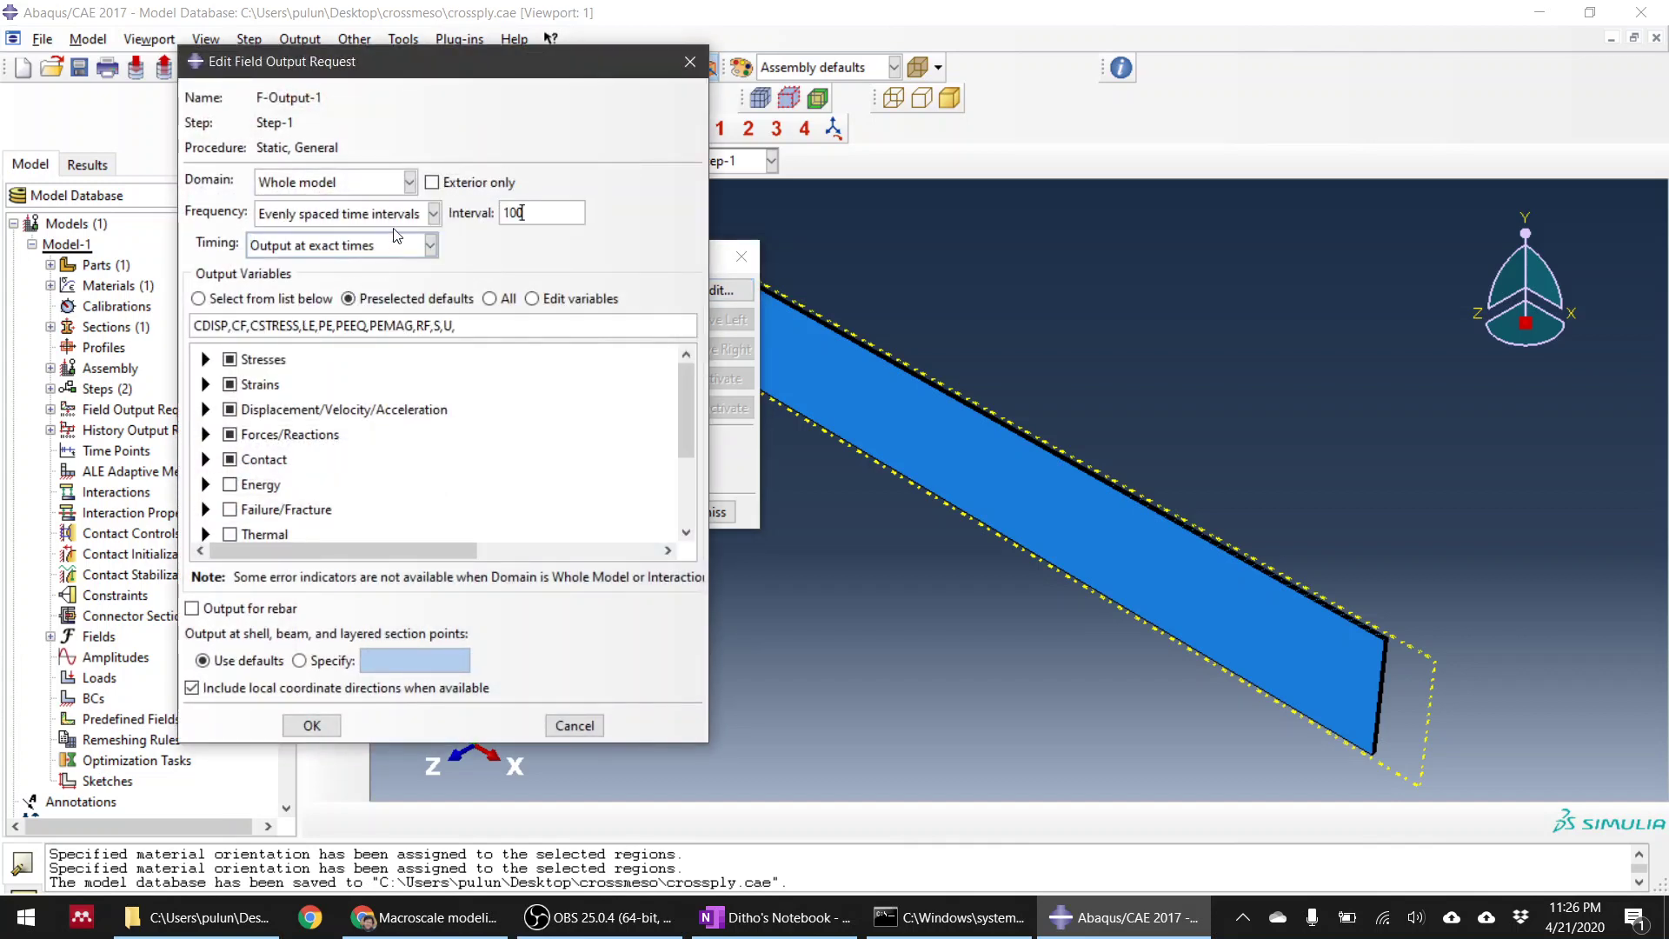
Step: Add the damage variables DAMAGEC, DAMAGET, DAMAGEFT, DAMAGEFC, DAMAGEMT, DAMAGEMC, DAMAGESHR and SDEG to the F-Output-1 field output request
left_click(205, 510)
scroll(245, 377, "down", 3)
left_click(254, 355)
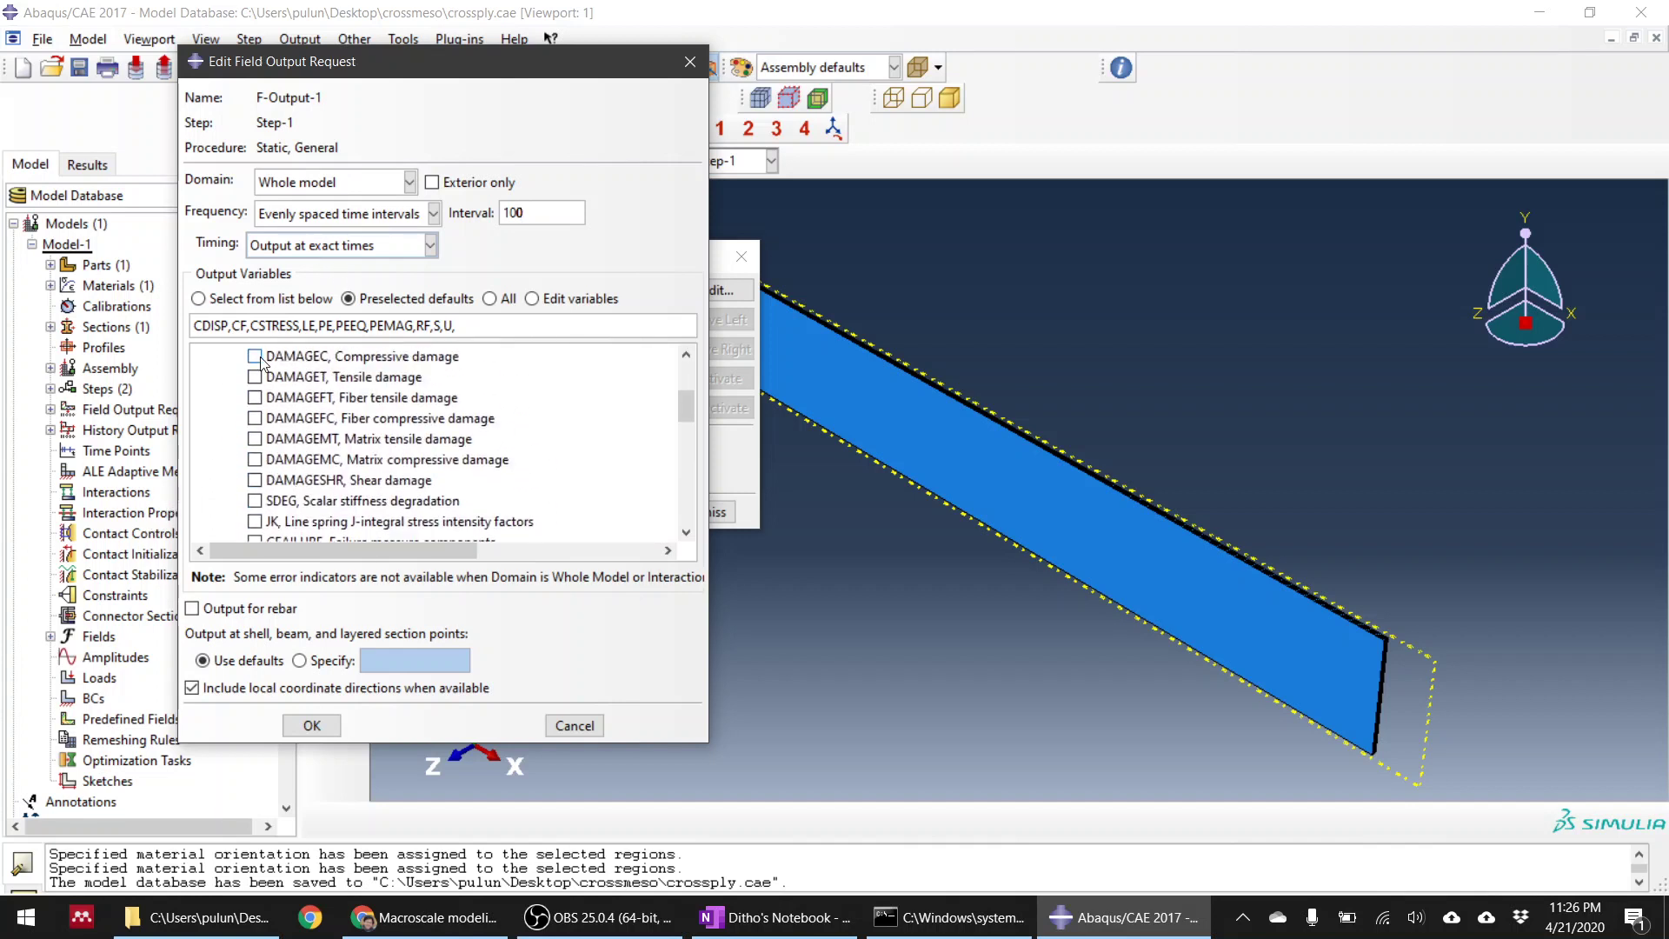
left_click(254, 377)
left_click(255, 398)
left_click(254, 417)
left_click(255, 438)
left_click(255, 459)
left_click(255, 480)
scroll(284, 483, "down", 3)
scroll(289, 443, "up", 3)
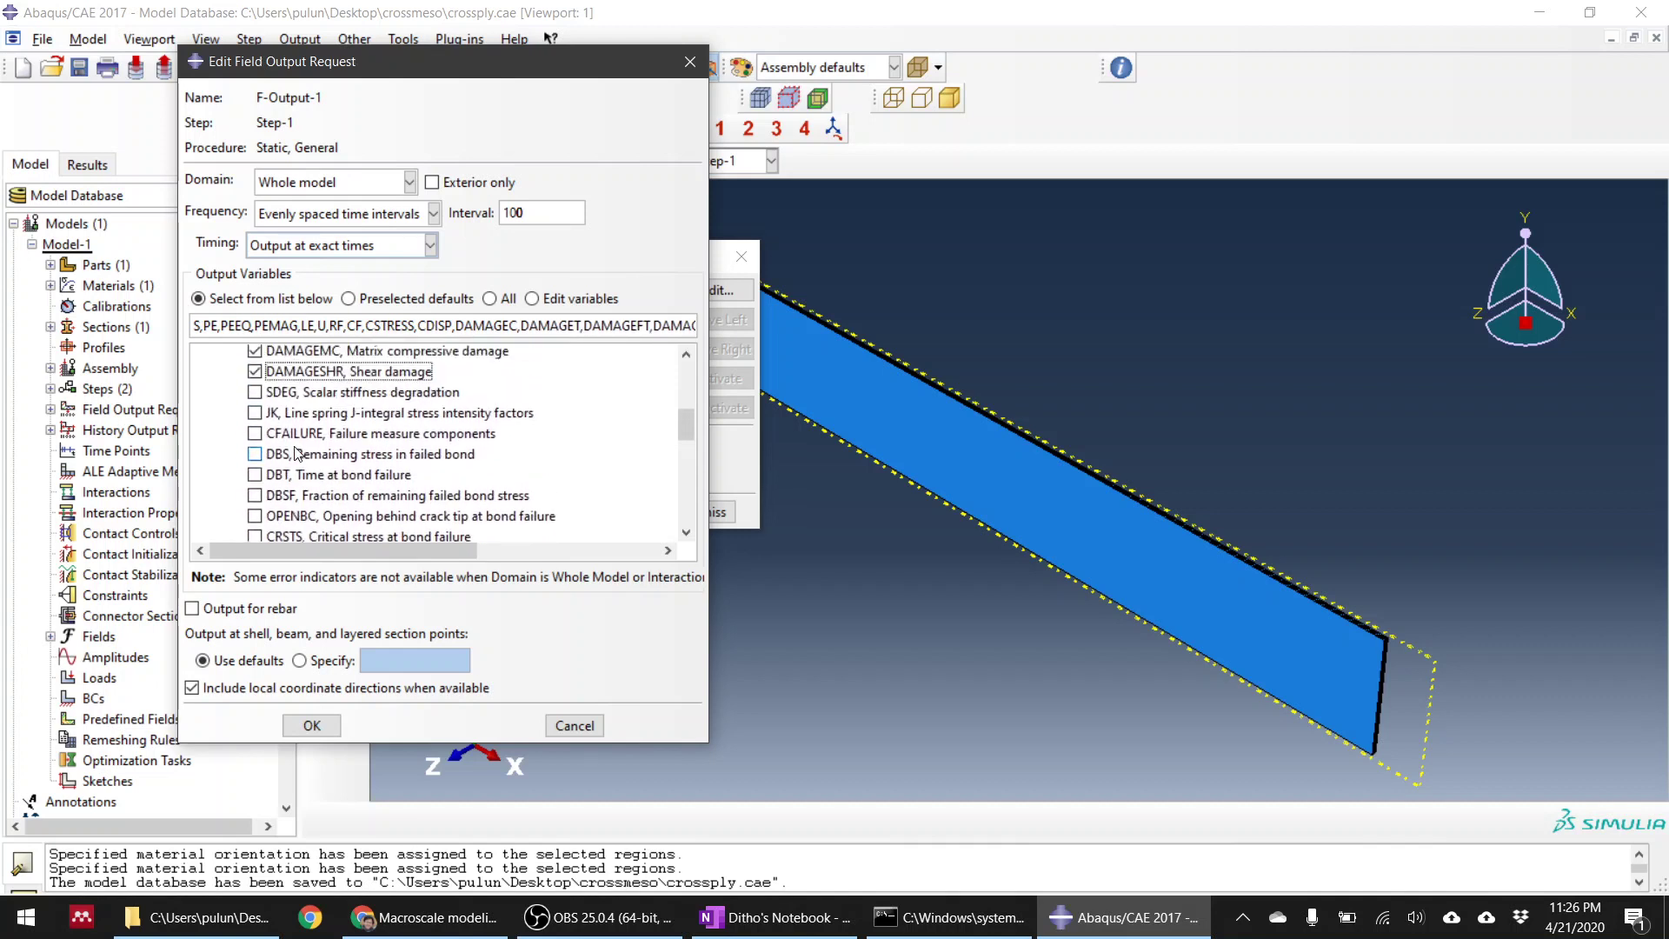
left_click(258, 503)
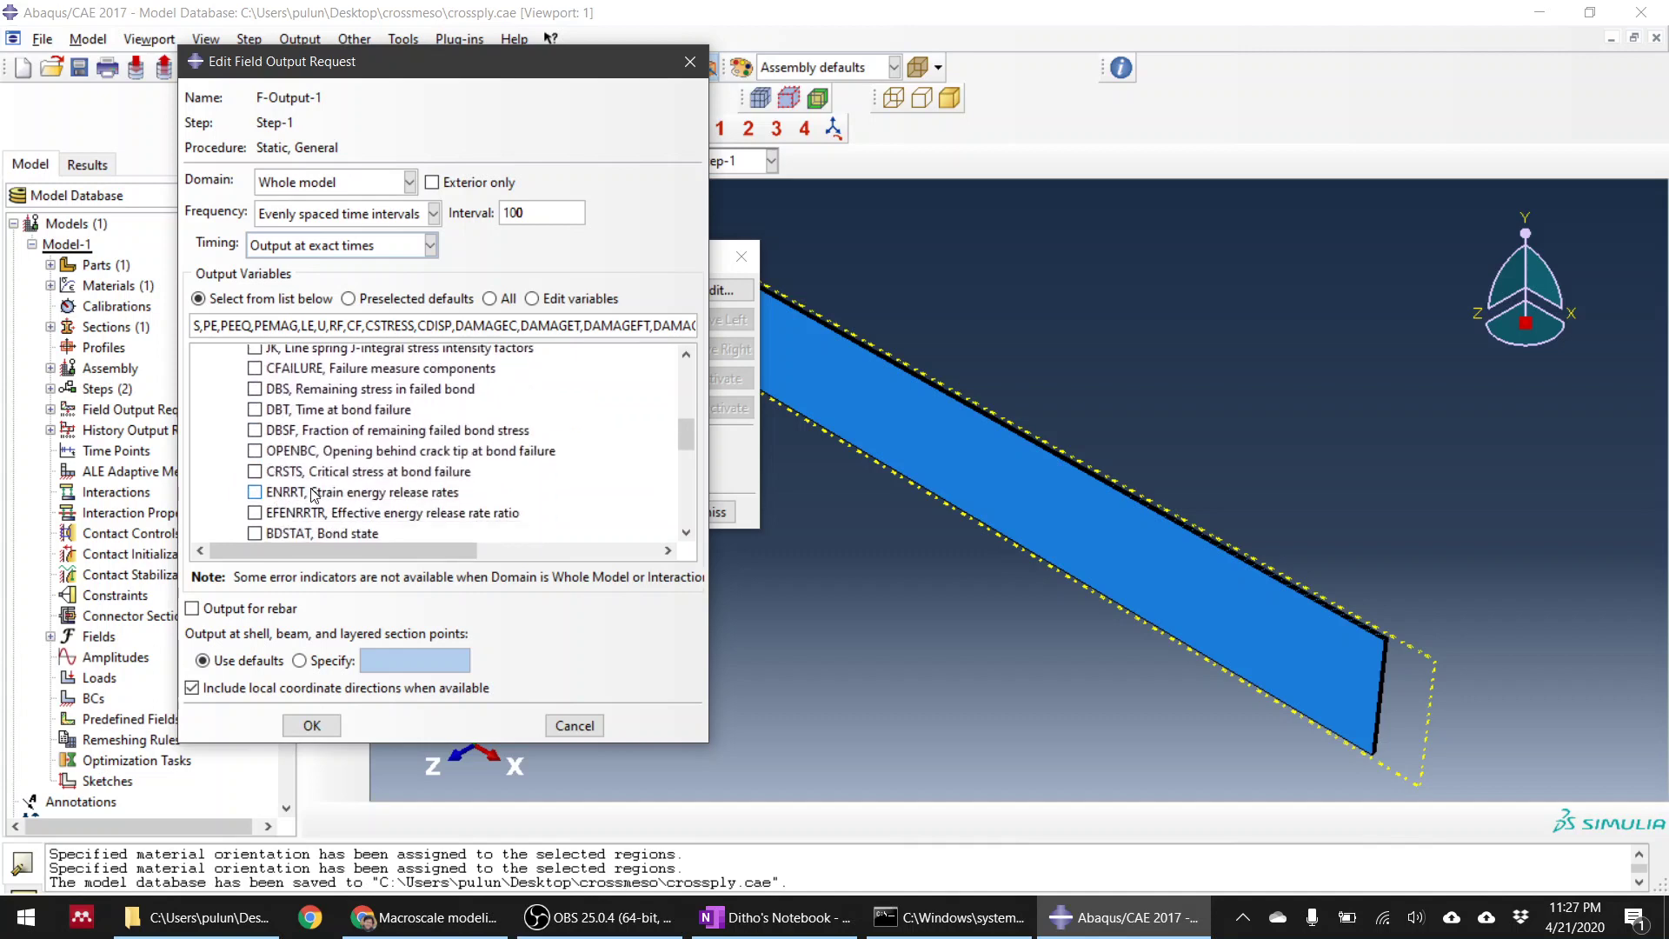
Step: Add the Hashin damage initiation criteria HSNFTCRT, HSNFCCRT, HSNMTCRT and HSNMCCRT to the field output variables
scroll(313, 493, "down", 3)
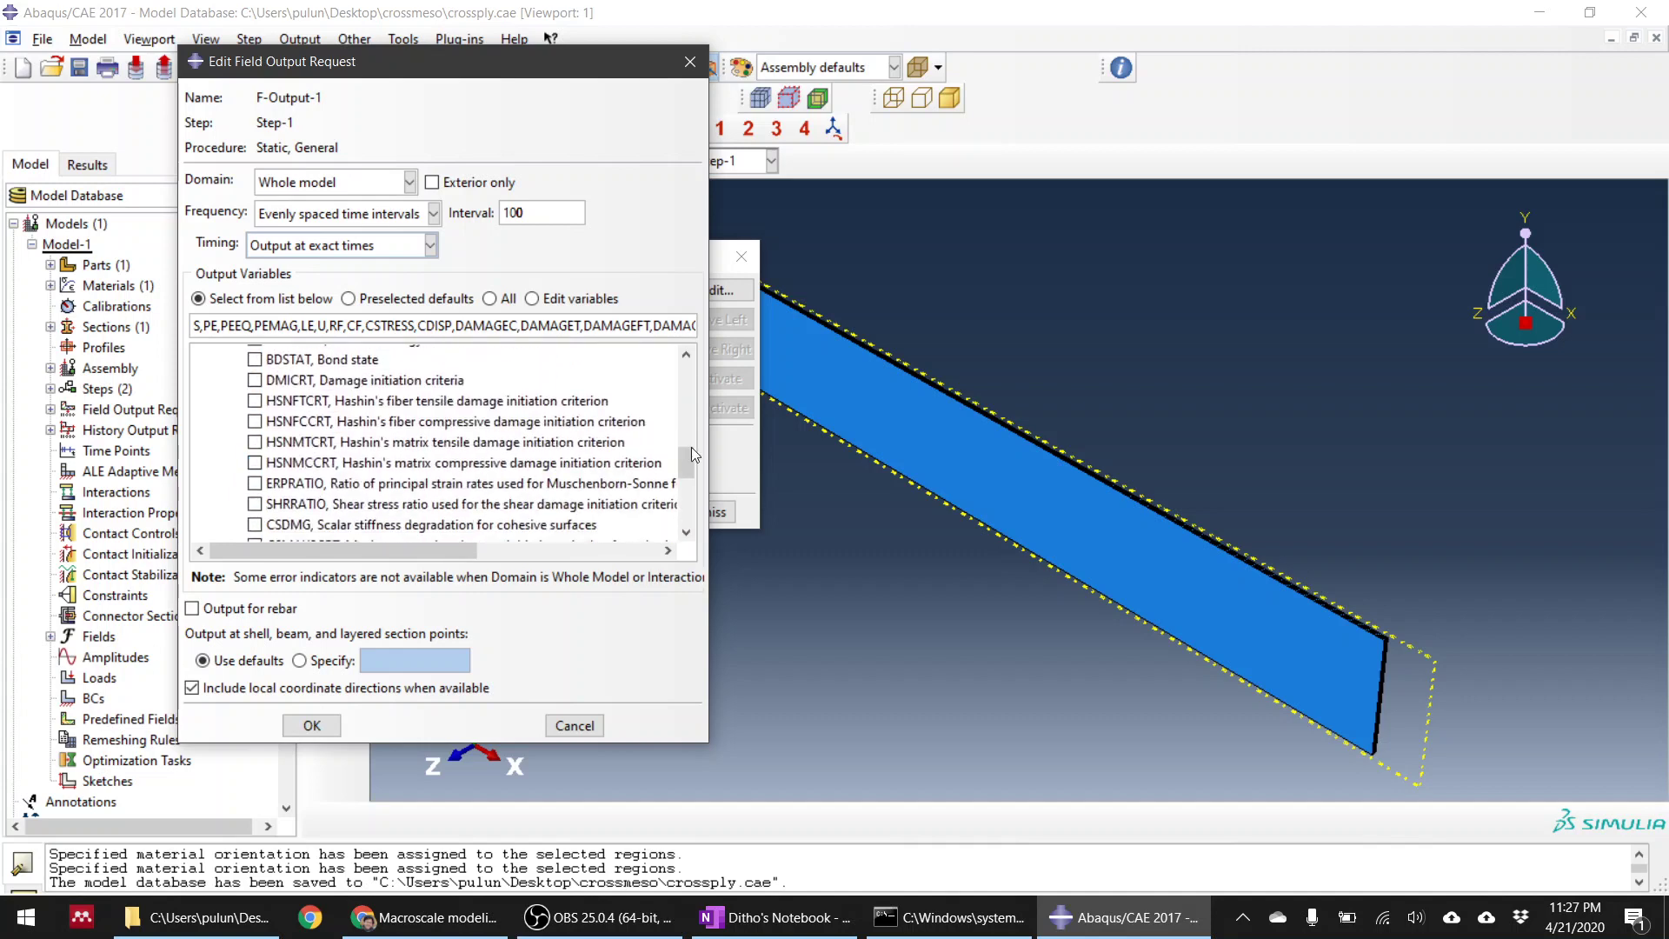
mouse_move(684, 464)
left_mouse_down()
mouse_move(682, 509)
mouse_move(683, 467)
left_mouse_up()
left_click(254, 431)
left_click(255, 452)
left_click(255, 472)
left_click(255, 493)
Step: Add the STATUS variable, include output for rebar, and apply the F-Output-1 field output request
scroll(342, 492, "down", 5)
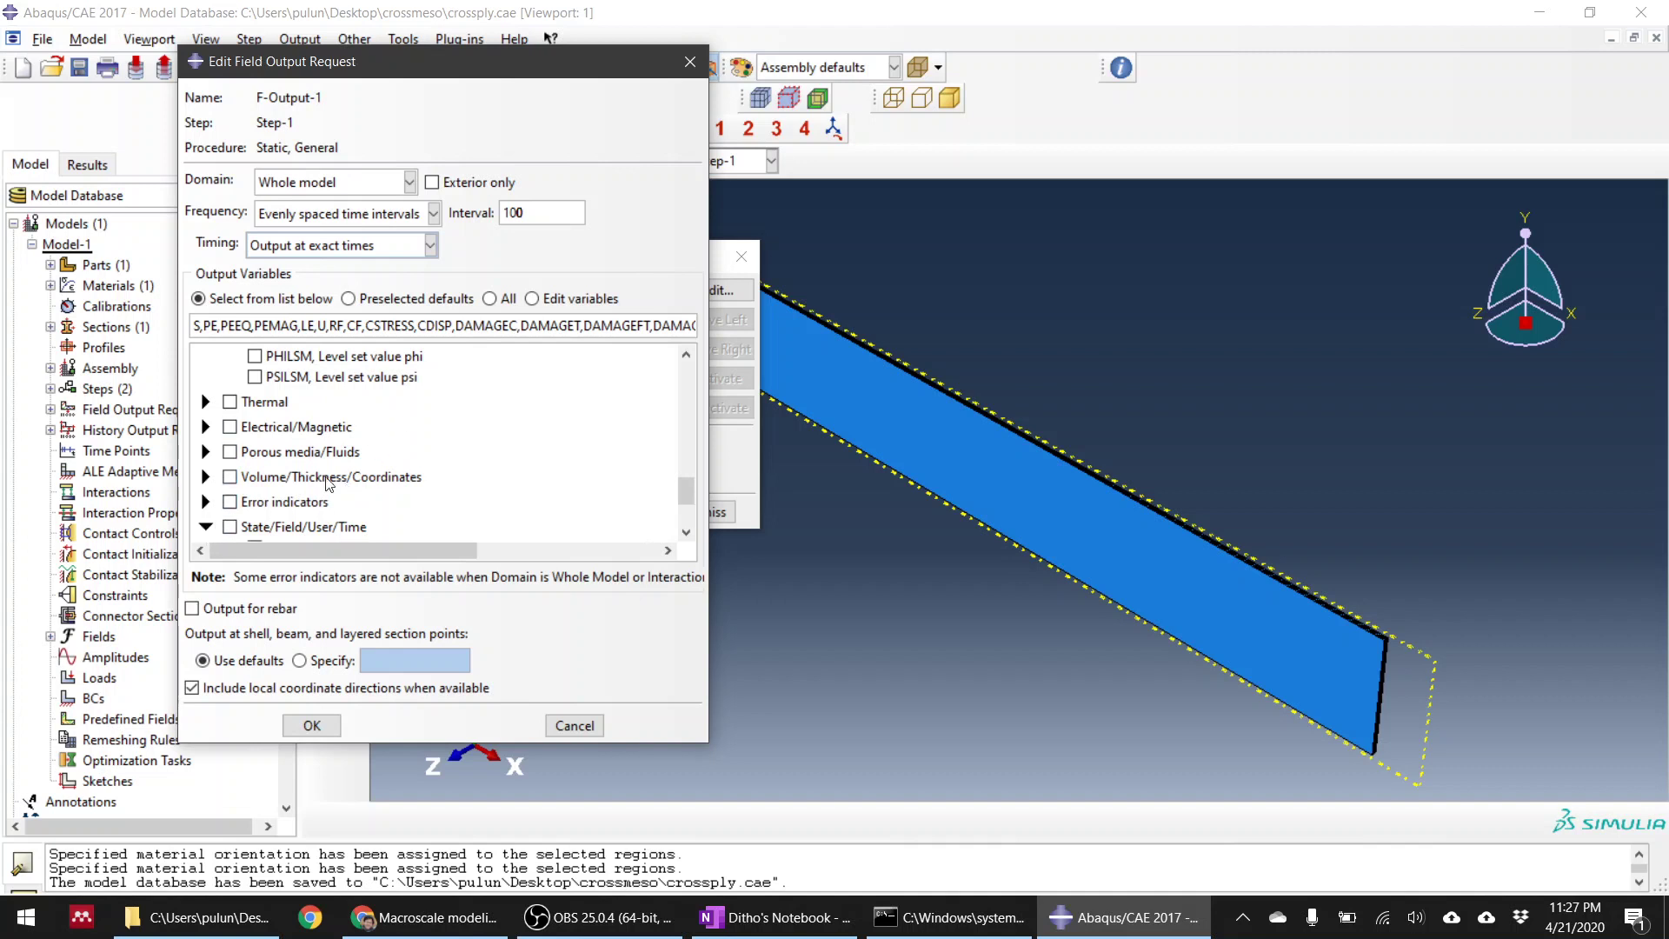
left_click(205, 527)
scroll(341, 478, "down", 3)
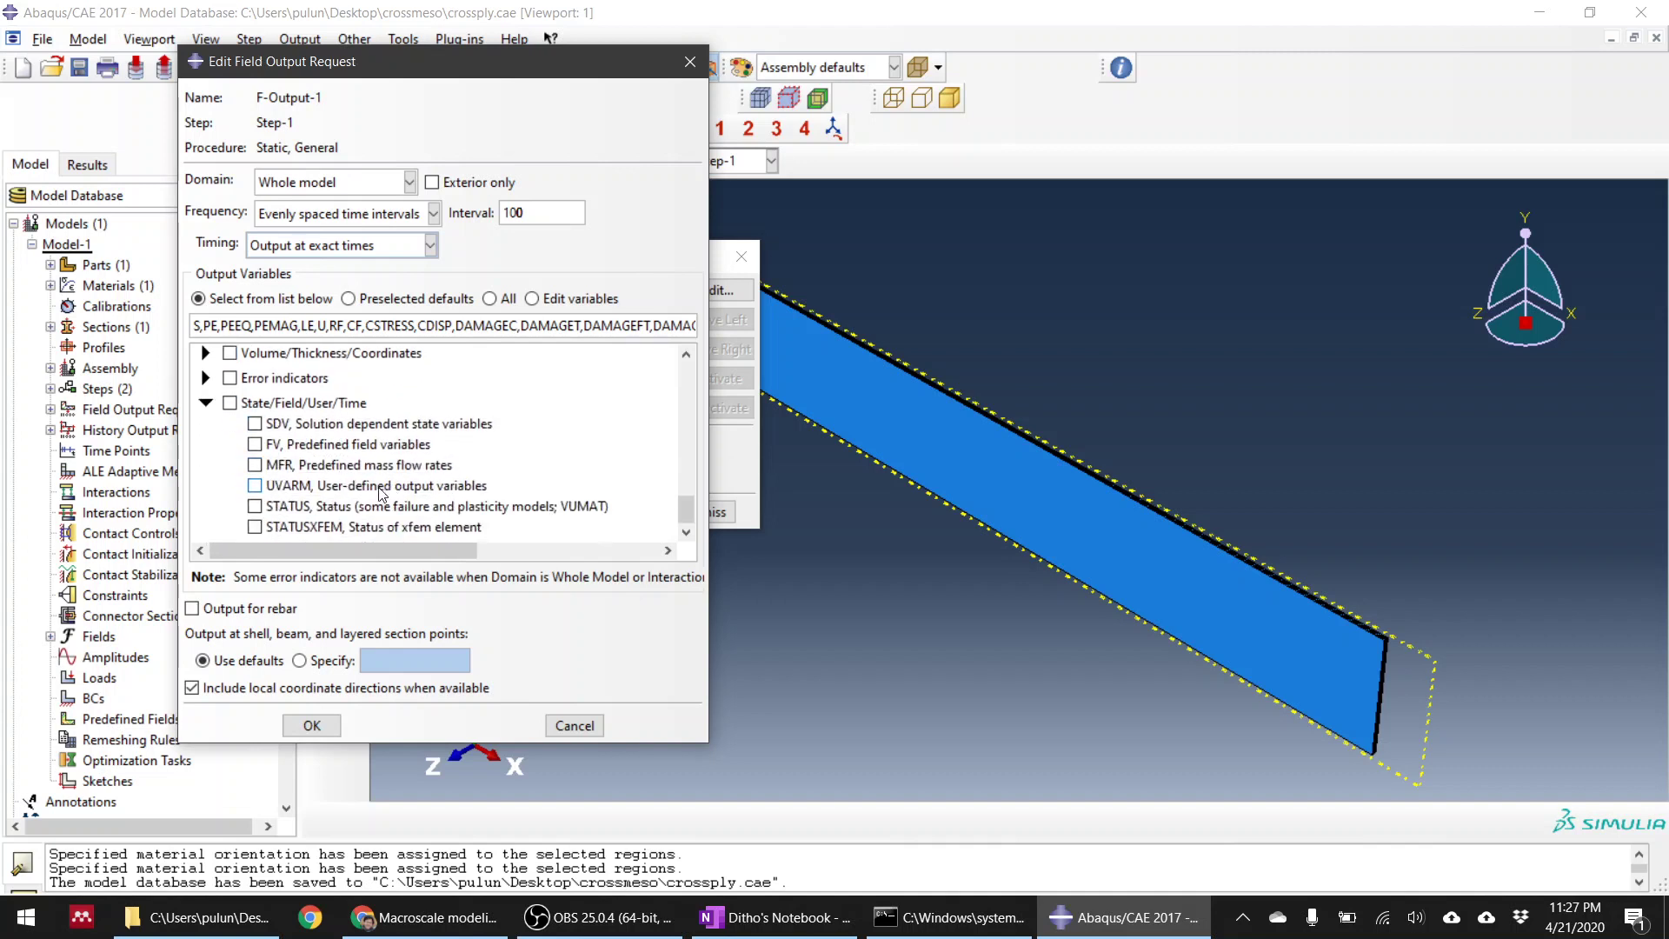
left_click(255, 506)
left_click(247, 609)
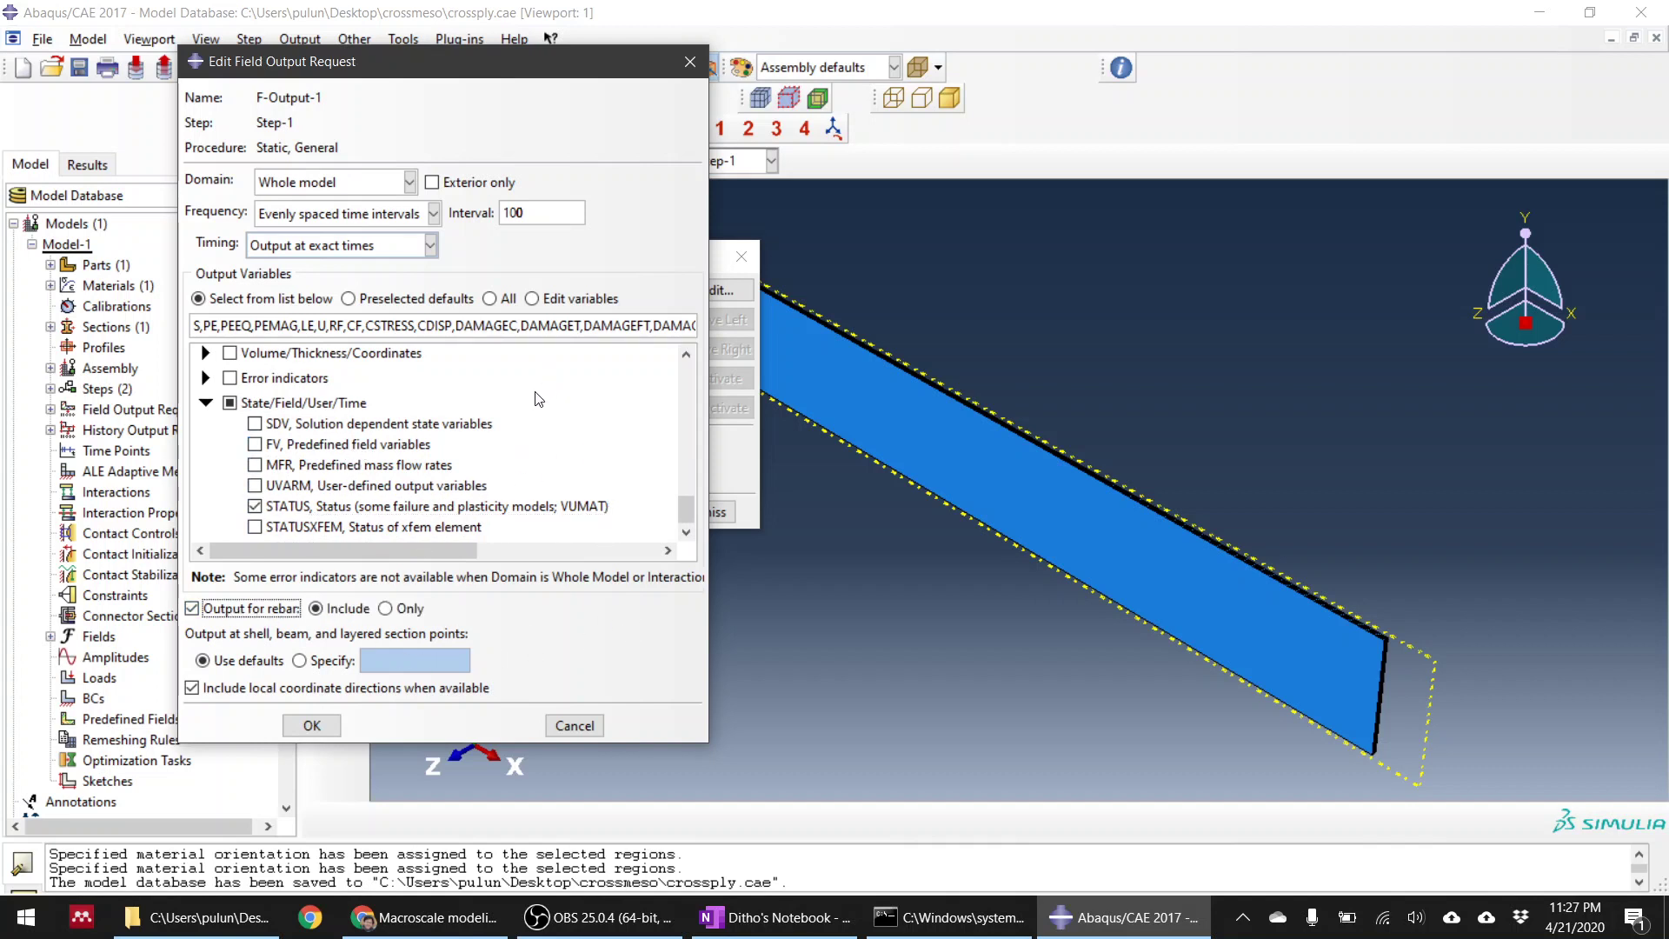
left_click(311, 725)
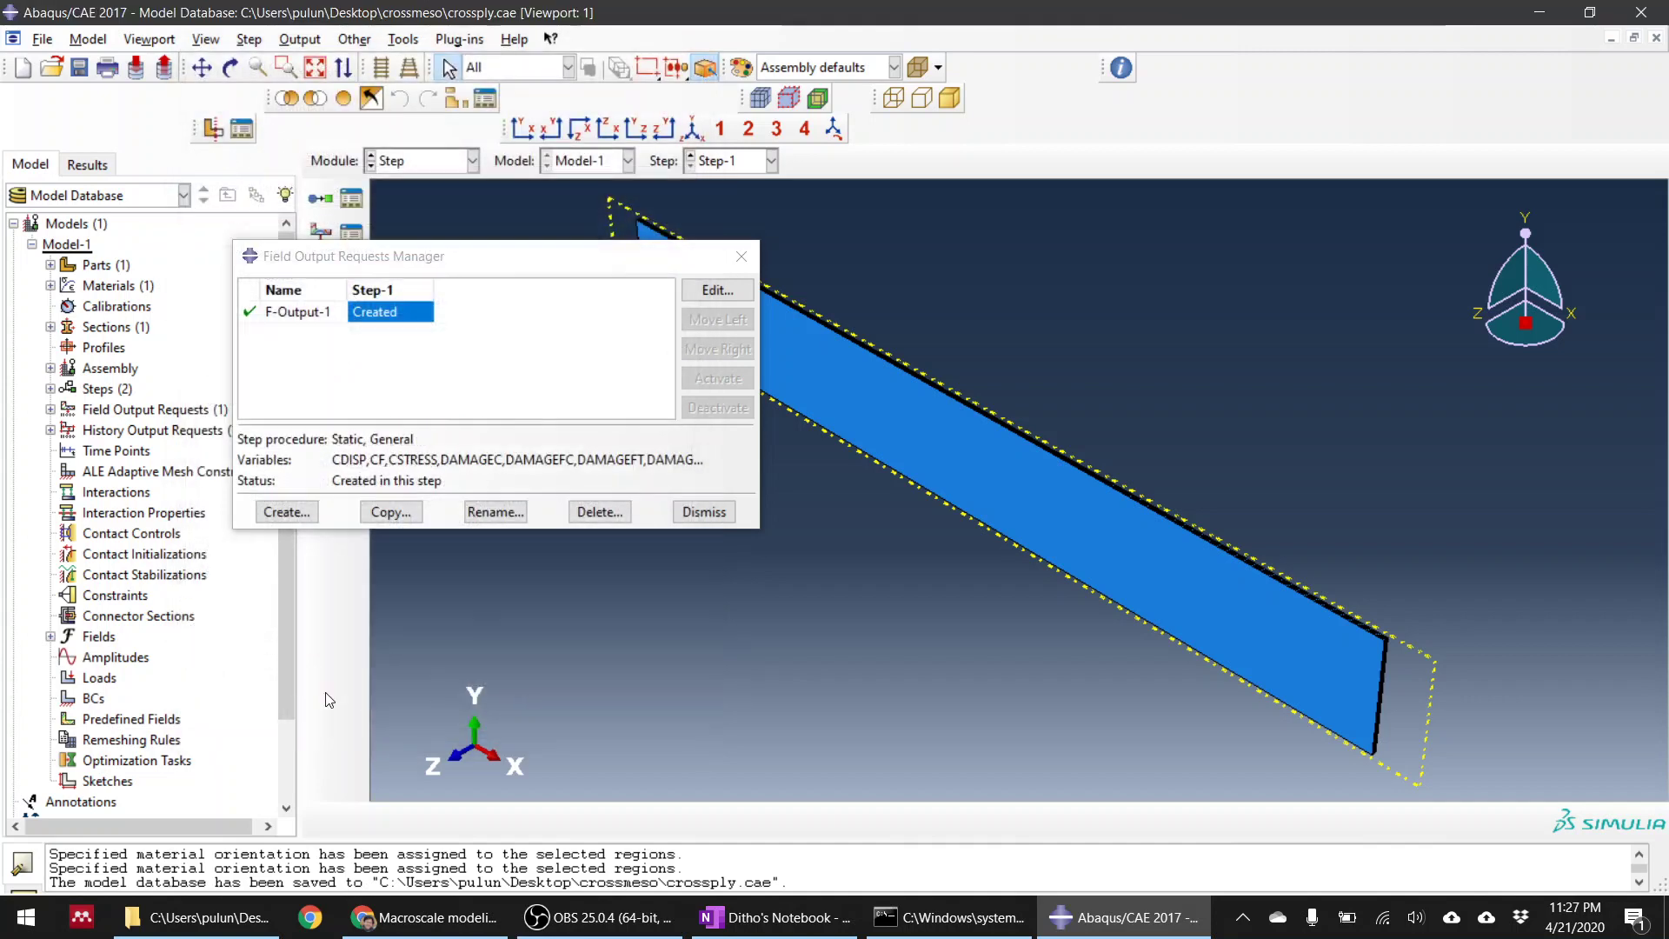
left_click(684, 513)
Step: Set the H-Output-1 history output request to evenly spaced time intervals with an interval of 100
left_click(352, 287)
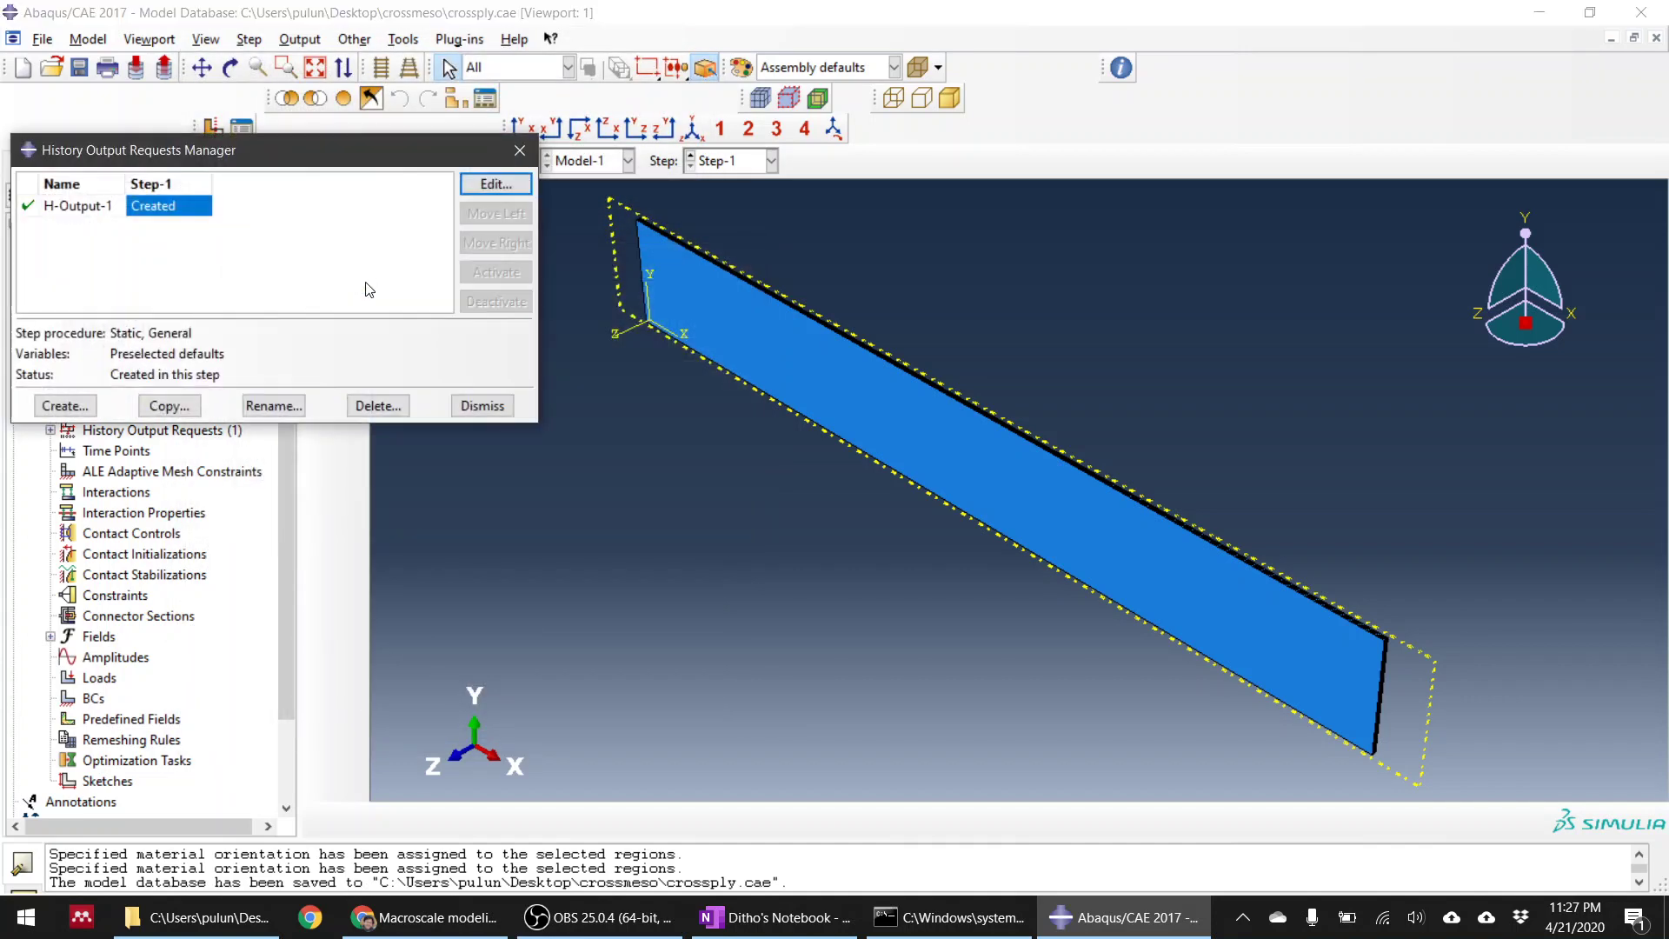
double_click(168, 215)
left_click(500, 251)
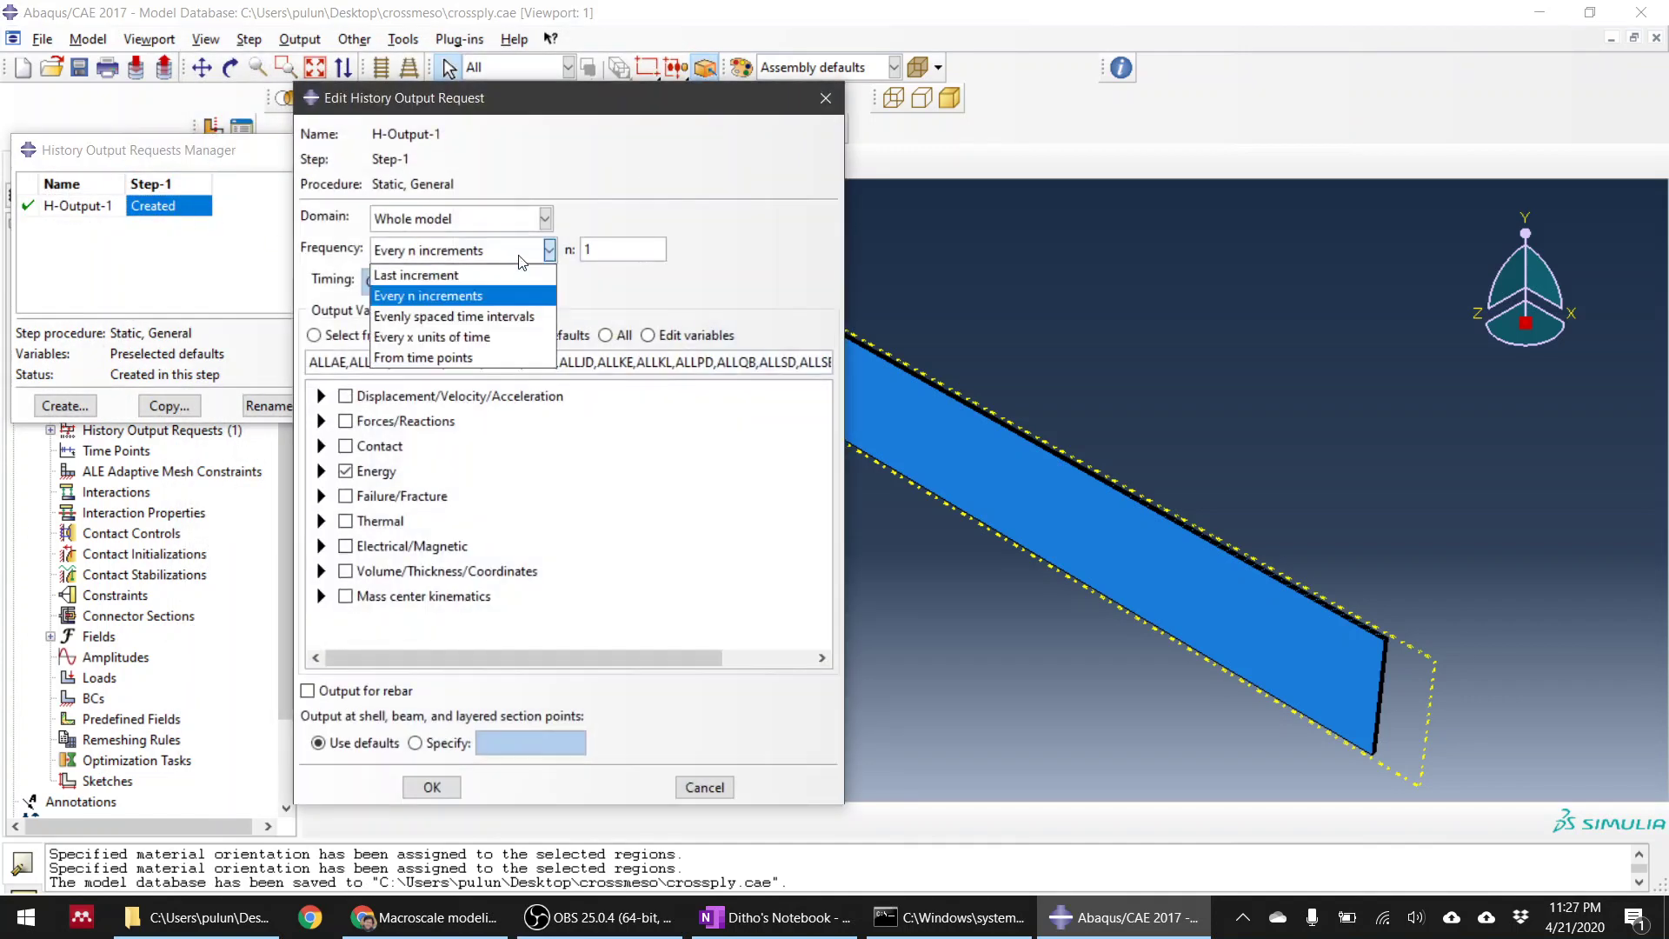
left_click(521, 318)
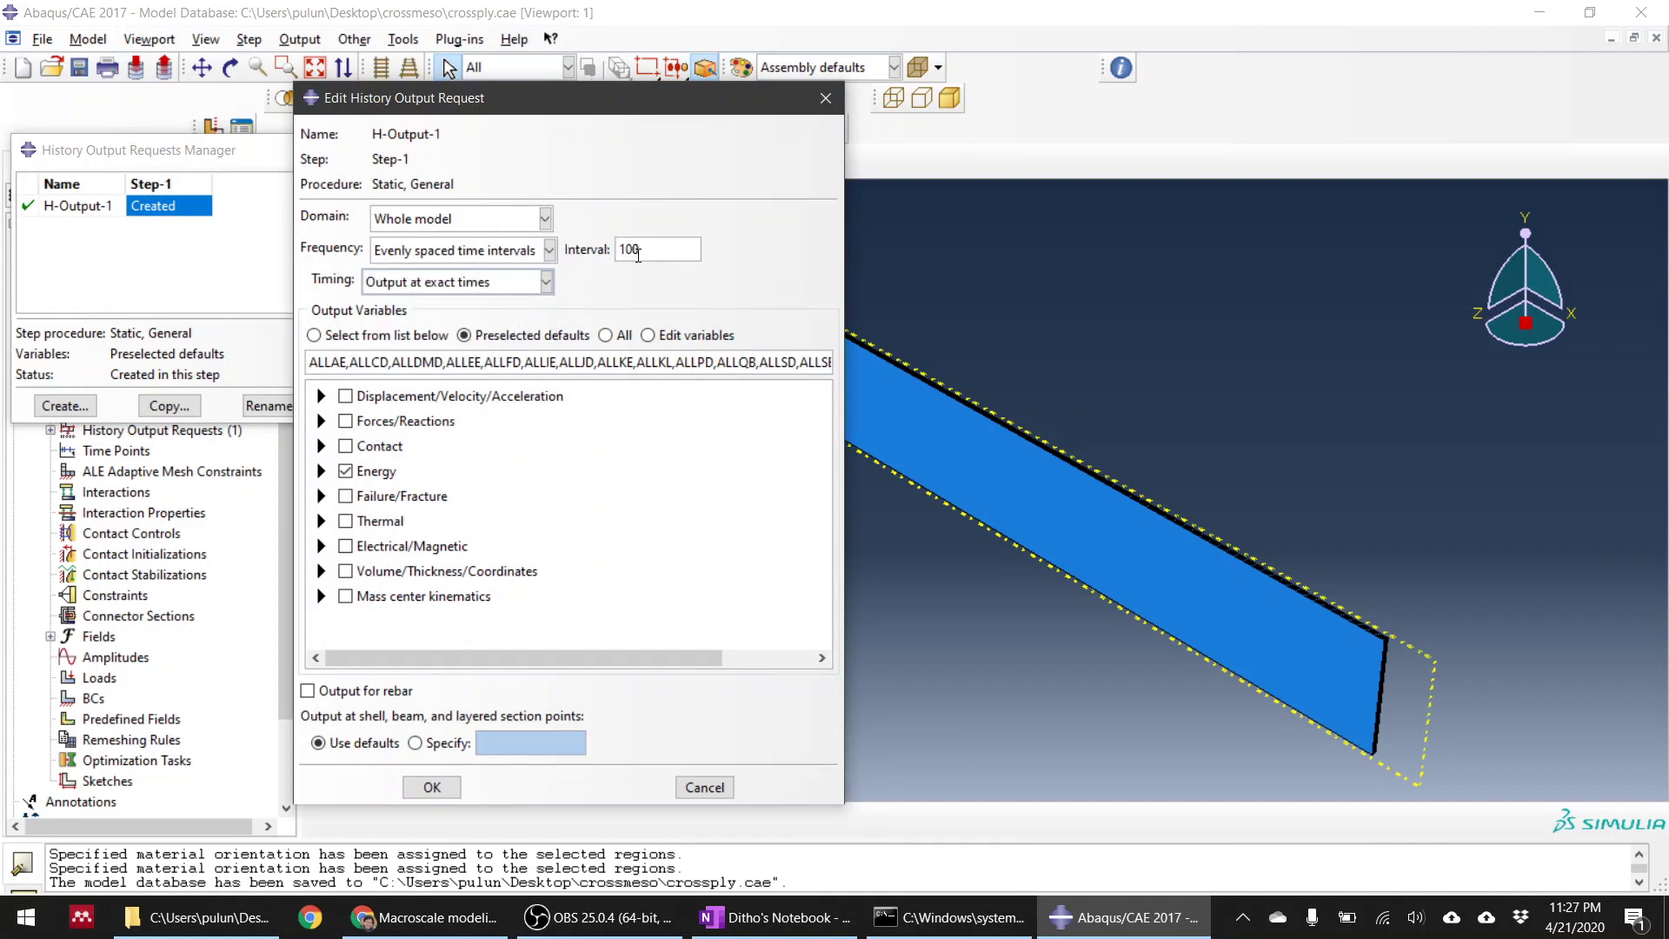
left_click(432, 787)
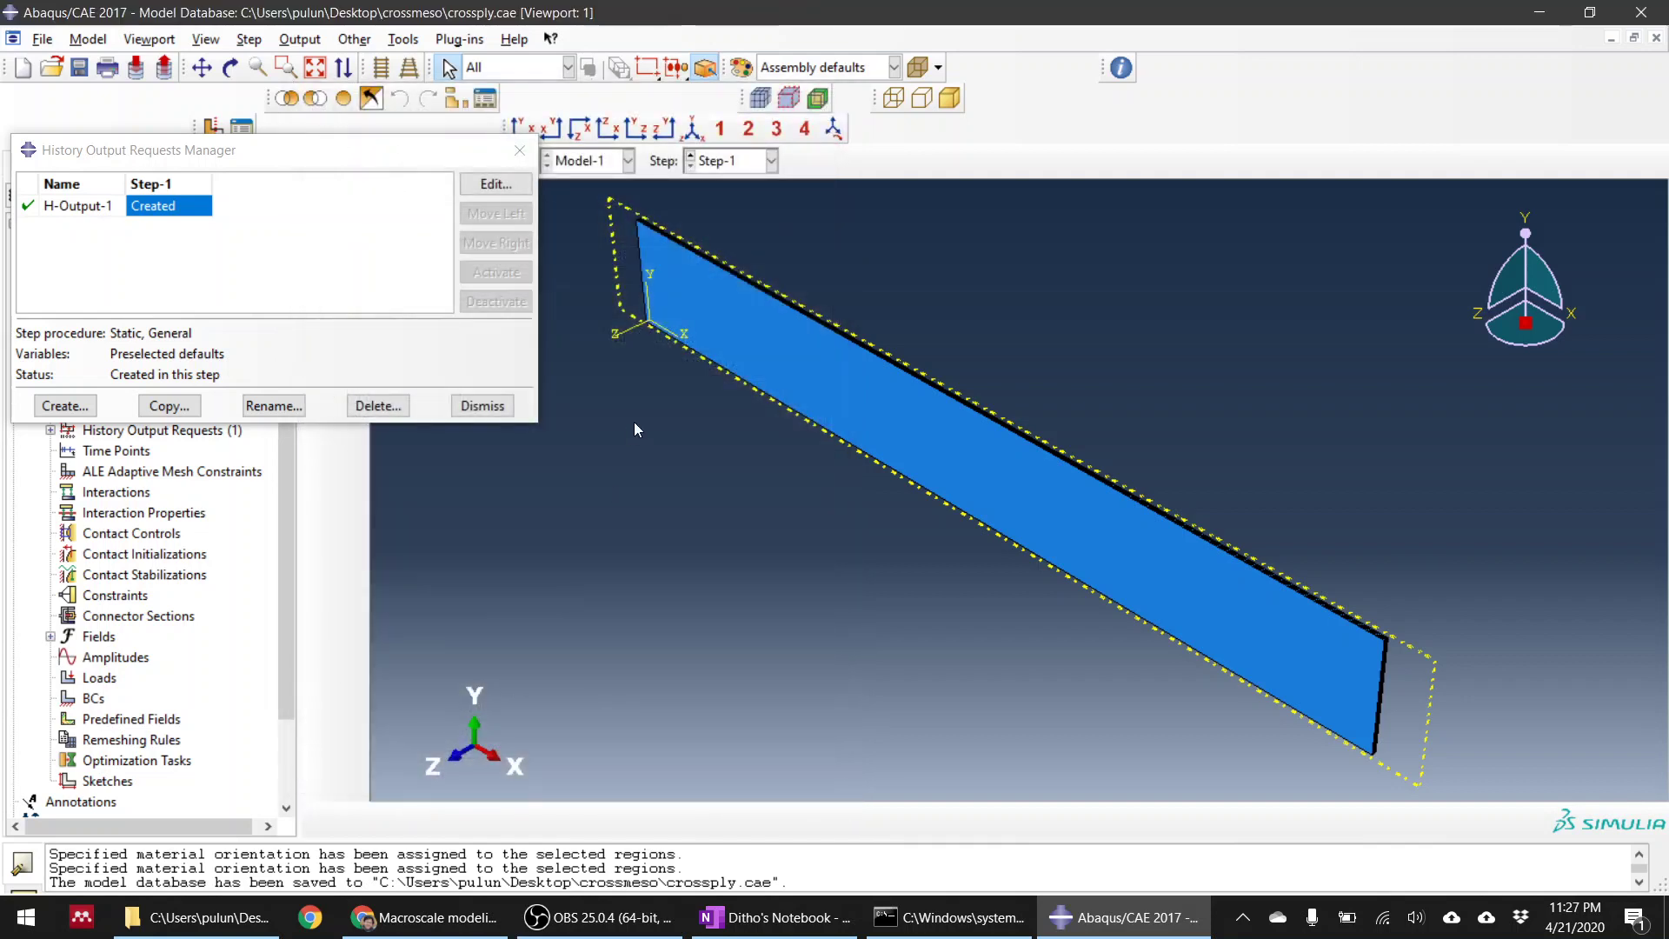
left_click(484, 406)
Step: Switch to the Load module and start a Displacement/Rotation boundary condition named BC-1 in Step-1
left_click(421, 160)
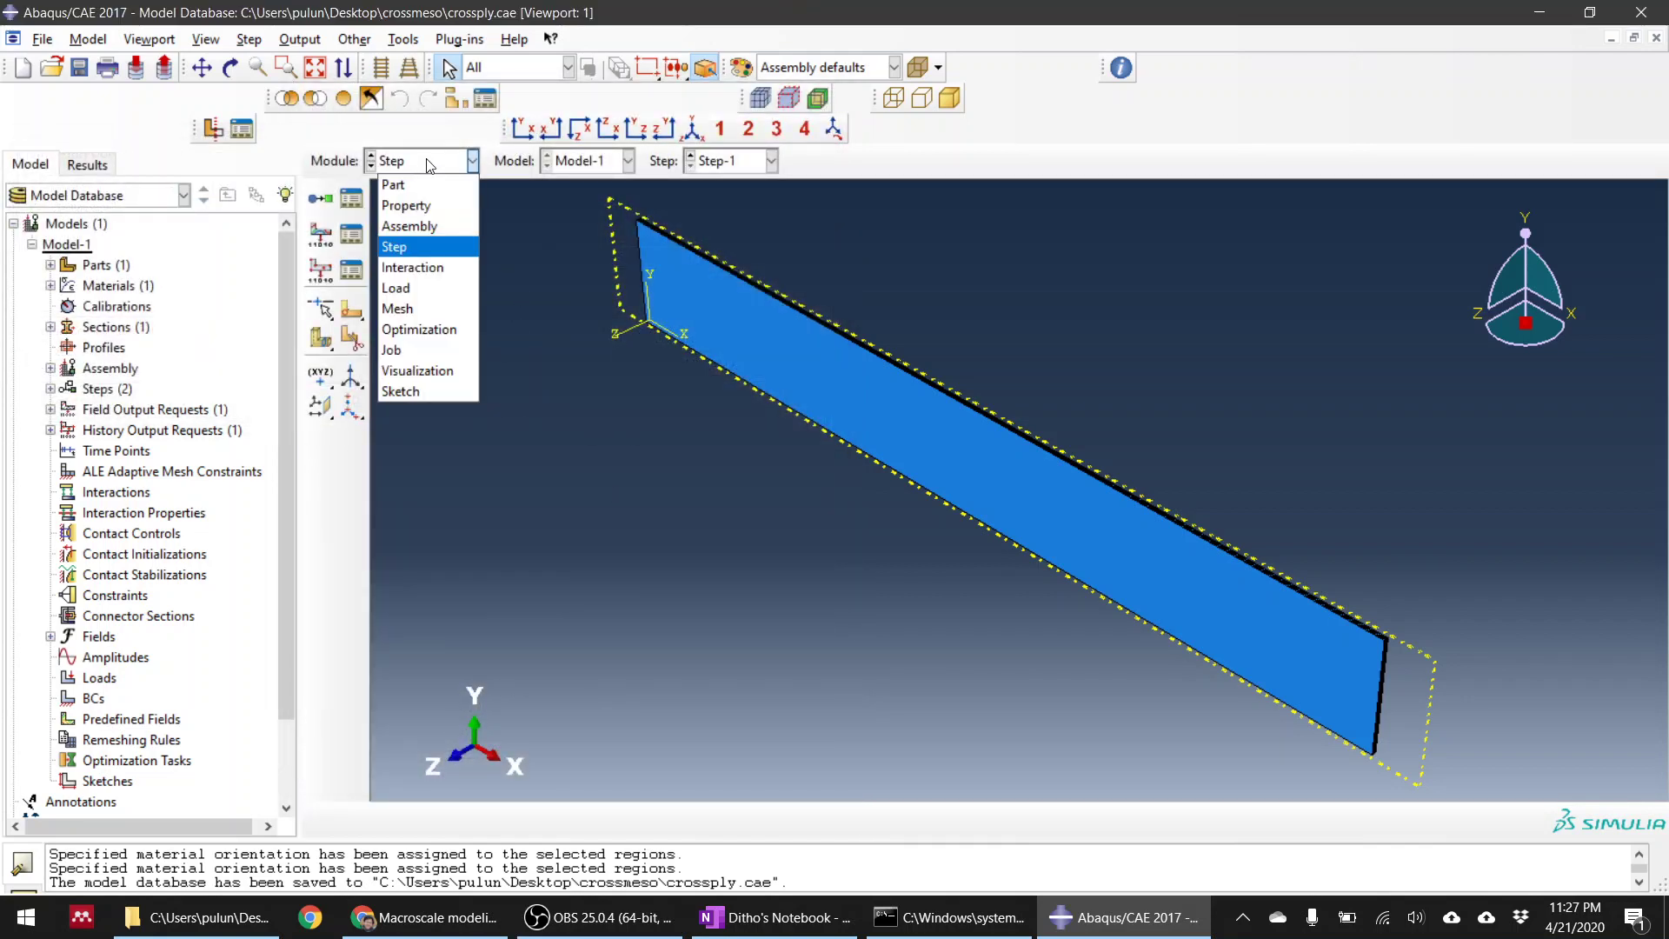
left_click(419, 285)
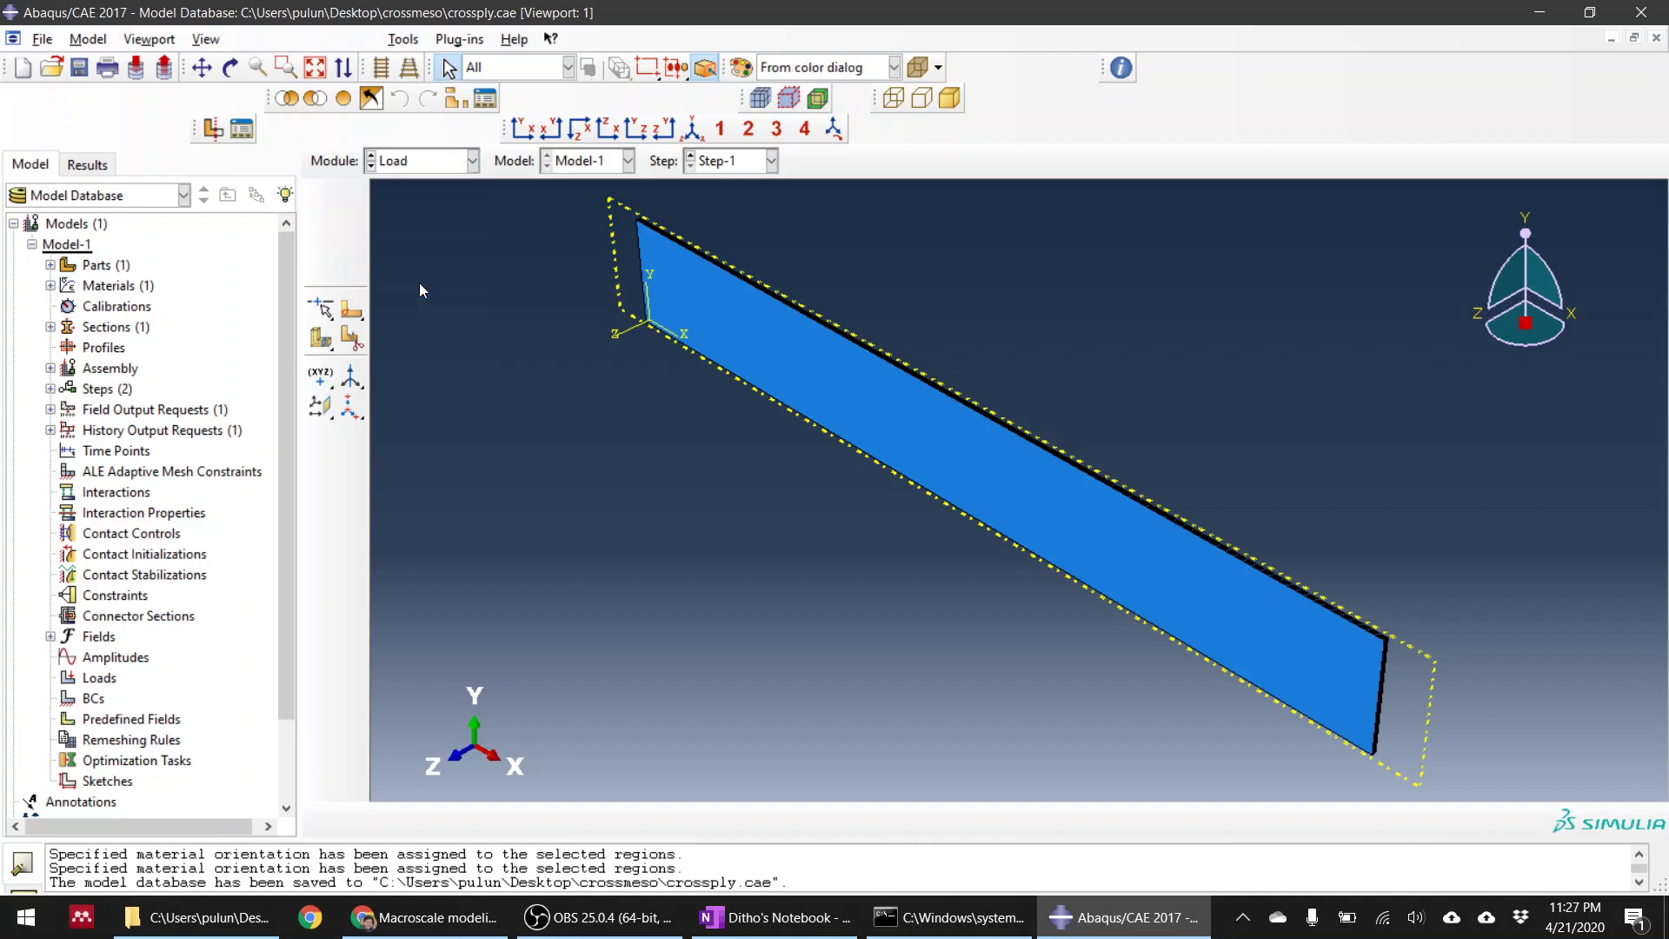
left_click_drag(672, 506, 1070, 471, "ctrl+alt")
left_click_drag(969, 551, 929, 546, "ctrl+alt")
scroll(487, 402, "down", 5)
scroll(508, 407, "down", 2)
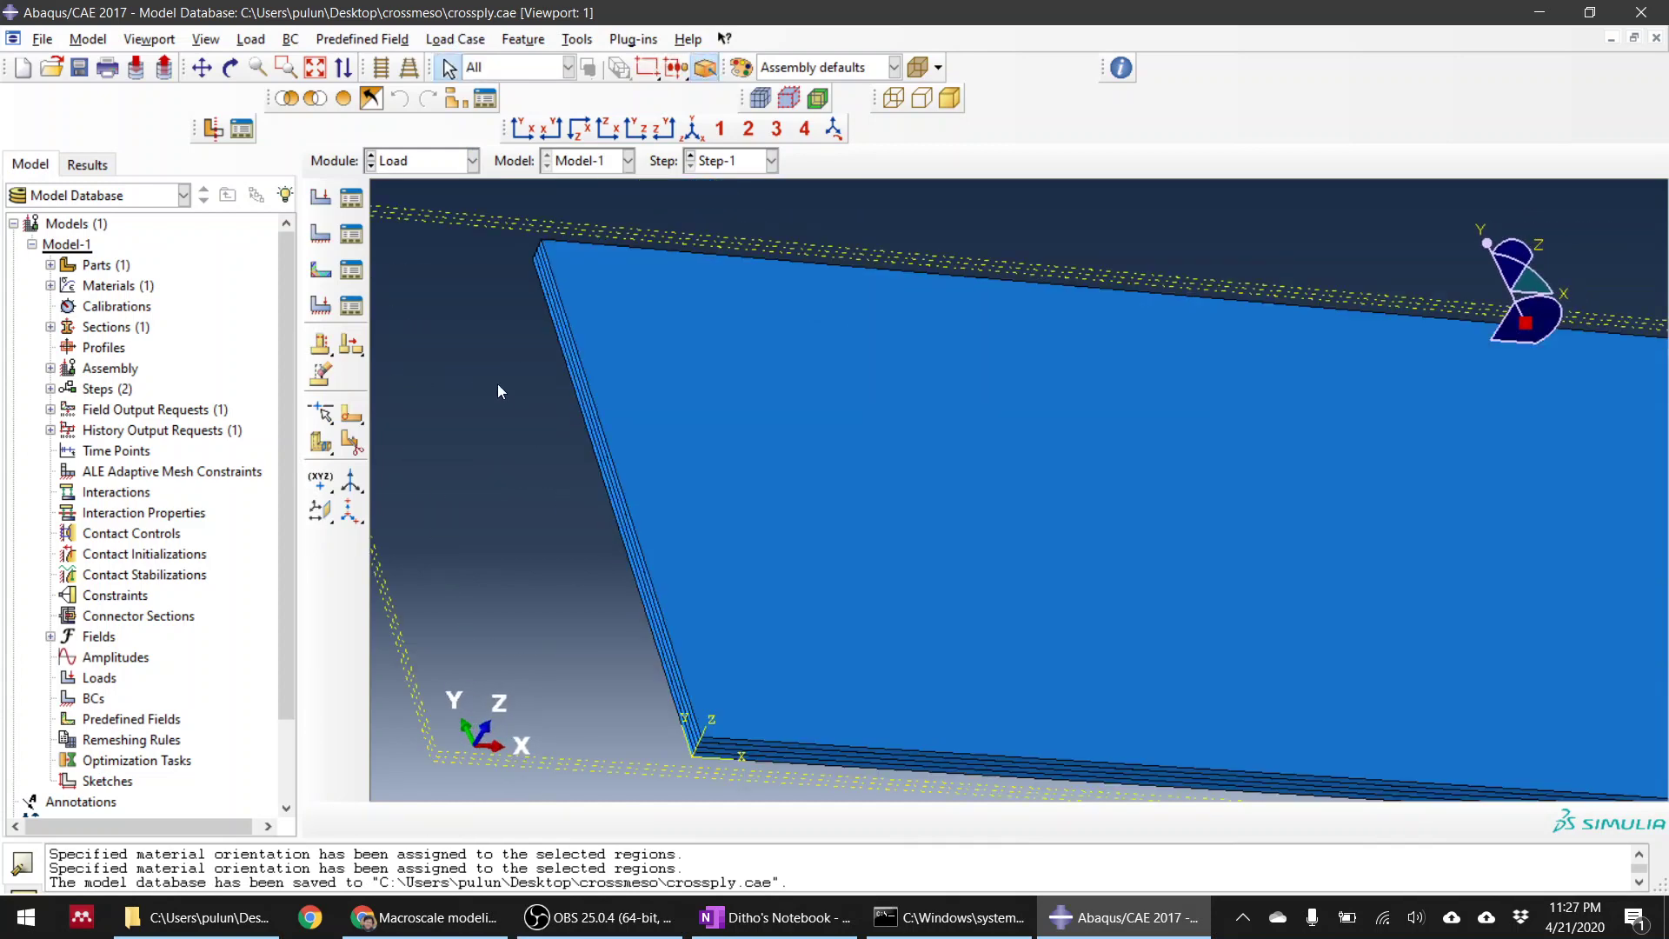
left_click(320, 233)
left_click(1493, 374)
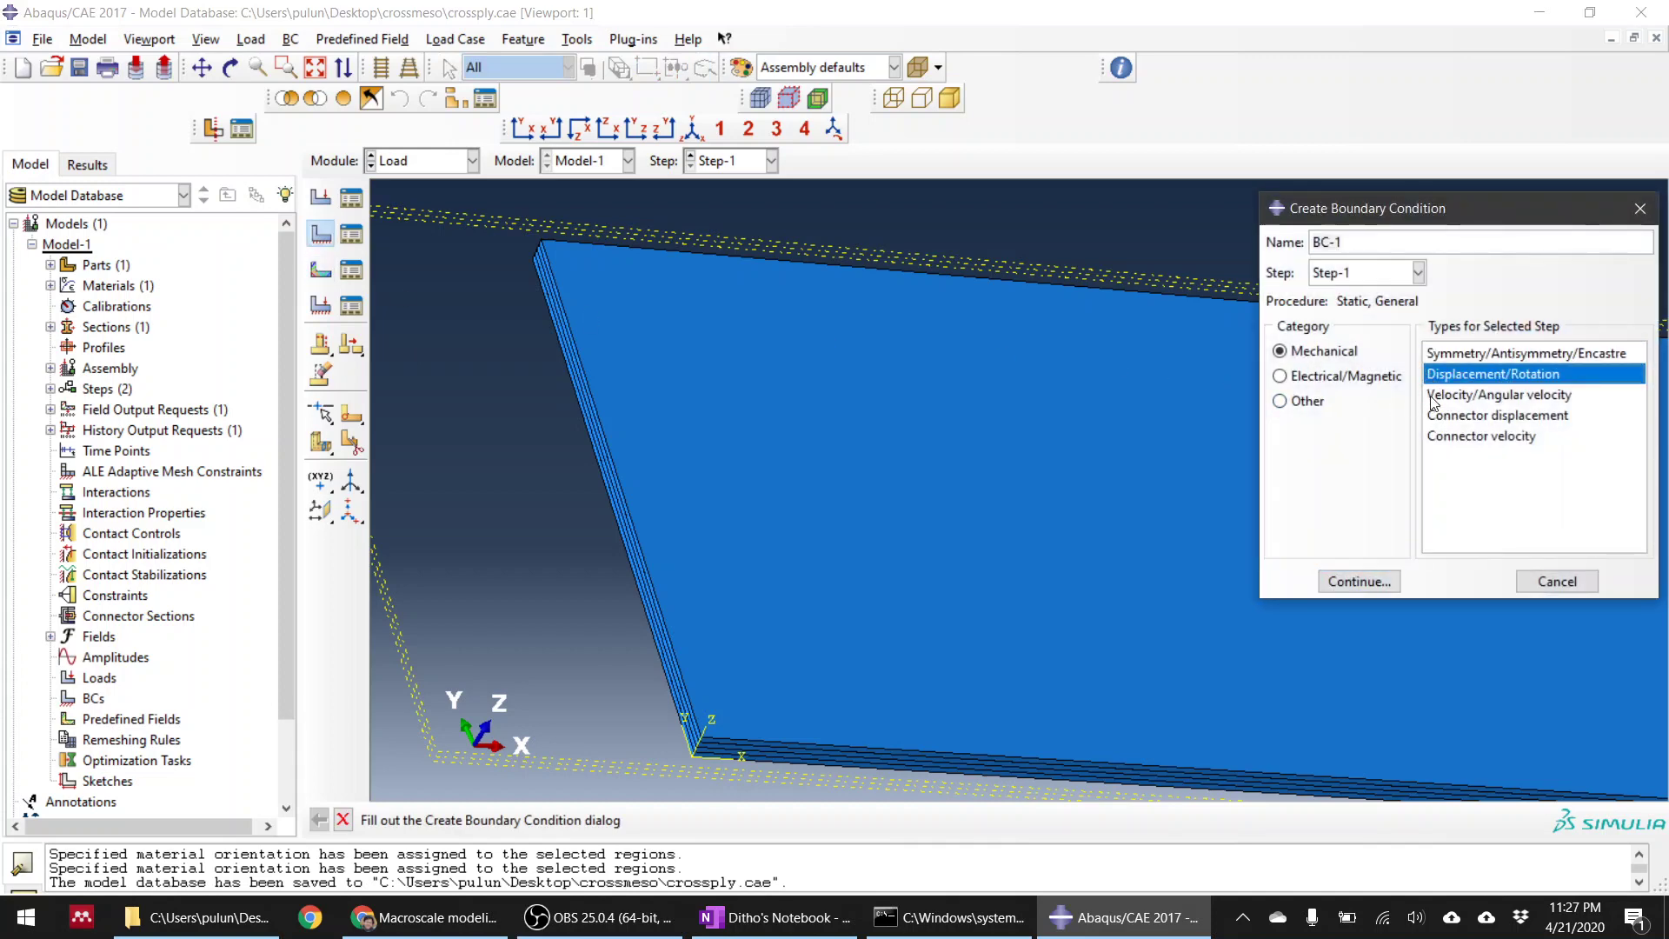
left_click(1361, 581)
Step: Assign BC-1 to all four ply faces at the laminate's origin end, picking faces by a 20-degree face angle
scroll(622, 570, "down", 3)
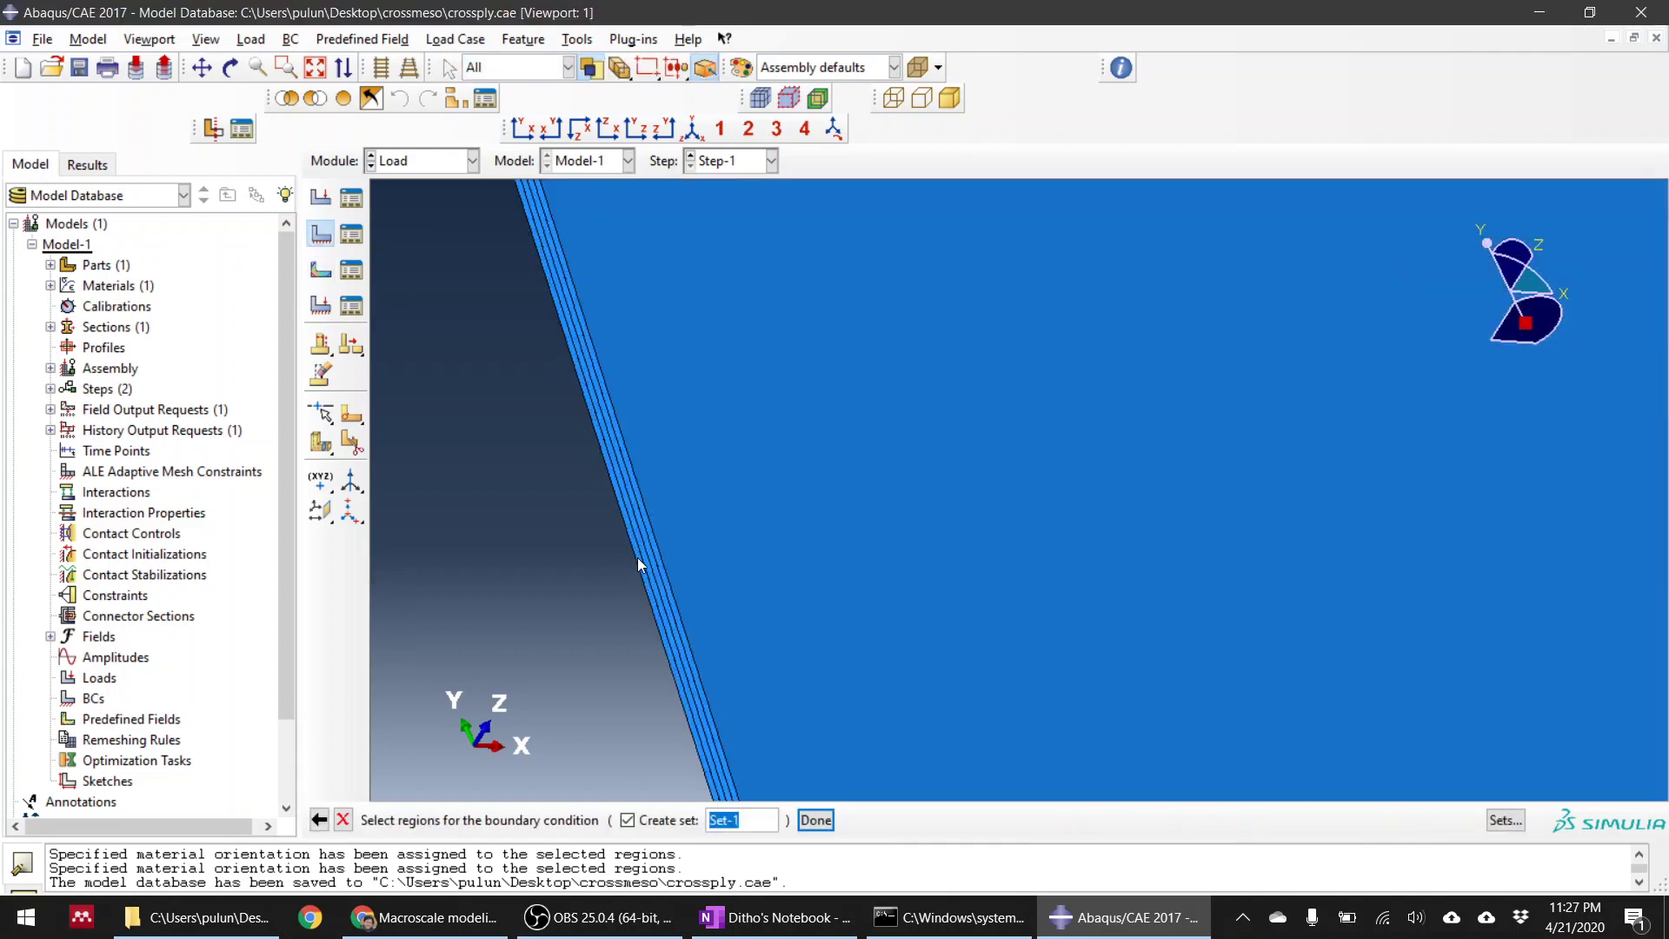
scroll(642, 555, "up", 3)
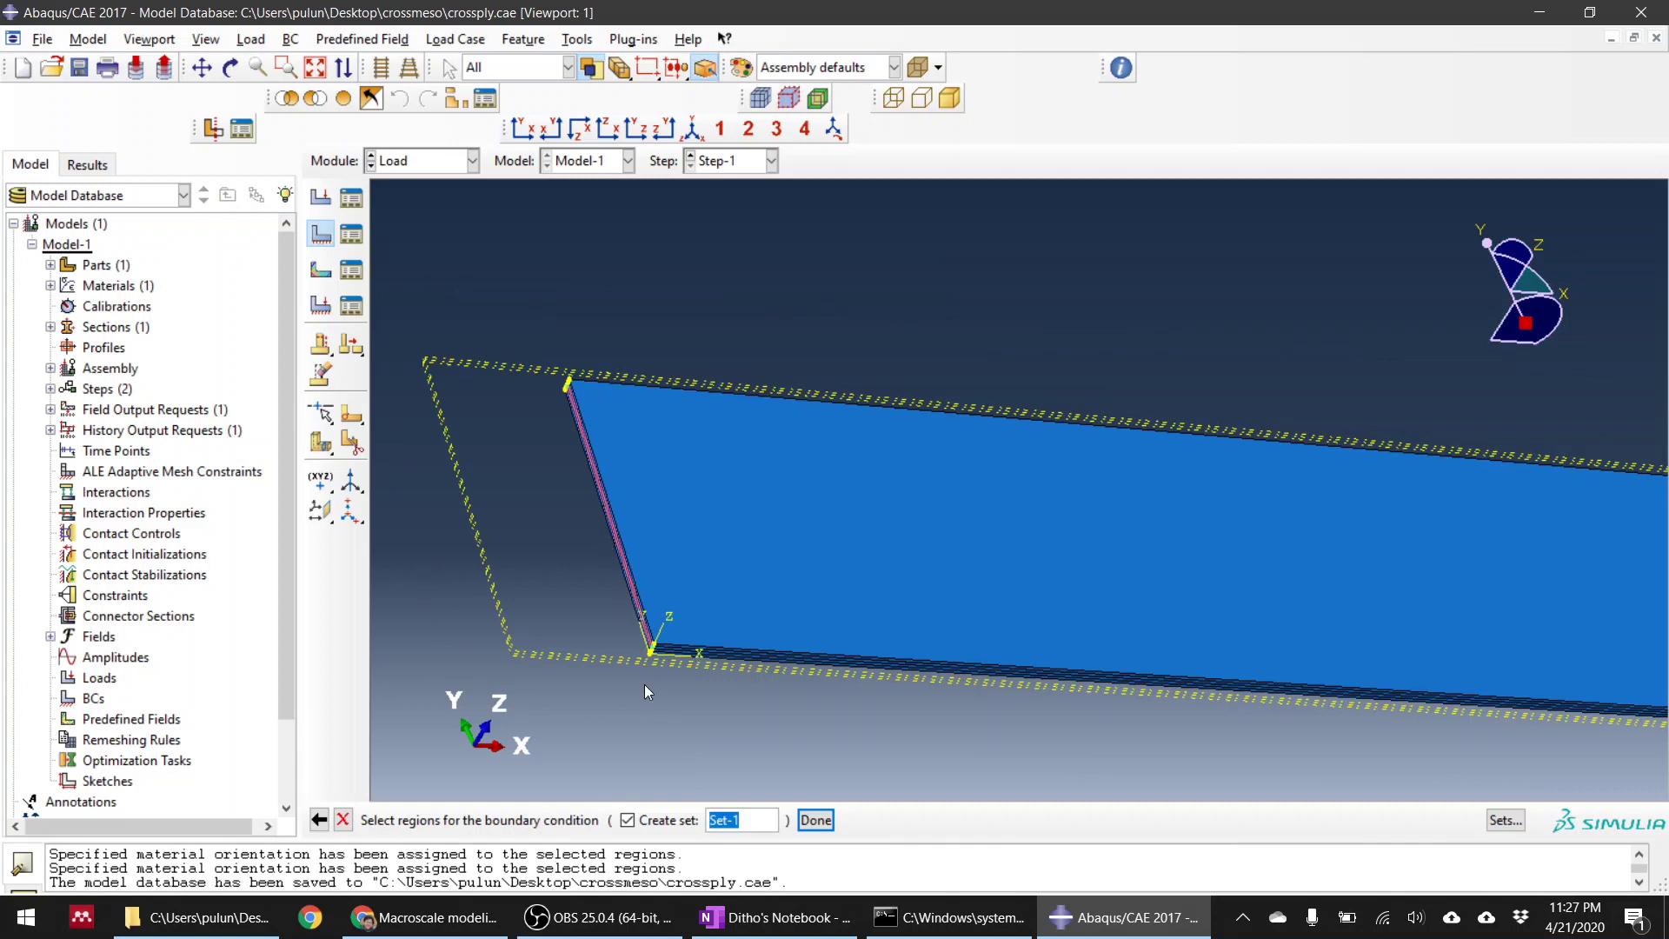
scroll(660, 626, "down", 4)
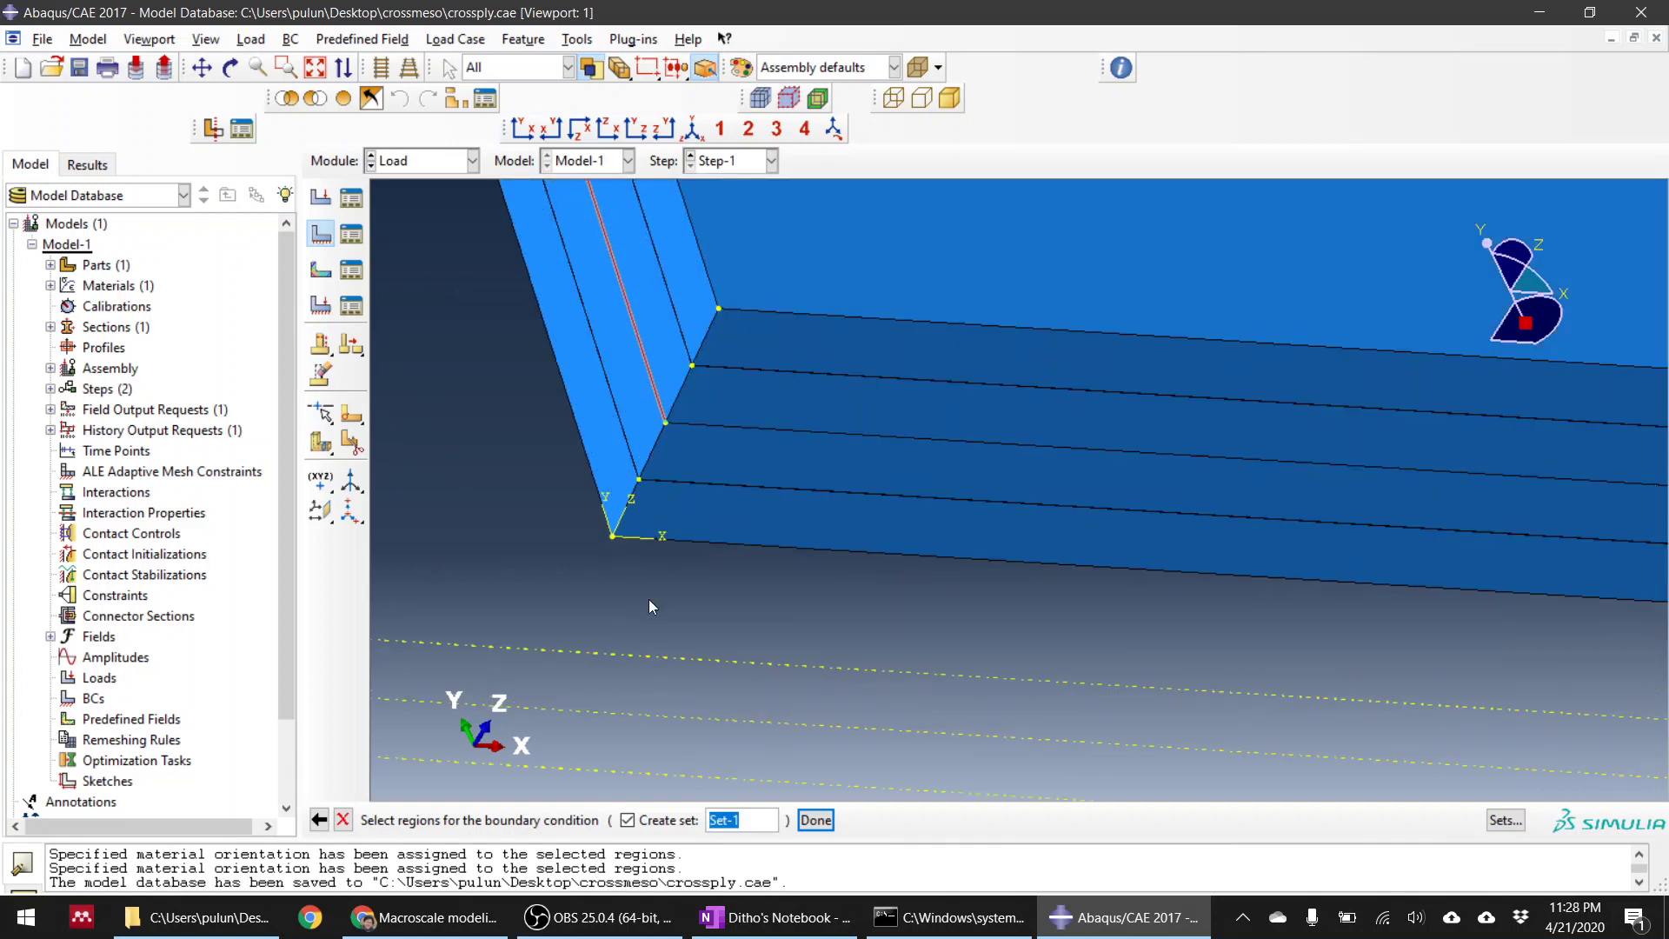
left_click(622, 200)
left_click(533, 68)
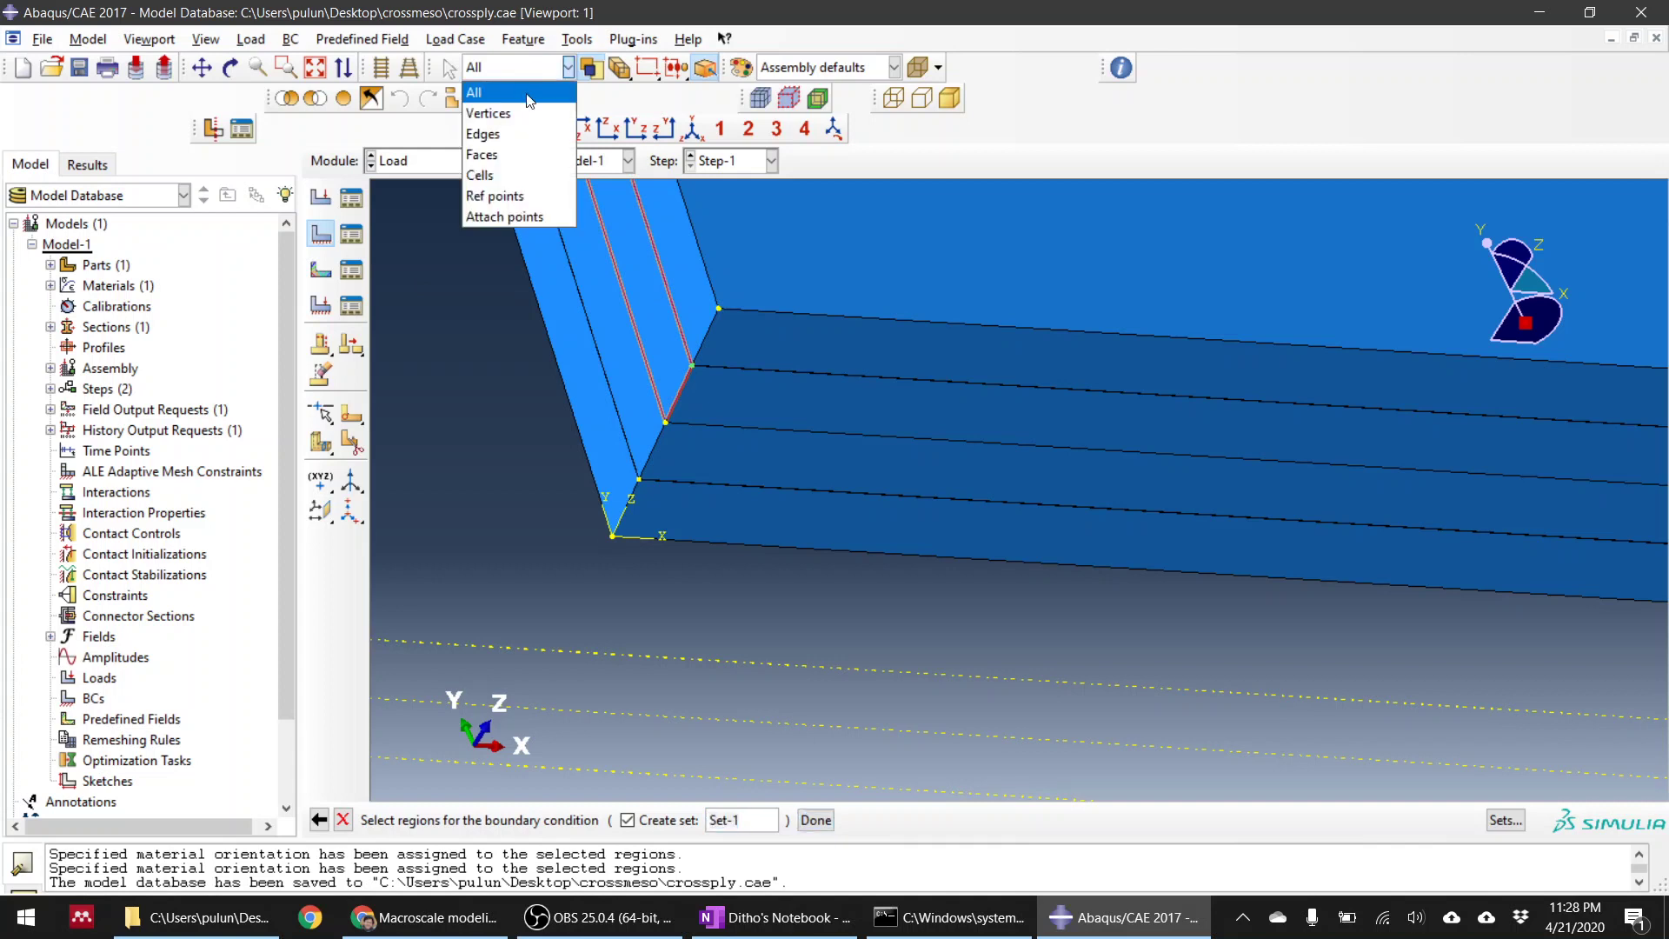
left_click(518, 155)
left_click(727, 820)
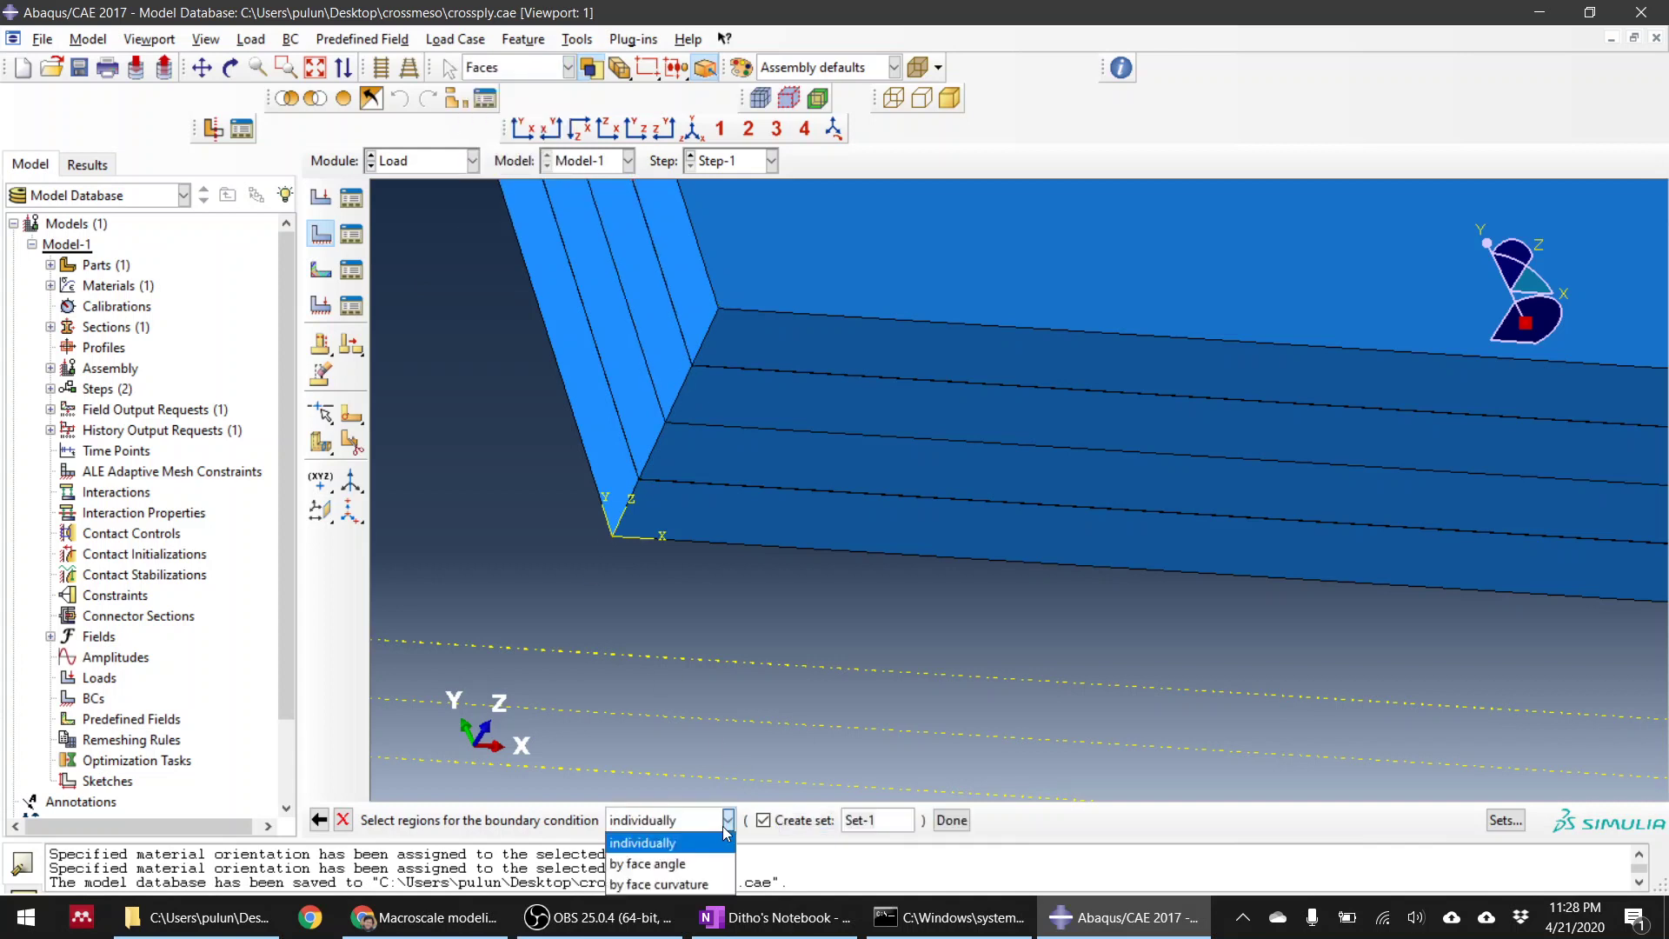
left_click(686, 864)
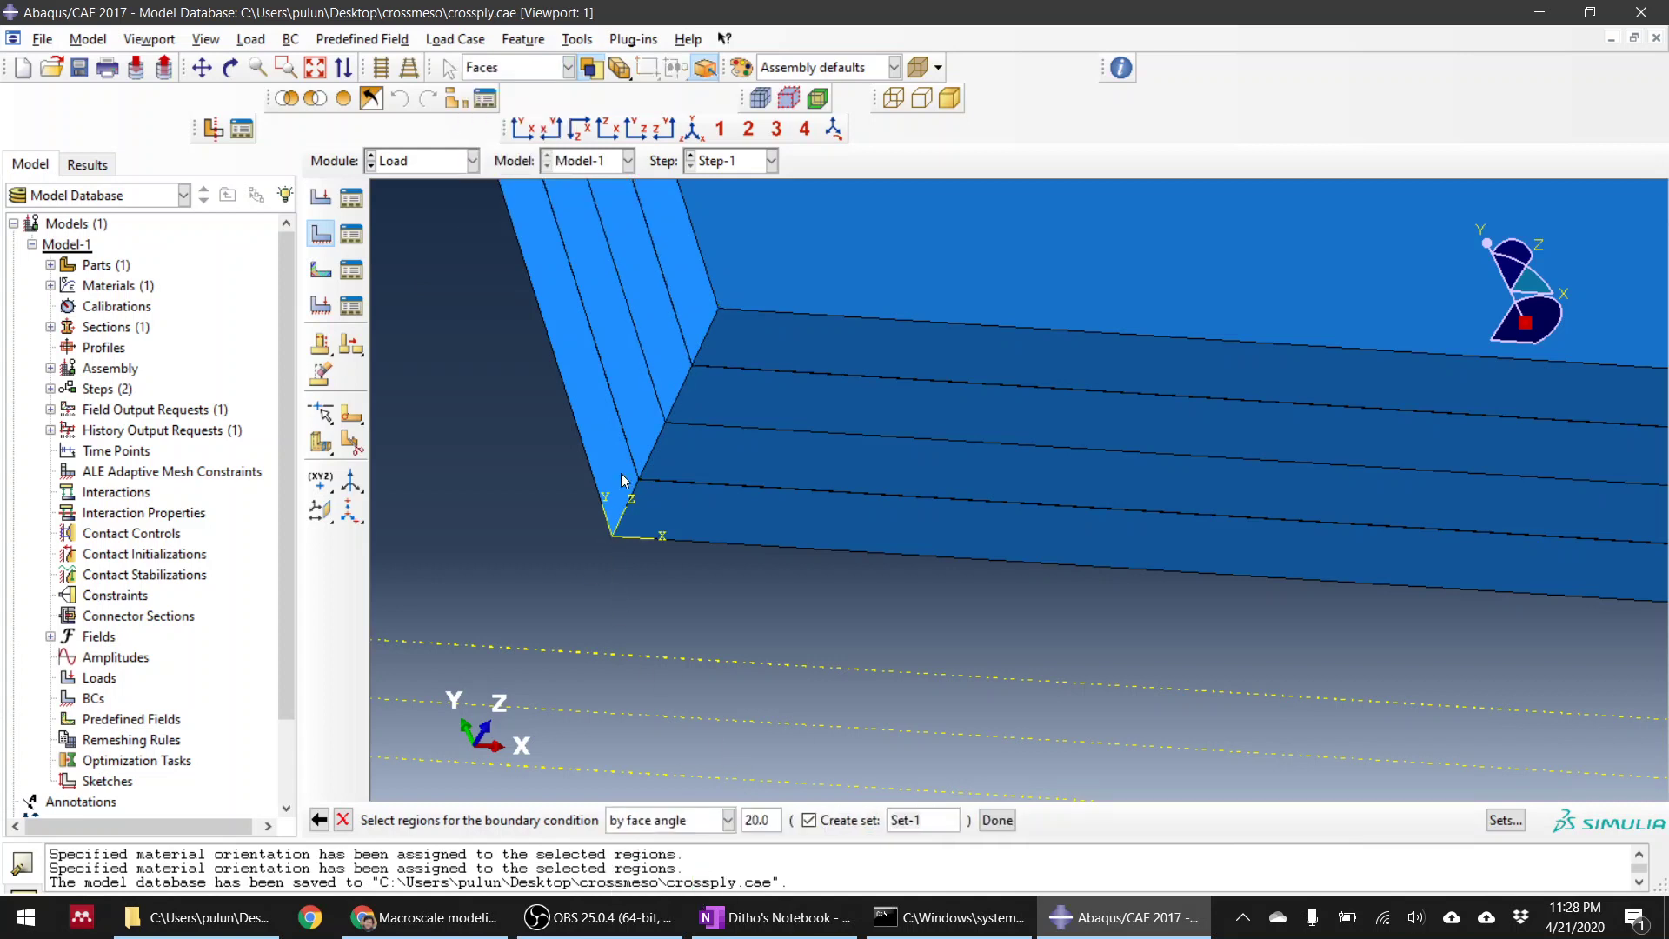
left_click(618, 456)
scroll(786, 705, "down", 5)
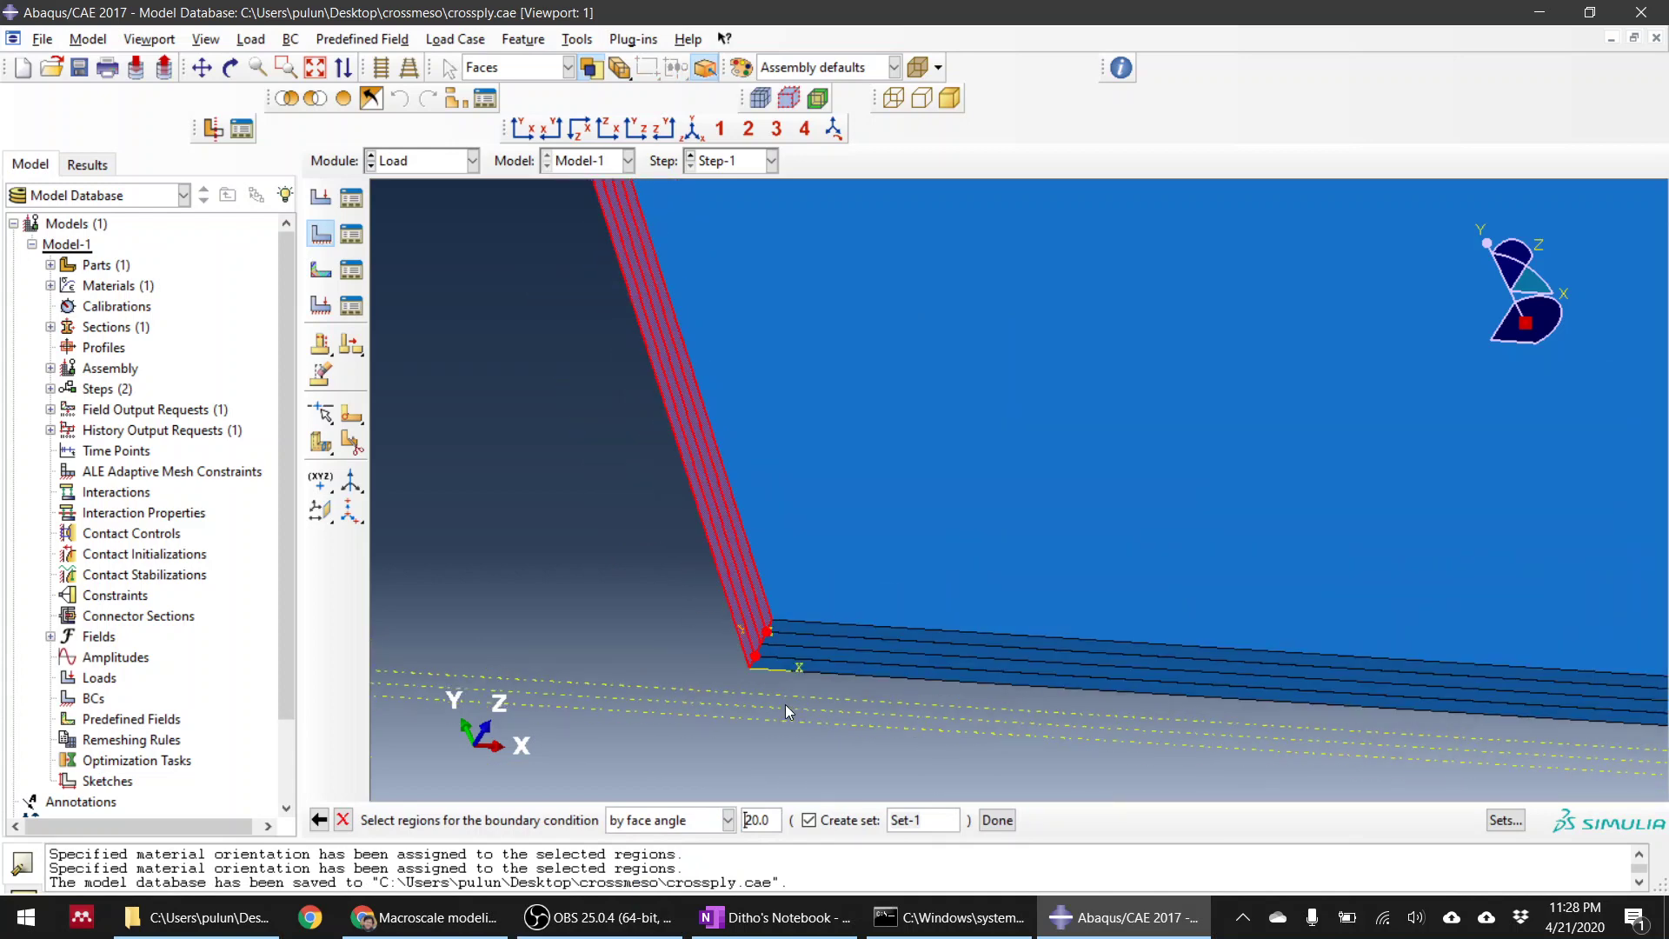
left_click(1006, 822)
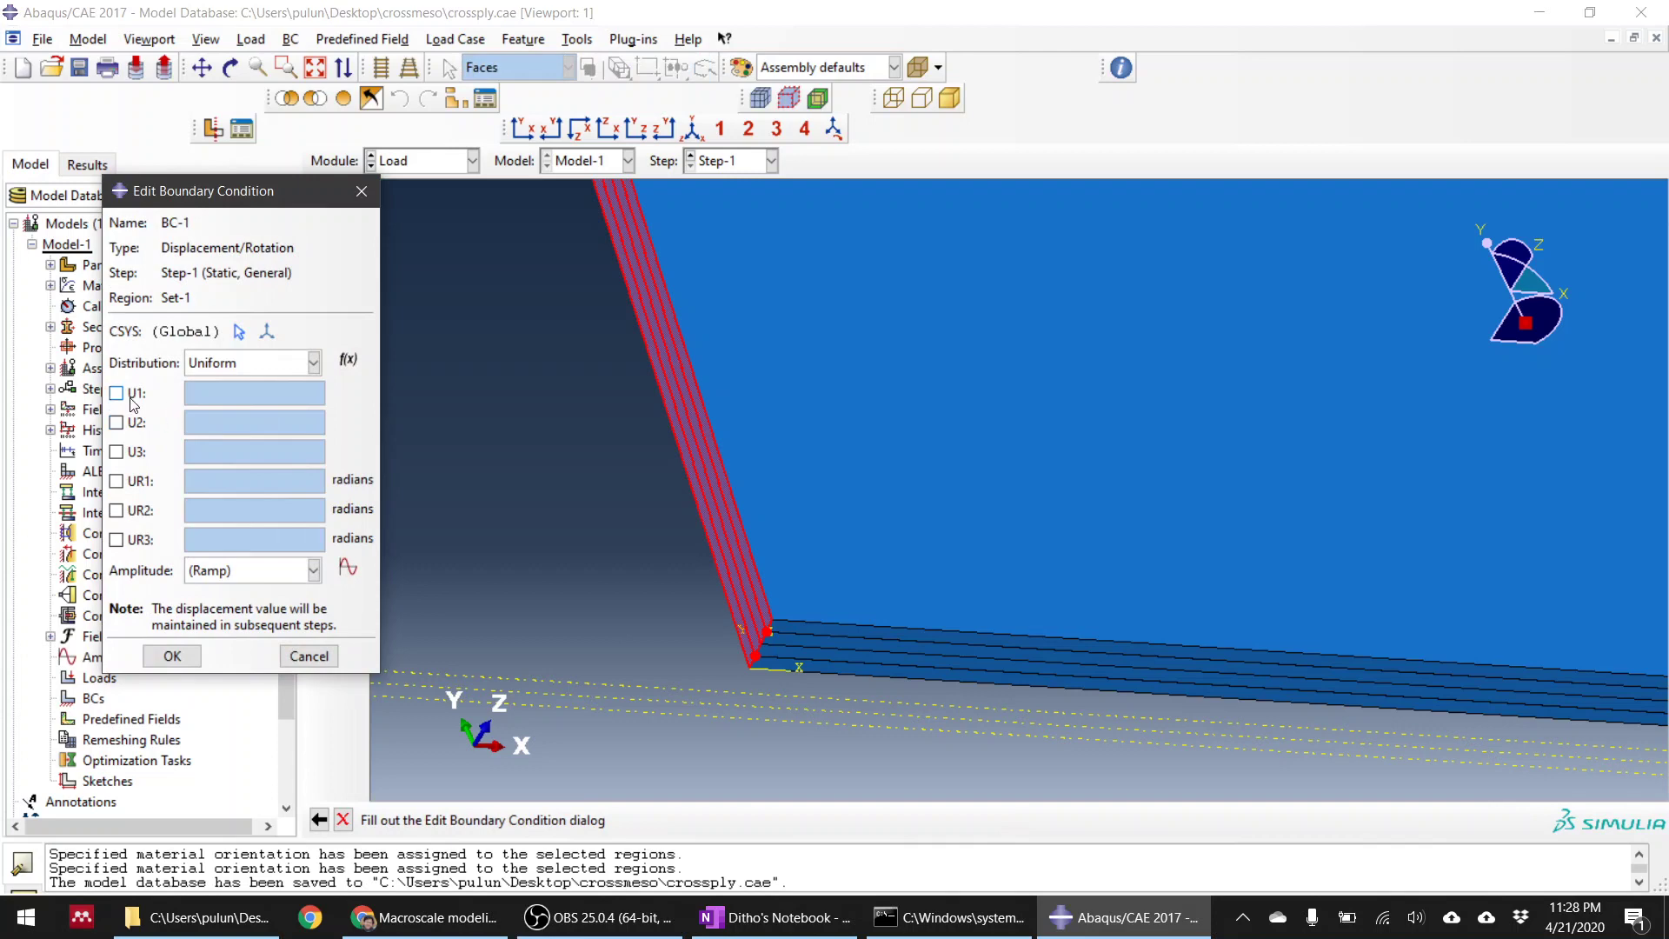
Step: Fix BC-1 in all directions by setting U1, U2, U3, UR1, UR2 and UR3 to 0
left_click(116, 393)
left_click(116, 423)
left_click(115, 451)
left_click(116, 481)
left_click(115, 510)
left_click(115, 540)
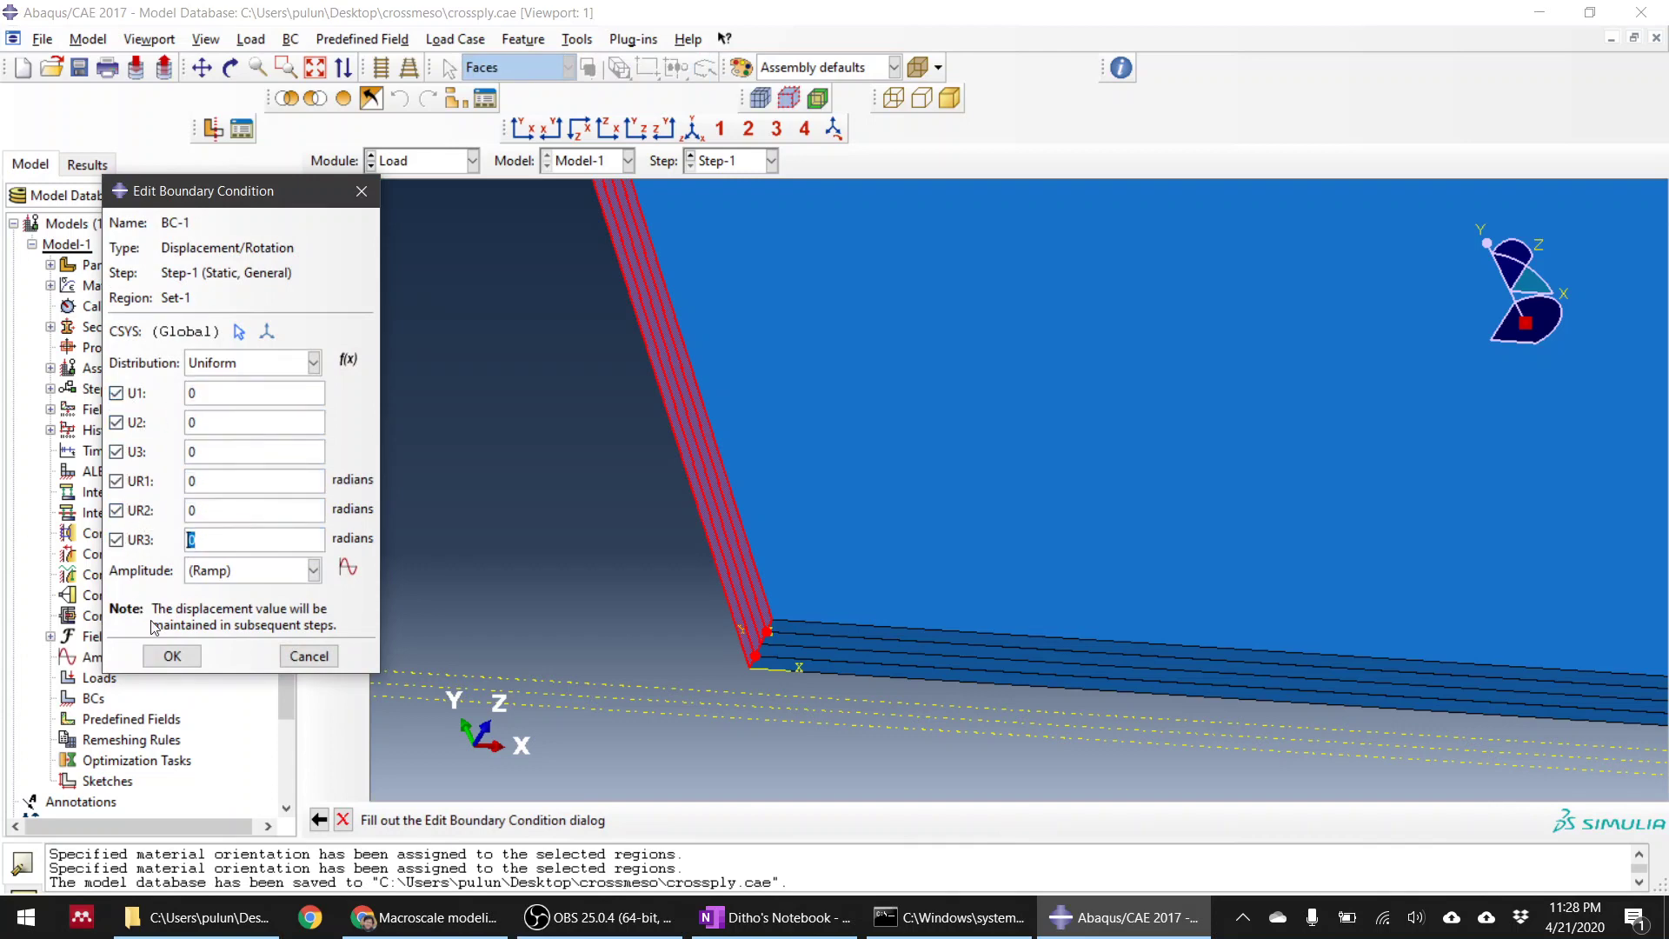
left_click(172, 656)
Step: Create a Displacement/Rotation boundary condition BC-2 in Step-1 on the ply faces at the laminate's far X end
scroll(970, 575, "down", 5)
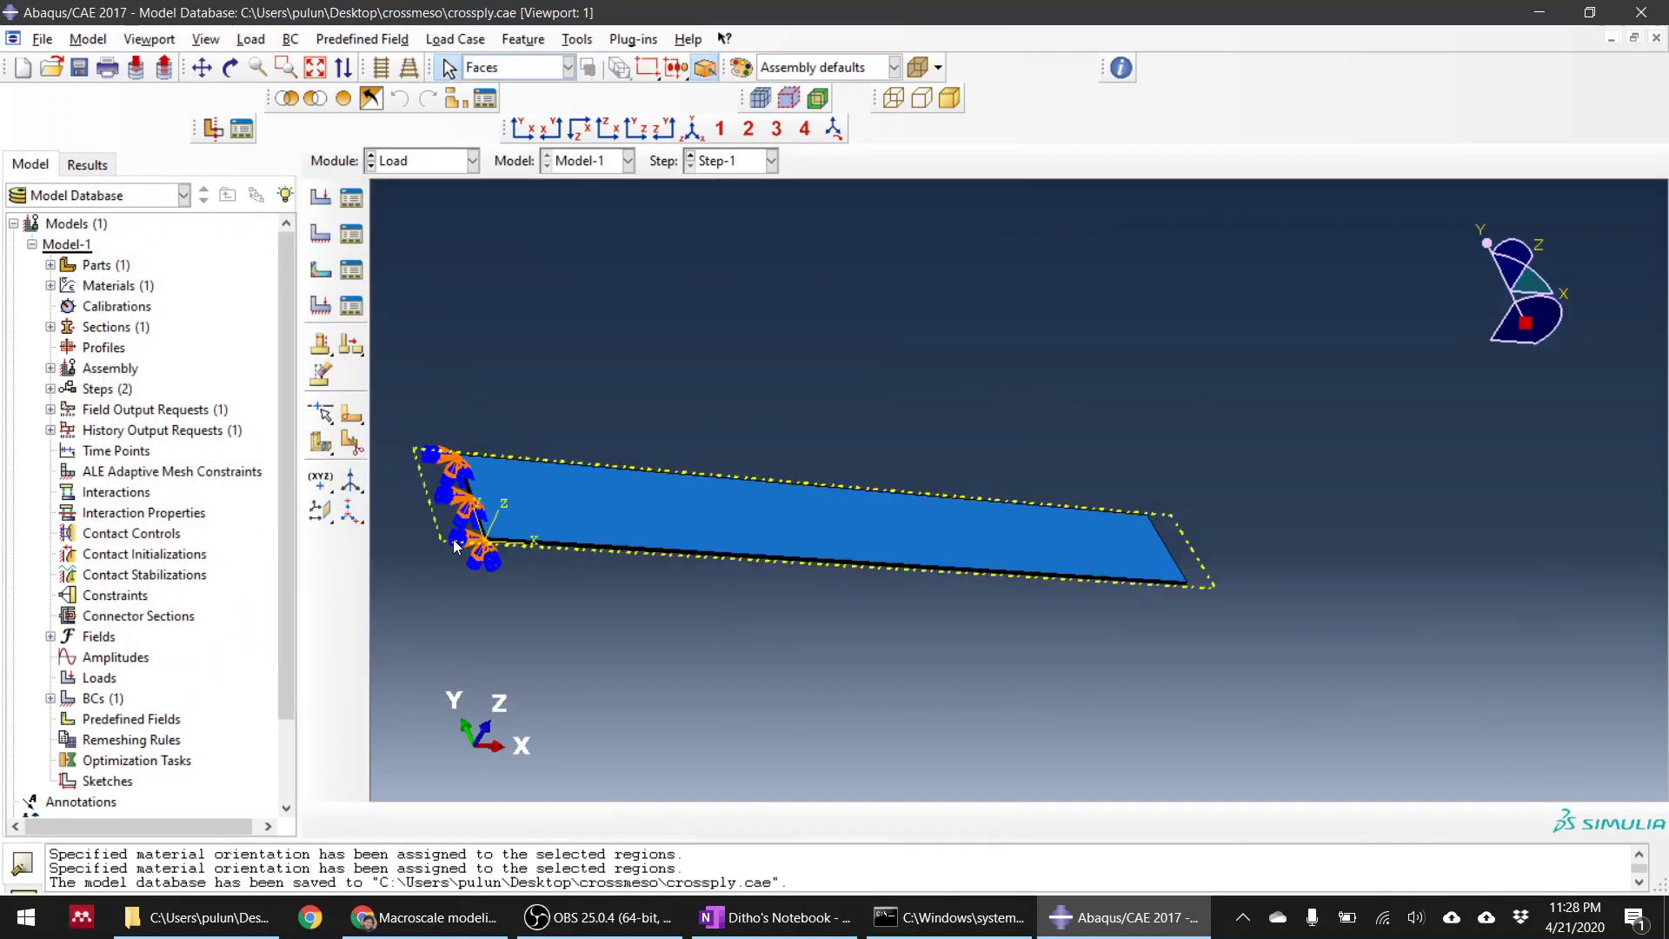
left_click_drag(970, 576, 861, 608, "ctrl+alt")
scroll(1313, 699, "up", 5)
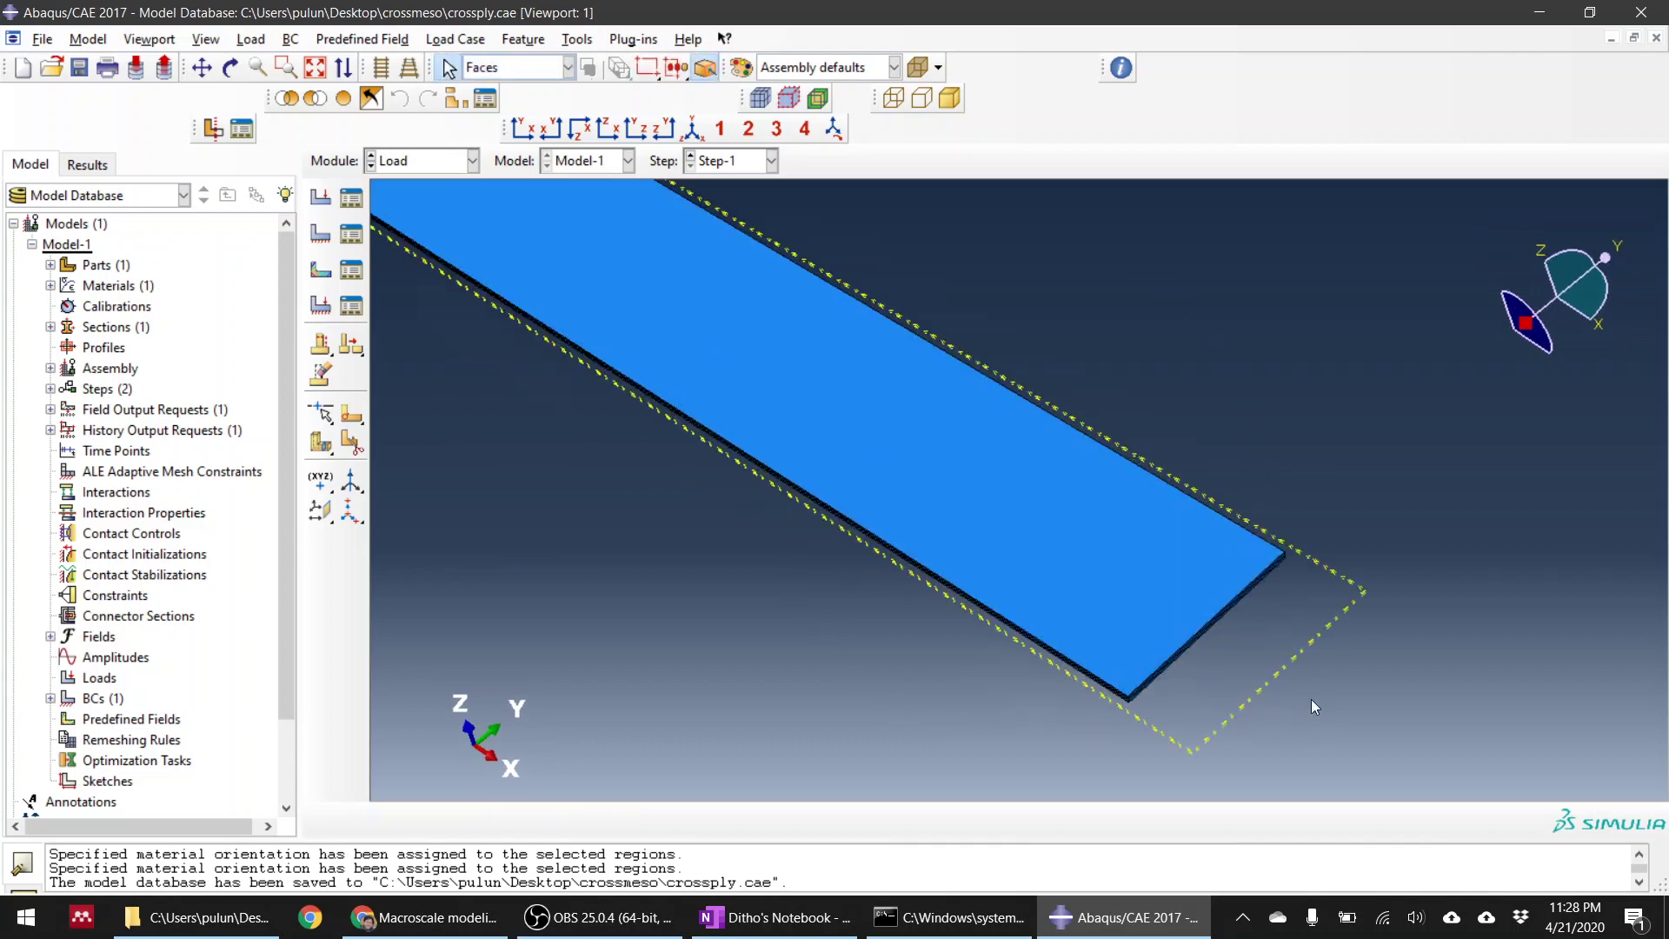
left_click_drag(1036, 737, 975, 622, "ctrl+alt")
scroll(1026, 365, "up", 4)
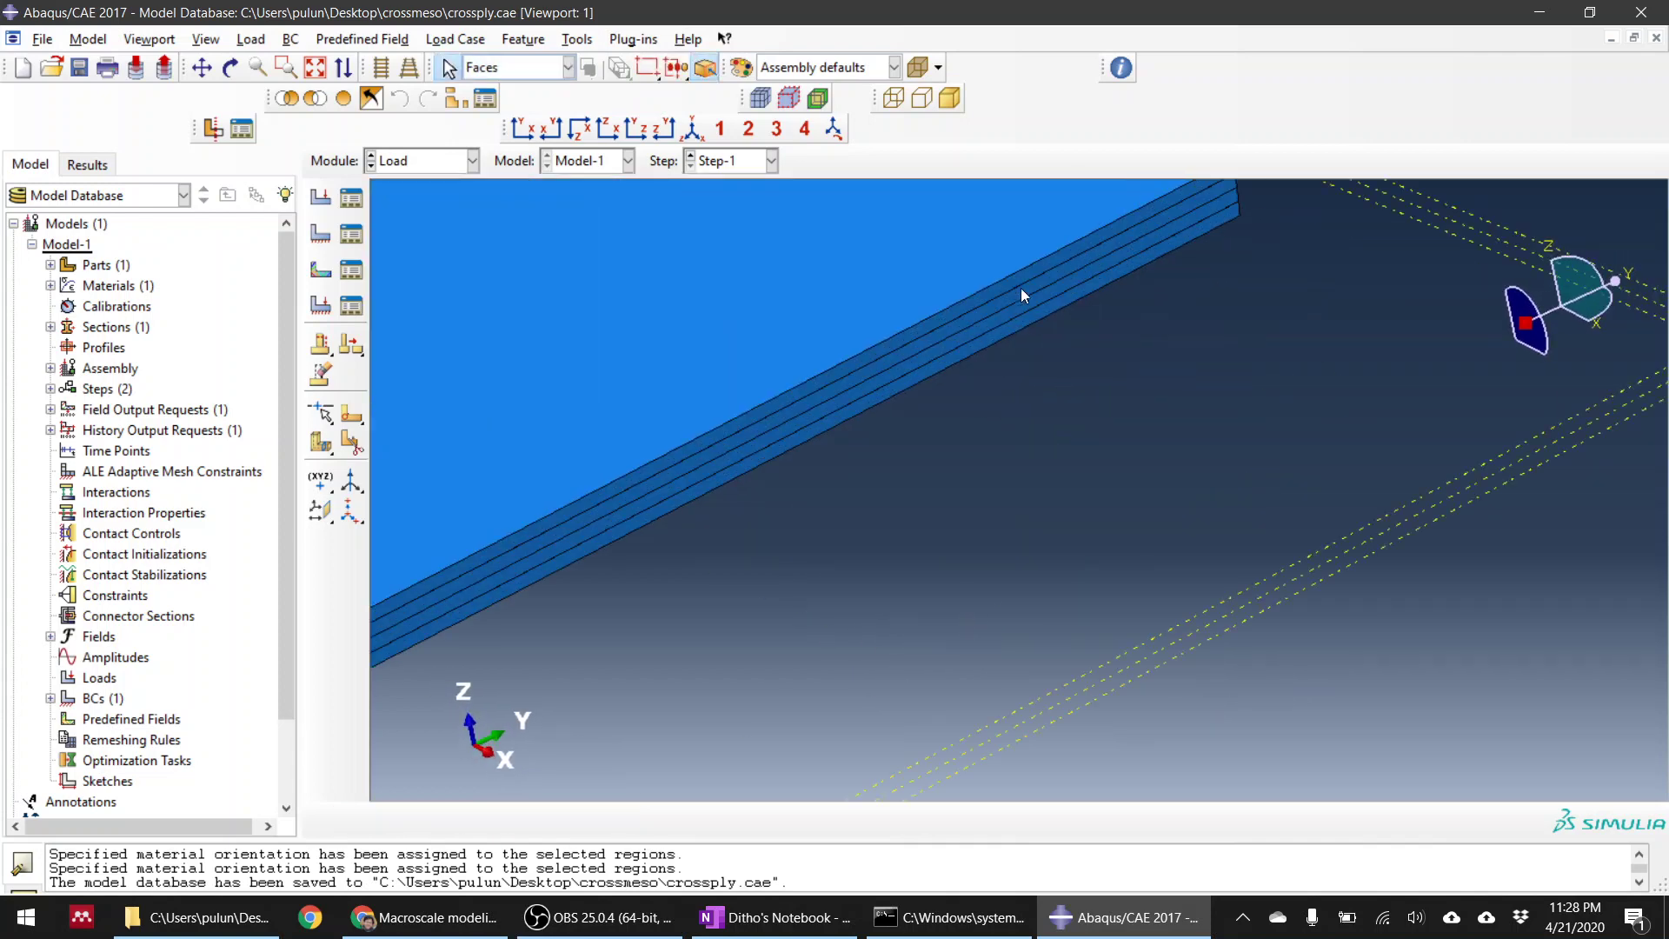
scroll(1052, 393, "down", 2)
scroll(1053, 396, "up", 2)
left_click(321, 233)
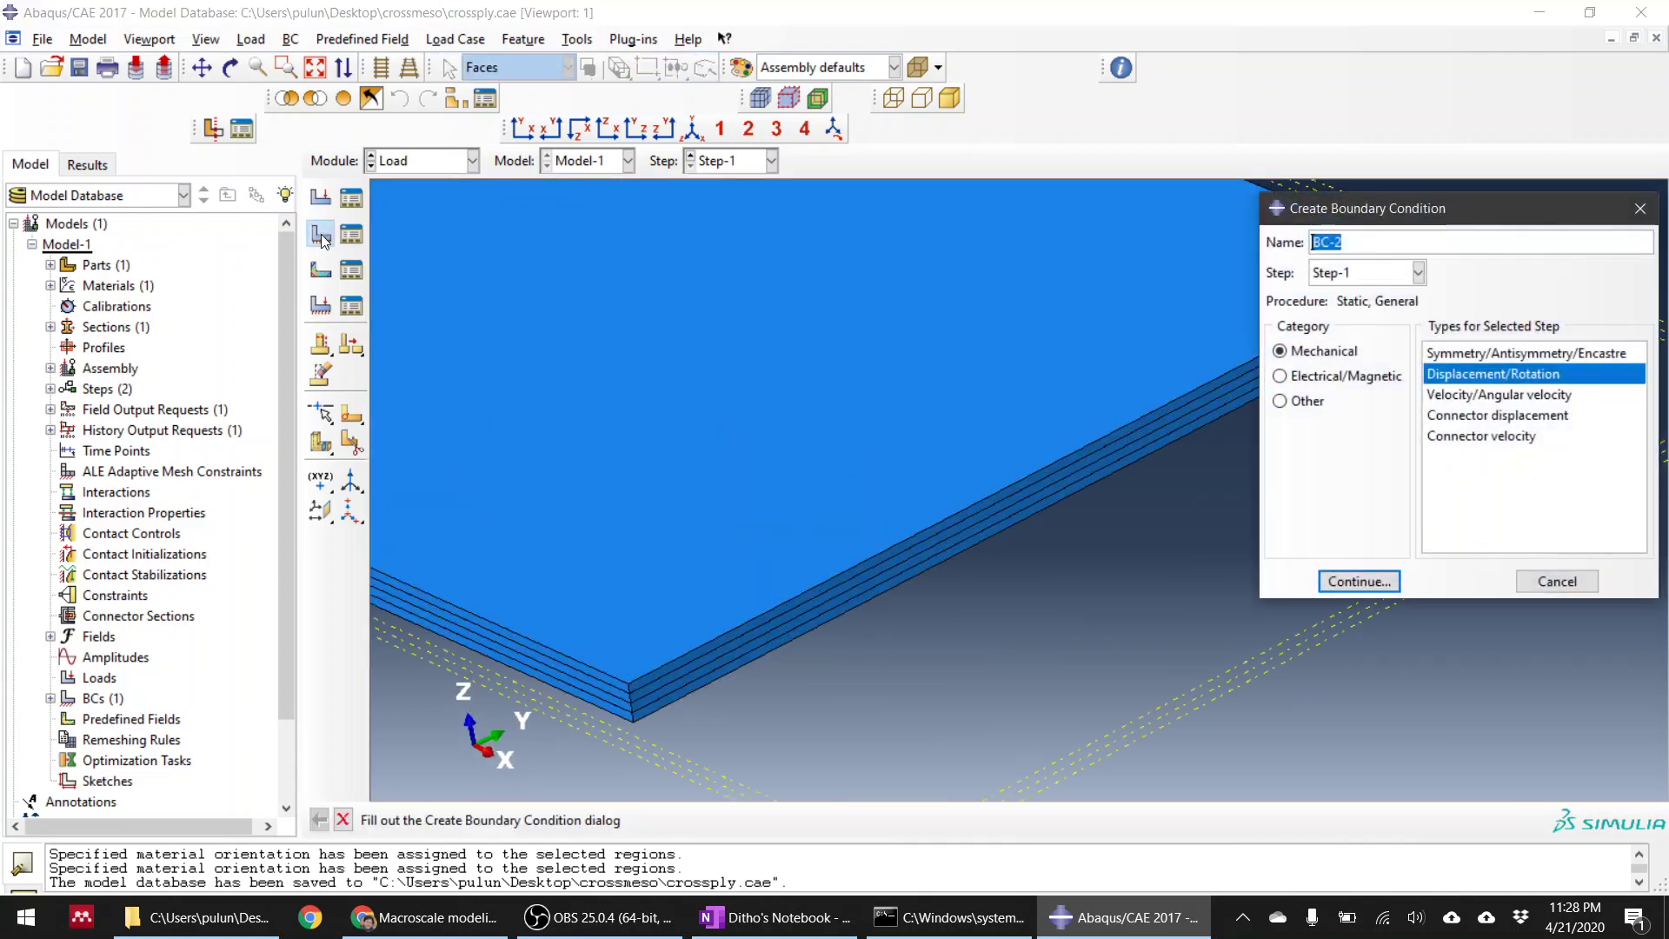
left_click(1359, 581)
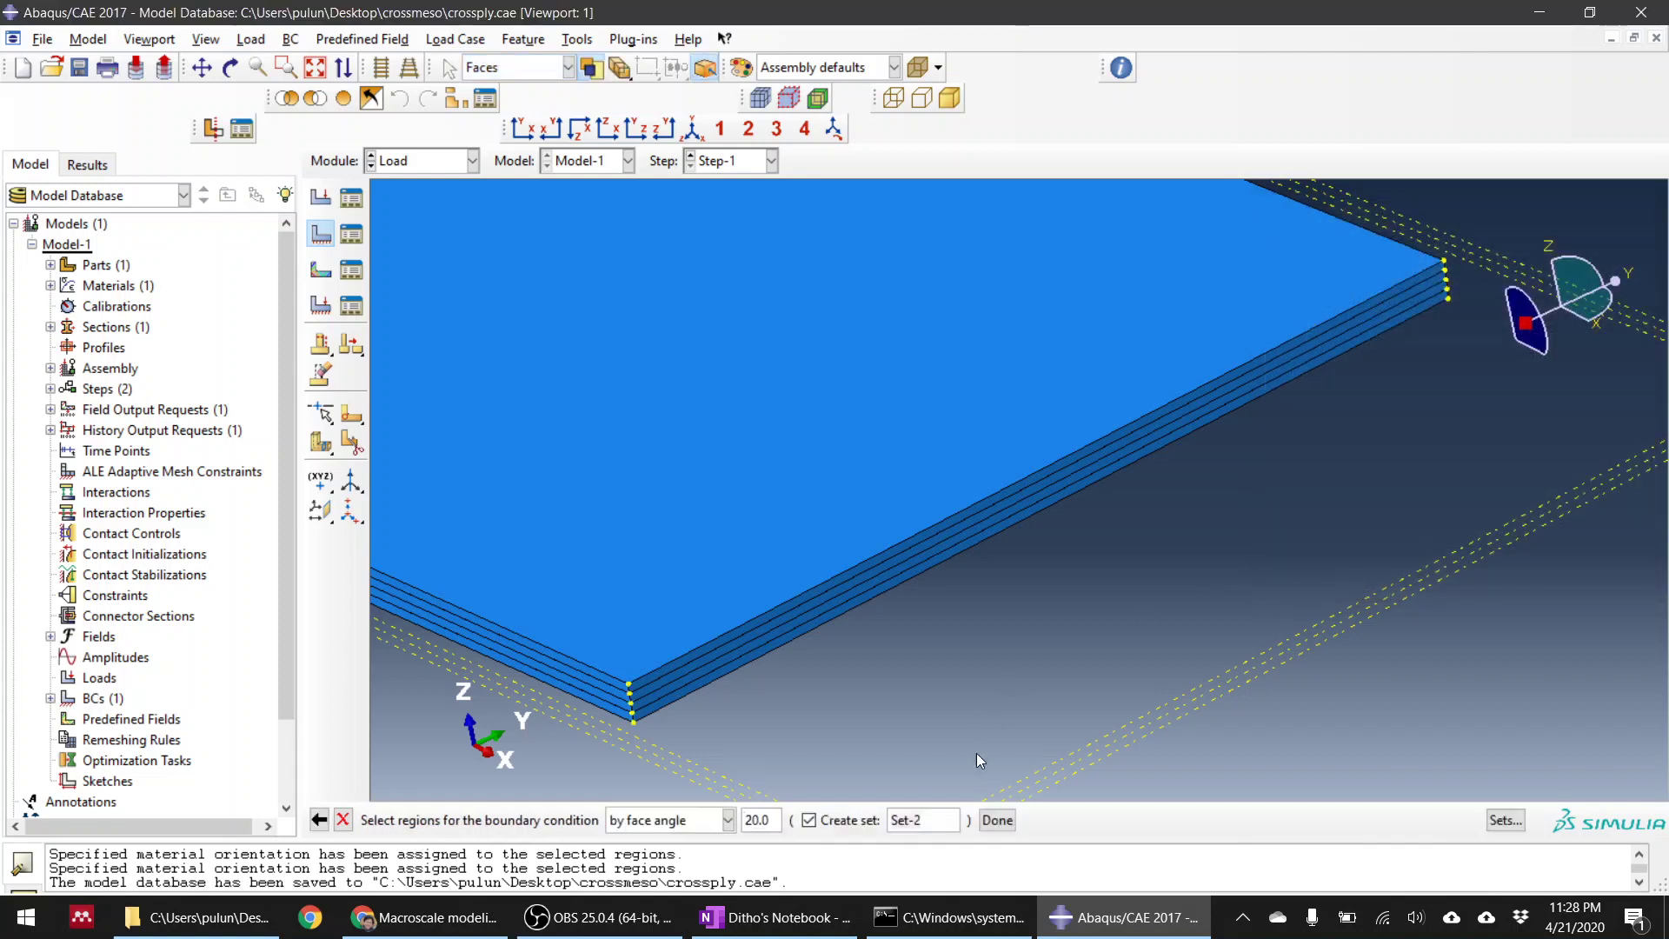
left_click(691, 686)
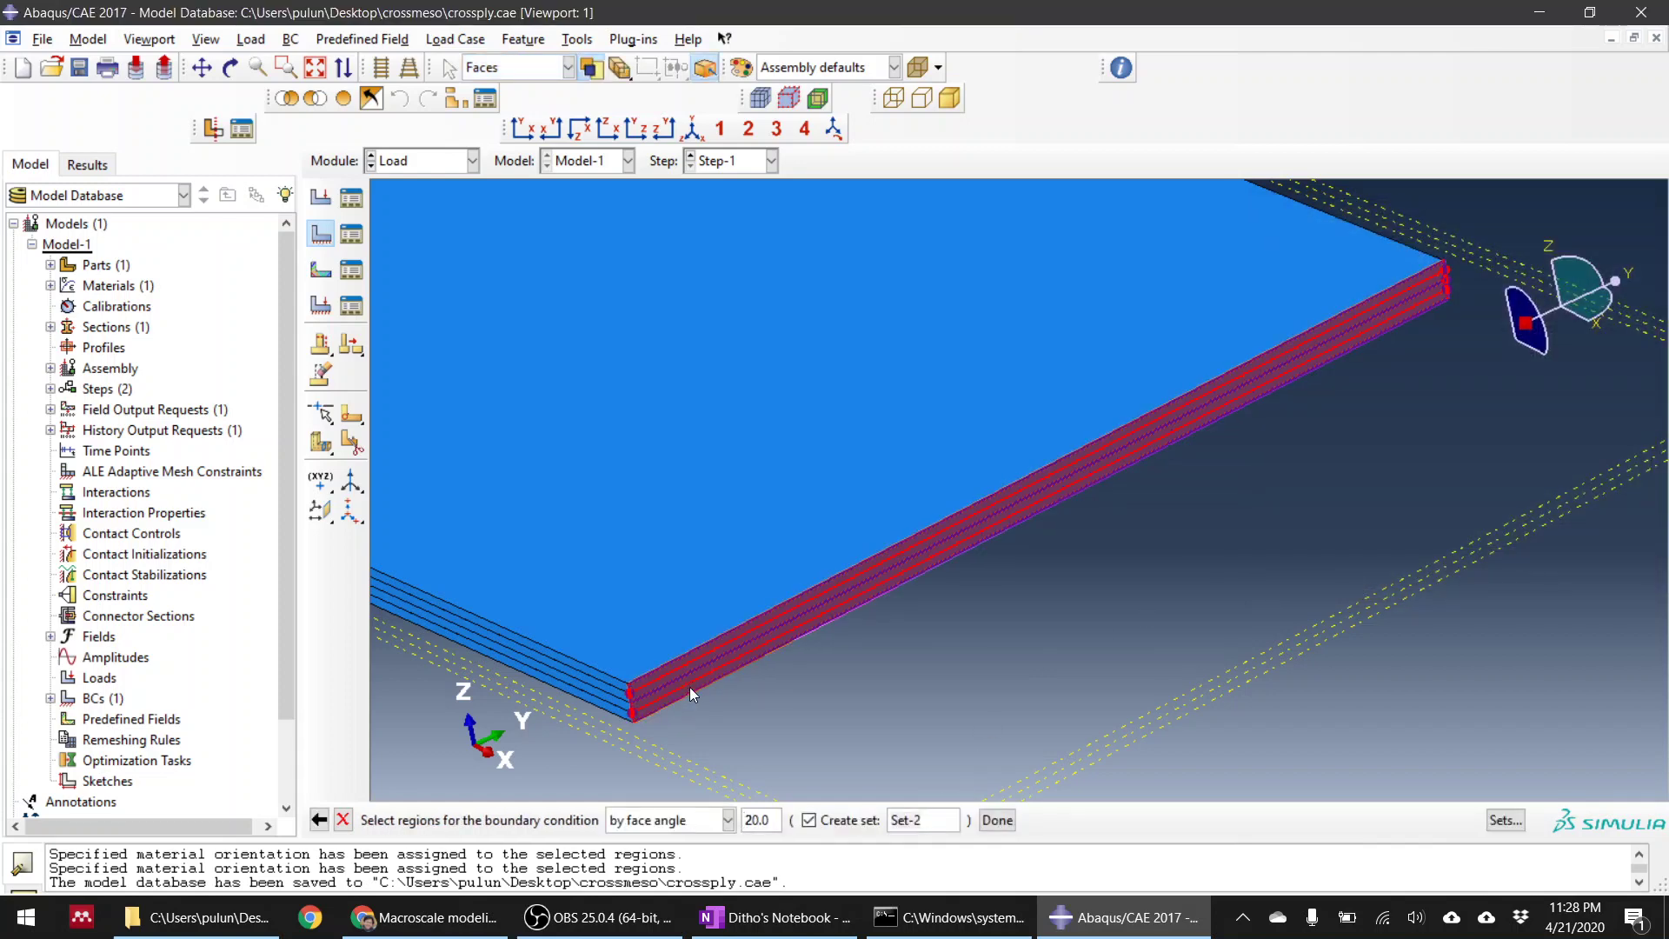
scroll(702, 696, "up", 2)
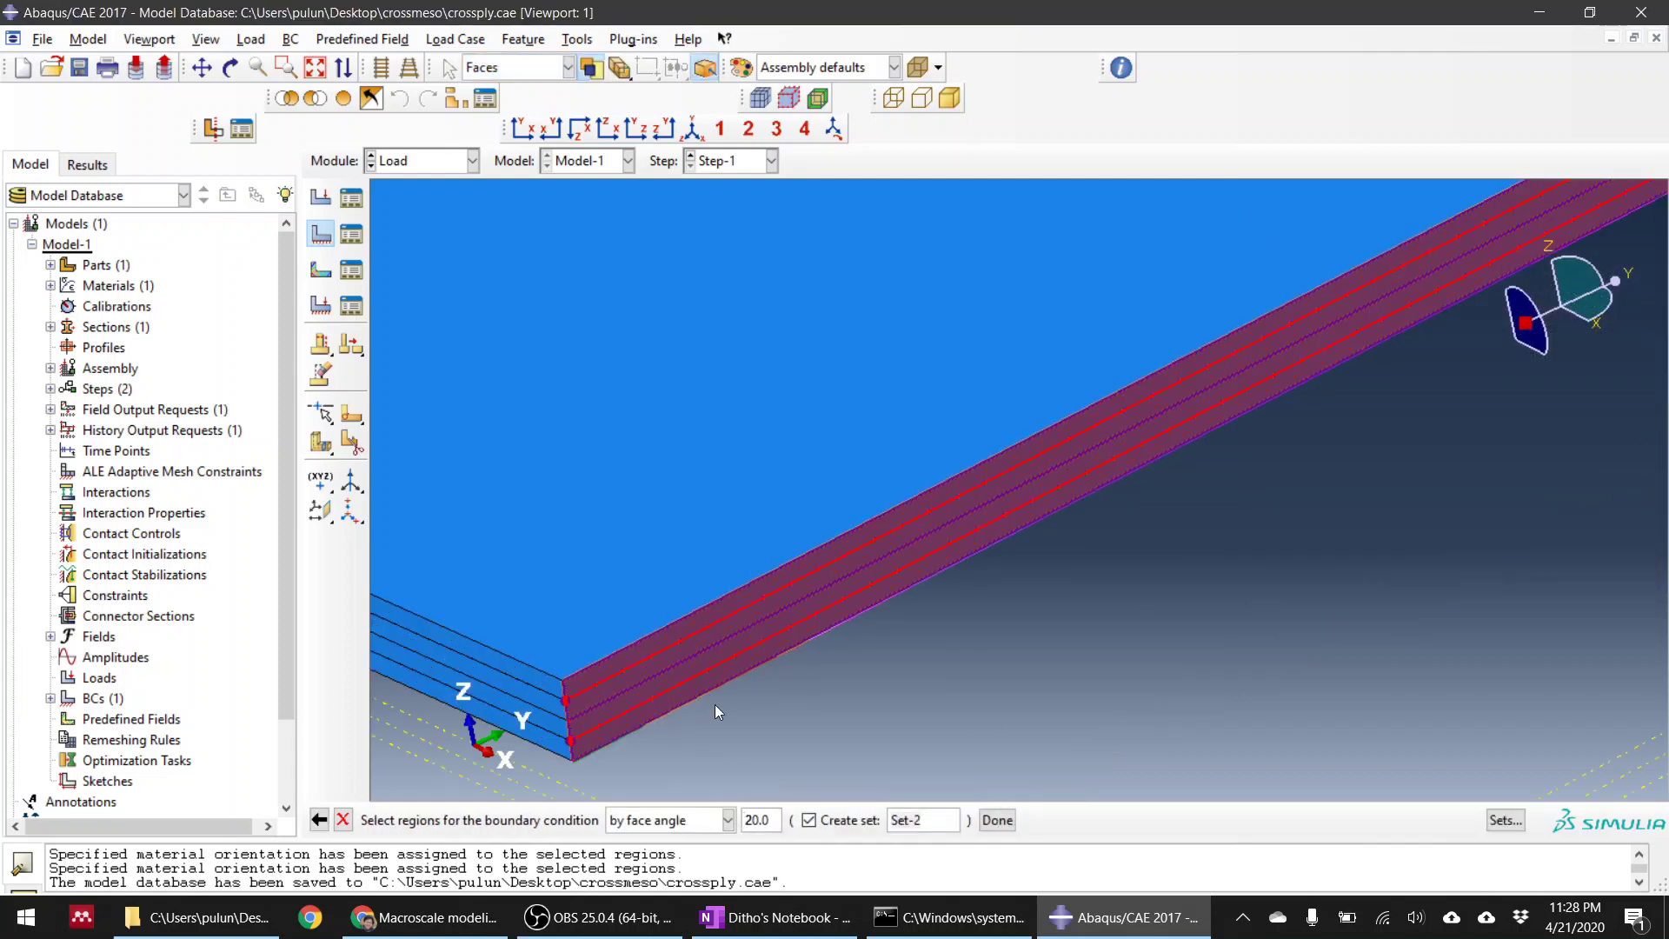
left_click(997, 820)
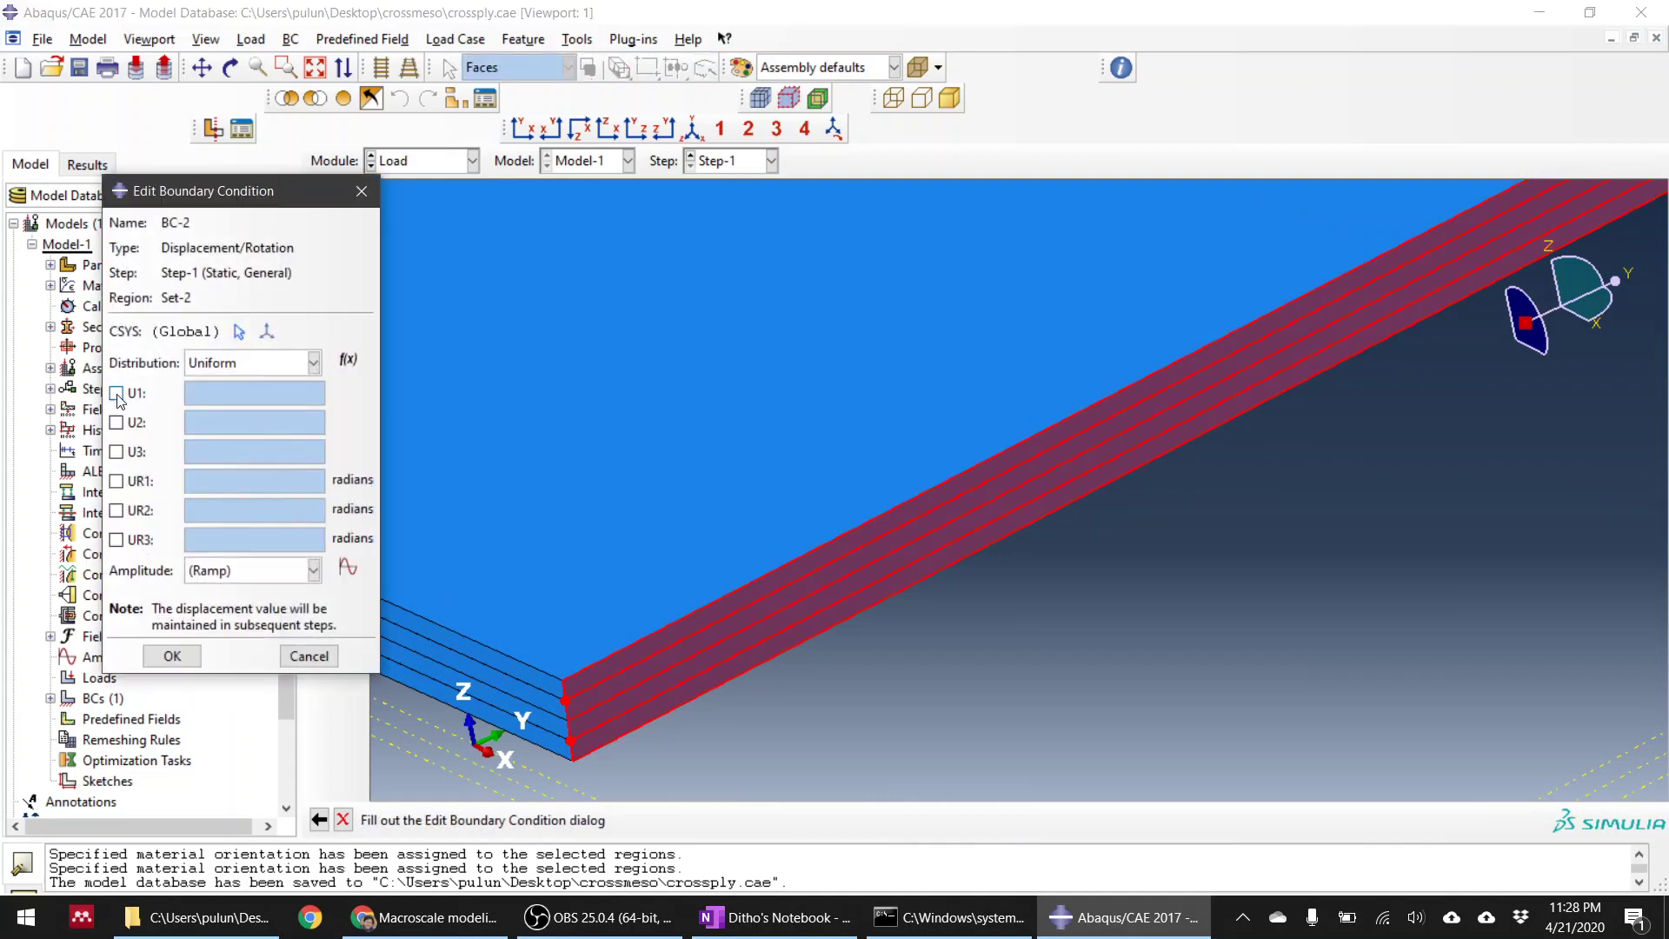
Step: Give BC-2 a prescribed U1 displacement and set U2, U3, UR1, UR2 and UR3 to 0
left_click(116, 393)
left_click(116, 422)
left_click(116, 452)
left_click(116, 481)
left_click(117, 510)
left_click(117, 540)
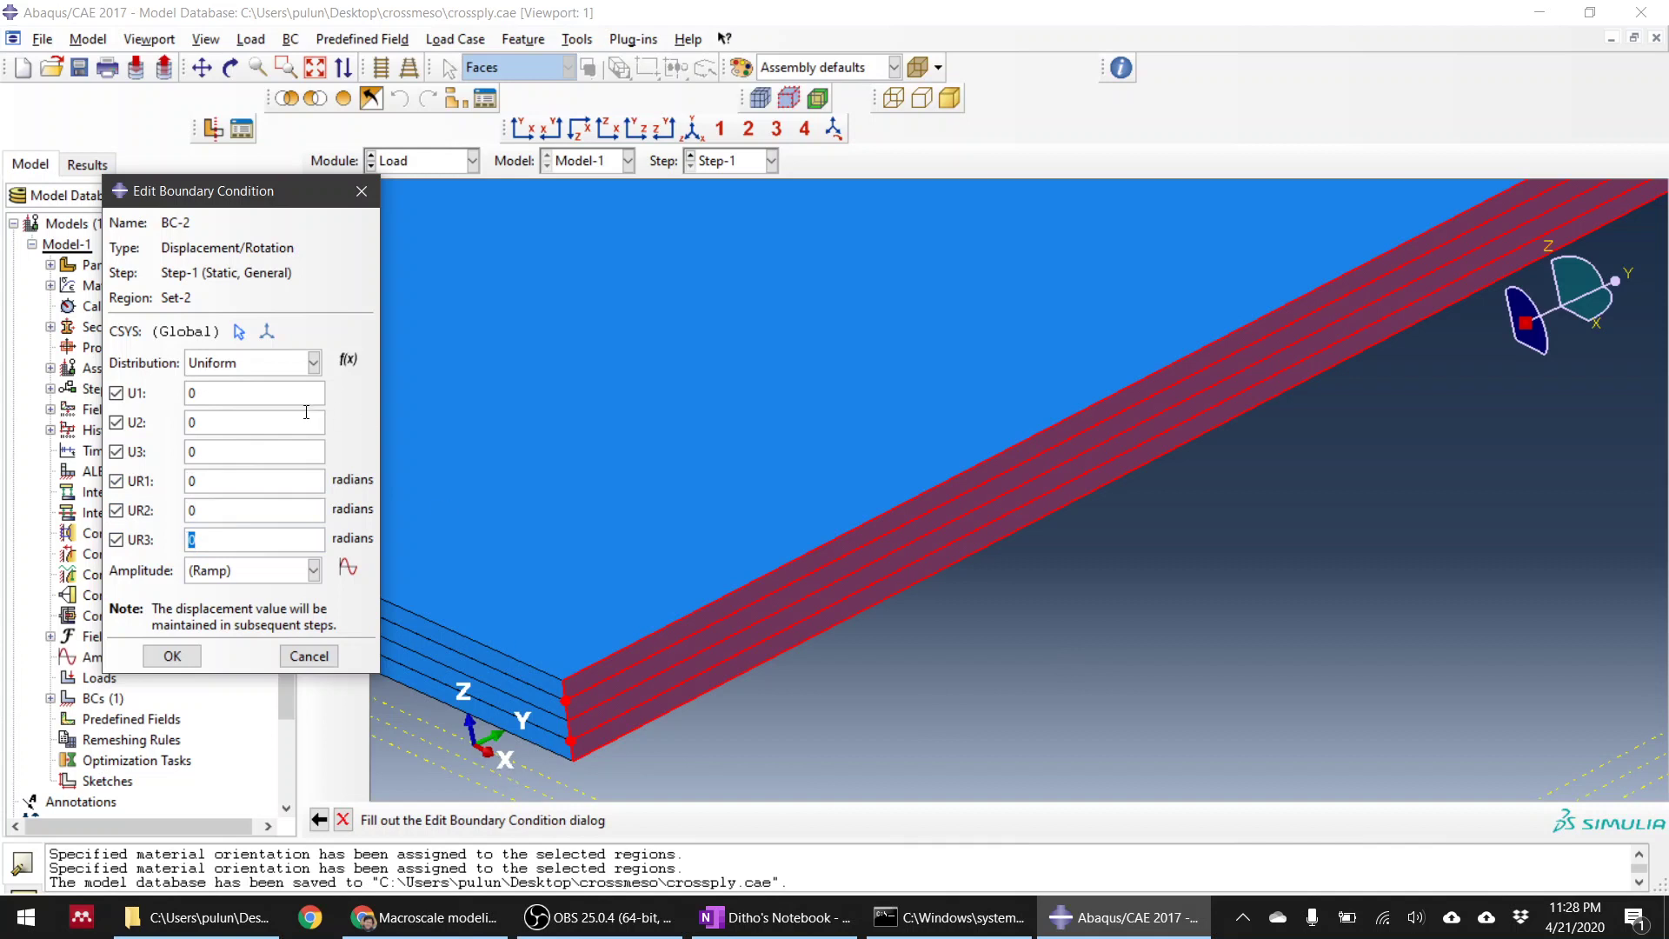
left_click_drag(219, 392, 116, 395)
left_click(171, 656)
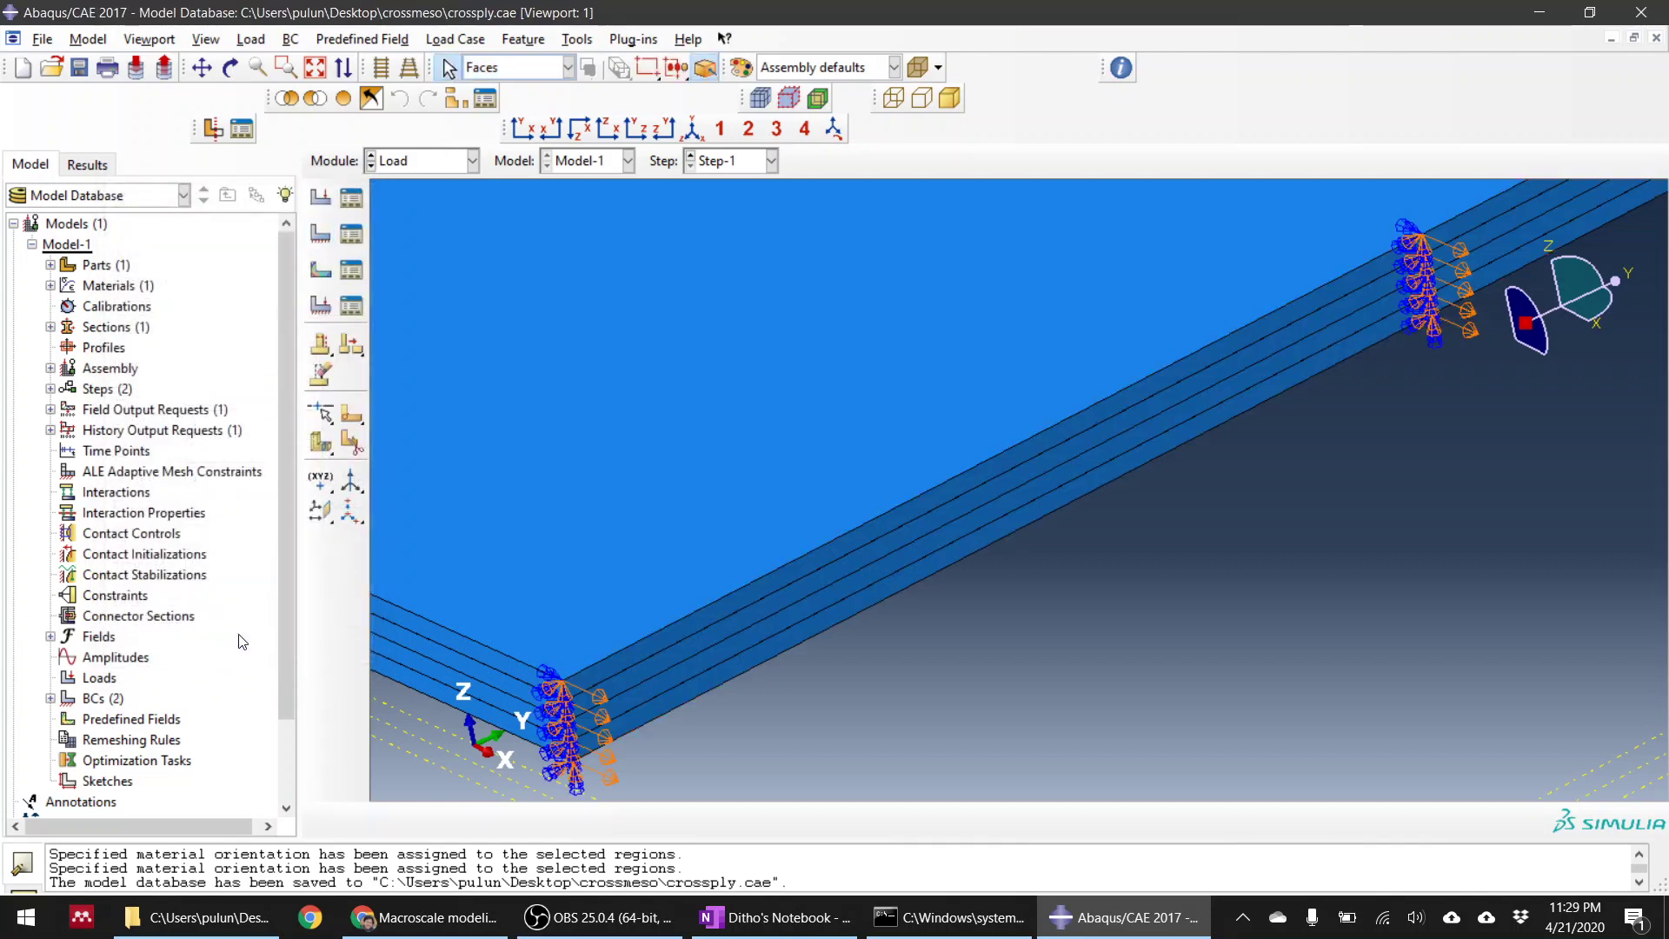
scroll(820, 524, "up", 5)
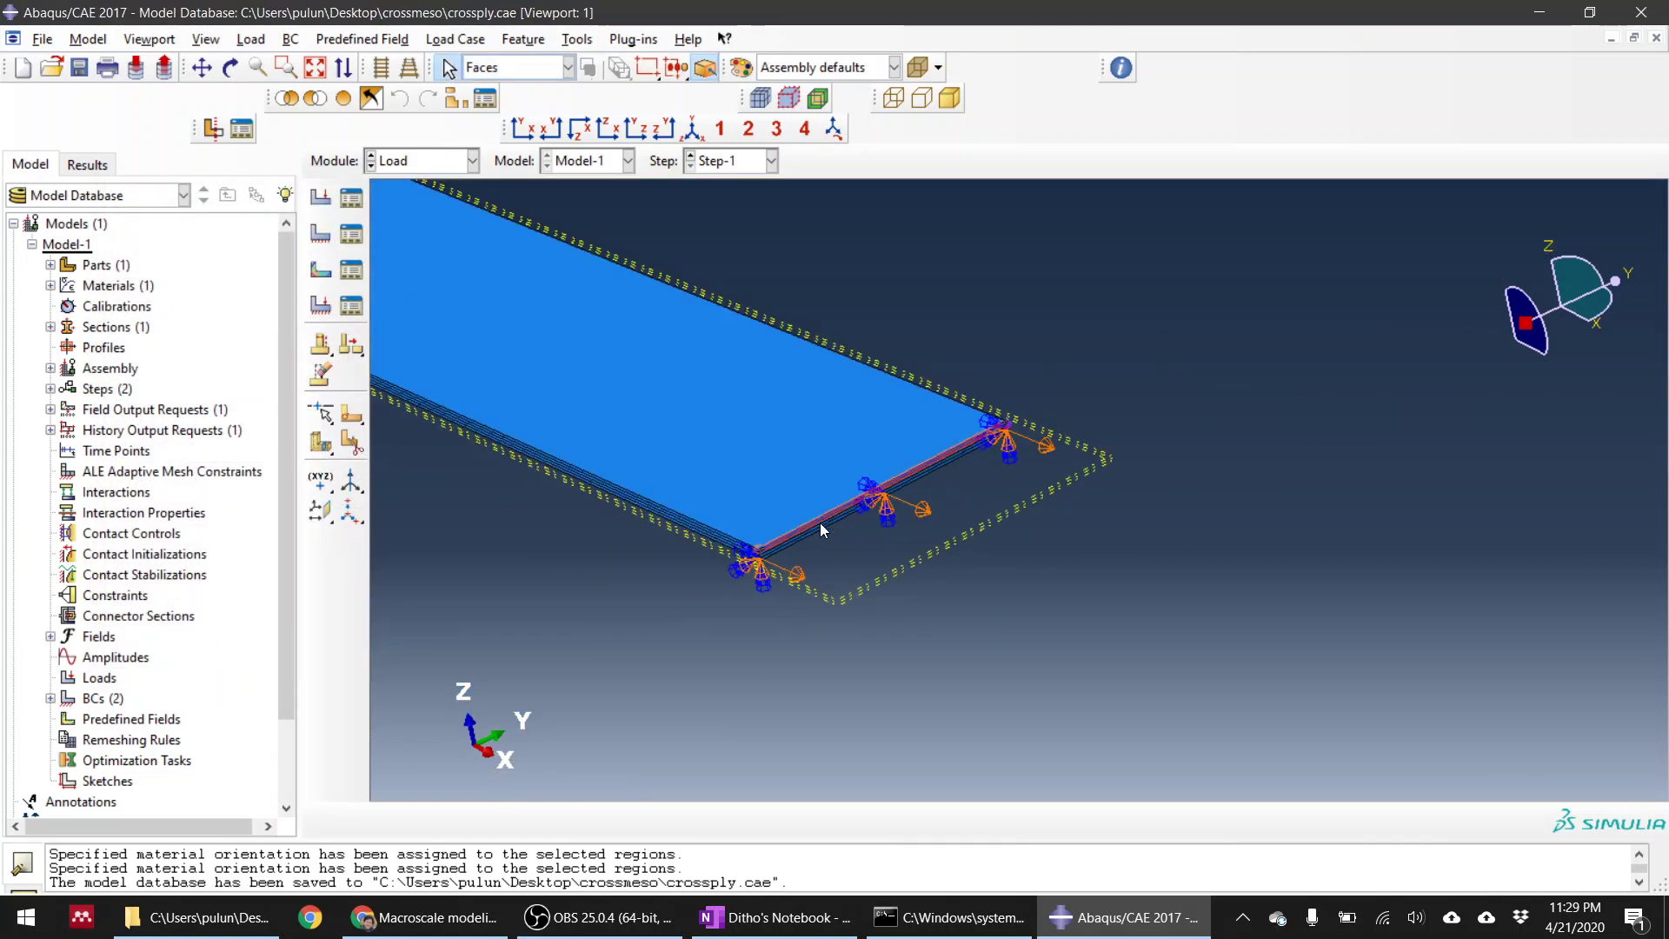
Step: Switch to the Property module and colour-code the laminate part by materials
left_click(443, 161)
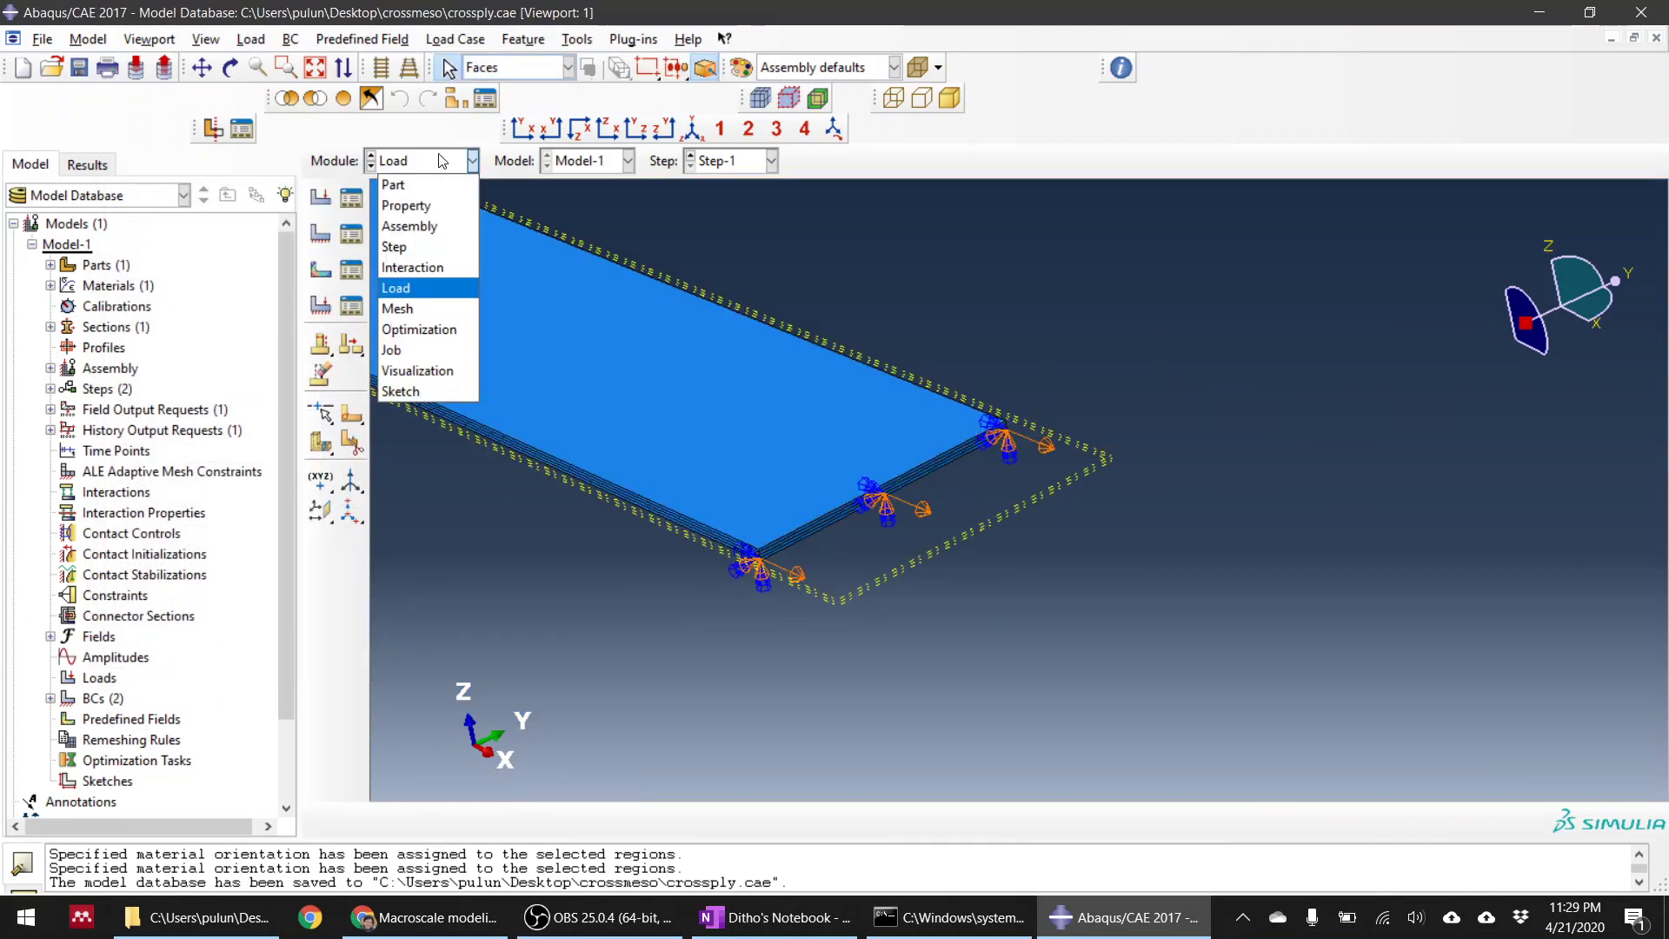
left_click(435, 209)
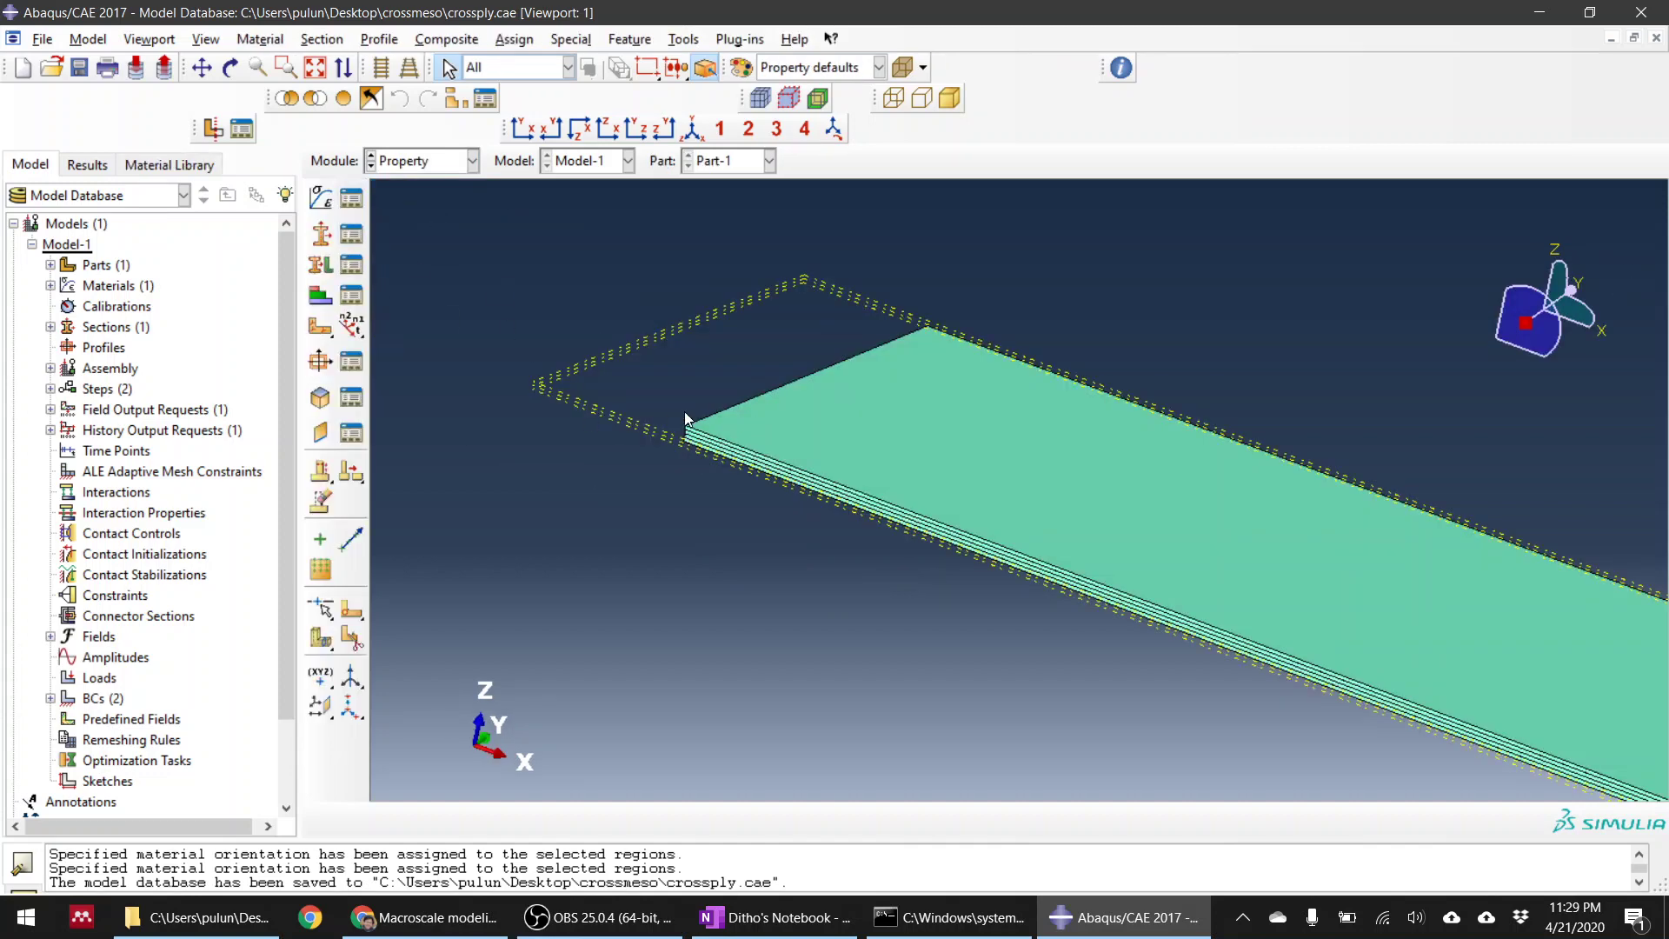
scroll(683, 419, "up", 5)
left_click(828, 68)
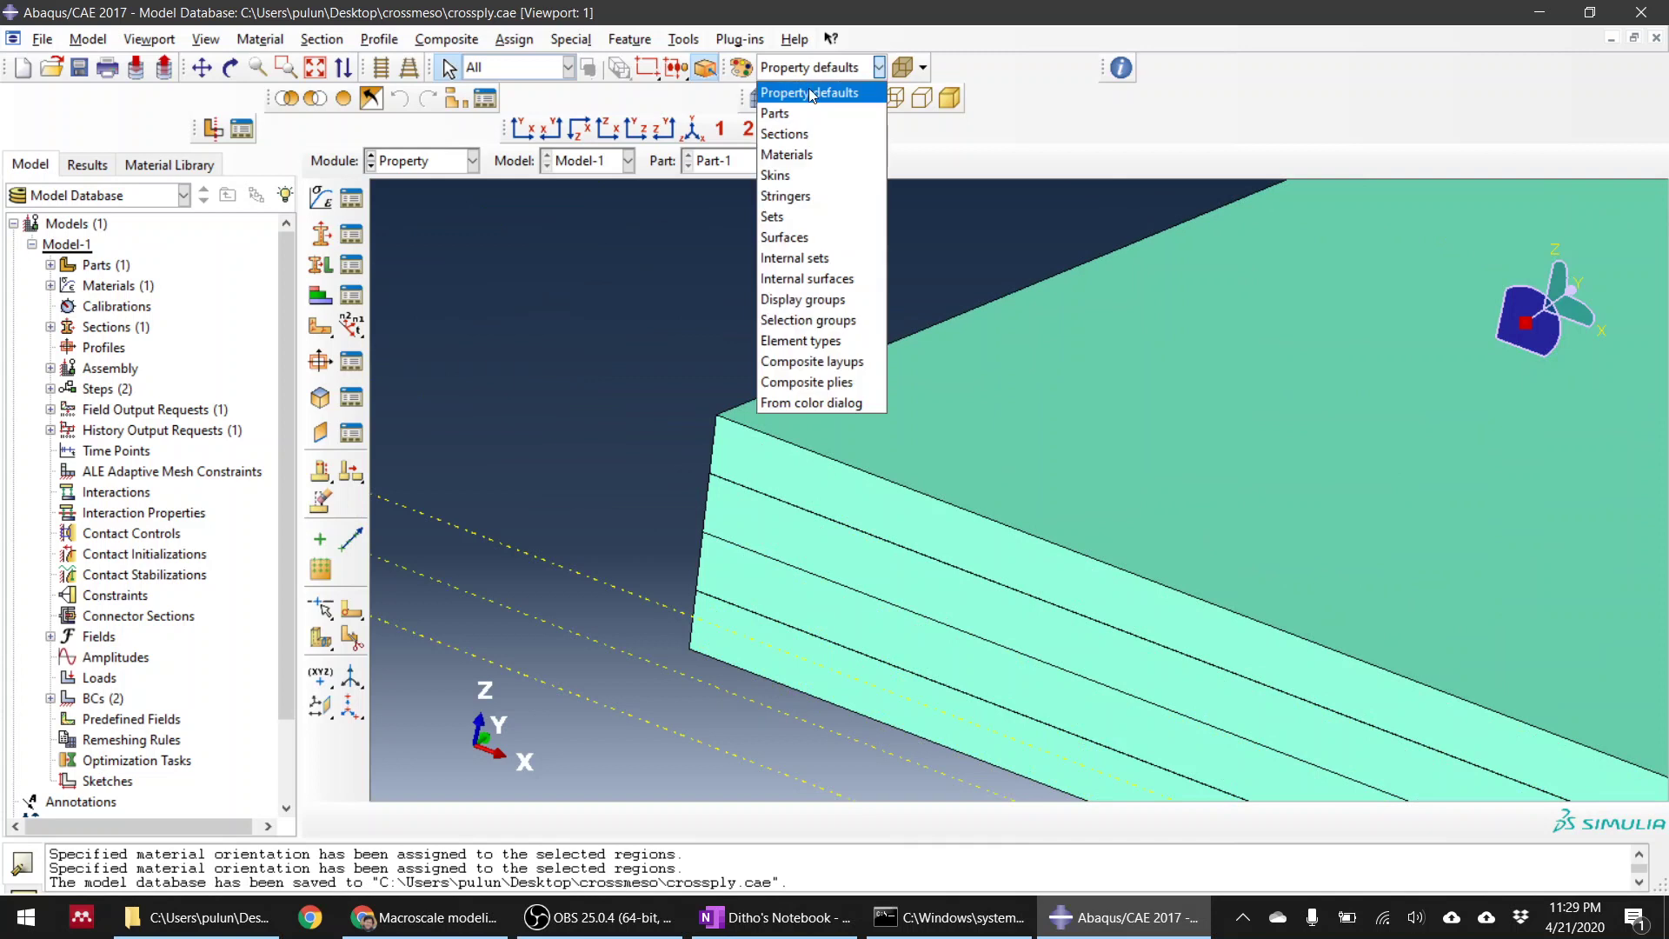
left_click(834, 91)
left_click(832, 71)
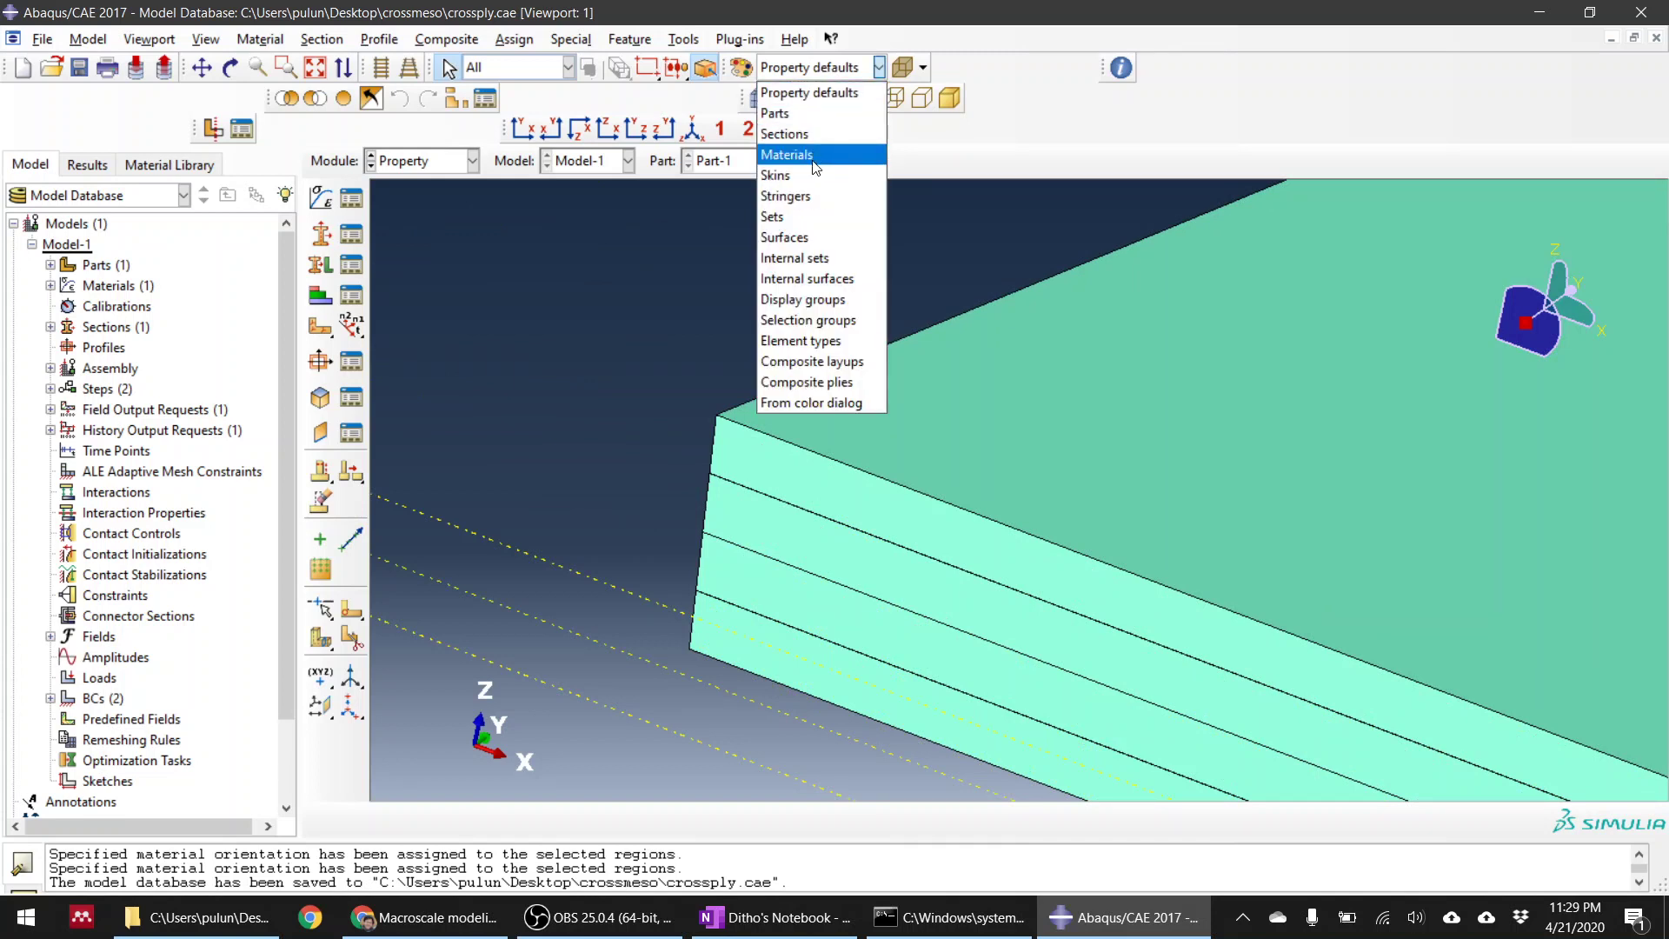
left_click(813, 155)
Step: Examine the thin interface layers between the plies at the laminate's end corner
scroll(718, 461, "down", 5)
scroll(752, 349, "up", 7)
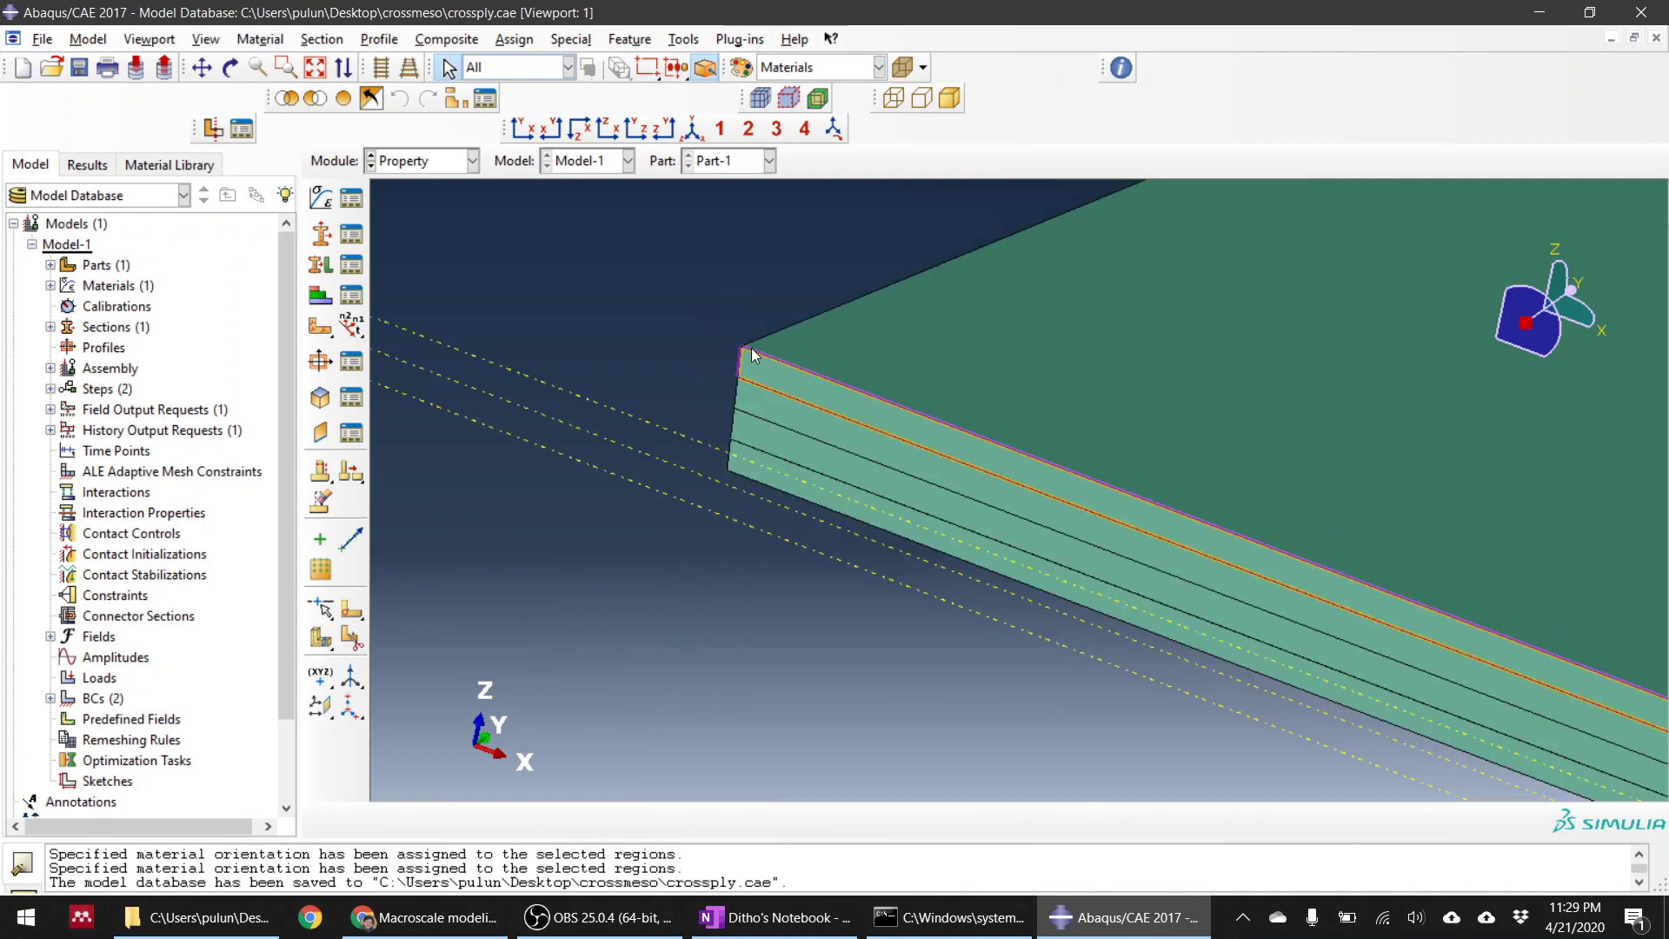
scroll(751, 403, "down", 6)
scroll(708, 278, "down", 6)
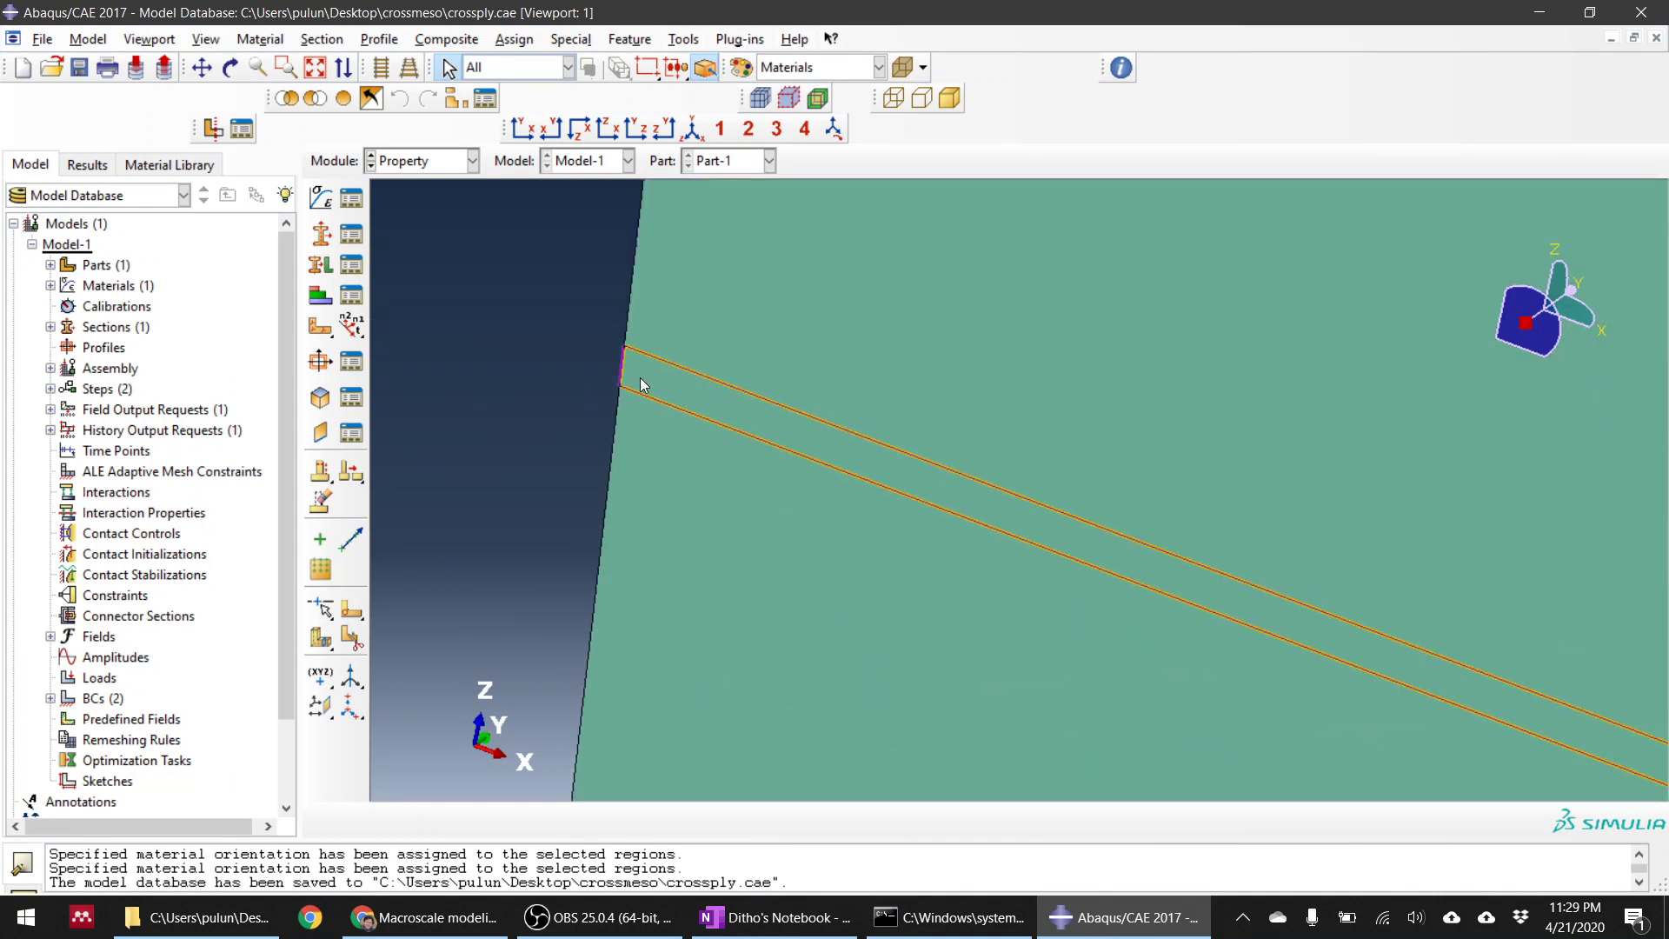
scroll(661, 352, "up", 7)
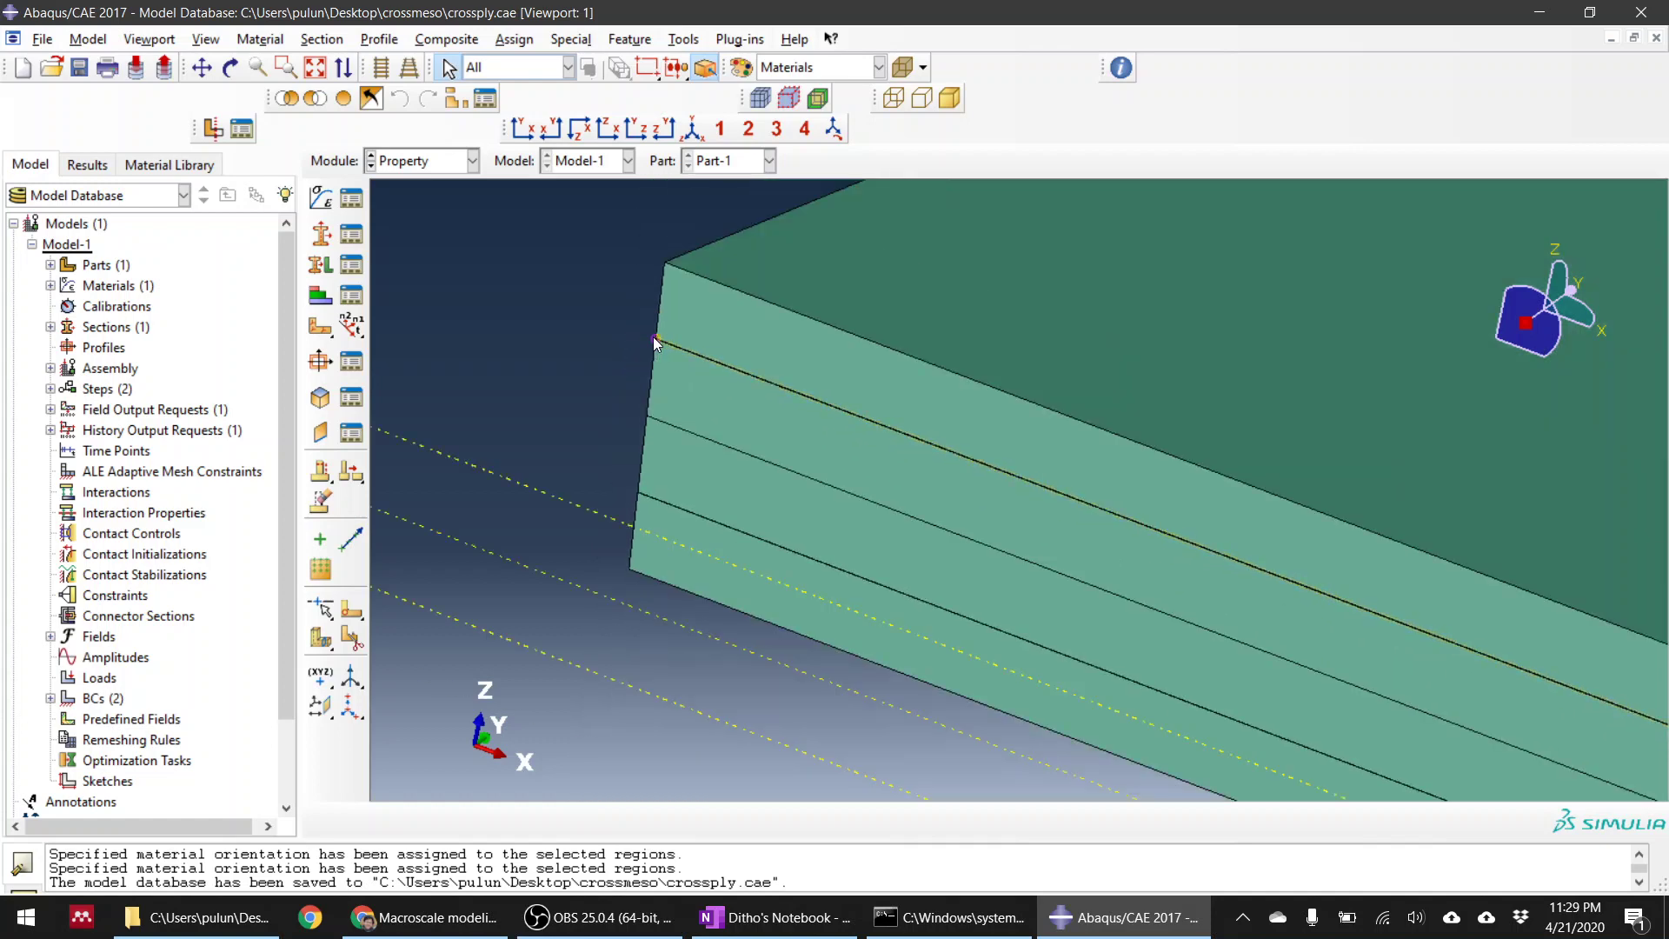
scroll(609, 426, "down", 3)
scroll(441, 367, "down", 5)
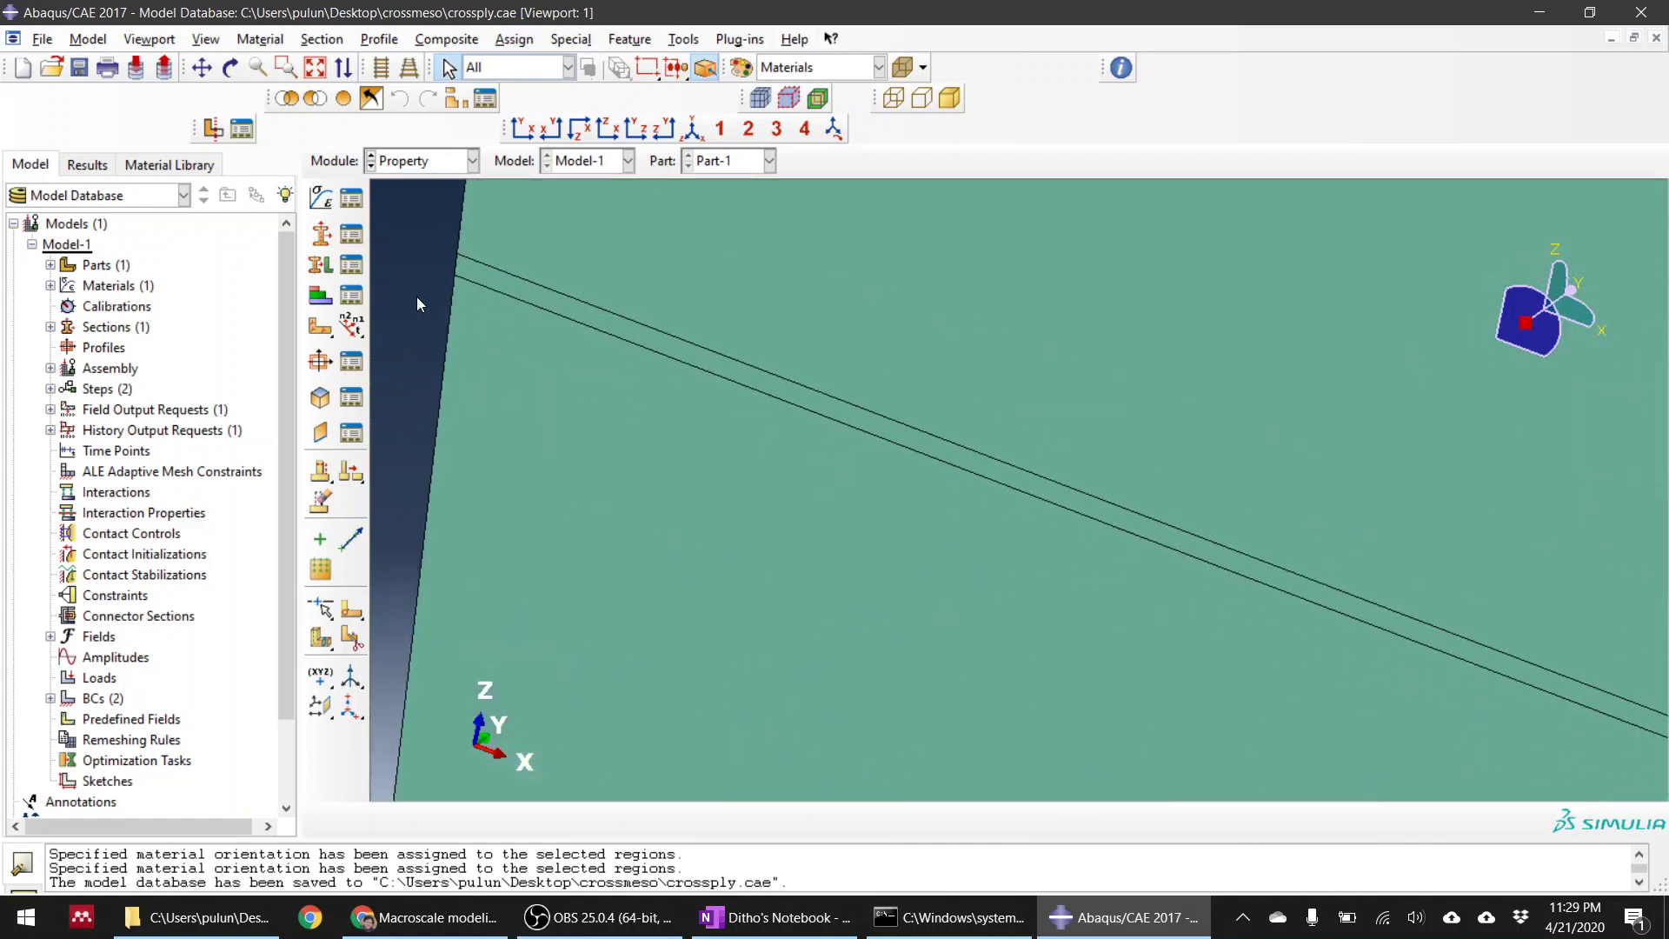
scroll(431, 264, "up", 3)
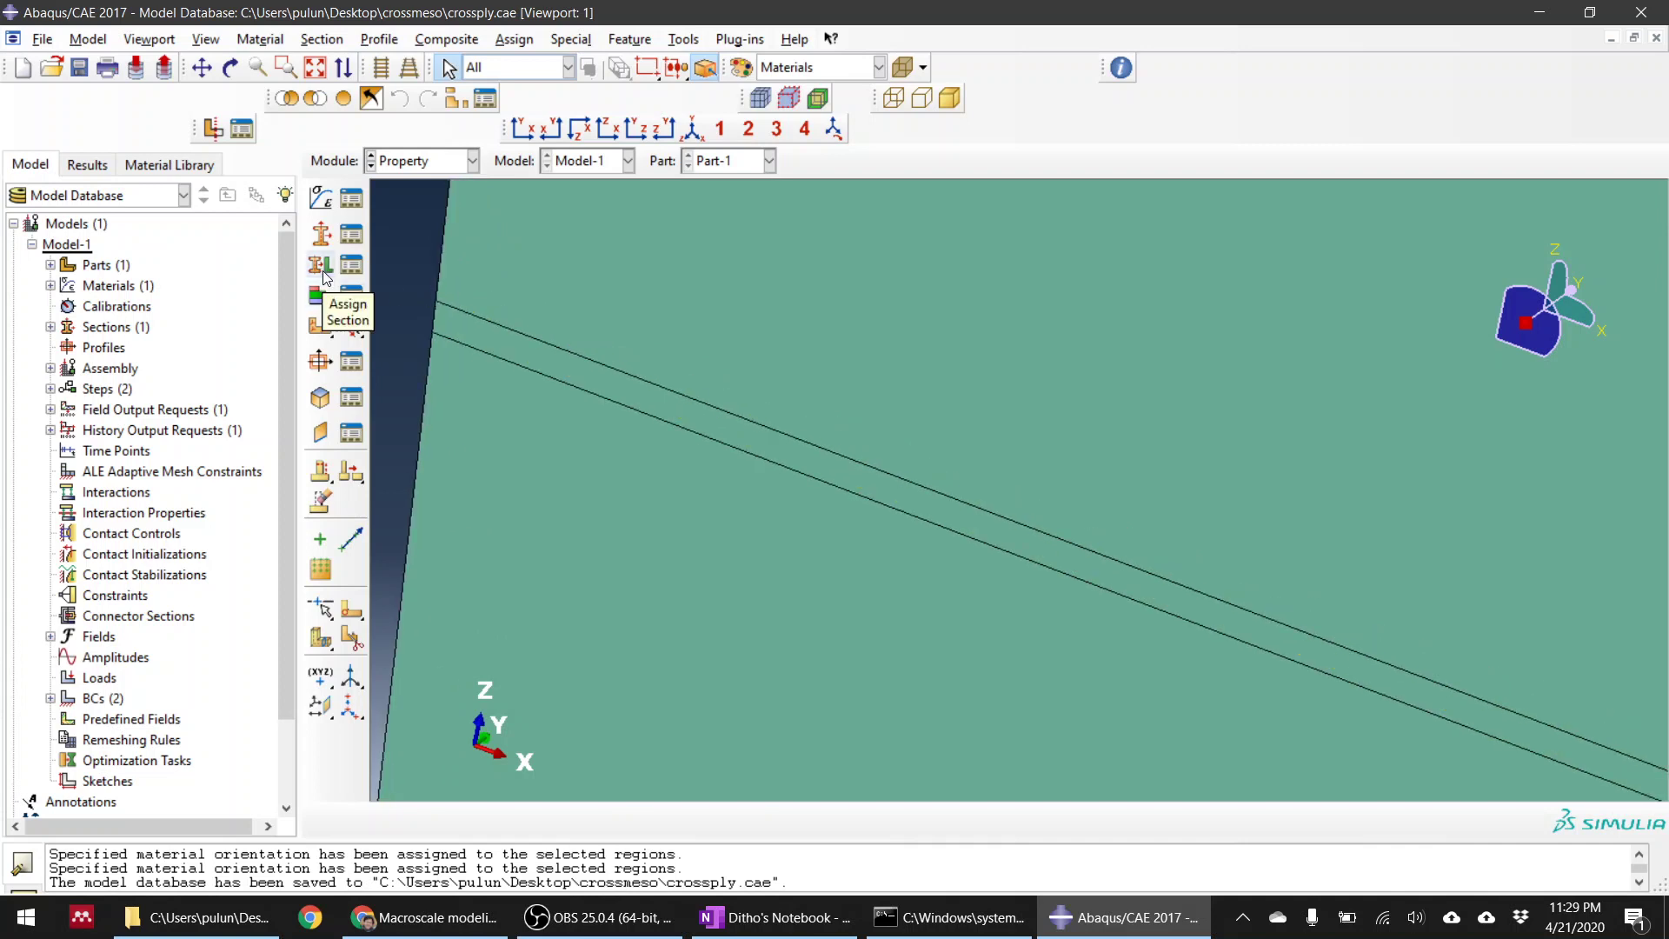
Step: Start a new material, Material-2, and give it an elastic behavior of type Traction
left_click(320, 198)
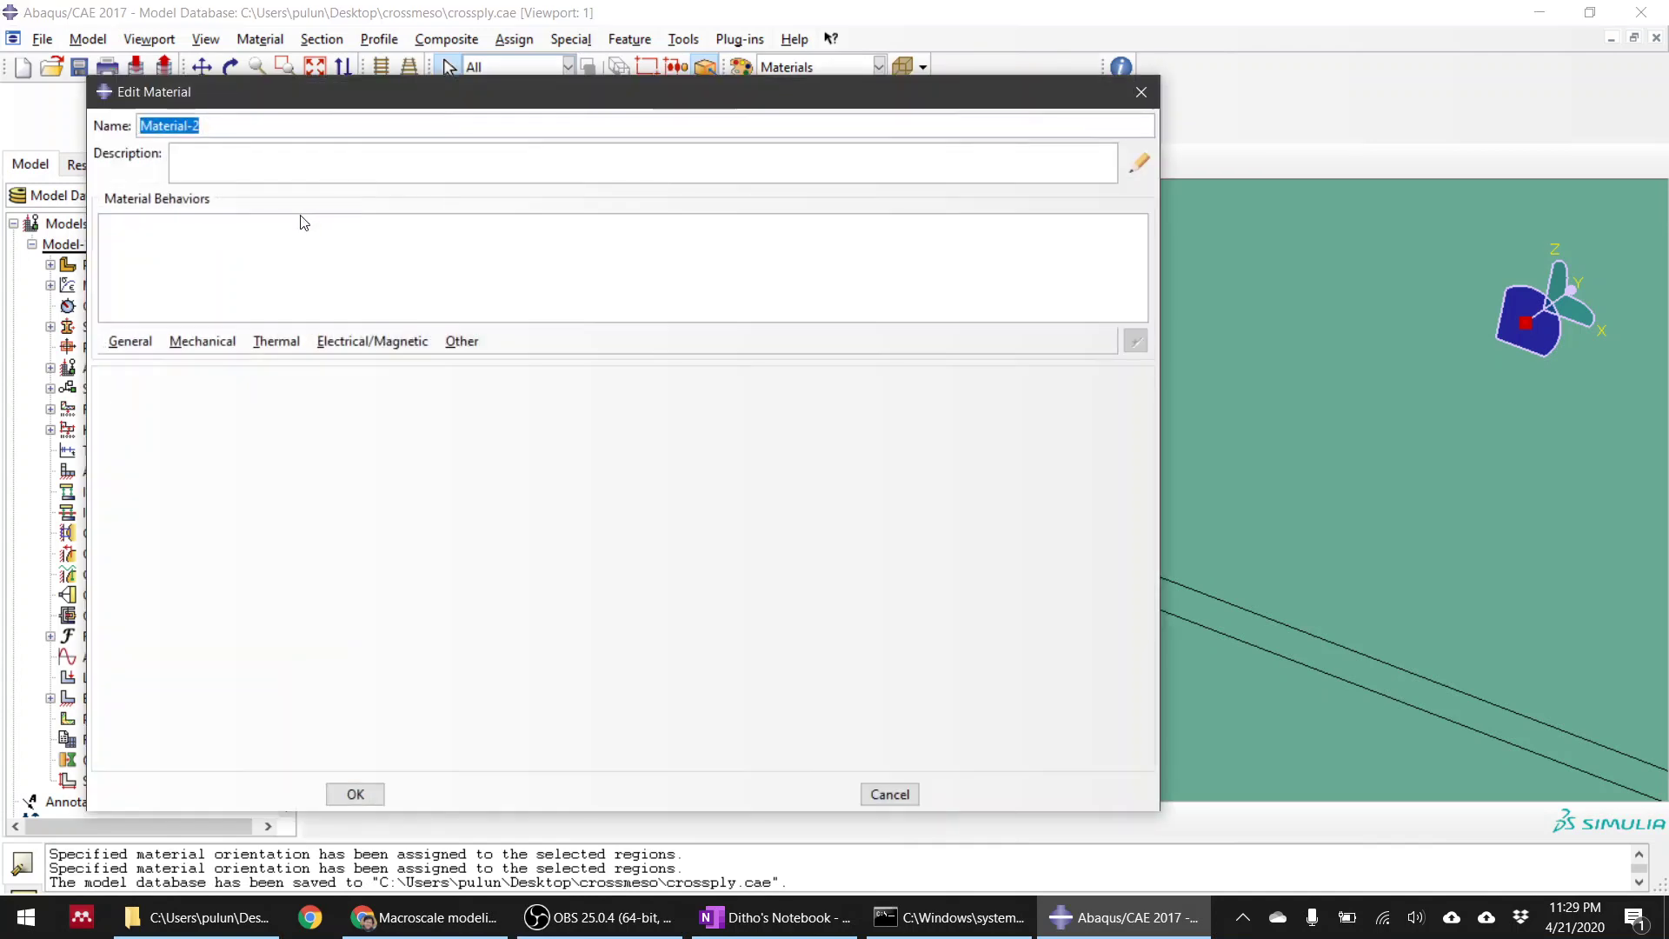
left_click(233, 341)
mouse_move(415, 371)
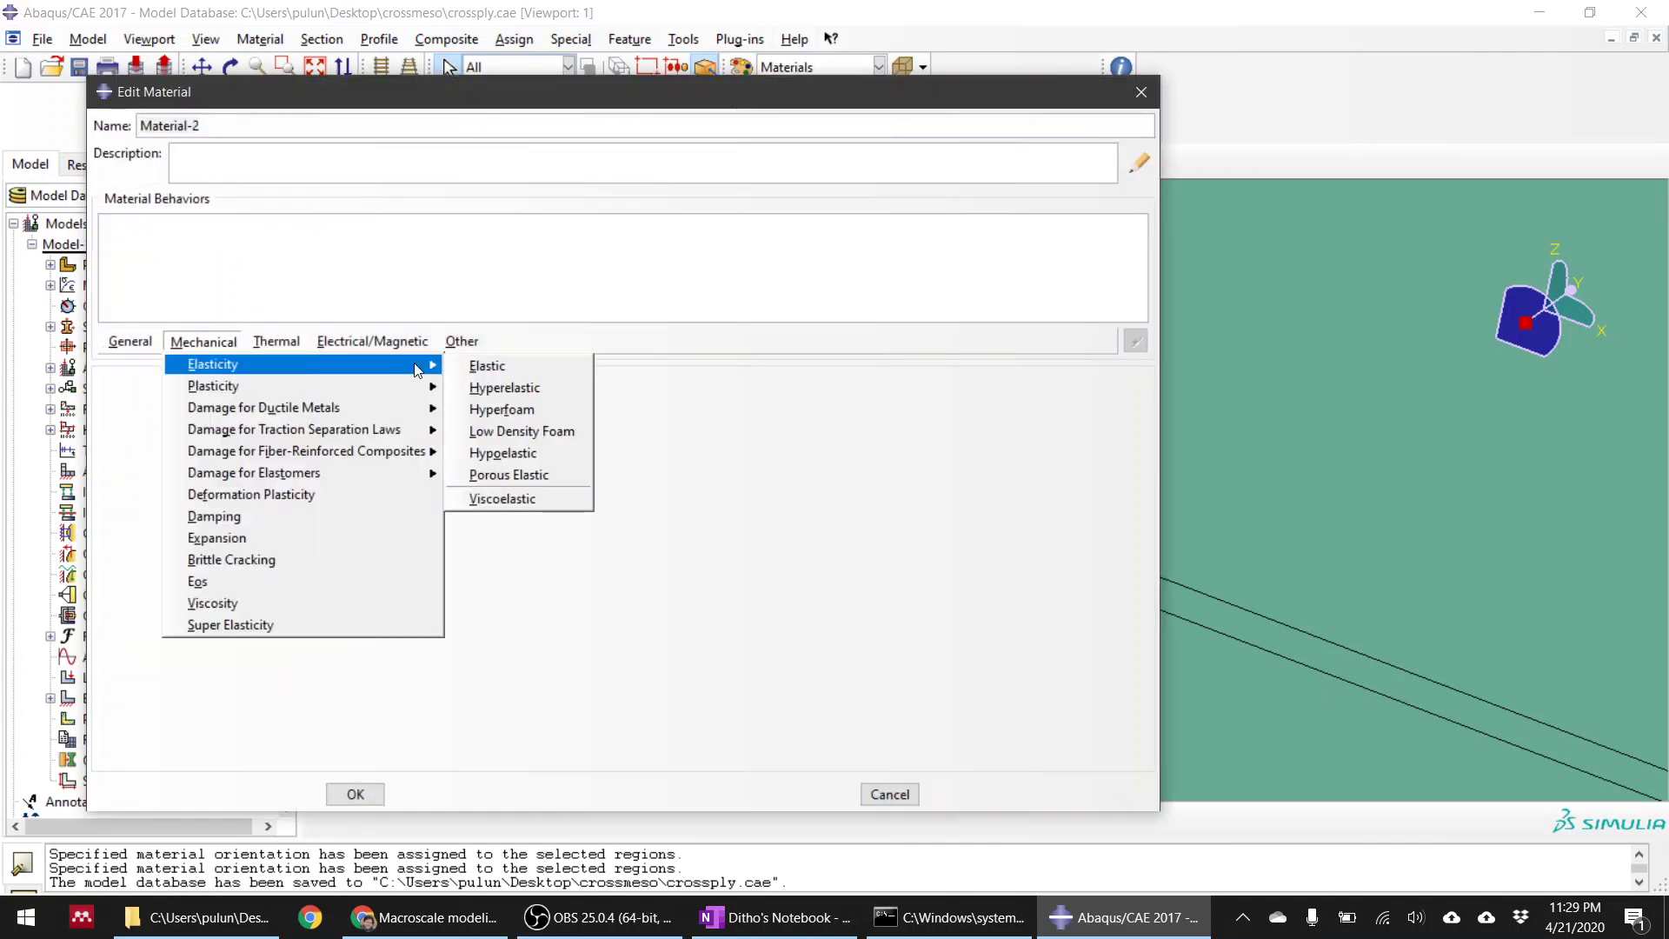
left_click(500, 374)
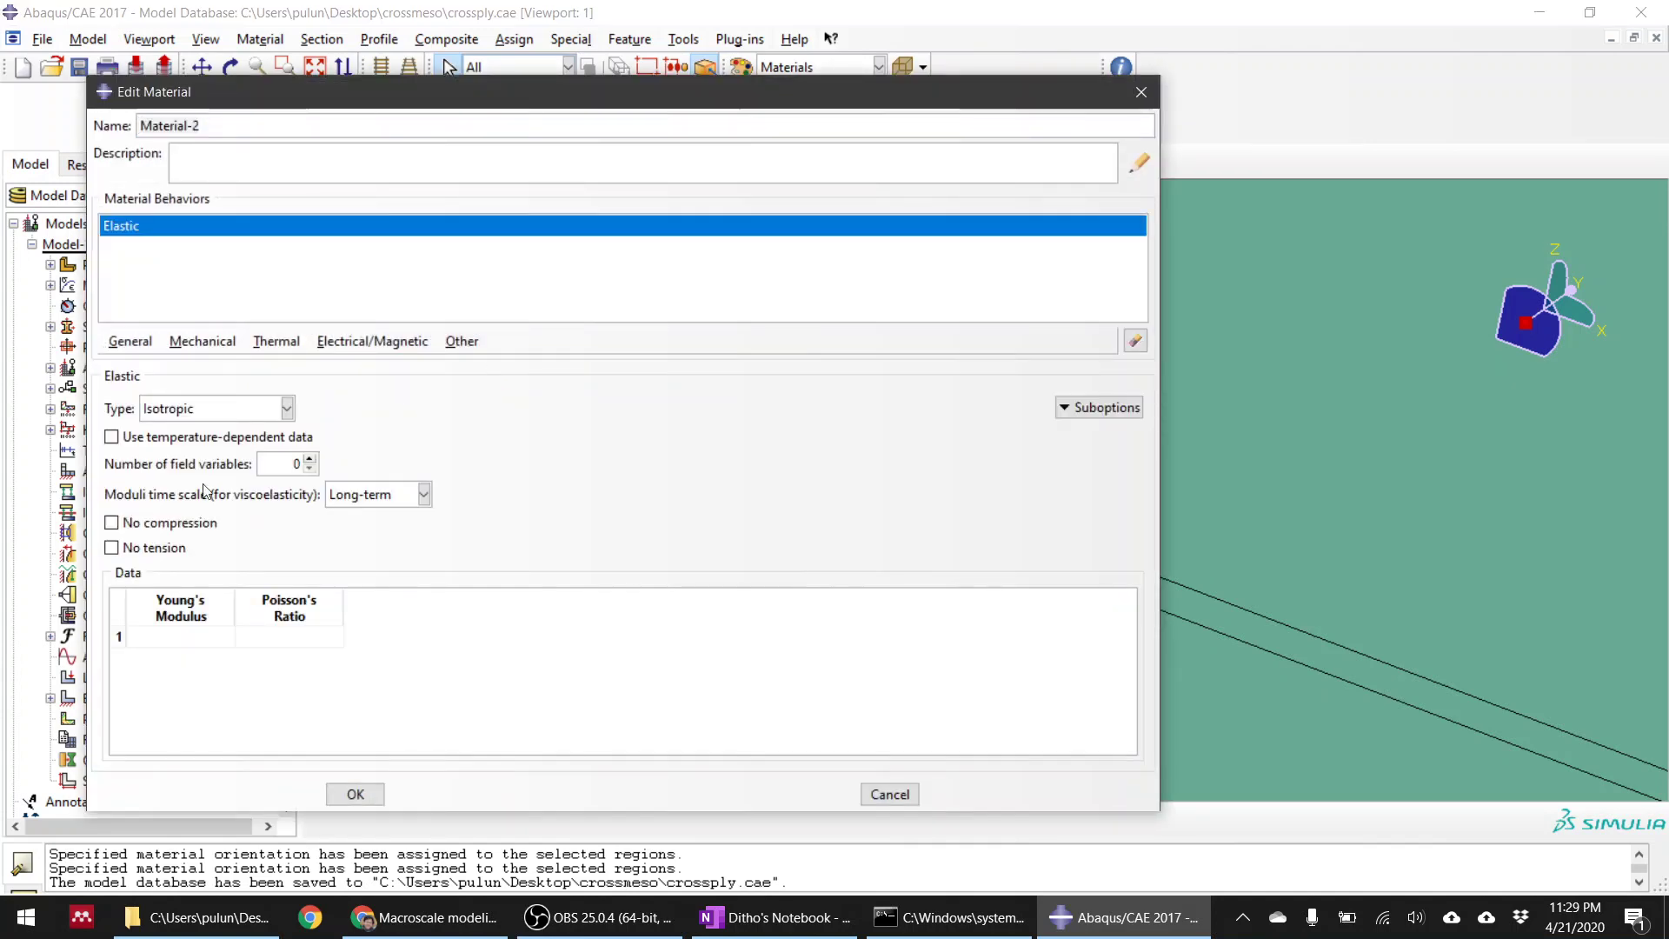
left_click(246, 411)
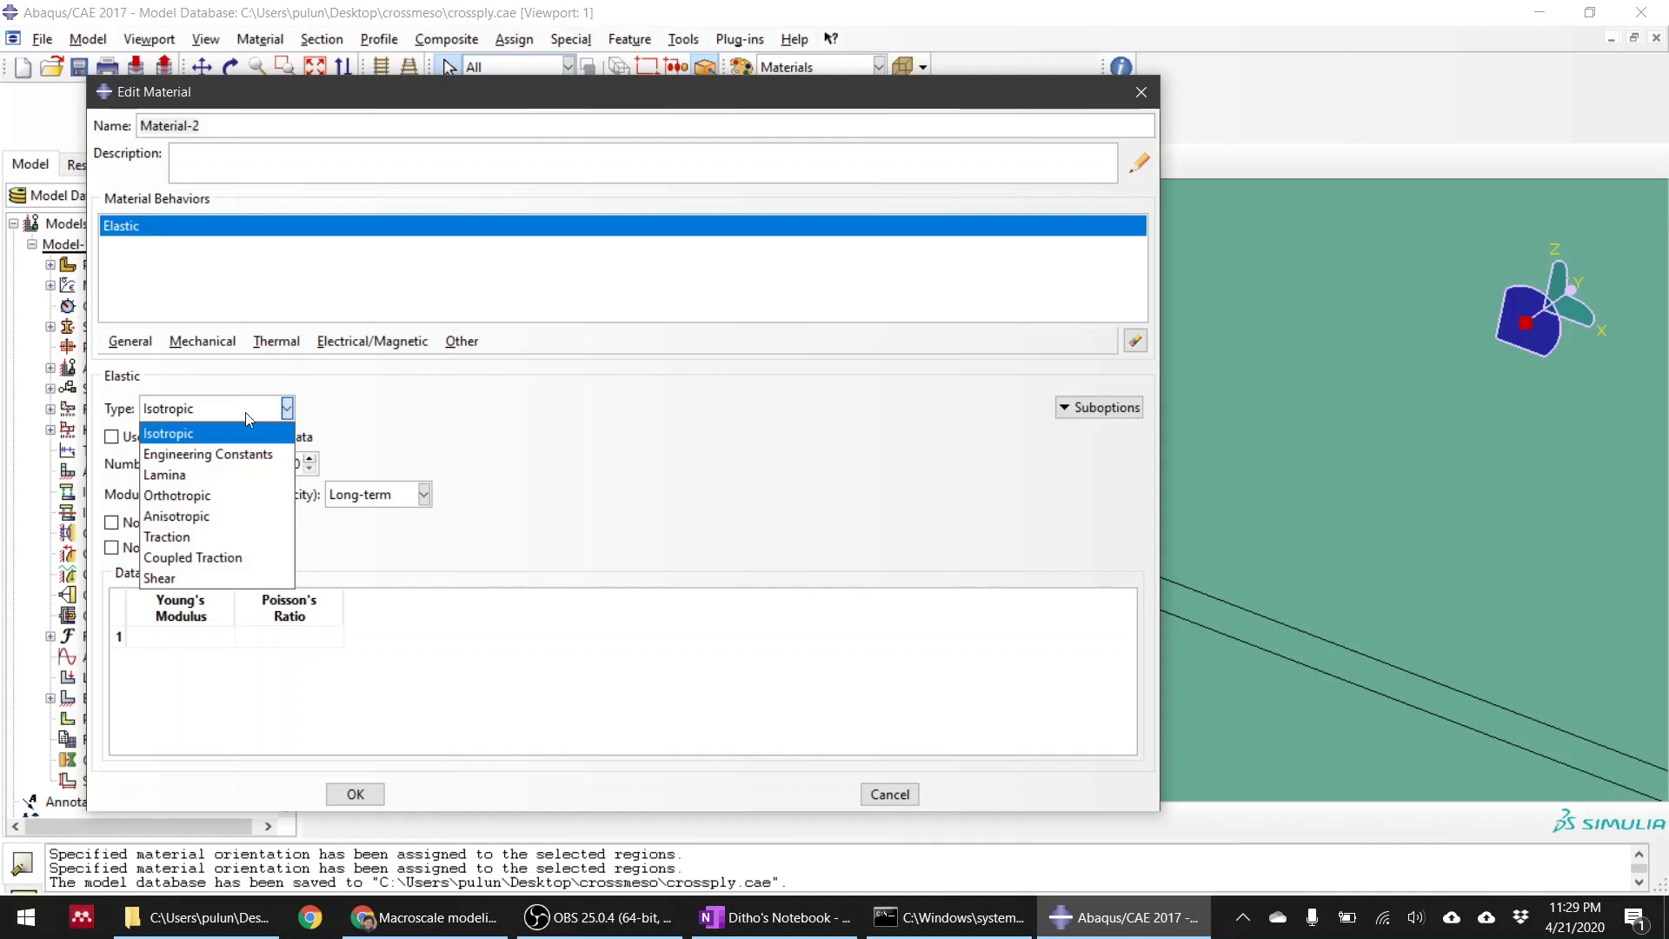
left_click(248, 537)
Step: Set the traction stiffnesses E/Enn, G1/Ess and G2/Ett each to 100000
left_click(196, 621)
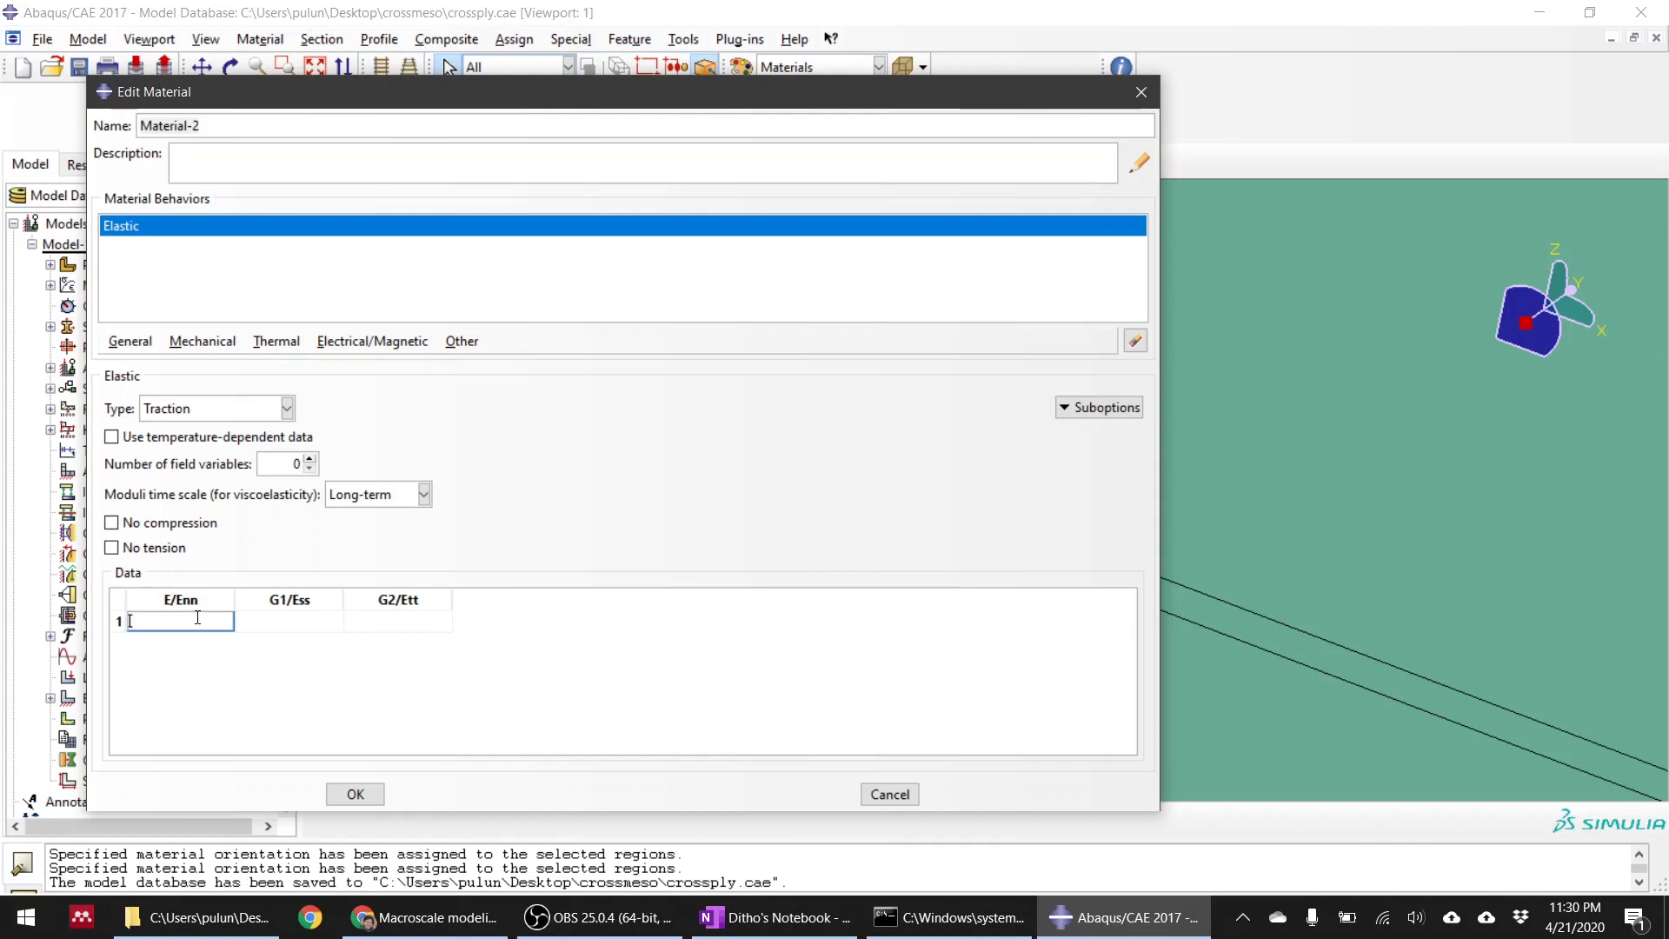
type("100000")
key("Tab")
type("100")
key("Tab")
left_click(324, 620)
left_click(319, 623)
type("000")
key("Tab")
type("100")
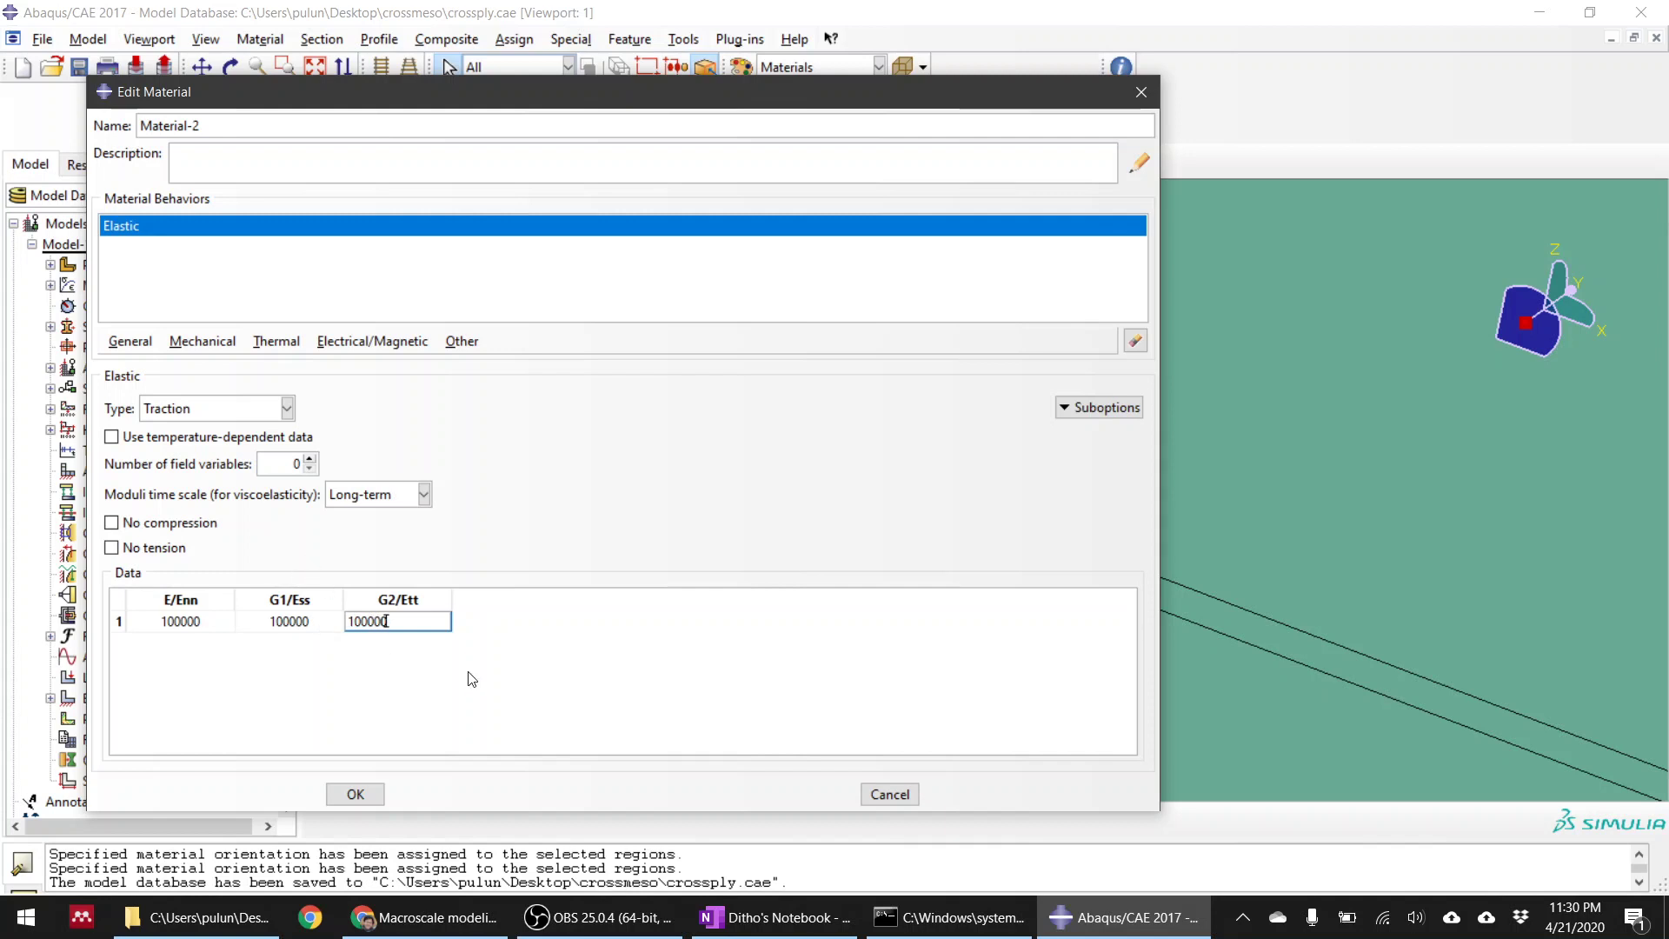
key("Return")
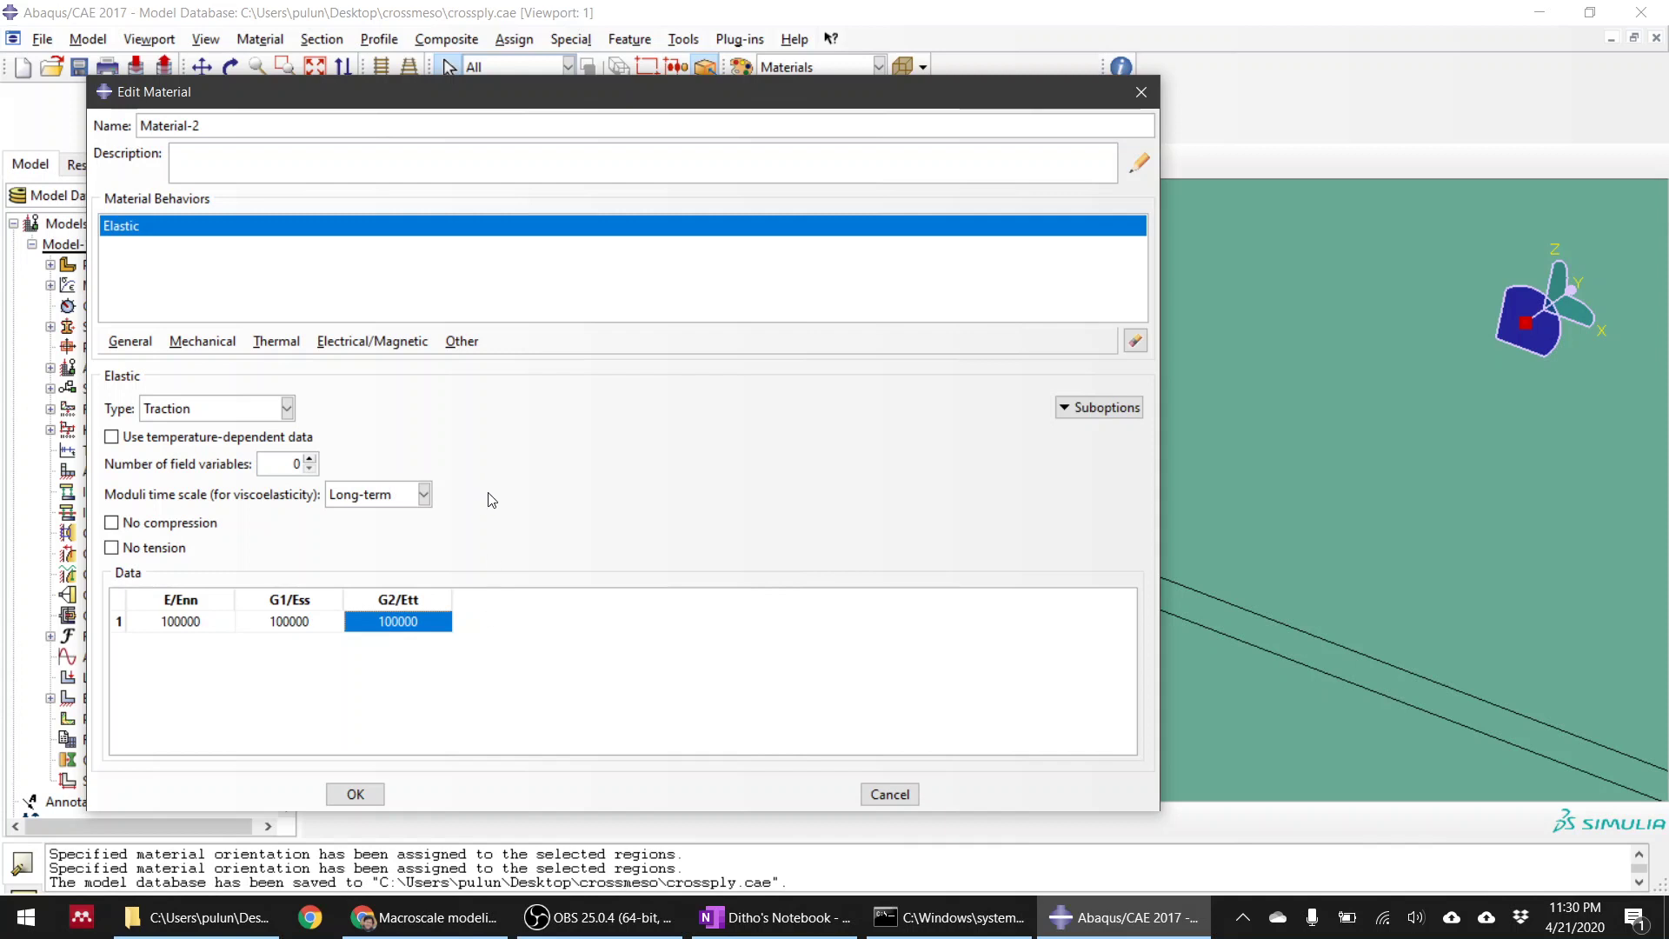
Step: Add Quads Damage with nominal stresses of 40 in normal-only mode and 60 in the first and second directions
left_click(131, 342)
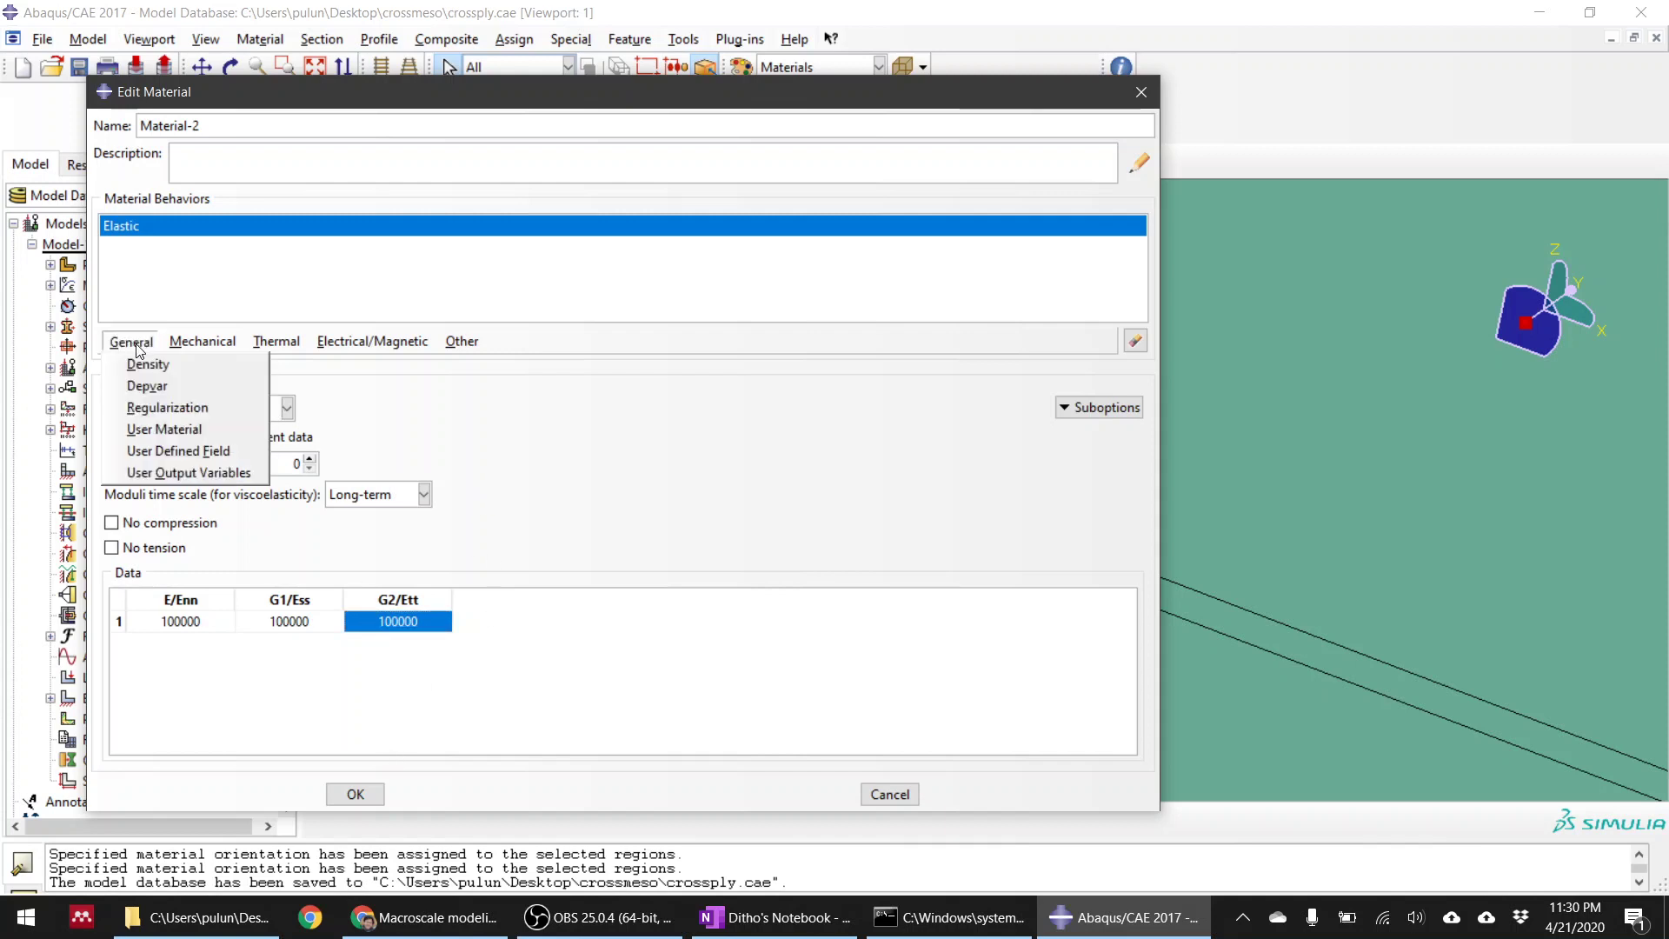
mouse_move(261, 350)
mouse_move(205, 343)
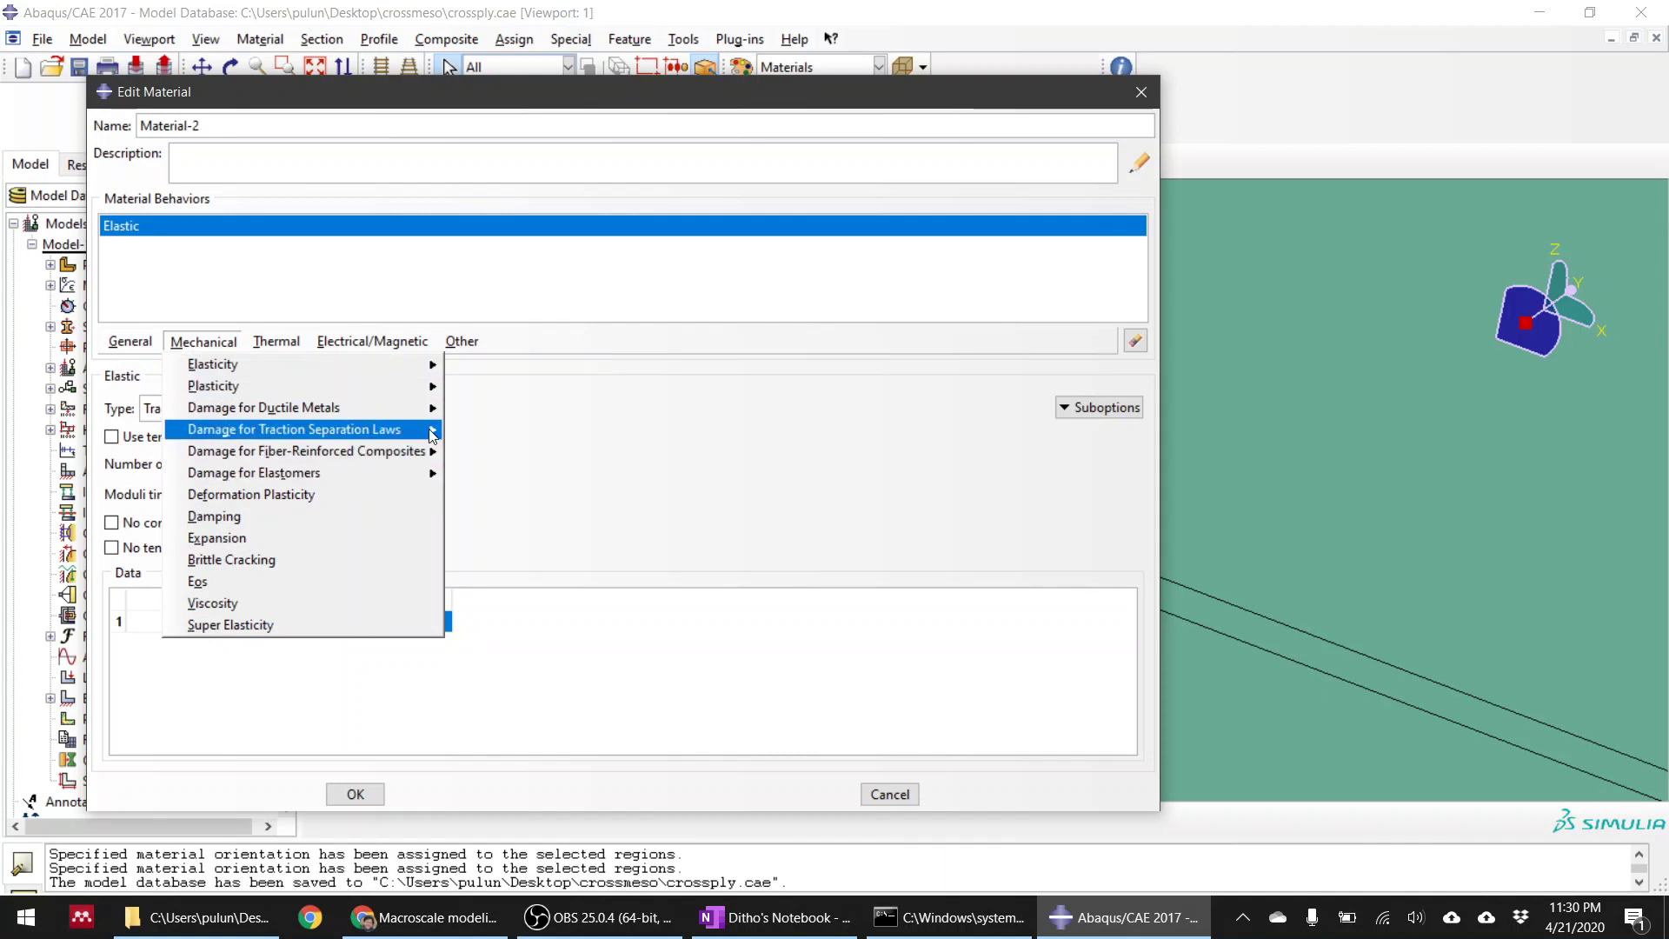
mouse_move(431, 434)
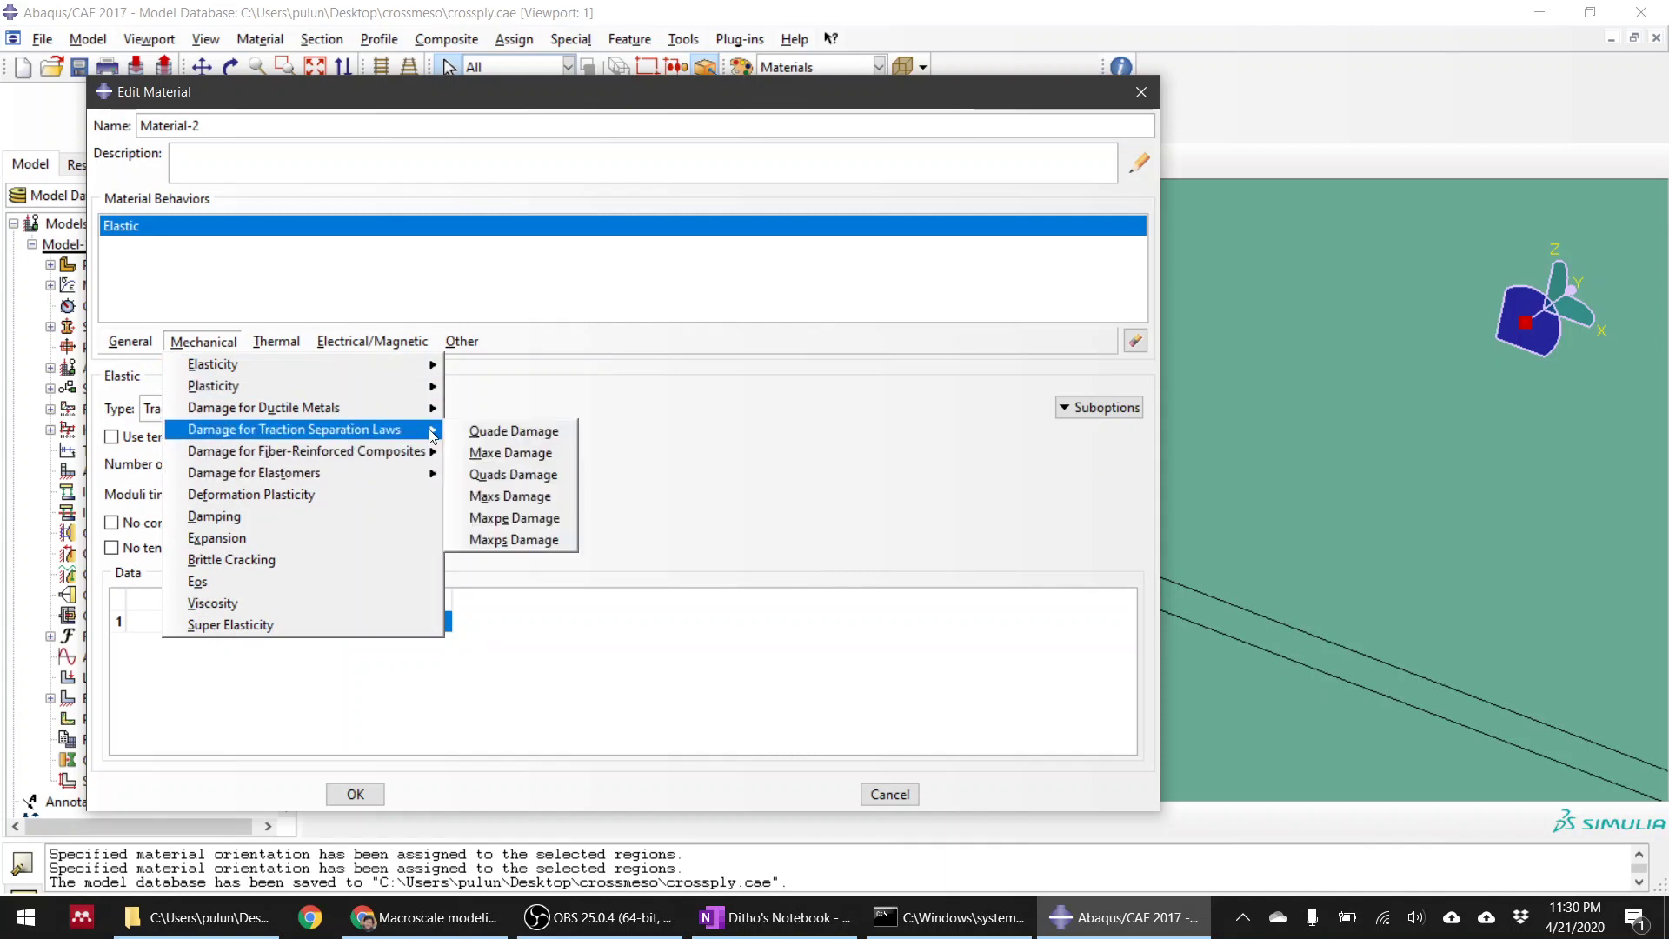
left_click(526, 475)
left_click(181, 610)
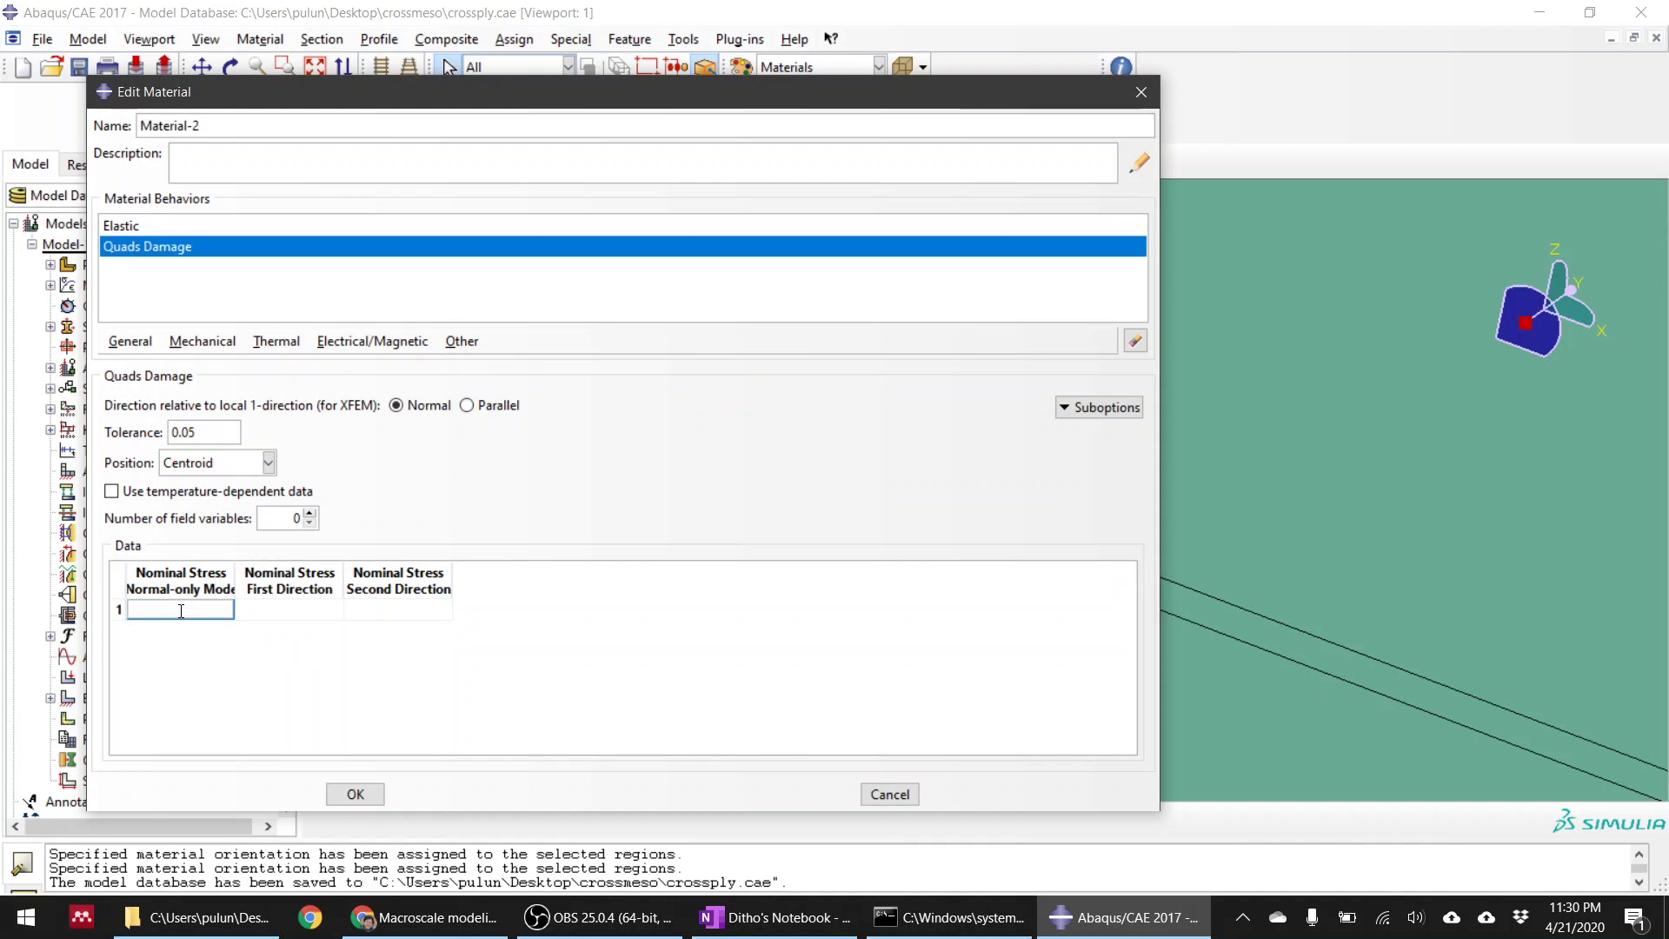
key("Tab")
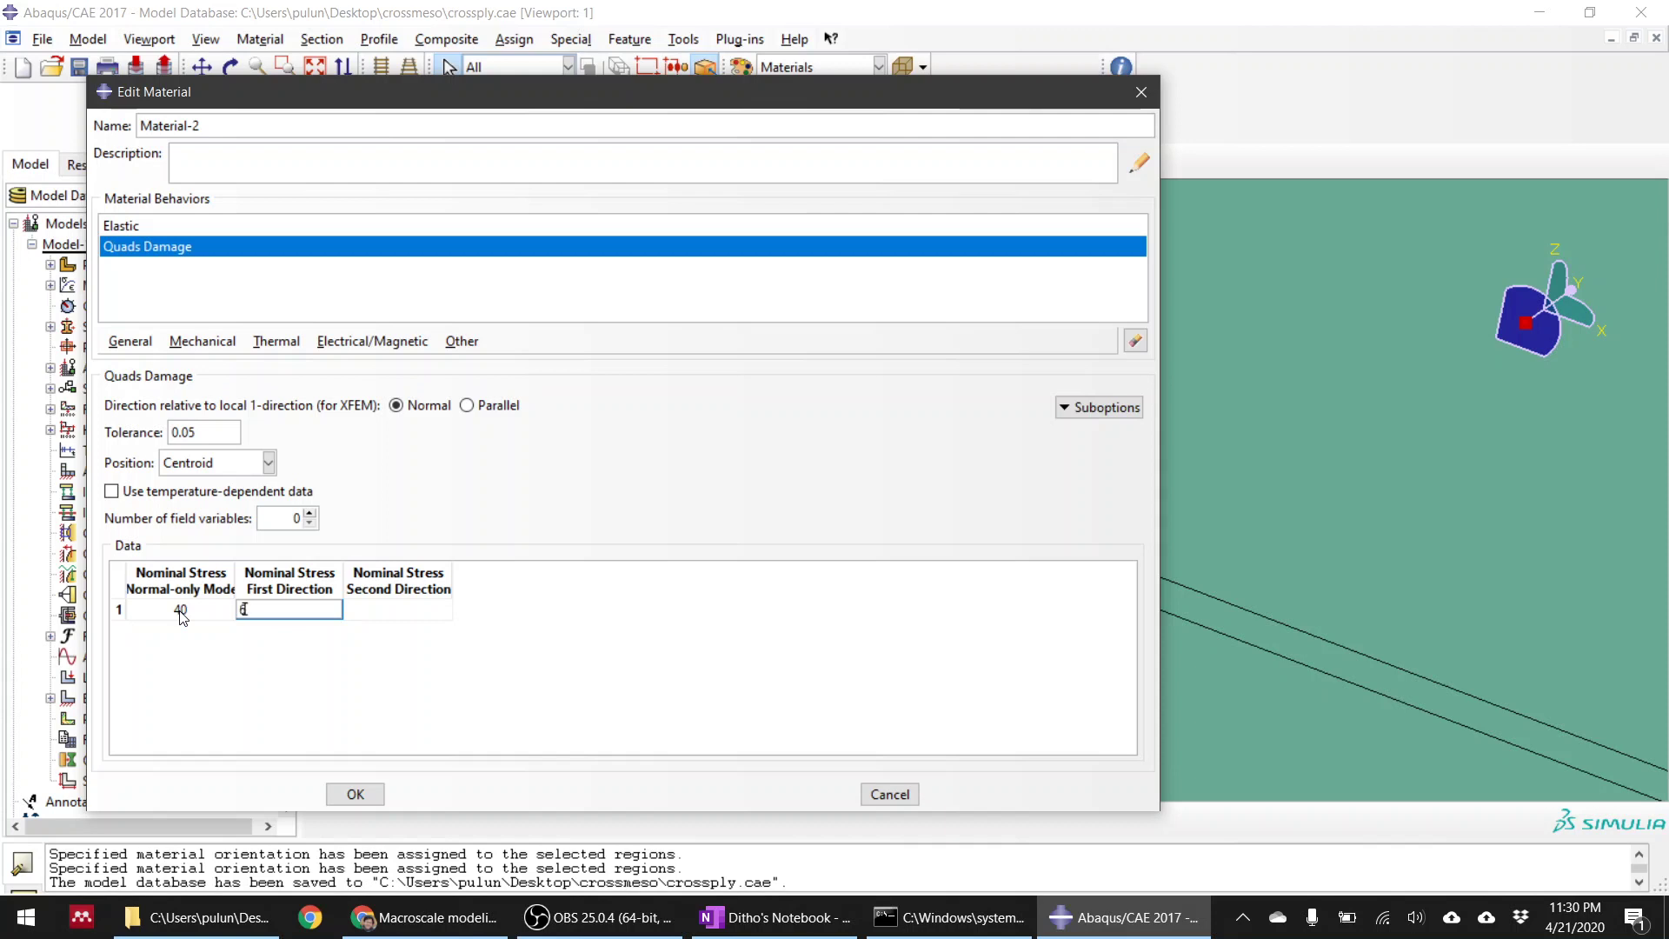
key("Tab")
type("60")
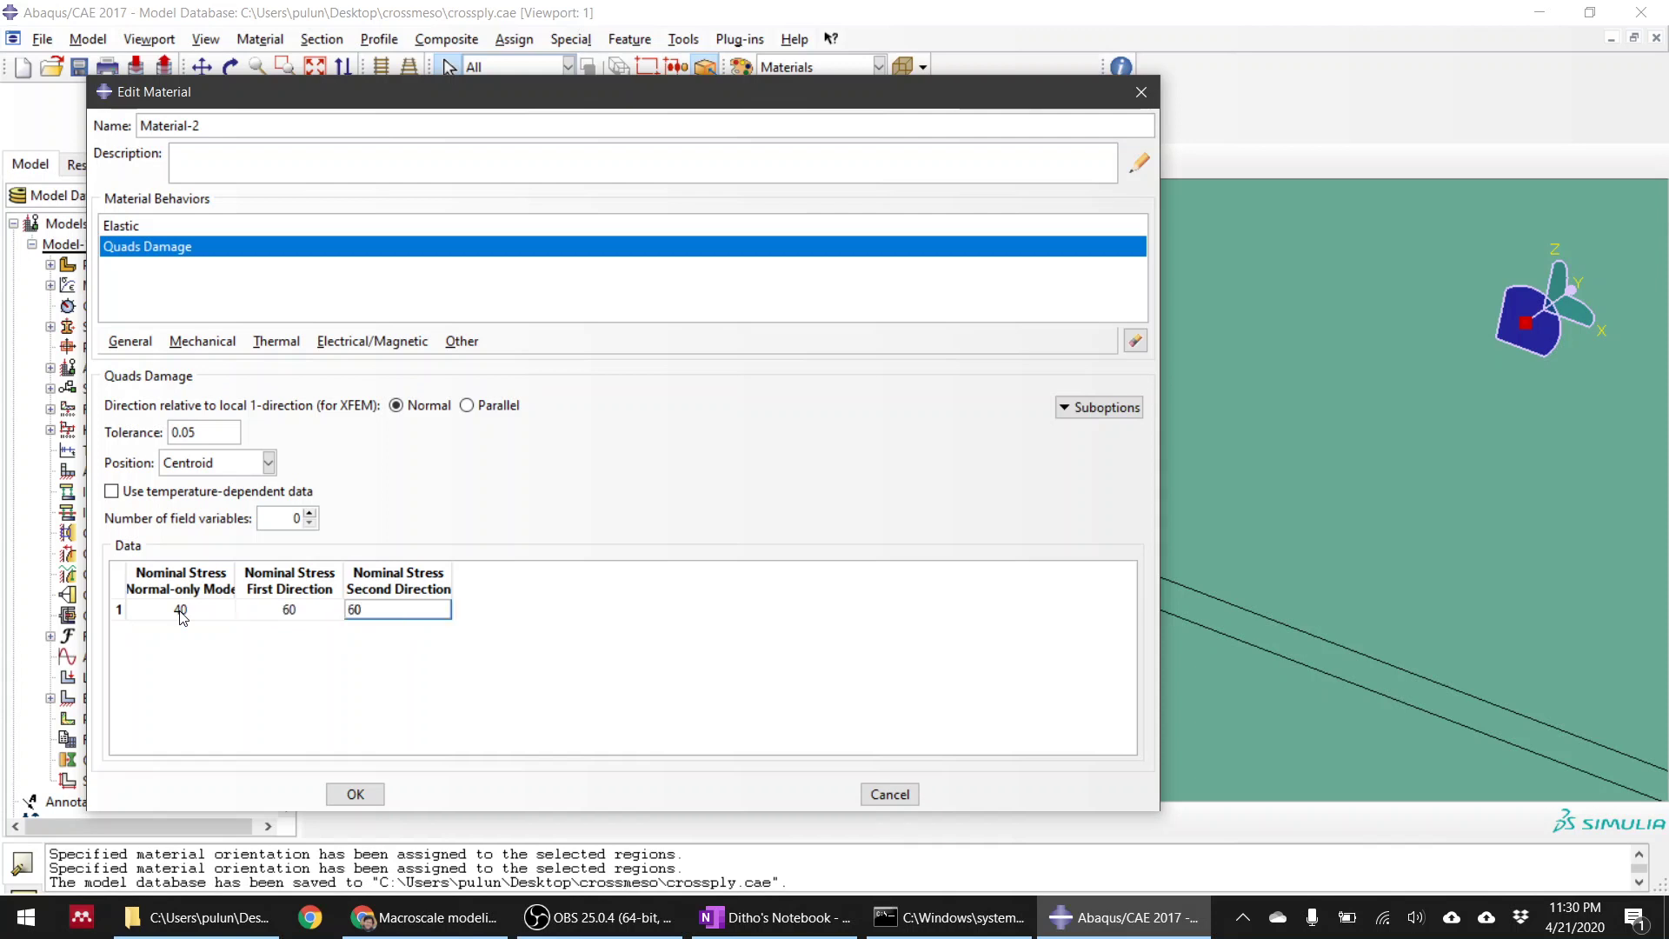
key("Return")
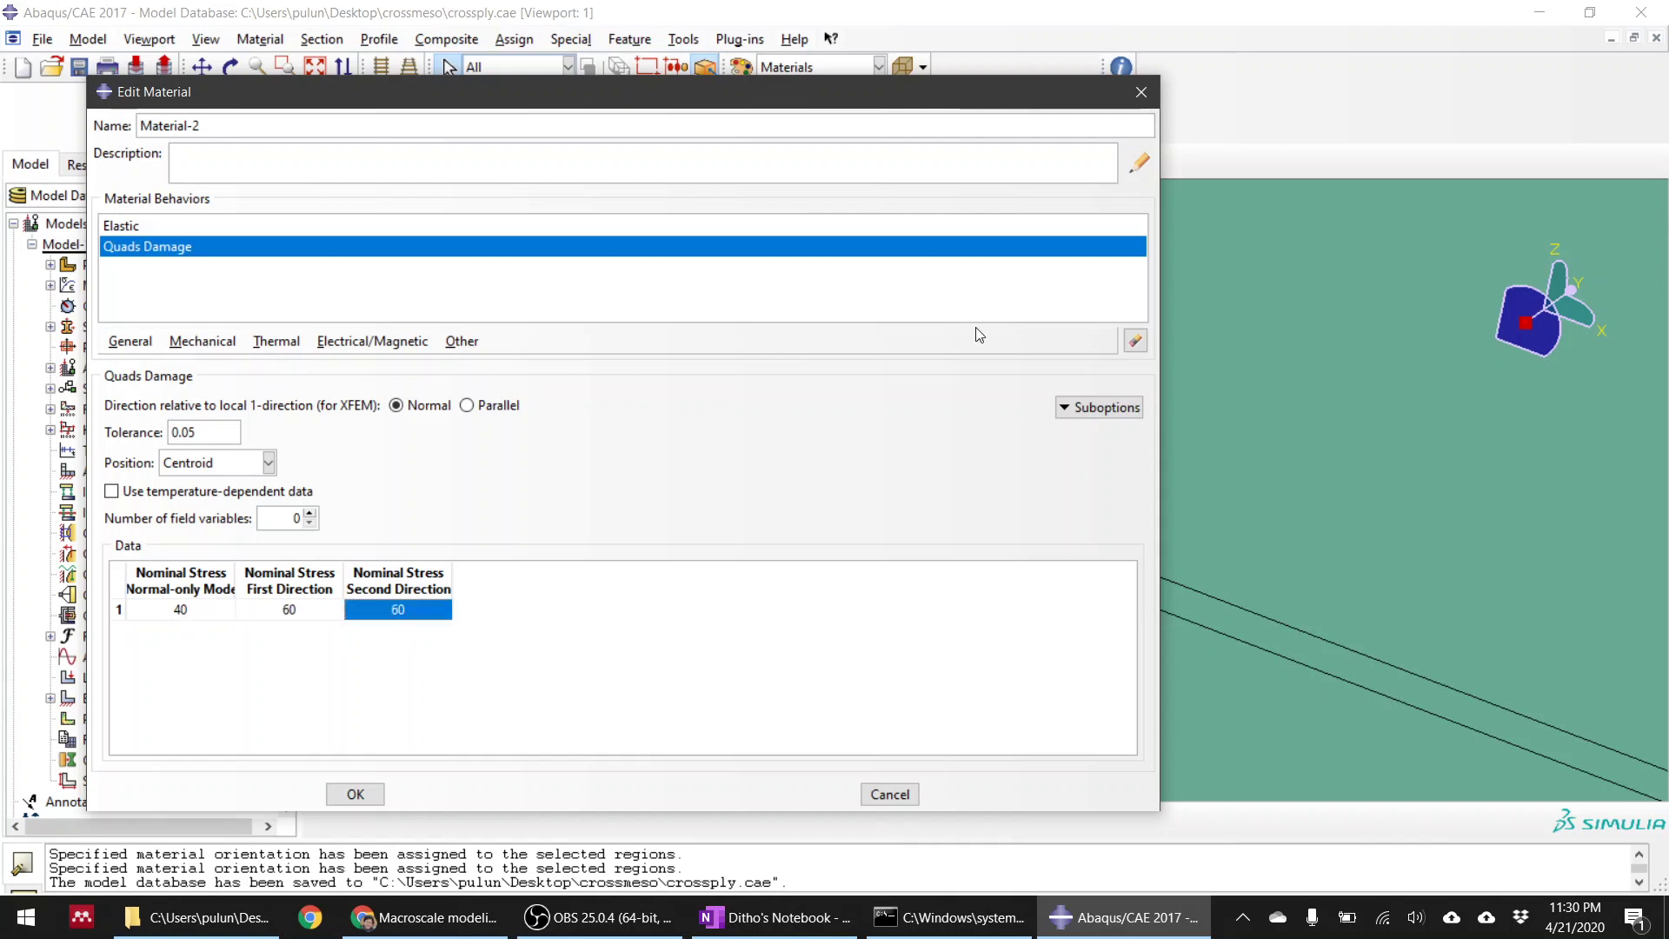
Step: Add a damage evolution suboption of type Energy with BK mixed mode behavior and a power of 1.2
left_click(1078, 408)
left_click(1089, 431)
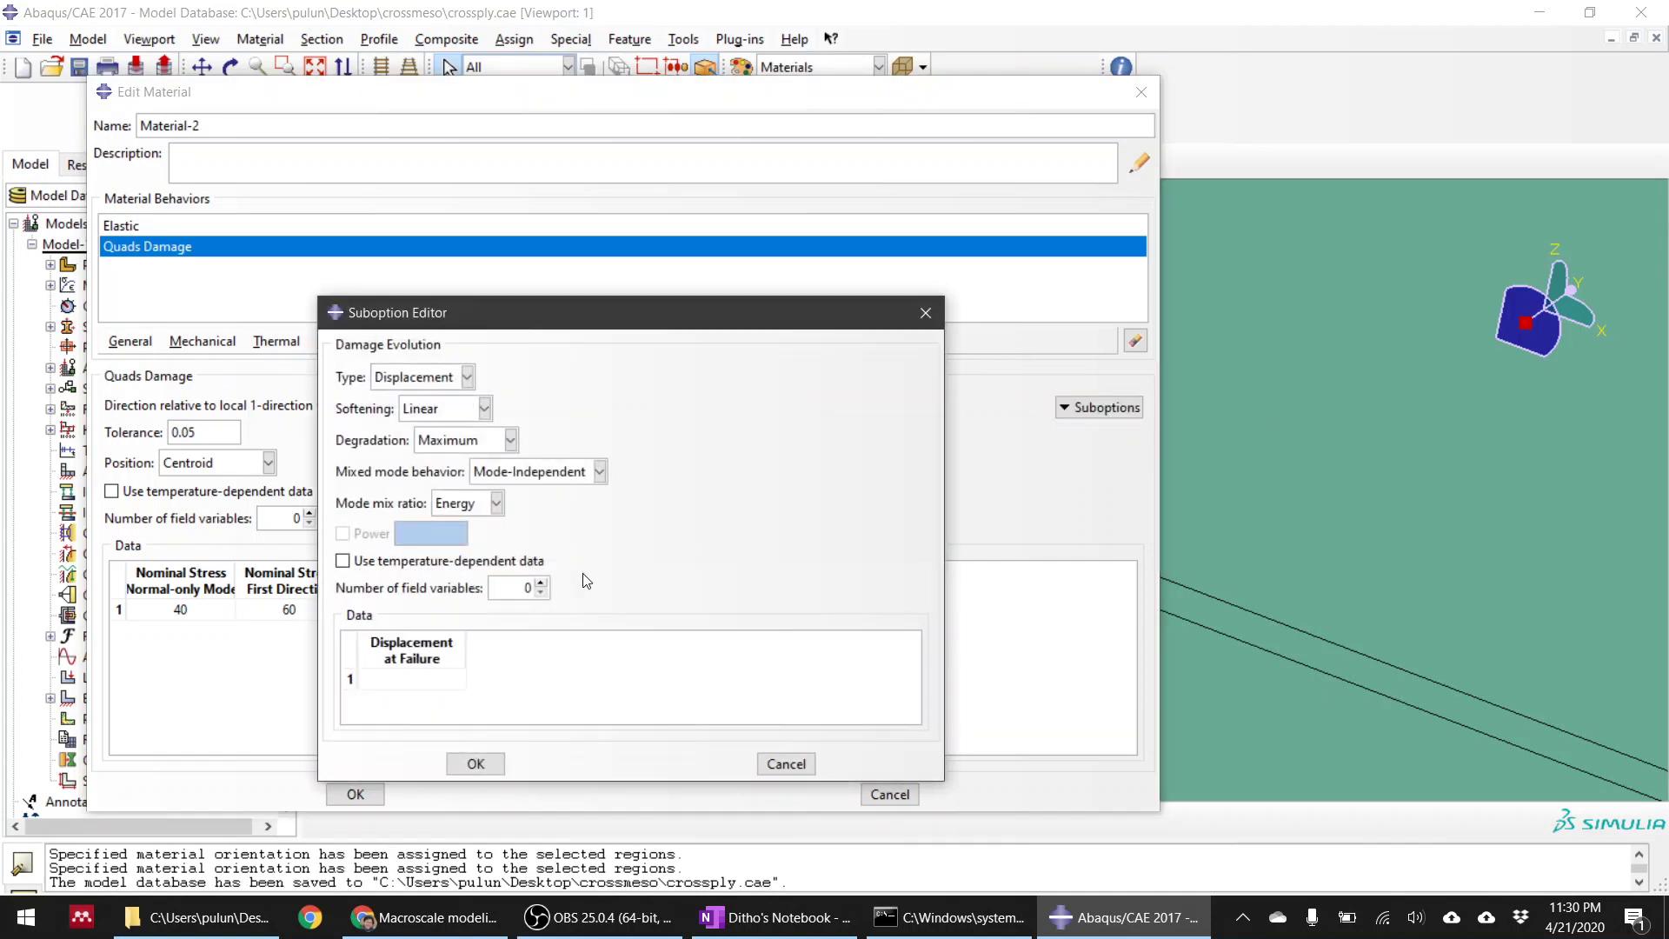
left_click(467, 379)
left_click(408, 421)
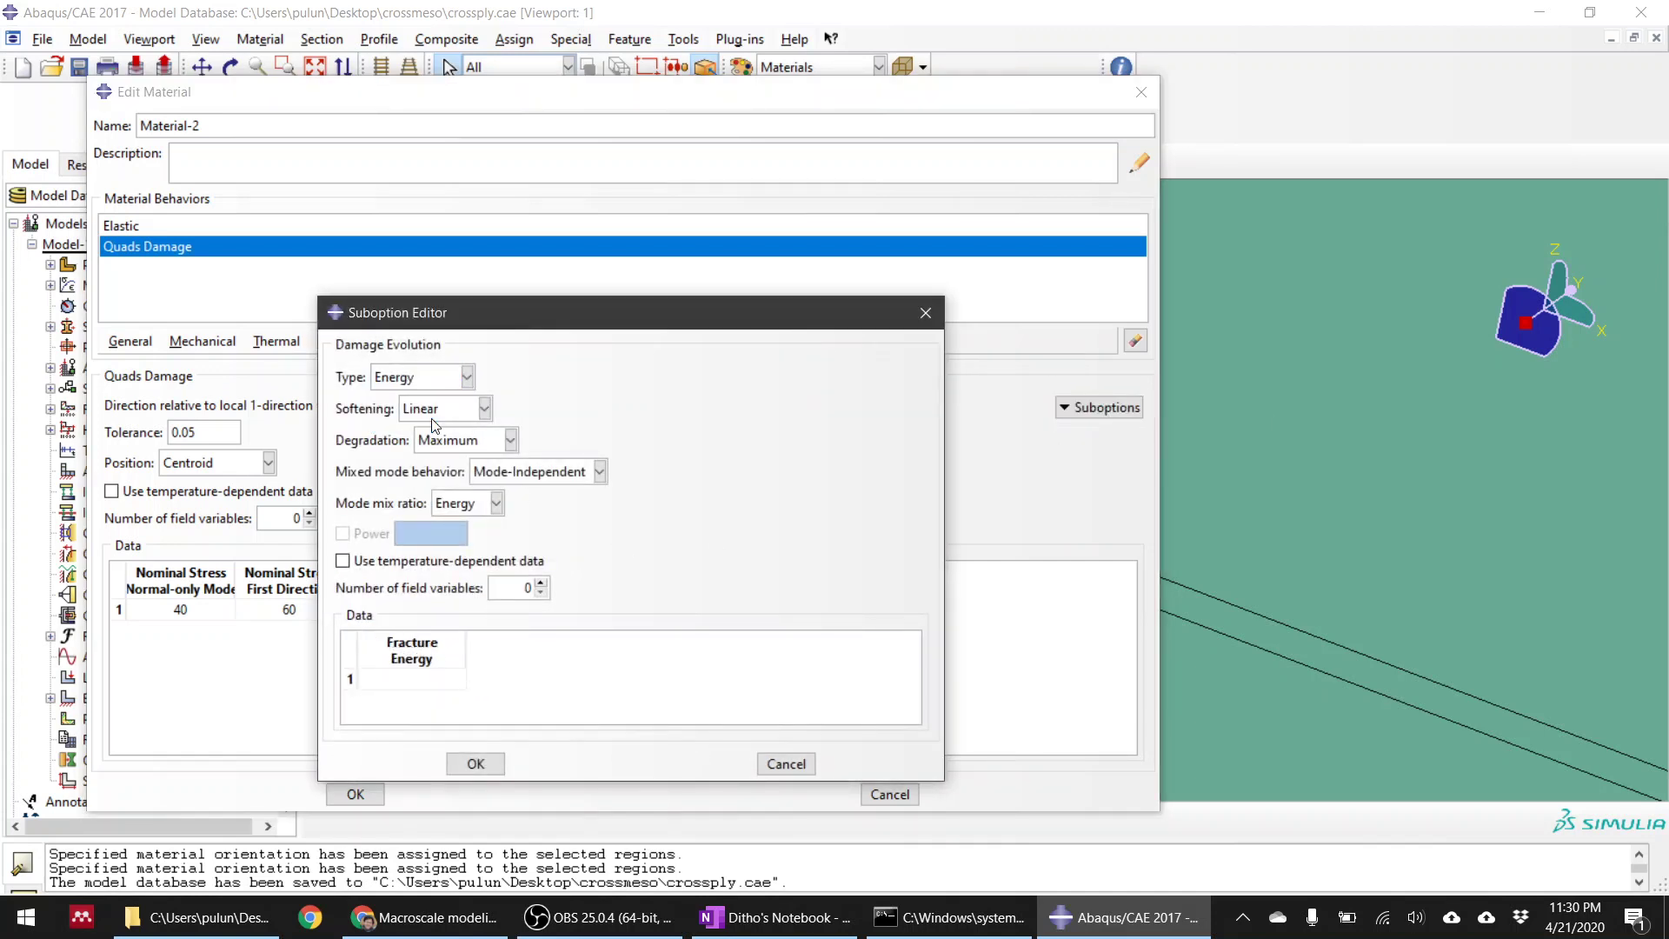
left_click(532, 474)
left_click(528, 559)
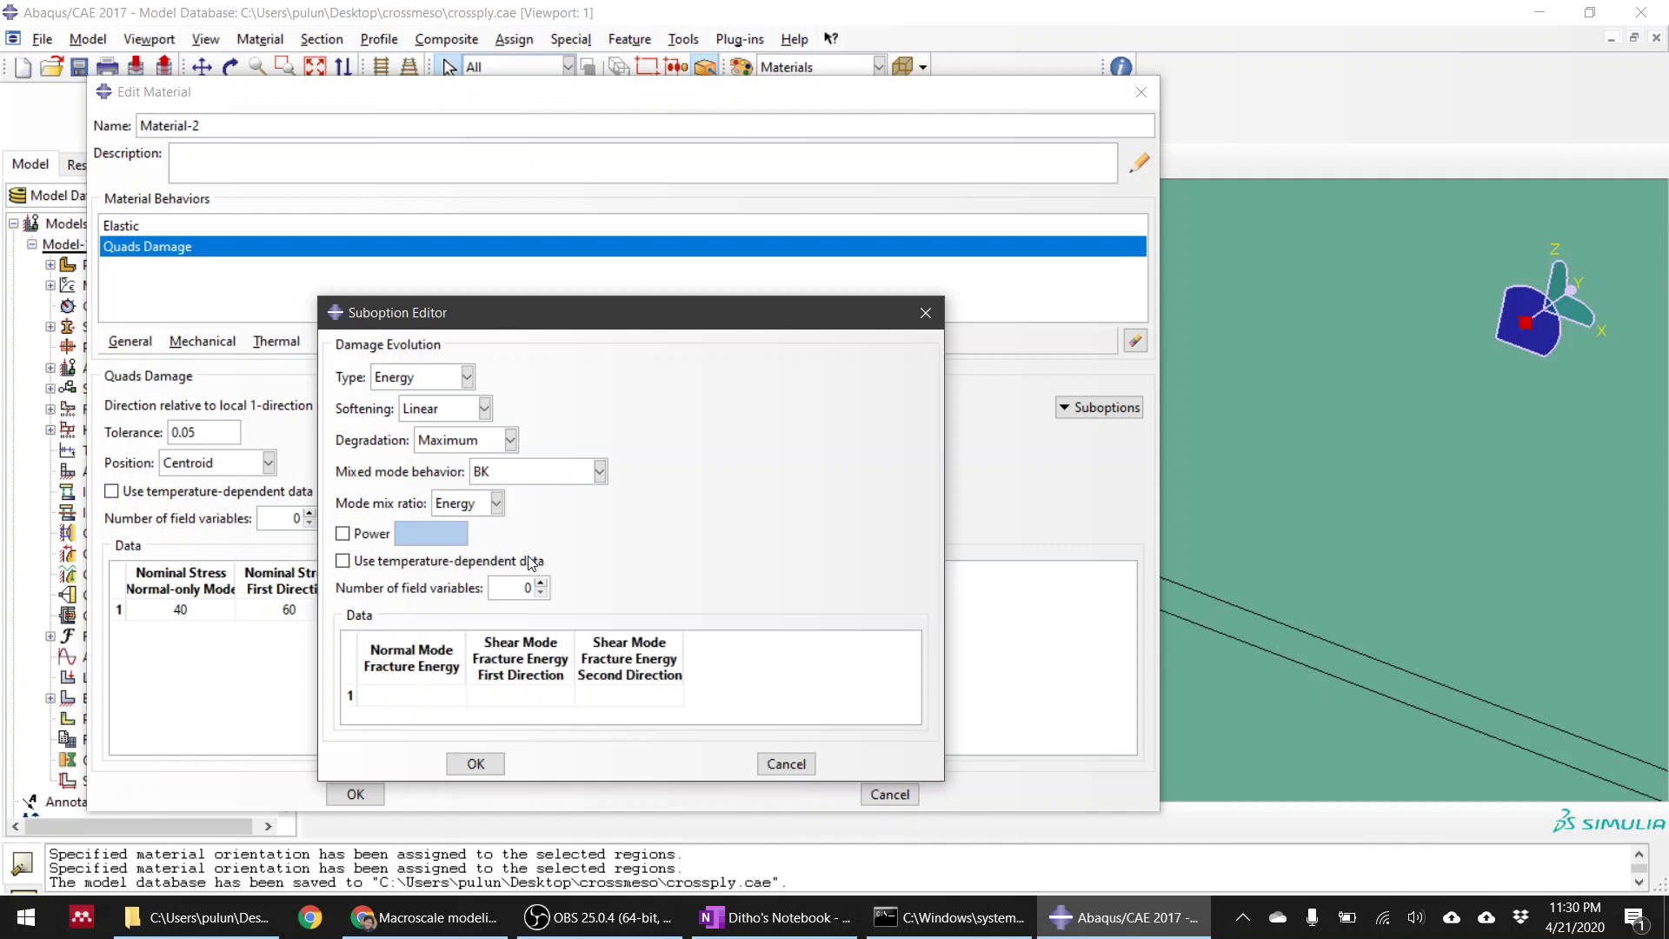
left_click(359, 535)
left_click(433, 533)
type("1.2")
Step: Set the fracture energies to 0.4 for normal mode and 1.2 for both shear directions, and accept the damage evolution
left_click(445, 698)
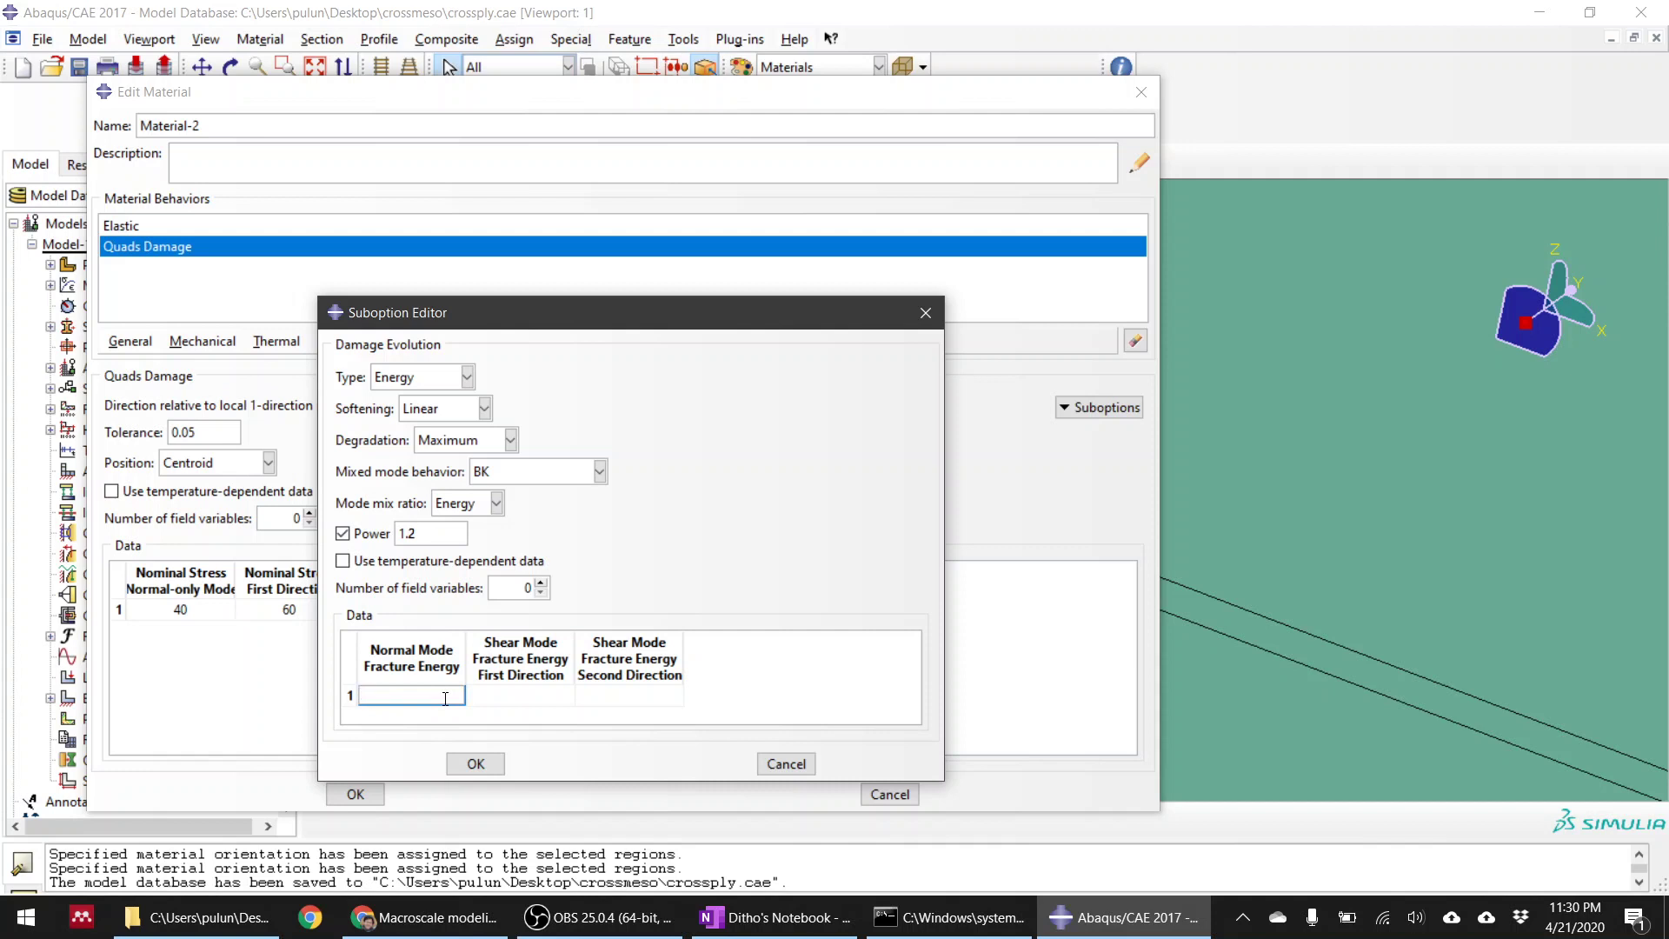
type("0.4")
key("Tab")
key("Tab")
left_click(536, 695)
left_click(538, 693)
type("1.4")
key("Tab")
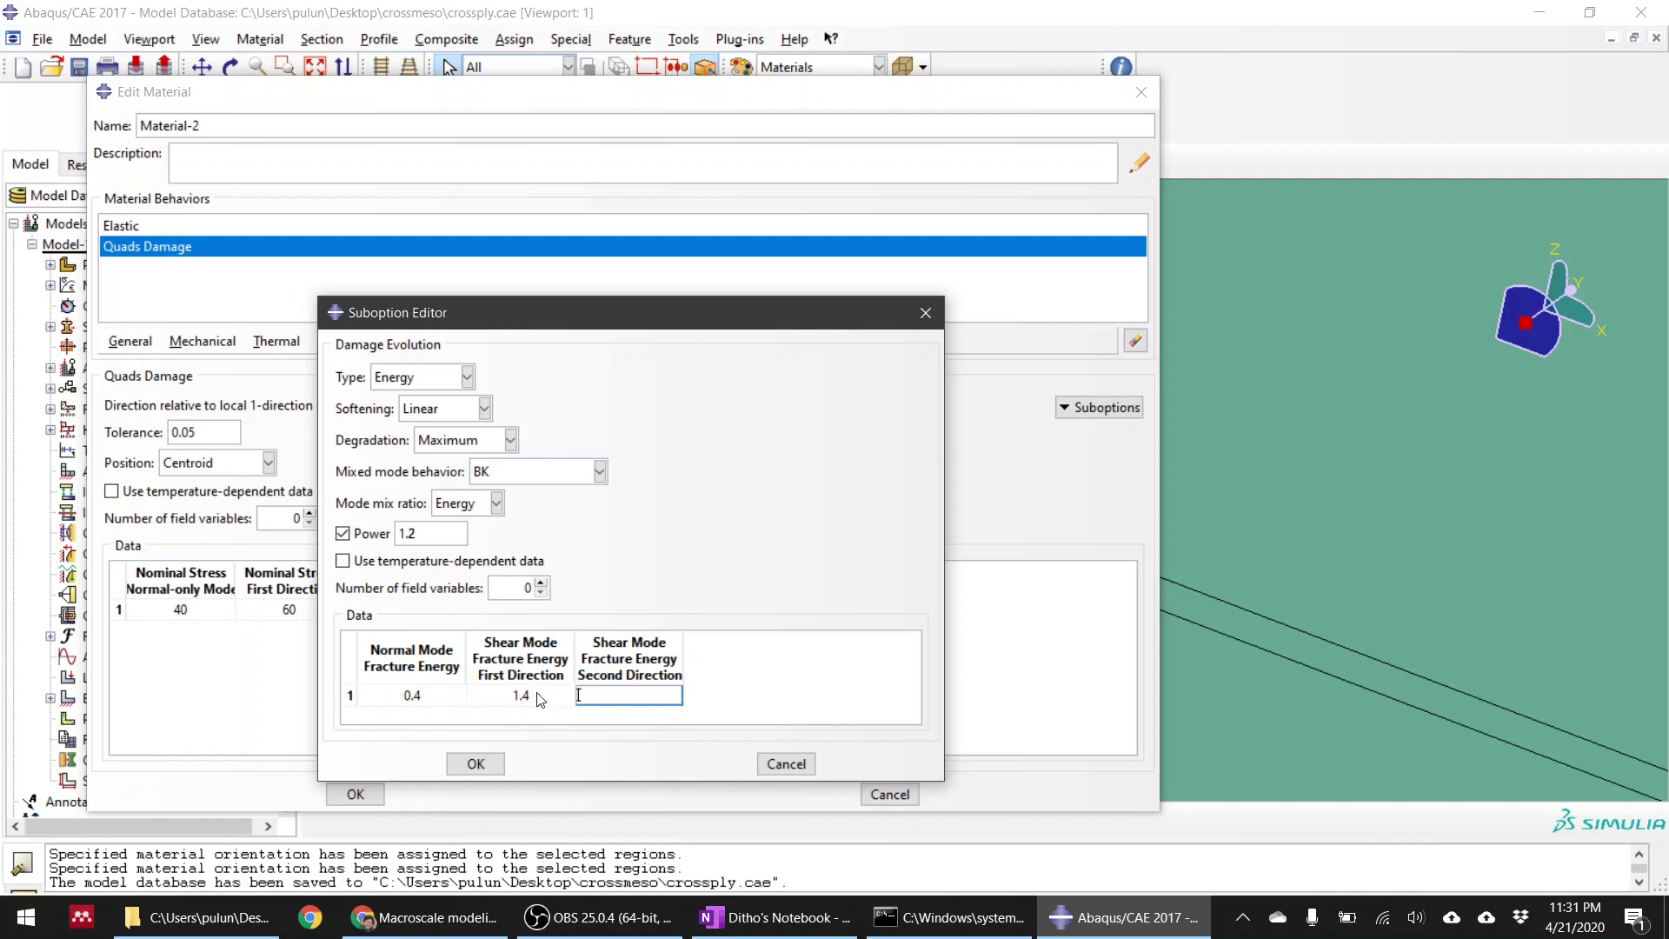
type("1.2")
left_click(529, 696)
left_click(529, 695)
type(".2")
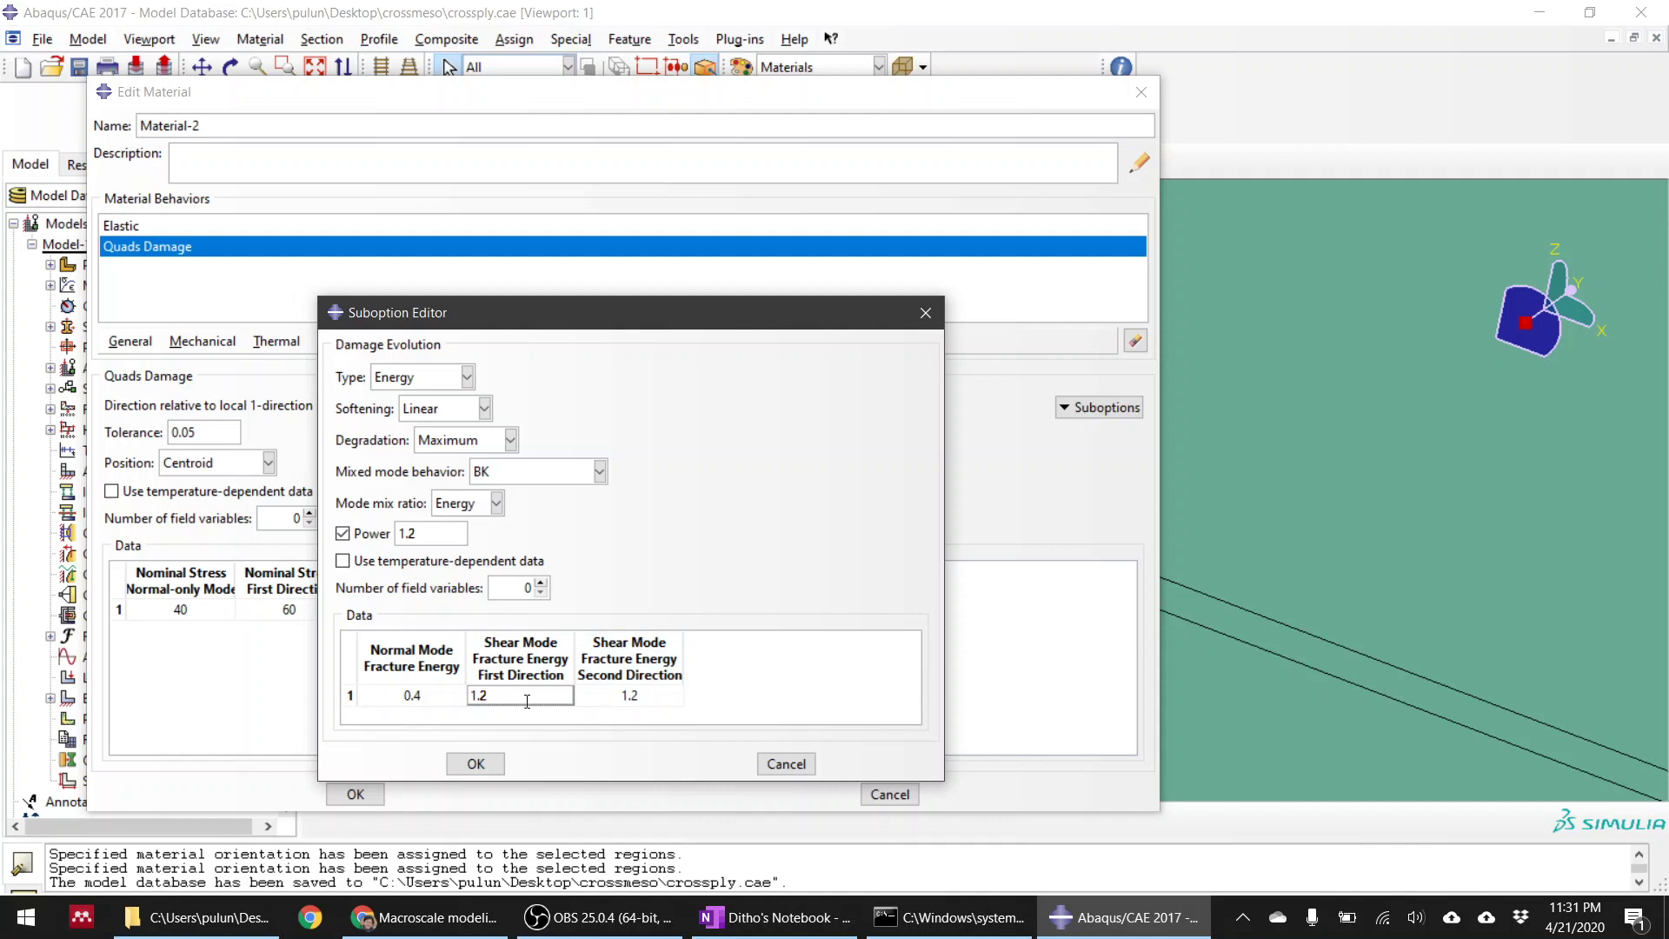
left_click(436, 536)
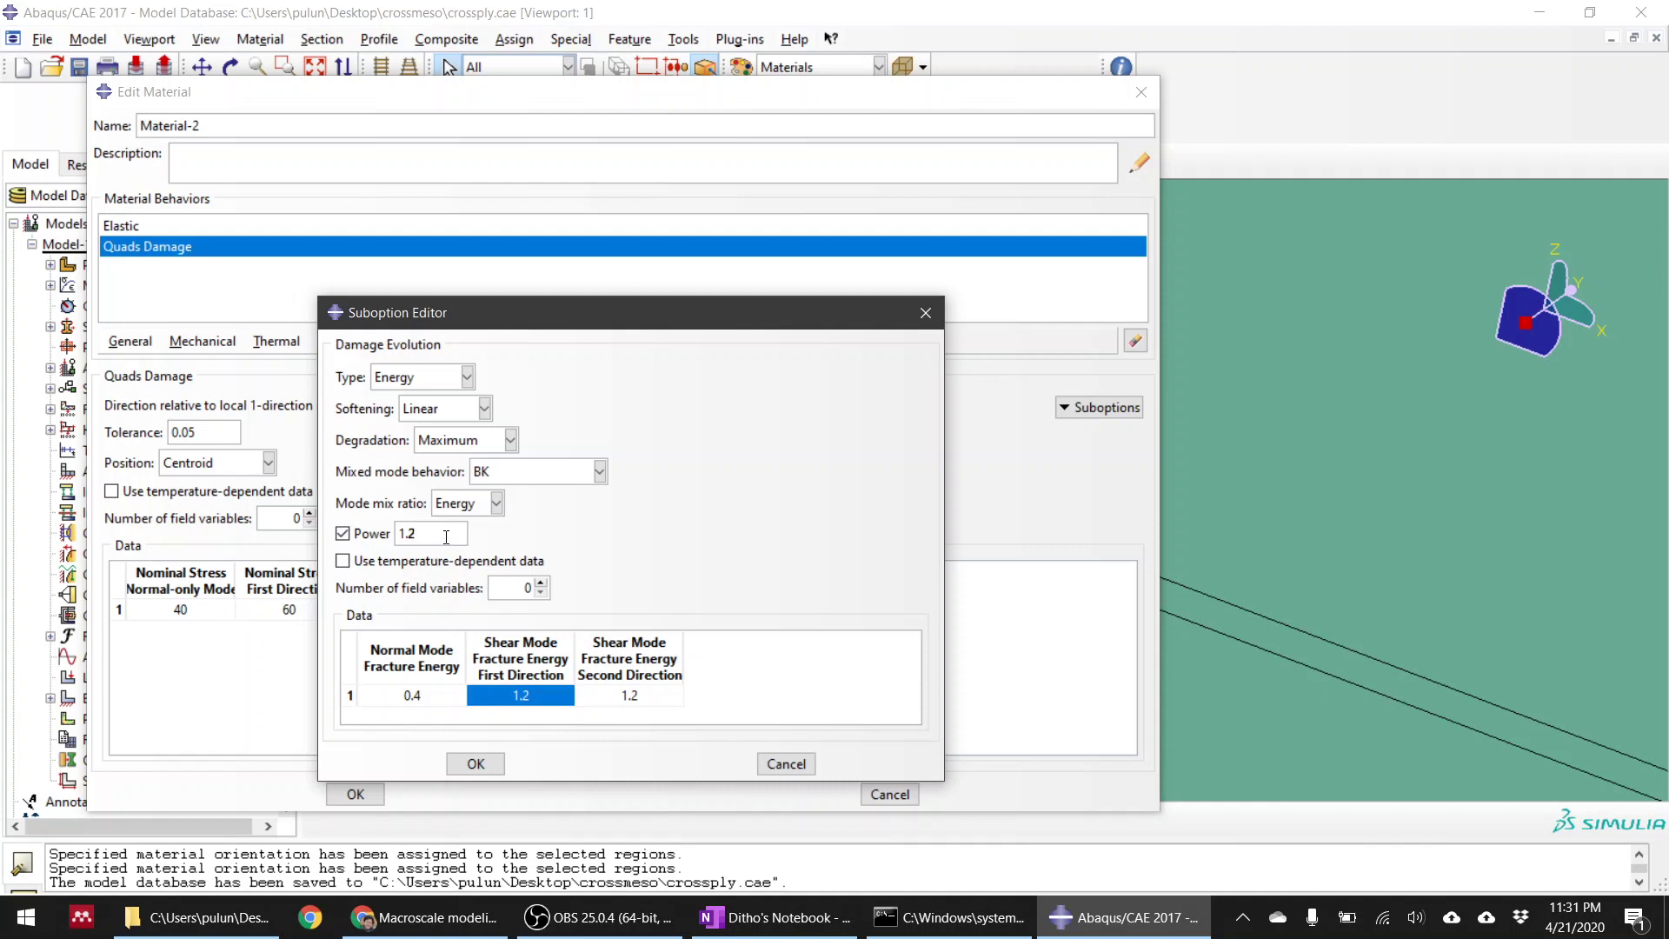
left_click(475, 763)
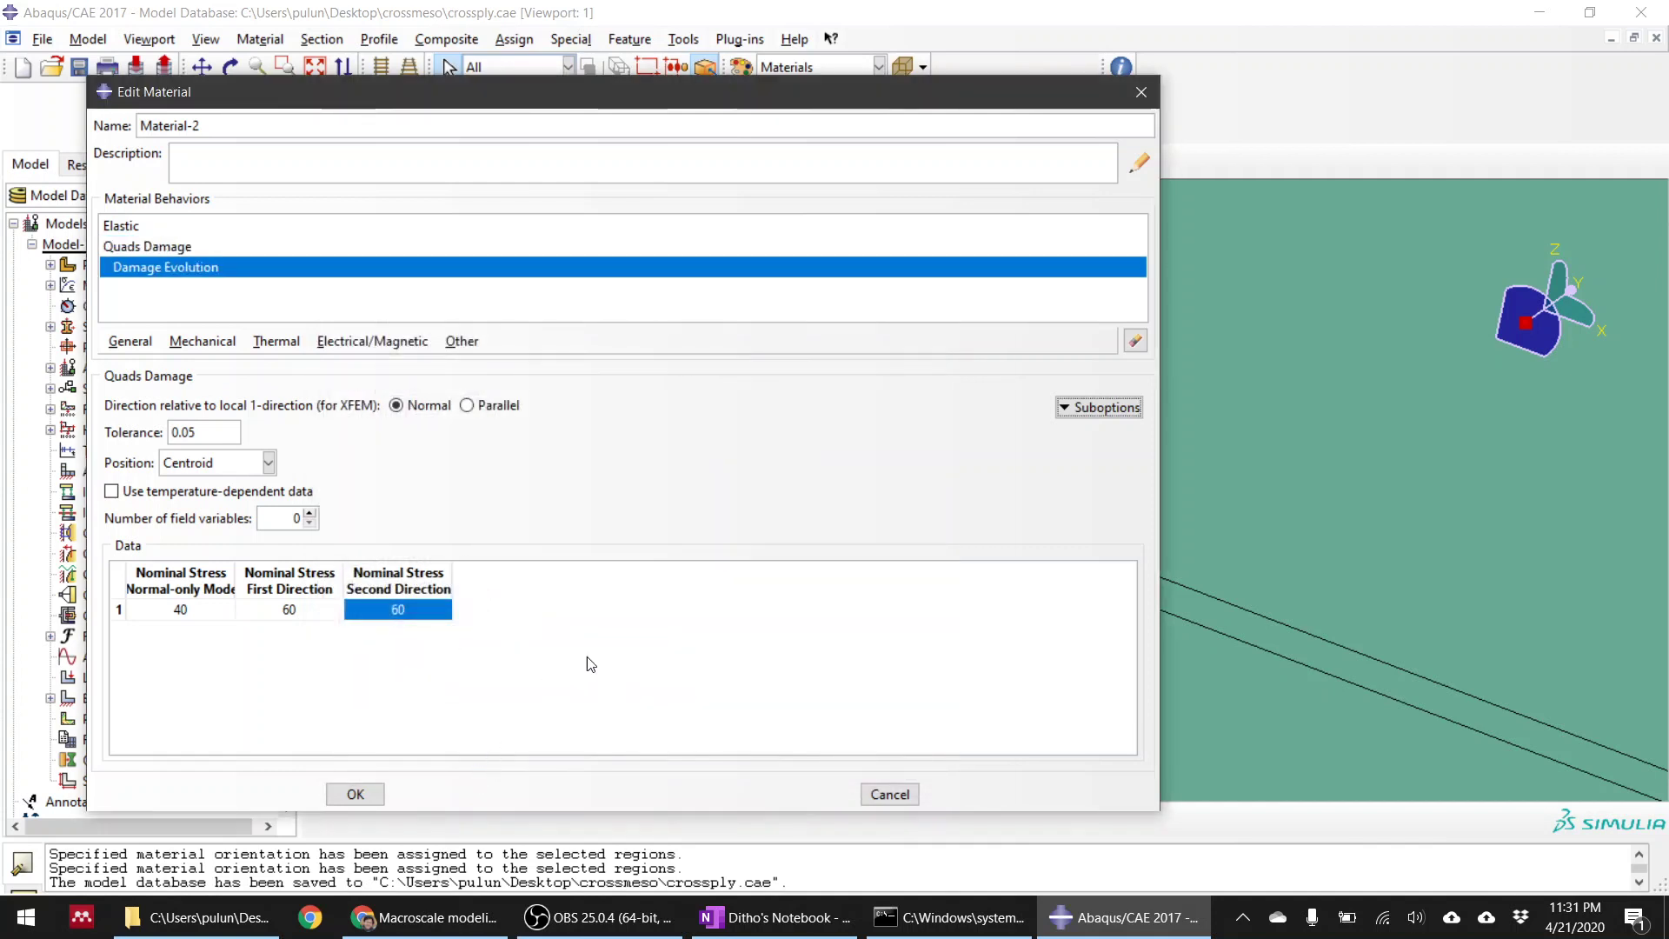
Step: Add a cohesive damage stabilization suboption with a small viscosity coefficient and save the cohesive material
left_click(1088, 418)
left_click(1102, 452)
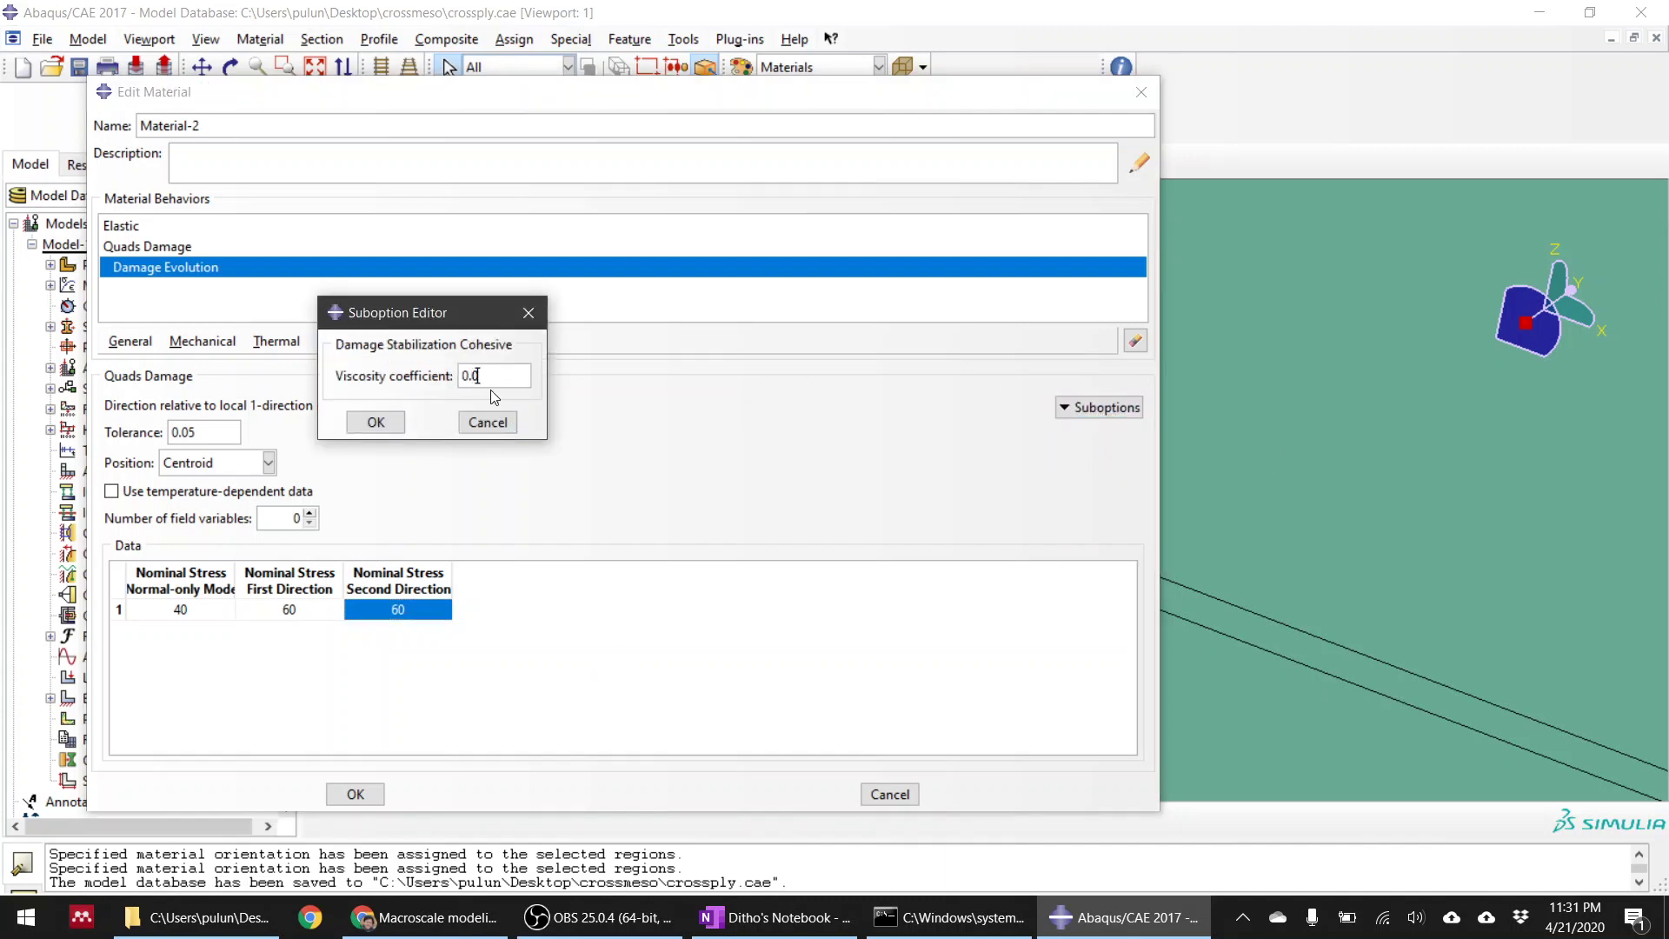
left_click(376, 422)
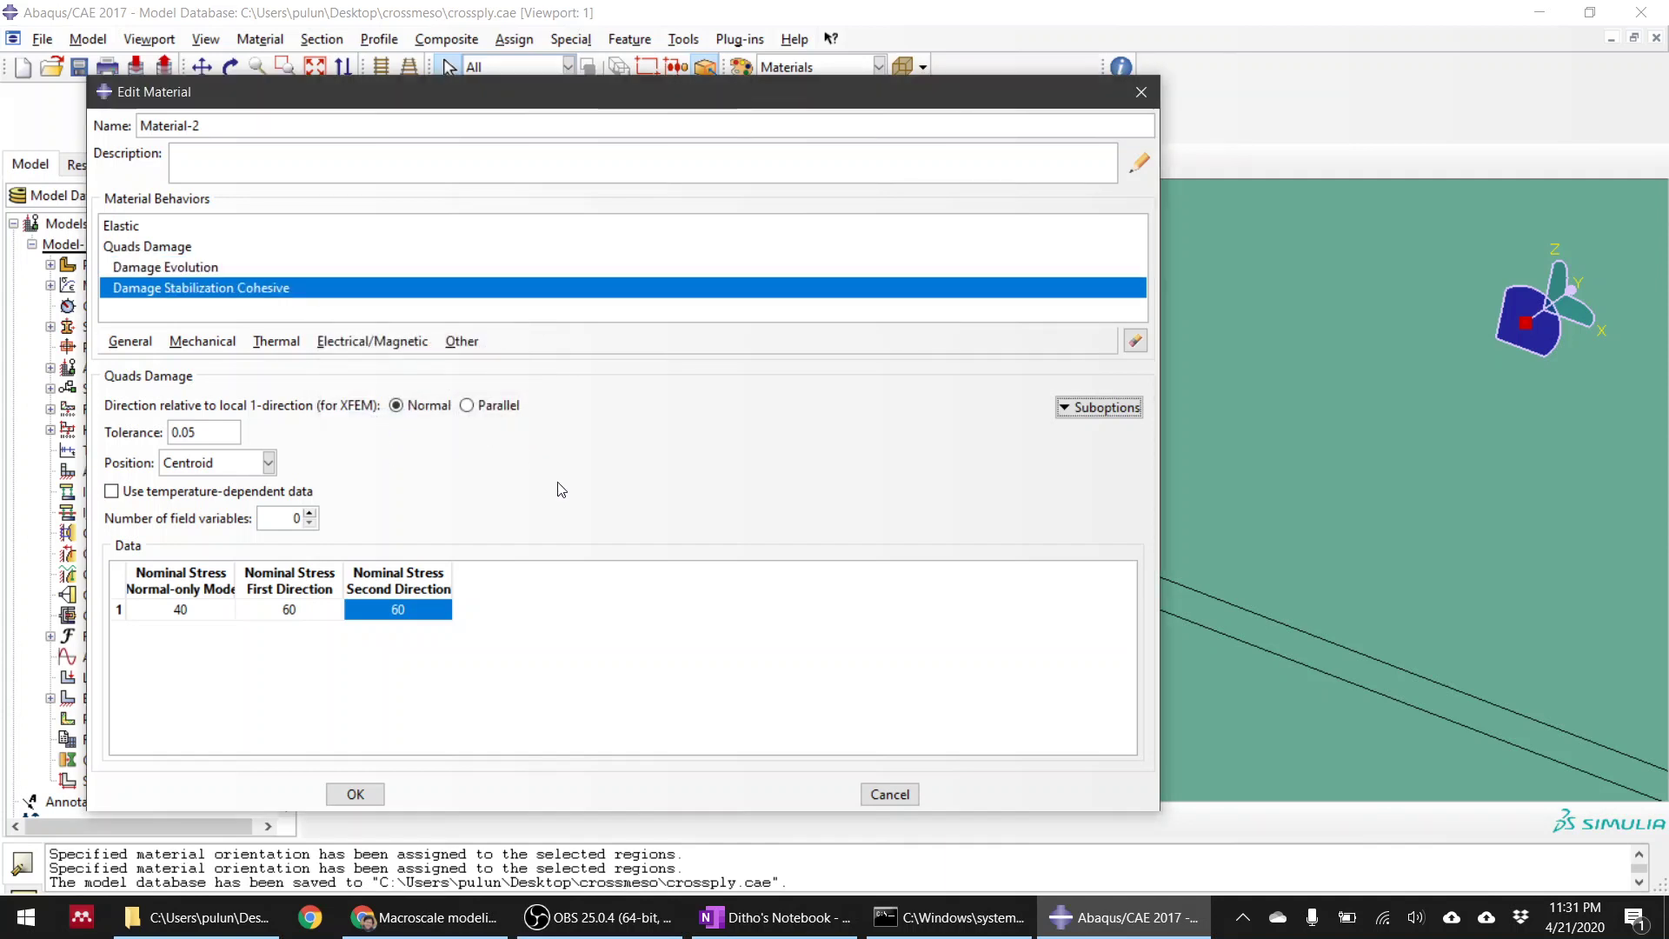
left_click(355, 794)
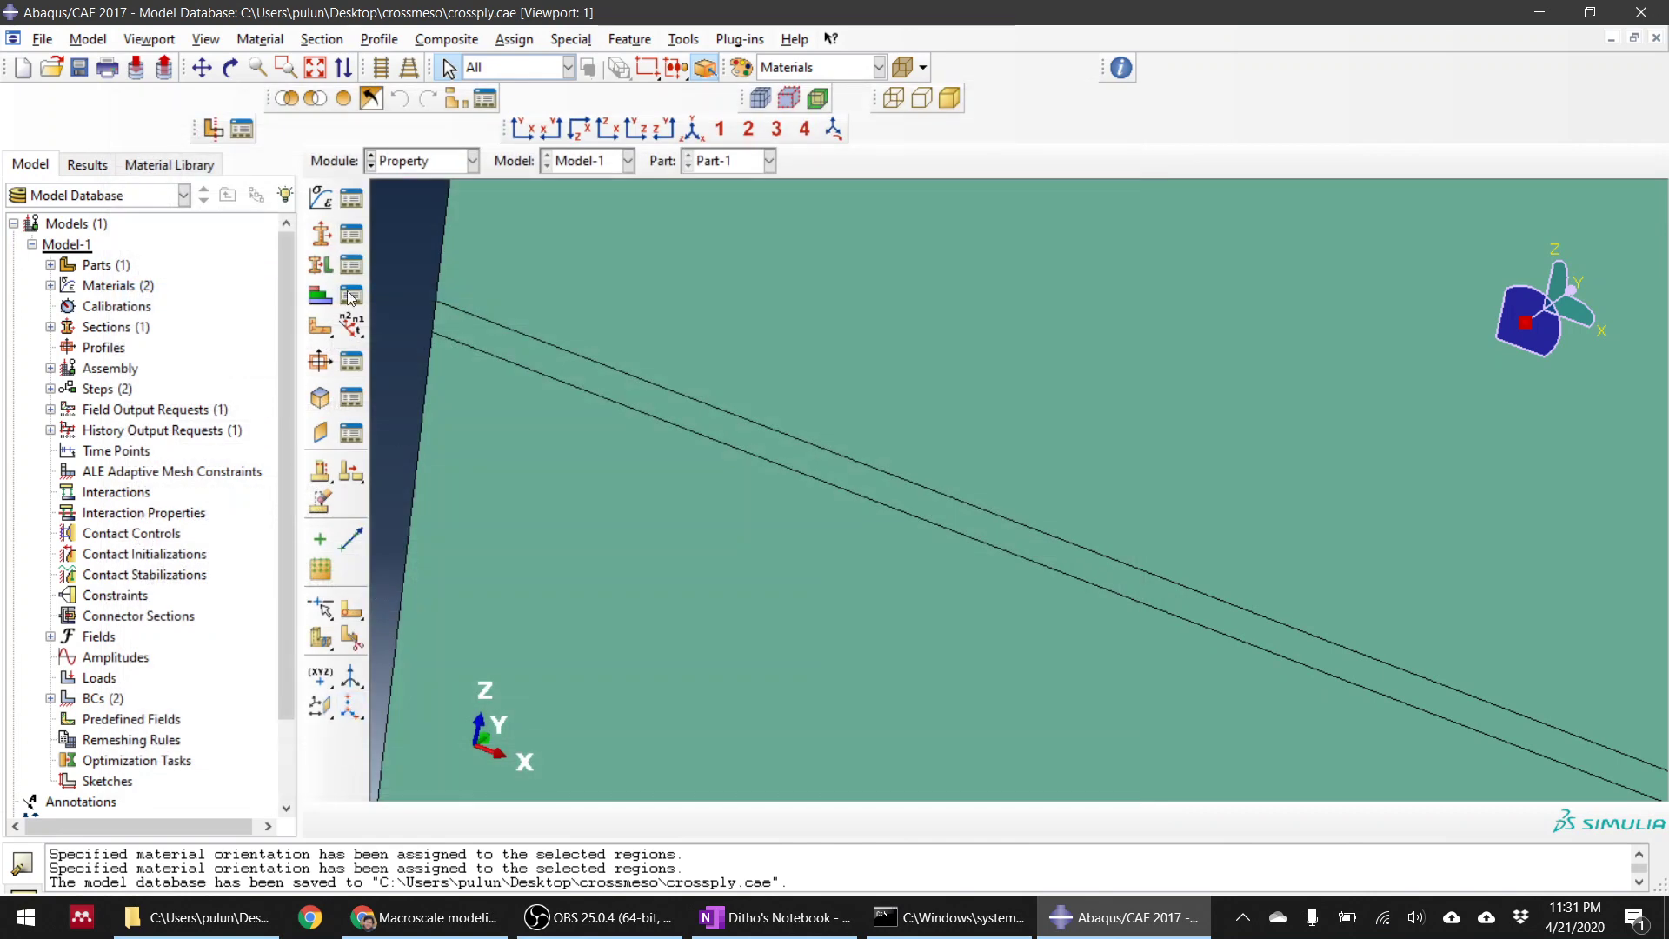
Step: Create a cohesive section that uses Material-2 with a Traction Separation response and the analysis default initial thickness
left_click(326, 239)
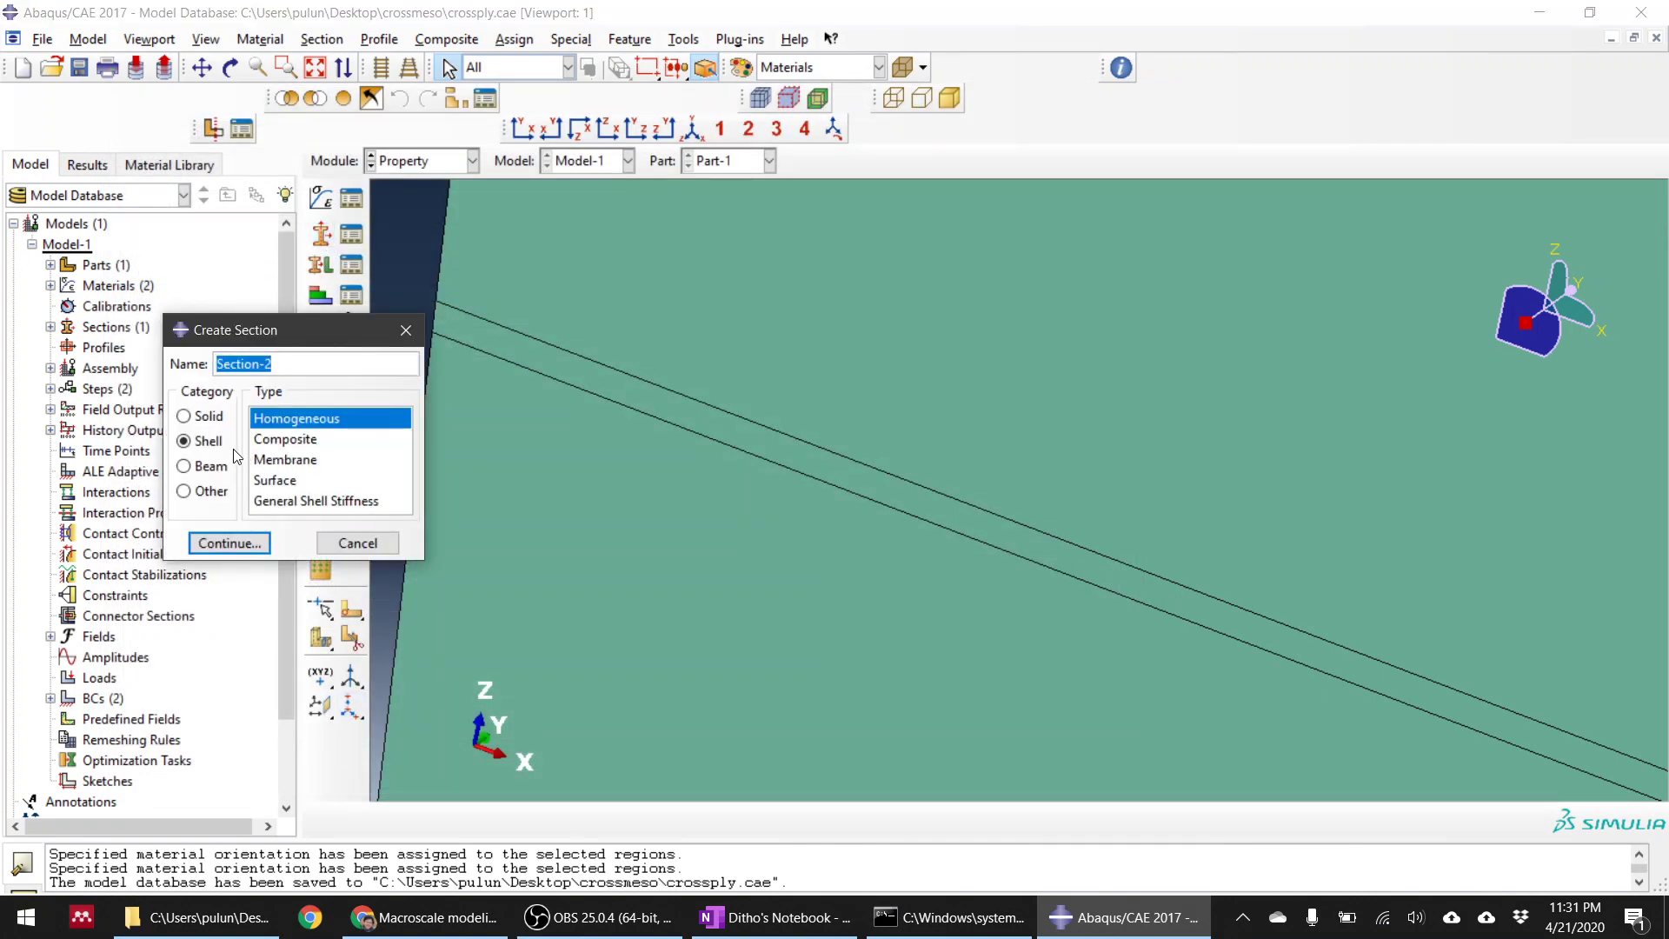
left_click(186, 491)
left_click(293, 439)
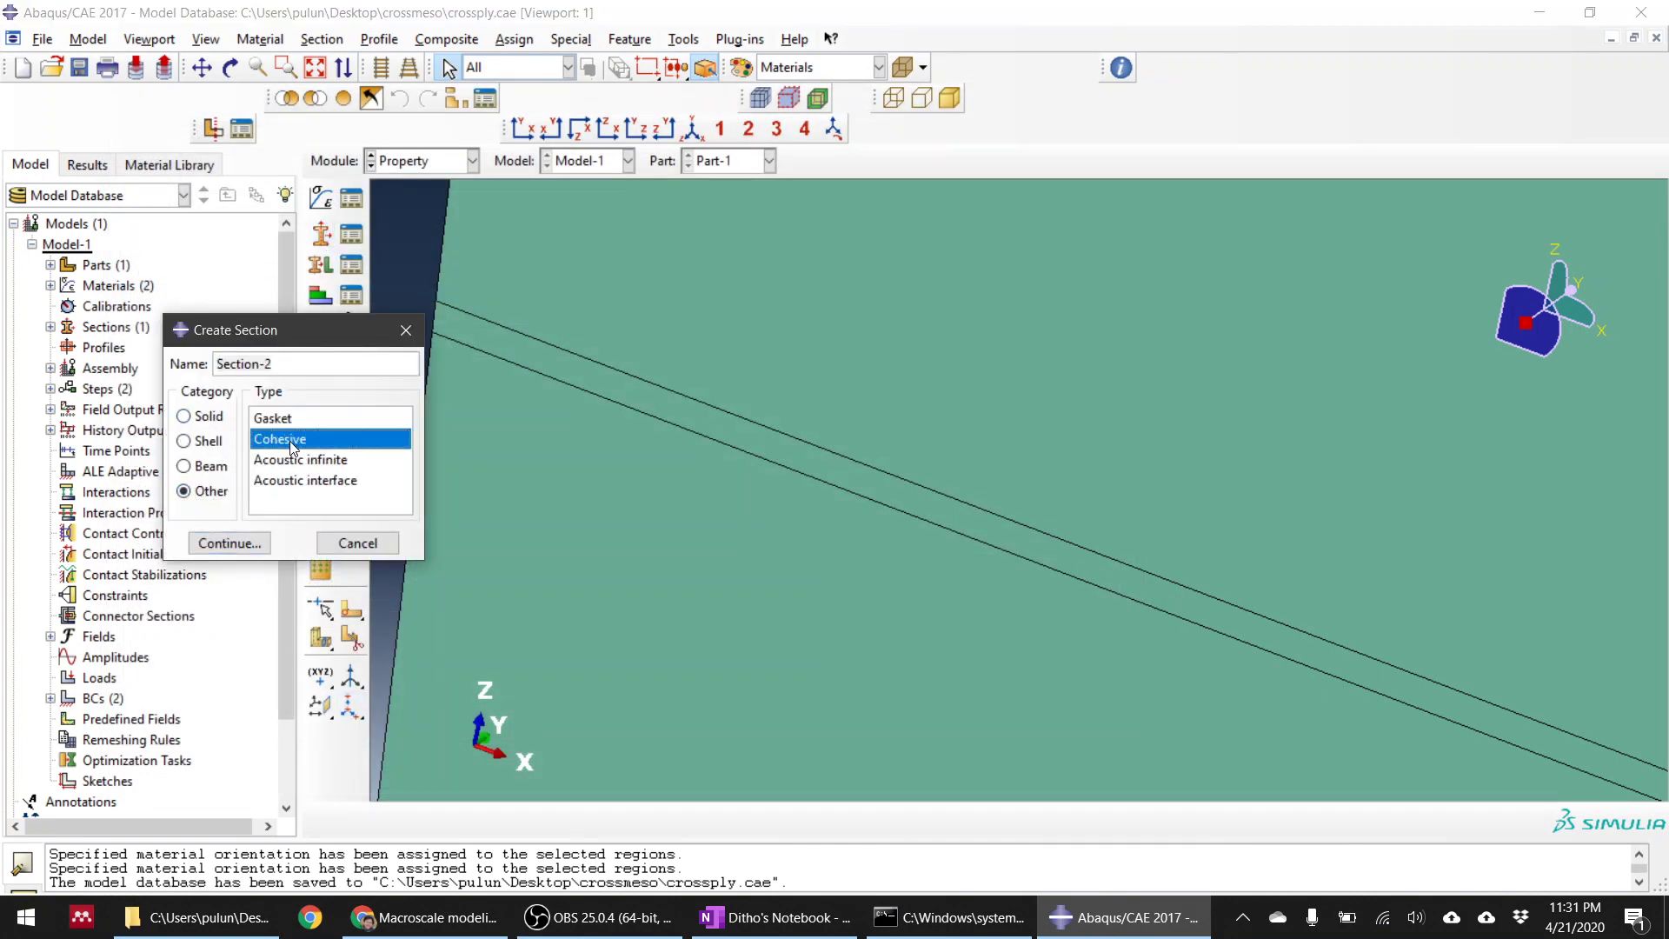
left_click(241, 546)
left_click(122, 212)
left_click(119, 236)
left_click(120, 236)
left_click(111, 254)
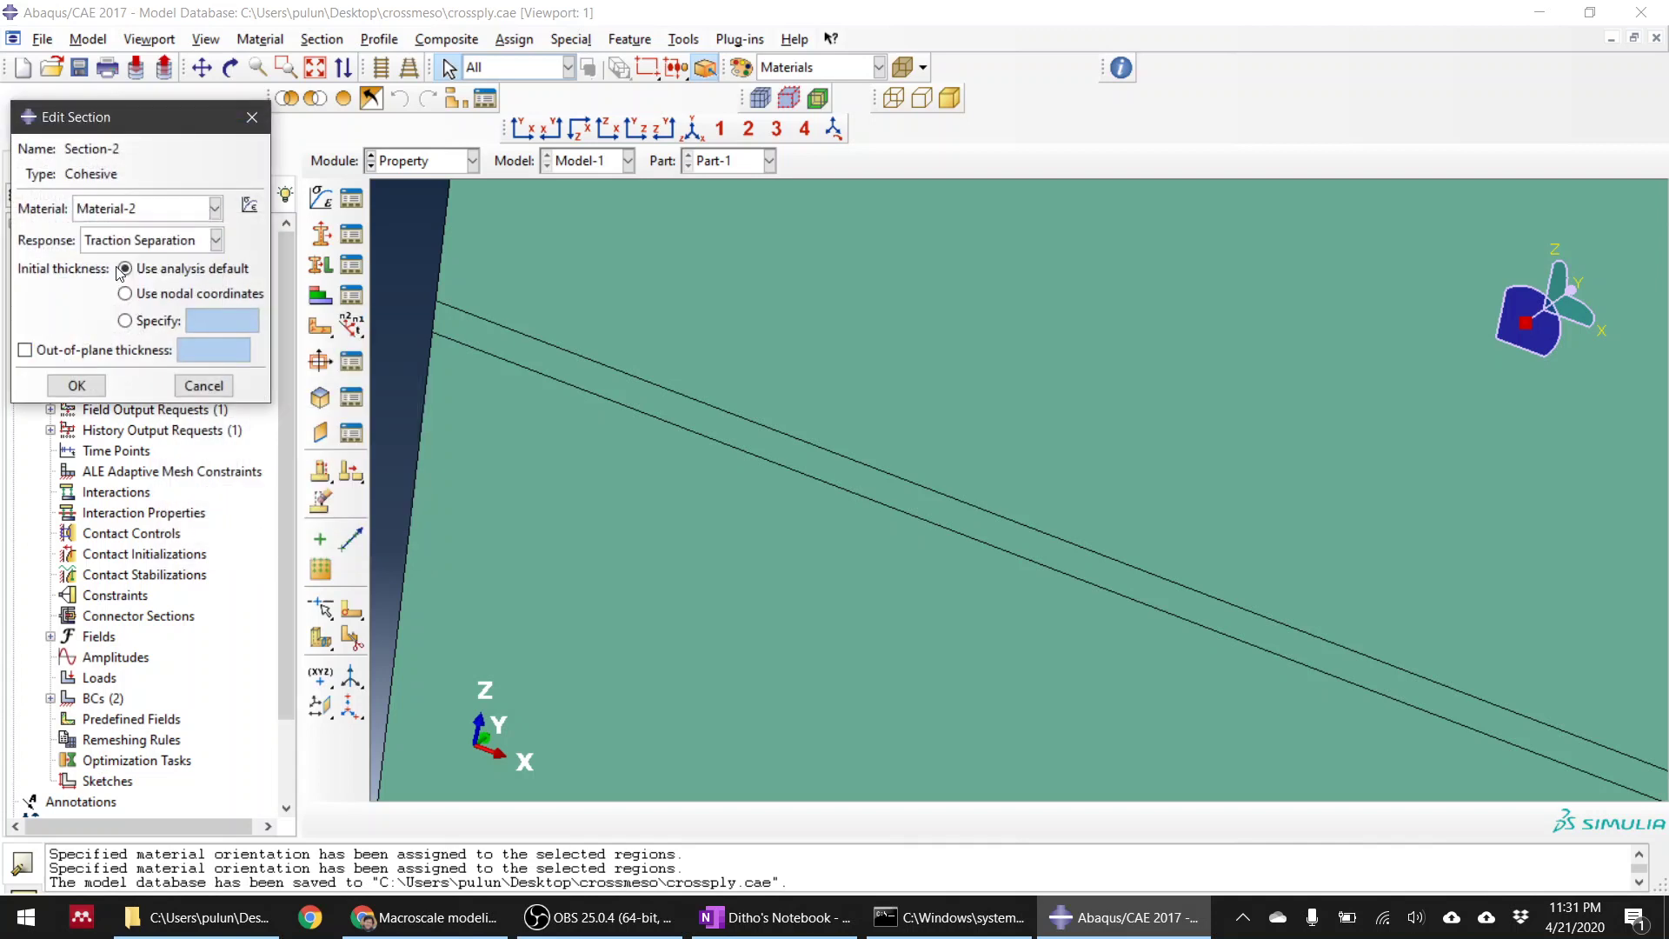
left_click(79, 385)
Step: Assign the cohesive Section-2 to the lower thin interface layer of the laminate
left_click(321, 269)
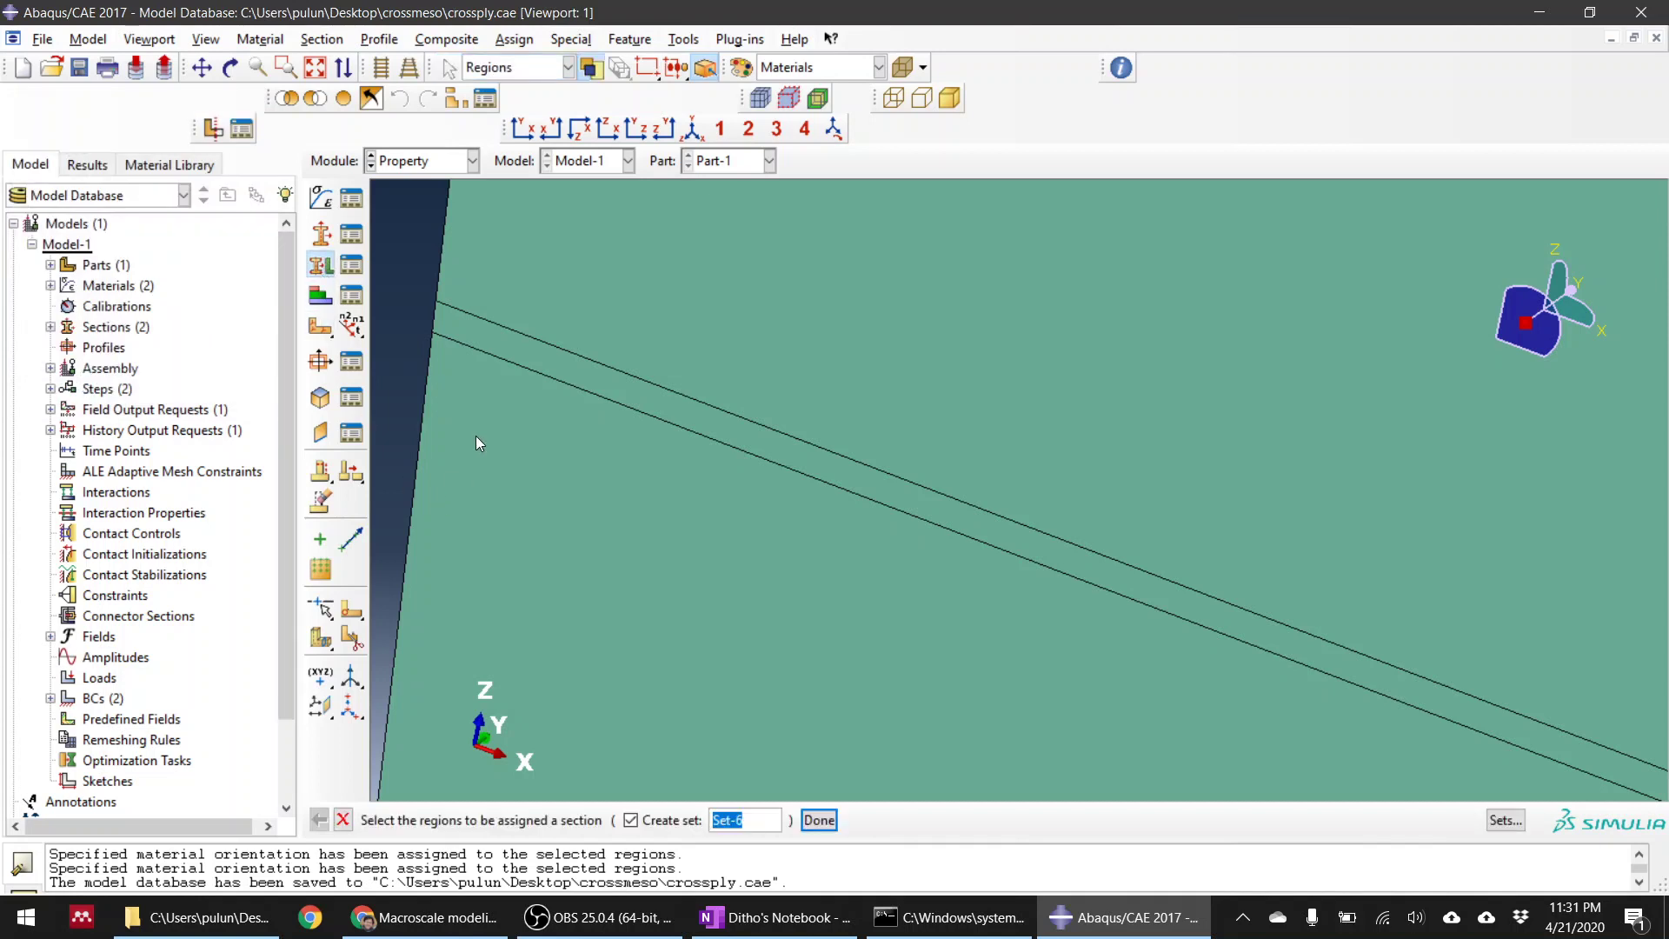
scroll(654, 452, "down", 8)
scroll(687, 373, "up", 3)
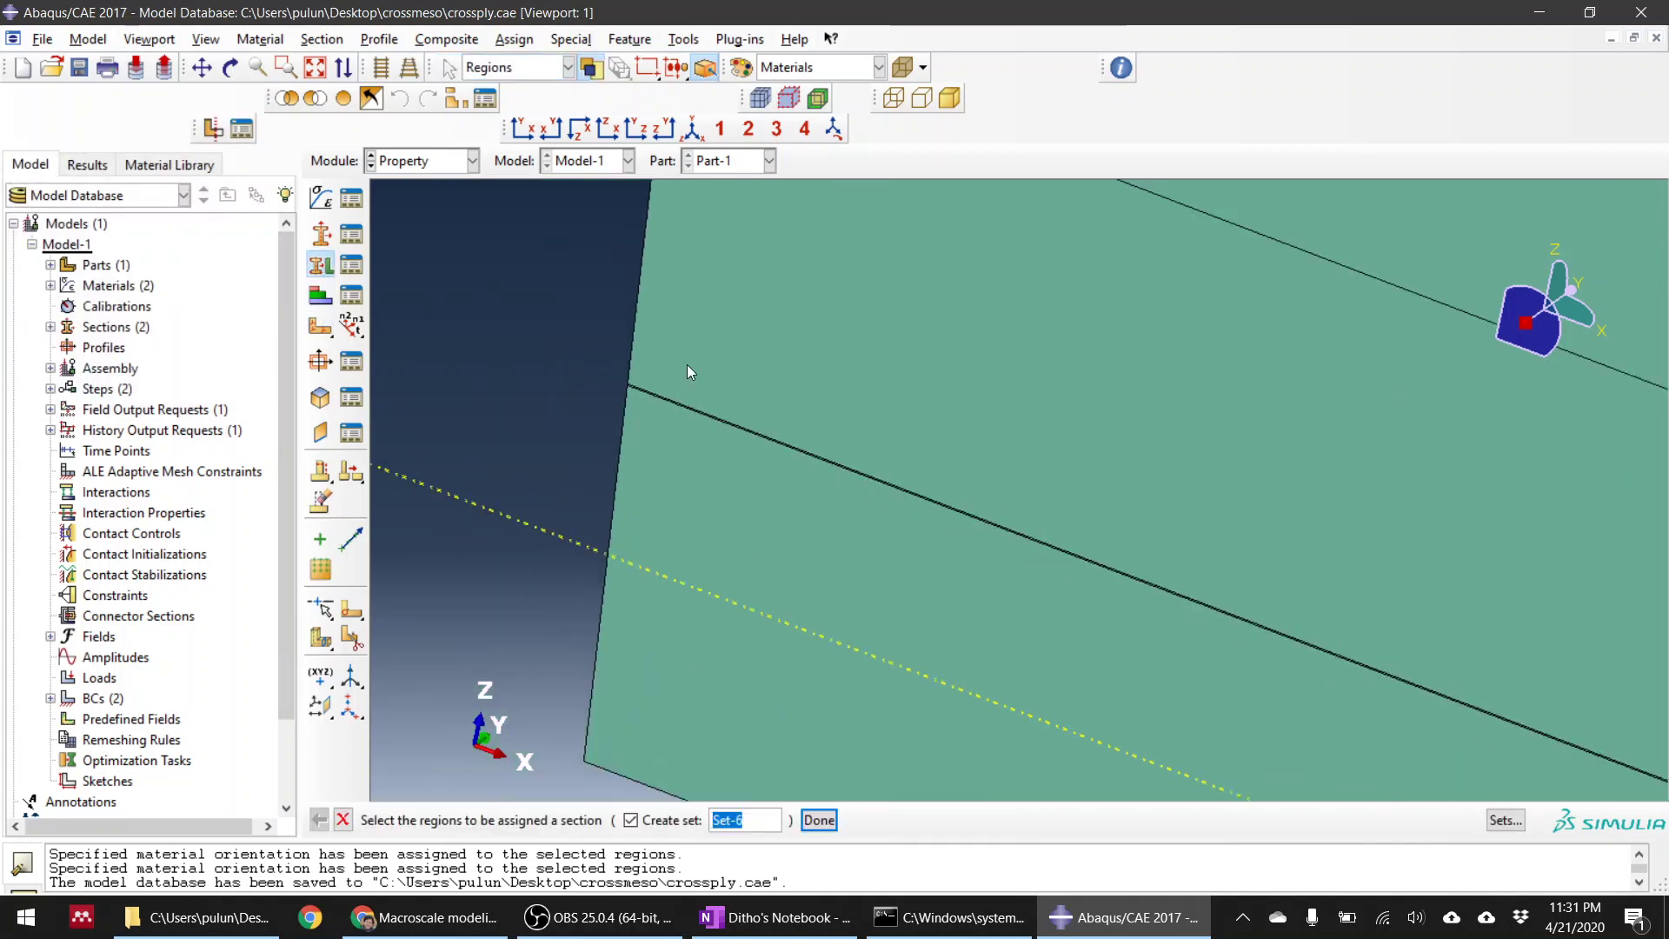
left_click(717, 361)
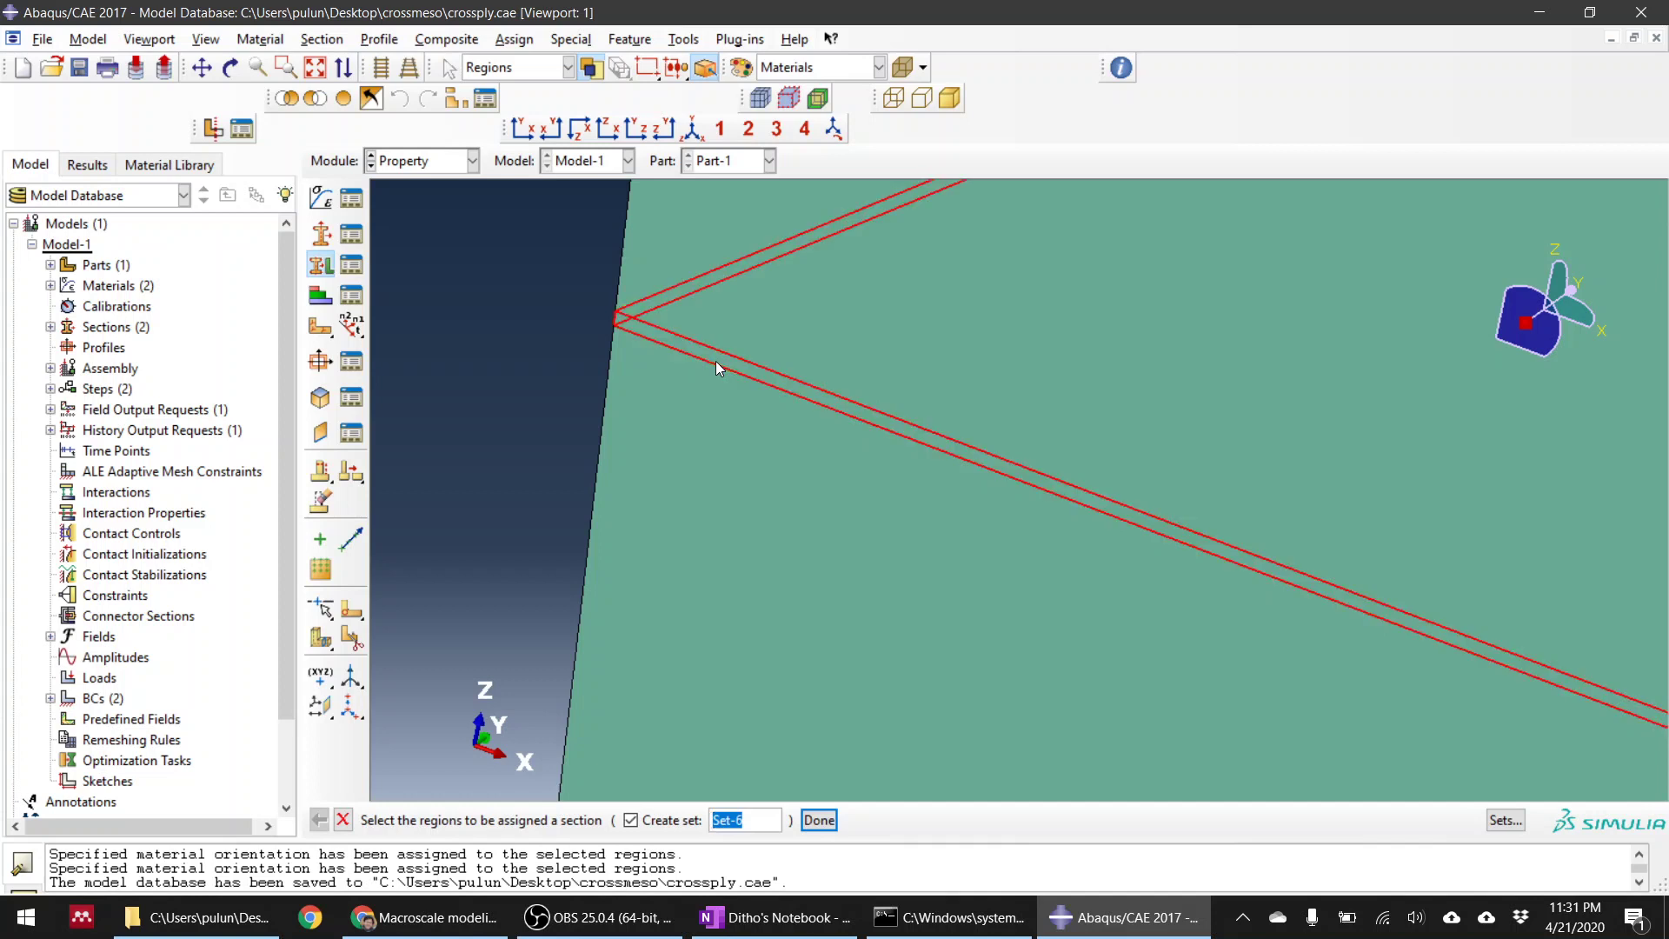
left_click(819, 820)
left_click(815, 342)
left_click(826, 383)
left_click(793, 481)
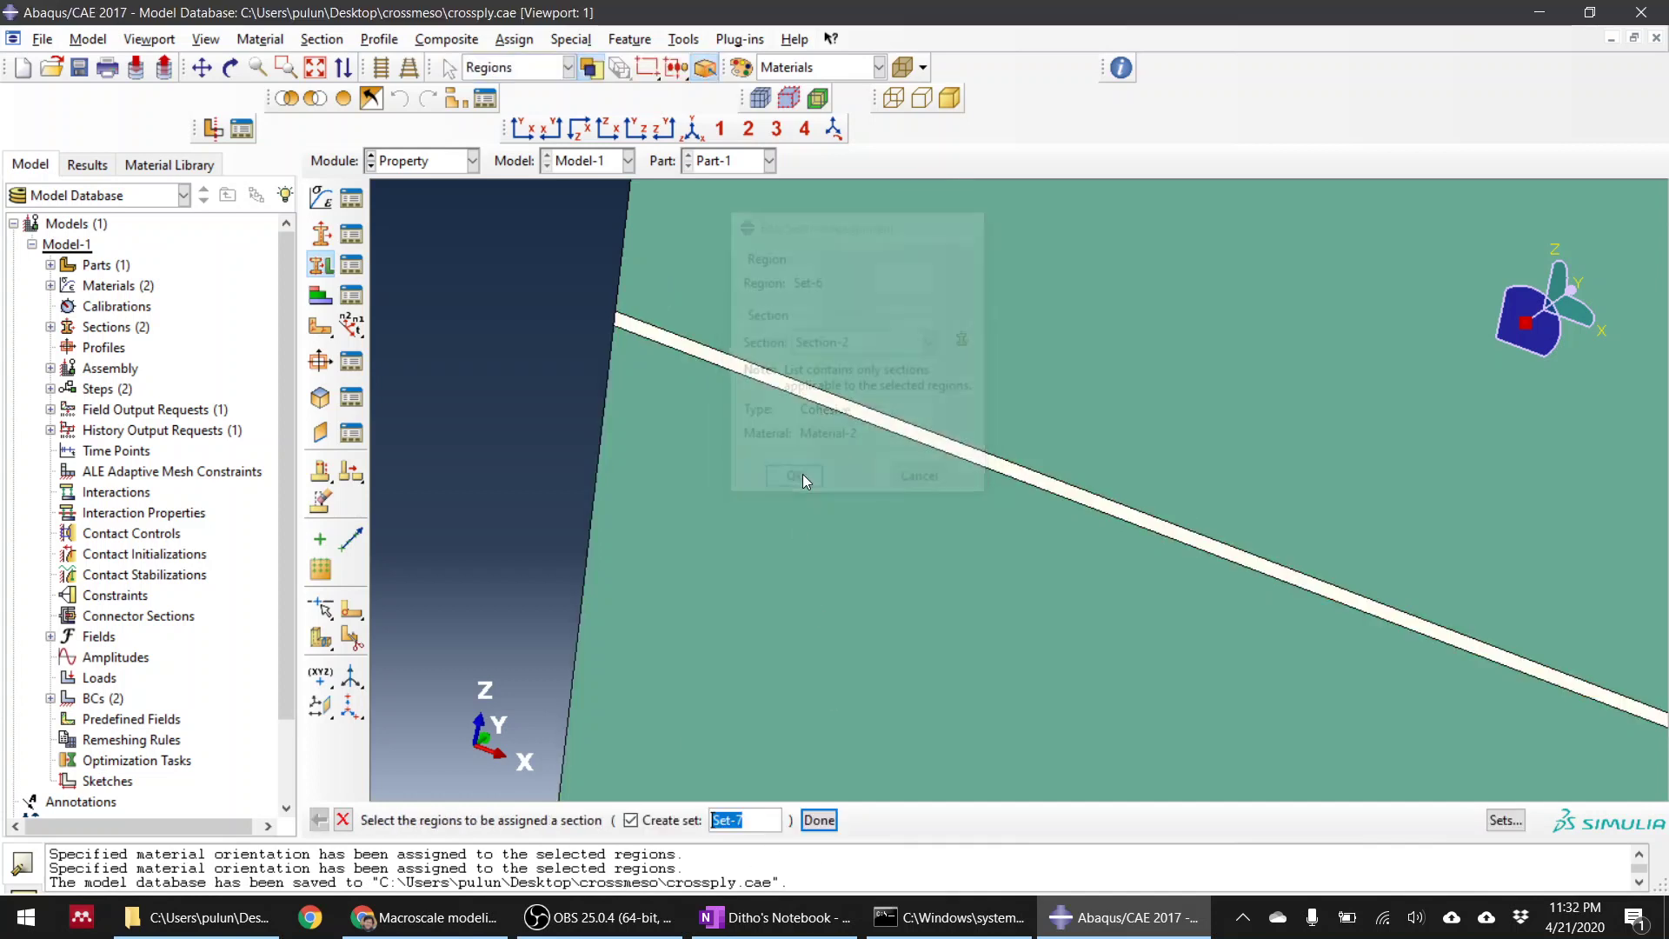
Step: Assign the cohesive Section-2 to the upper thin interface layer and finish the section assignments
scroll(555, 577, "down", 3)
scroll(592, 614, "down", 3)
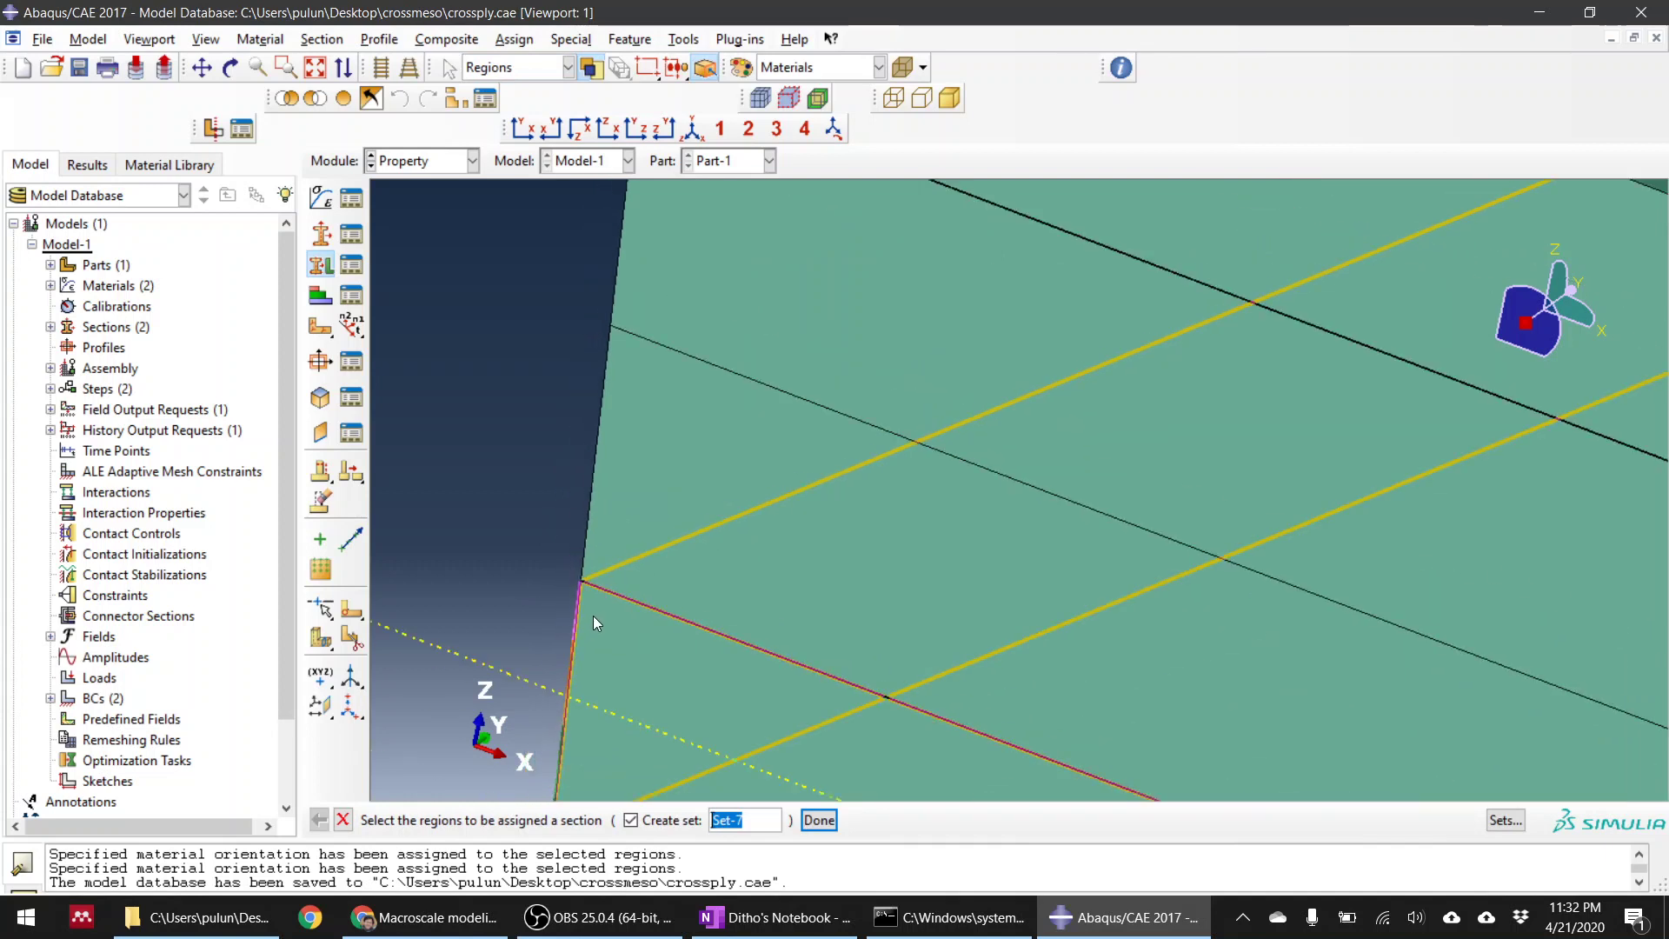
scroll(609, 287, "up", 5)
scroll(676, 346, "down", 2)
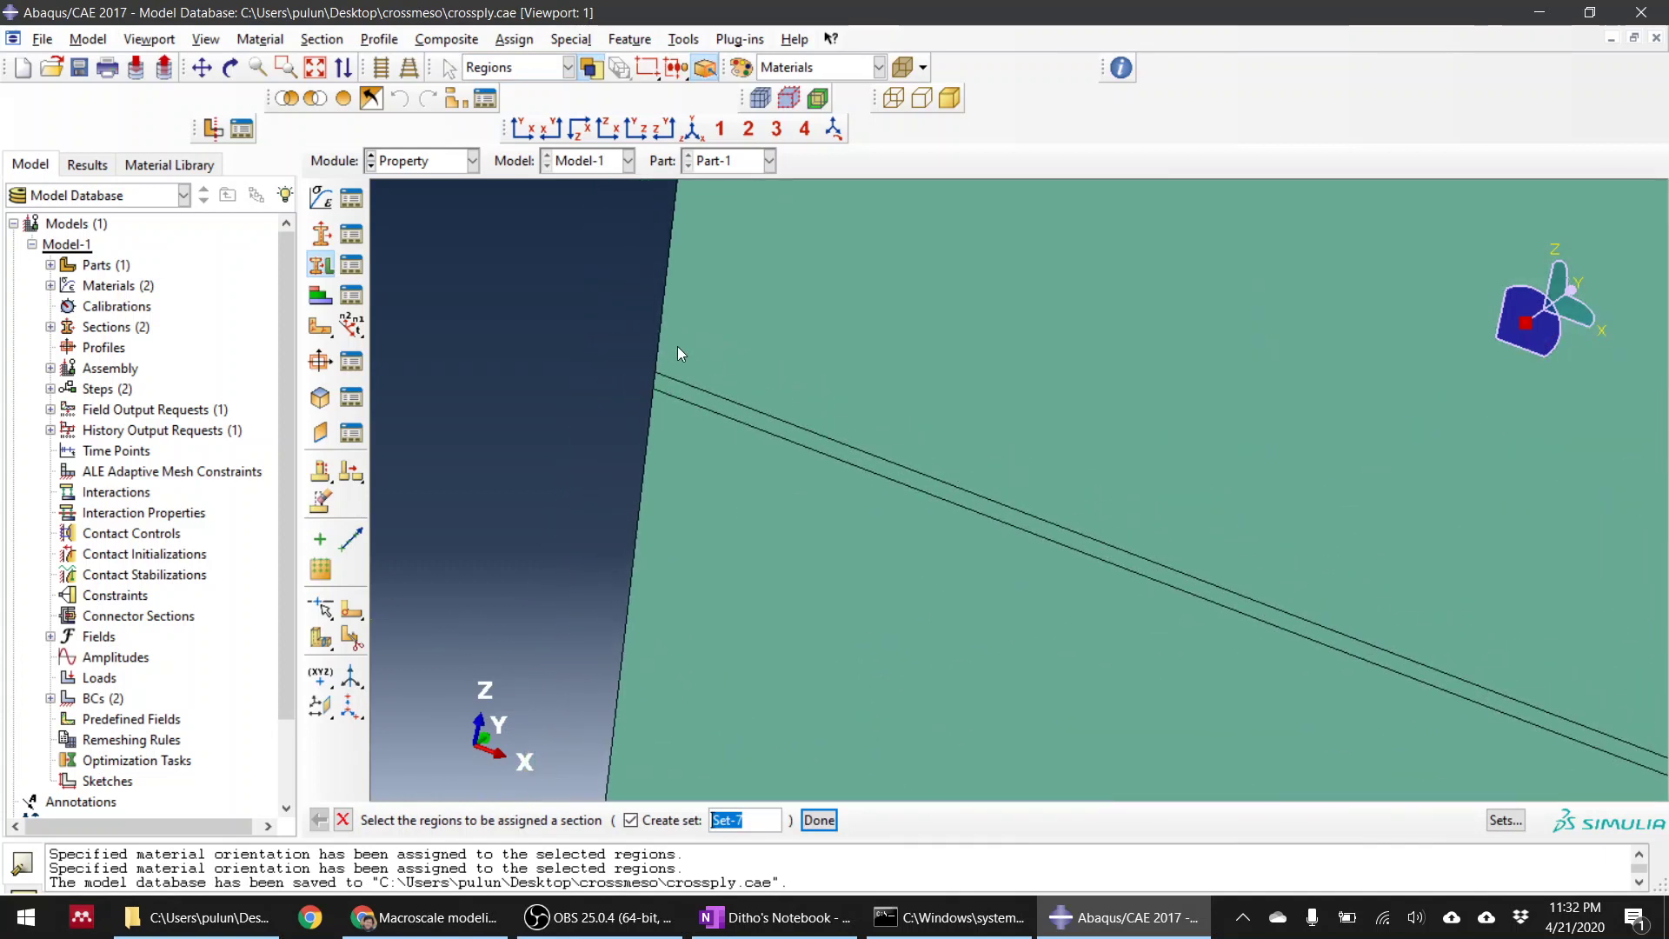
left_click(670, 424)
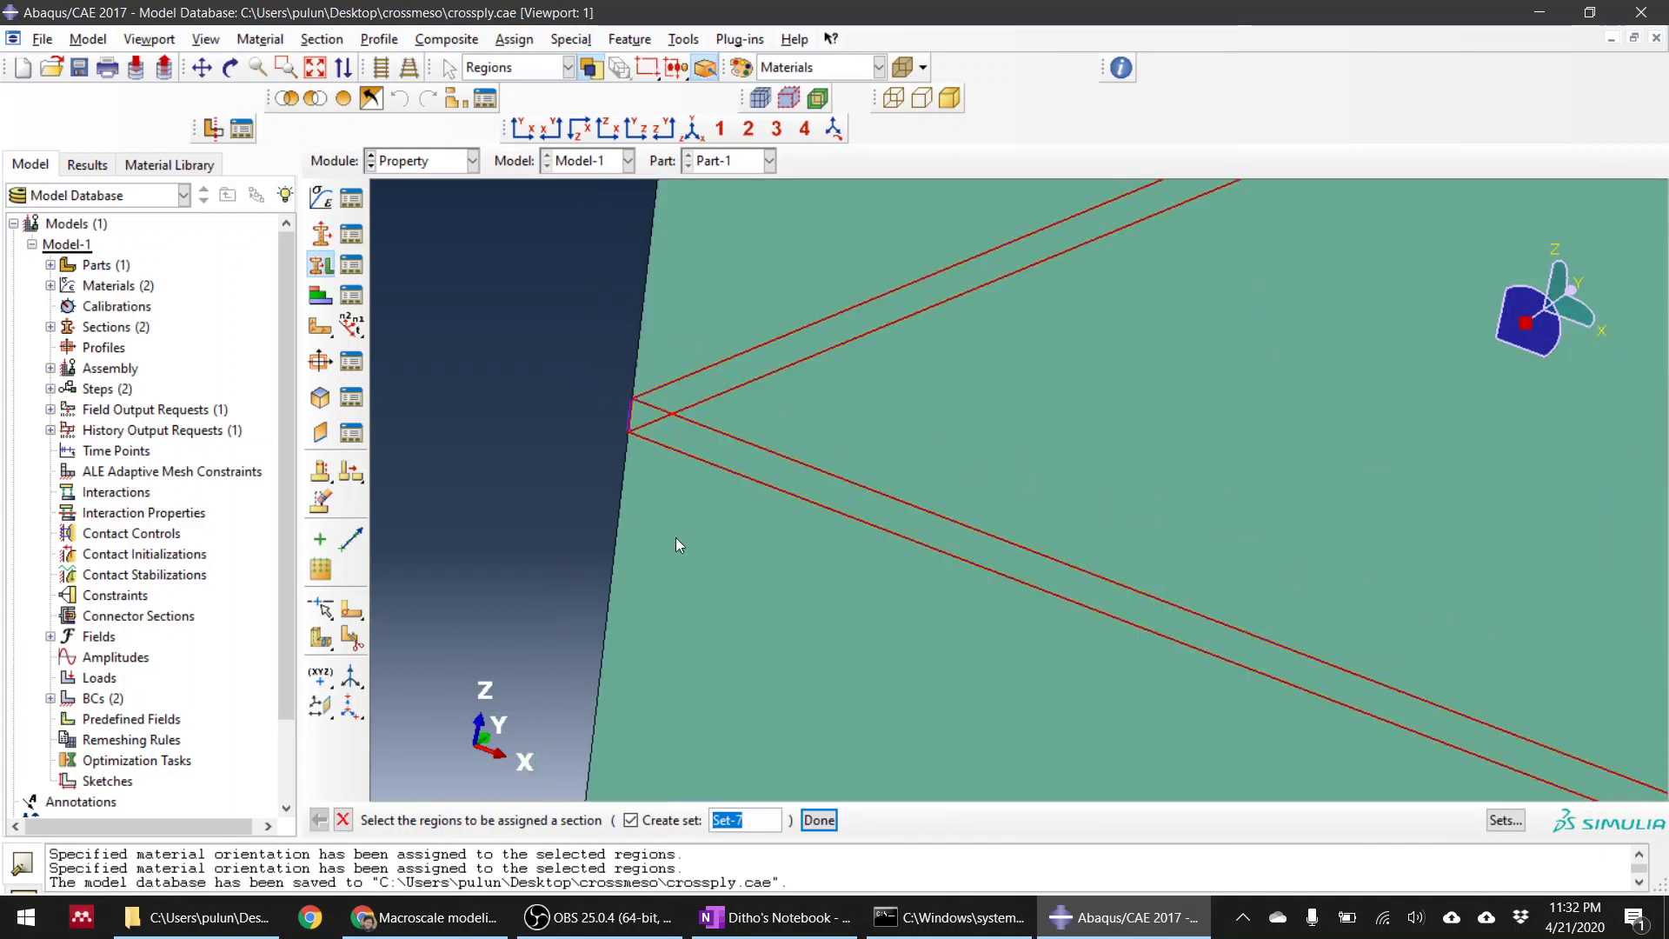
left_click(819, 819)
left_click(850, 342)
left_click(847, 388)
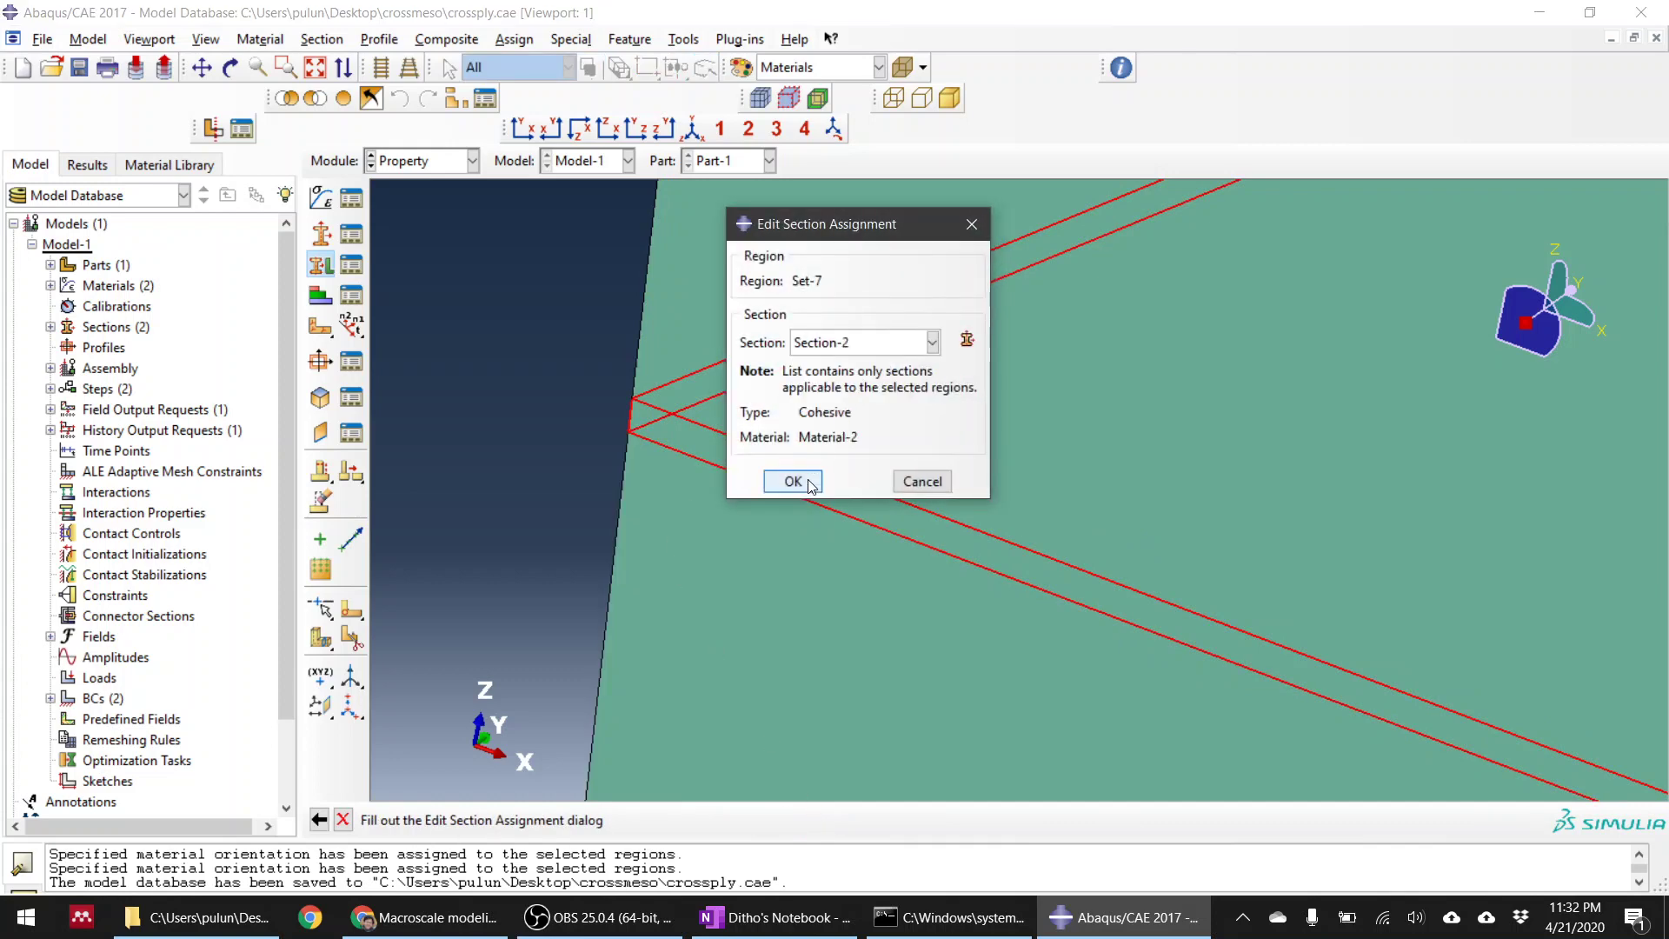
left_click(796, 481)
left_click(343, 820)
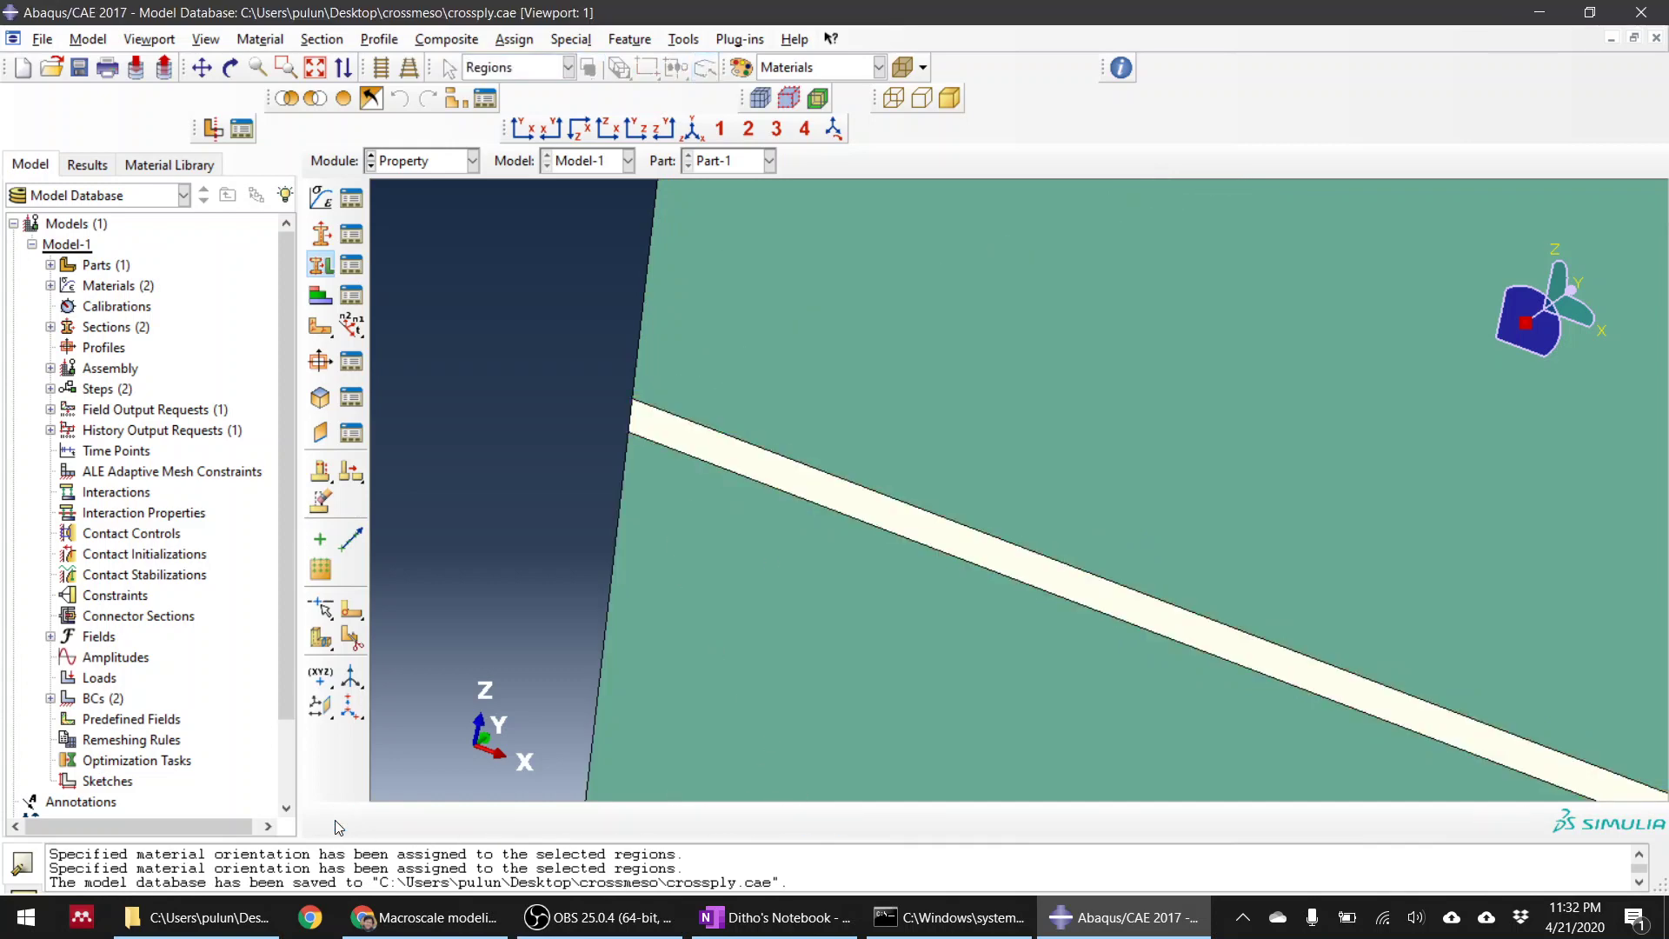
Step: Switch Part-1 from the Property module to the Mesh module
scroll(493, 539, "down", 10)
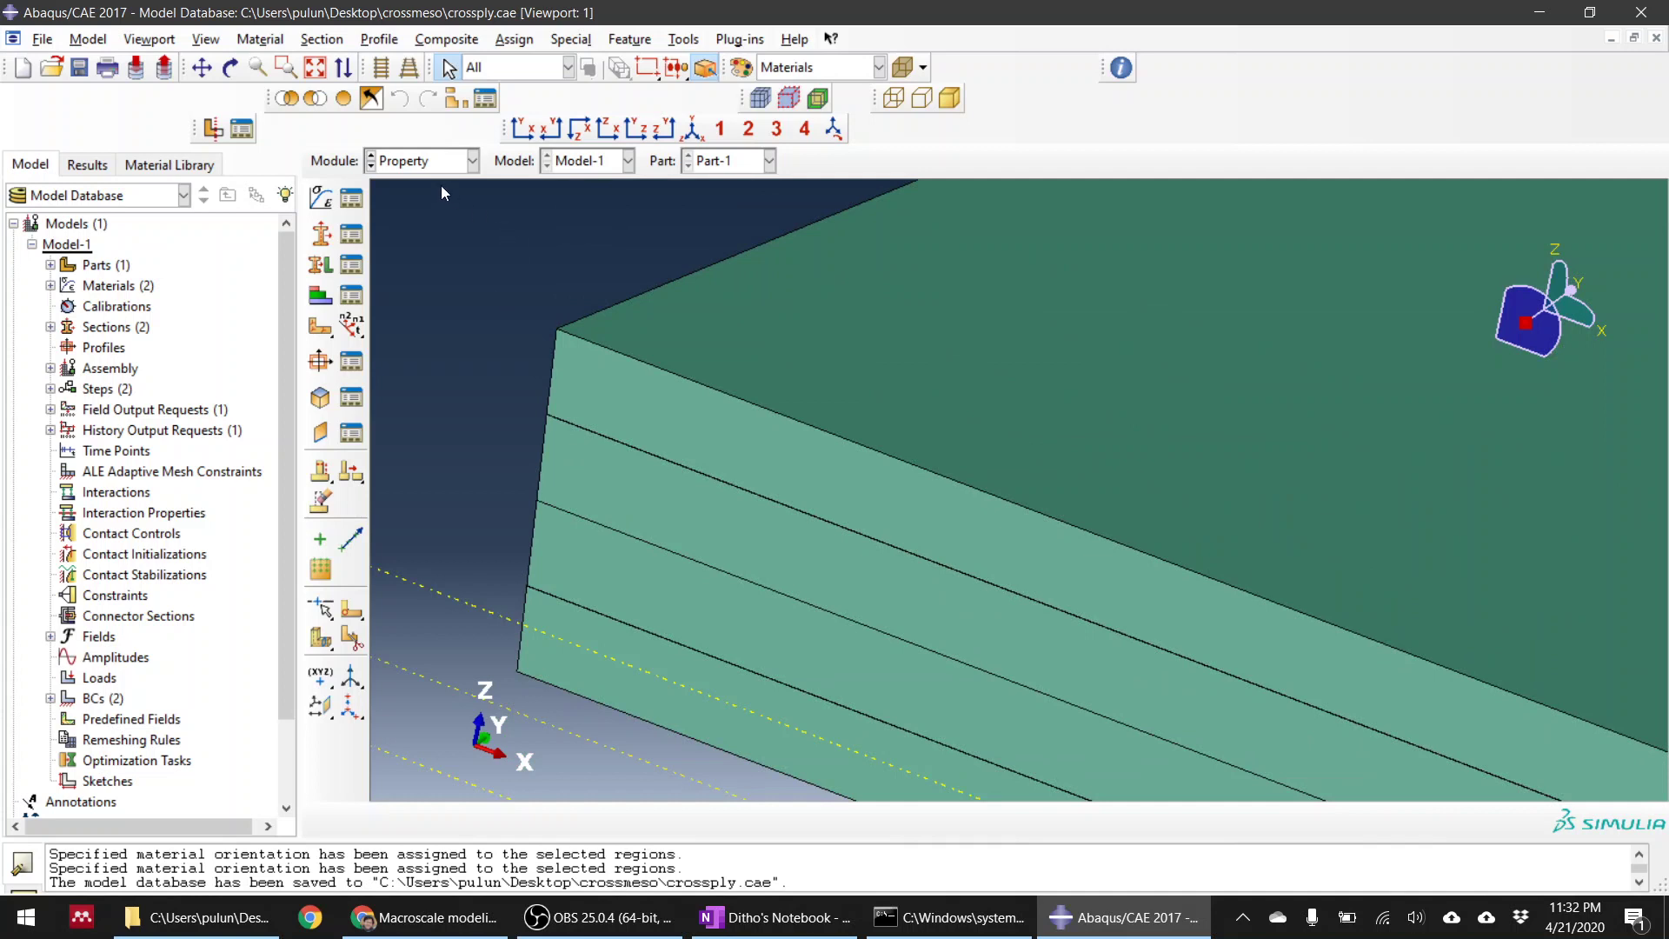
left_click(468, 161)
left_click(515, 499)
scroll(514, 490, "up", 6)
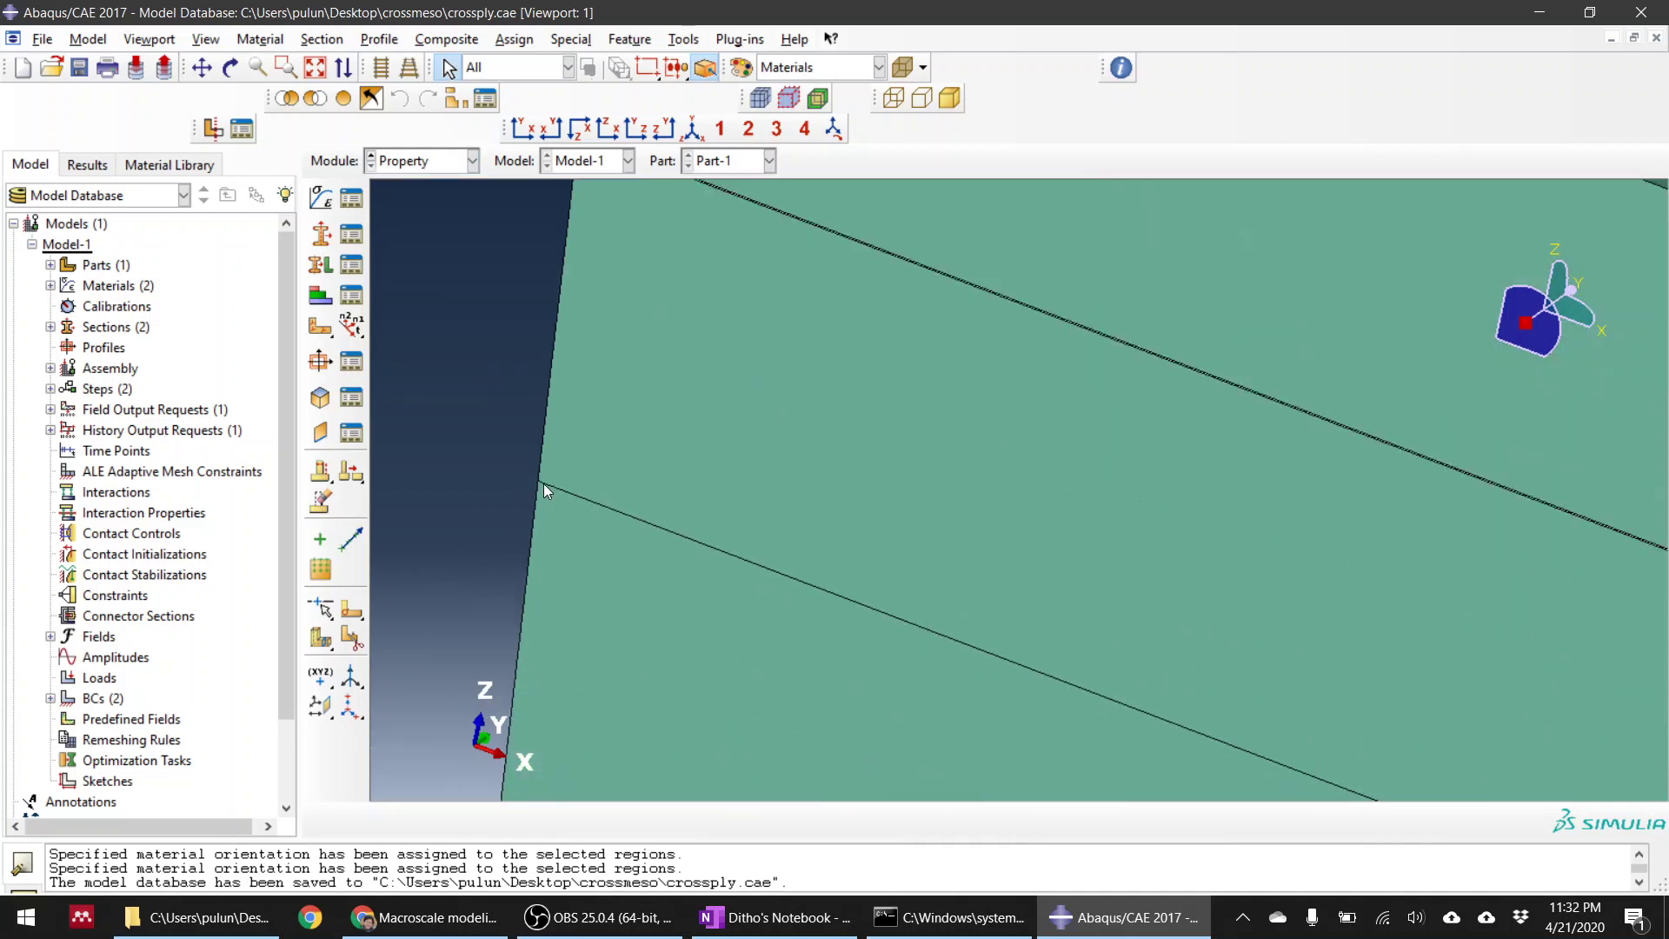
left_click(426, 162)
left_click(459, 305)
scroll(548, 369, "down", 8)
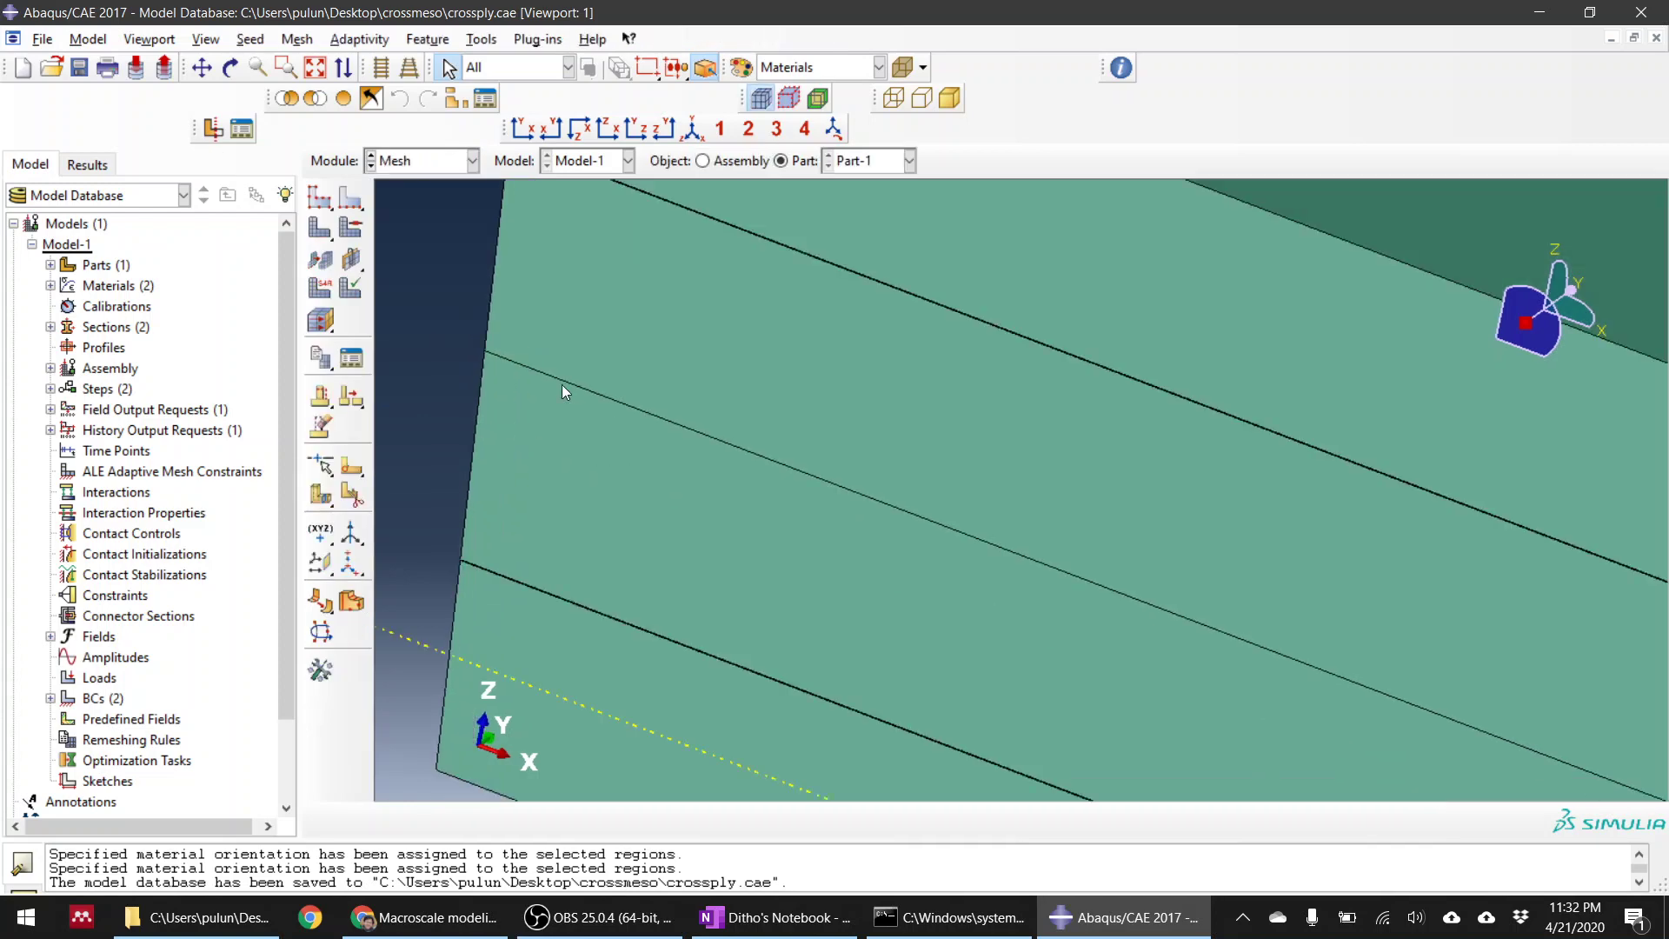
scroll(477, 394, "down", 2)
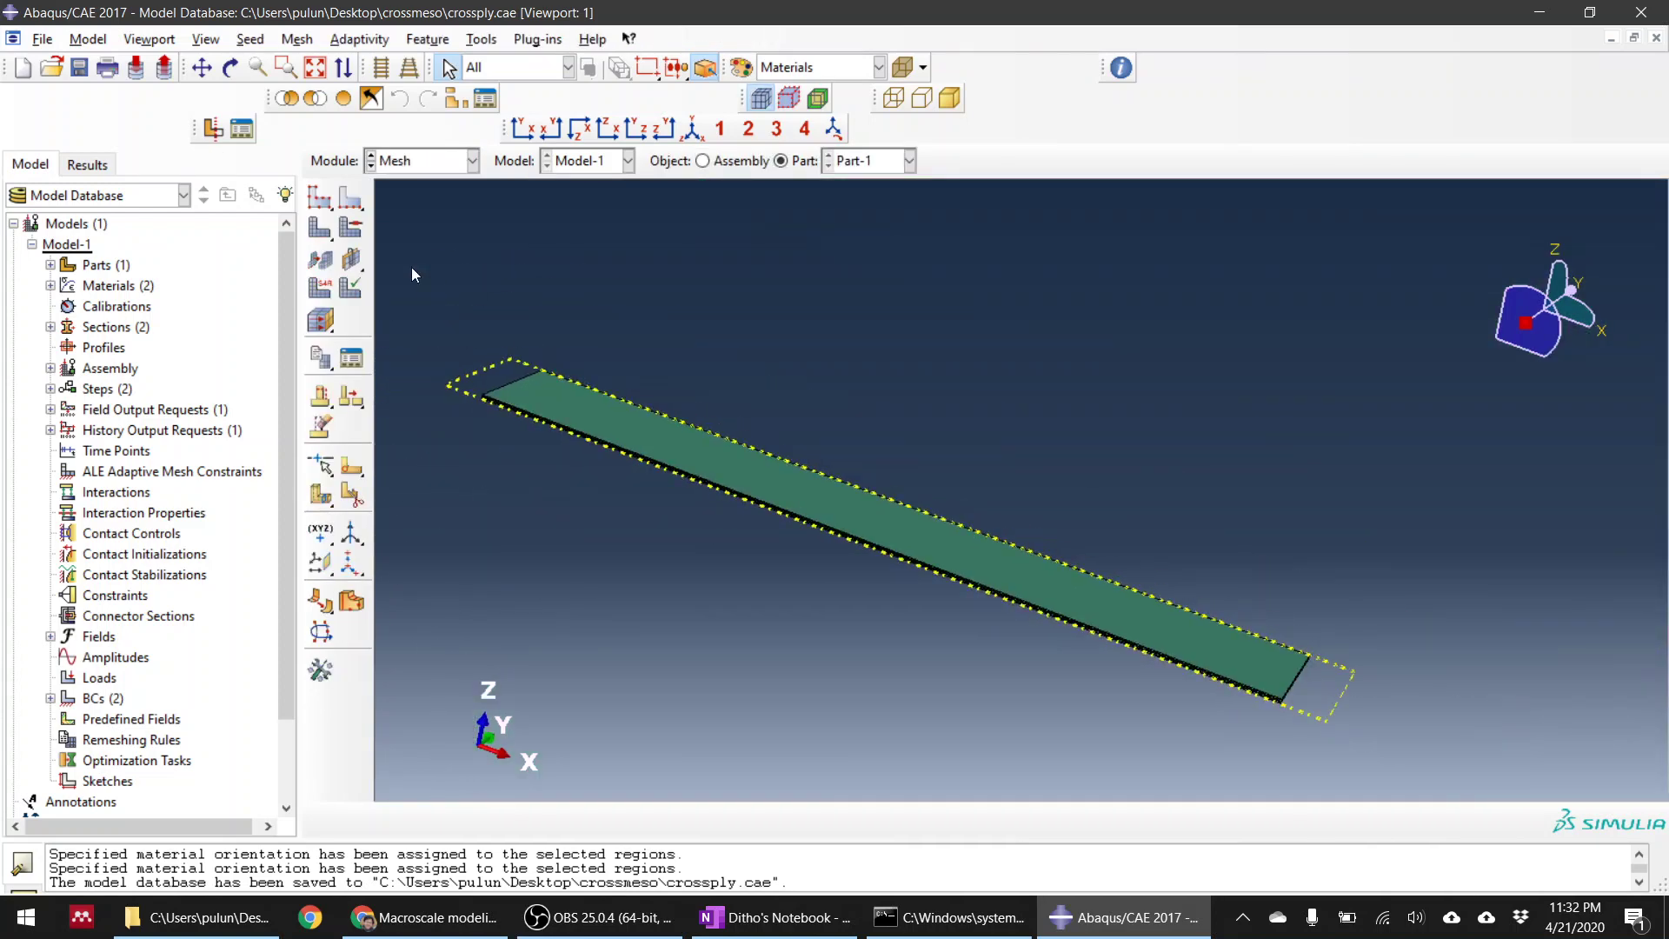
Step: Seed Part-1 with an approximate global size of 1 and generate the part's mesh
left_click(318, 200)
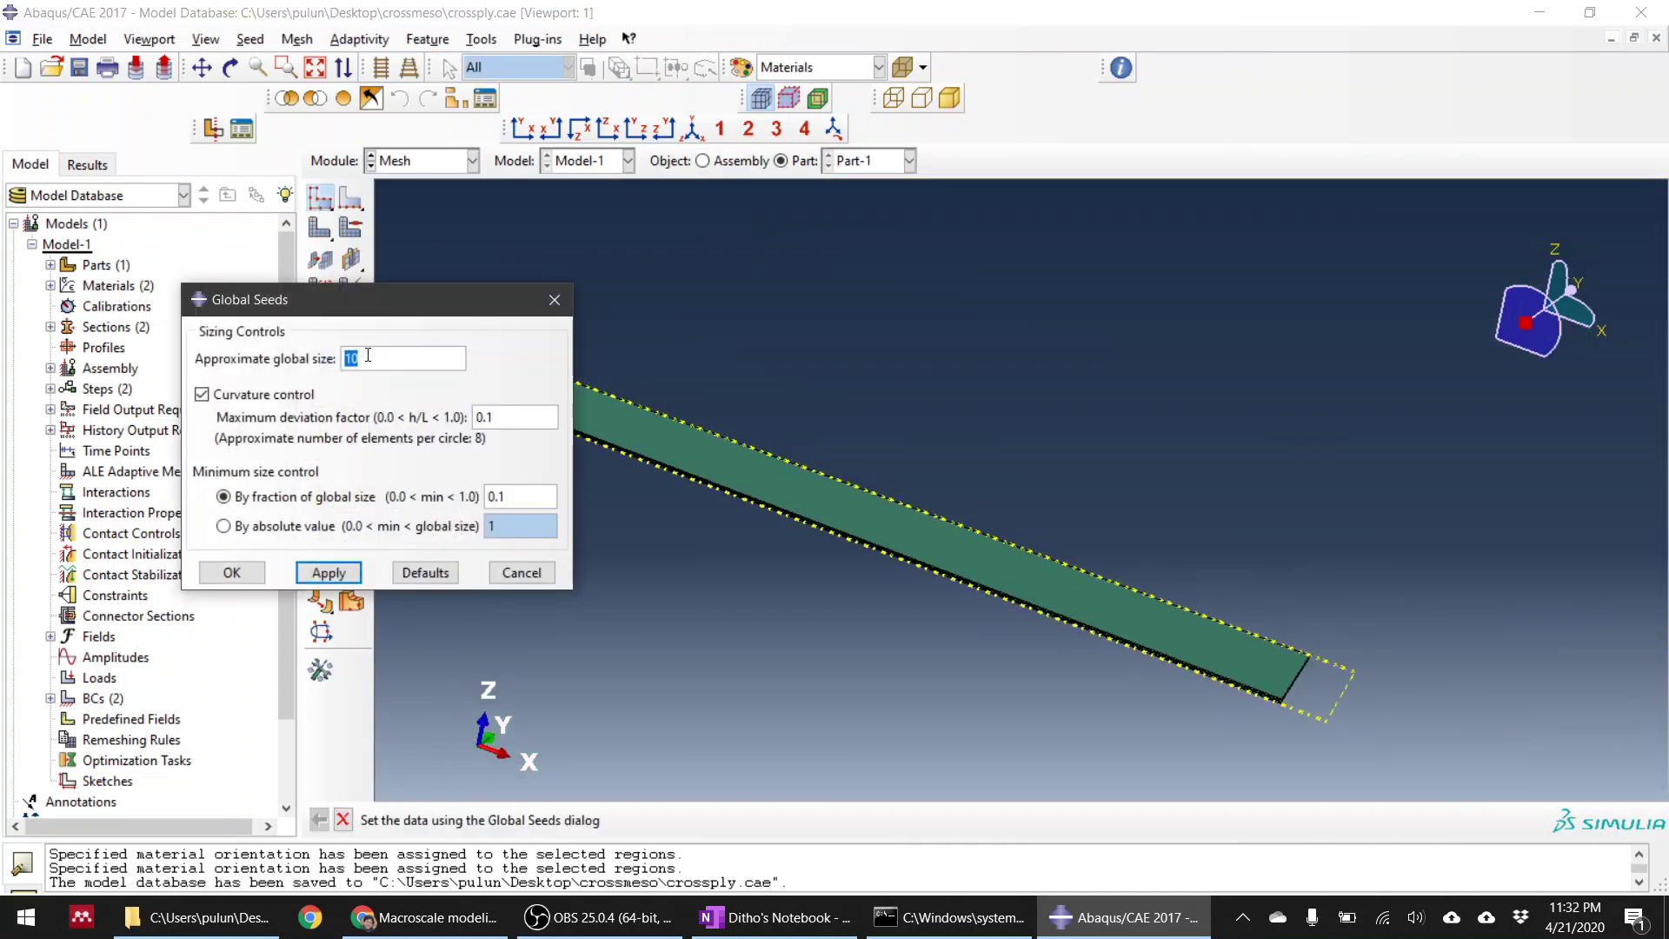
type("1")
left_click(323, 576)
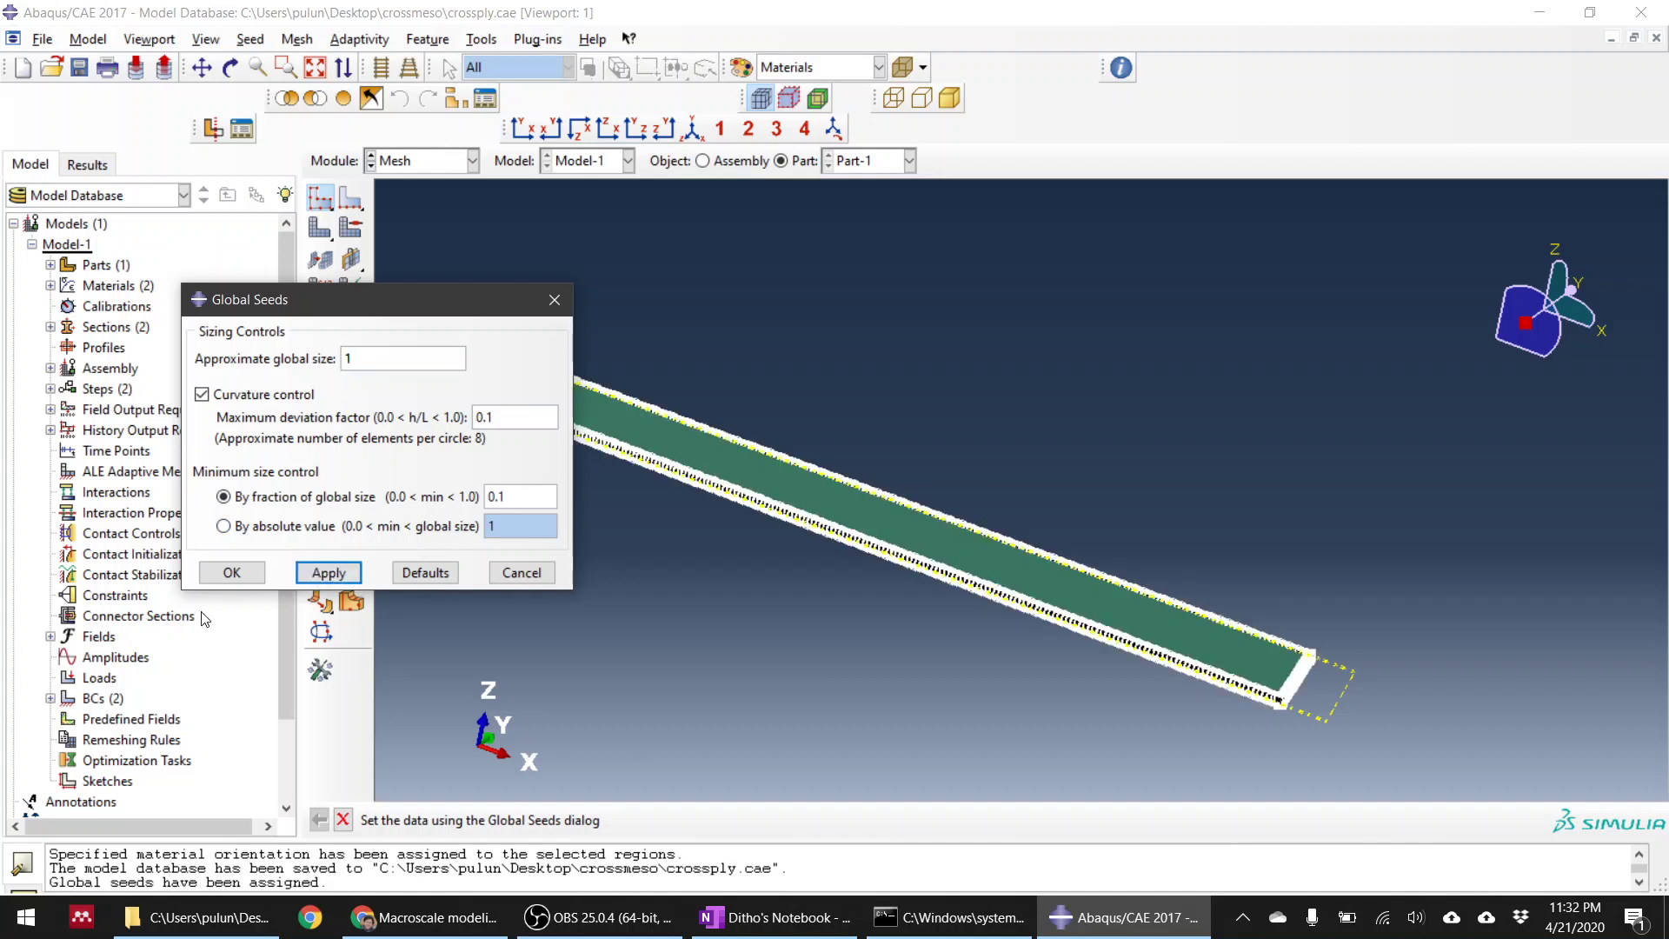
left_click(233, 573)
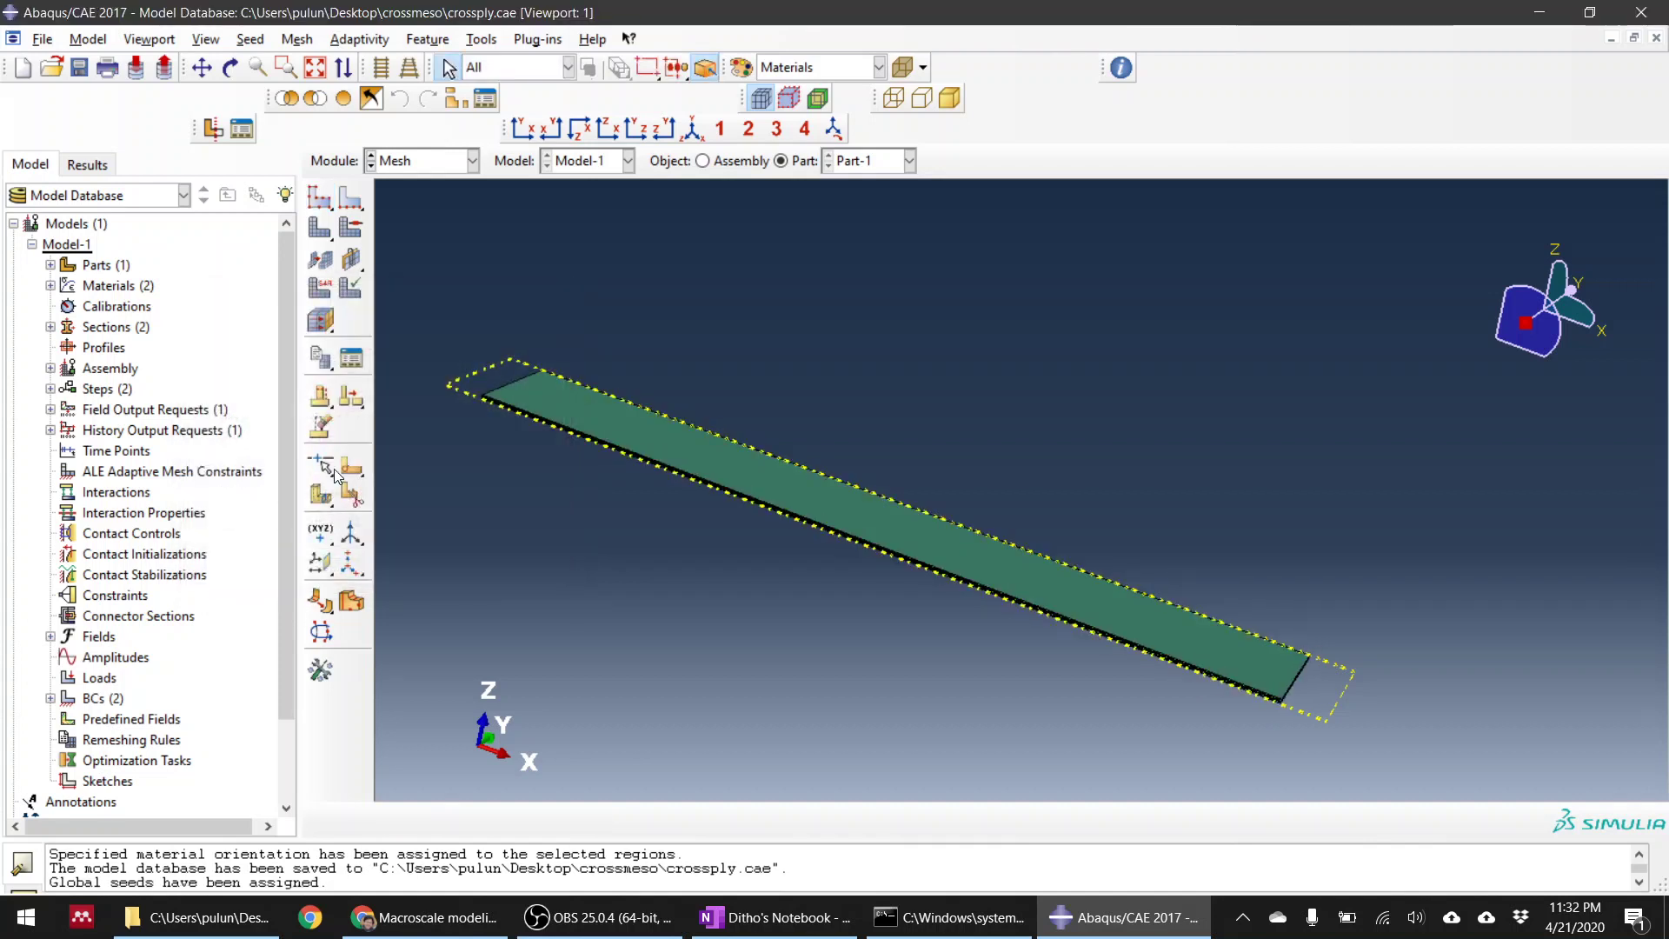
left_click(320, 229)
left_click(501, 820)
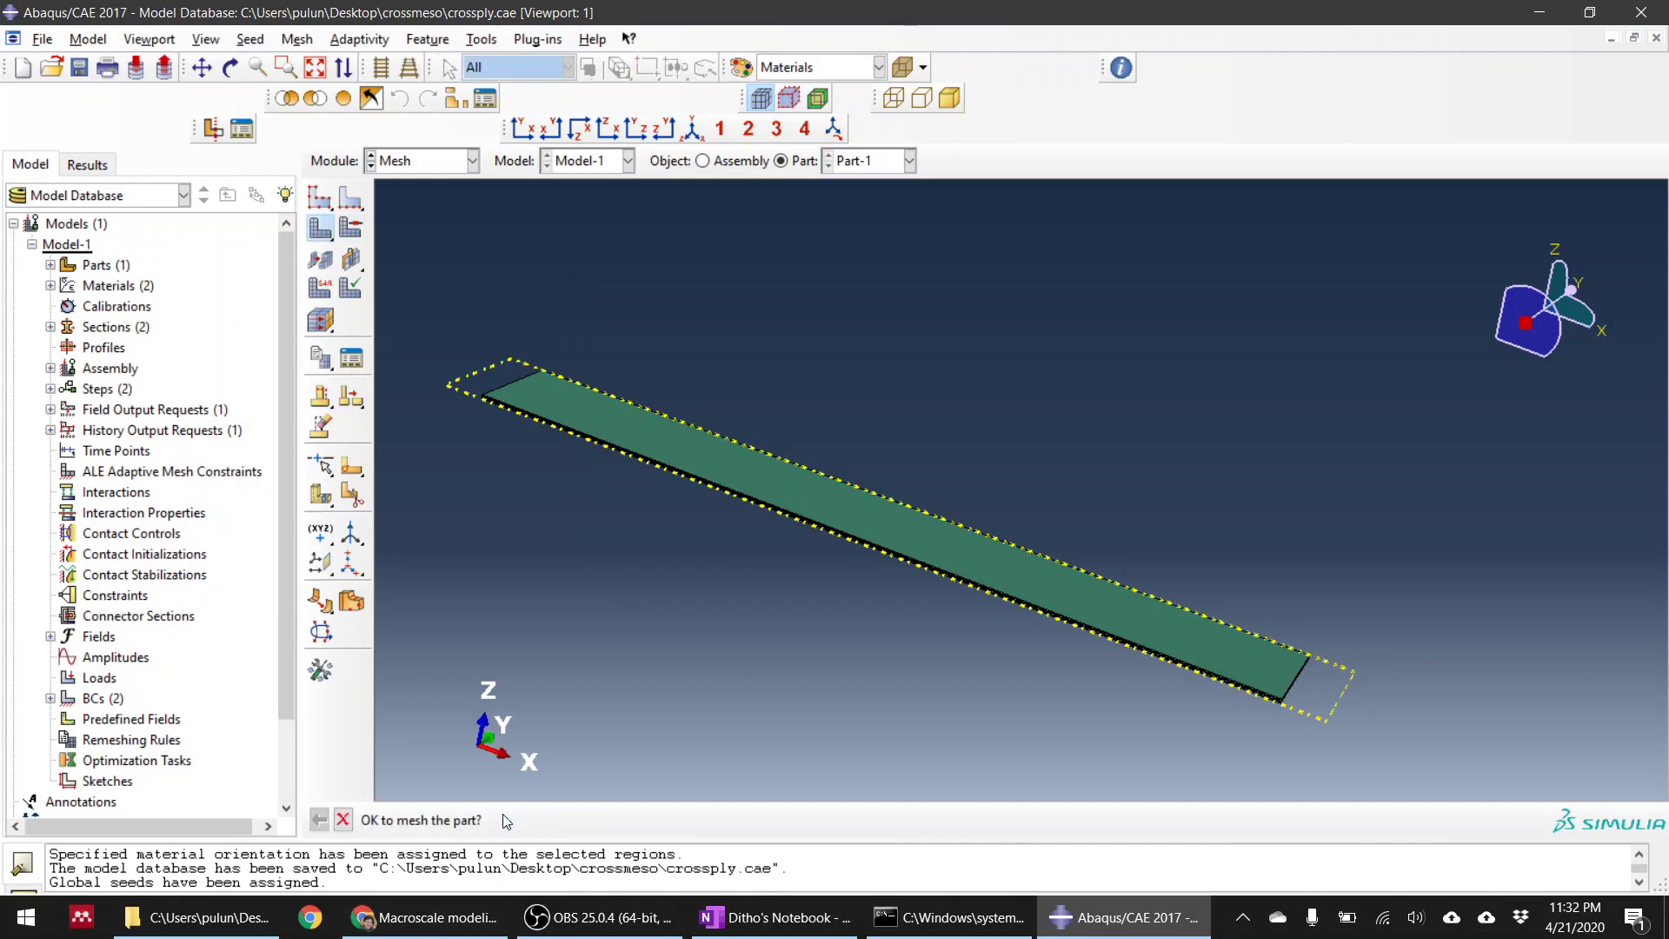
Step: Inspect the generated mesh along the length and side edge of the laminate strip
scroll(422, 376, "up", 5)
scroll(614, 440, "down", 4)
scroll(609, 436, "up", 3)
scroll(509, 373, "down", 3)
scroll(430, 259, "down", 3)
scroll(532, 324, "down", 2)
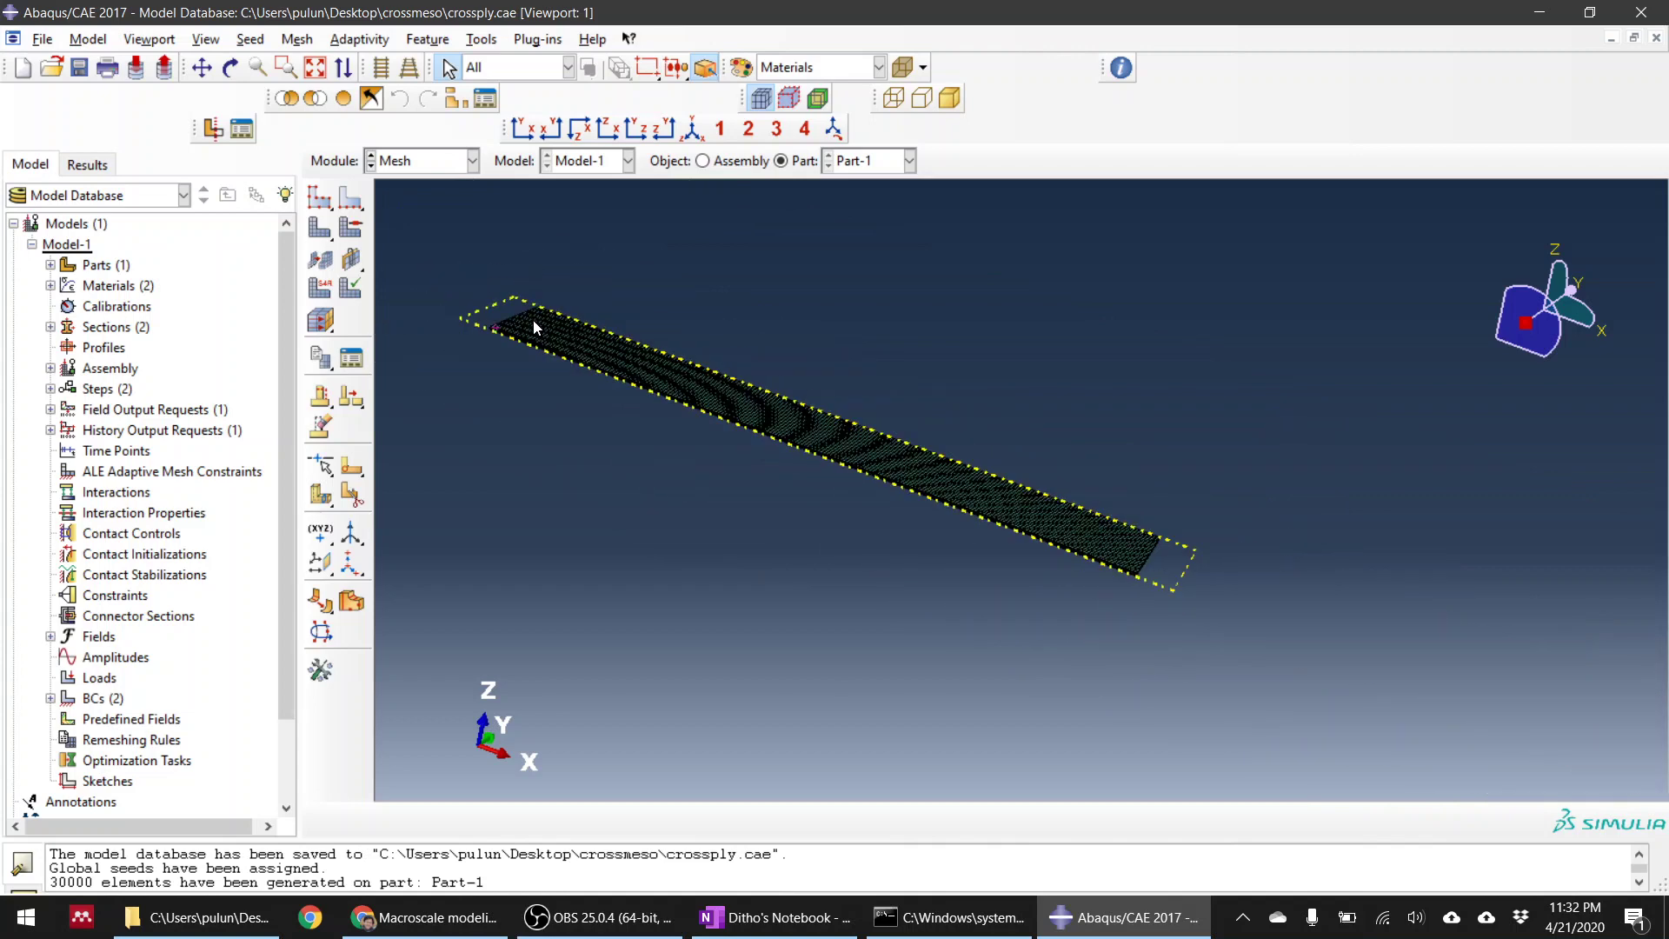
scroll(873, 447, "up", 3)
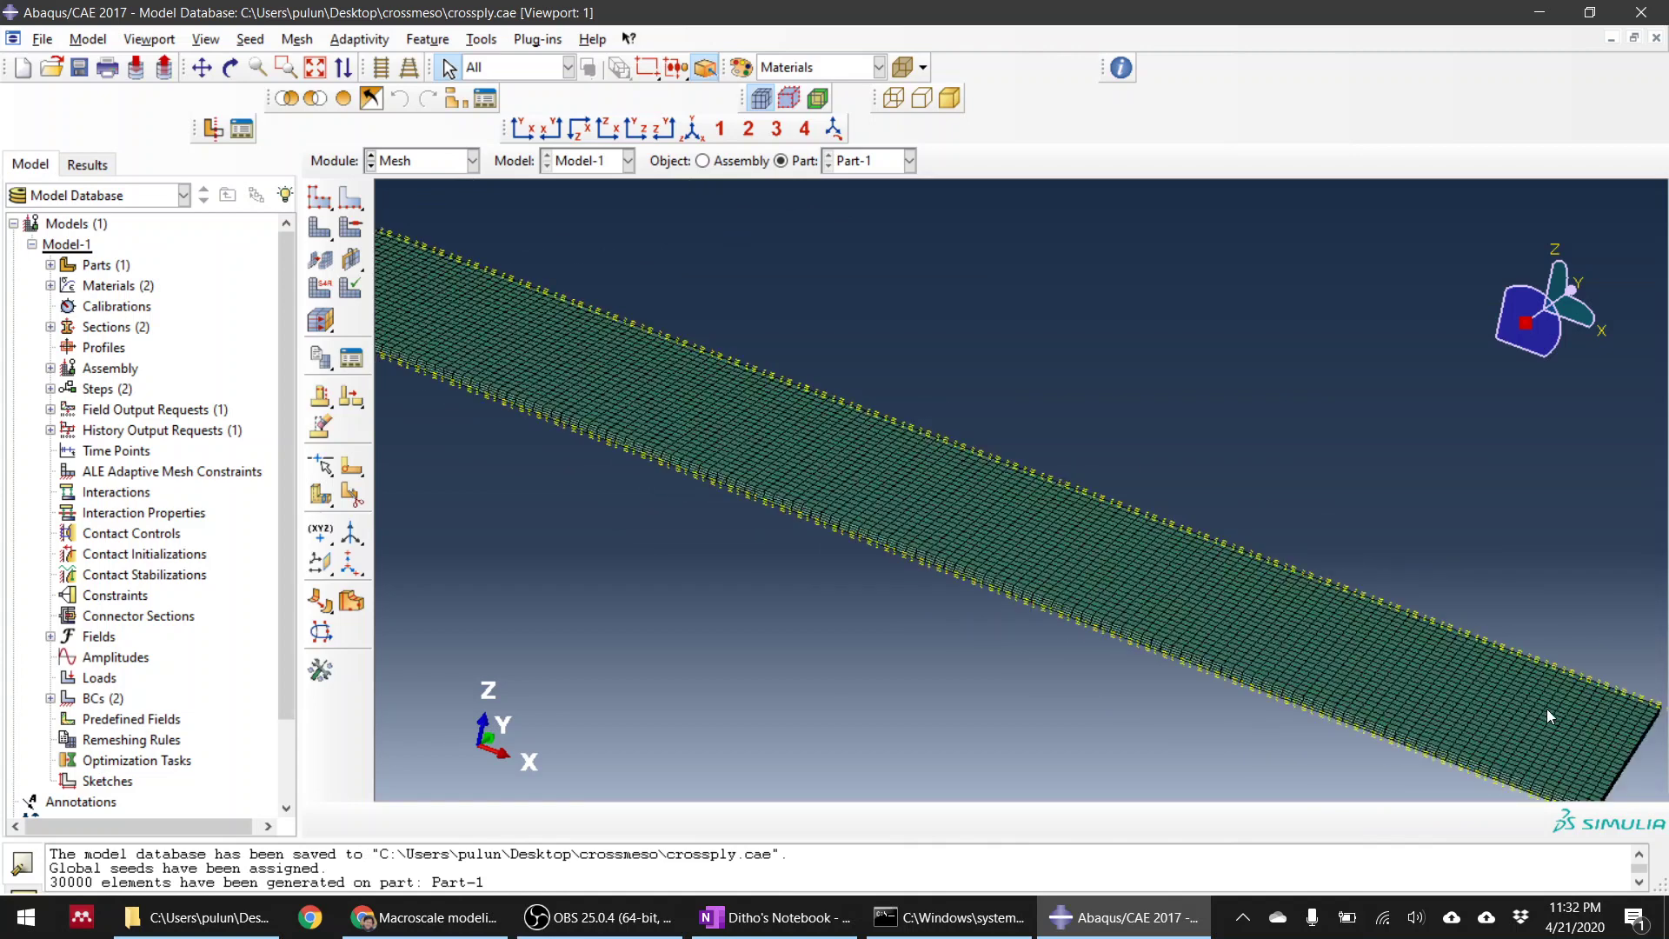
scroll(1389, 569, "down", 1)
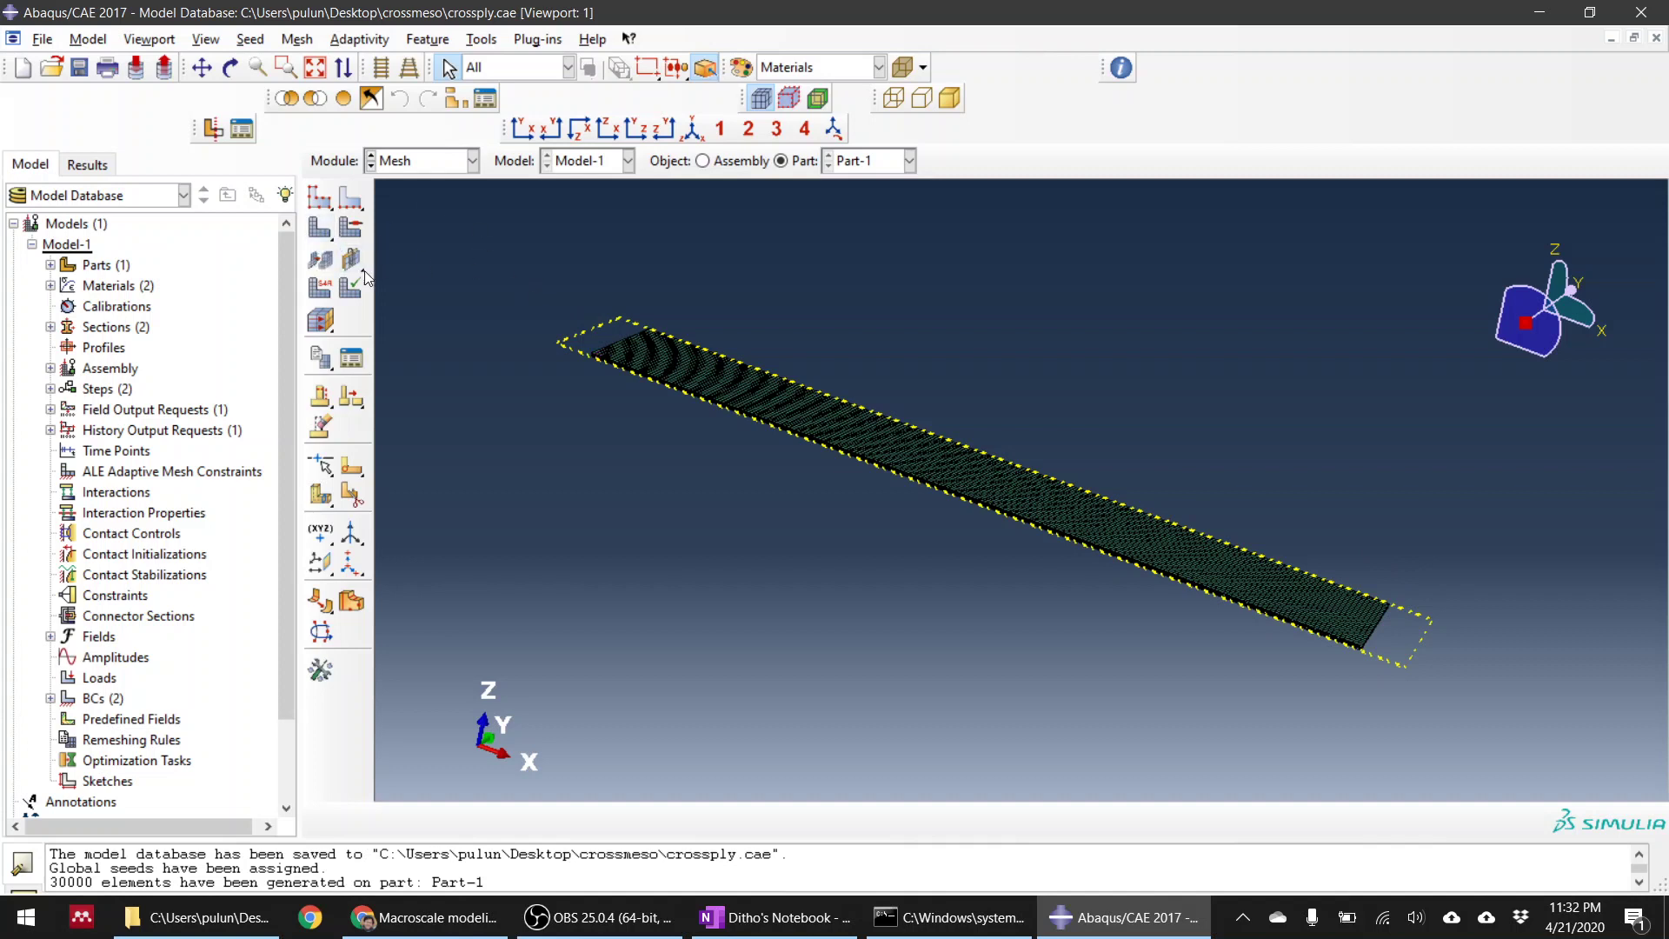
scroll(556, 357, "up", 4)
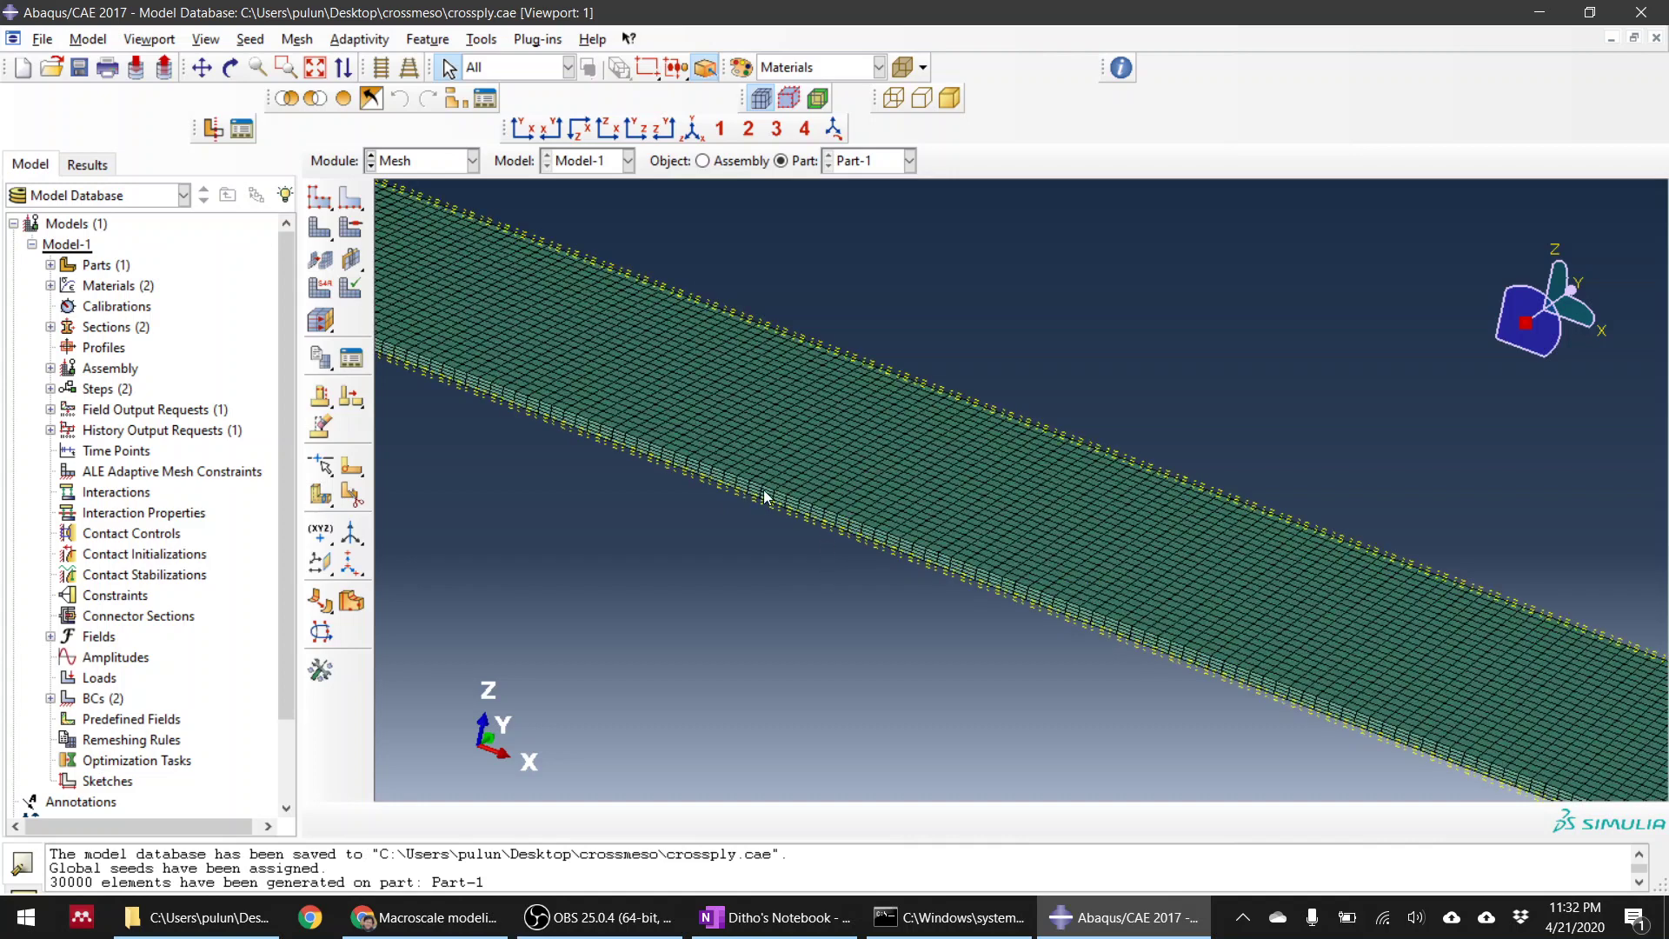
Step: Query the mesh stack orientation of the part and examine the element face colors and highlighted boundaries on the laminate's side
left_click(482, 39)
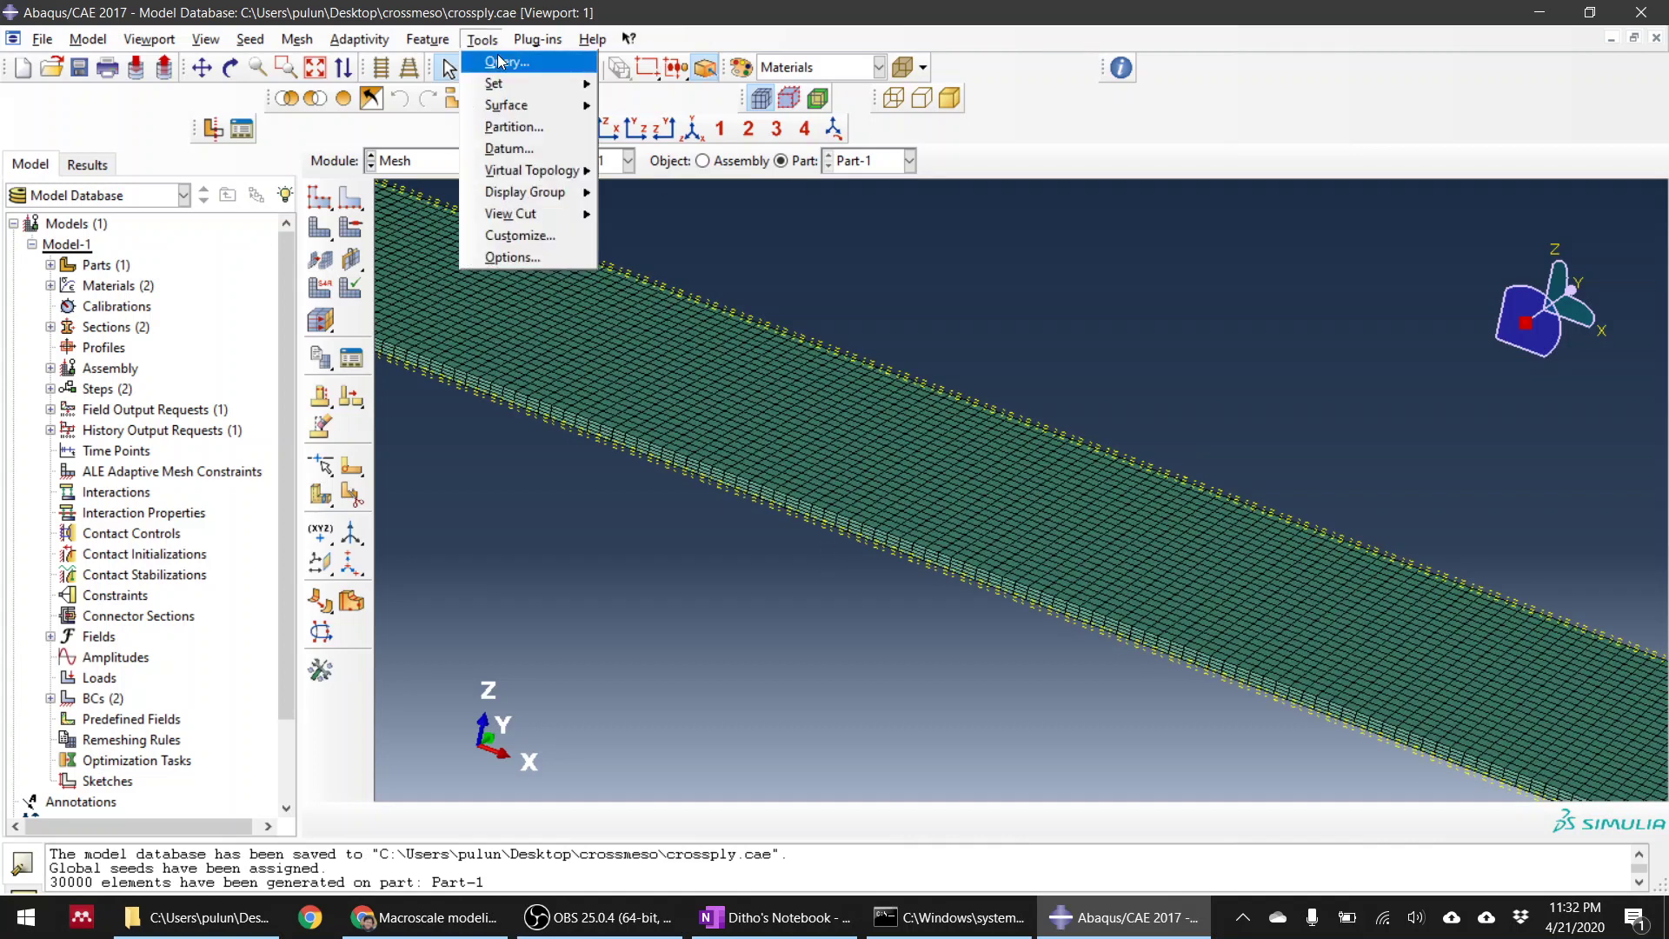
left_click(503, 62)
left_click(135, 398)
left_click(186, 195)
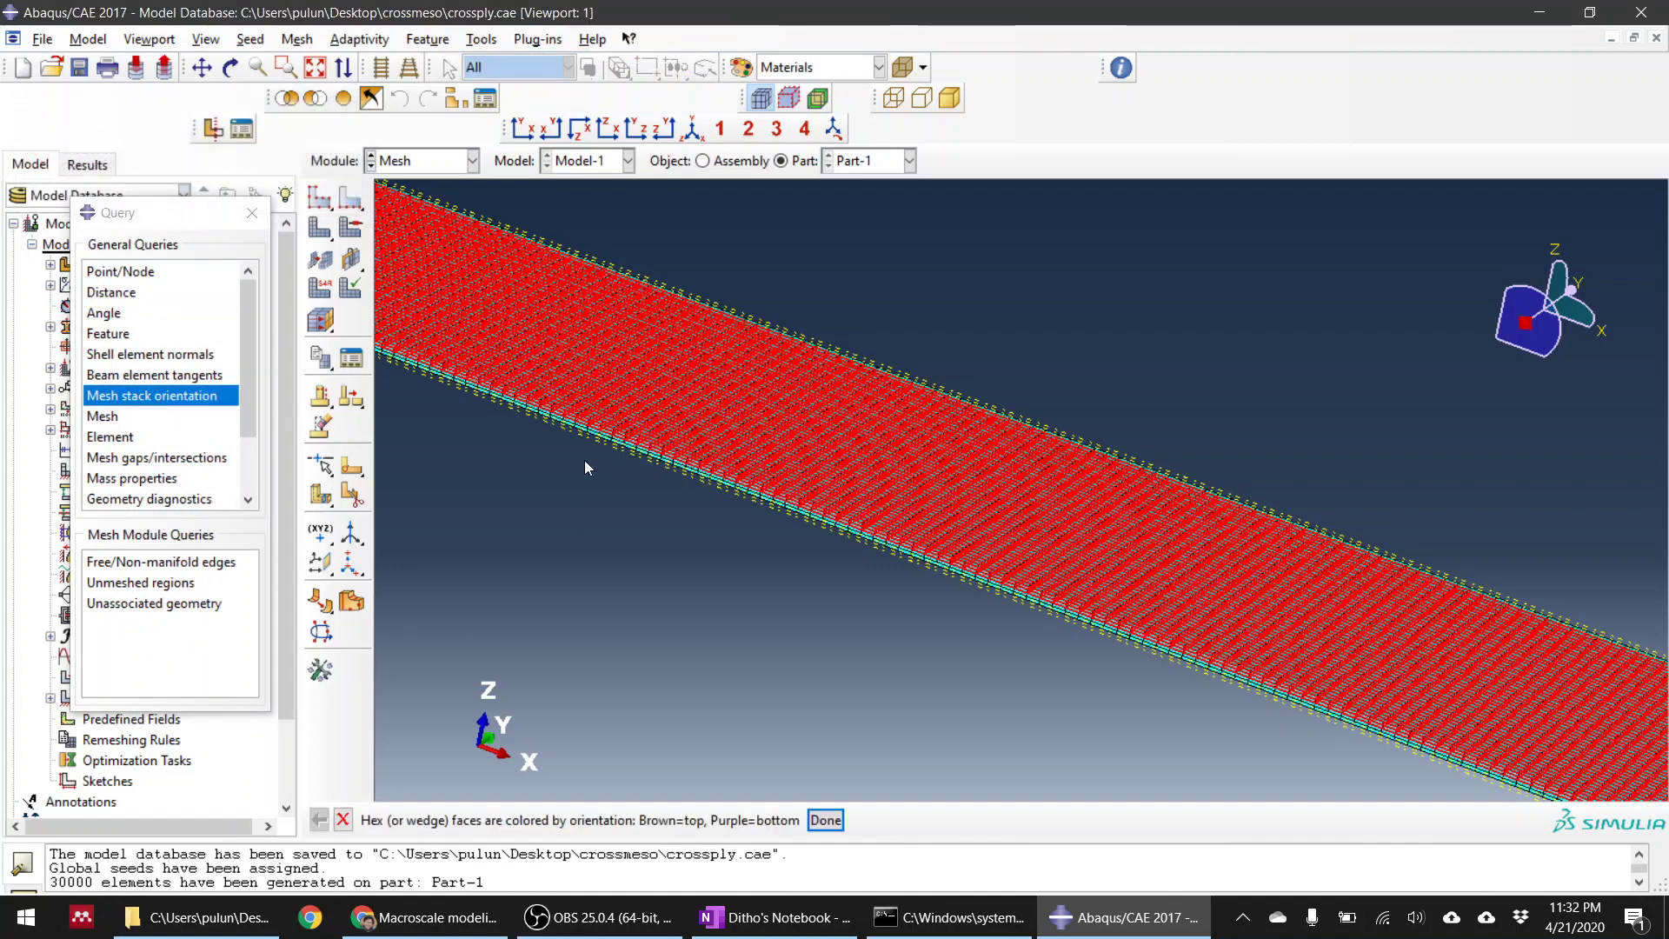
left_click_drag(792, 591, 796, 550, "ctrl+alt")
scroll(834, 430, "down", 5)
scroll(730, 578, "down", 5)
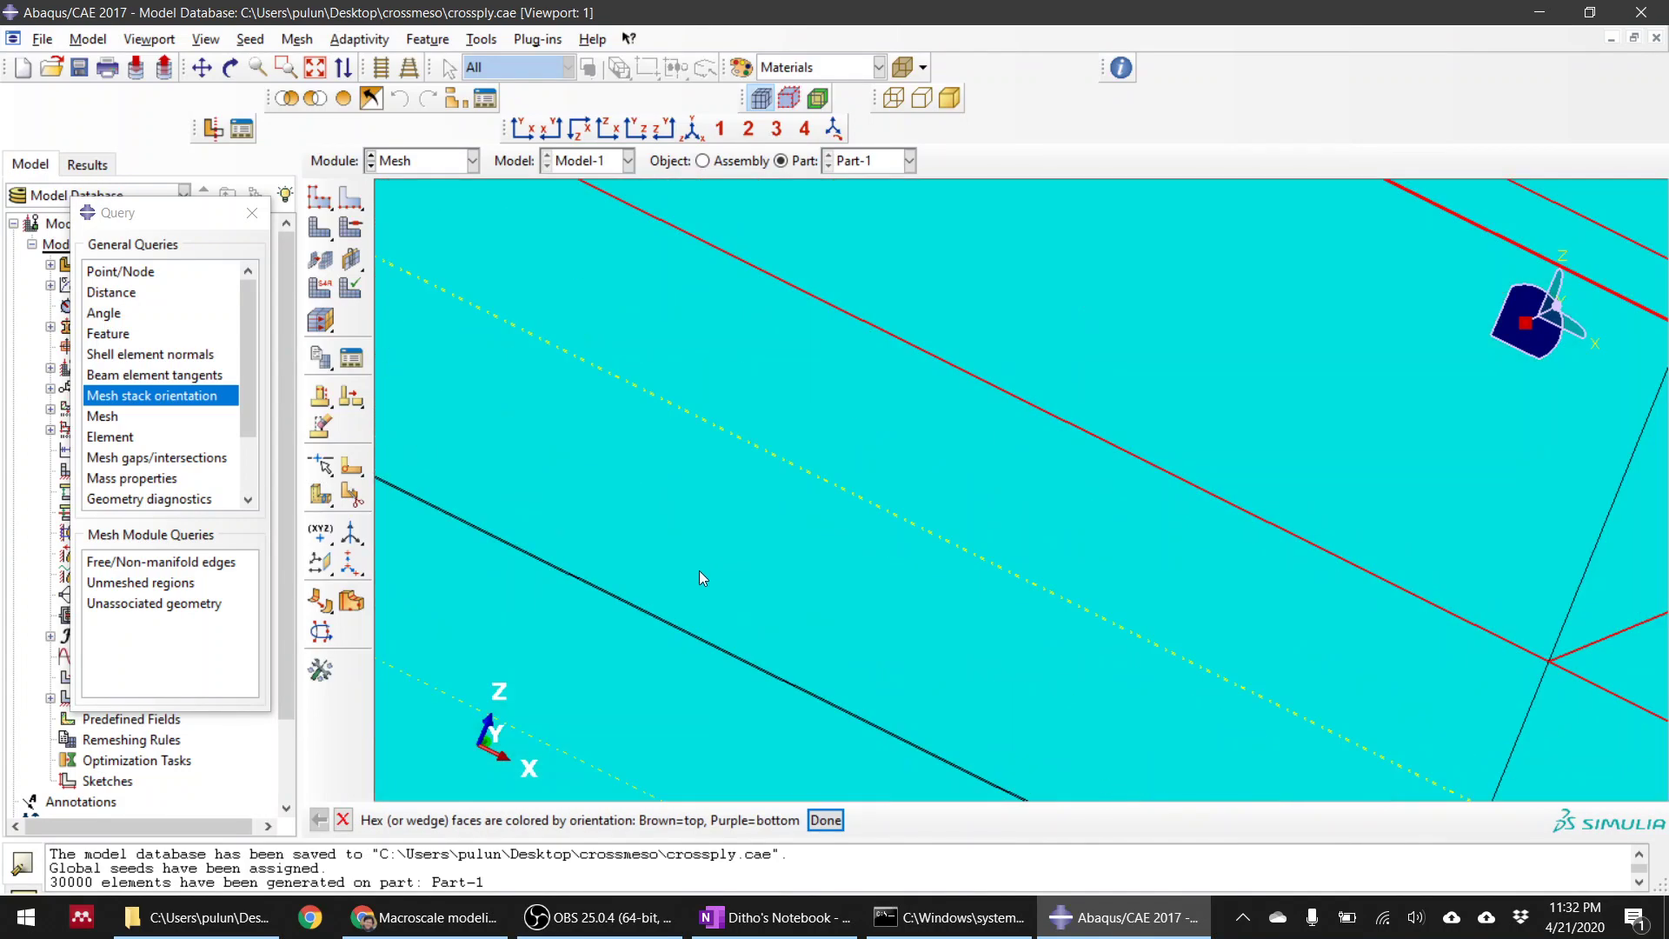
scroll(652, 600, "up", 5)
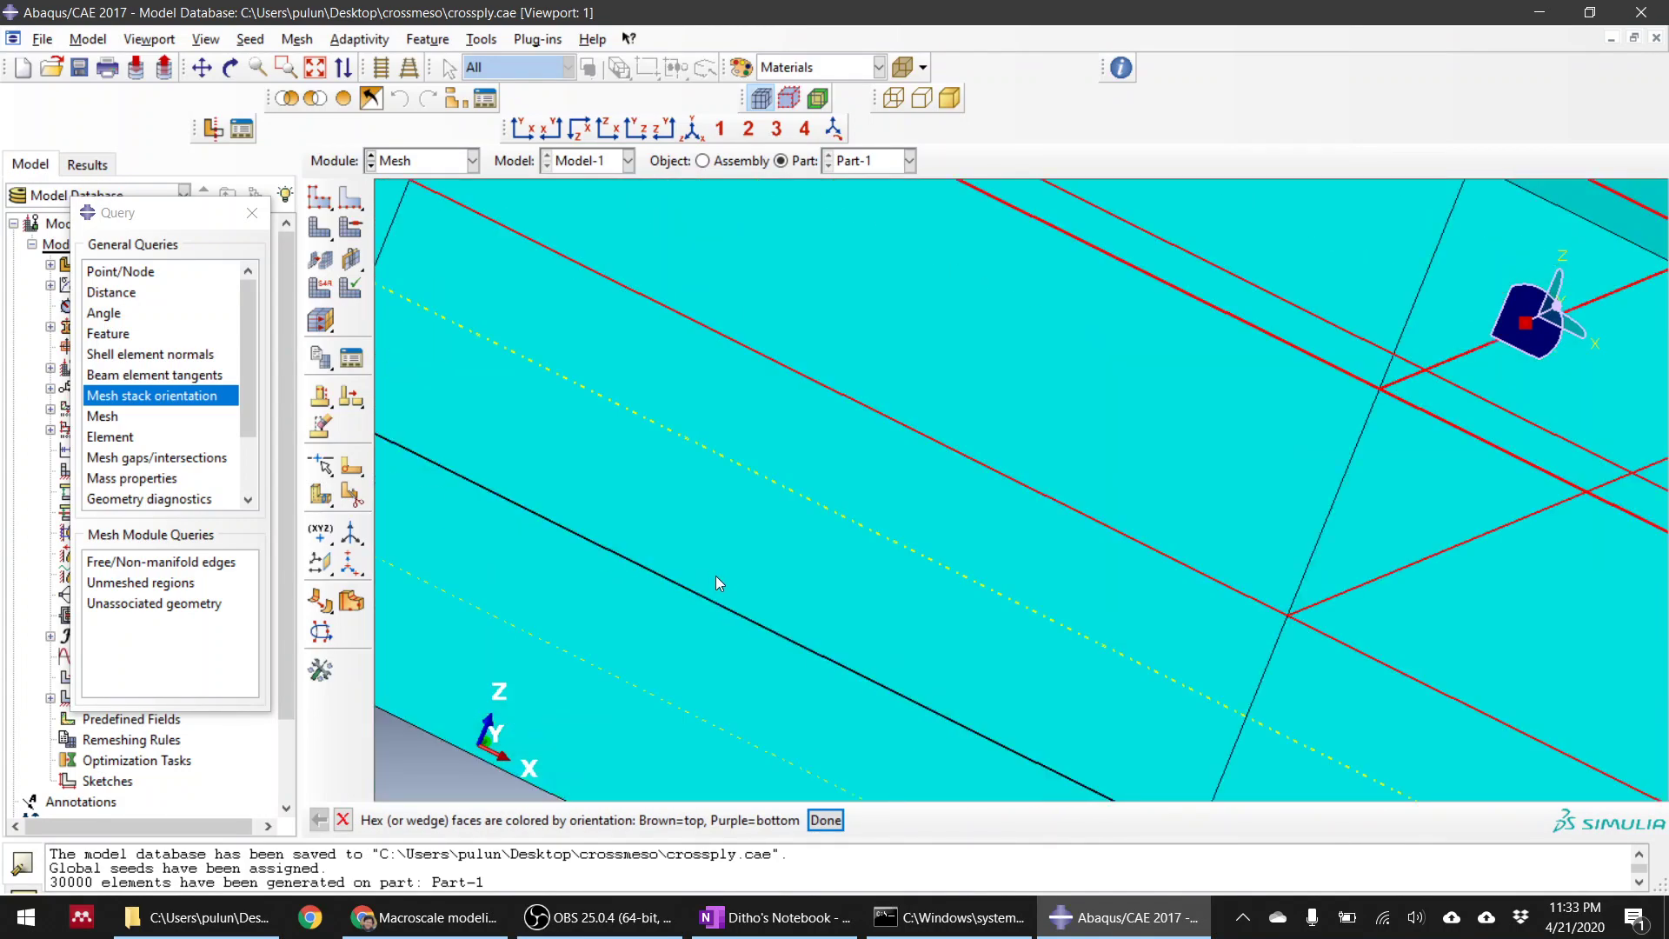
scroll(791, 556, "up", 3)
scroll(895, 465, "down", 5)
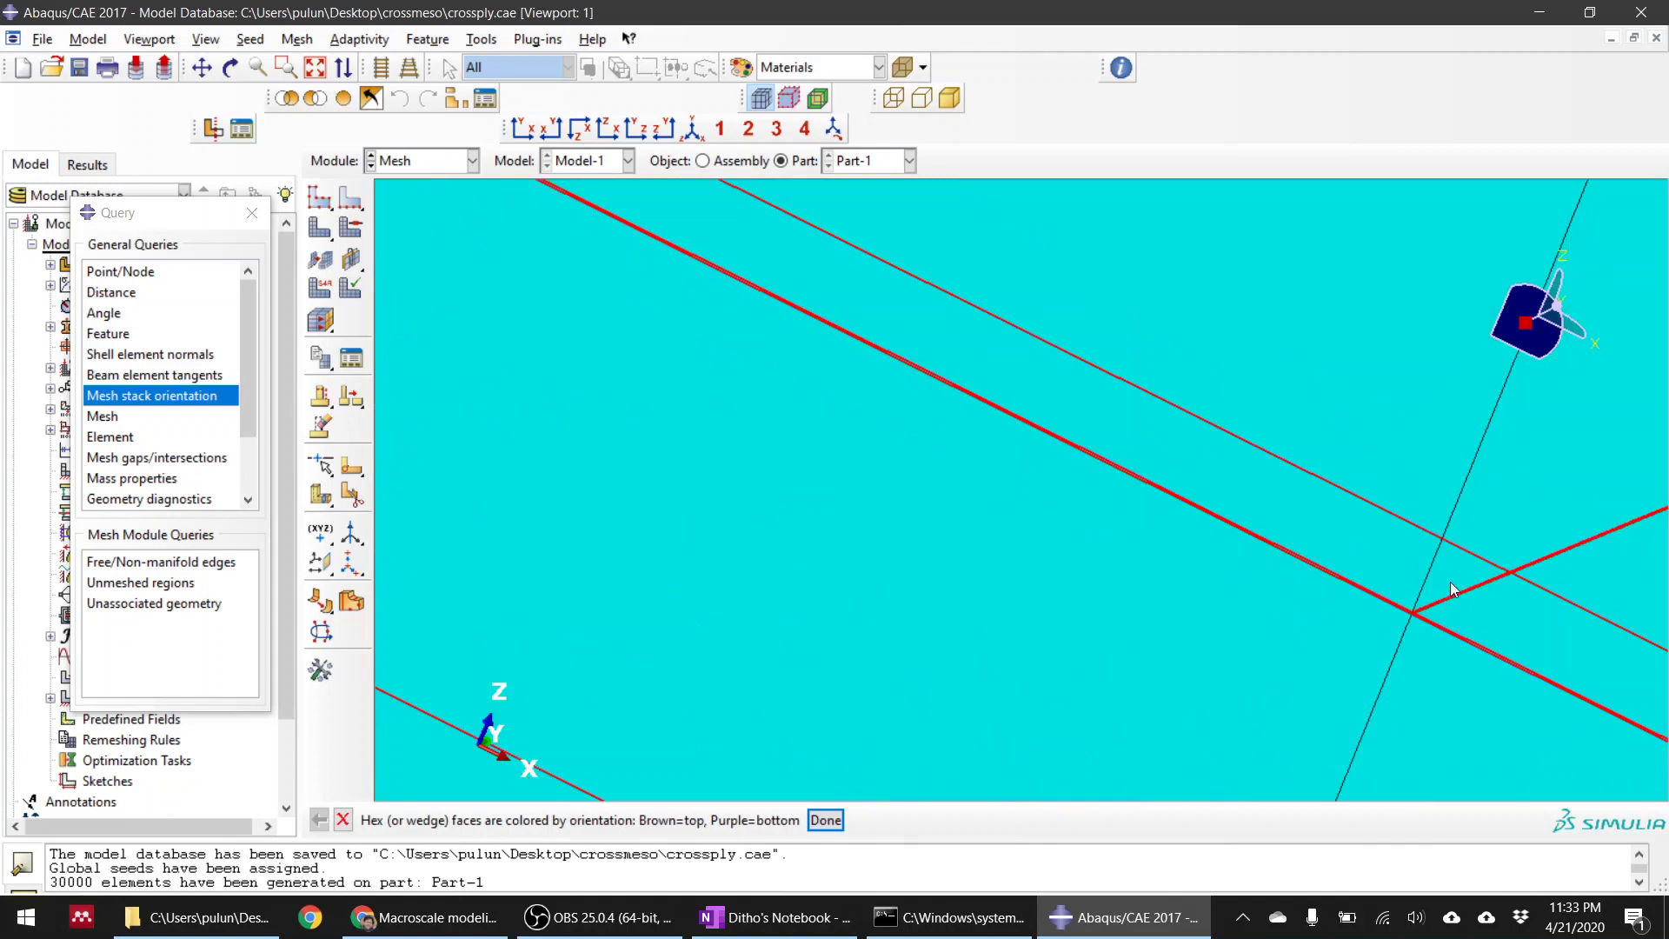
scroll(875, 624, "up", 5)
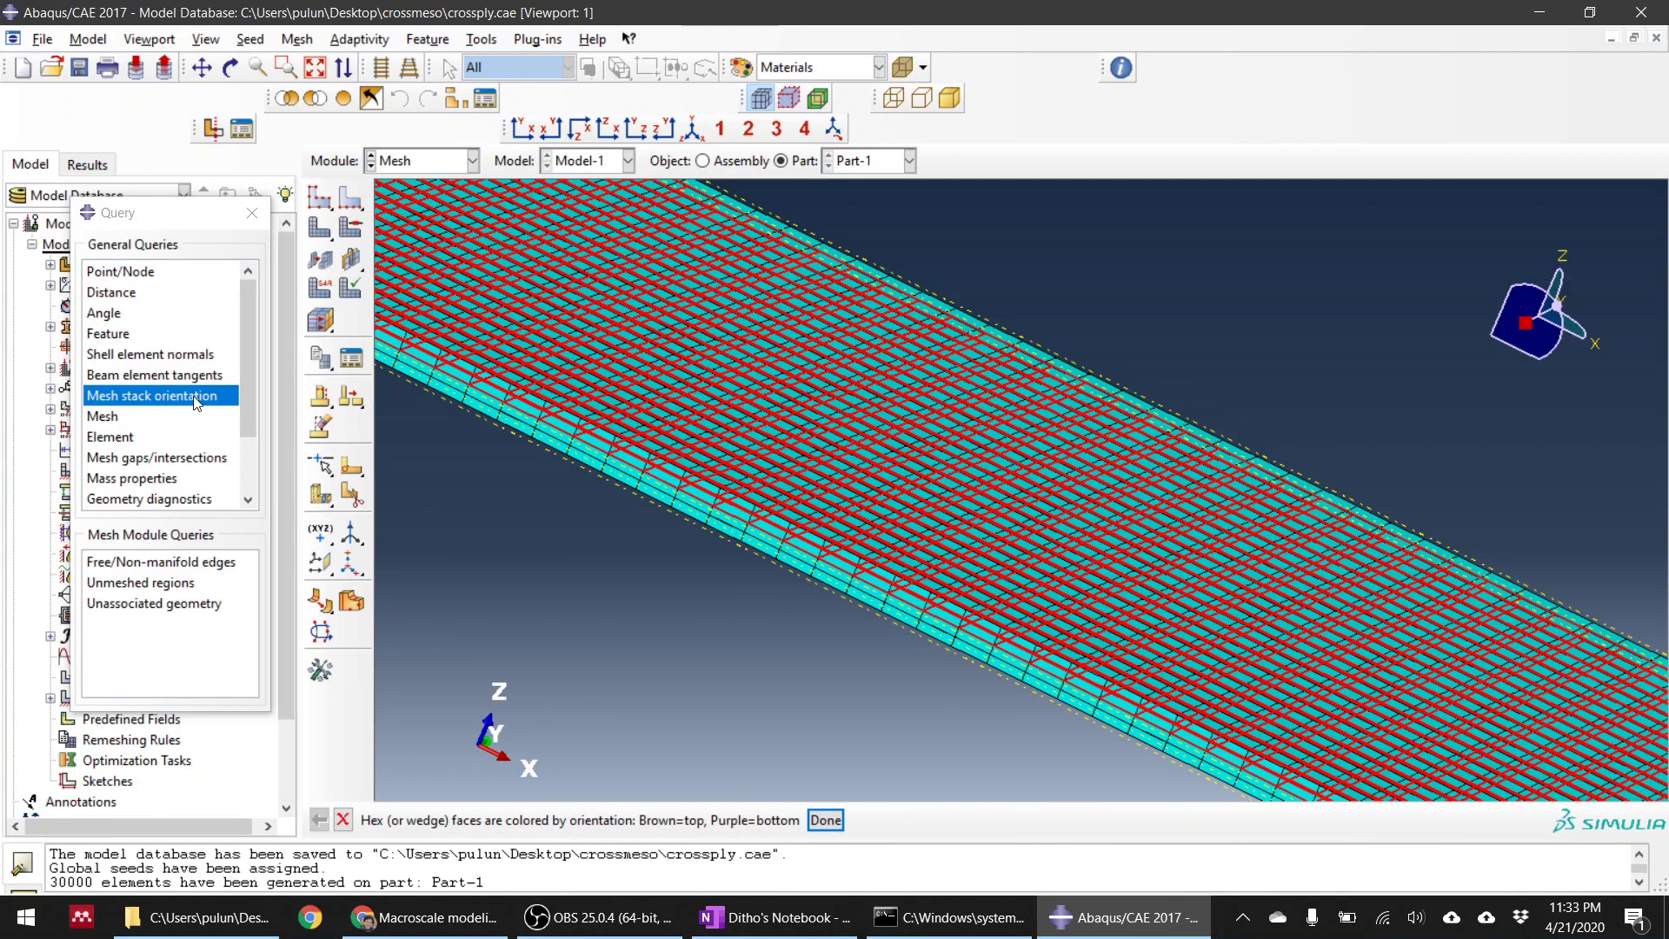
left_click(826, 819)
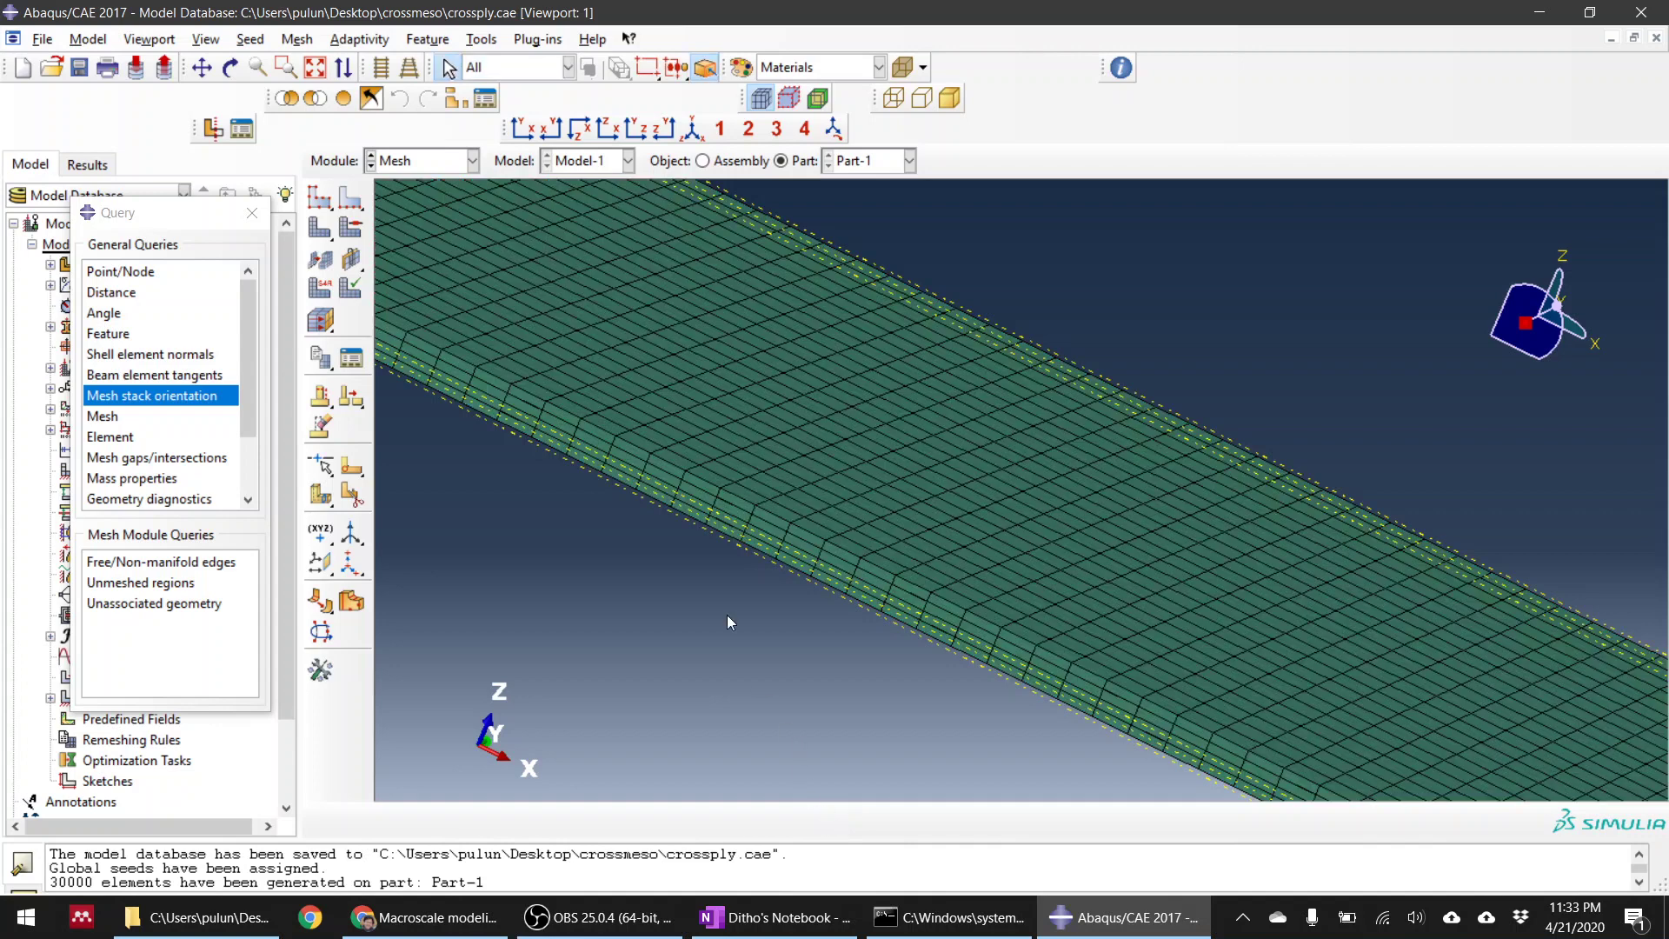
Step: Rerun the mesh stack orientation query, check the element boundaries near a thin interface layer, and end the query
scroll(763, 685, "down", 3)
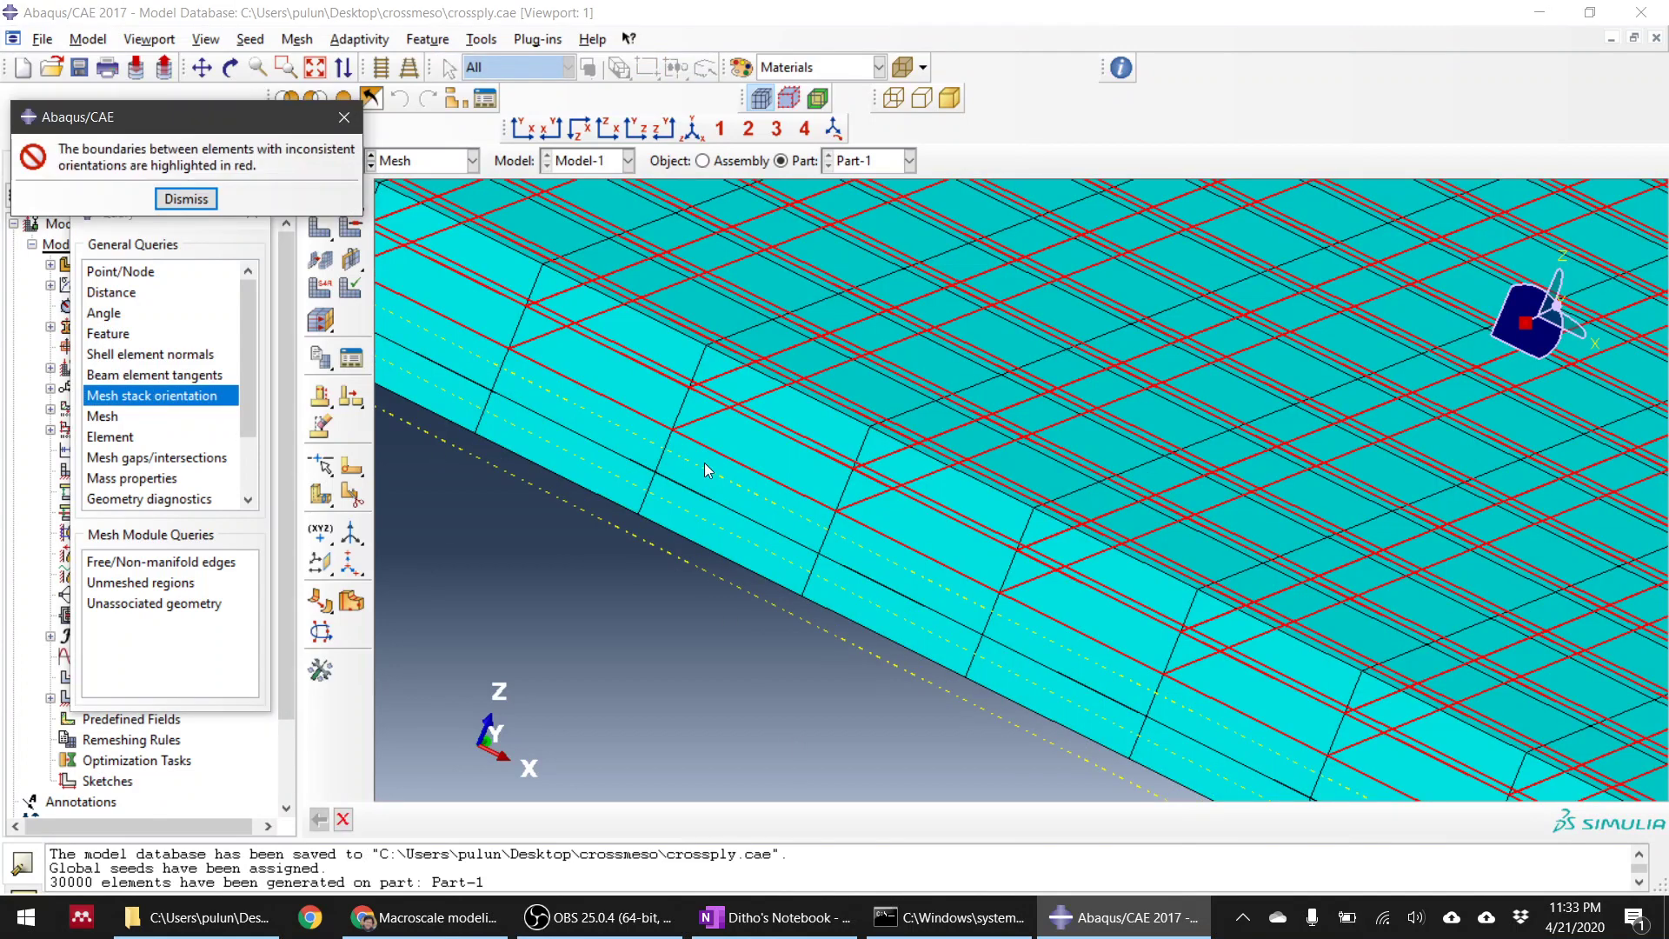
scroll(670, 458, "up", 5)
left_click(186, 199)
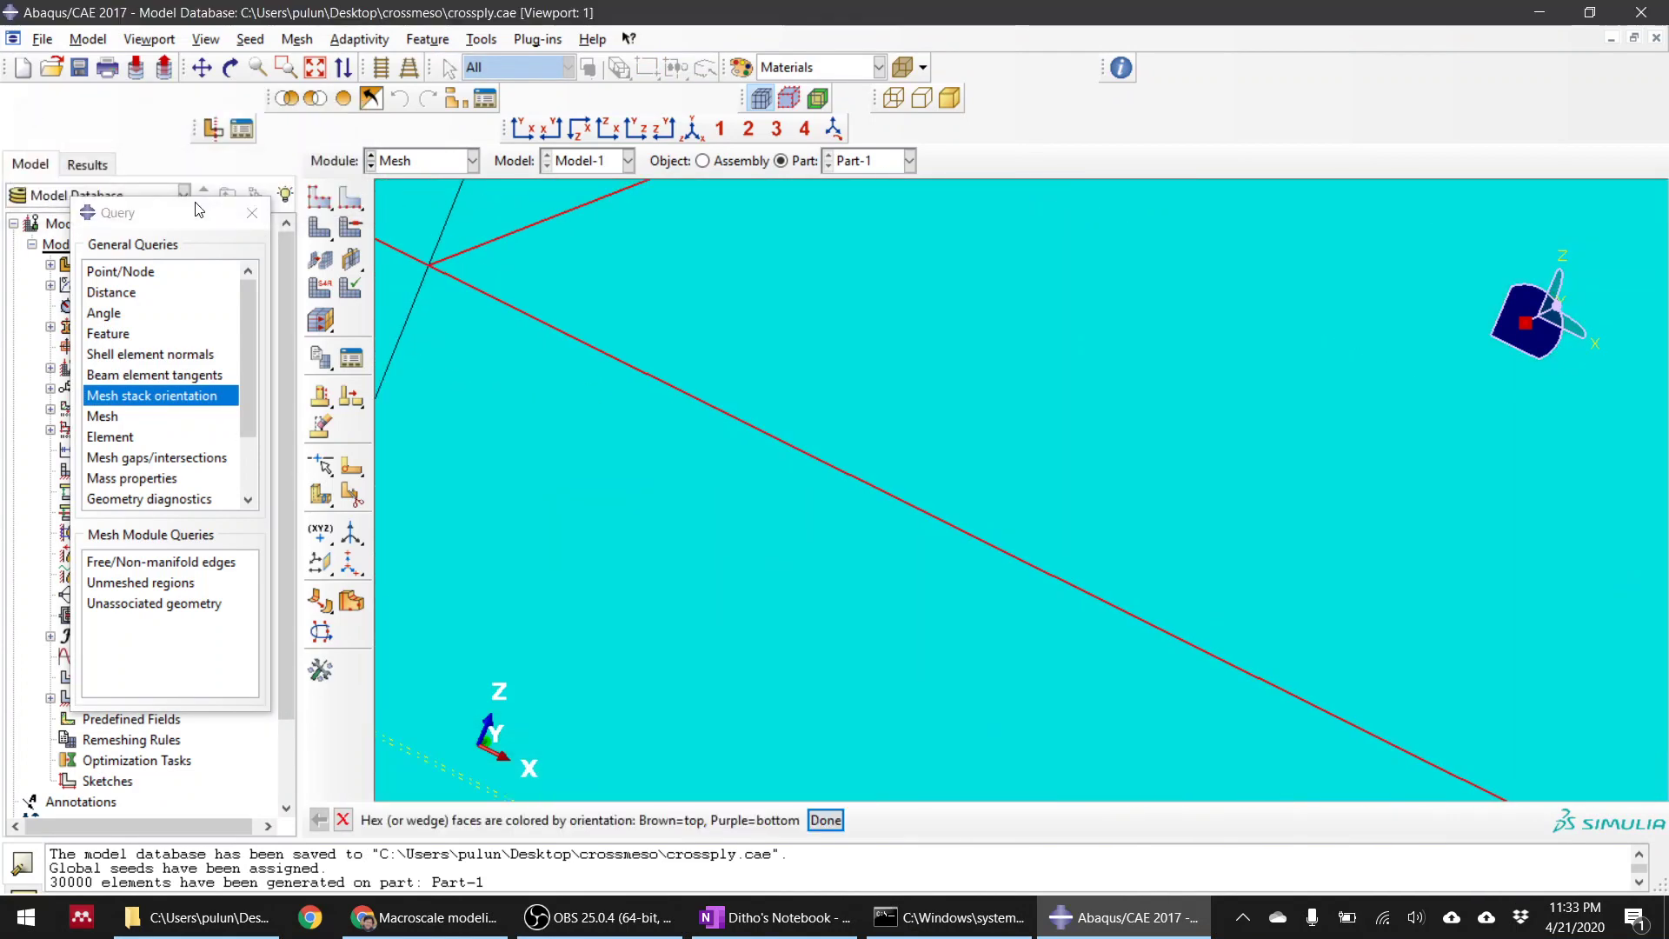
left_click(825, 820)
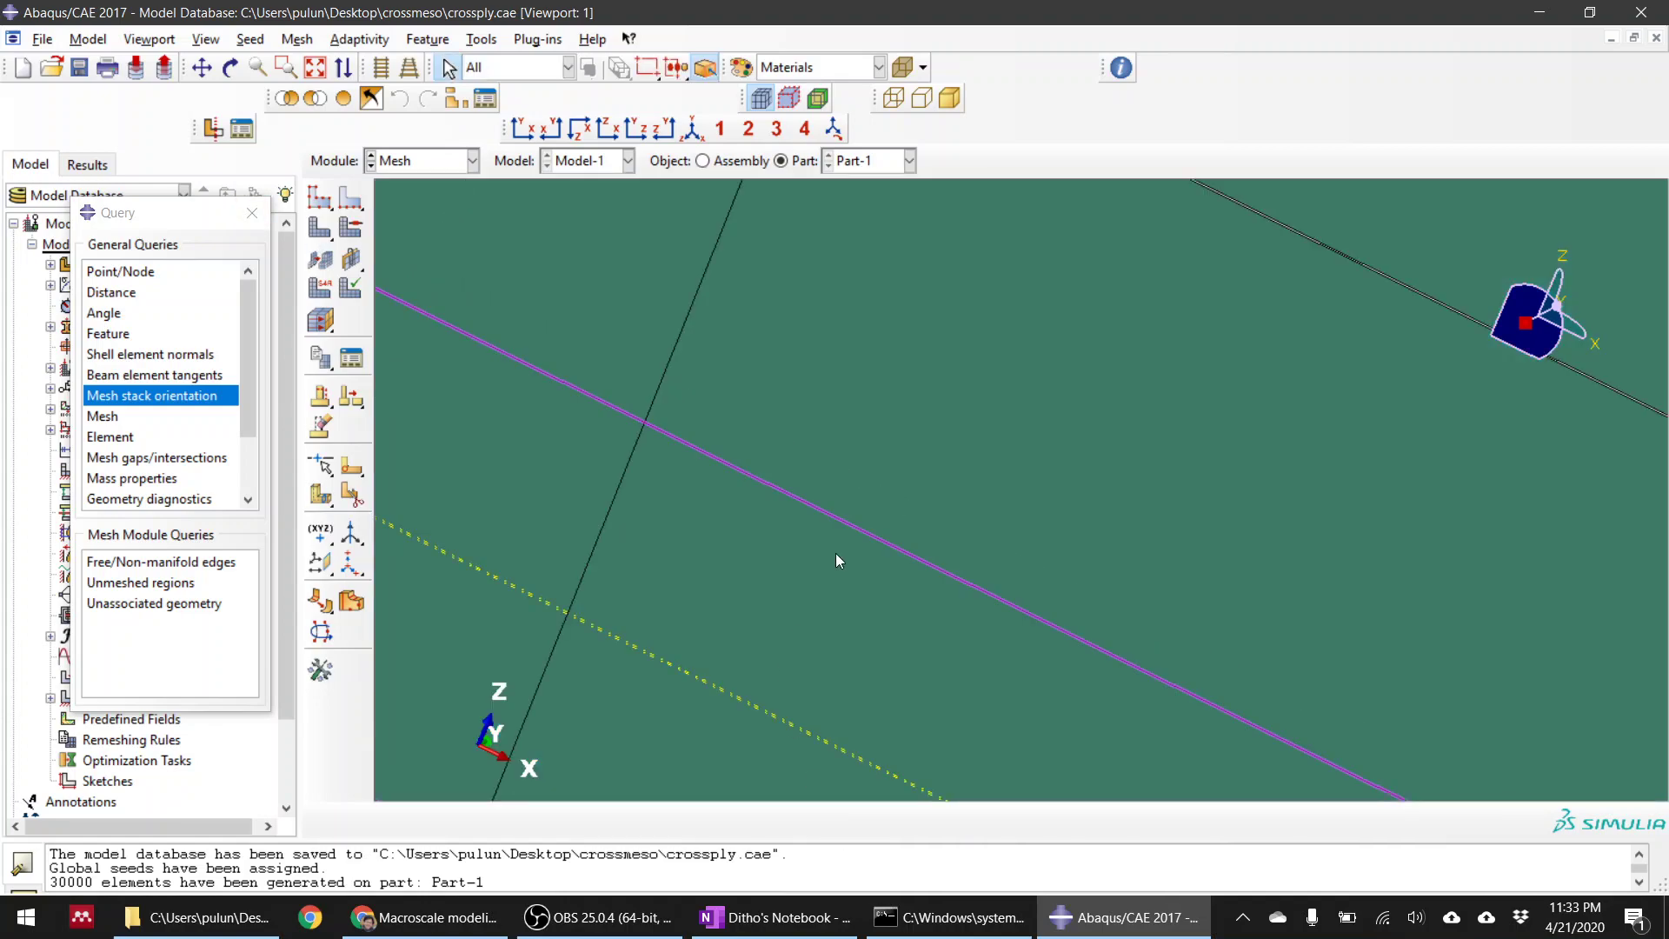
Step: Assign a stack direction to all cells of the laminate, using its large top face as the reference orientation
scroll(831, 557, "down", 5)
left_click_drag(915, 608, 990, 577, "ctrl+alt")
left_click(351, 355)
scroll(851, 502, "down", 5)
left_click_drag(1002, 588, 947, 521, "ctrl+alt")
left_click_drag(630, 355, 1269, 753)
middle_click(1217, 629)
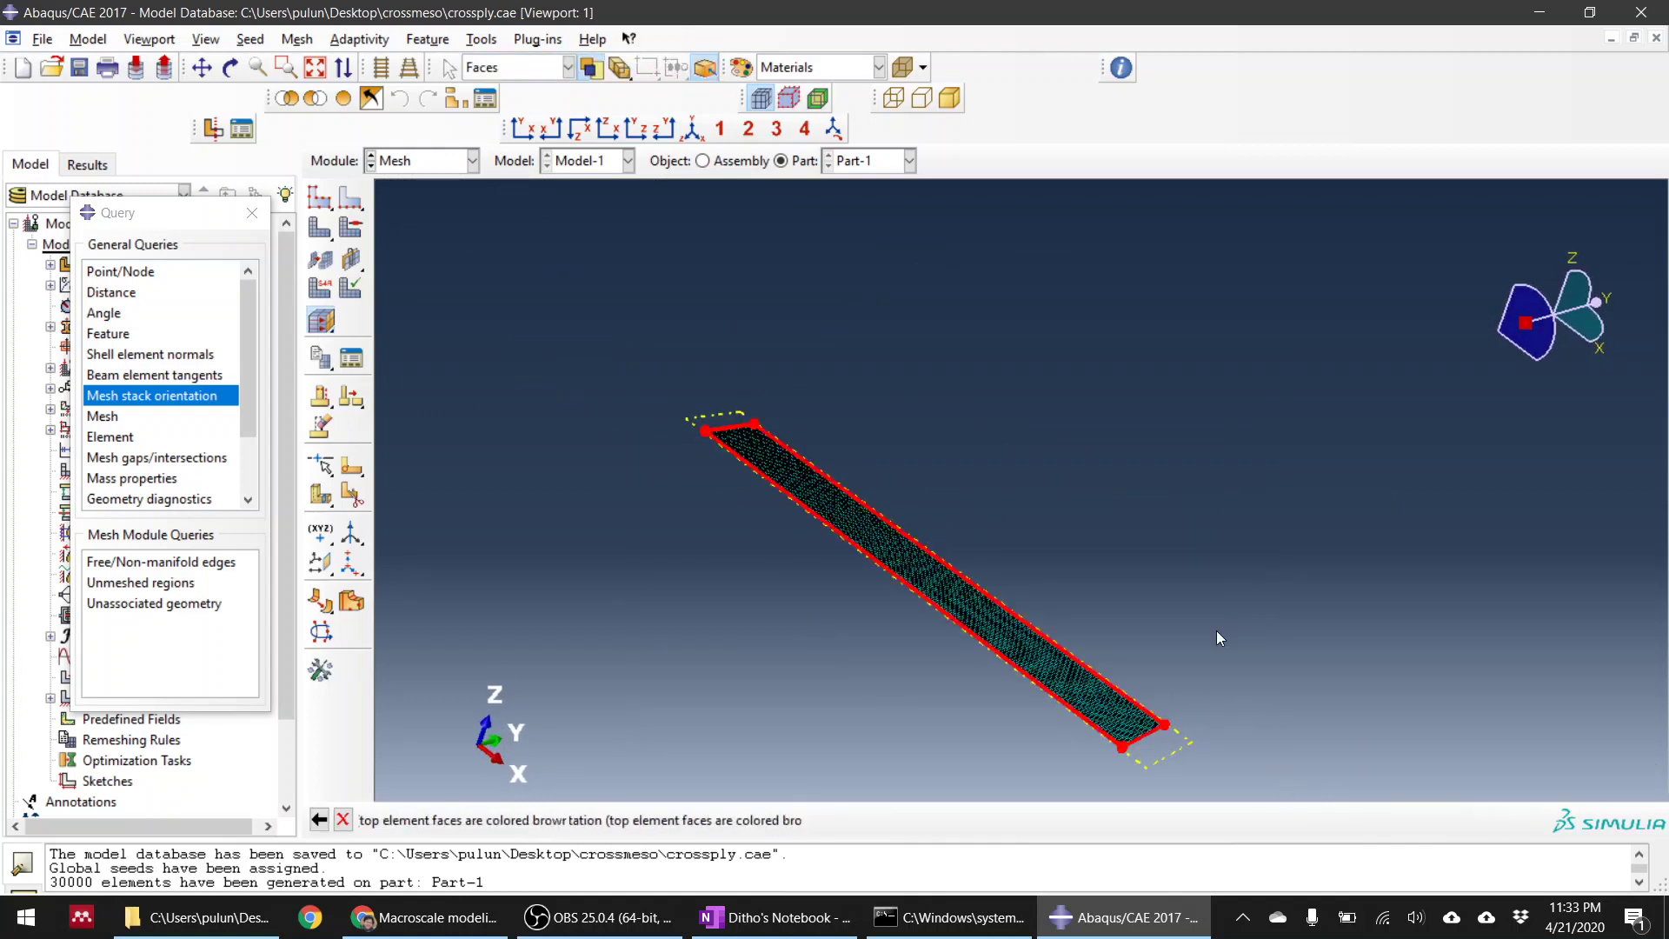
left_click_drag(879, 737, 908, 739, "ctrl+alt")
left_click_drag(850, 622, 930, 579, "ctrl+alt")
scroll(930, 577, "down", 4)
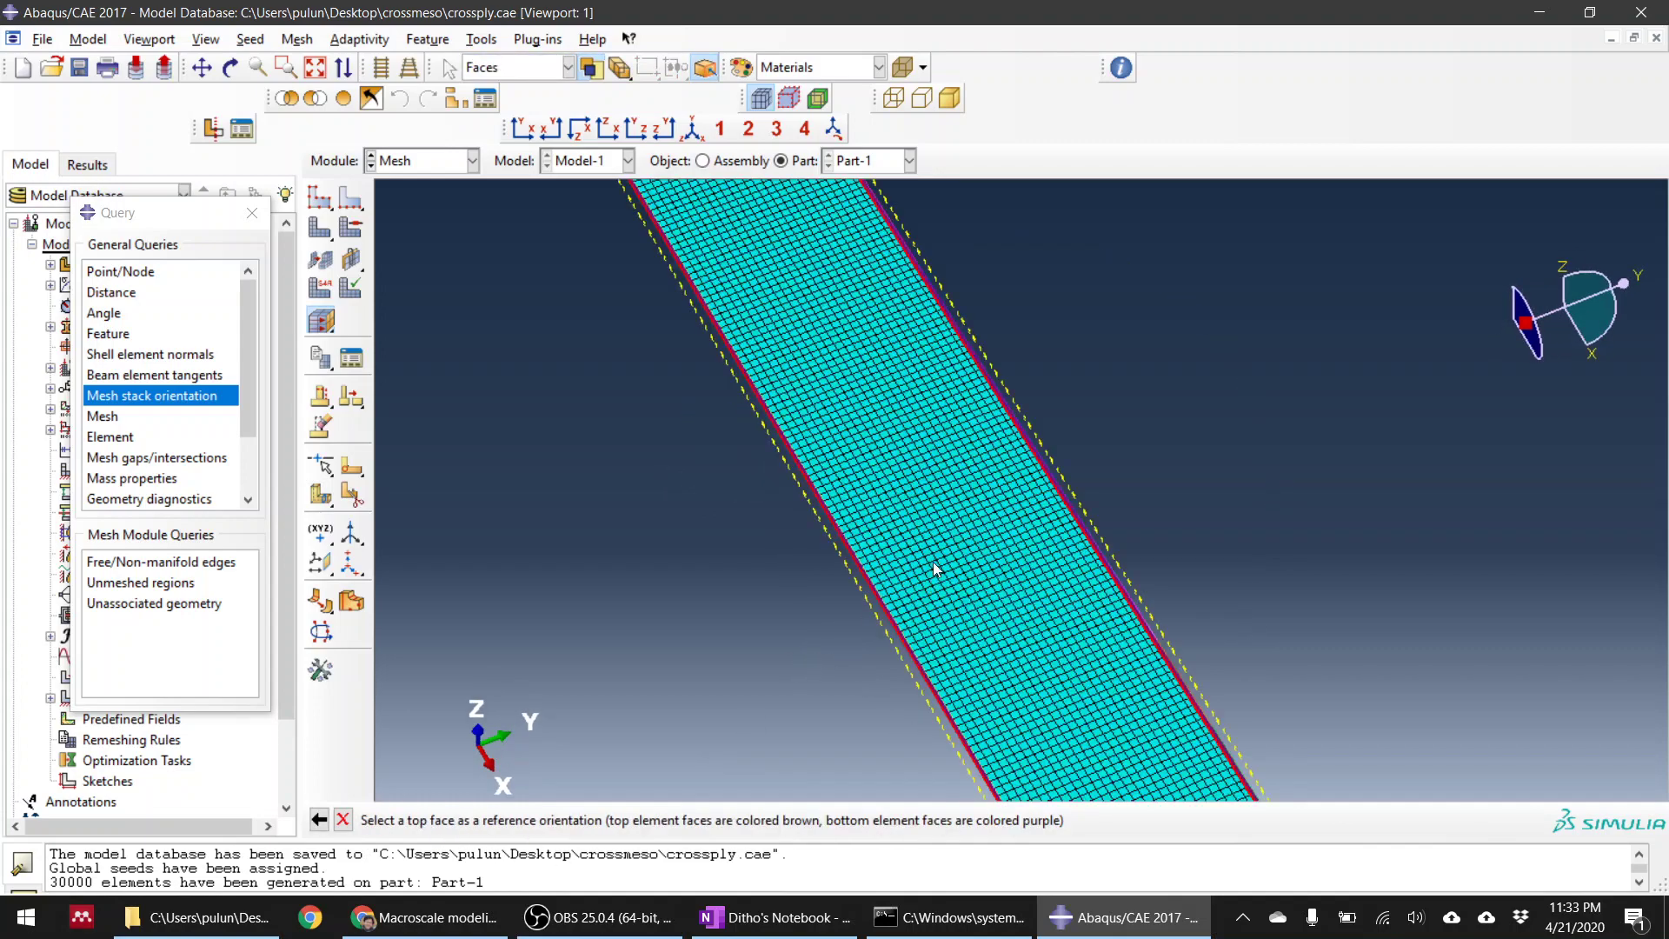
left_click(934, 570)
left_click_drag(859, 659, 883, 635, "ctrl+alt")
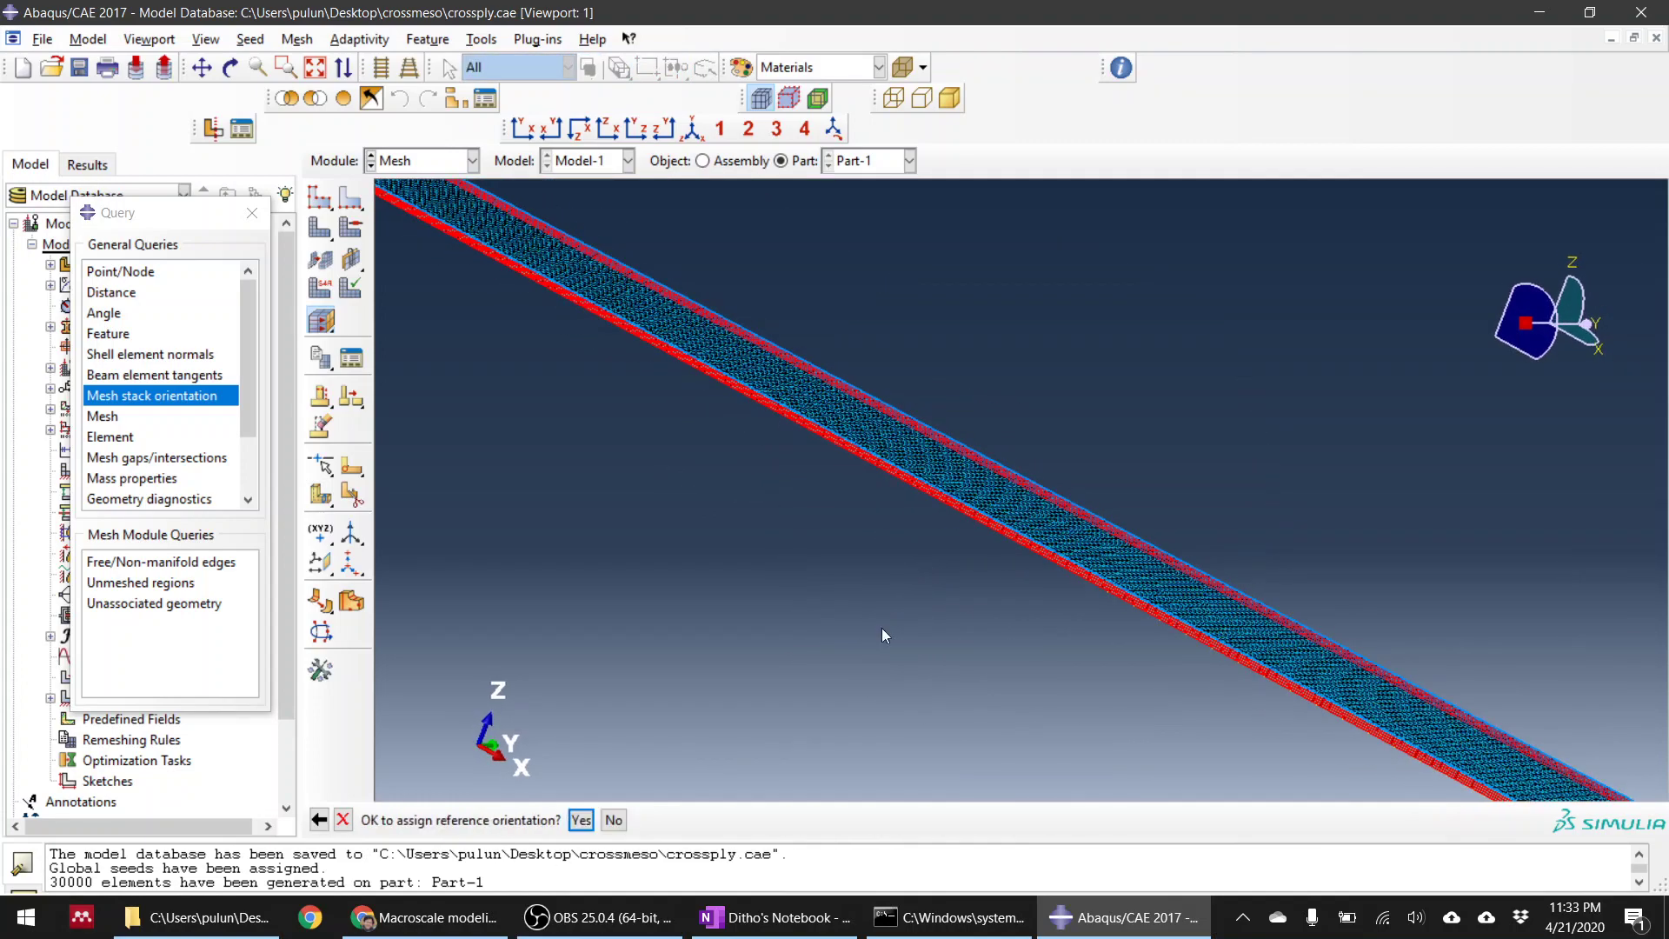
left_click(581, 820)
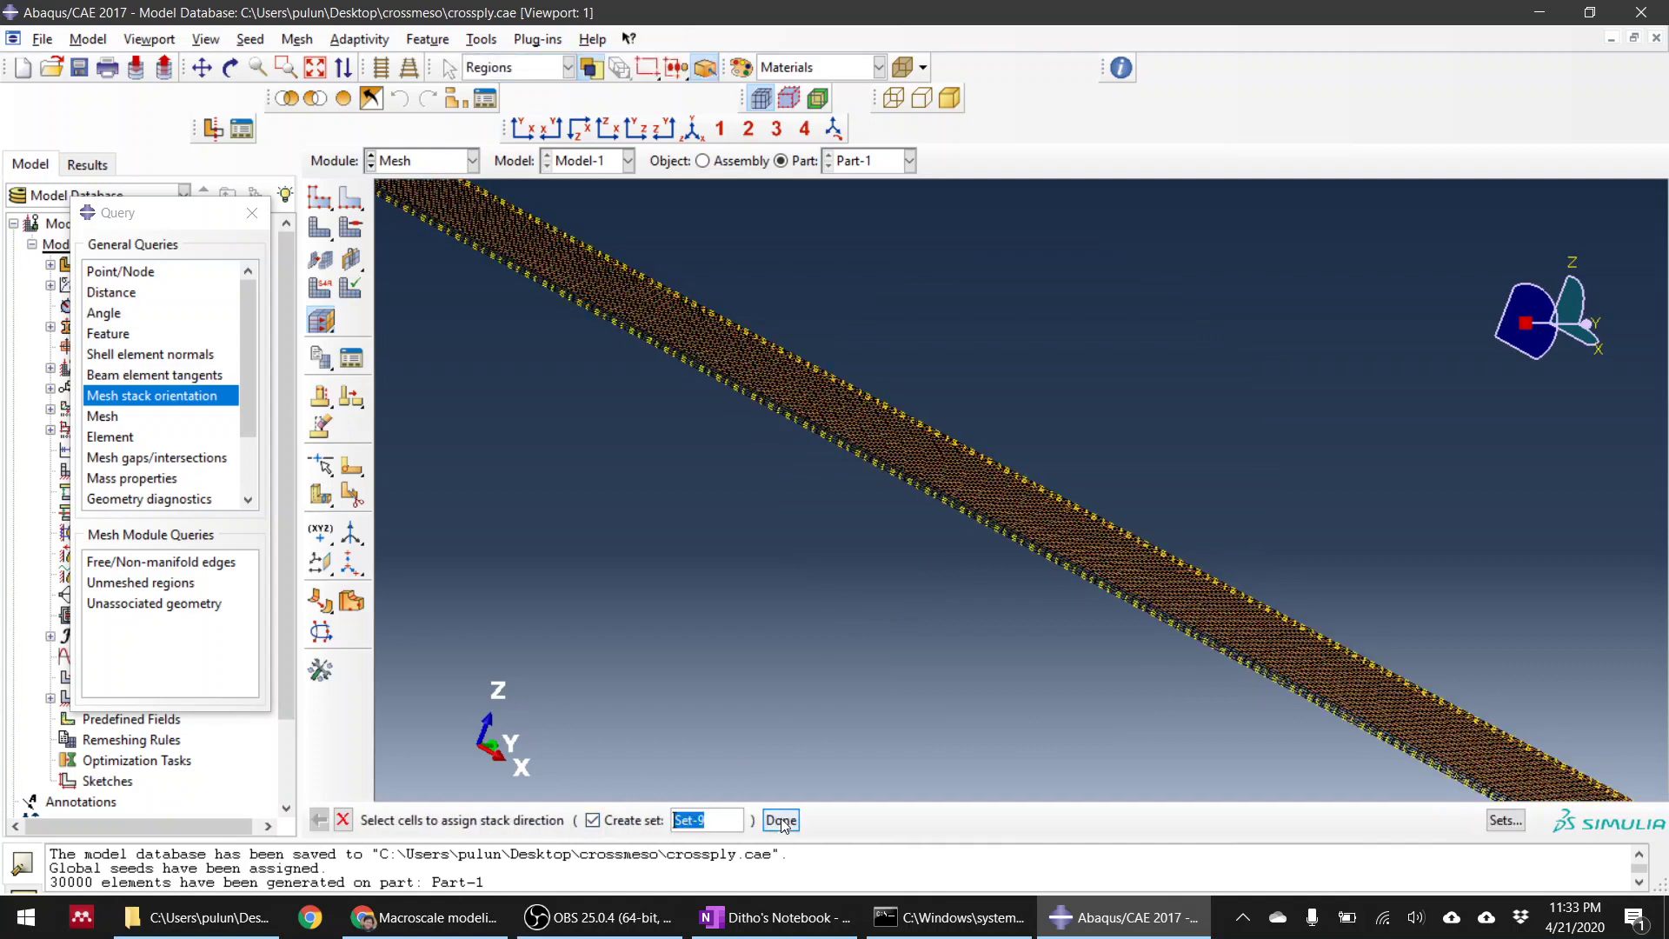
left_click(781, 821)
Step: Query the mesh stack orientation again and examine the face colors on the laminate's top and along the thin interface layer
left_click(196, 399)
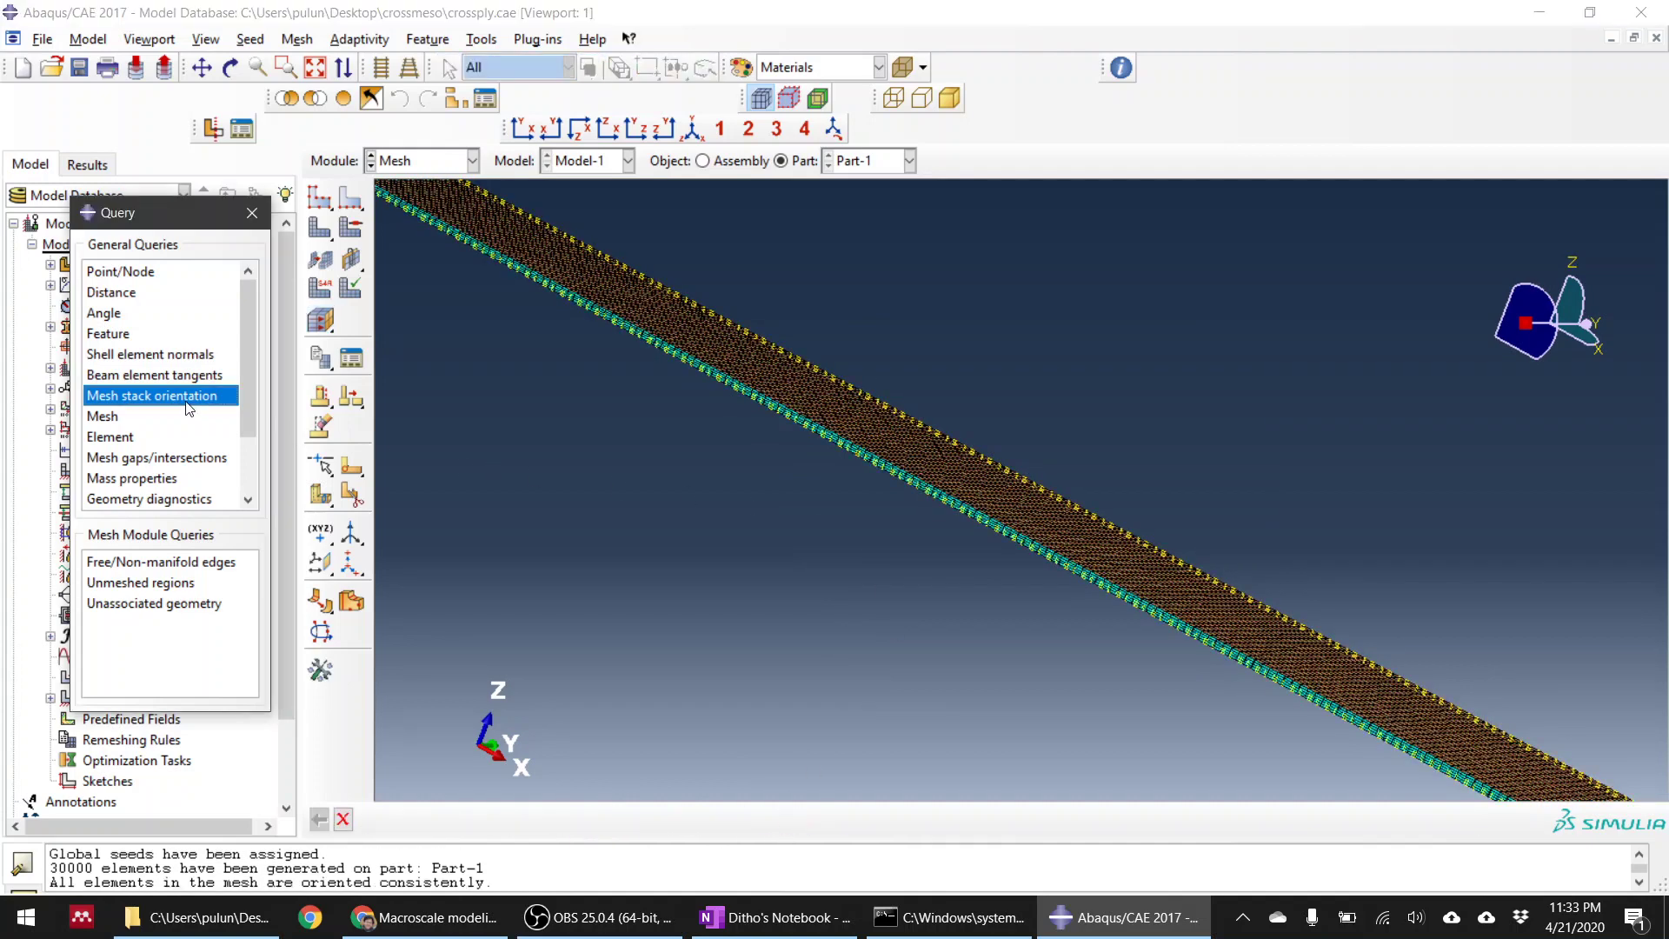
left_click_drag(871, 409, 758, 515, "ctrl+alt")
left_click_drag(820, 570, 931, 492, "ctrl+alt")
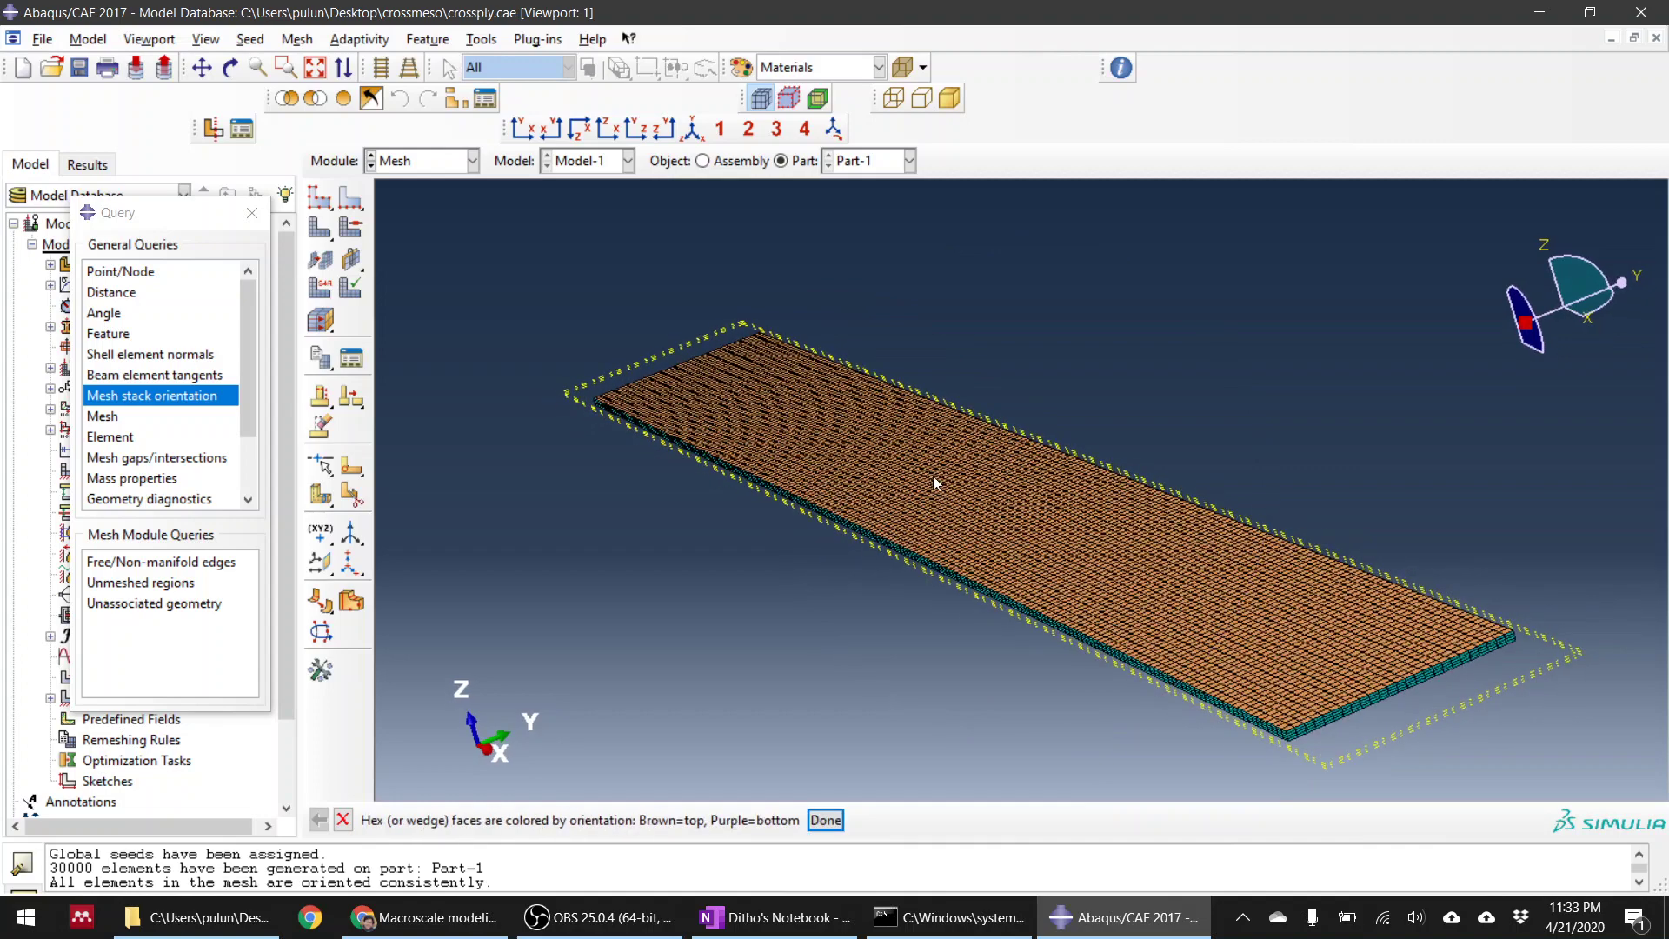
left_click_drag(779, 625, 1006, 383, "ctrl+alt")
scroll(954, 401, "down", 5)
scroll(799, 549, "down", 3)
scroll(819, 491, "down", 5)
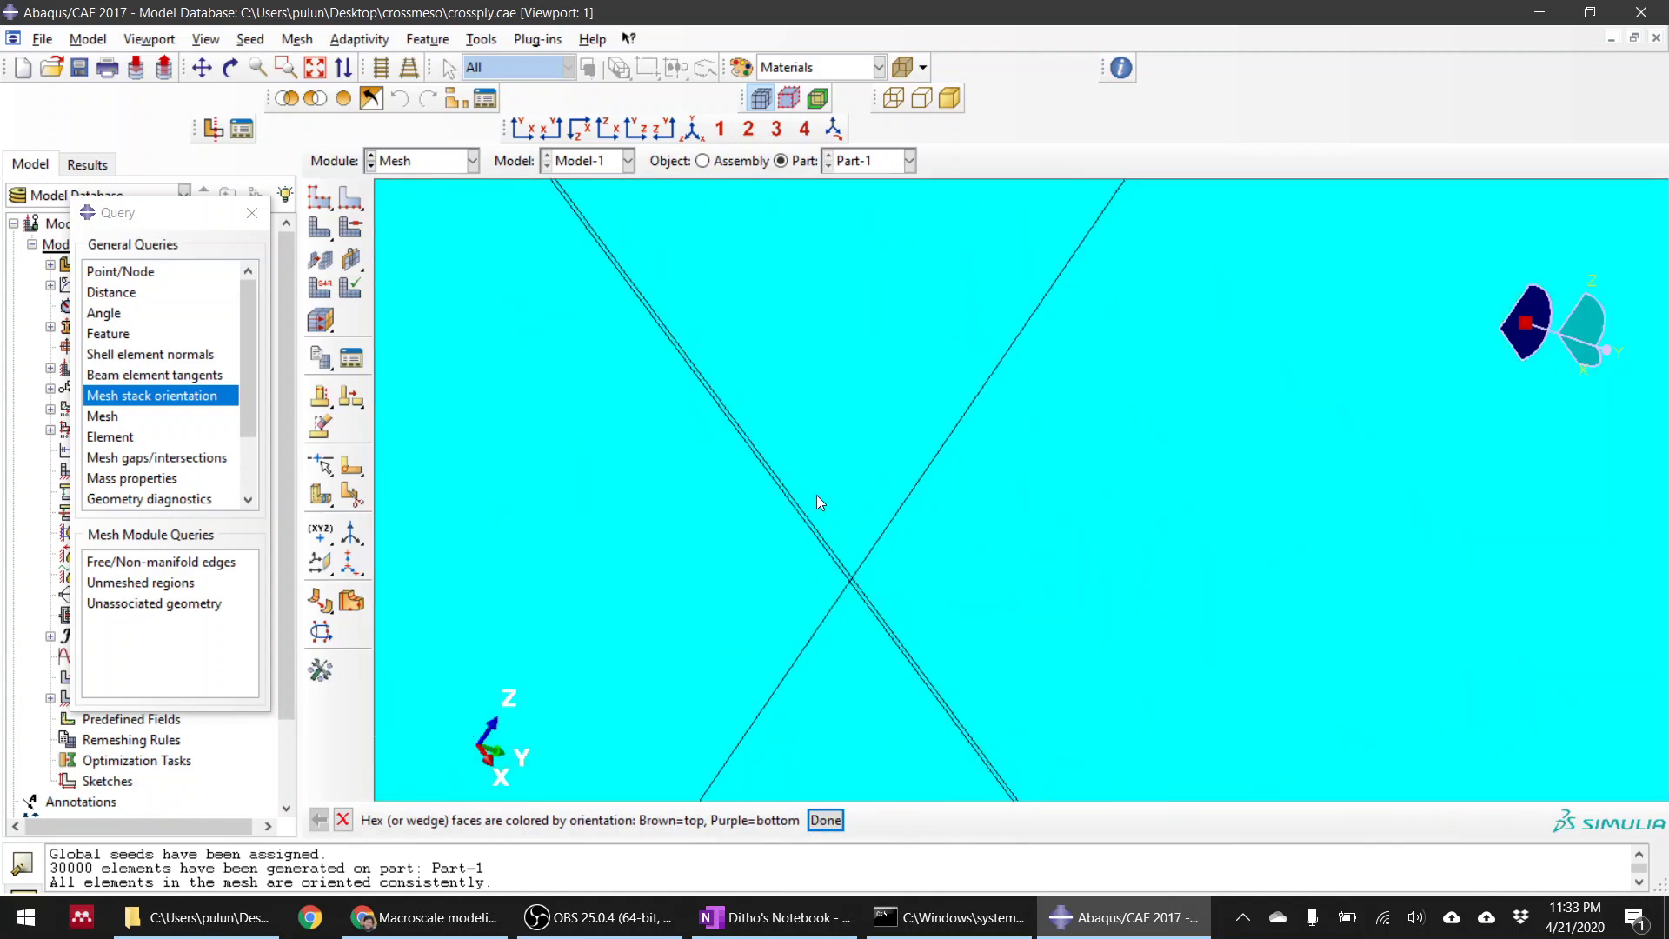
scroll(850, 518, "up", 4)
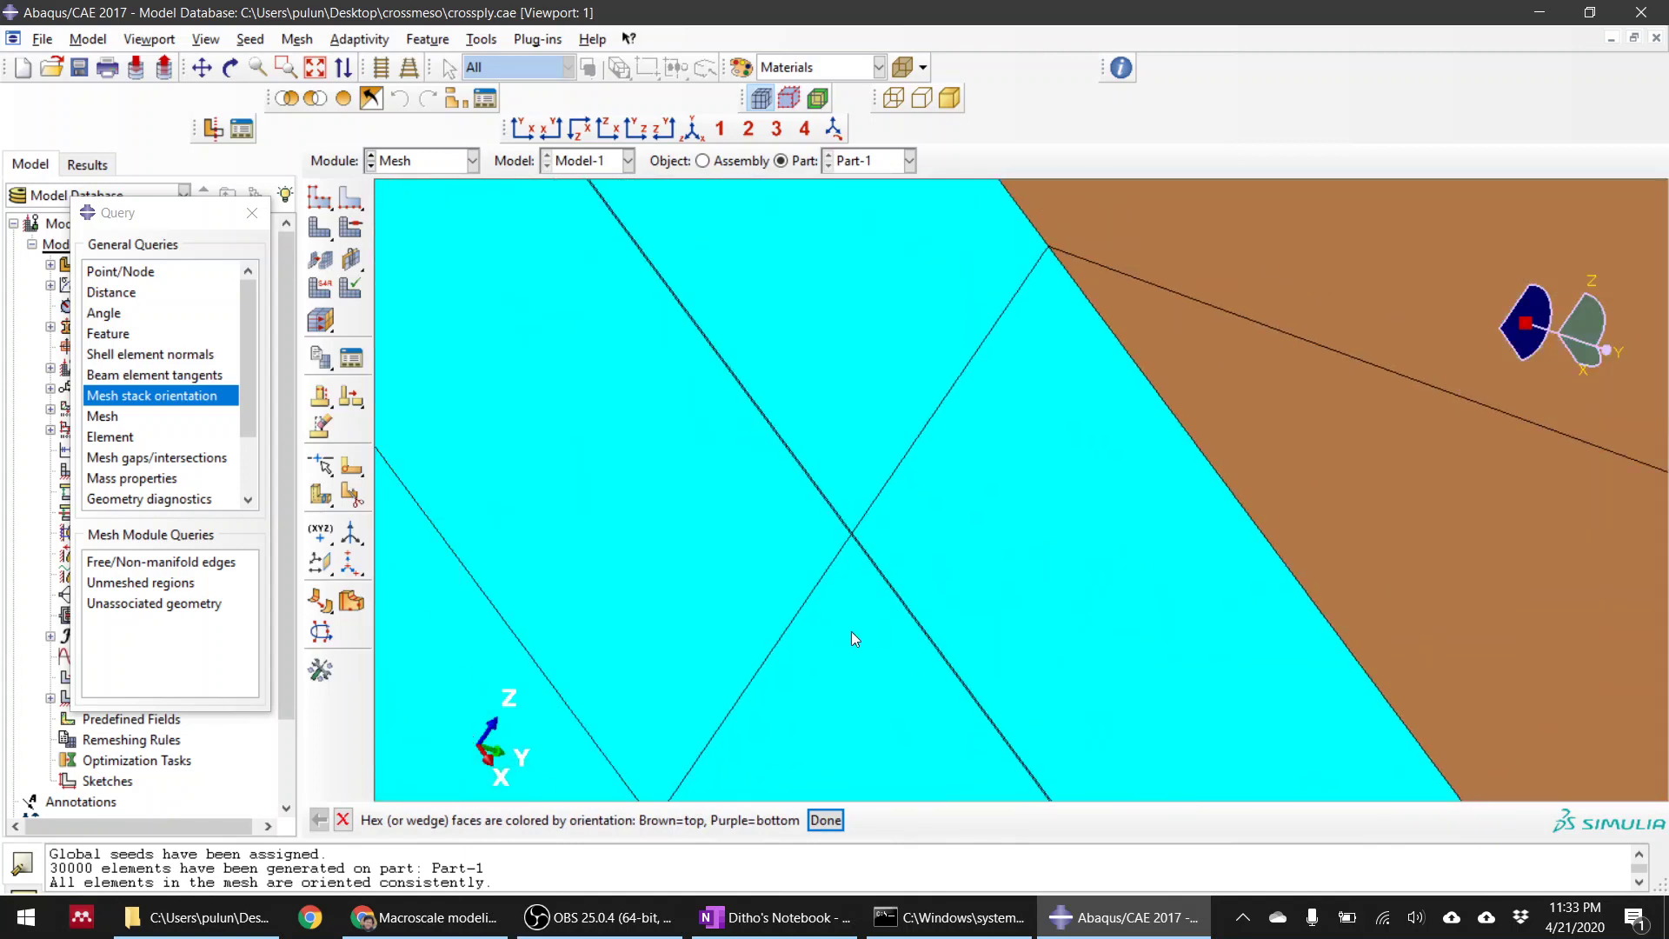
left_click(826, 820)
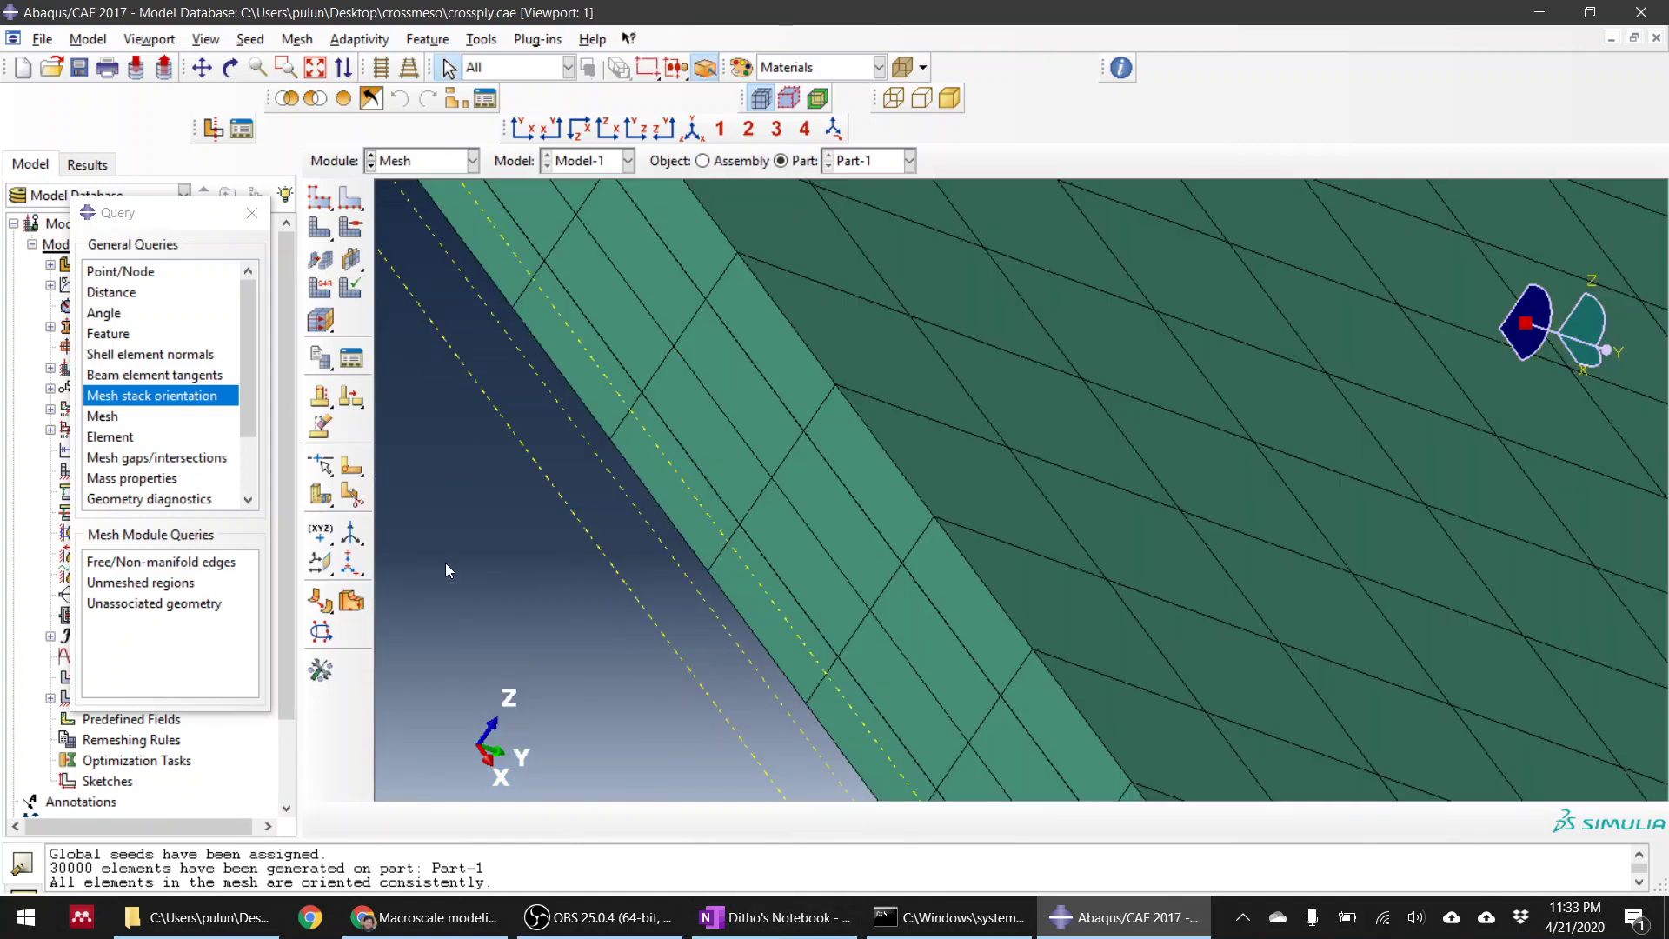
Step: Select the thick ply cells without the thin interface layers and give their 3D Stress elements second-order accuracy and enhanced hourglass control
left_click(320, 287)
scroll(963, 470, "up", 8)
scroll(962, 462, "down", 4)
scroll(869, 452, "up", 3)
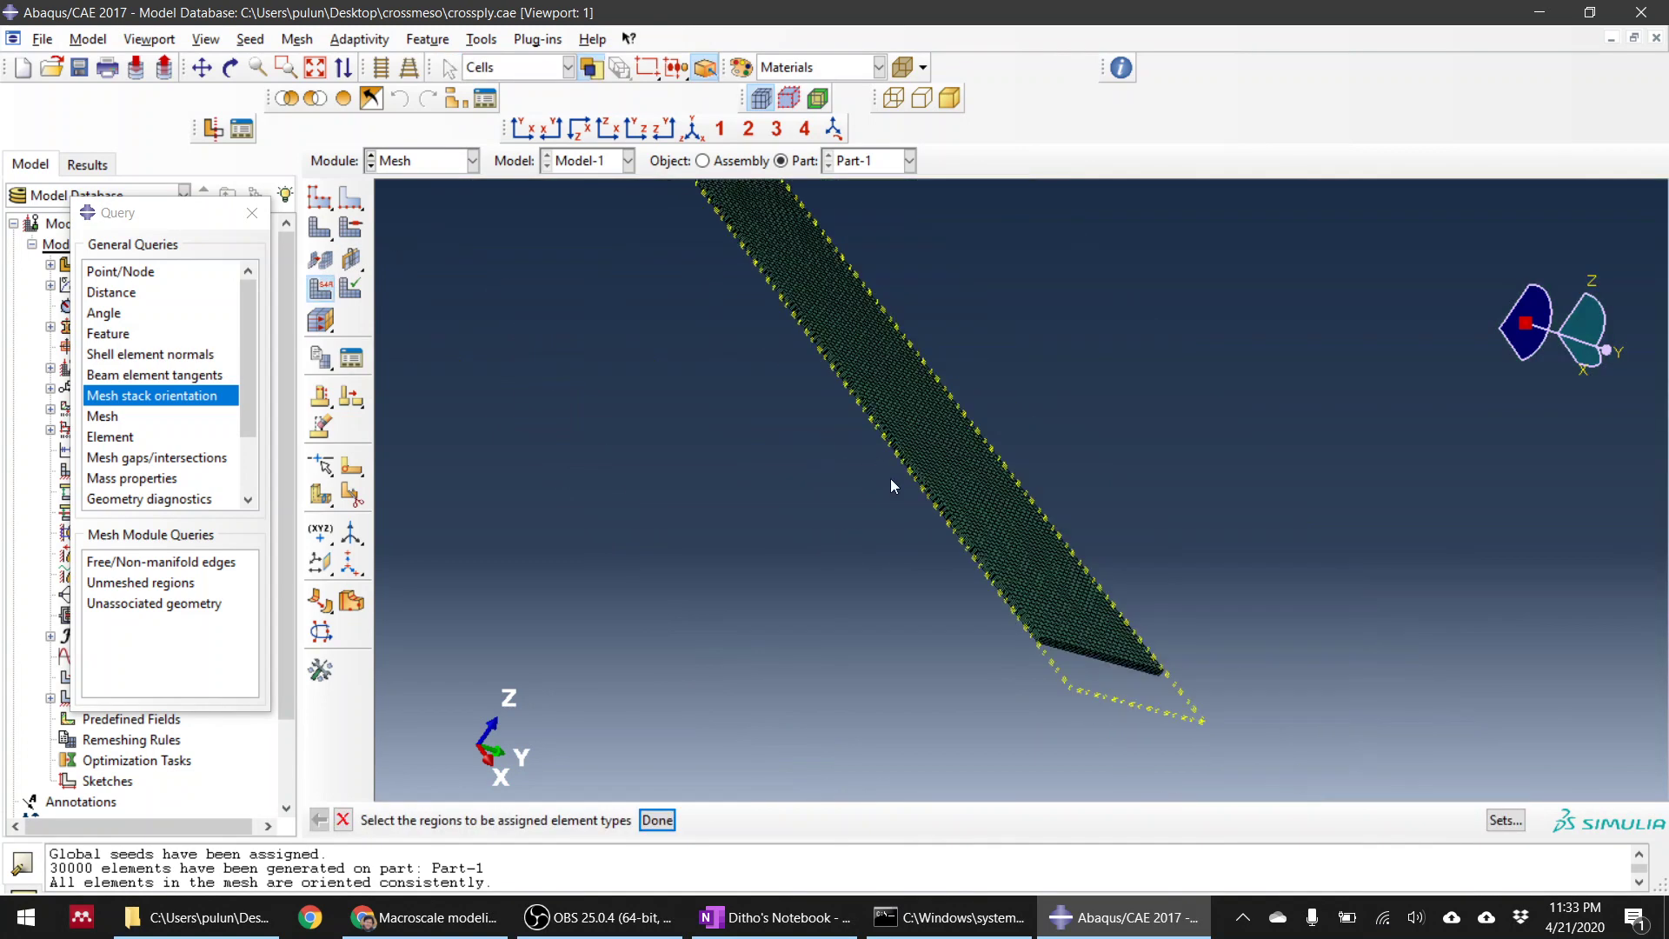
scroll(1045, 602, "down", 2)
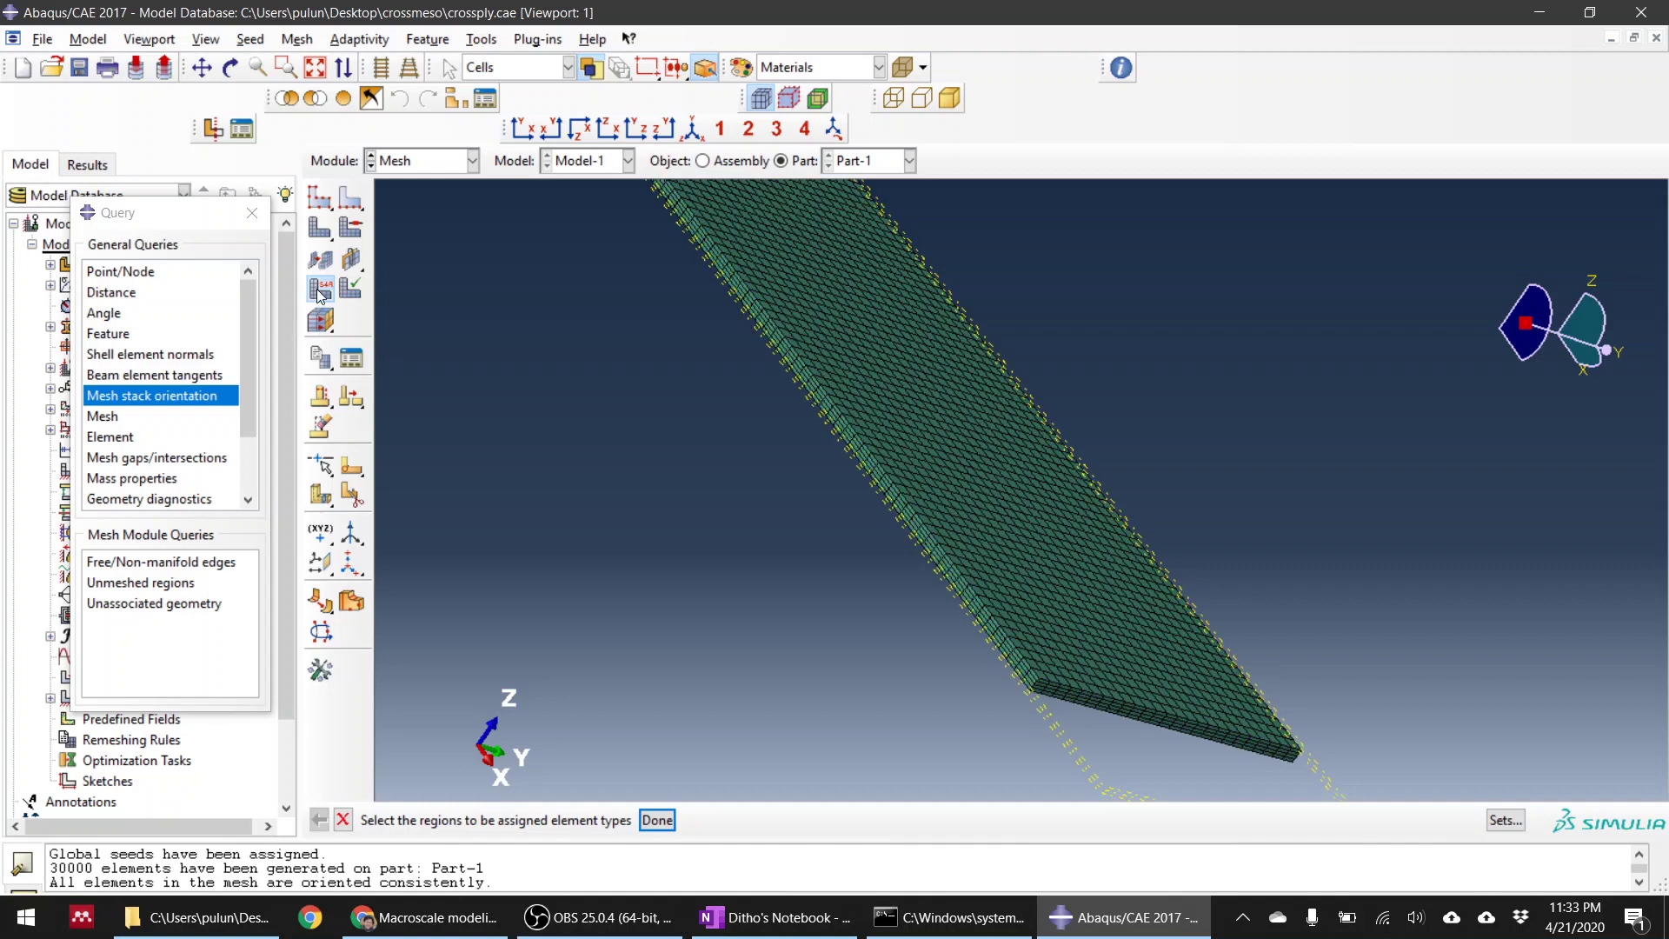
scroll(1092, 734, "down", 3)
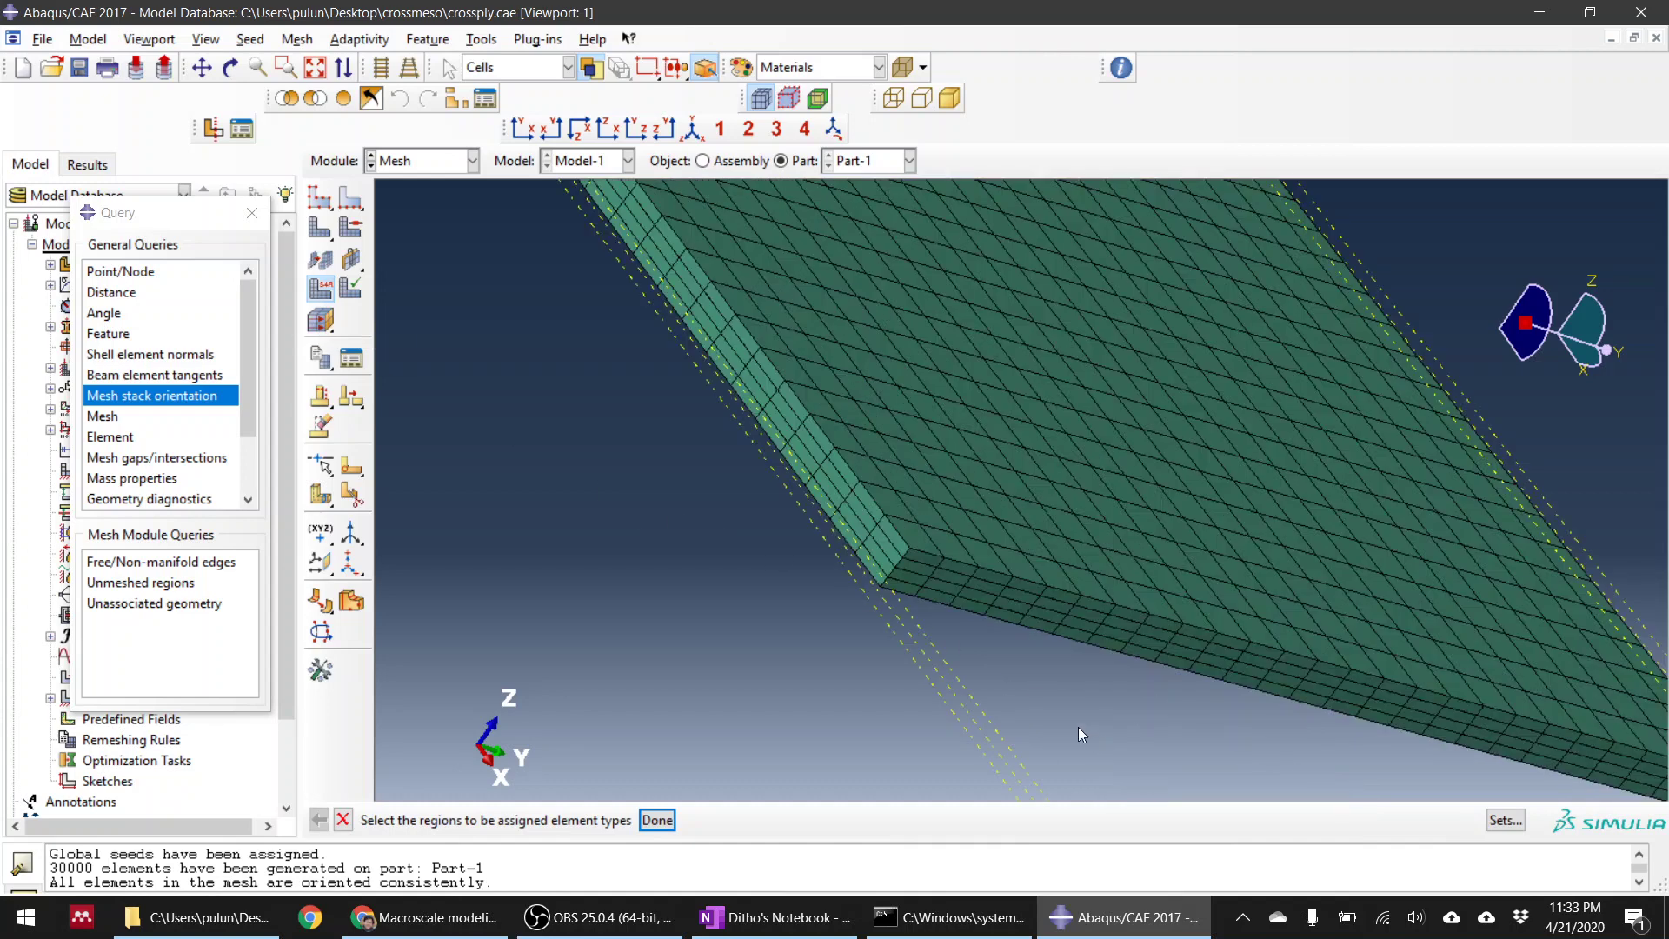
scroll(921, 550, "down", 4)
left_click(845, 606)
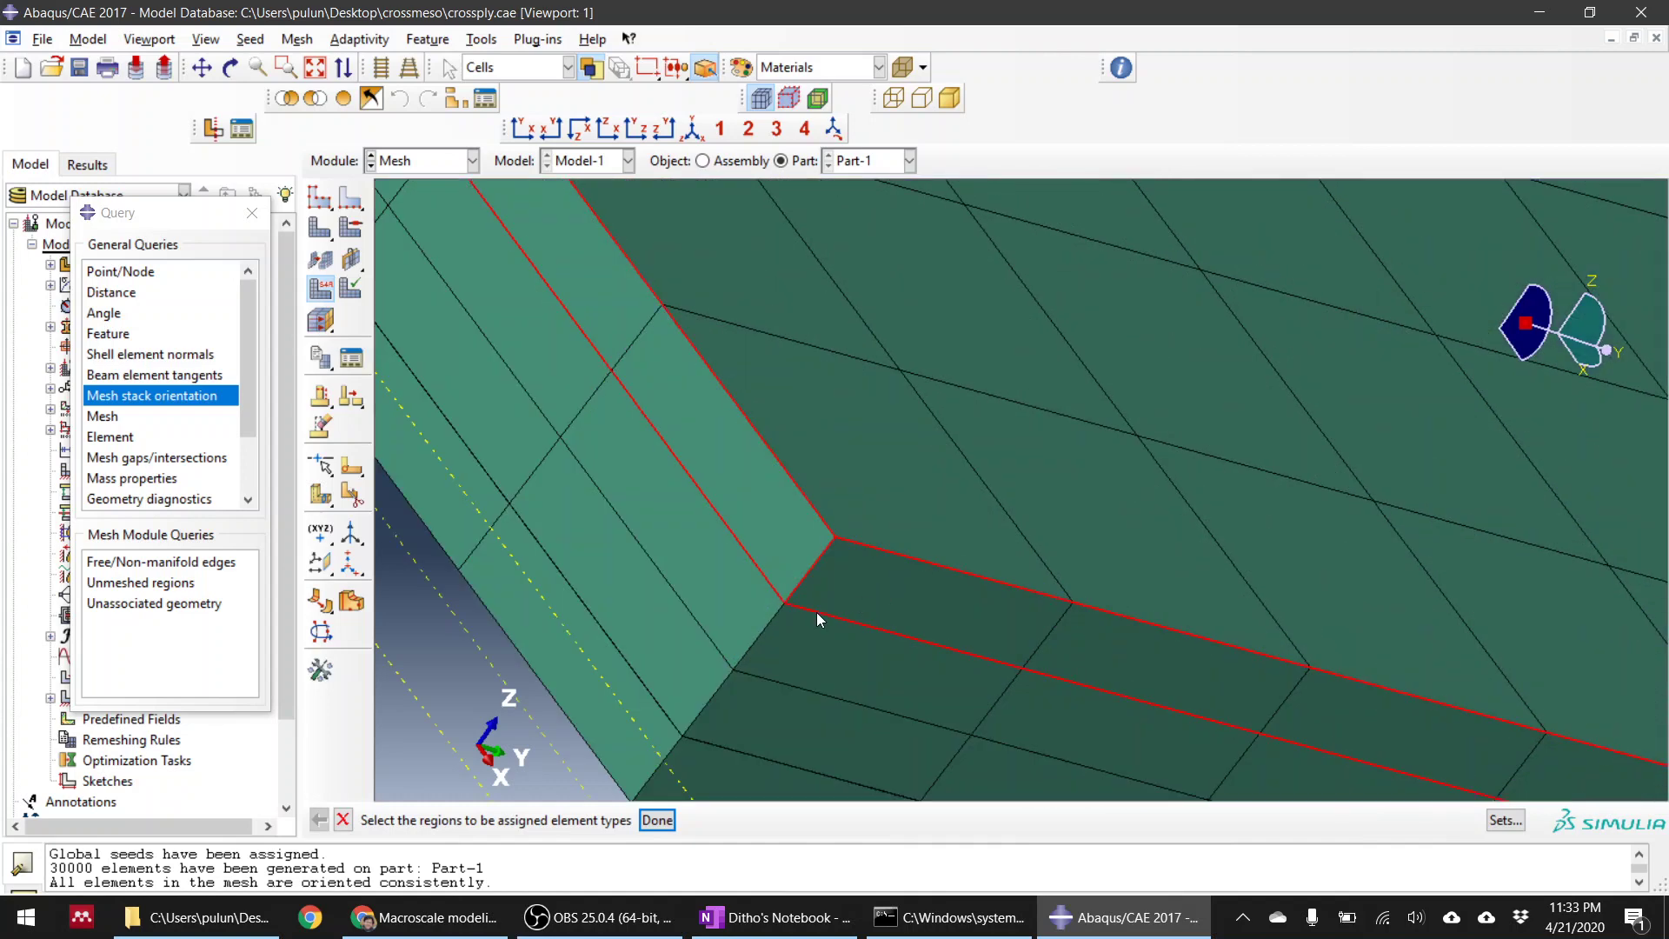
left_click(773, 624, "shift")
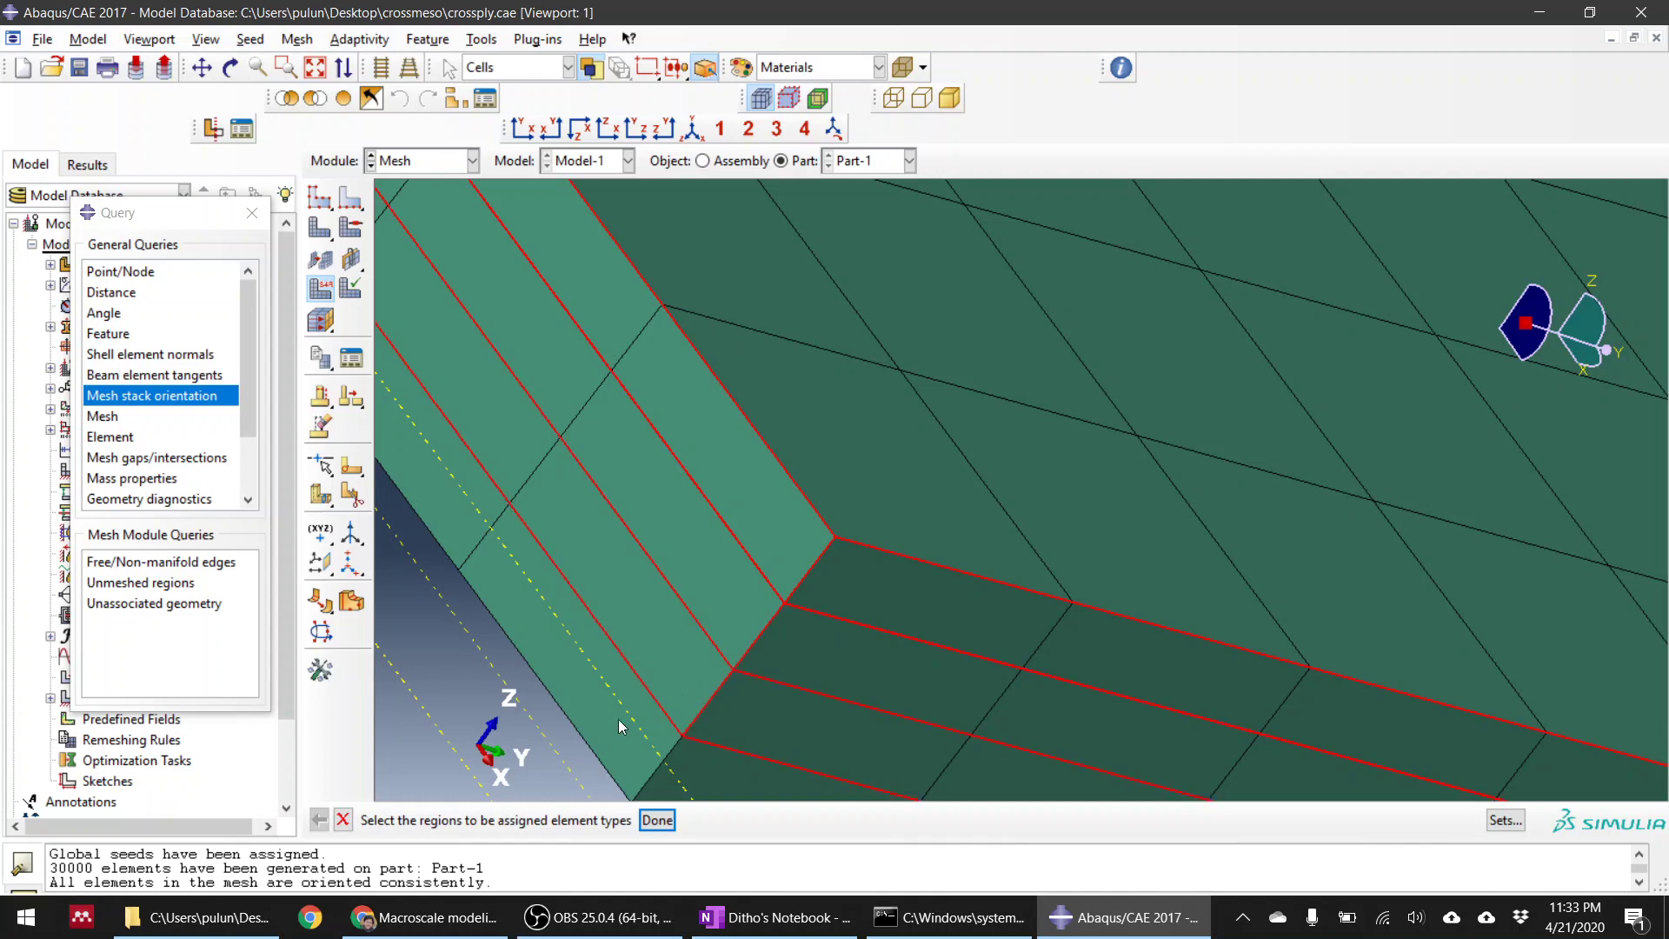
scroll(643, 712, "down", 5)
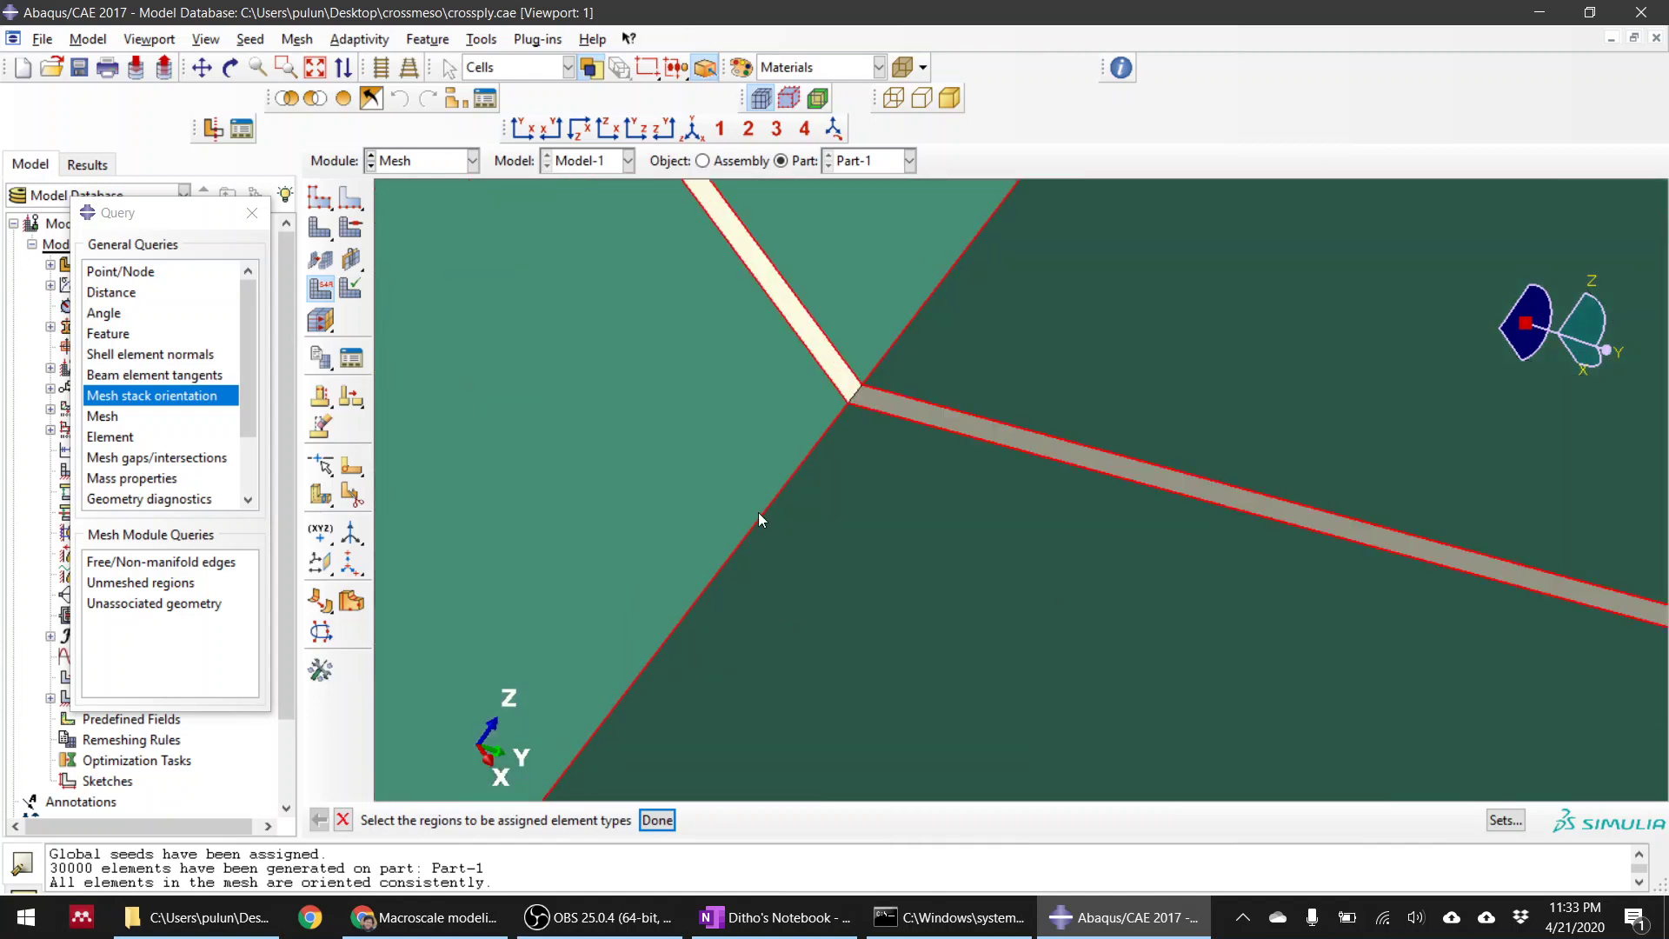
left_click(657, 820)
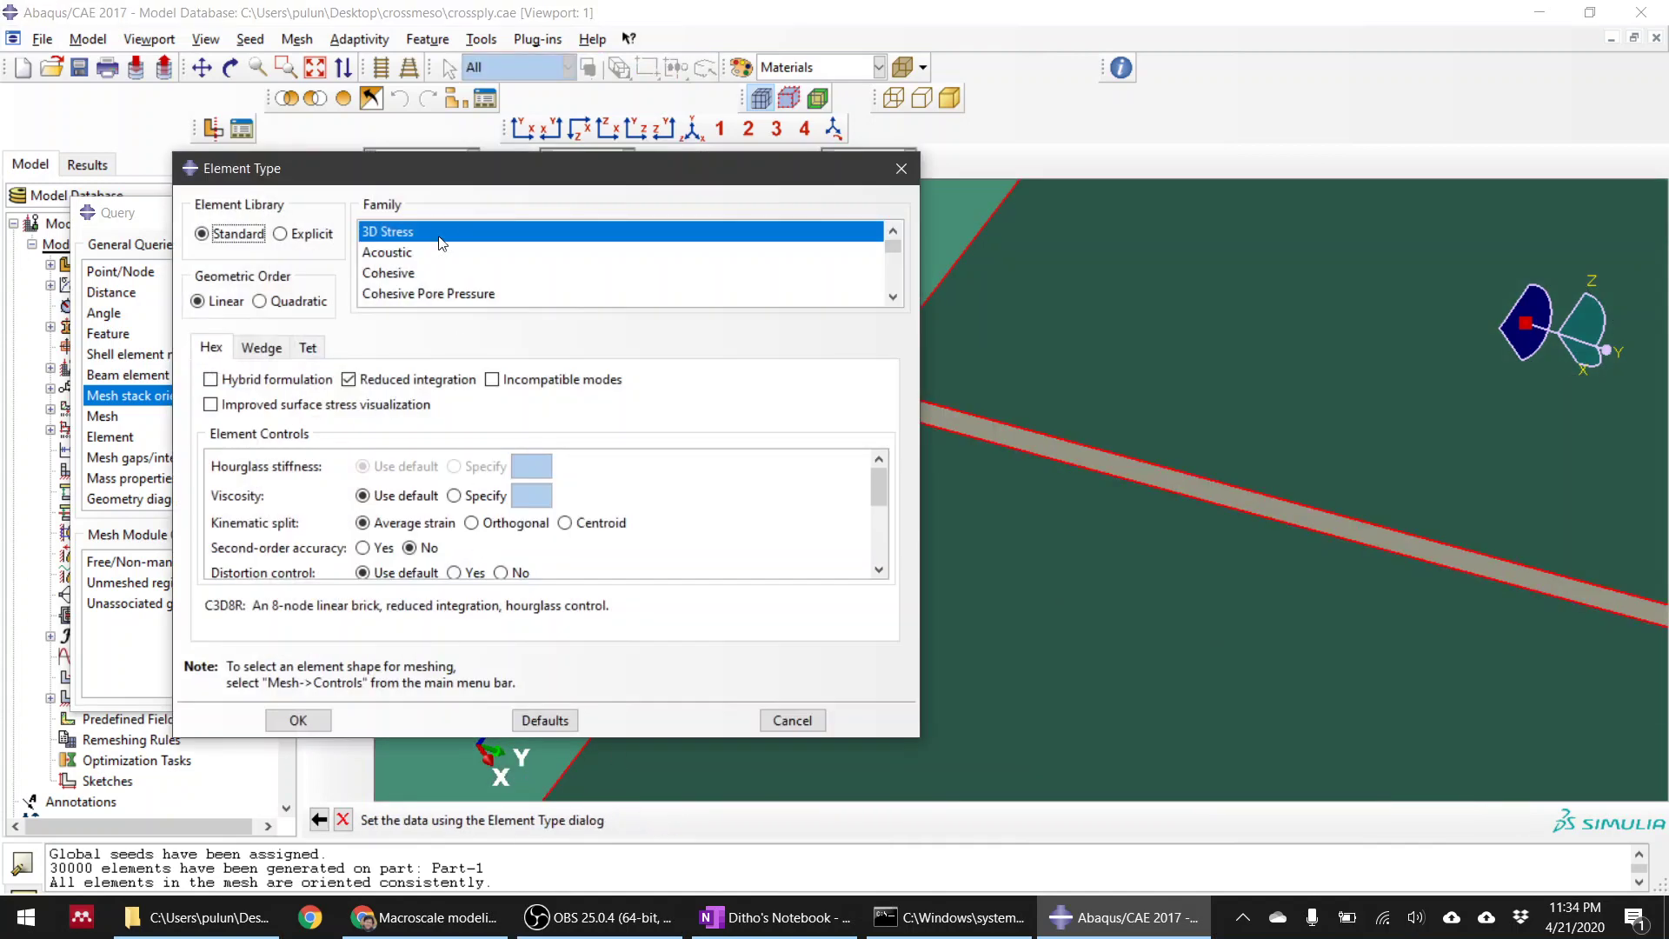
left_click(374, 547)
scroll(395, 545, "down", 3)
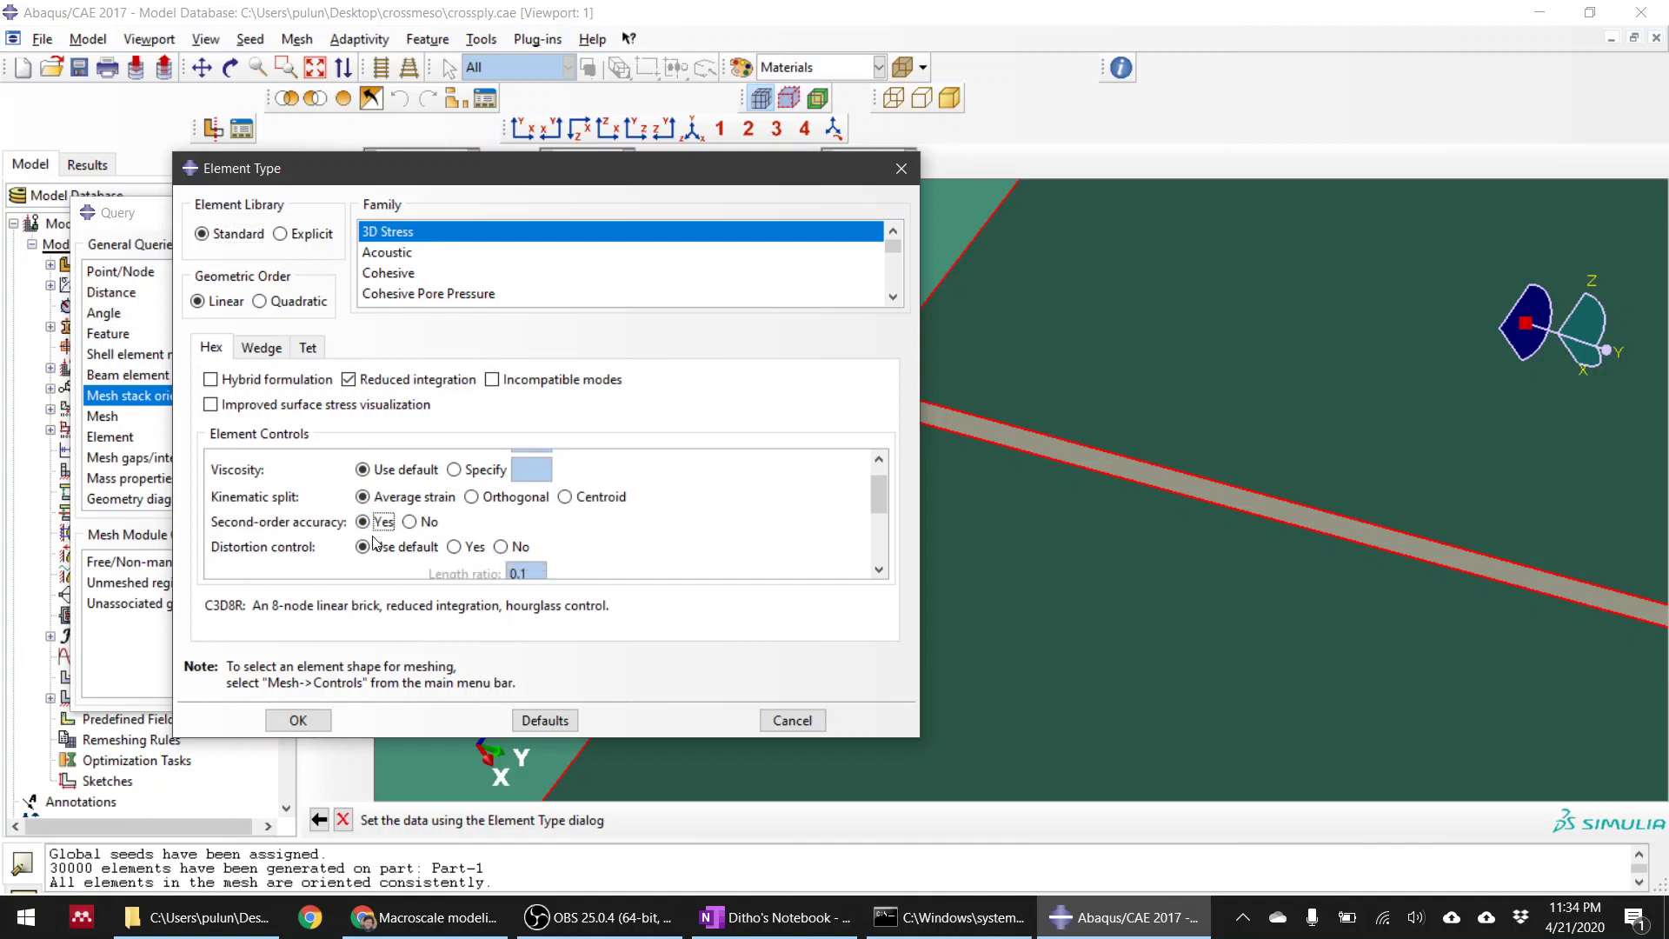
left_click(421, 541)
scroll(420, 543, "down", 3)
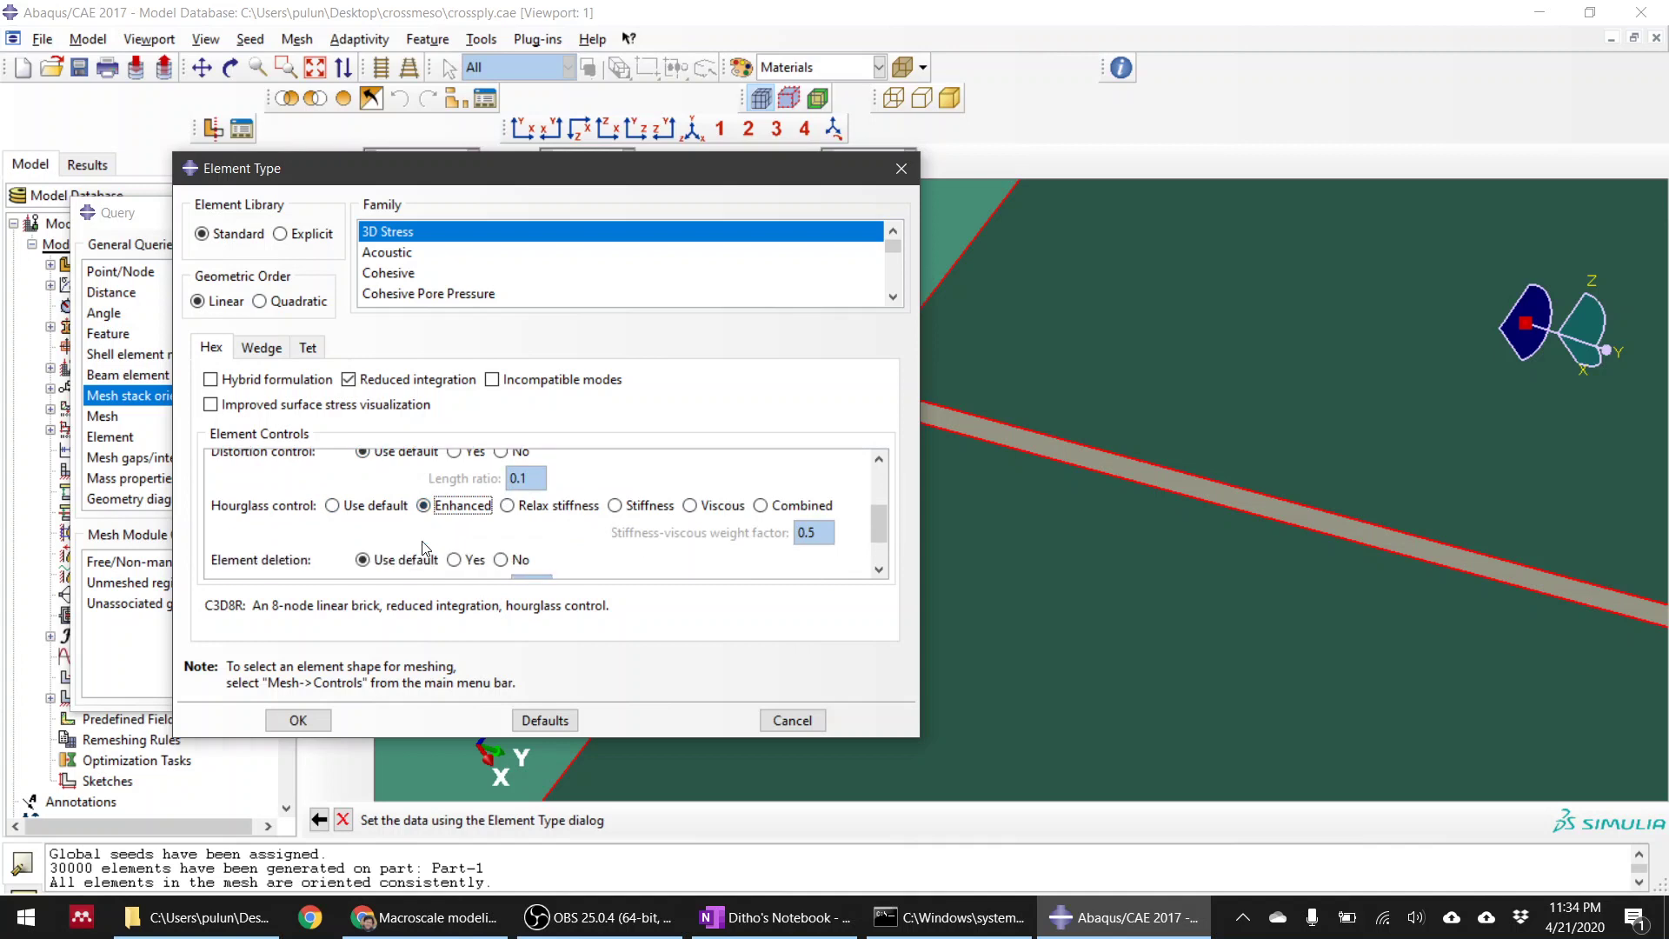
Step: Enable element deletion for the ply elements with a max degradation of 0.999 and apply the element type
left_click(453, 509)
left_click(454, 535)
left_click(532, 536)
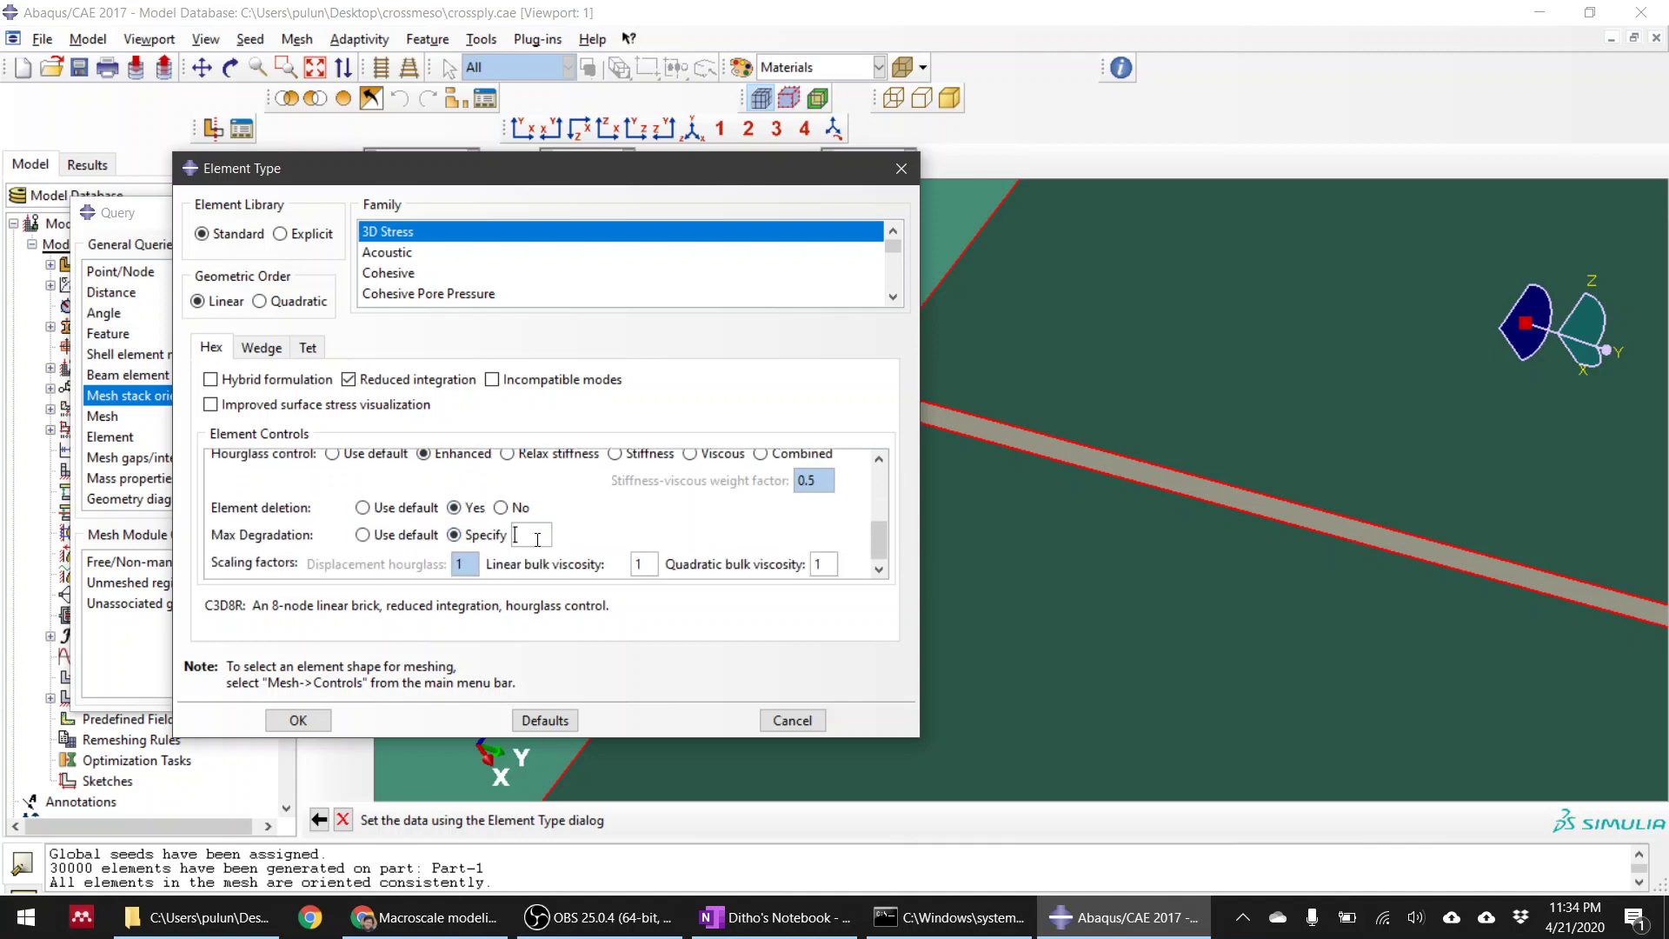
type("0.999")
left_click_drag(883, 535, 880, 544)
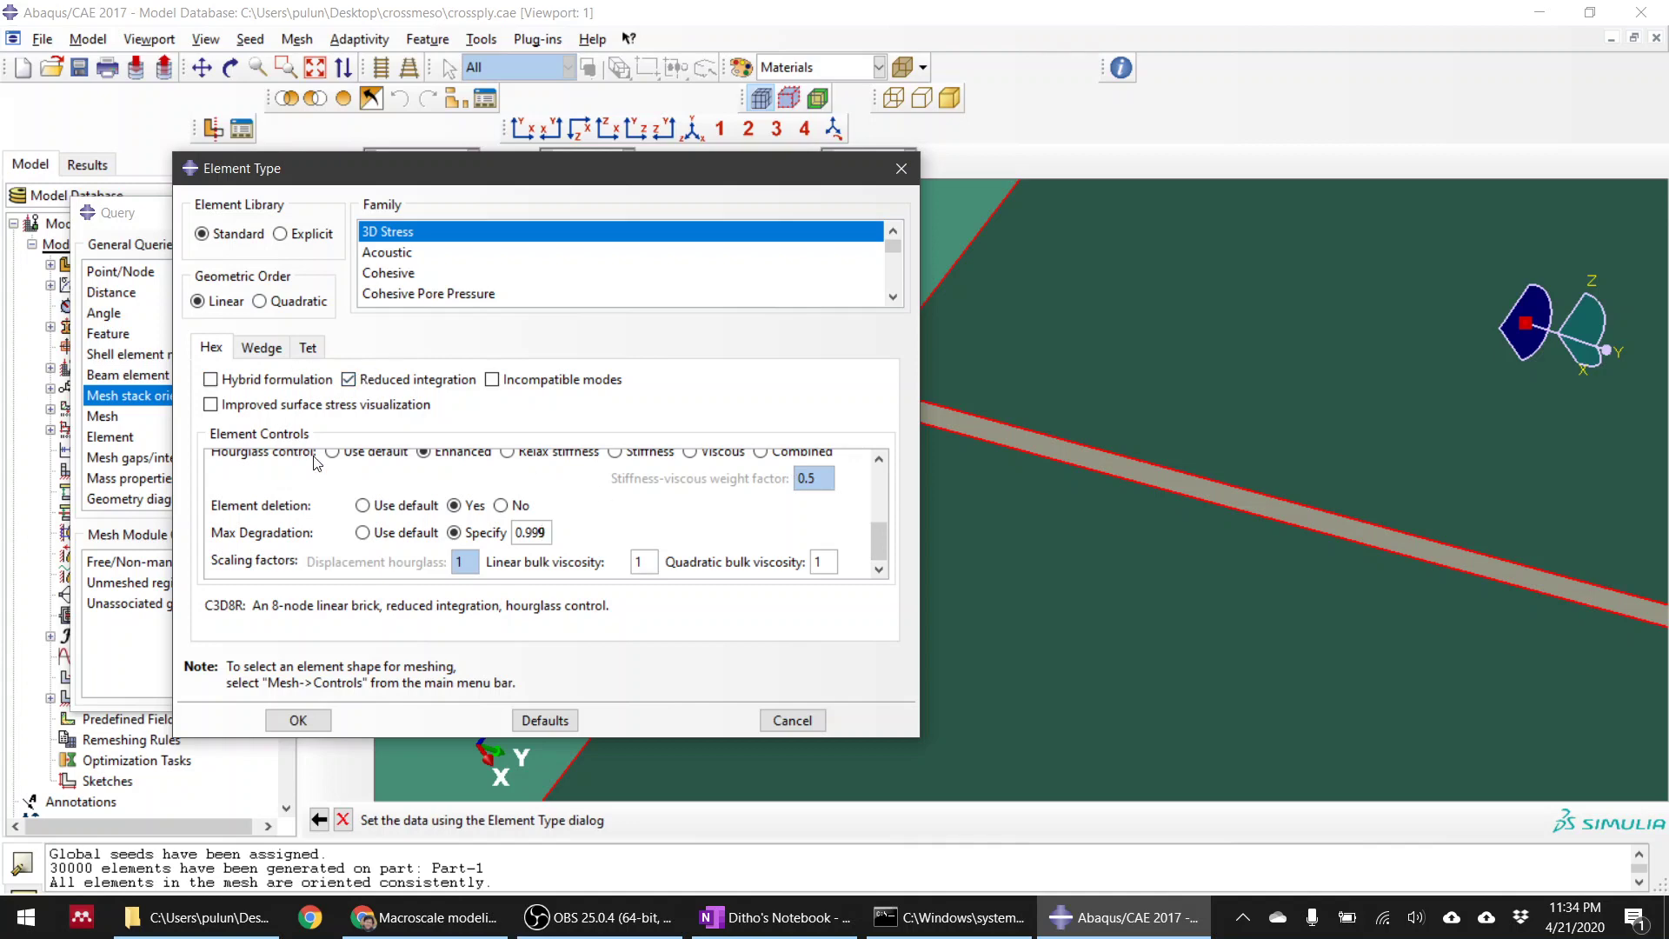
left_click(298, 720)
Step: Select the two thin interface layers between the plies and choose the Cohesive element family for them
scroll(649, 539, "up", 5)
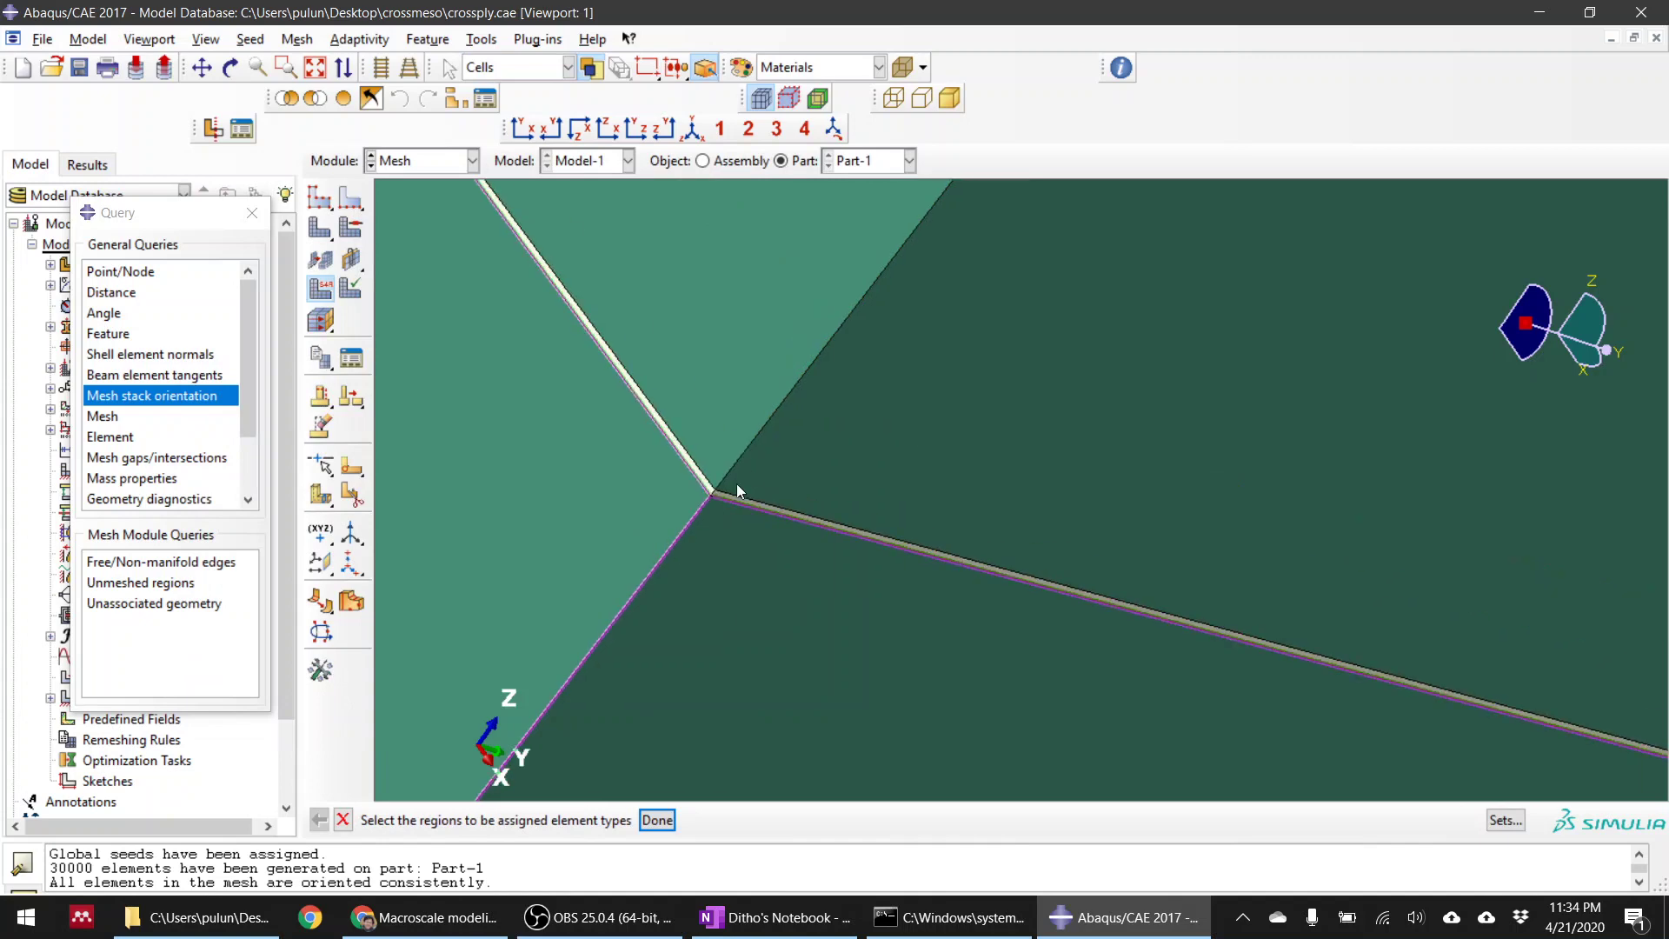
scroll(717, 509, "down", 10)
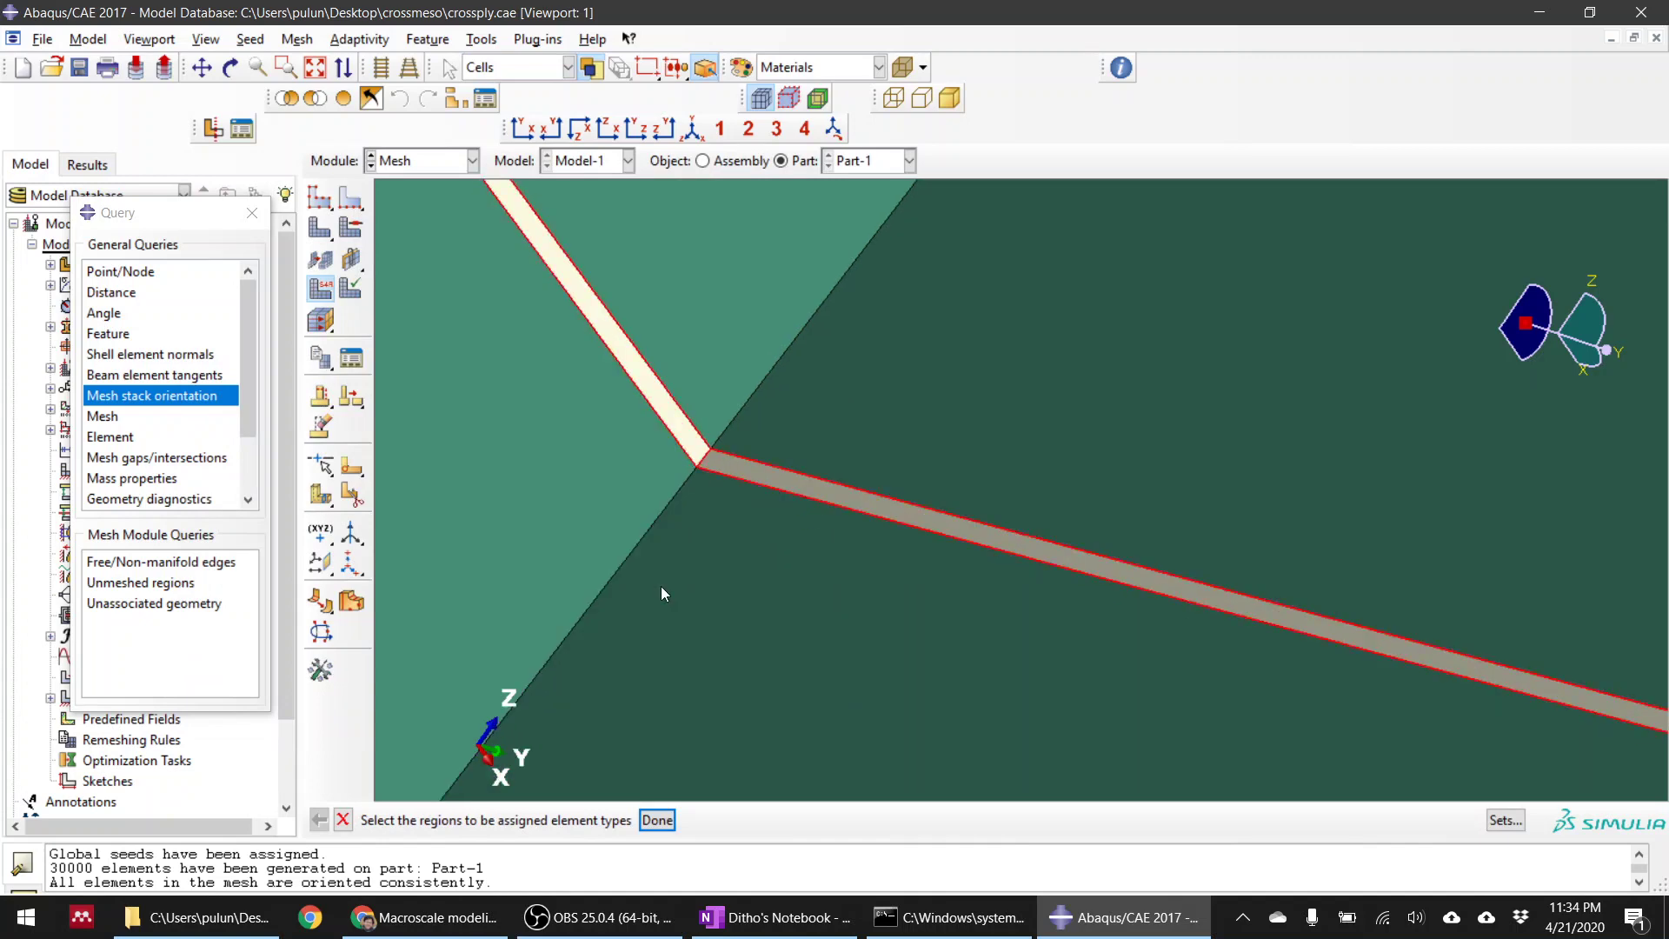
scroll(658, 602, "up", 5)
scroll(652, 591, "down", 6)
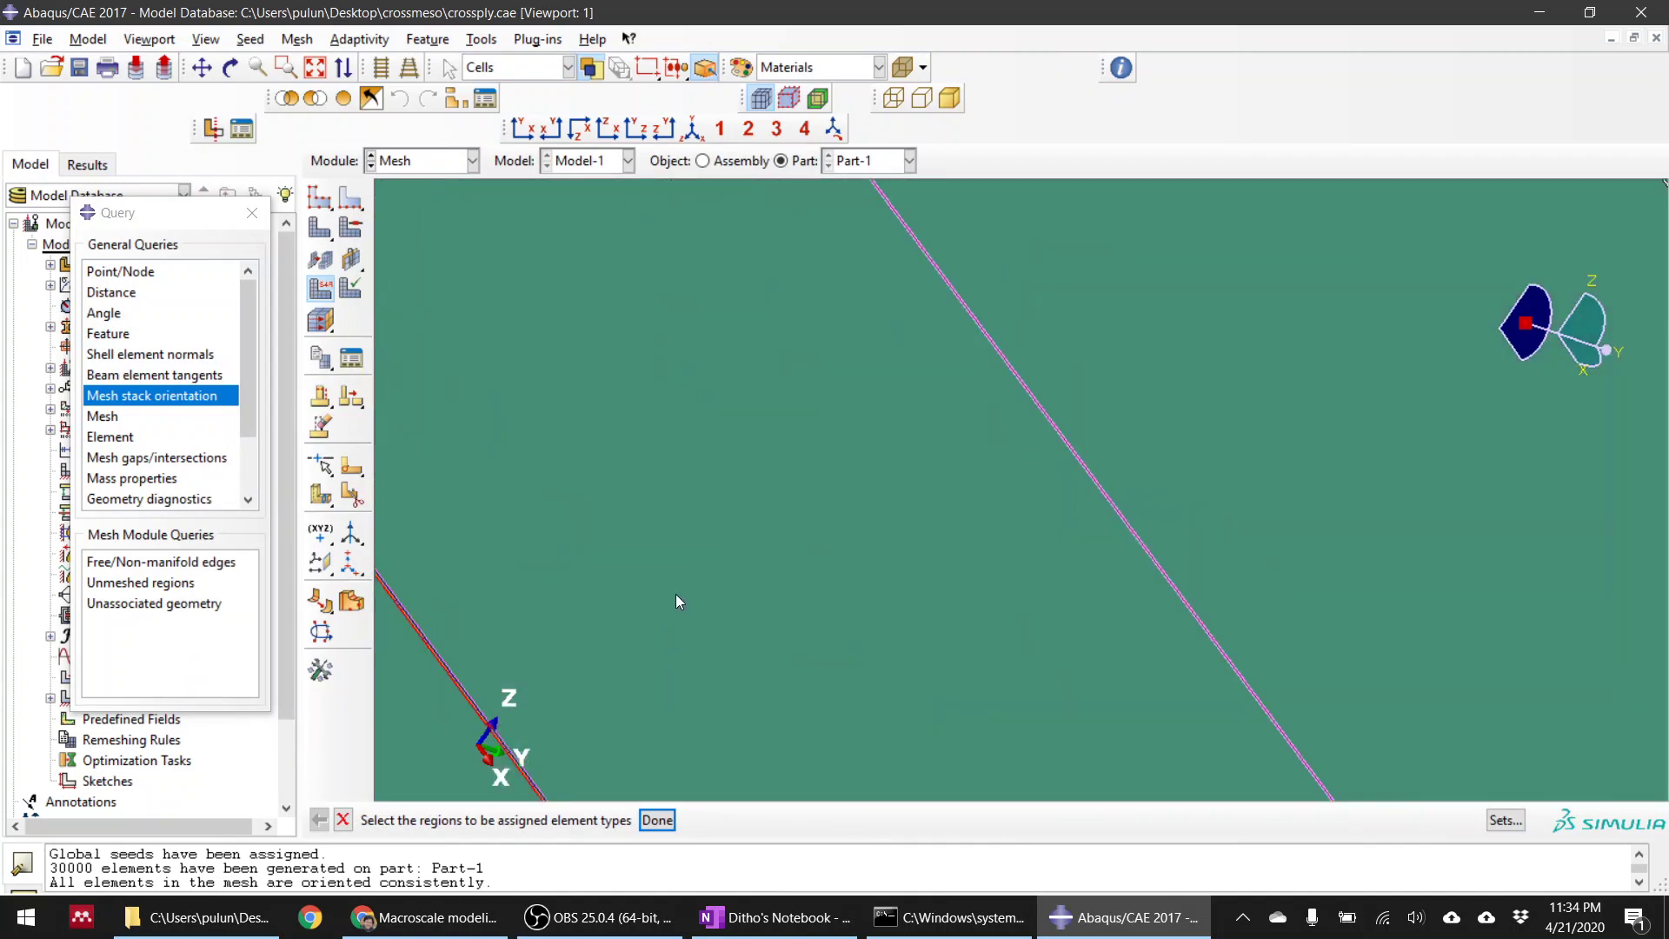
scroll(1003, 508, "up", 3)
scroll(1026, 691, "down", 3)
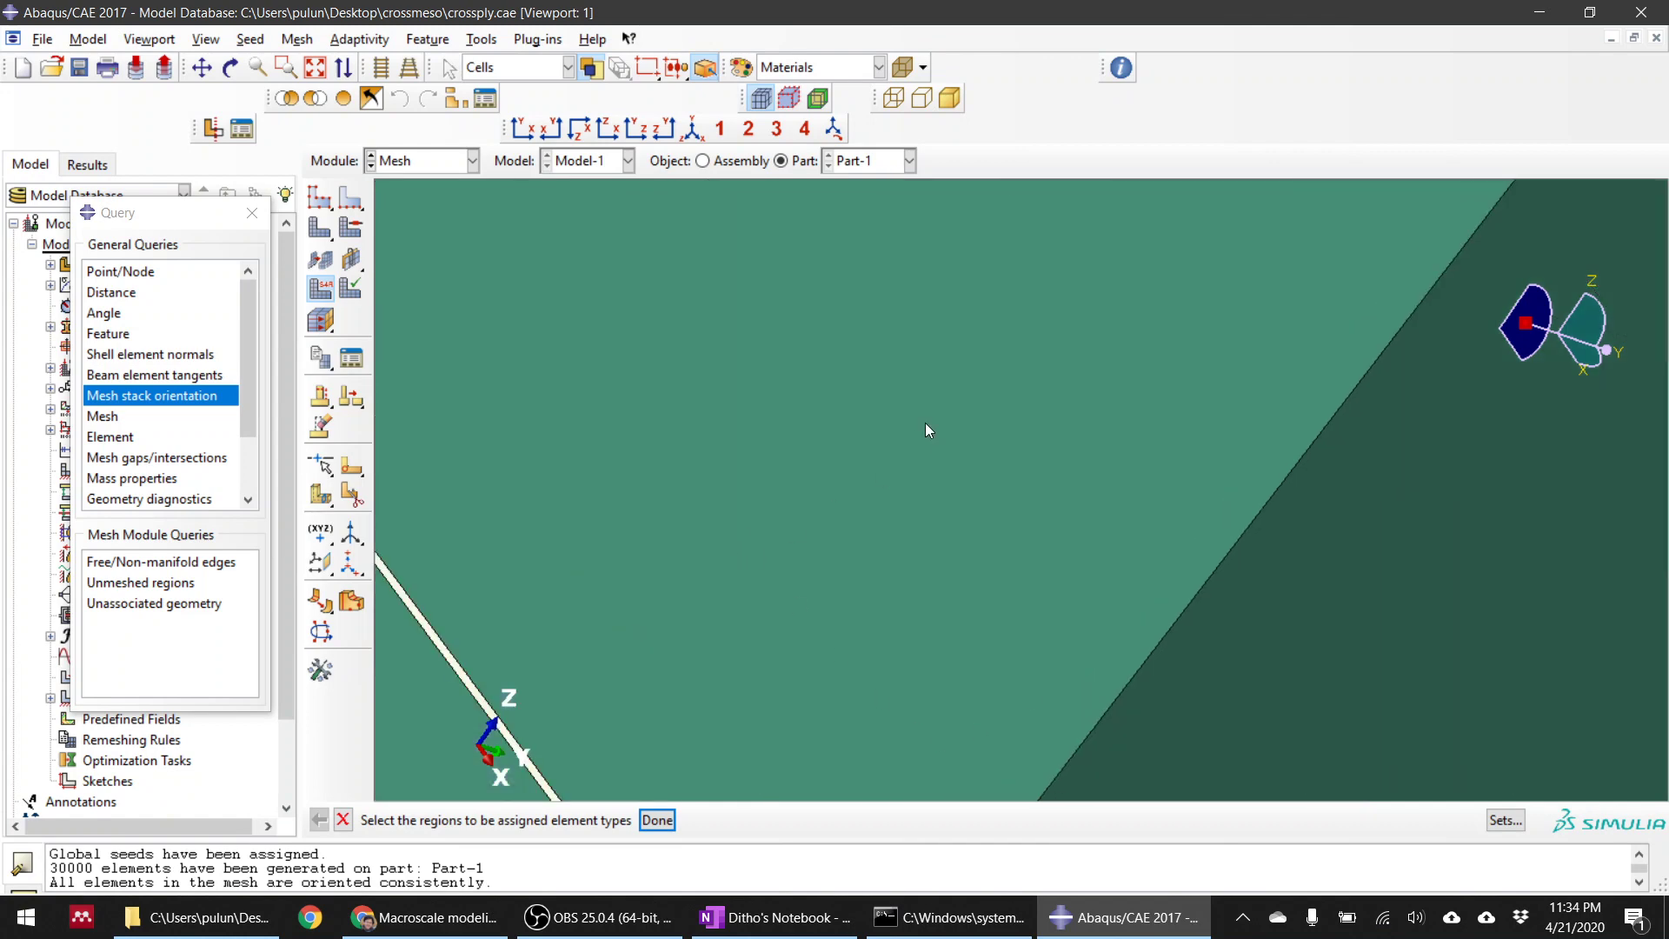
scroll(838, 716, "up", 3)
scroll(889, 550, "down", 6)
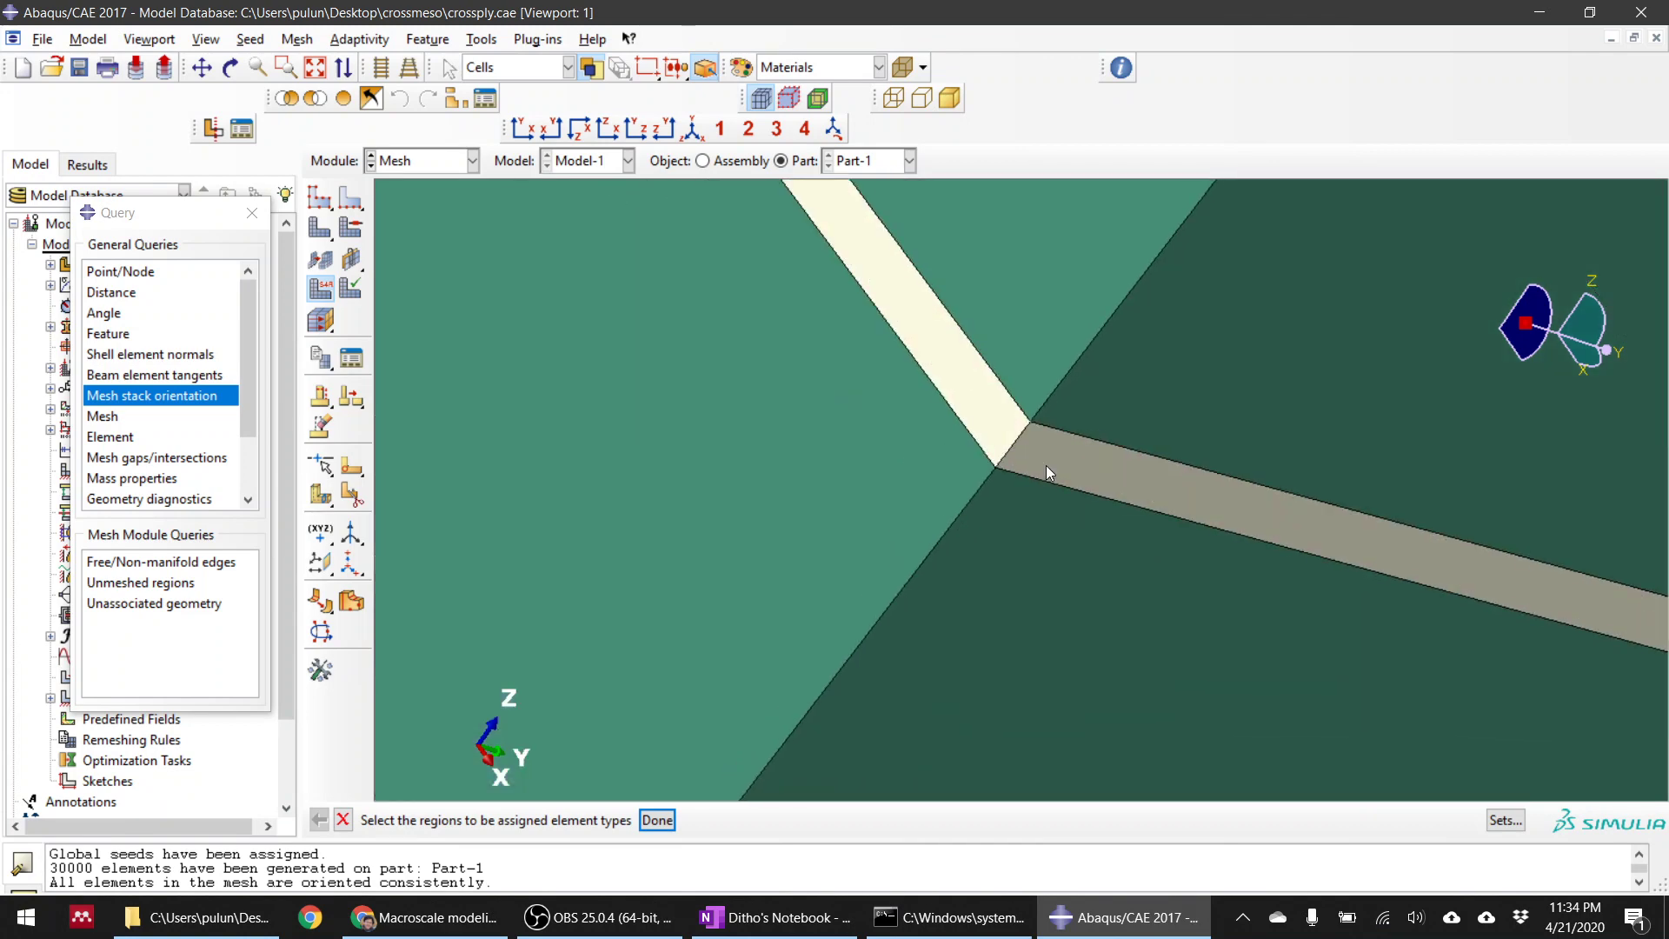
scroll(864, 566, "up", 4)
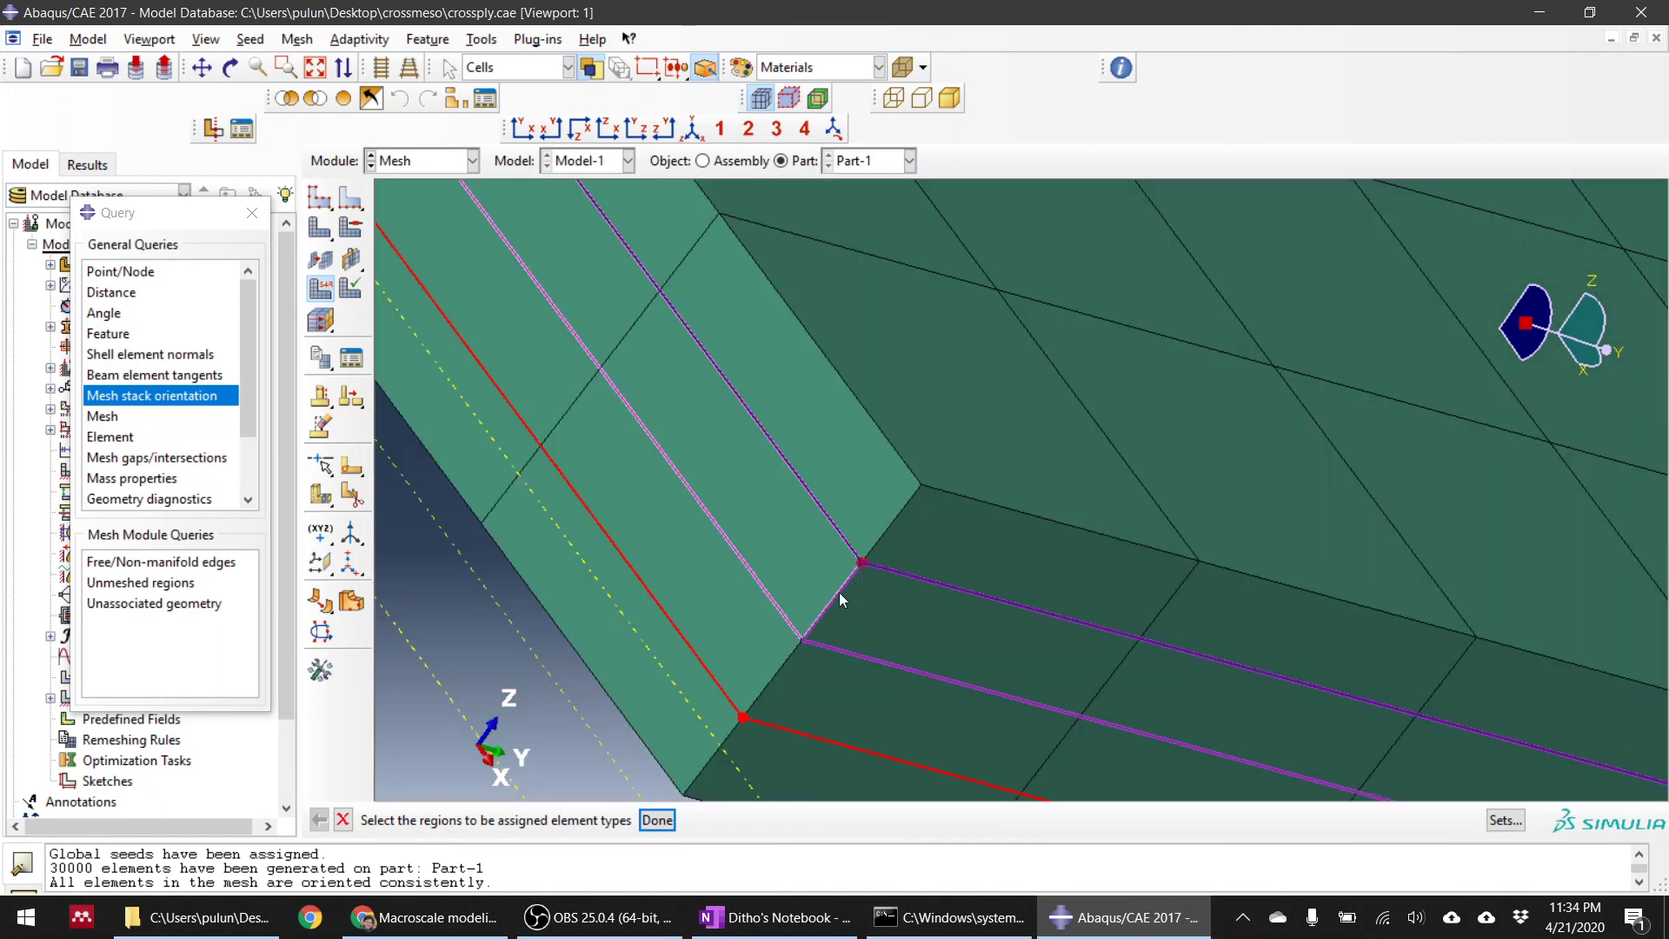
left_click(848, 597)
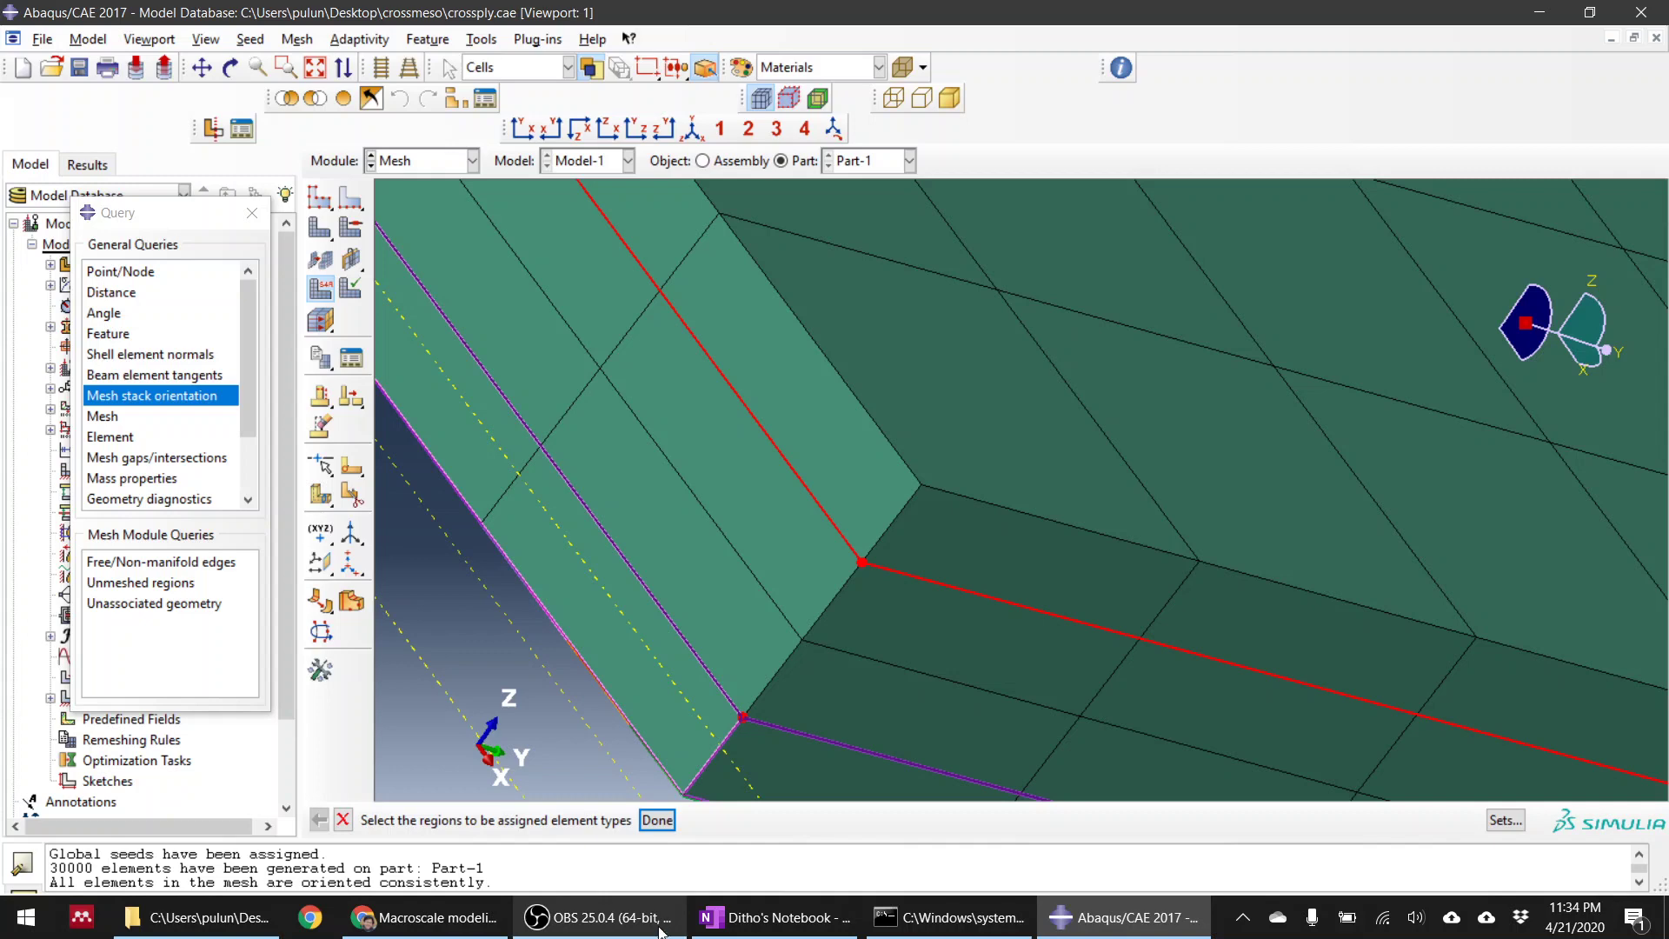
left_click(658, 822)
scroll(466, 293, "down", 2)
scroll(435, 286, "up", 2)
left_click(429, 275)
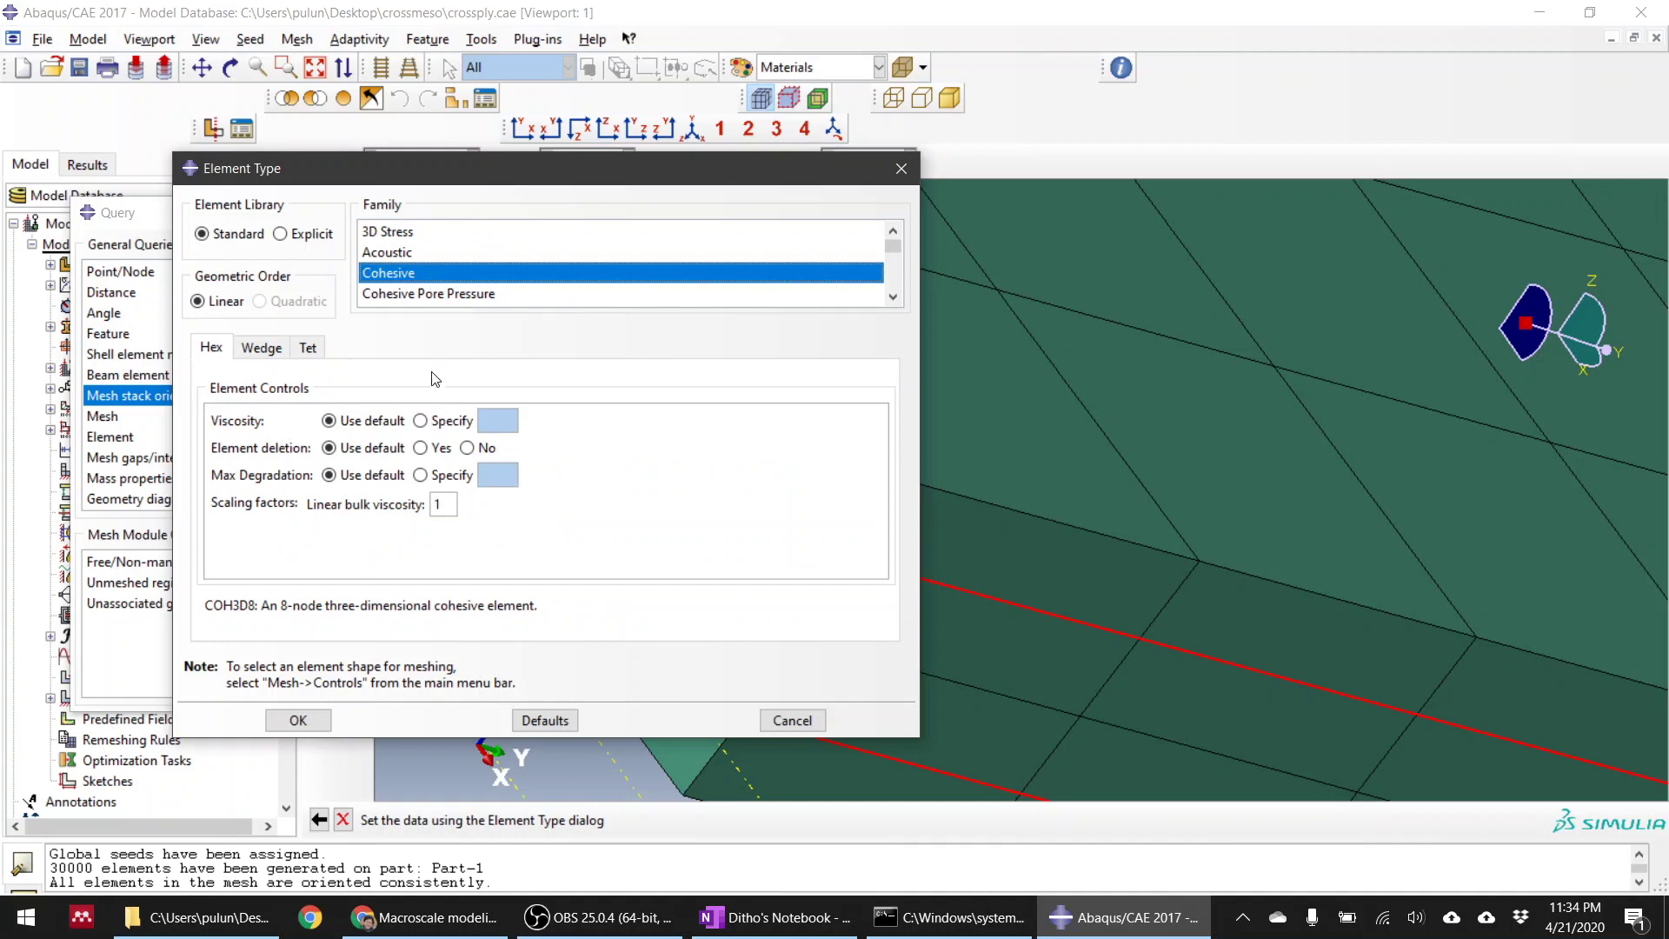
Step: Set the cohesive elements' viscosity to 0.001, enable element deletion with max degradation 0.999, and apply the element type
left_click(420, 421)
left_click(491, 421)
type("0.001")
left_click(430, 452)
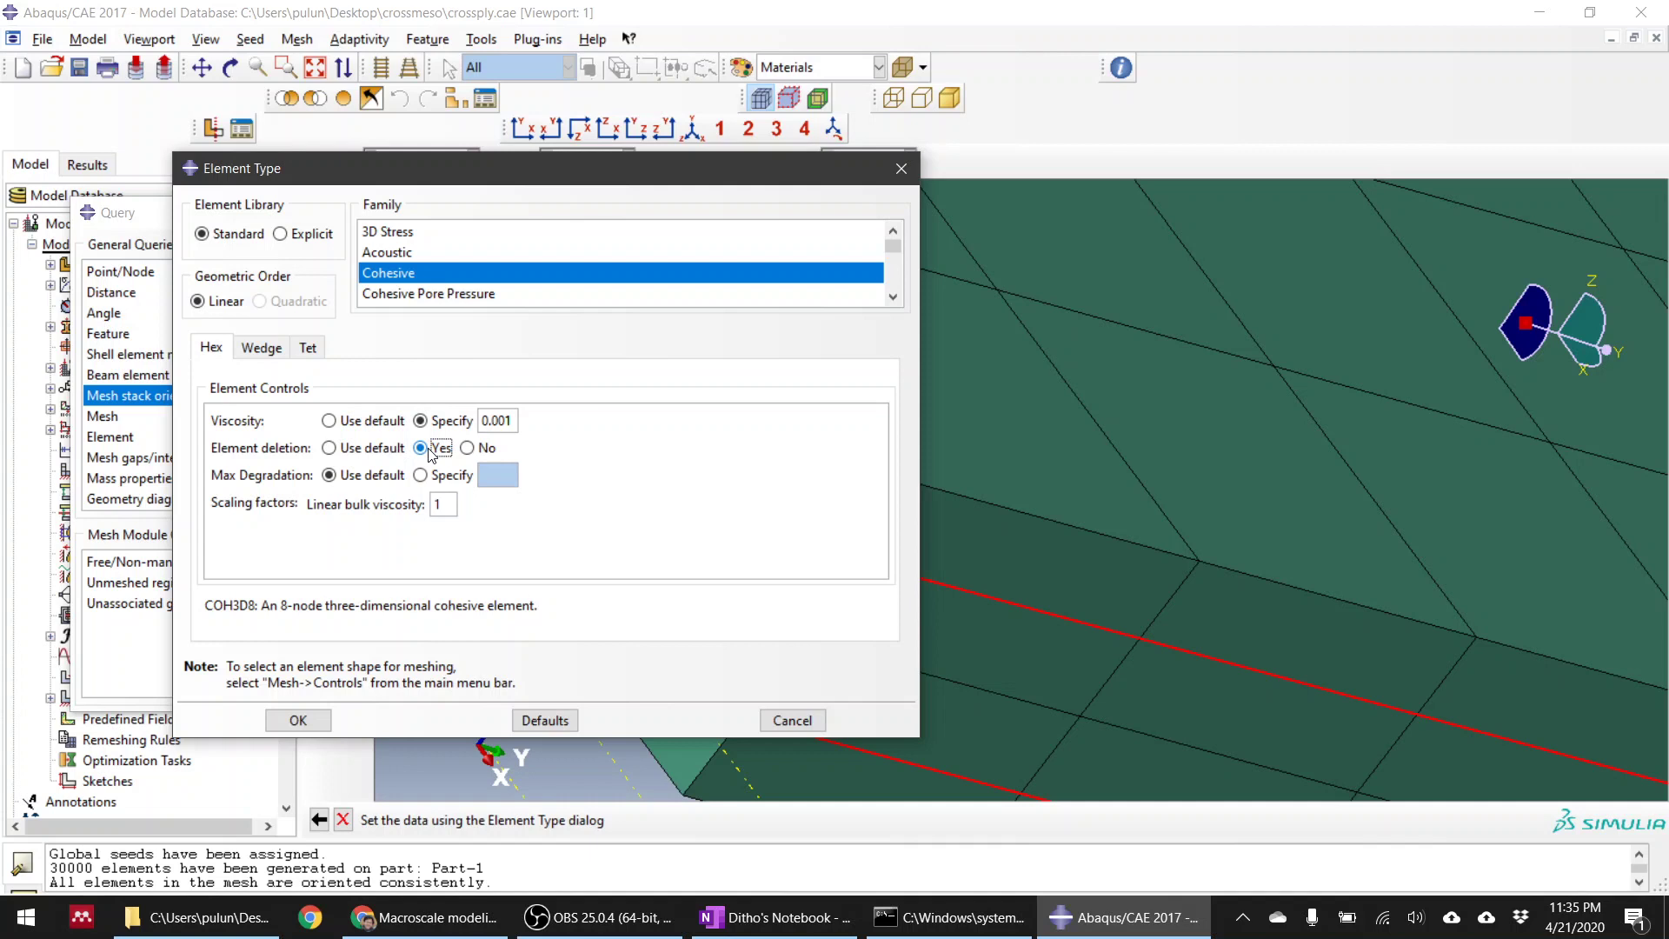
left_click(421, 475)
left_click(499, 476)
type("0.999")
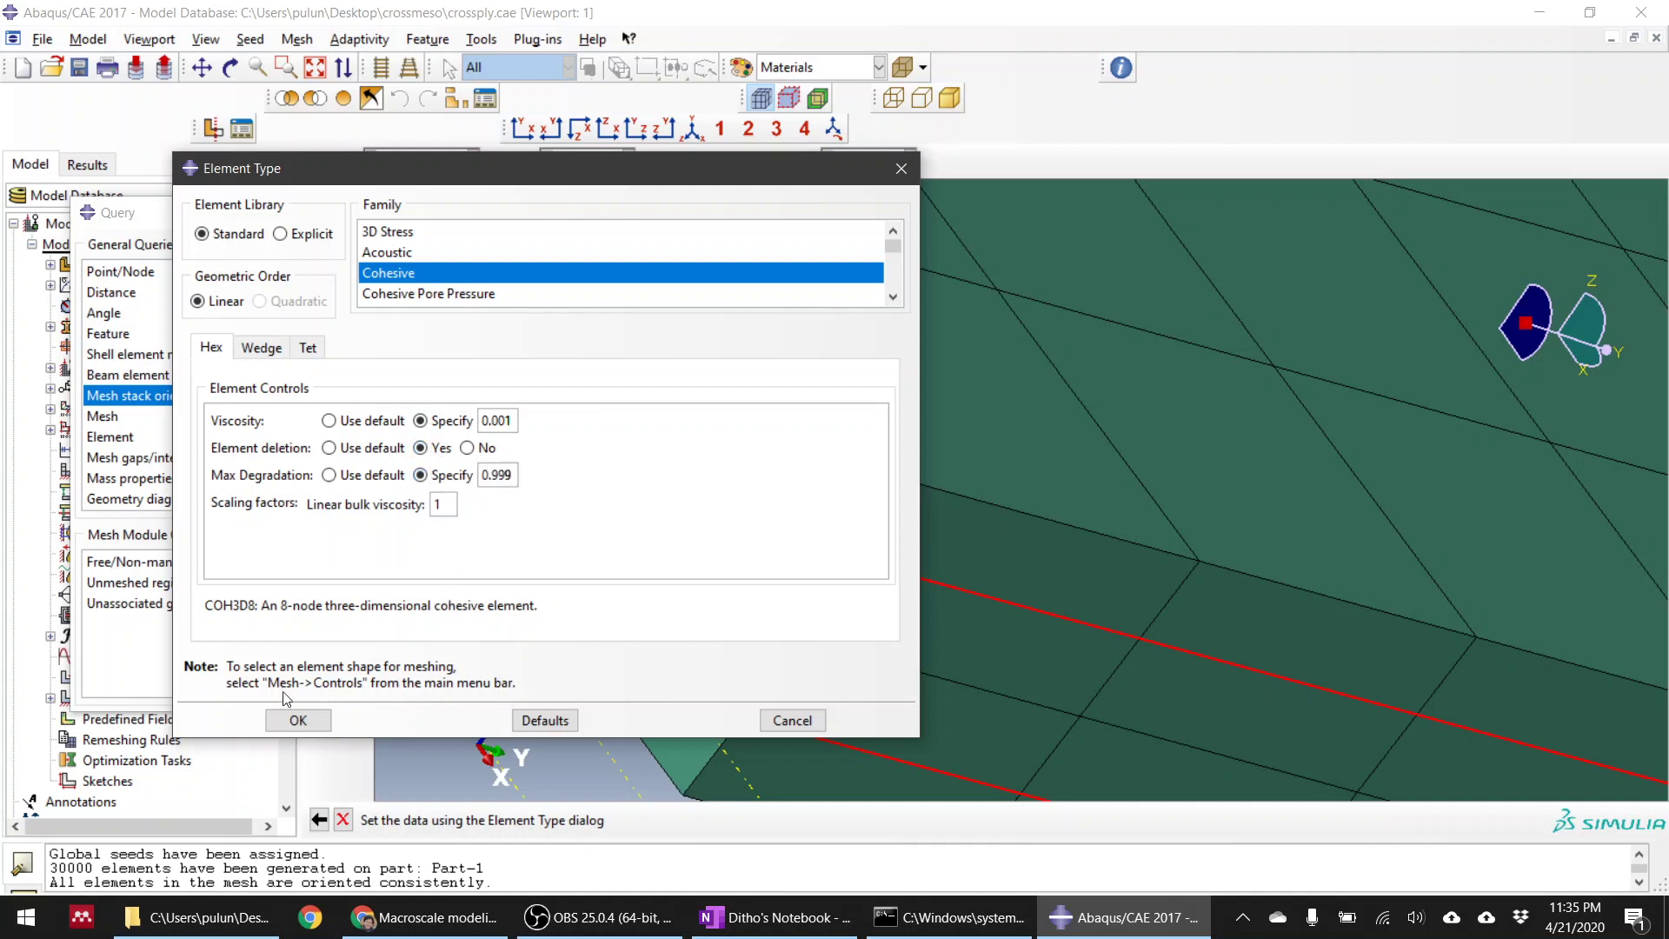
left_click(283, 723)
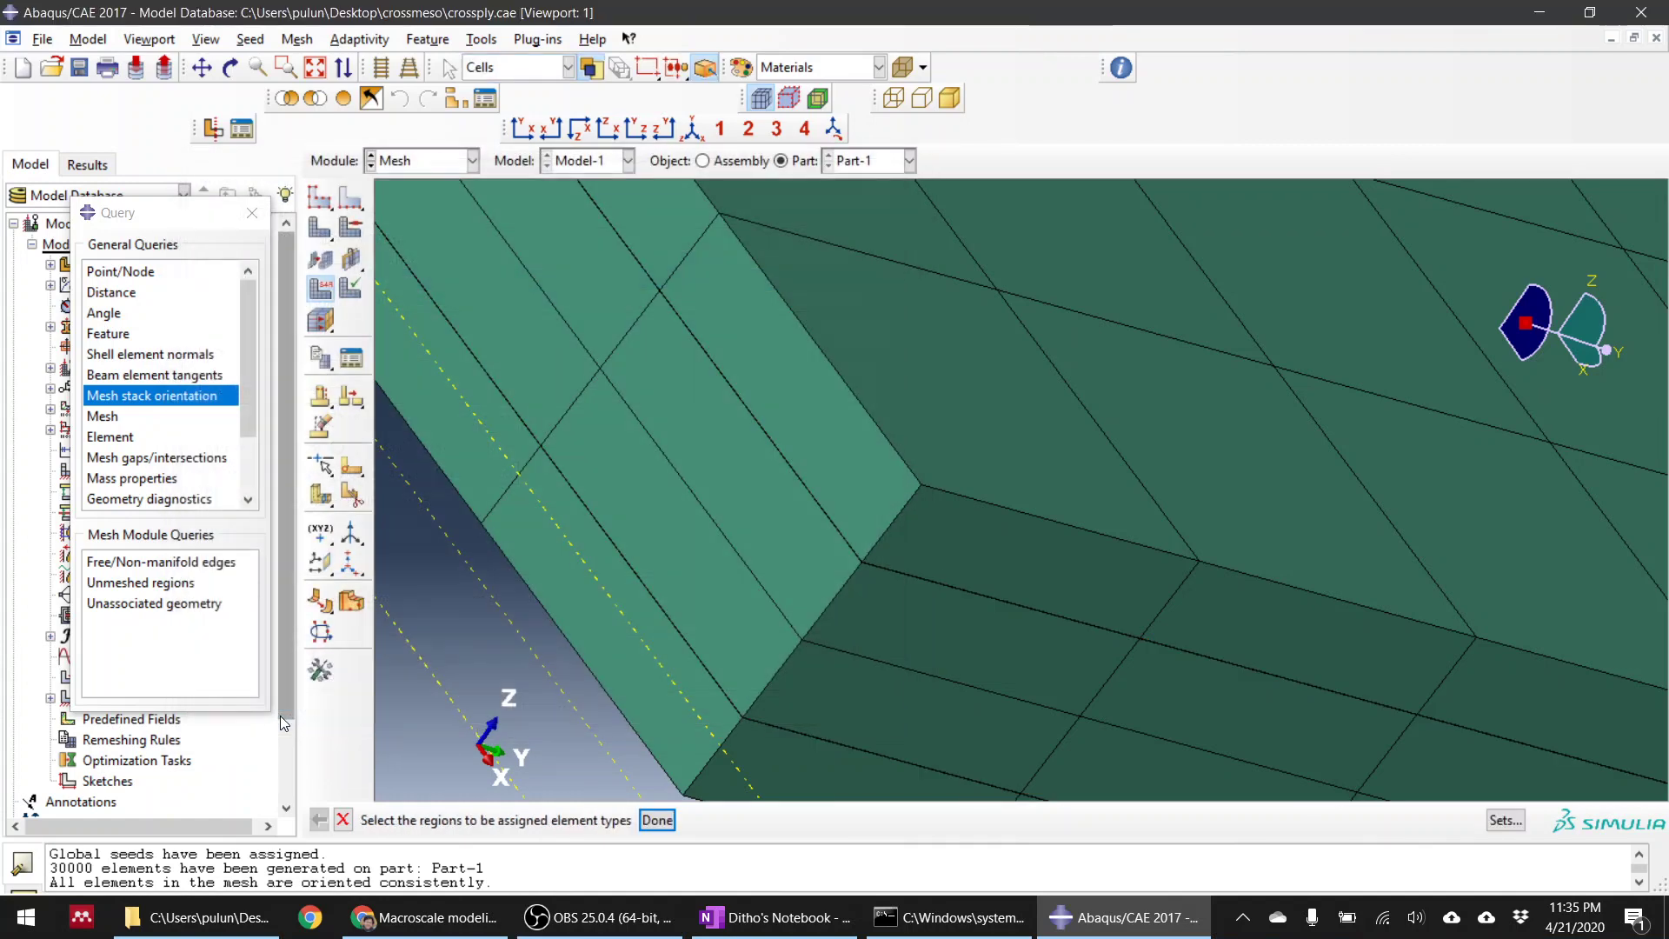
left_click(656, 821)
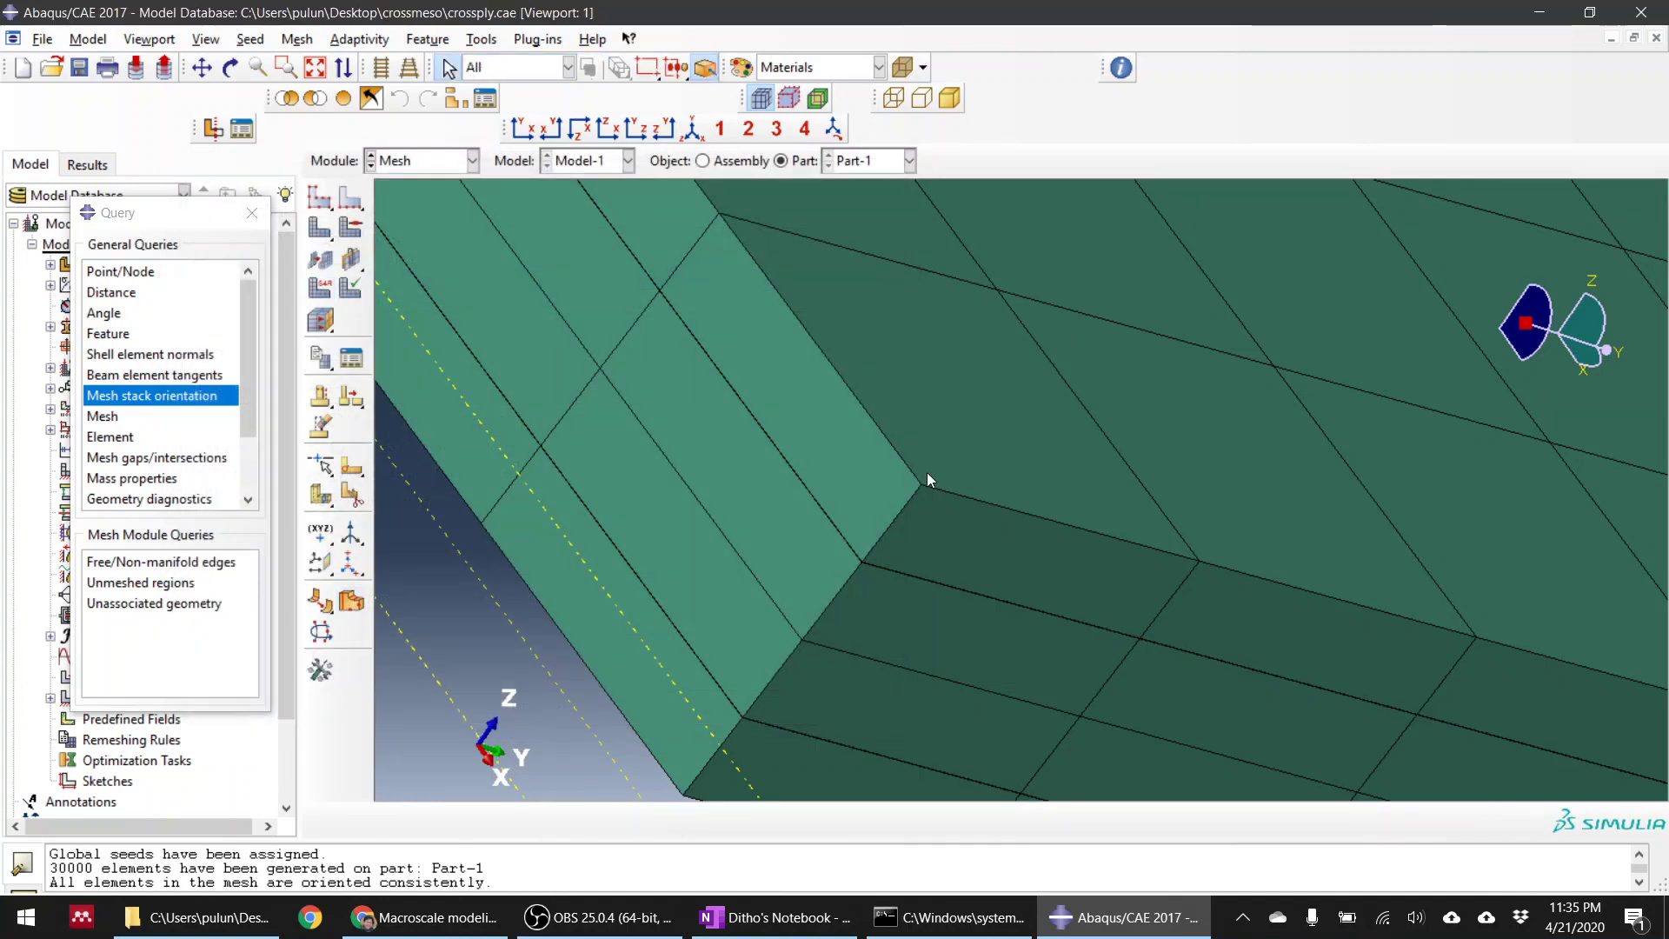
Step: Create an analysis job named cohel_corssply for Model-1 and enable the use of 2 processors
scroll(870, 531, "down", 5)
left_click(403, 163)
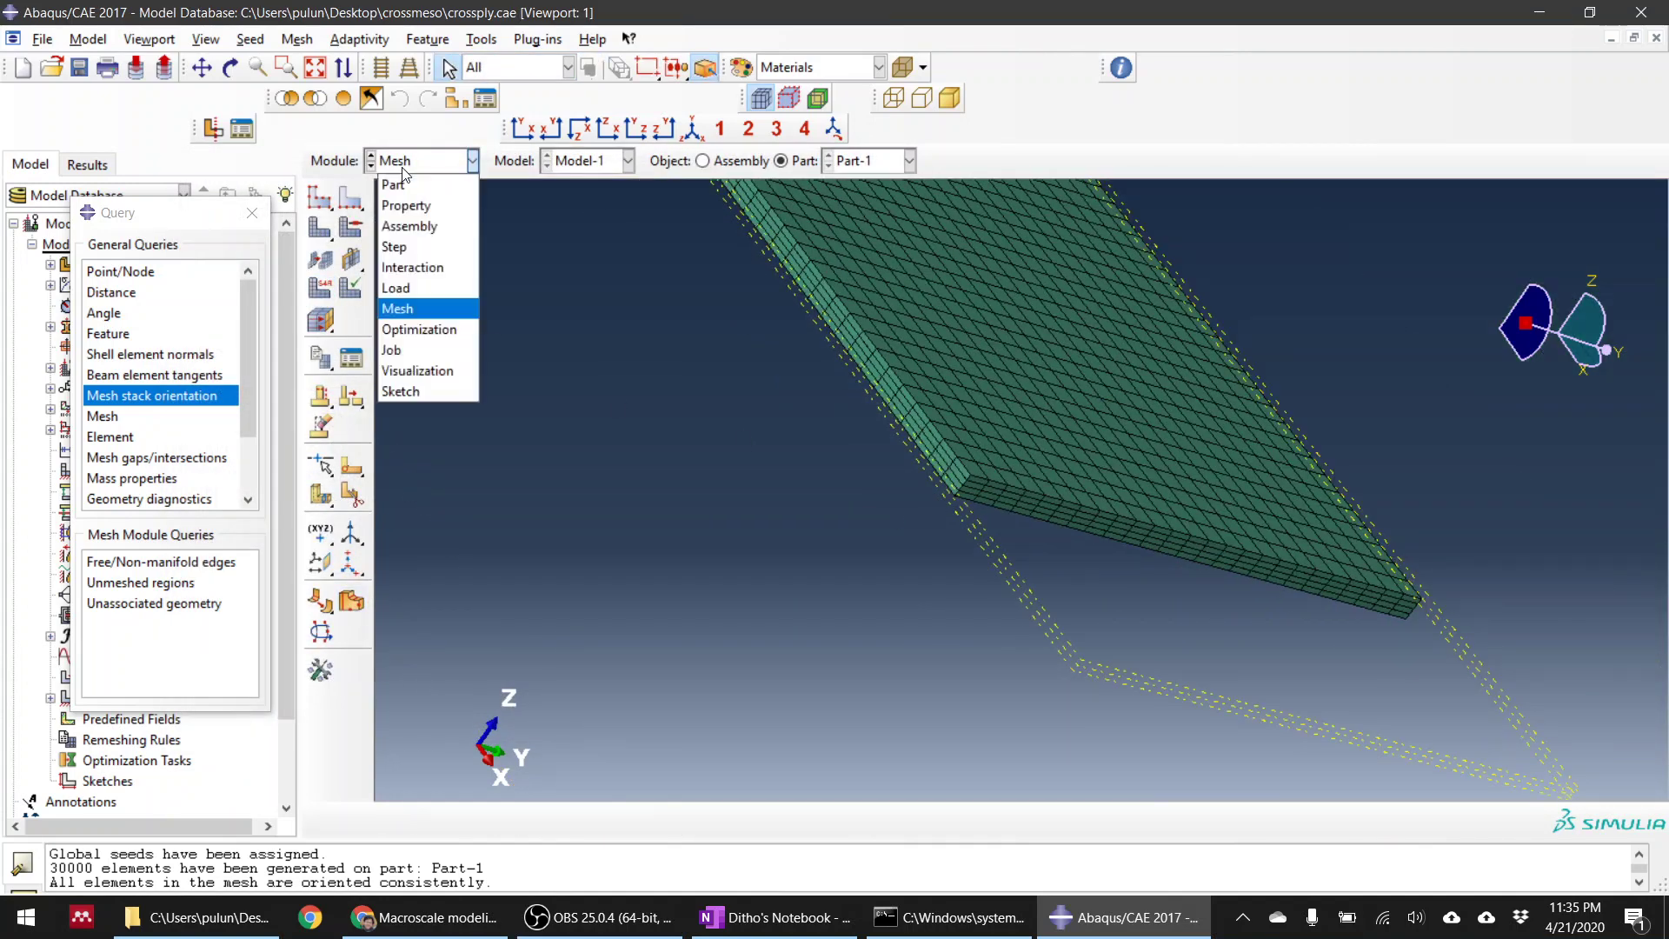
left_click(431, 348)
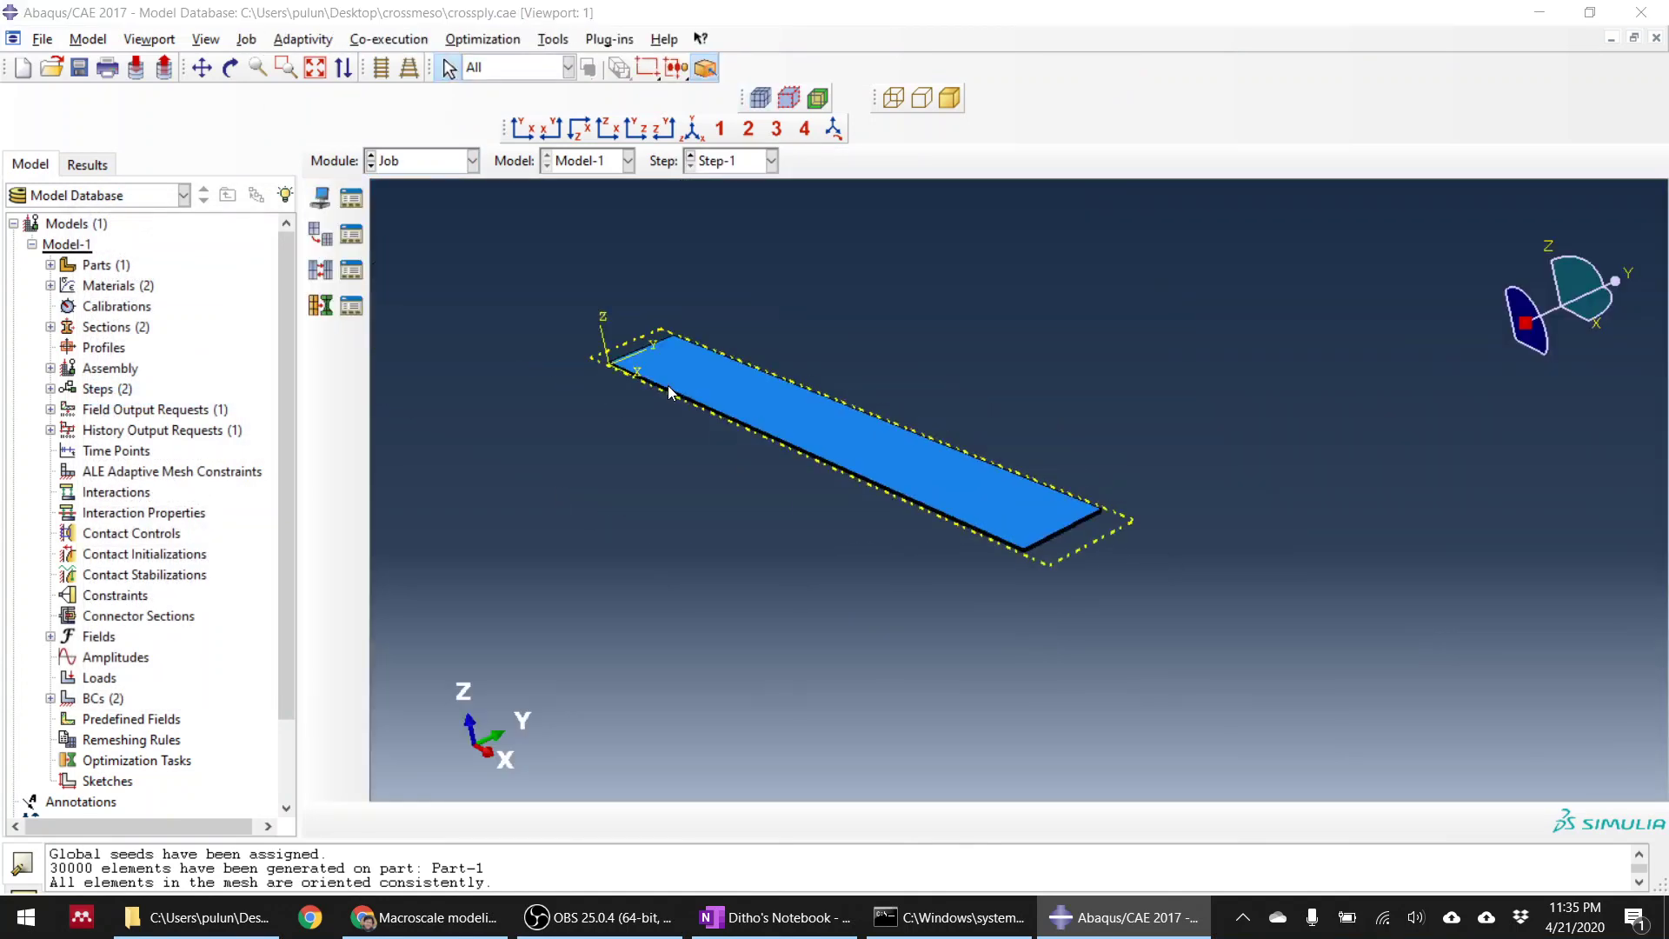
scroll(661, 391, "up", 1)
scroll(633, 351, "up", 1)
left_click(319, 198)
type("cohel_corssply")
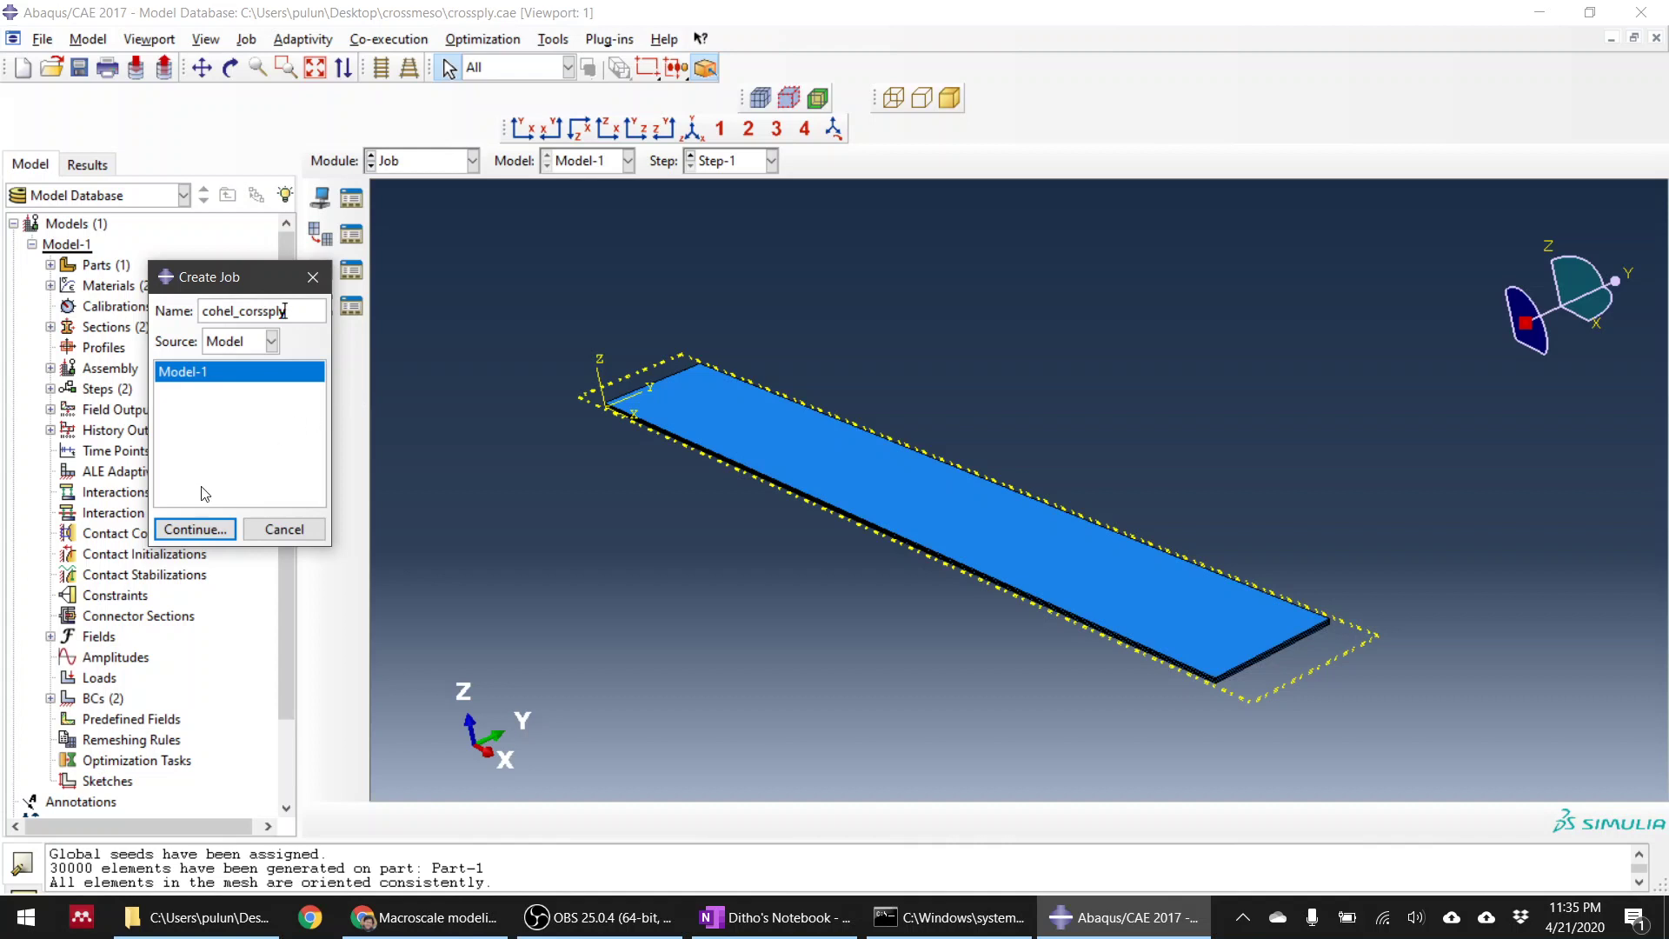
left_click(195, 528)
left_click(1409, 217)
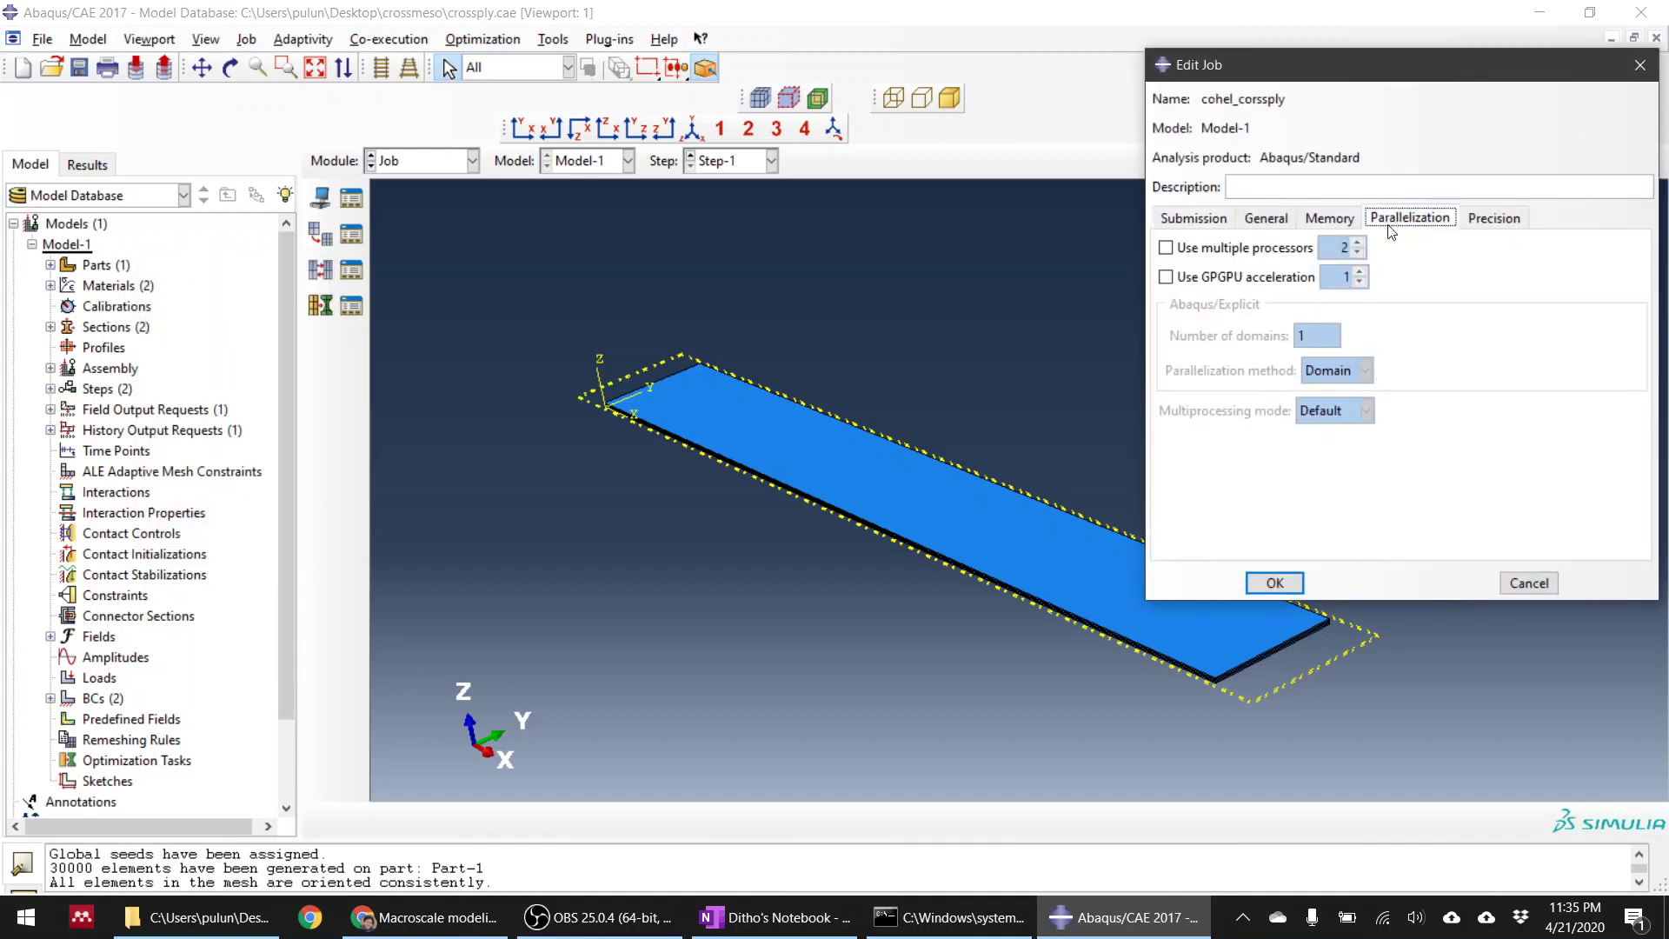
left_click(1265, 249)
left_click(1275, 582)
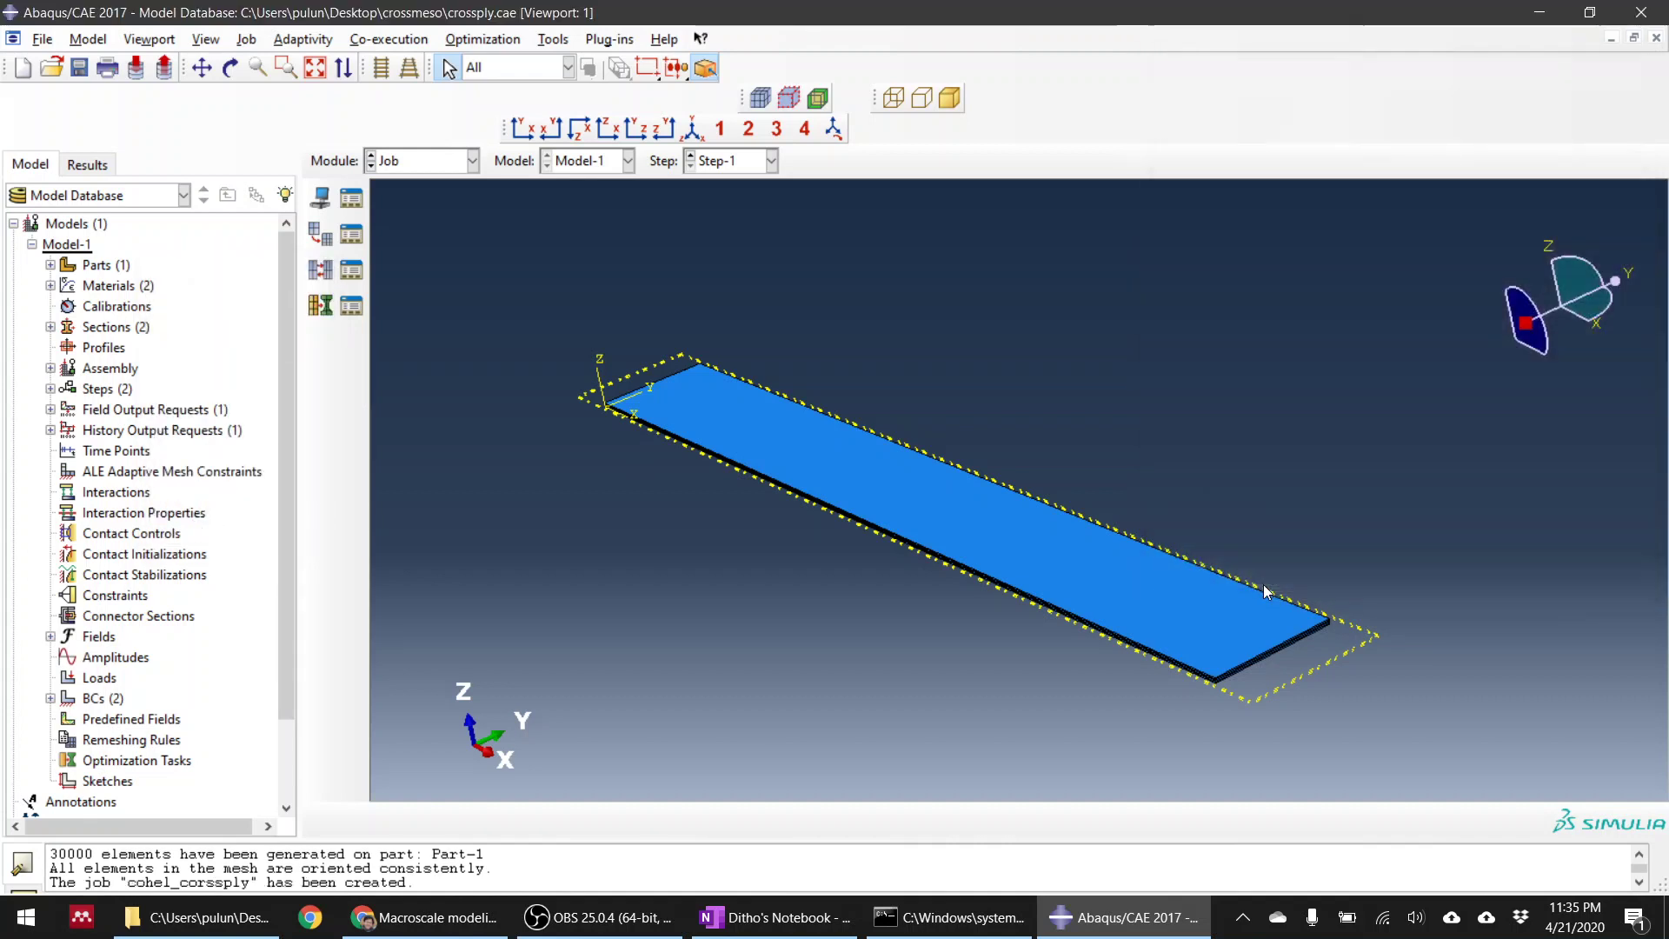
Step: Submit the cohel_corssply job for analysis from the job manager
left_click(356, 202)
left_click(556, 448)
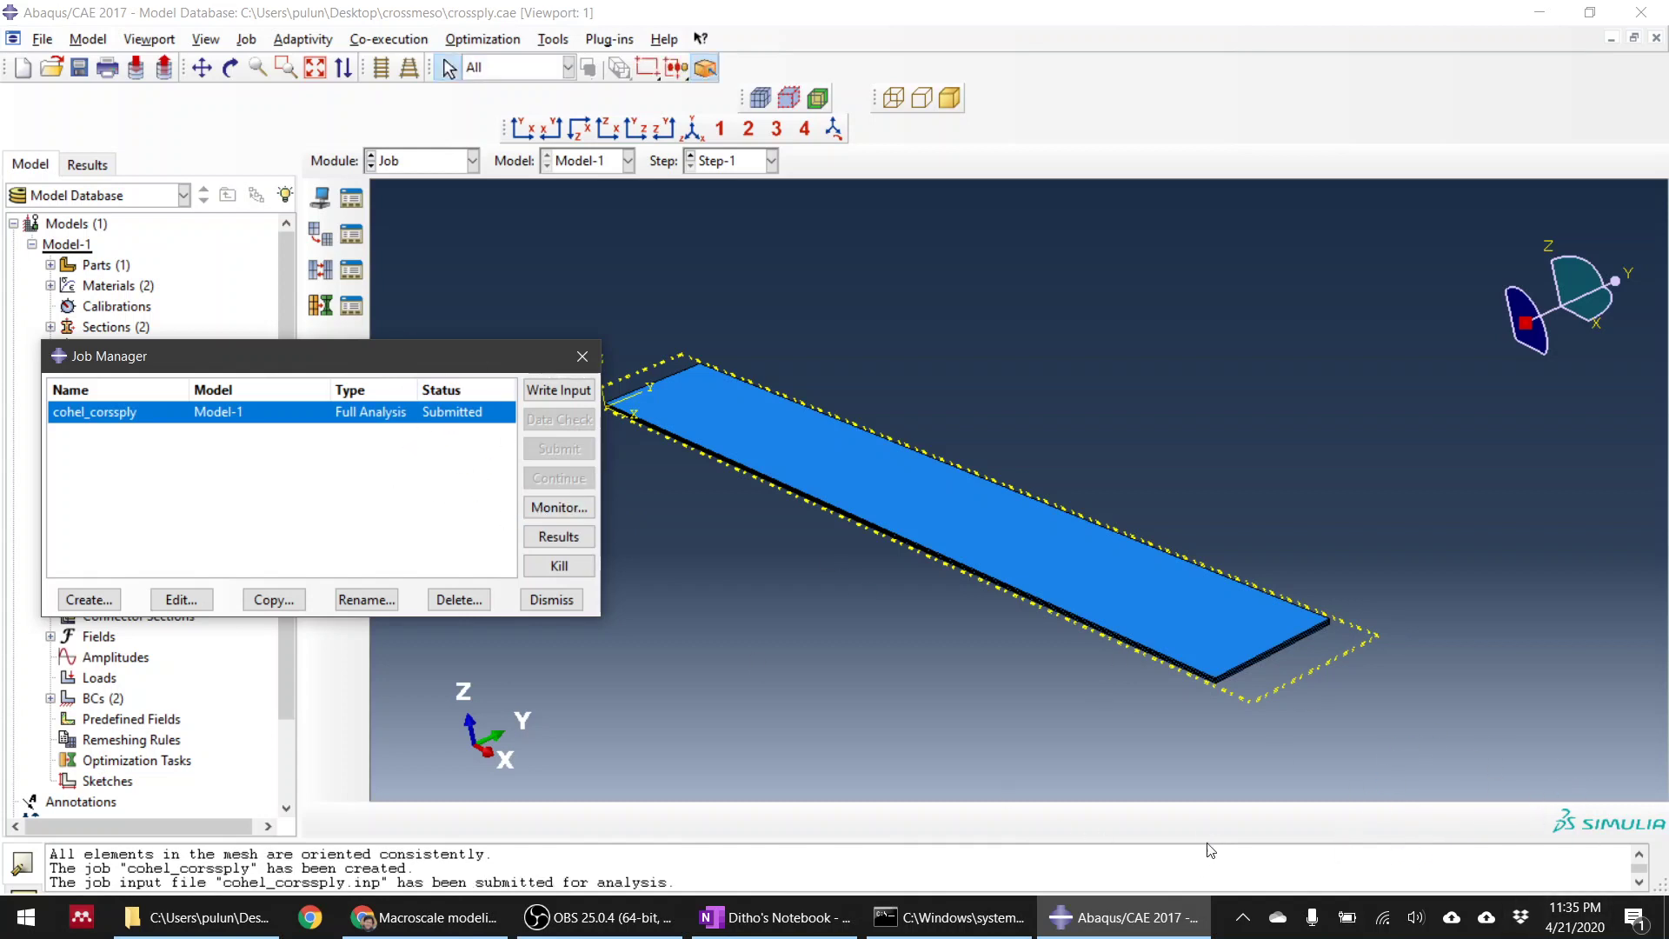
left_click(1416, 918)
left_click(1384, 924)
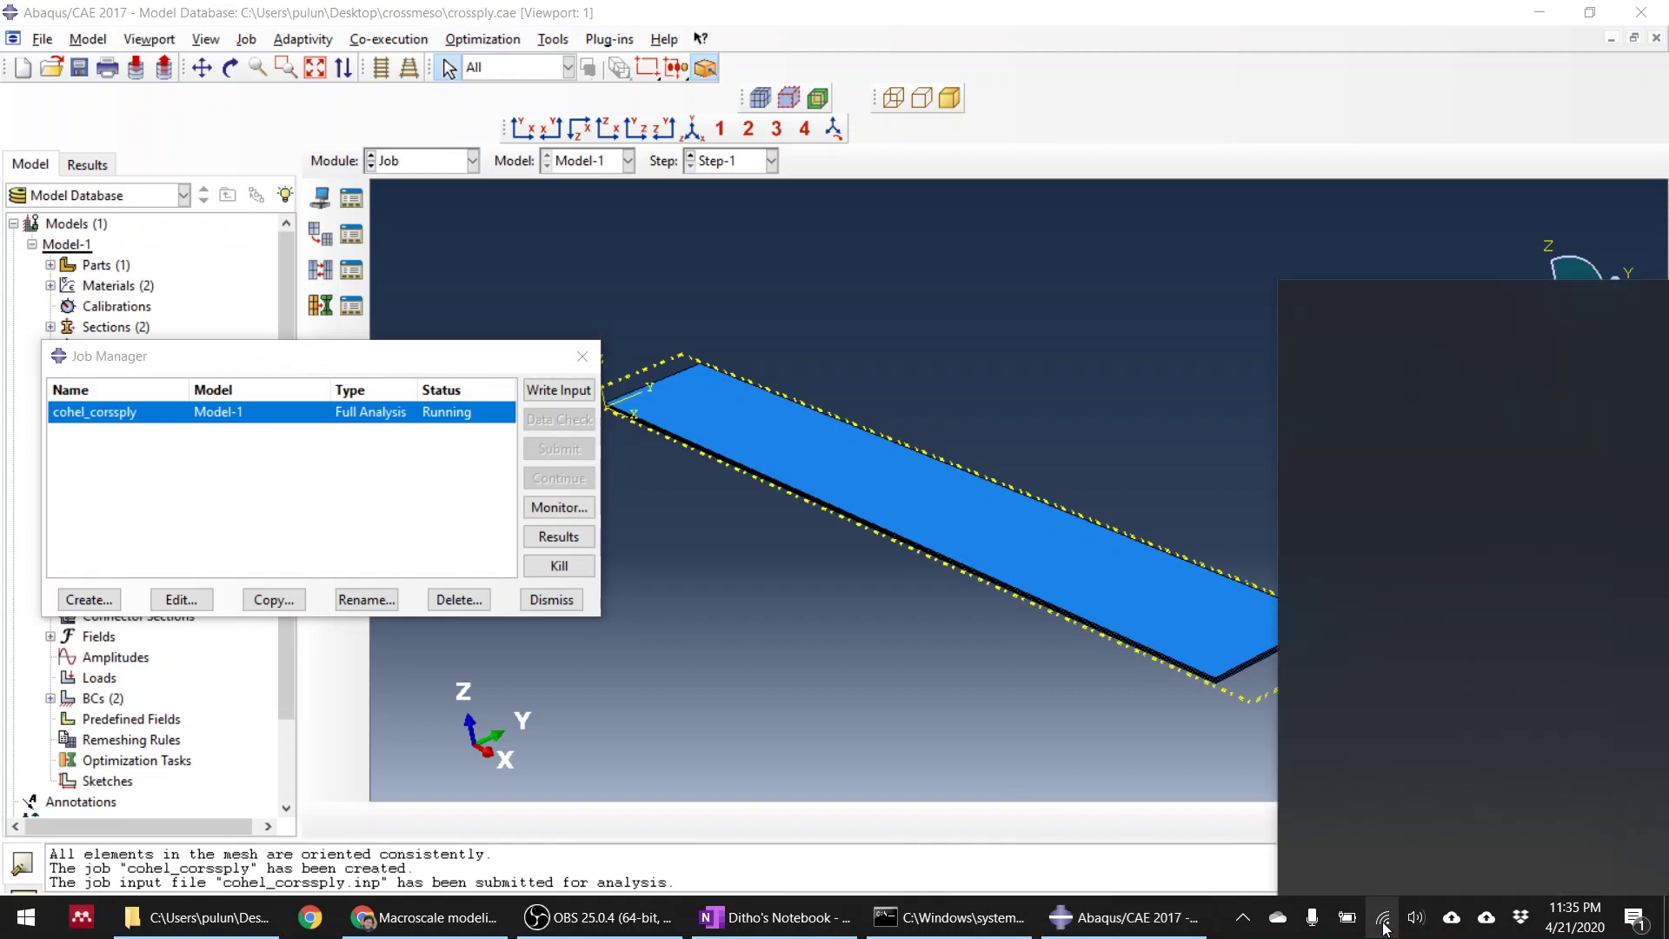
left_click(1384, 925)
left_click(1349, 921)
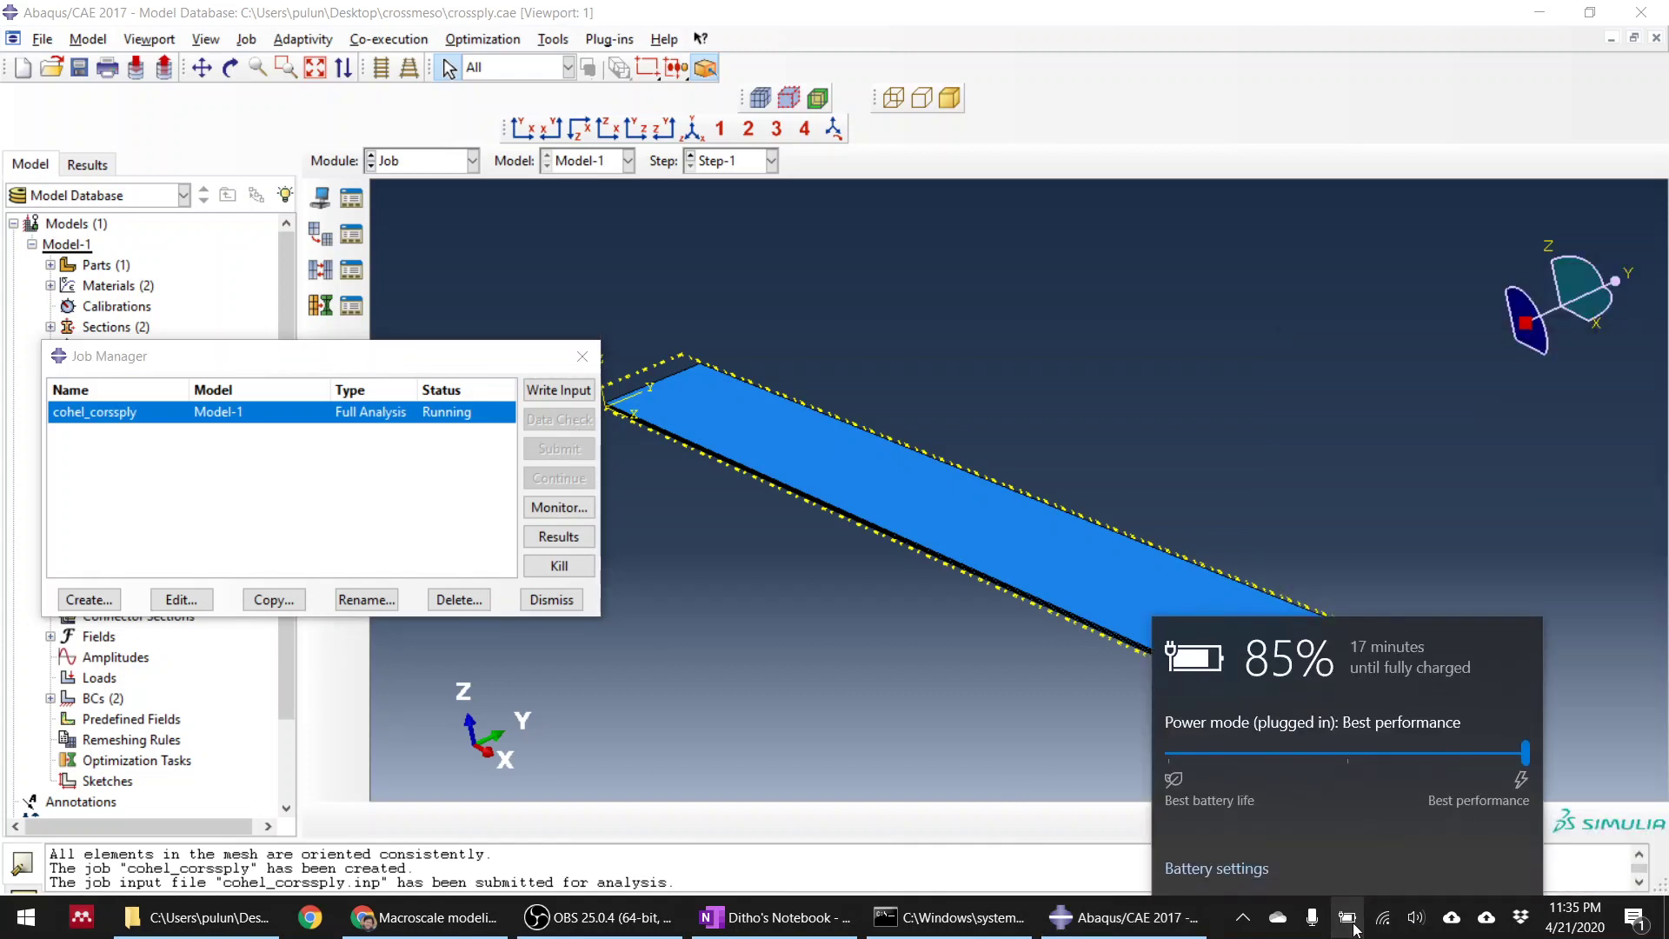
left_click(1349, 922)
Step: Open the cohel_corssply job's monitor beside the job manager and read its error messages in full
left_click(559, 506)
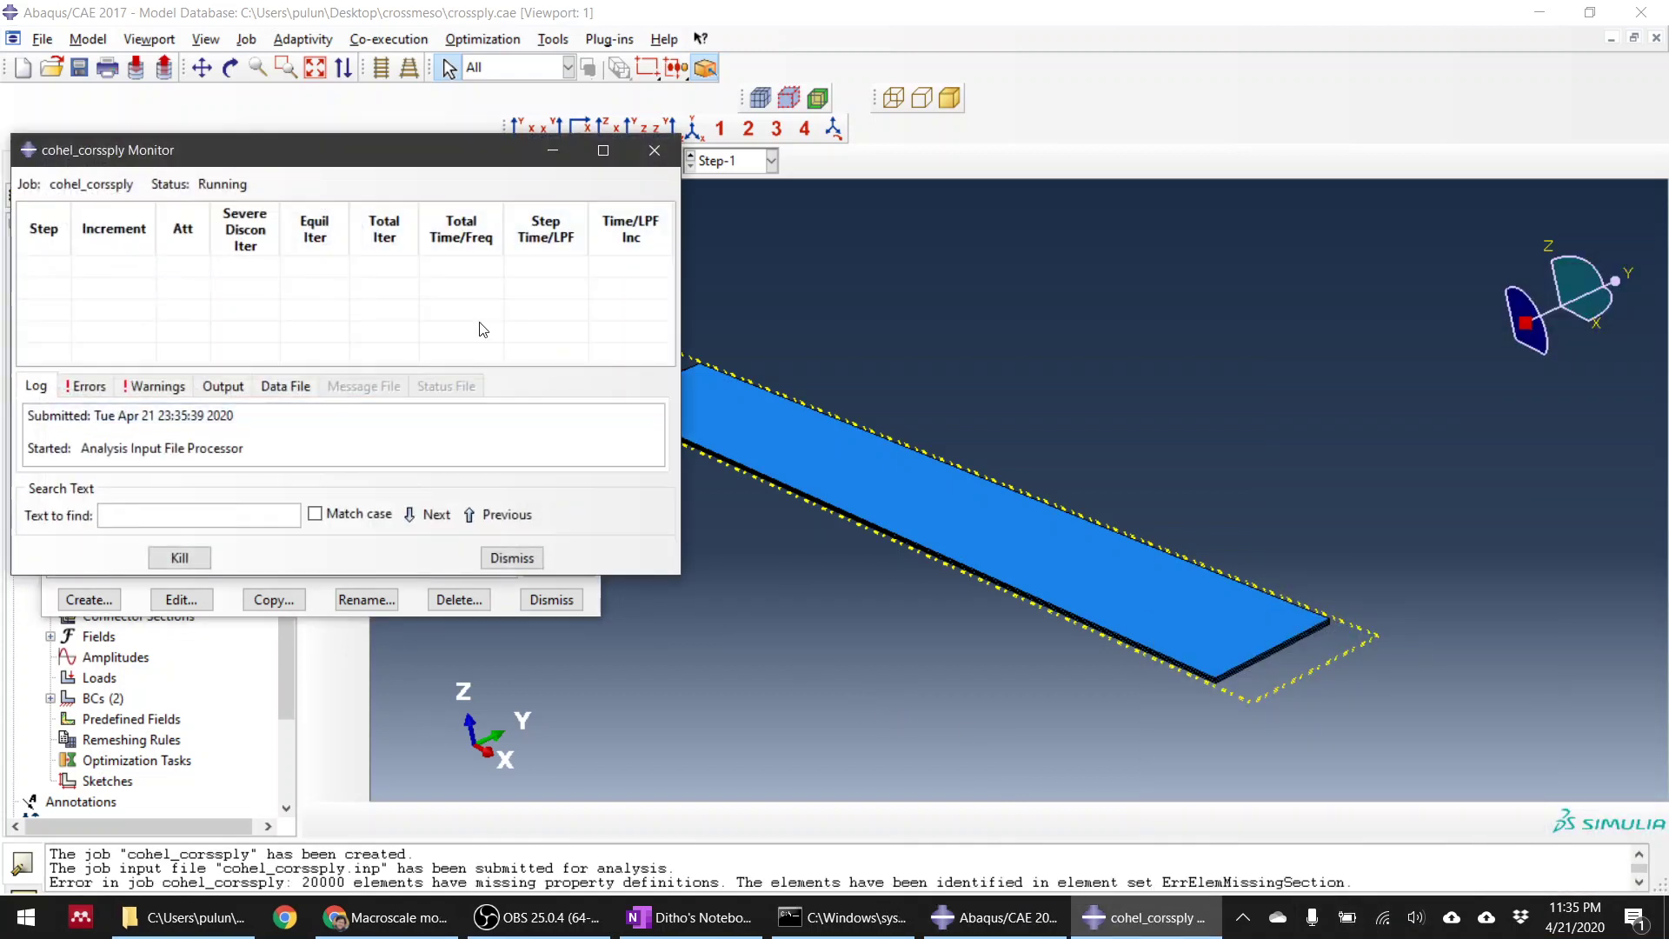
left_click_drag(274, 149, 1130, 154)
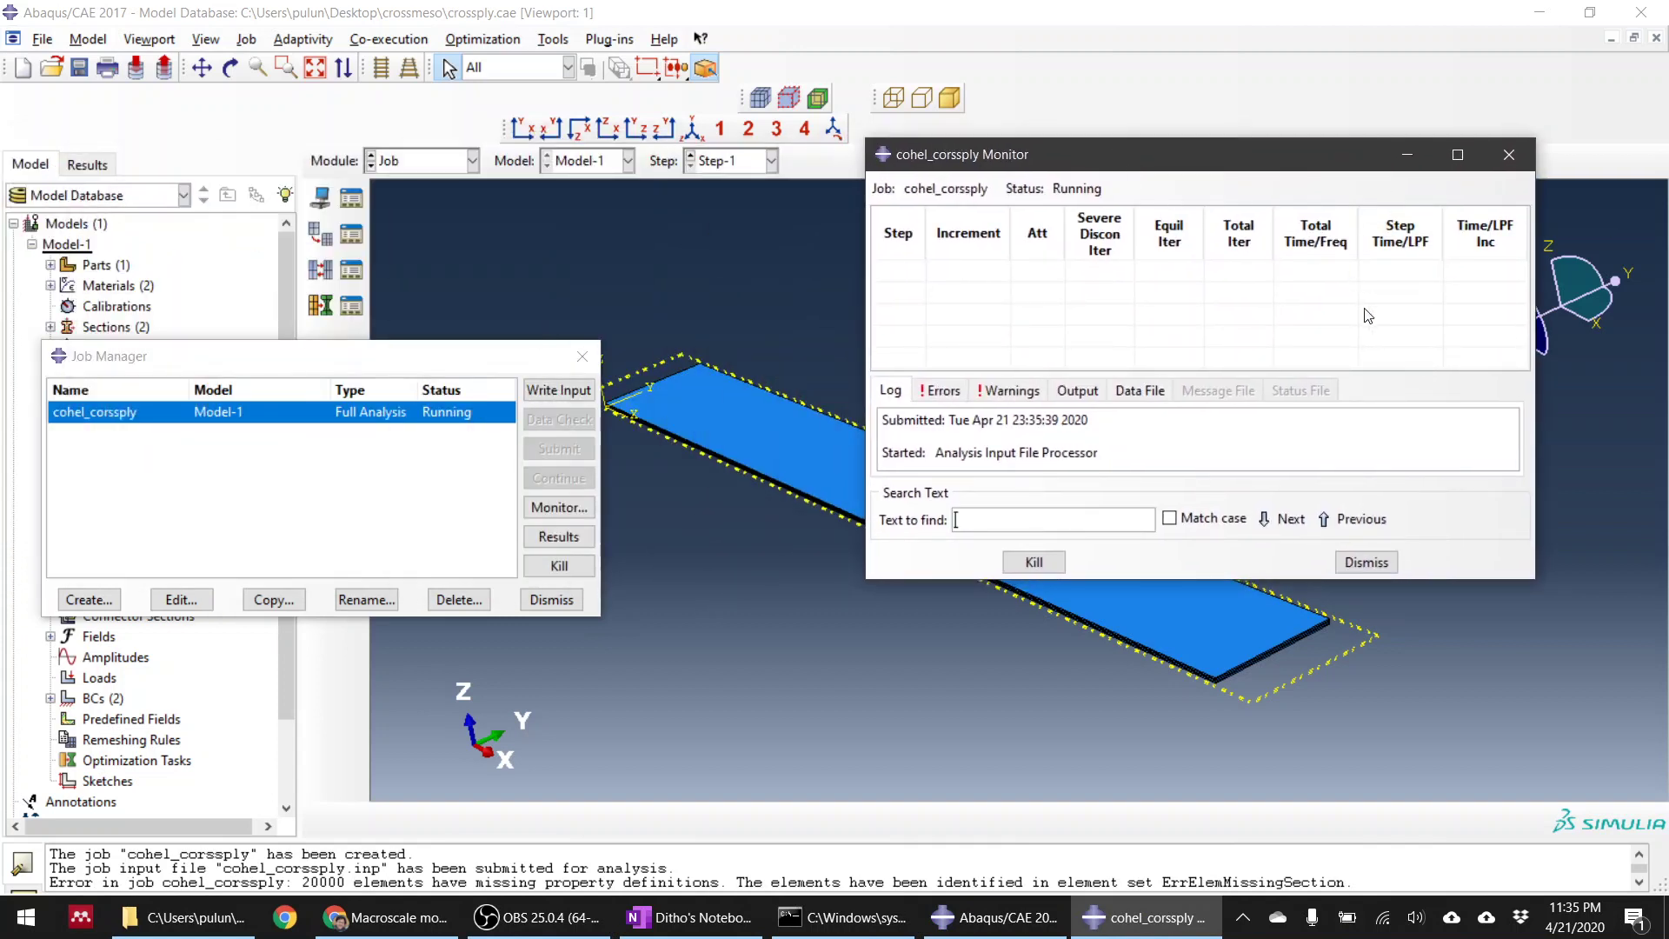
left_click(944, 391)
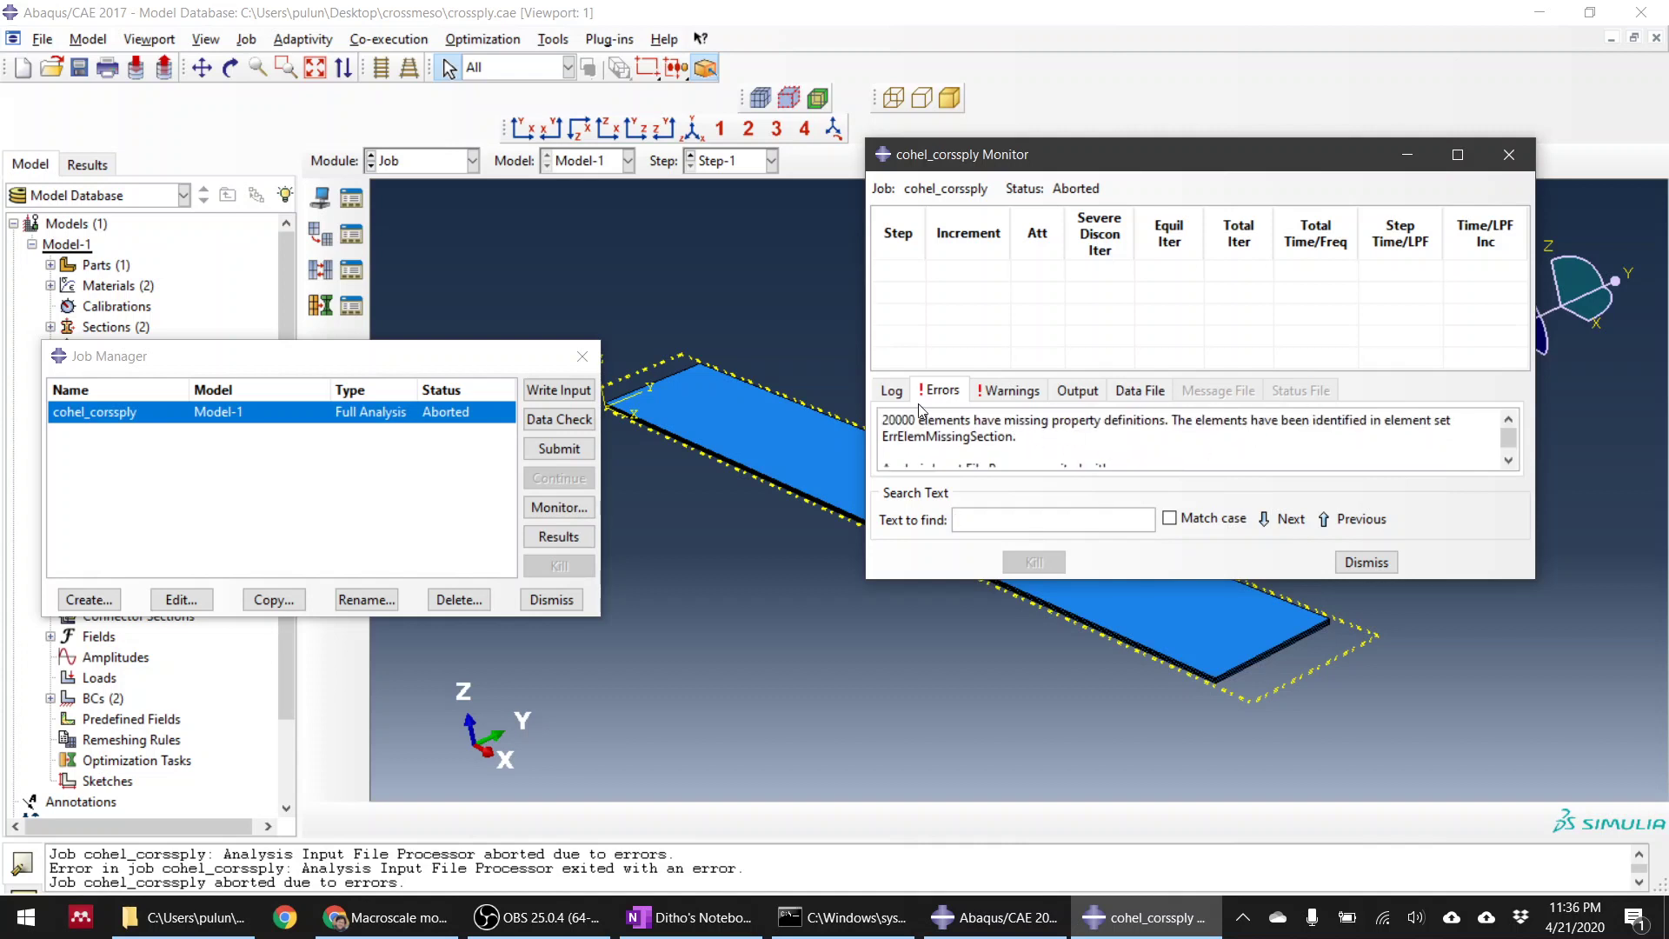
left_click_drag(867, 579, 786, 709)
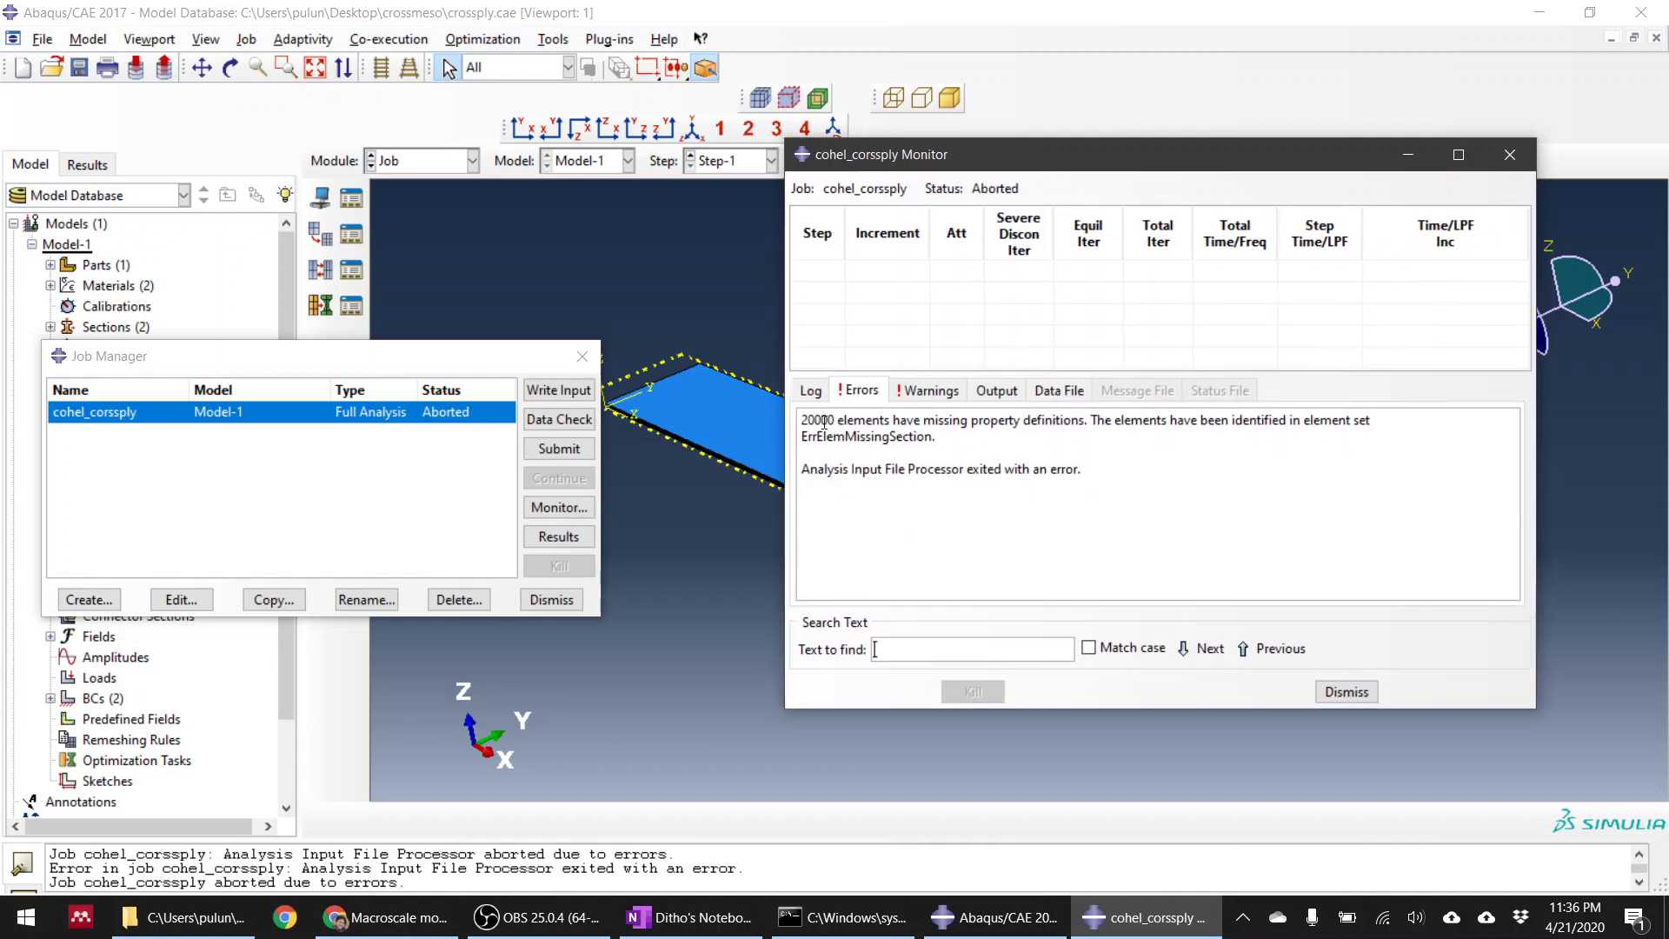
left_click_drag(802, 419, 834, 423)
Step: Load the cohel_corssply results and highlight the ErrElemMissingSection element set of its output database
left_click(559, 537)
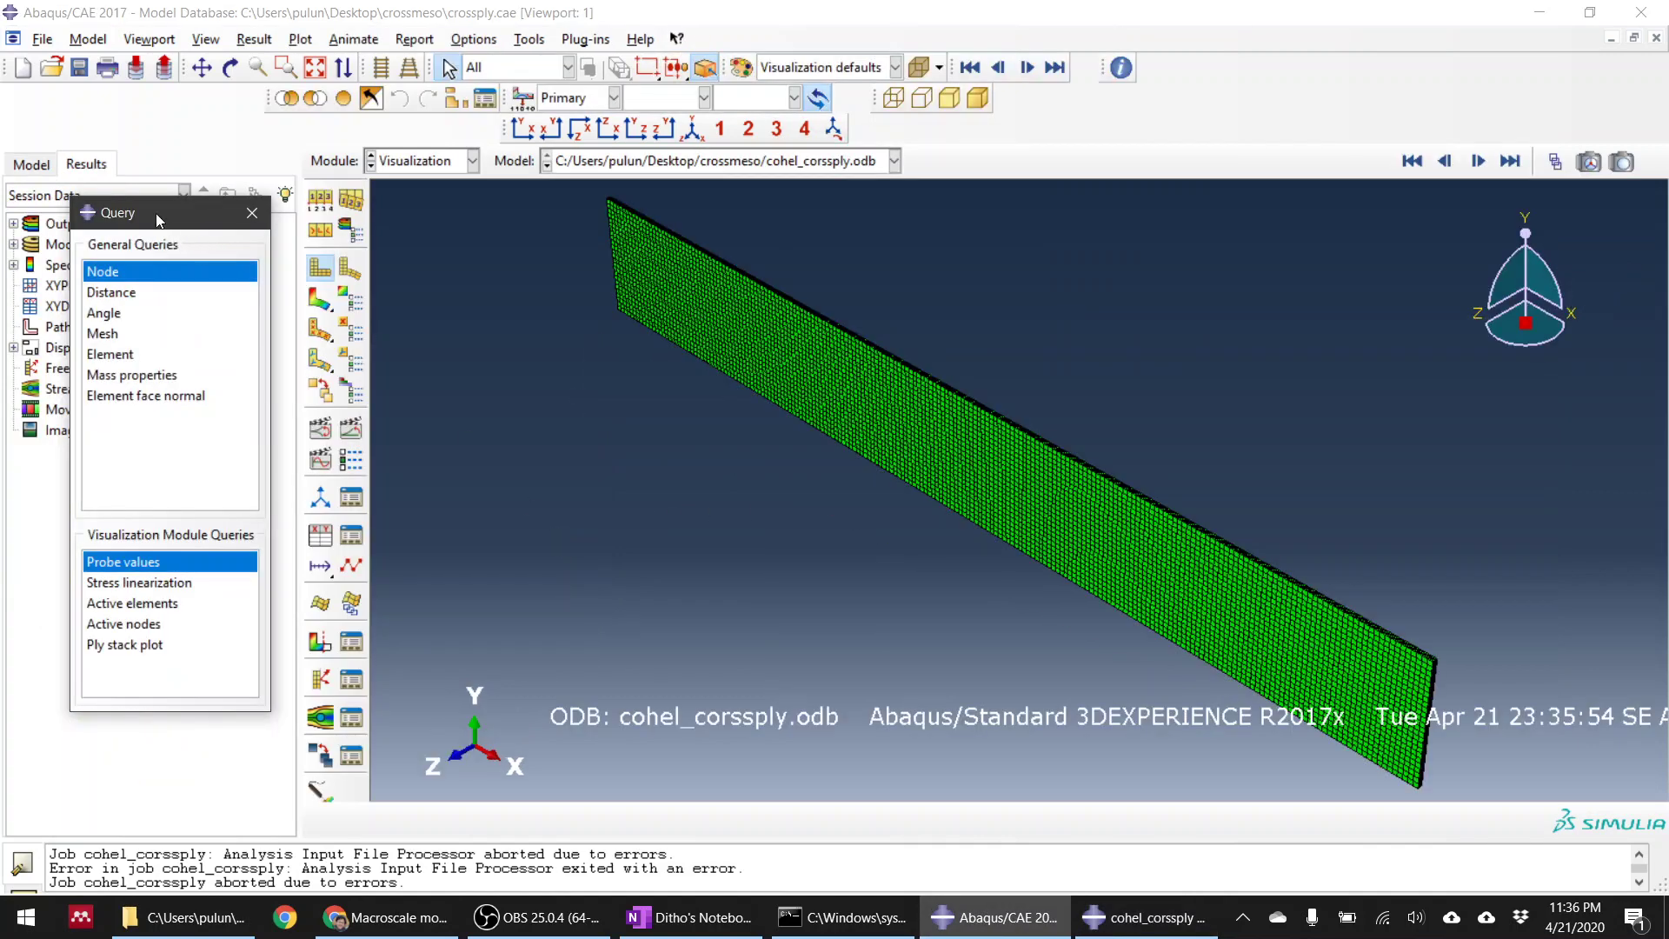
left_click_drag(161, 224, 515, 393)
left_click(13, 224)
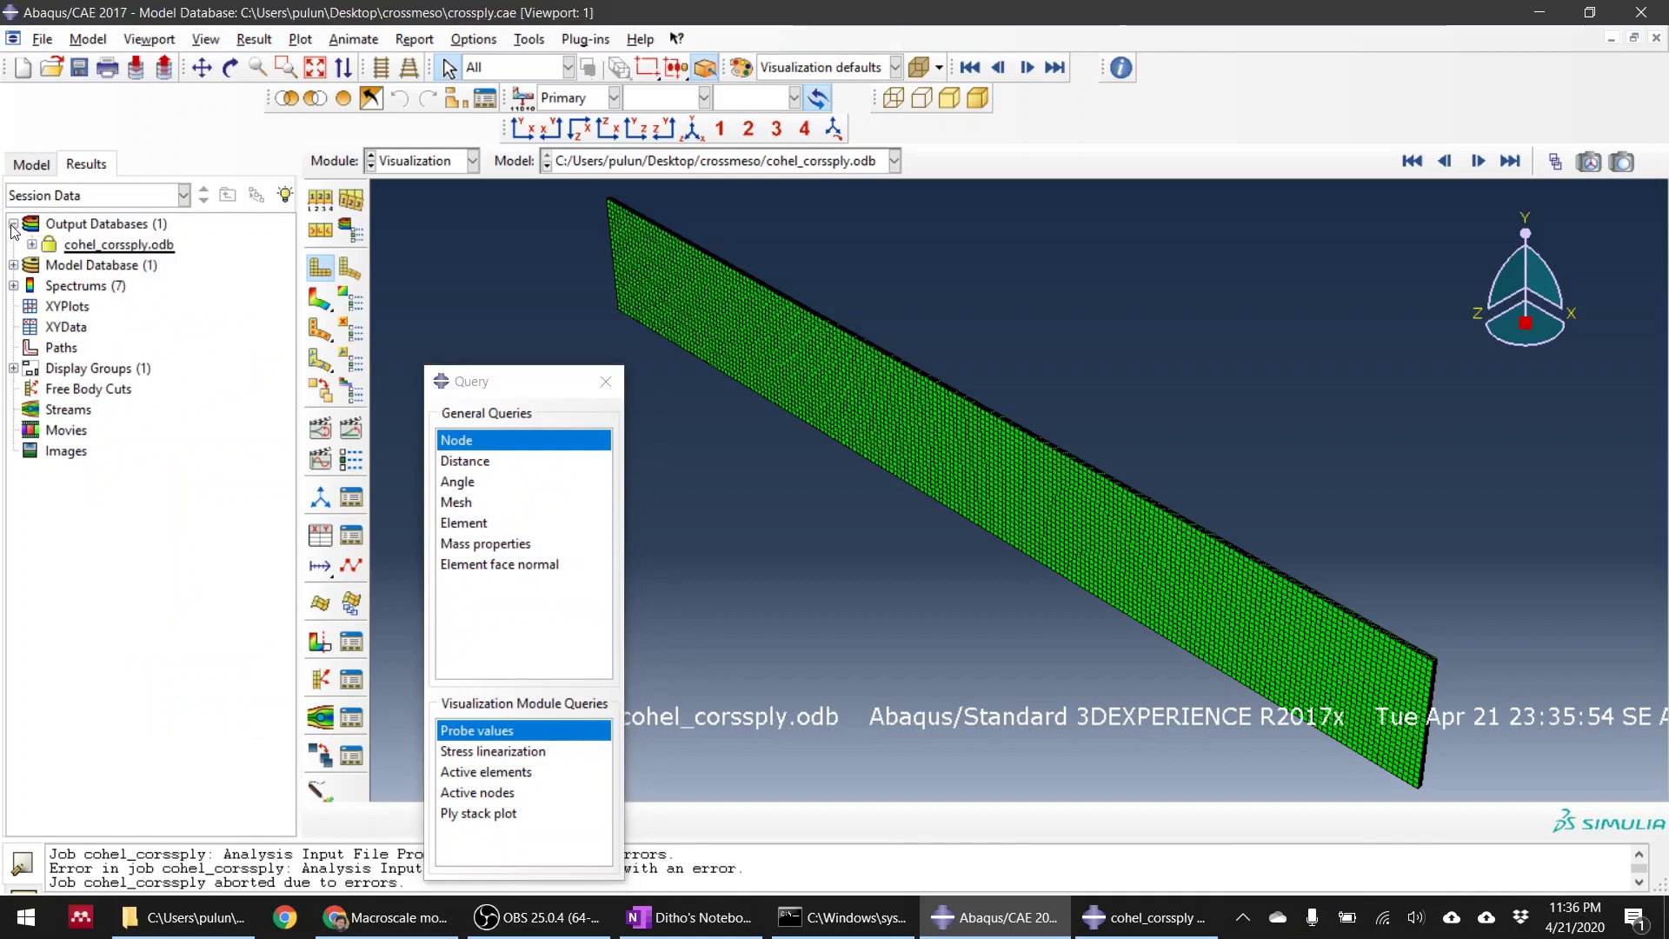
left_click(31, 244)
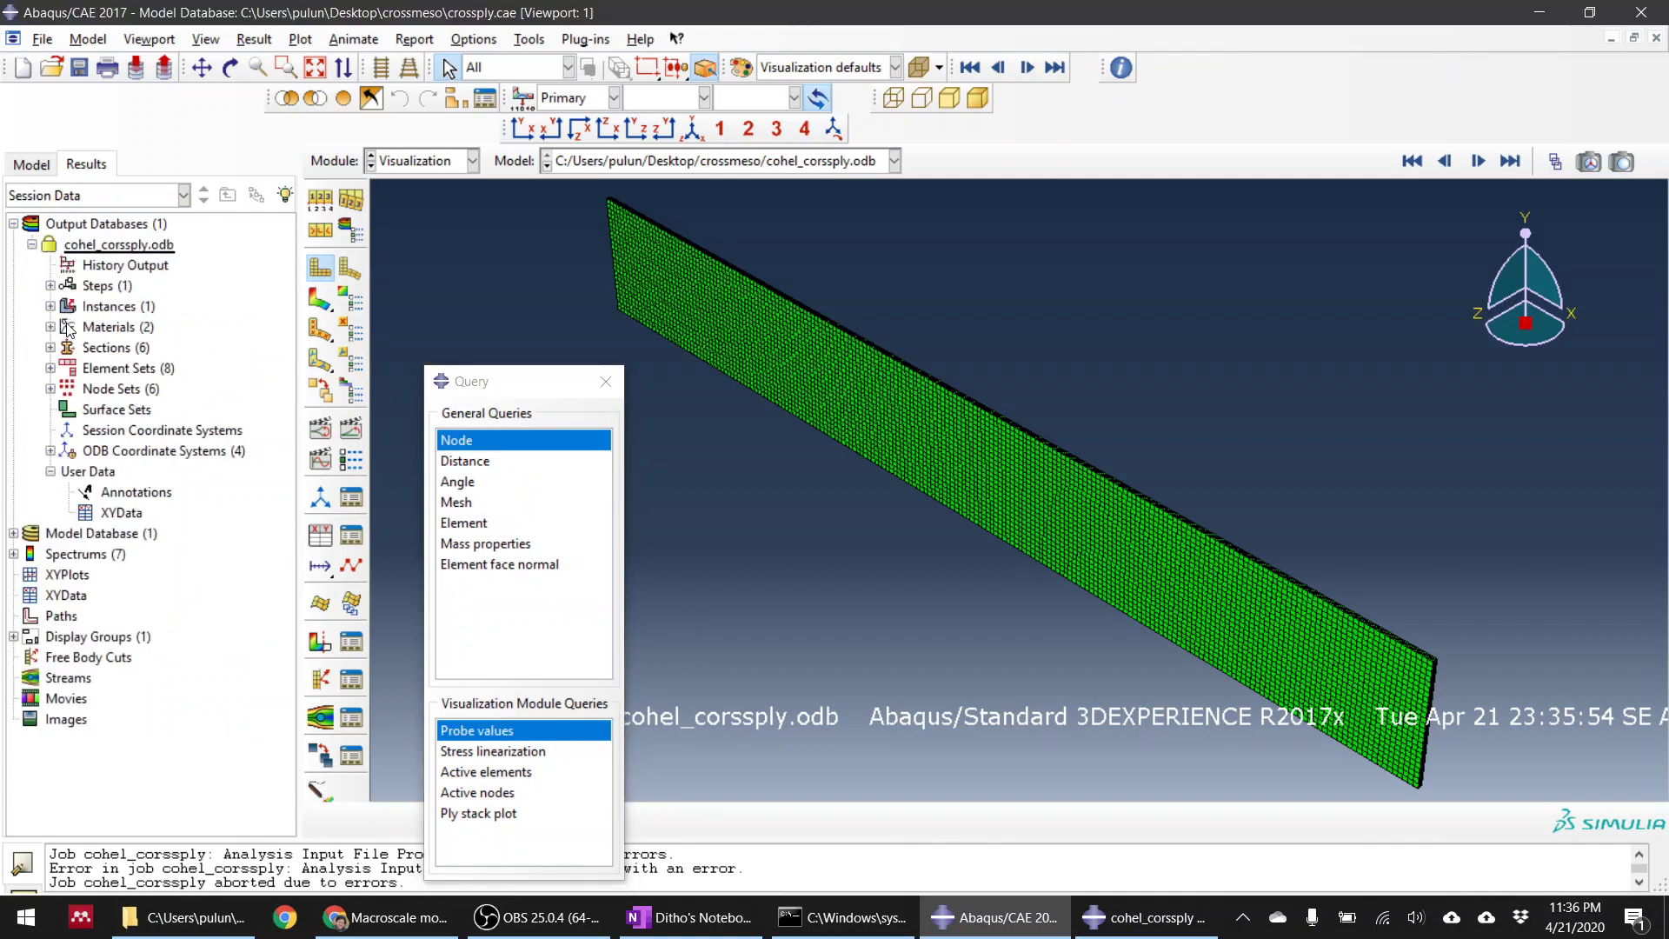
left_click(50, 369)
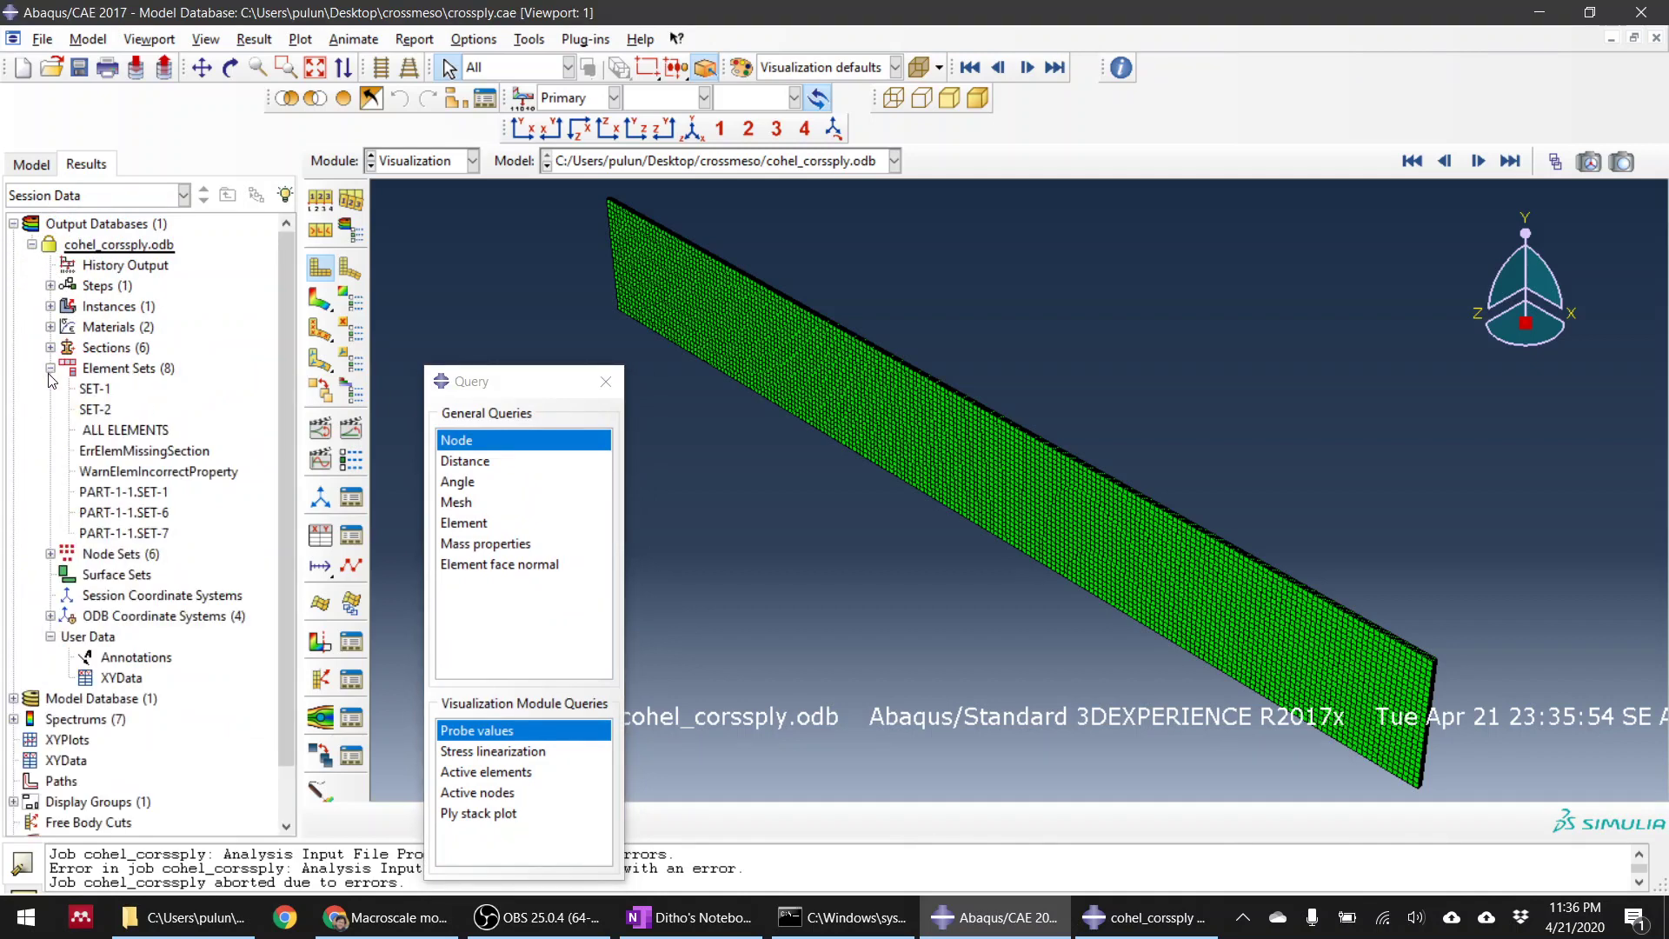
left_click(156, 457)
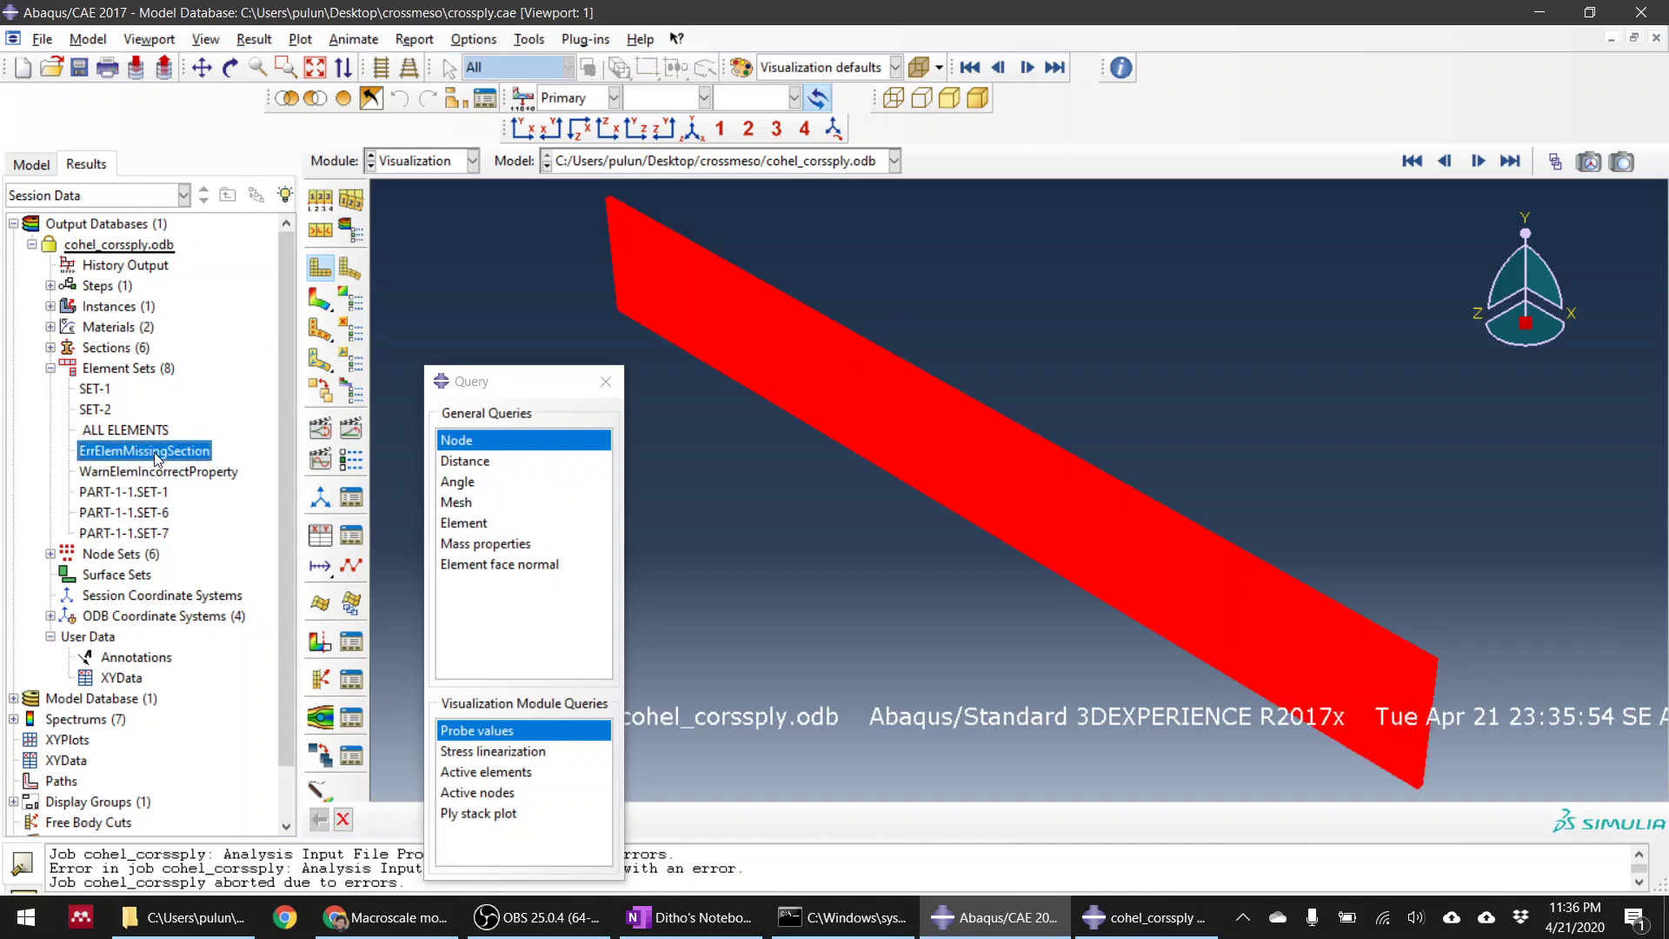
Step: Examine which laminate layers the ErrElemMissingSection elements cover and compare them with the WarnElemIncorrectProperty set
left_click_drag(921, 311, 807, 469, "ctrl+alt")
left_click_drag(801, 470, 803, 466, "ctrl+alt")
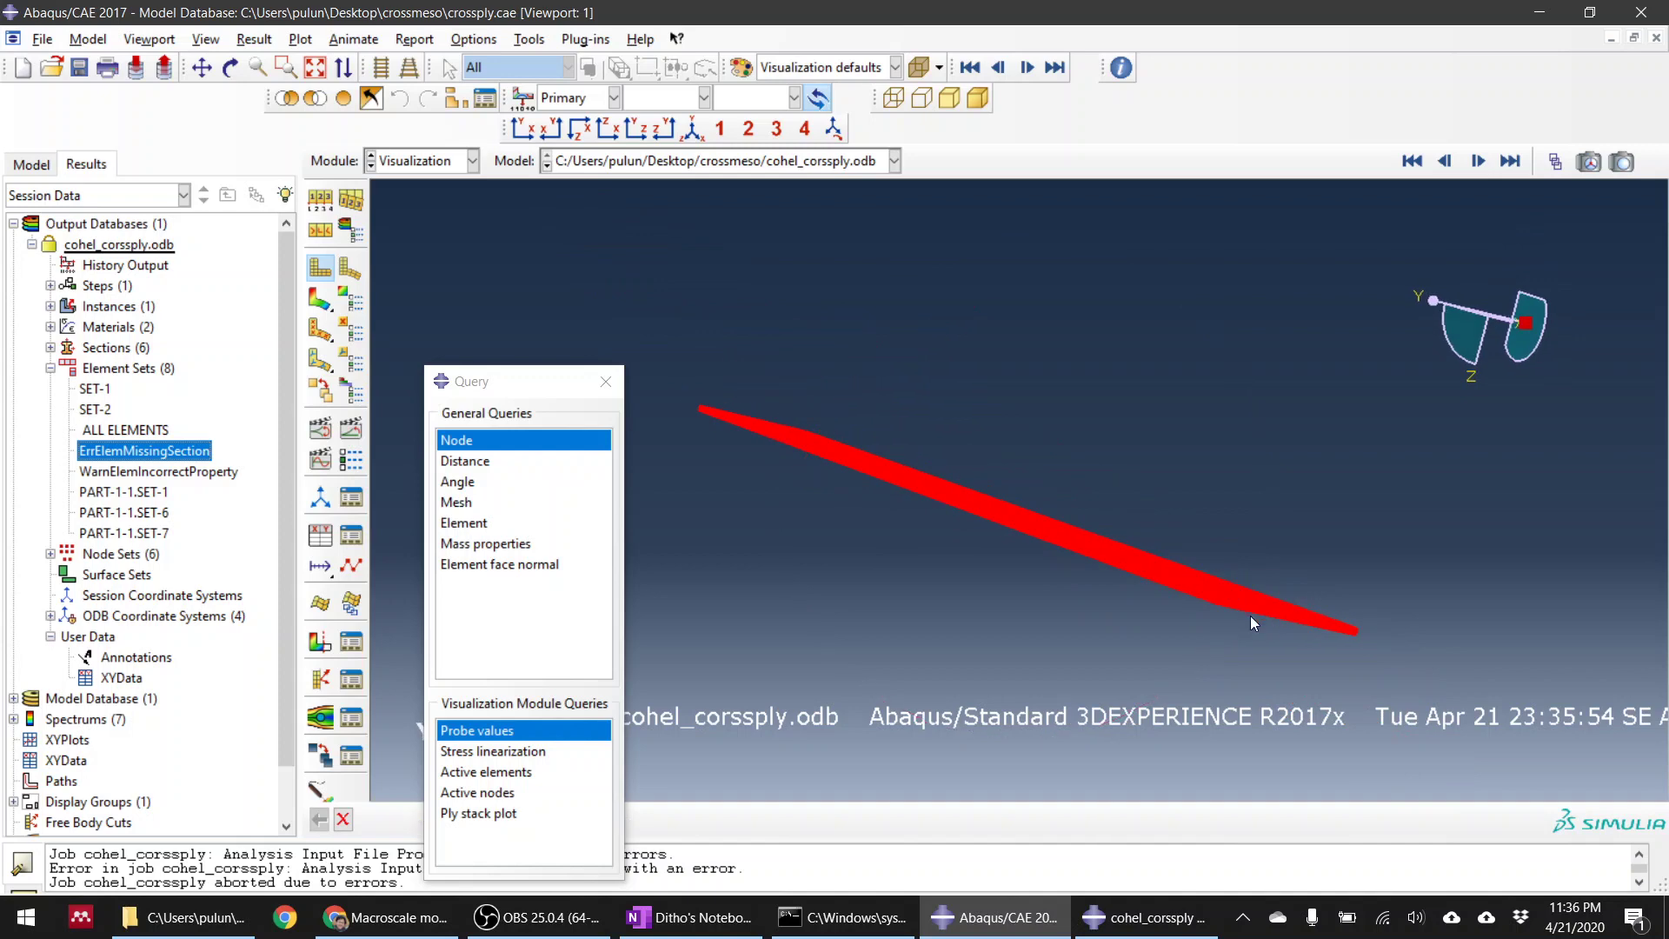
scroll(1264, 614, "down", 10)
scroll(1095, 454, "up", 10)
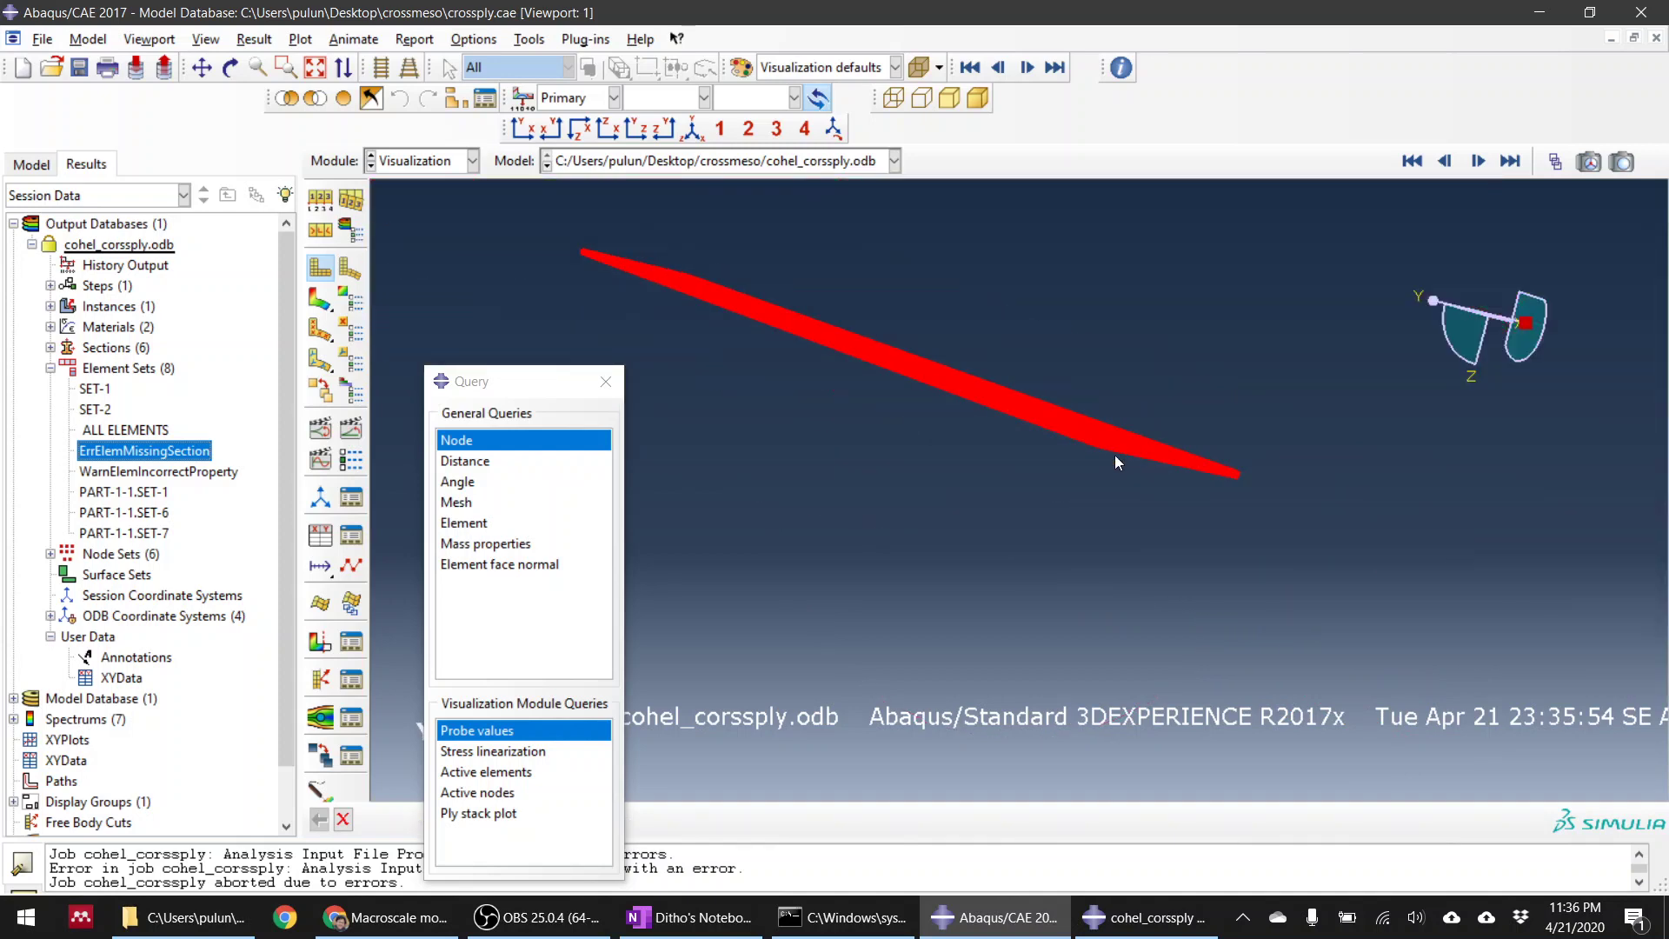
left_click_drag(894, 298, 609, 325, "ctrl+alt")
scroll(649, 314, "down", 10)
scroll(800, 287, "down", 5)
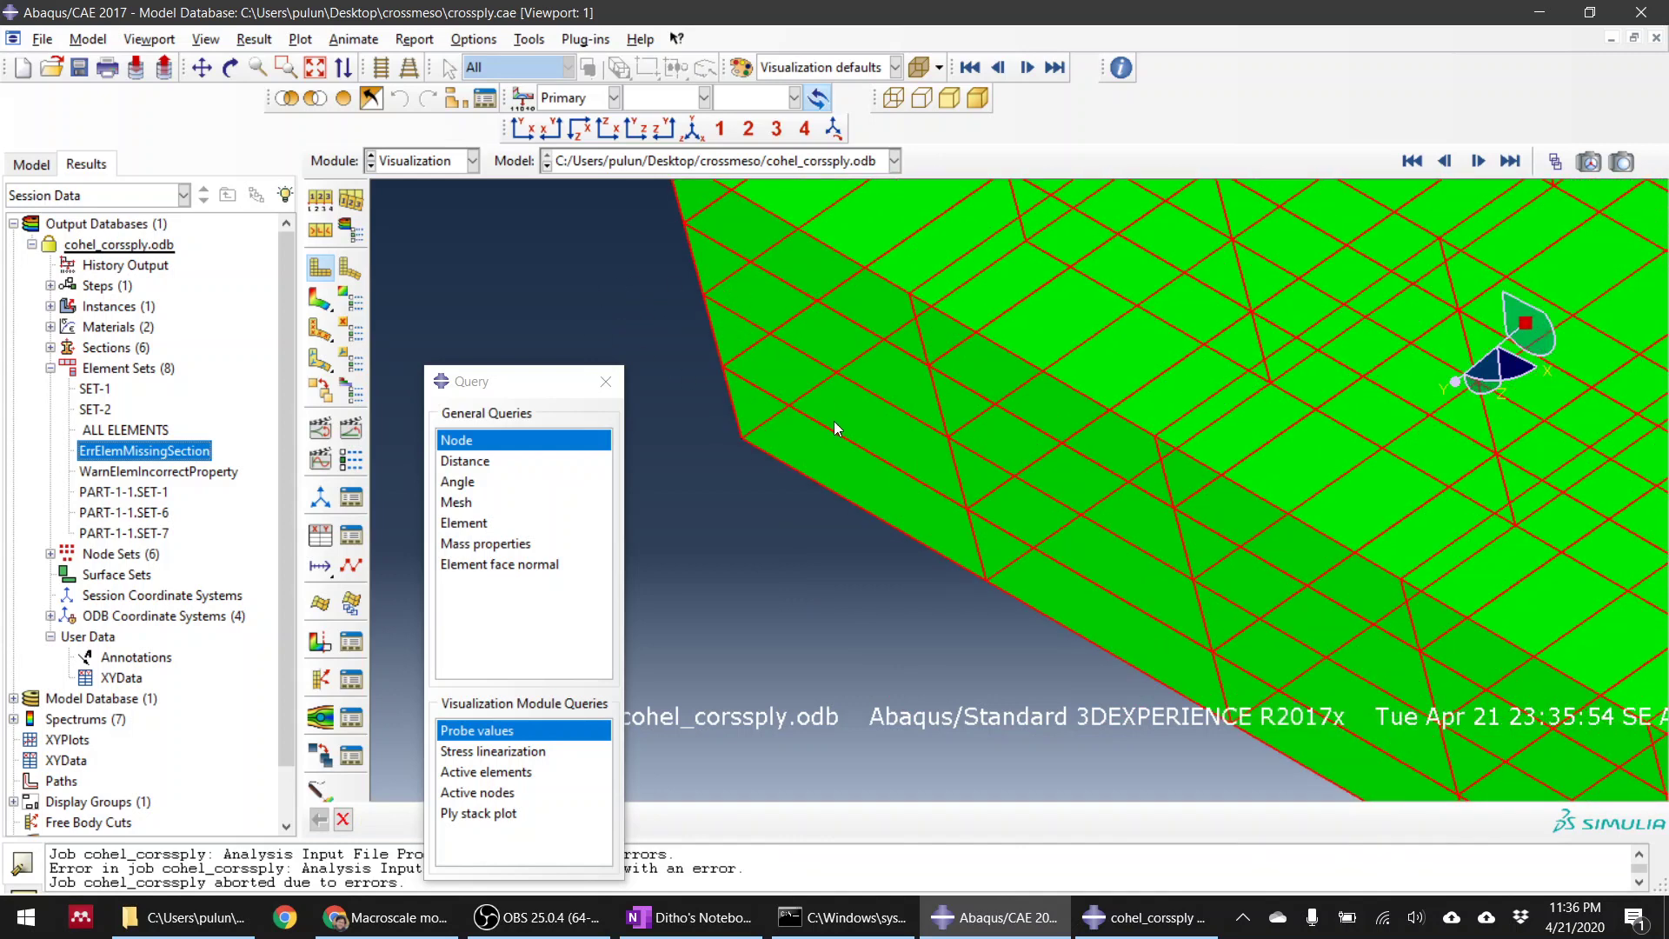
left_click(218, 476)
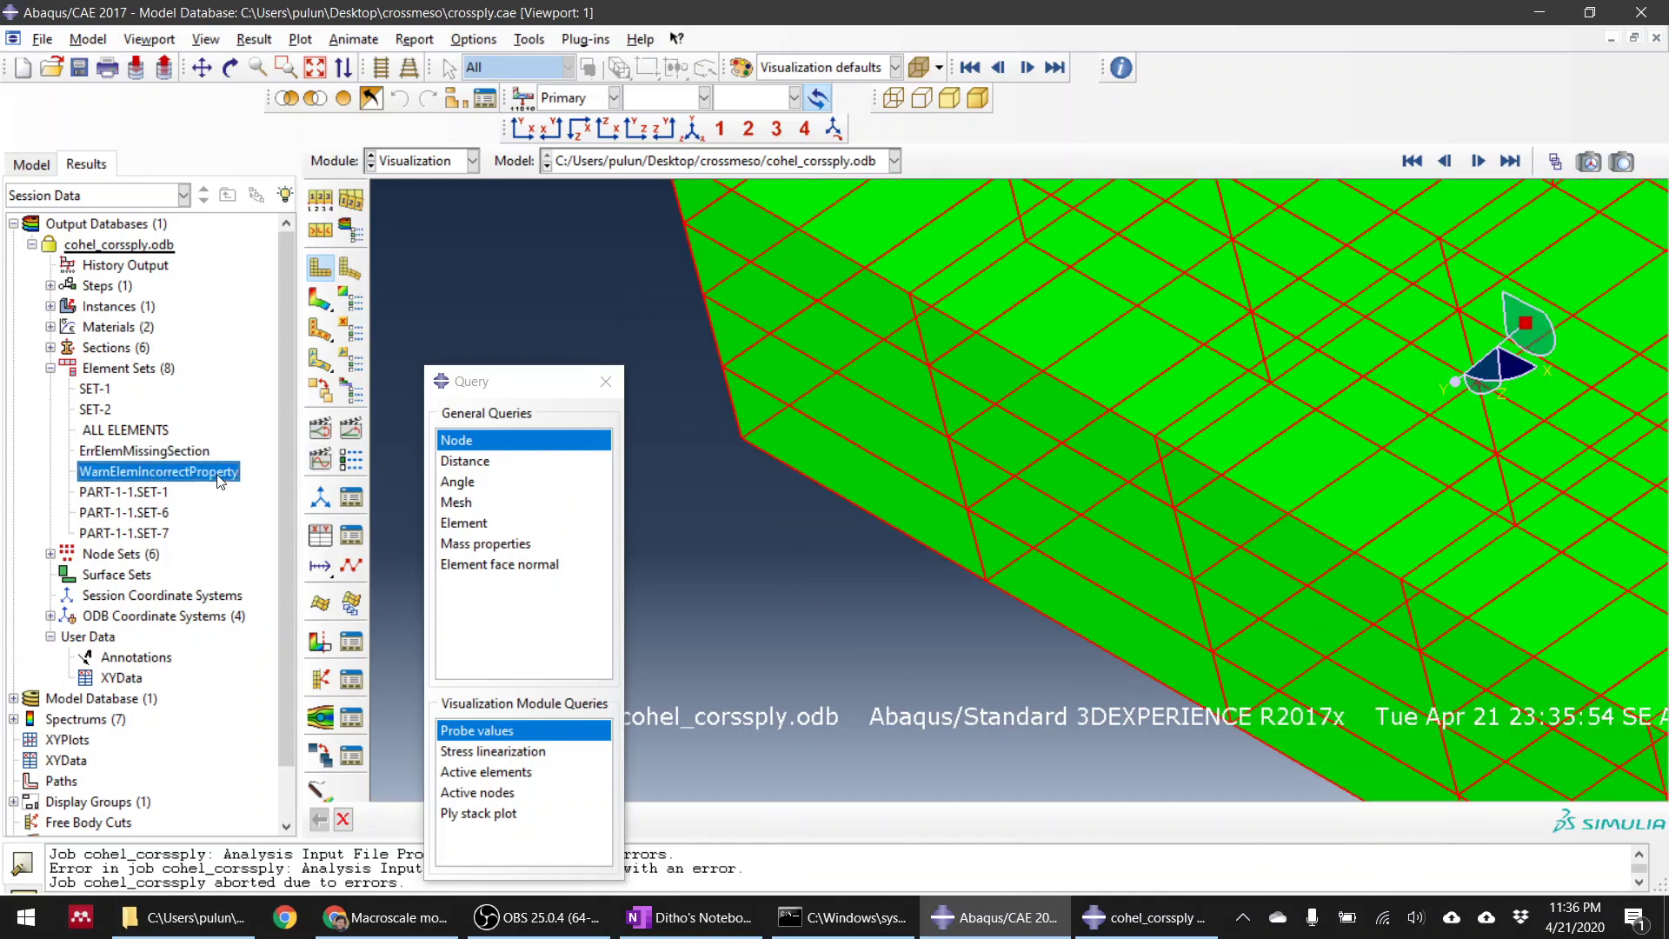
left_click(203, 454)
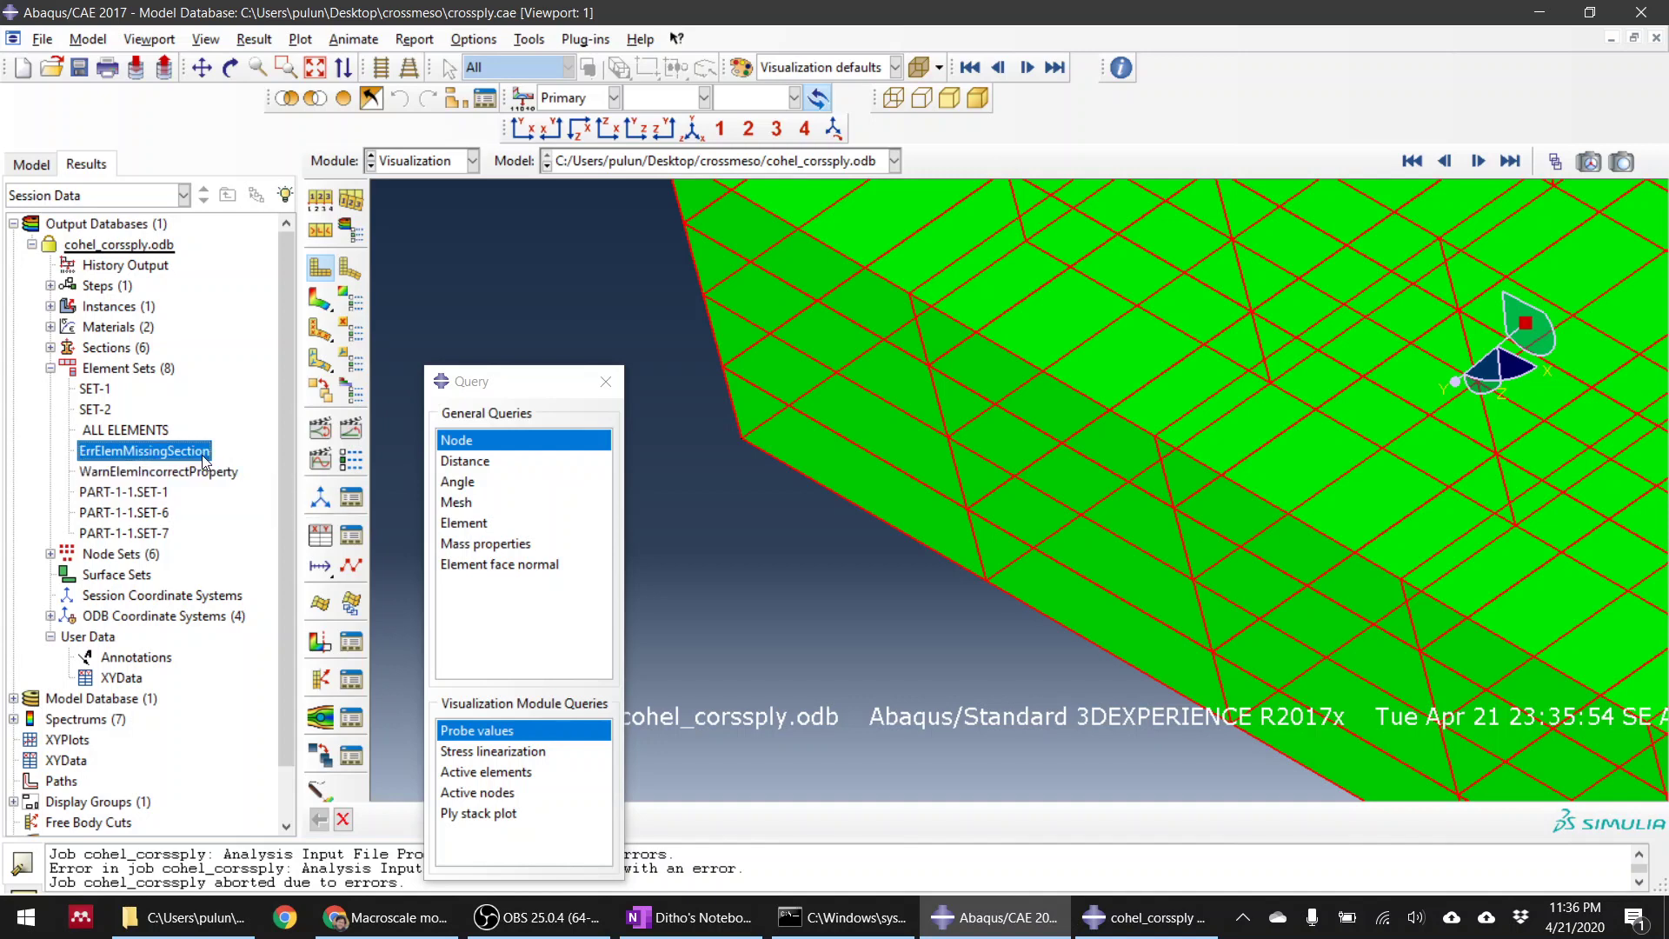
Step: Return to the part mesh, select the laminate's ply cells, and change their element family to Continuum Shell
left_click(427, 171)
left_click(405, 205)
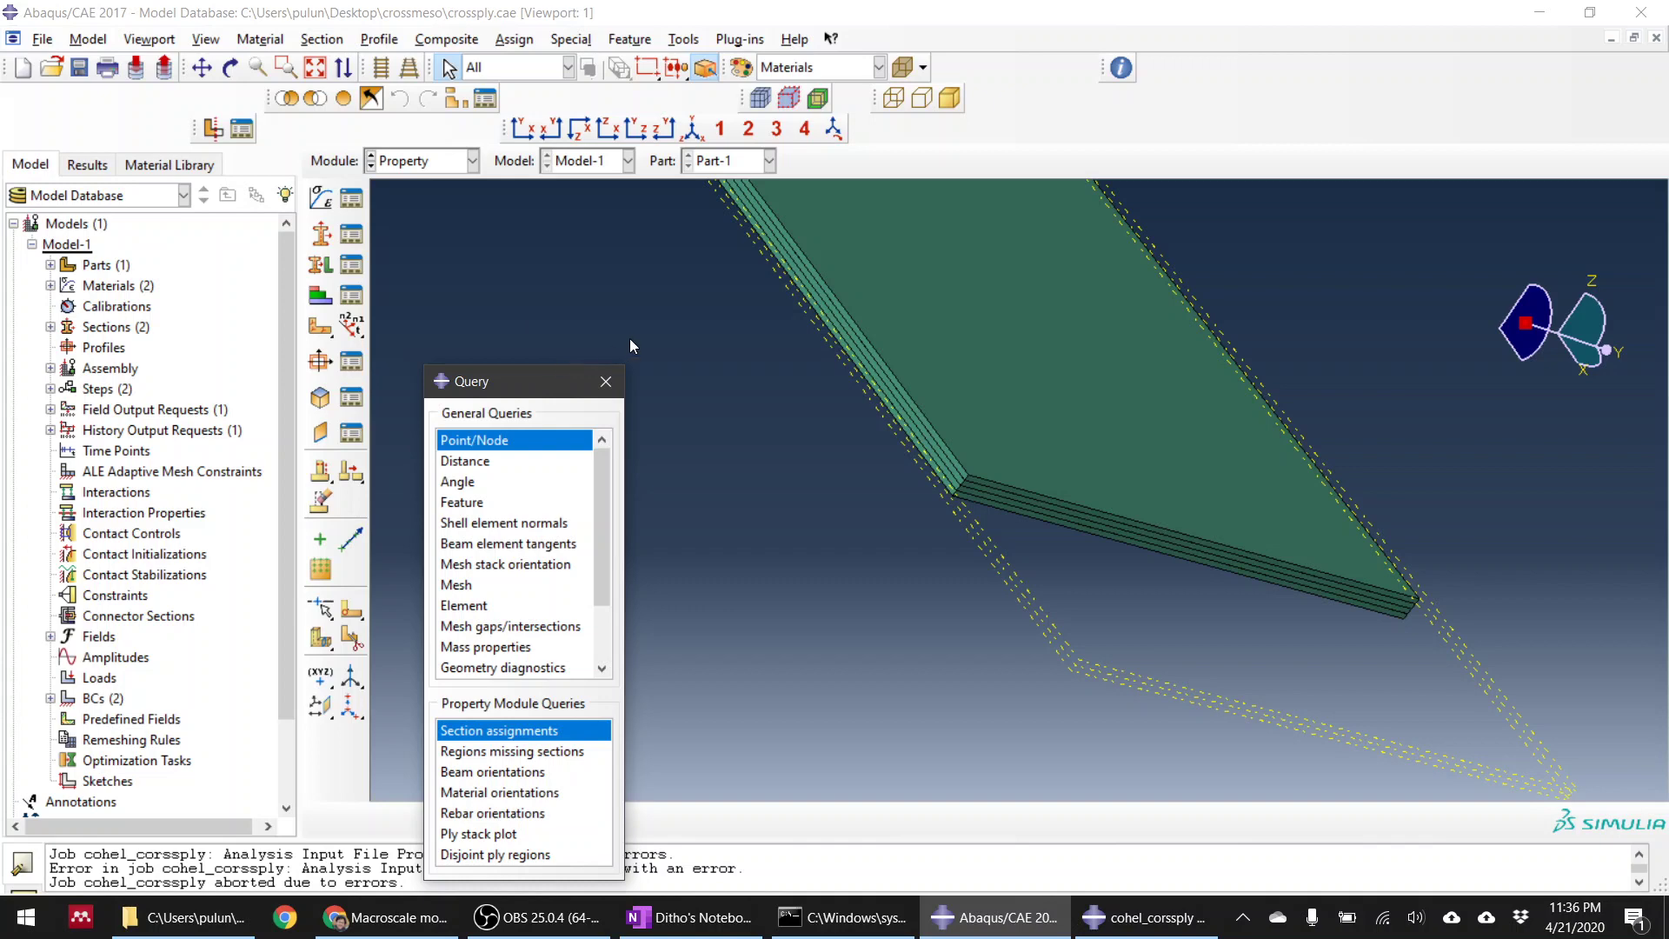
left_click(439, 164)
left_click(424, 309)
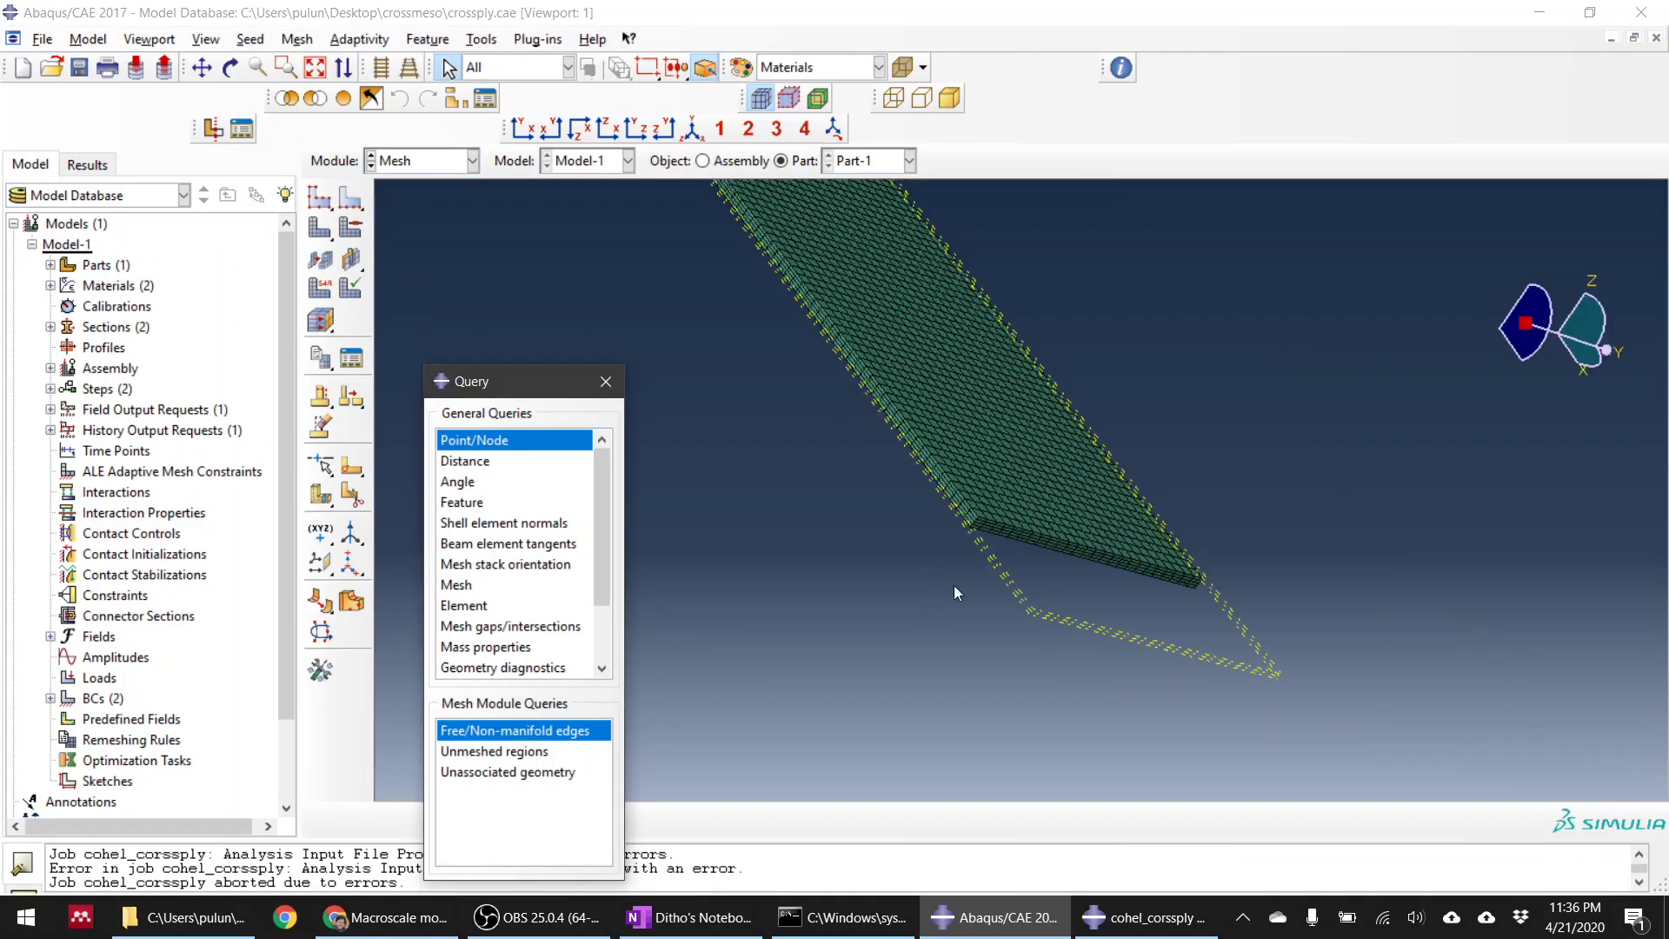
scroll(1043, 636, "up", 5)
left_click_drag(1038, 673, 915, 626, "ctrl+alt")
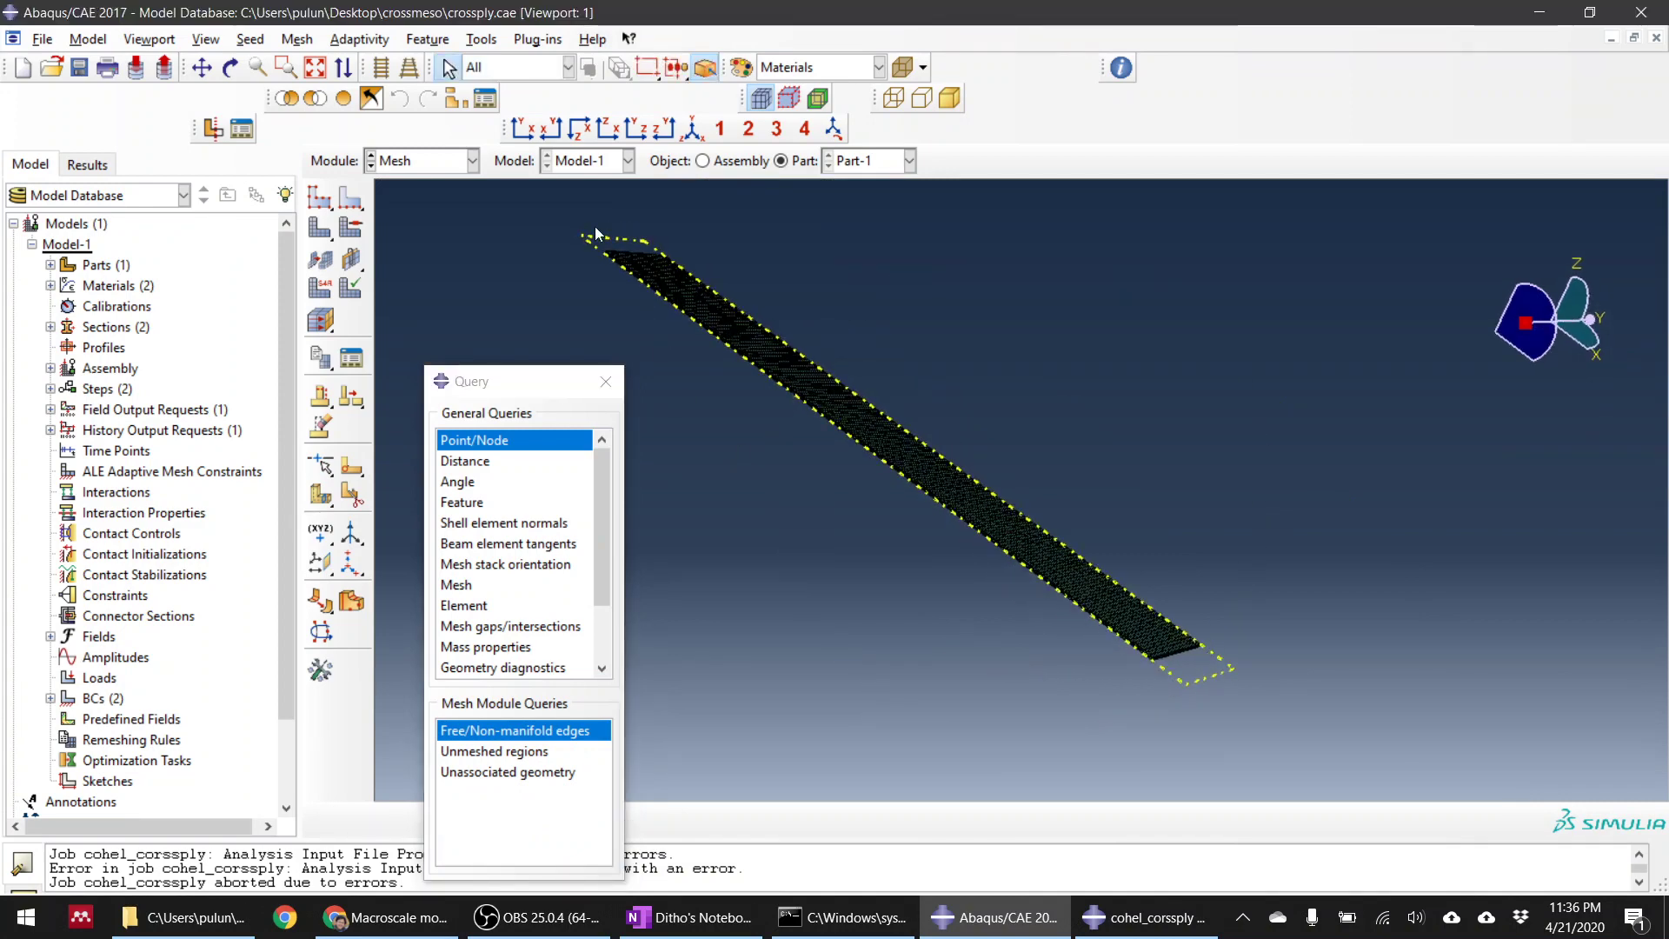
scroll(603, 239, "down", 8)
left_click(320, 288)
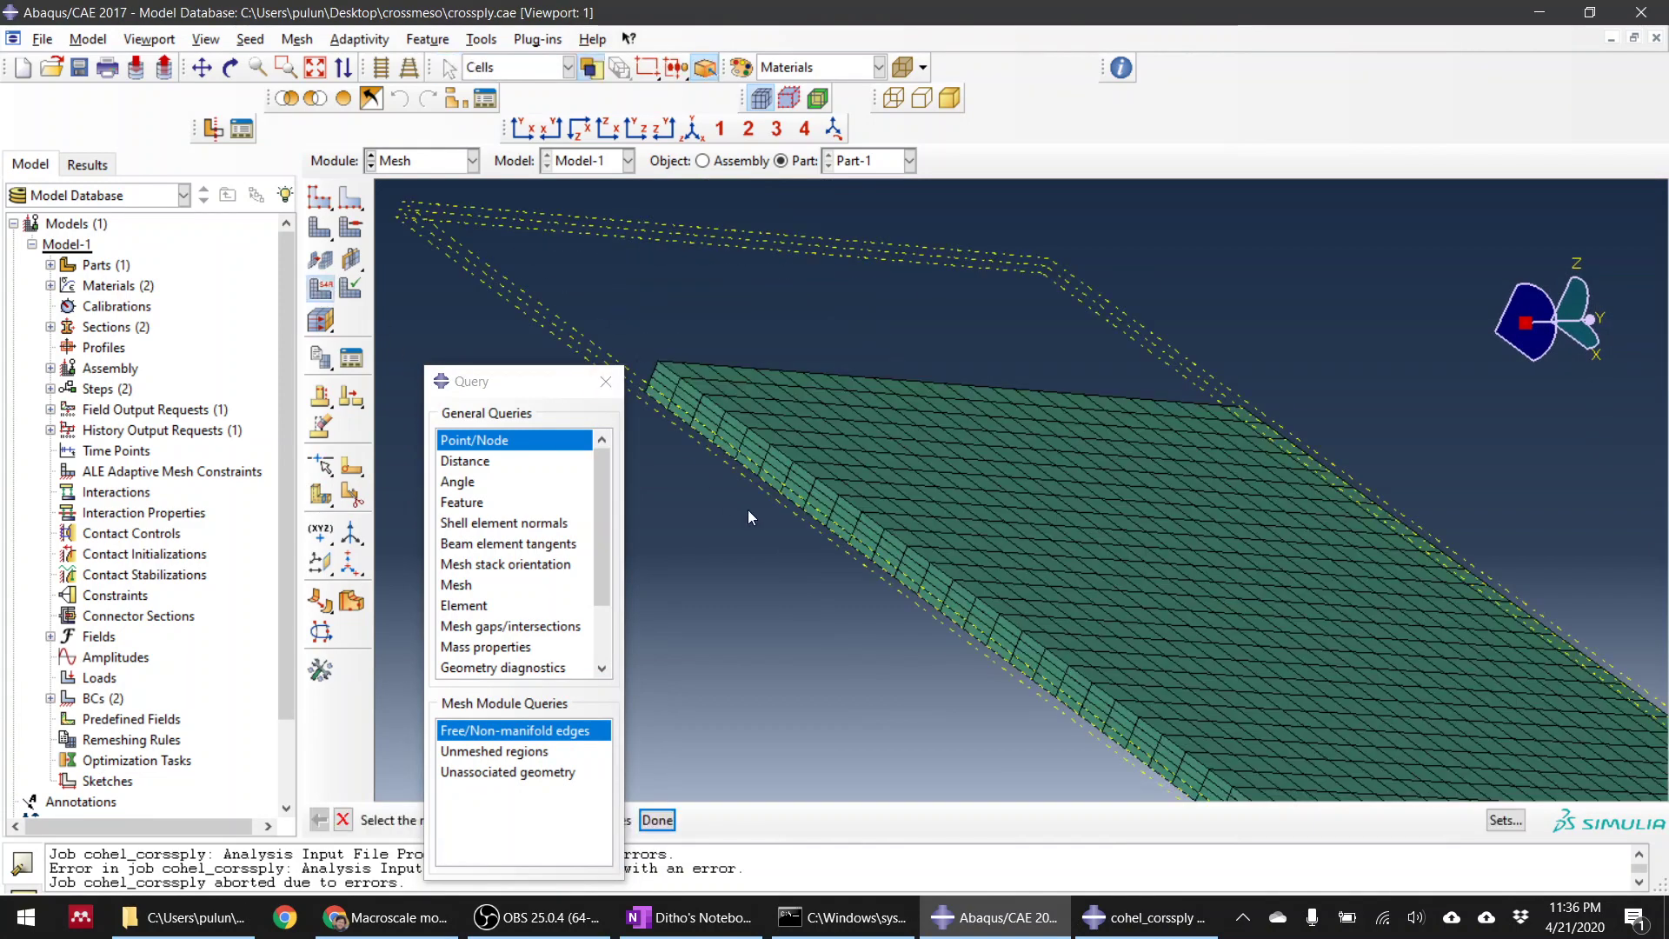
scroll(643, 404, "down", 3)
scroll(695, 393, "down", 3)
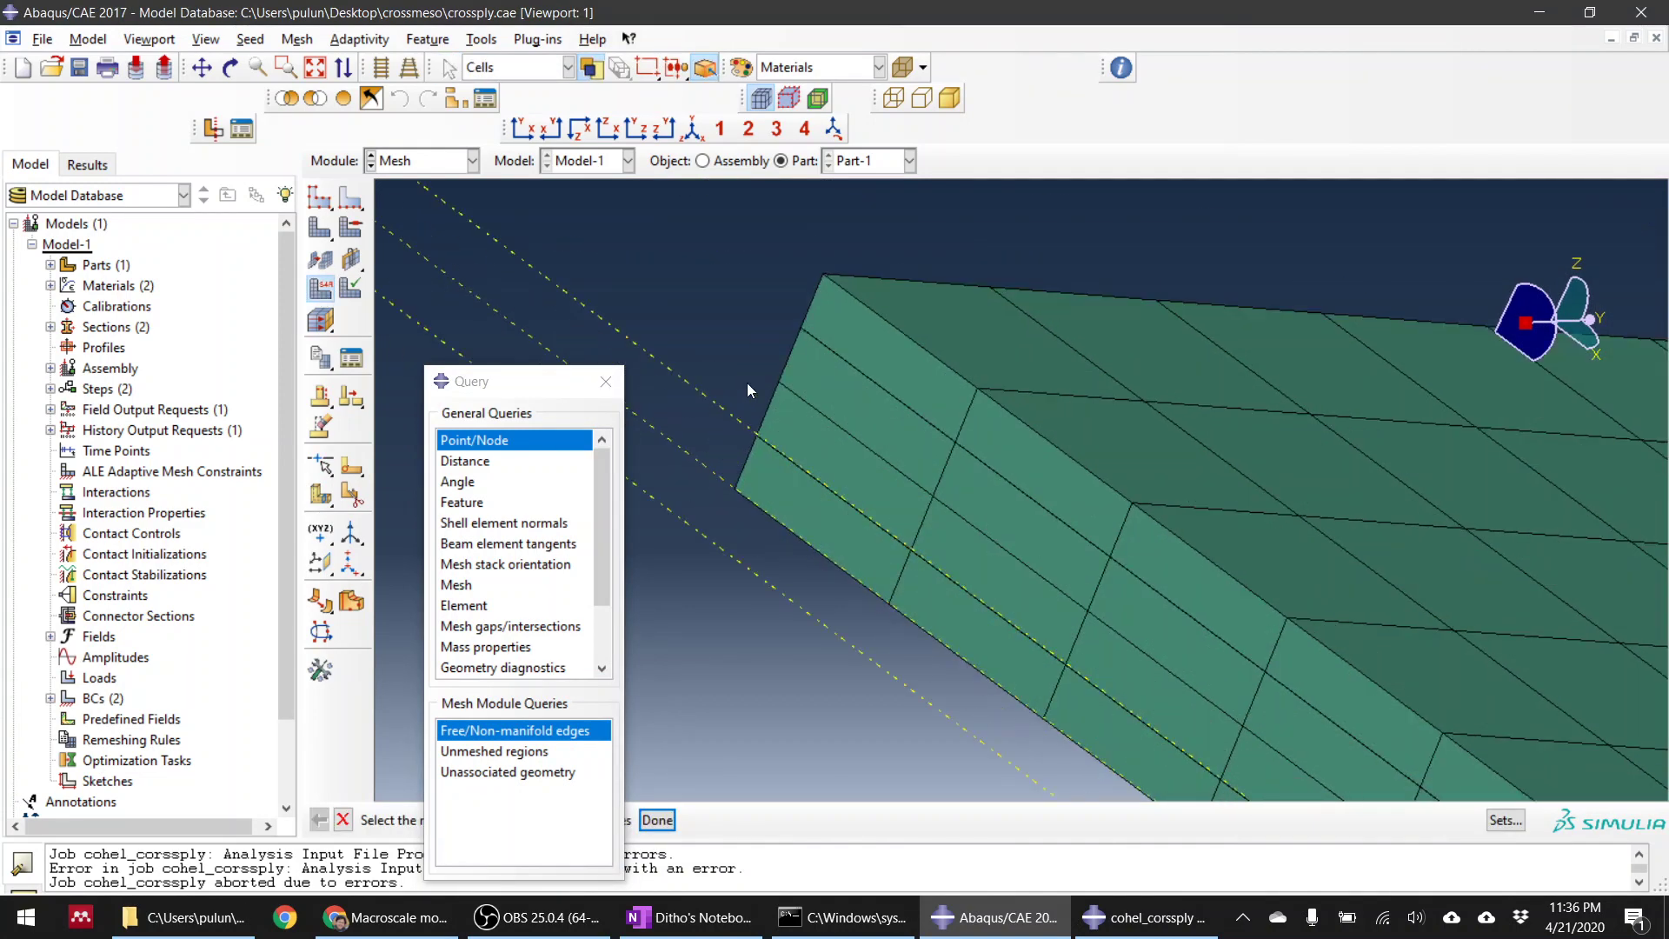
left_click(818, 390)
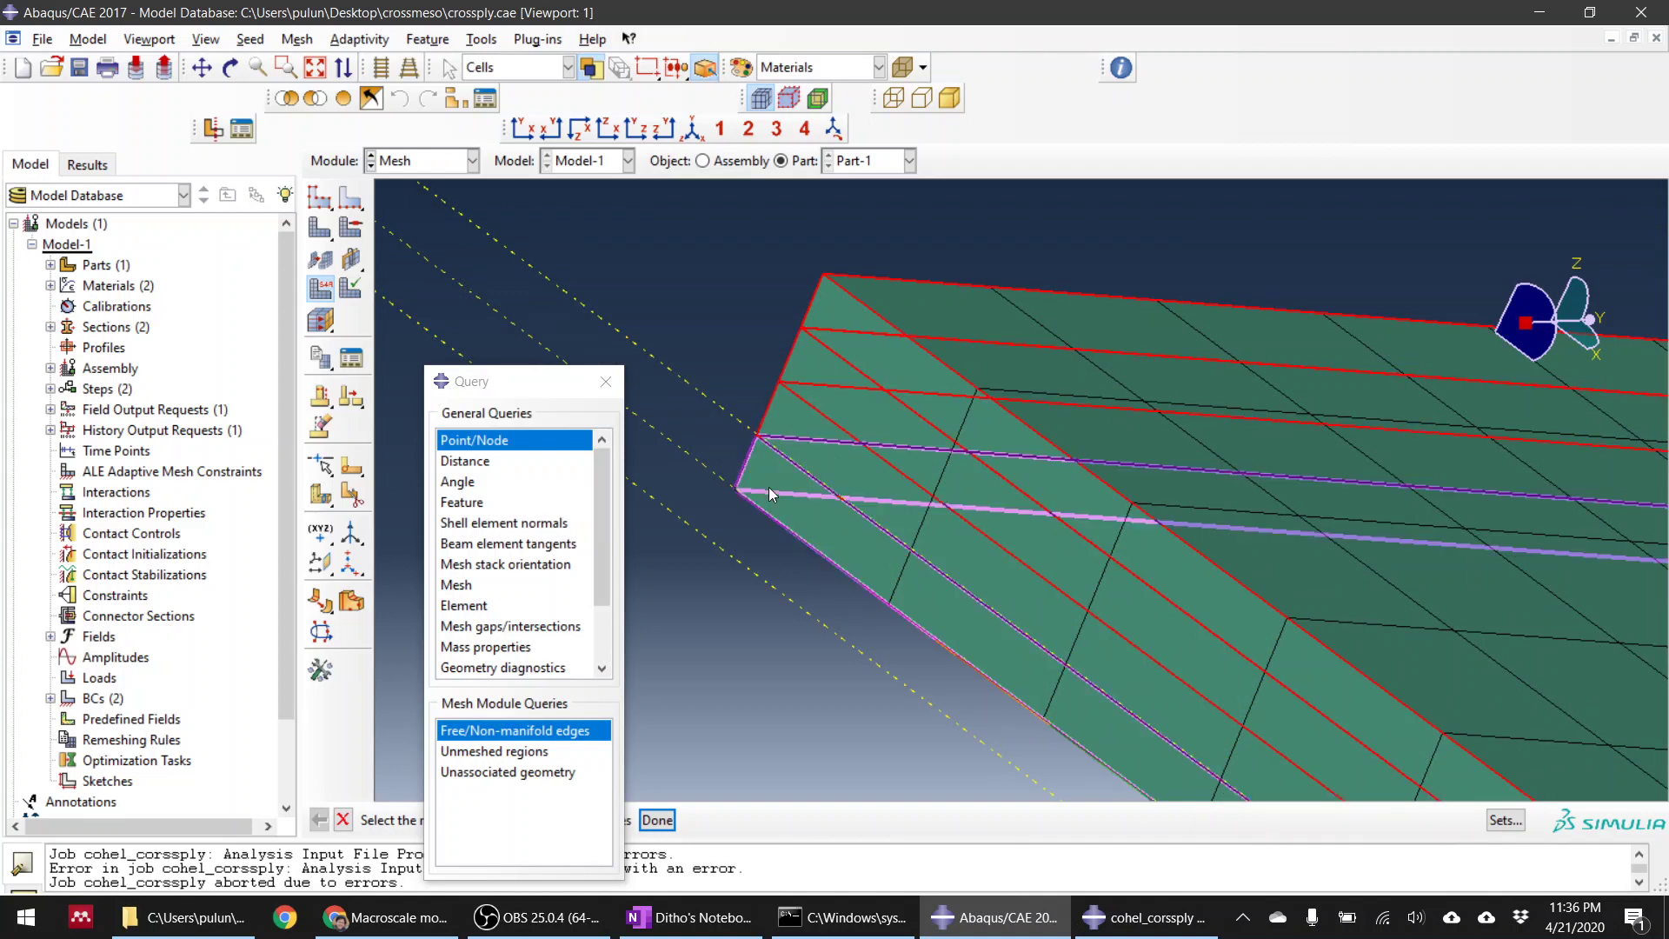
left_click(654, 819)
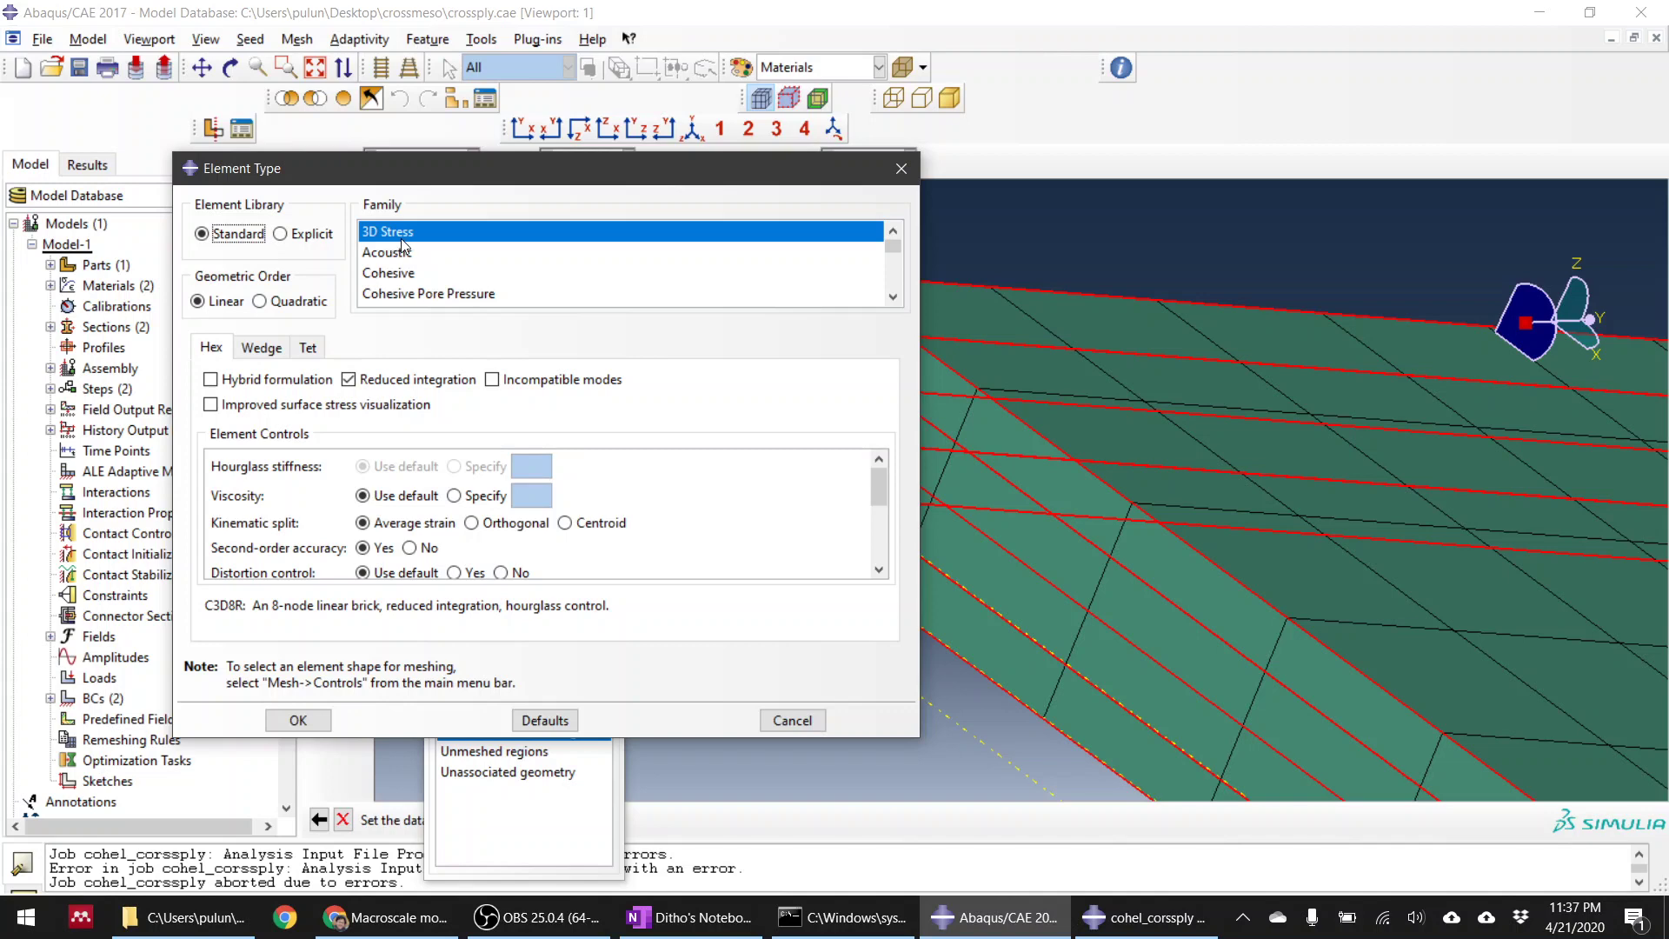
scroll(448, 254, "down", 2)
left_click(452, 232)
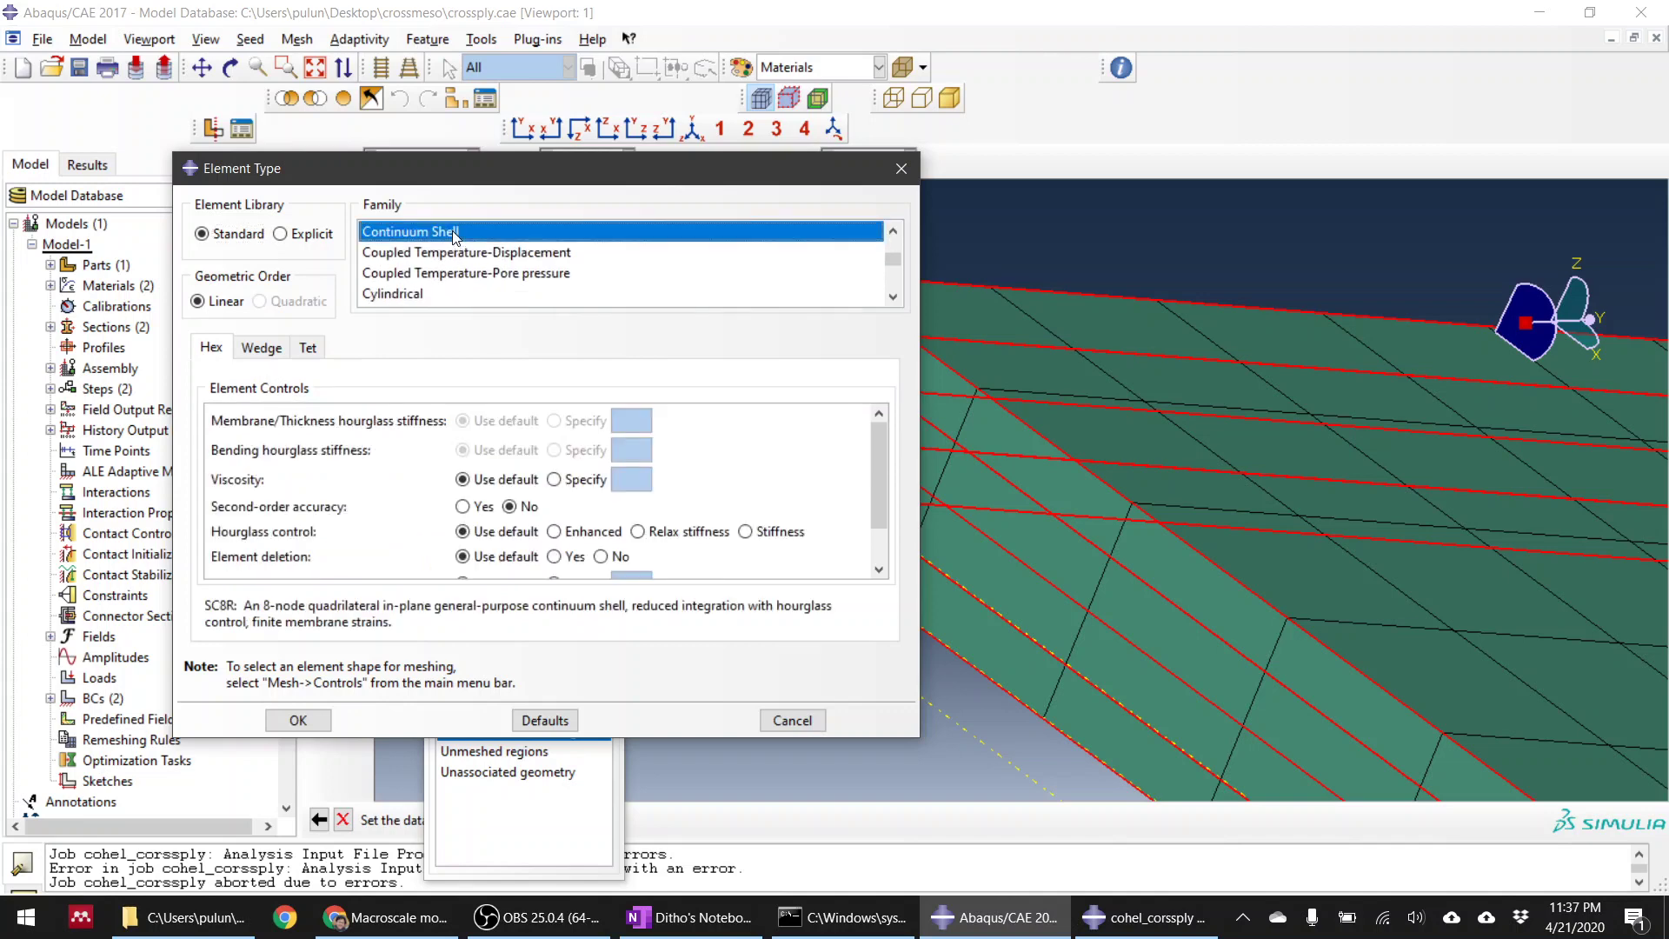
Step: Give the continuum shell elements second-order accuracy, a viscosity of 0.001, enhanced hourglass control, and element deletion
left_click(483, 507)
left_click(569, 483)
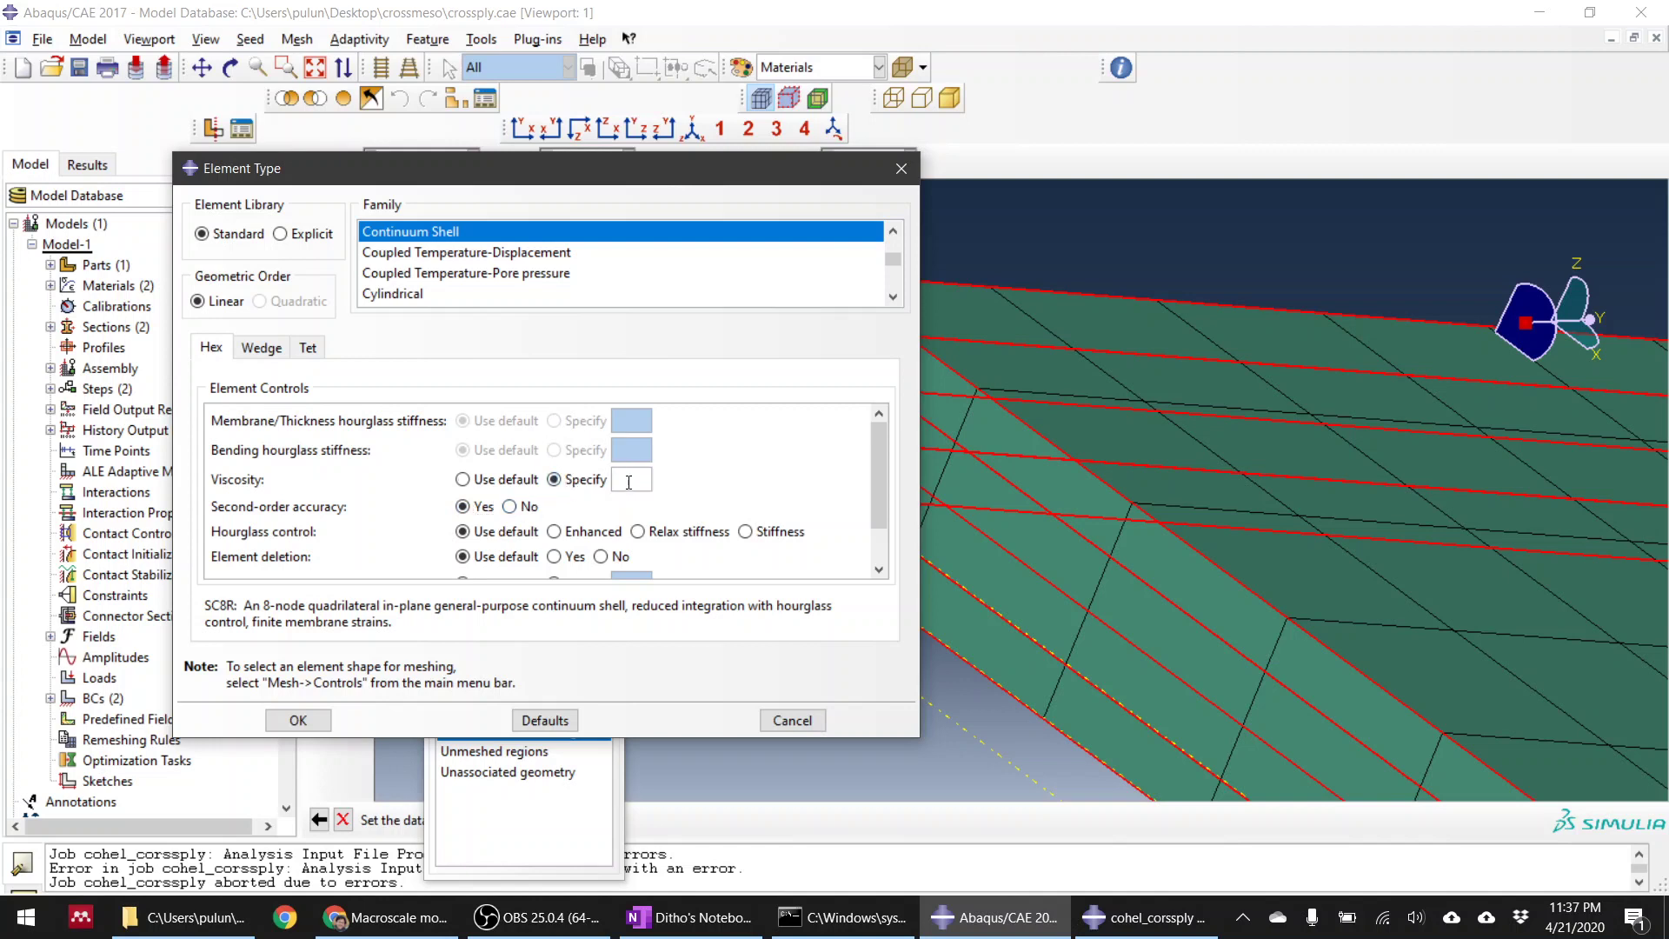
type("0.001")
left_click(553, 532)
scroll(558, 544, "down", 2)
left_click(555, 540)
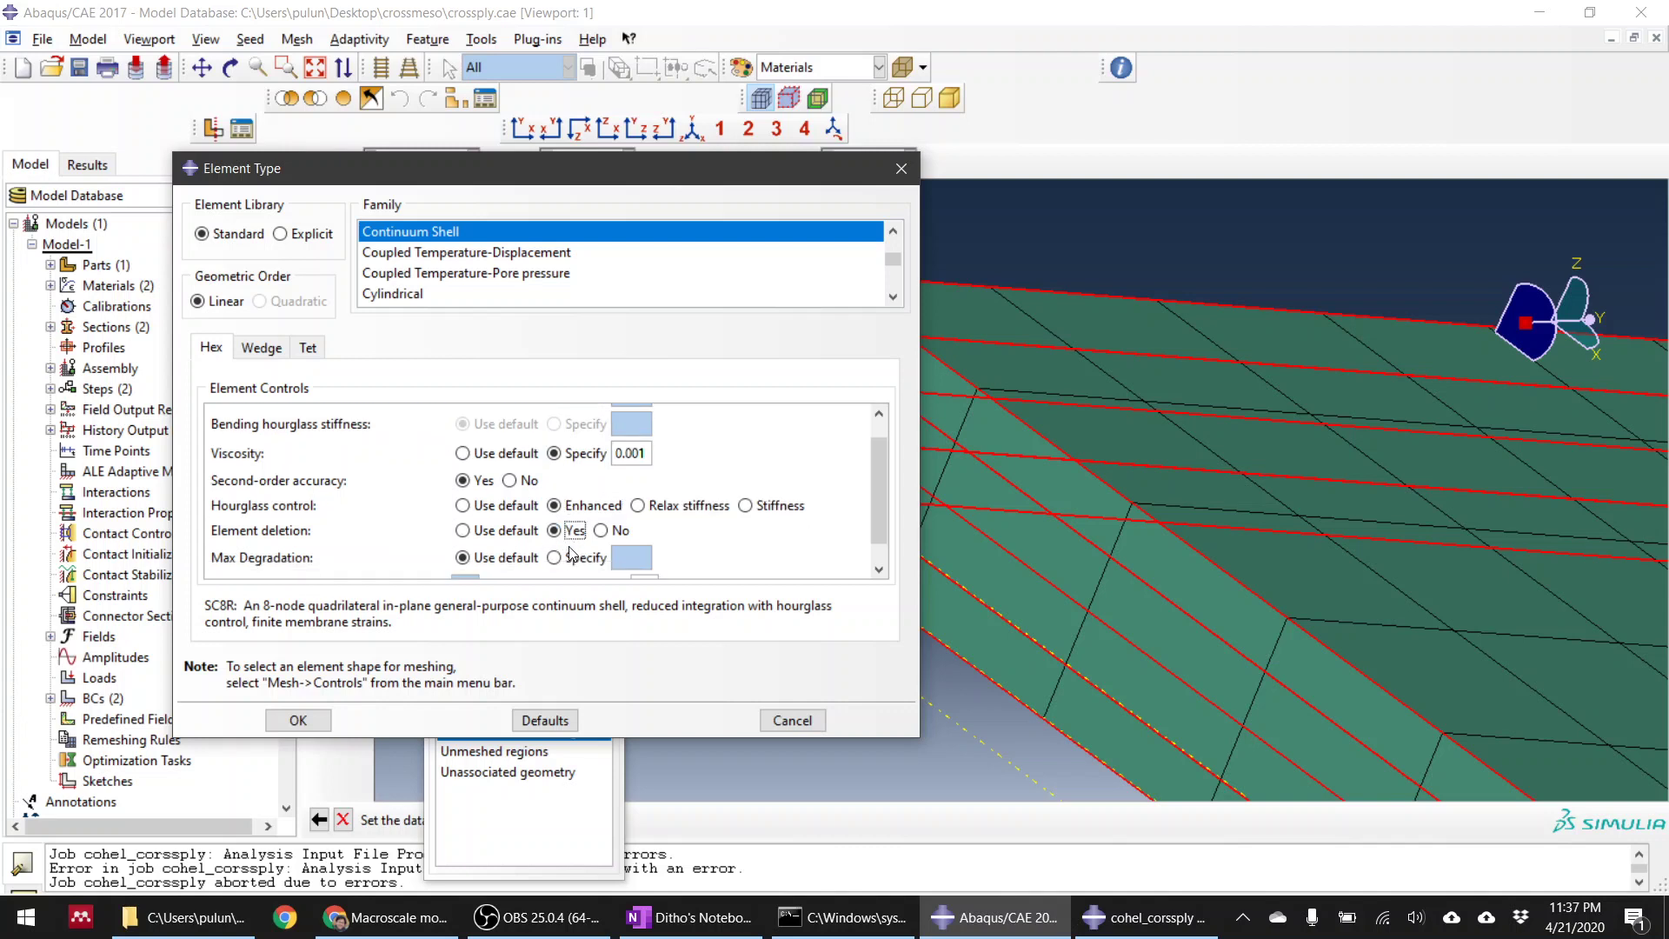
Step: Set the continuum shell elements' max degradation to 0.999 and apply the element type to the plies
scroll(561, 551, "down", 2)
left_click(556, 541)
type("0.999")
scroll(633, 560, "down", 1)
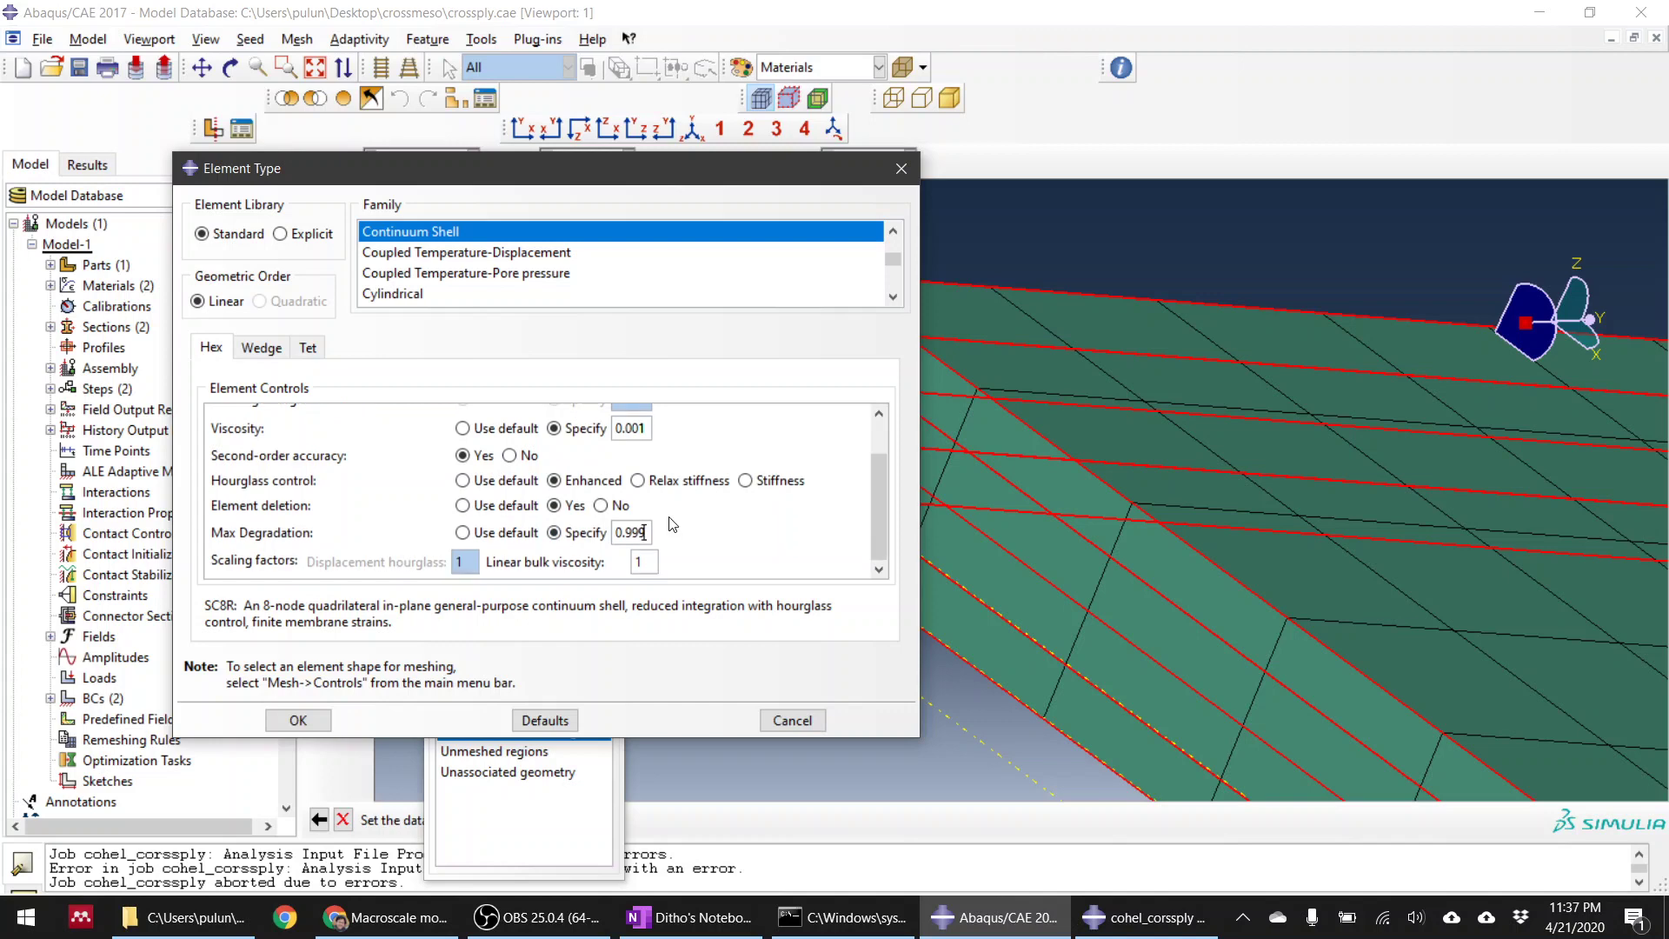
left_click(298, 720)
left_click(668, 820)
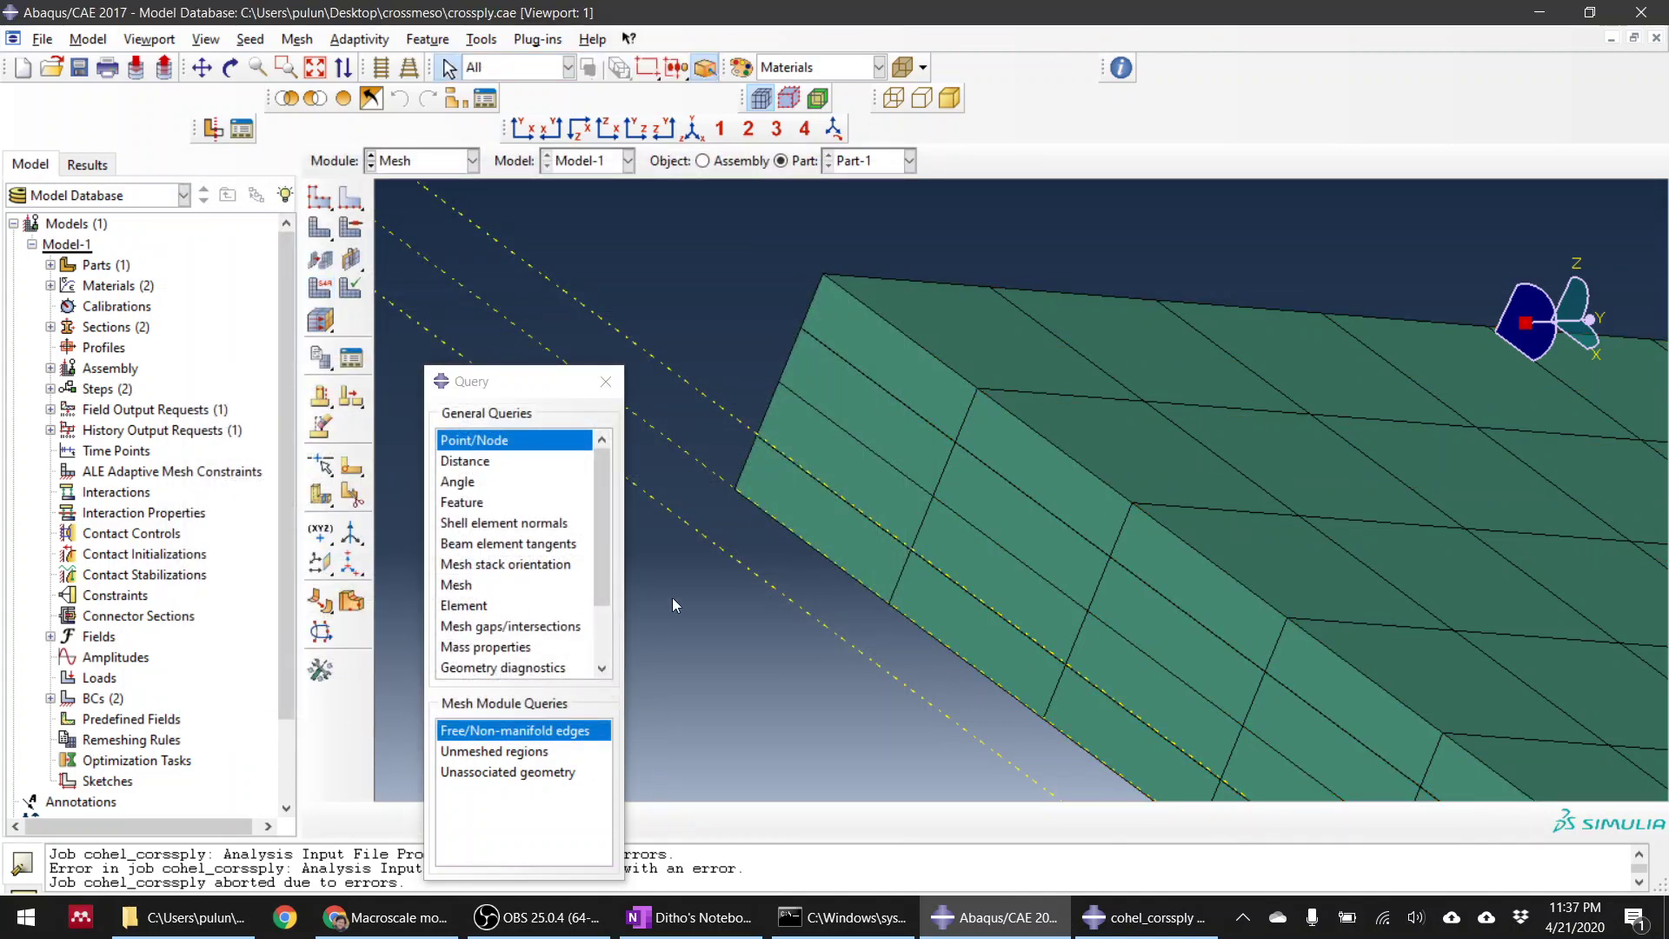
Step: Save the model database and resubmit the cohel_corssply job for analysis
key("ctrl+s")
left_click(472, 160)
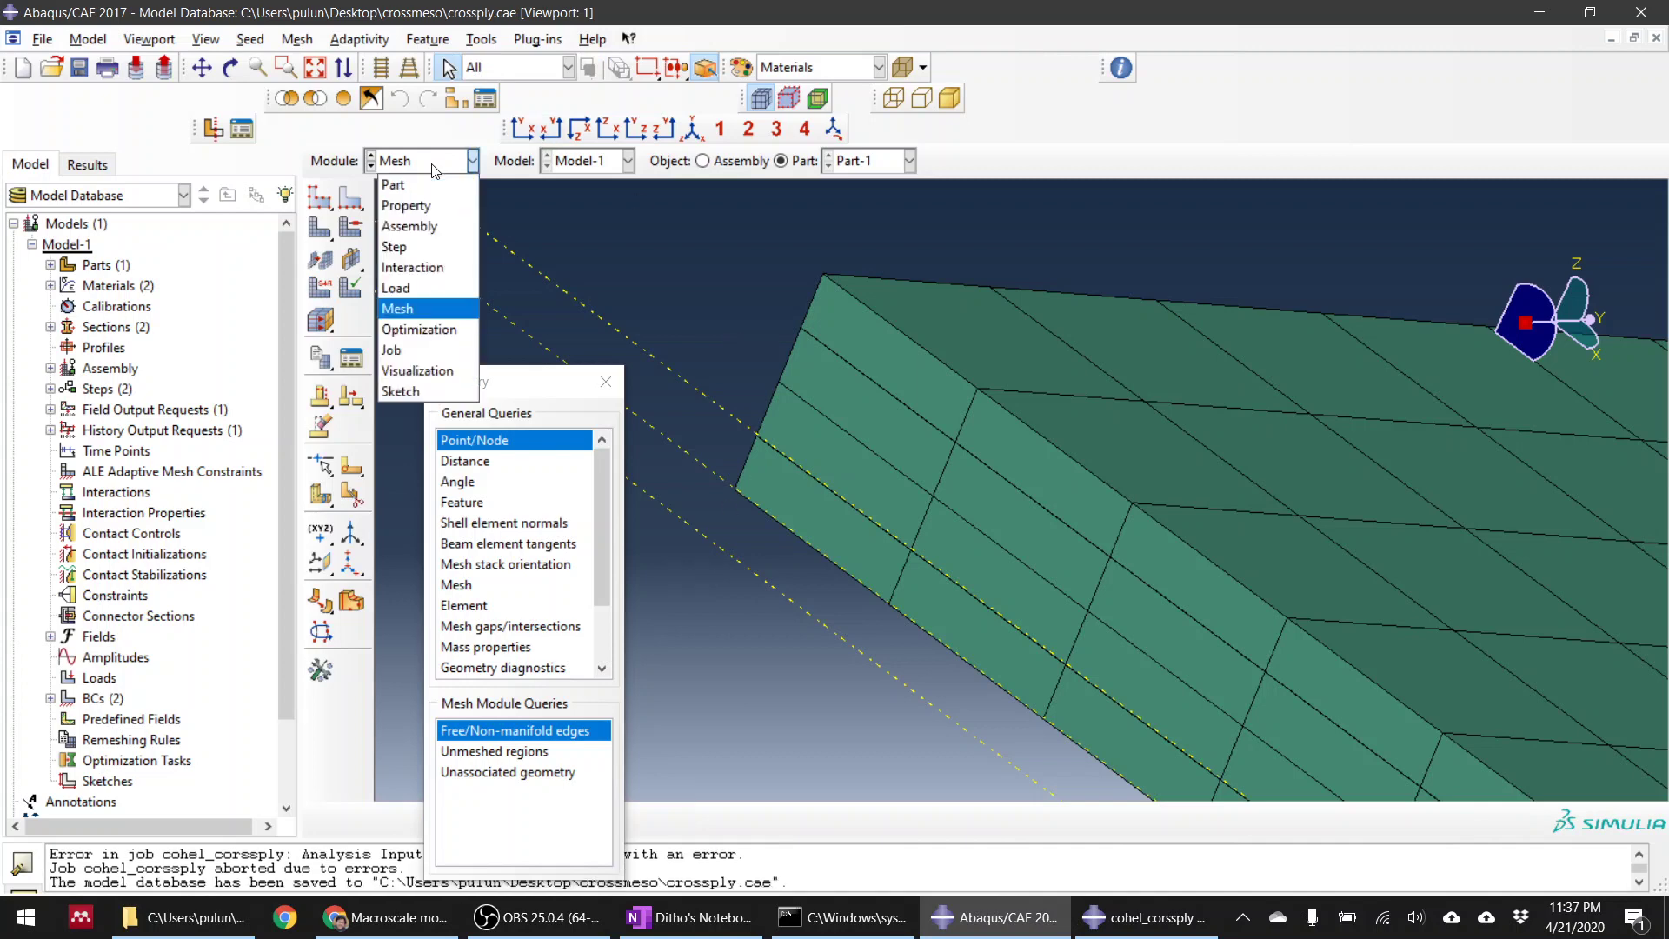
left_click(422, 348)
left_click(541, 452)
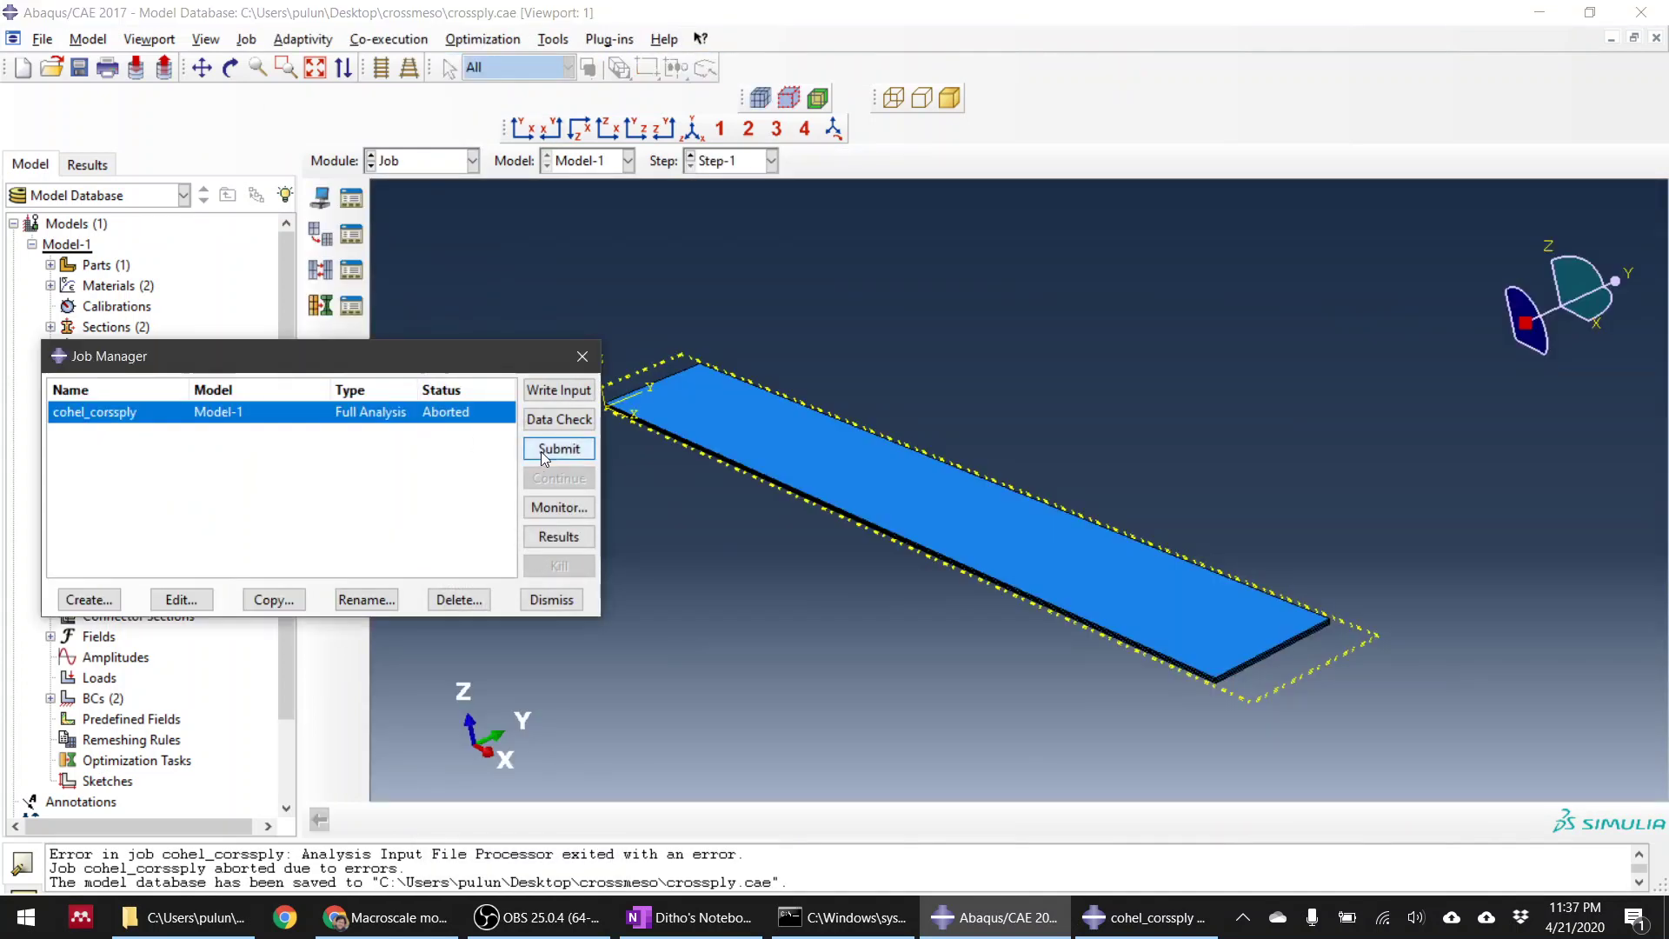
left_click(1164, 546)
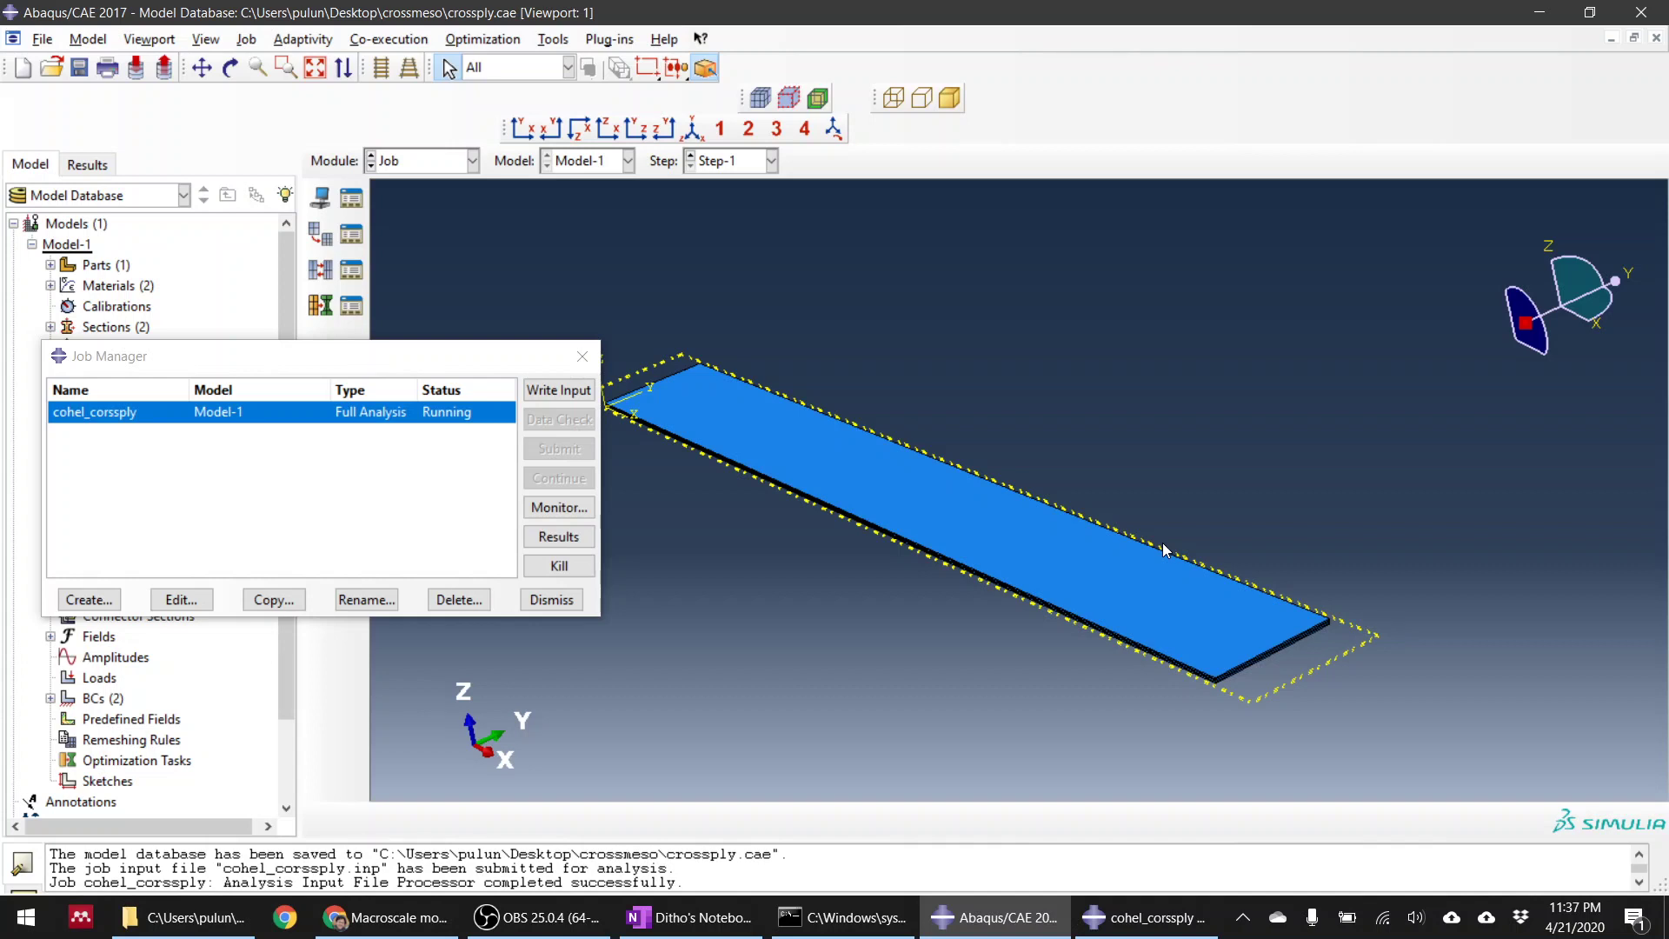
Step: Review the model's material definitions and section types in the Property module, and close both managers
left_click(416, 164)
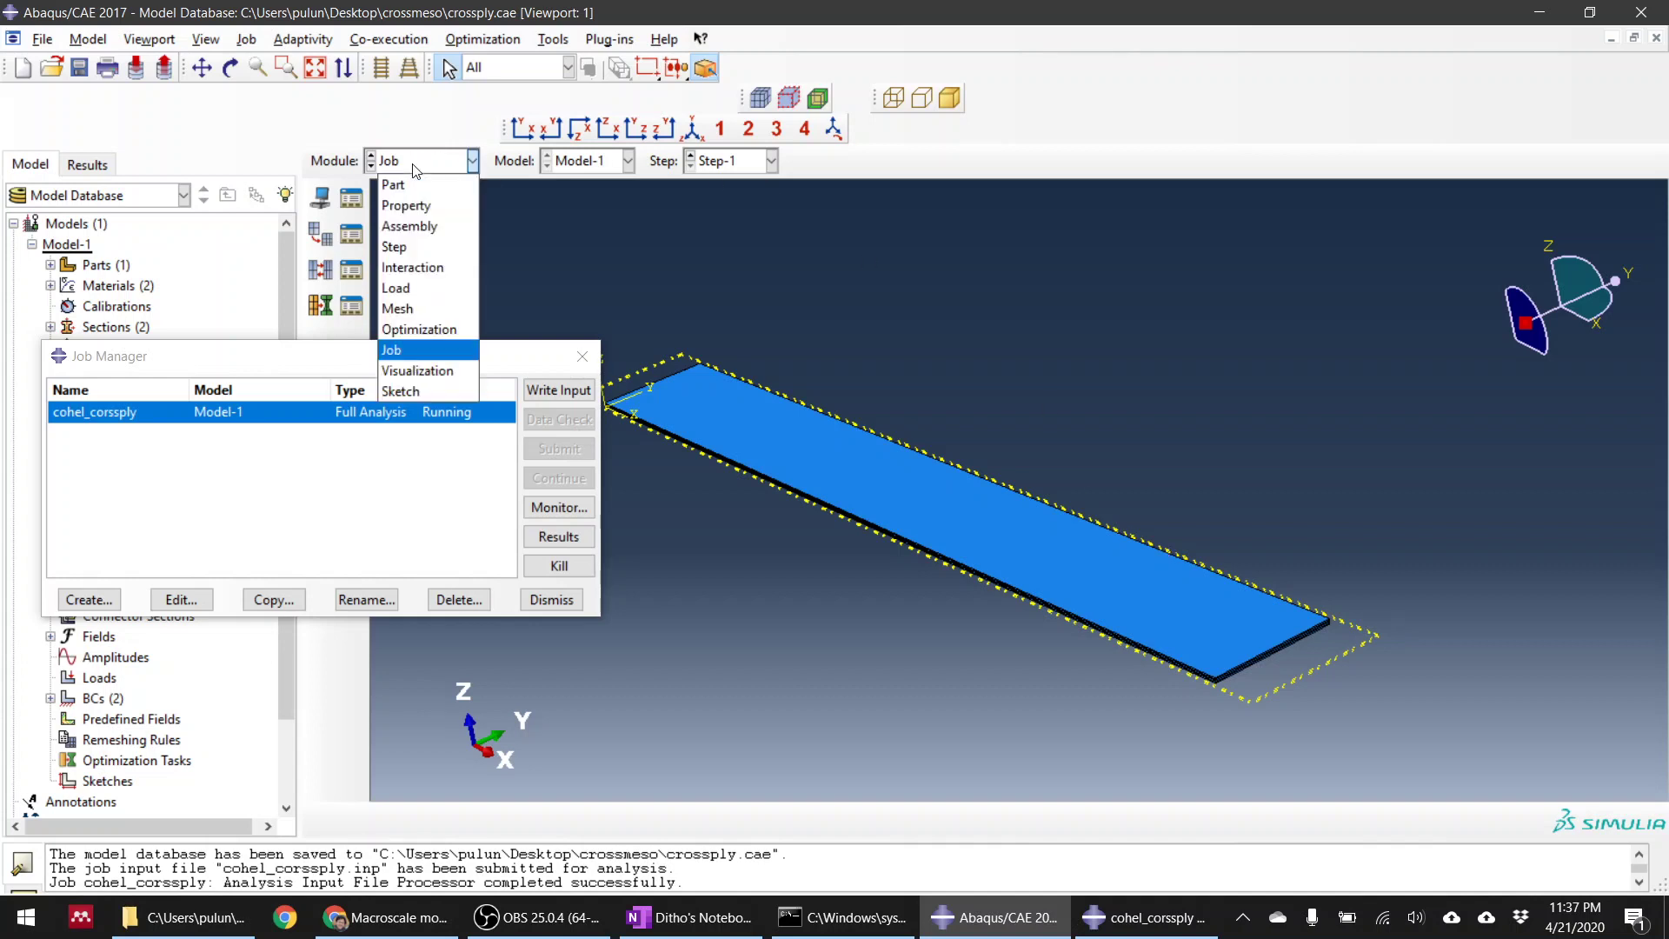
left_click(406, 205)
left_click(351, 199)
left_click(351, 233)
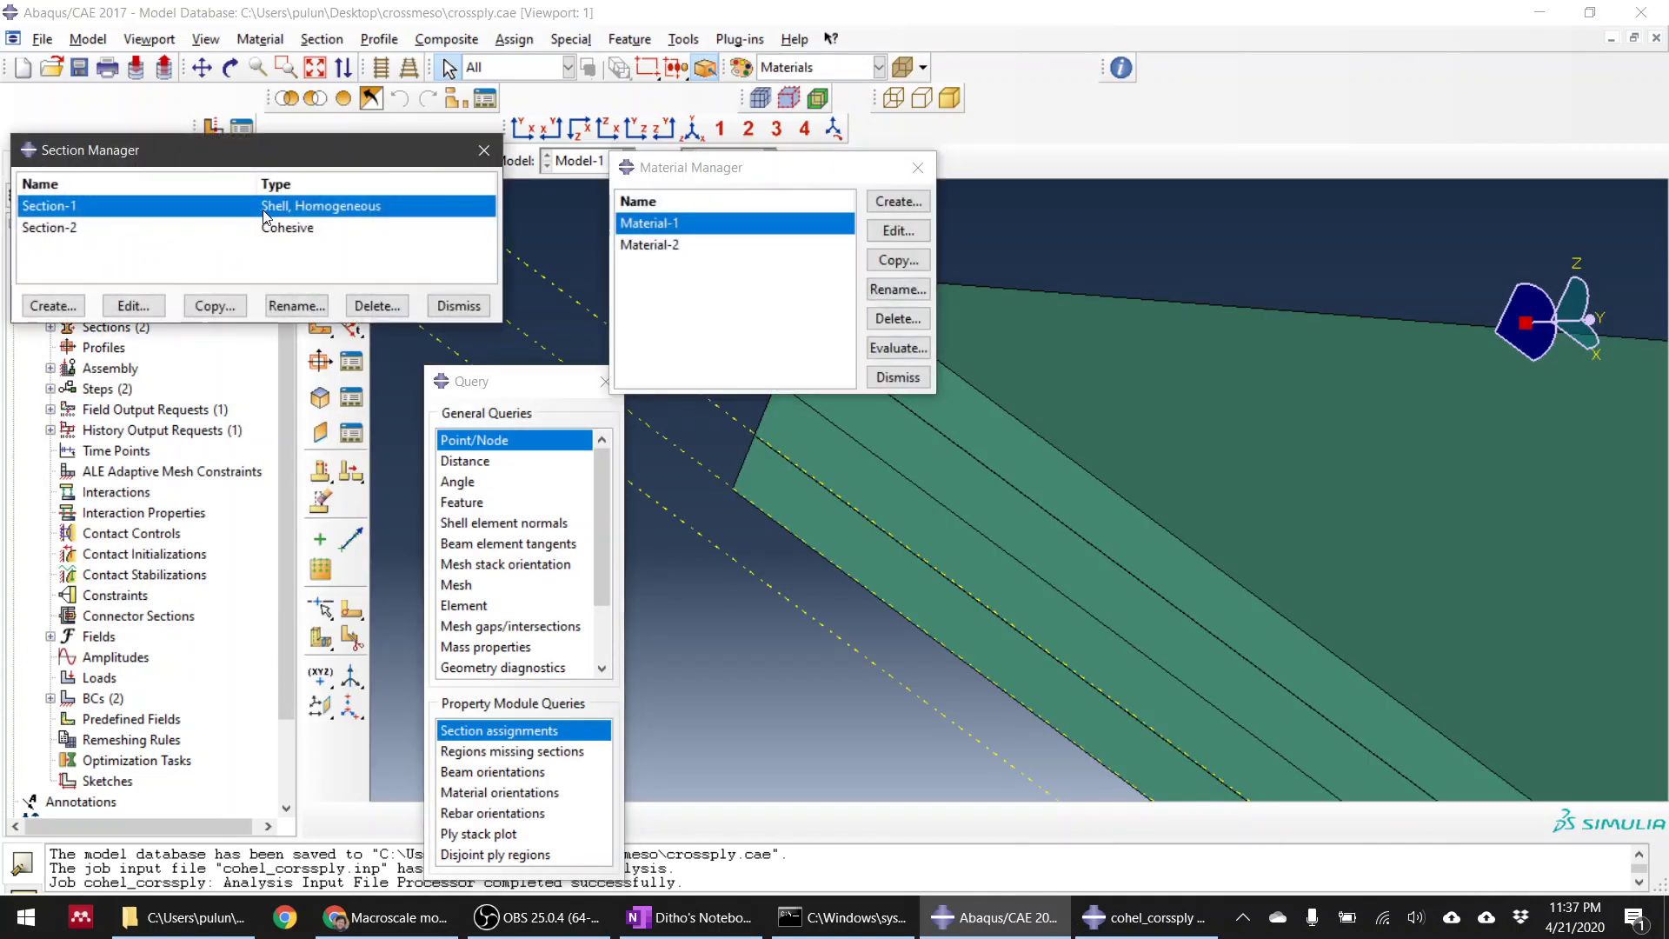
left_click(897, 378)
left_click(458, 305)
Step: Return to the Job module, open the cohel_corssply monitor, and read through the job's errors and warnings
left_click(426, 161)
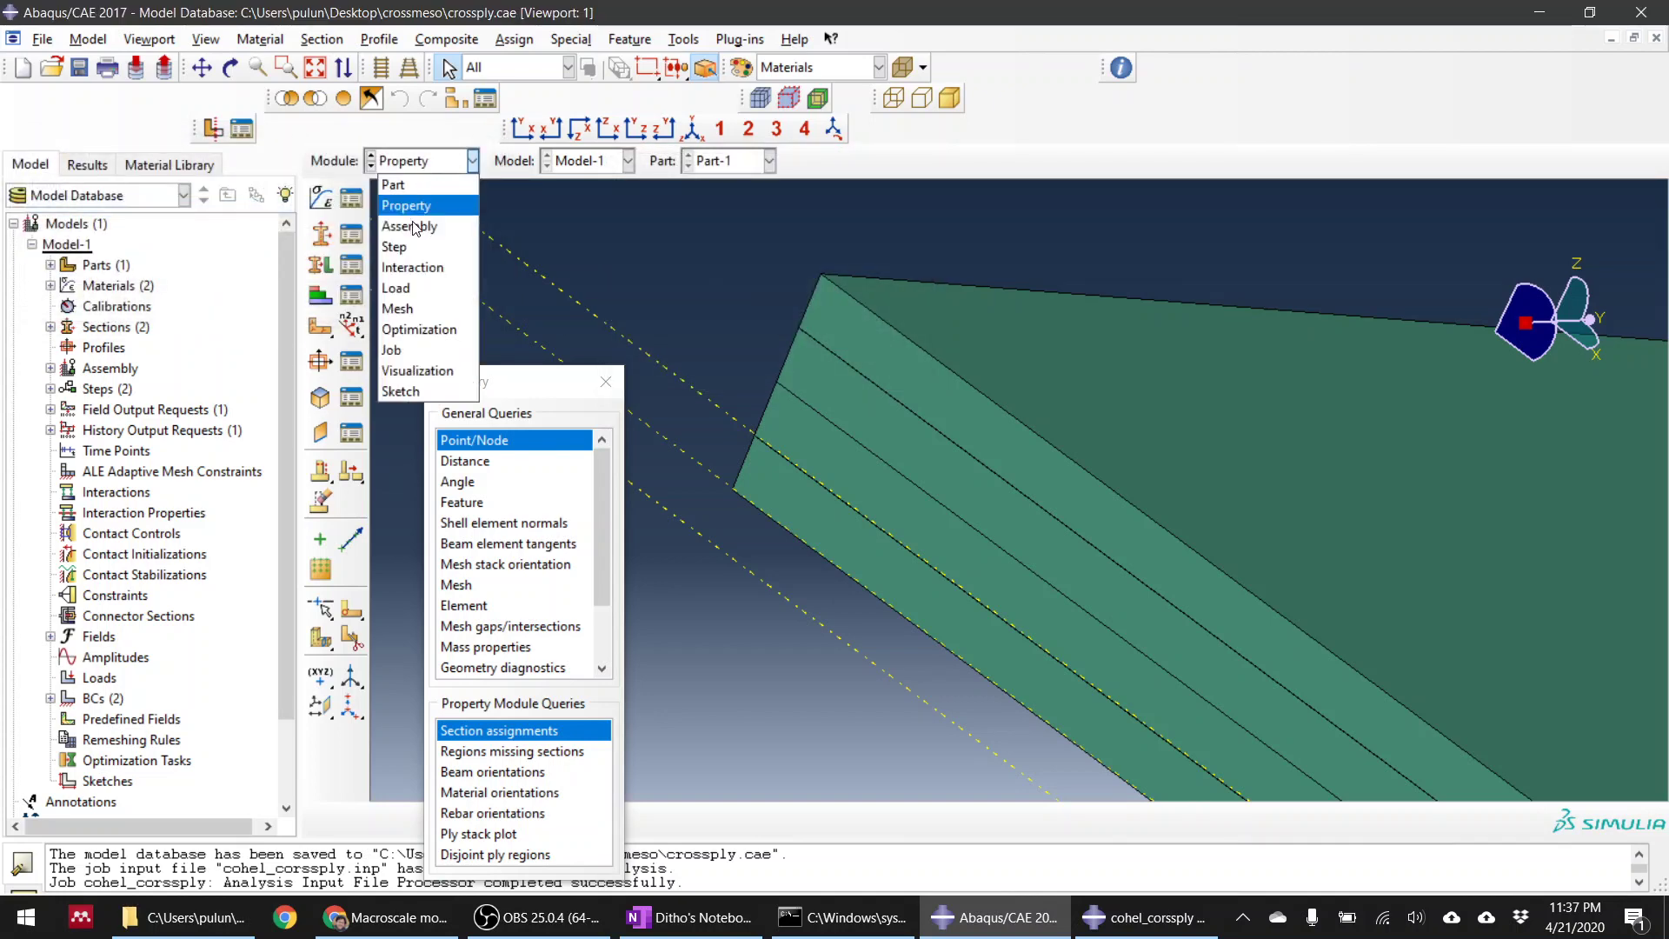
left_click(420, 350)
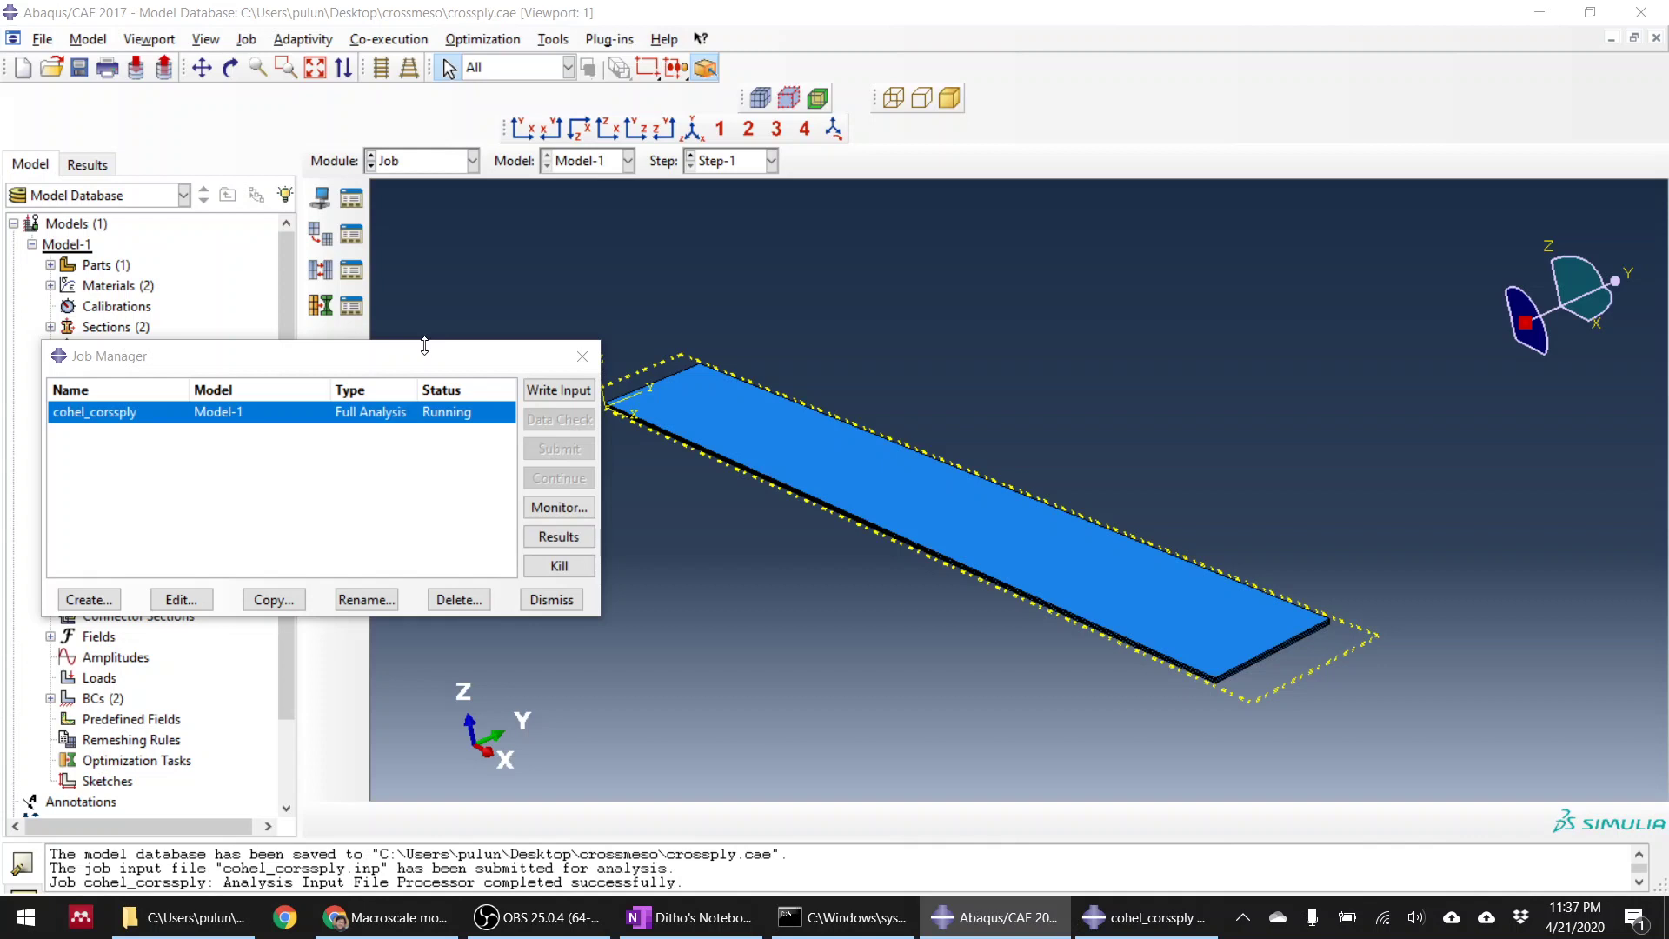
left_click(562, 511)
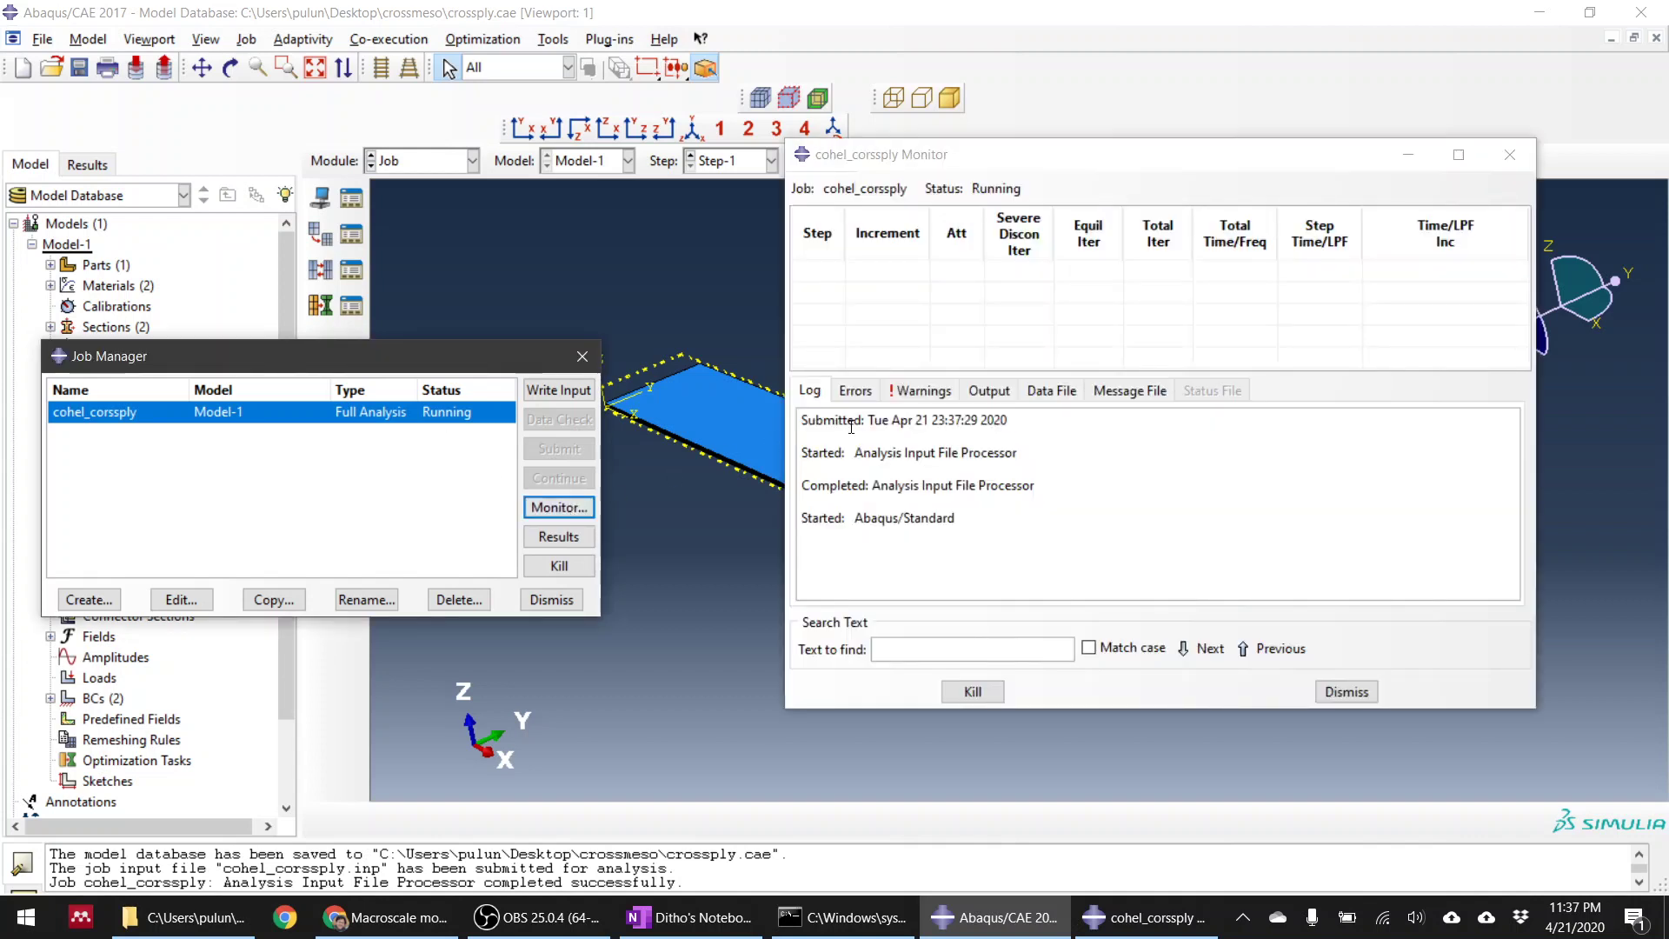
left_click(884, 393)
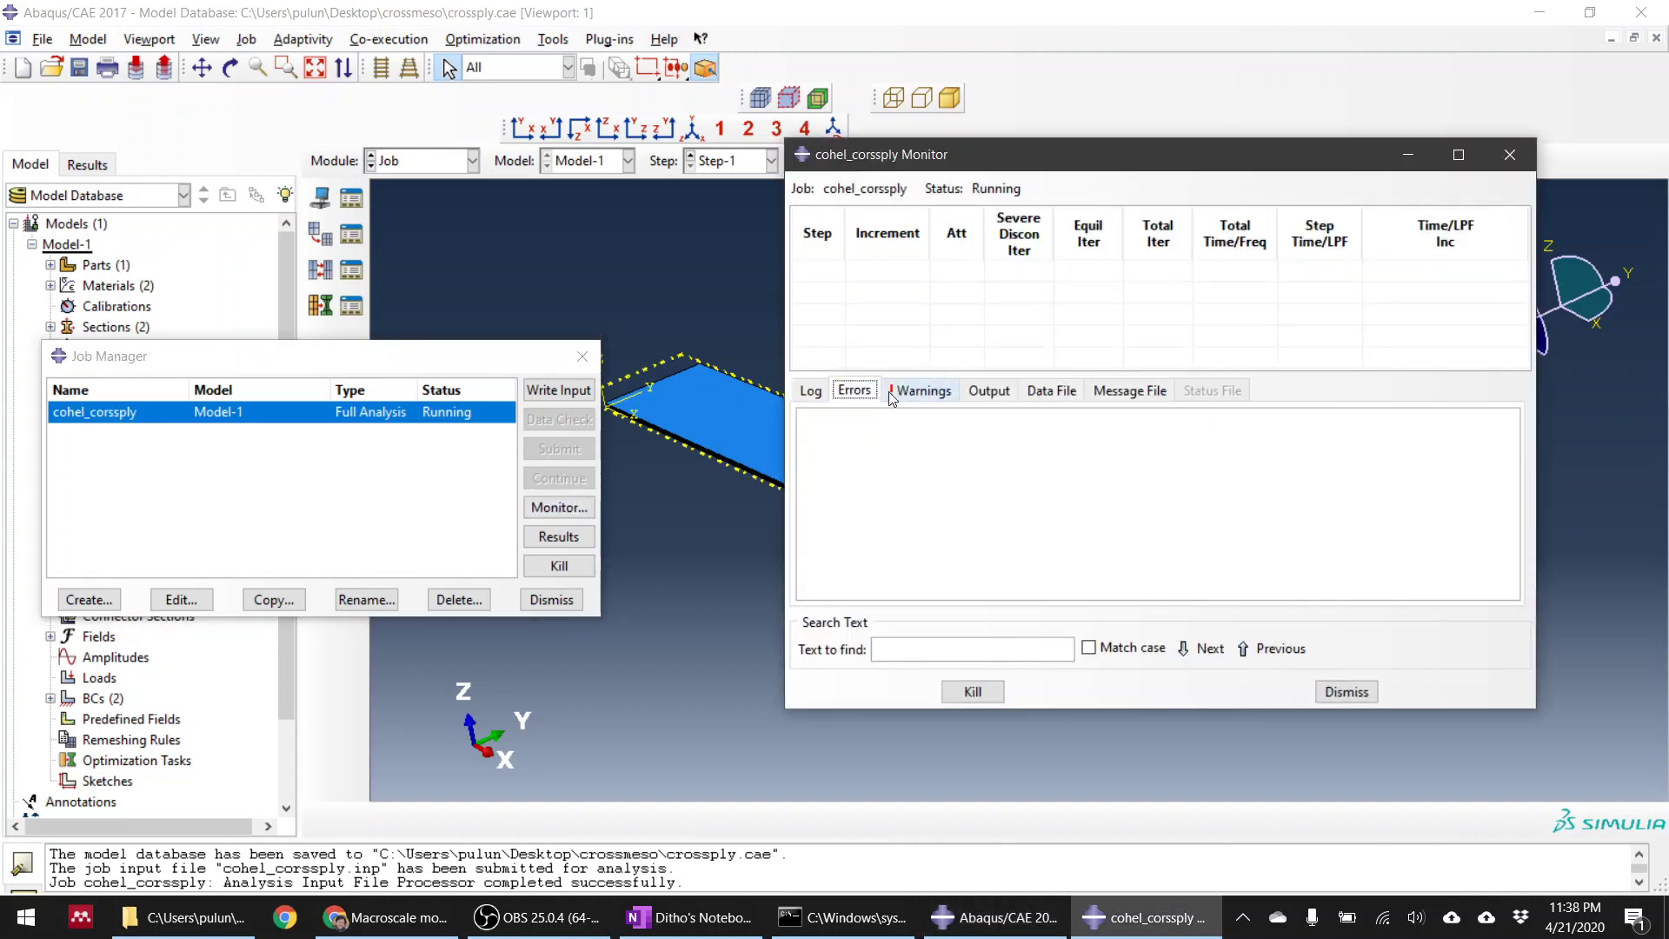
scroll(990, 520, "up", 10)
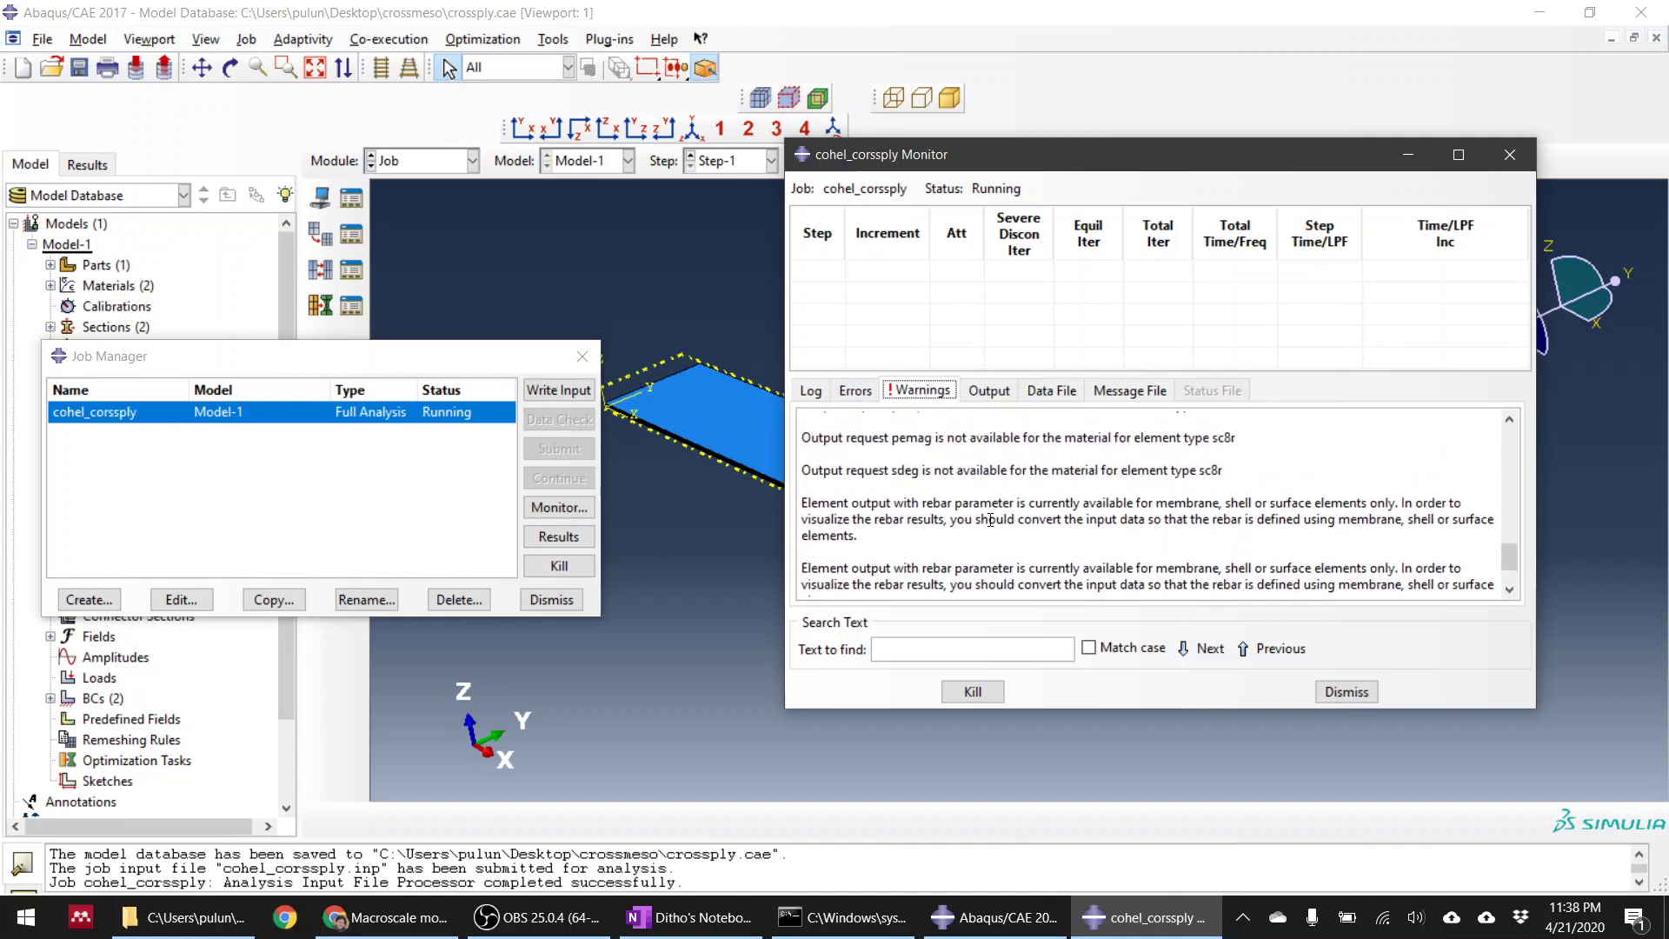
scroll(991, 519, "up", 5)
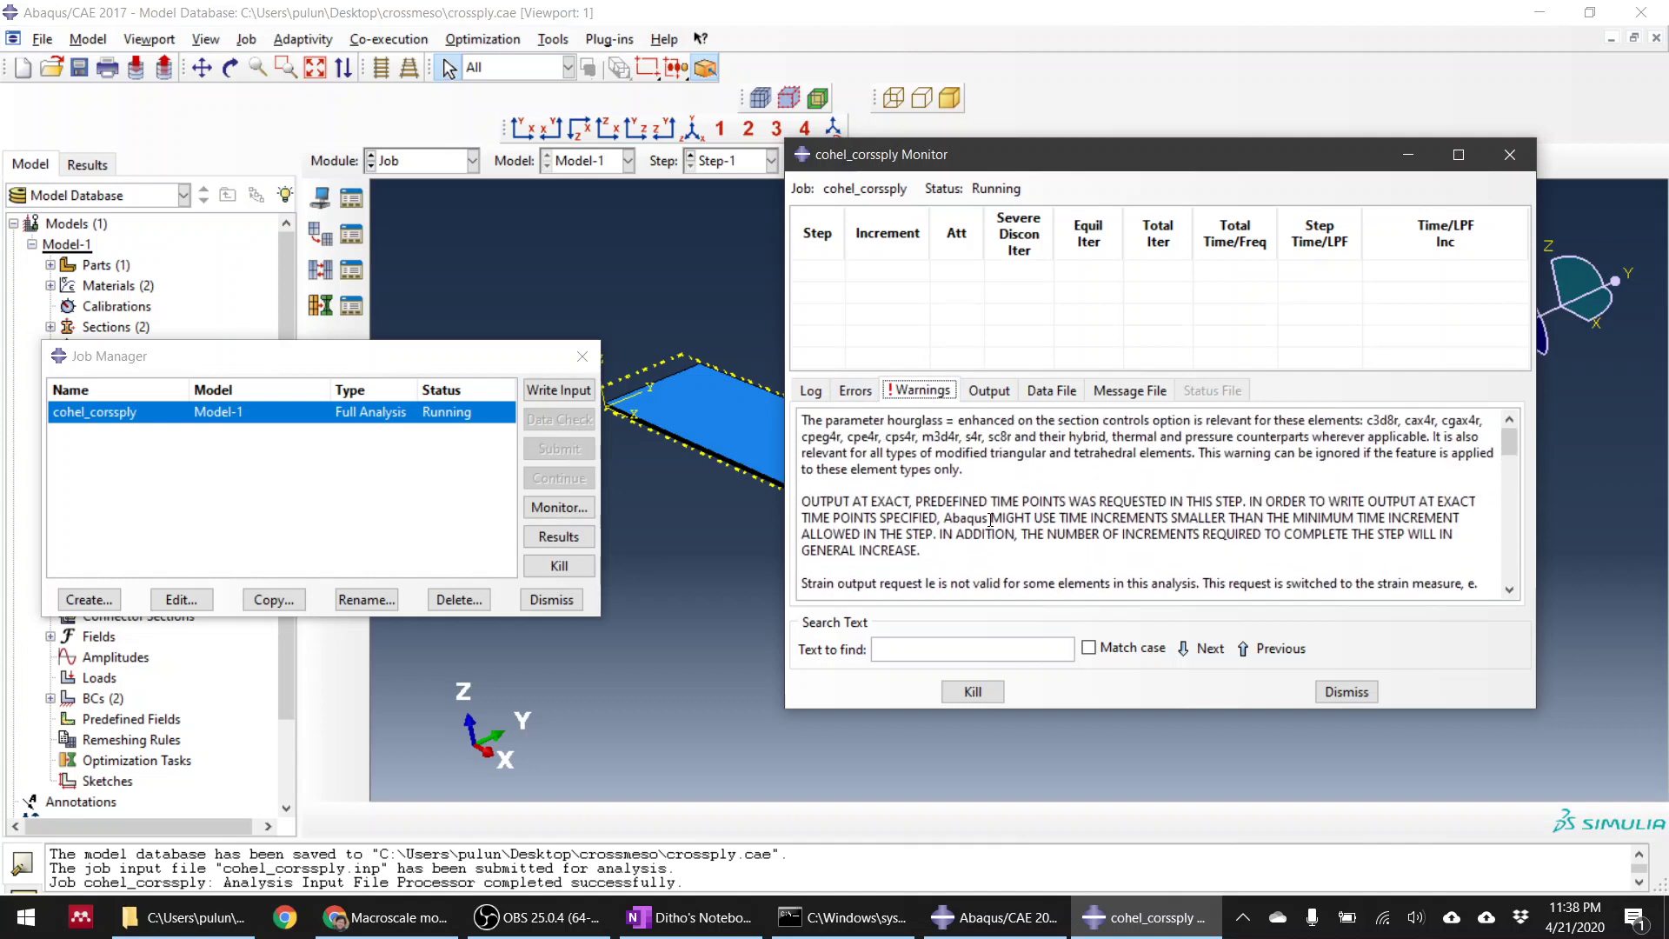
scroll(990, 520, "down", 6)
scroll(1012, 495, "down", 8)
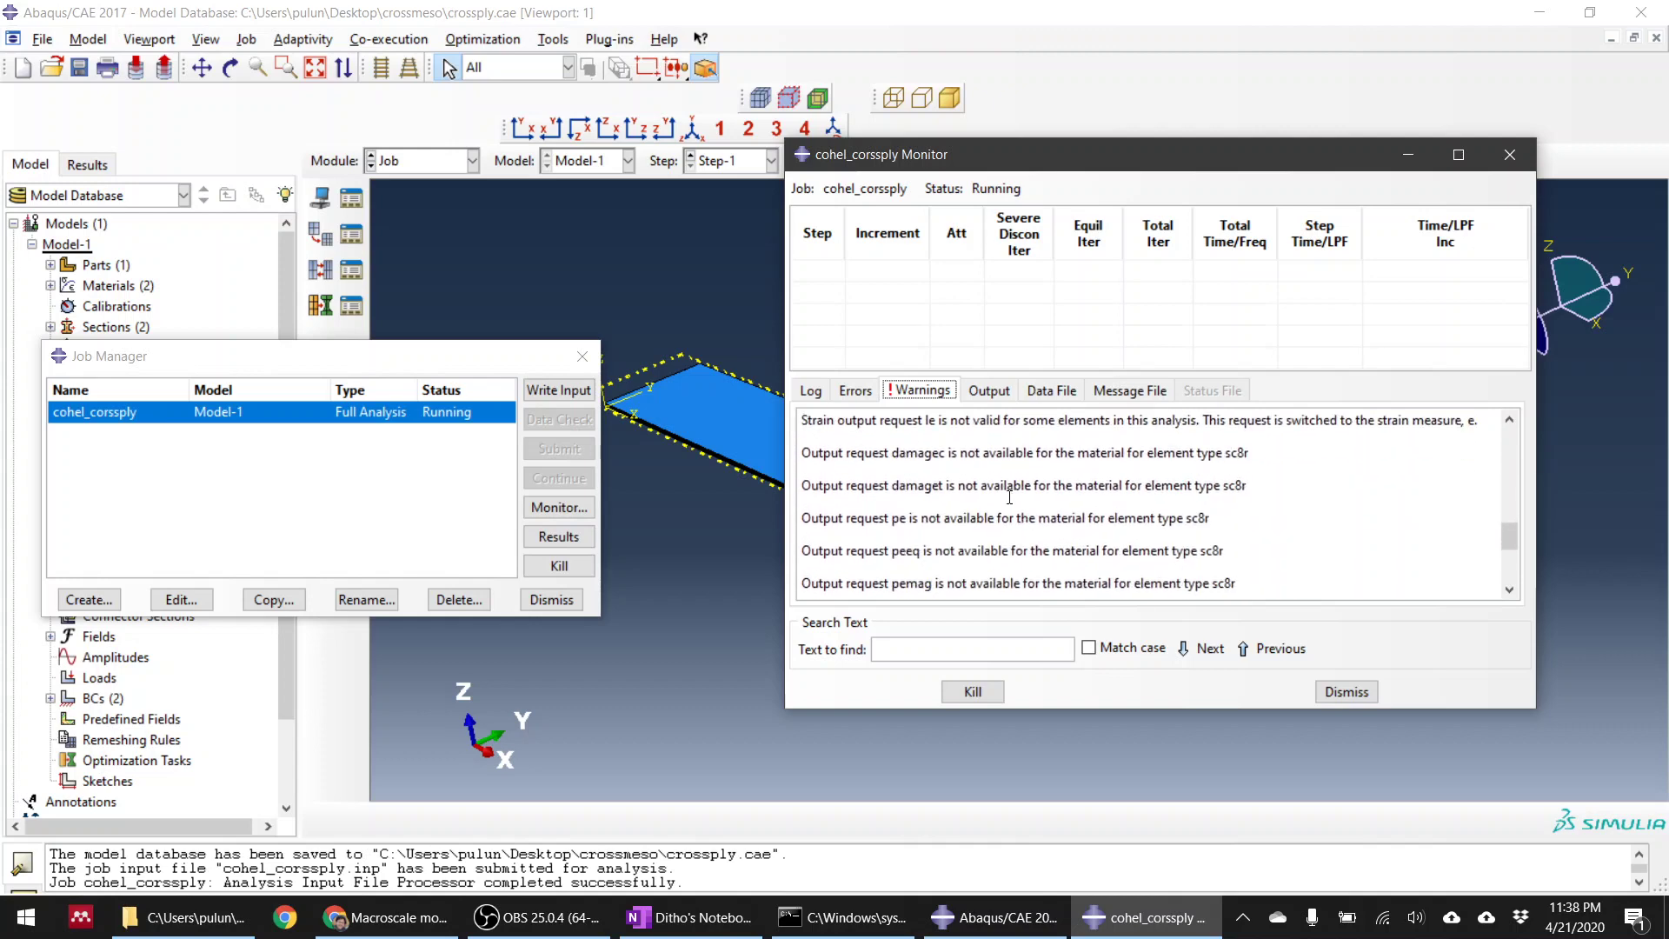
scroll(1010, 498, "down", 2)
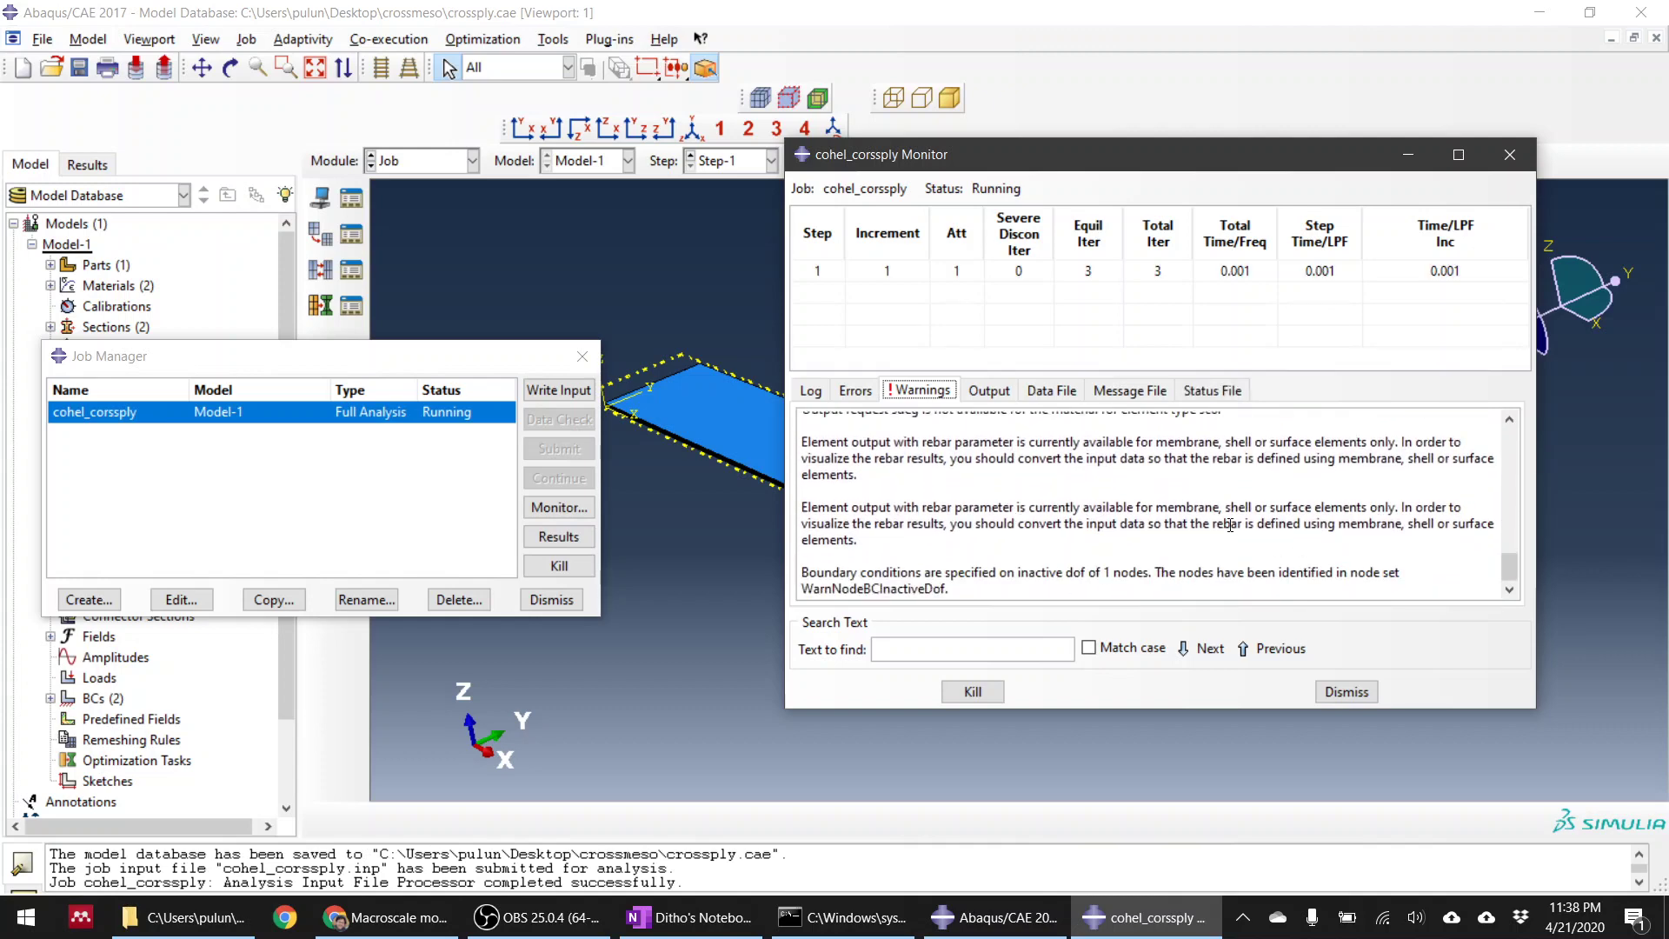
scroll(1229, 523, "up", 7)
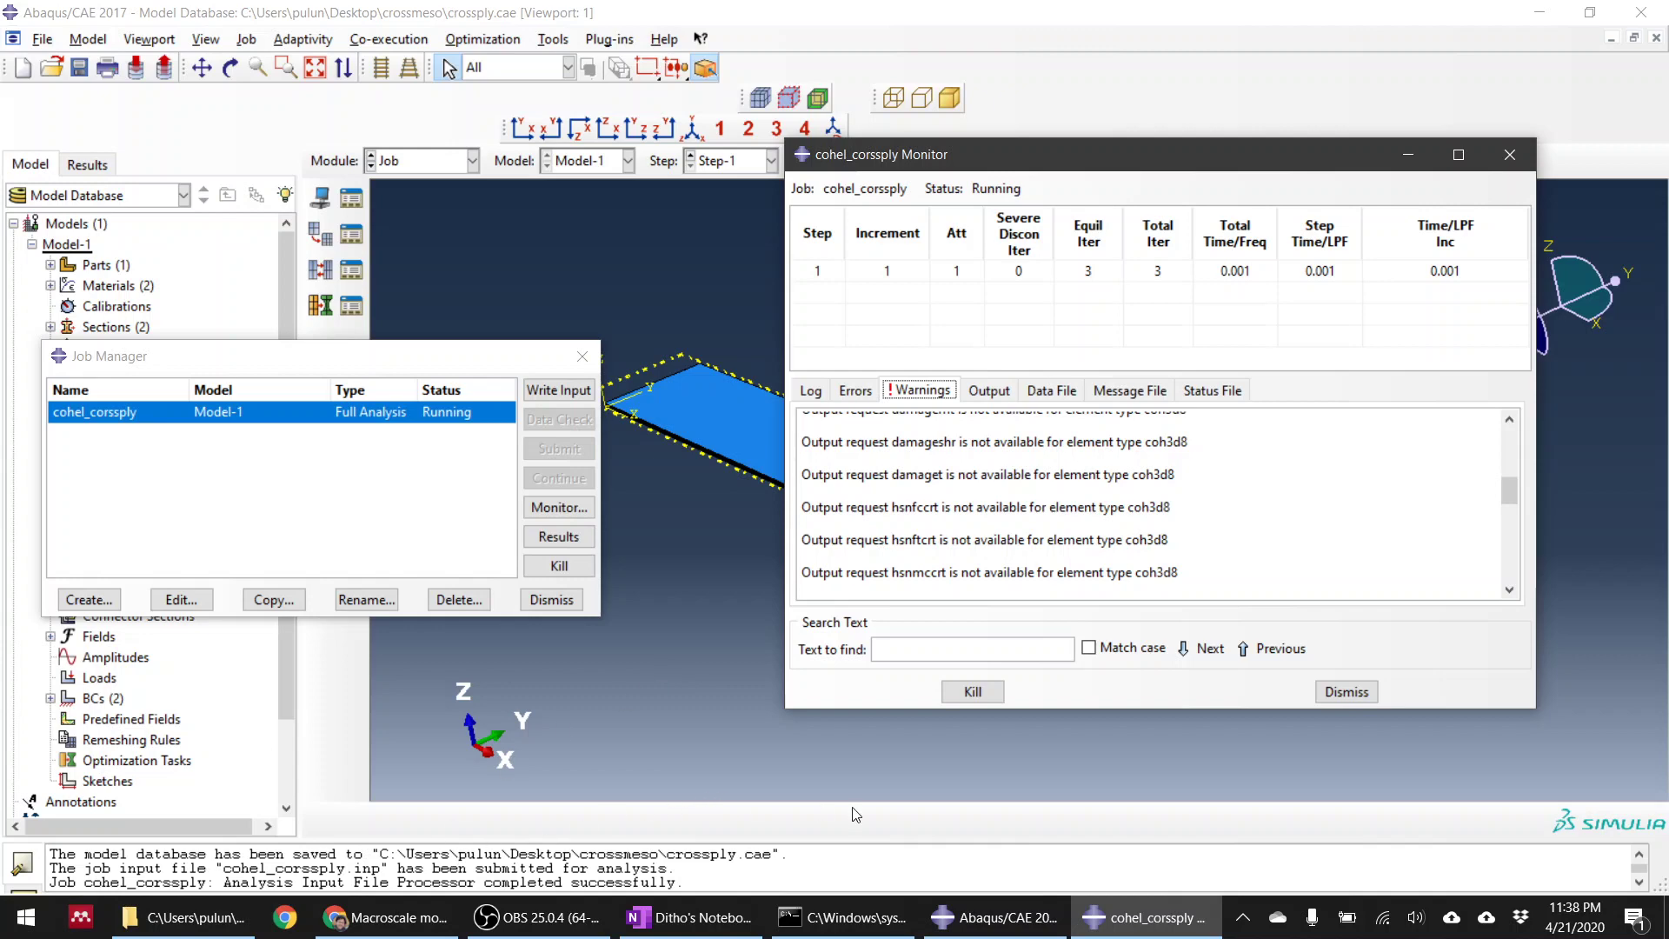
left_click(524, 917)
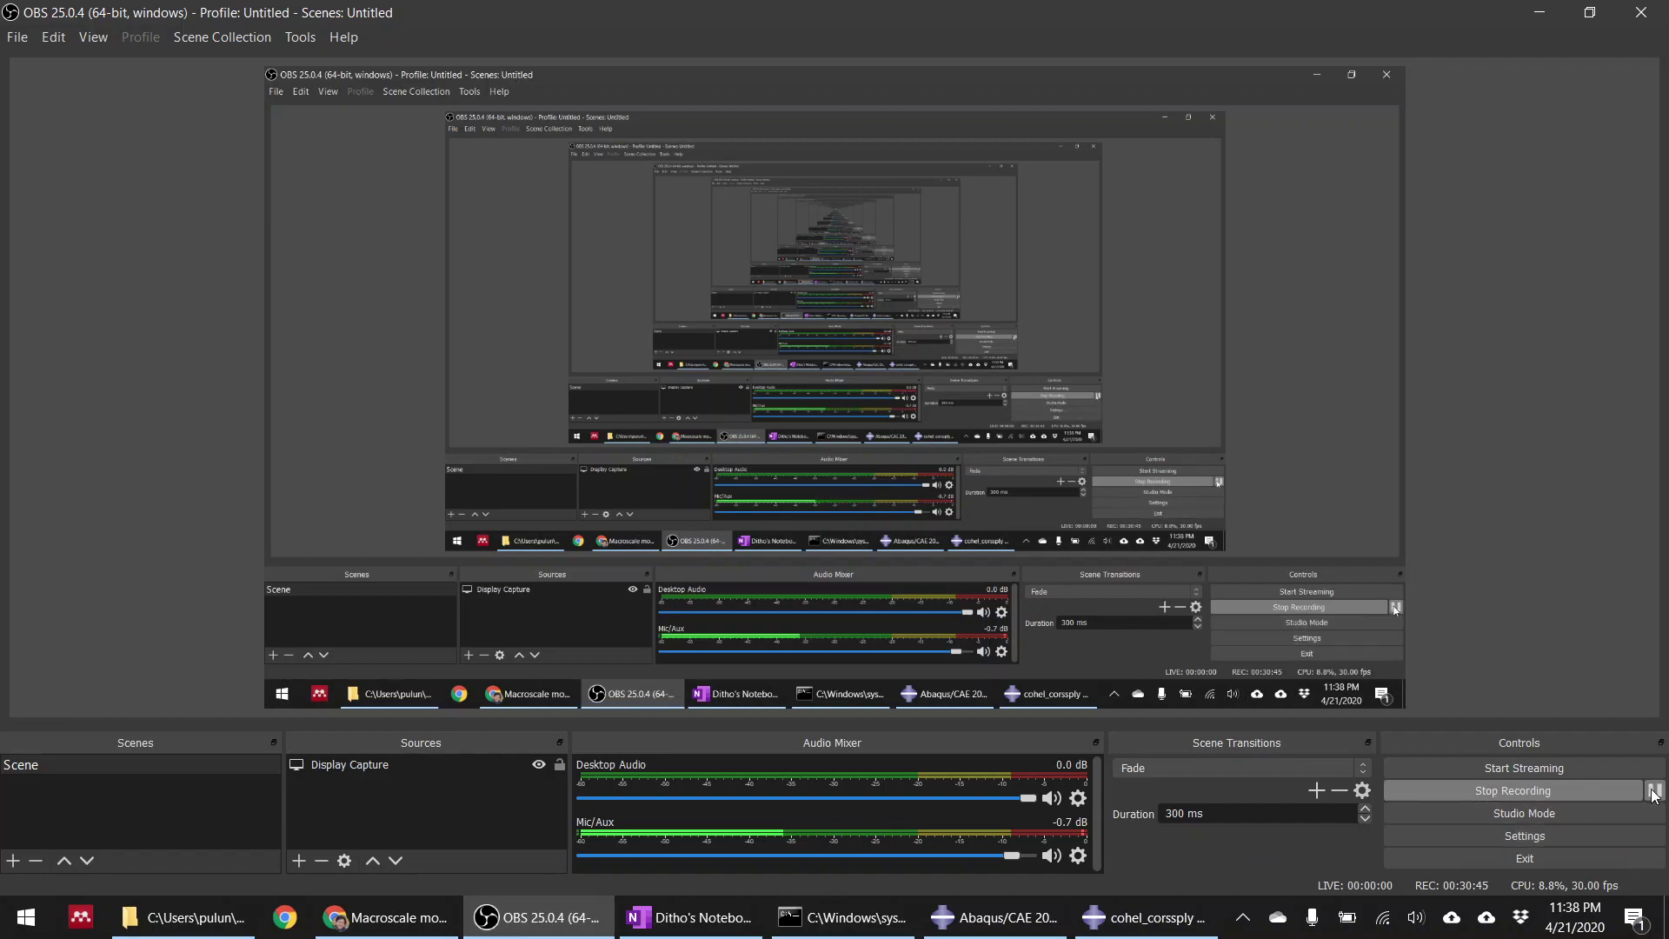
left_click(1654, 791)
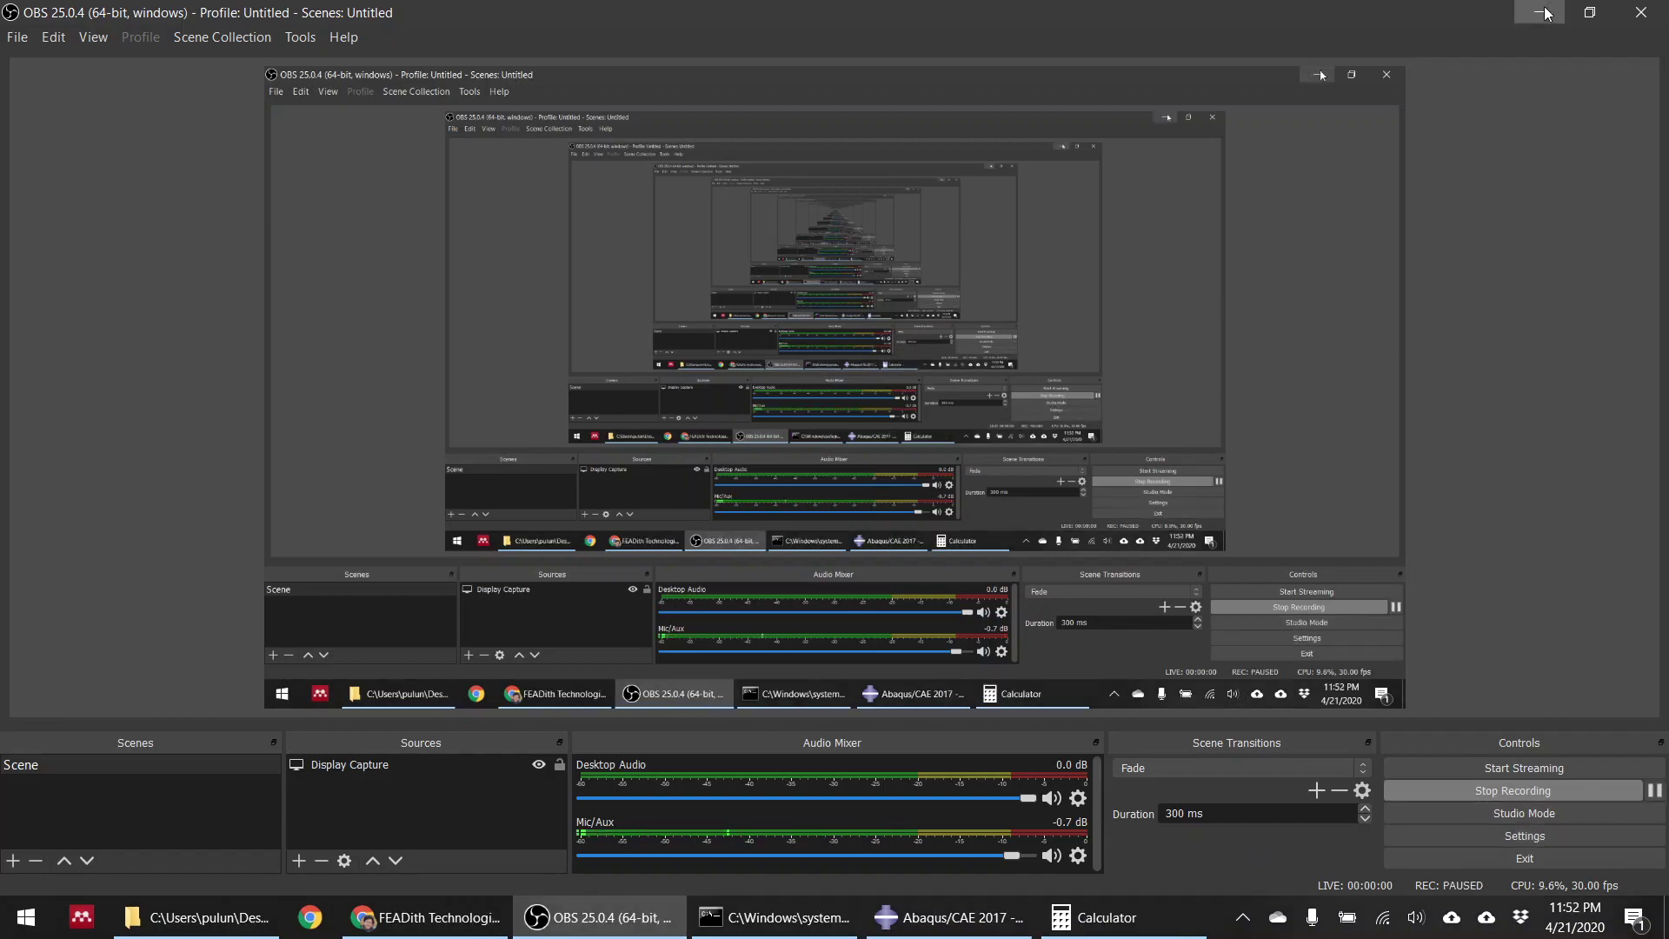
left_click(1545, 12)
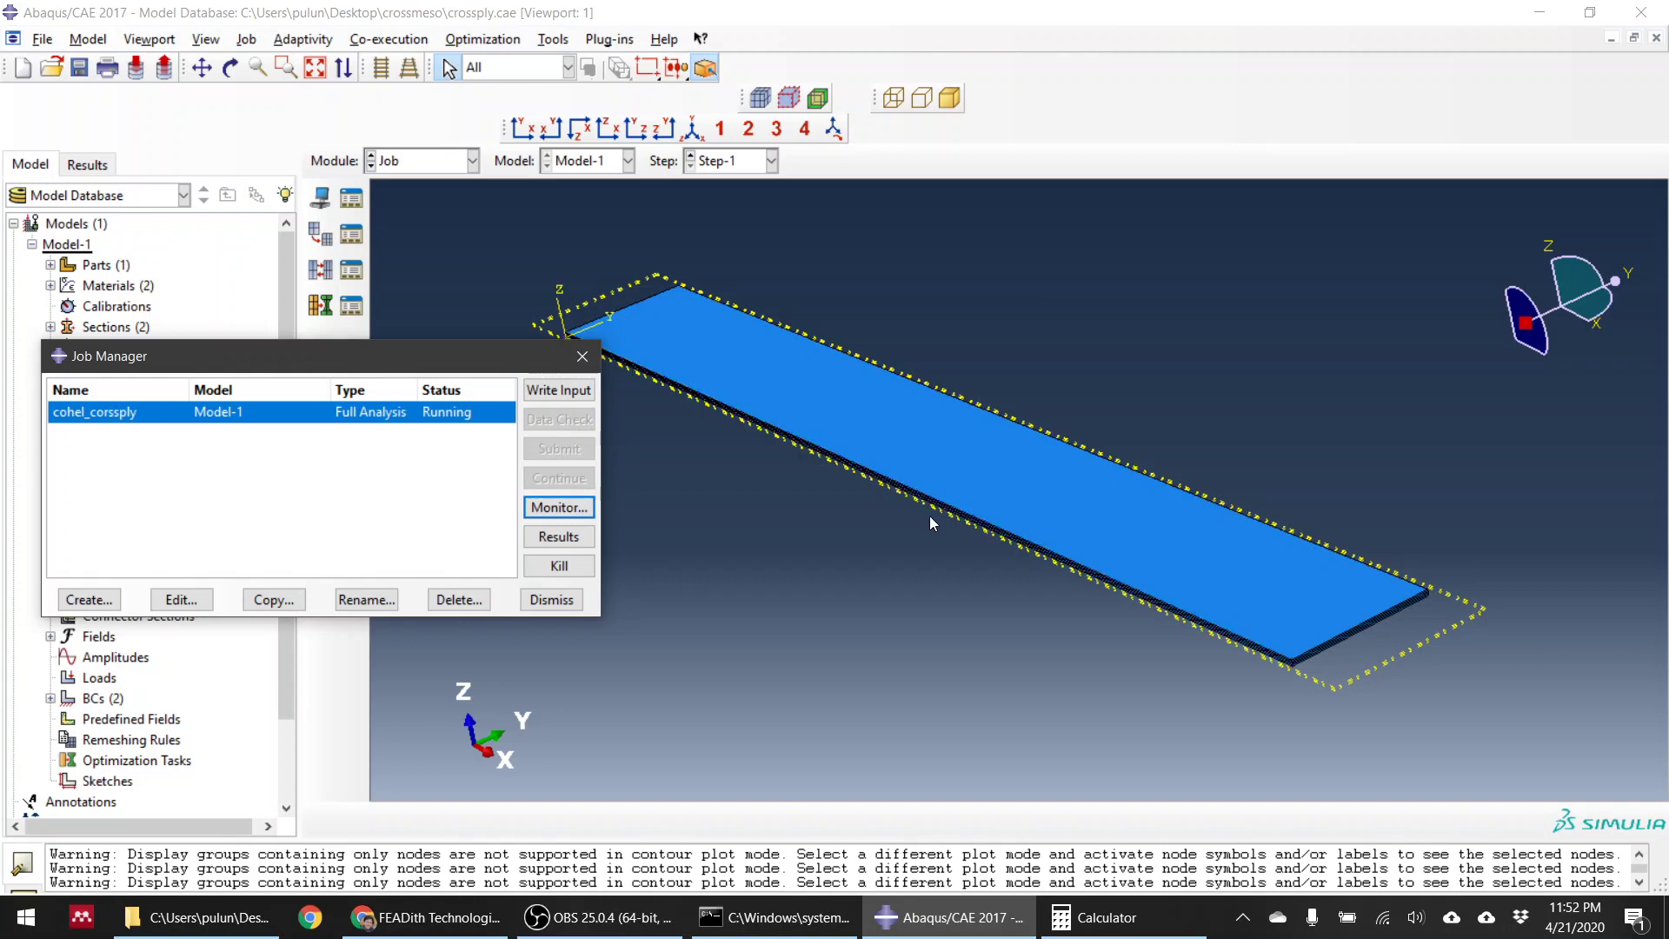
Step: Examine the stacked plies and the thin cohesive interfaces between them at the laminate's near corner
scroll(1293, 634, "up", 5)
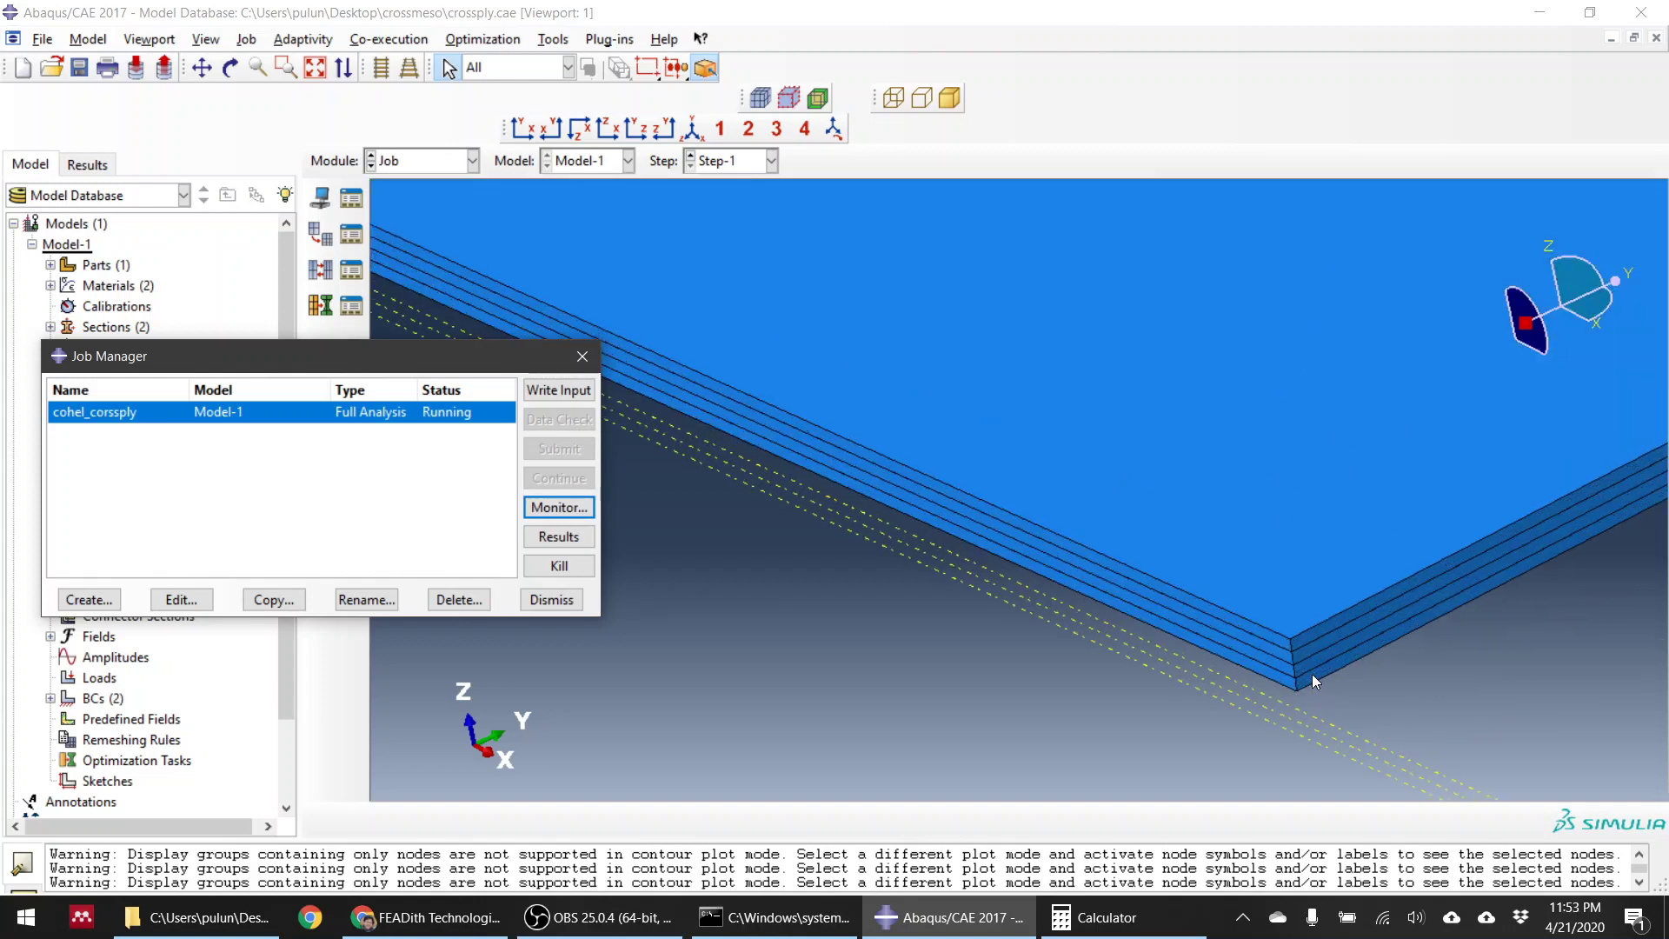
scroll(869, 614, "down", 3)
scroll(1121, 643, "up", 3)
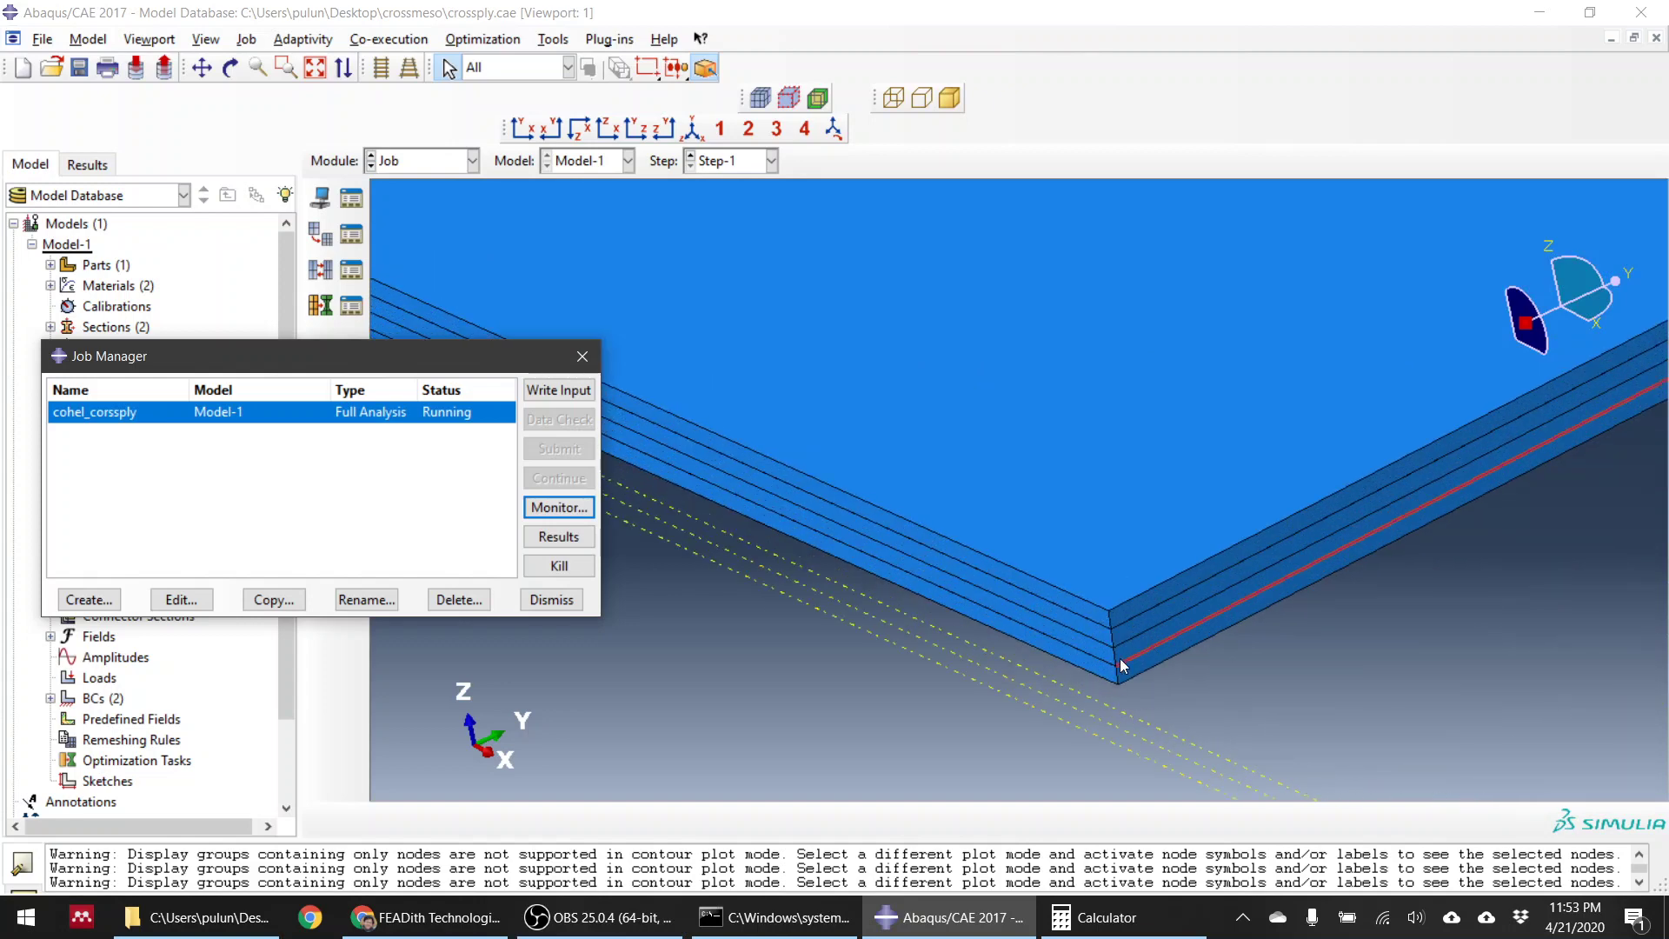
scroll(1115, 633, "up", 2)
scroll(1093, 596, "up", 2)
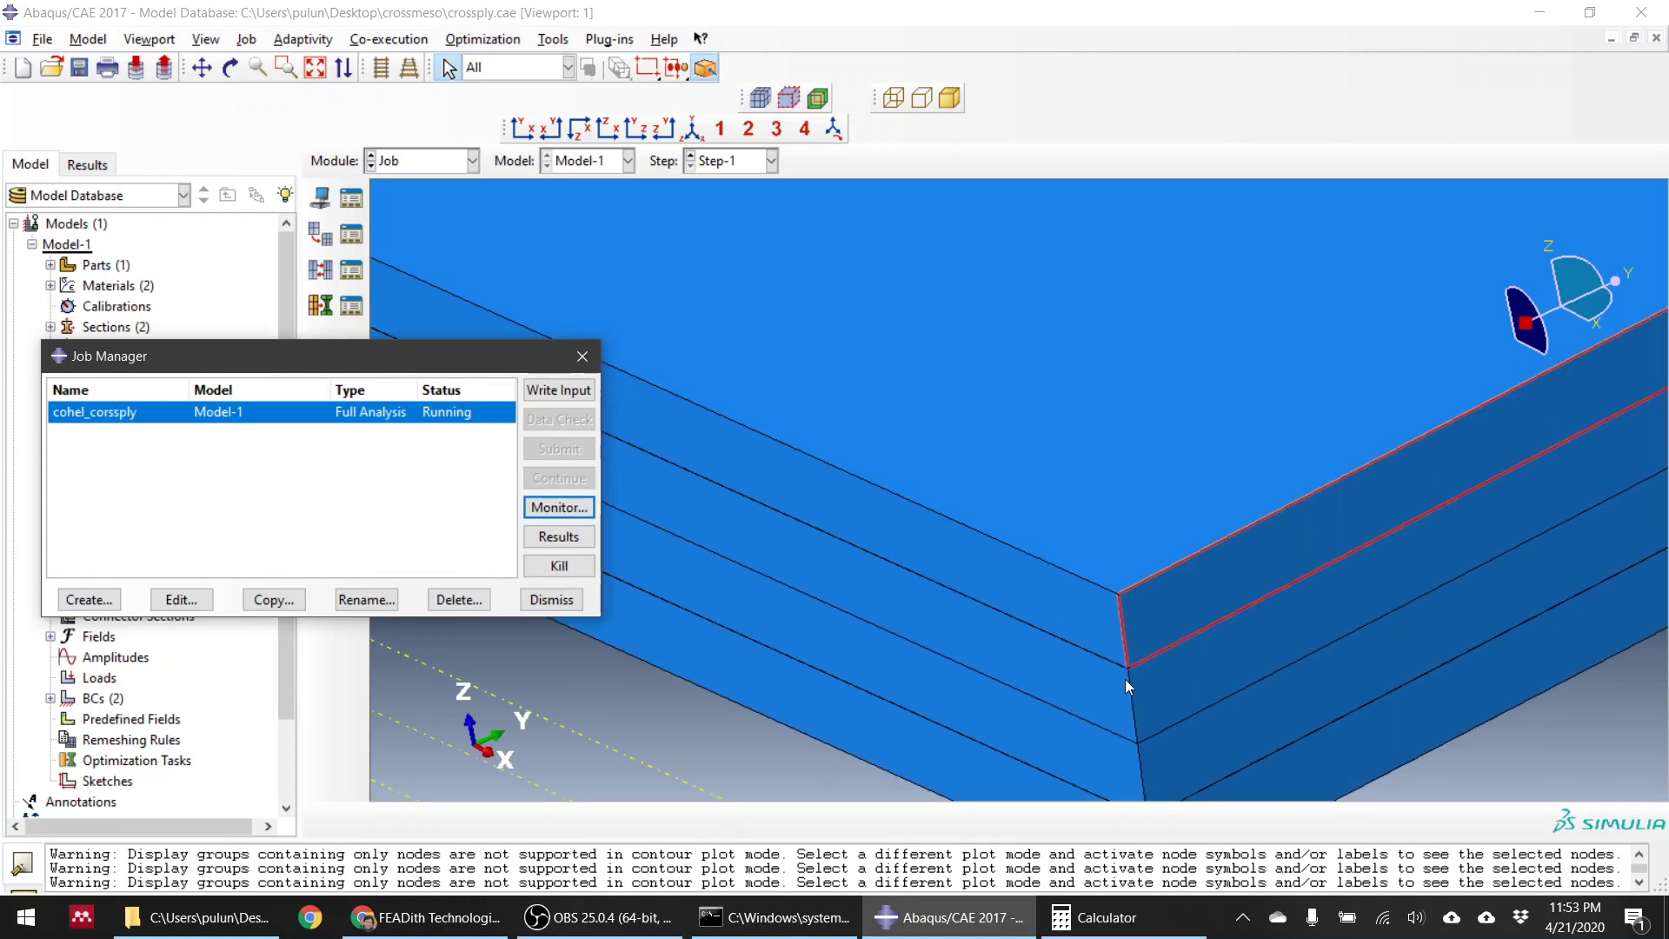
scroll(1127, 675, "up", 1)
scroll(1092, 556, "down", 1)
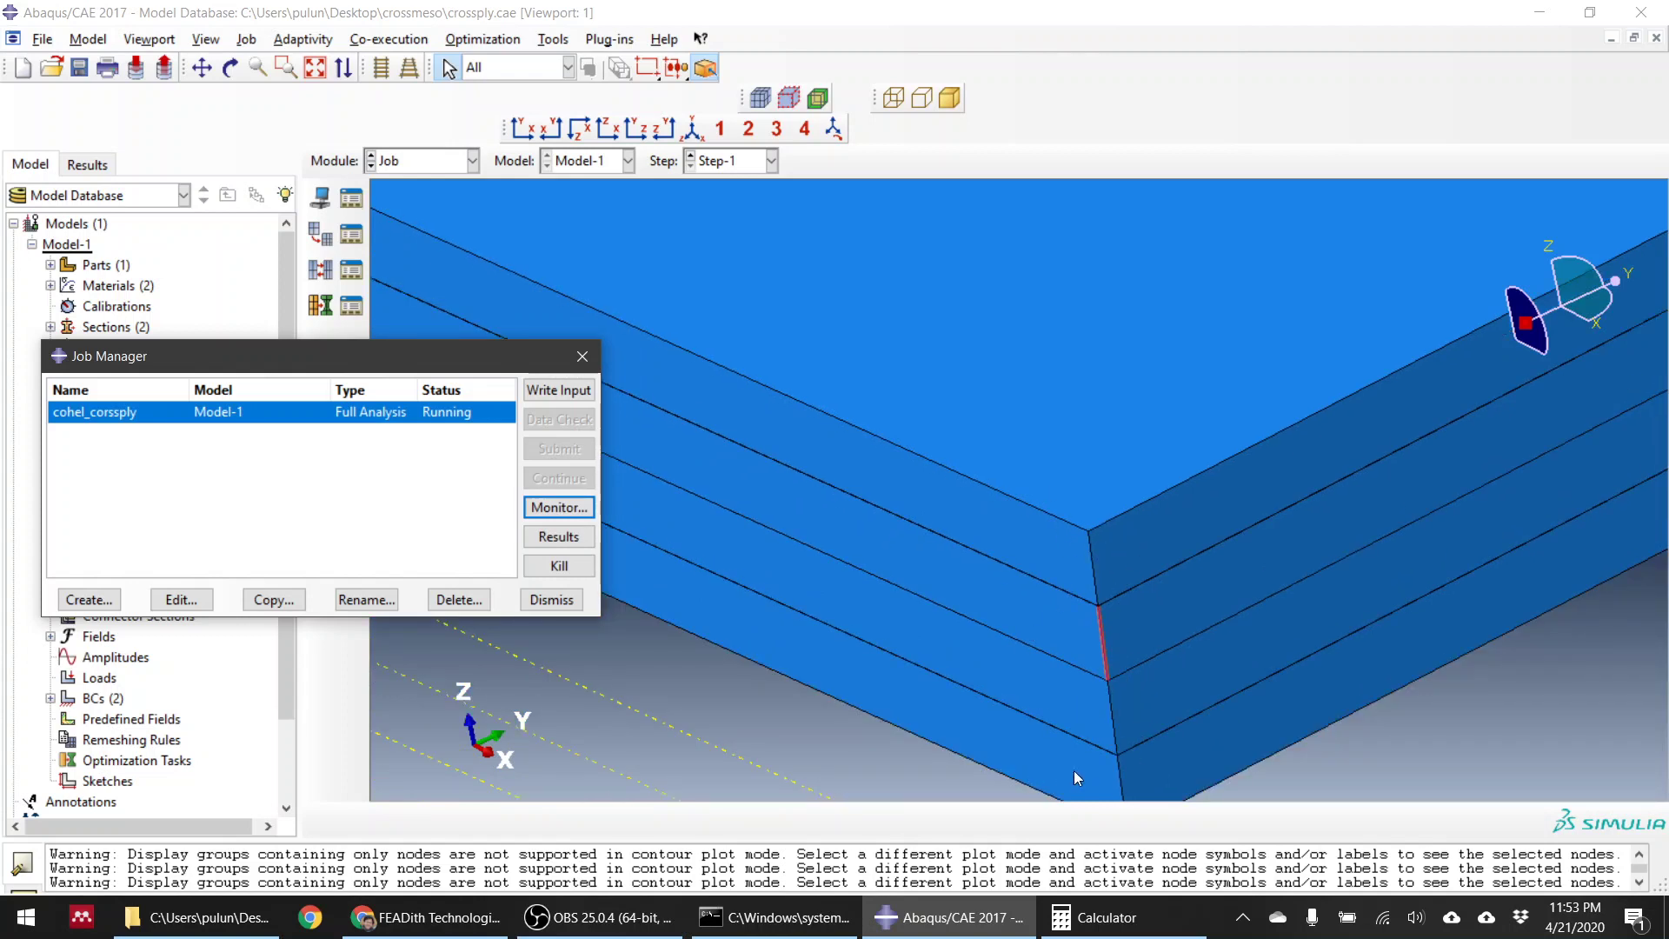
scroll(1097, 574, "up", 4)
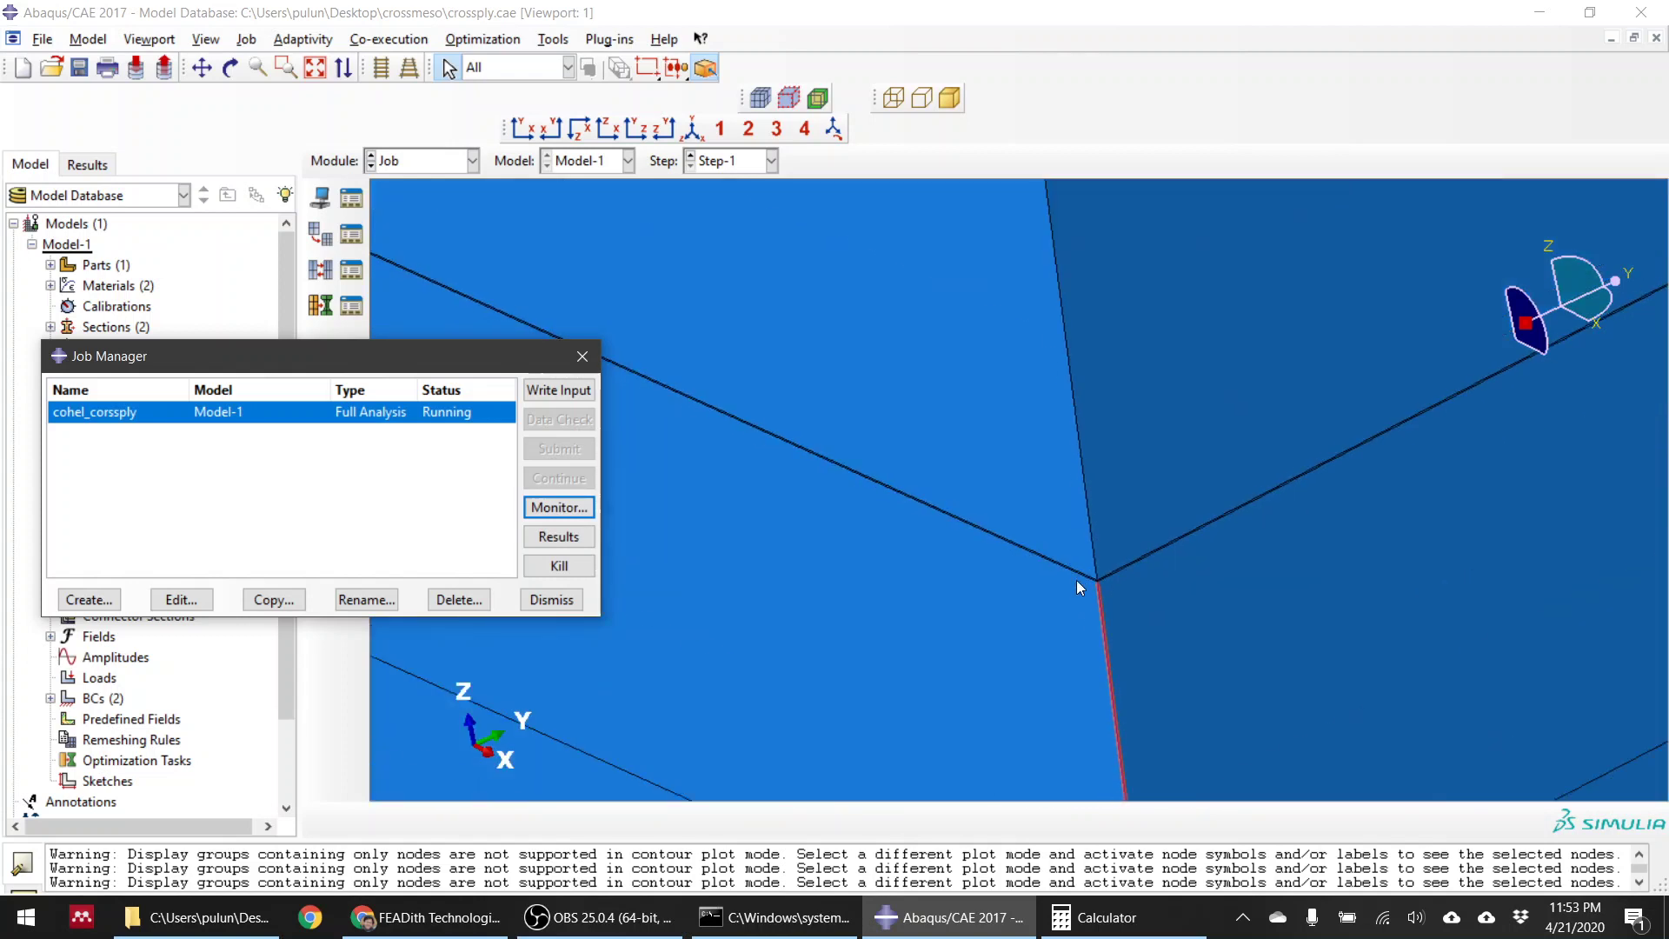
scroll(1097, 602, "down", 4)
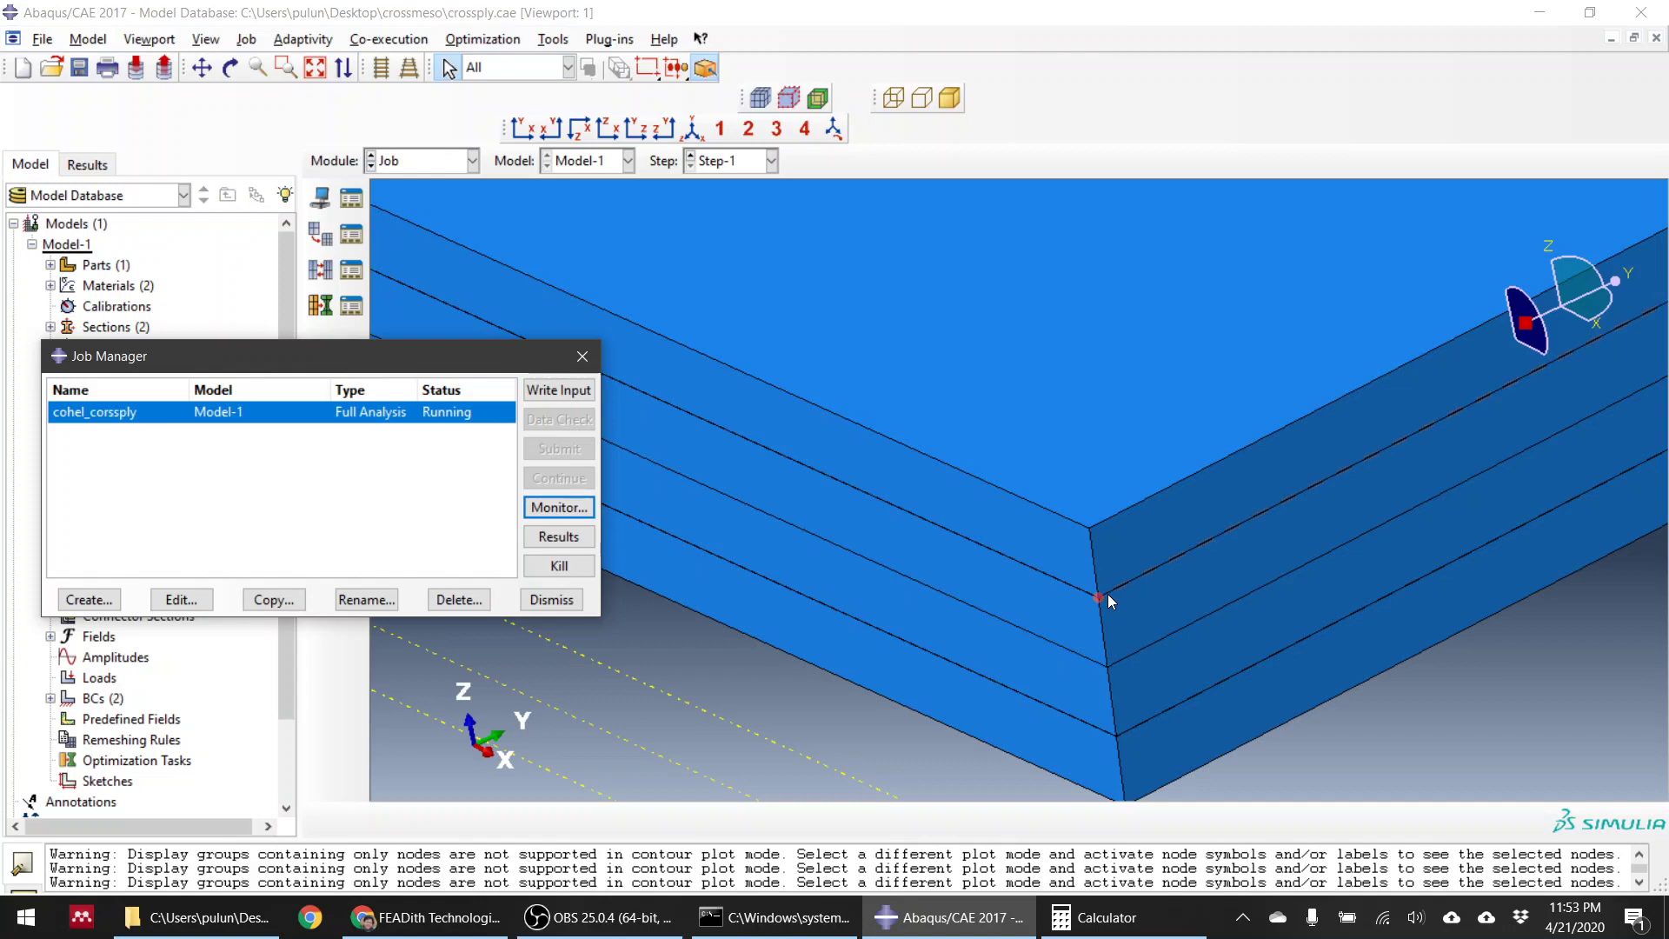
scroll(1104, 598, "down", 4)
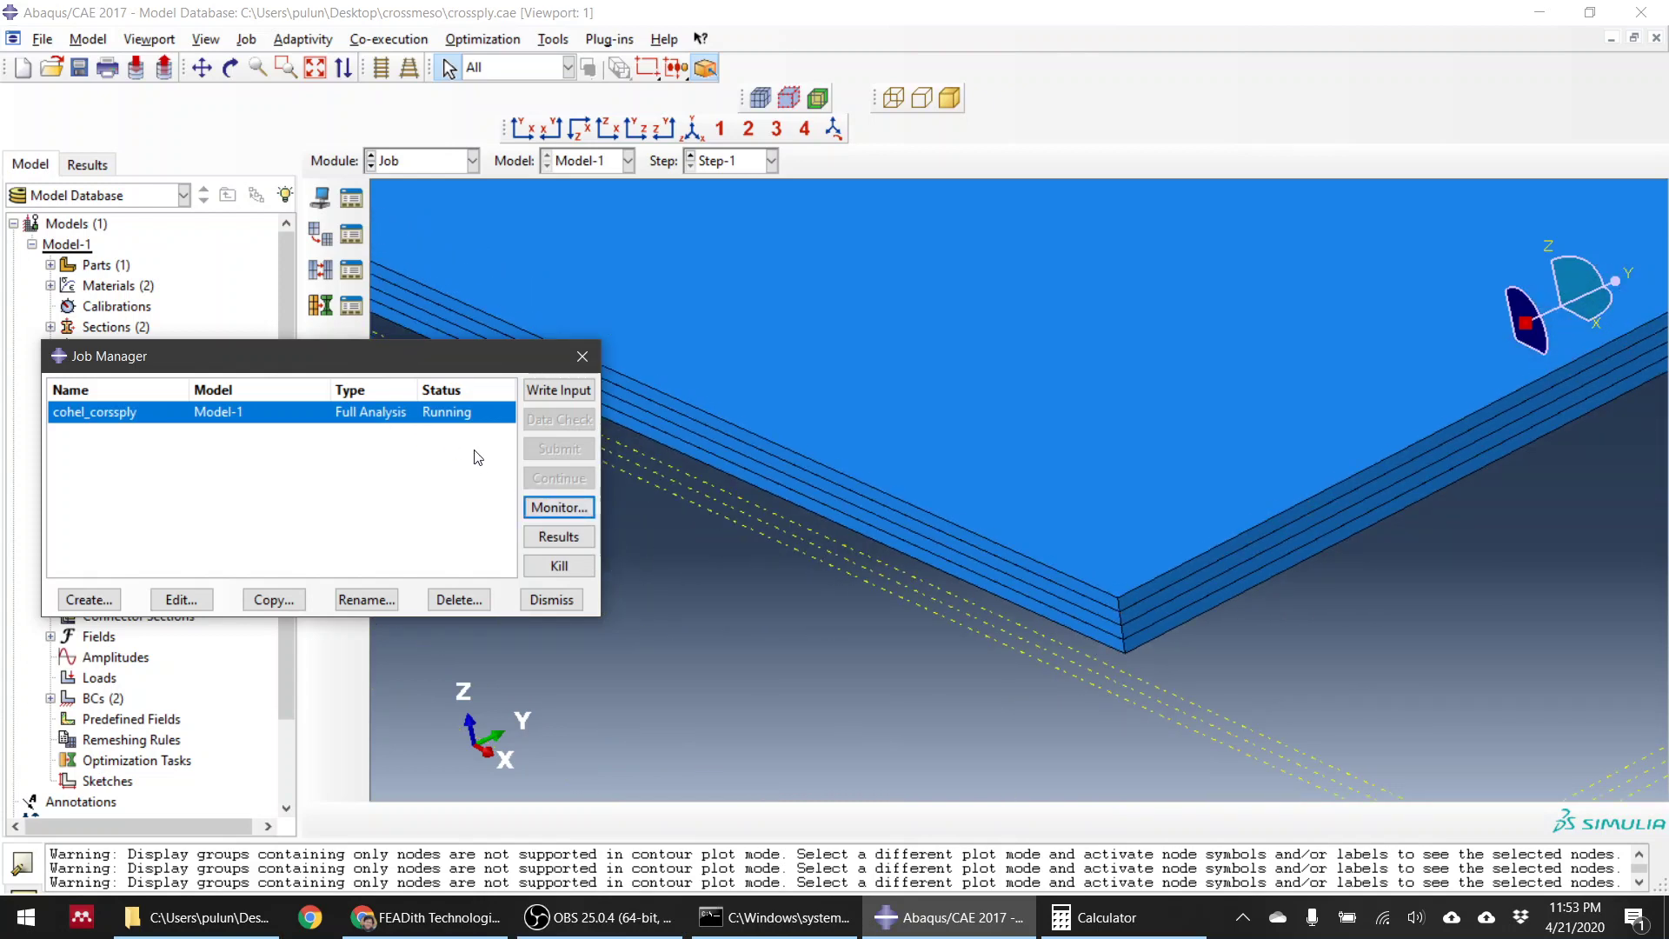
Step: Check the increment progress of the running cohel_corssply job in its monitor
left_click(564, 510)
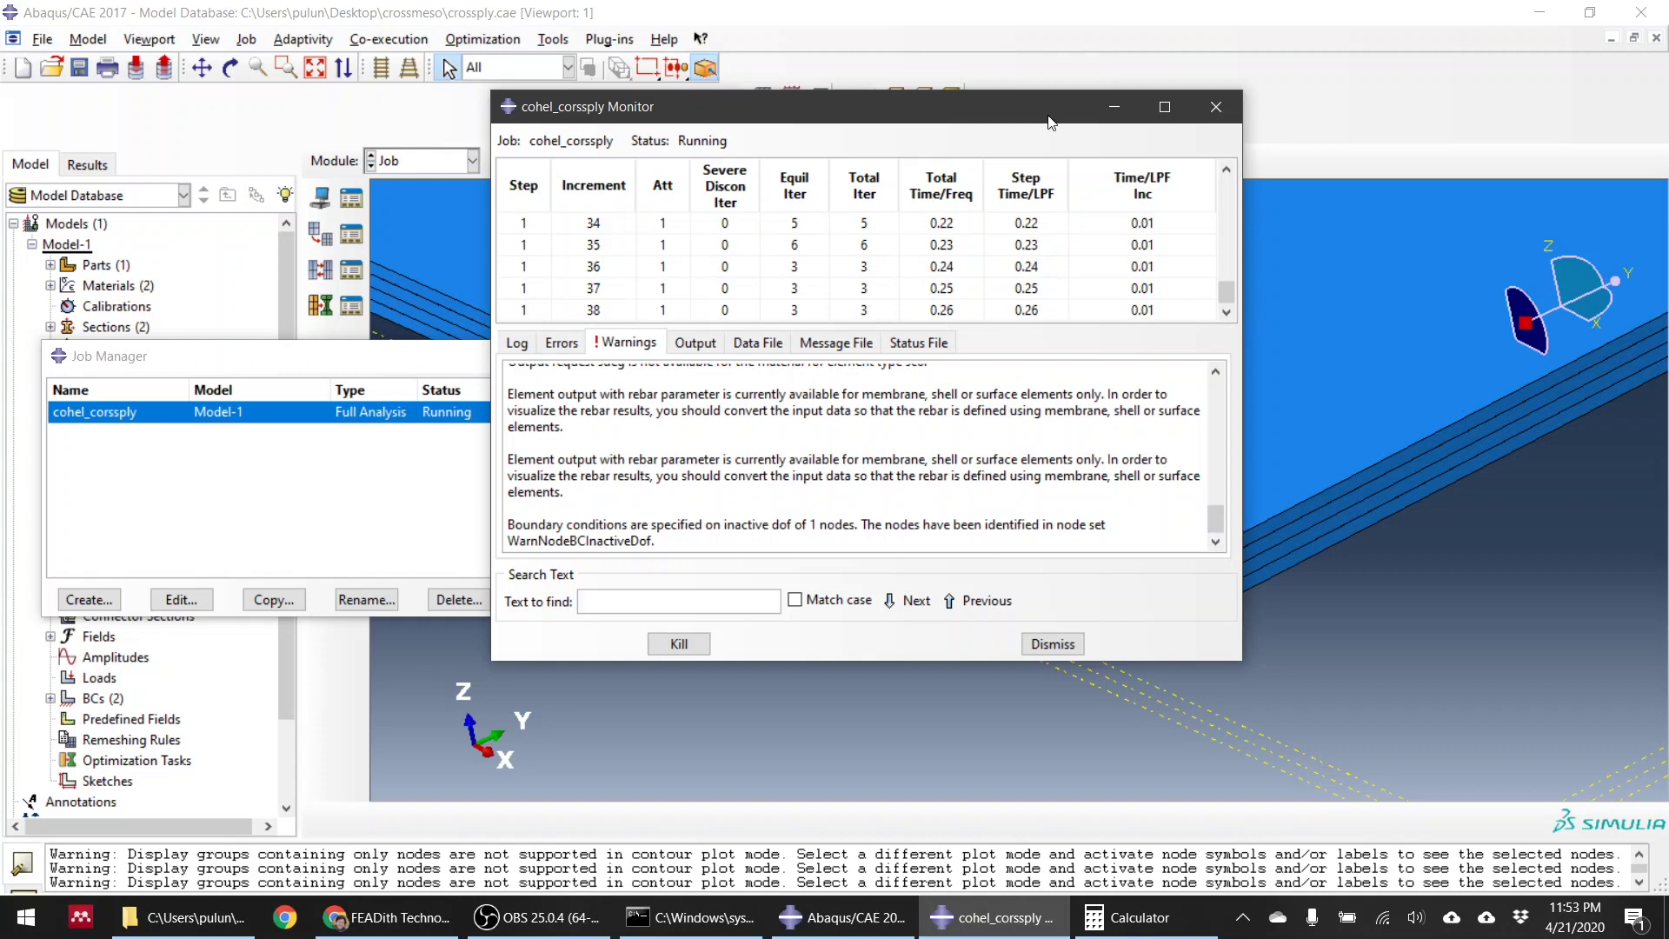
left_click(1115, 107)
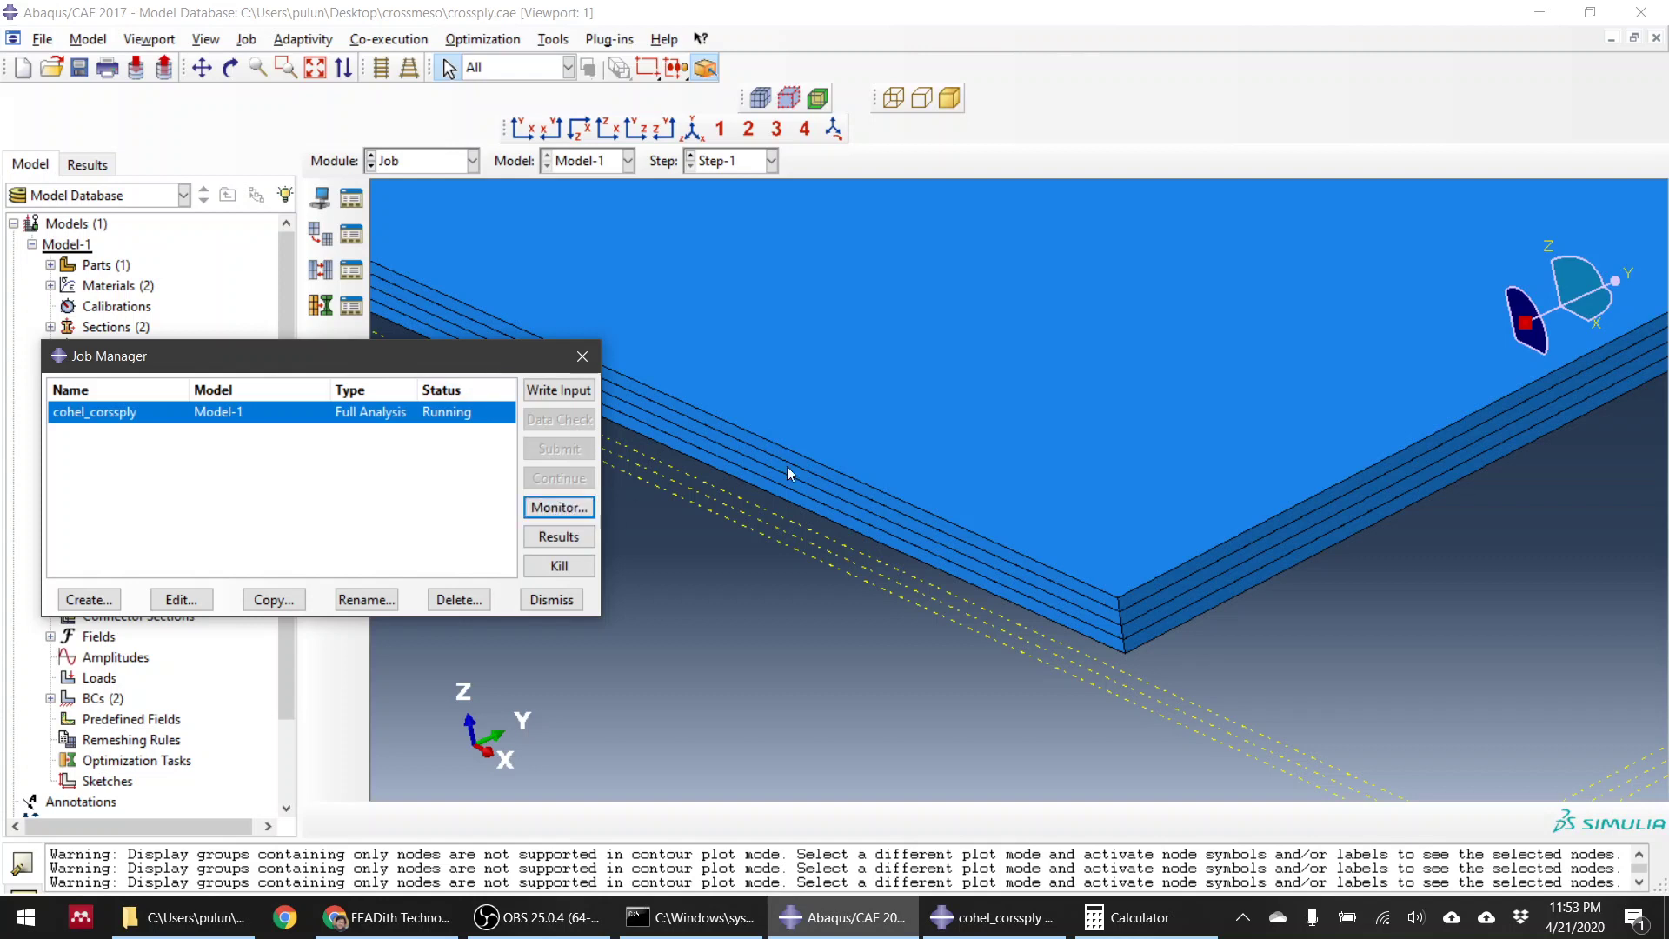
left_click(557, 508)
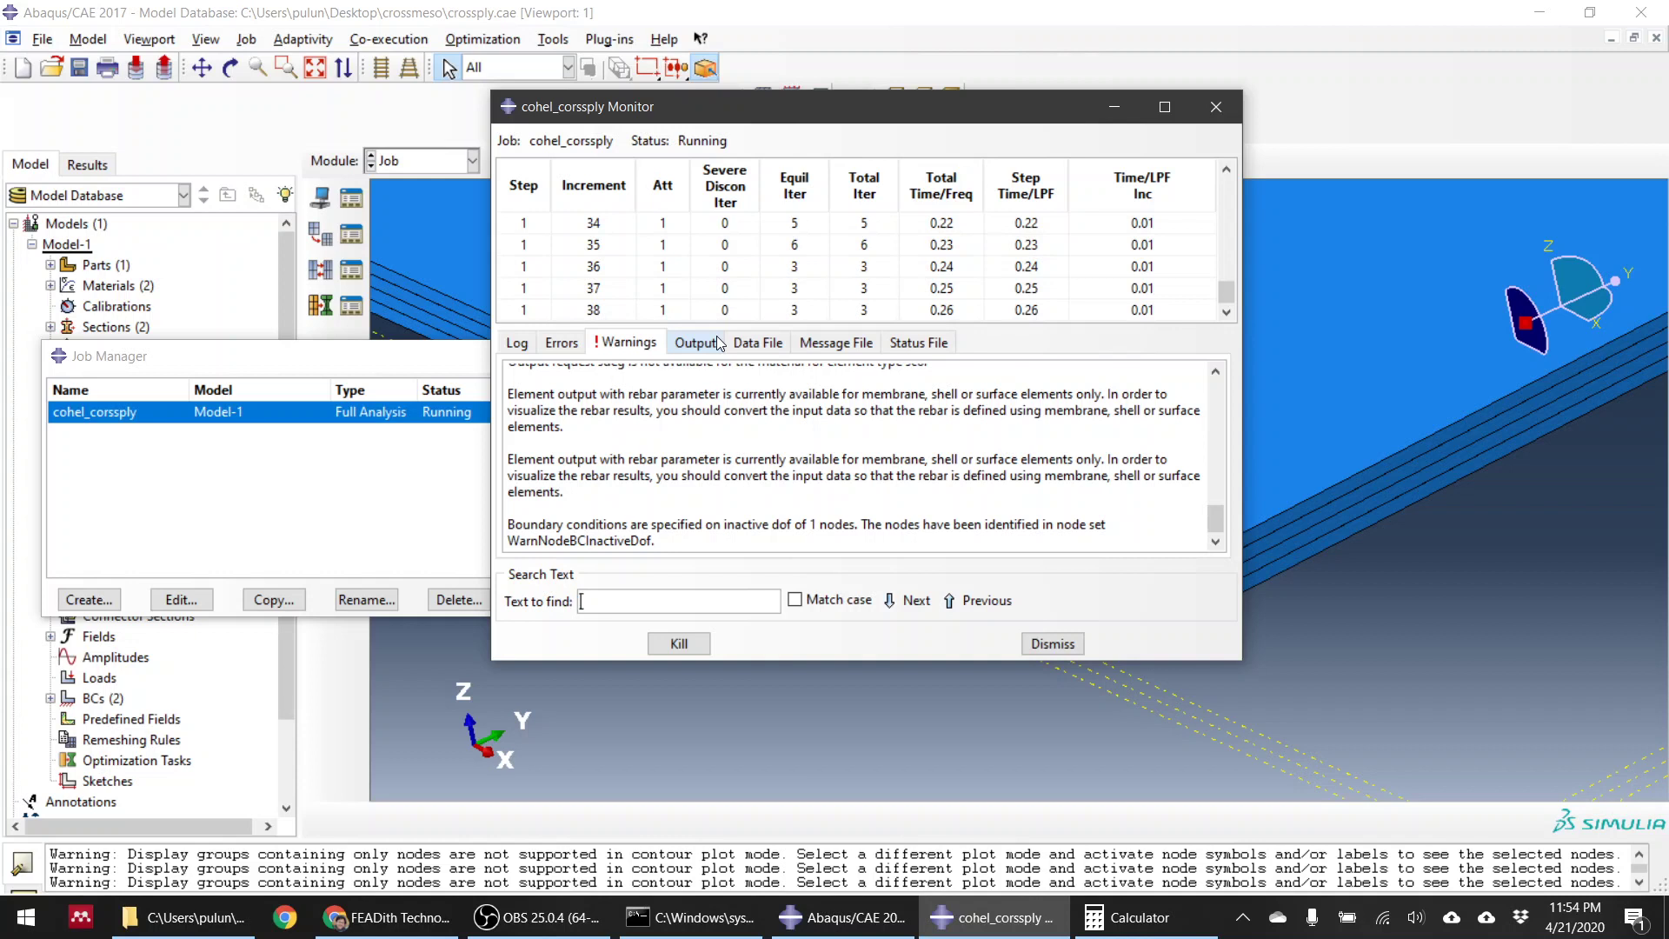
left_click(362, 369)
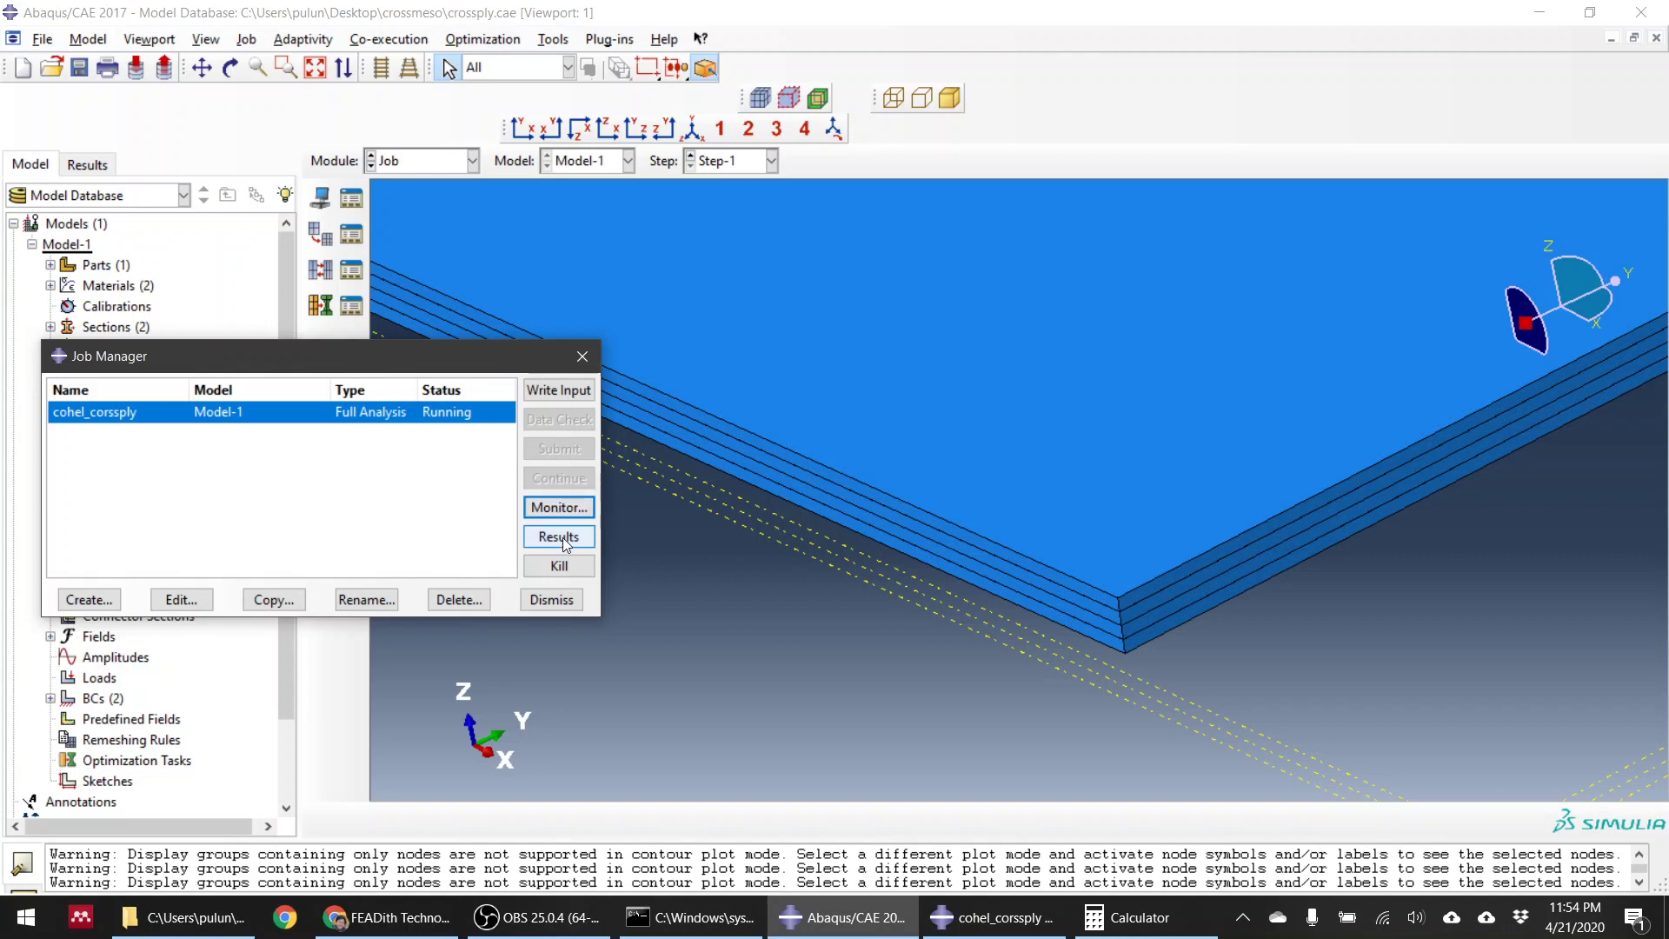
Step: Open the cohel_corssply results and inspect the laminate's DAMAGEFT contour plot at the first frame of Step-1
left_click(559, 538)
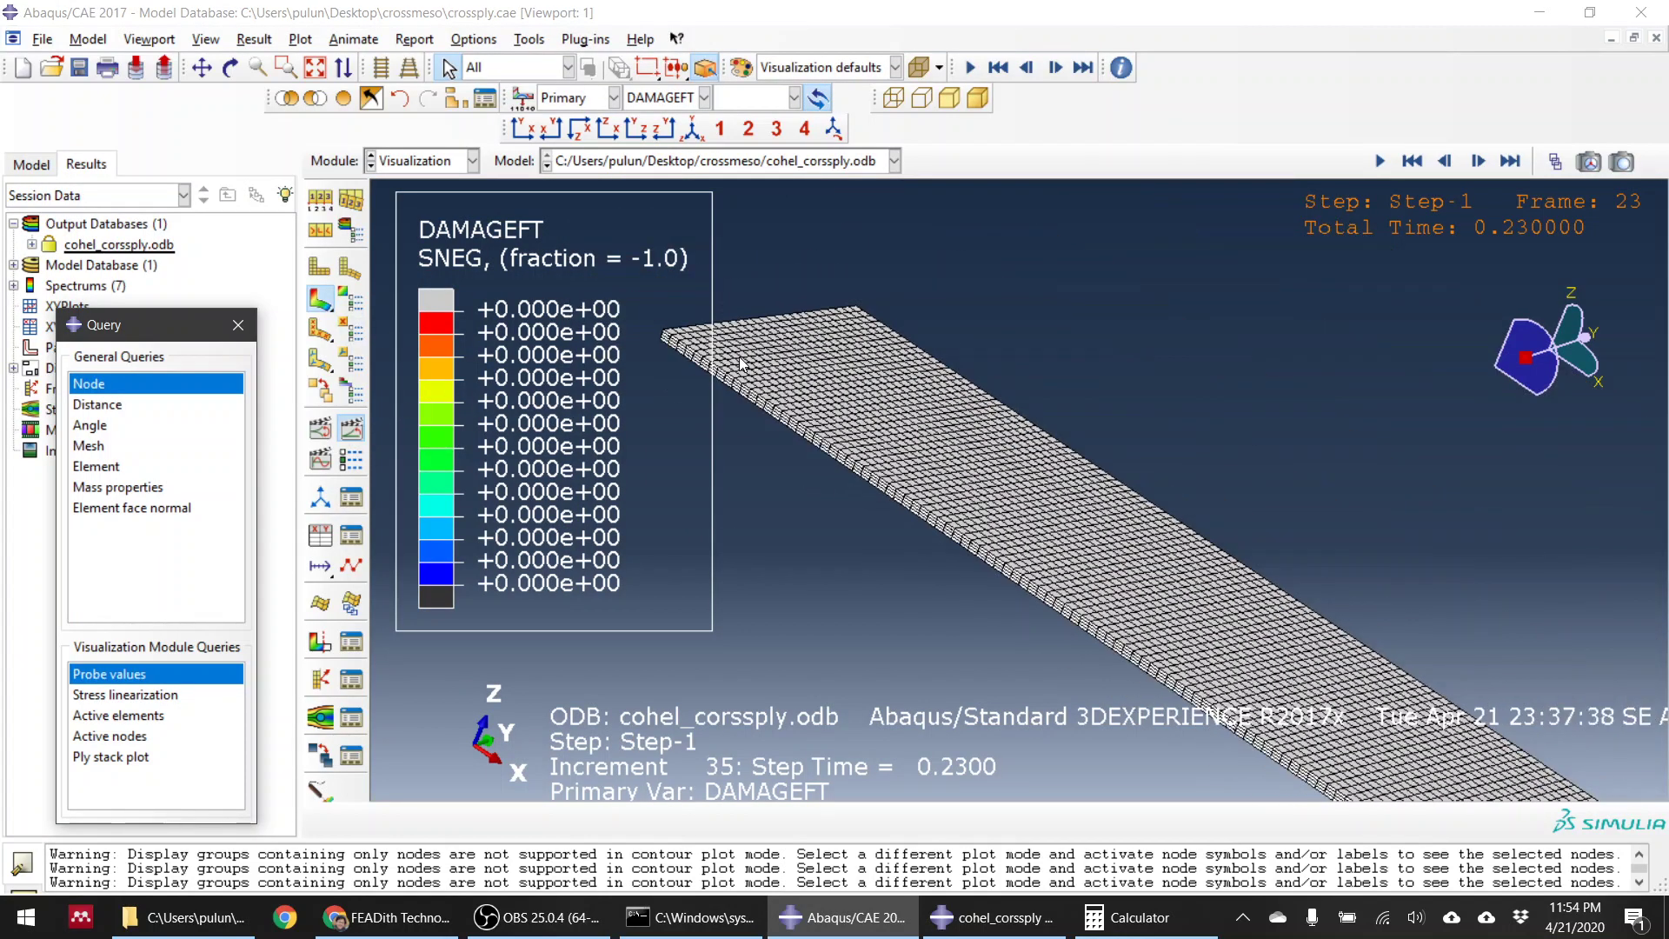
scroll(798, 368, "down", 2)
scroll(811, 389, "up", 5)
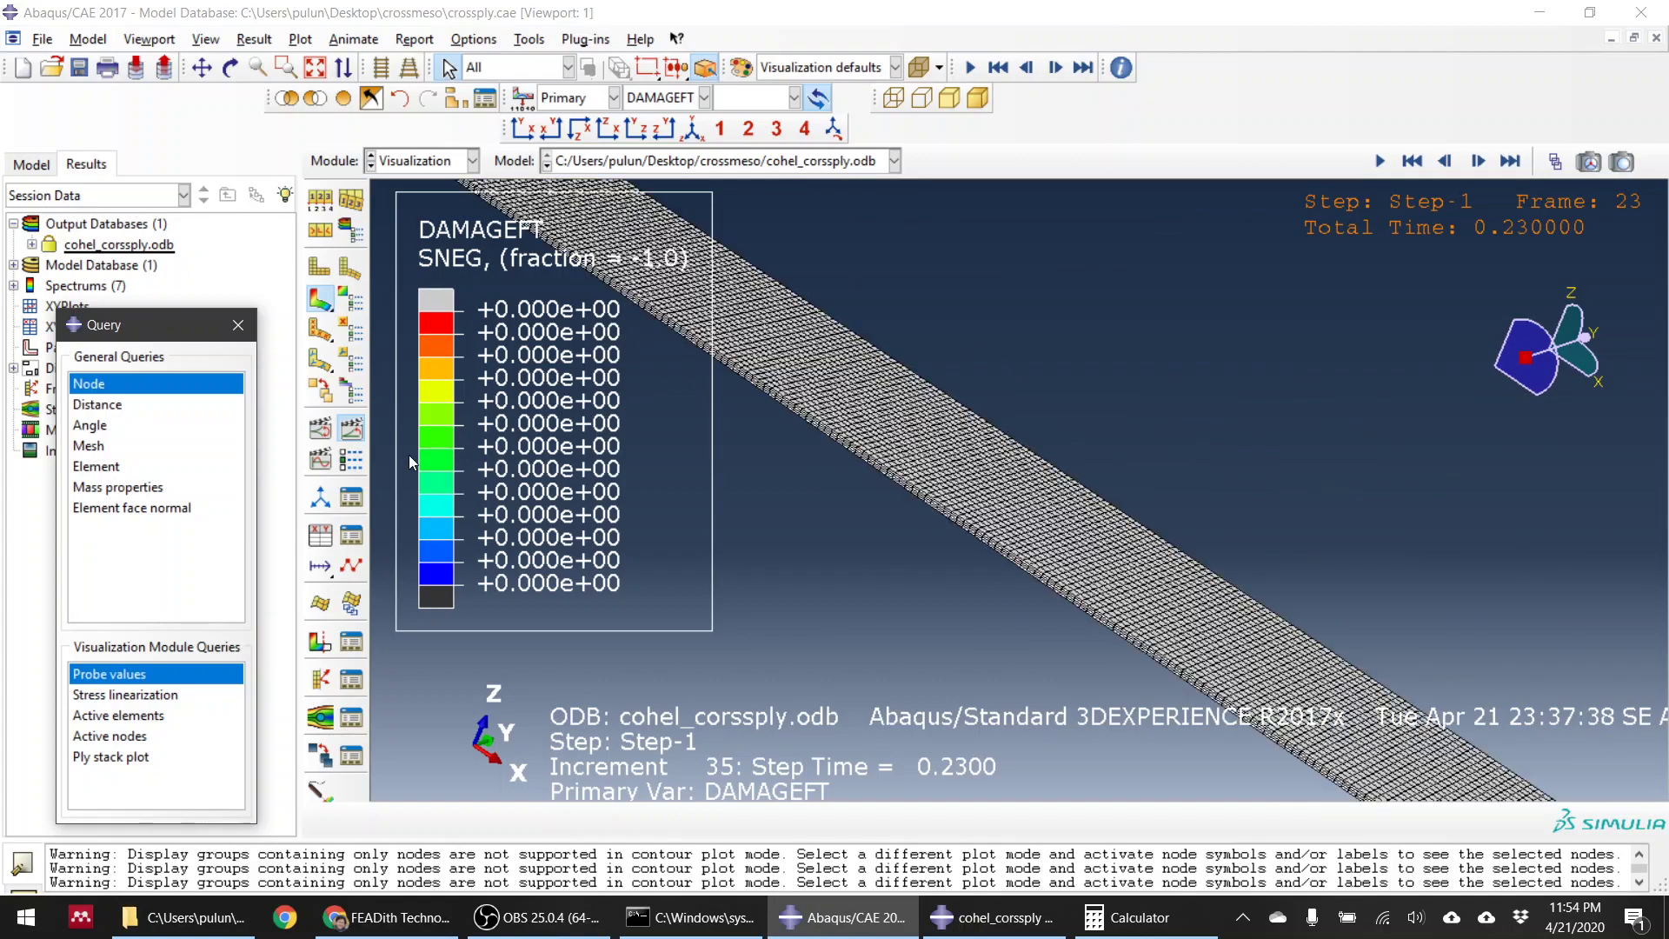
left_click(1411, 161)
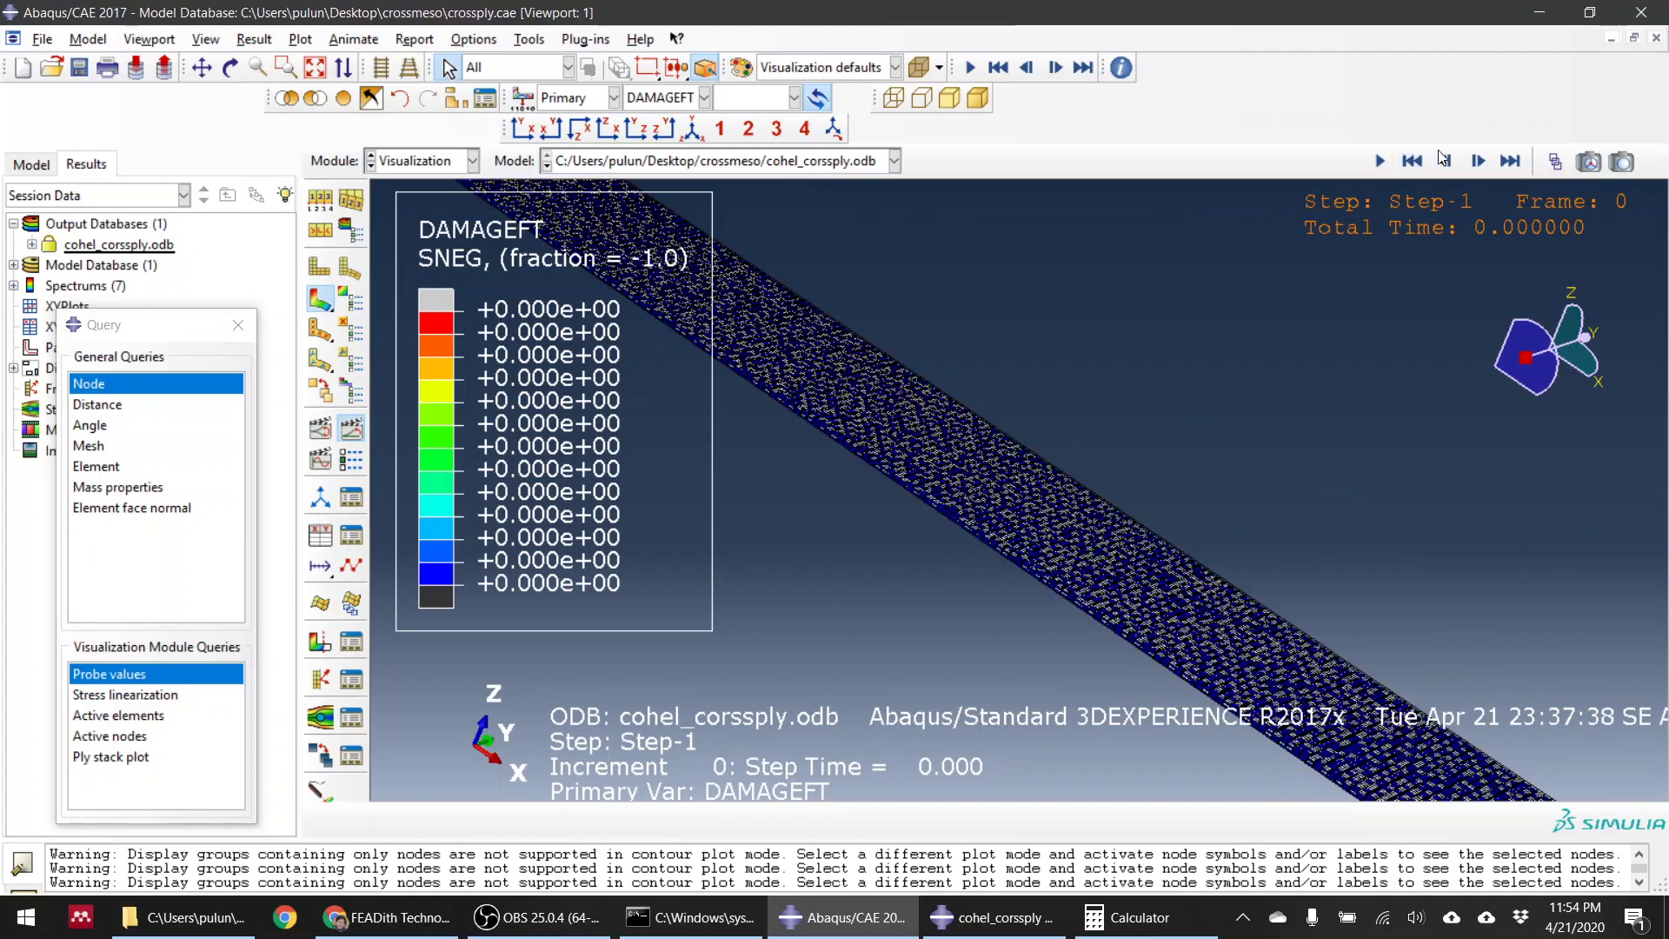
scroll(1046, 511, "up", 5)
left_click_drag(1014, 437, 923, 506, "ctrl+alt")
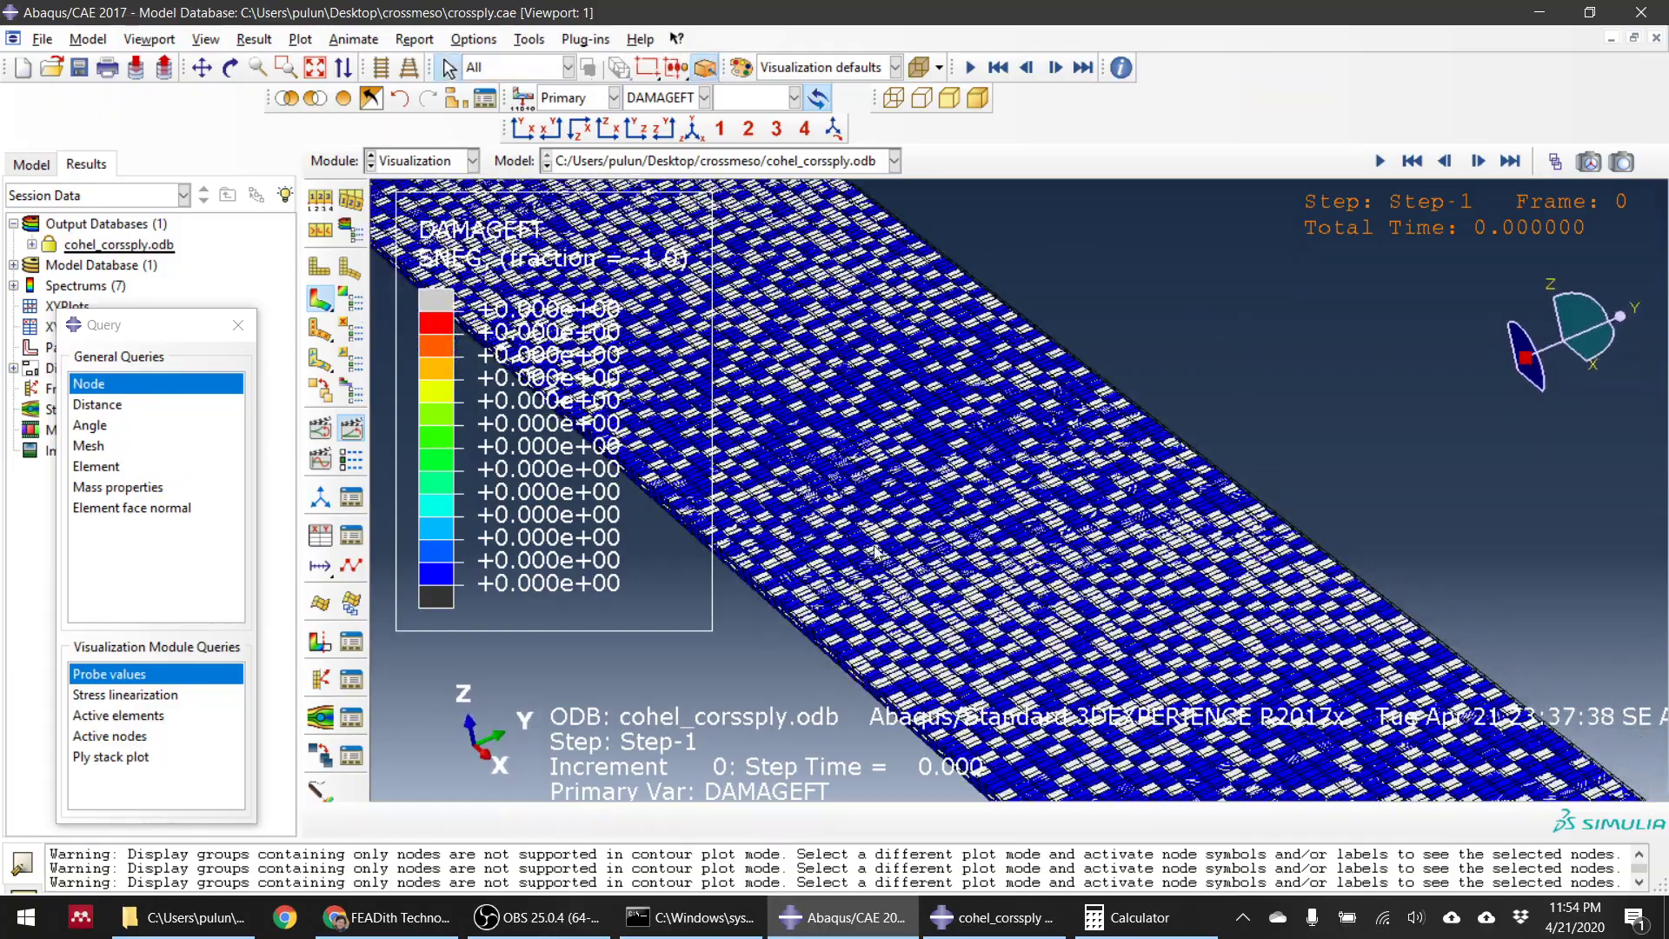
left_click_drag(886, 561, 623, 316, "ctrl+alt")
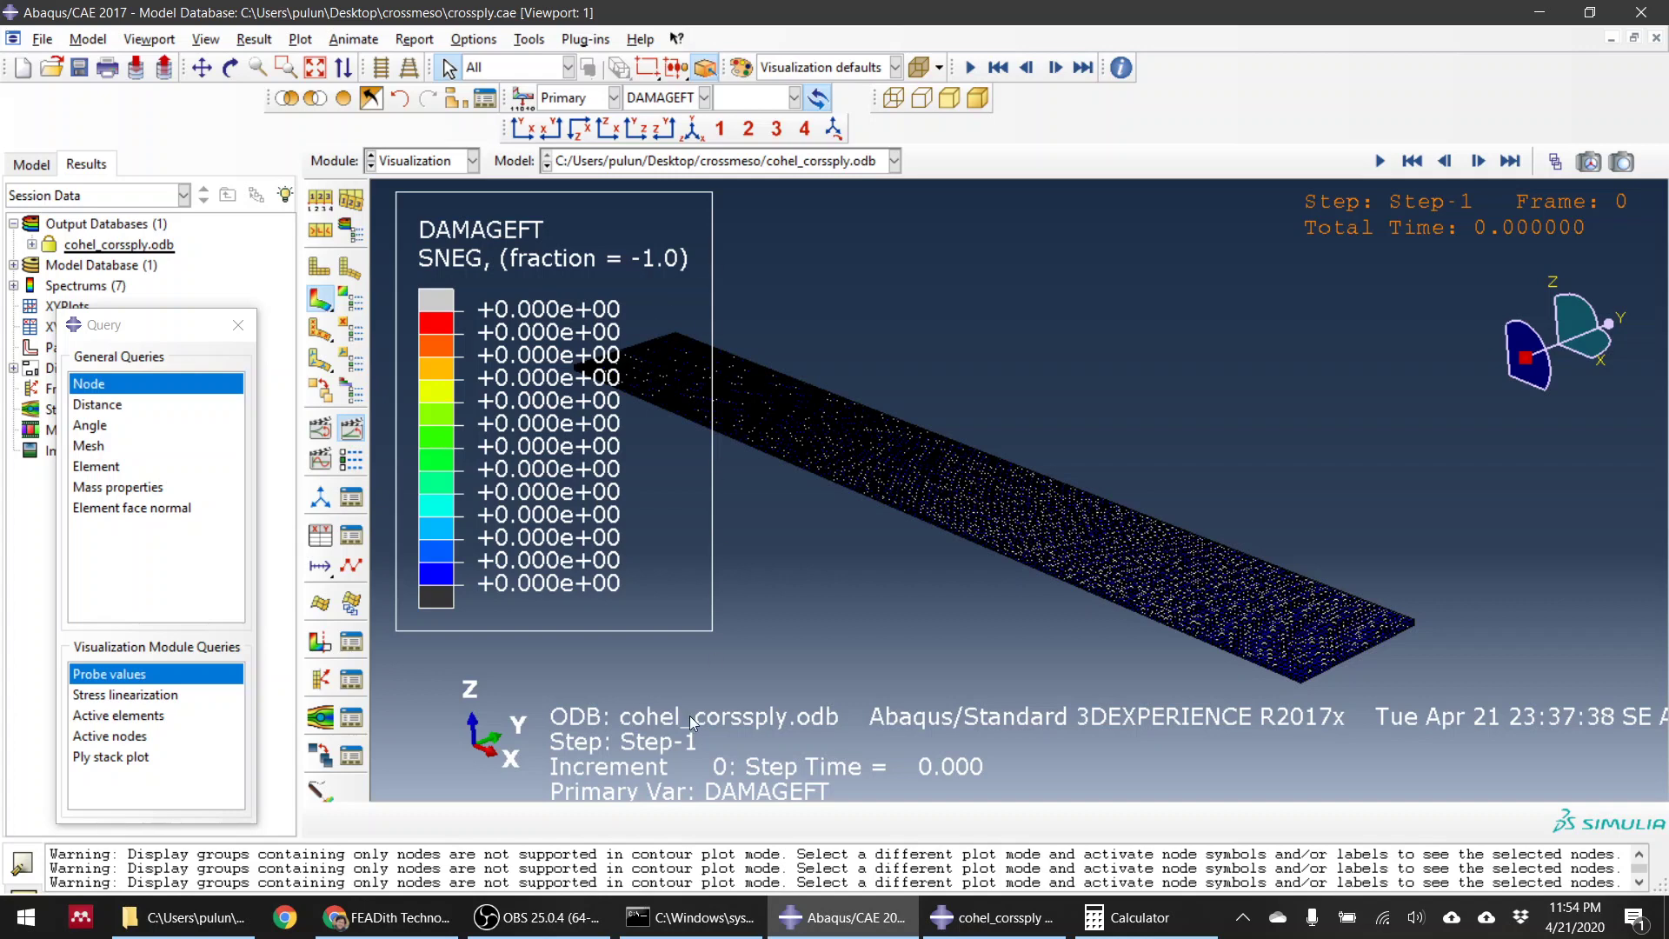
Step: Switch to the Calculator, compute 1000 ÷ 45000, and return to the laminate results in Abaqus/CAE
left_click(1121, 924)
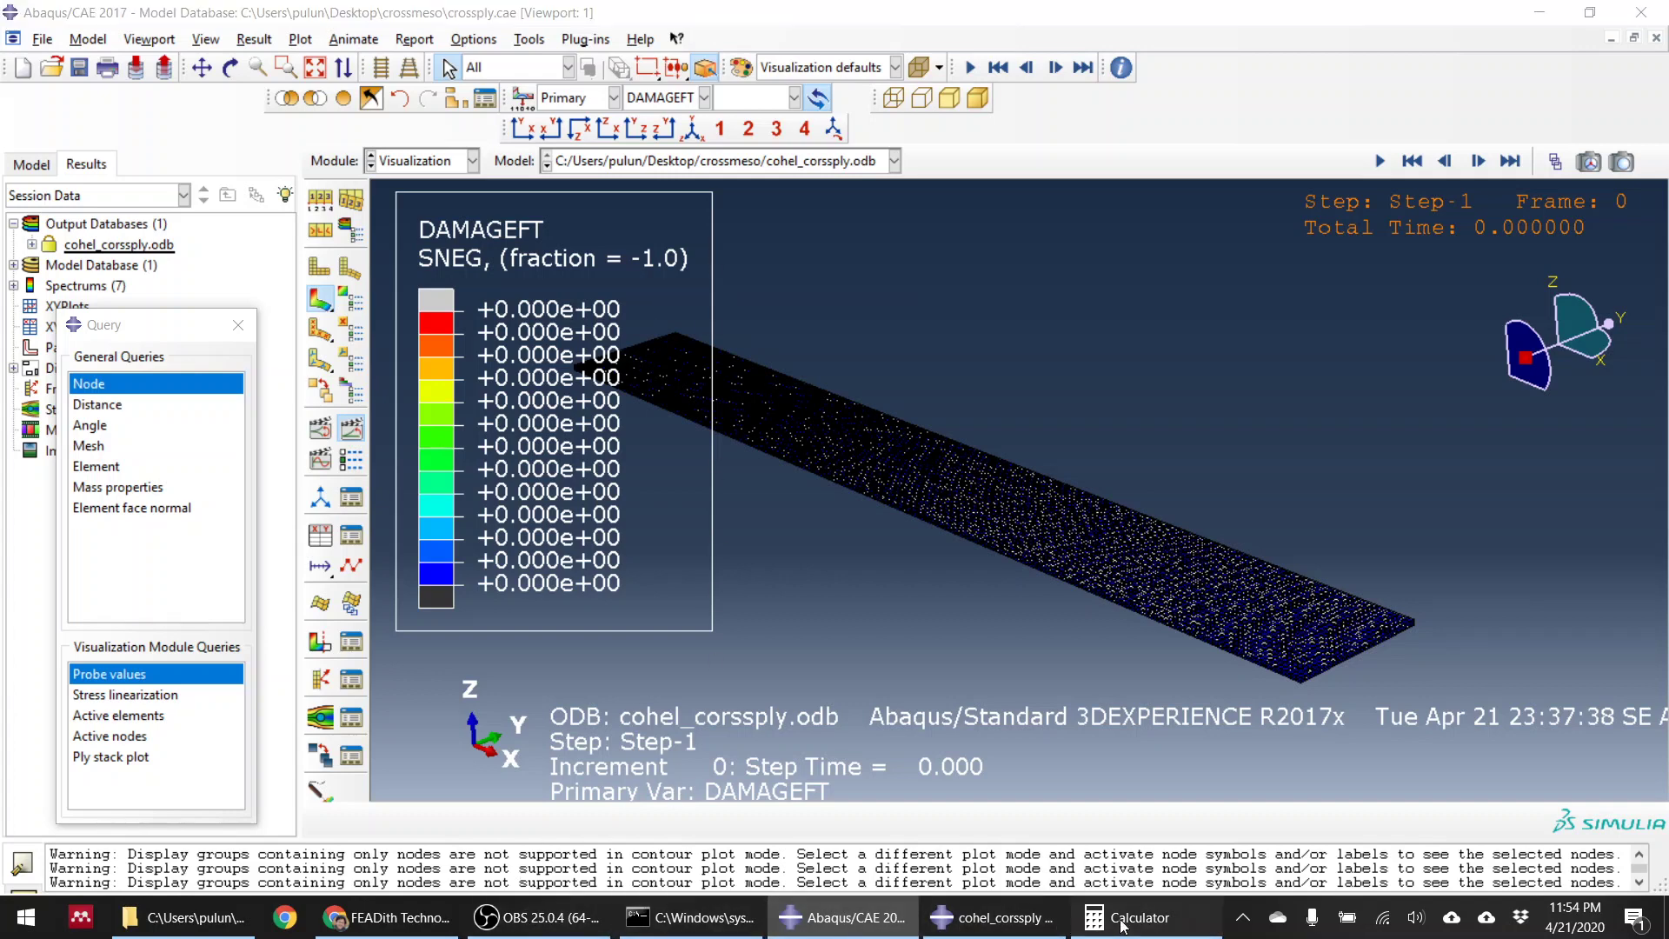
left_click_drag(1081, 656, 878, 254)
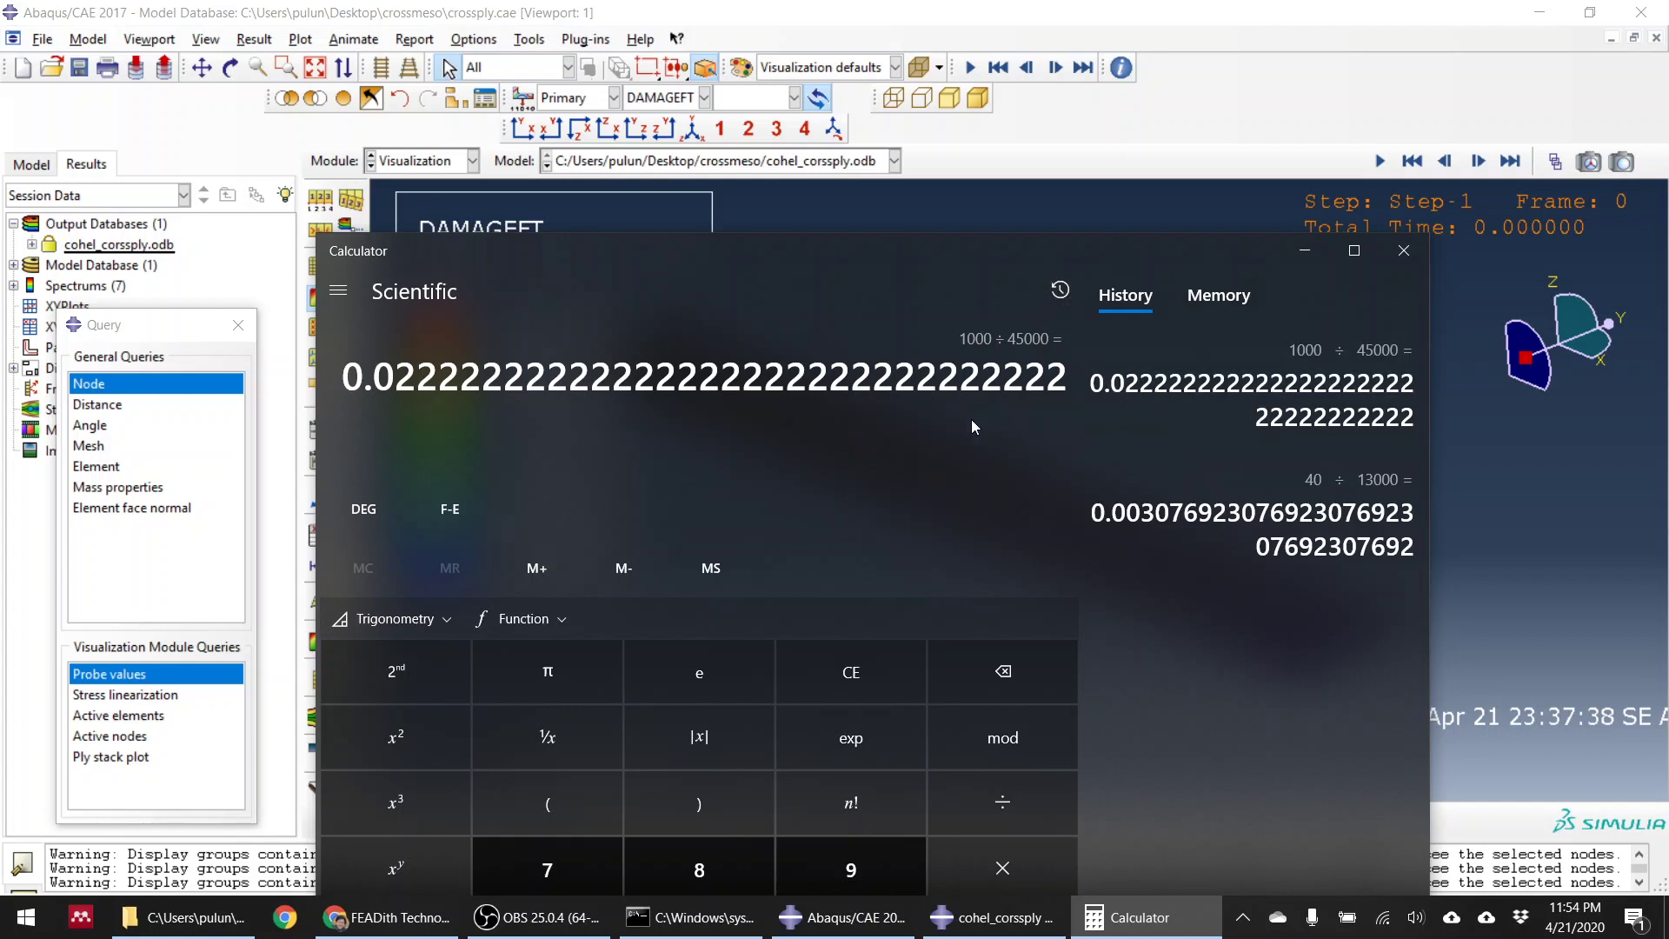
key("Escape")
type("1000 ÷ ")
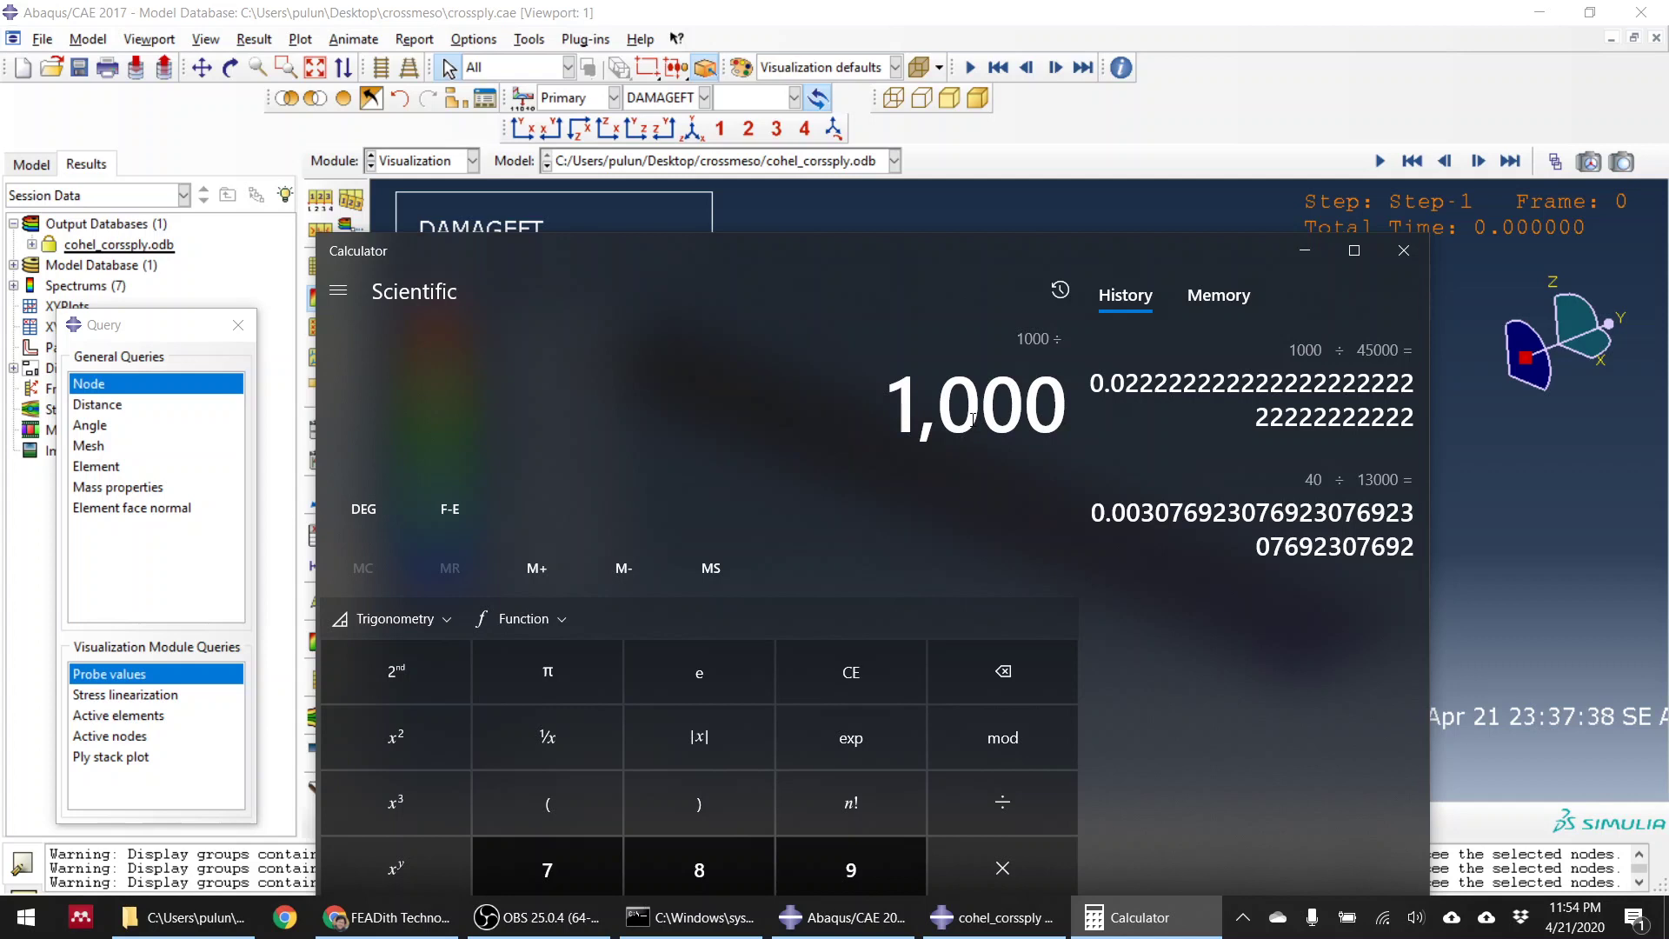
type("45,000")
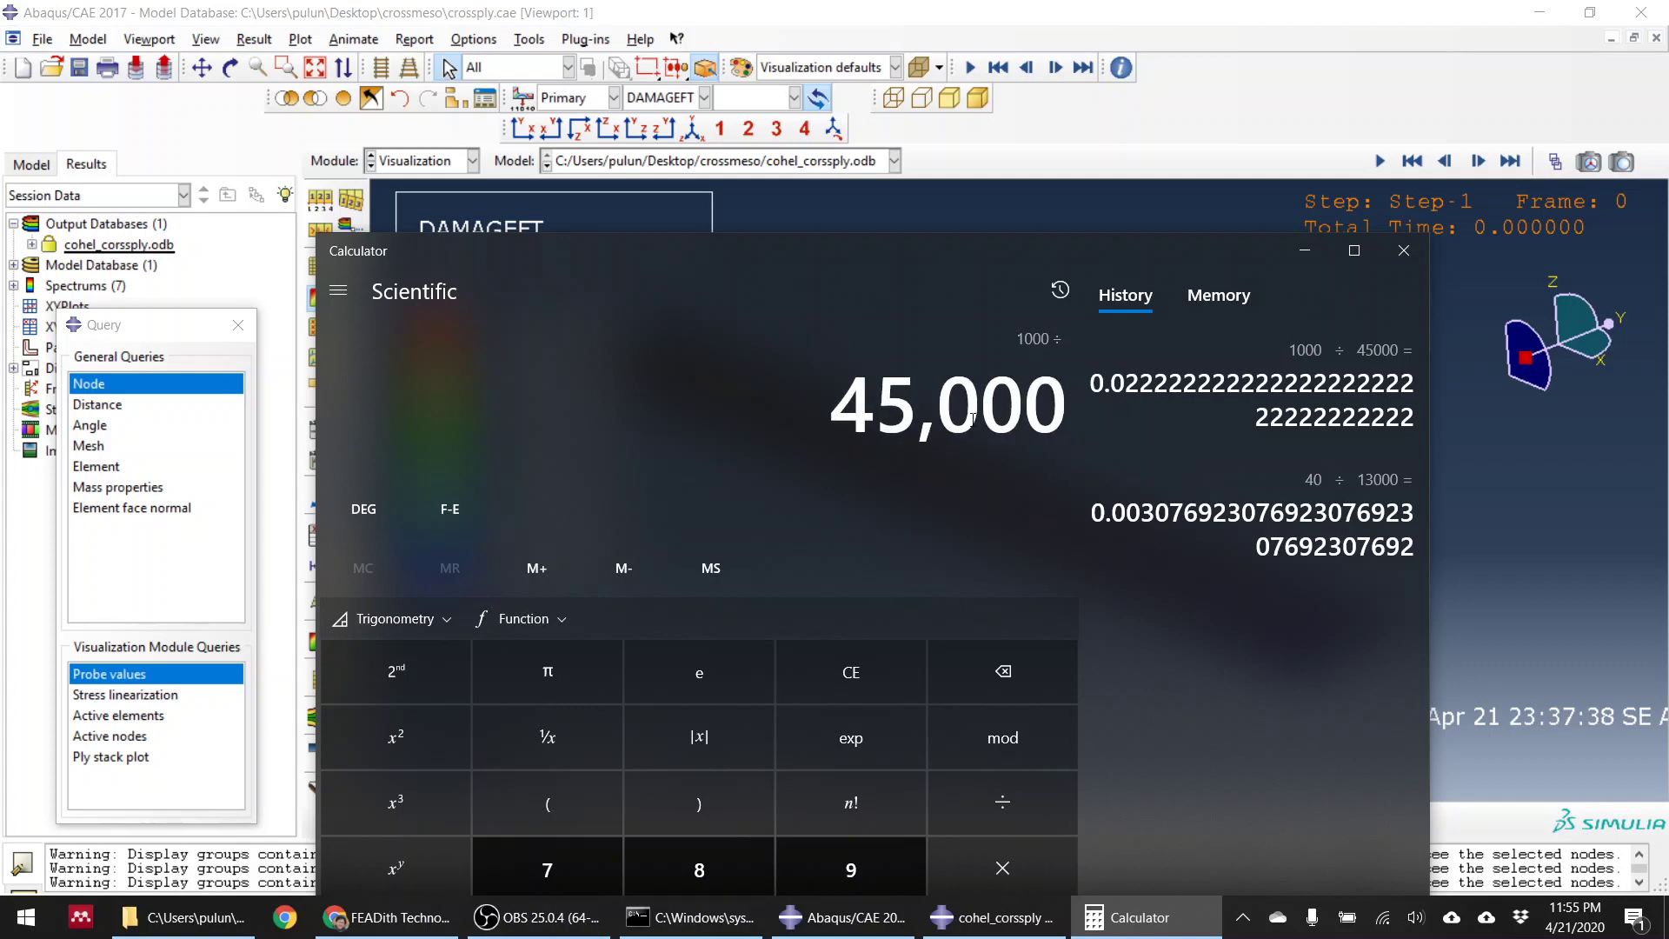
key("Return")
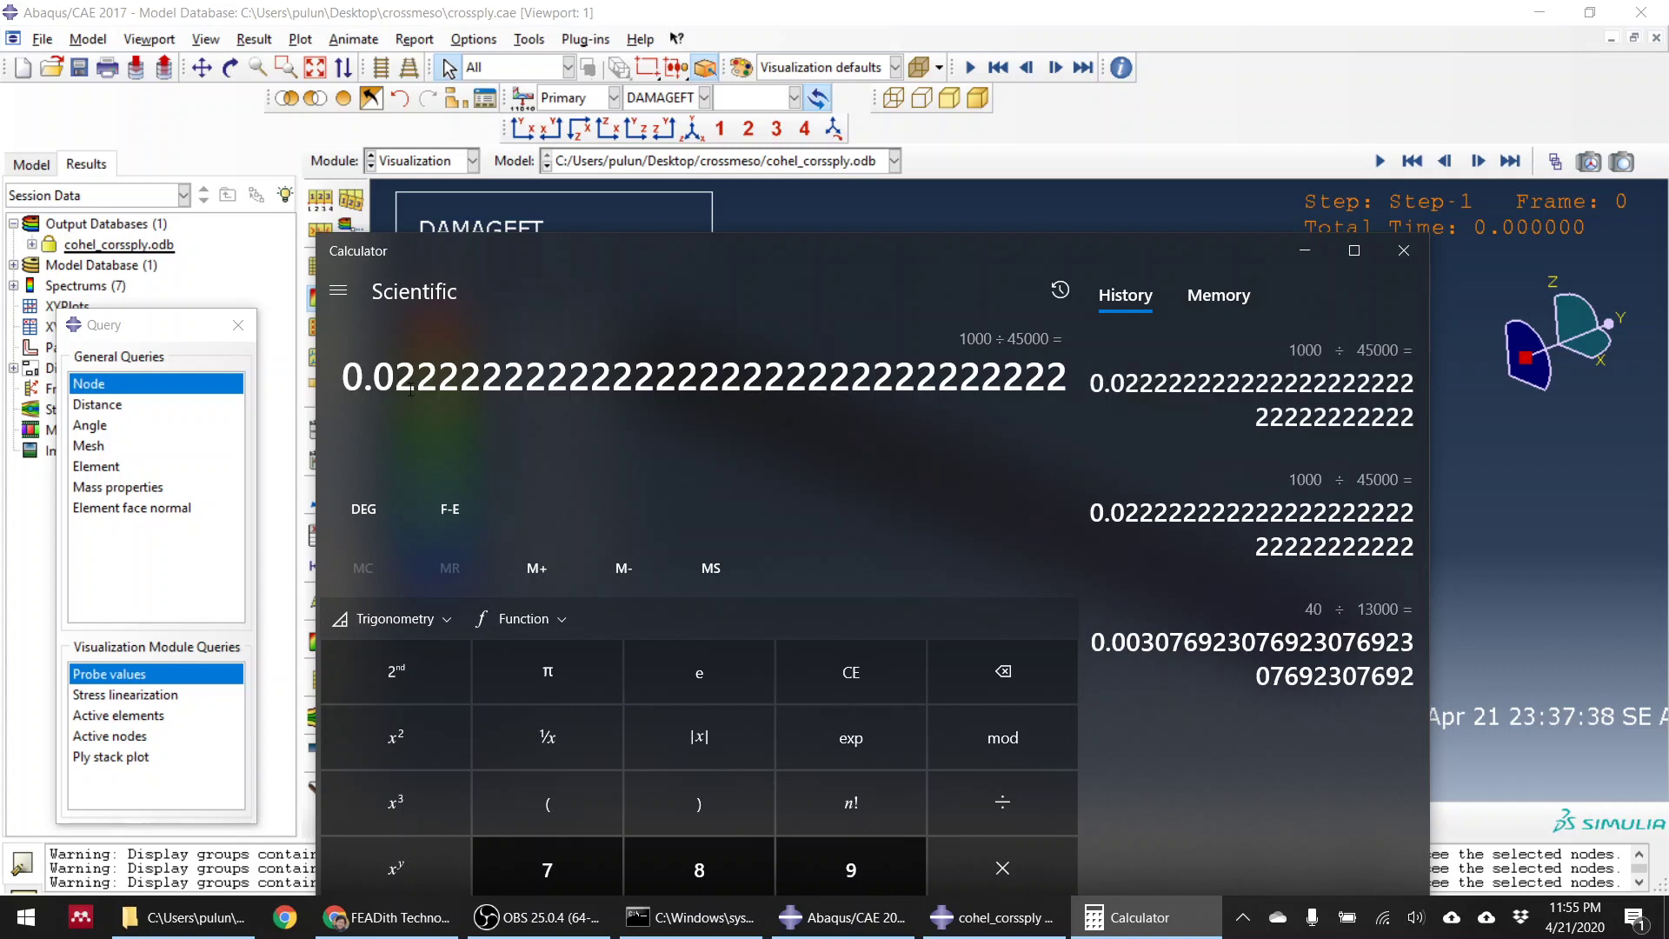
left_click(1478, 425)
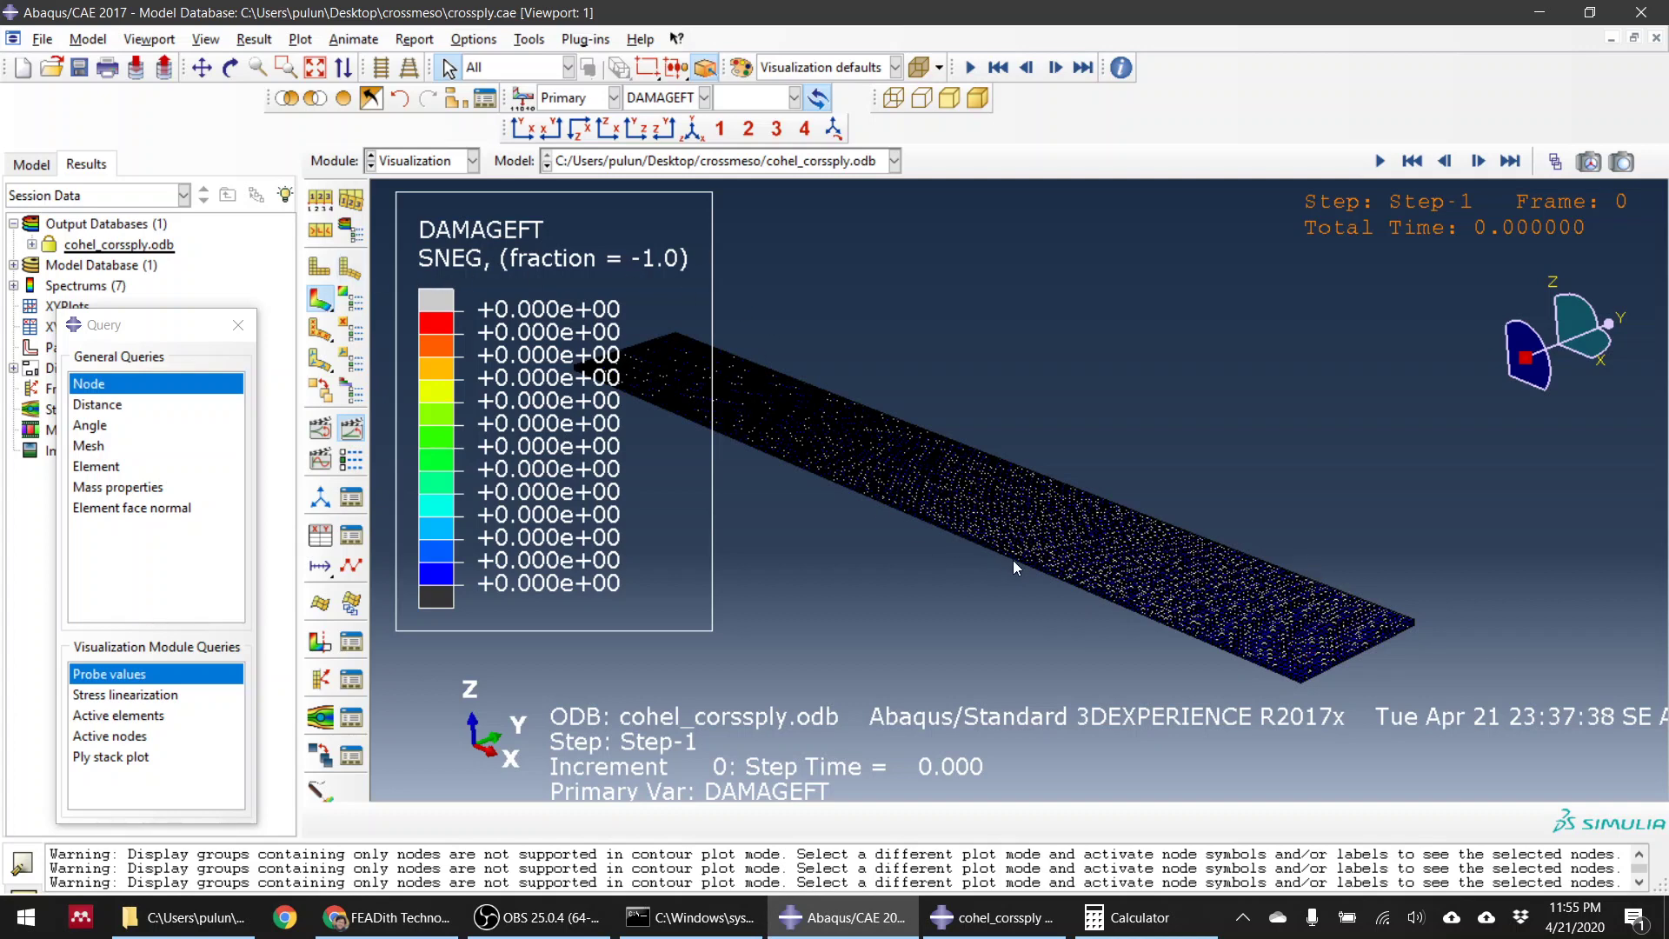
Step: Try to remove the laminate's elements from the display by material, and restore the full display
scroll(1013, 560, "up", 3)
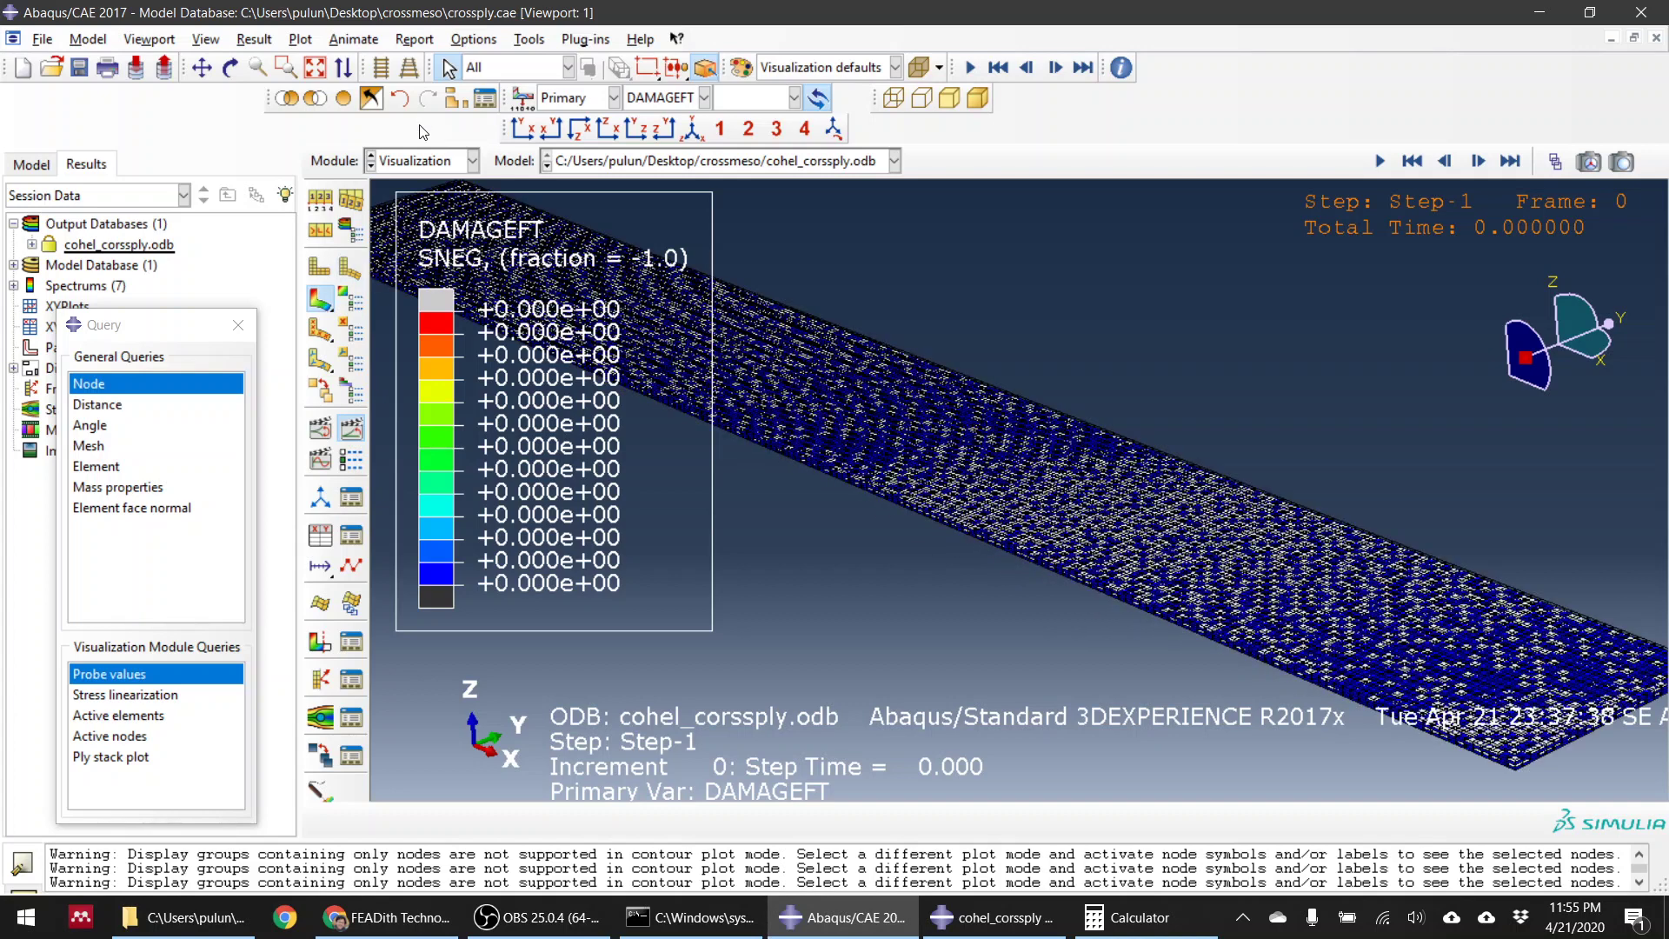
left_click(315, 98)
left_click(590, 820)
left_click(604, 826)
left_click(1134, 566)
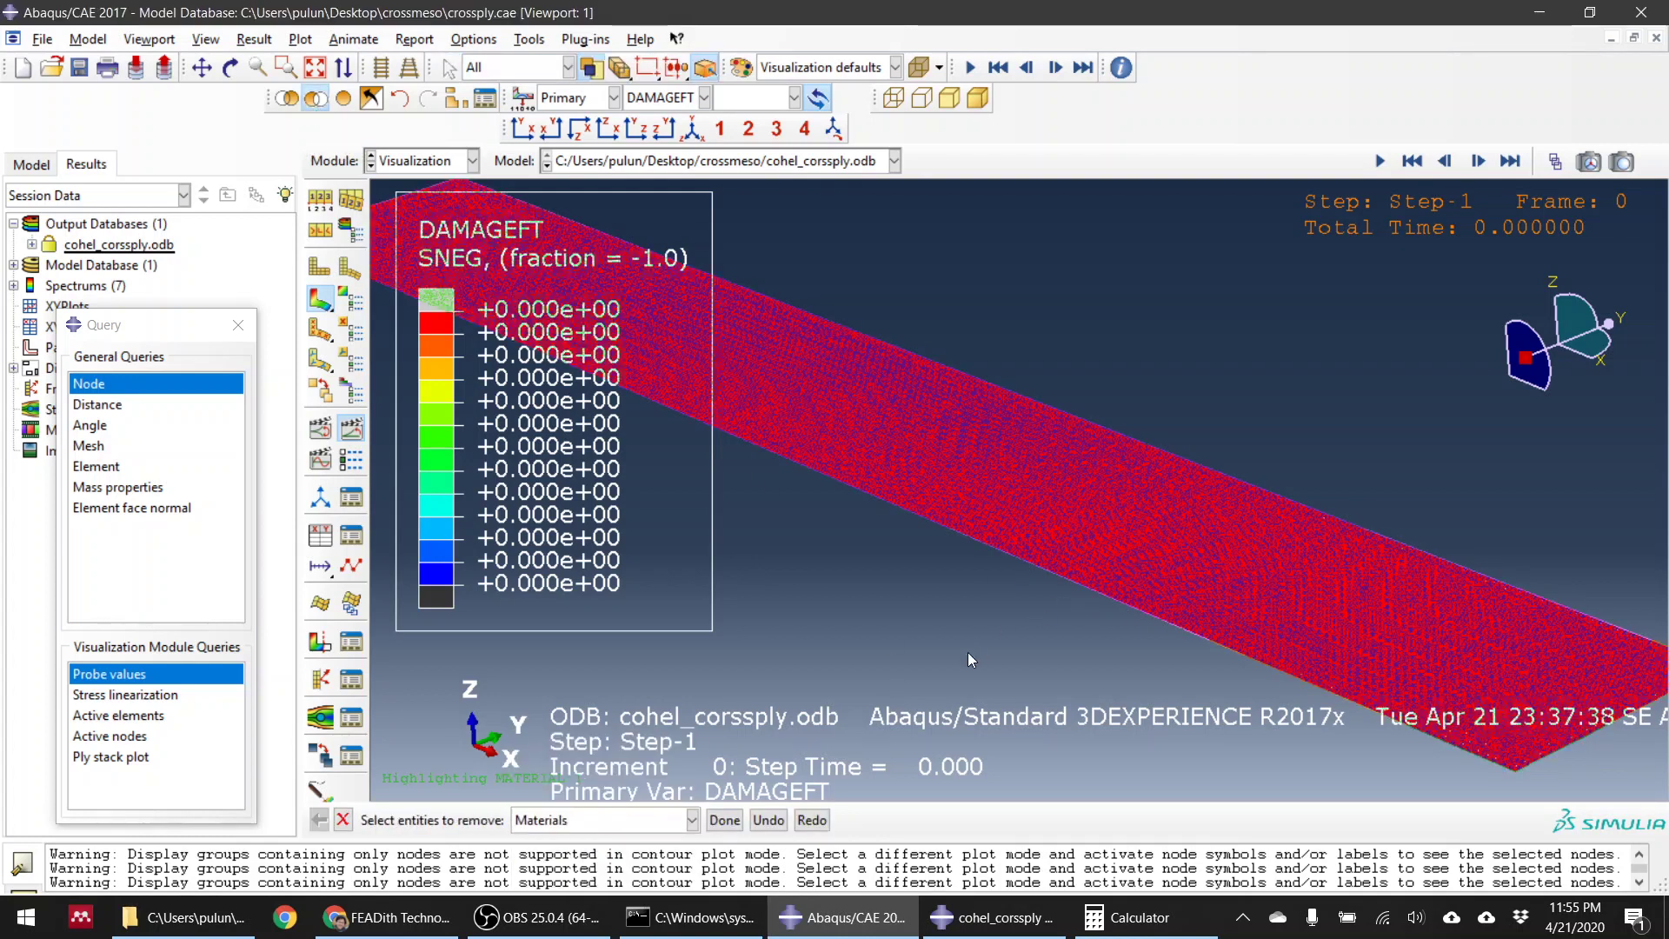
left_click(1116, 516)
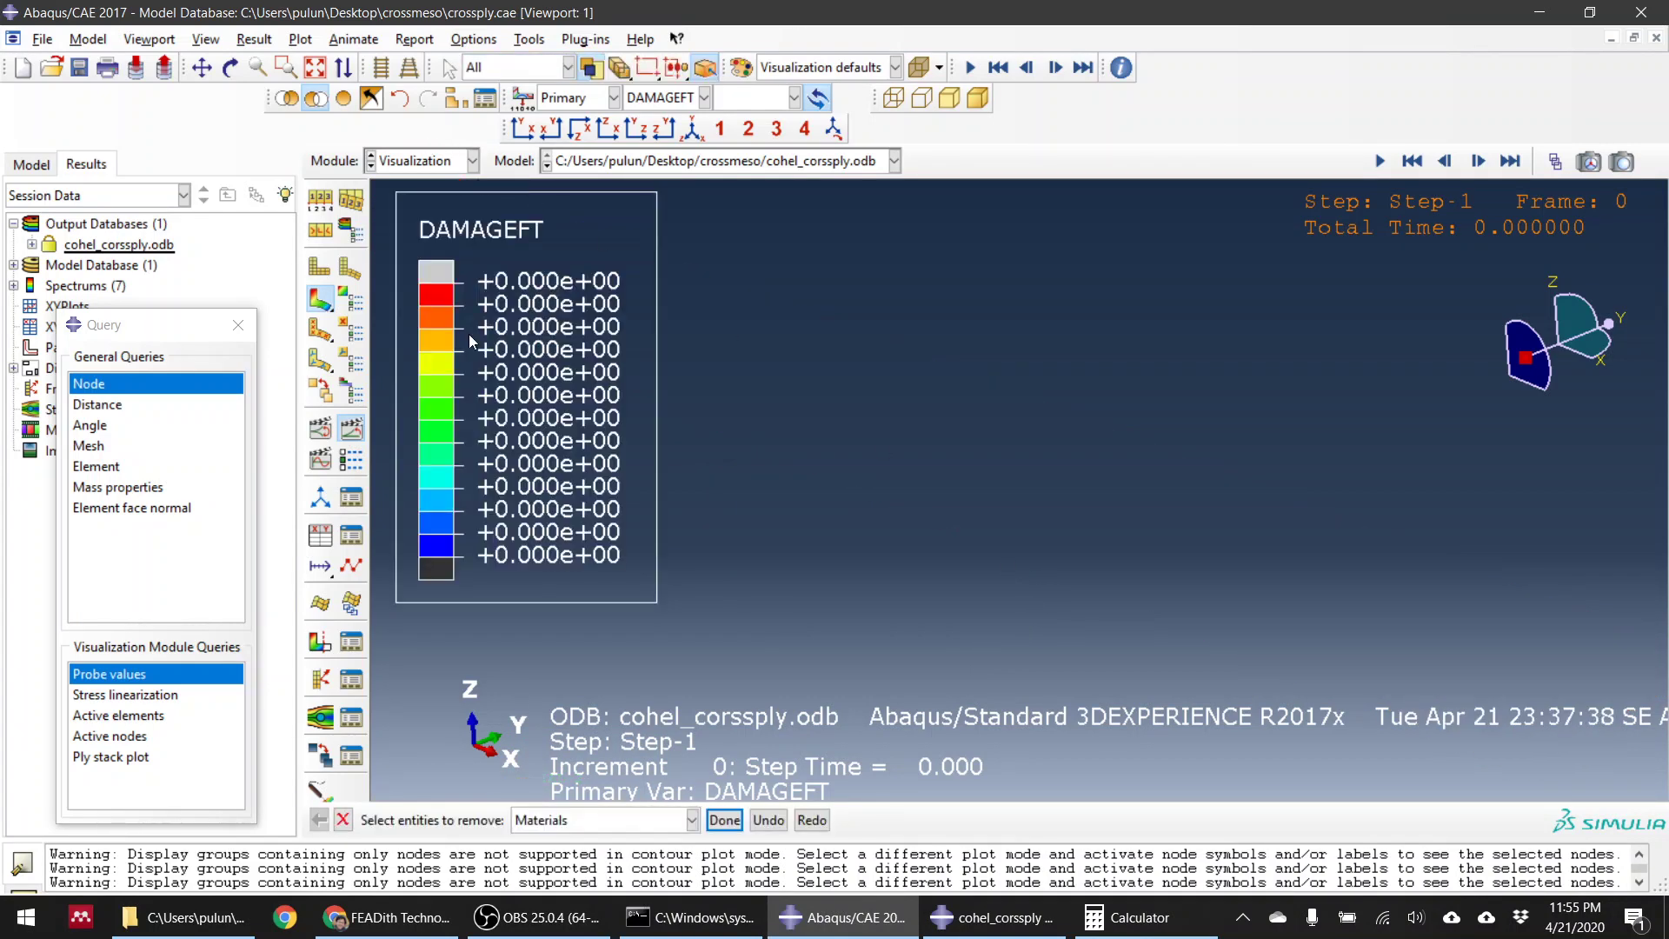
left_click(724, 820)
left_click(326, 101)
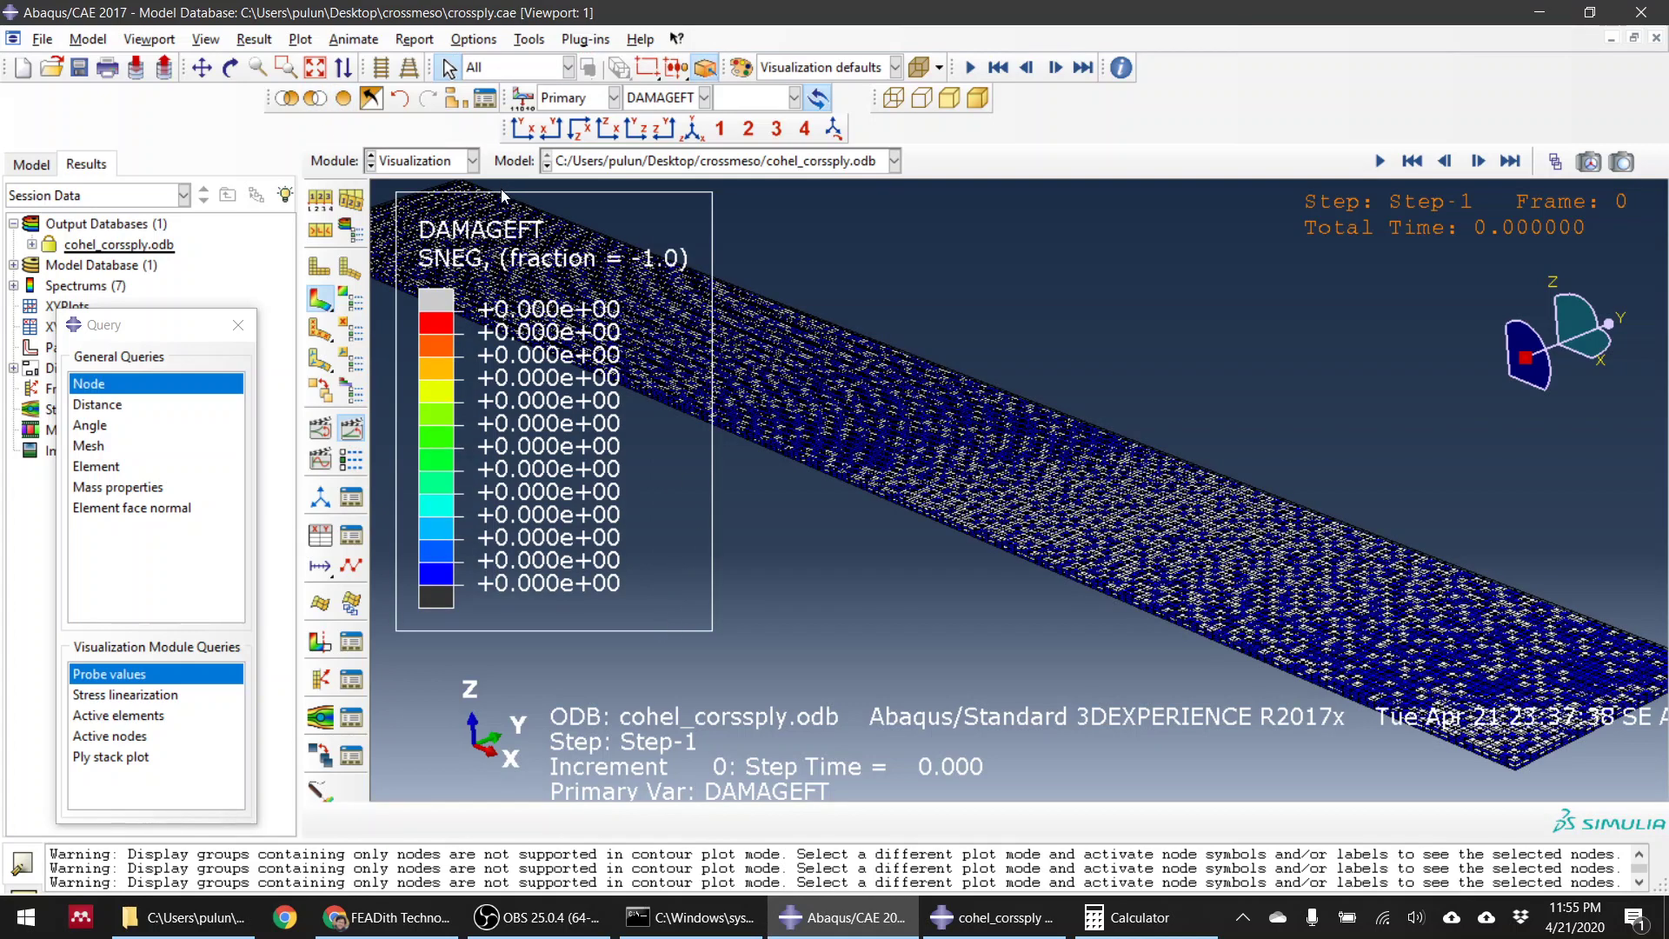
Step: Remove the section picked on the laminate's upper surface from the display, using sections as the entity type
left_click(314, 100)
left_click(628, 821)
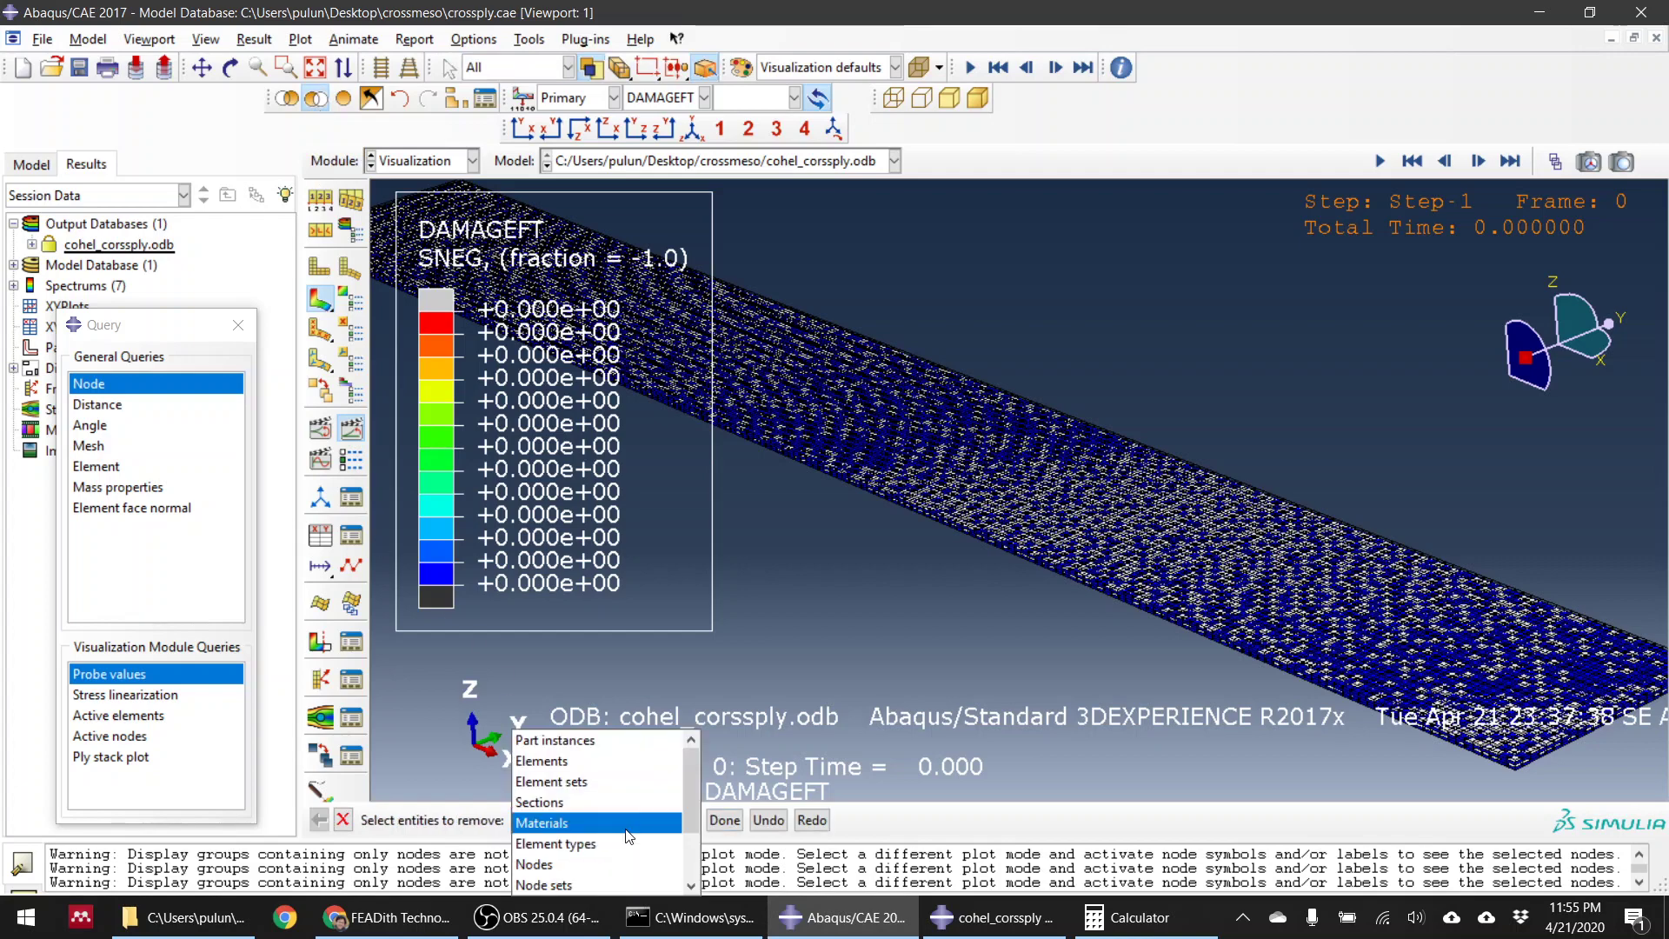
left_click(623, 805)
left_click(978, 451)
middle_click(940, 604)
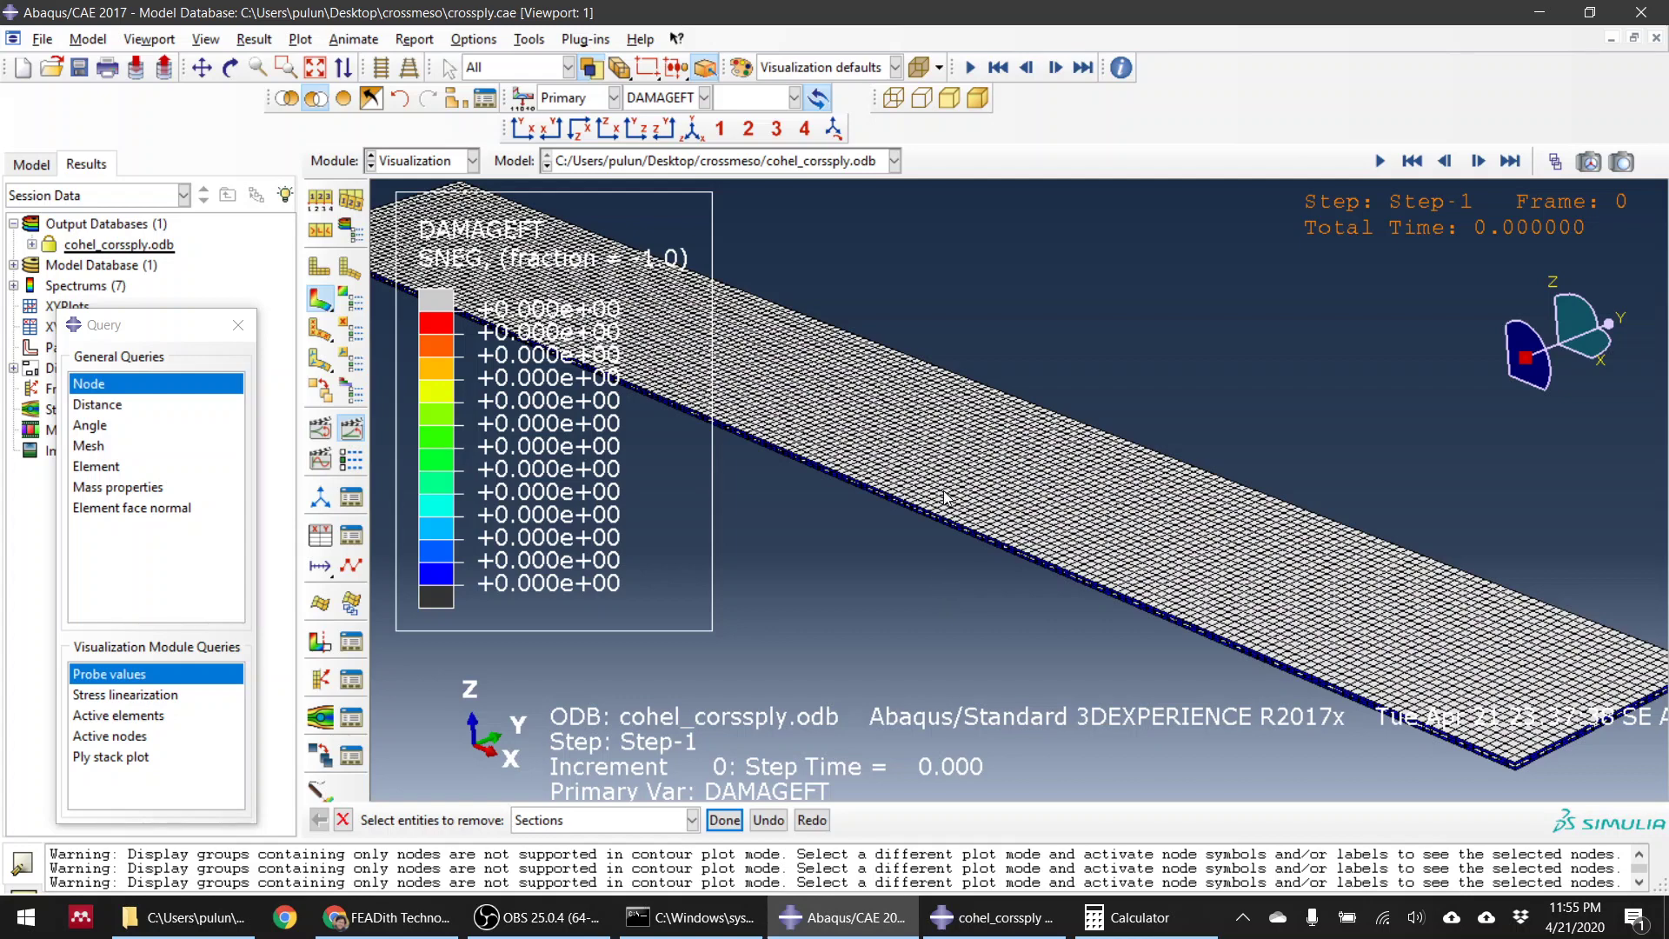
Step: Examine the laminate's remaining layers from above and below, including the ply and cohesive layers along its long edge
scroll(929, 497, "down", 3)
scroll(963, 515, "up", 5)
left_click(654, 823)
left_click(655, 824)
left_click(659, 824)
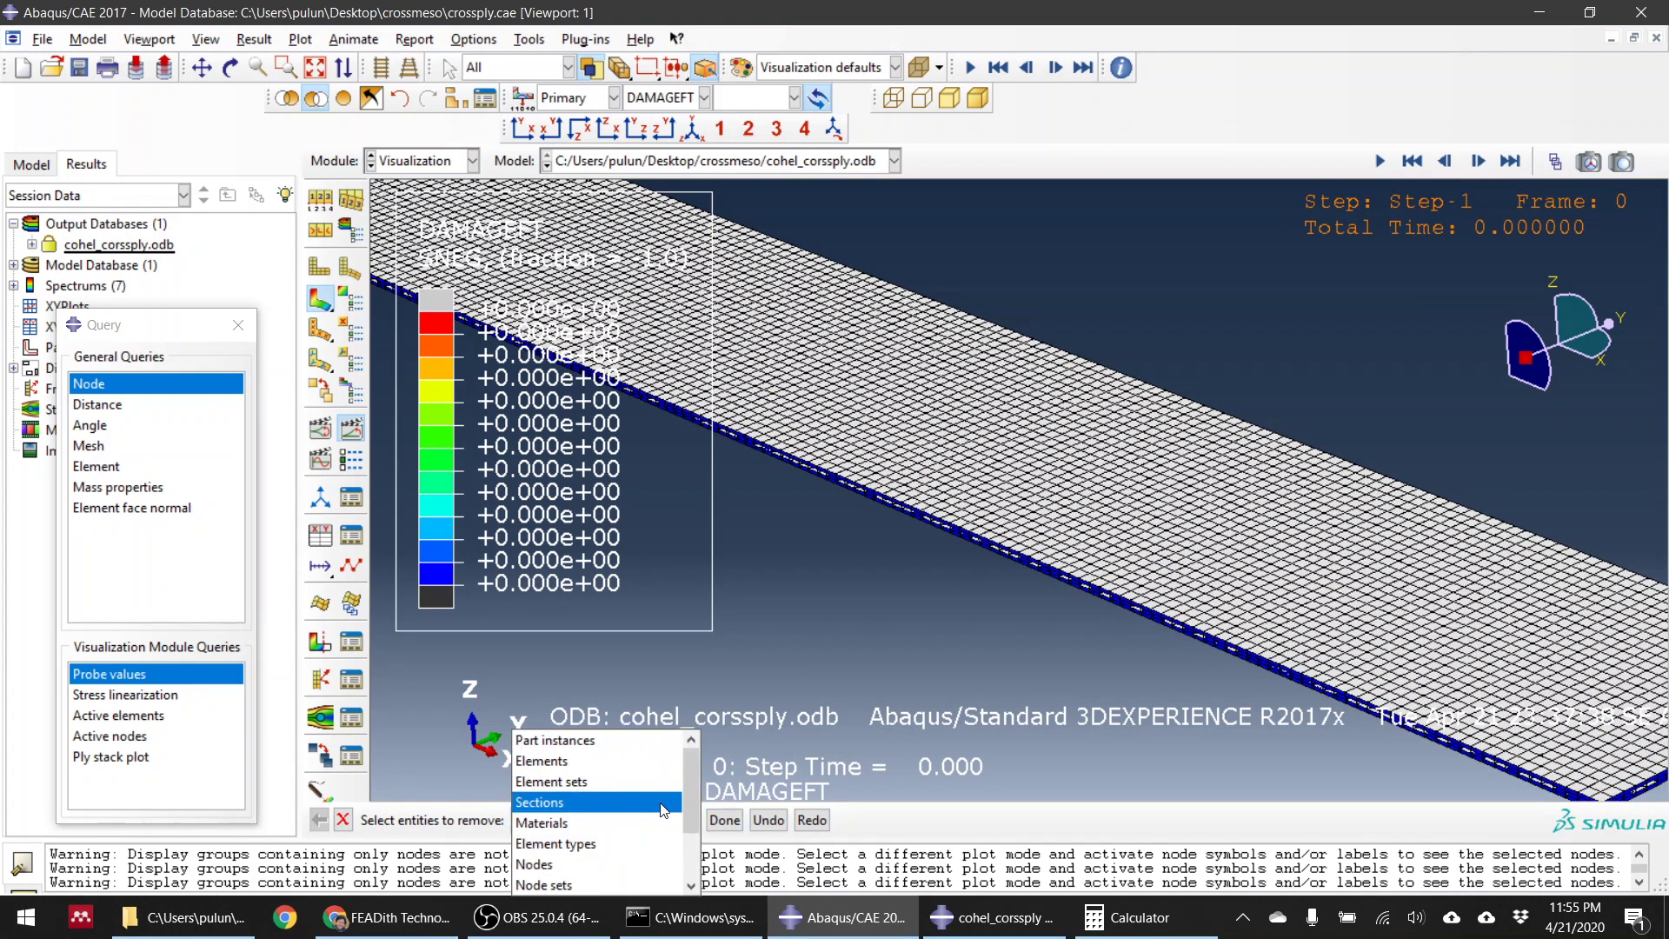
left_click(661, 802)
left_click_drag(1004, 481, 852, 298, "ctrl+alt")
scroll(892, 370, "down", 3)
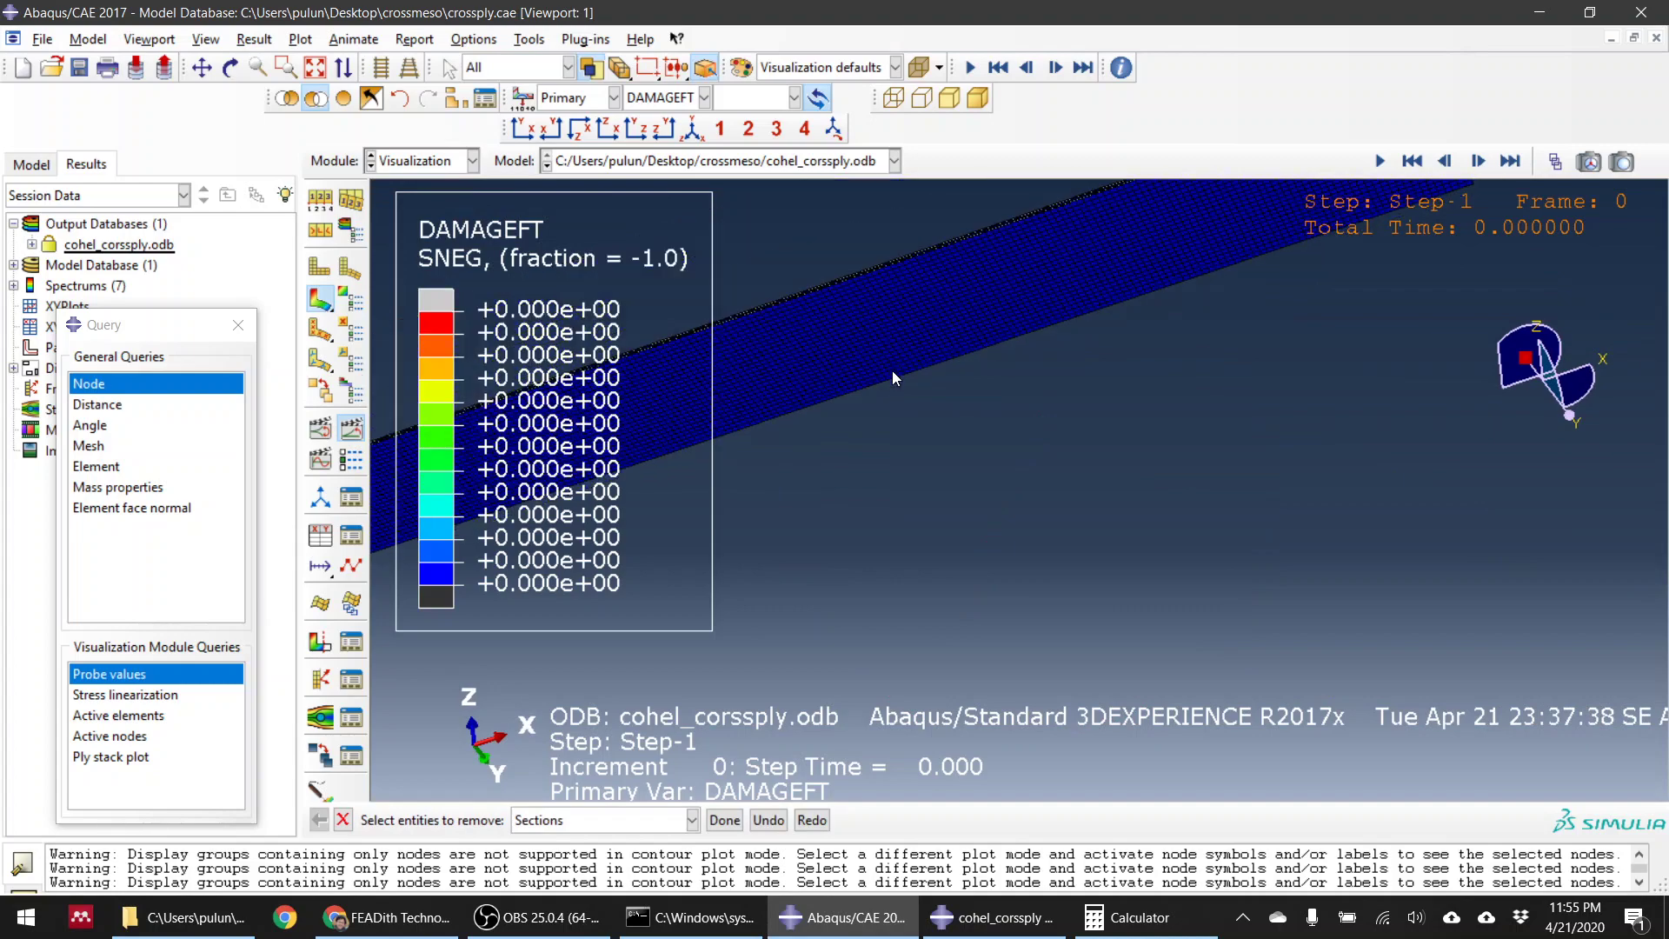
left_click_drag(1024, 400, 978, 305, "ctrl+alt")
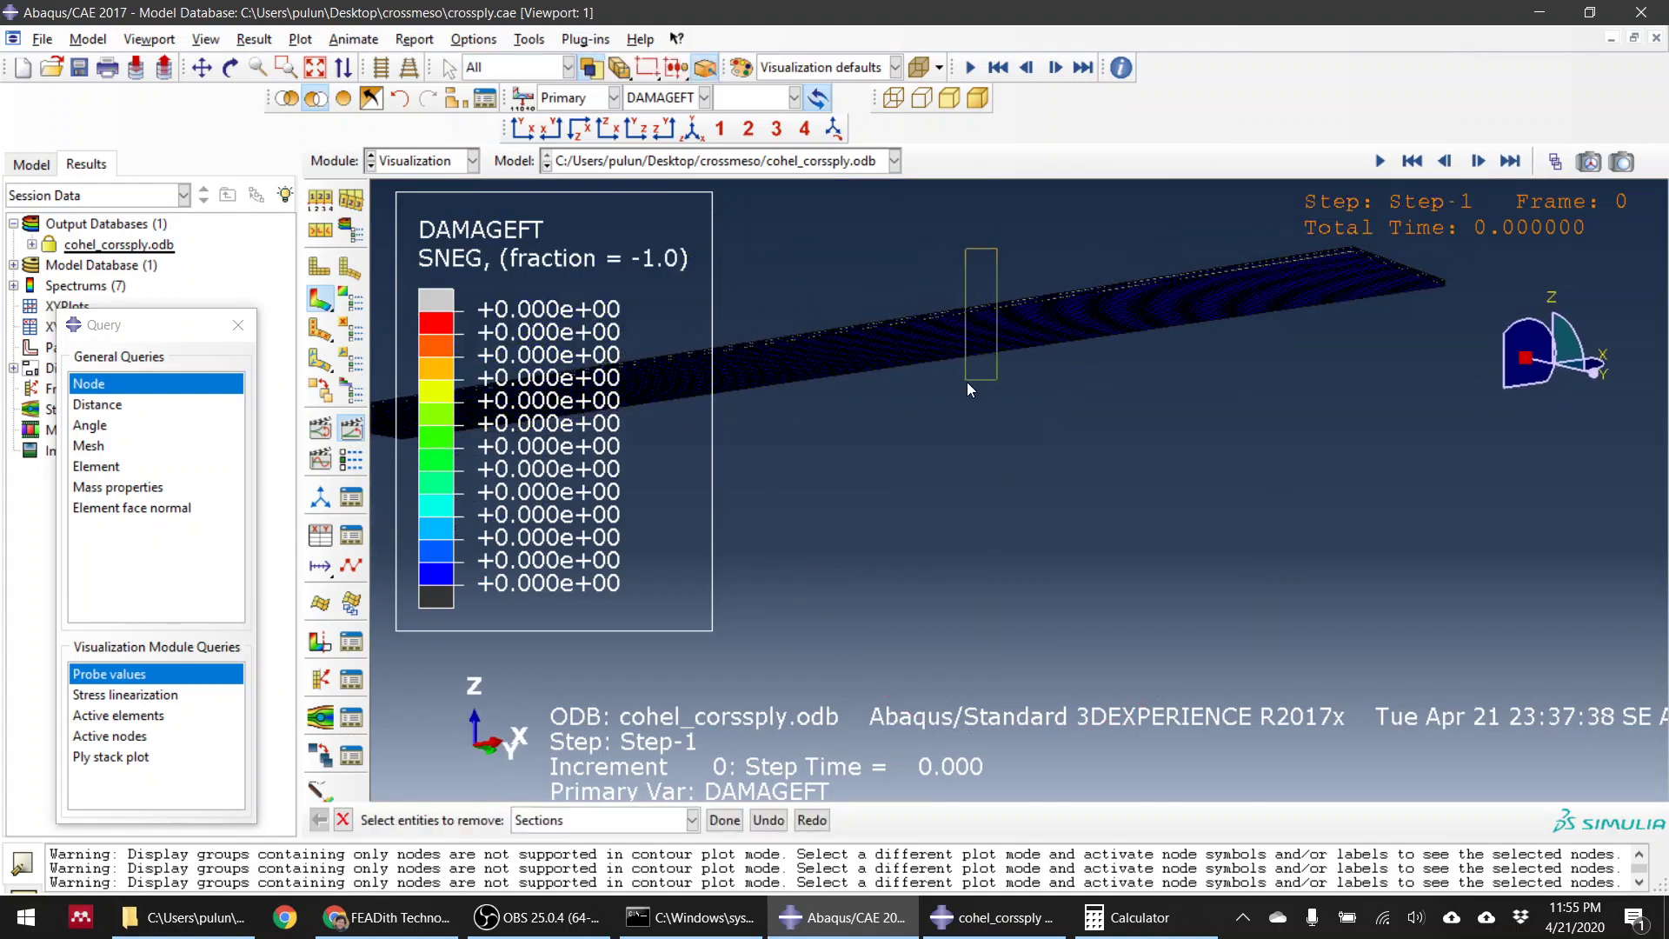
left_click_drag(931, 252, 891, 383, "ctrl+alt")
scroll(1339, 521, "up", 5)
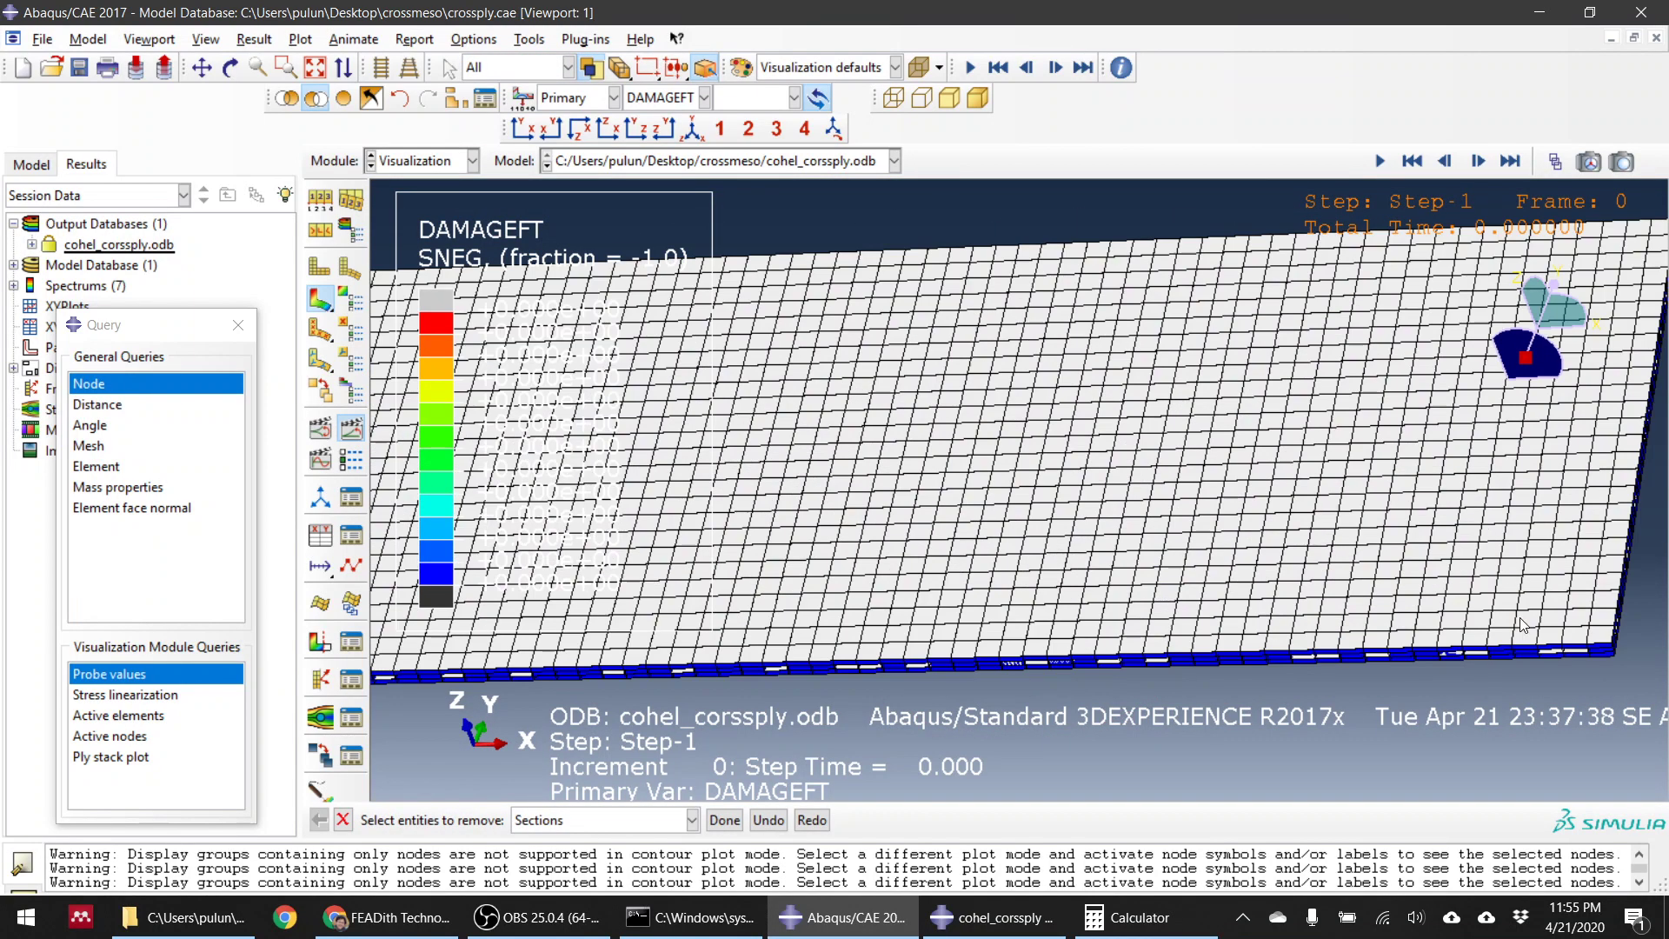
scroll(1573, 648, "up", 4)
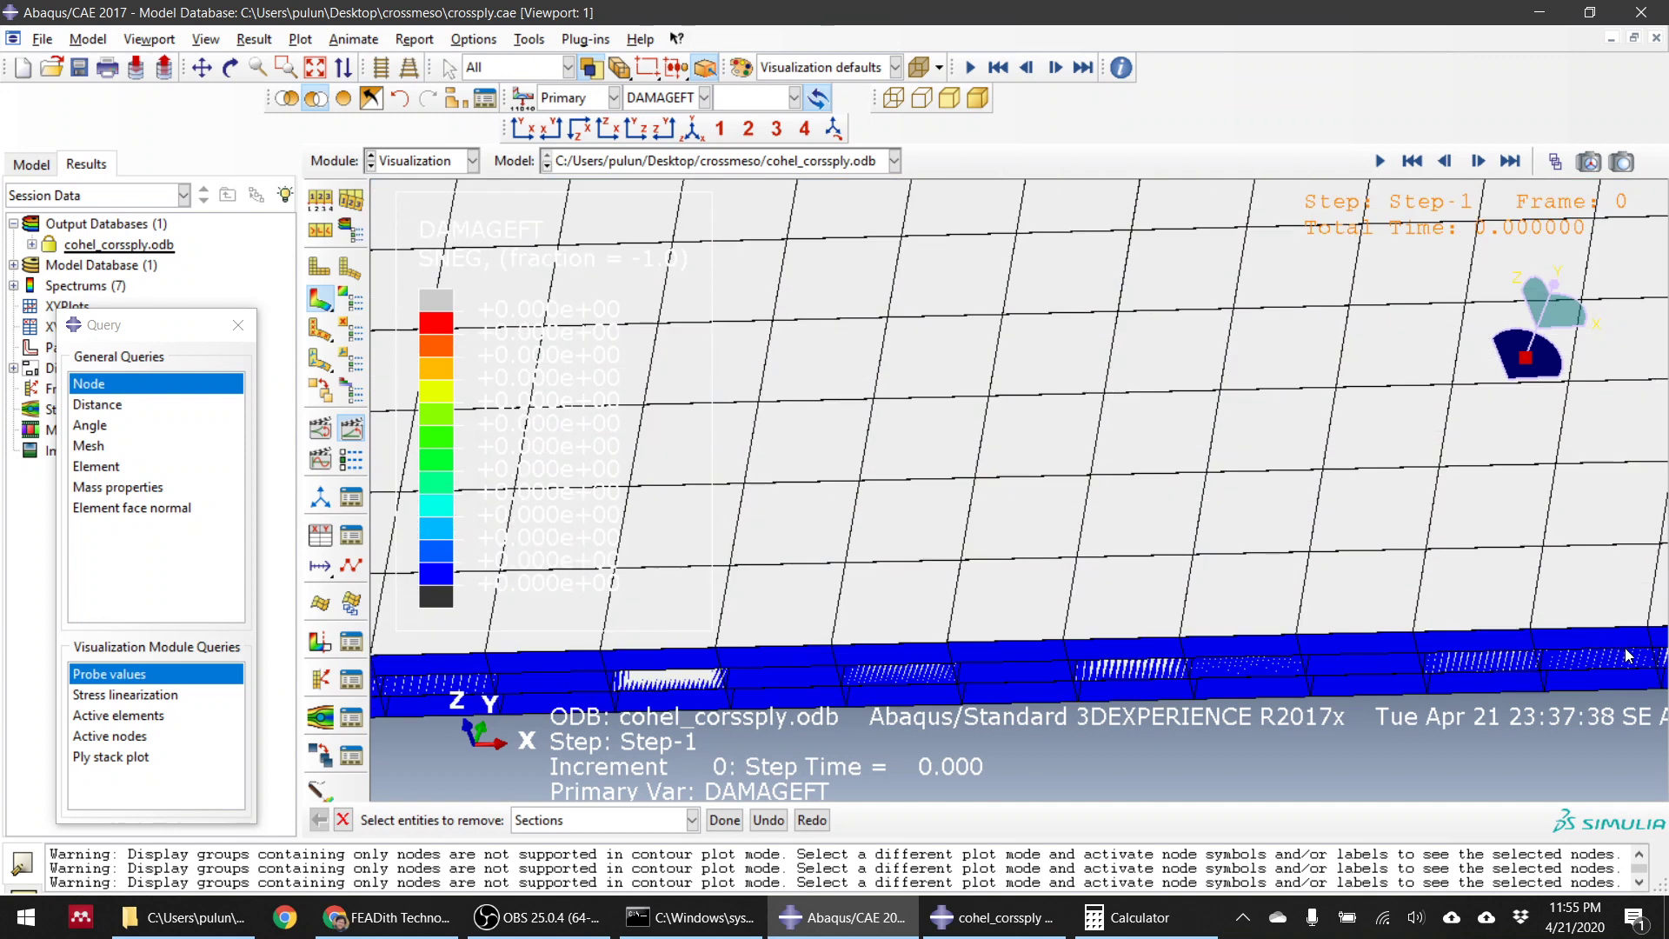
Step: Plot the DAMAGEMT contour at the last frame of Step-1 and inspect the laminate's edge plies and underside
left_click(662, 98)
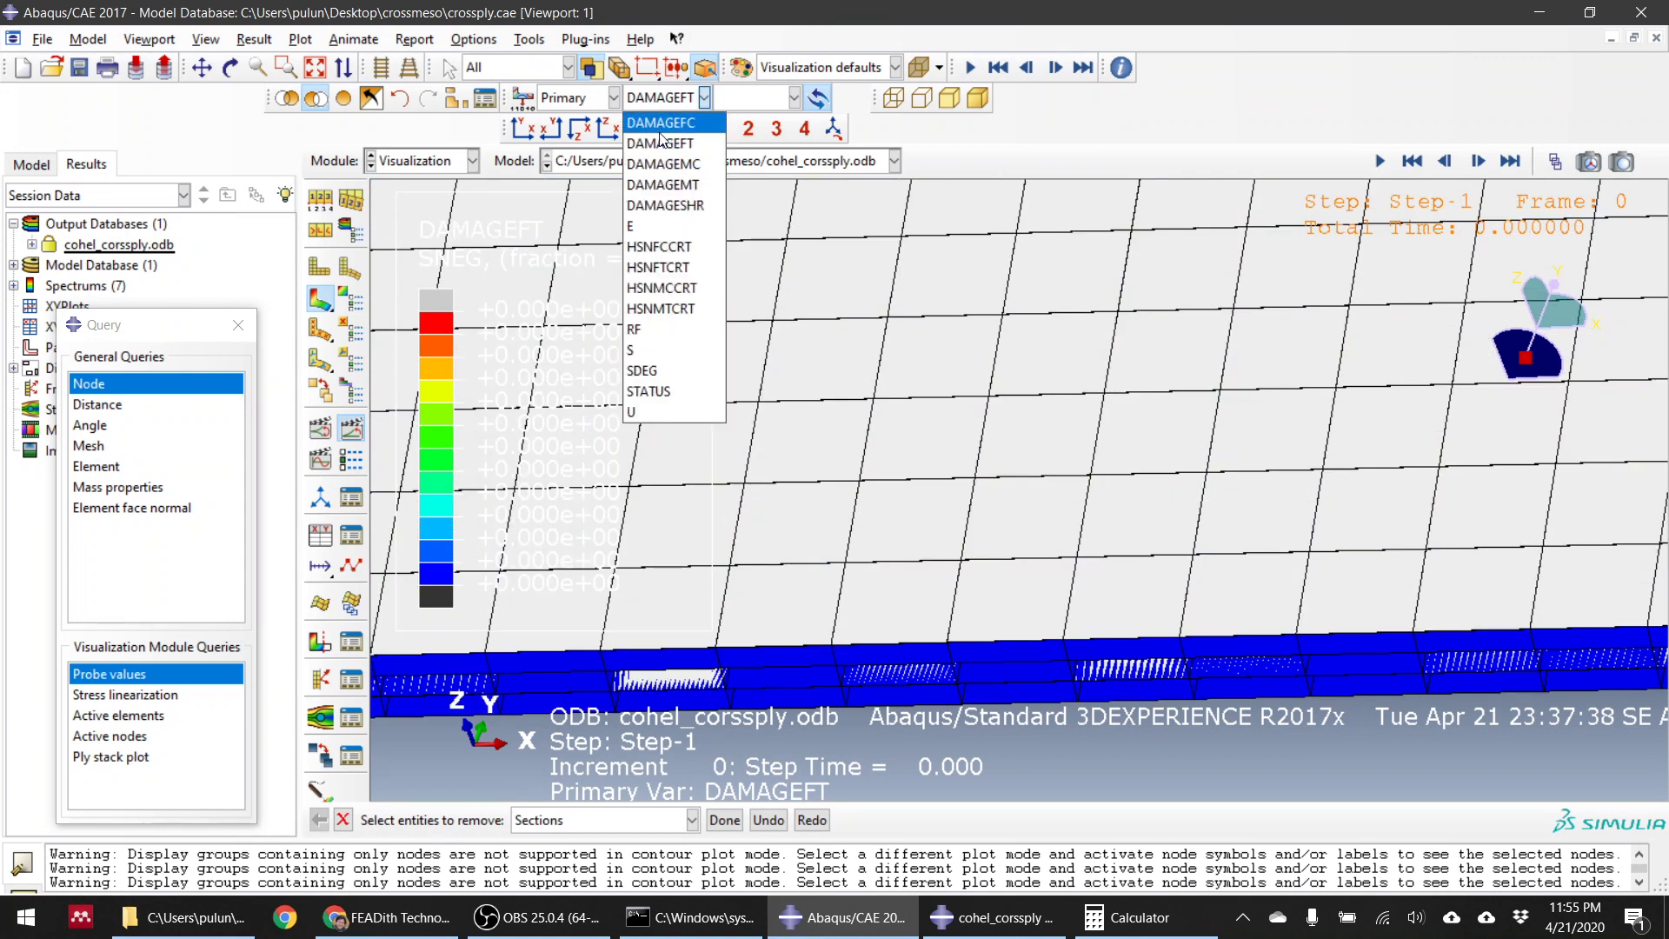
left_click(672, 186)
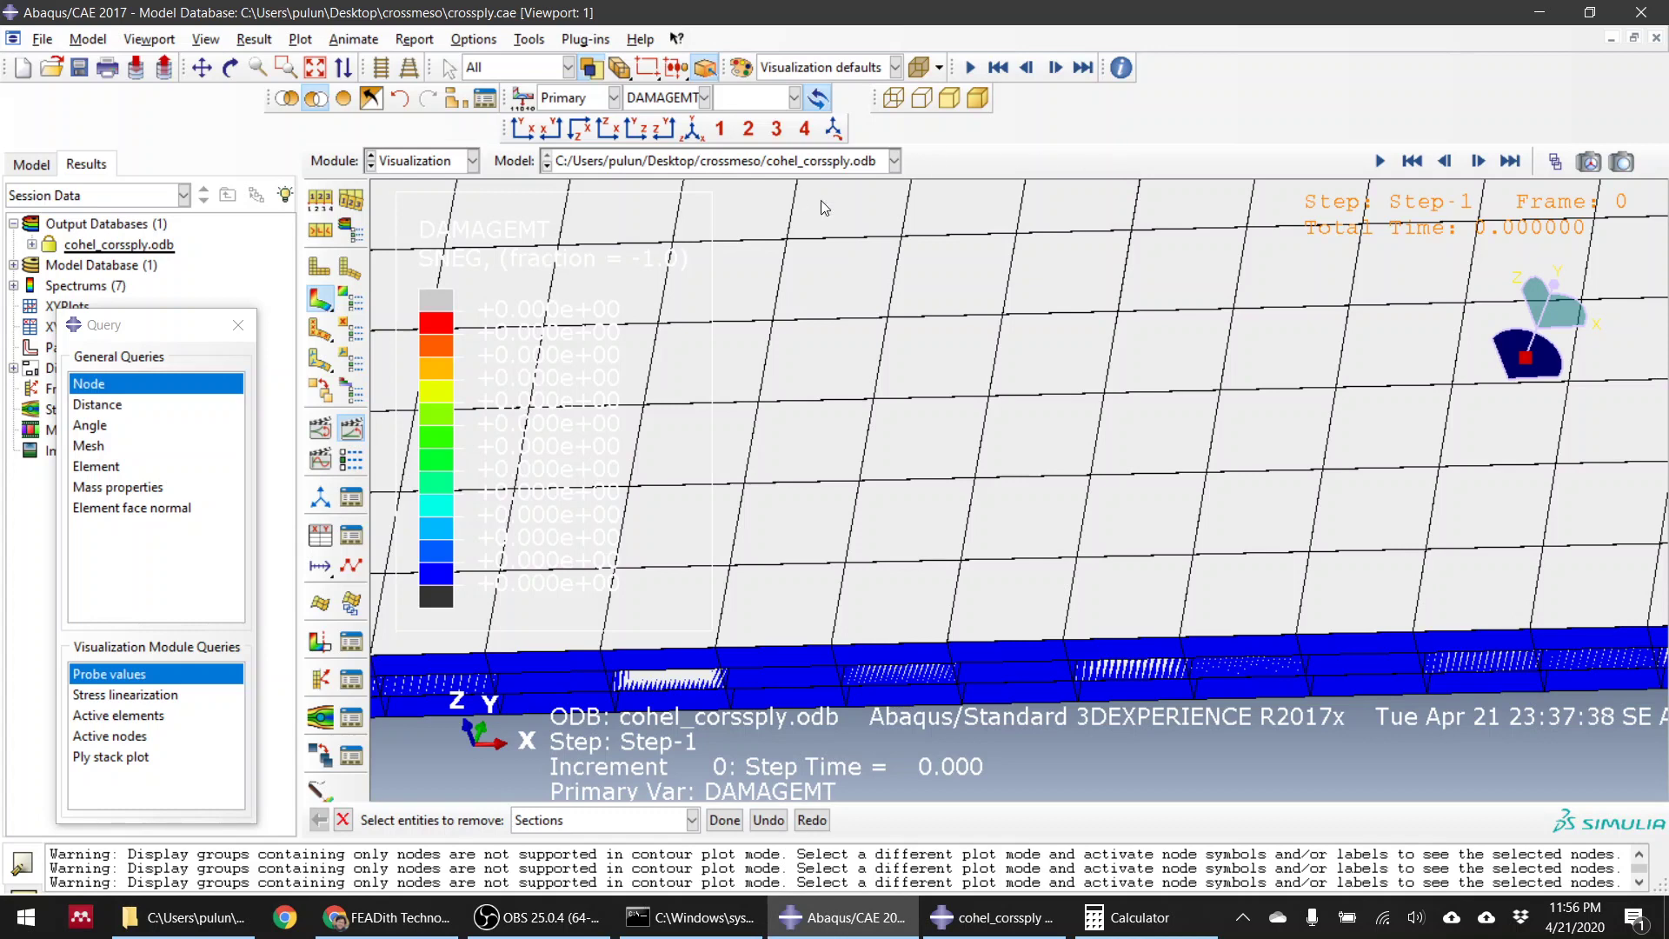
left_click(1510, 162)
left_click_drag(830, 497, 896, 446, "ctrl+alt")
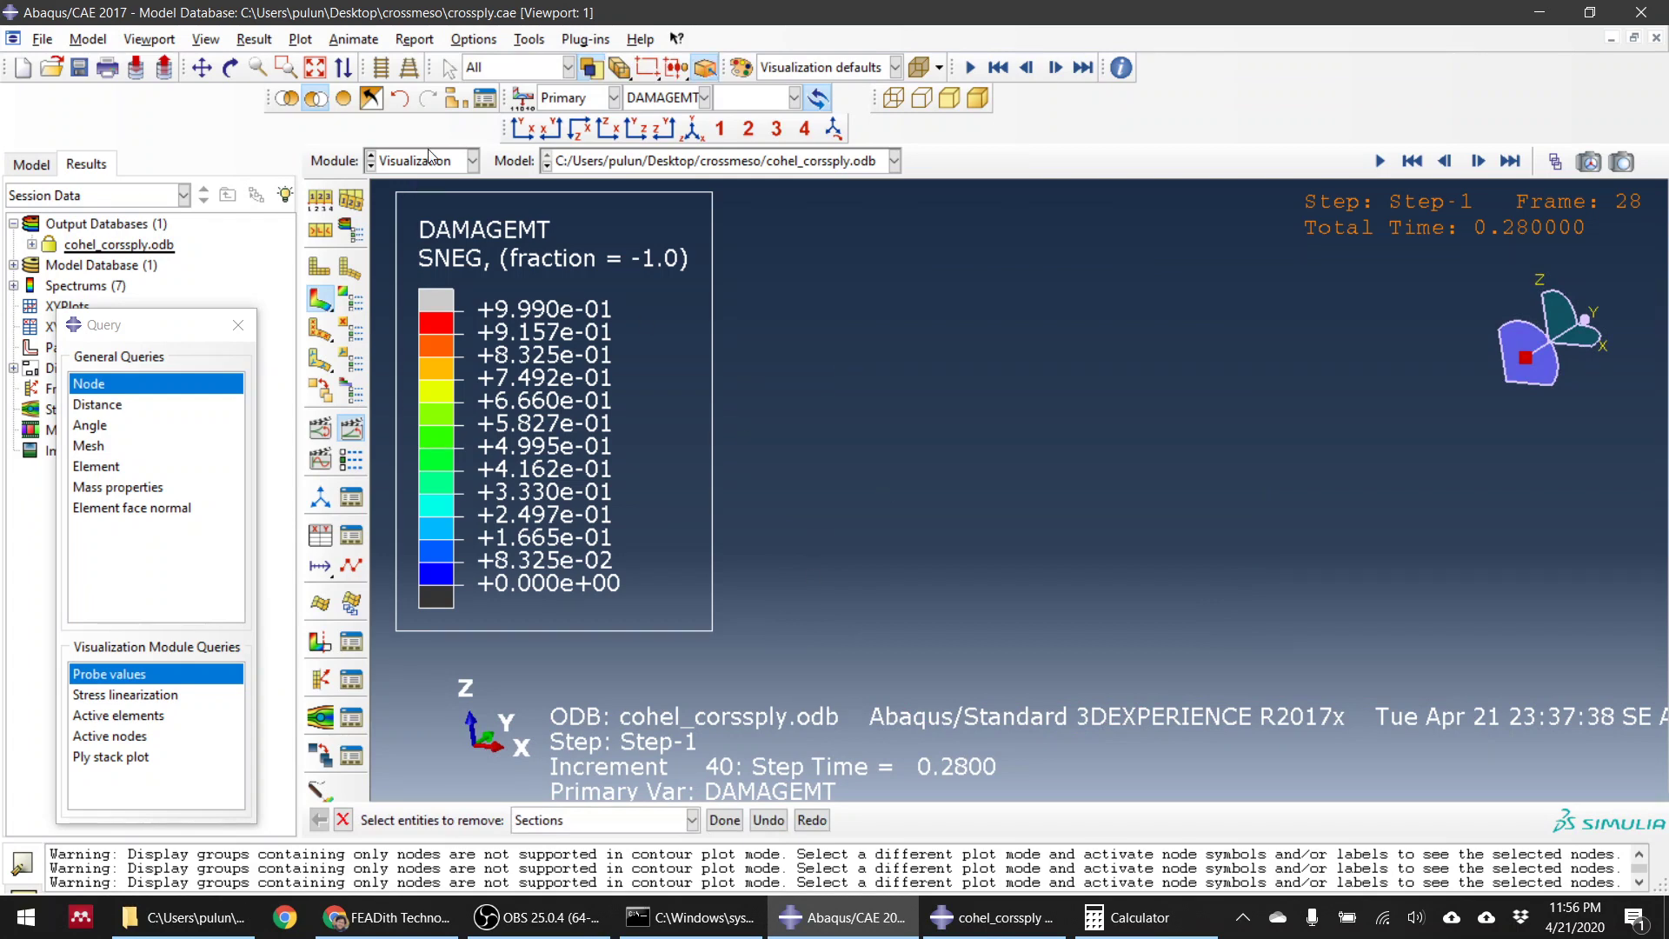
left_click(315, 67)
scroll(1524, 594, "up", 5)
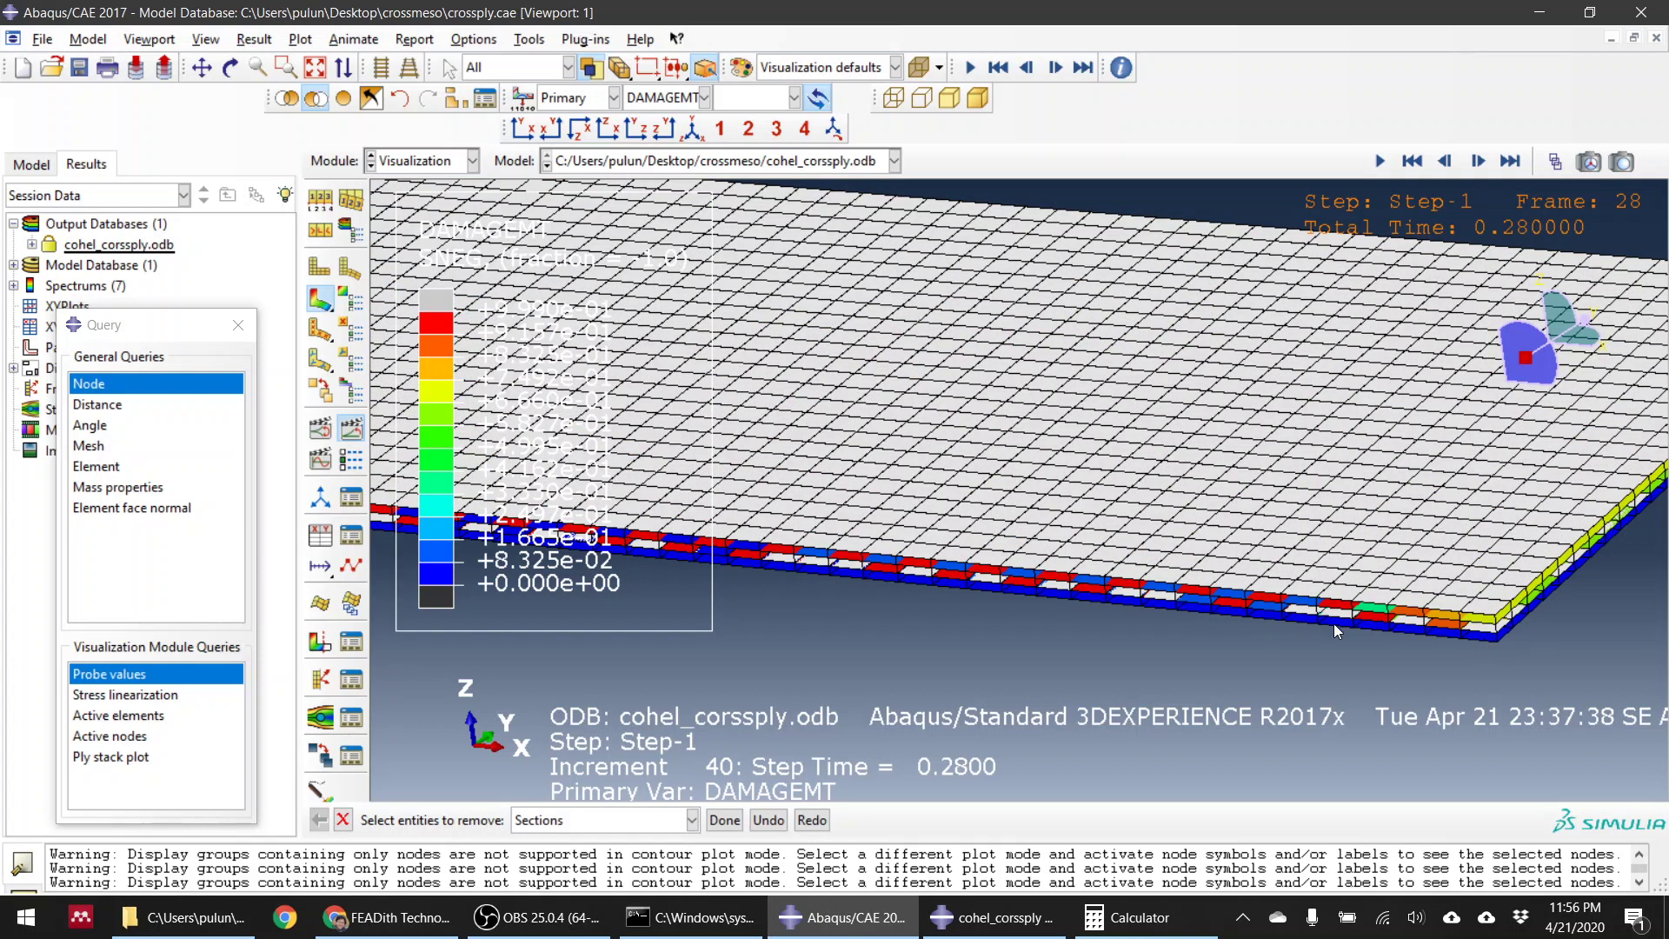
left_click_drag(1256, 634, 1088, 406, "ctrl+alt")
scroll(1169, 606, "down", 4)
left_click_drag(1210, 646, 1093, 620, "ctrl+alt")
scroll(1089, 618, "up", 4)
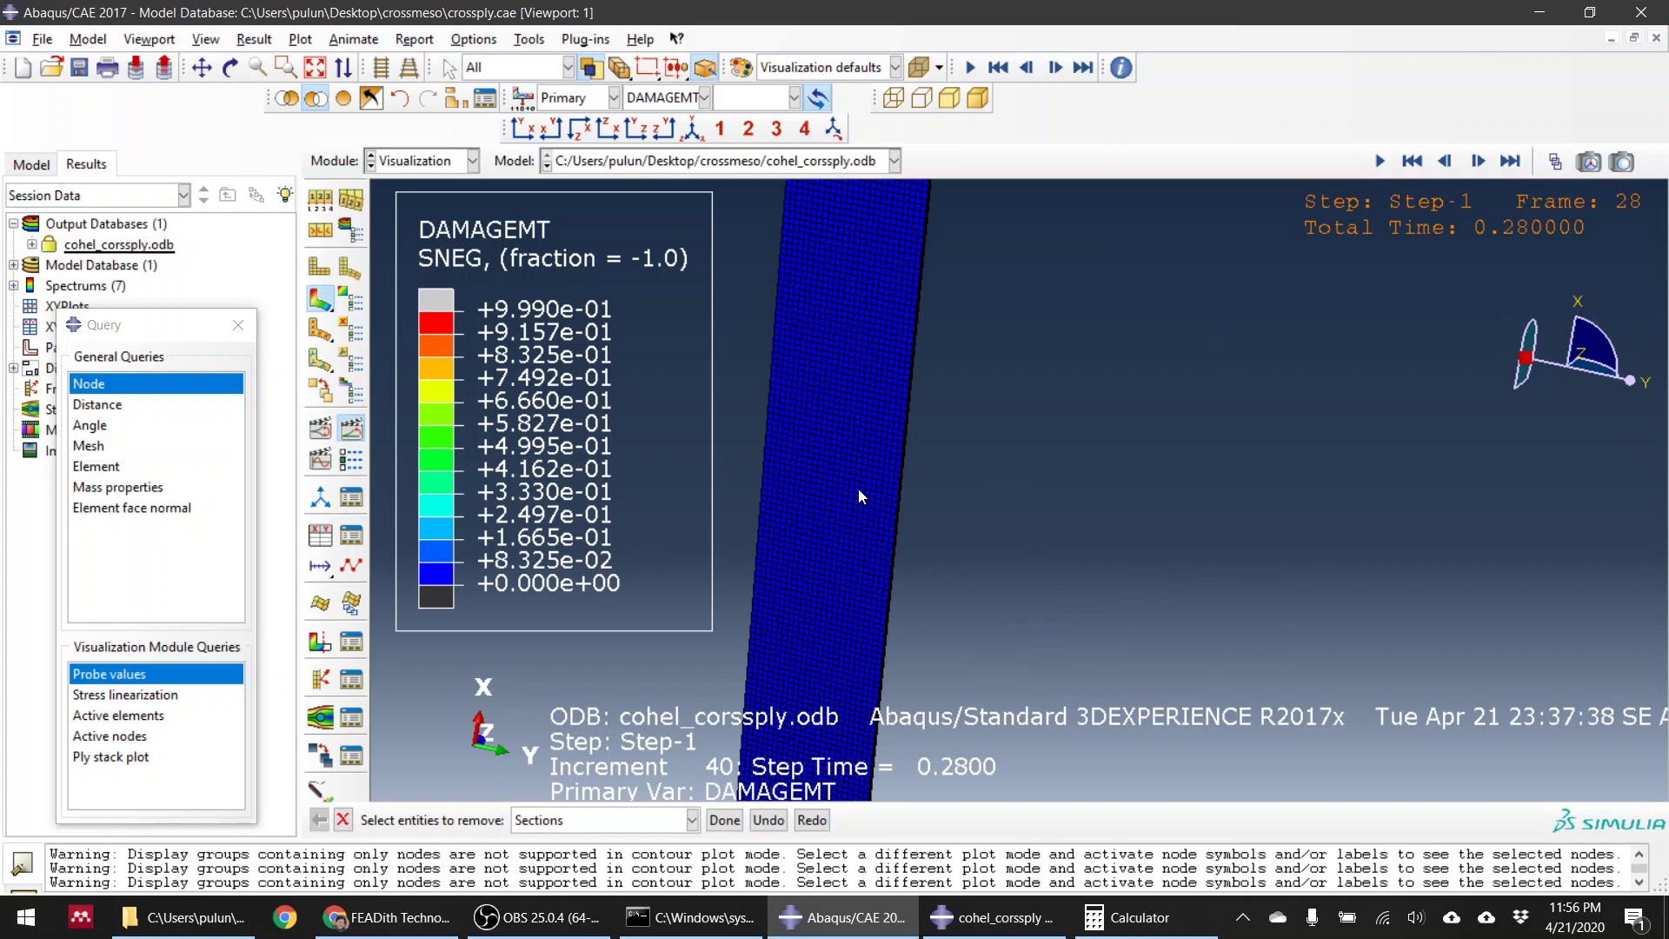
Step: Try to remove another section from the DAMAGEMT contour plot by picking it on the laminate
left_click(692, 820)
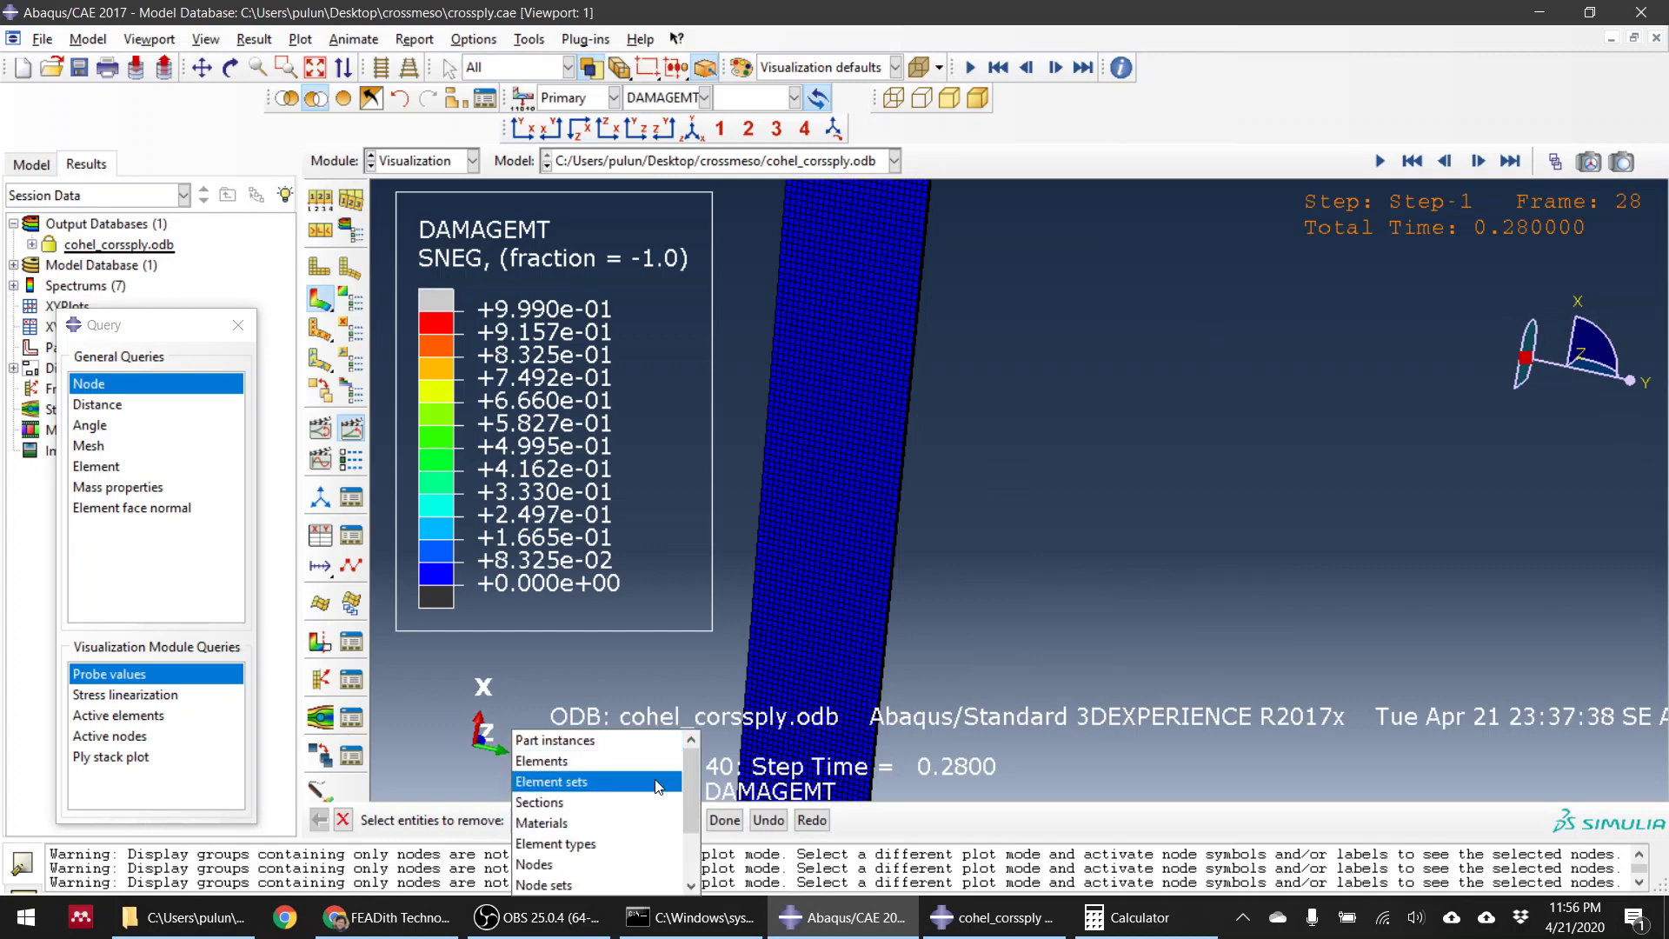
left_click(648, 781)
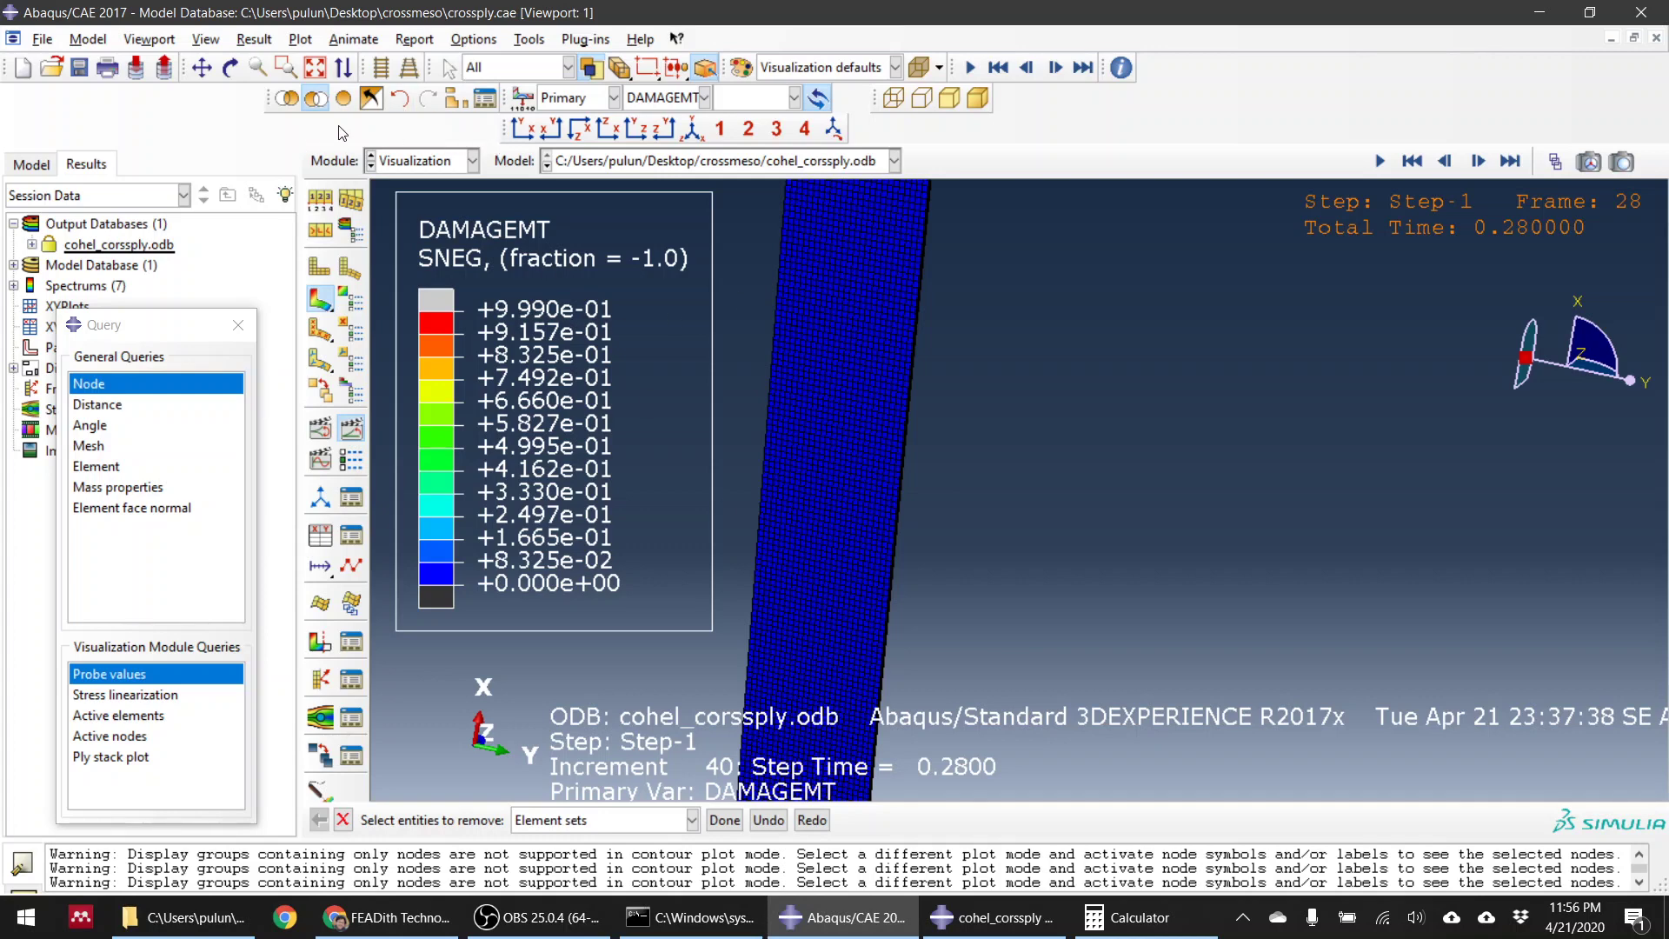
left_click(318, 298)
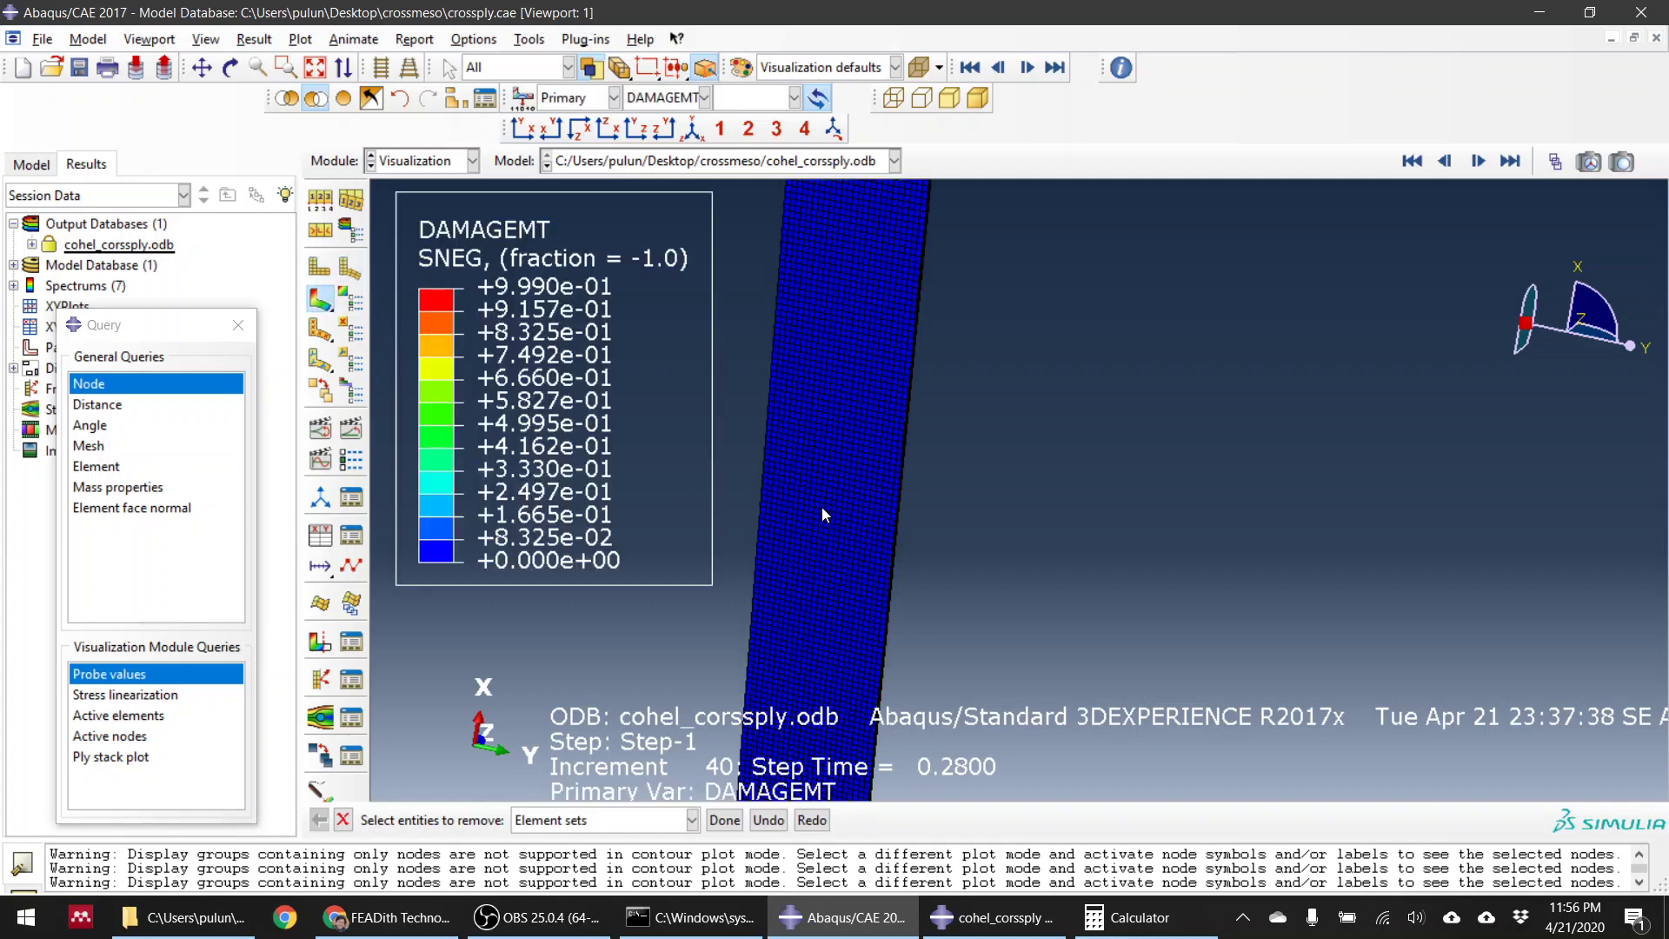
left_click(692, 820)
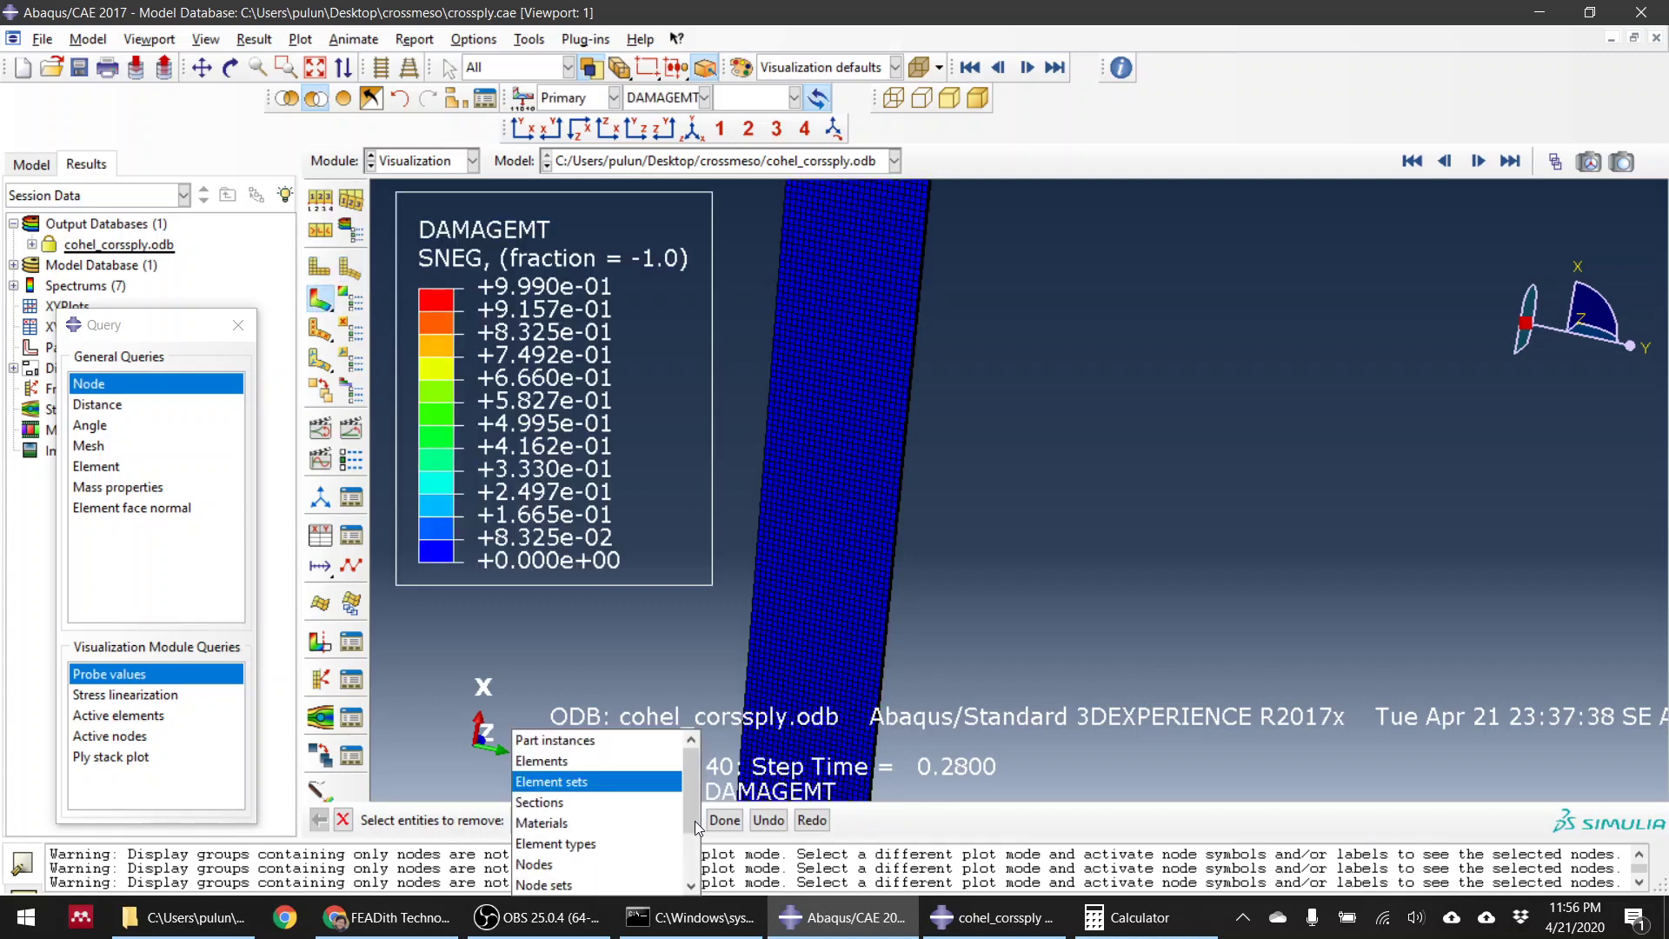
left_click(652, 805)
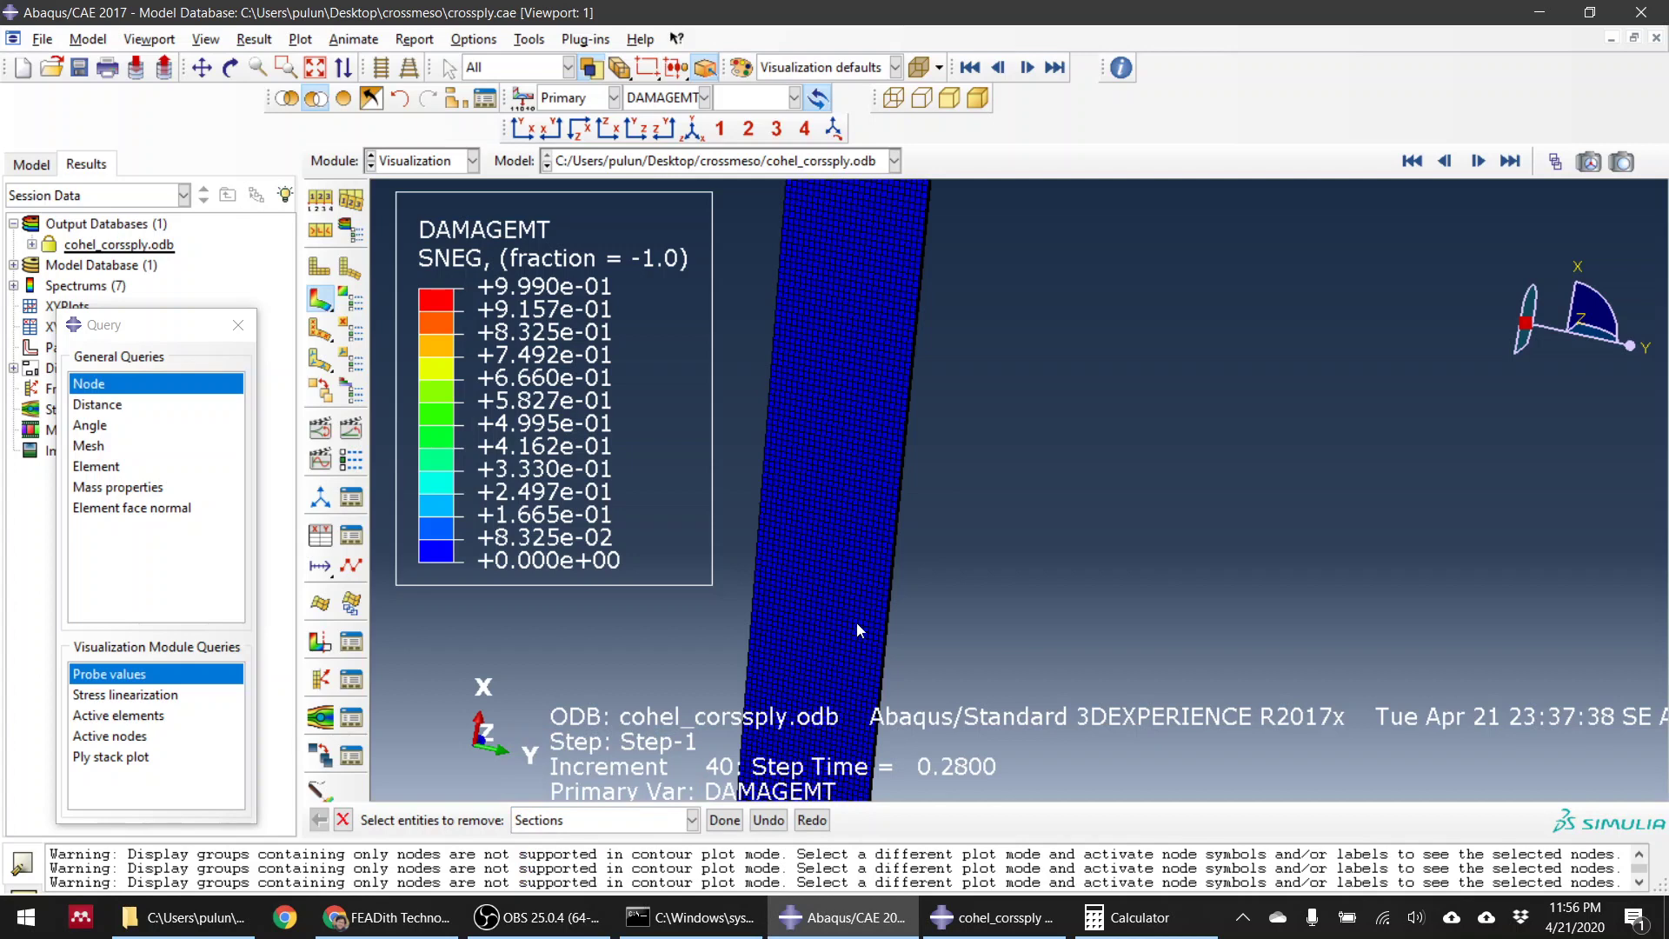
left_click(910, 603)
Step: Reopen the cohel_corssply results from the Job module and animate the DAMAGEMT contour over its time history
left_click(415, 163)
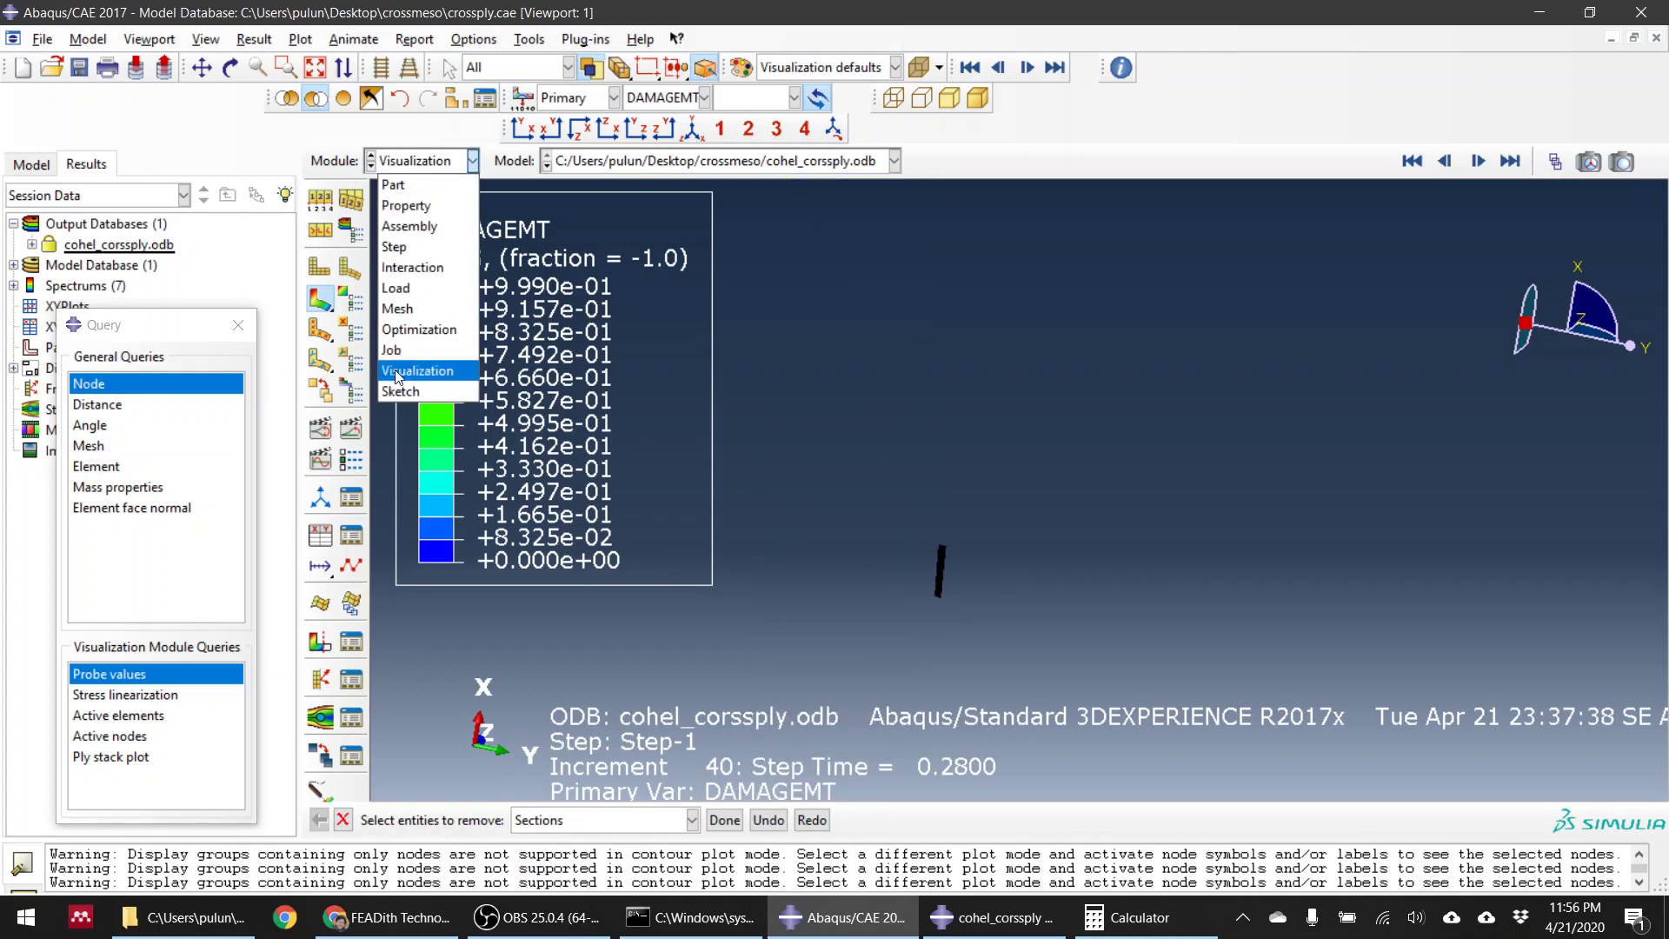
left_click(408, 351)
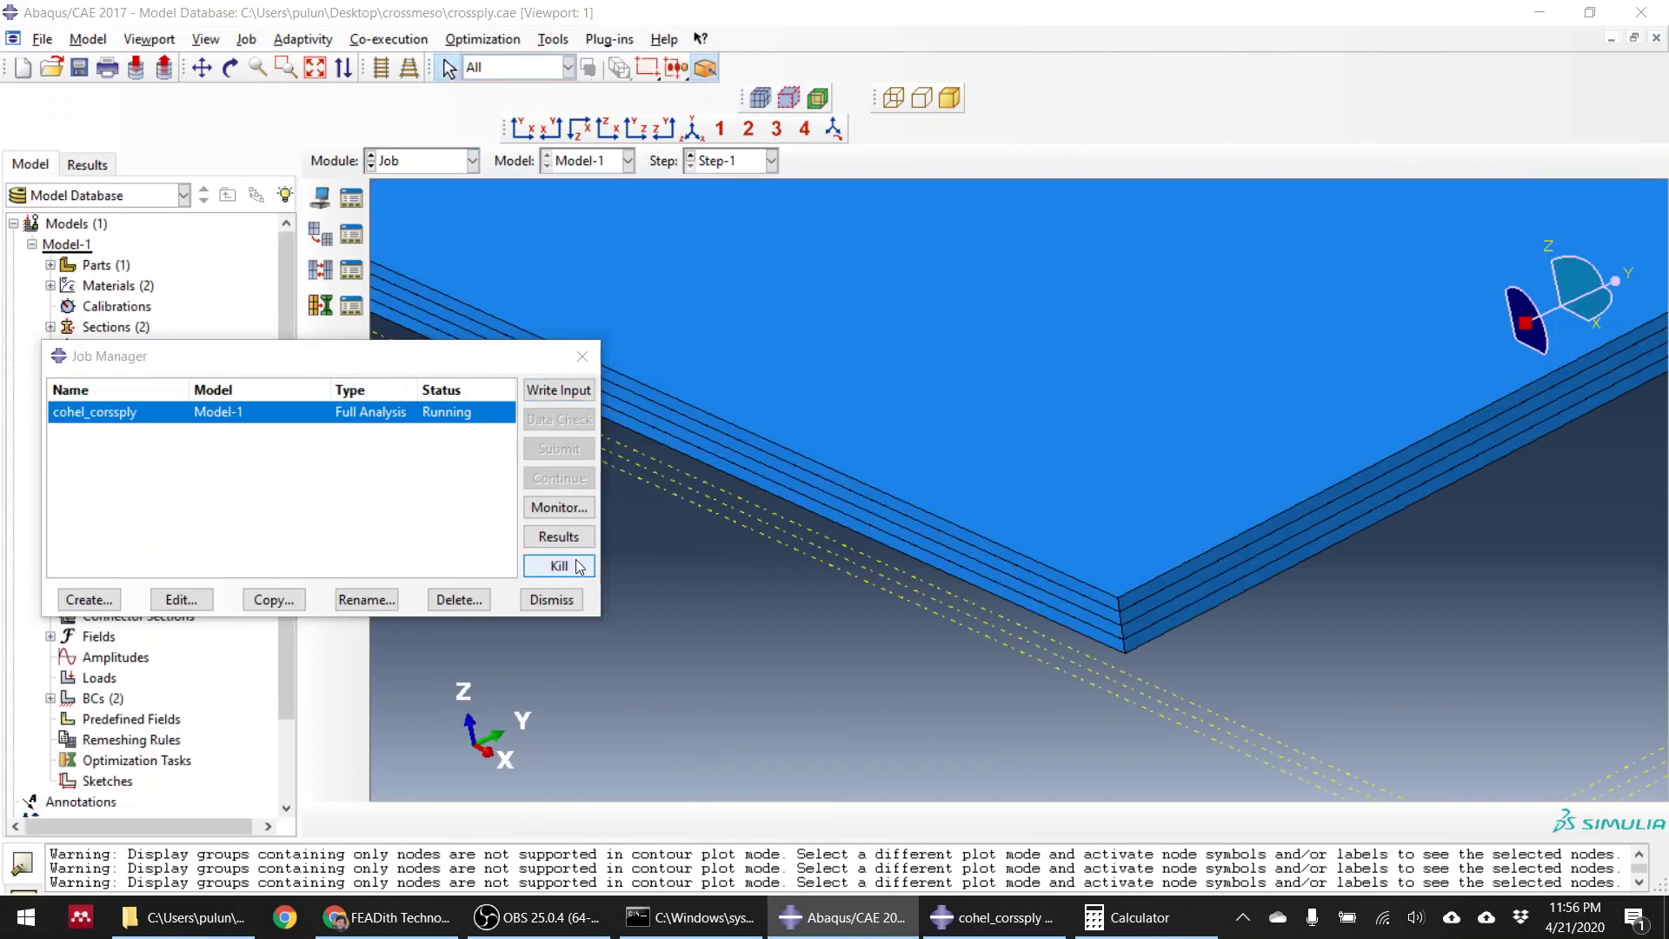
left_click(578, 537)
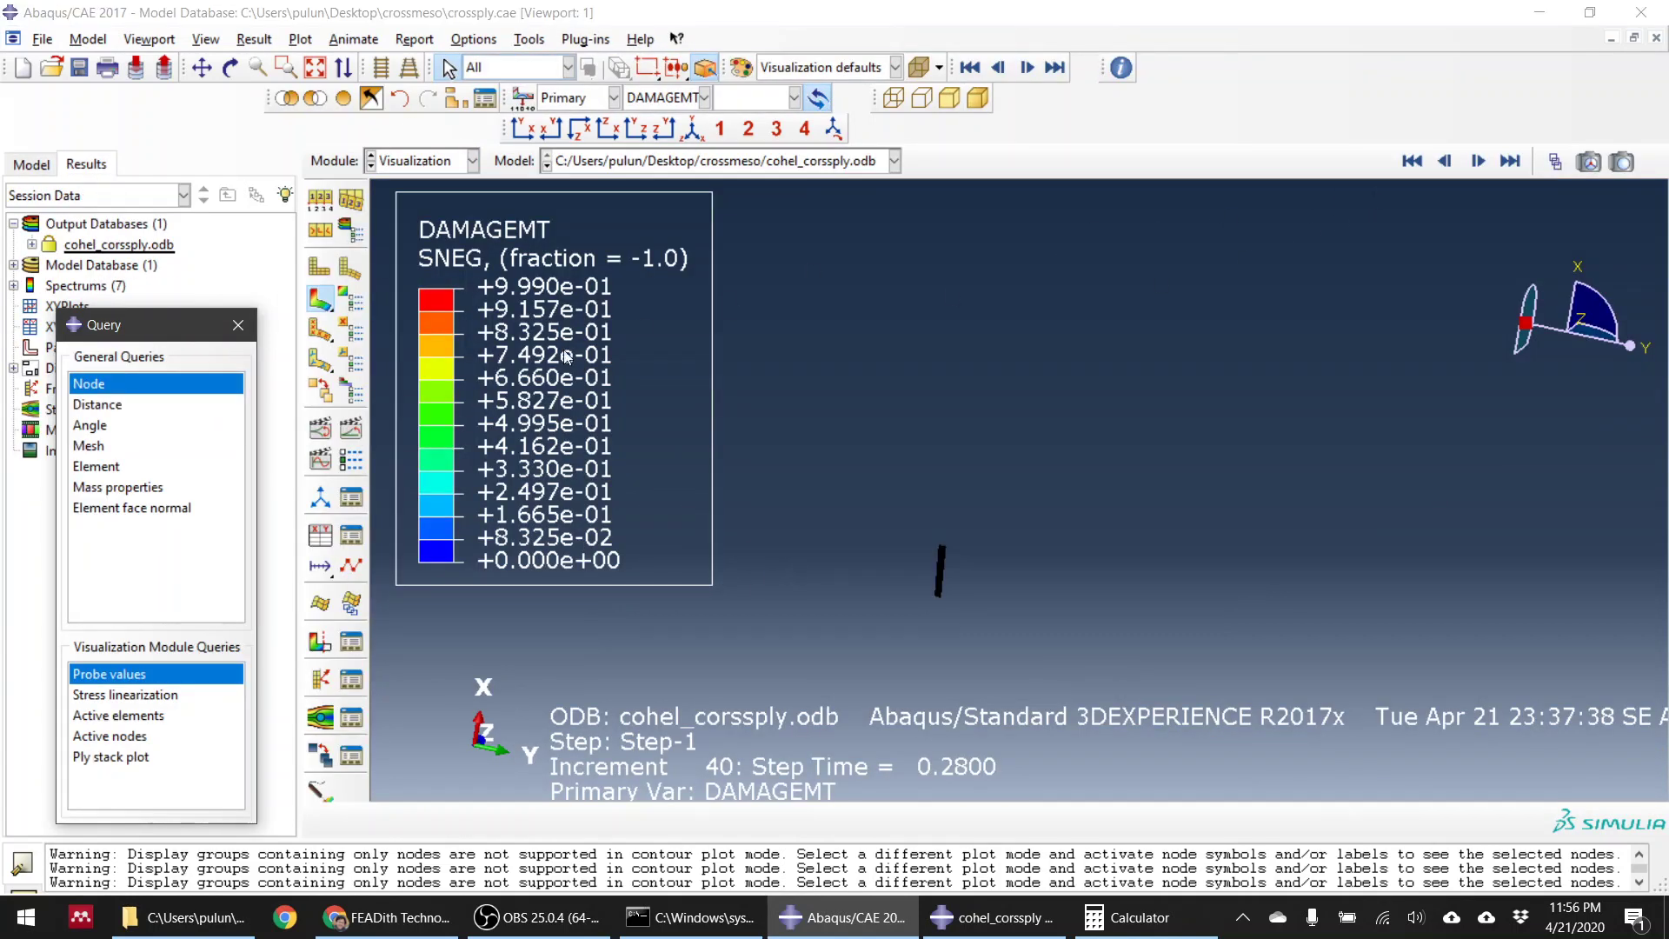
left_click(350, 429)
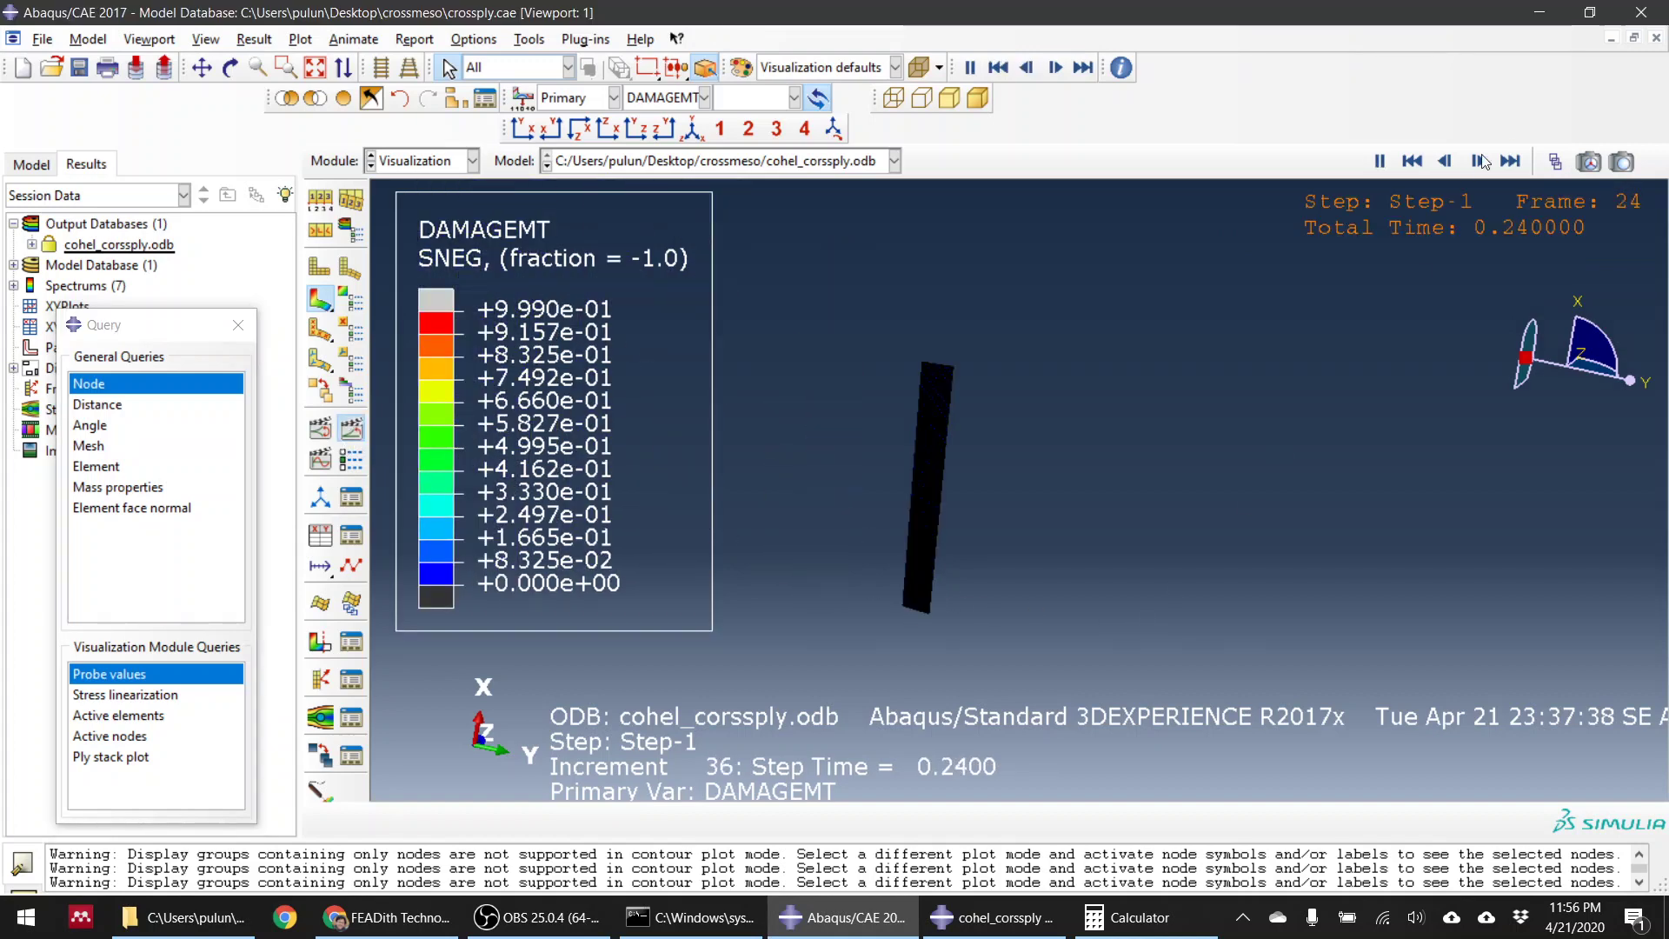
Step: Return to the first frame of Step-1 and examine the DAMAGEMT contour on the stacked layers at the laminate's edge
left_click(1412, 161)
scroll(944, 536, "down", 4)
left_click_drag(1037, 554, 1008, 534, "ctrl+alt")
scroll(1001, 530, "down", 6)
left_click_drag(892, 566, 849, 563, "ctrl+alt")
scroll(855, 486, "down", 5)
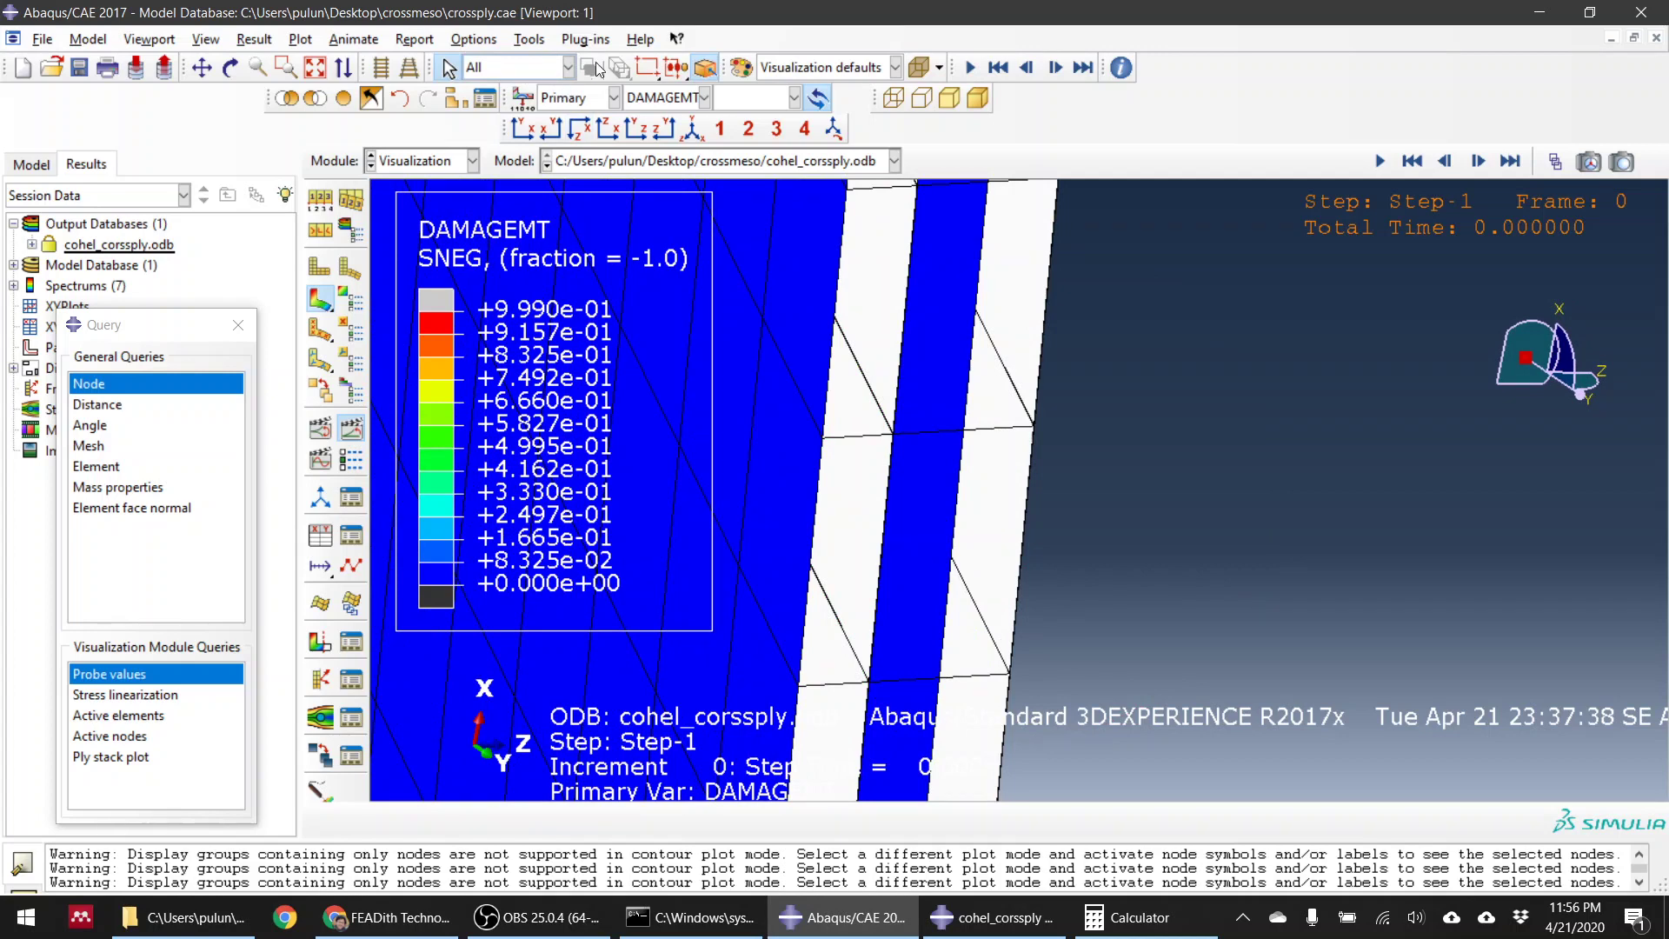
Step: Plot the SDEG contour at the first frame and inspect the layers along the laminate's edge
left_click(665, 97)
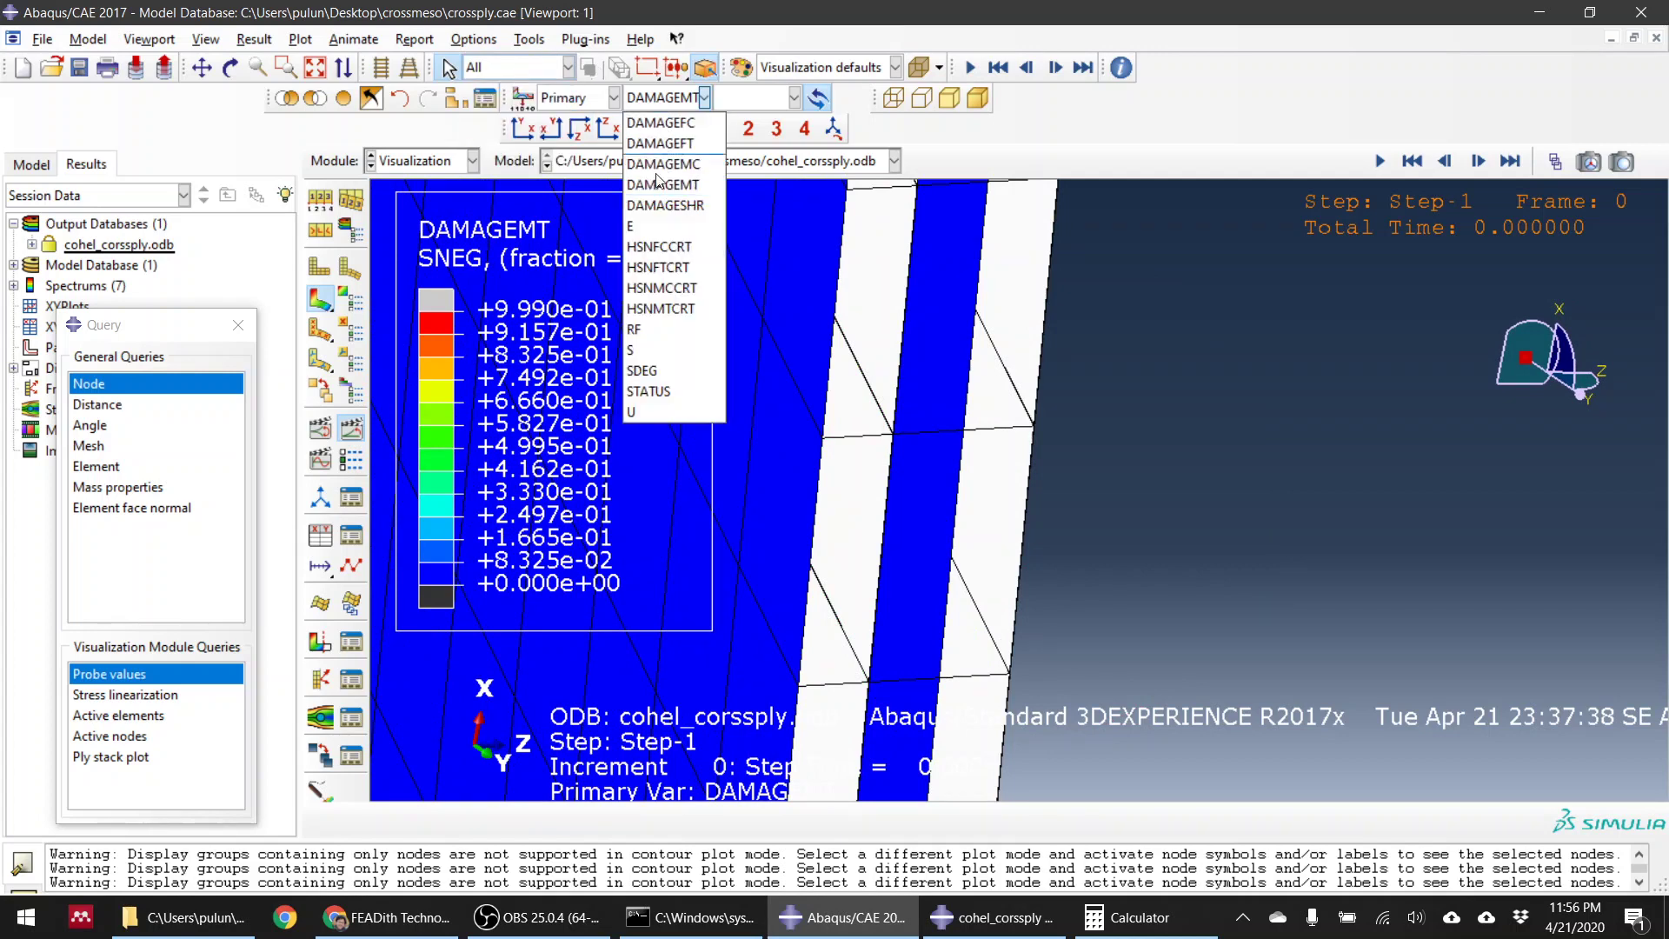
left_click(662, 371)
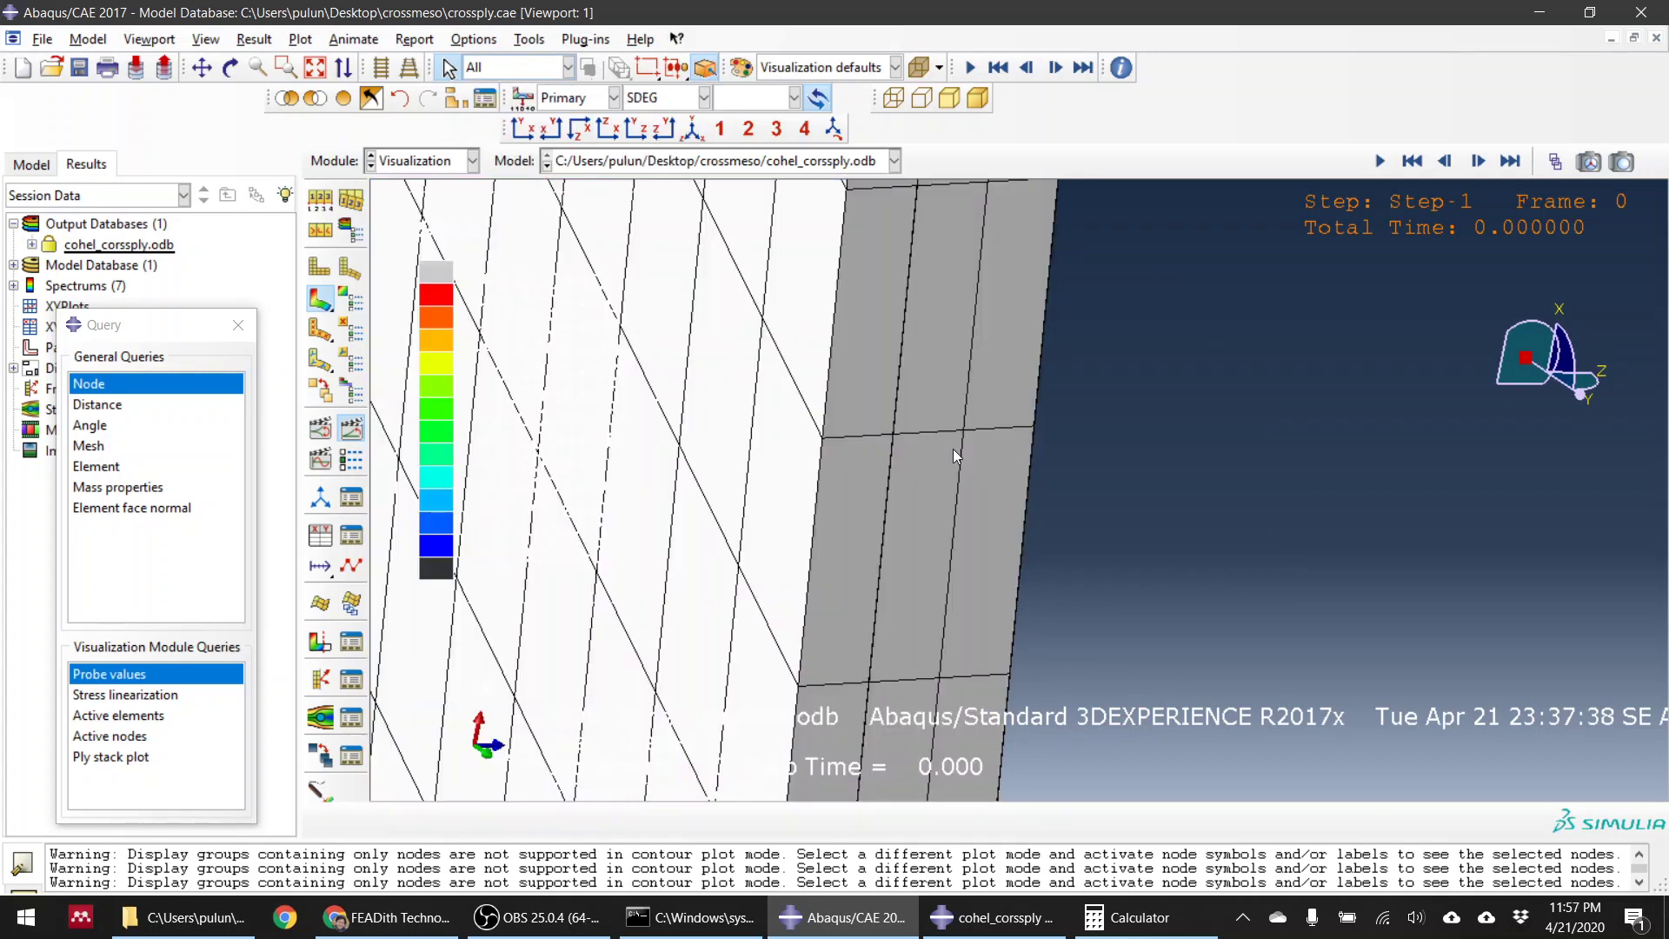
scroll(1056, 466, "up", 7)
scroll(1054, 494, "down", 7)
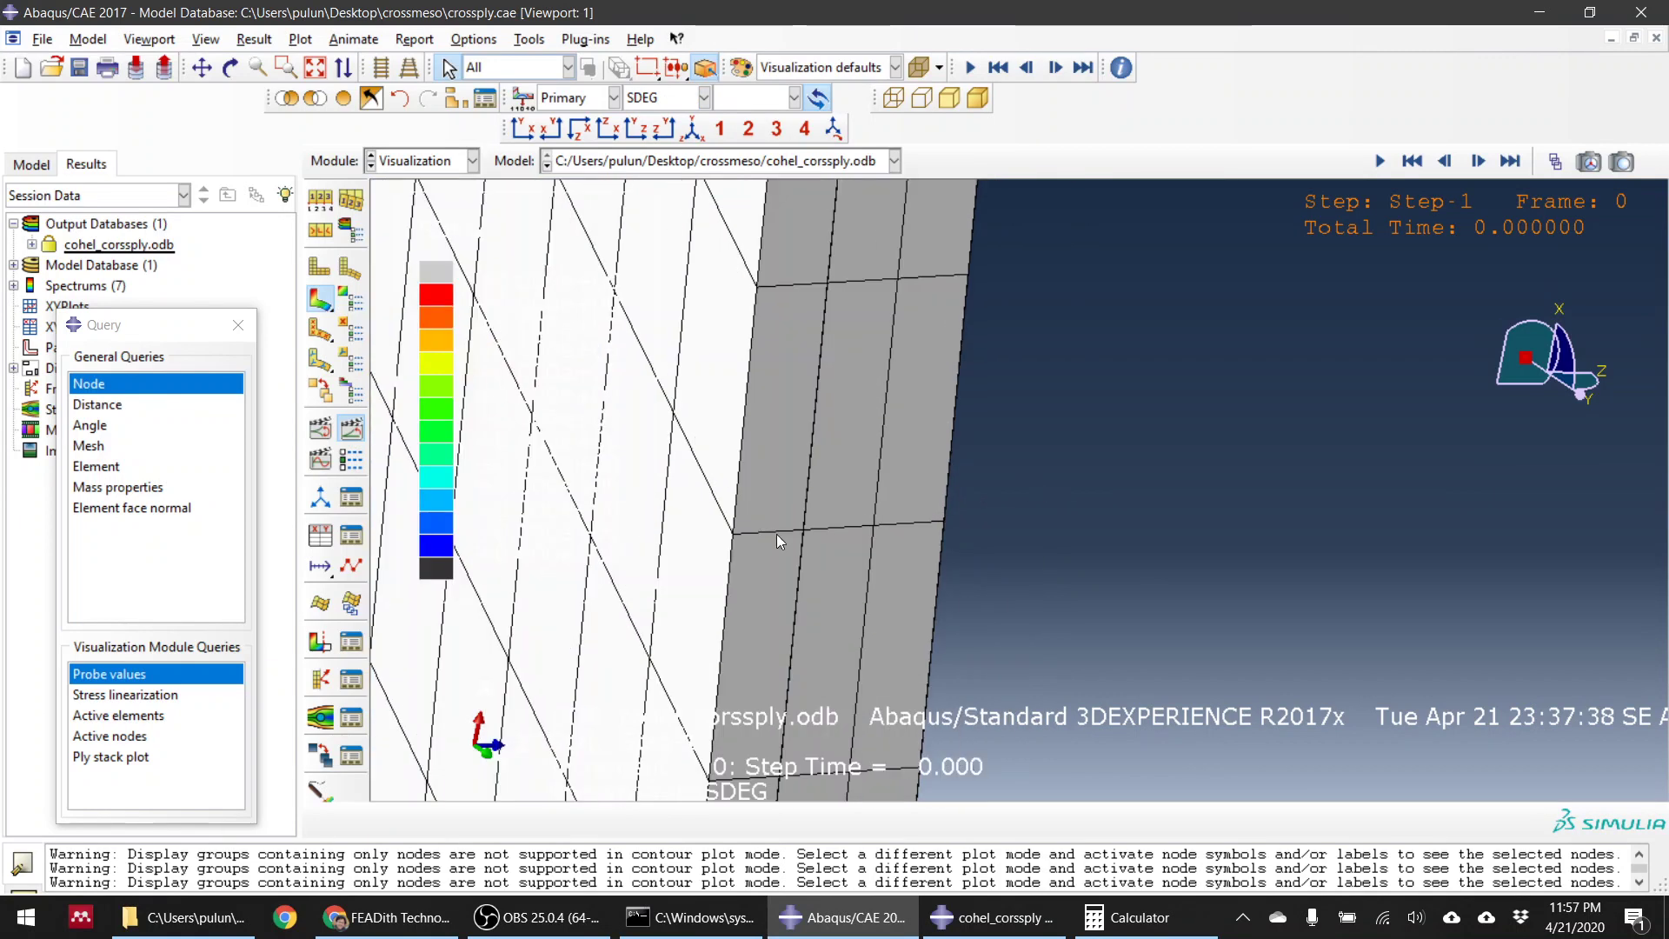
Step: Remove the outer ply sections from the SDEG contour display by picking them on the laminate's edge
scroll(725, 521, "down", 3)
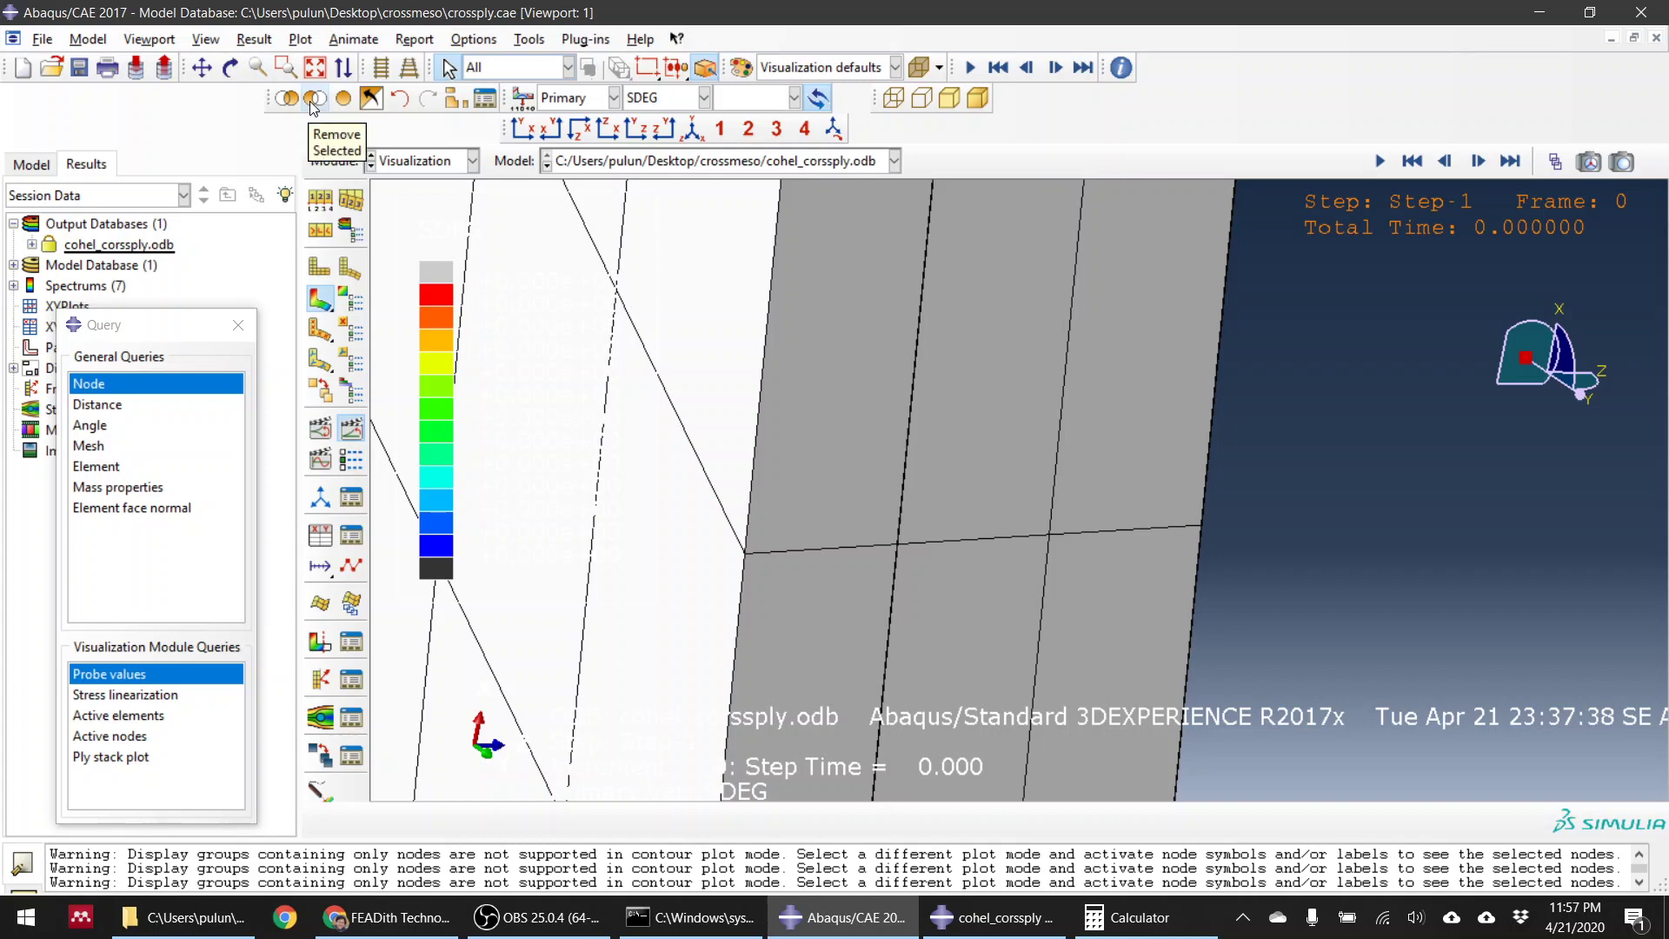
left_click(314, 99)
left_click(737, 473)
left_click(1141, 489)
left_click(951, 497)
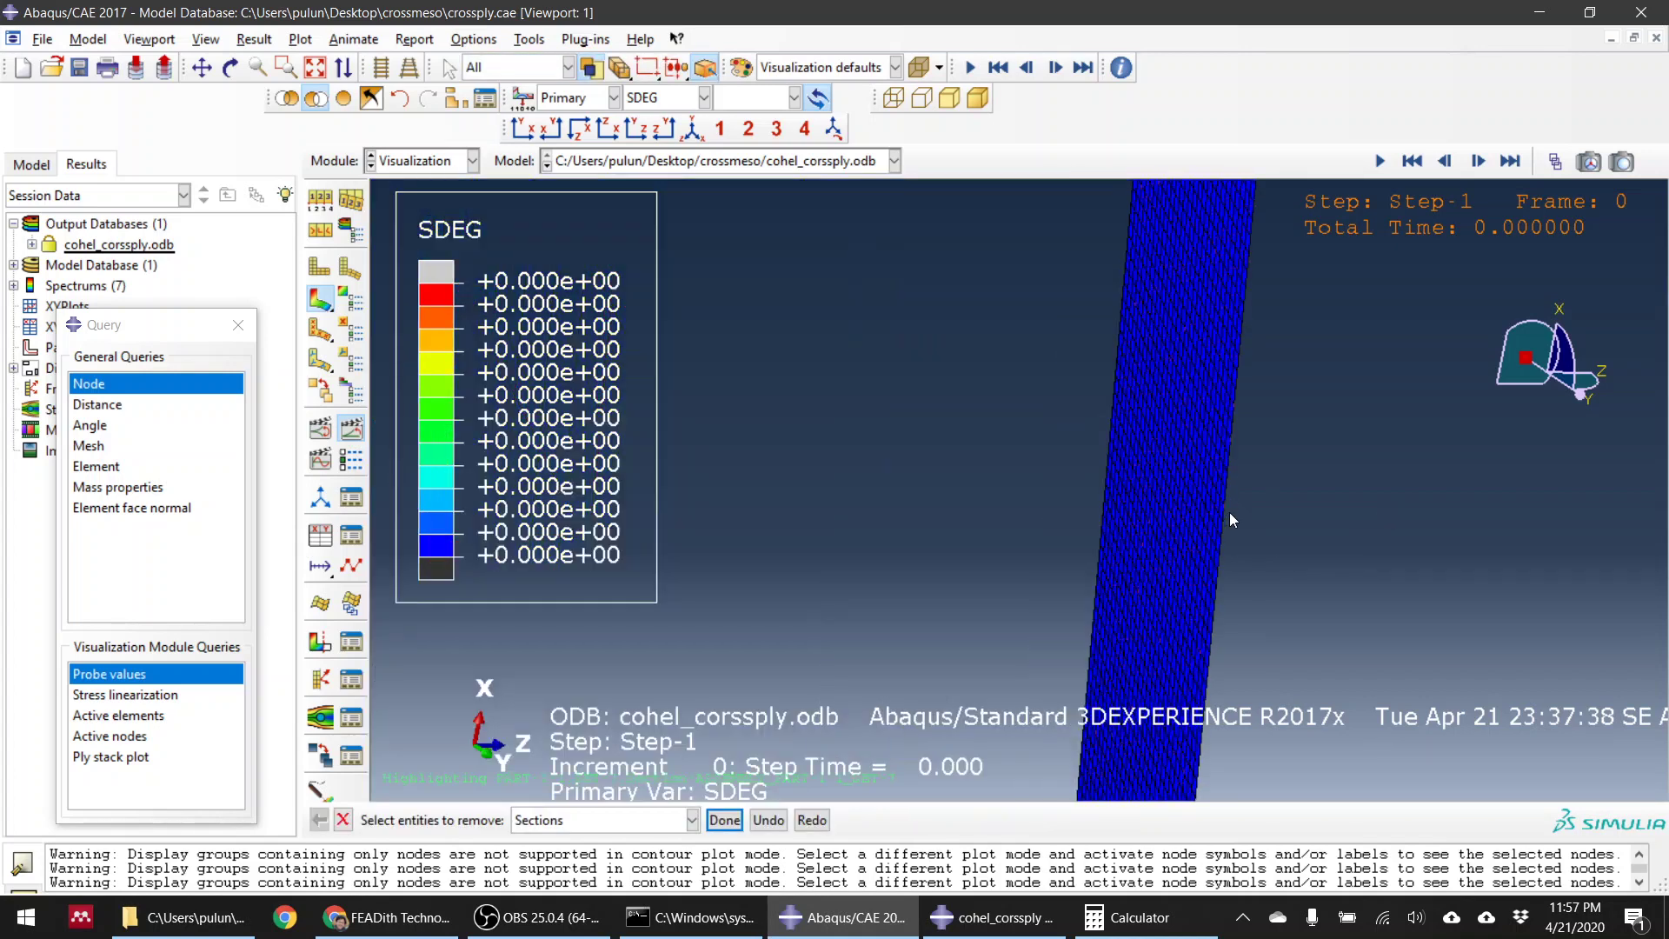
Step: Inspect the remaining cohesive layers in the SDEG contour at the first frame from several angles
left_click_drag(1092, 501, 1207, 567, "ctrl+alt")
scroll(1161, 569, "down", 5)
scroll(1135, 587, "down", 5)
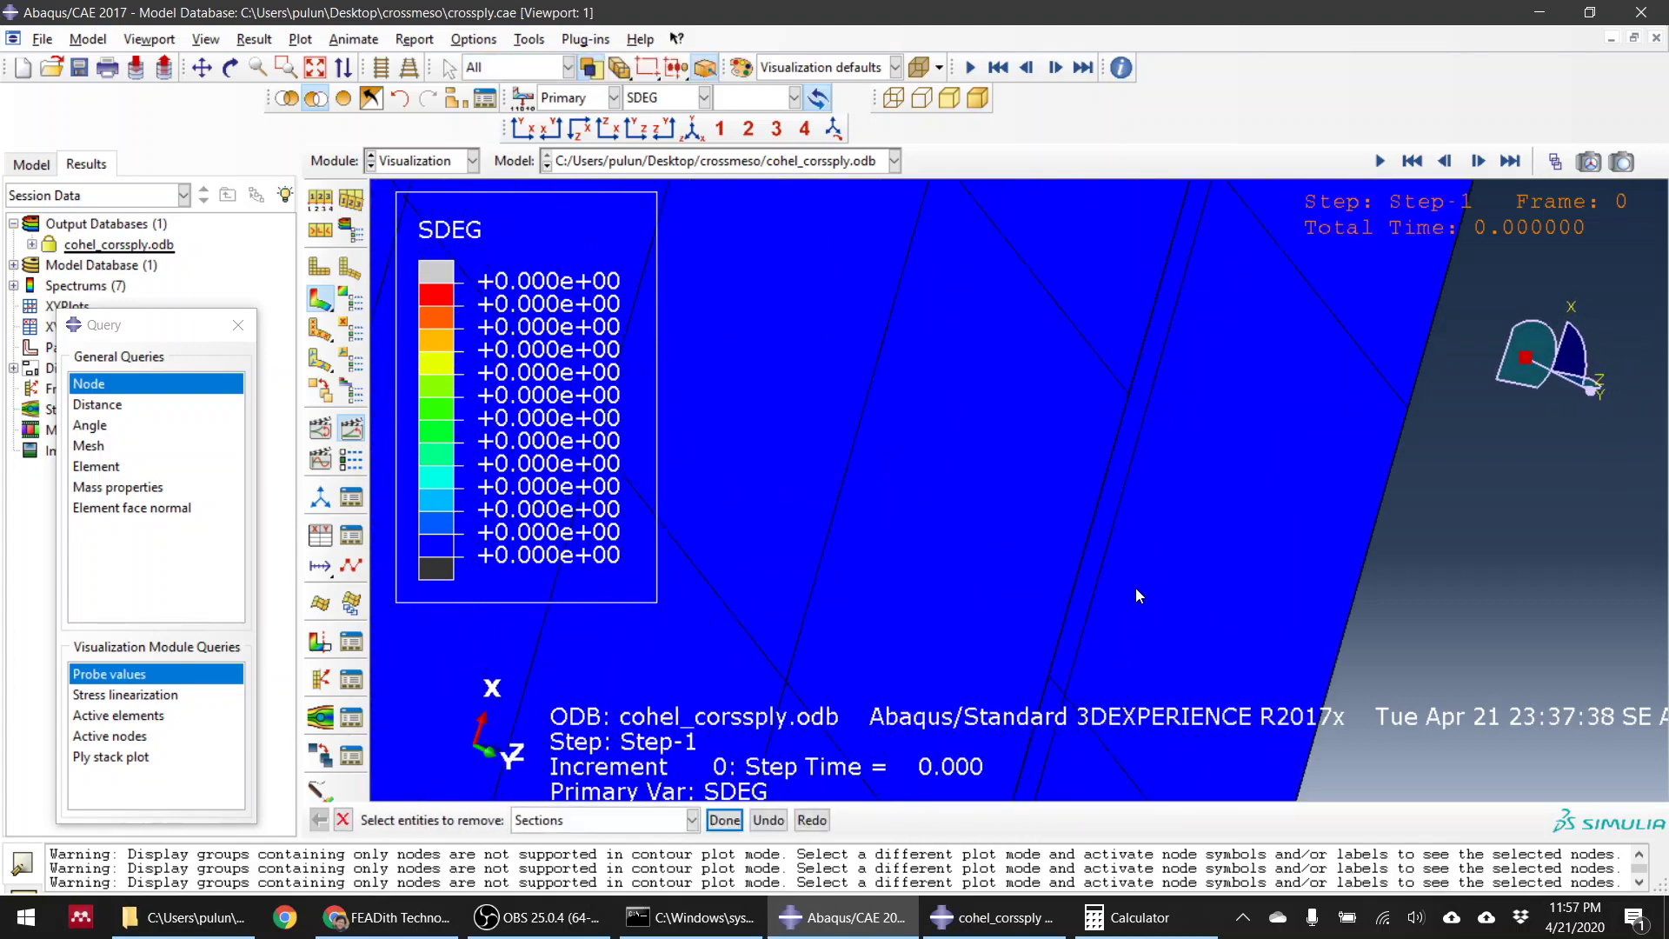
scroll(1130, 592, "up", 3)
left_click_drag(1165, 619, 1018, 561, "ctrl+alt")
scroll(974, 532, "down", 3)
left_click_drag(904, 488, 930, 502, "ctrl+alt")
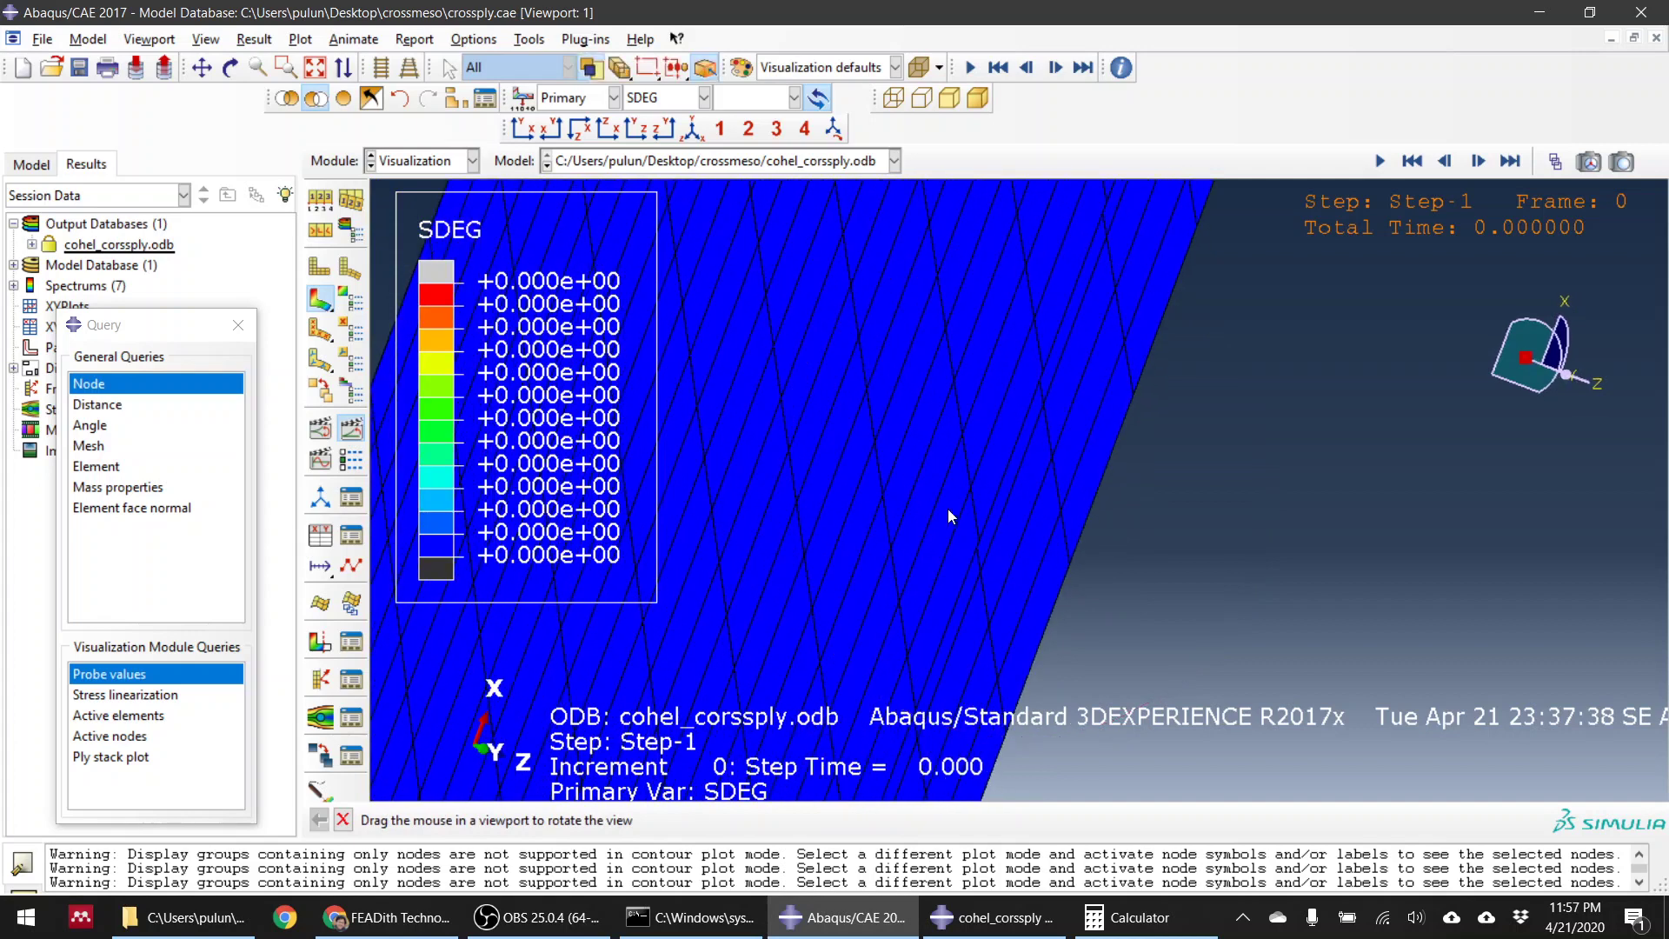
scroll(1066, 558, "down", 3)
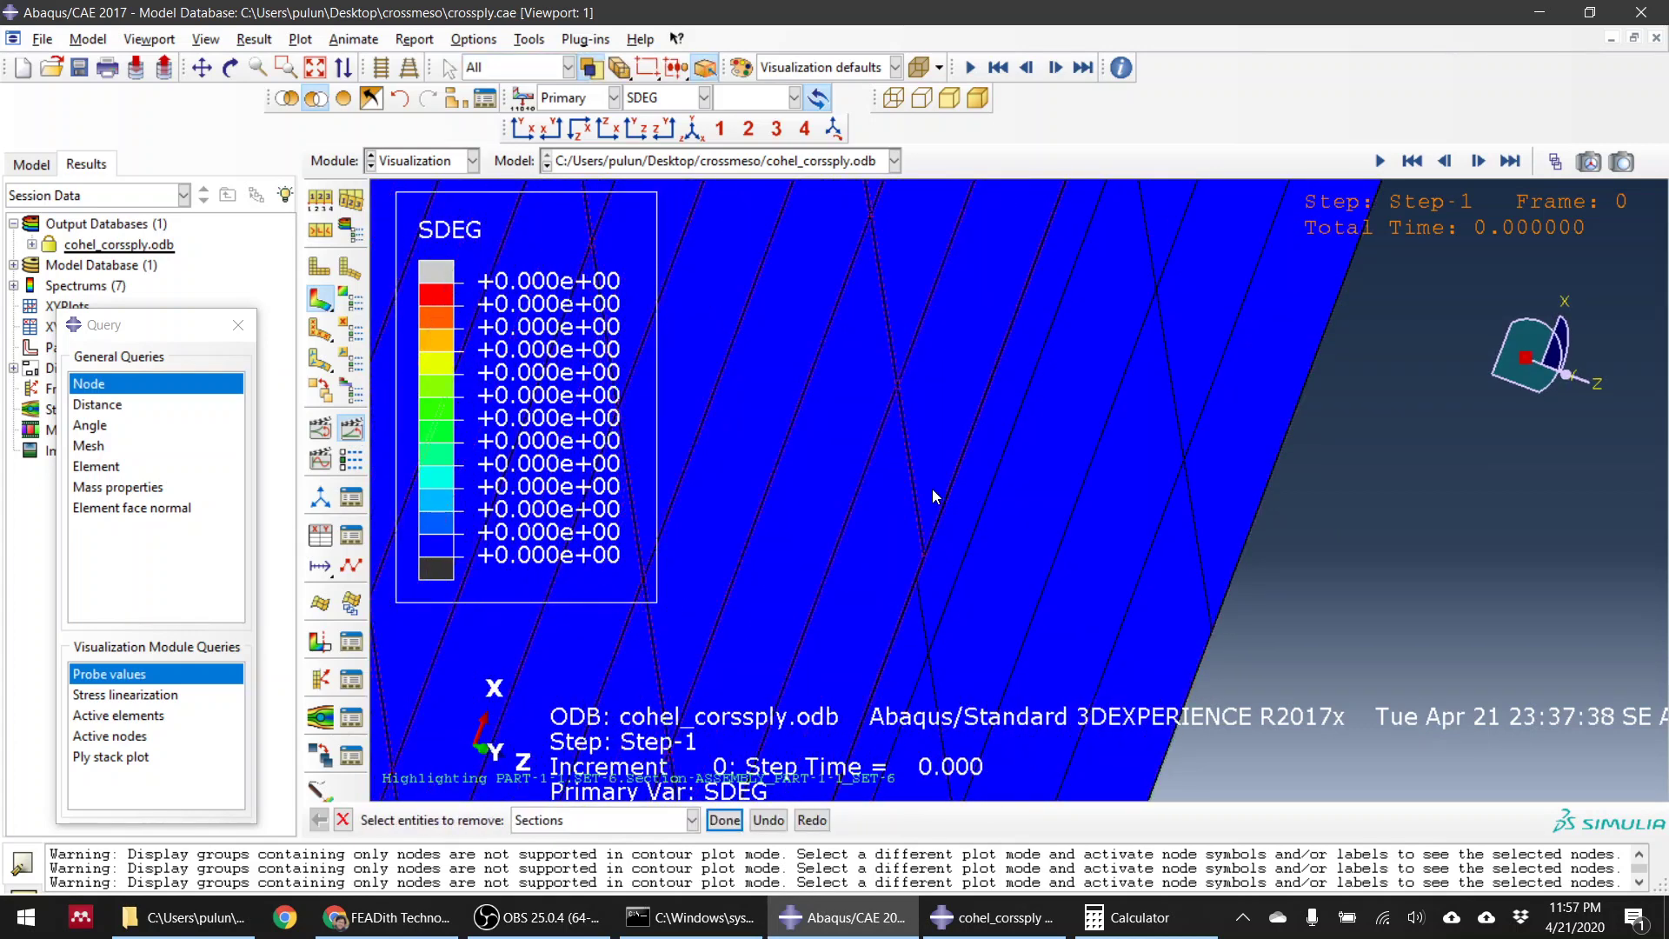
scroll(946, 496, "up", 2)
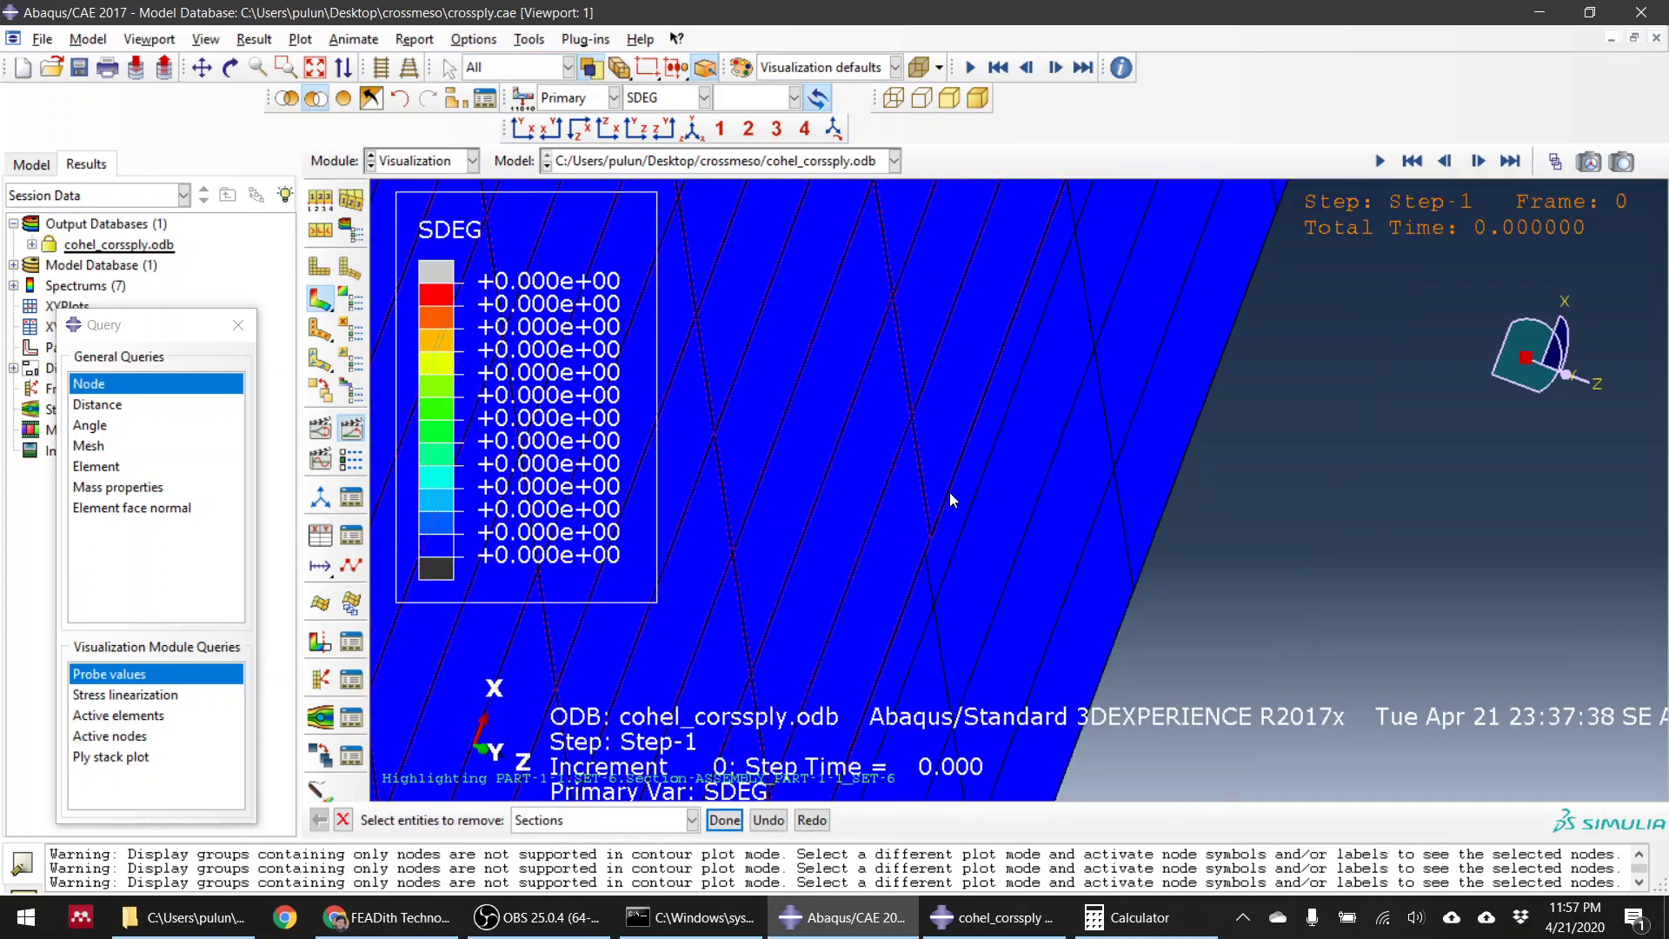
Step: Show the last frame of Step-1 and examine the SDEG contour across the faces and ends of the cohesive layers
left_click(1510, 160)
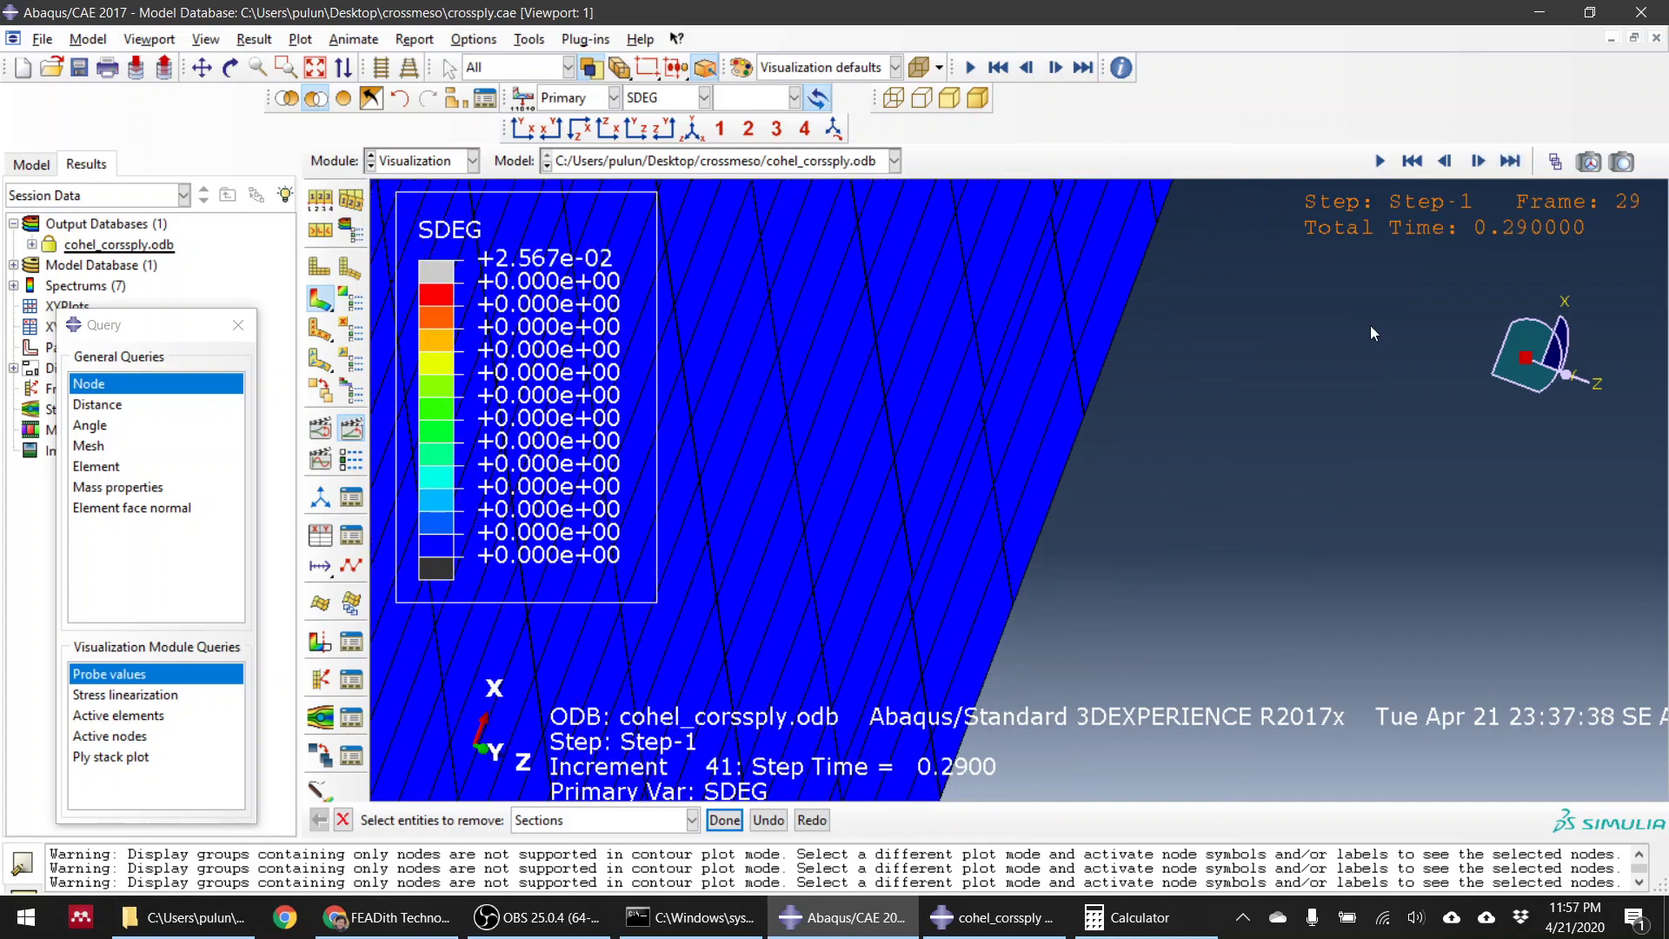
scroll(1292, 501, "up", 3)
scroll(1236, 496, "up", 4)
left_click_drag(1266, 372, 1334, 675, "ctrl+alt")
scroll(1156, 602, "down", 5)
scroll(1030, 617, "up", 8)
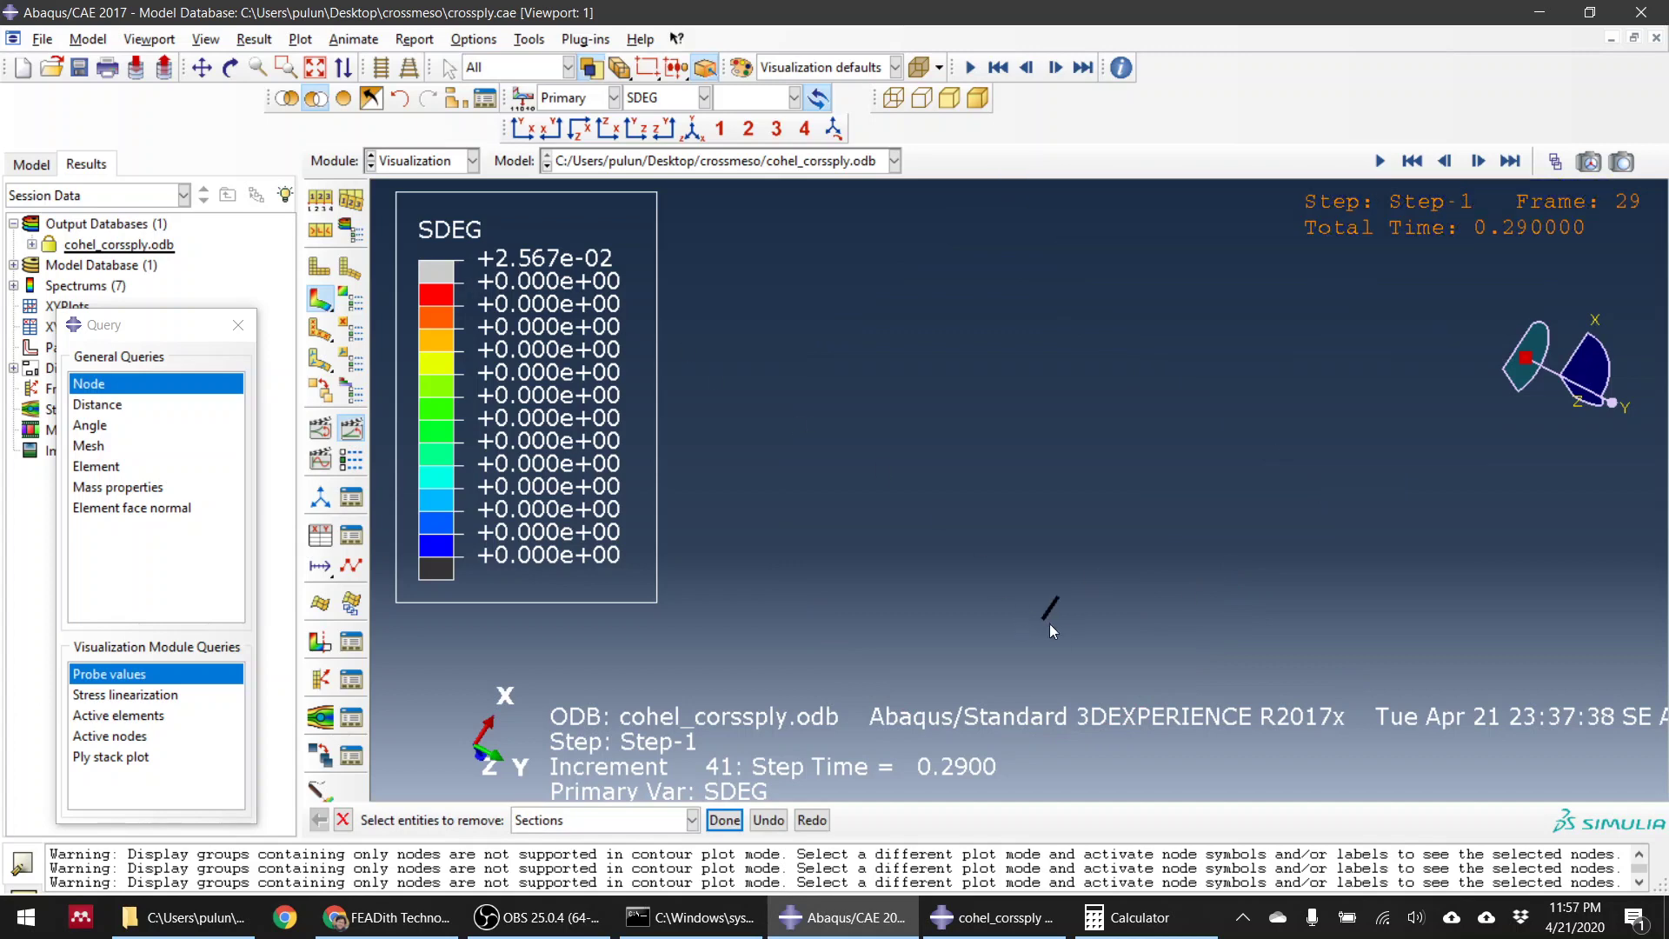
scroll(1077, 625, "down", 5)
left_click_drag(998, 691, 957, 481, "ctrl+alt")
left_click_drag(1031, 525, 998, 487, "ctrl+alt")
scroll(1002, 478, "up", 3)
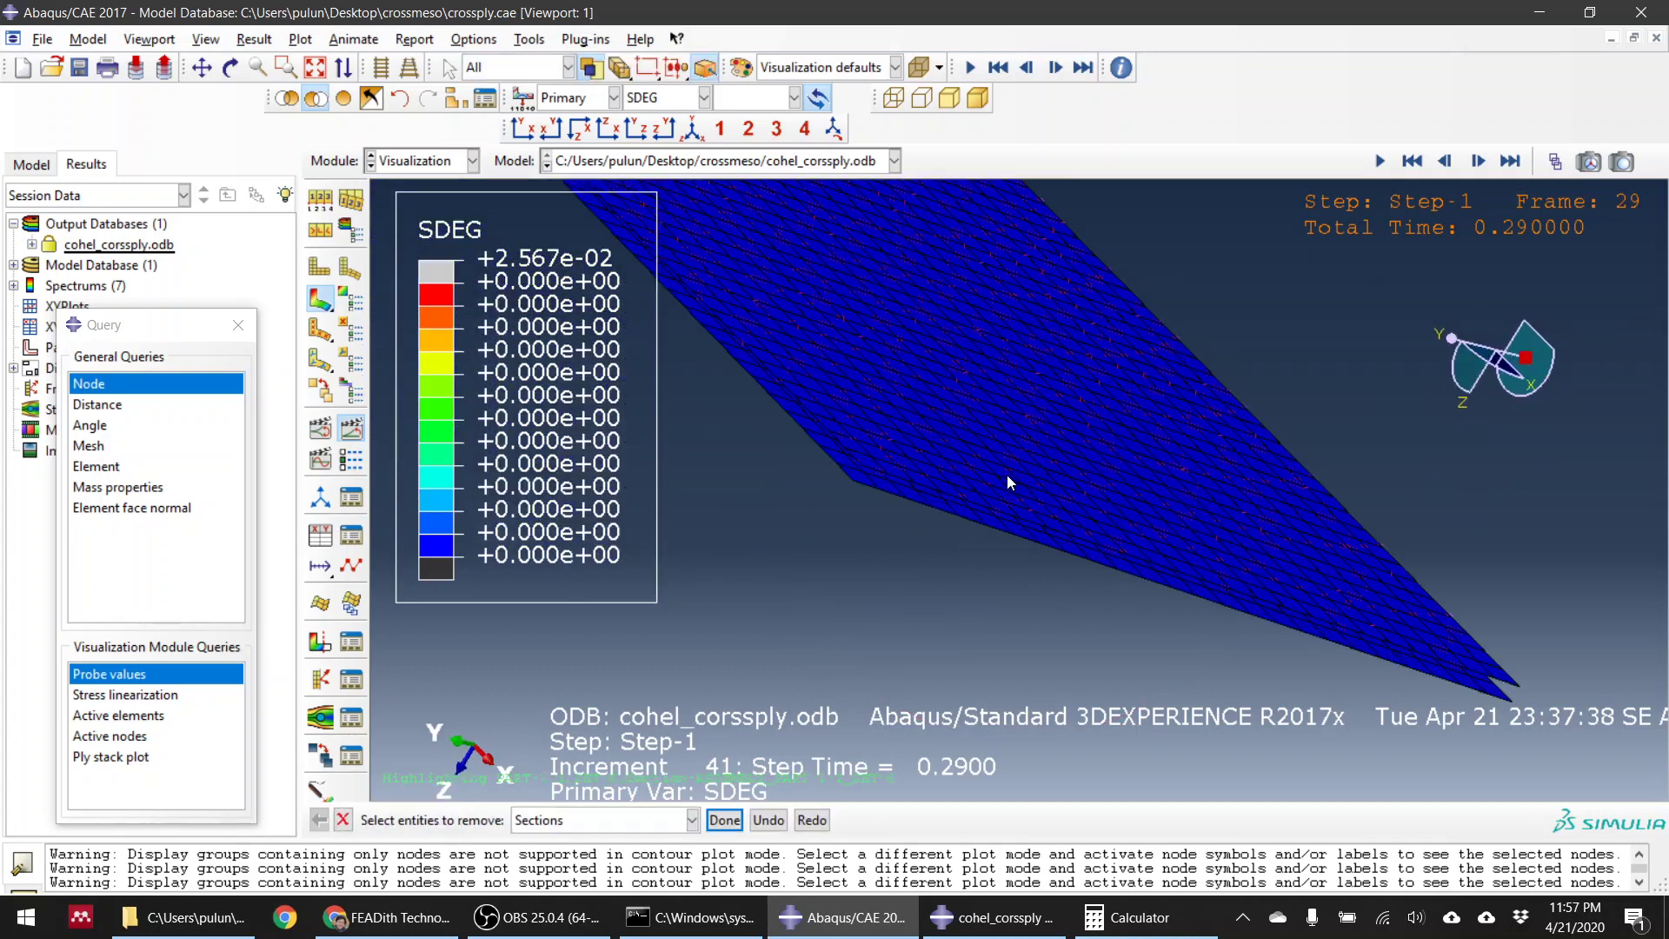
scroll(1189, 508, "up", 5)
scroll(1208, 513, "down", 12)
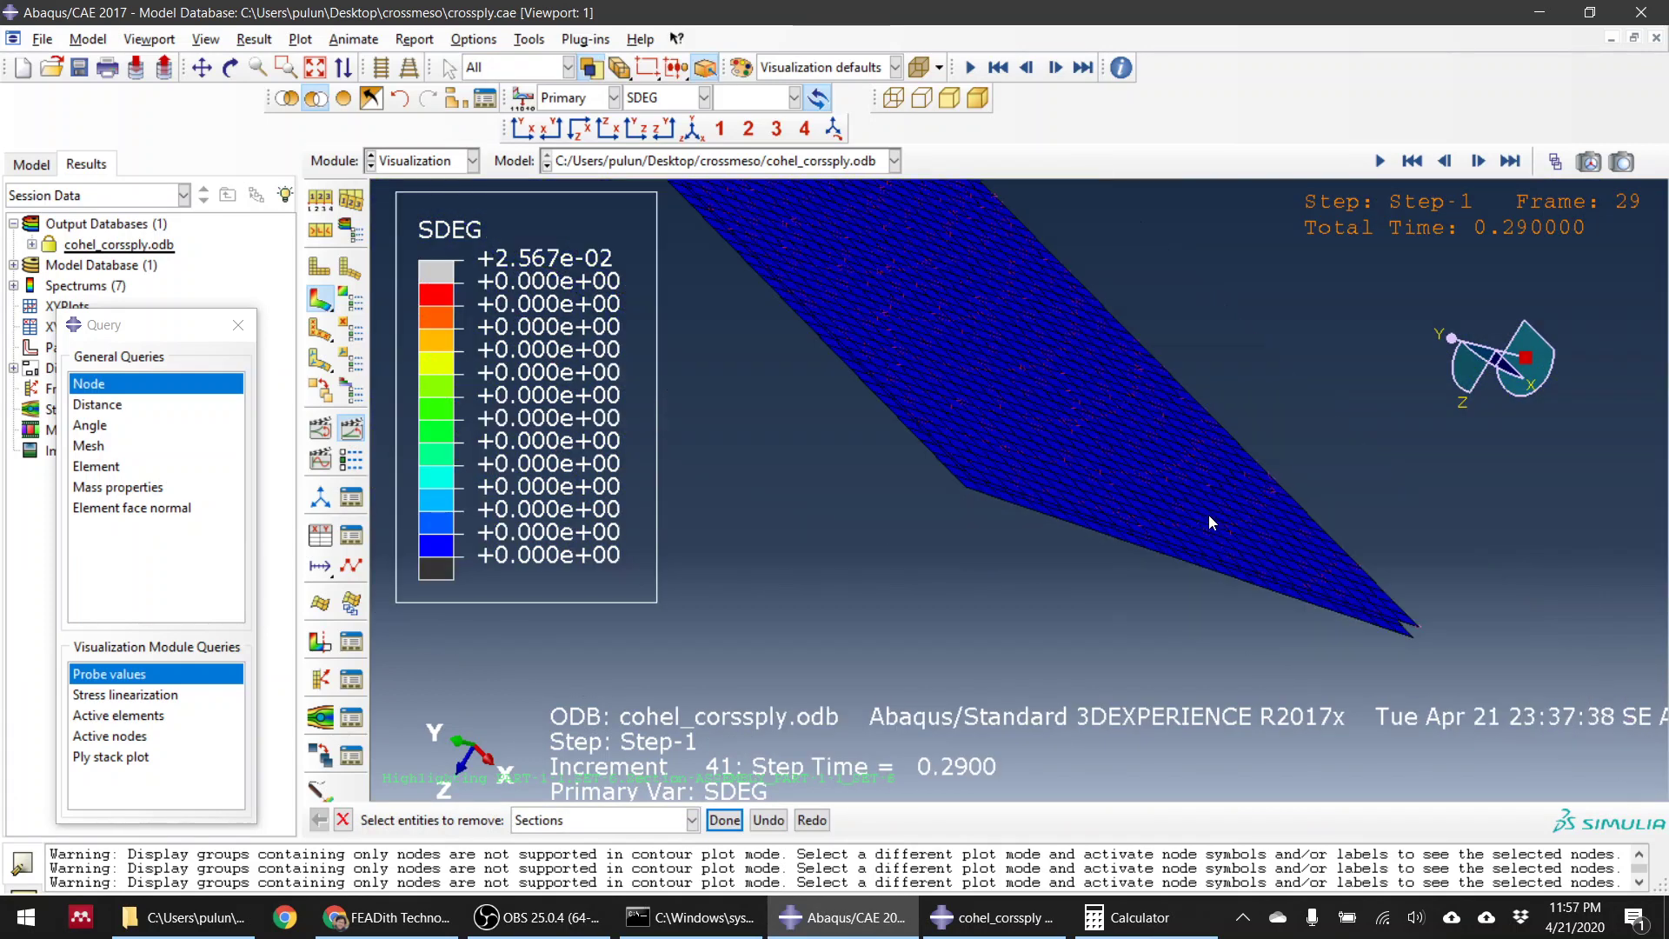
left_click_drag(956, 279, 1000, 266, "ctrl+alt")
scroll(1000, 270, "up", 3)
middle_click_drag(869, 428, 761, 582, "ctrl+alt")
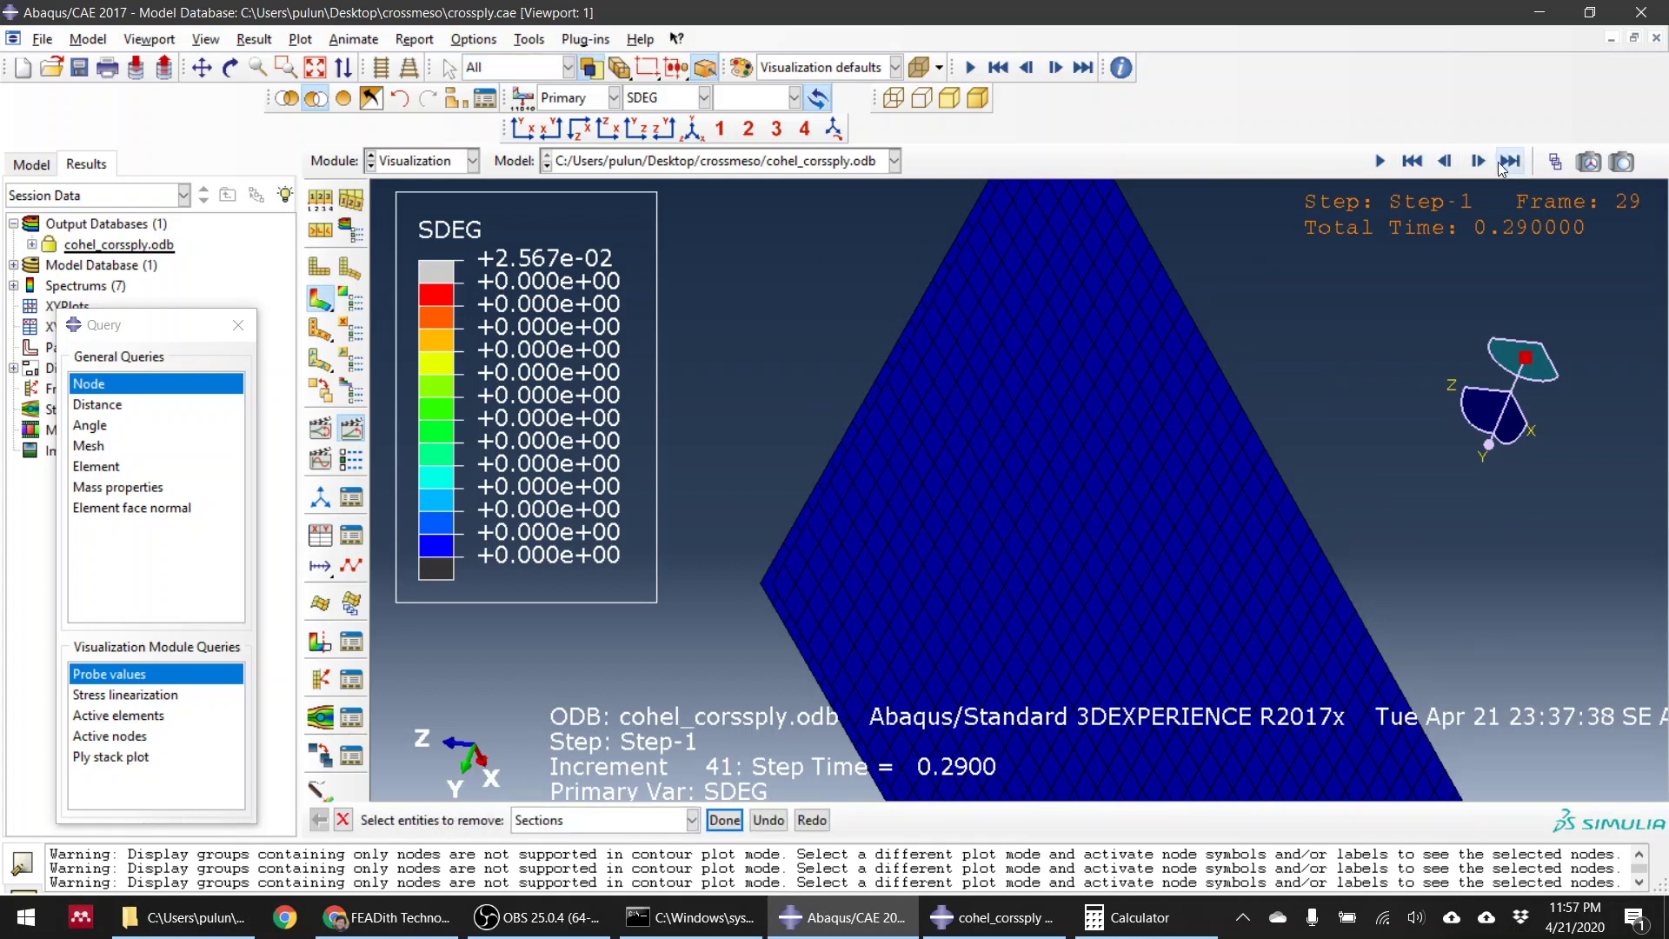
Step: Play the SDEG time-history animation, stop it, and return to the last frame of Step-1
left_click(1378, 165)
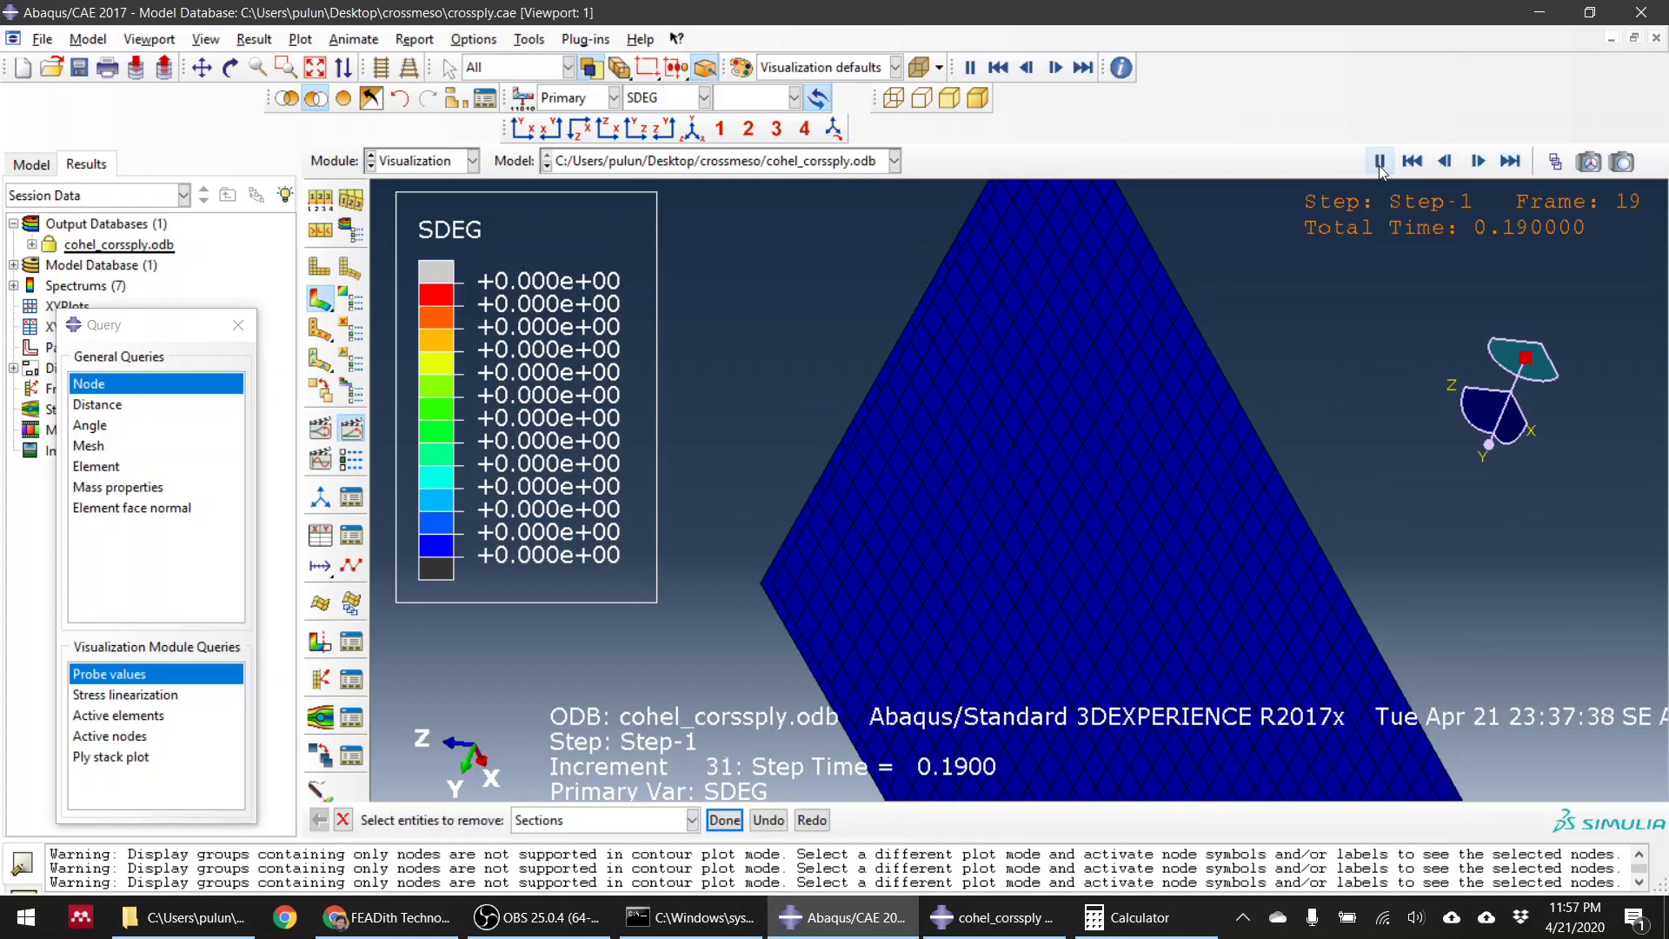
left_click(1379, 161)
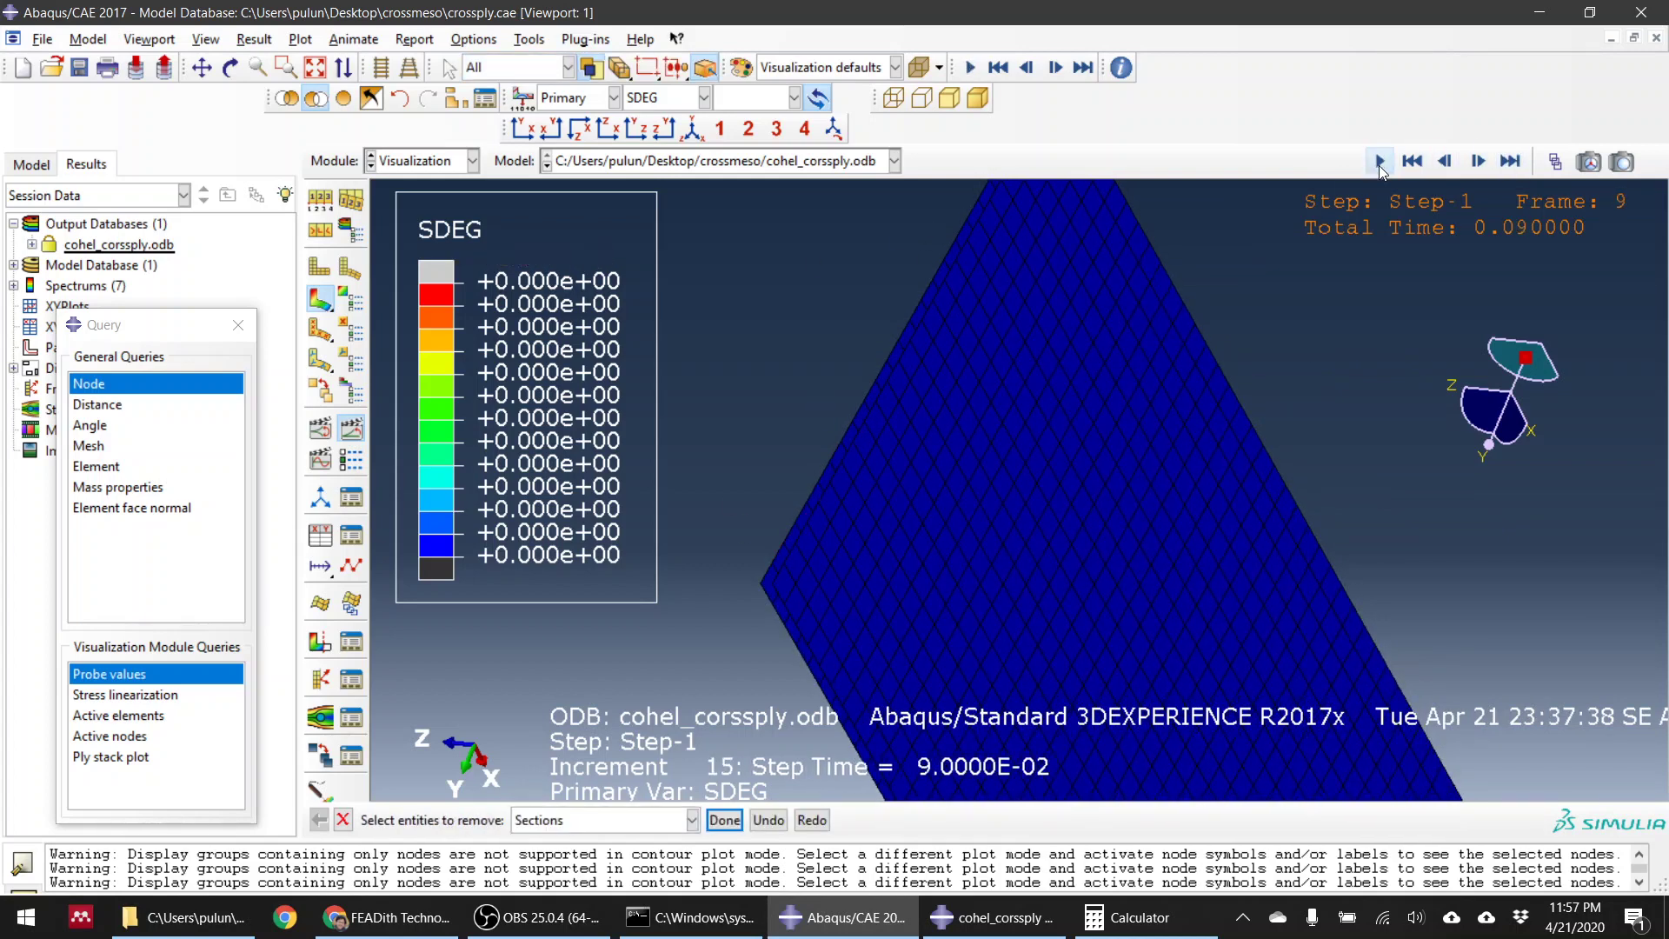
left_click(1510, 161)
scroll(971, 358, "up", 3)
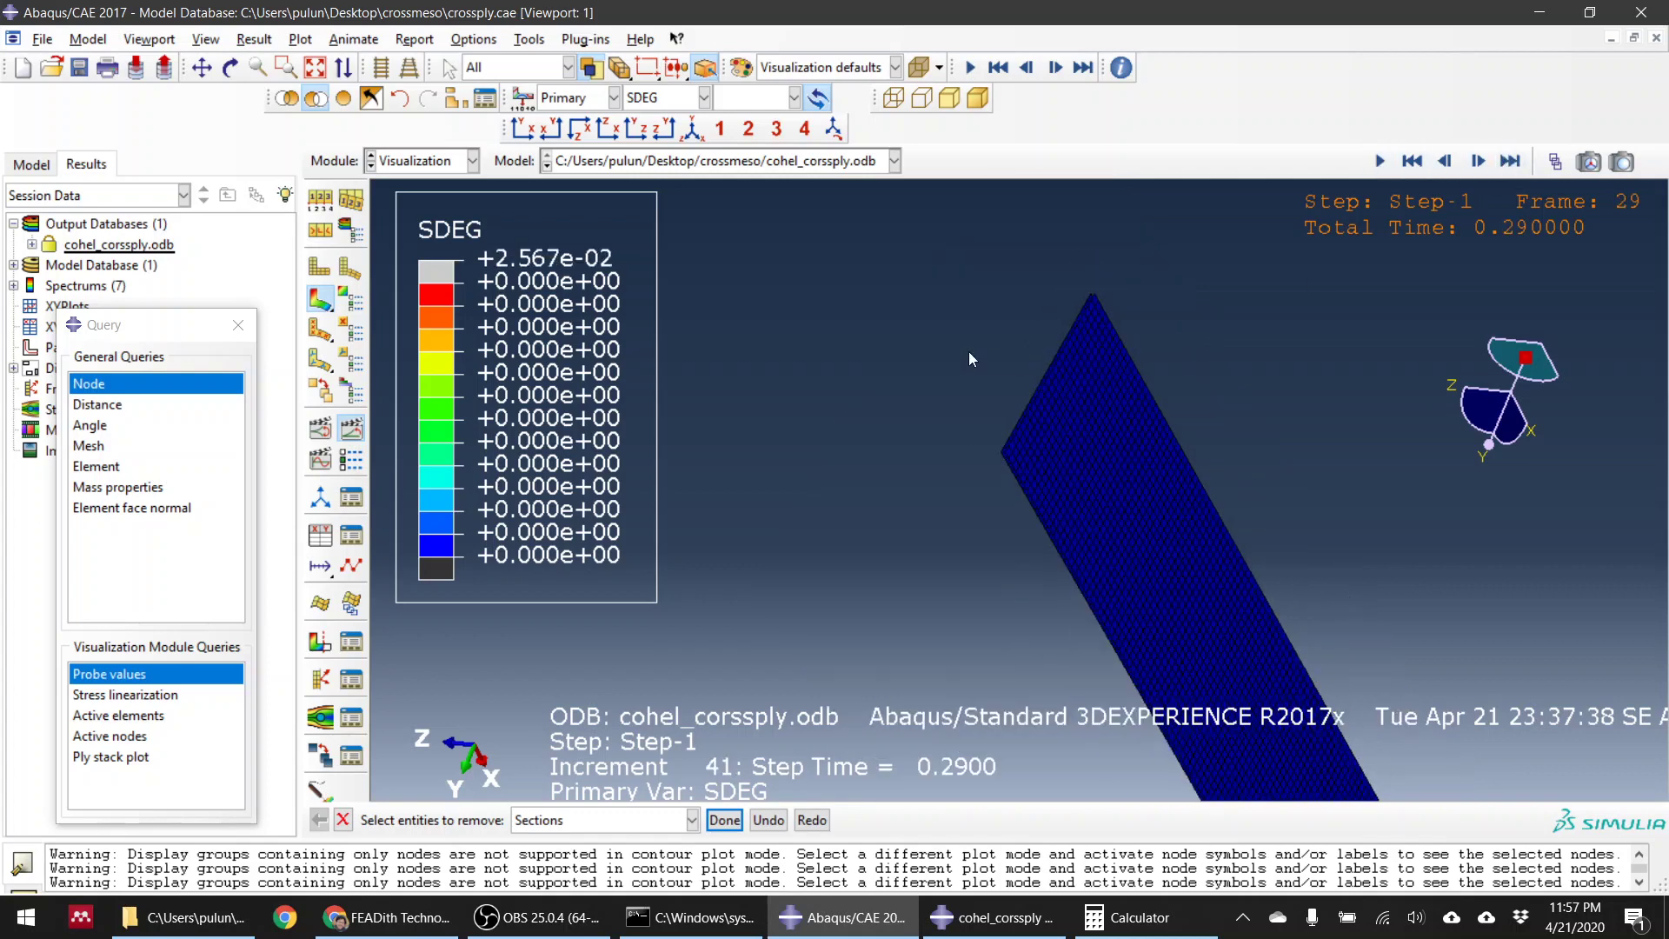
Step: Restore all sections to the display, plot the DAMAGEMT contour, and examine the plies along the laminate's edge
left_click(371, 104)
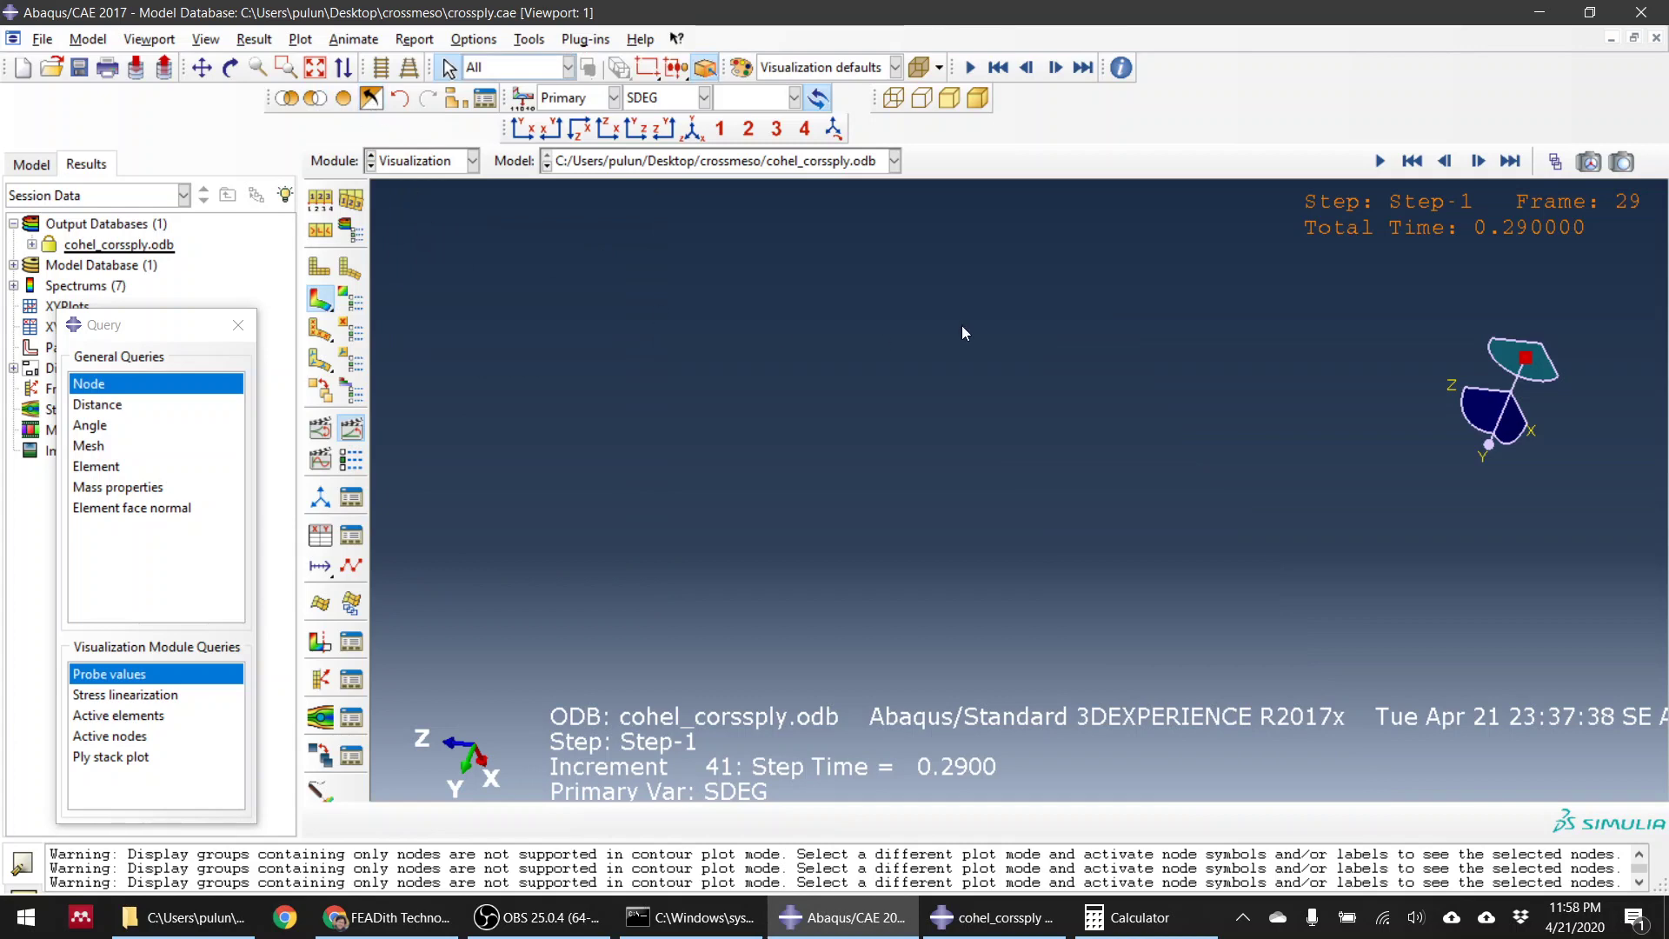
scroll(931, 310, "down", 6)
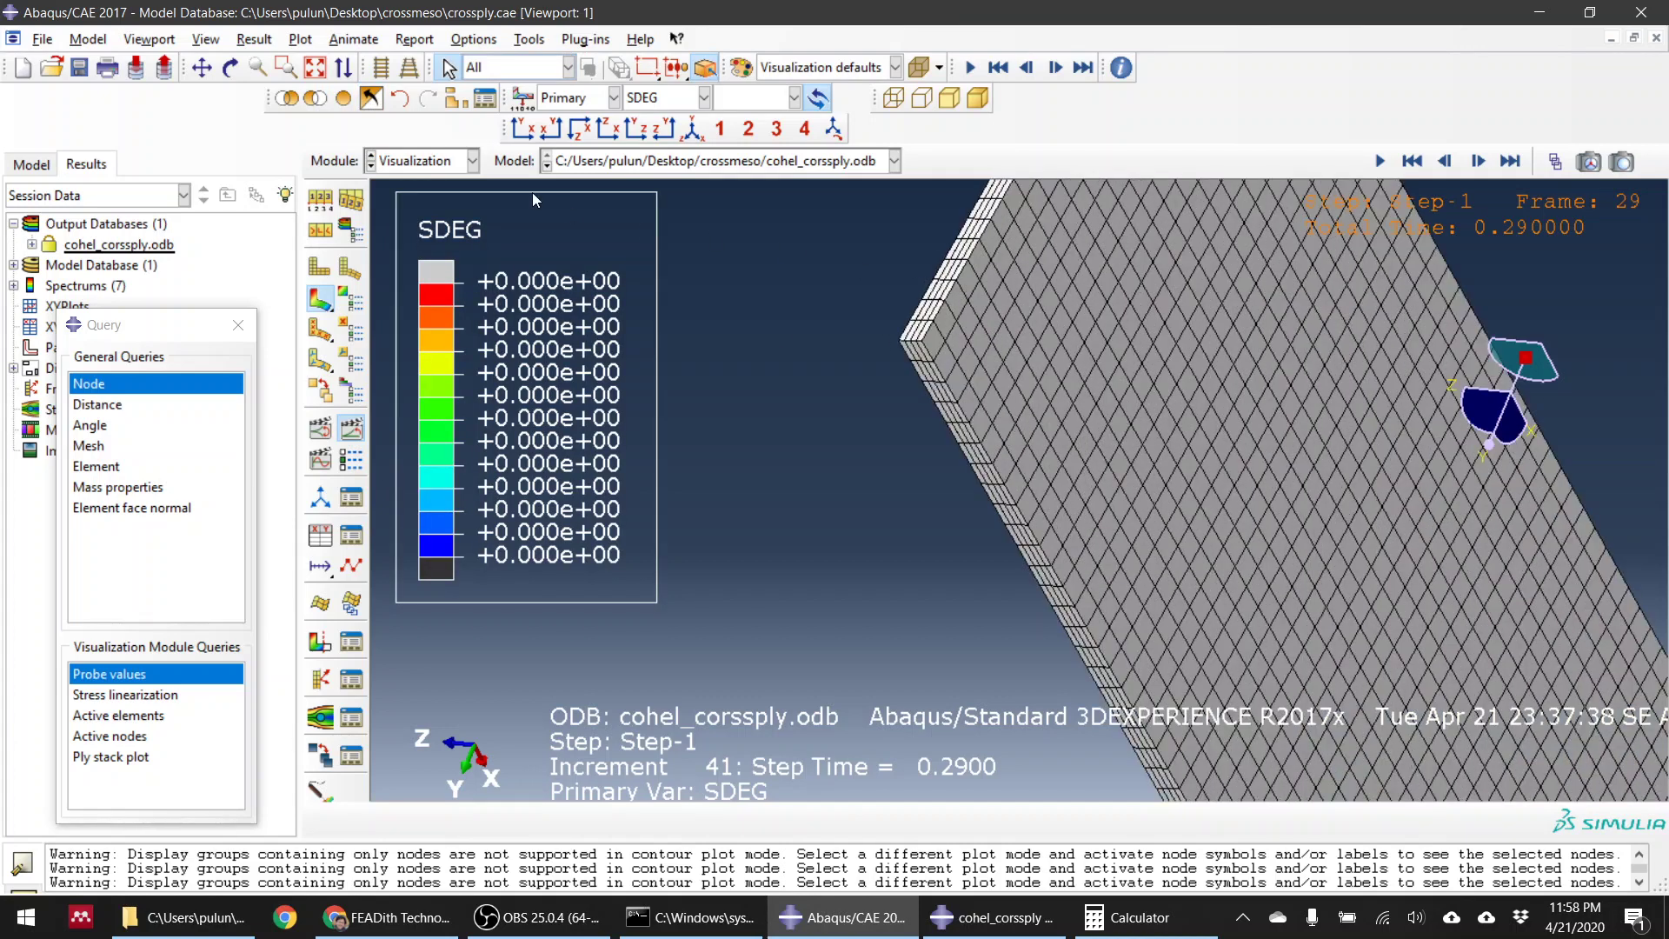
left_click(665, 98)
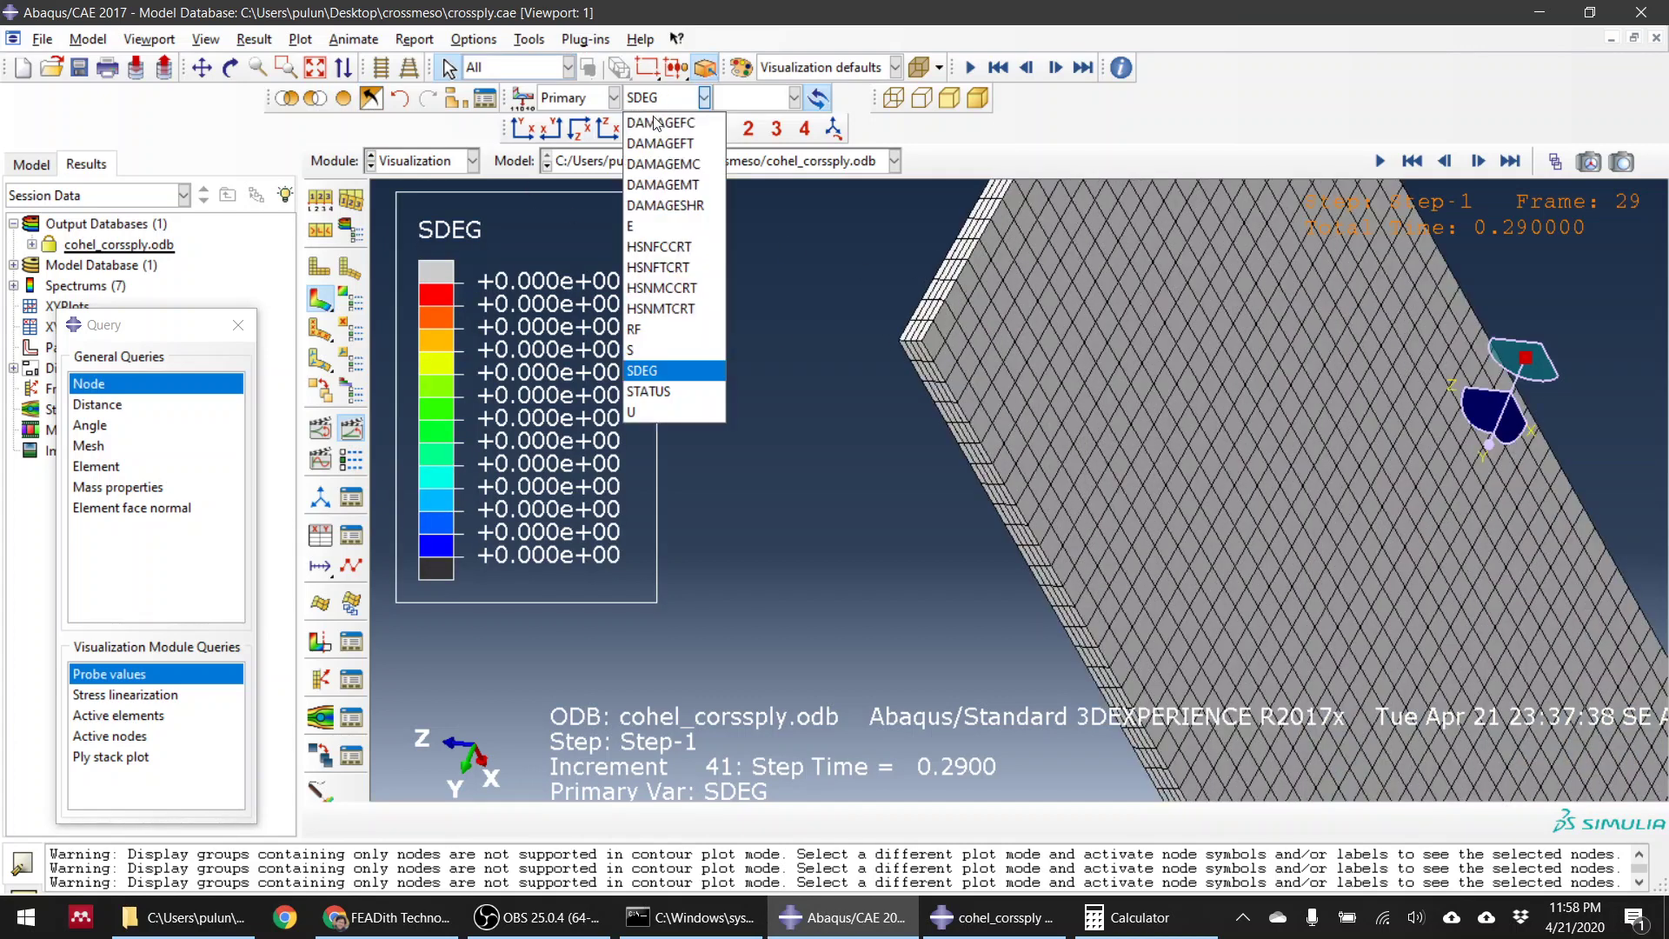
left_click(668, 183)
scroll(941, 436, "down", 3)
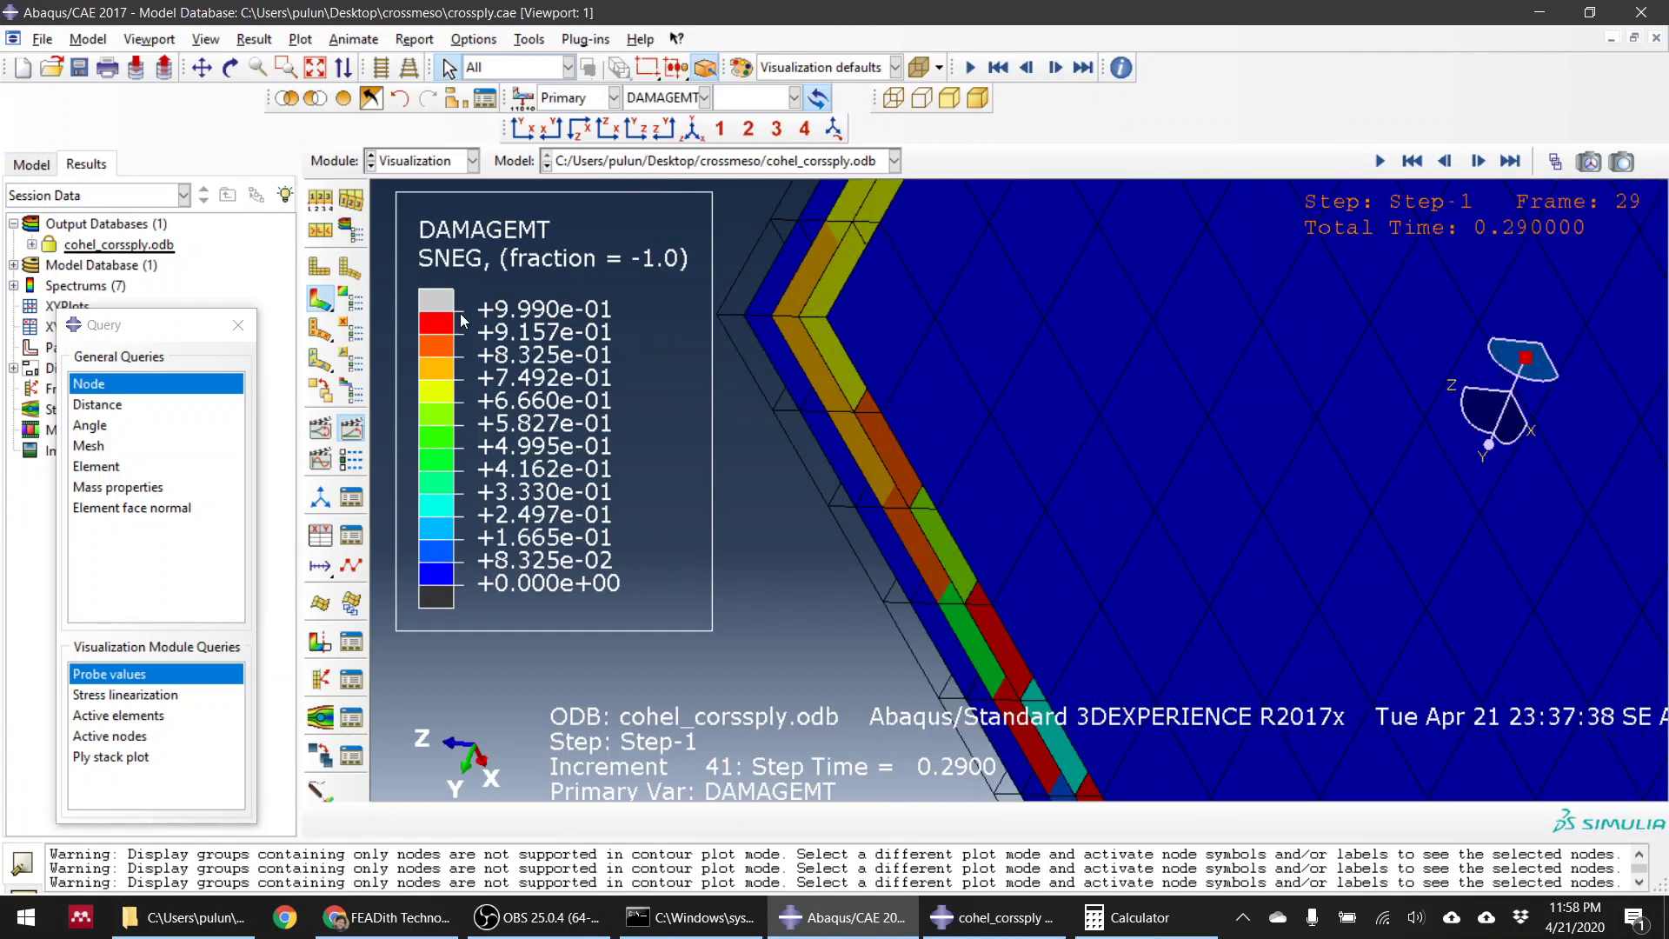
scroll(636, 315, "up", 2)
scroll(636, 315, "up", 2)
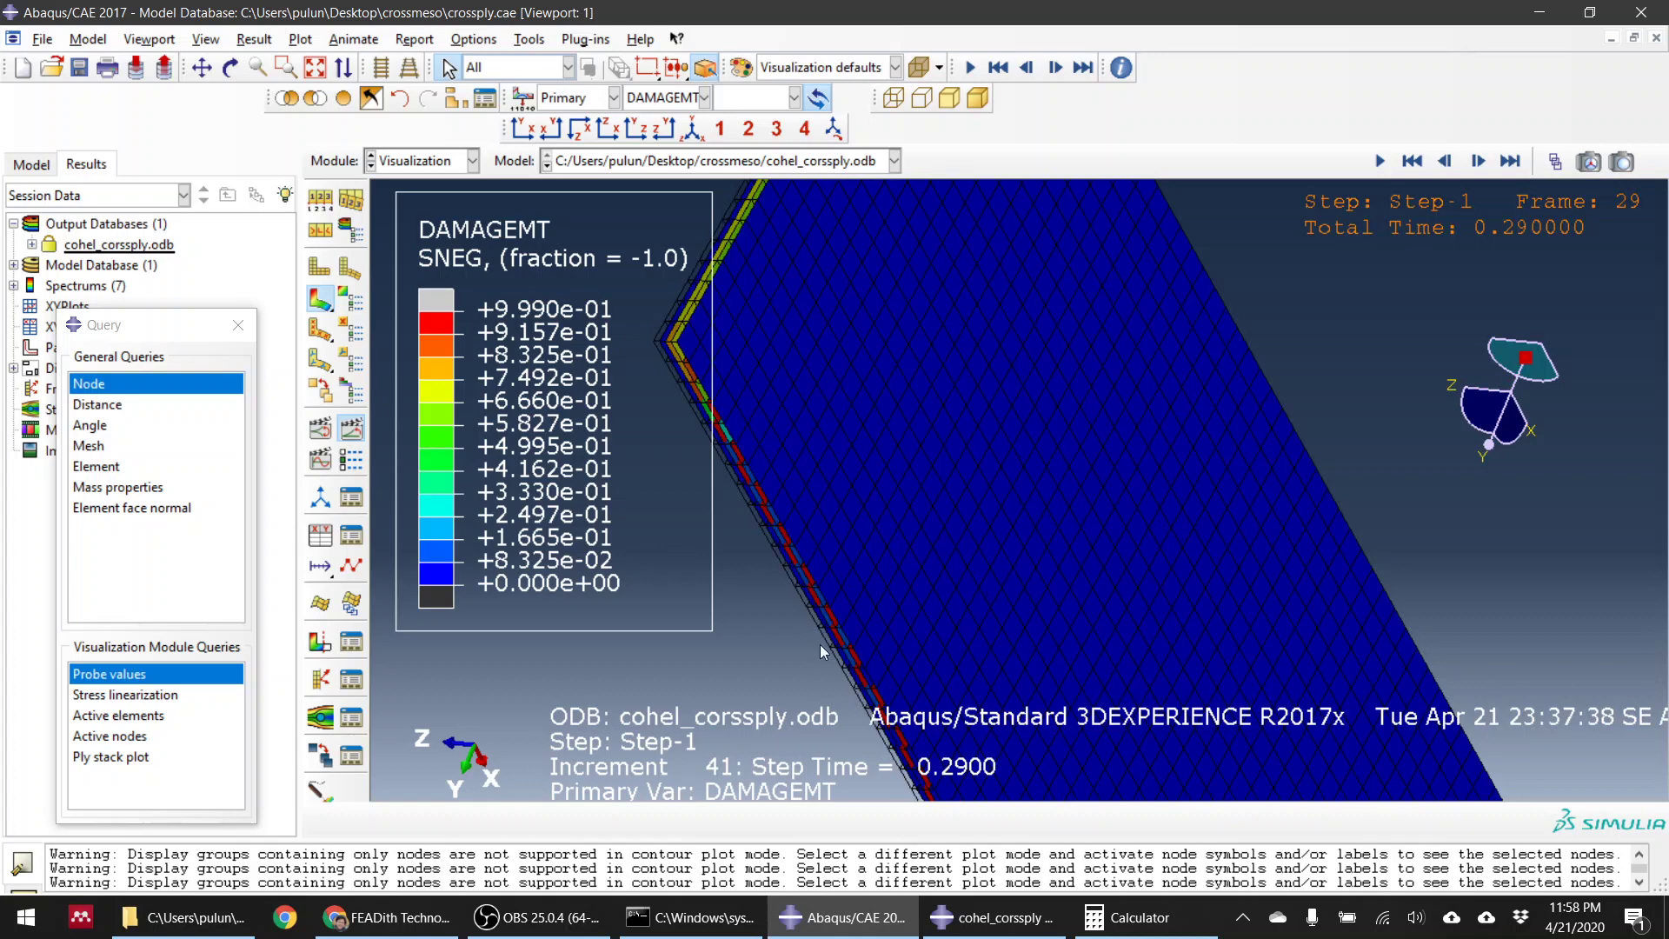
scroll(859, 644, "down", 3)
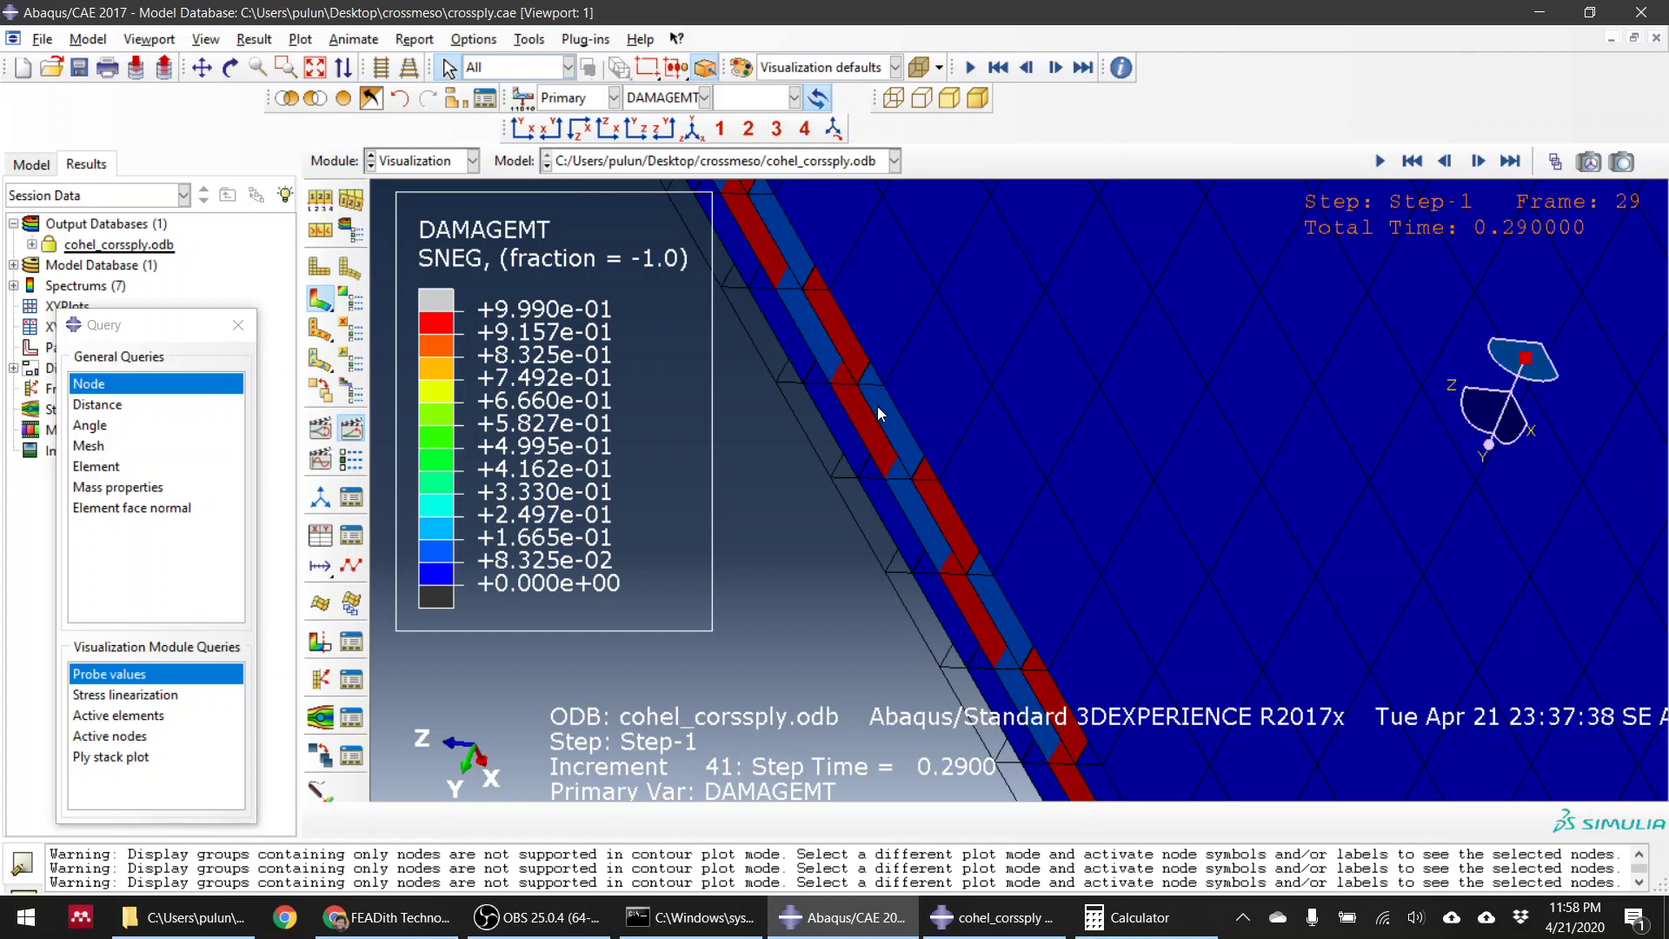
scroll(771, 273, "down", 2)
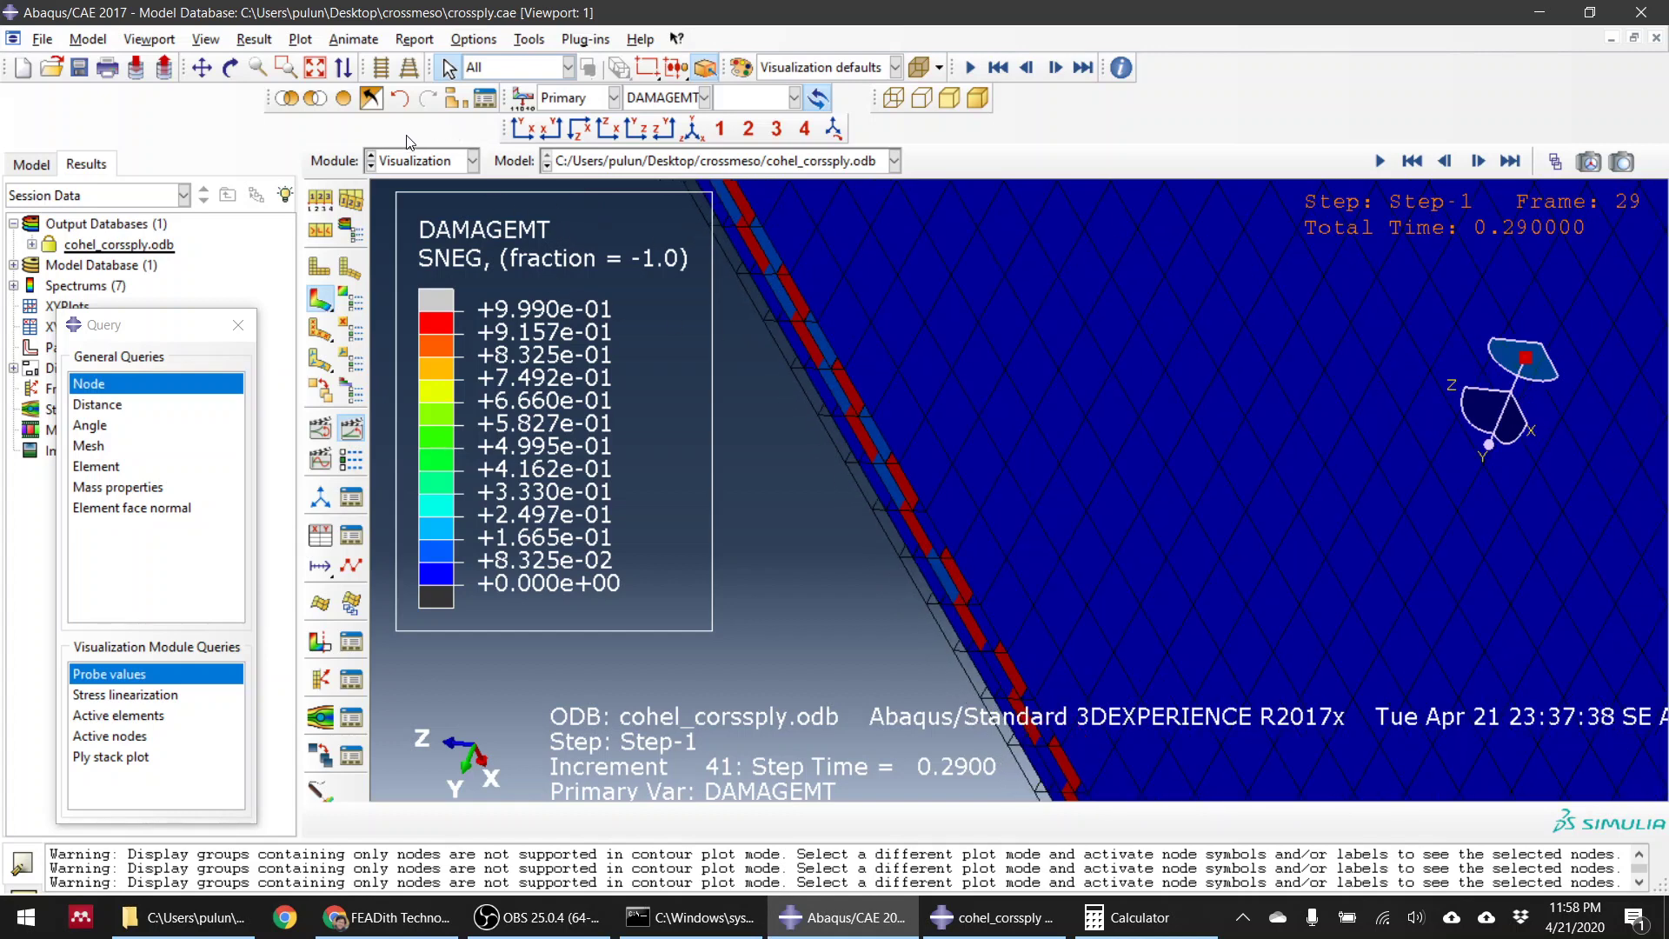
Step: Remove the covering sections from the DAMAGEMT display by picking them, and inspect the contour on the exposed ply
left_click(315, 98)
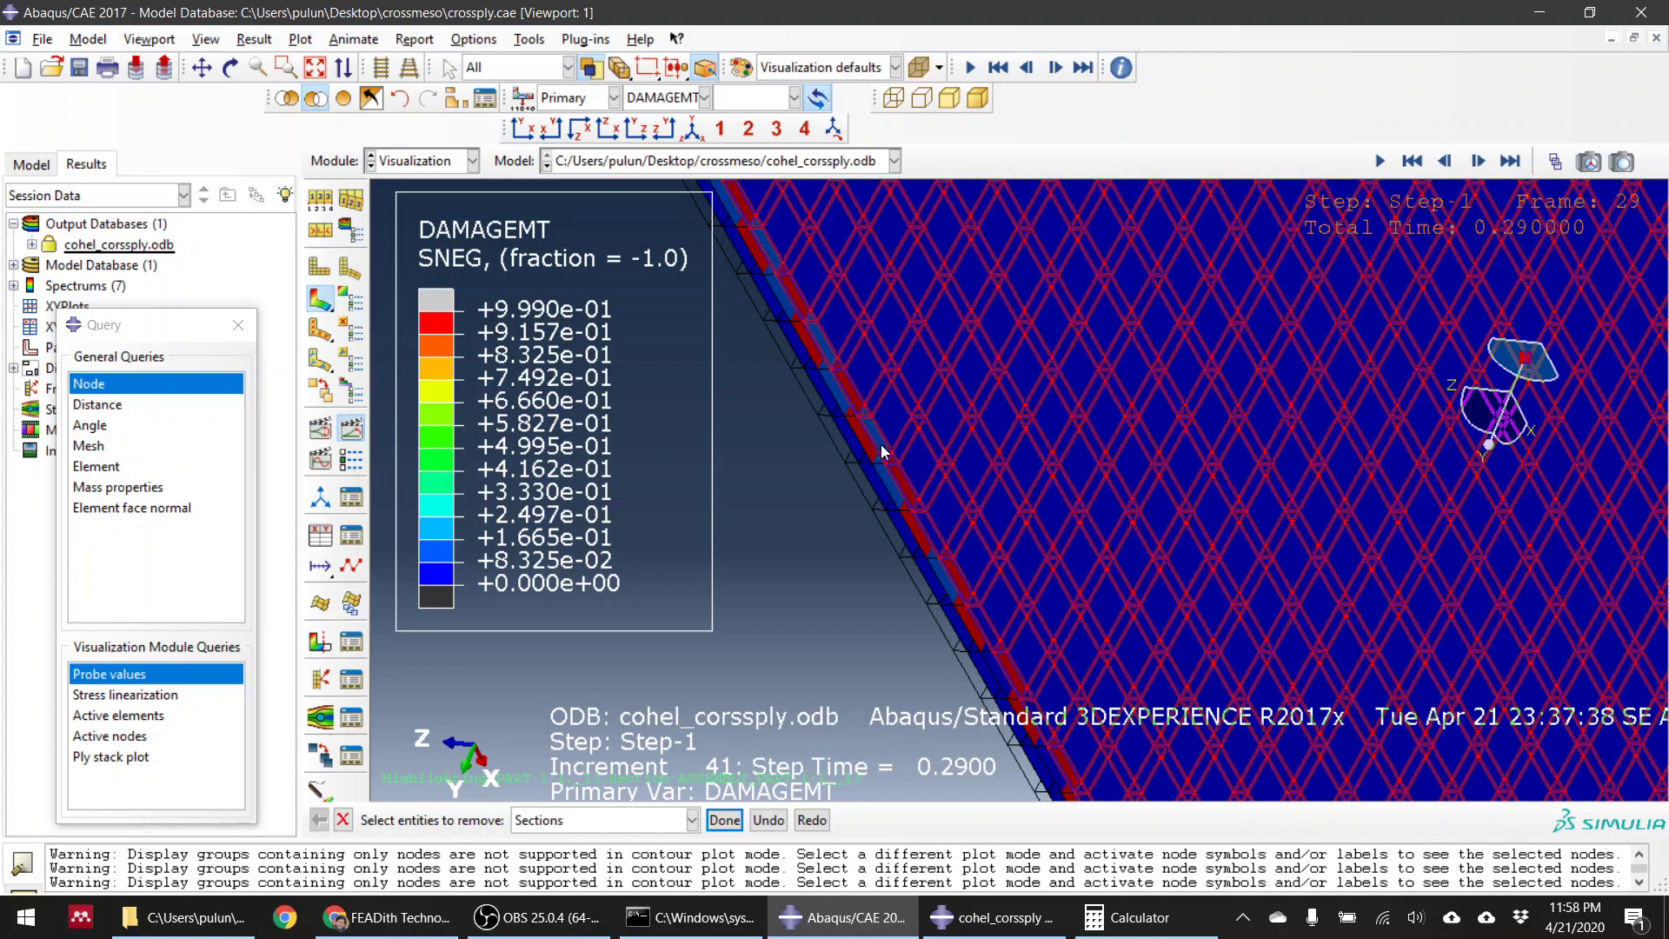
left_click(894, 439)
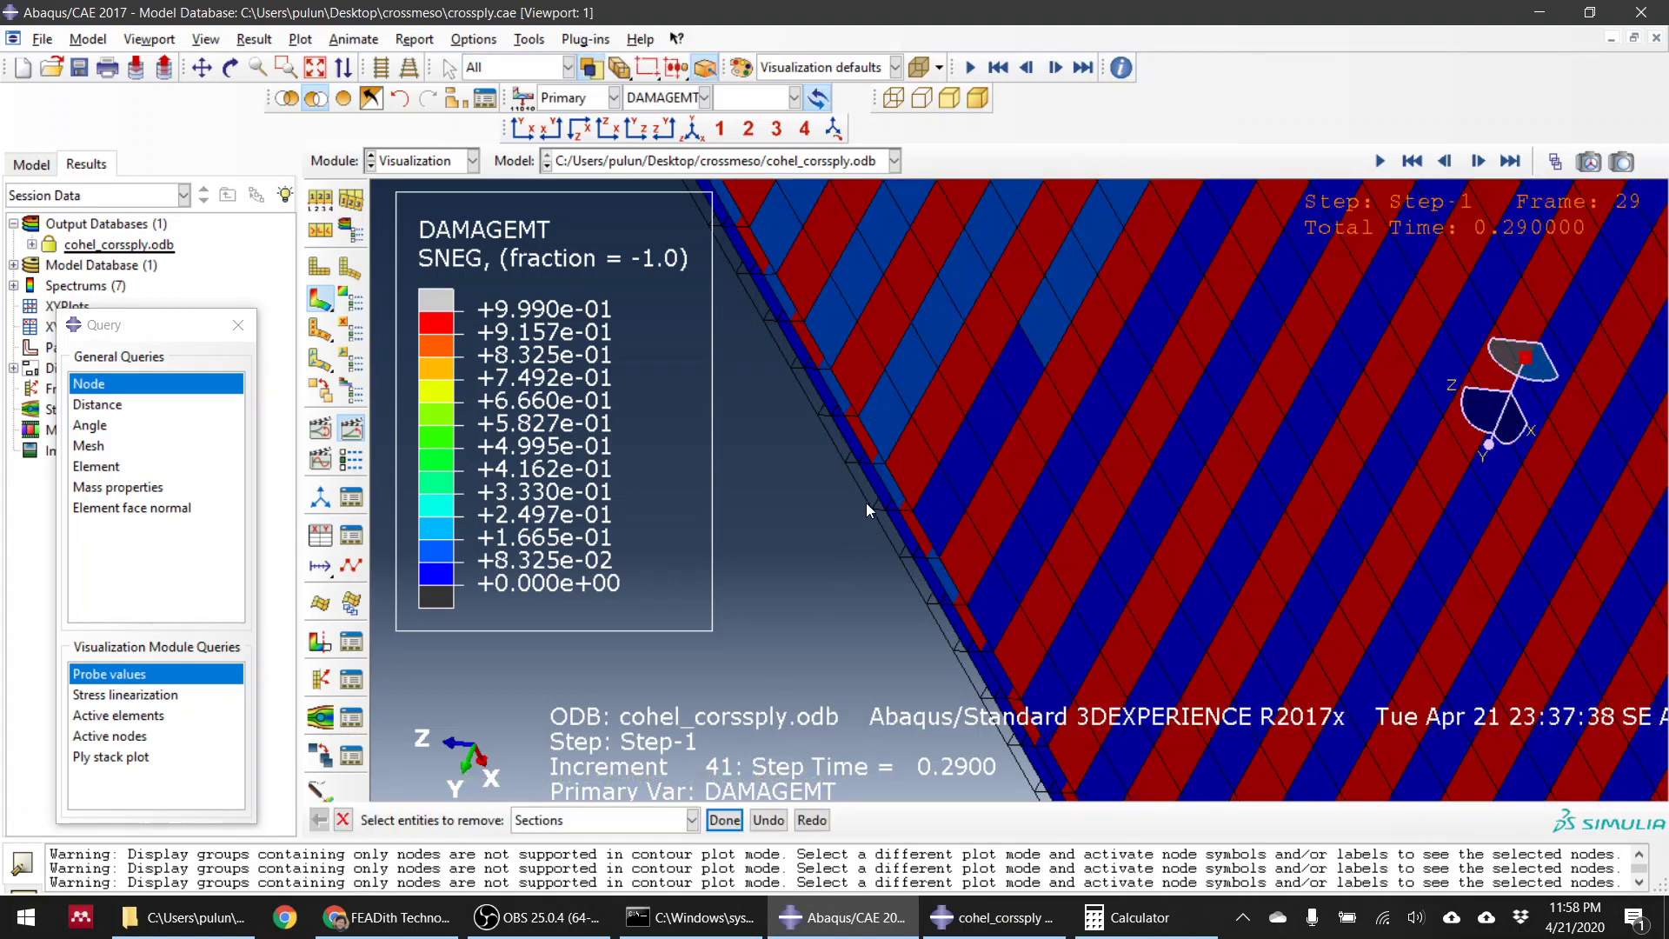
left_click(865, 502)
left_click(724, 820)
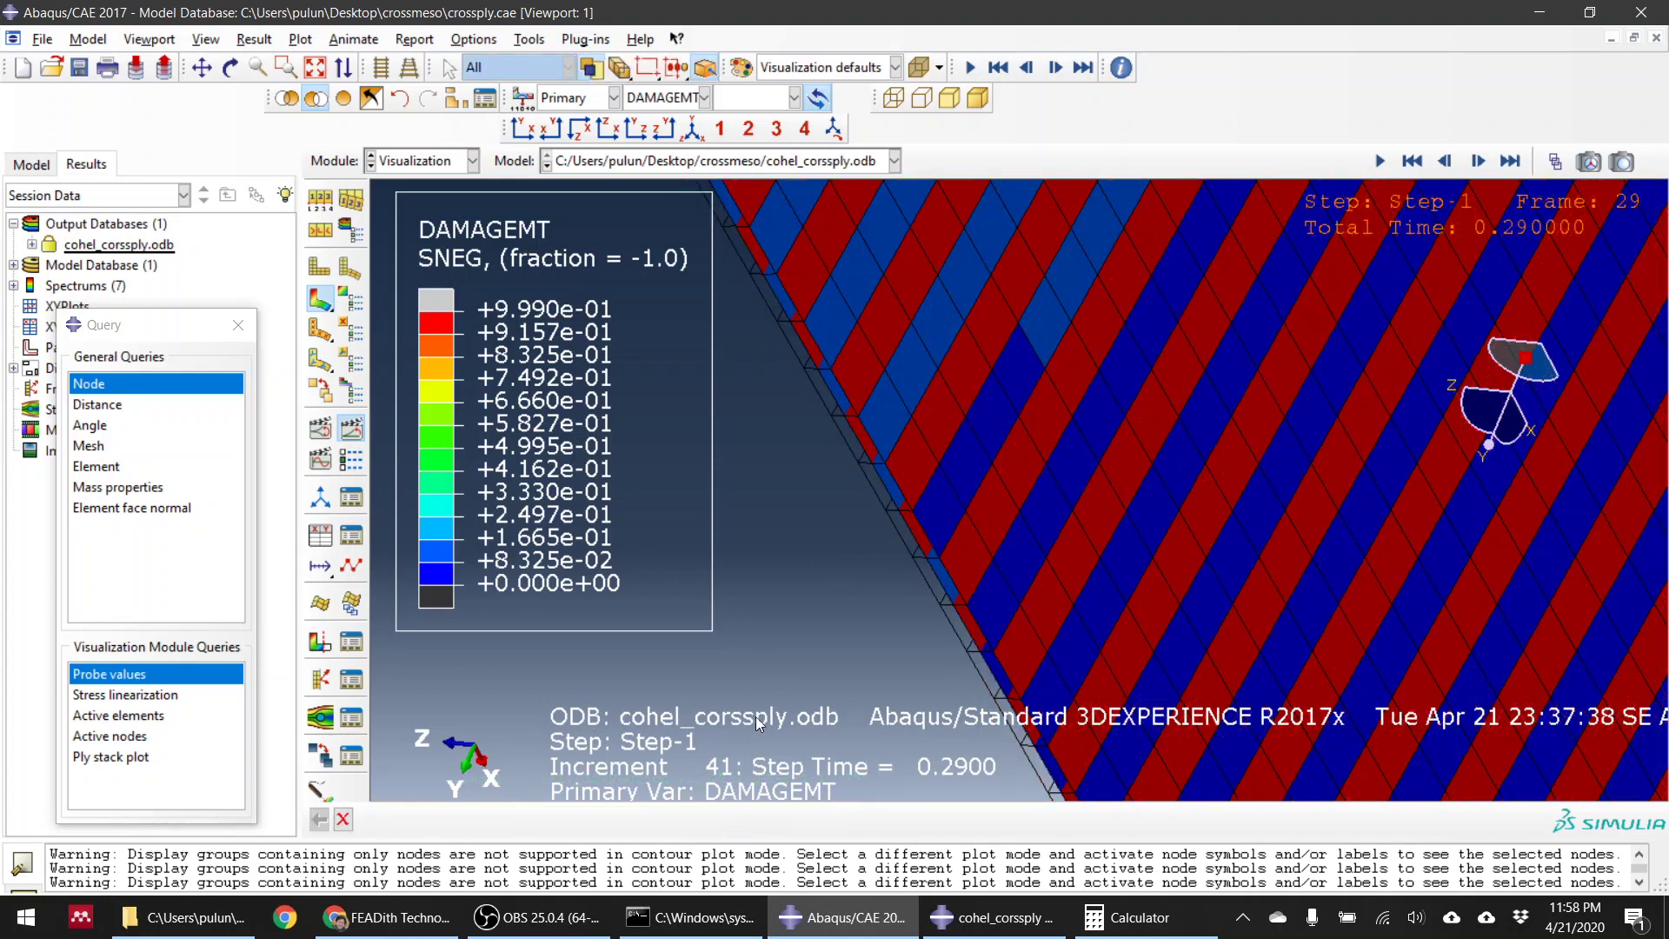
scroll(838, 508, "down", 7)
left_click_drag(1055, 491, 983, 372, "ctrl+alt")
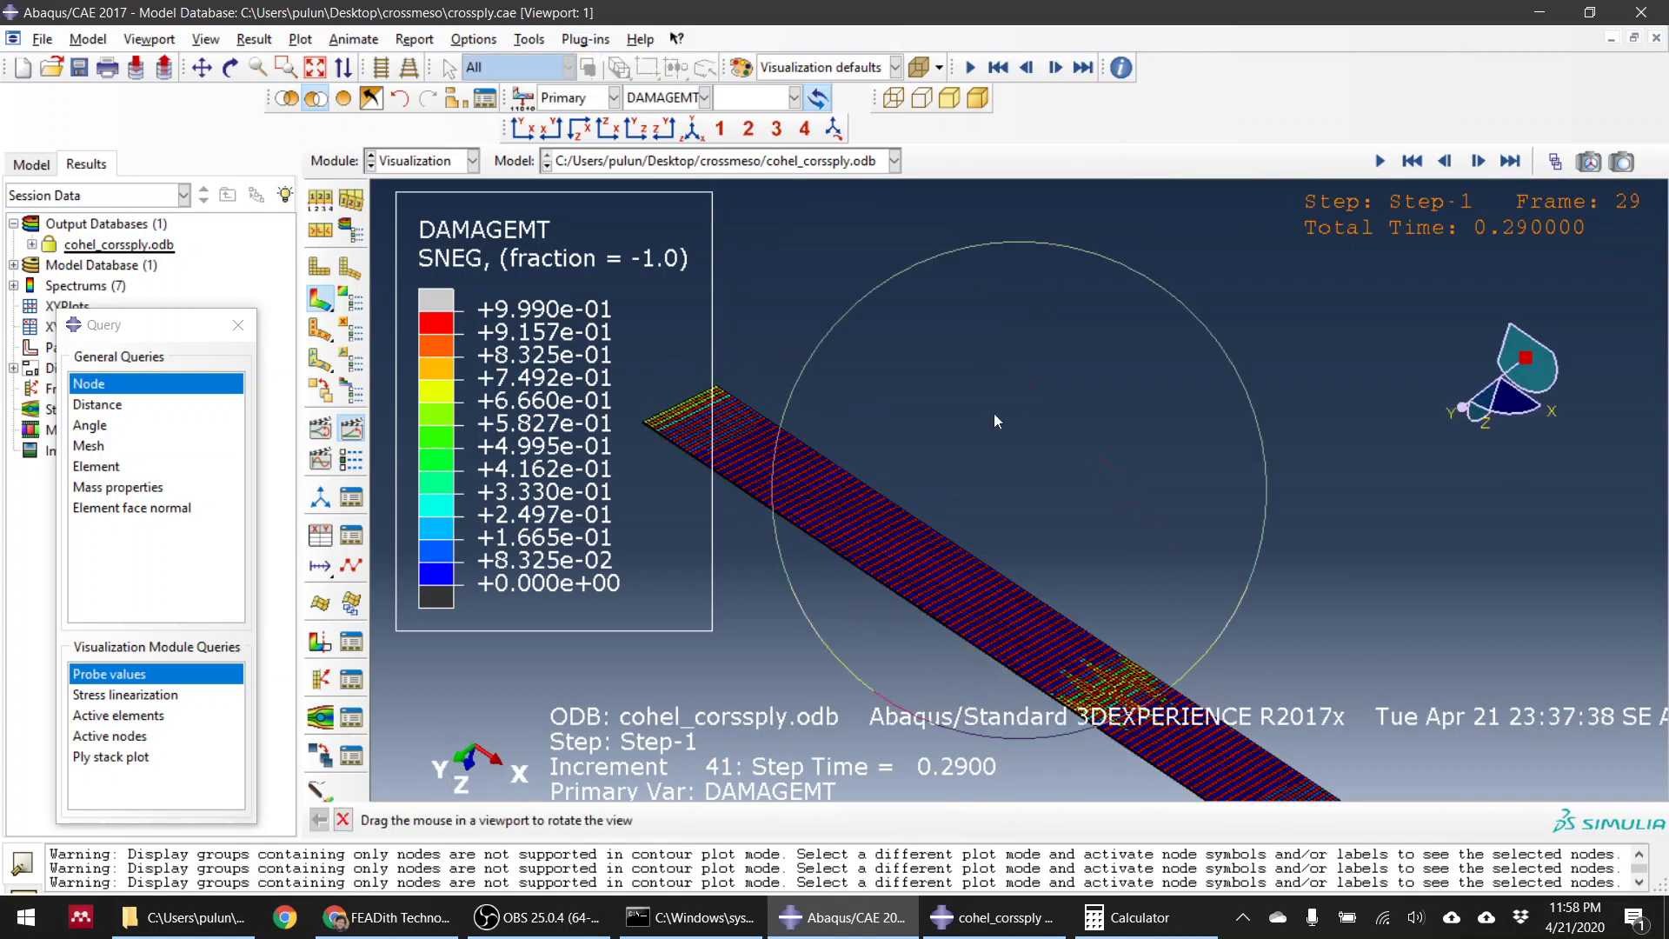
scroll(1089, 732, "up", 5)
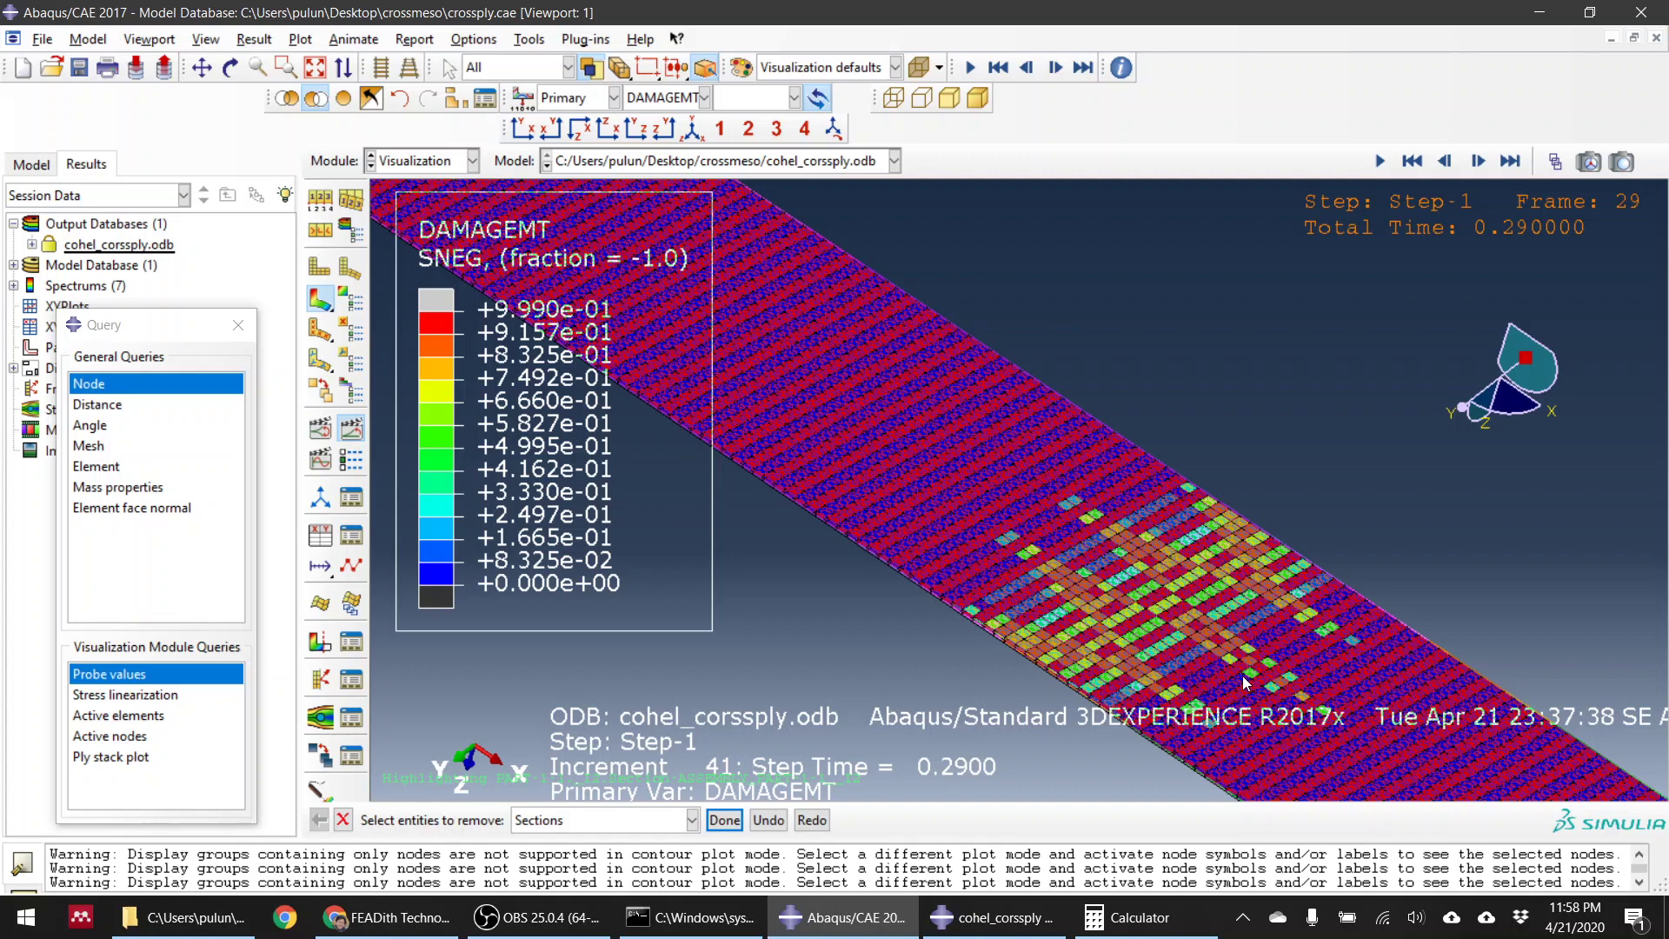
scroll(1129, 462, "down", 3)
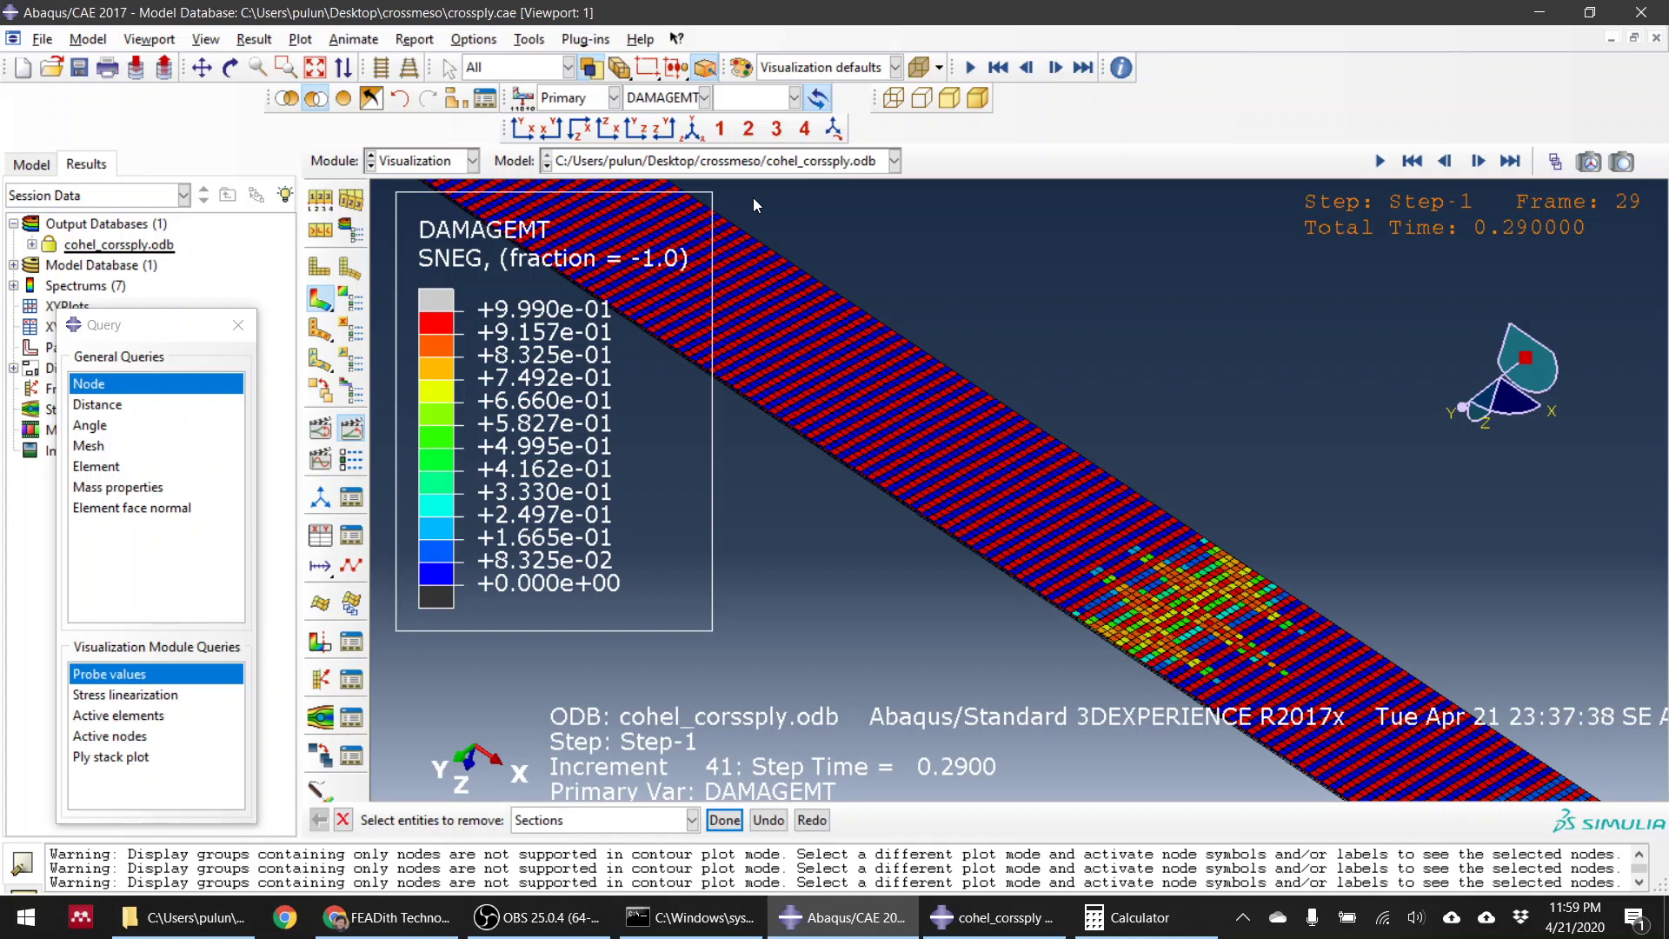
Step: Return to the first frame, restore all sections to the display, and plot the DAMAGEFT contour
left_click(1411, 161)
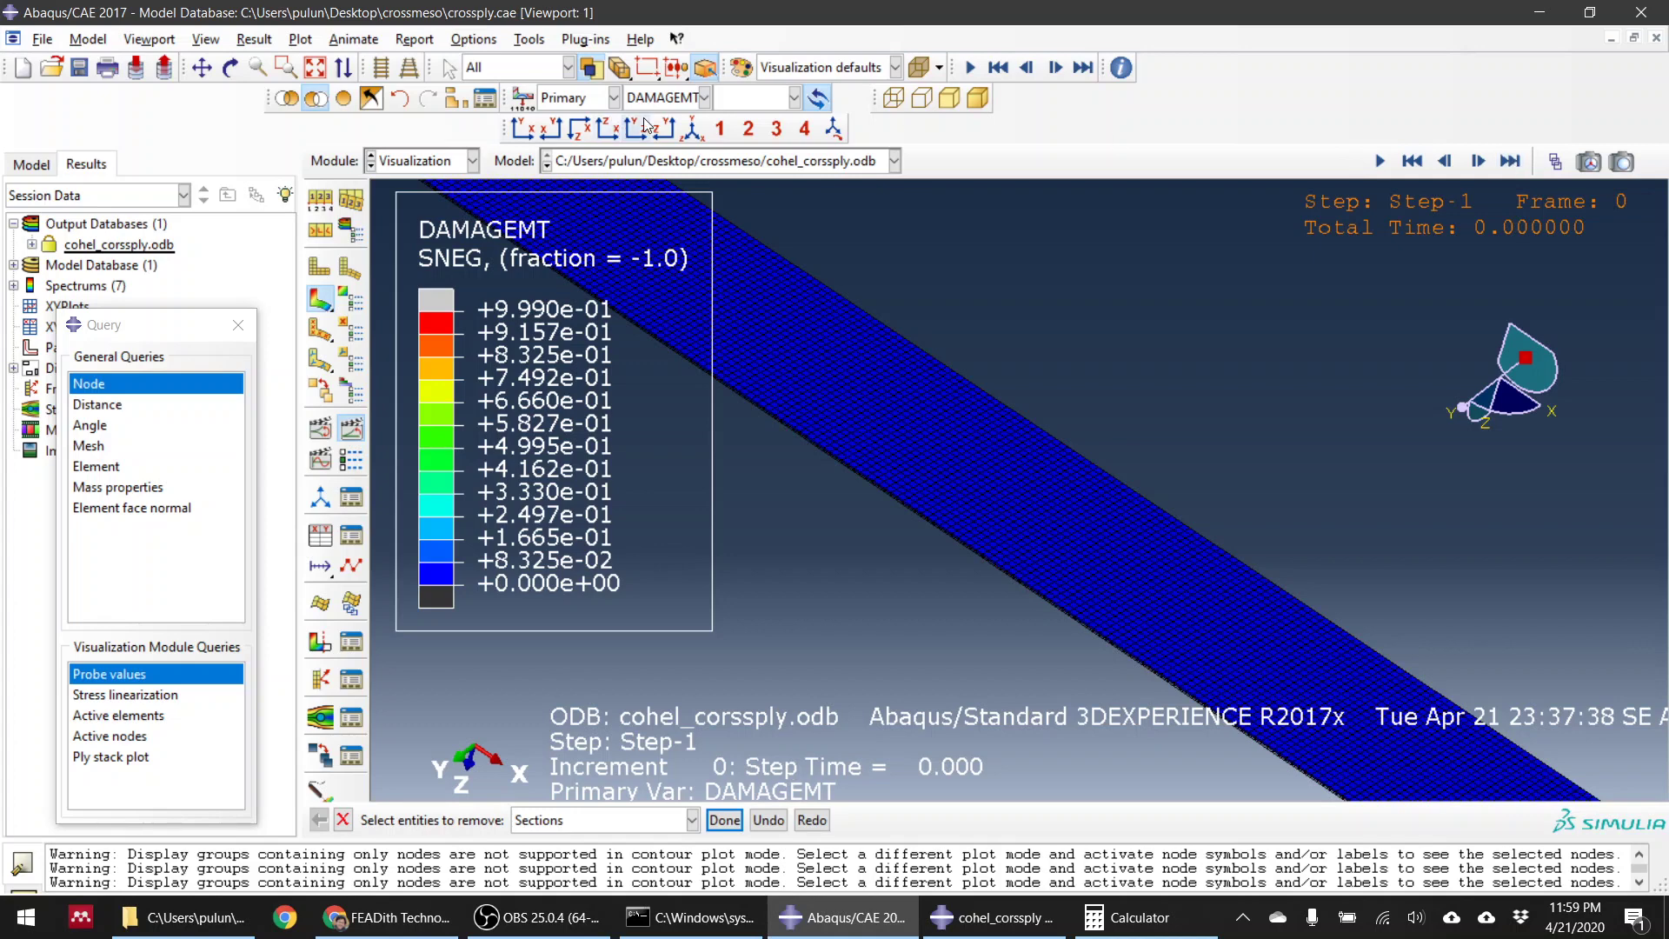
left_click(371, 105)
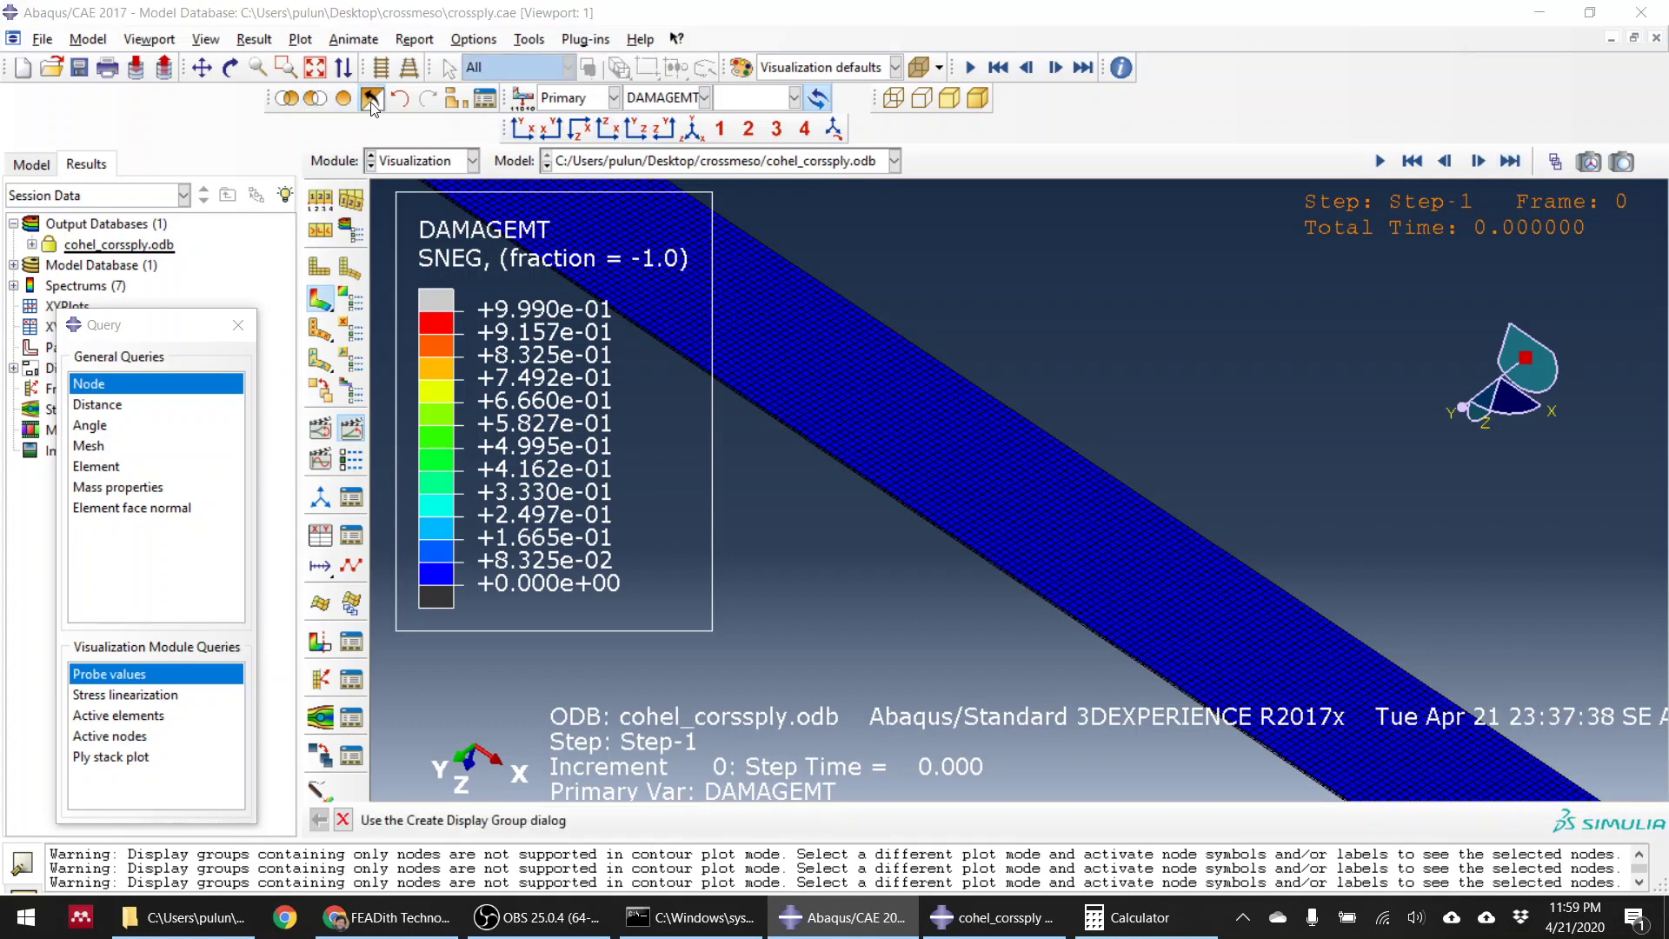
scroll(1022, 410, "down", 3)
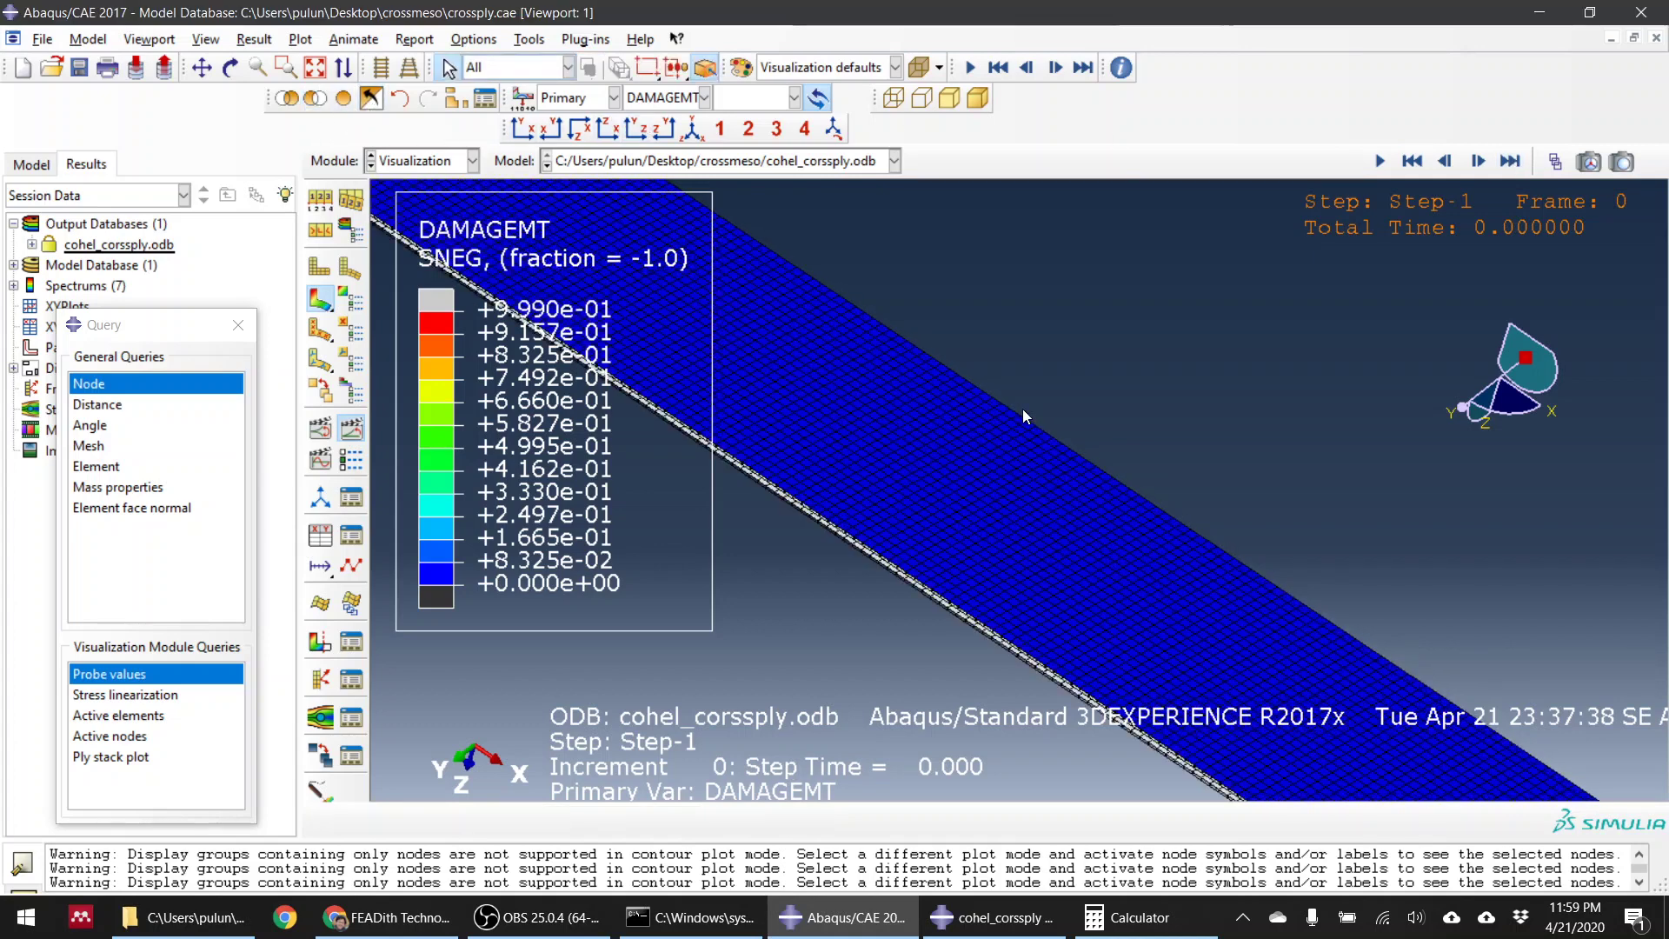
left_click(671, 100)
left_click(684, 147)
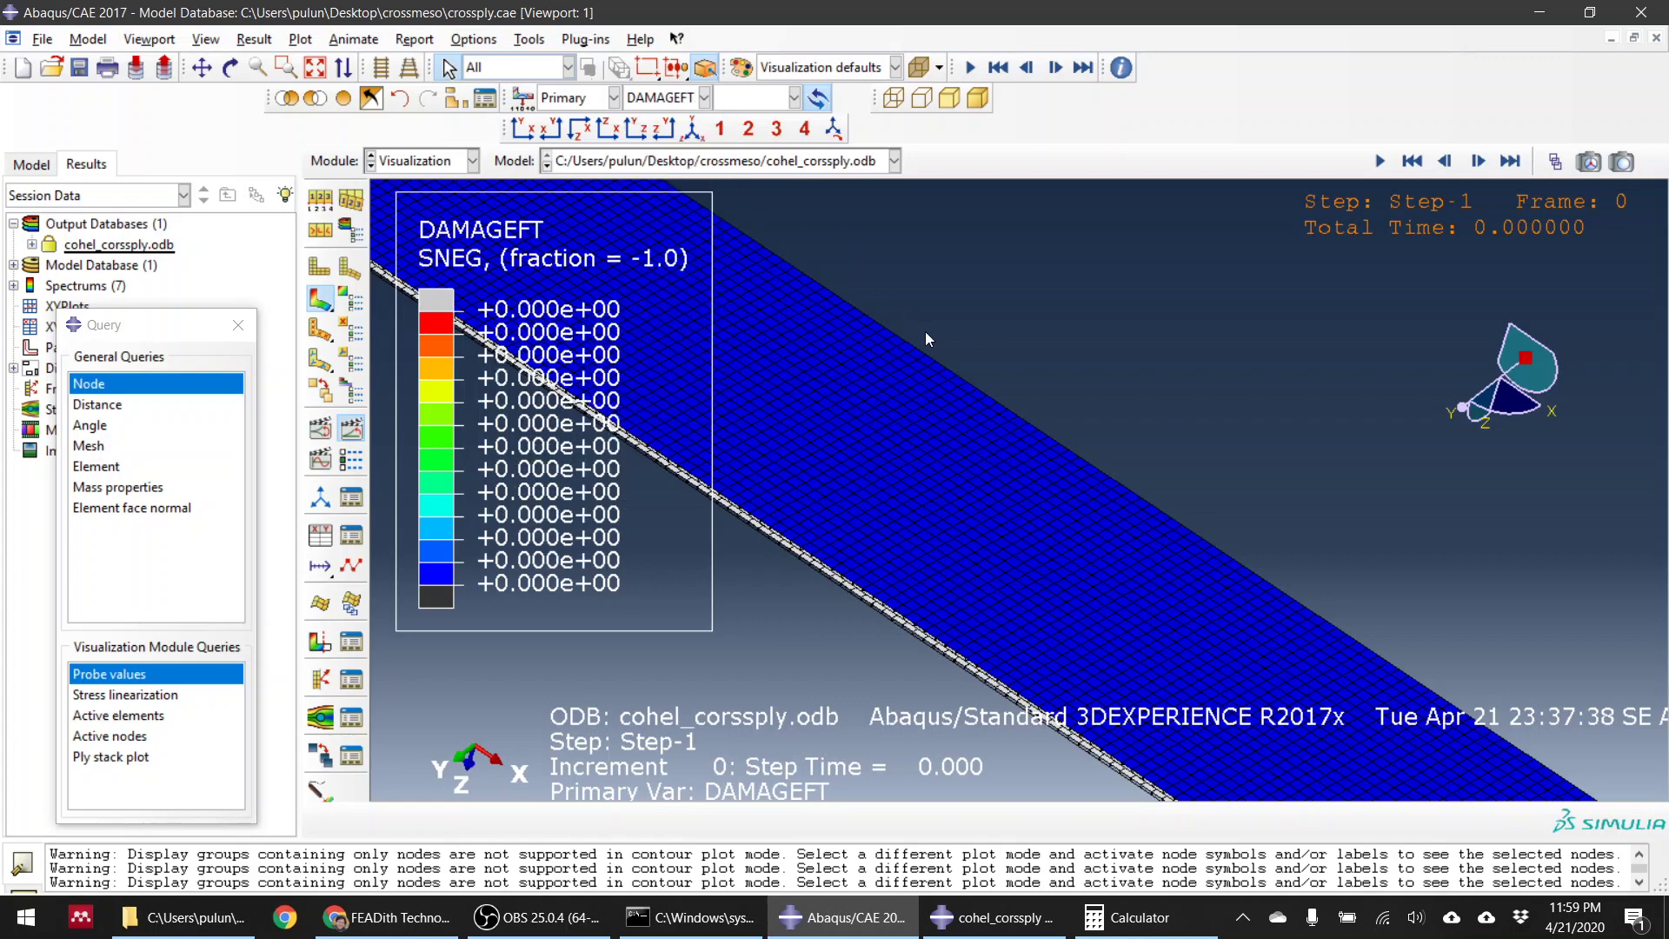
scroll(837, 380, "up", 2)
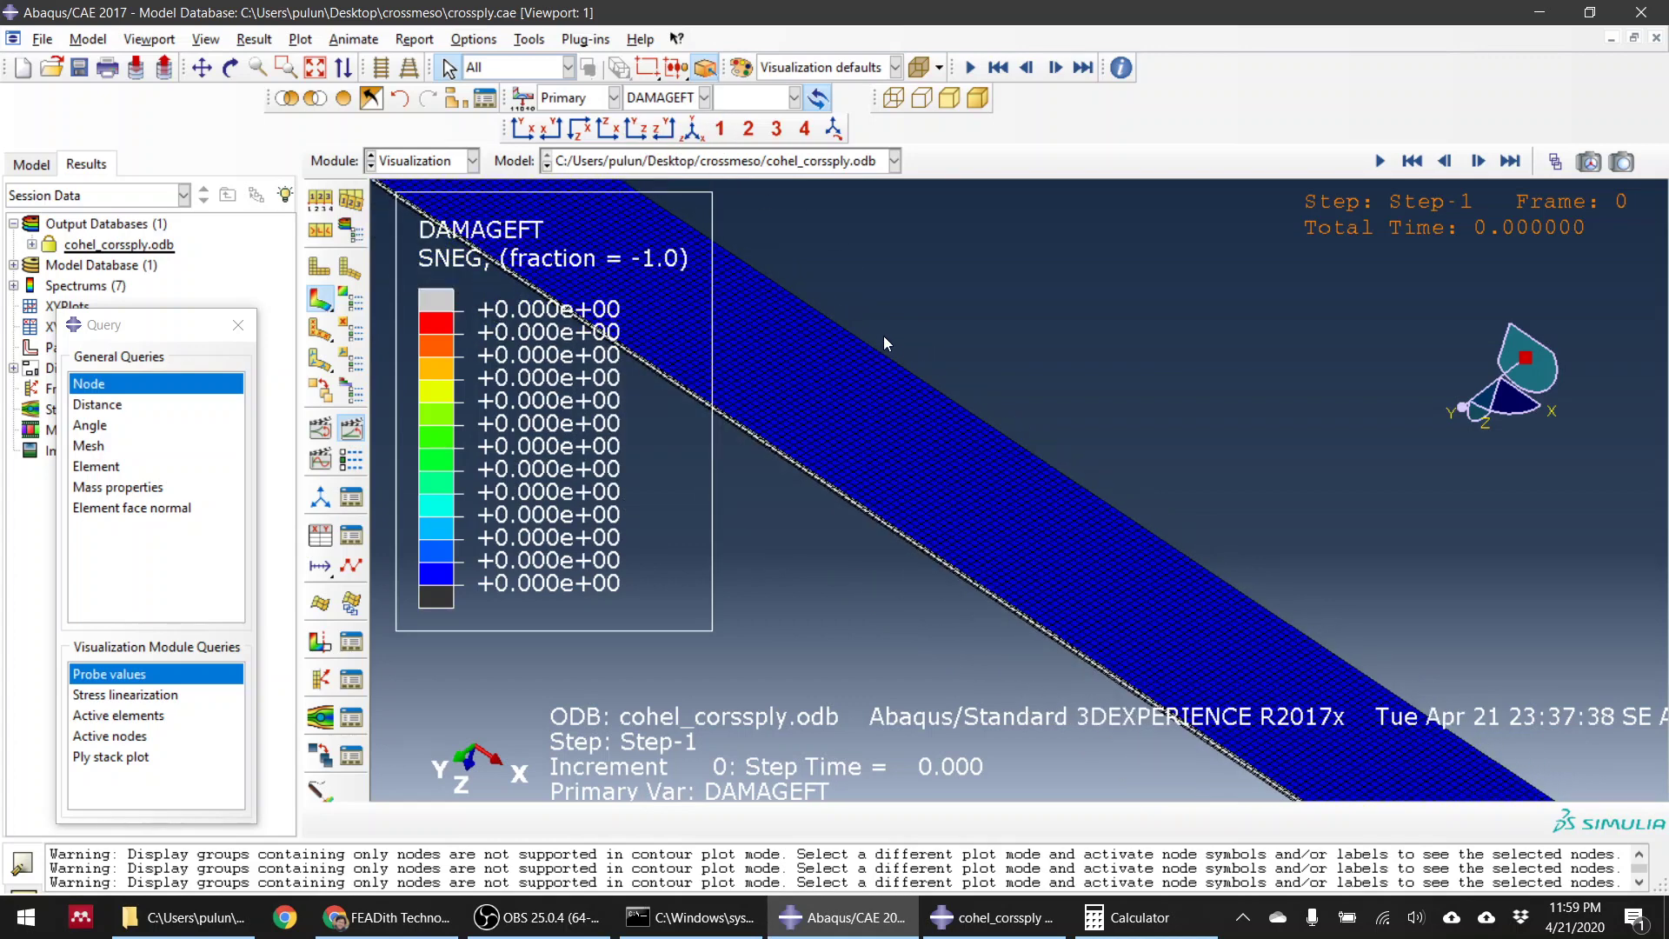
Step: Return to the Job module and check the cohel_corssply job's progress, moving the Job Manager clear of the monitor
left_click(424, 161)
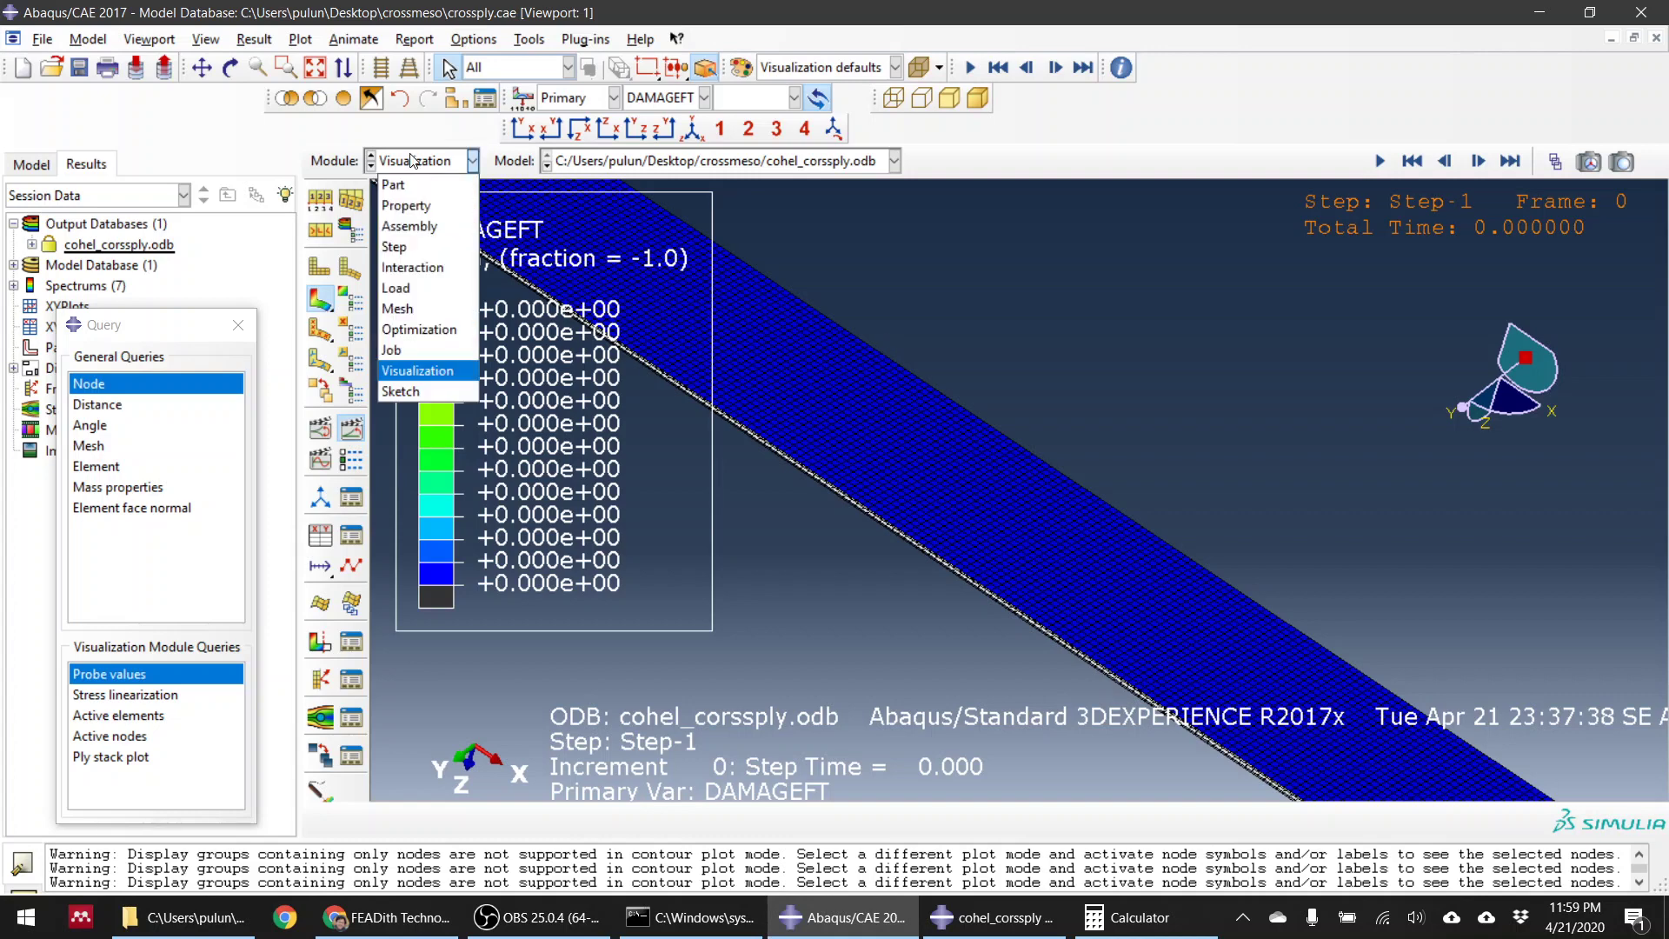
left_click(426, 351)
left_click(549, 502)
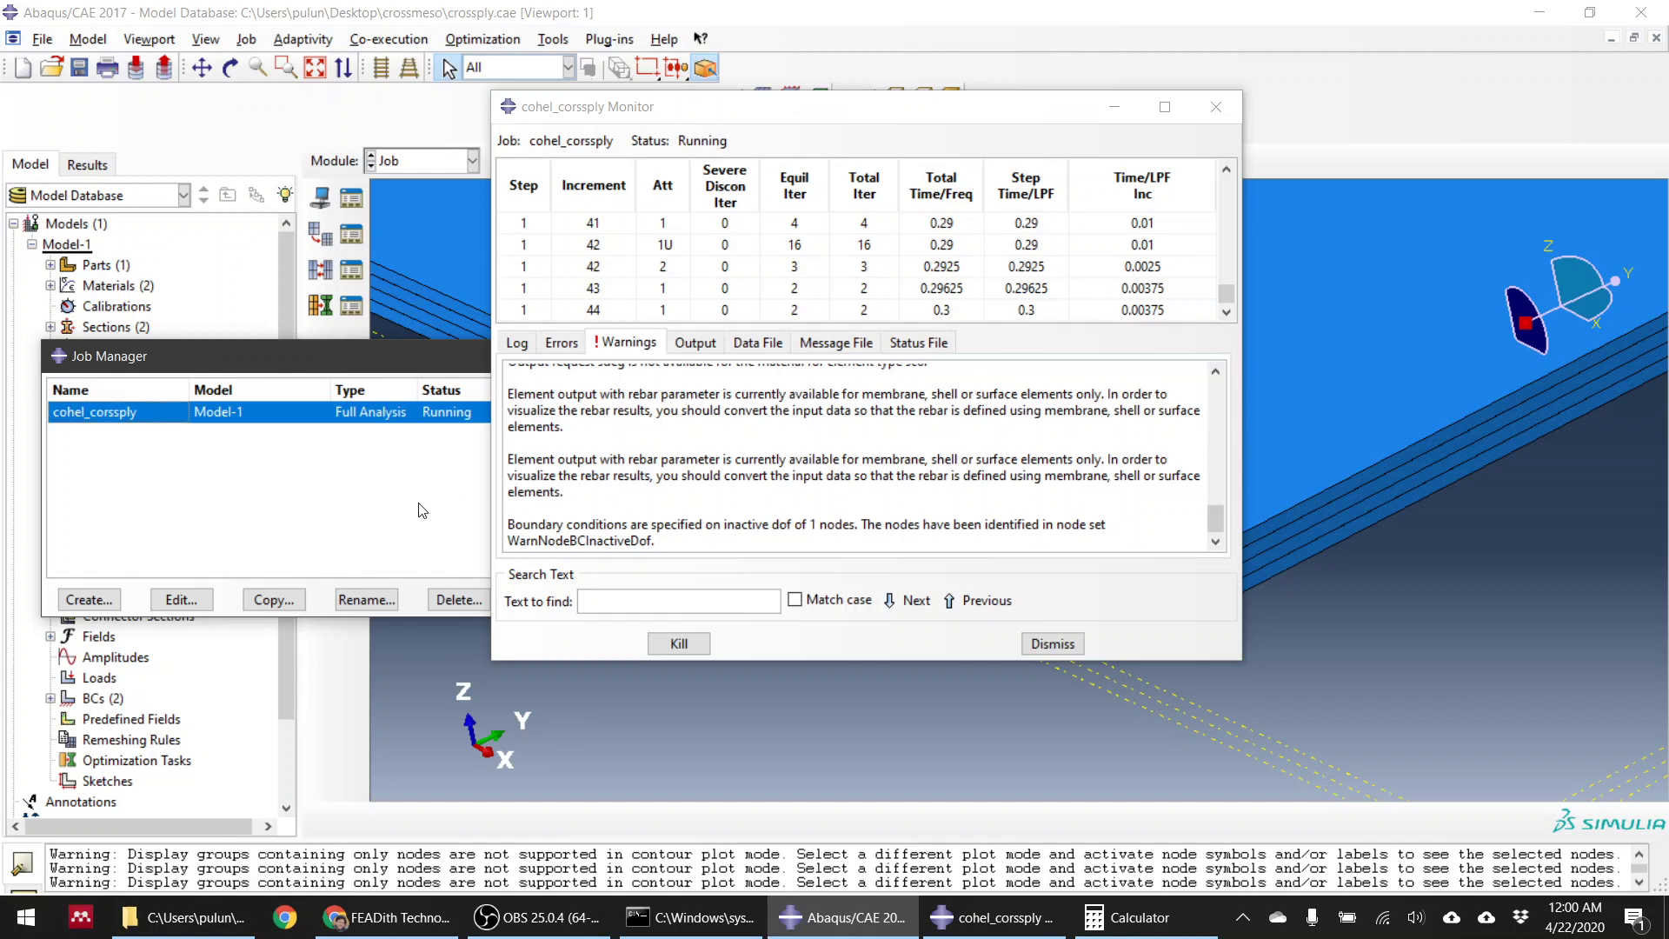
left_click_drag(451, 368, 1426, 574)
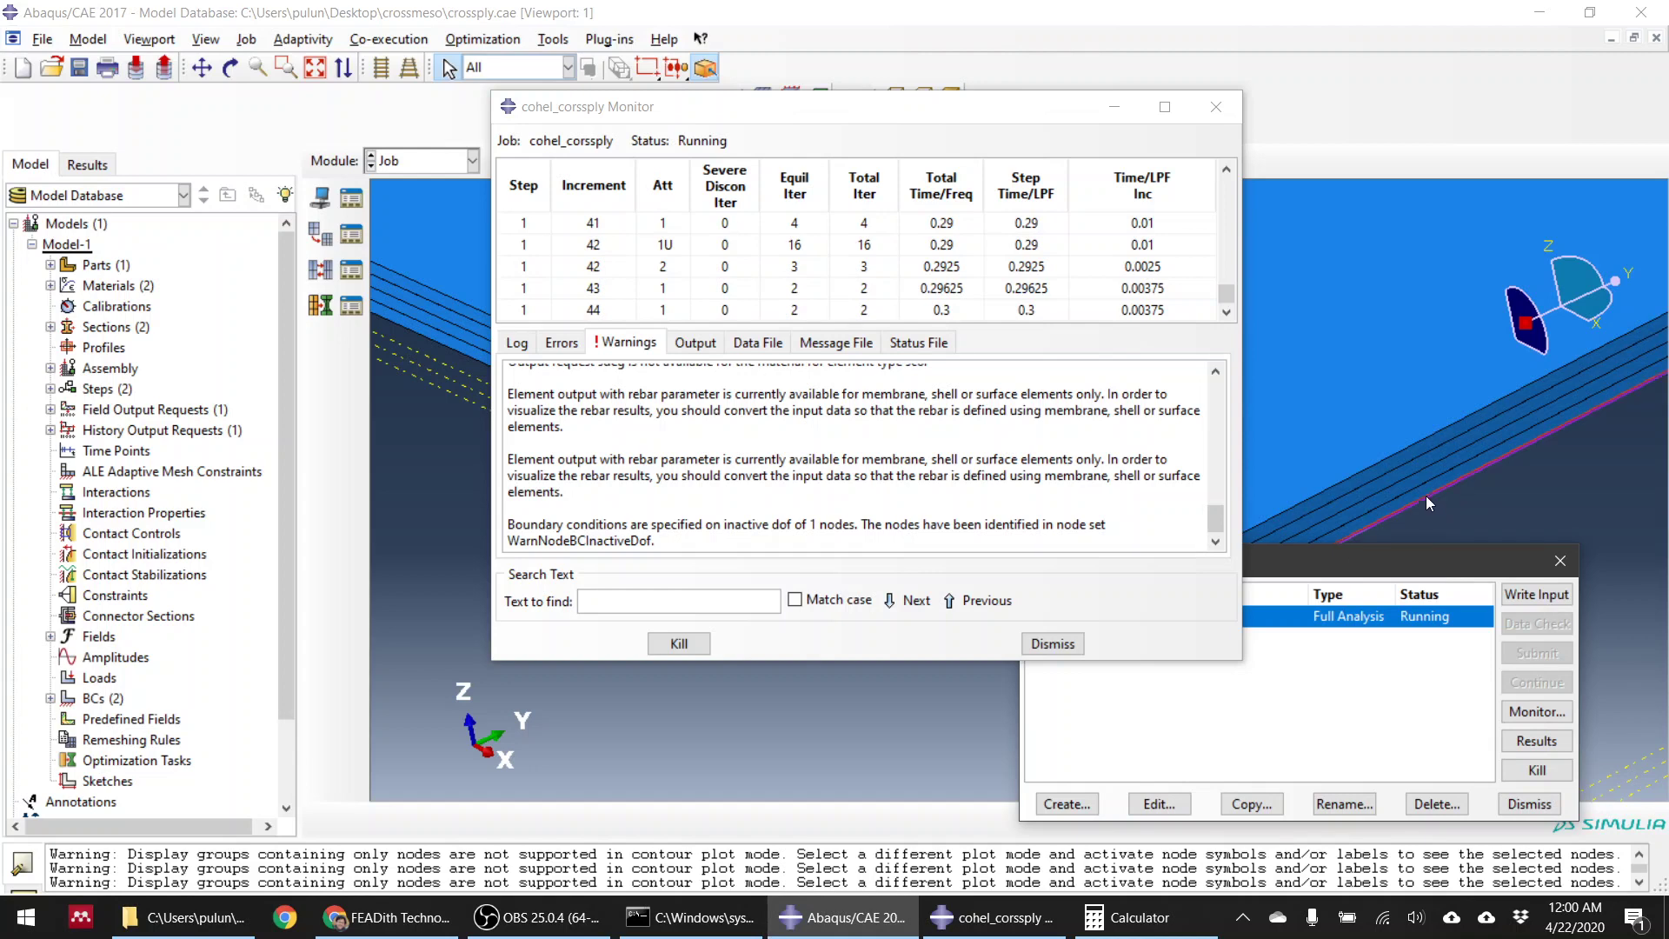
left_click(551, 921)
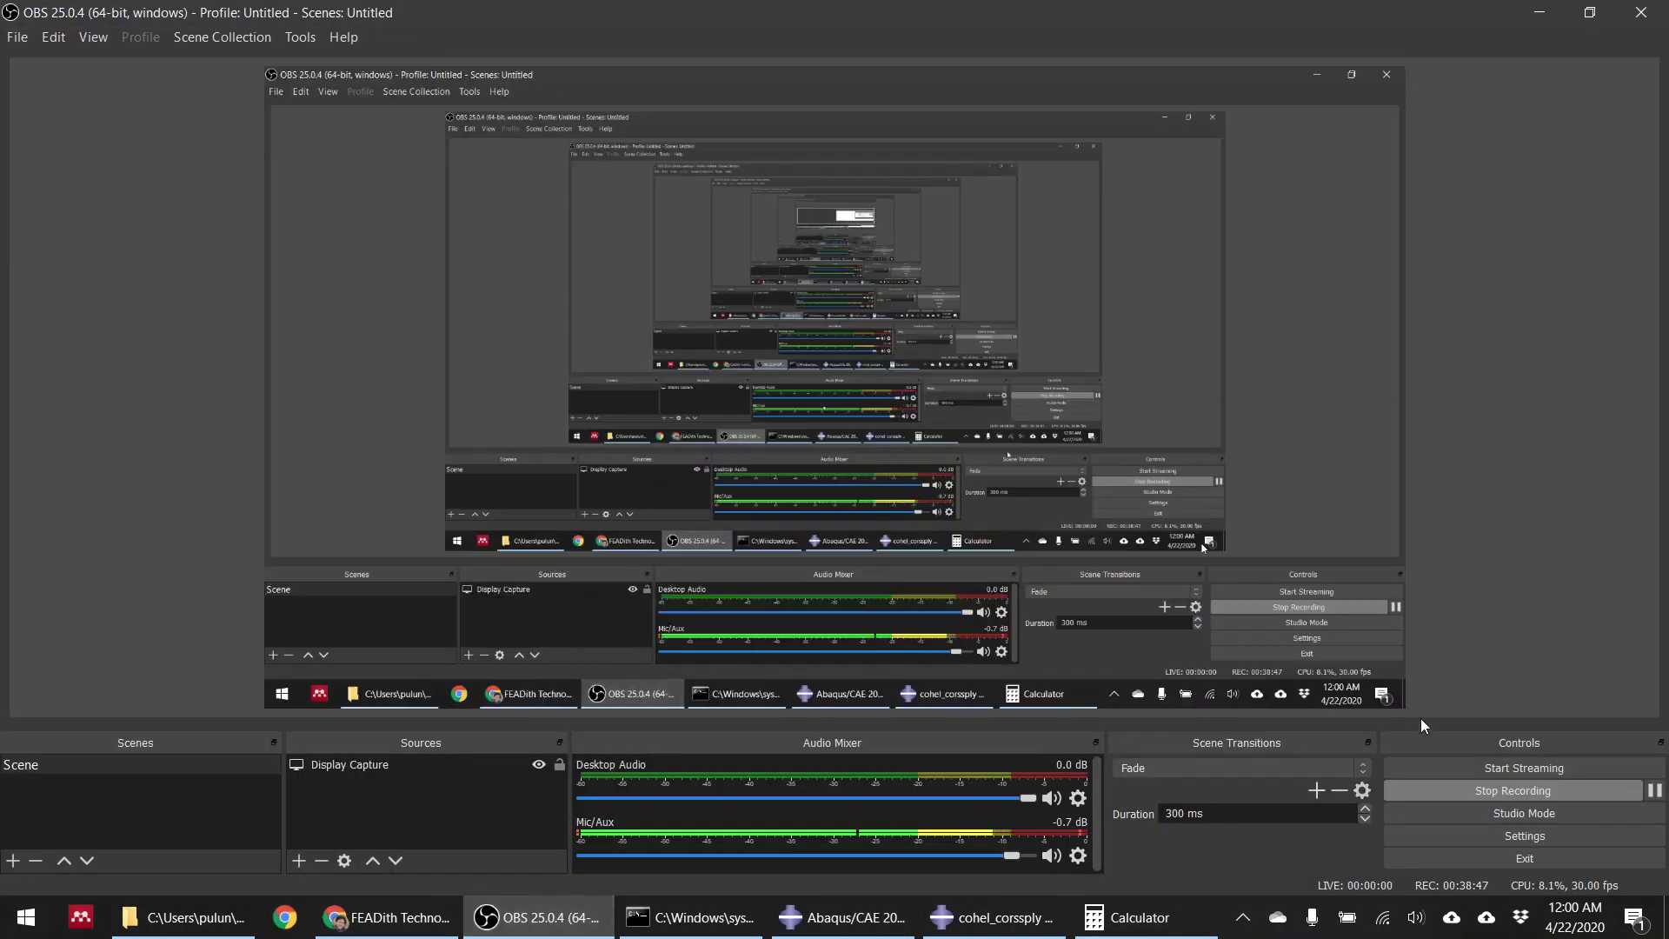